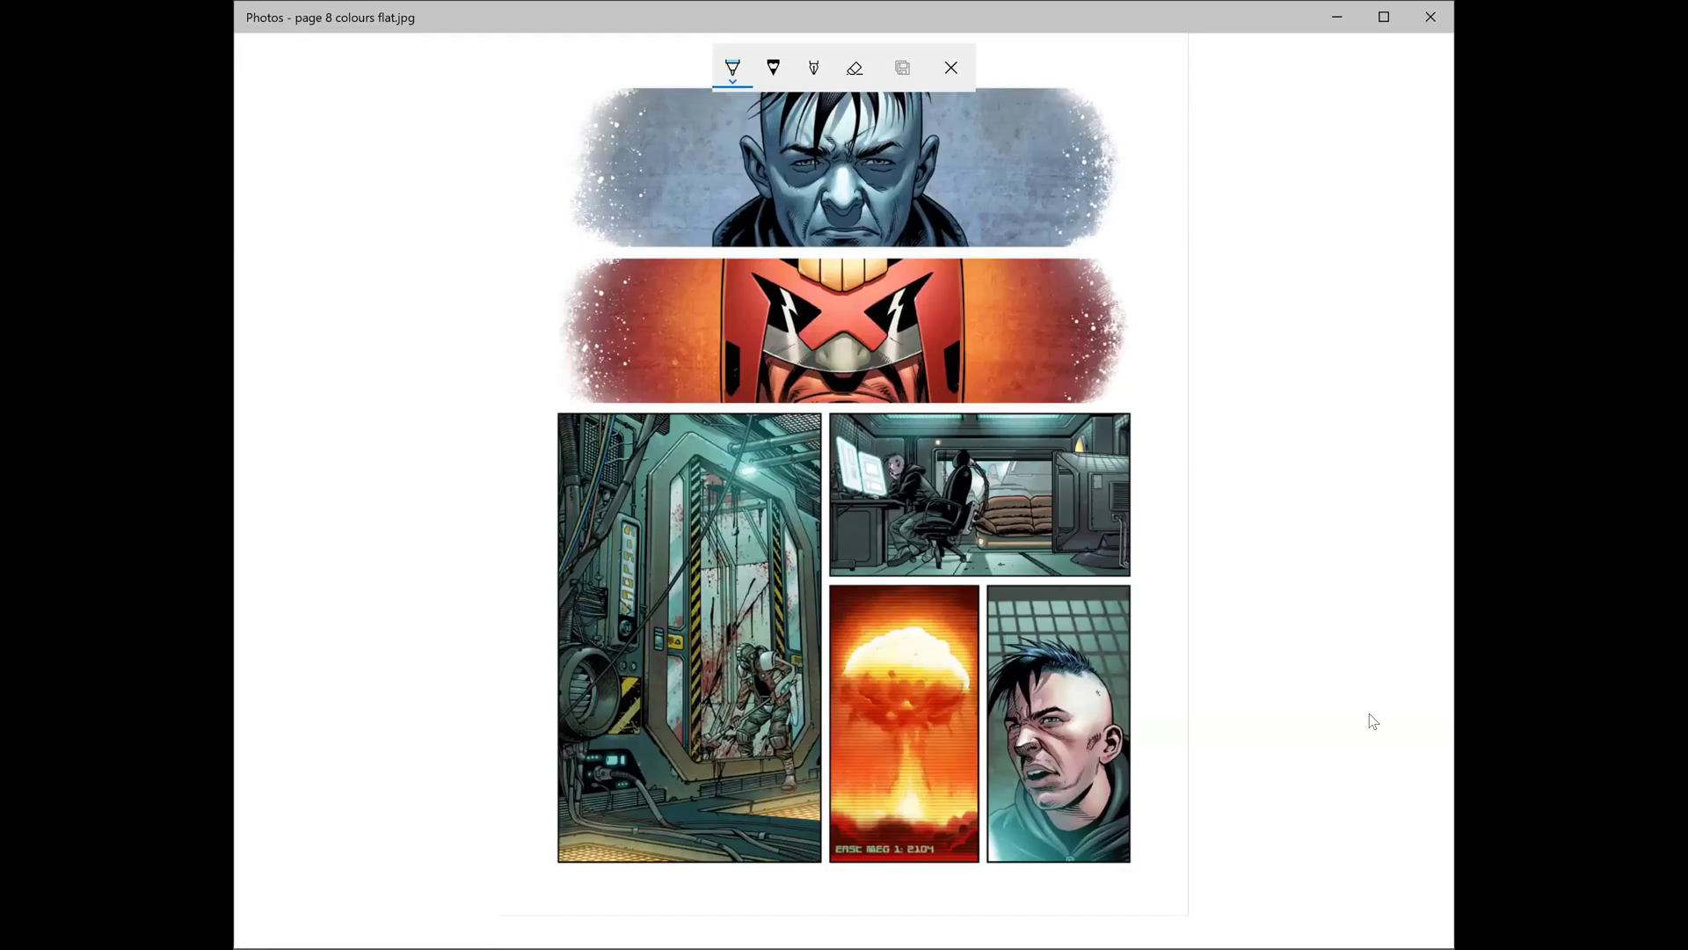
{"action": "left_click_drag", "start_coordinate": [958, 685], "coordinate": [1146, 678]}
{"action": "left_click_drag", "start_coordinate": [879, 454], "coordinate": [1070, 451]}
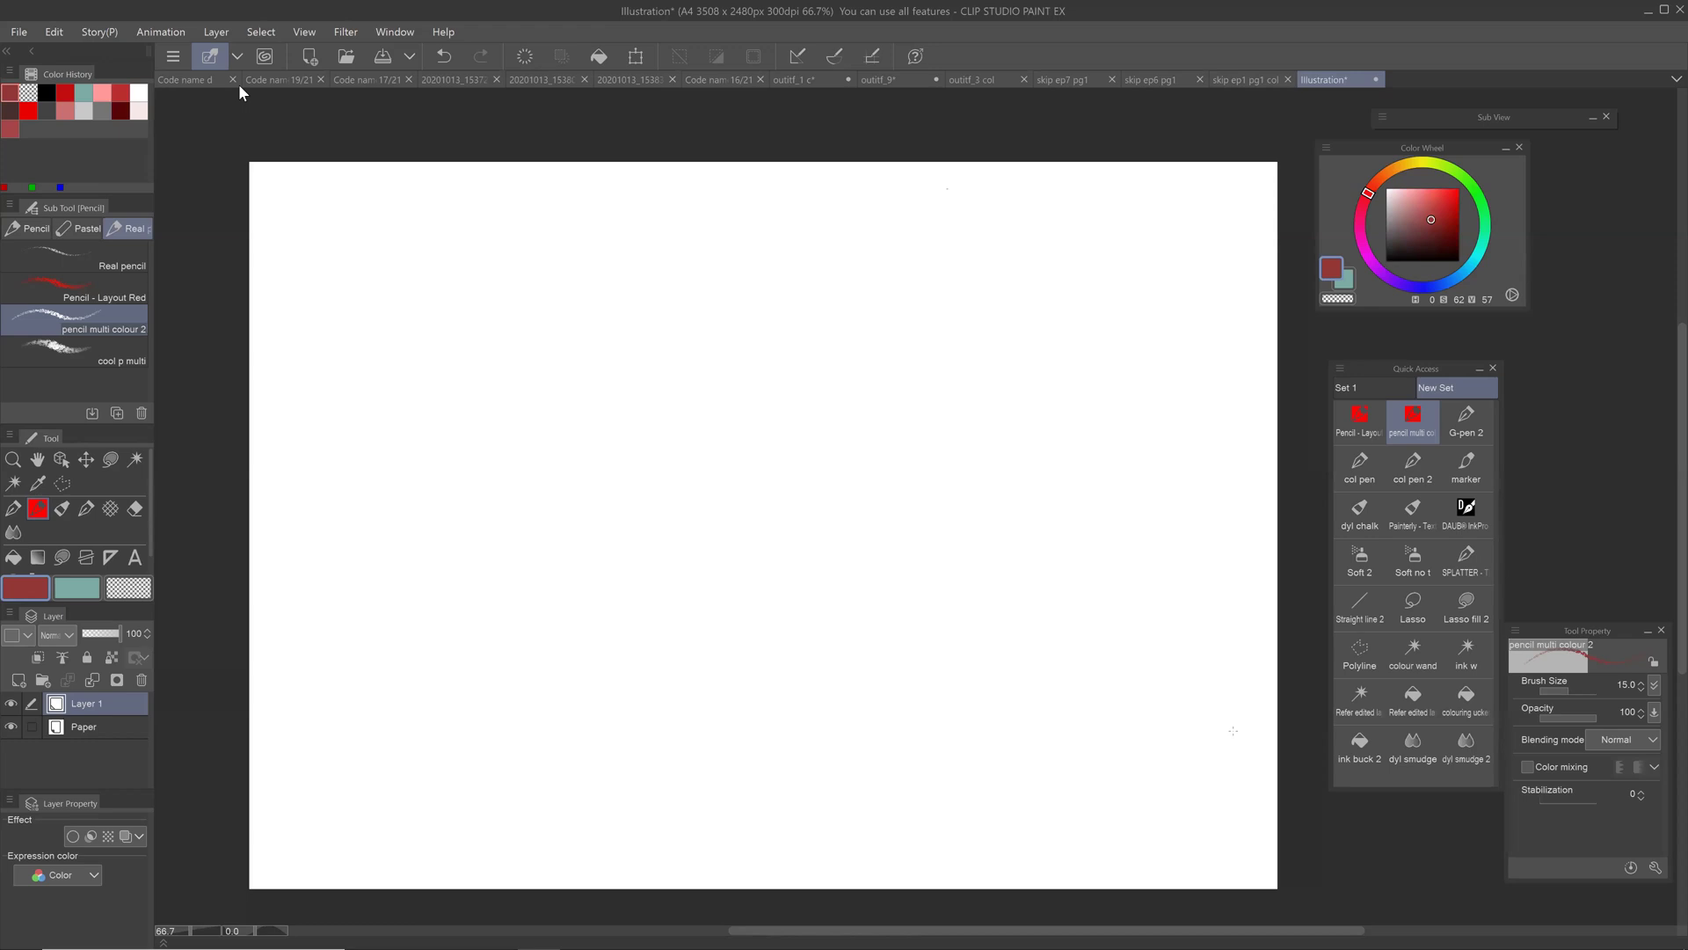
Step: Switch to Clip Studio Paint and review the Code name d project's comic pages from page 18 back to page 3
{"action": "left_click", "coordinate": [187, 79]}
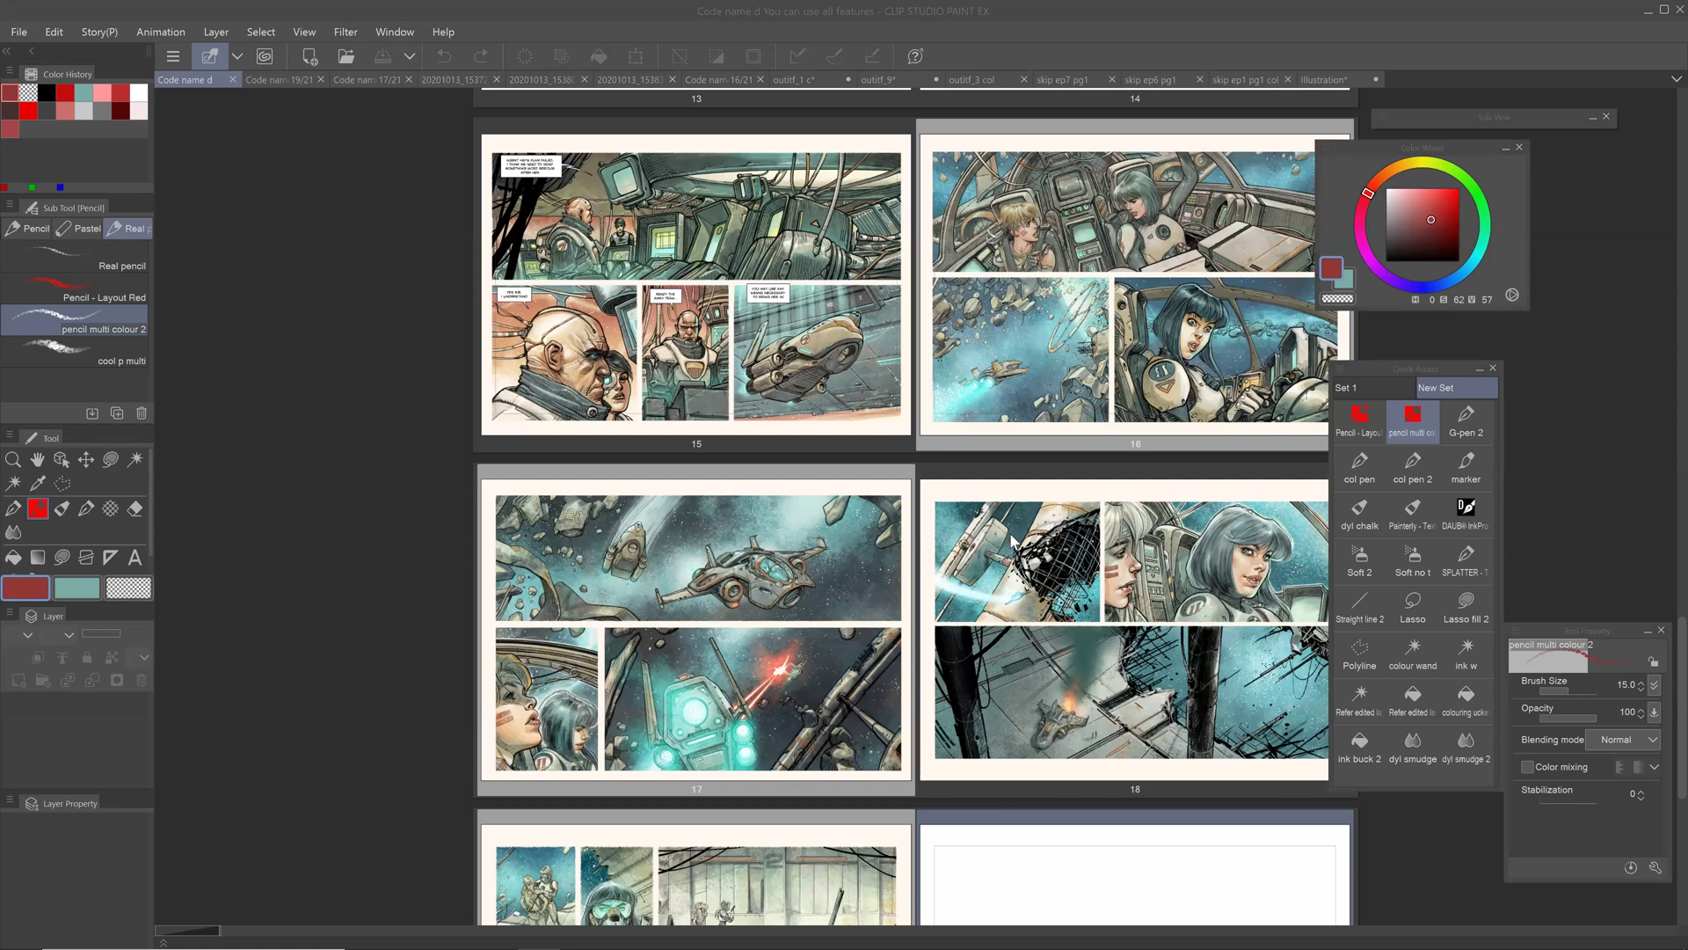
{"action": "scroll", "coordinate": [915, 507], "scroll_direction": "up", "scroll_amount": 5}
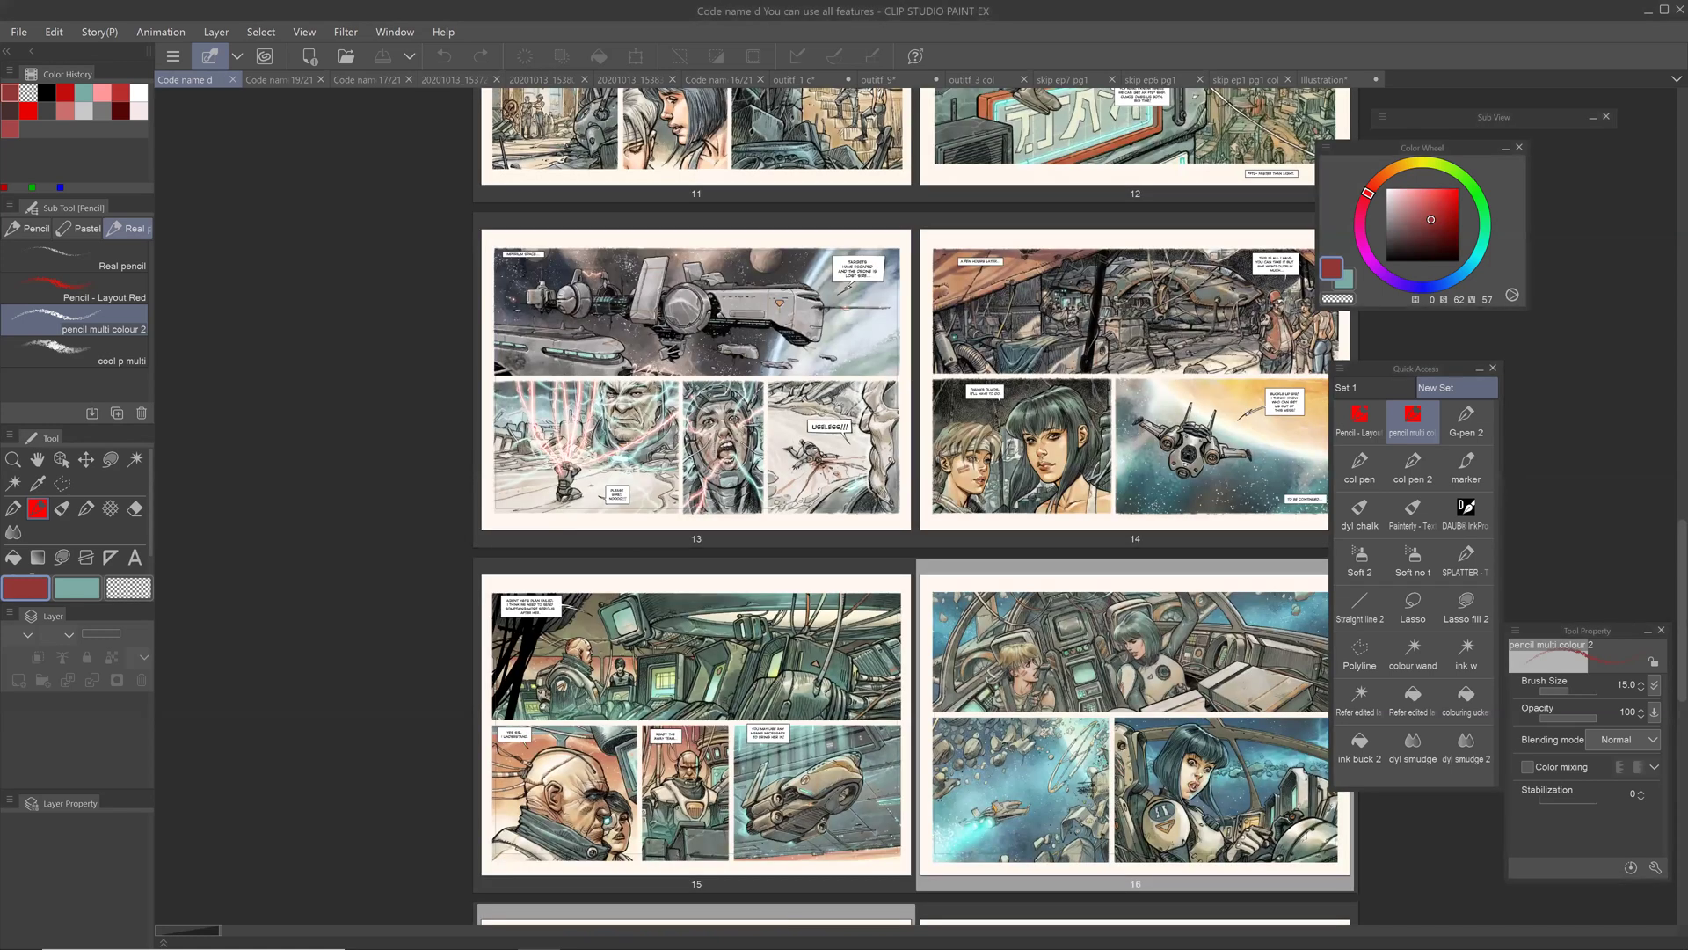
{"action": "scroll", "coordinate": [915, 506], "scroll_direction": "up", "scroll_amount": 4}
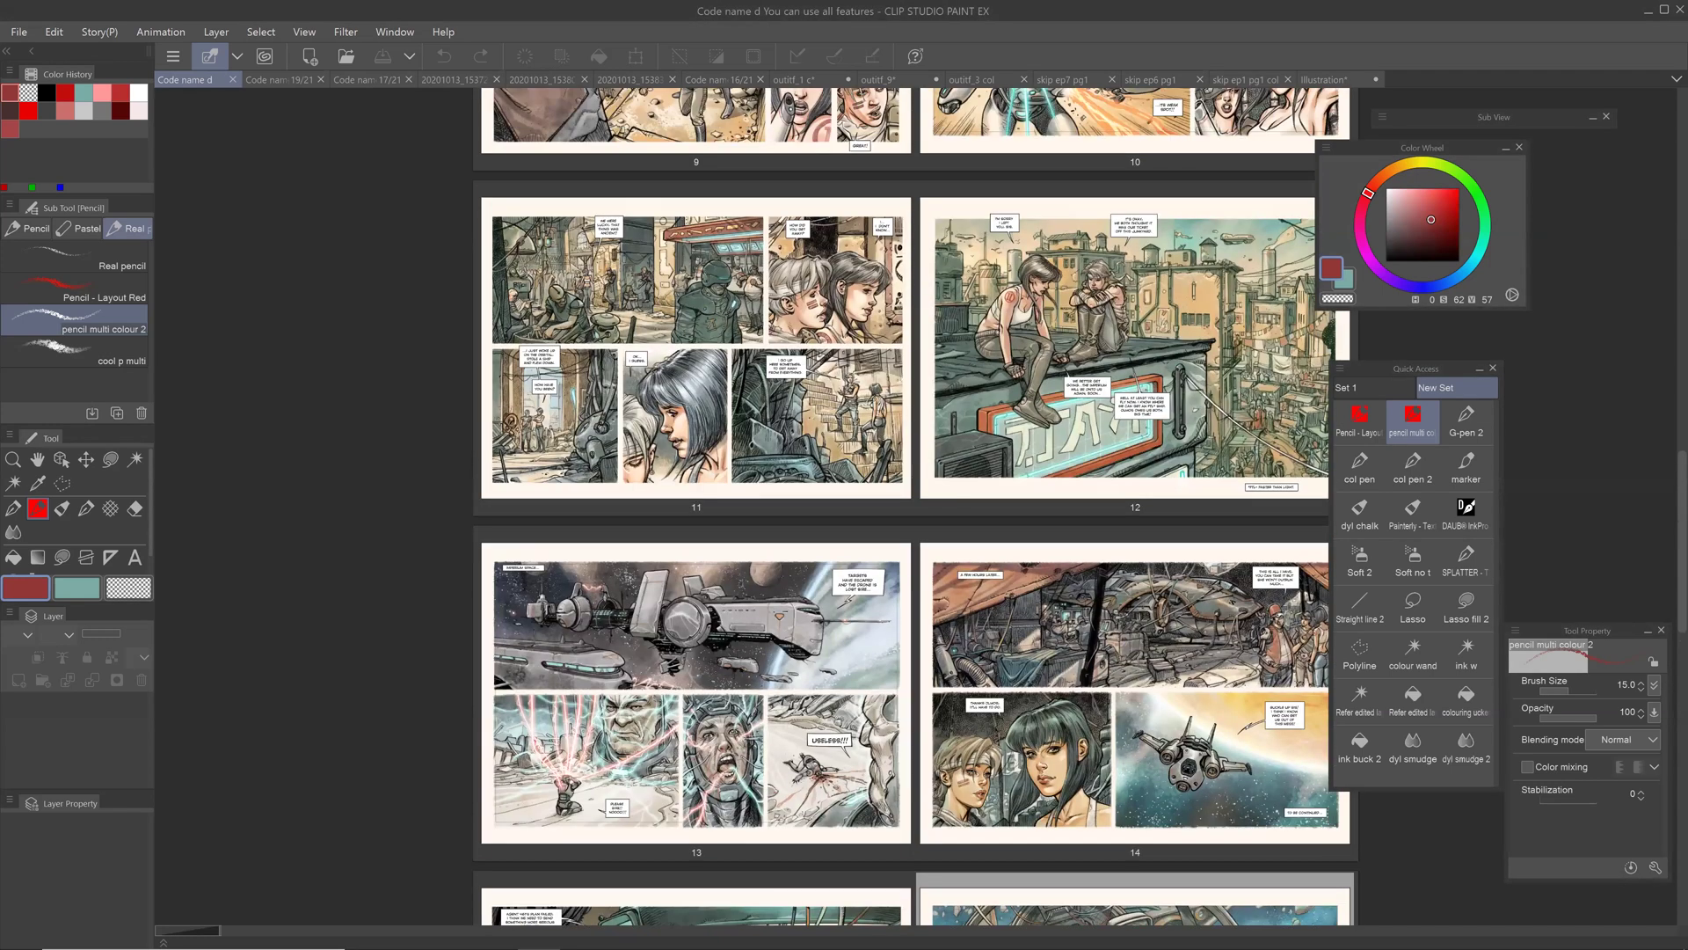
{"action": "scroll", "coordinate": [915, 507], "scroll_direction": "up", "scroll_amount": 3}
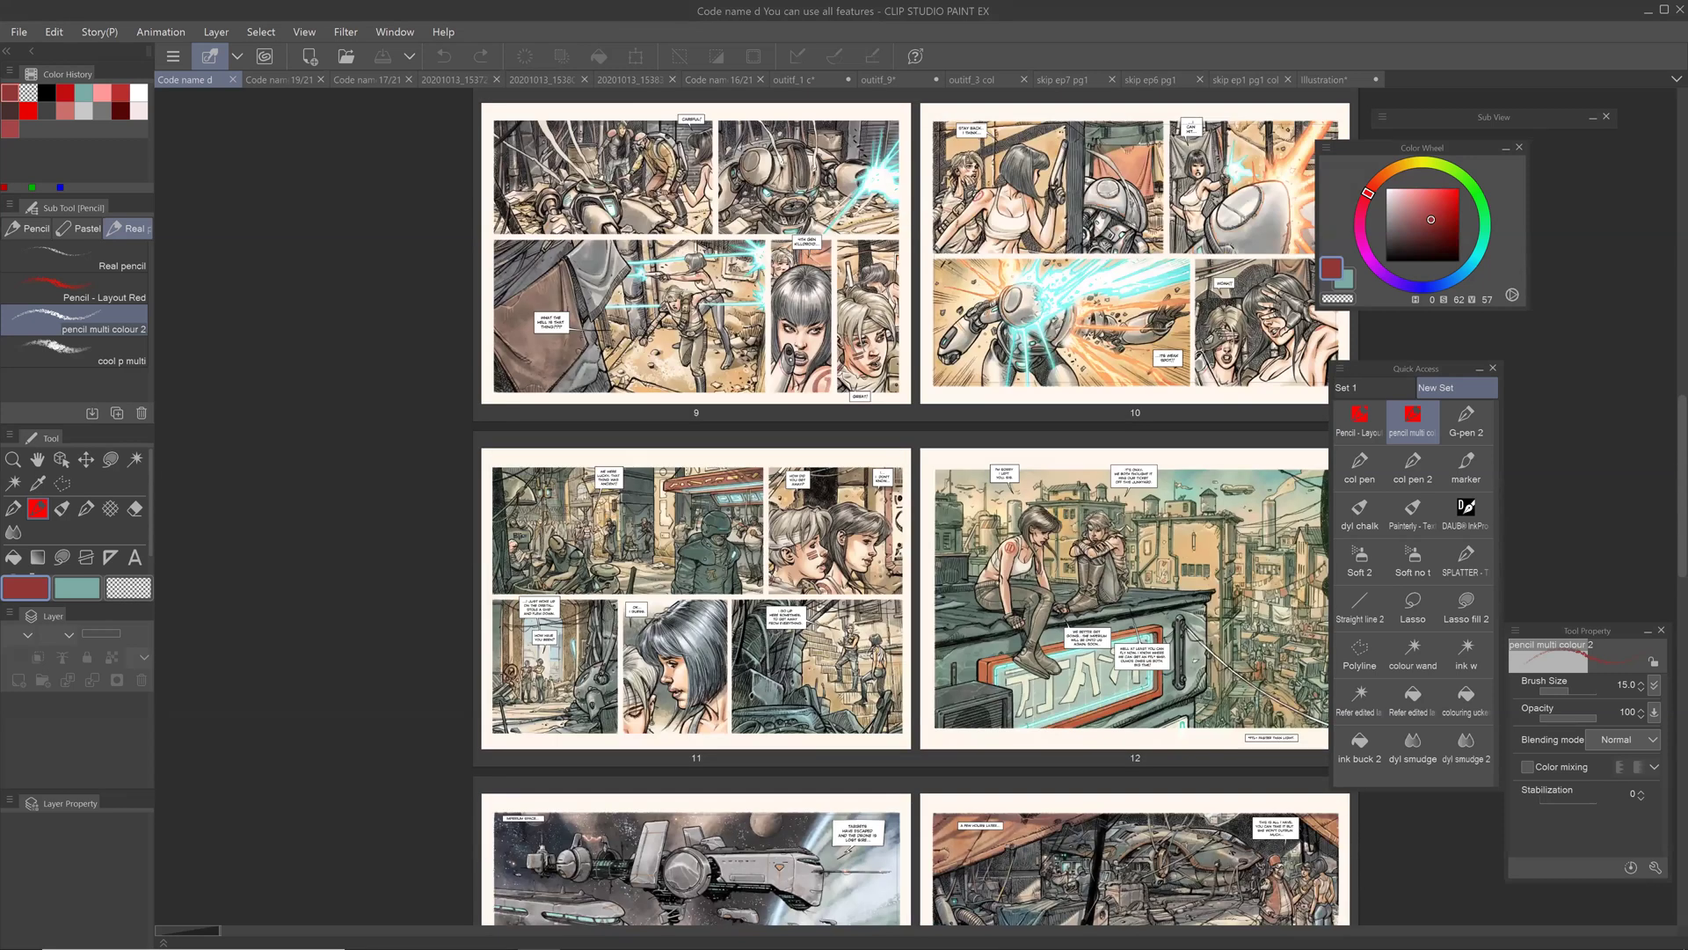
{"action": "scroll", "coordinate": [914, 506], "scroll_direction": "up", "scroll_amount": 3}
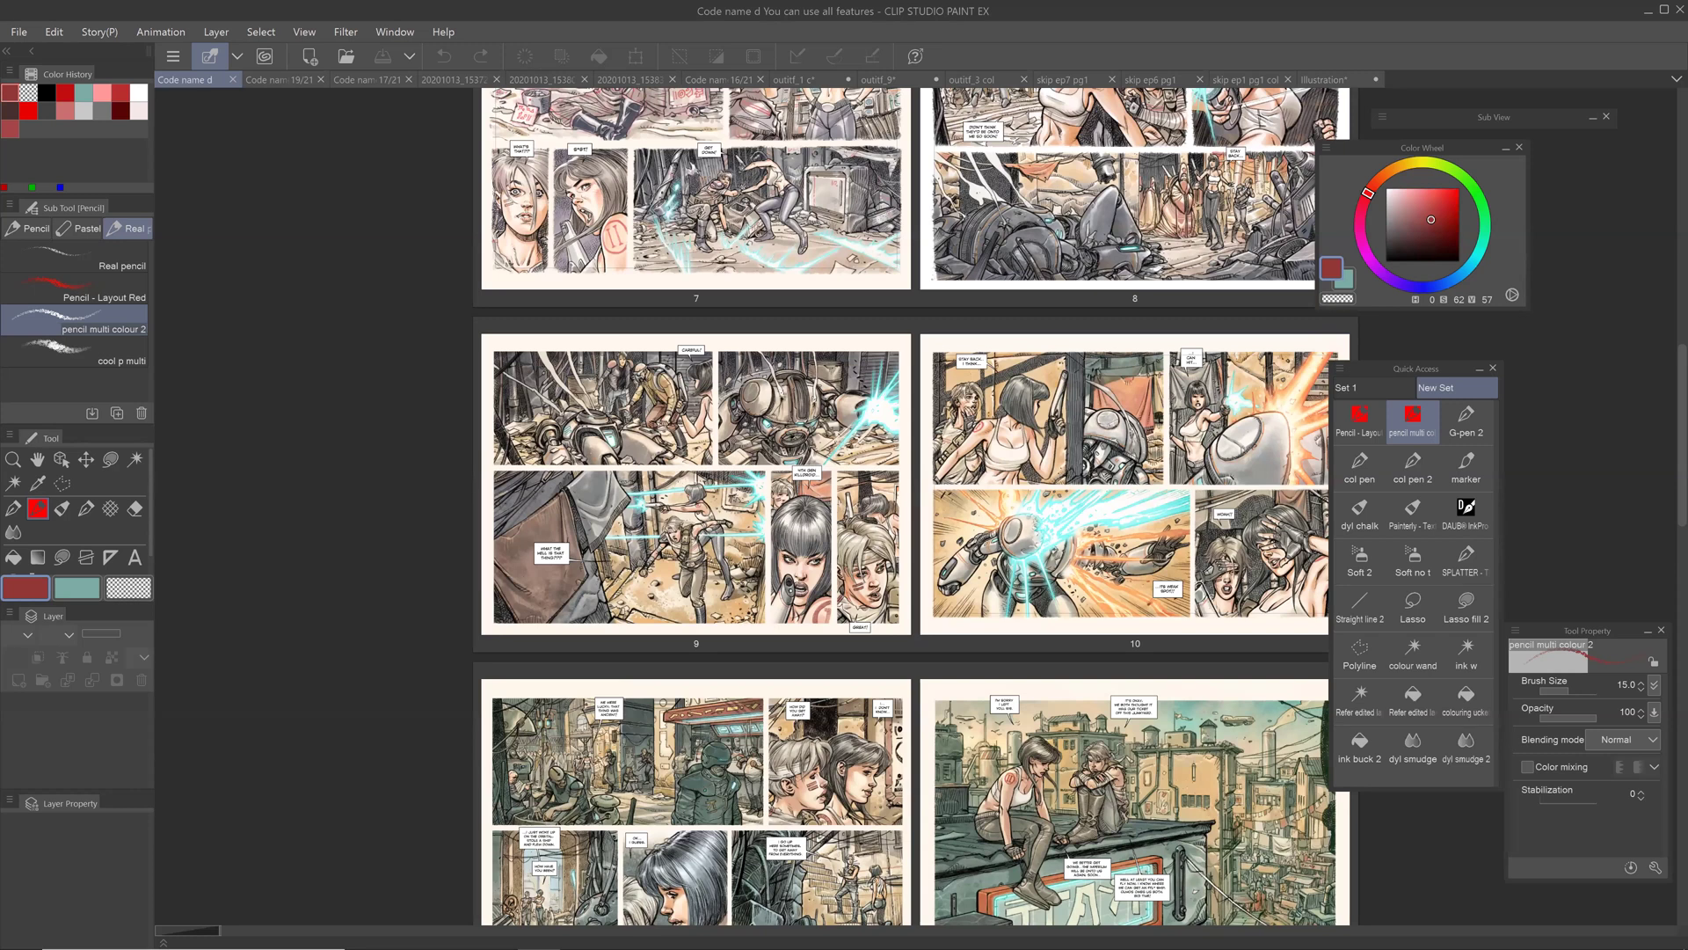
{"action": "scroll", "coordinate": [914, 507], "scroll_direction": "up", "scroll_amount": 4}
{"action": "scroll", "coordinate": [915, 507], "scroll_direction": "up", "scroll_amount": 3}
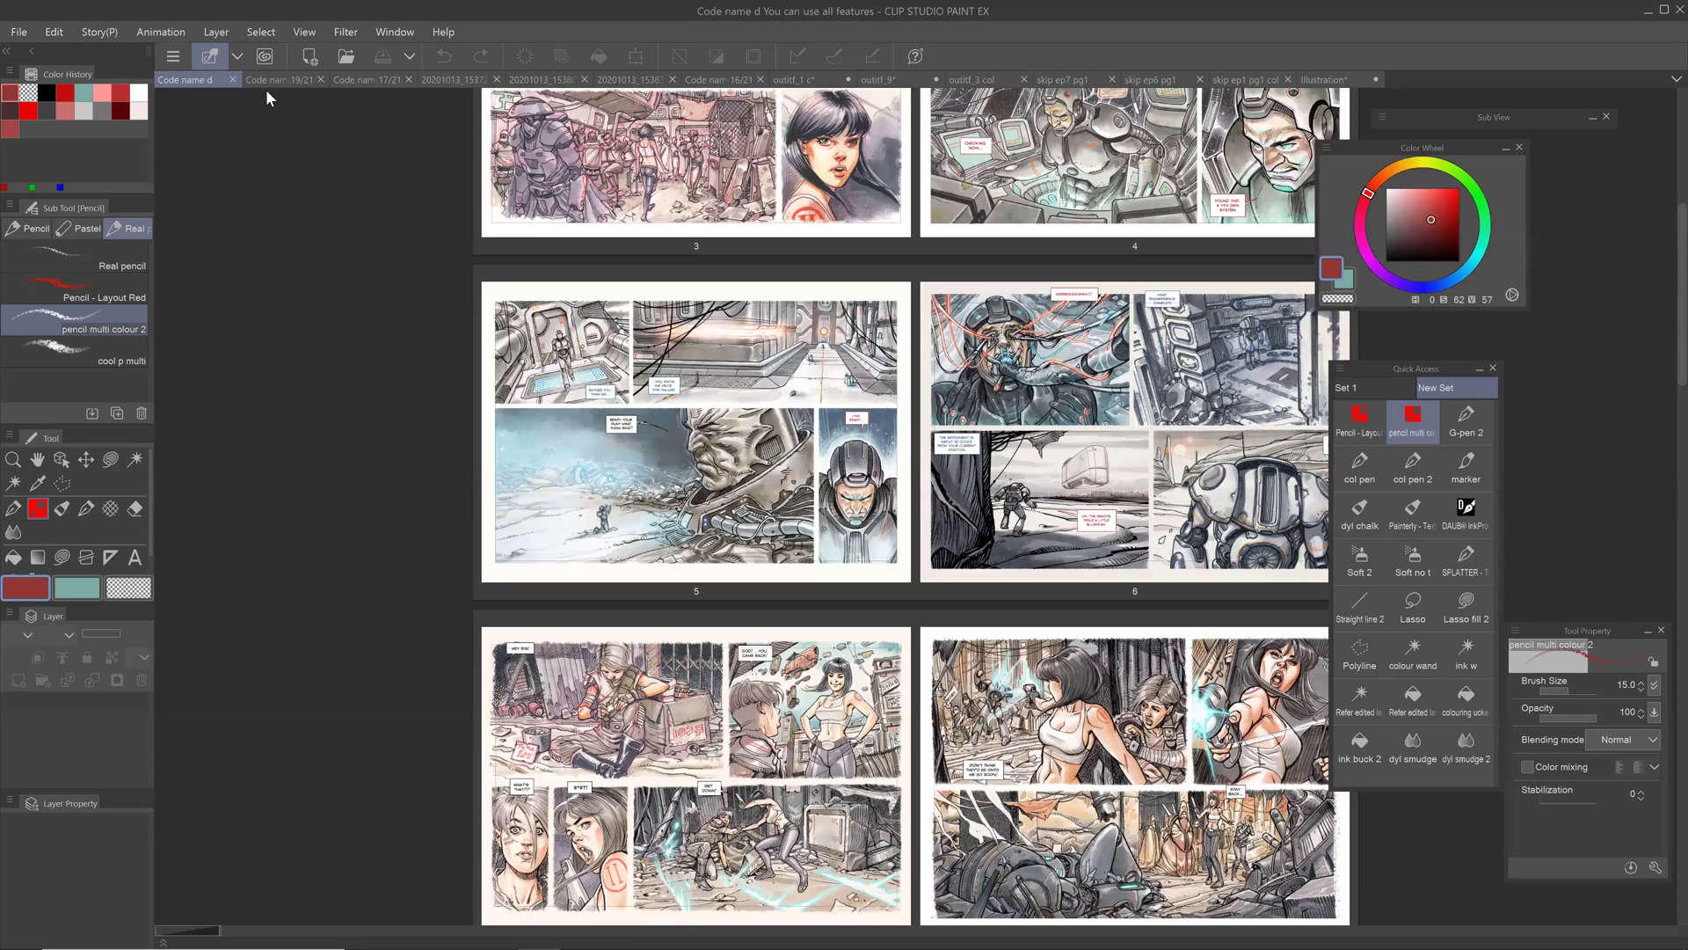
{"action": "scroll", "coordinate": [265, 88], "scroll_direction": "up", "scroll_amount": 3}
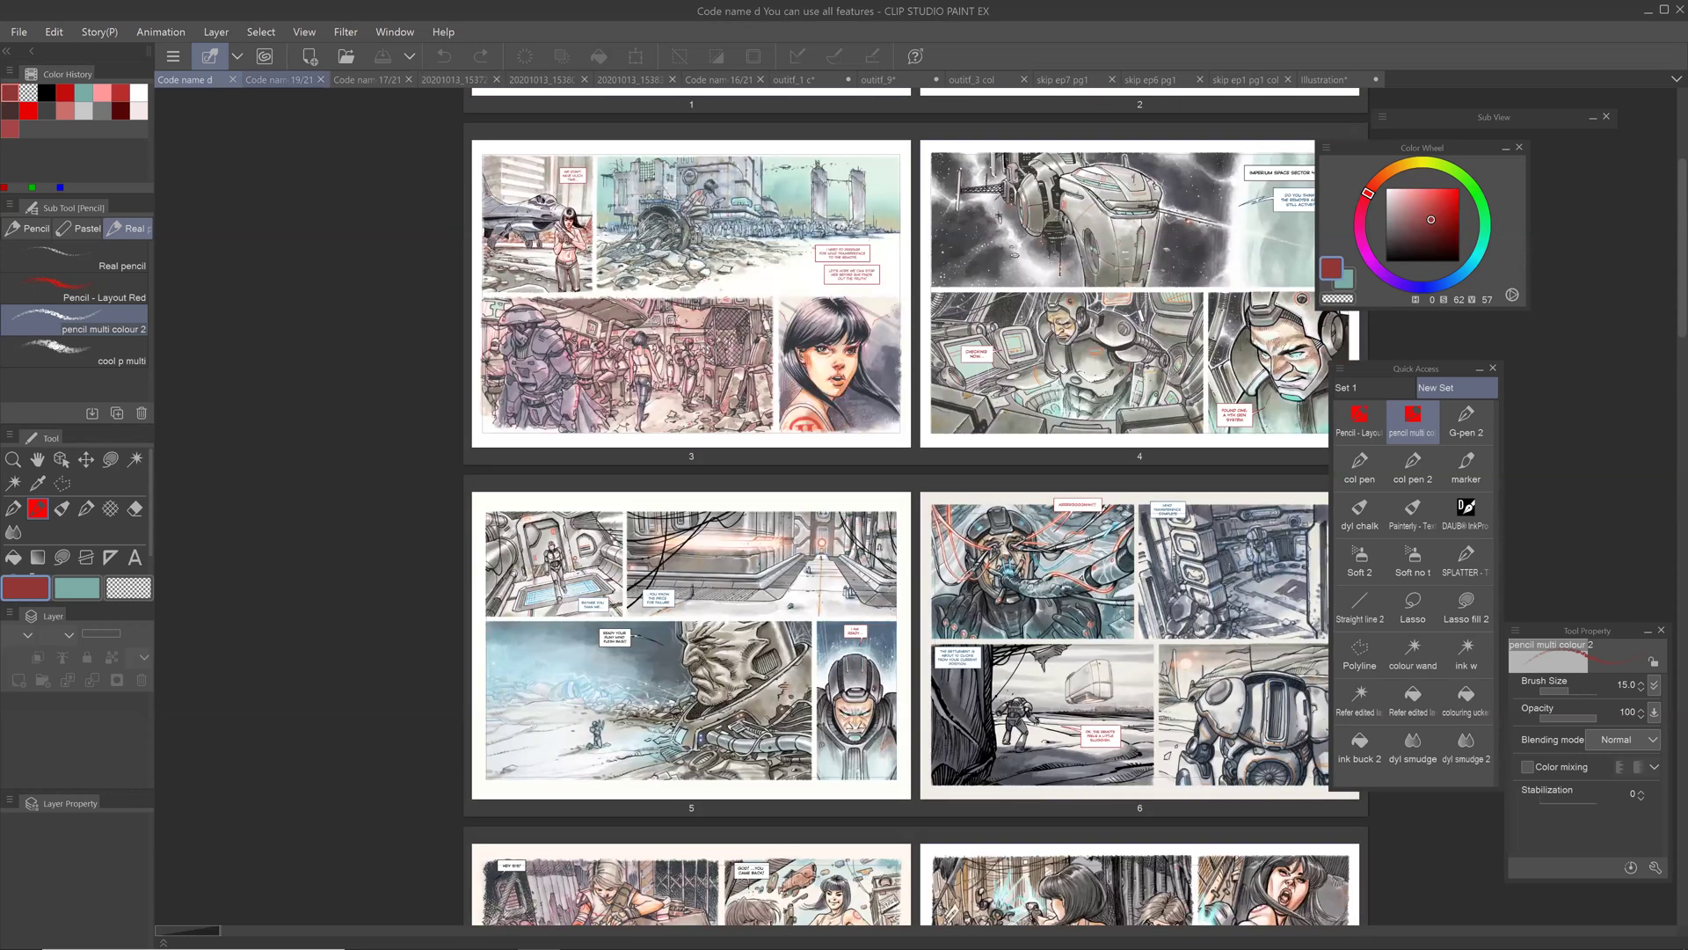
Step: Examine the panels of Code name d page 19/21, and bring up the black-and-white outitf_1 c page
{"action": "left_click", "coordinate": [279, 80]}
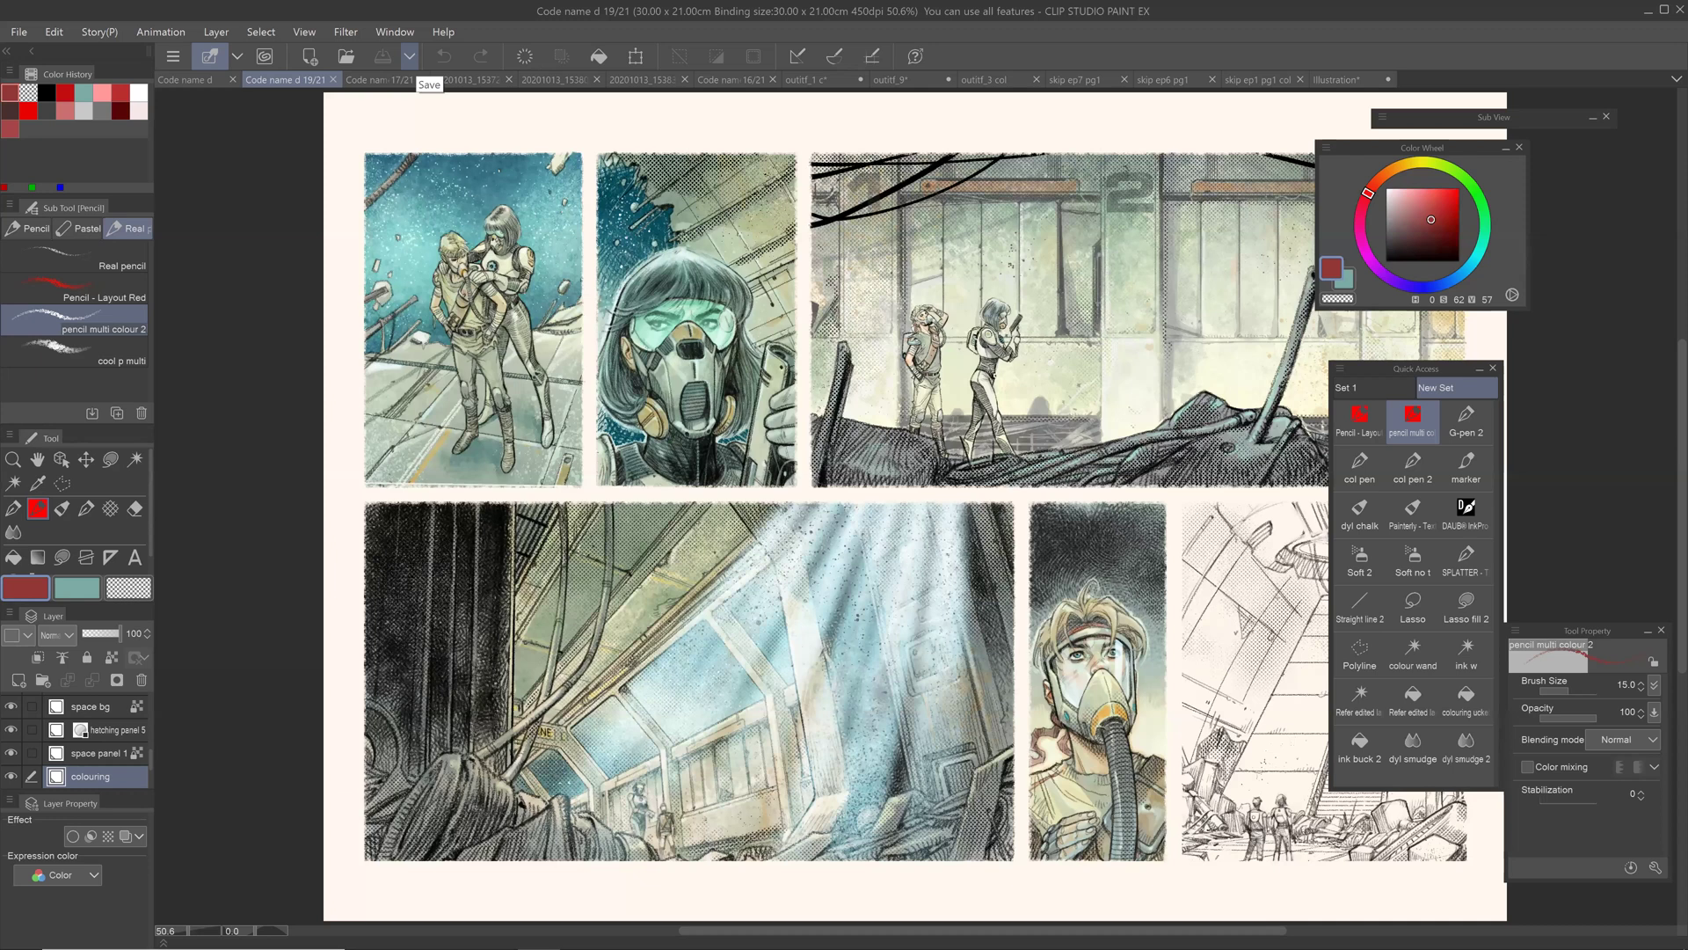
{"action": "scroll", "coordinate": [835, 501], "scroll_direction": "up", "scroll_amount": 1}
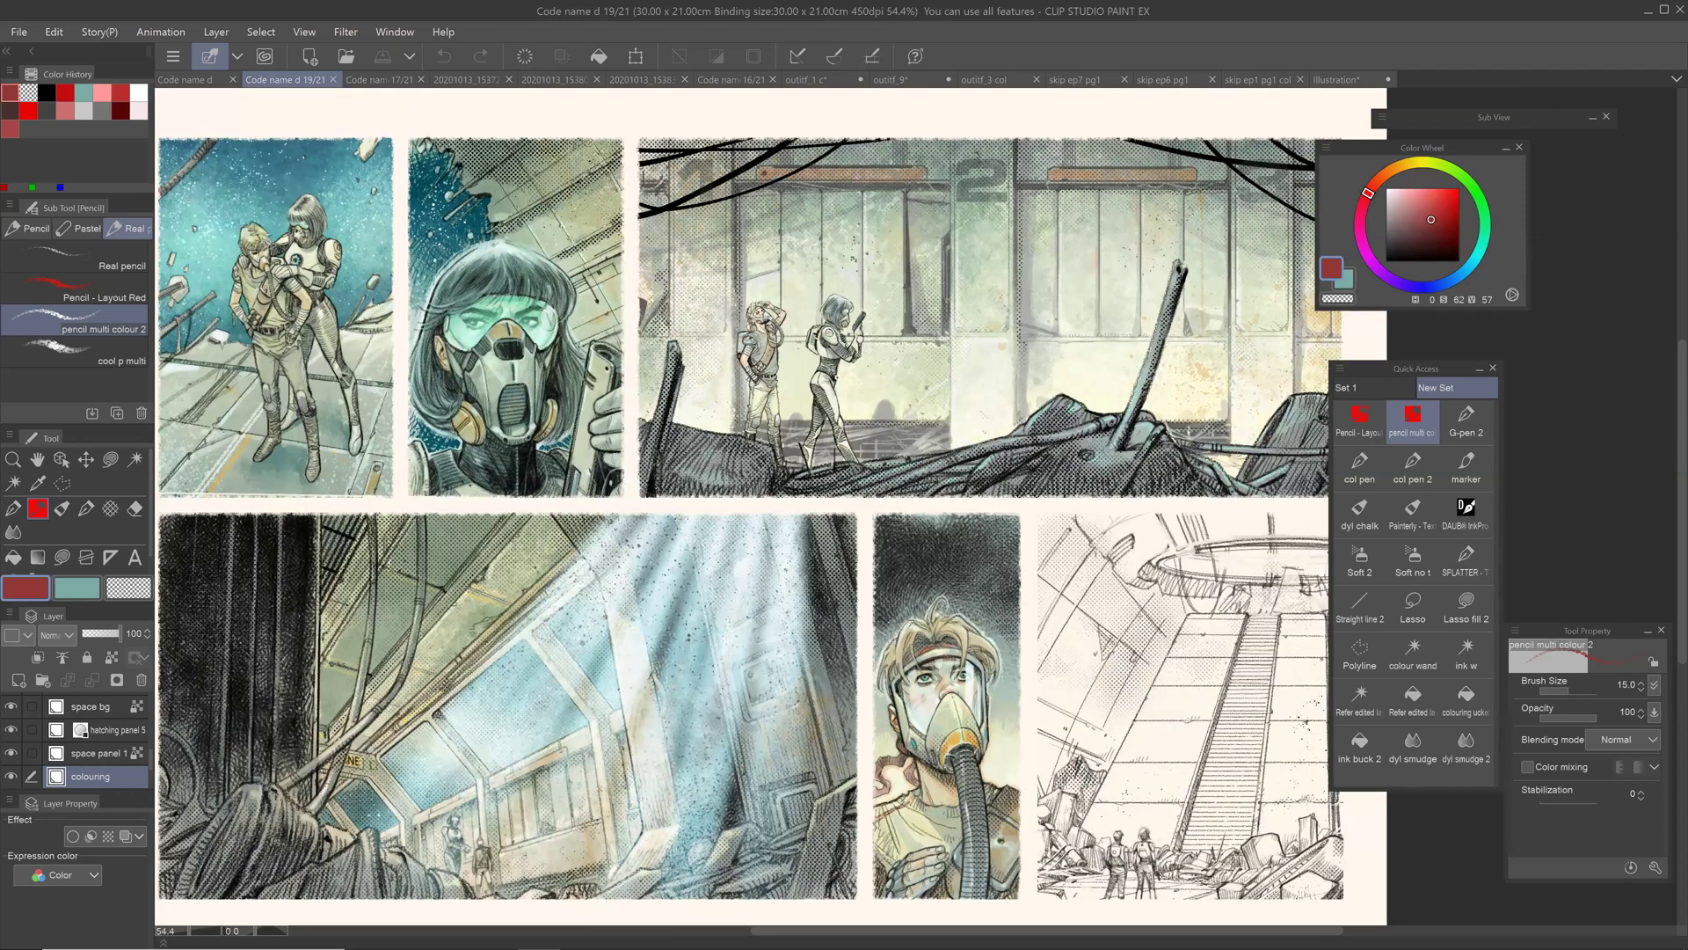
{"action": "left_click_drag", "start_coordinate": [756, 506], "coordinate": [798, 465]}
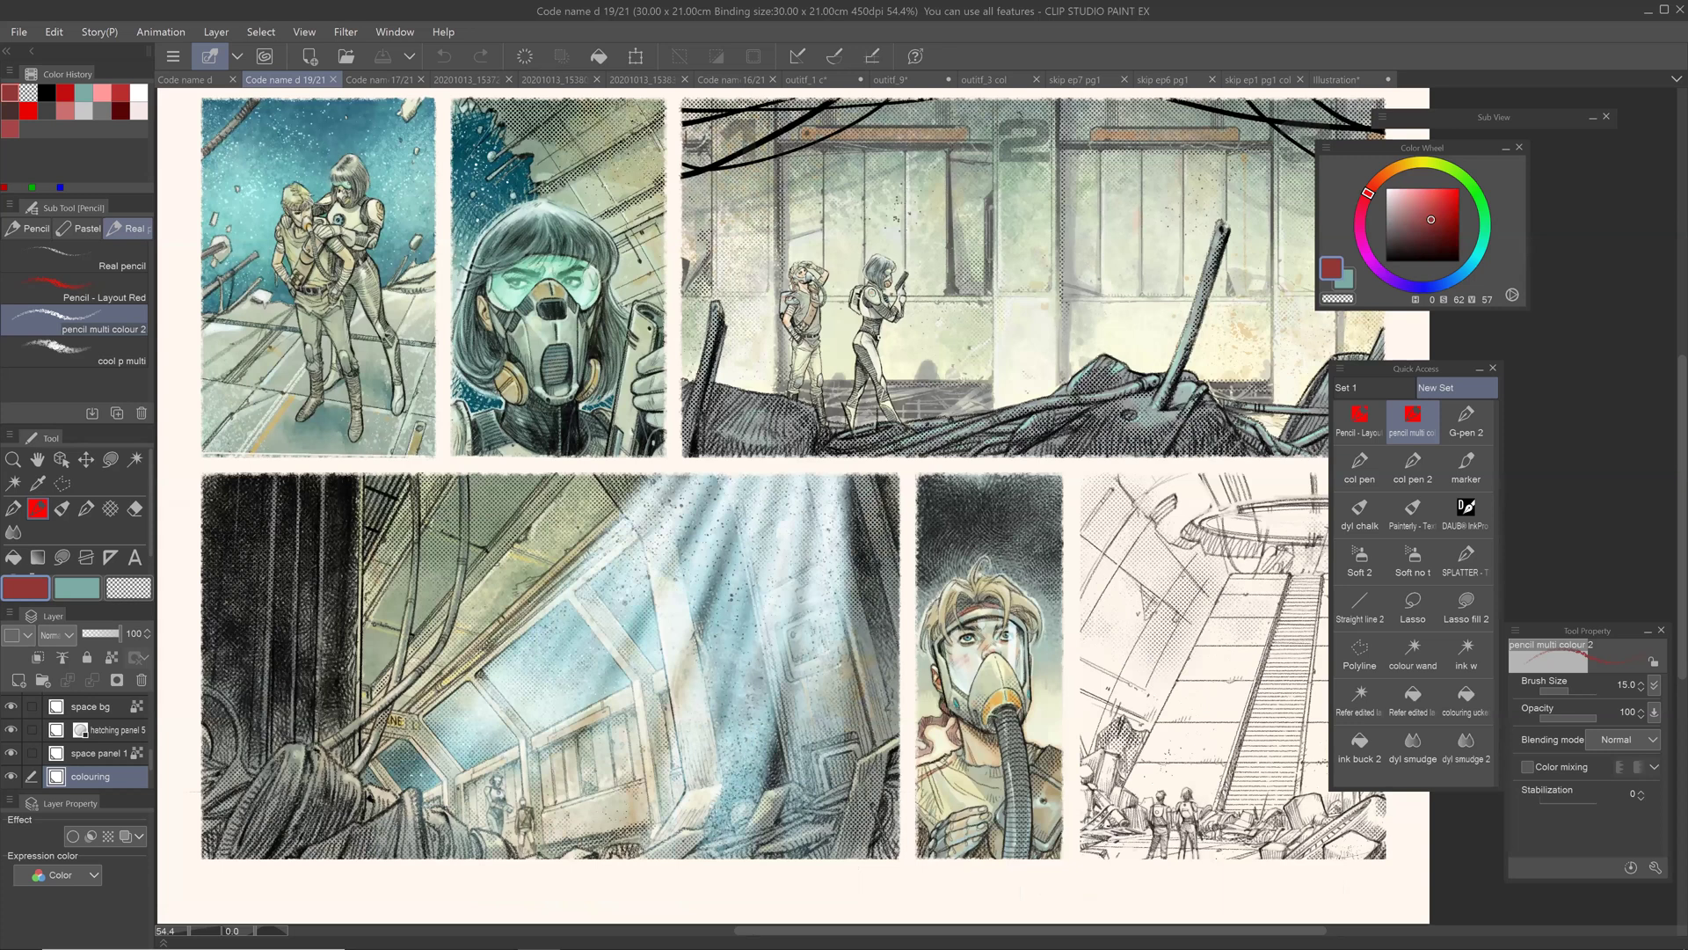
{"action": "left_click_drag", "start_coordinate": [880, 528], "coordinate": [773, 473]}
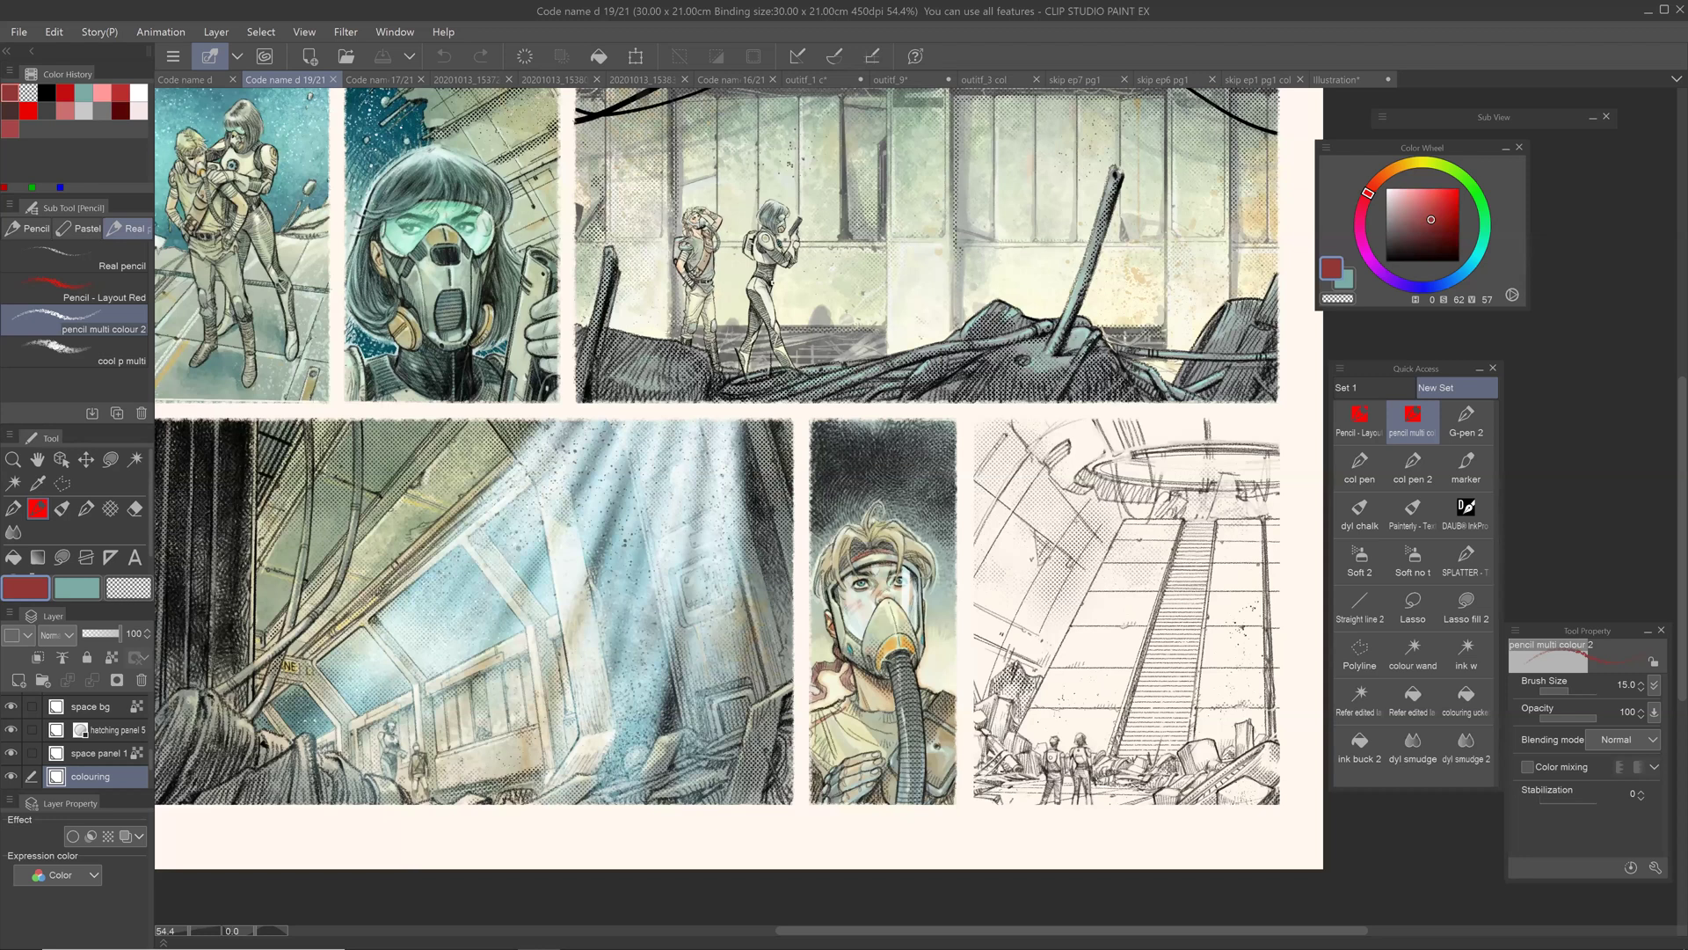
{"action": "scroll", "coordinate": [931, 678], "scroll_direction": "down", "scroll_amount": 1}
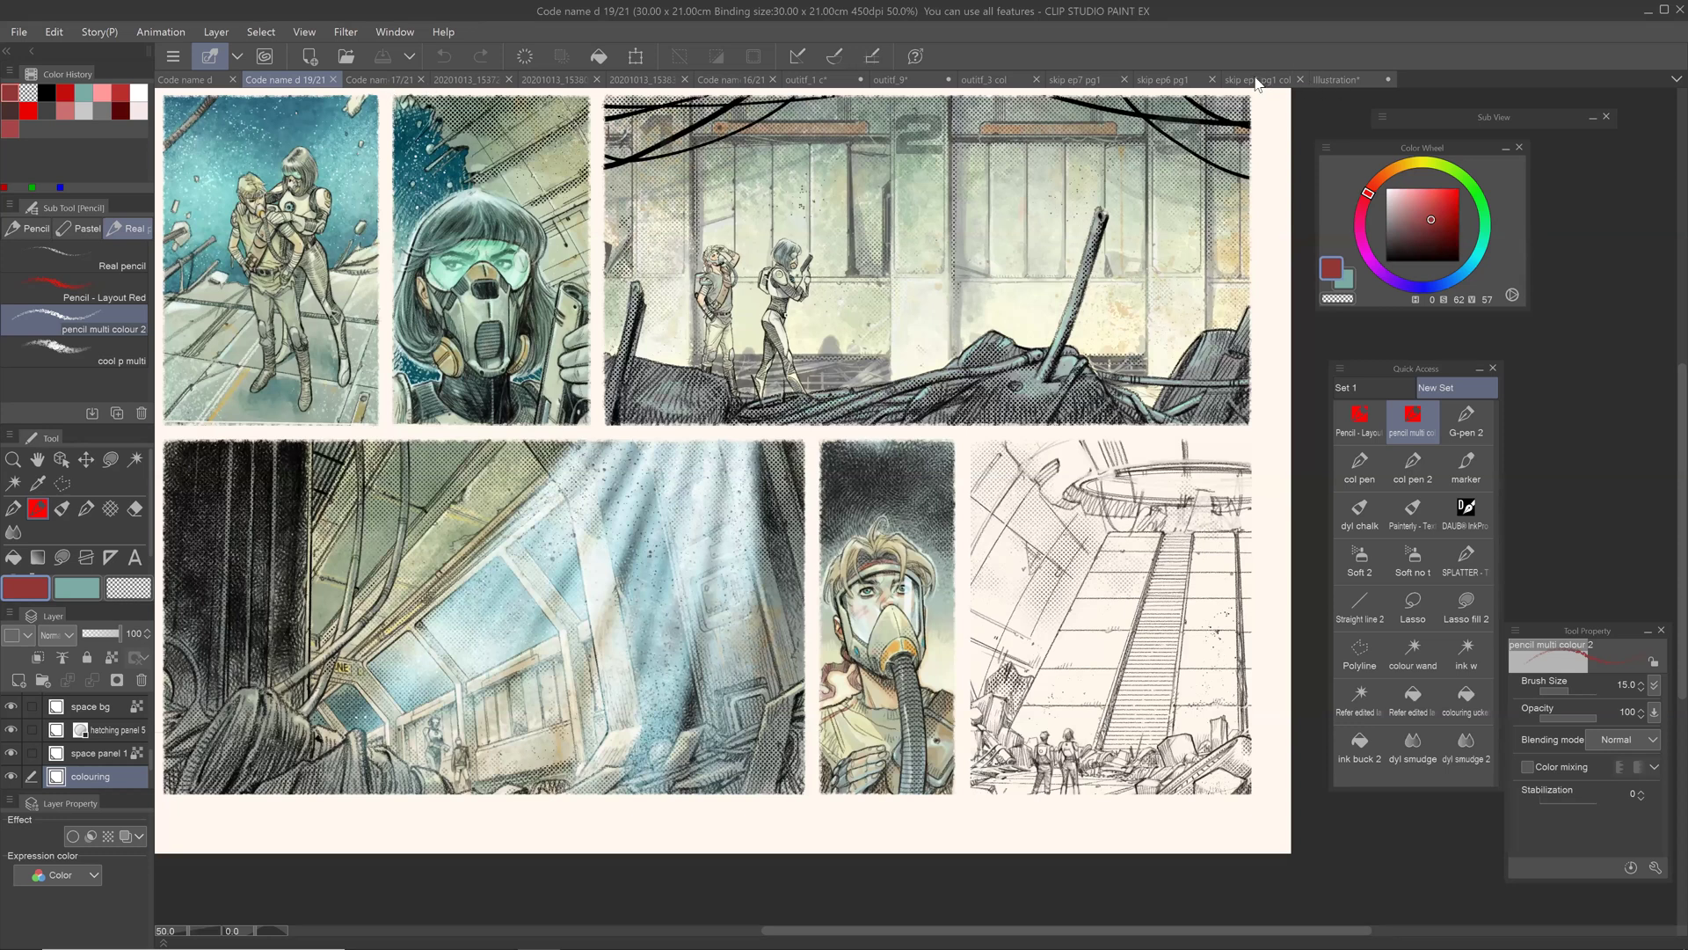
{"action": "key", "text": "ctrl+Tab"}
{"action": "left_click", "coordinate": [786, 79]}
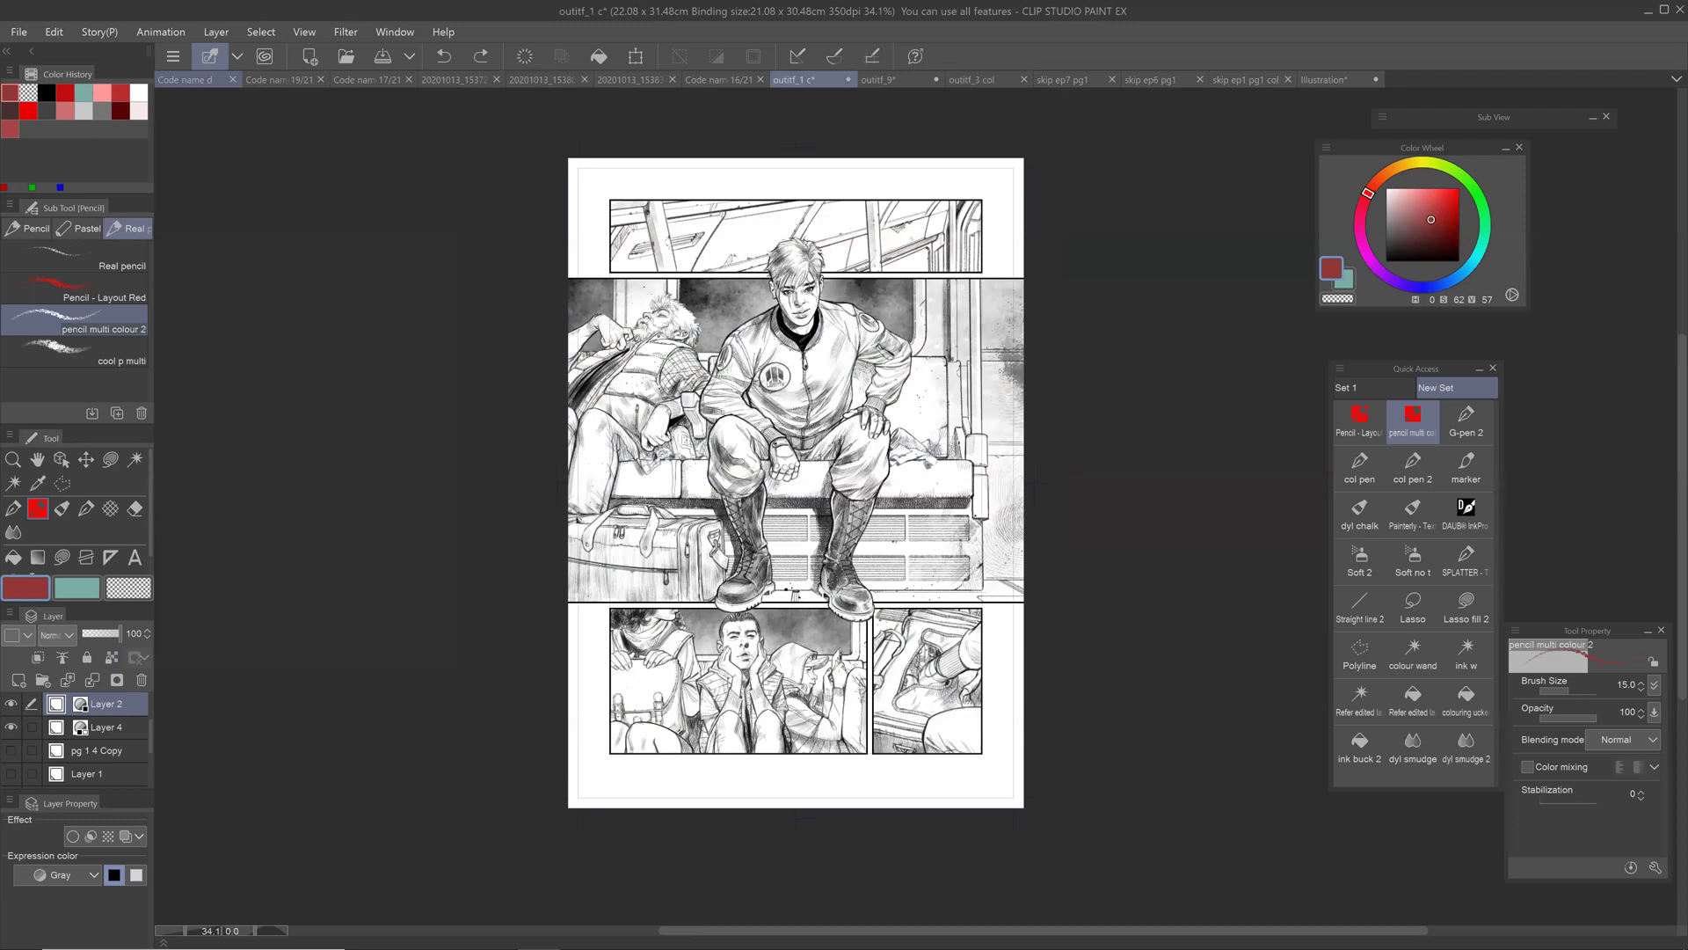
Step: Return to the Code name d page overview and review the pages from page 1 to page 10
{"action": "left_click", "coordinate": [192, 80]}
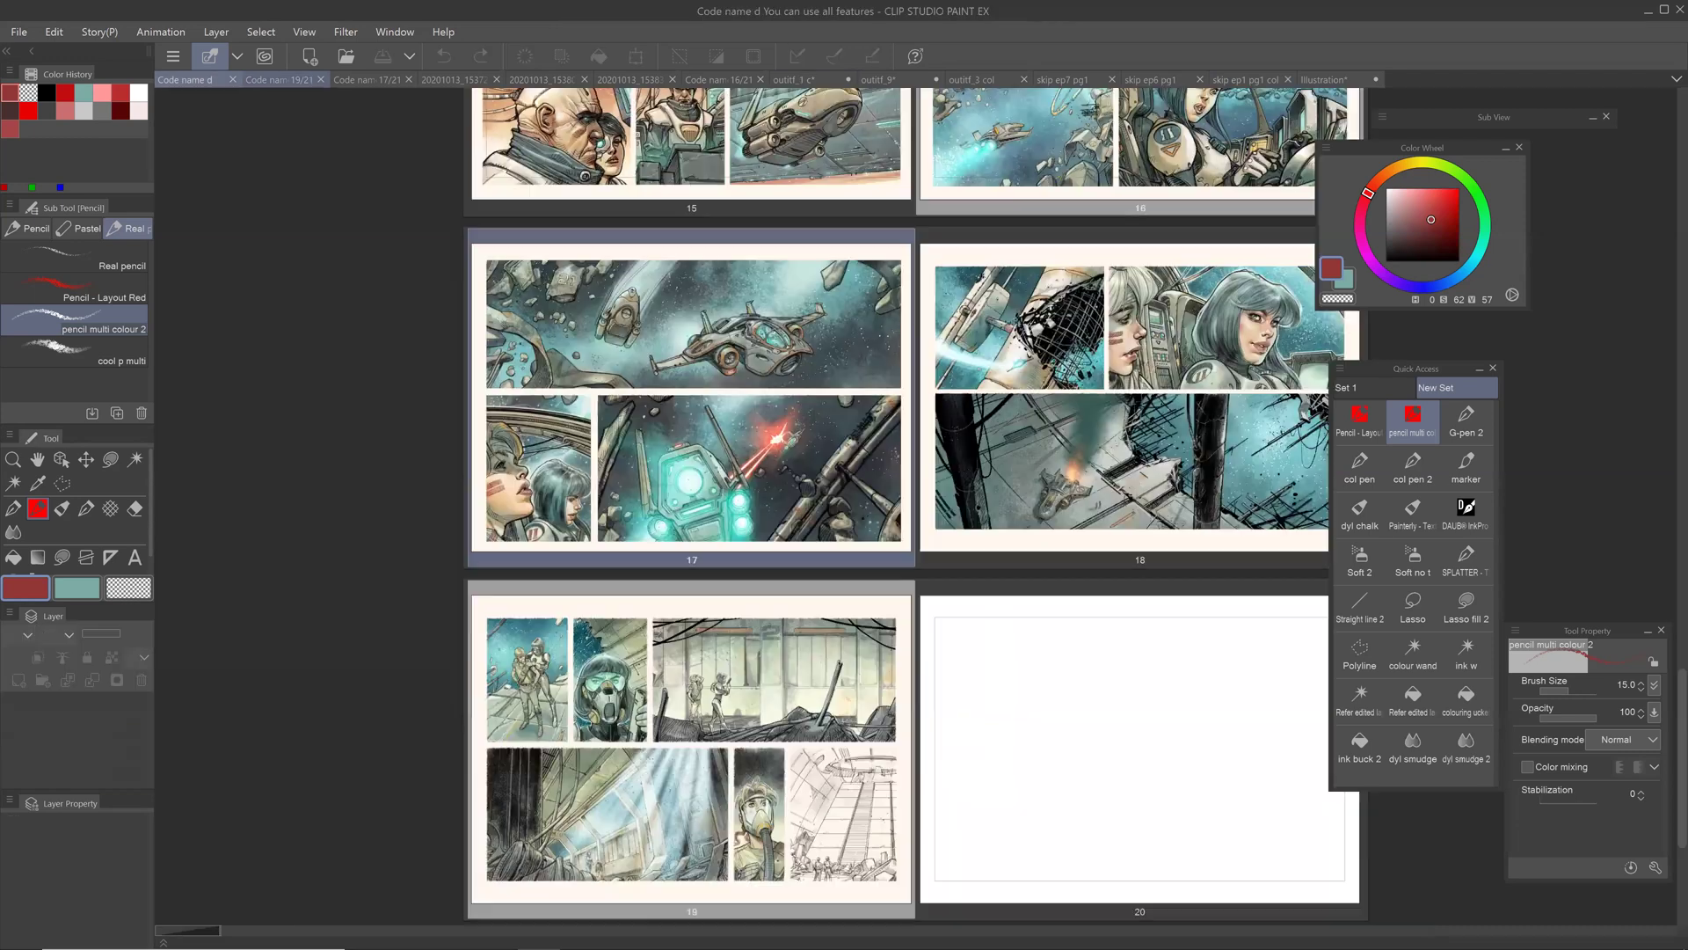
{"action": "left_click_drag", "start_coordinate": [1682, 758], "coordinate": [1682, 179]}
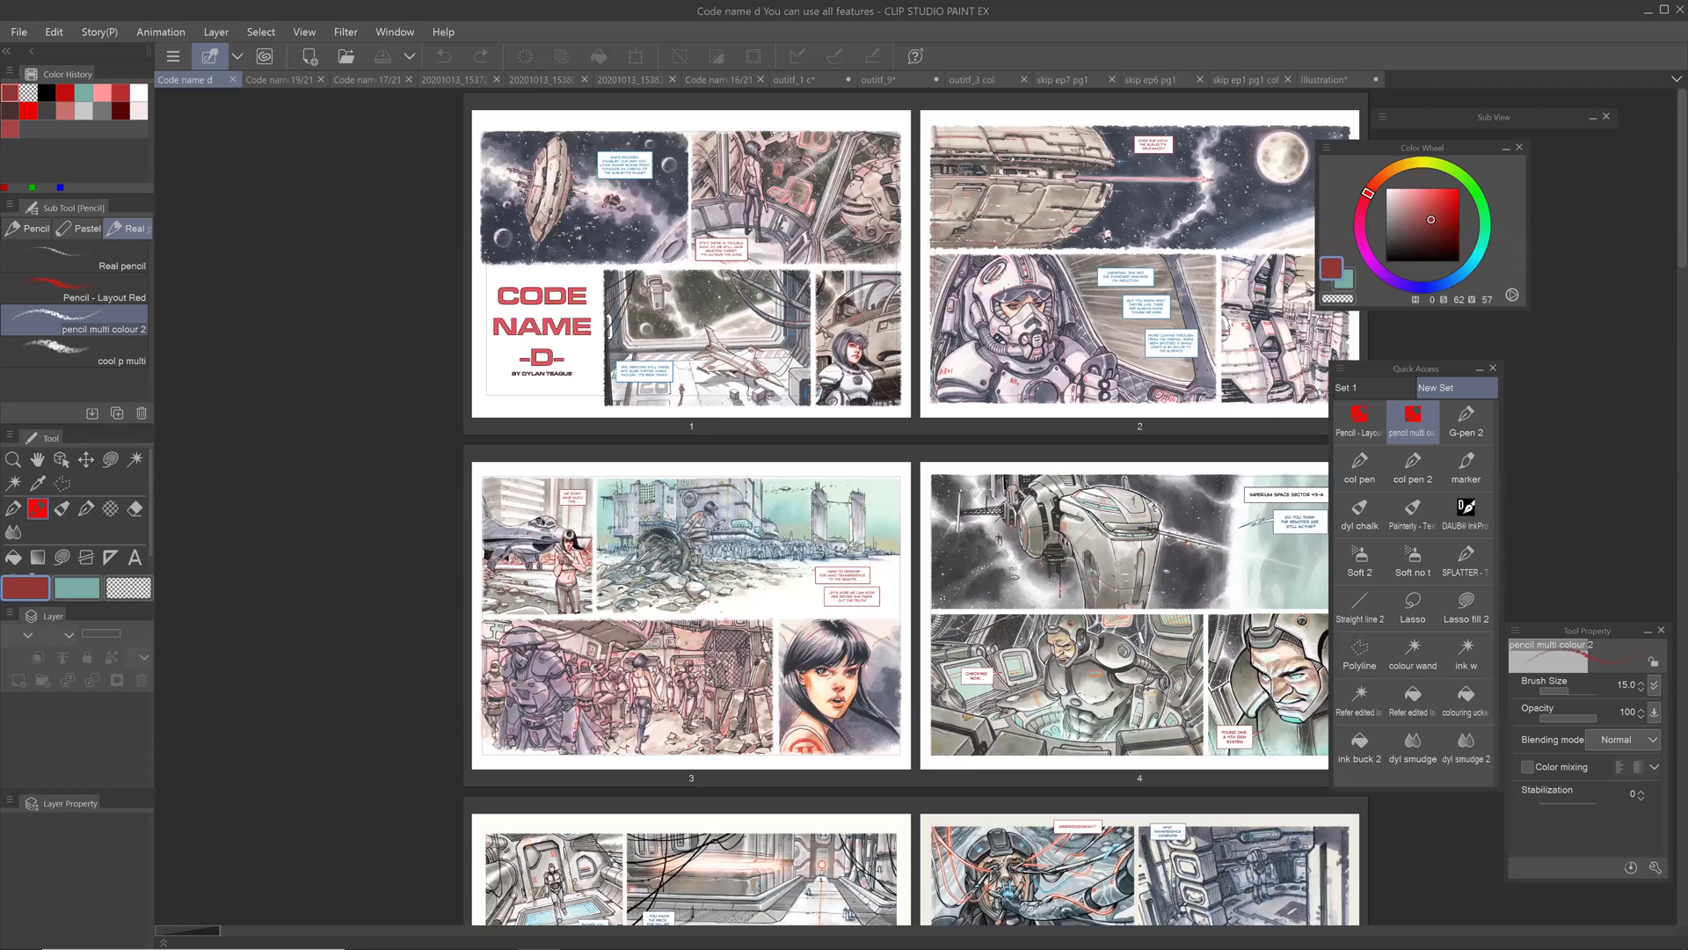
{"action": "scroll", "coordinate": [914, 506], "scroll_direction": "down", "scroll_amount": 2}
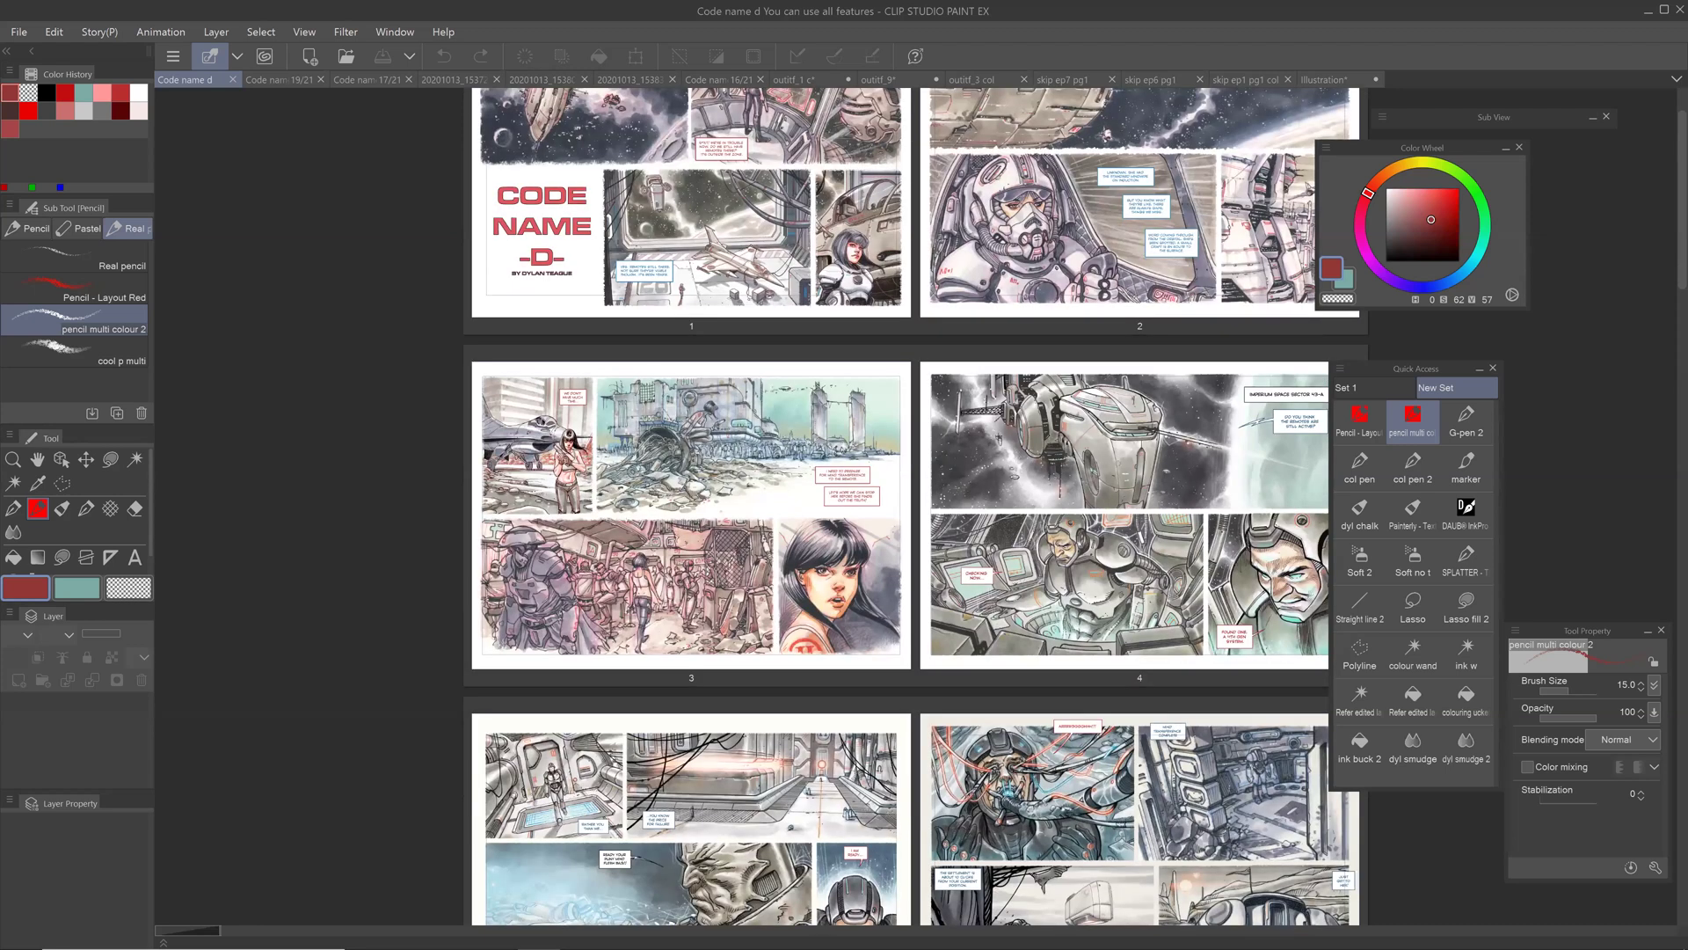
{"action": "scroll", "coordinate": [915, 506], "scroll_direction": "down", "scroll_amount": 2}
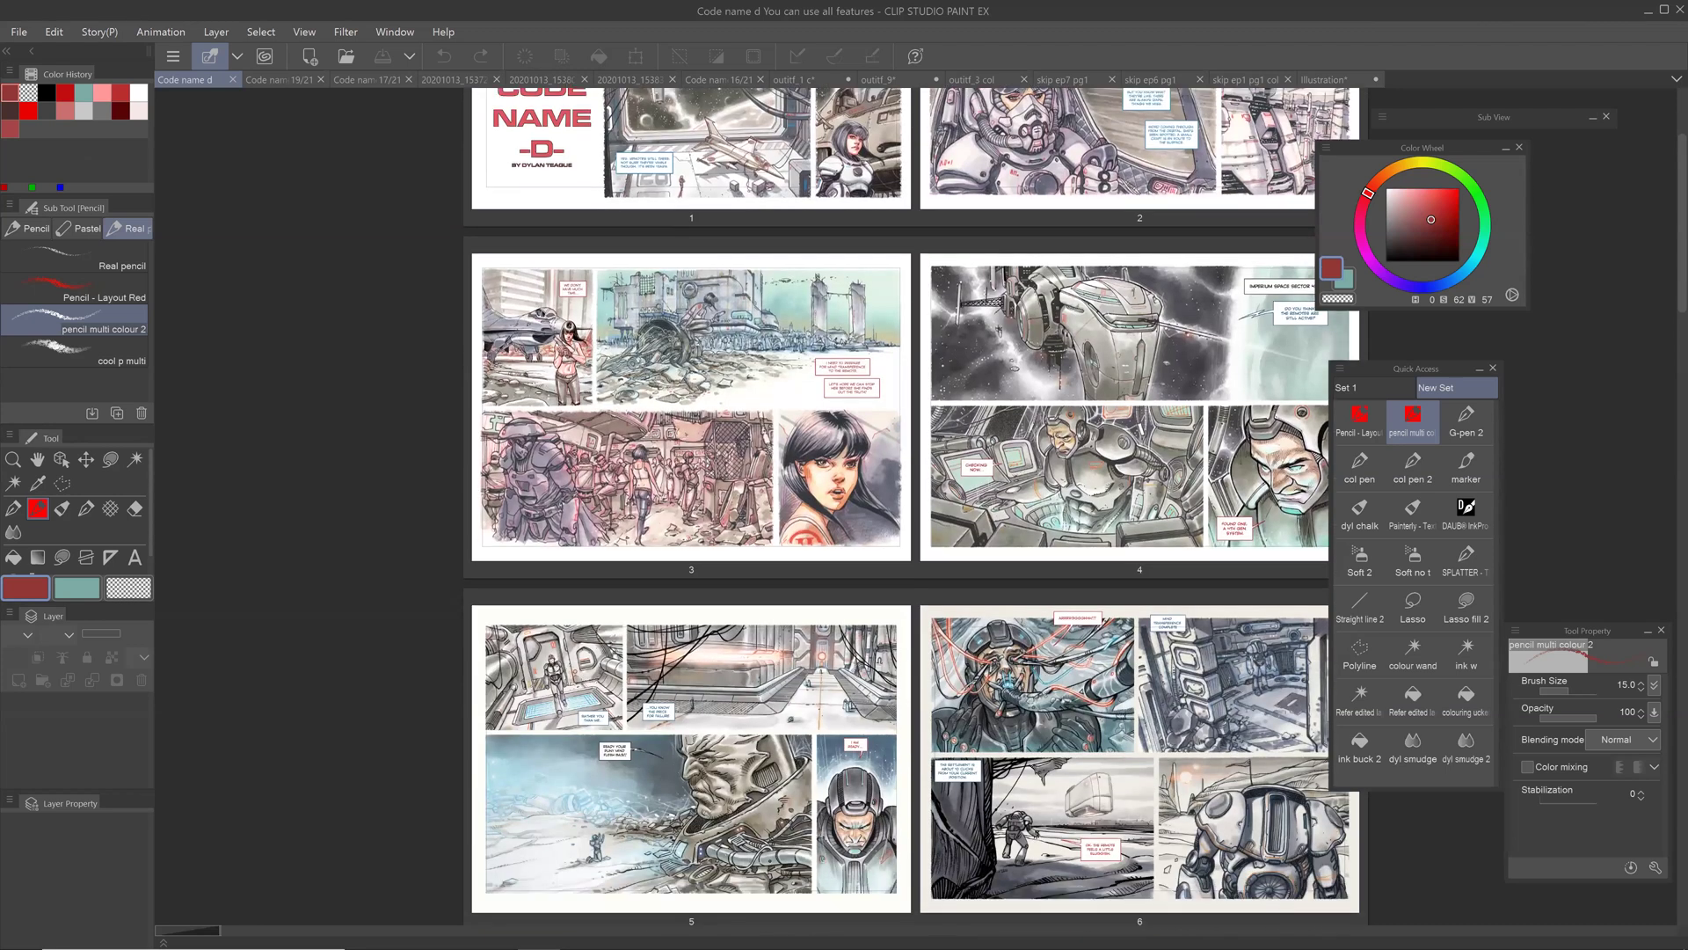
{"action": "scroll", "coordinate": [915, 505], "scroll_direction": "down", "scroll_amount": 3}
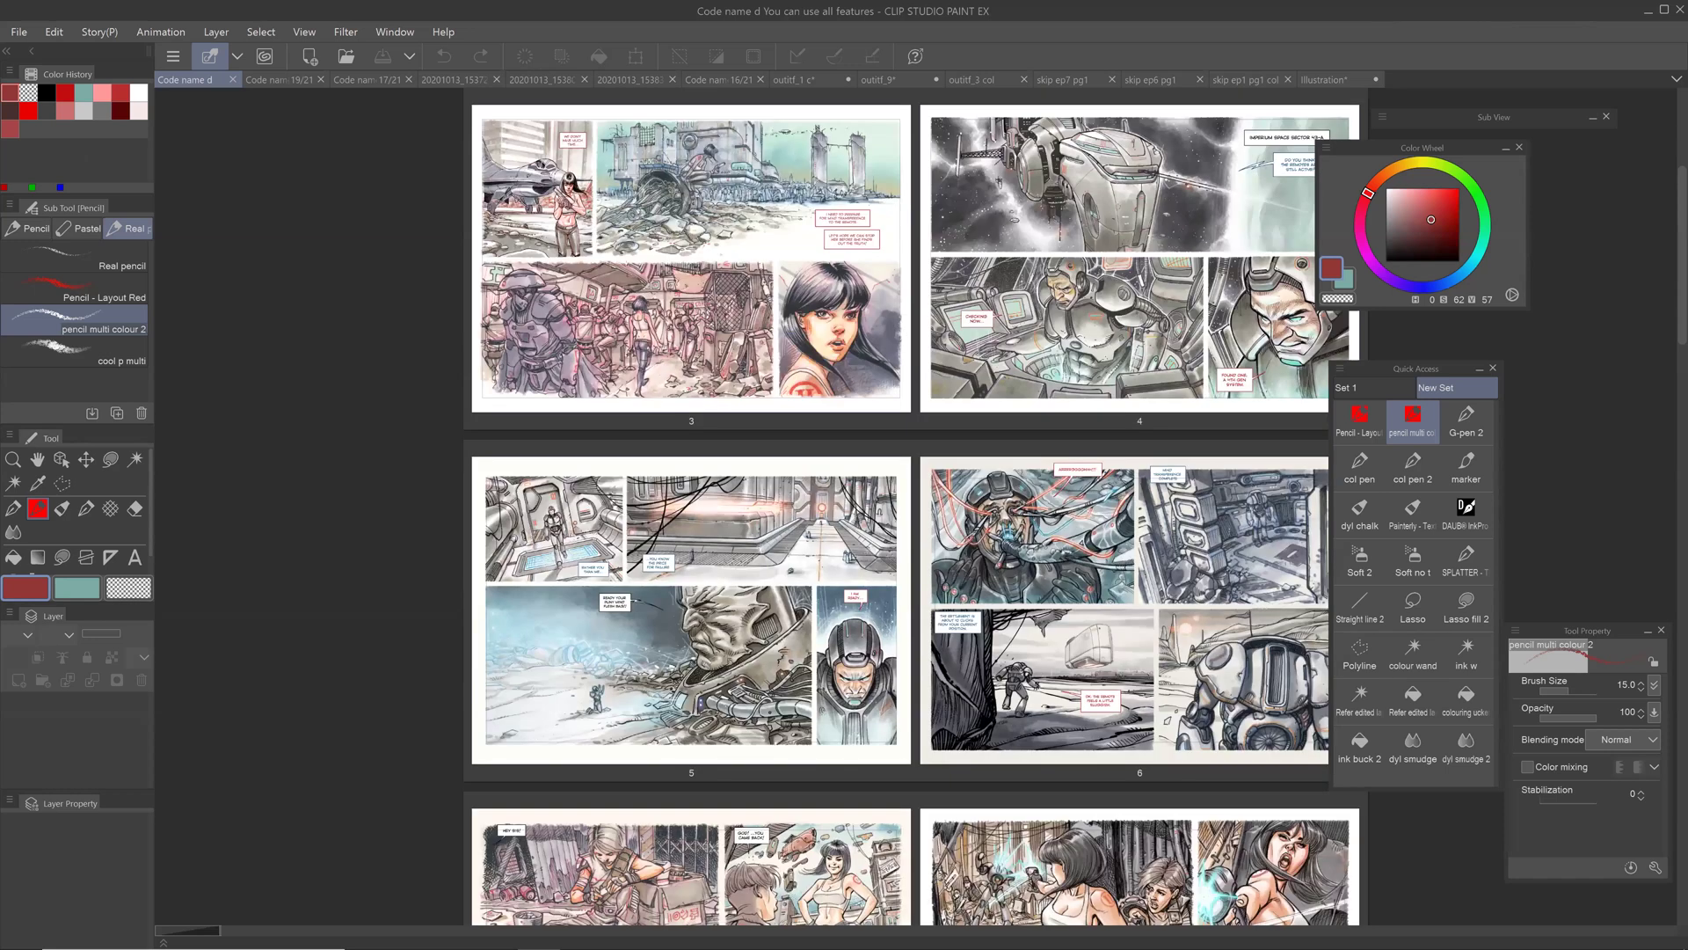
{"action": "scroll", "coordinate": [914, 506], "scroll_direction": "down", "scroll_amount": 8}
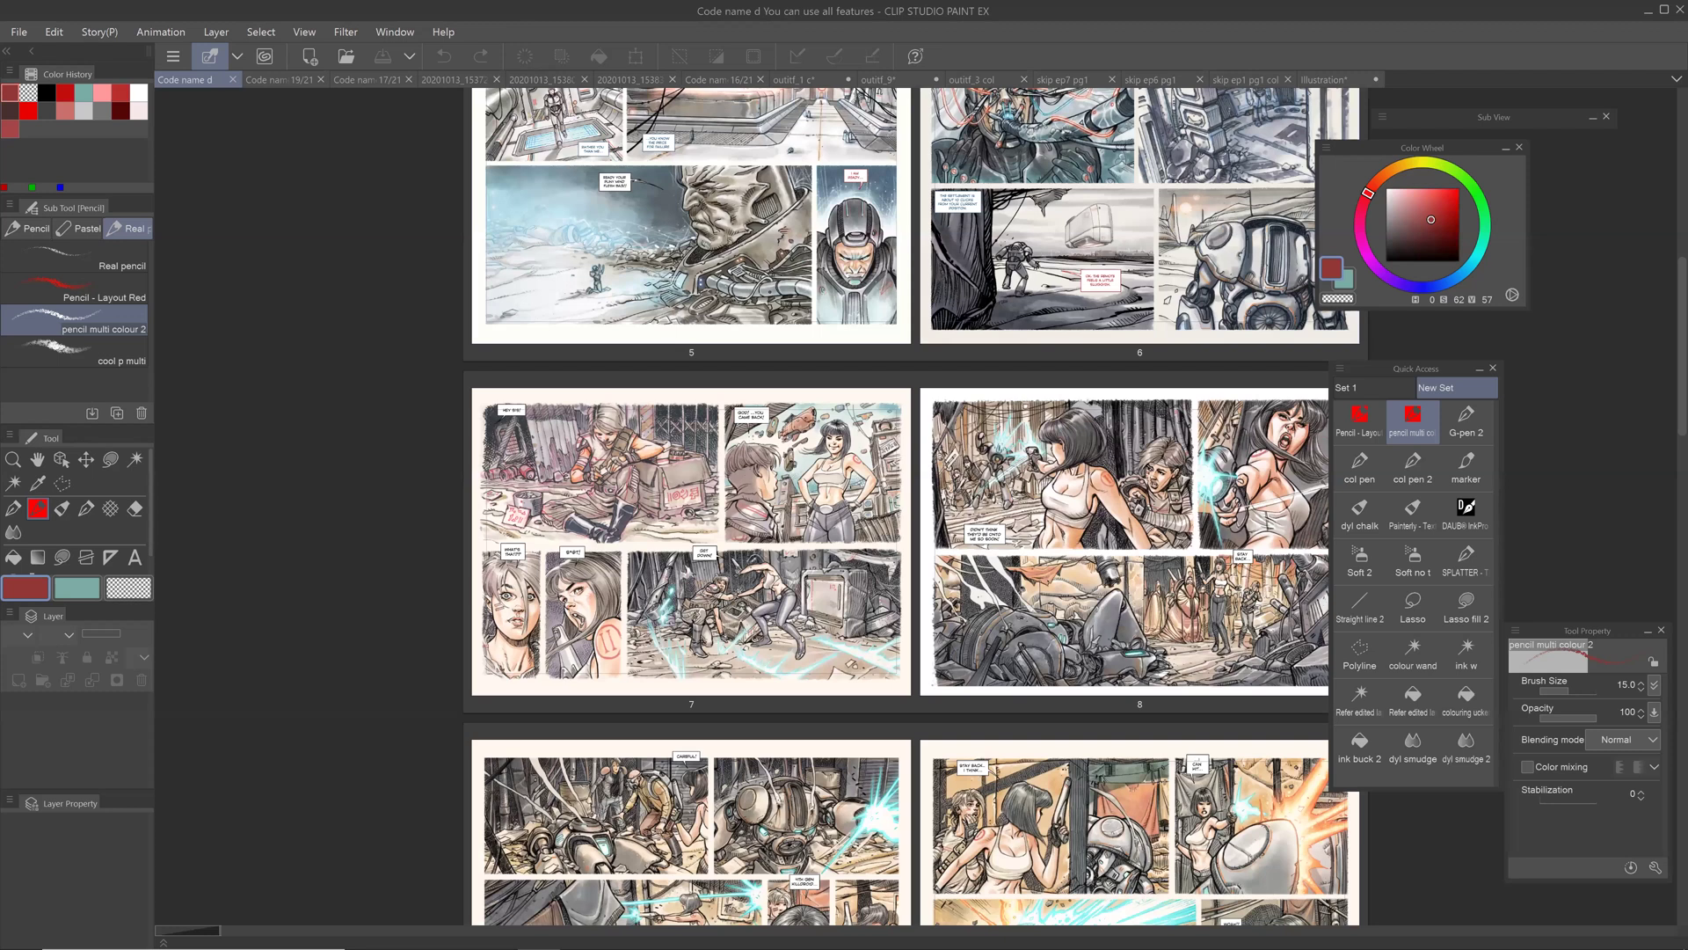
{"action": "scroll", "coordinate": [914, 506], "scroll_direction": "up", "scroll_amount": 6}
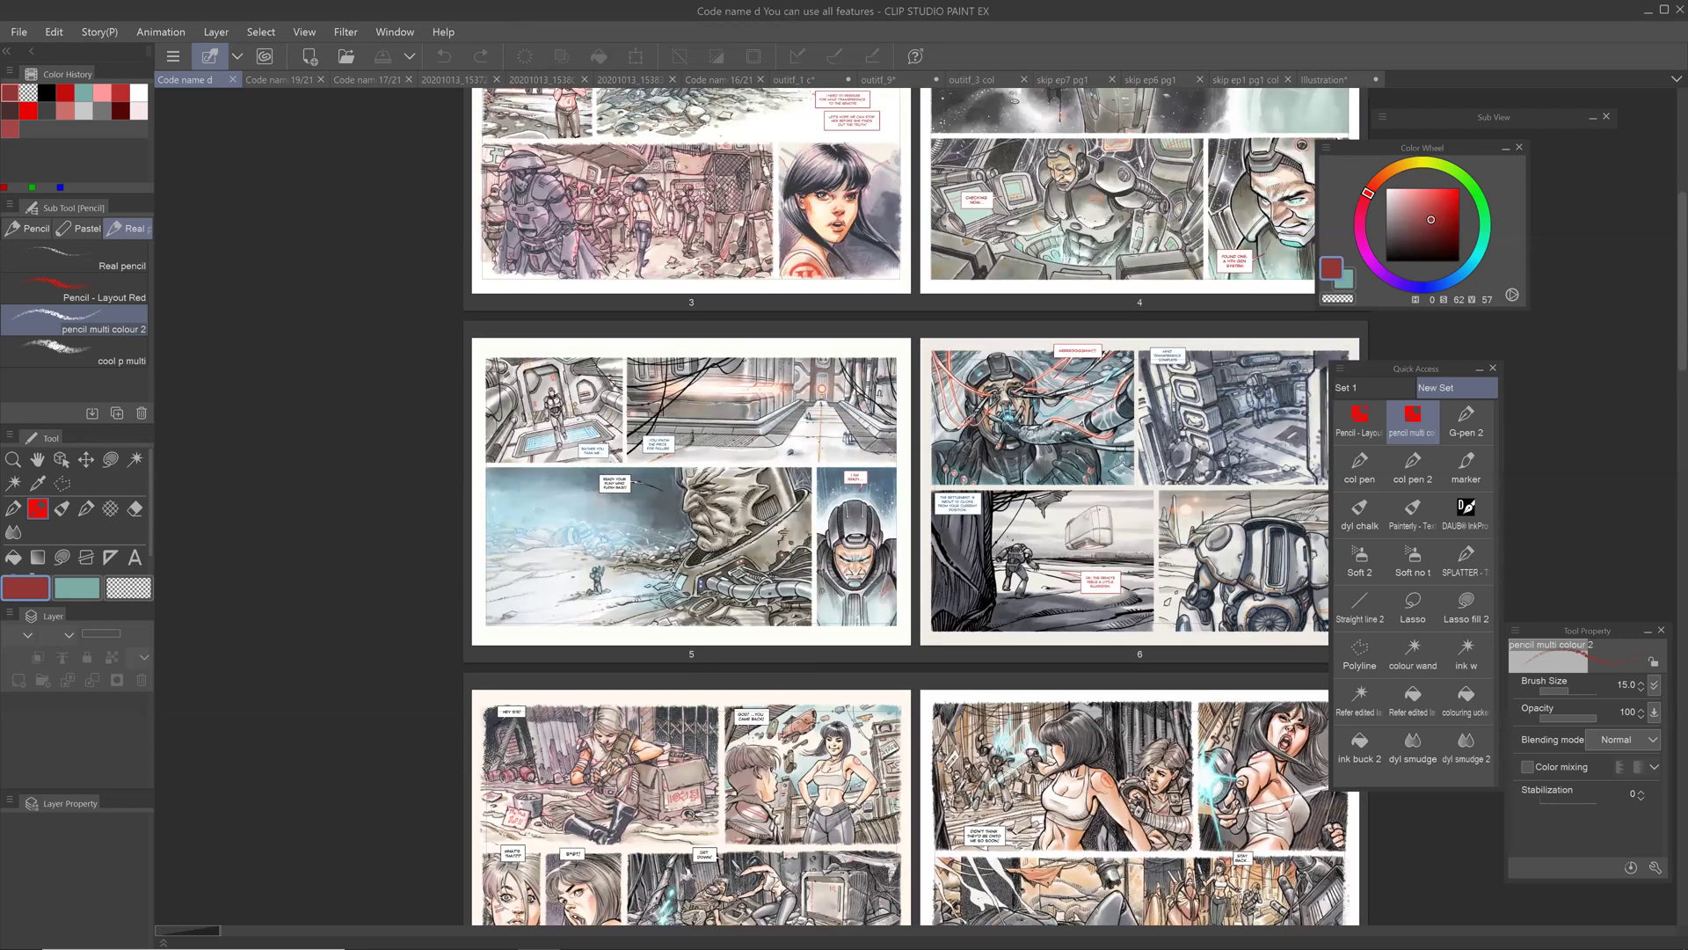
{"action": "scroll", "coordinate": [914, 506], "scroll_direction": "down", "scroll_amount": 5}
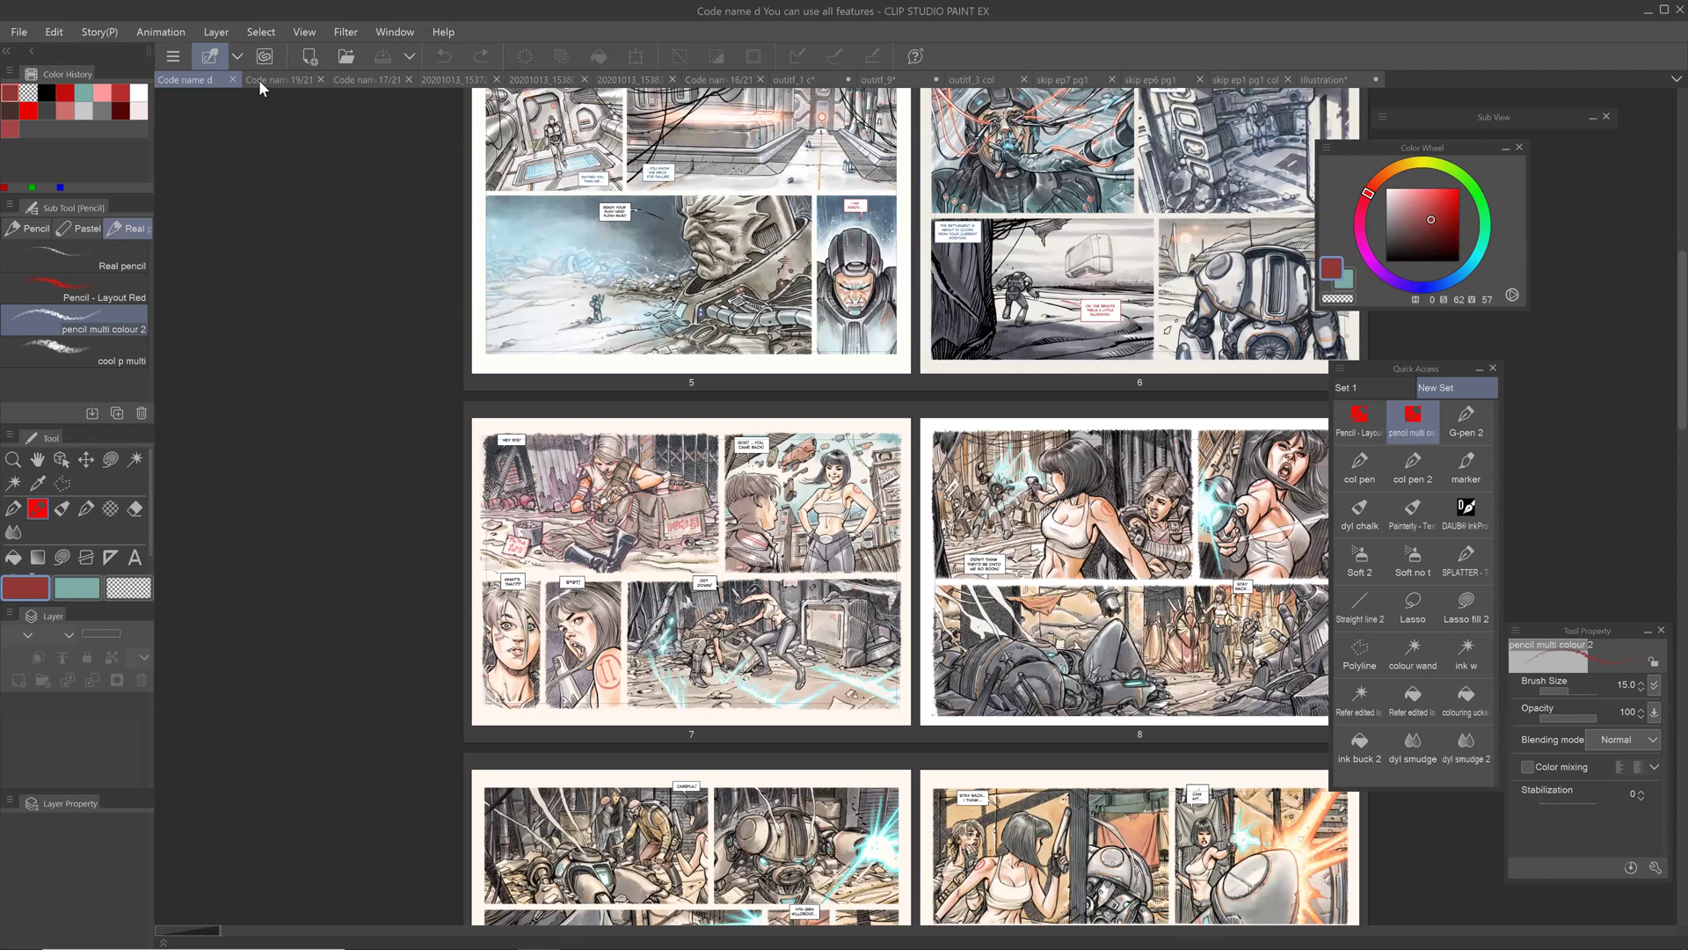
{"action": "scroll", "coordinate": [258, 79], "scroll_direction": "down", "scroll_amount": 2}
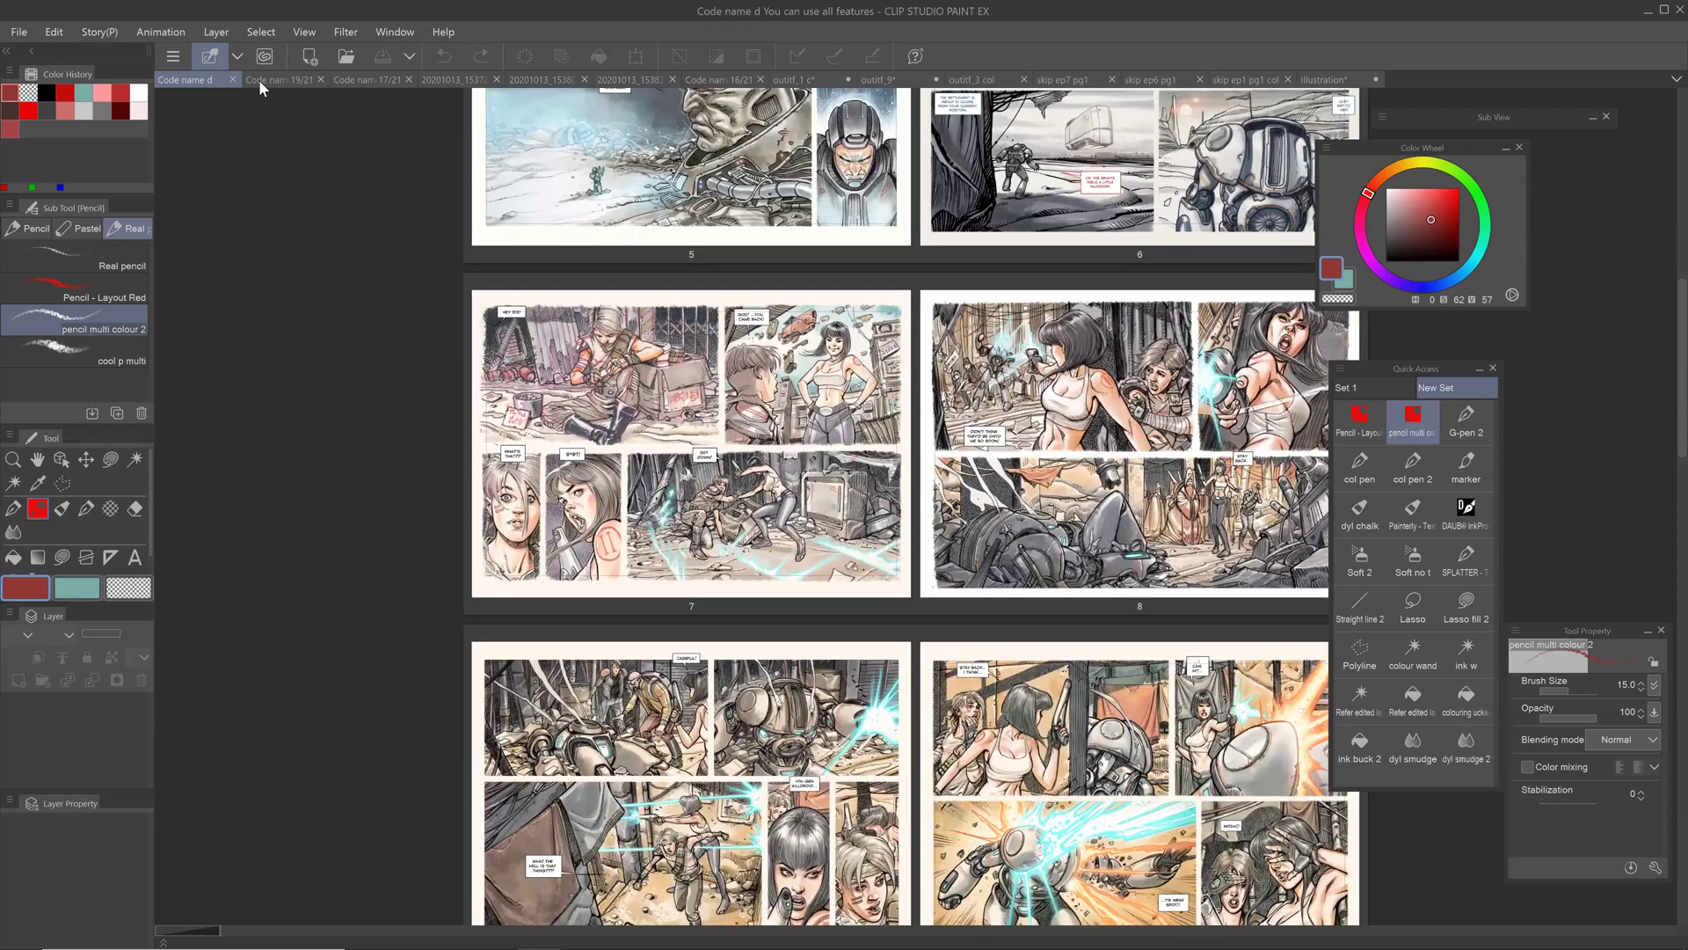
Step: Compare the coloured Code name d page 16/21 with the black-and-white outitf_1 c page
{"action": "left_click", "coordinate": [714, 81]}
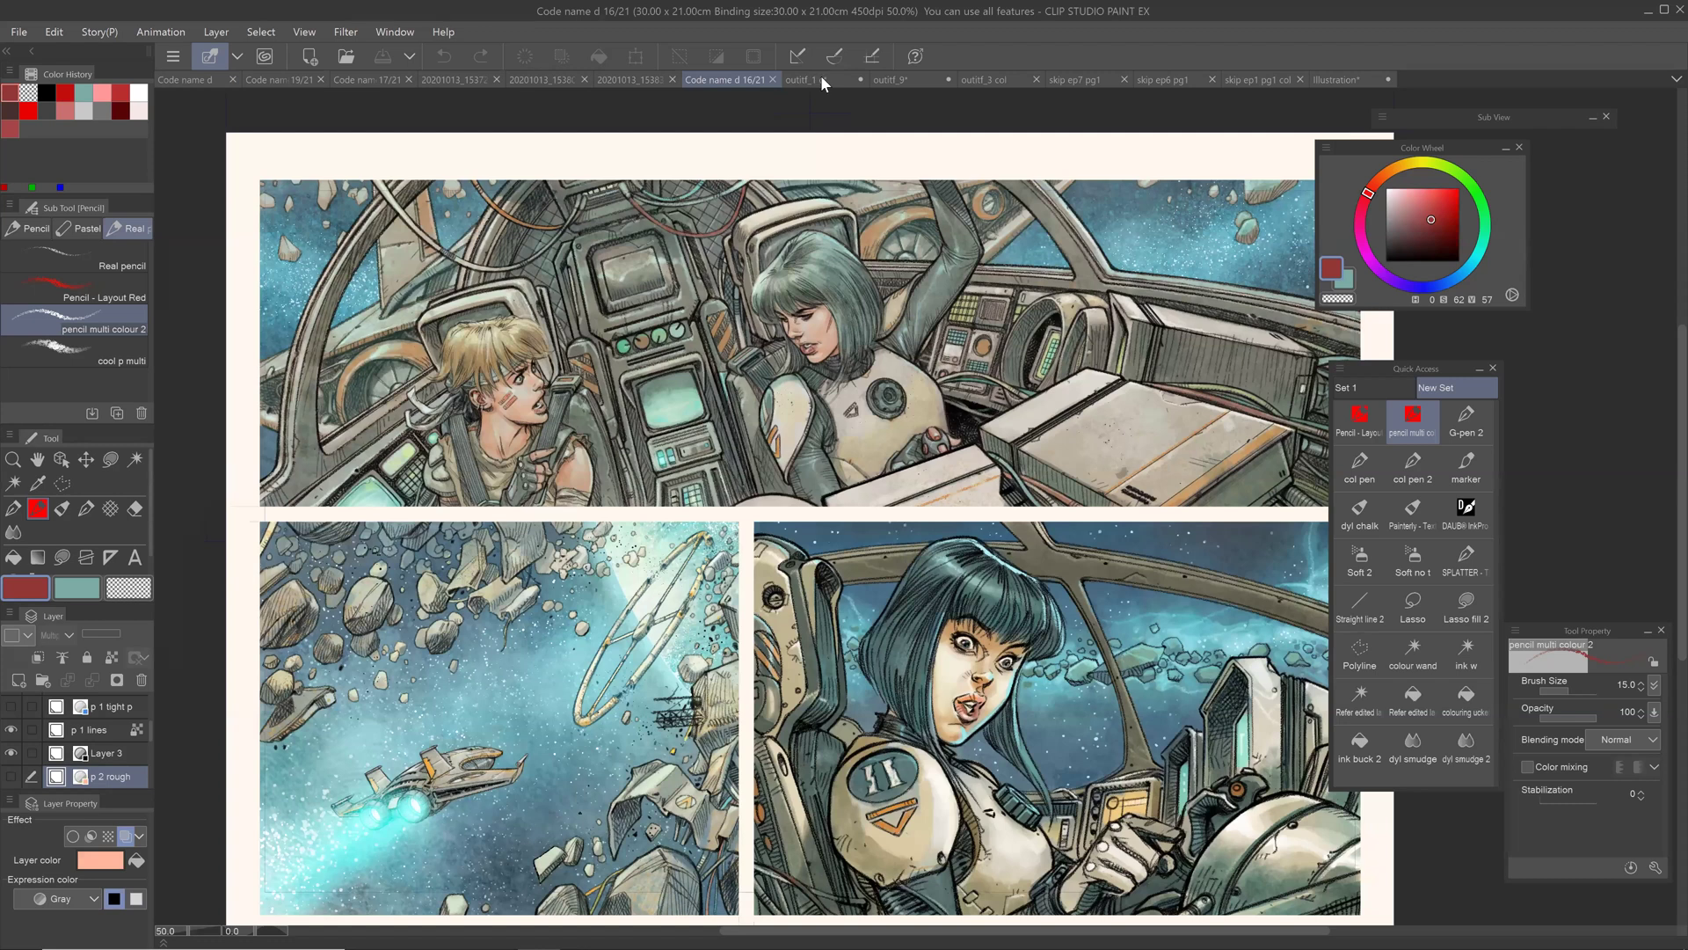
{"action": "left_click", "coordinate": [823, 81]}
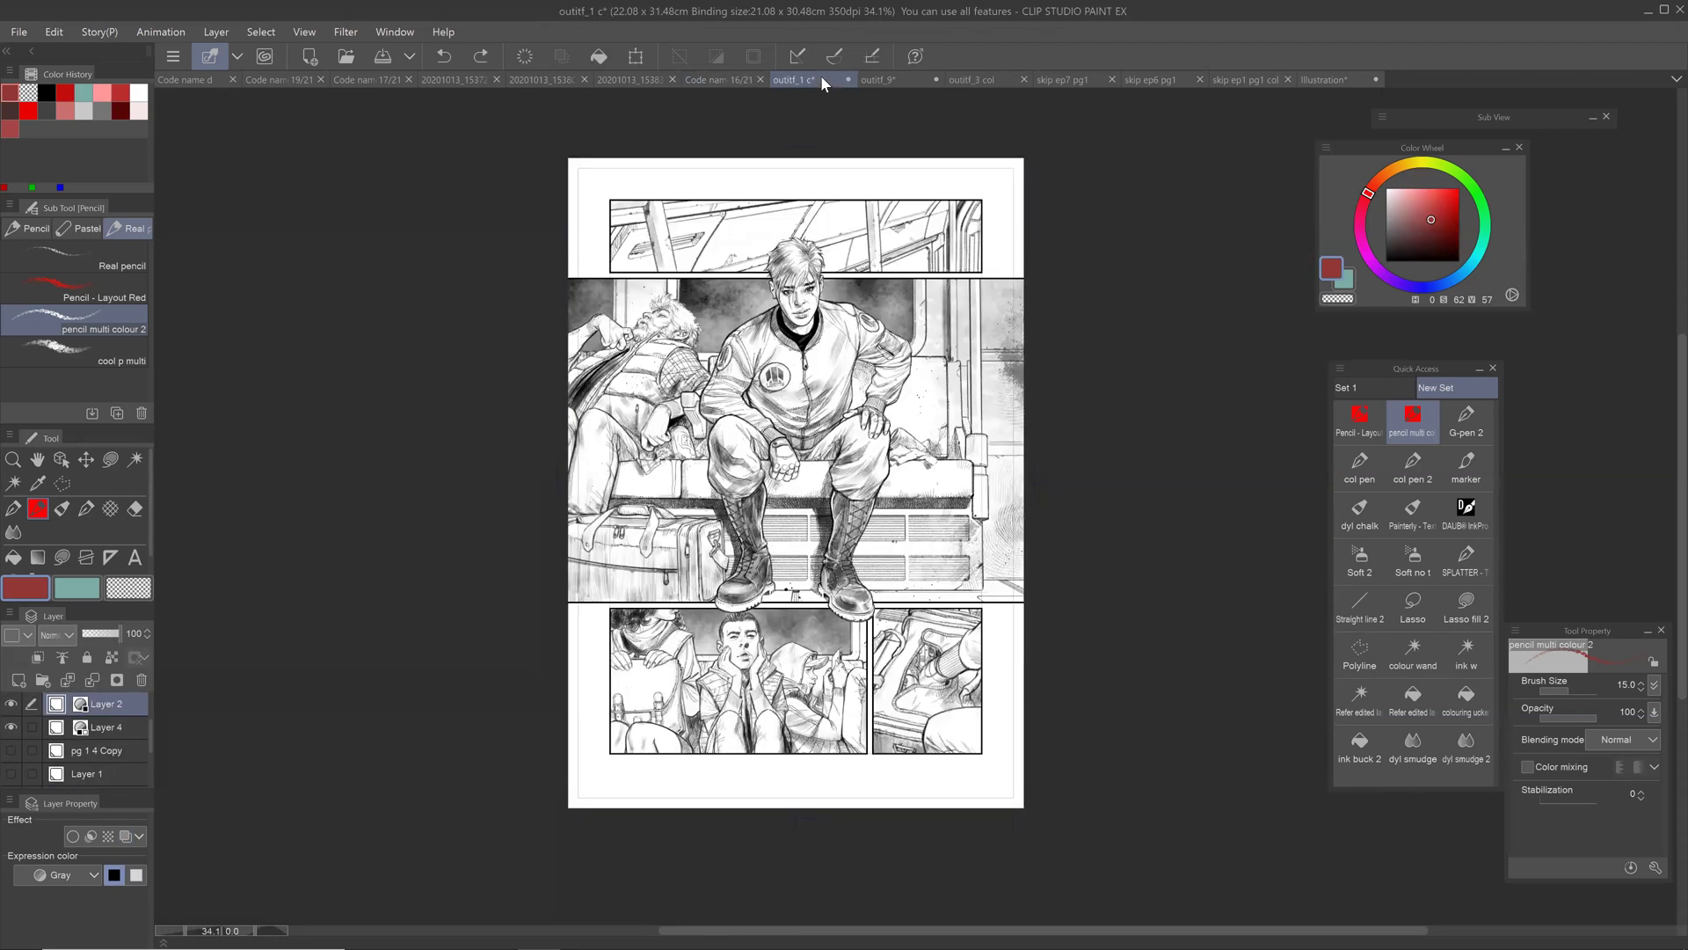
{"action": "left_click", "coordinate": [719, 81]}
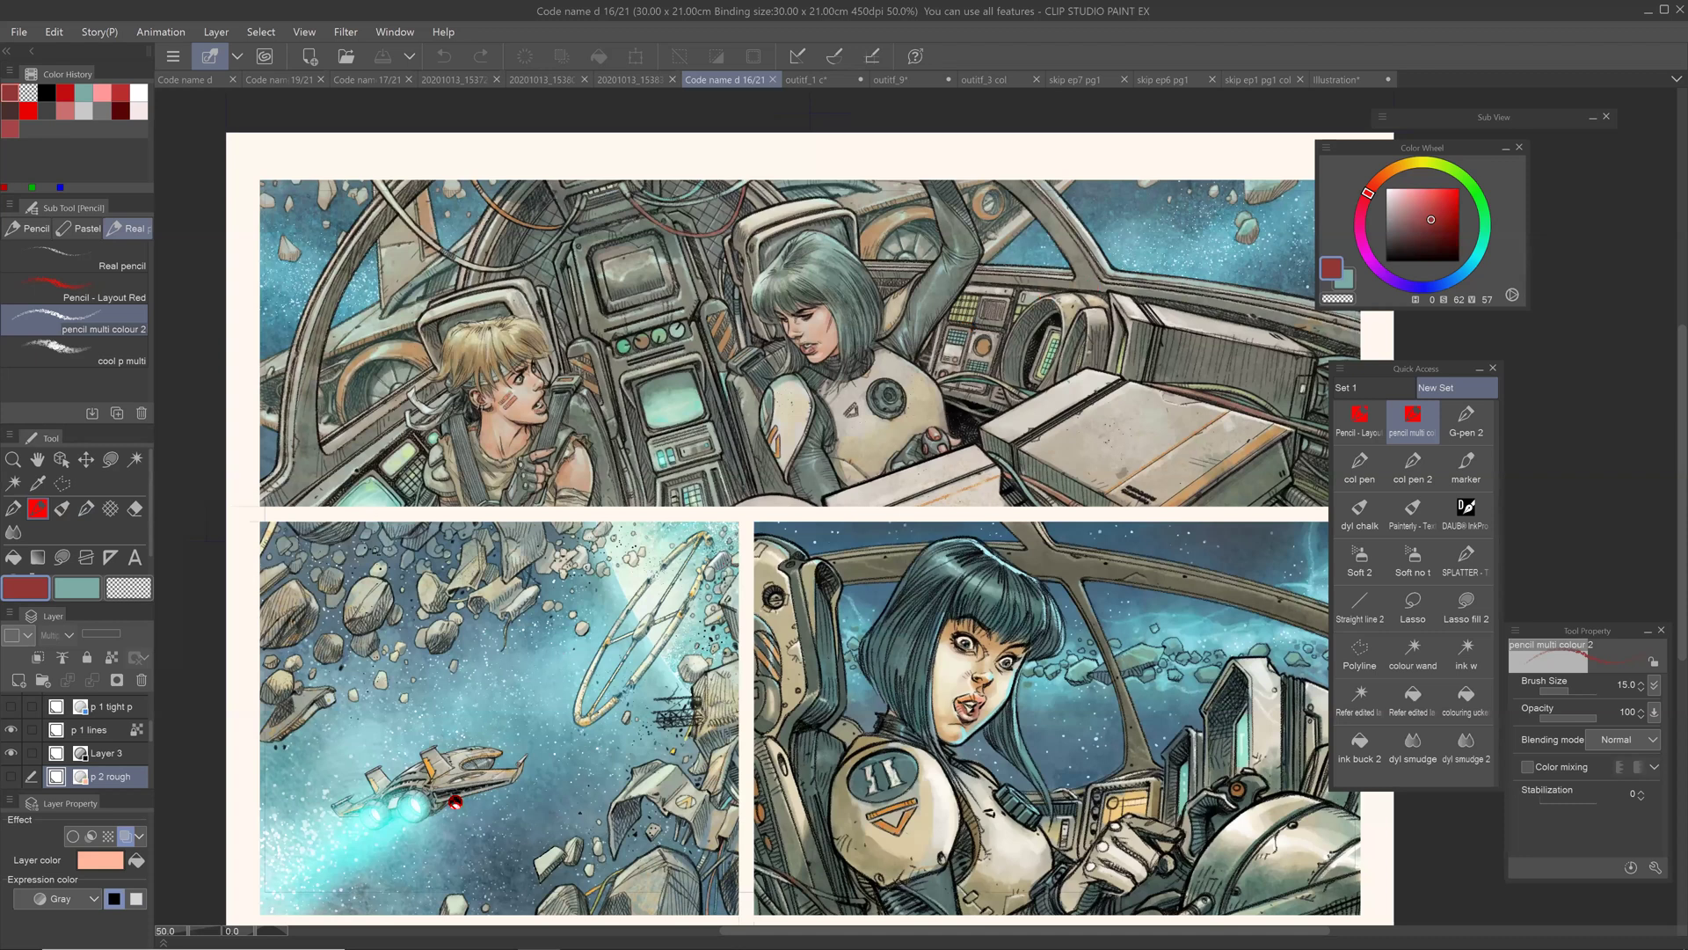
Step: Add a new raster layer above Frame 1 at the top of page 16/21's layer stack
{"action": "left_click_drag", "start_coordinate": [148, 743], "coordinate": [148, 701]}
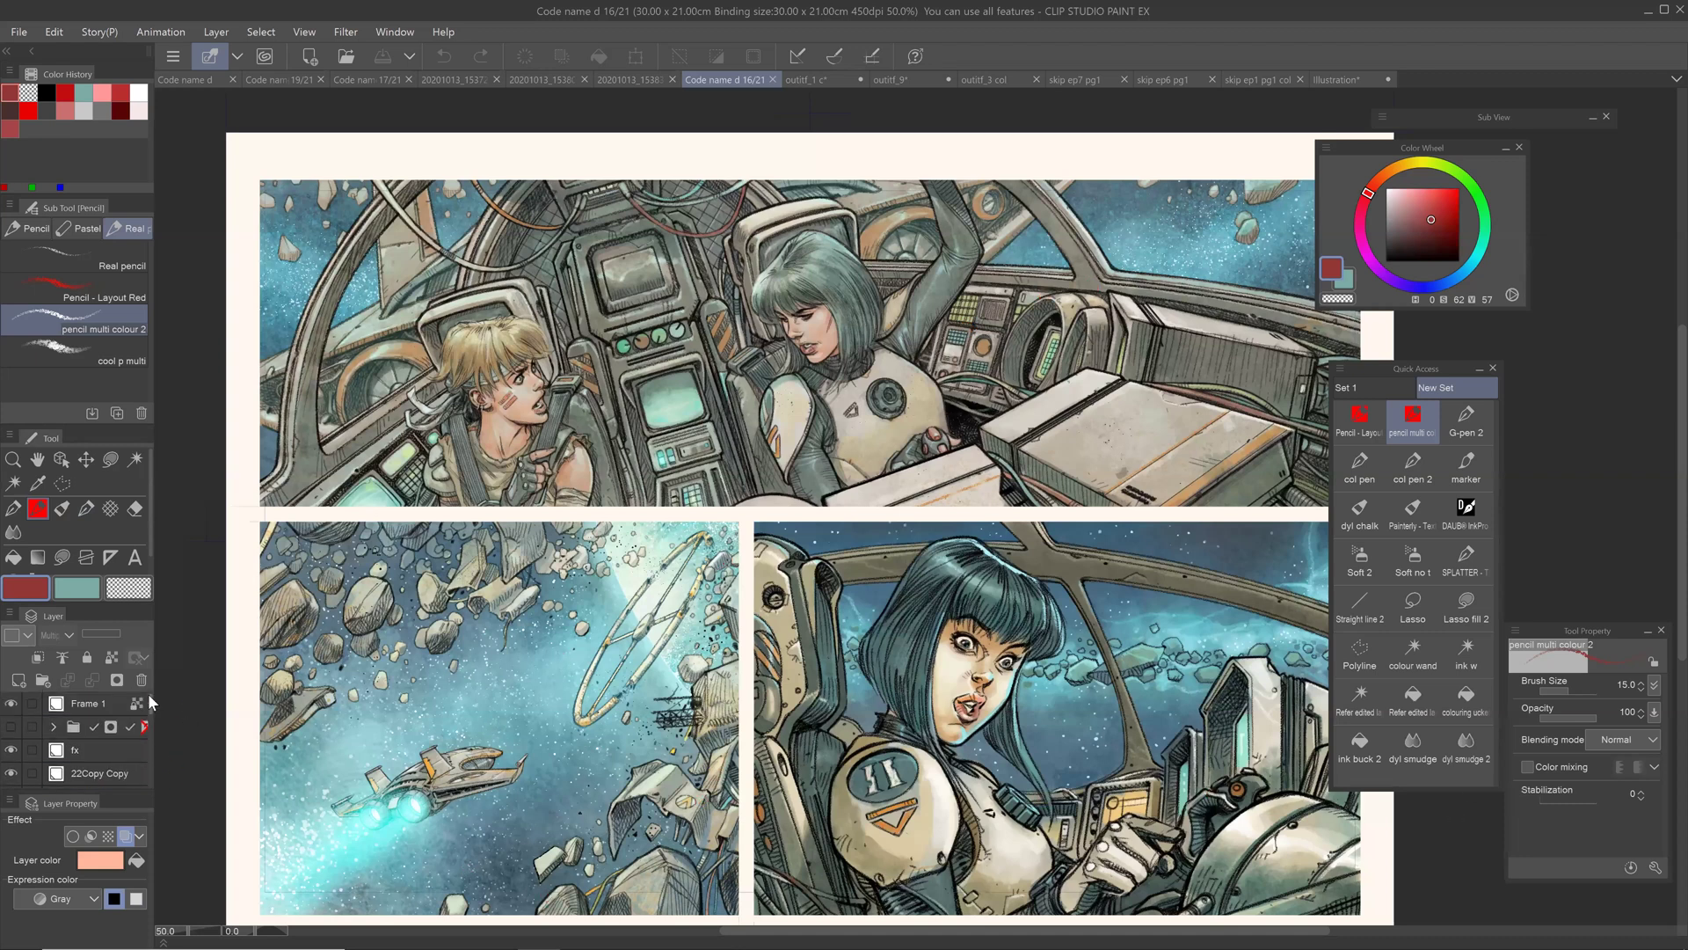
{"action": "left_click", "coordinate": [18, 681]}
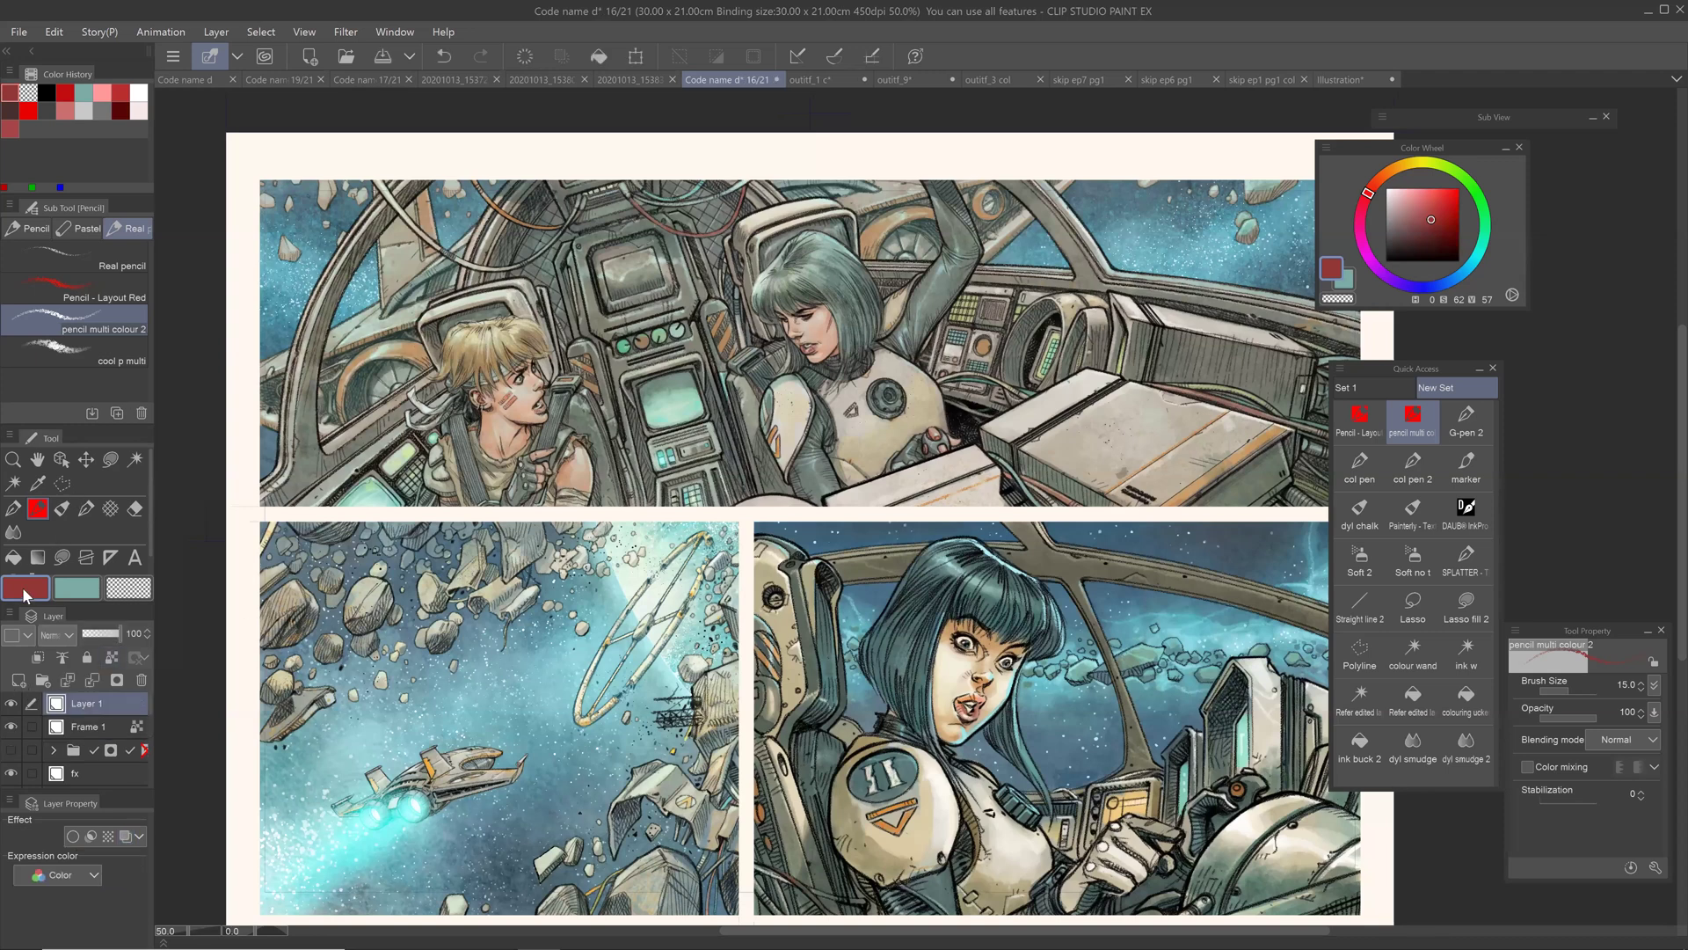
{"action": "key", "text": "ctrl+z"}
Step: Increase the pencil multi colour 2 brush size to 70 while testing it on the cockpit panels
{"action": "key", "text": "bracketright"}
{"action": "scroll", "coordinate": [1106, 426], "scroll_direction": "up", "scroll_amount": 1}
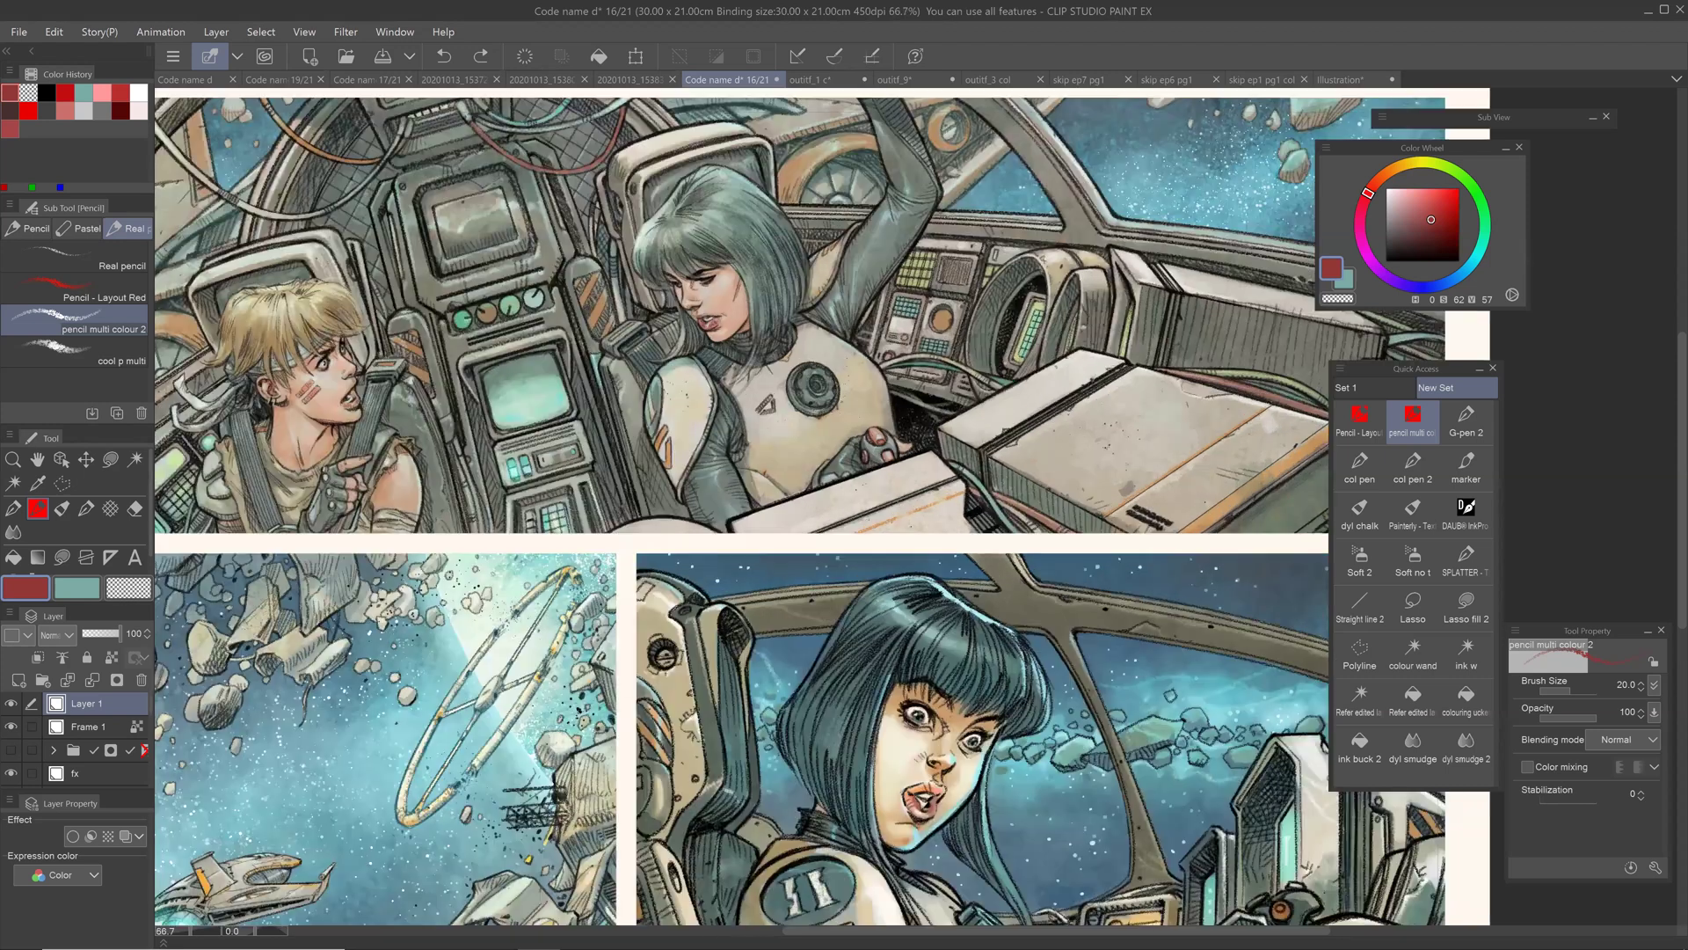
{"action": "scroll", "coordinate": [1108, 427], "scroll_direction": "down", "scroll_amount": 1}
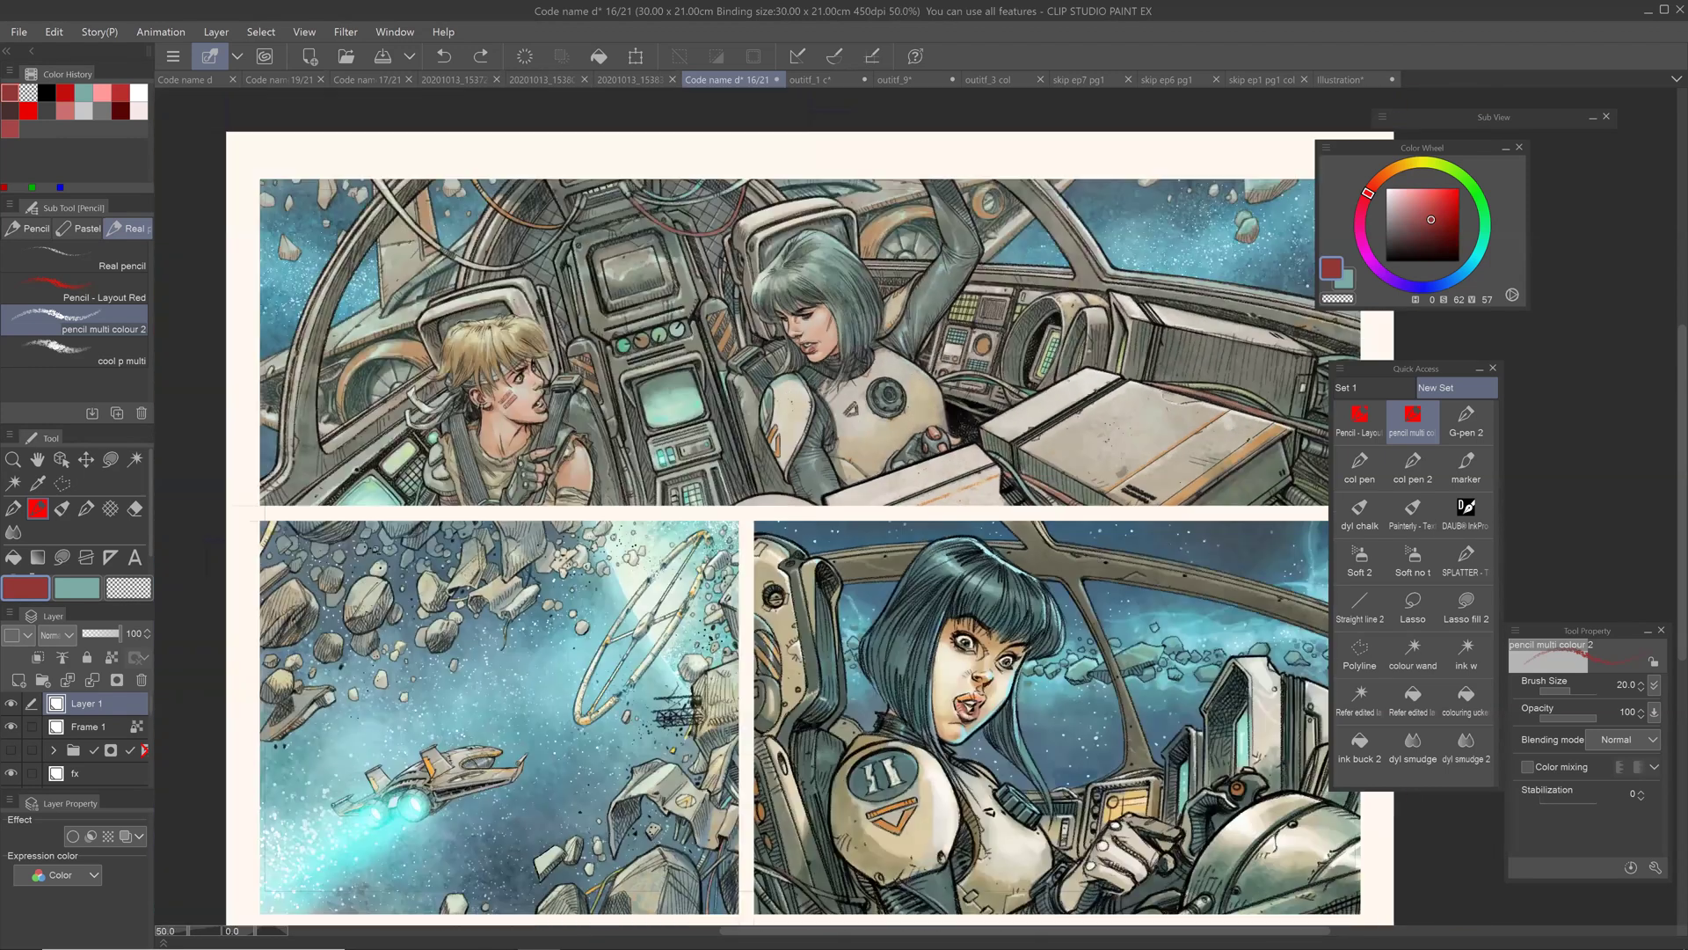
{"action": "scroll", "coordinate": [1106, 426], "scroll_direction": "up", "scroll_amount": 1}
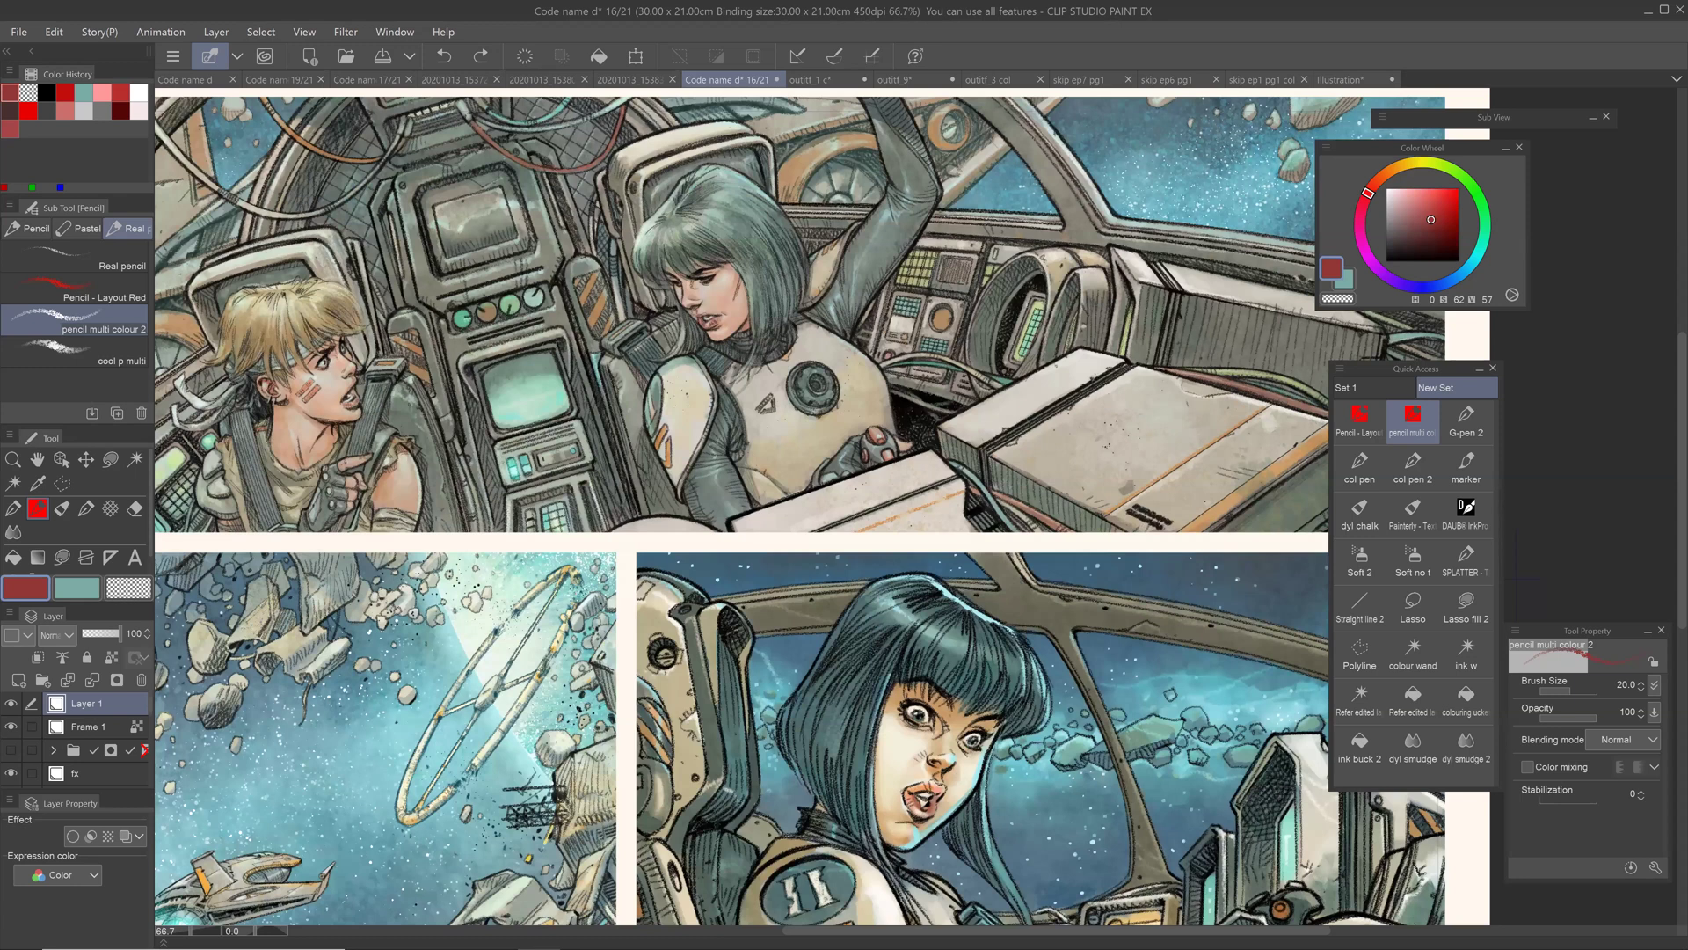
{"action": "left_click_drag", "start_coordinate": [949, 353], "coordinate": [996, 519]}
{"action": "scroll", "coordinate": [1083, 463], "scroll_direction": "down", "scroll_amount": 1}
{"action": "scroll", "coordinate": [1084, 464], "scroll_direction": "down", "scroll_amount": 1}
{"action": "left_click_drag", "start_coordinate": [813, 485], "coordinate": [1119, 567]}
{"action": "key", "text": "]"}
{"action": "key", "text": "]"}
{"action": "key", "text": "]"}
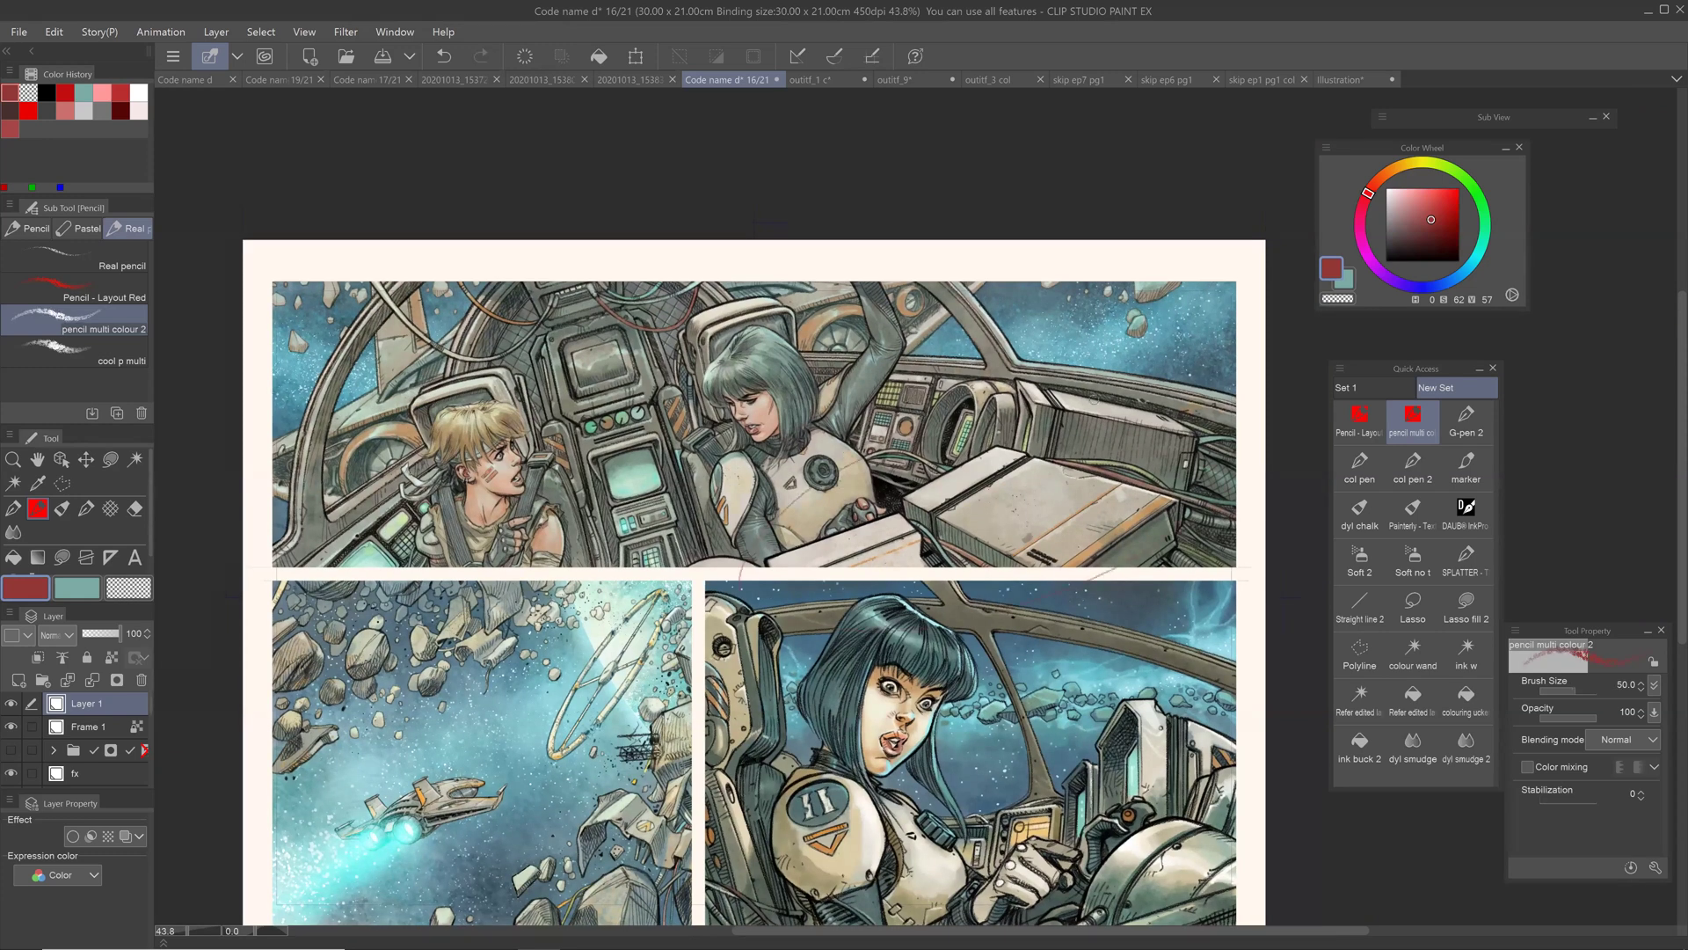
{"action": "key", "text": "]"}
{"action": "key", "text": "]"}
Step: Sketch large loose red curves over the crates and the panel with the startled pilot, and undo the strokes
{"action": "left_click_drag", "start_coordinate": [1046, 392], "coordinate": [775, 520]}
{"action": "left_click_drag", "start_coordinate": [1118, 403], "coordinate": [1174, 525]}
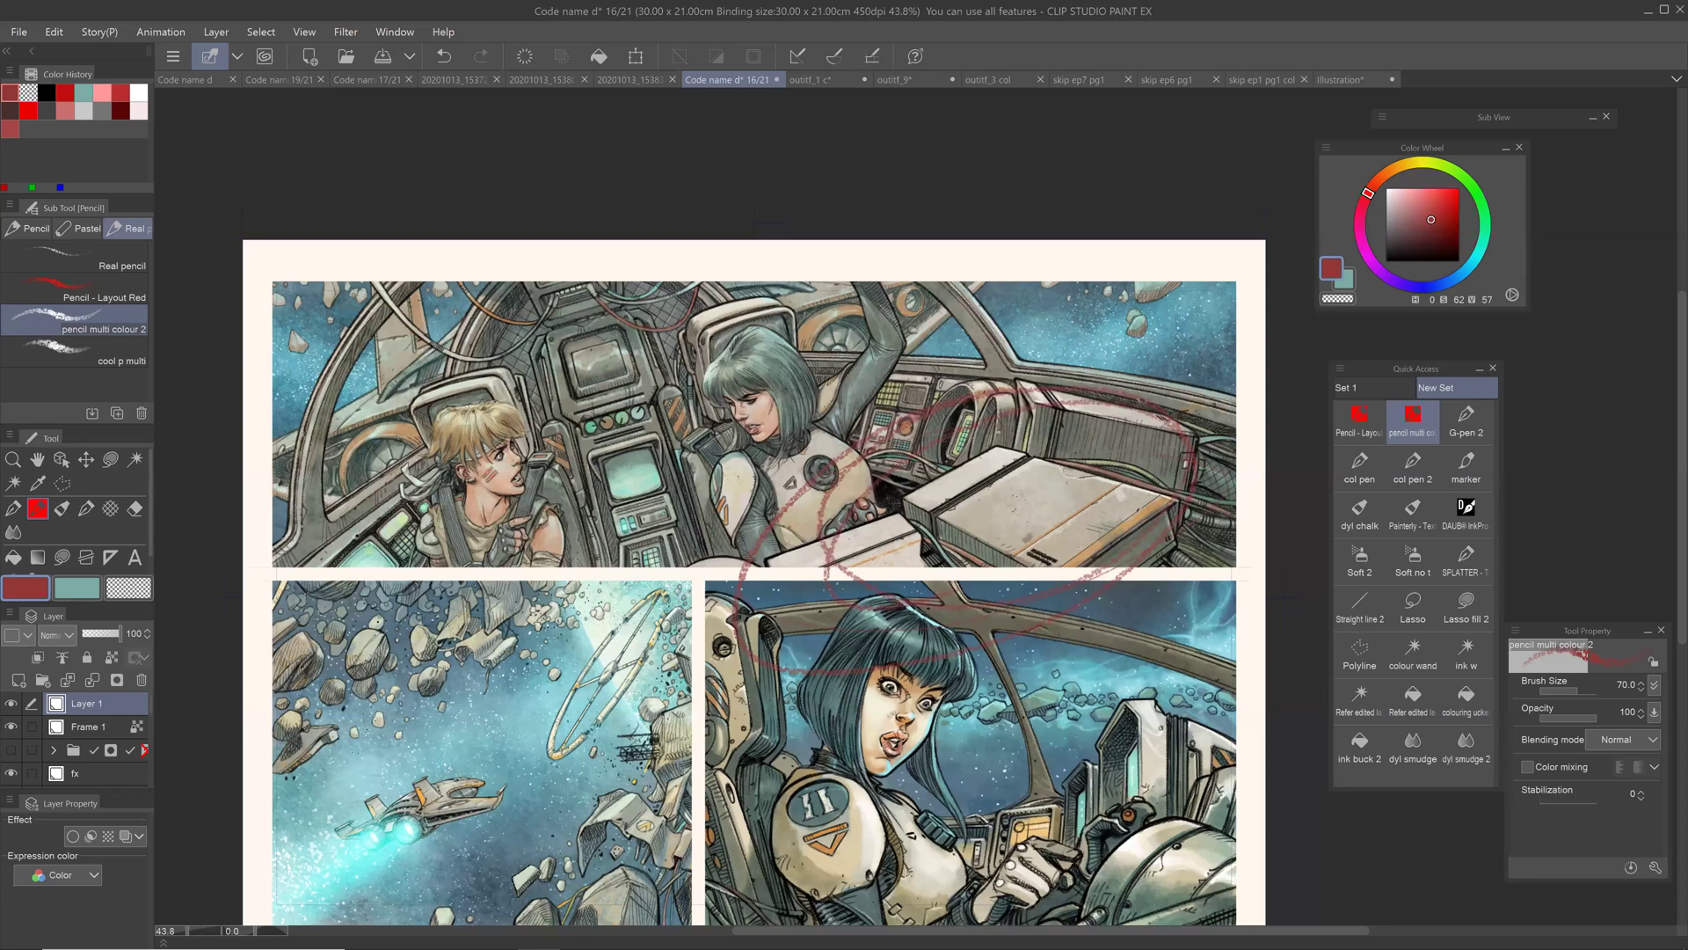
{"action": "key", "text": "ctrl+z"}
{"action": "key", "text": "ctrl+z"}
{"action": "key", "text": "ctrl+z"}
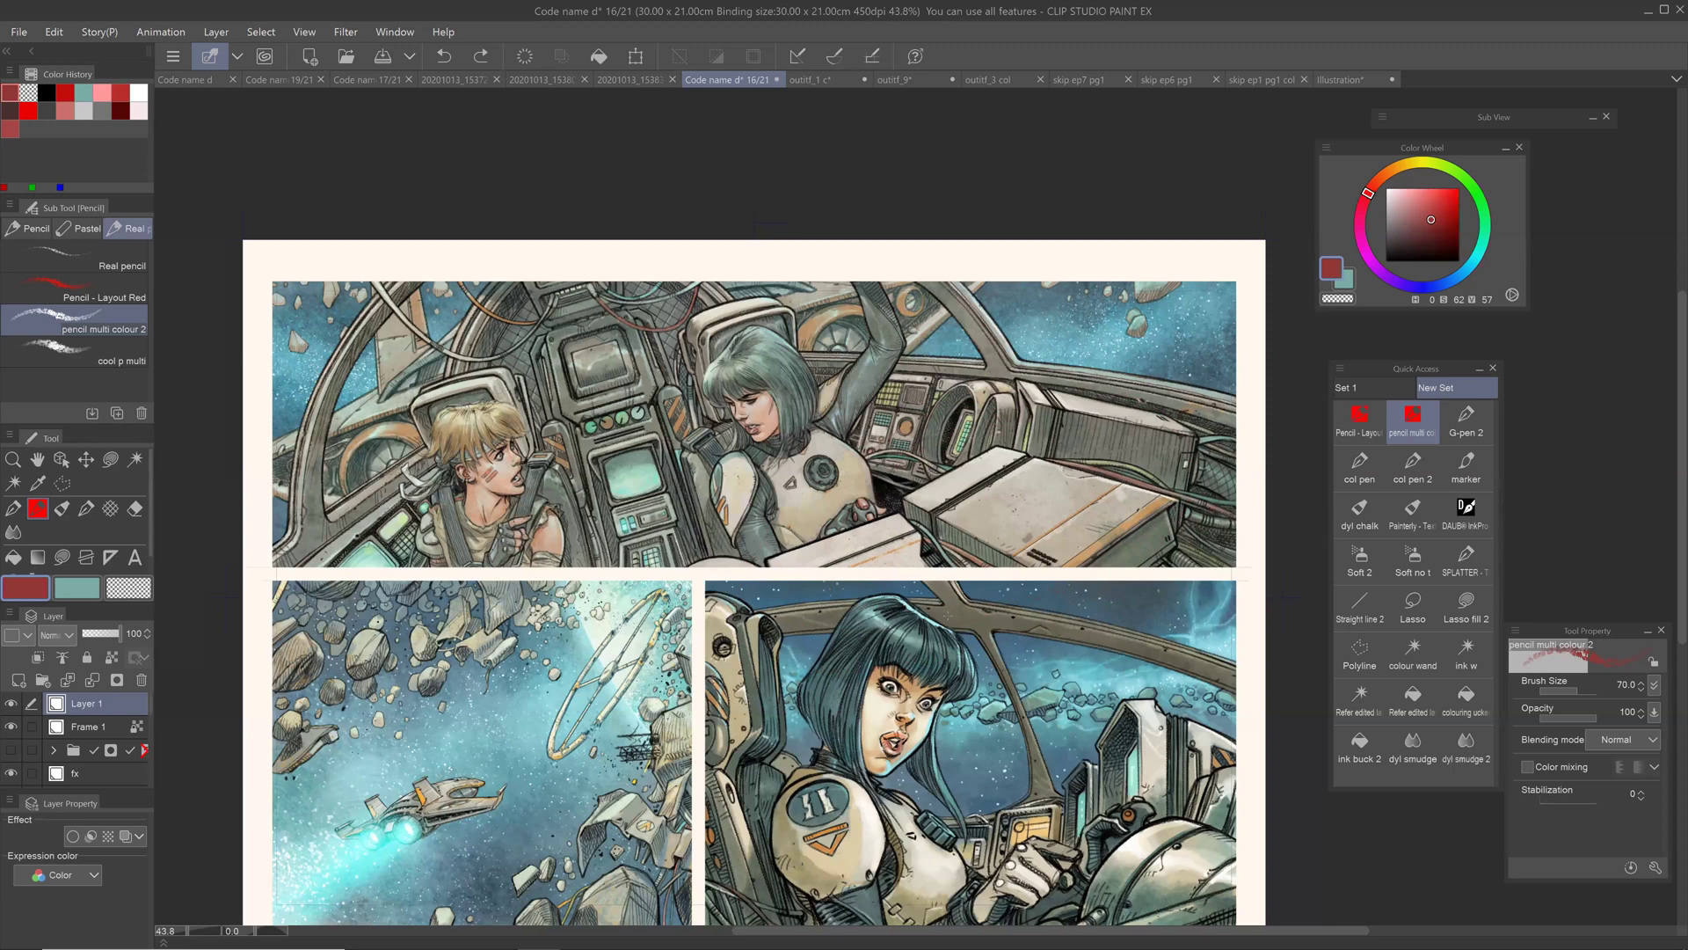
{"action": "left_click_drag", "start_coordinate": [764, 607], "coordinate": [771, 544]}
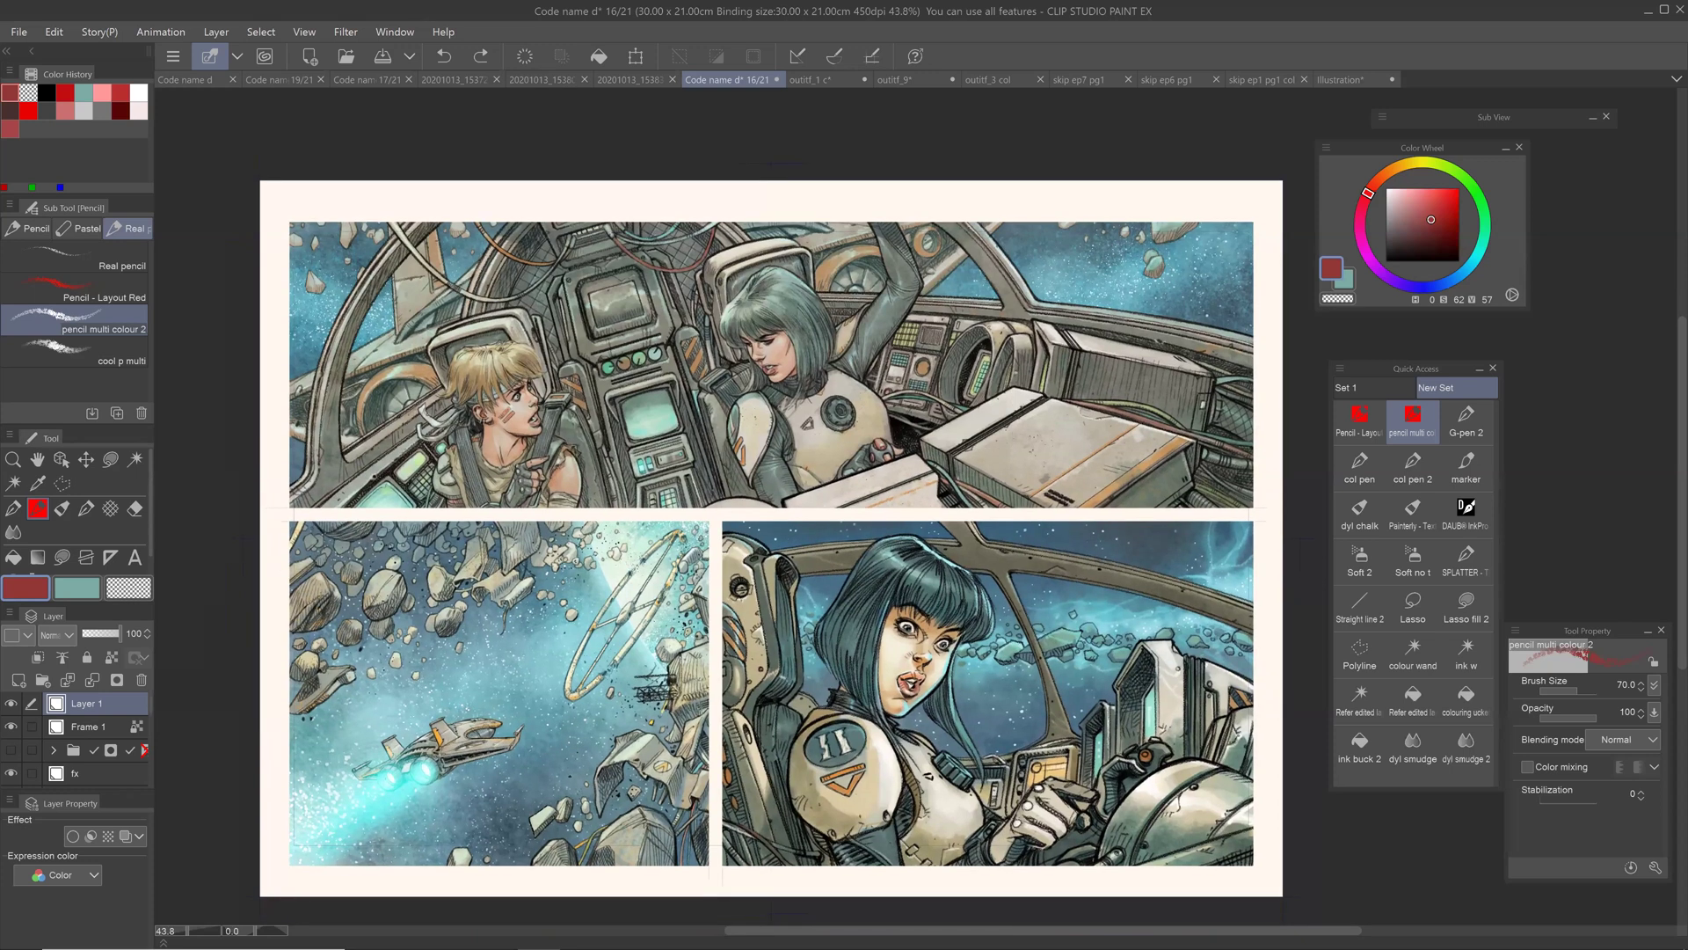
Step: Circle the open space ahead of the spaceship in red, and undo the mark
{"action": "left_click_drag", "start_coordinate": [772, 563], "coordinate": [818, 465]}
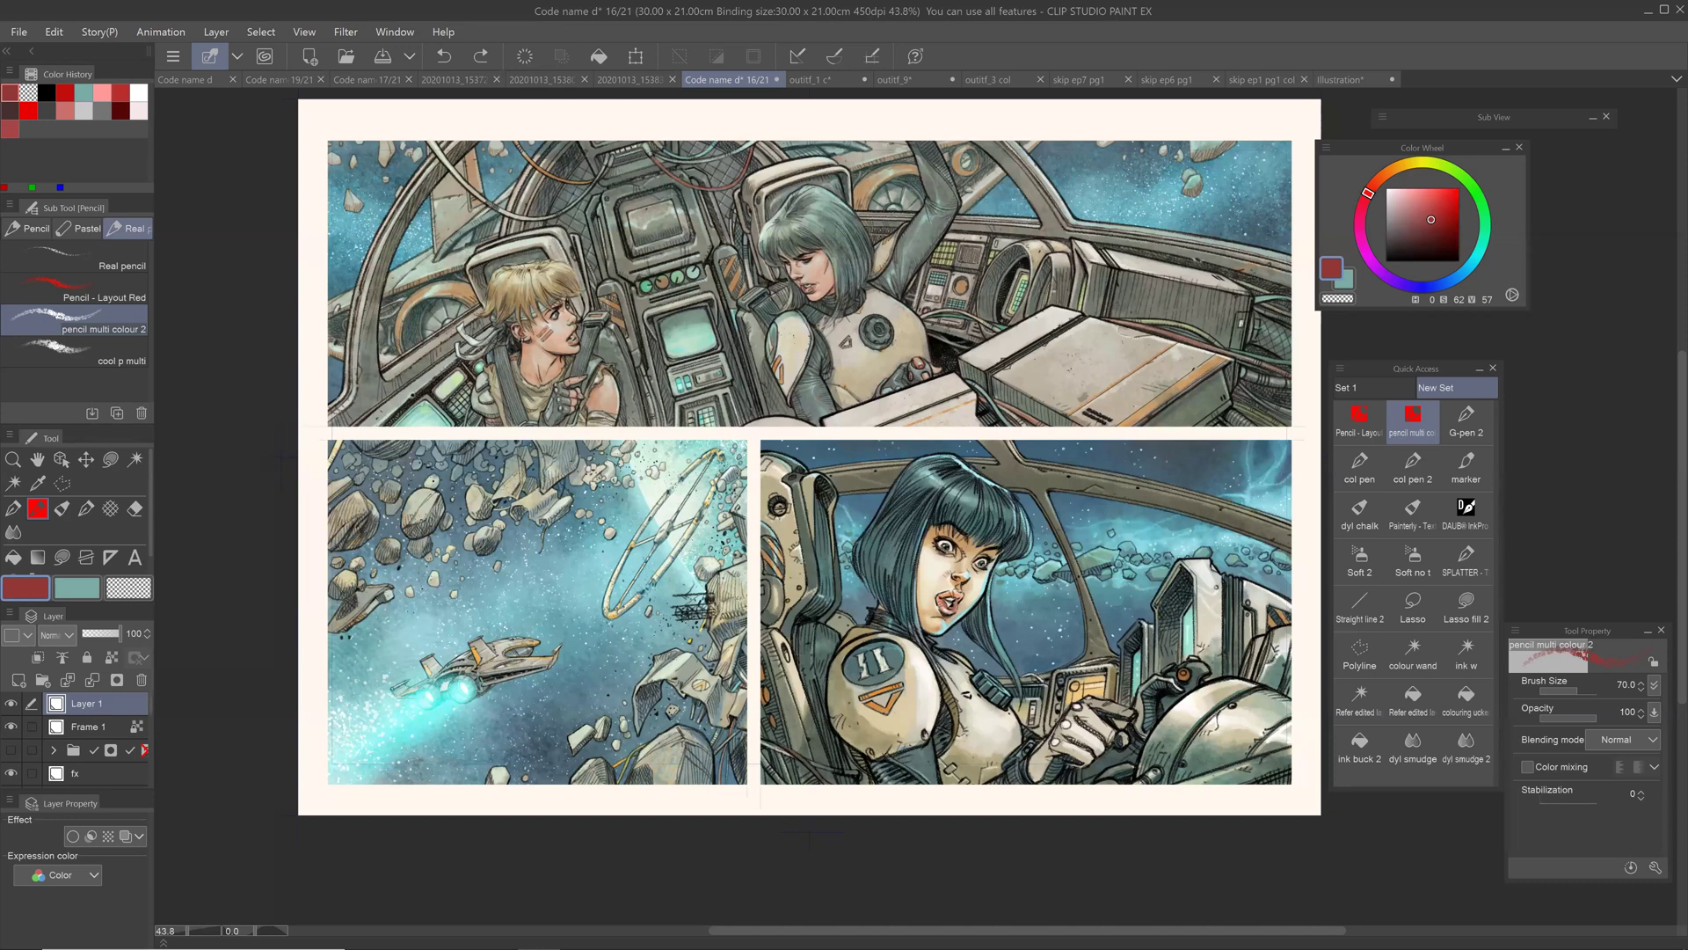
{"action": "mouse_move", "coordinate": [522, 577]}
{"action": "left_mouse_down"}
{"action": "mouse_move", "coordinate": [551, 560]}
{"action": "mouse_move", "coordinate": [528, 623]}
{"action": "left_mouse_up"}
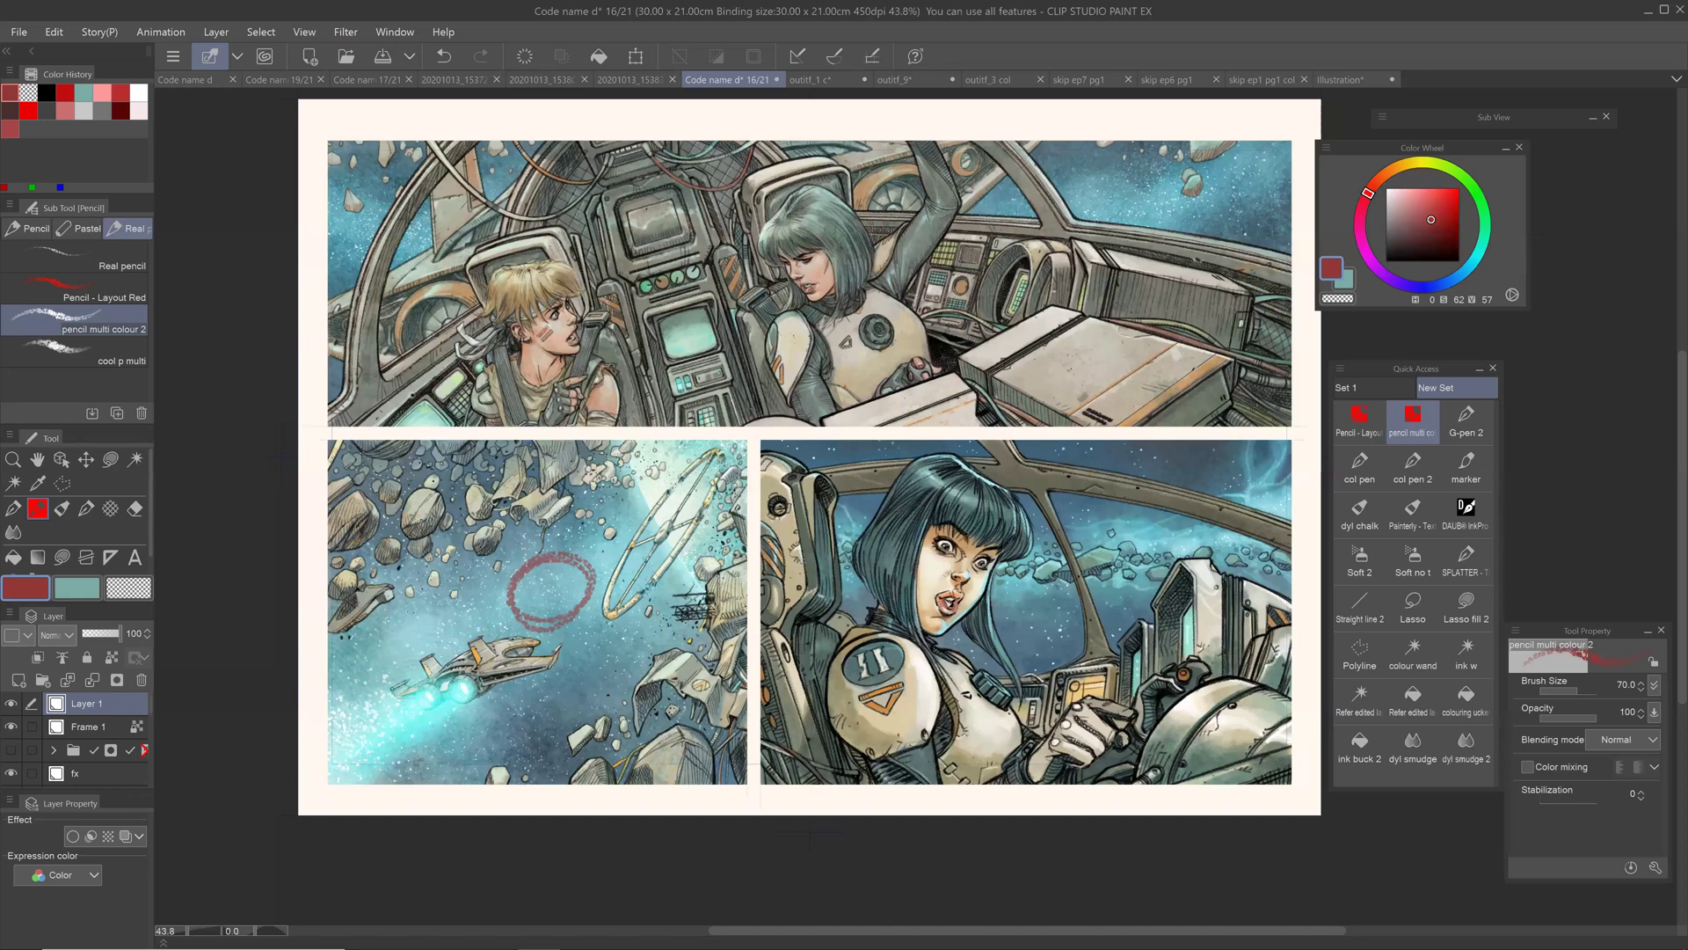
{"action": "key", "text": "ctrl+z"}
{"action": "key", "text": "ctrl+z"}
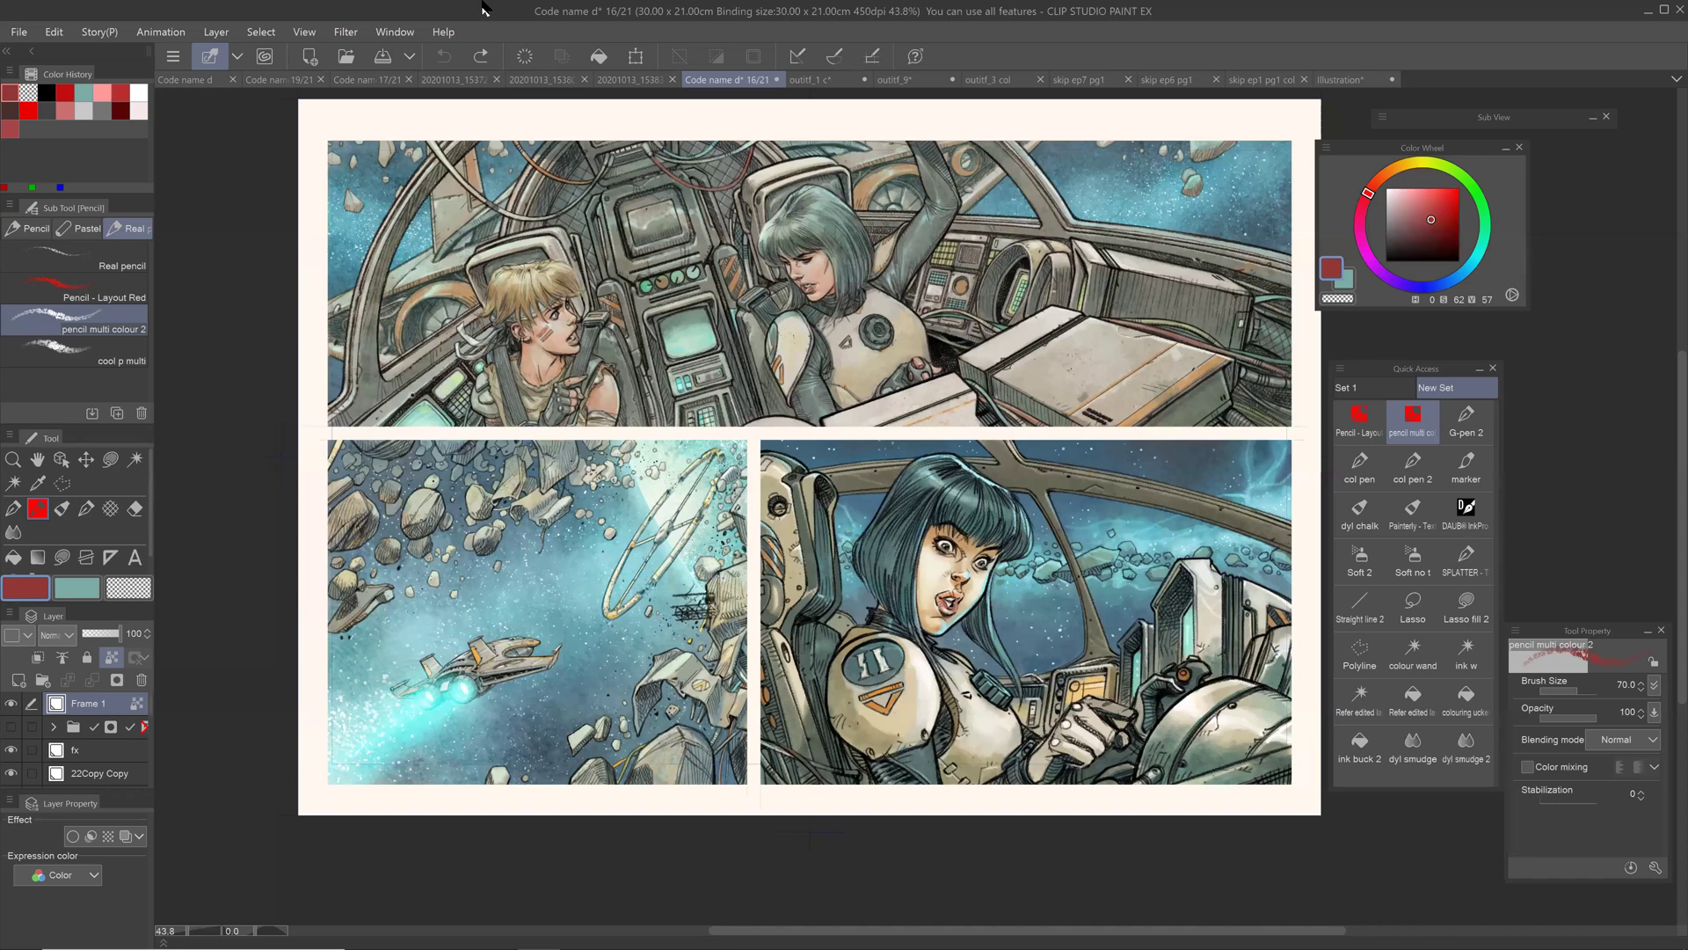
Step: Draw a red diagonal across the spaceship panel between opposite corners, with crossing lines from the other two corners
{"action": "key", "text": "ctrl+y"}
{"action": "key", "text": "ctrl+y"}
{"action": "mouse_move", "coordinate": [324, 789]}
{"action": "left_mouse_down"}
{"action": "mouse_move", "coordinate": [769, 415]}
{"action": "mouse_move", "coordinate": [303, 813]}
{"action": "left_mouse_up"}
{"action": "key", "text": "ctrl+z"}
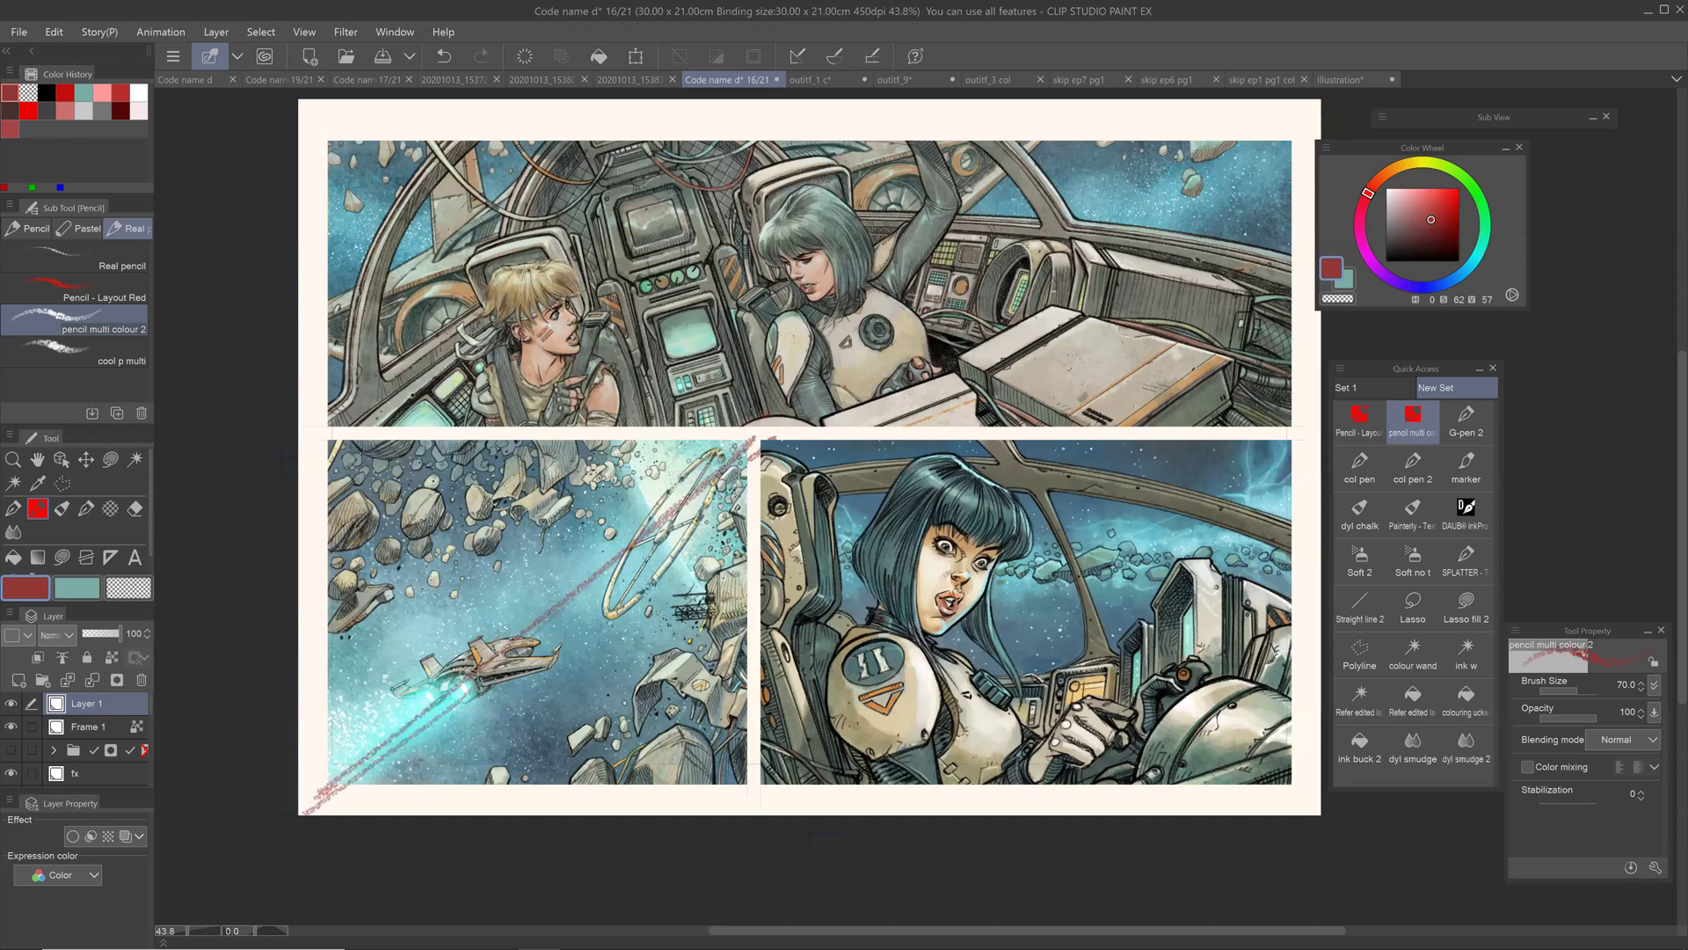
{"action": "left_click_drag", "start_coordinate": [632, 551], "coordinate": [779, 807]}
{"action": "left_click_drag", "start_coordinate": [310, 448], "coordinate": [485, 709]}
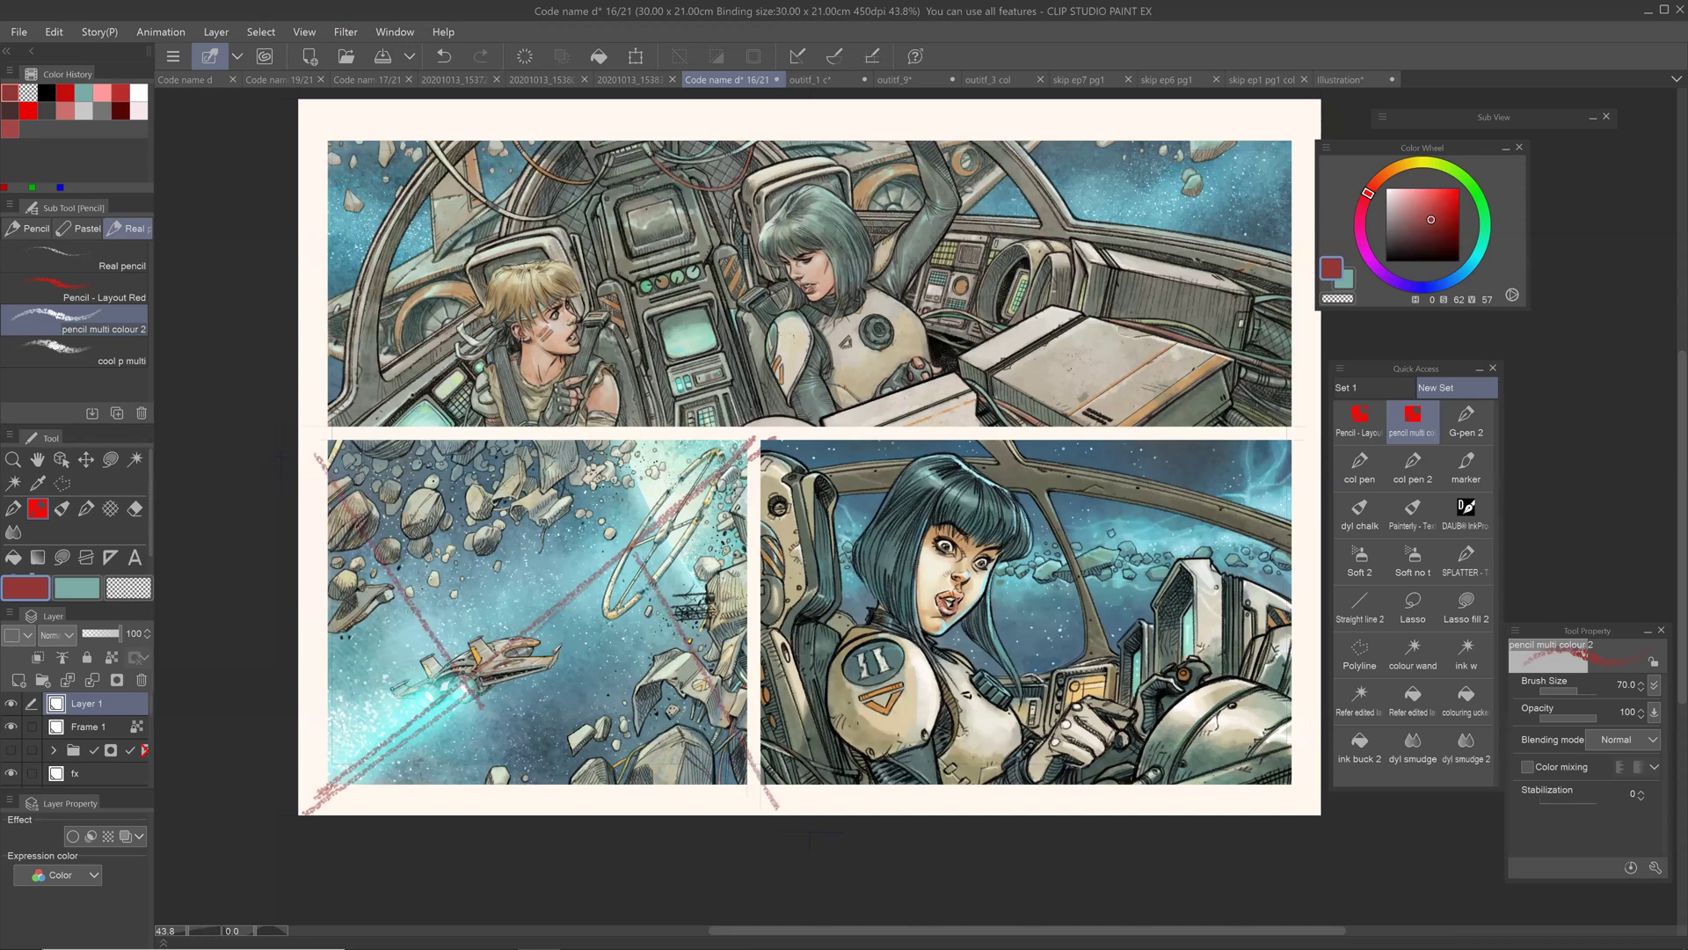
{"action": "key", "text": "ctrl+z"}
{"action": "left_click_drag", "start_coordinate": [315, 435], "coordinate": [478, 666]}
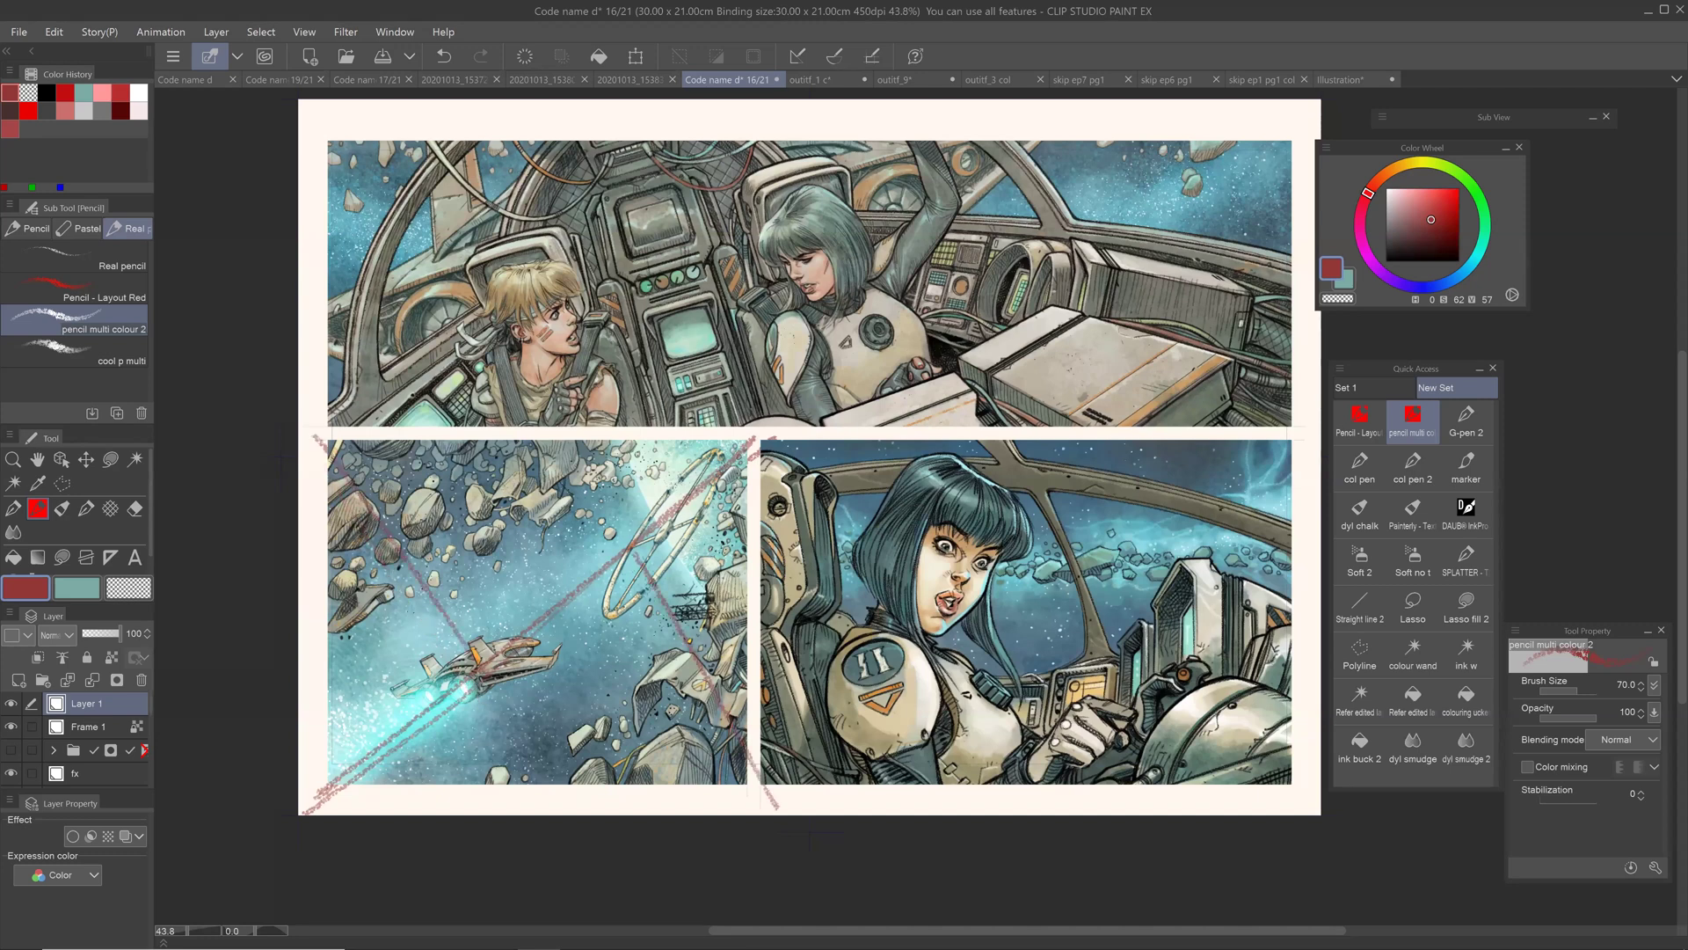
{"action": "left_click_drag", "start_coordinate": [633, 551], "coordinate": [763, 747]}
{"action": "key", "text": "ctrl+z"}
{"action": "left_click_drag", "start_coordinate": [632, 550], "coordinate": [776, 804]}
Step: Circle the ring structure and the spaceship where the guide lines cross, and undo the composition marks
{"action": "mouse_move", "coordinate": [744, 450]}
{"action": "left_mouse_down"}
{"action": "mouse_move", "coordinate": [737, 436]}
{"action": "mouse_move", "coordinate": [618, 577]}
{"action": "mouse_move", "coordinate": [768, 512]}
{"action": "left_mouse_up"}
{"action": "left_click_drag", "start_coordinate": [431, 653], "coordinate": [457, 726]}
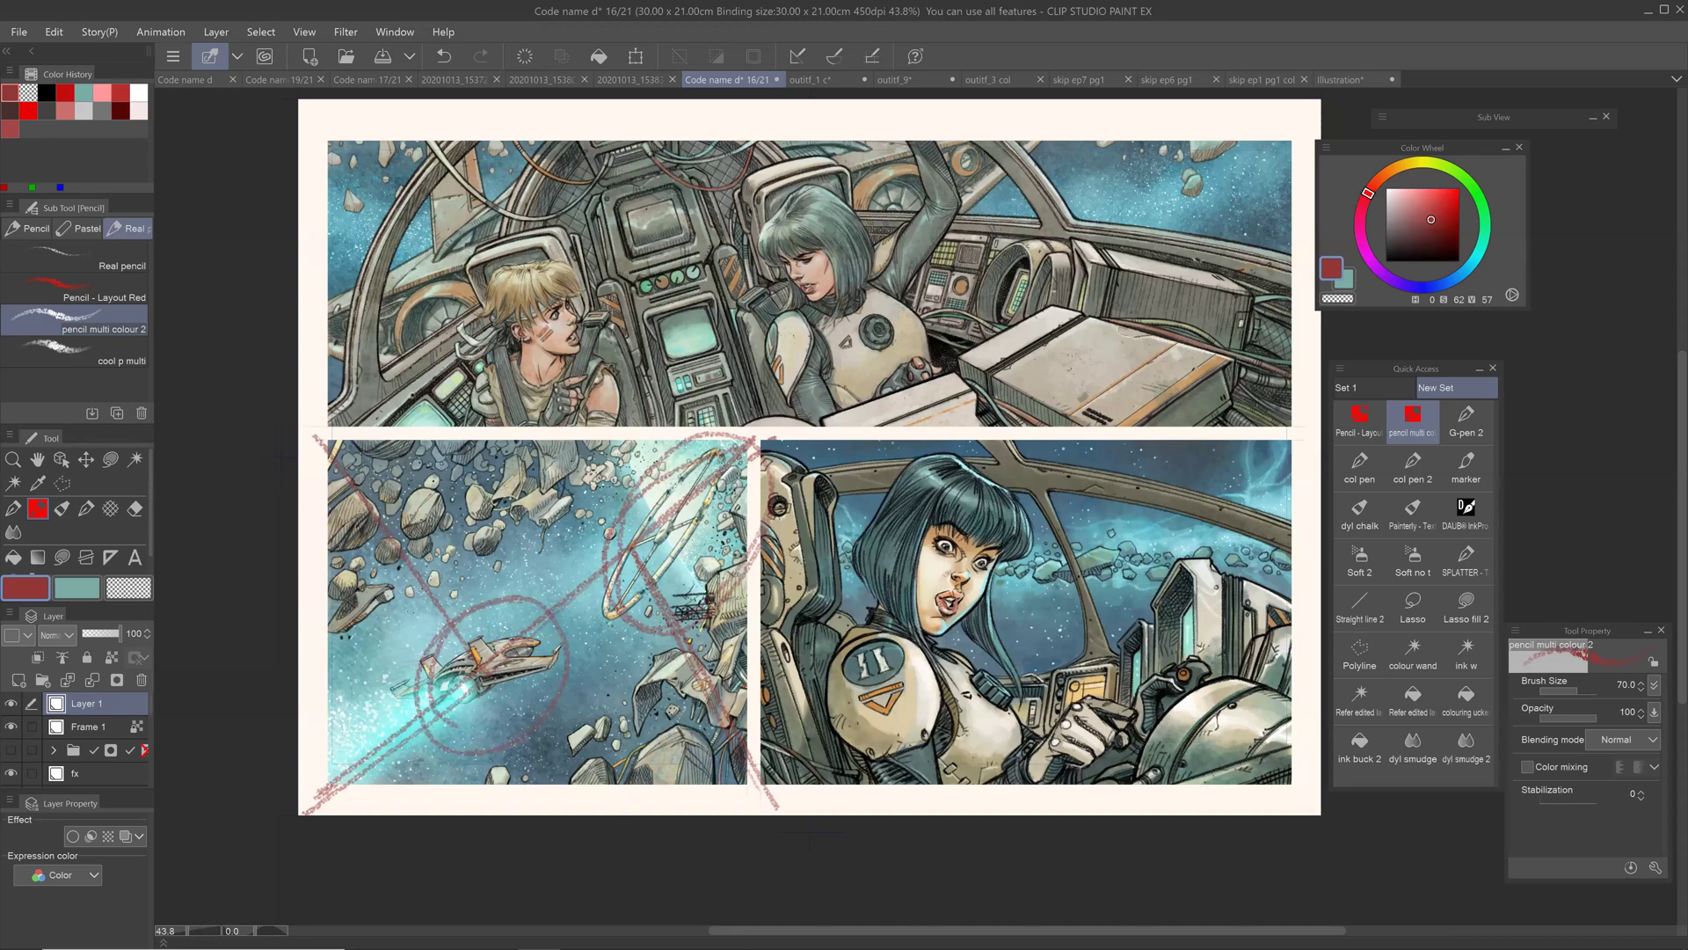
{"action": "key", "text": "ctrl+z"}
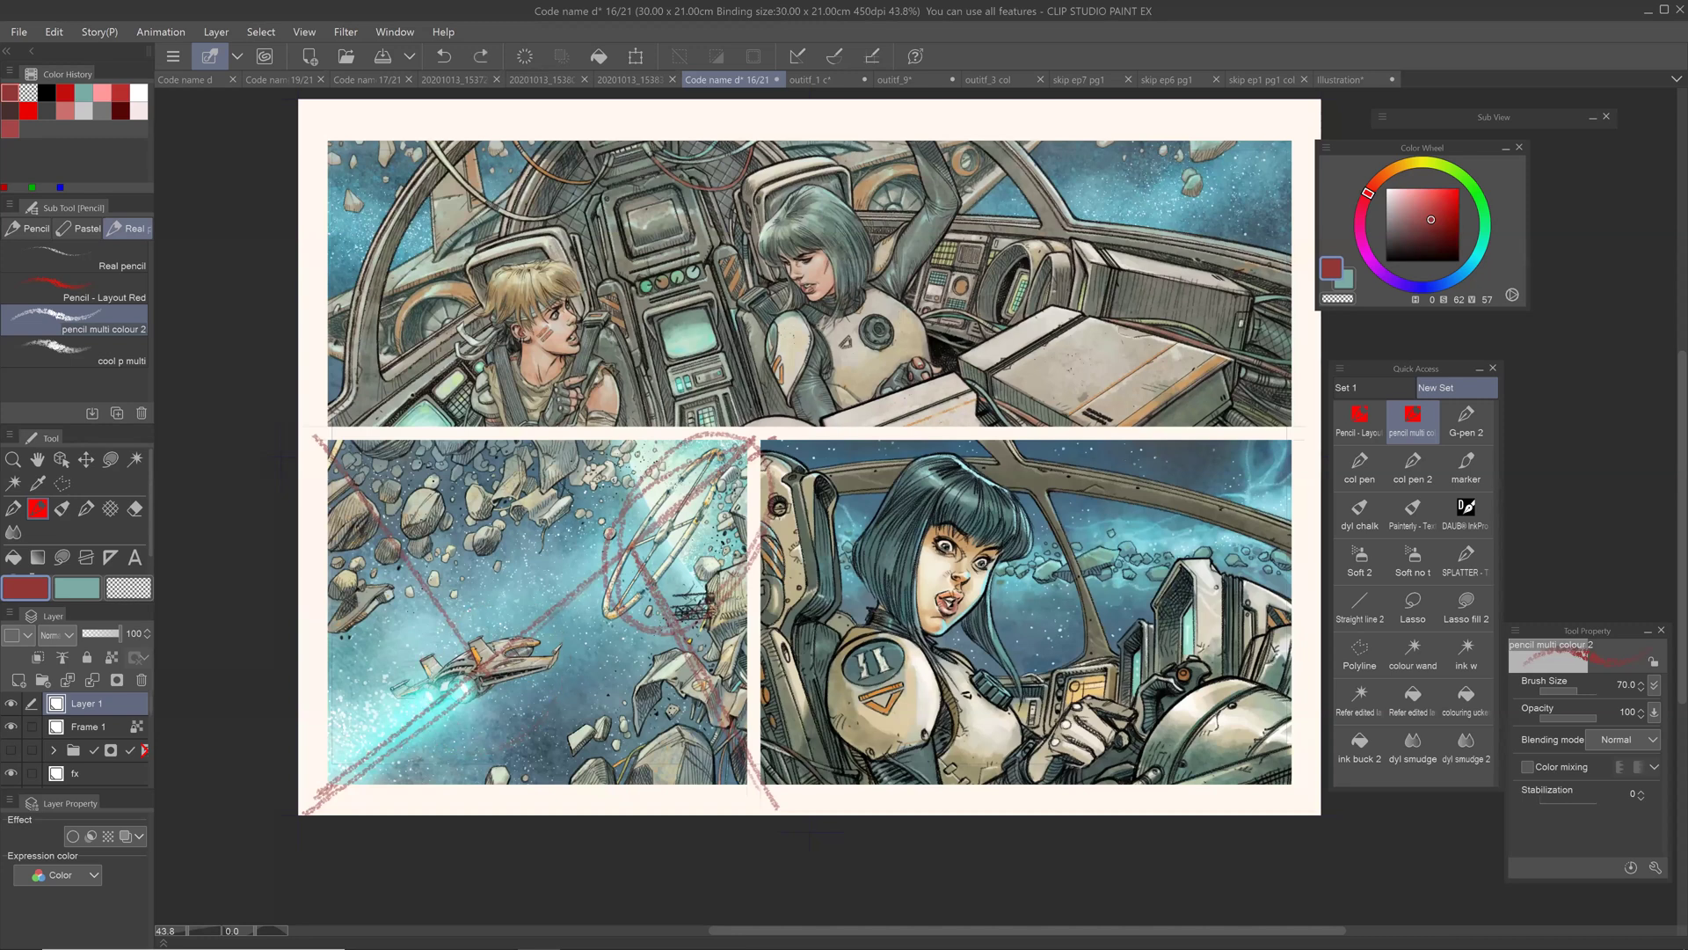
{"action": "key", "text": "ctrl+z"}
{"action": "key", "text": "ctrl+z"}
{"action": "key", "text": "ctrl+z"}
{"action": "key", "text": "ctrl+z"}
{"action": "key", "text": "ctrl+z"}
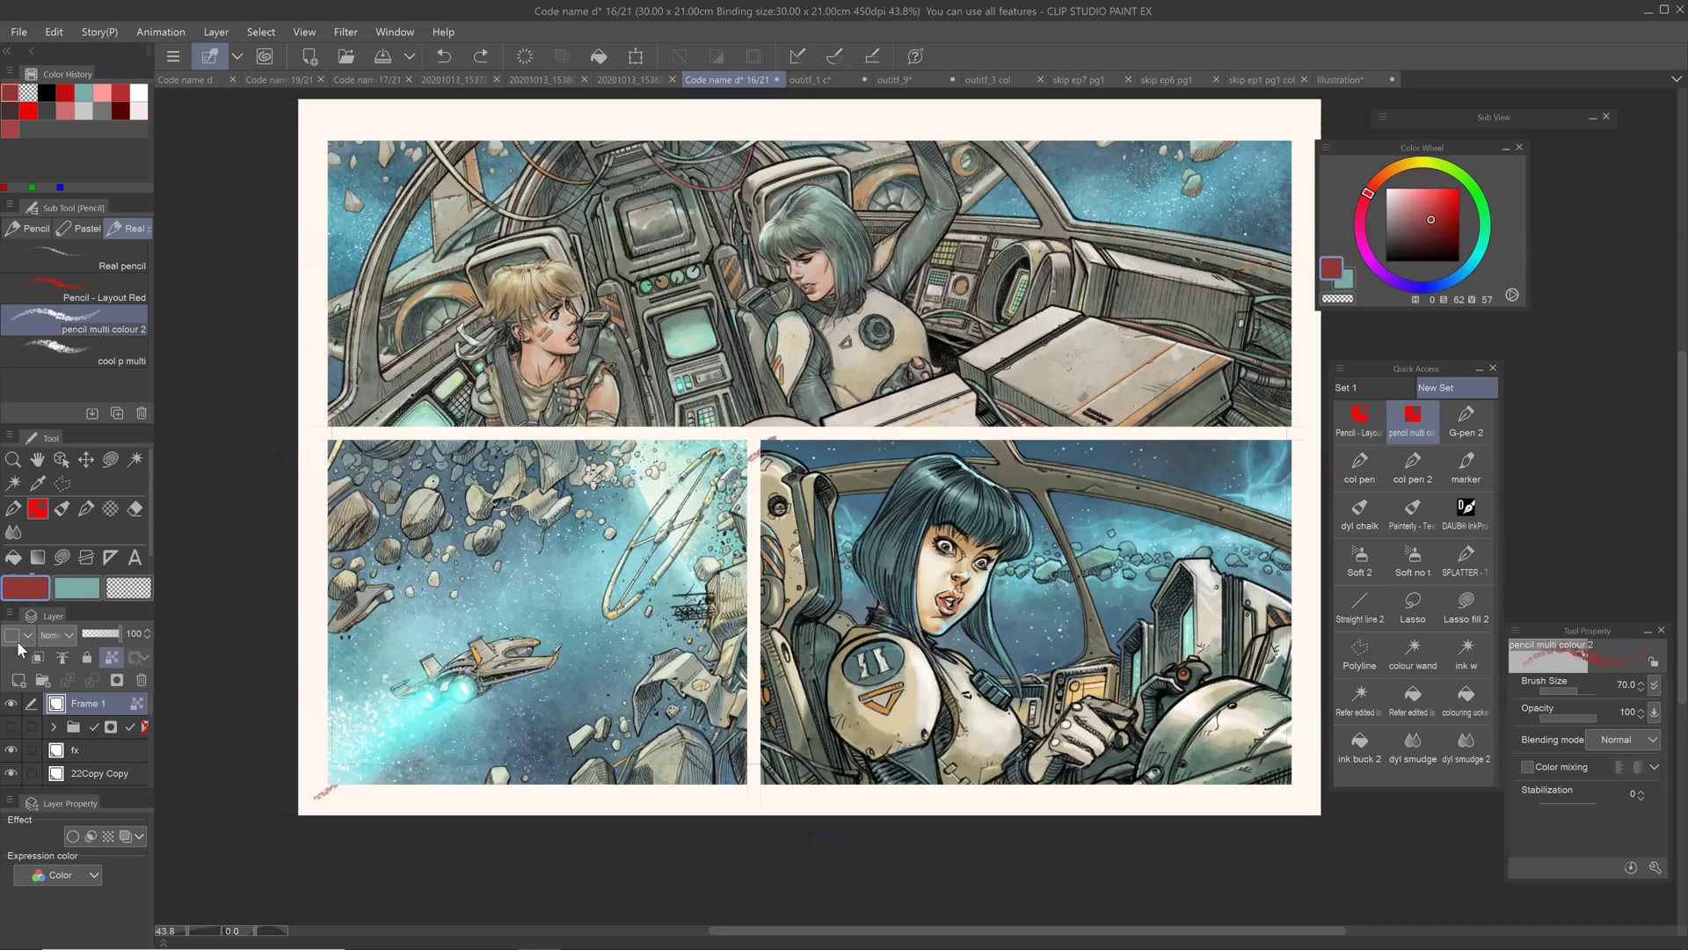
Step: On a new raster layer, draw two vertical red lines dividing the spaceship panel into thirds, and undo them
{"action": "key", "text": "ctrl+shift+n"}
{"action": "left_click_drag", "start_coordinate": [459, 424], "coordinate": [460, 811]}
{"action": "left_click_drag", "start_coordinate": [636, 419], "coordinate": [633, 808]}
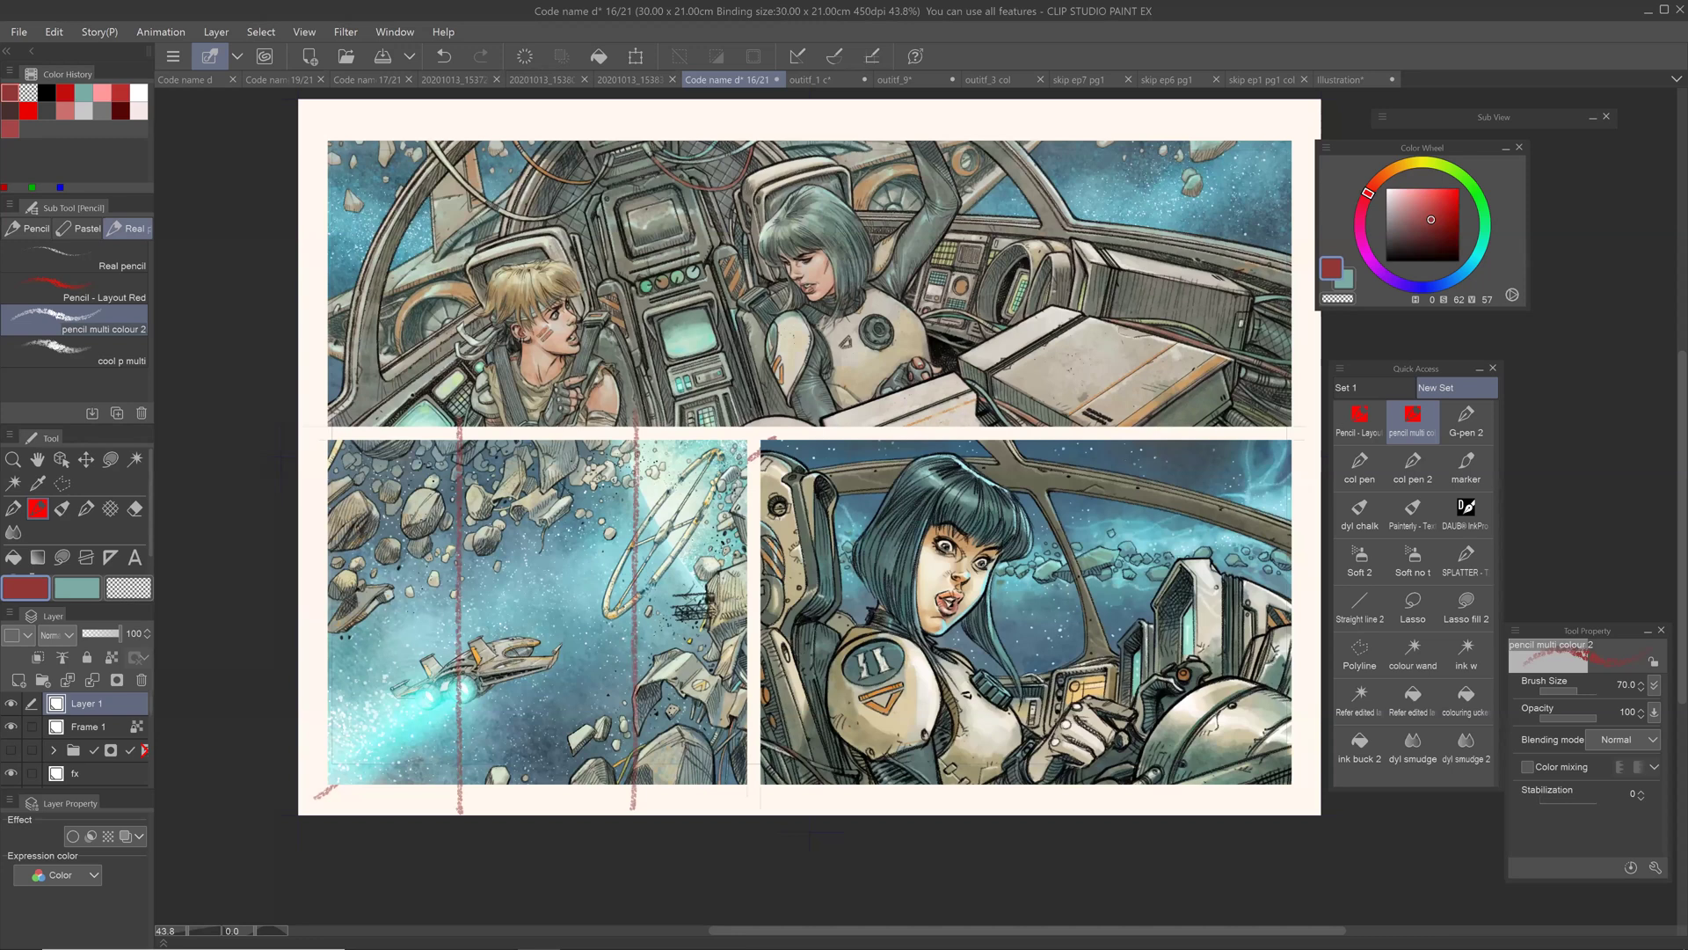
{"action": "left_click_drag", "start_coordinate": [615, 571], "coordinate": [717, 527]}
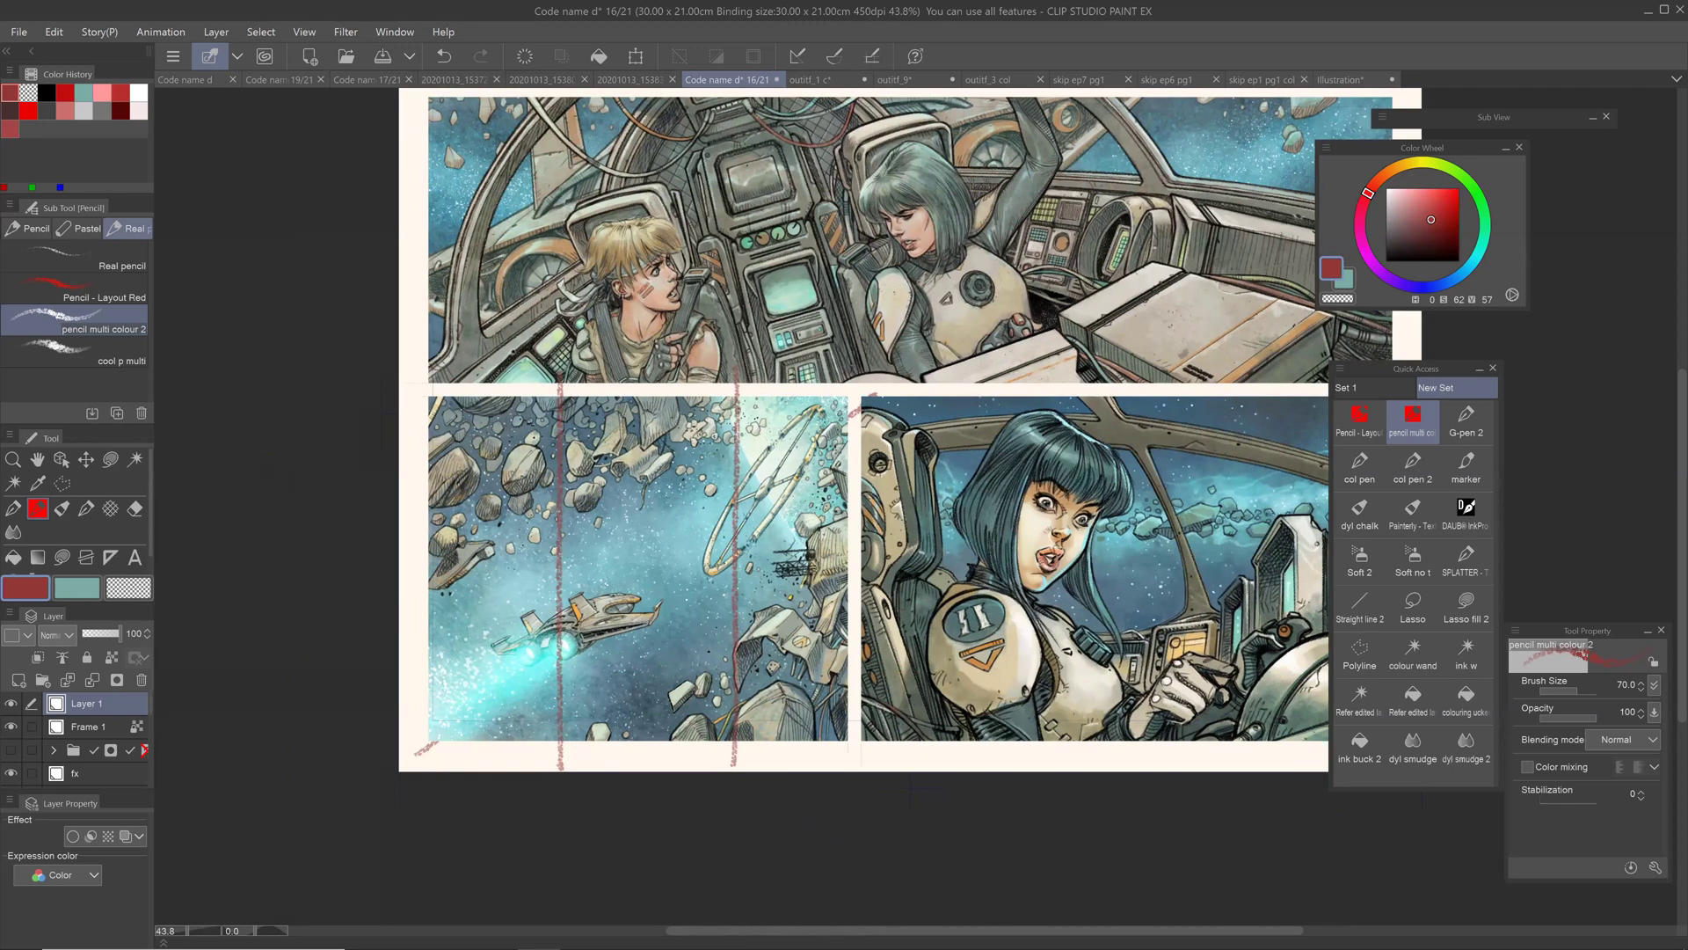
{"action": "key", "text": "ctrl+z"}
{"action": "key", "text": "ctrl+z"}
{"action": "key", "text": "ctrl+z"}
{"action": "key", "text": "ctrl+z"}
{"action": "key", "text": "ctrl+z"}
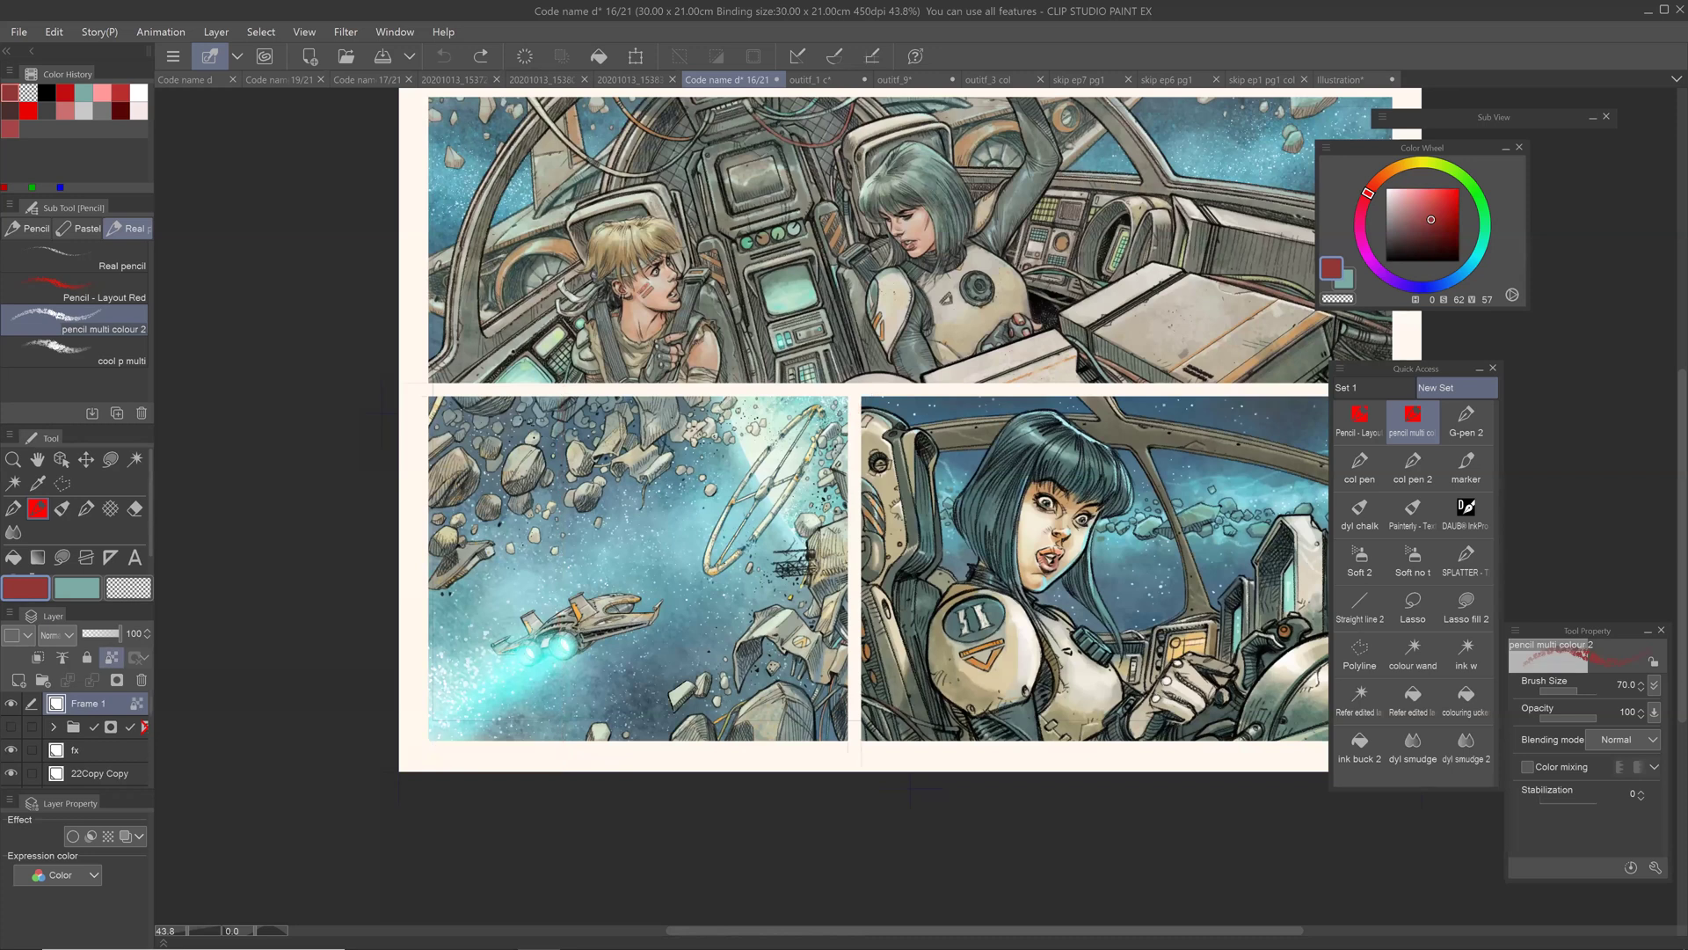
Step: Add a raster layer above Frame 1, and try a vertical stroke through the spaceship panel before undoing it
{"action": "left_click_drag", "start_coordinate": [879, 528], "coordinate": [775, 552]}
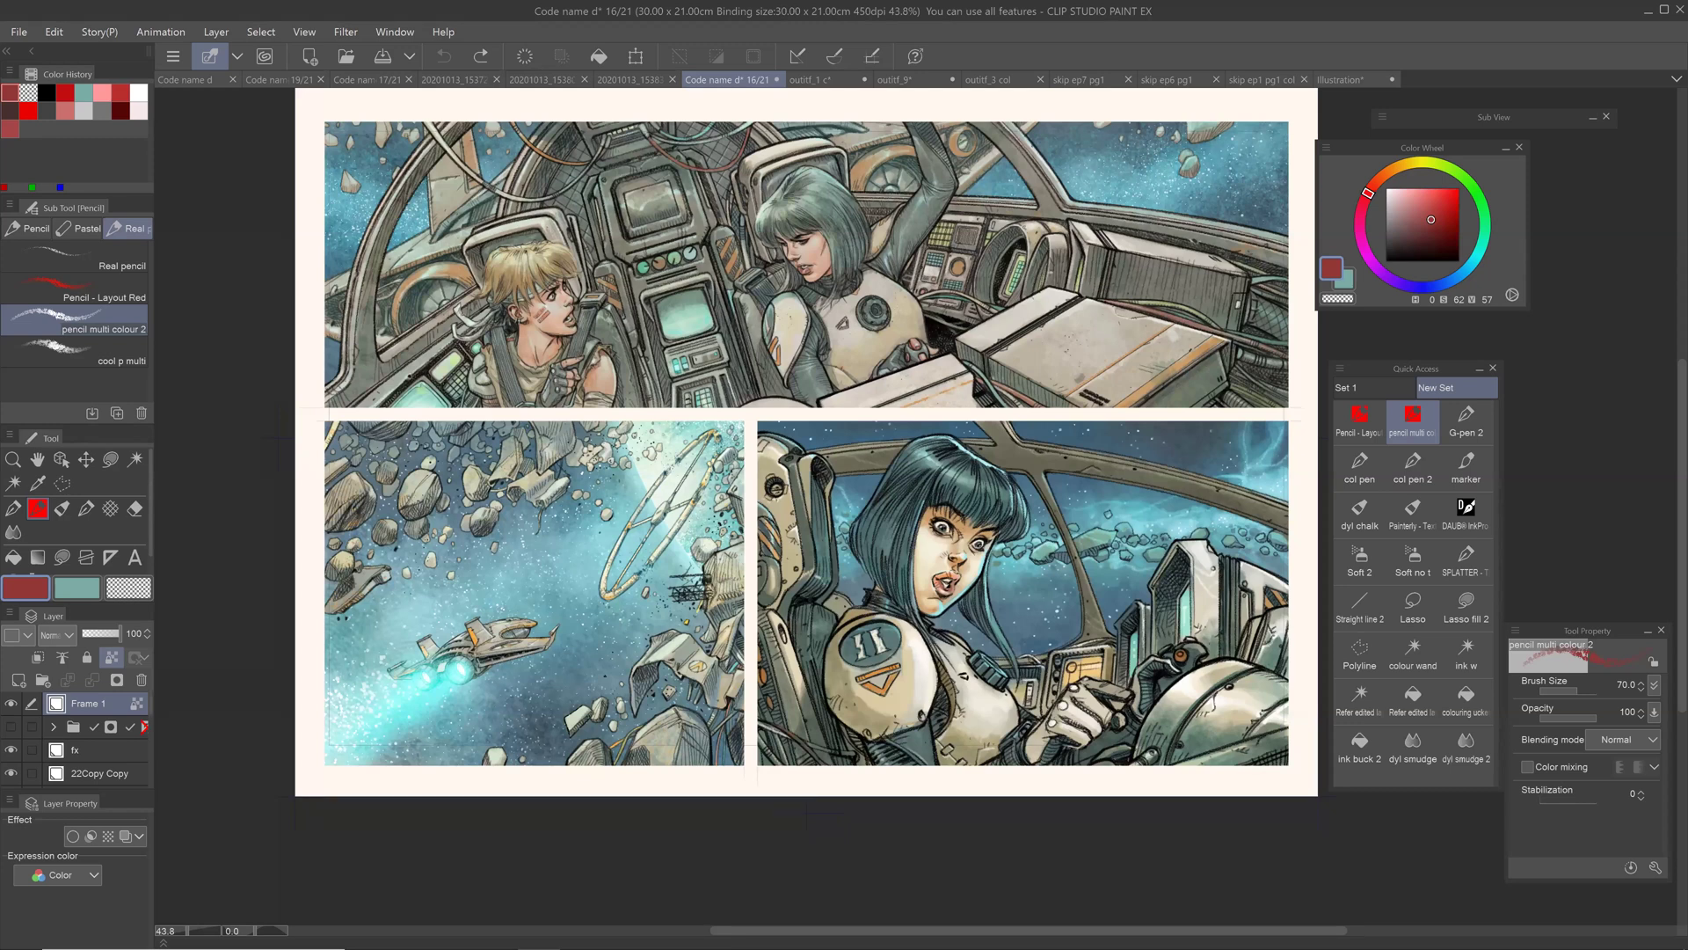
{"action": "key", "text": "ctrl+y"}
{"action": "key", "text": "ctrl+shift+n"}
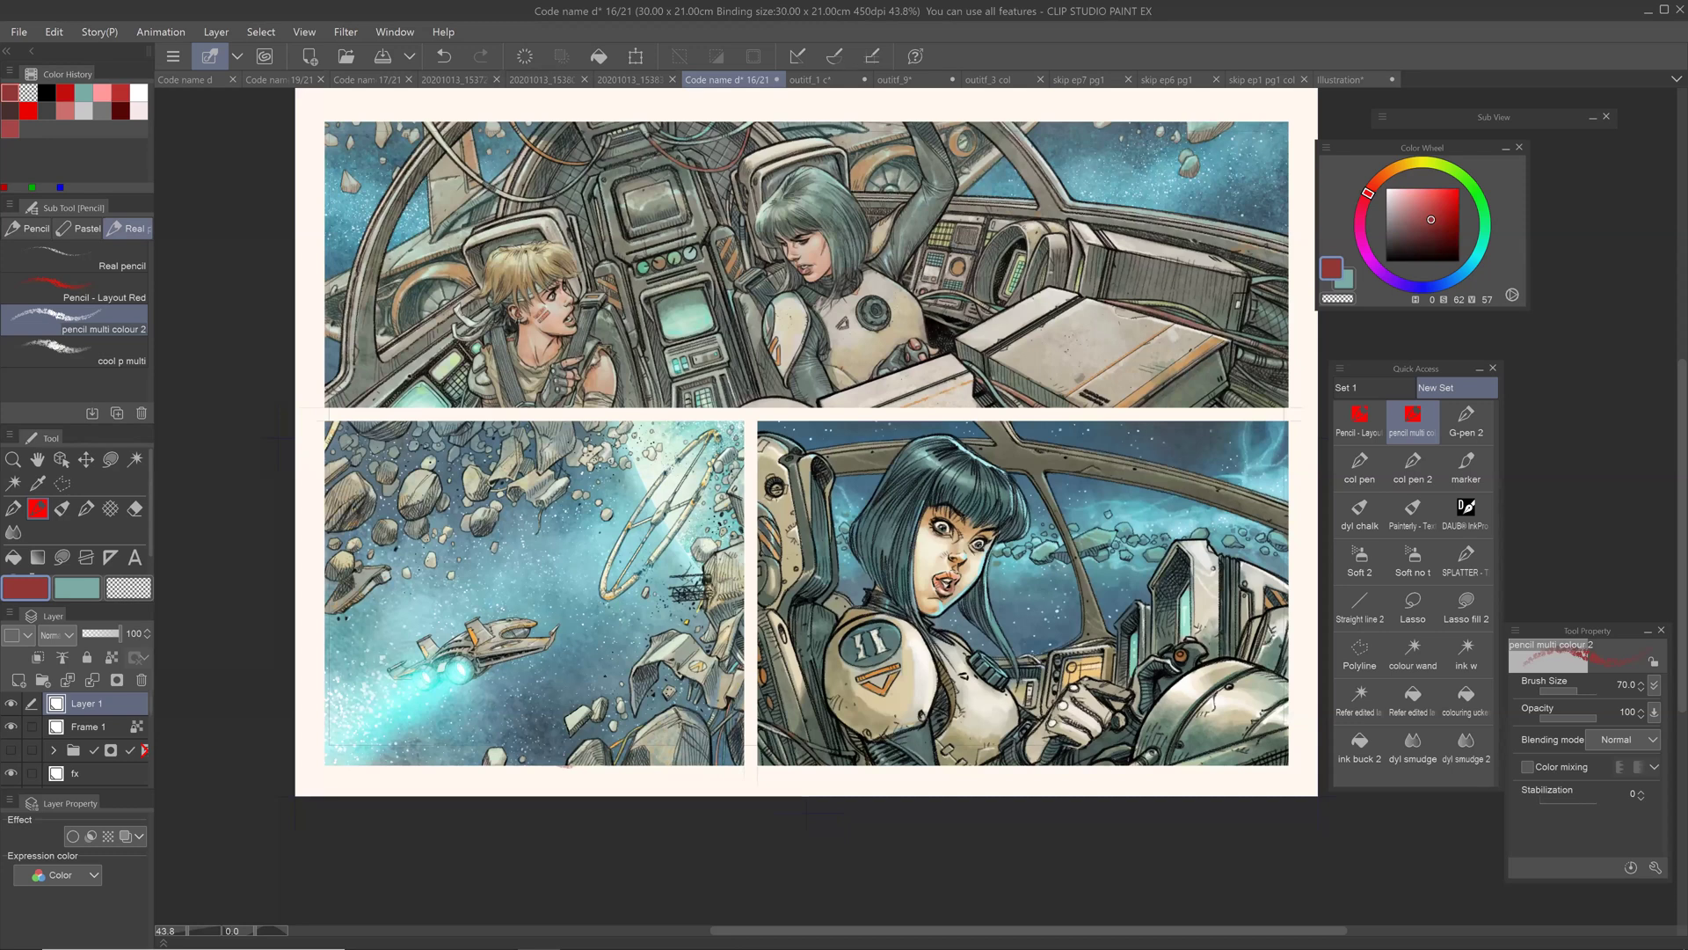
{"action": "left_click_drag", "start_coordinate": [496, 531], "coordinate": [498, 796]}
{"action": "key", "text": "ctrl+z"}
Step: Draw a rising red diagonal through both characters in the cockpit panel, and try a second line above it
{"action": "left_click_drag", "start_coordinate": [794, 593], "coordinate": [744, 633]}
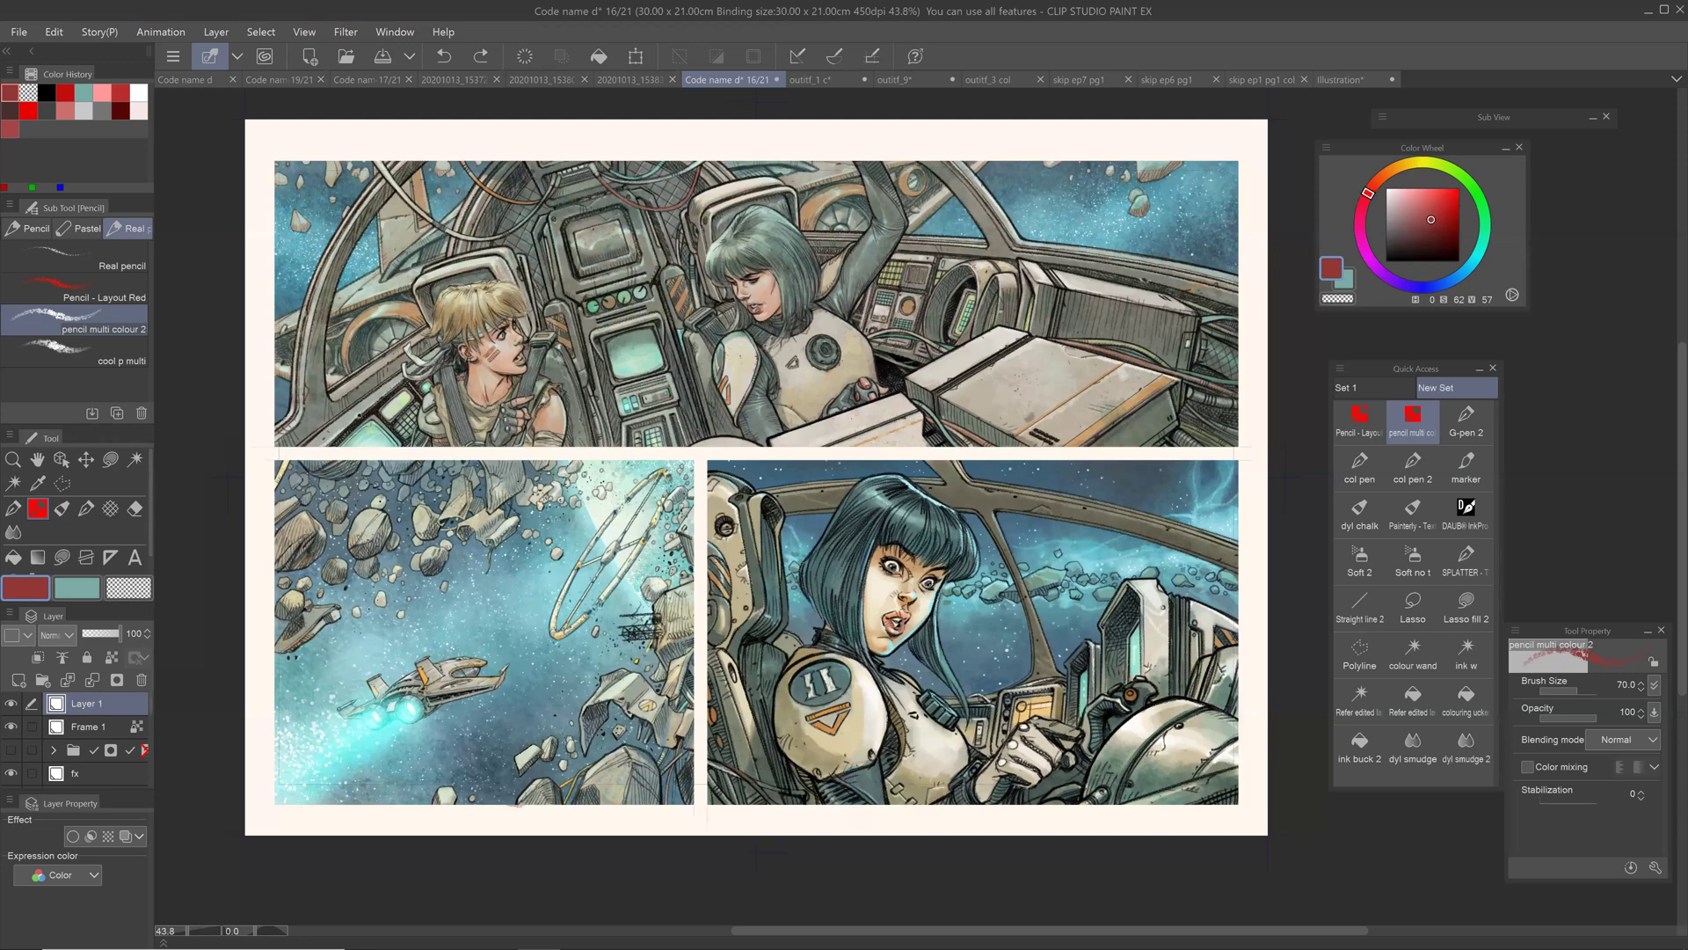
{"action": "left_click_drag", "start_coordinate": [756, 527], "coordinate": [785, 577]}
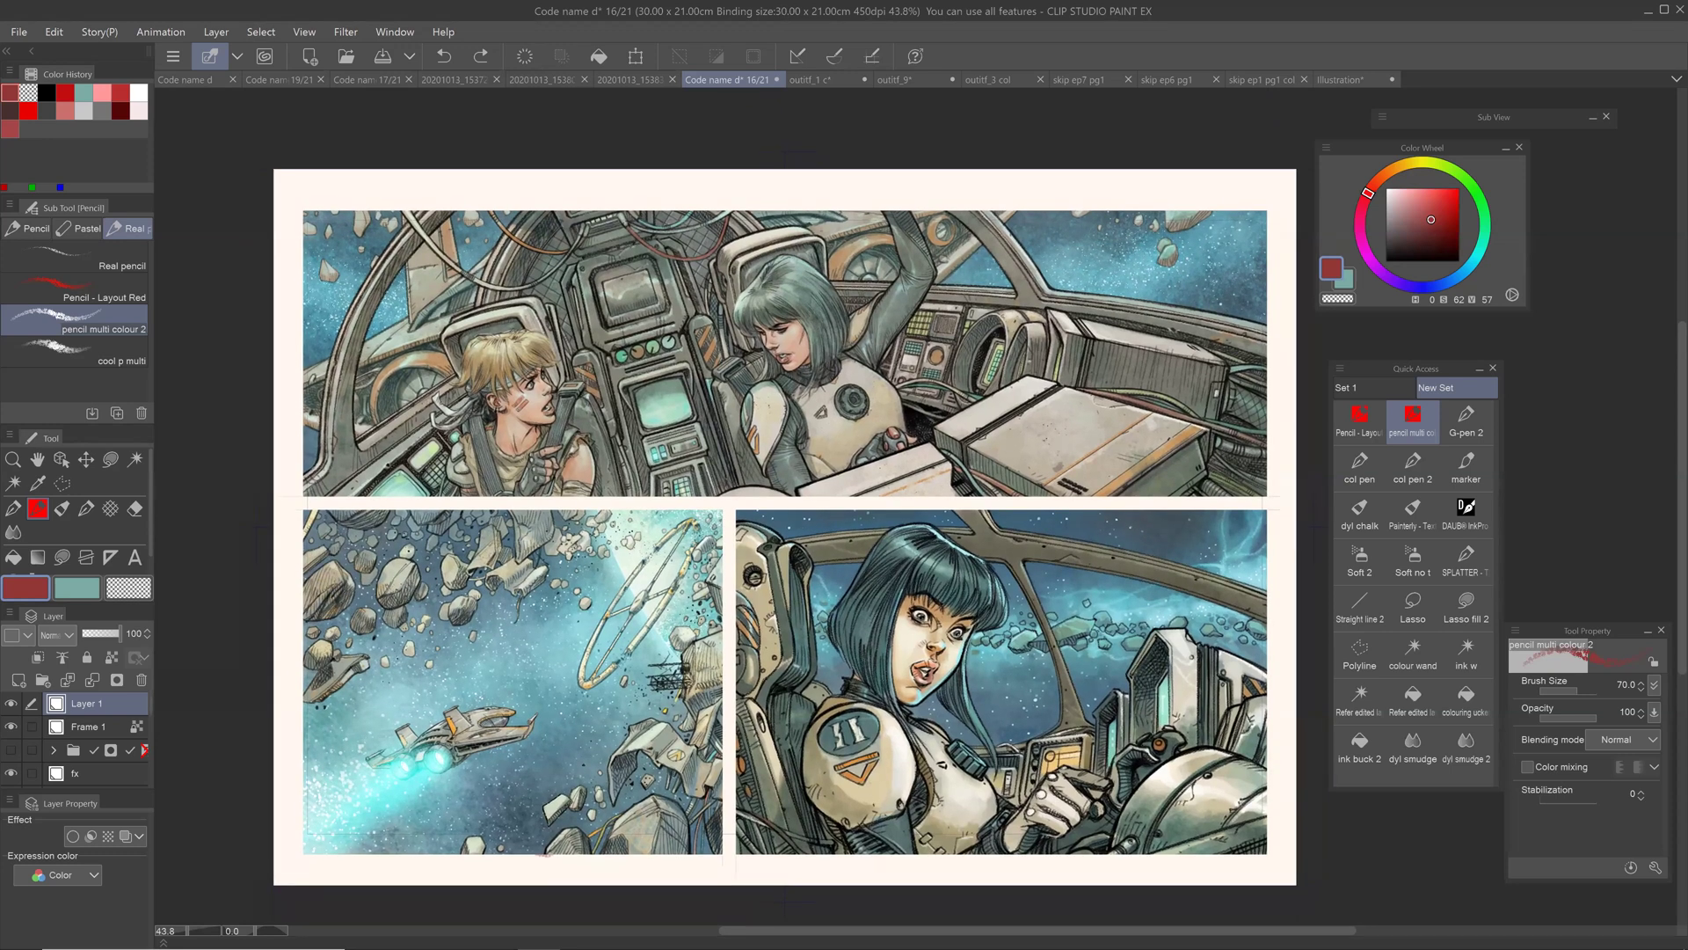
{"action": "left_click_drag", "start_coordinate": [299, 464], "coordinate": [1240, 230]}
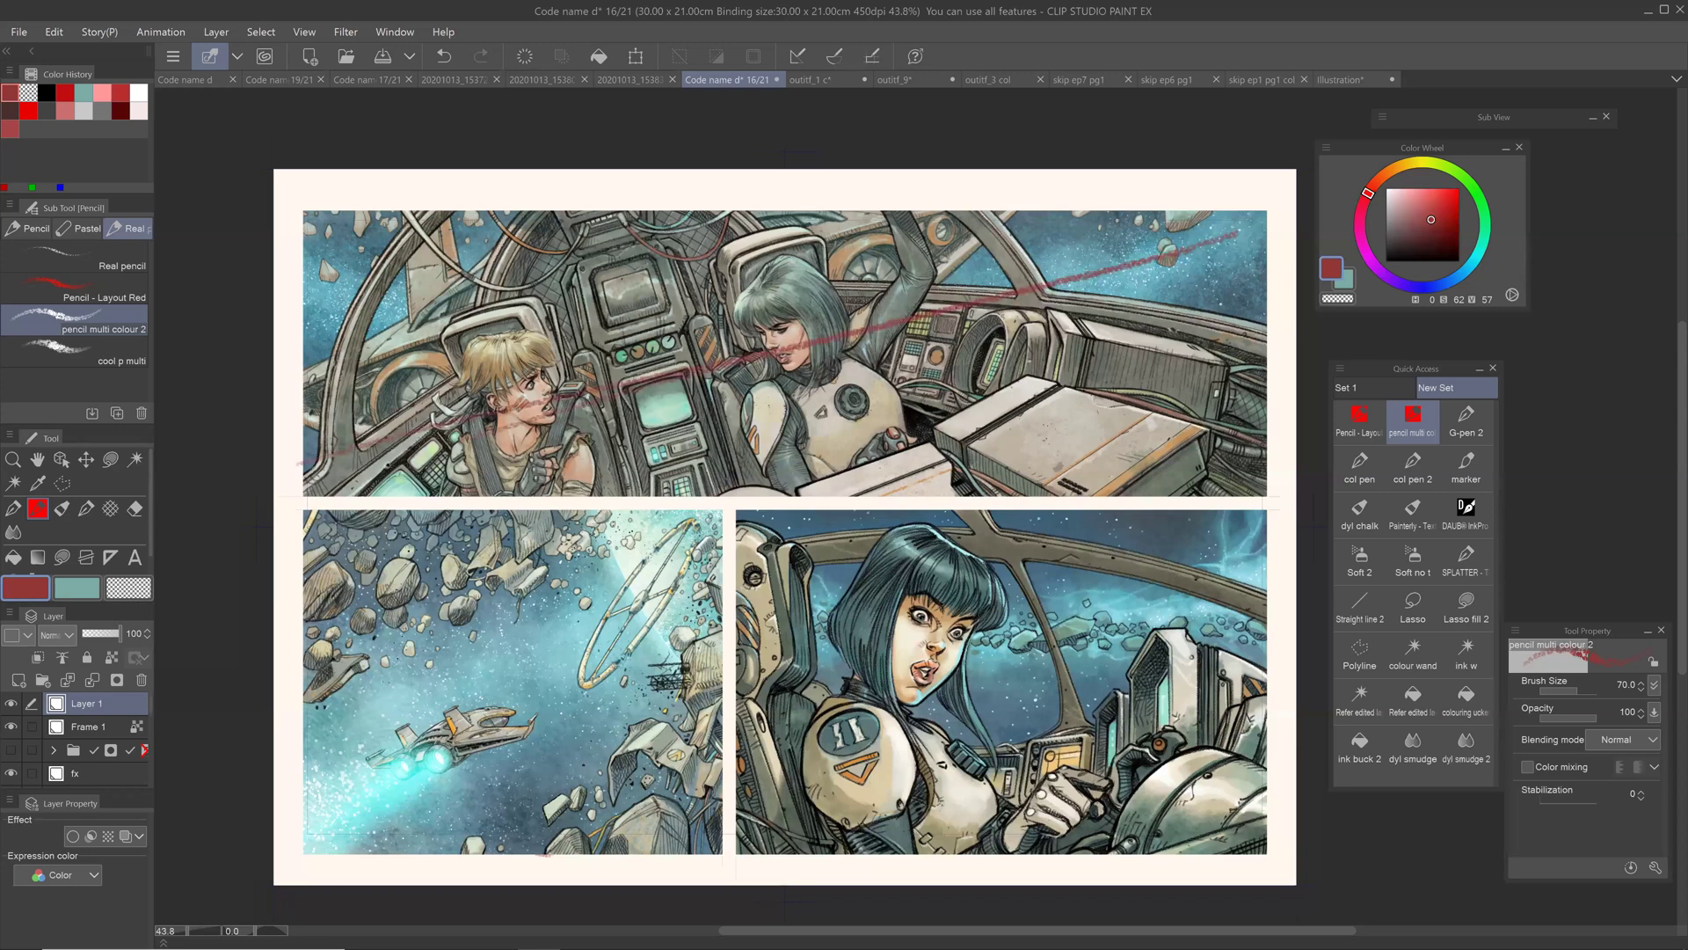
{"action": "left_click_drag", "start_coordinate": [409, 290], "coordinate": [1003, 271]}
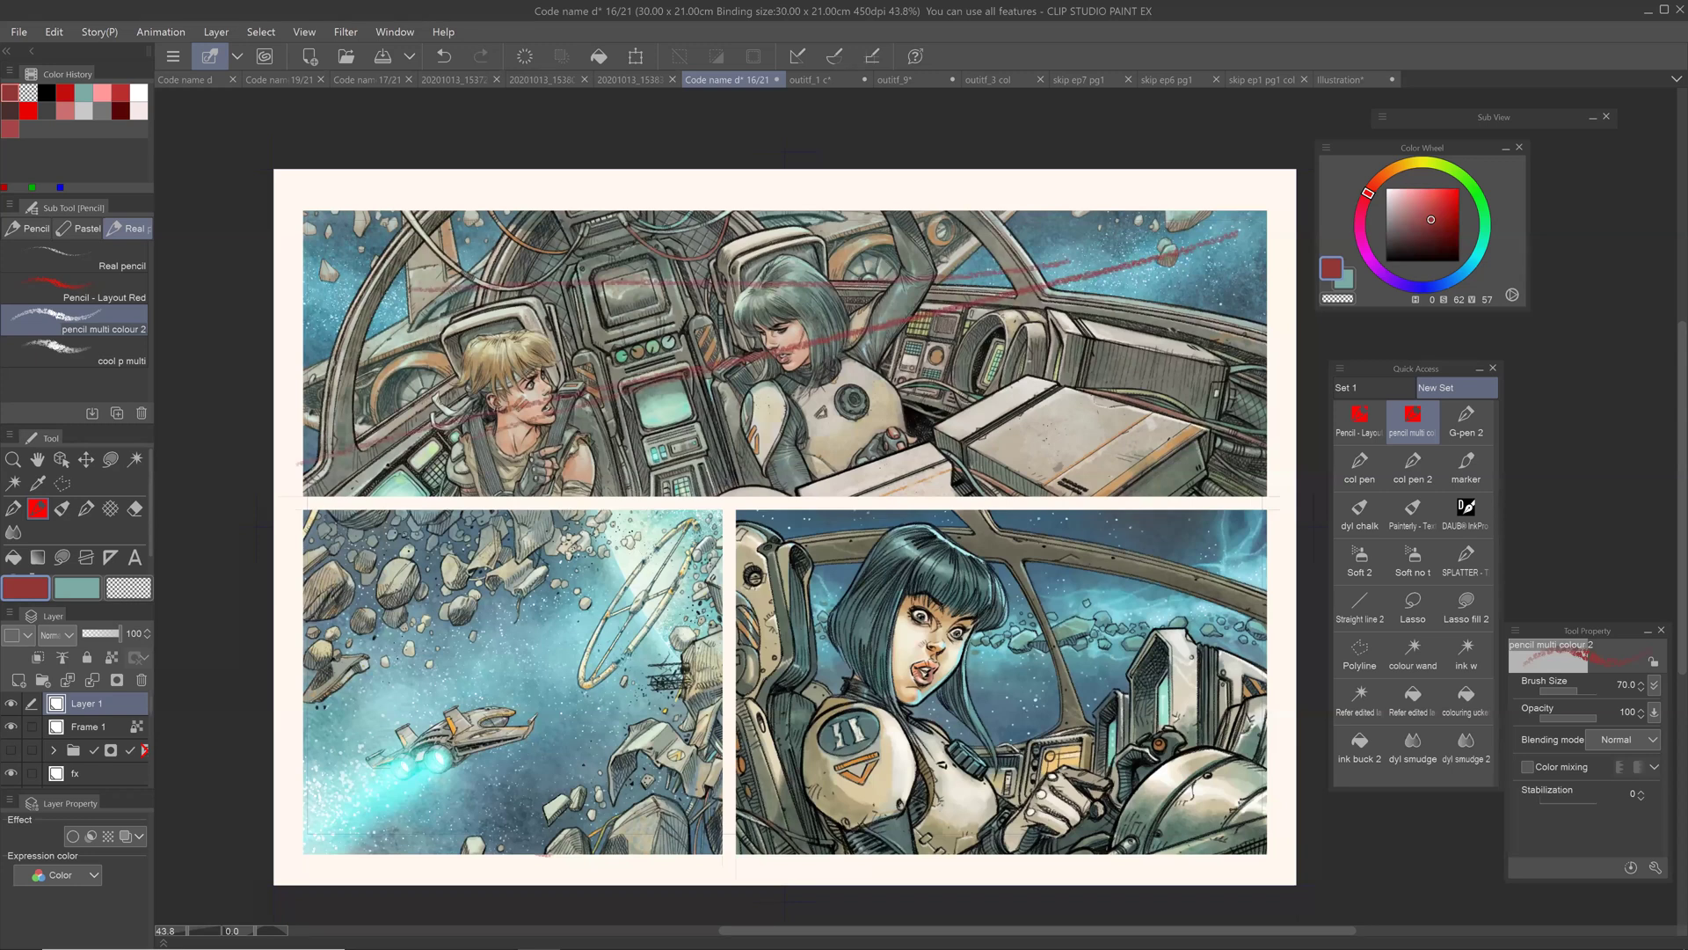
{"action": "key", "text": "ctrl+z"}
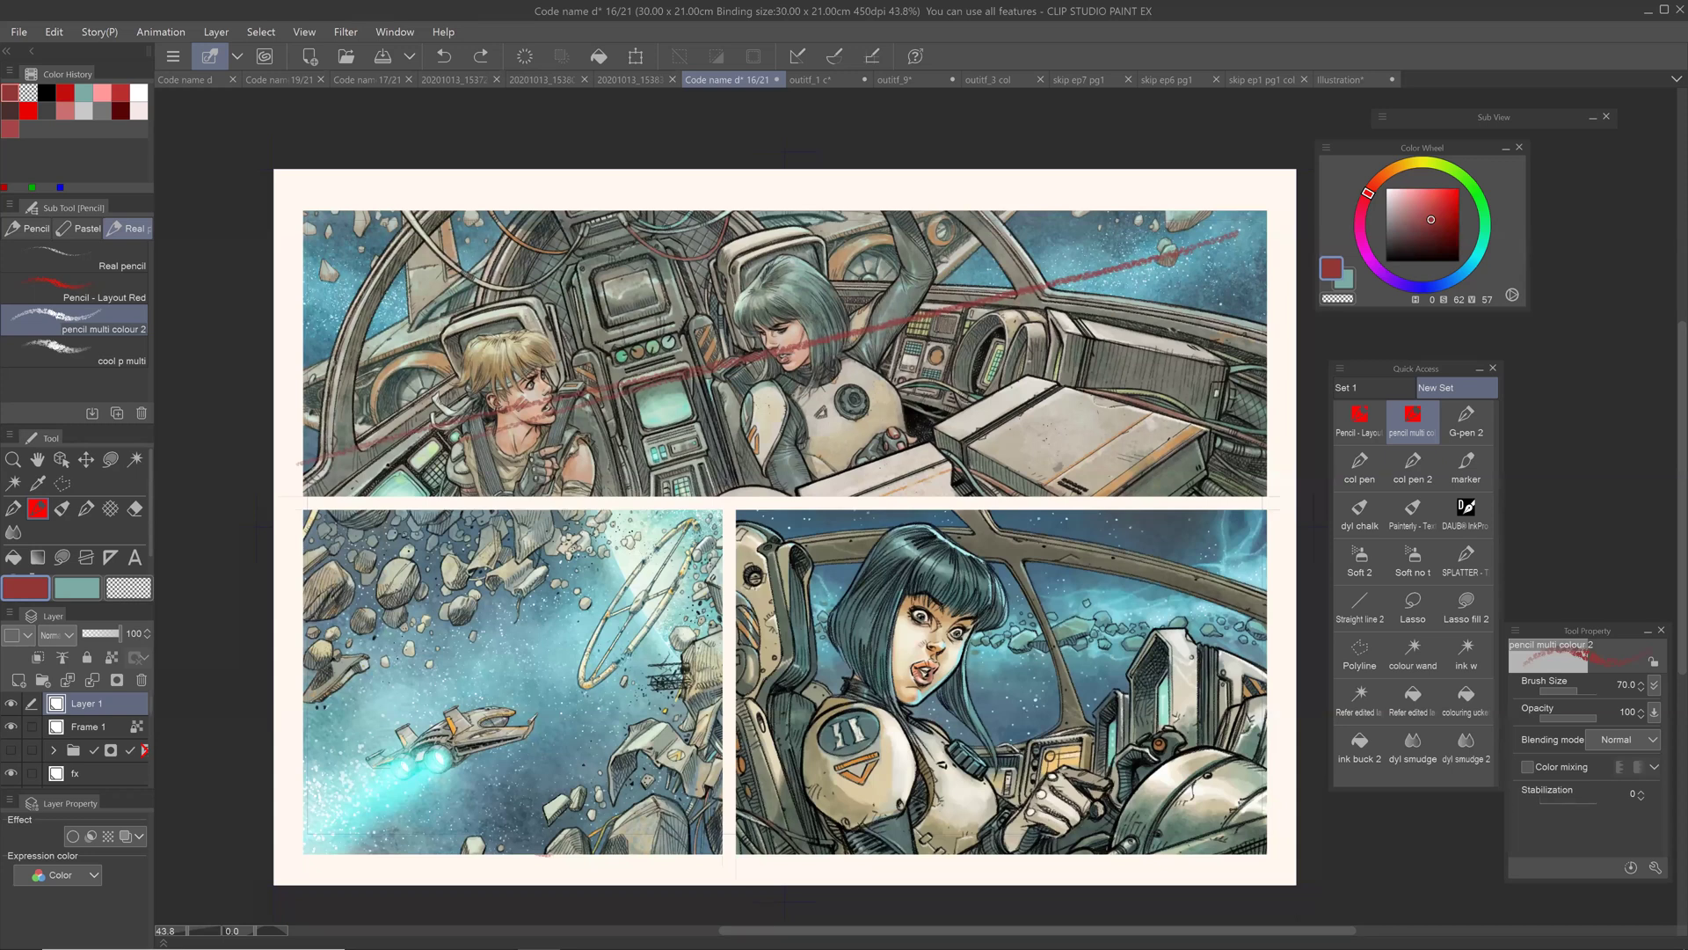
Step: Circle the spaceship and trace its engine trail in red, and undo these marks and the cockpit diagonal
{"action": "left_click_drag", "start_coordinate": [528, 684], "coordinate": [552, 703]}
{"action": "left_click_drag", "start_coordinate": [409, 778], "coordinate": [309, 836]}
{"action": "left_click_drag", "start_coordinate": [407, 780], "coordinate": [426, 771]}
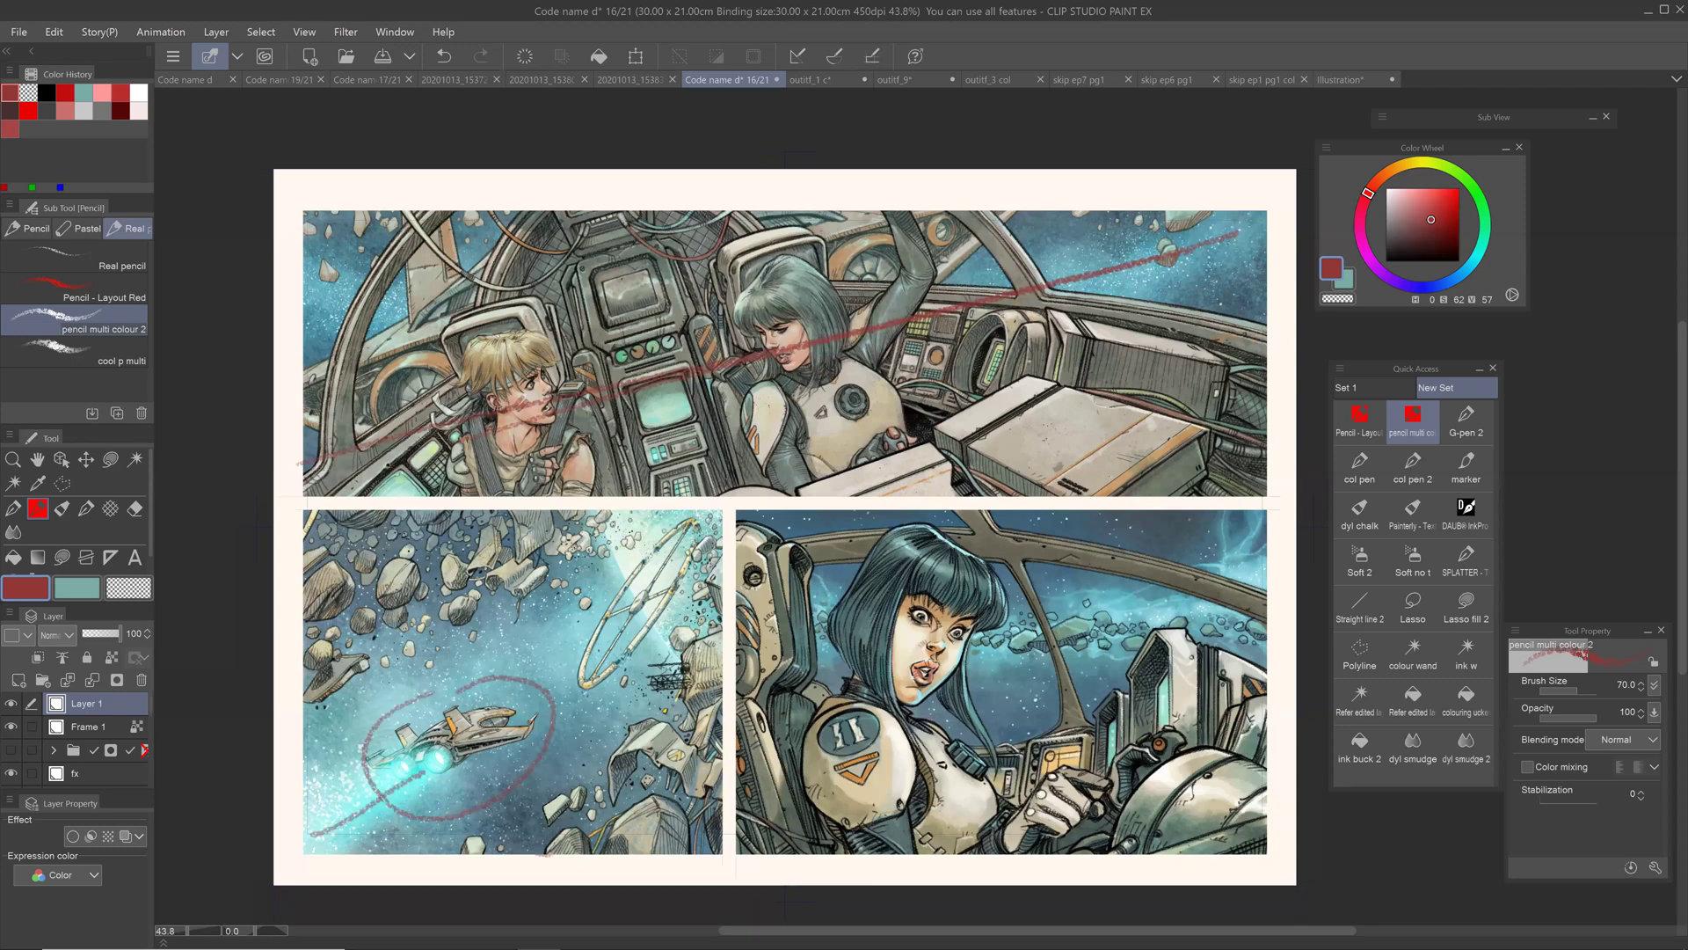
{"action": "key", "text": "ctrl+z"}
{"action": "left_click_drag", "start_coordinate": [528, 694], "coordinate": [677, 717]}
{"action": "key", "text": "ctrl+z"}
{"action": "key", "text": "ctrl+z"}
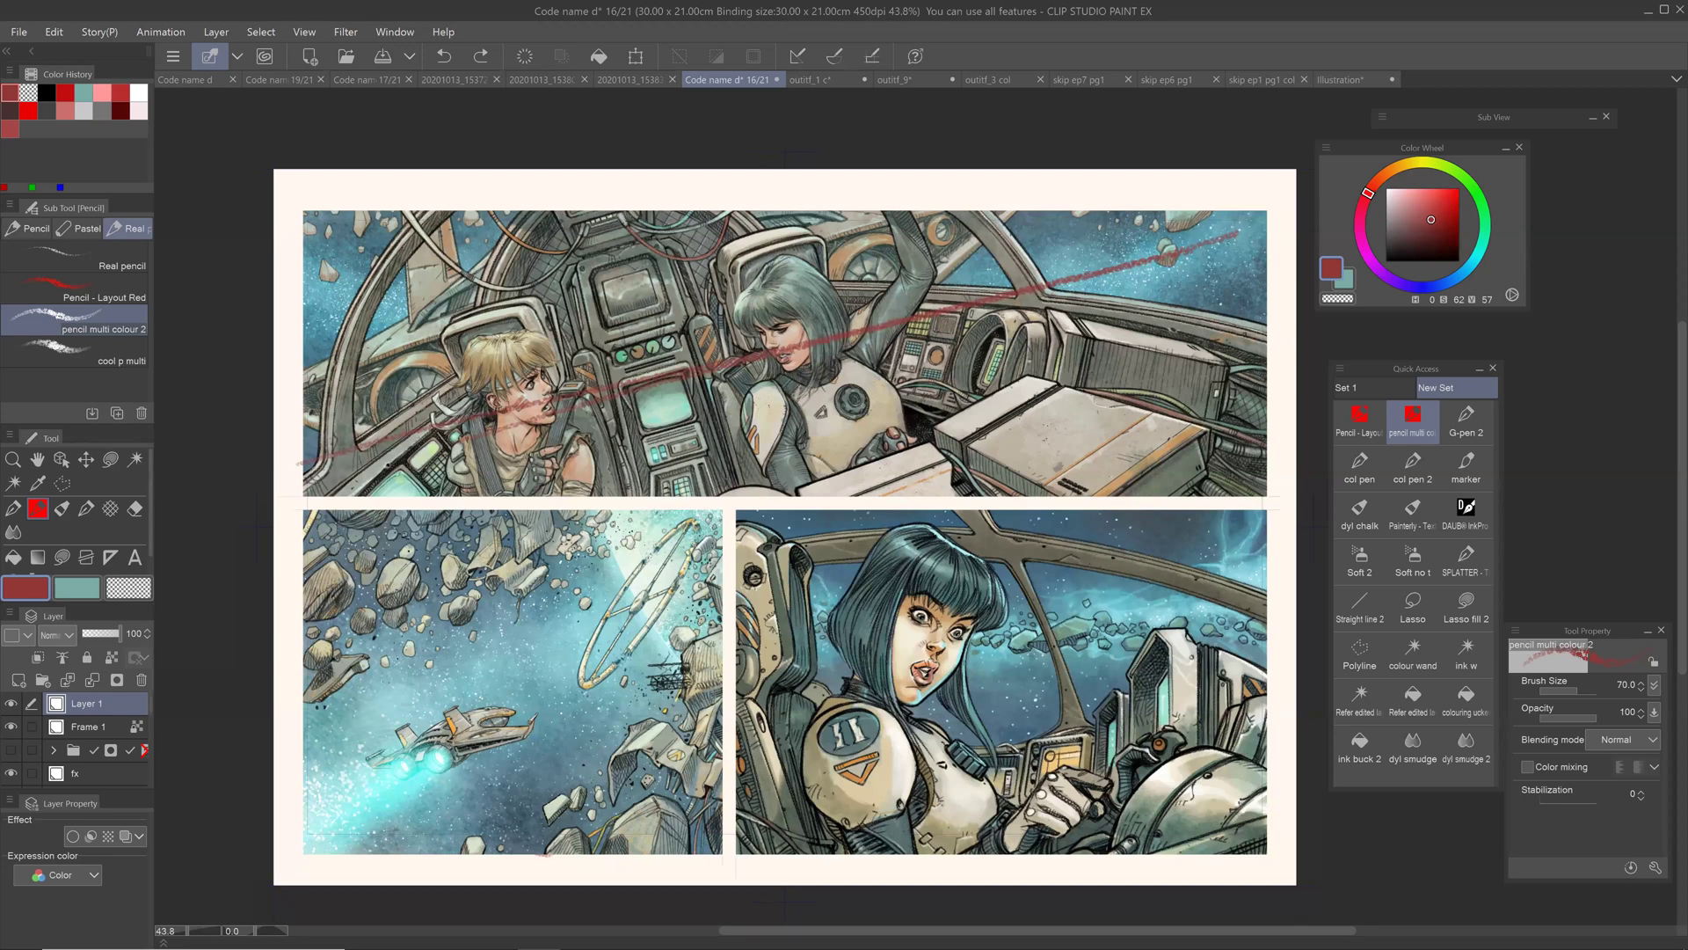
{"action": "key", "text": "ctrl+z"}
{"action": "key", "text": "ctrl+z"}
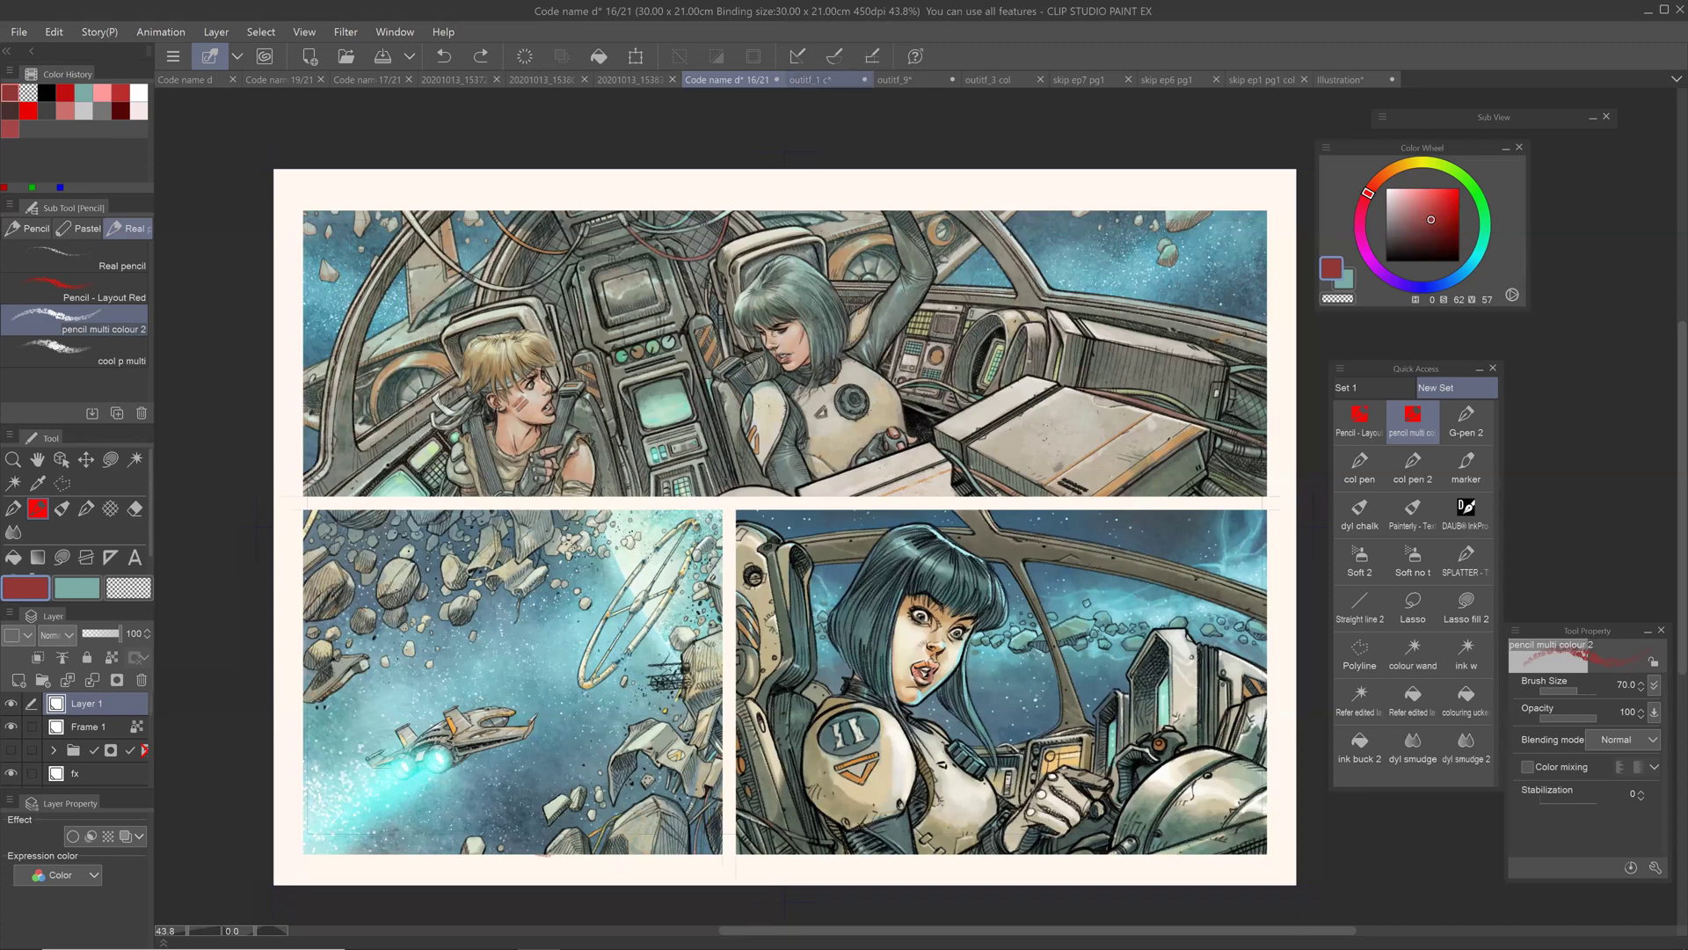
Step: Look through the outitf_1 c and Code name d 17/21 pages, and switch to the blank Illustration canvas
{"action": "left_click", "coordinate": [809, 79]}
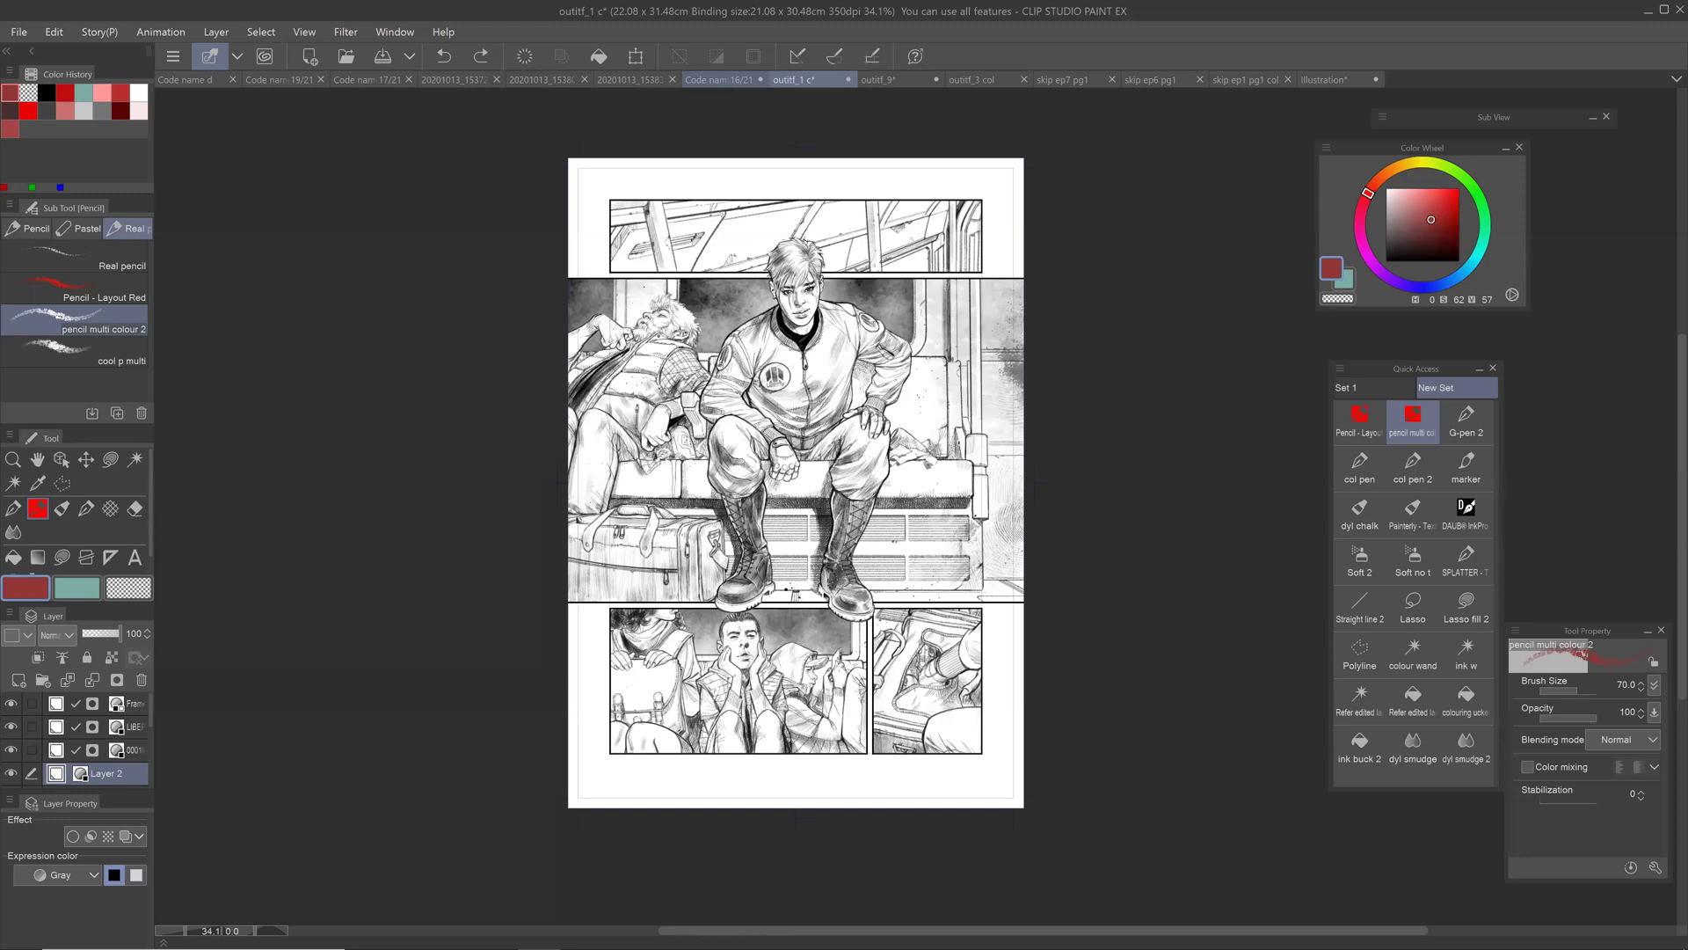
{"action": "left_click", "coordinate": [721, 79]}
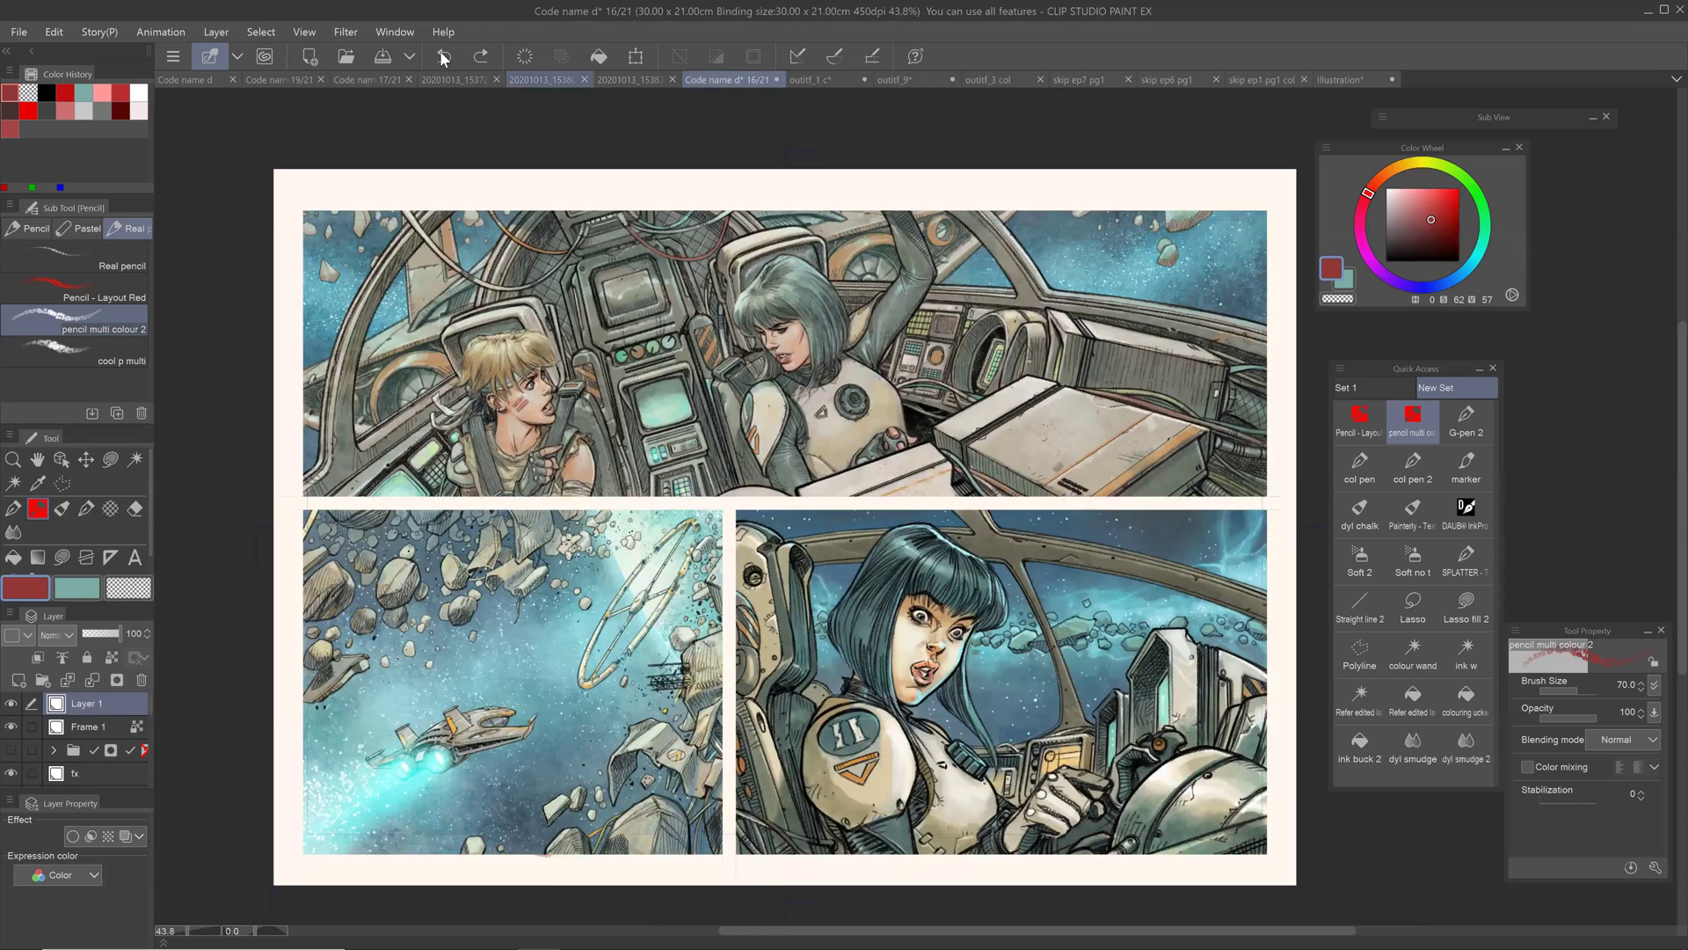
{"action": "left_click", "coordinate": [542, 79]}
{"action": "left_click", "coordinate": [369, 79]}
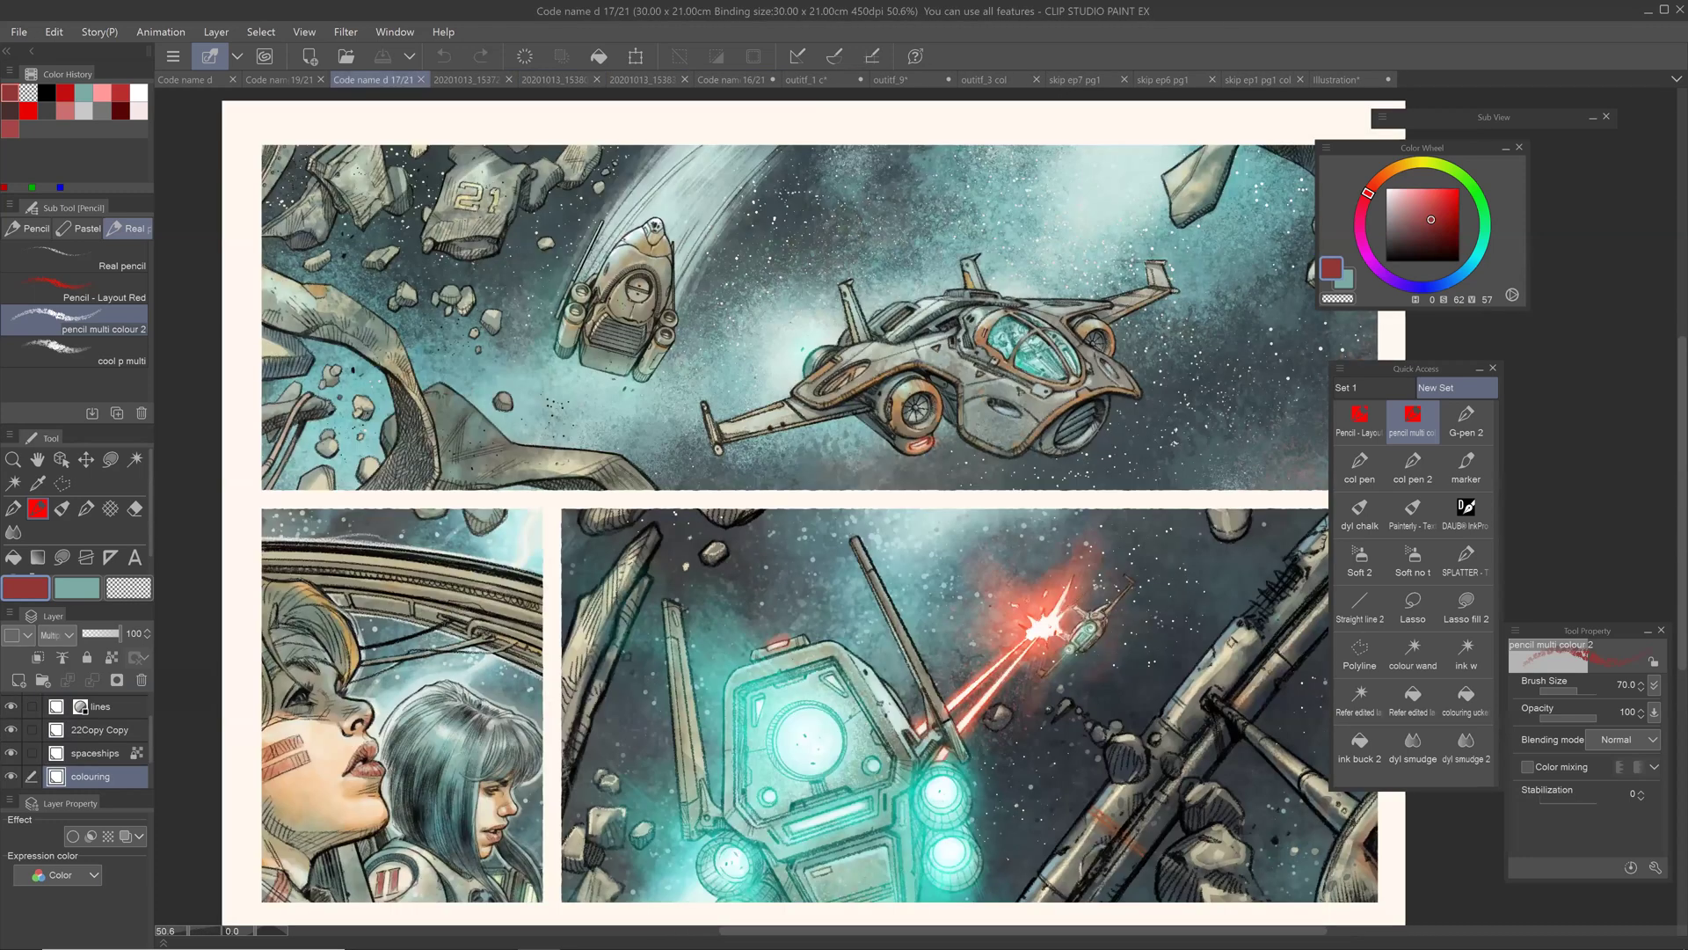
{"action": "left_click", "coordinate": [1339, 80]}
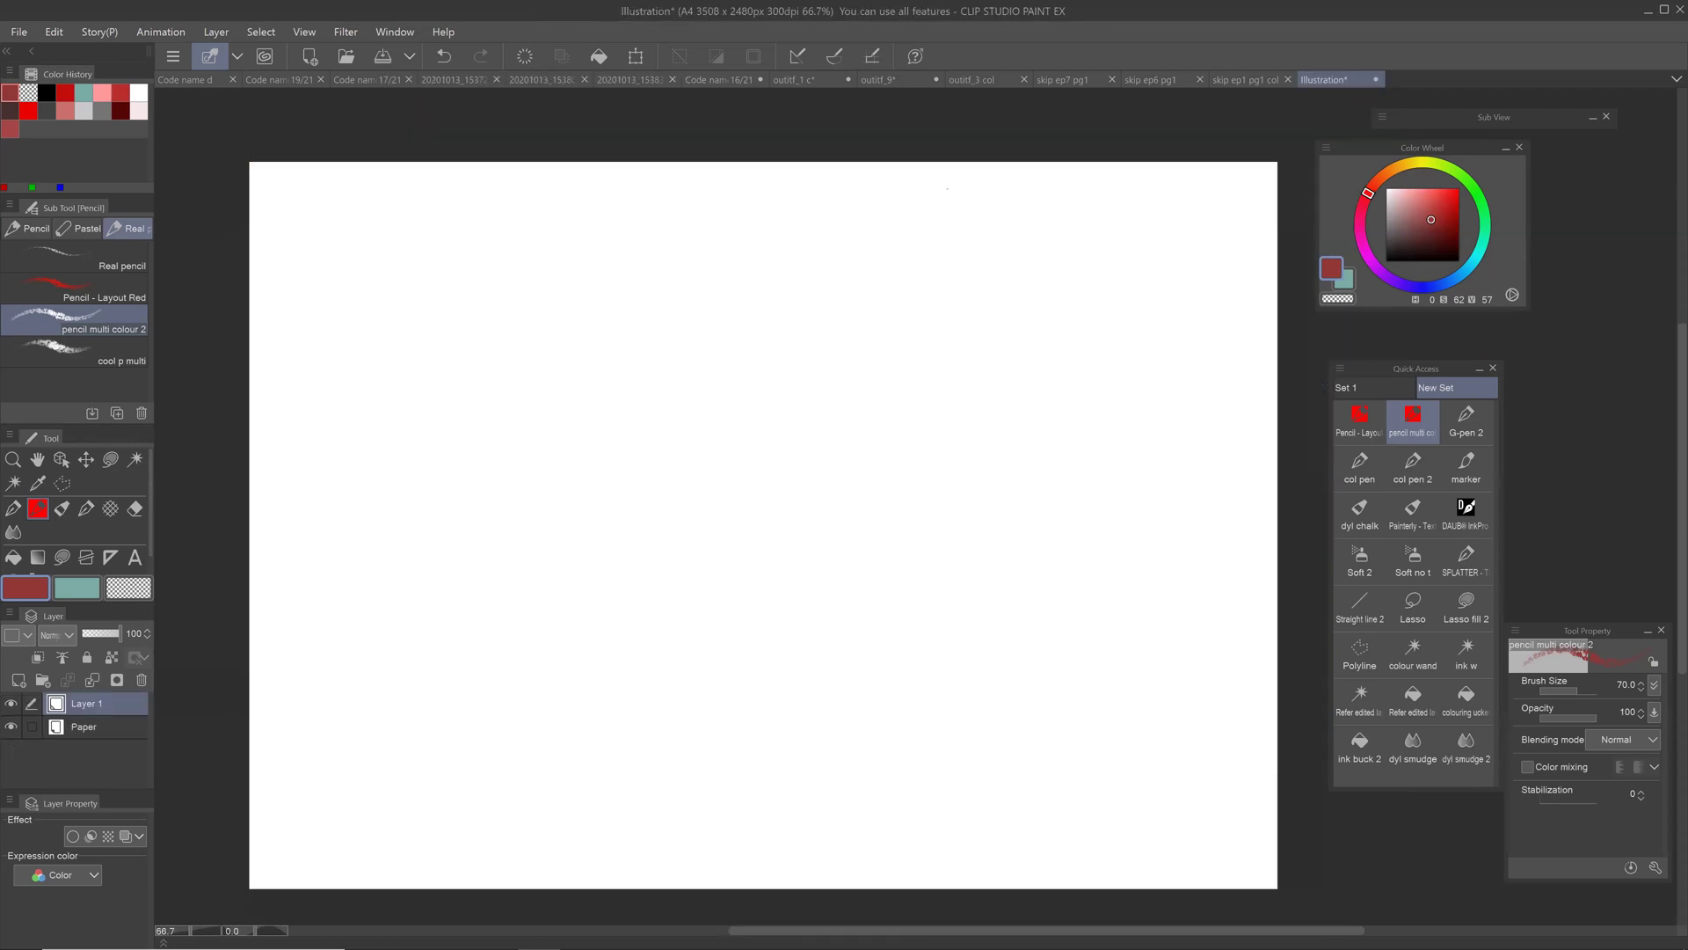
{"action": "left_click_drag", "start_coordinate": [792, 493], "coordinate": [739, 503]}
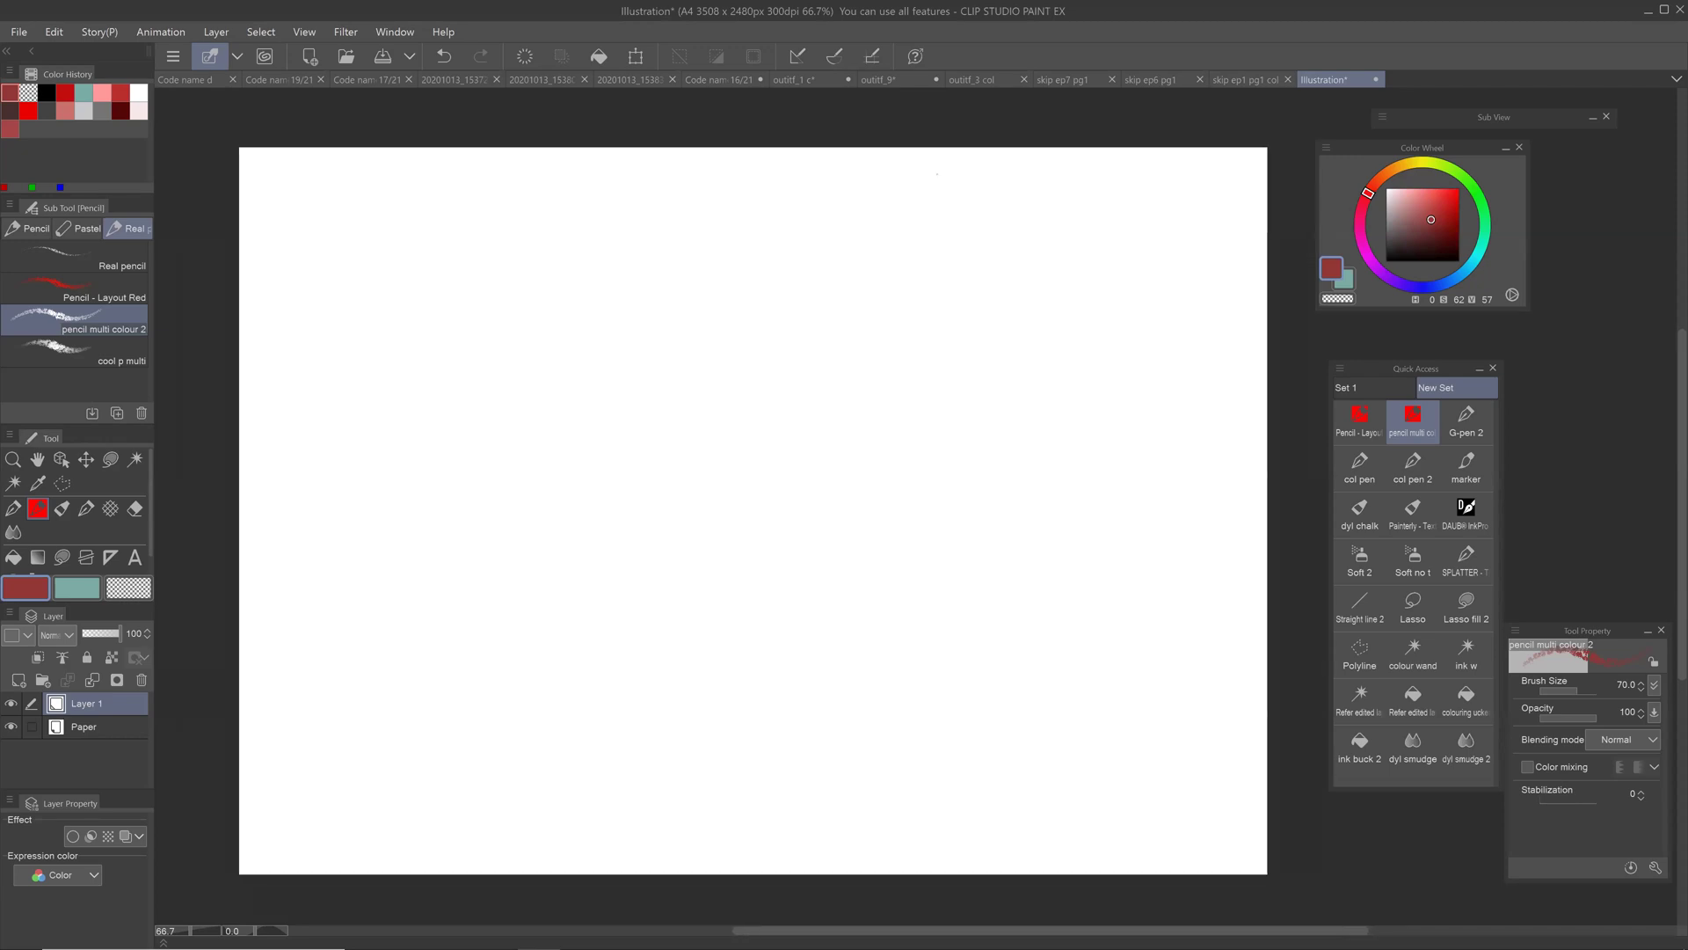
Step: Choose the Pencil - Layout Red brush at size 20, trying strokes on the blank canvas and undoing them
{"action": "mouse_move", "coordinate": [612, 352]}
{"action": "left_mouse_down"}
{"action": "mouse_move", "coordinate": [643, 388]}
{"action": "mouse_move", "coordinate": [711, 350]}
{"action": "left_mouse_up"}
{"action": "key", "text": "ctrl+z"}
{"action": "key", "text": "bracketleft"}
{"action": "key", "text": "bracketleft"}
{"action": "left_click", "coordinate": [1365, 426]}
{"action": "mouse_move", "coordinate": [588, 258]}
{"action": "left_mouse_down"}
{"action": "mouse_move", "coordinate": [580, 292]}
{"action": "mouse_move", "coordinate": [611, 283]}
{"action": "mouse_move", "coordinate": [614, 366]}
{"action": "left_mouse_up"}
{"action": "key", "text": "ctrl+z"}
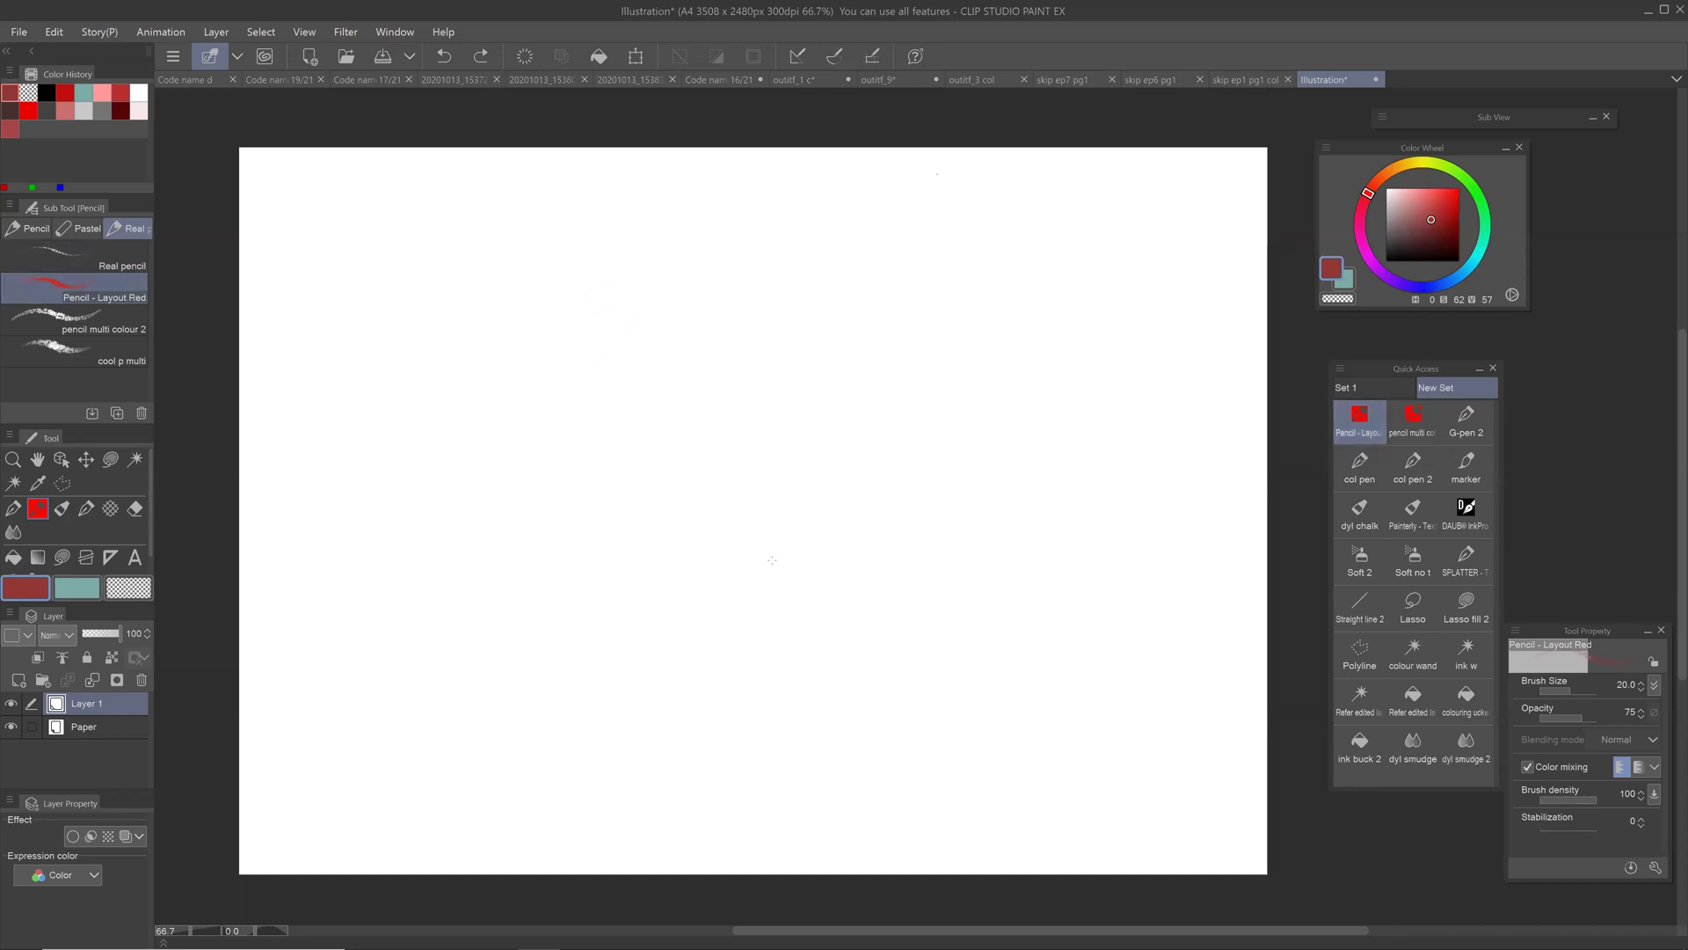
Step: Sketch the pointed, angular strokes of the eye and cheekbone area of a left-facing head in profile
{"action": "left_click_drag", "start_coordinate": [772, 561], "coordinate": [893, 647]}
{"action": "left_click_drag", "start_coordinate": [817, 421], "coordinate": [830, 318]}
{"action": "scroll", "coordinate": [724, 318], "scroll_direction": "up", "scroll_amount": 4}
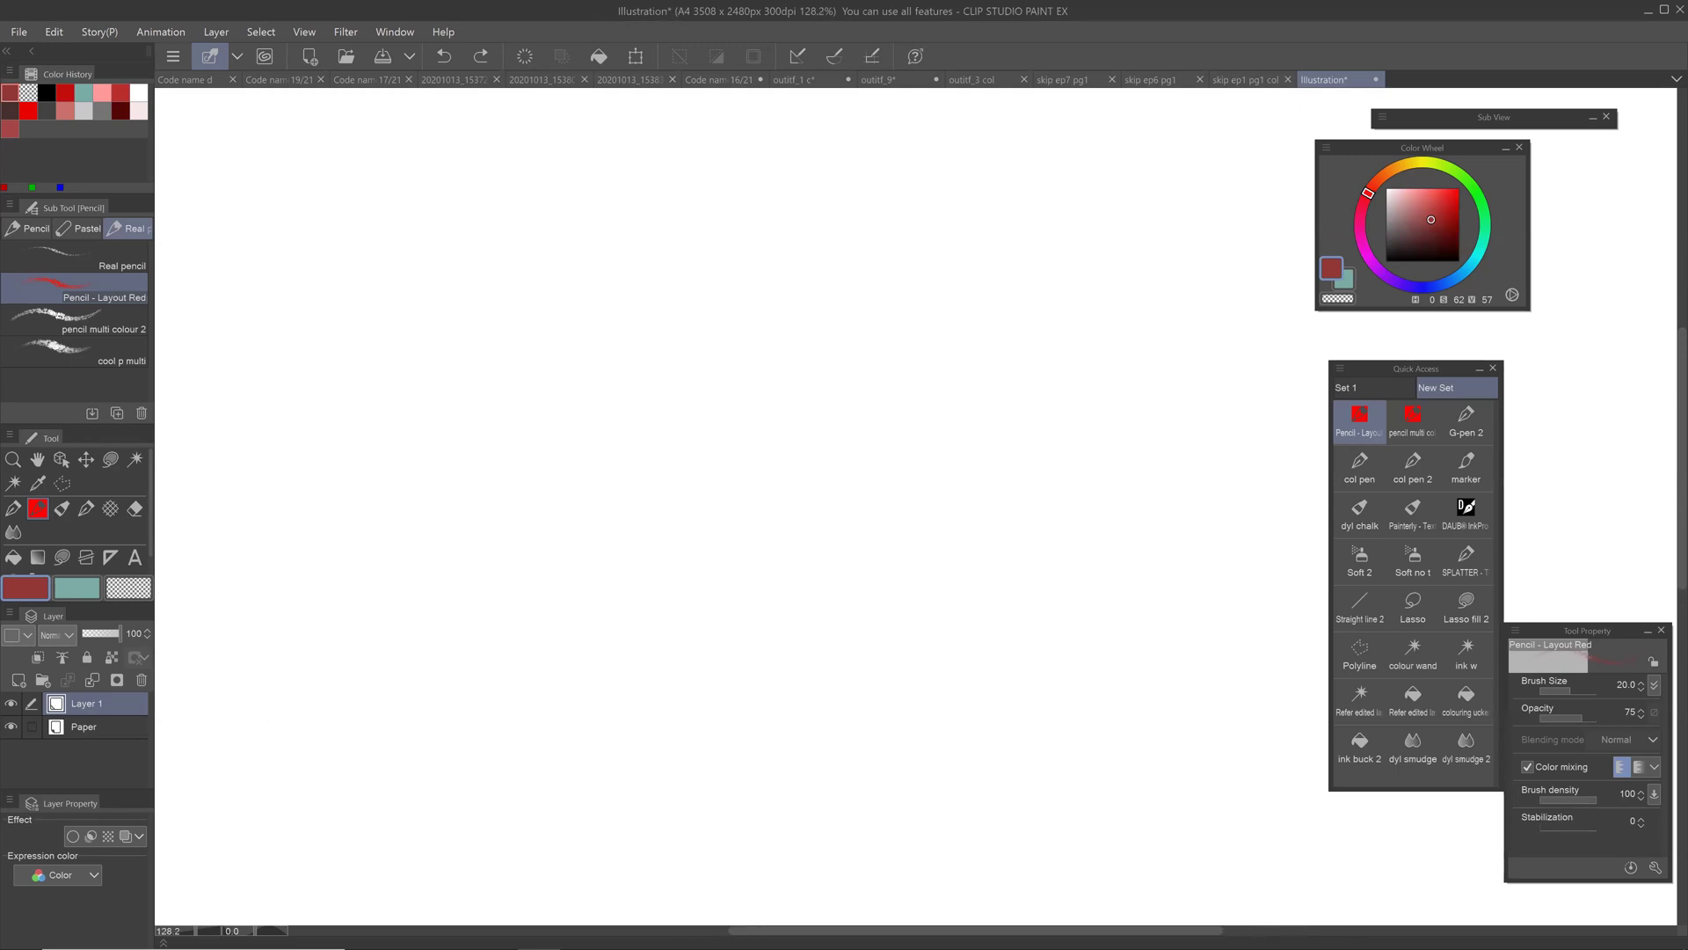
{"action": "mouse_move", "coordinate": [538, 319]}
{"action": "left_mouse_down"}
{"action": "mouse_move", "coordinate": [534, 411]}
{"action": "mouse_move", "coordinate": [678, 340]}
{"action": "mouse_move", "coordinate": [541, 428]}
{"action": "left_mouse_up"}
{"action": "left_click_drag", "start_coordinate": [630, 383], "coordinate": [543, 430]}
{"action": "mouse_move", "coordinate": [549, 294]}
{"action": "left_mouse_down"}
{"action": "mouse_move", "coordinate": [528, 347]}
{"action": "mouse_move", "coordinate": [580, 248]}
{"action": "left_mouse_up"}
{"action": "mouse_move", "coordinate": [581, 249]}
{"action": "left_mouse_down"}
{"action": "mouse_move", "coordinate": [531, 350]}
{"action": "mouse_move", "coordinate": [657, 497]}
{"action": "left_mouse_up"}
{"action": "mouse_move", "coordinate": [521, 350]}
{"action": "left_mouse_down"}
{"action": "mouse_move", "coordinate": [538, 422]}
{"action": "mouse_move", "coordinate": [666, 579]}
{"action": "left_mouse_up"}
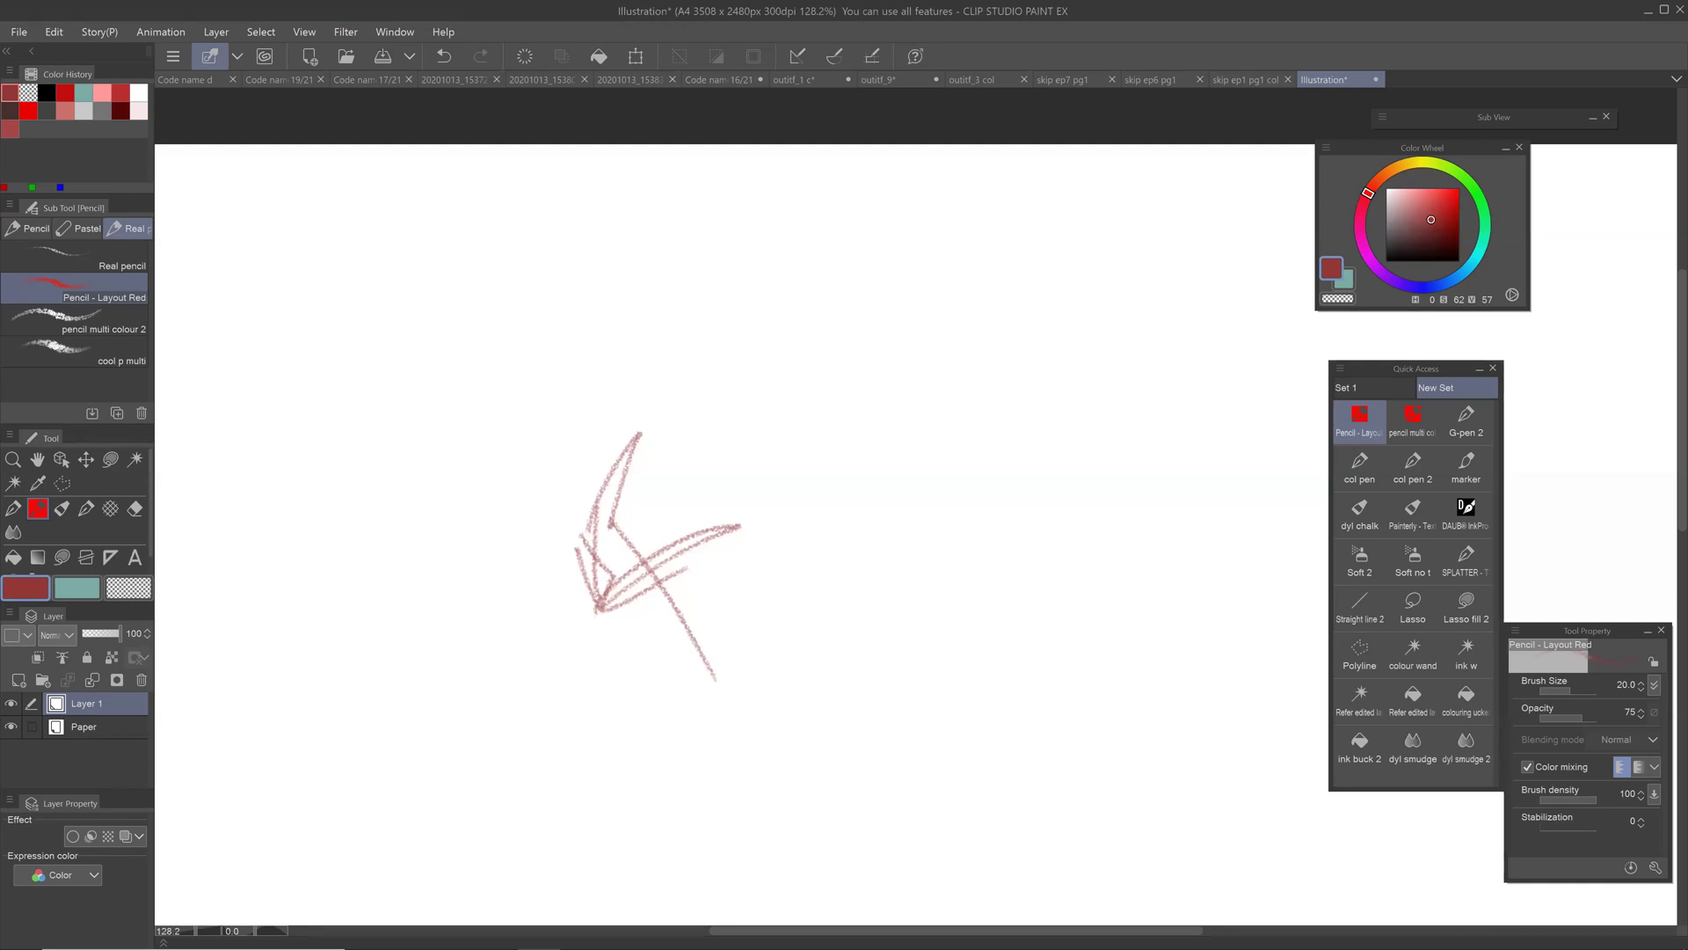
Step: Sketch the forehead and the large rounded cranium outline around the facial strokes, curving down the back of the head
{"action": "left_click_drag", "start_coordinate": [685, 607], "coordinate": [700, 508]}
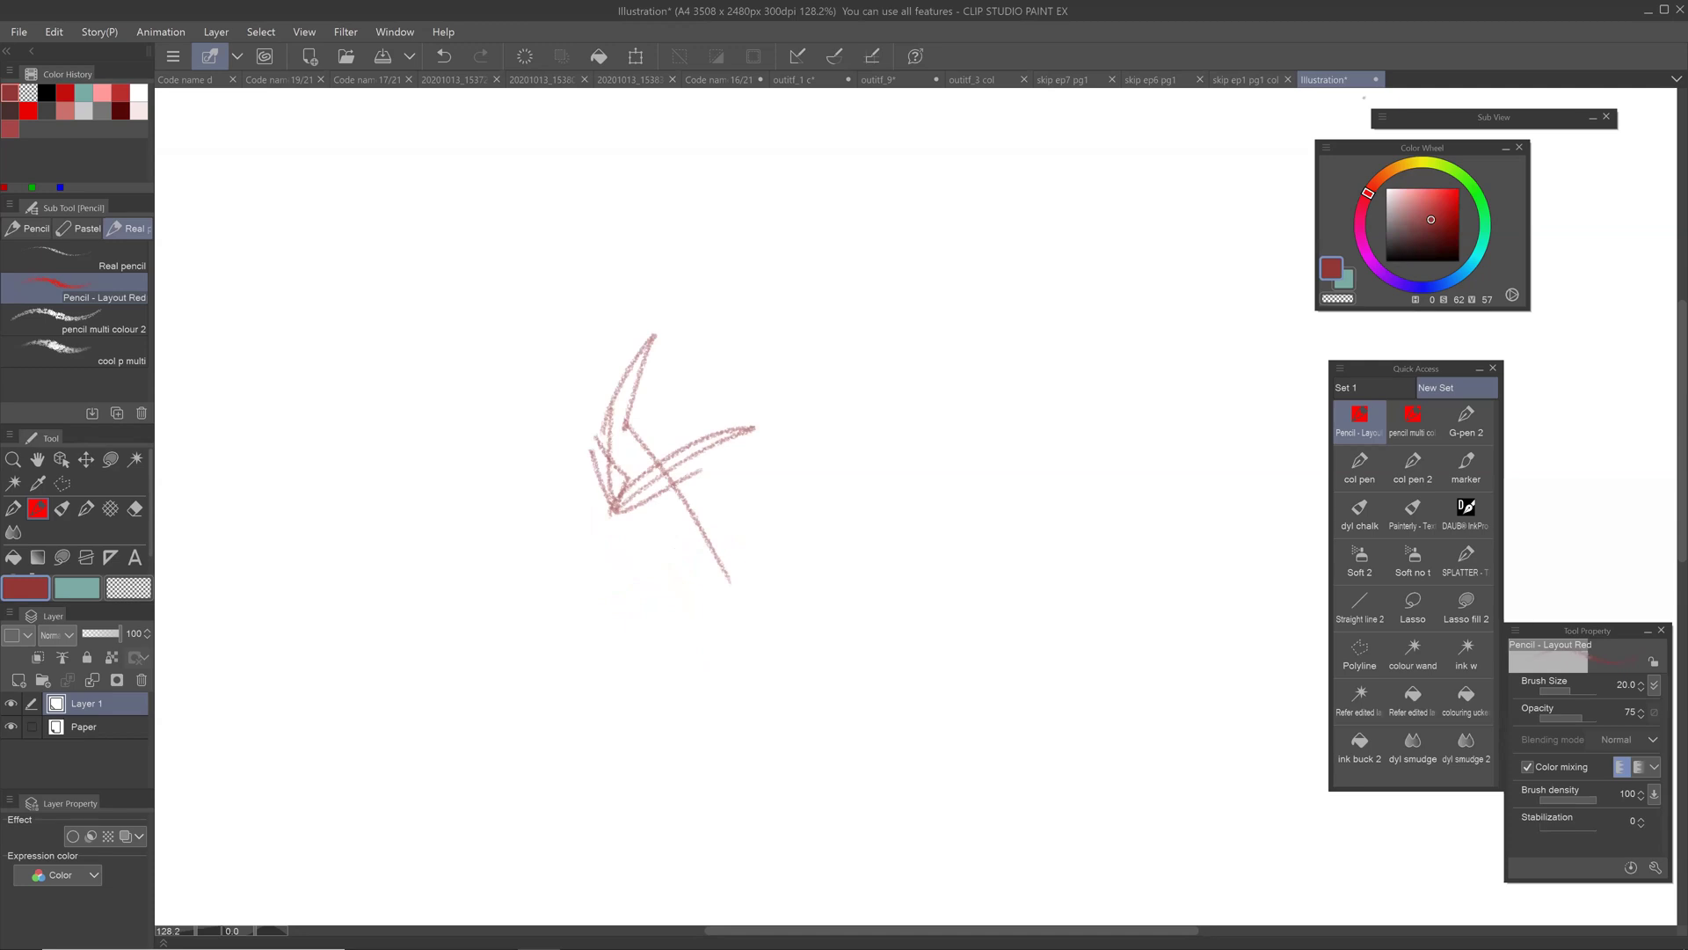
{"action": "mouse_move", "coordinate": [546, 297]}
{"action": "left_mouse_down"}
{"action": "mouse_move", "coordinate": [547, 323]}
{"action": "mouse_move", "coordinate": [558, 275]}
{"action": "left_mouse_up"}
{"action": "left_click_drag", "start_coordinate": [693, 182], "coordinate": [589, 453]}
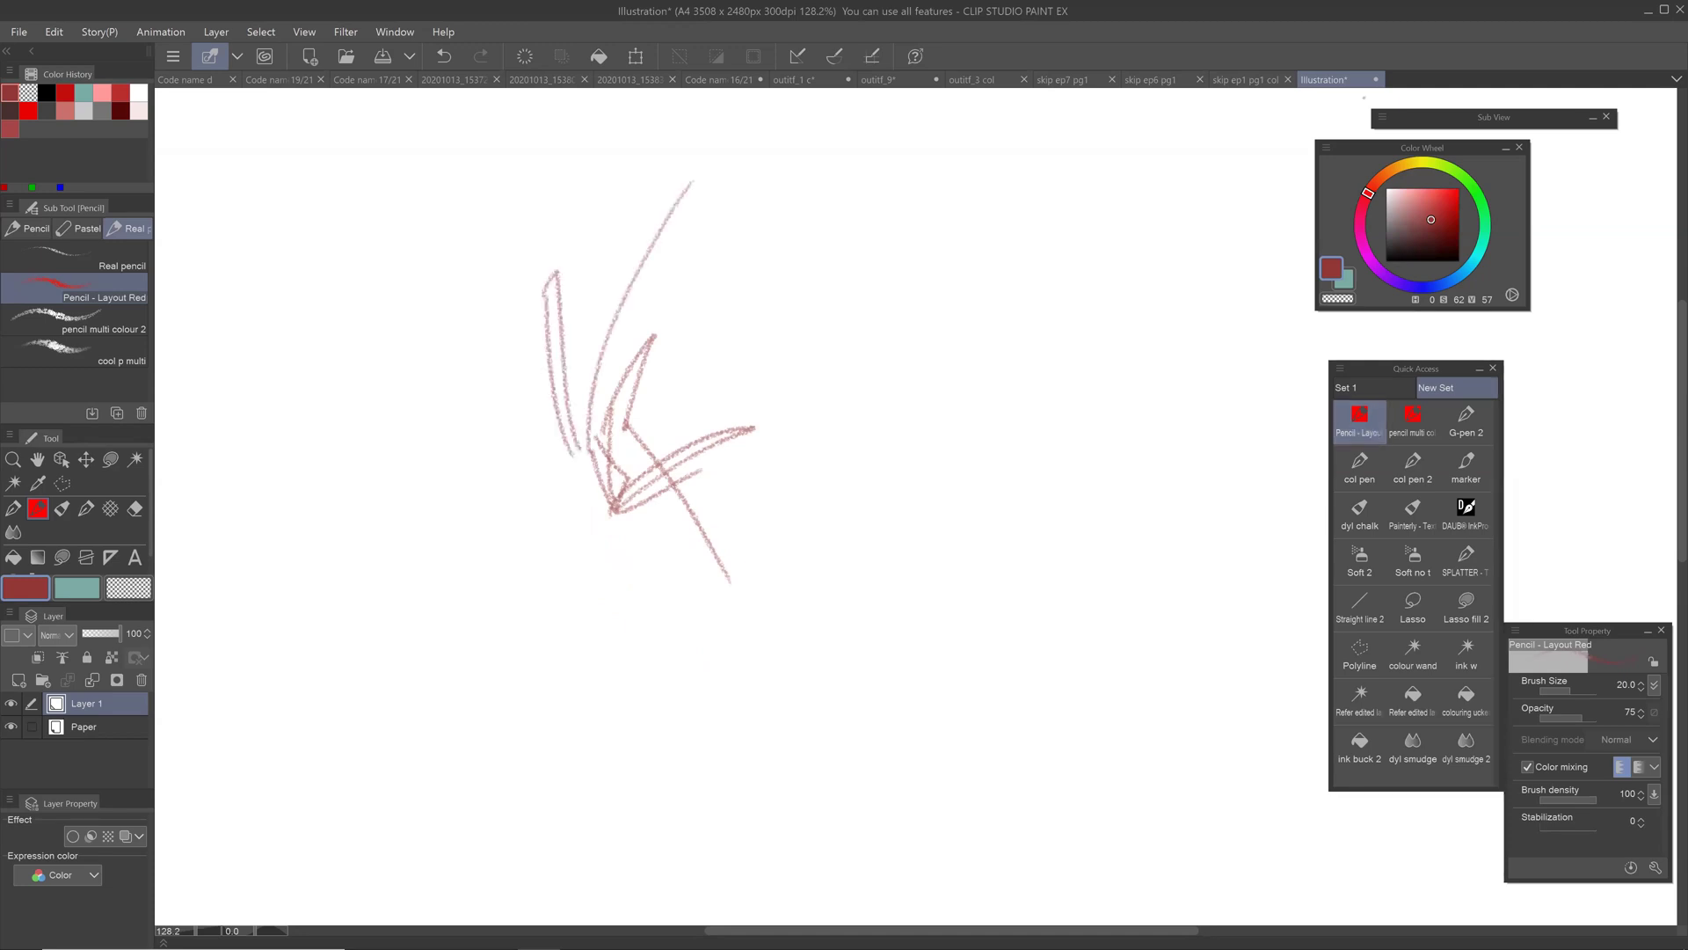
{"action": "mouse_move", "coordinate": [546, 295]}
{"action": "left_mouse_down"}
{"action": "mouse_move", "coordinate": [804, 116]}
{"action": "mouse_move", "coordinate": [871, 119]}
{"action": "left_mouse_up"}
{"action": "left_click_drag", "start_coordinate": [683, 166], "coordinate": [976, 145]}
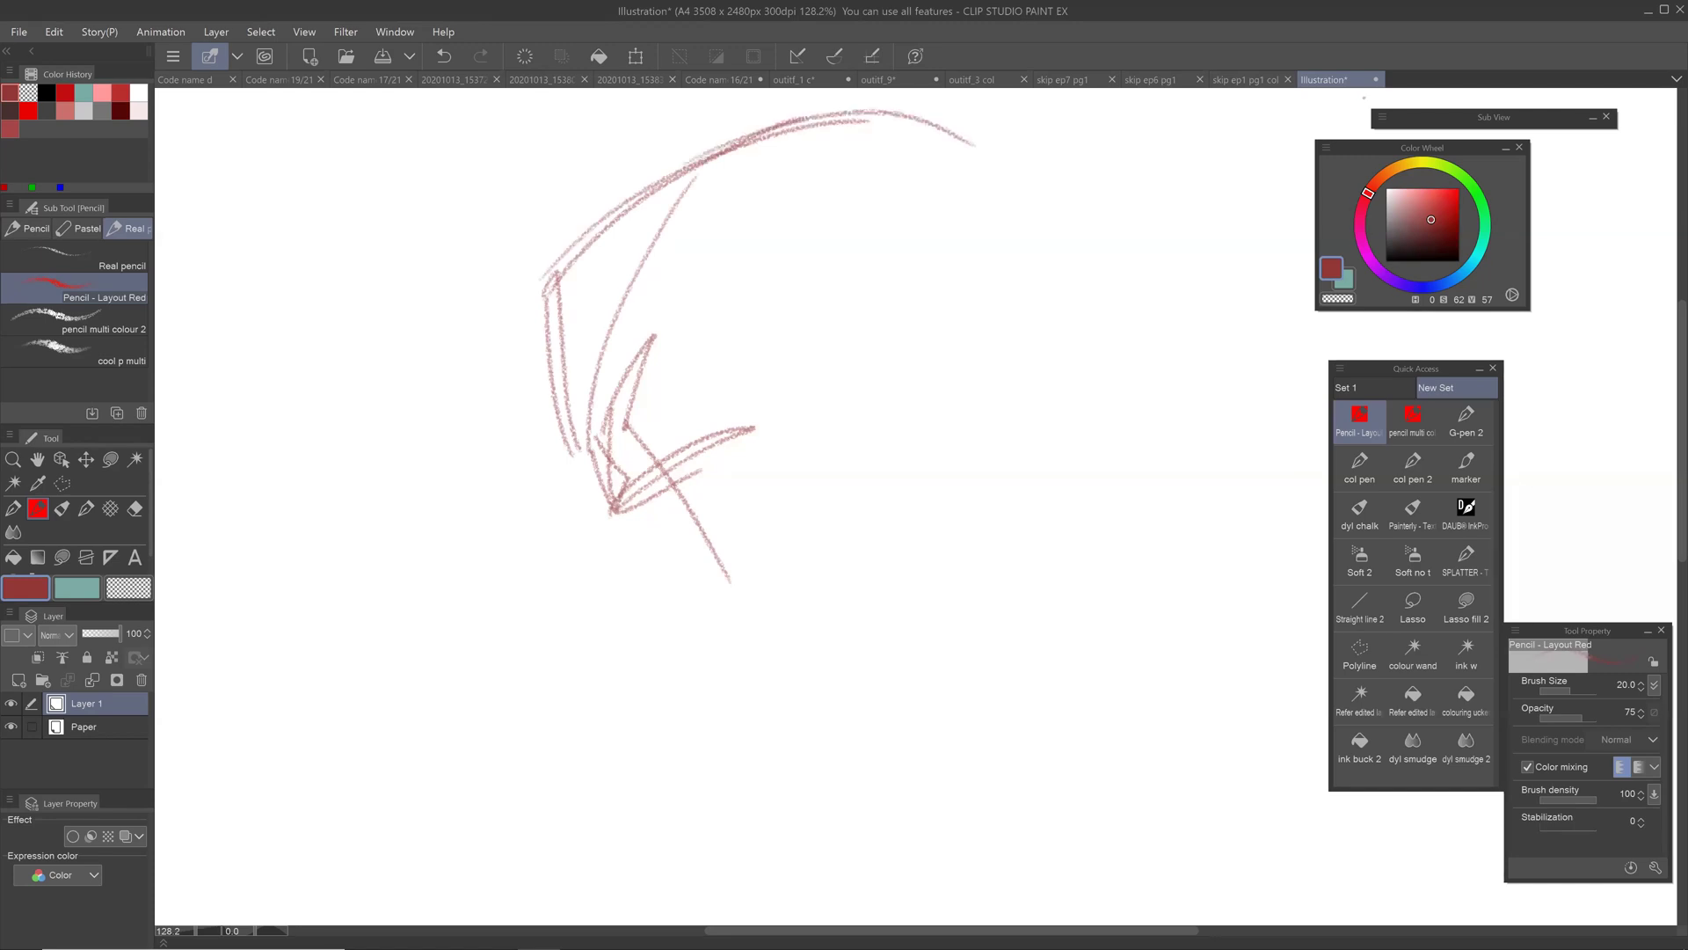
{"action": "left_click_drag", "start_coordinate": [849, 110], "coordinate": [1060, 314]}
{"action": "mouse_move", "coordinate": [1013, 167]}
{"action": "left_mouse_down"}
{"action": "mouse_move", "coordinate": [1043, 215]}
{"action": "mouse_move", "coordinate": [1099, 494]}
{"action": "left_mouse_up"}
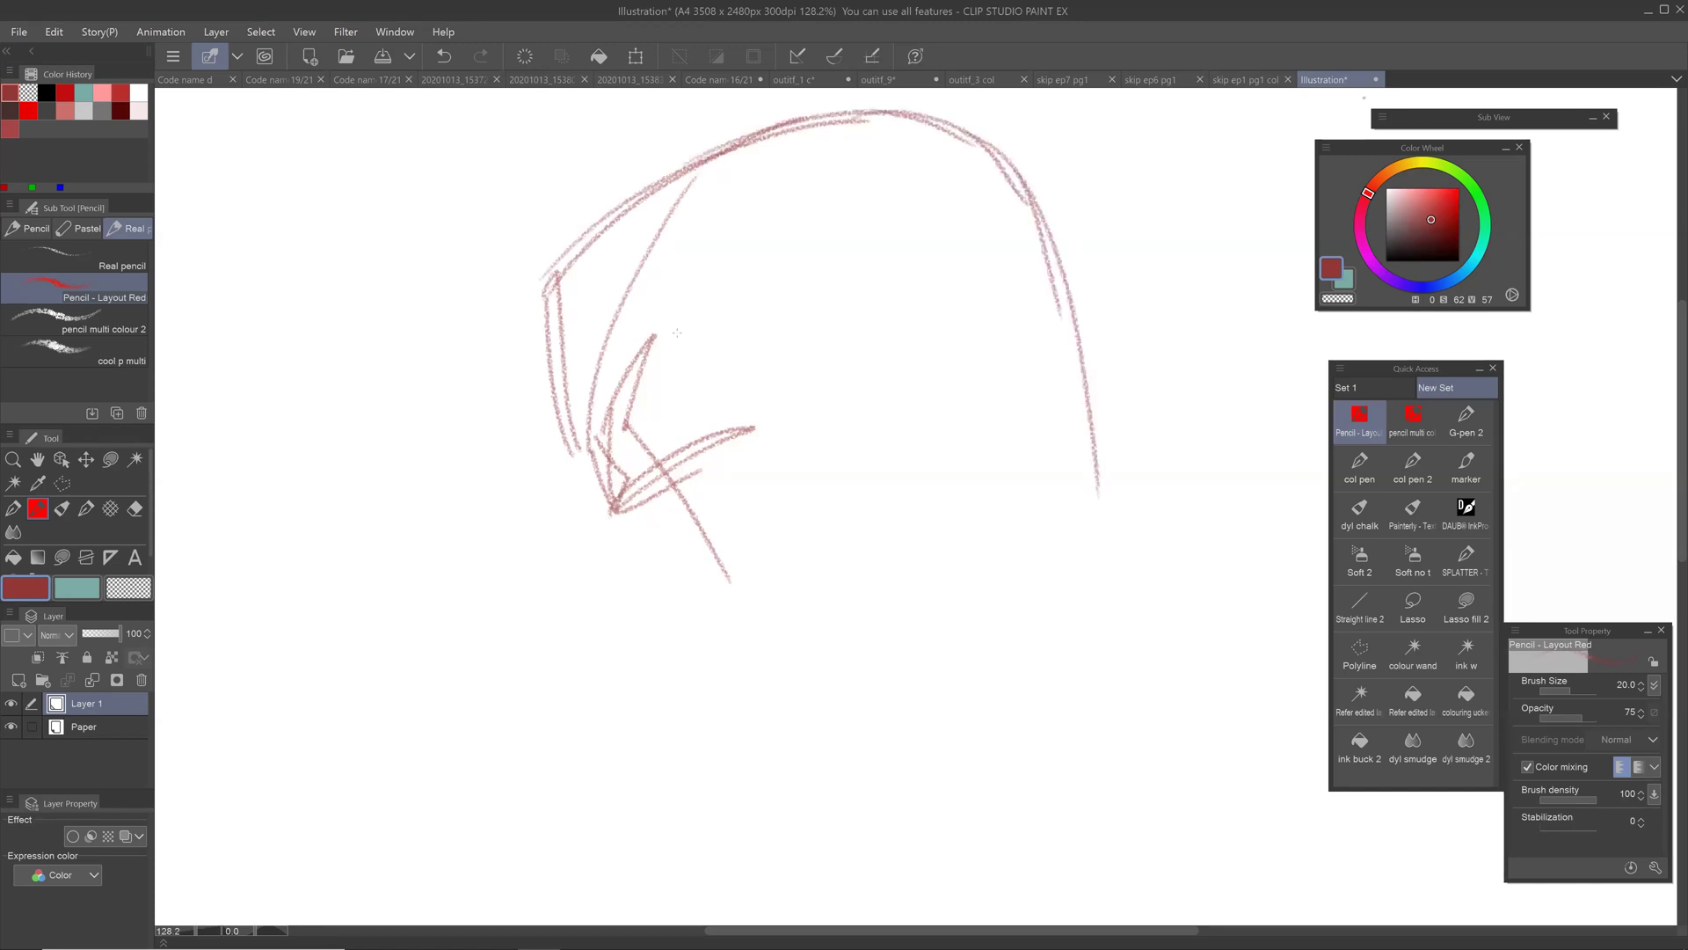
Step: Sketch the nose, lips and chin of the profile and the jawline up to the back of the skull, and reposition the Quick Access palette
{"action": "mouse_move", "coordinate": [656, 336]}
{"action": "left_mouse_down"}
{"action": "mouse_move", "coordinate": [634, 519]}
{"action": "mouse_move", "coordinate": [670, 522]}
{"action": "mouse_move", "coordinate": [671, 503]}
{"action": "mouse_move", "coordinate": [691, 578]}
{"action": "mouse_move", "coordinate": [663, 617]}
{"action": "mouse_move", "coordinate": [695, 717]}
{"action": "left_mouse_up"}
{"action": "mouse_move", "coordinate": [667, 633]}
{"action": "left_mouse_down"}
{"action": "mouse_move", "coordinate": [671, 754]}
{"action": "mouse_move", "coordinate": [779, 743]}
{"action": "left_mouse_up"}
{"action": "mouse_move", "coordinate": [687, 508]}
{"action": "left_mouse_down"}
{"action": "mouse_move", "coordinate": [797, 630]}
{"action": "mouse_move", "coordinate": [1114, 496]}
{"action": "left_mouse_up"}
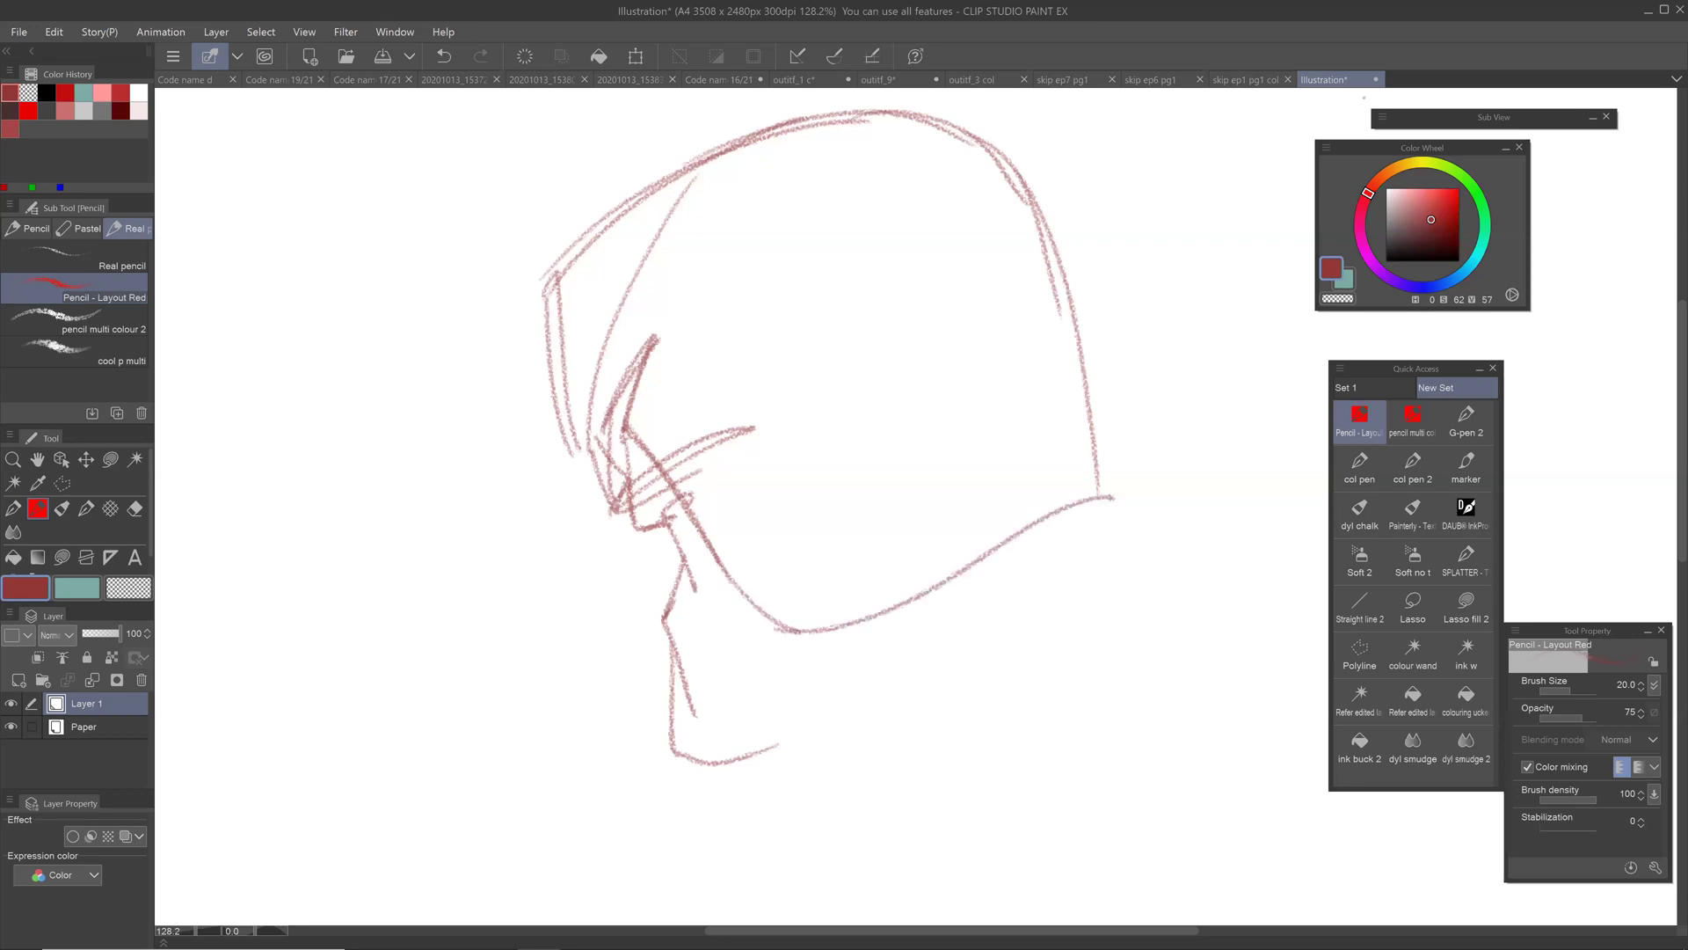
{"action": "left_click_drag", "start_coordinate": [1355, 367], "coordinate": [1257, 358]}
{"action": "left_click_drag", "start_coordinate": [879, 439], "coordinate": [734, 426]}
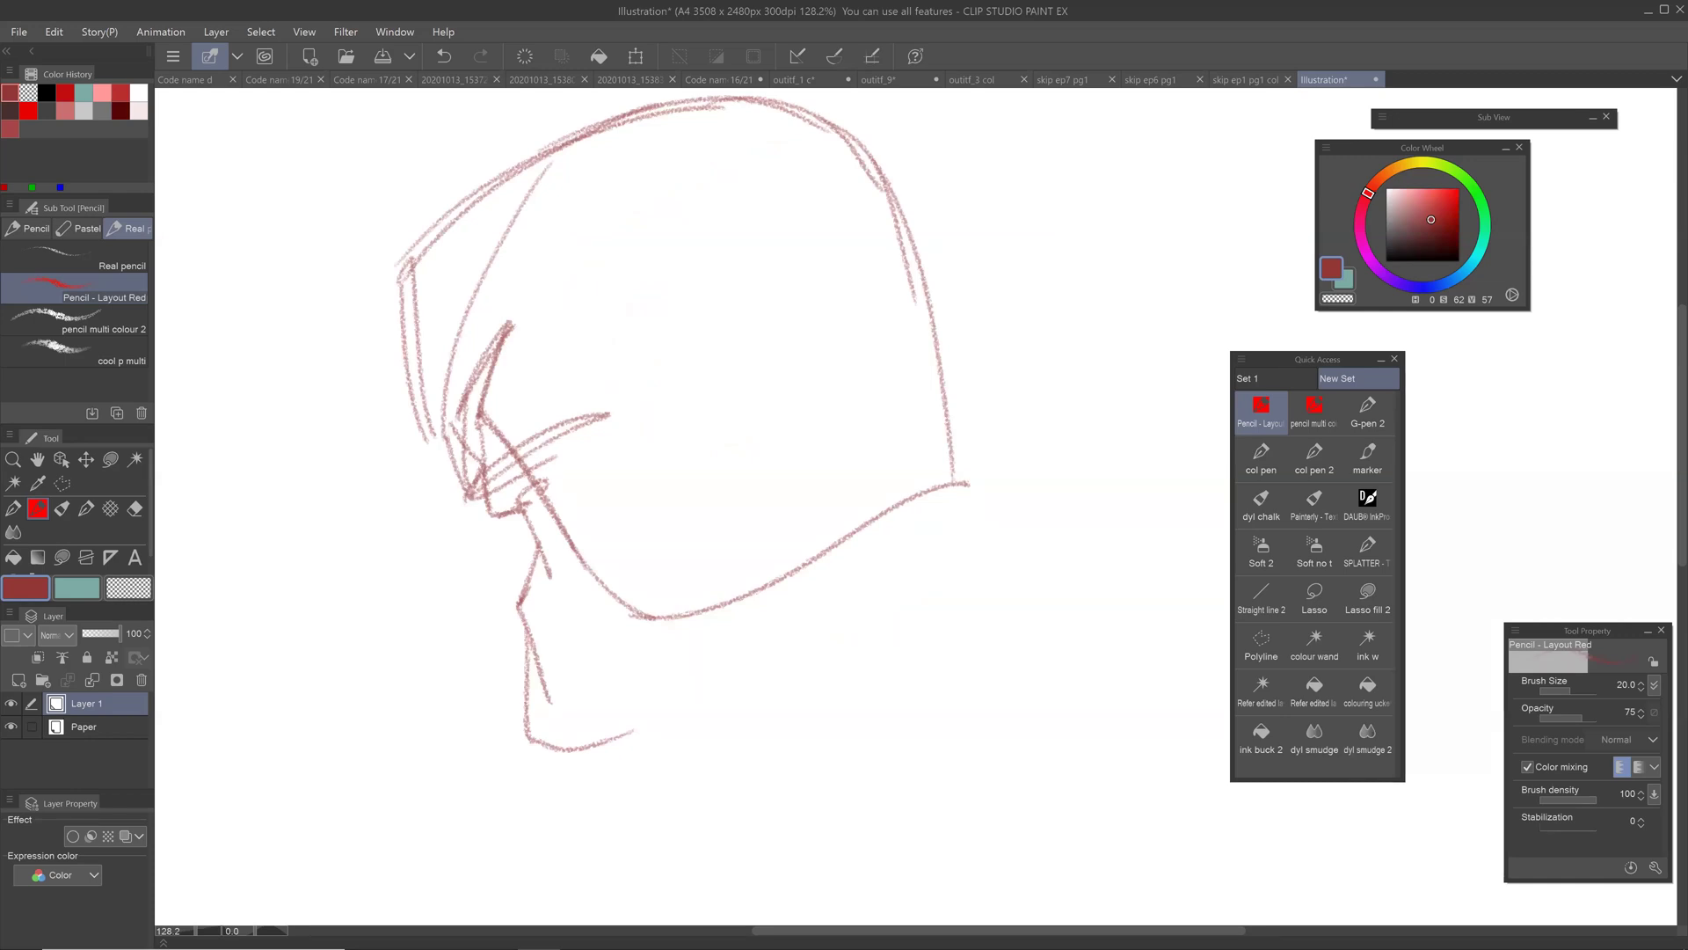
Step: Apply a blue layer colour to Layer 1, add a new raster layer above it, and set the new layer's expression colour to Gray
{"action": "left_click", "coordinate": [126, 835]}
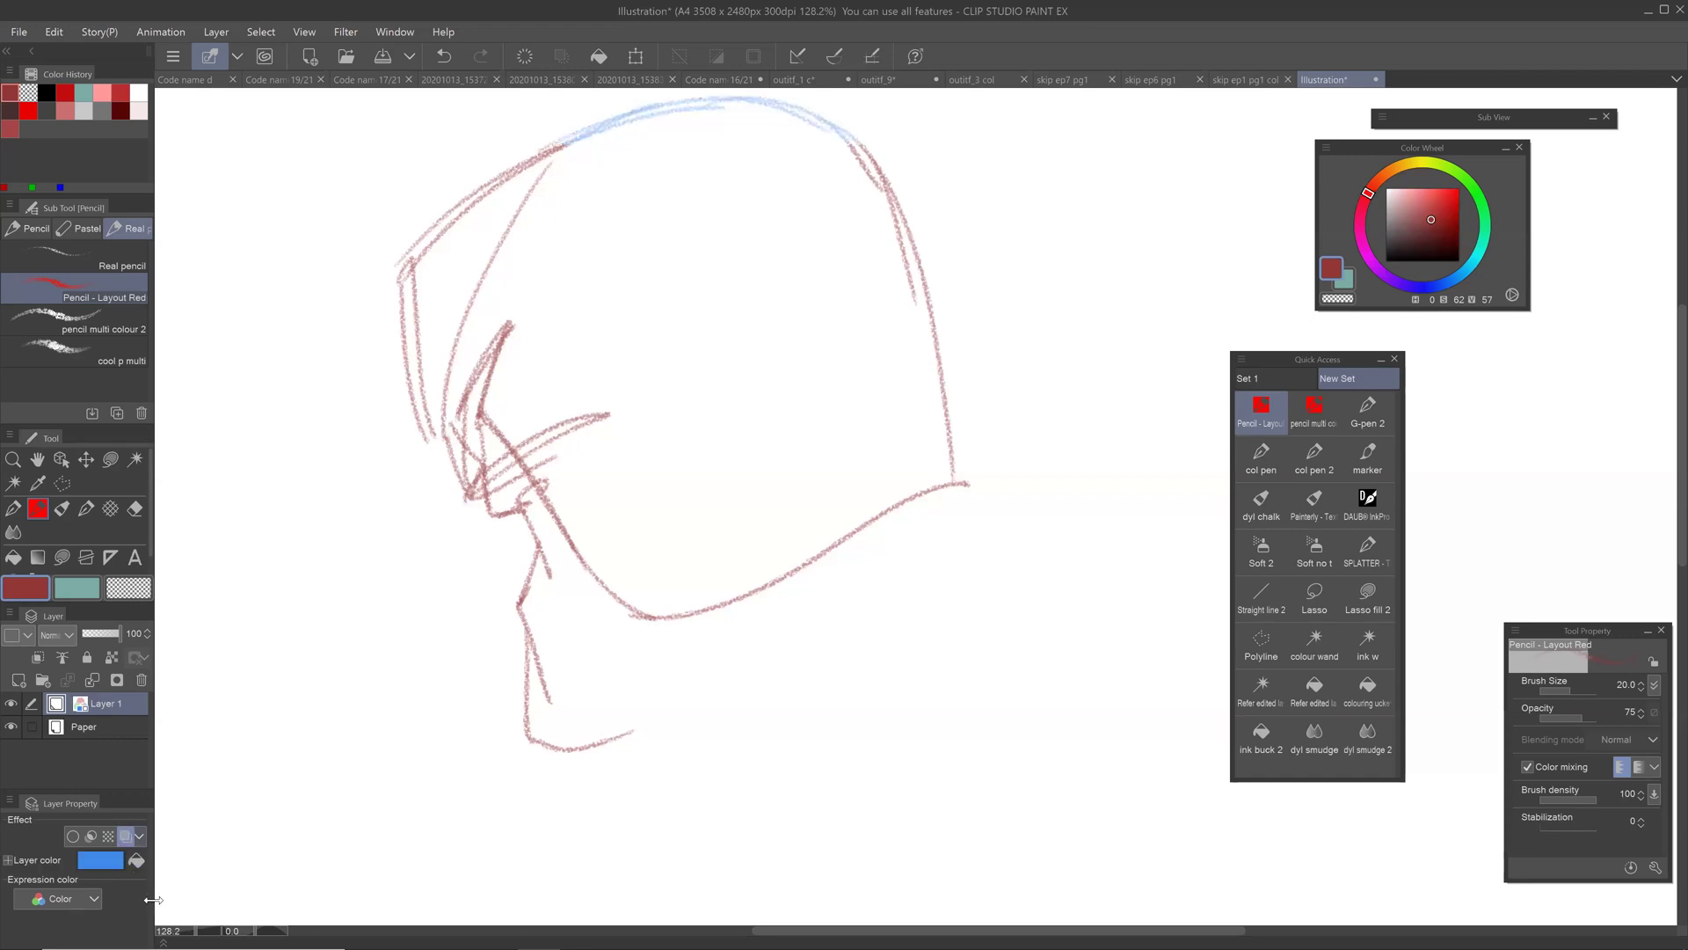
{"action": "left_click", "coordinate": [12, 635]}
{"action": "left_click", "coordinate": [18, 658]}
{"action": "left_click", "coordinate": [19, 680]}
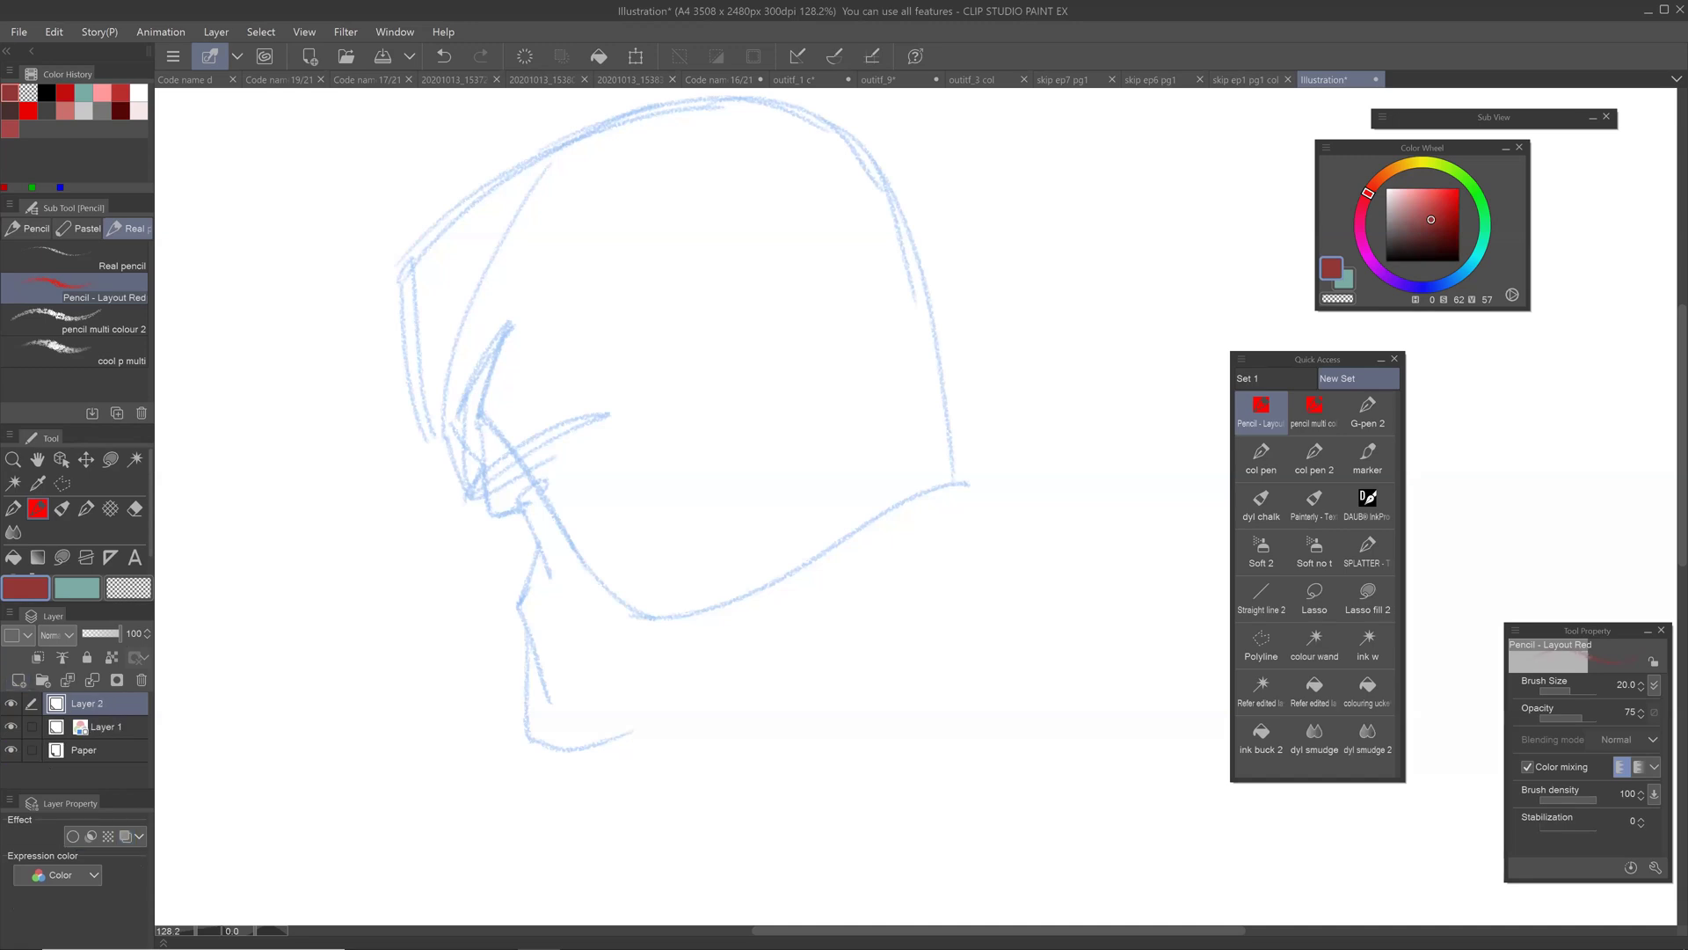
{"action": "left_click", "coordinate": [92, 872]}
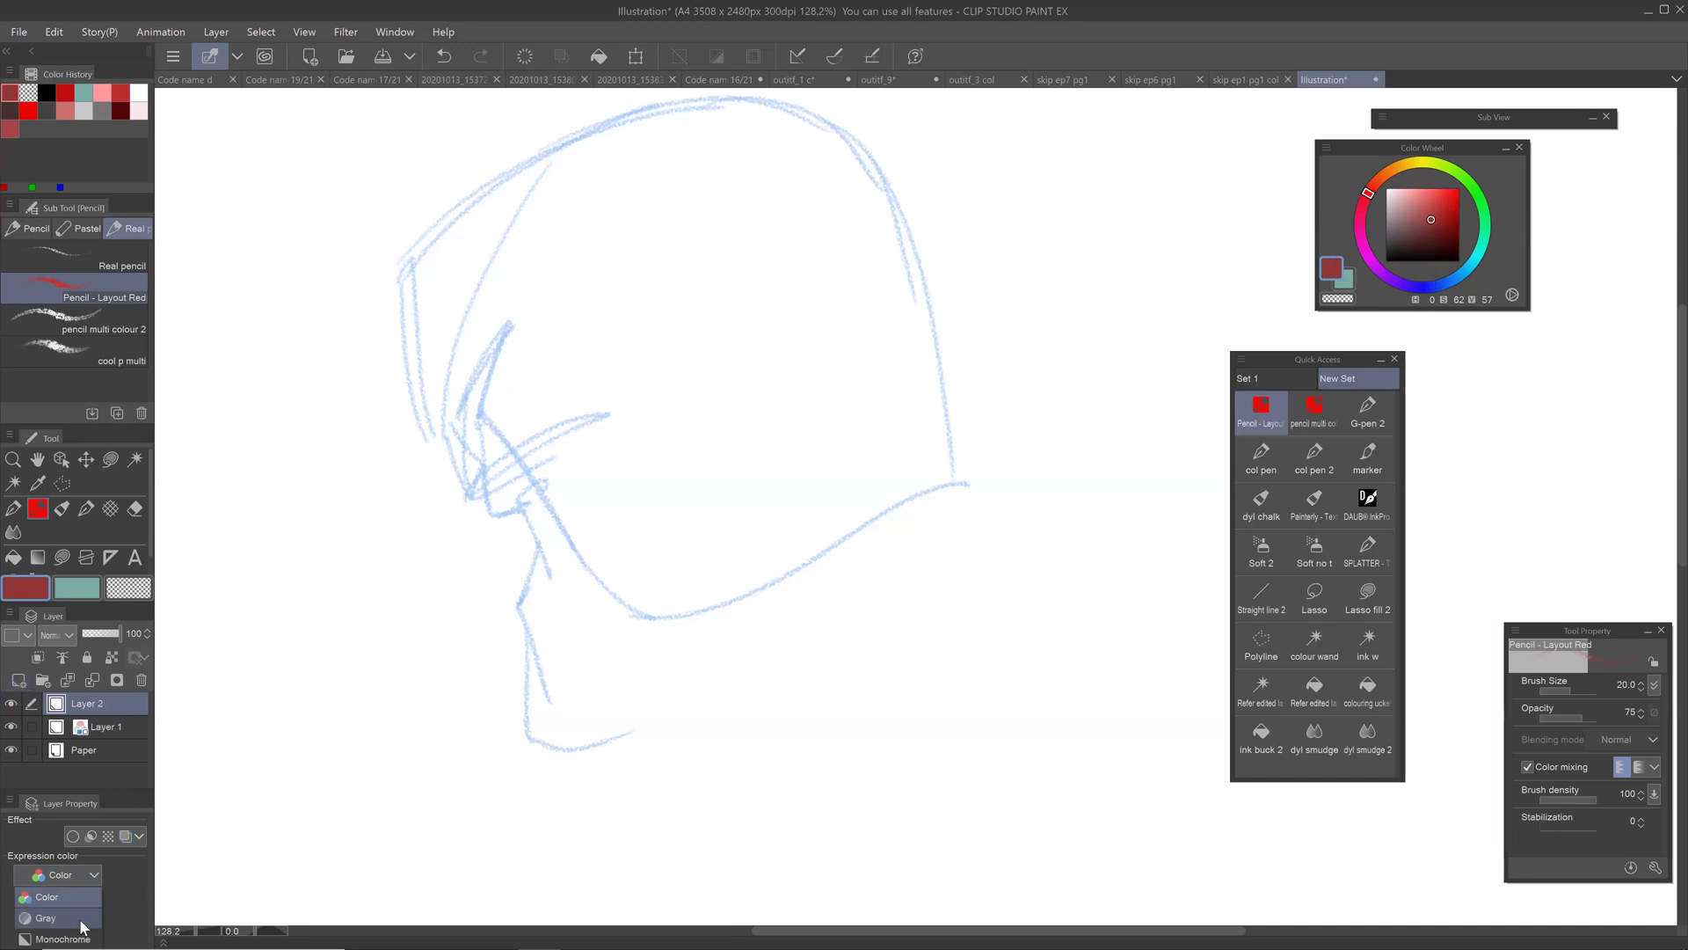
{"action": "left_click", "coordinate": [79, 918]}
Step: Trace pencil strokes over the blue sketch along the forehead, brow edge and front hairline on the new layer
{"action": "left_click_drag", "start_coordinate": [400, 264], "coordinate": [422, 431]}
{"action": "left_click_drag", "start_coordinate": [400, 264], "coordinate": [651, 103]}
{"action": "left_click_drag", "start_coordinate": [517, 209], "coordinate": [412, 413]}
Step: Test the G-pen 2 inside the head, undoing the thick strokes and scribbling a black zigzag at brush size 175
{"action": "left_click", "coordinate": [1368, 412]}
{"action": "left_click_drag", "start_coordinate": [610, 413], "coordinate": [714, 327]}
{"action": "left_click_drag", "start_coordinate": [665, 395], "coordinate": [700, 375]}
{"action": "key", "text": "ctrl+z"}
{"action": "key", "text": "bracketleft"}
{"action": "mouse_move", "coordinate": [609, 483]}
{"action": "left_mouse_down"}
{"action": "mouse_move", "coordinate": [802, 356]}
{"action": "mouse_move", "coordinate": [781, 390]}
{"action": "left_mouse_up"}
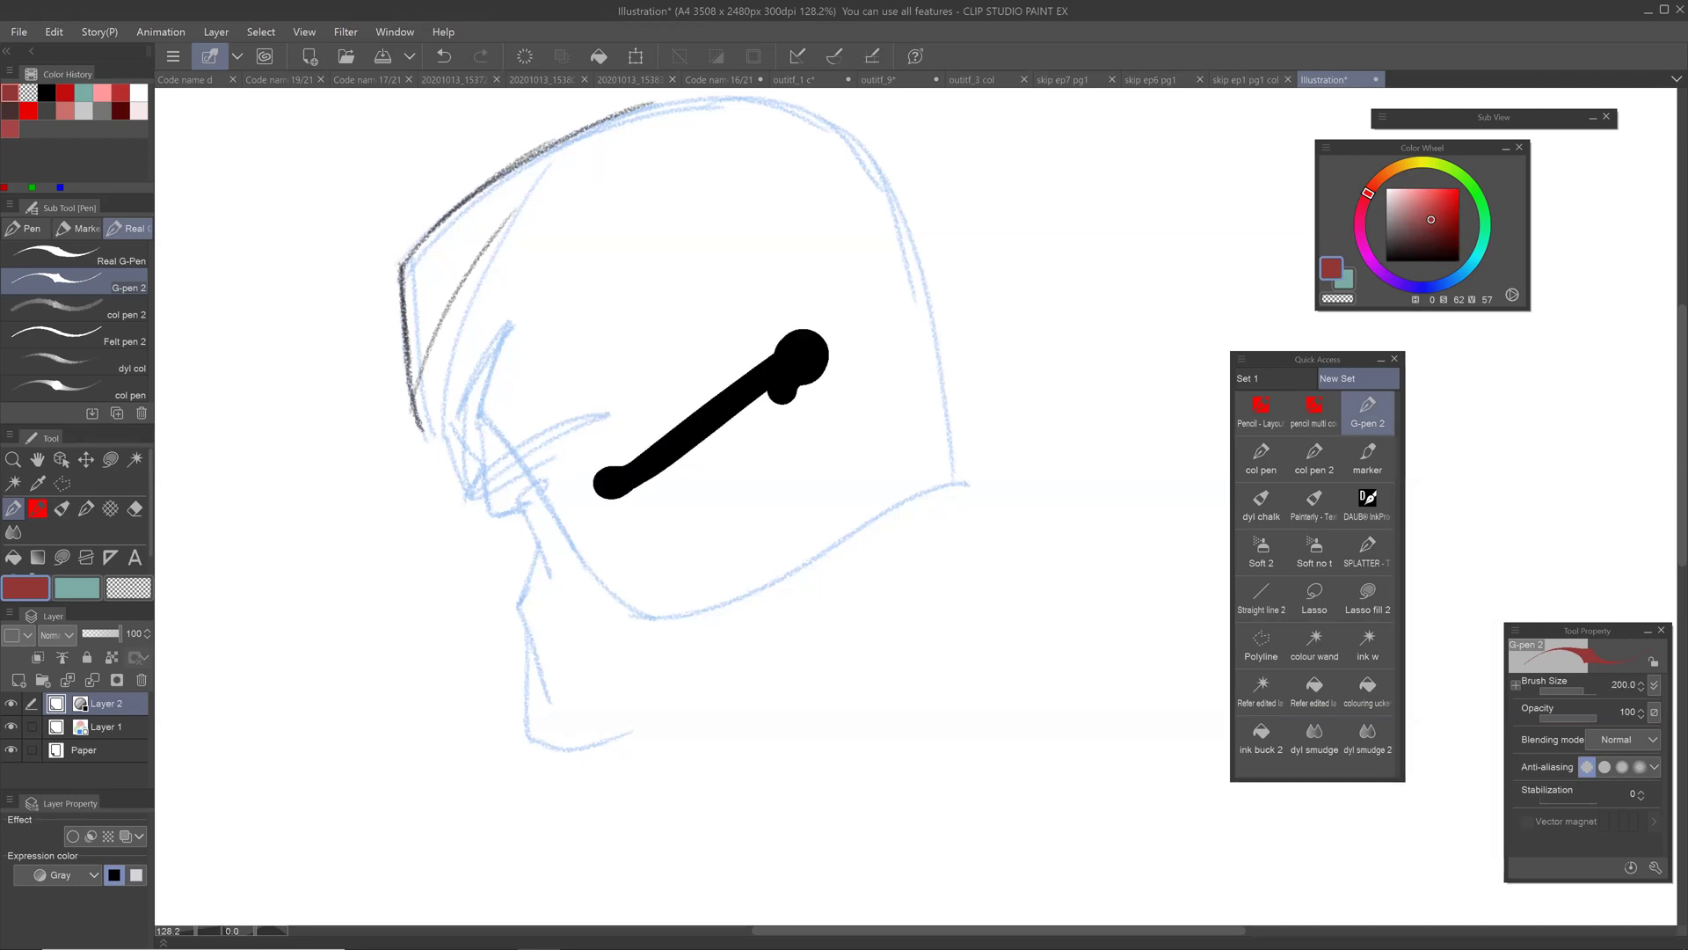
{"action": "key", "text": "ctrl+z"}
{"action": "key", "text": "bracketleft"}
{"action": "mouse_move", "coordinate": [619, 527]}
{"action": "left_mouse_down"}
{"action": "mouse_move", "coordinate": [714, 528]}
{"action": "mouse_move", "coordinate": [749, 567]}
{"action": "mouse_move", "coordinate": [882, 433]}
{"action": "left_mouse_up"}
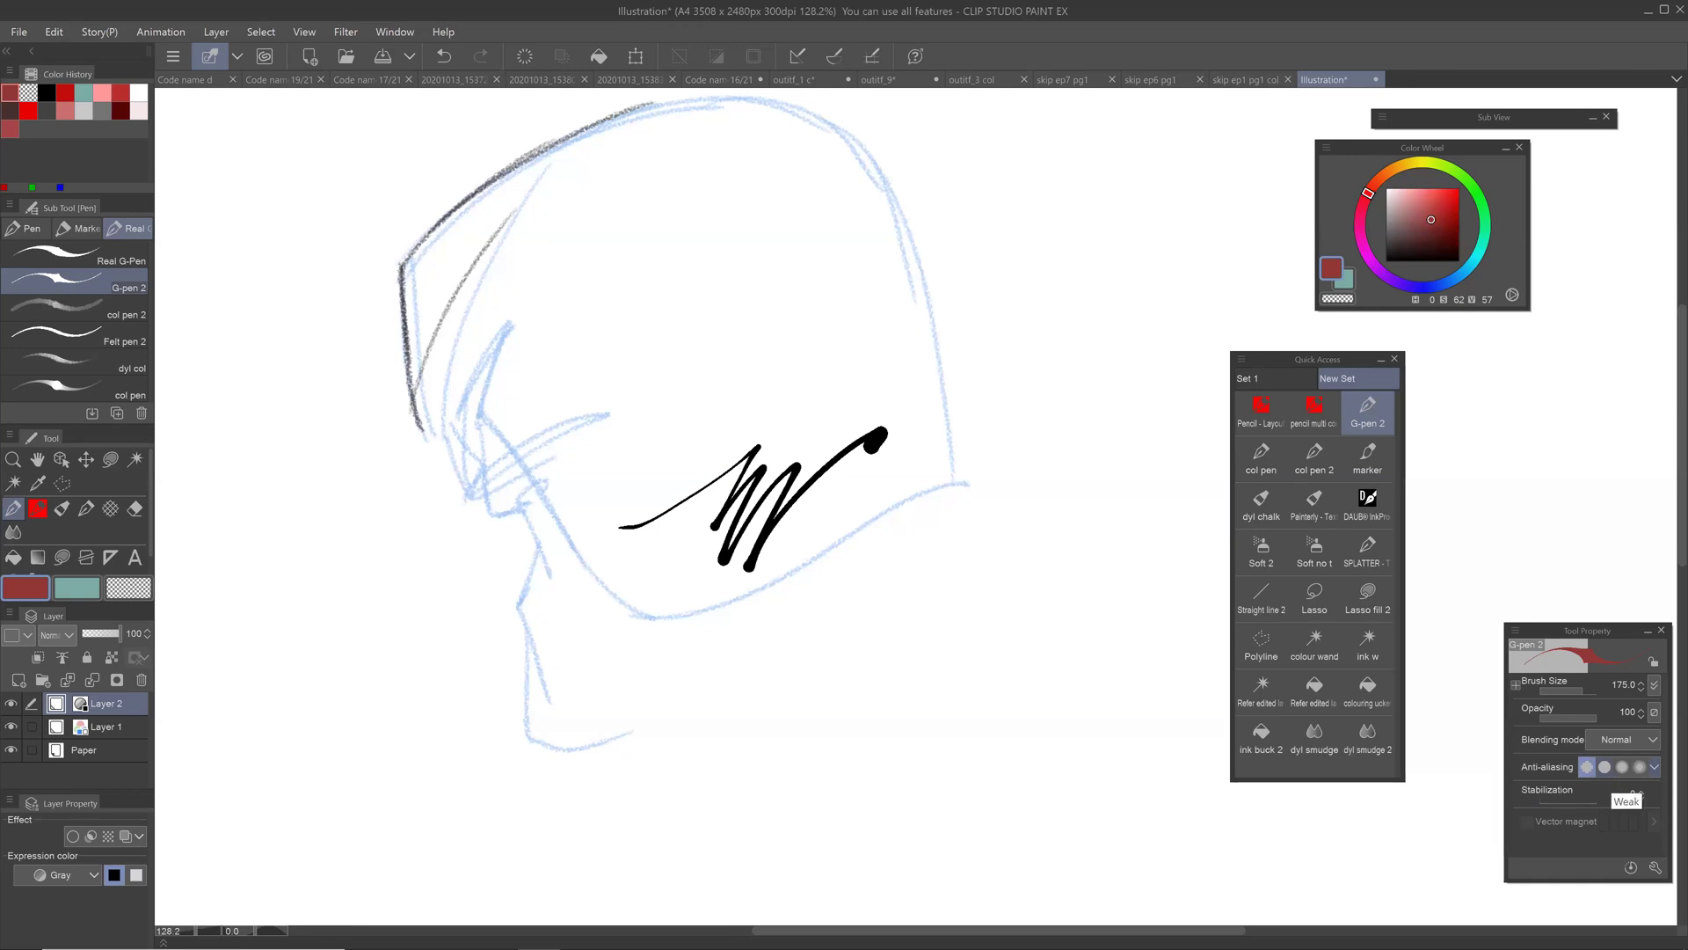
Step: Scribble overlapping translucent test strokes with the col pen at size 70 above and beside the black zigzag
{"action": "left_click", "coordinate": [1260, 466]}
{"action": "mouse_move", "coordinate": [639, 390]}
{"action": "left_mouse_down"}
{"action": "mouse_move", "coordinate": [655, 398]}
{"action": "mouse_move", "coordinate": [729, 334]}
{"action": "mouse_move", "coordinate": [763, 335]}
{"action": "mouse_move", "coordinate": [721, 411]}
{"action": "mouse_move", "coordinate": [818, 339]}
{"action": "mouse_move", "coordinate": [785, 400]}
{"action": "left_mouse_up"}
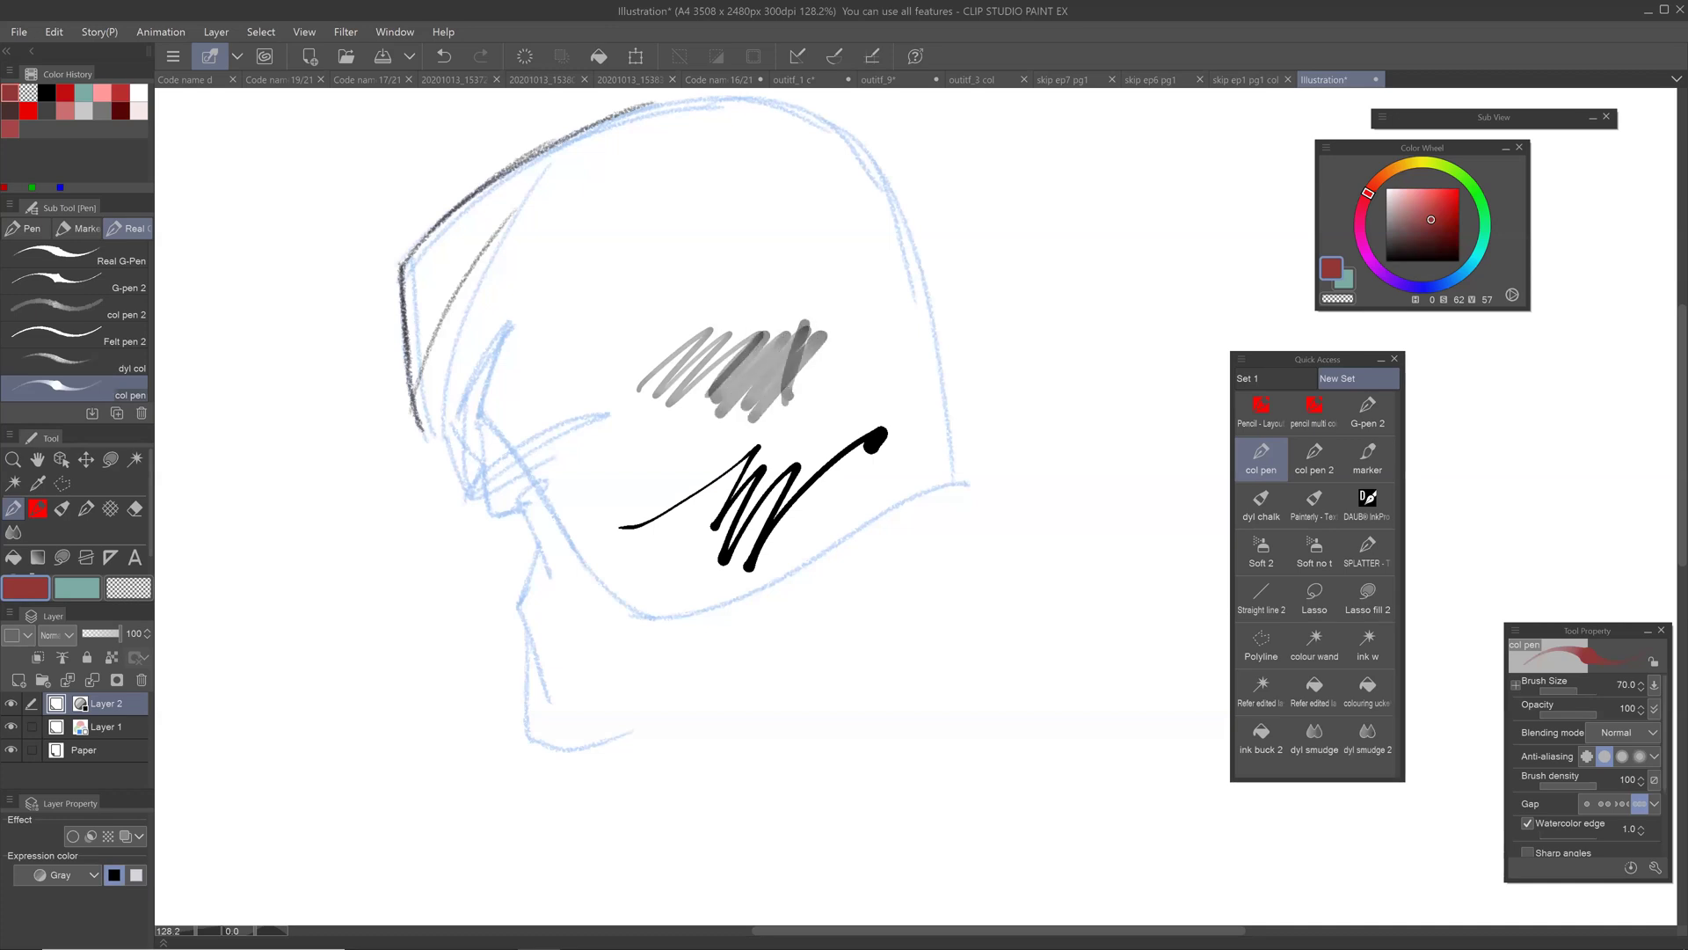
{"action": "scroll", "coordinate": [848, 400], "scroll_direction": "up", "scroll_amount": 5}
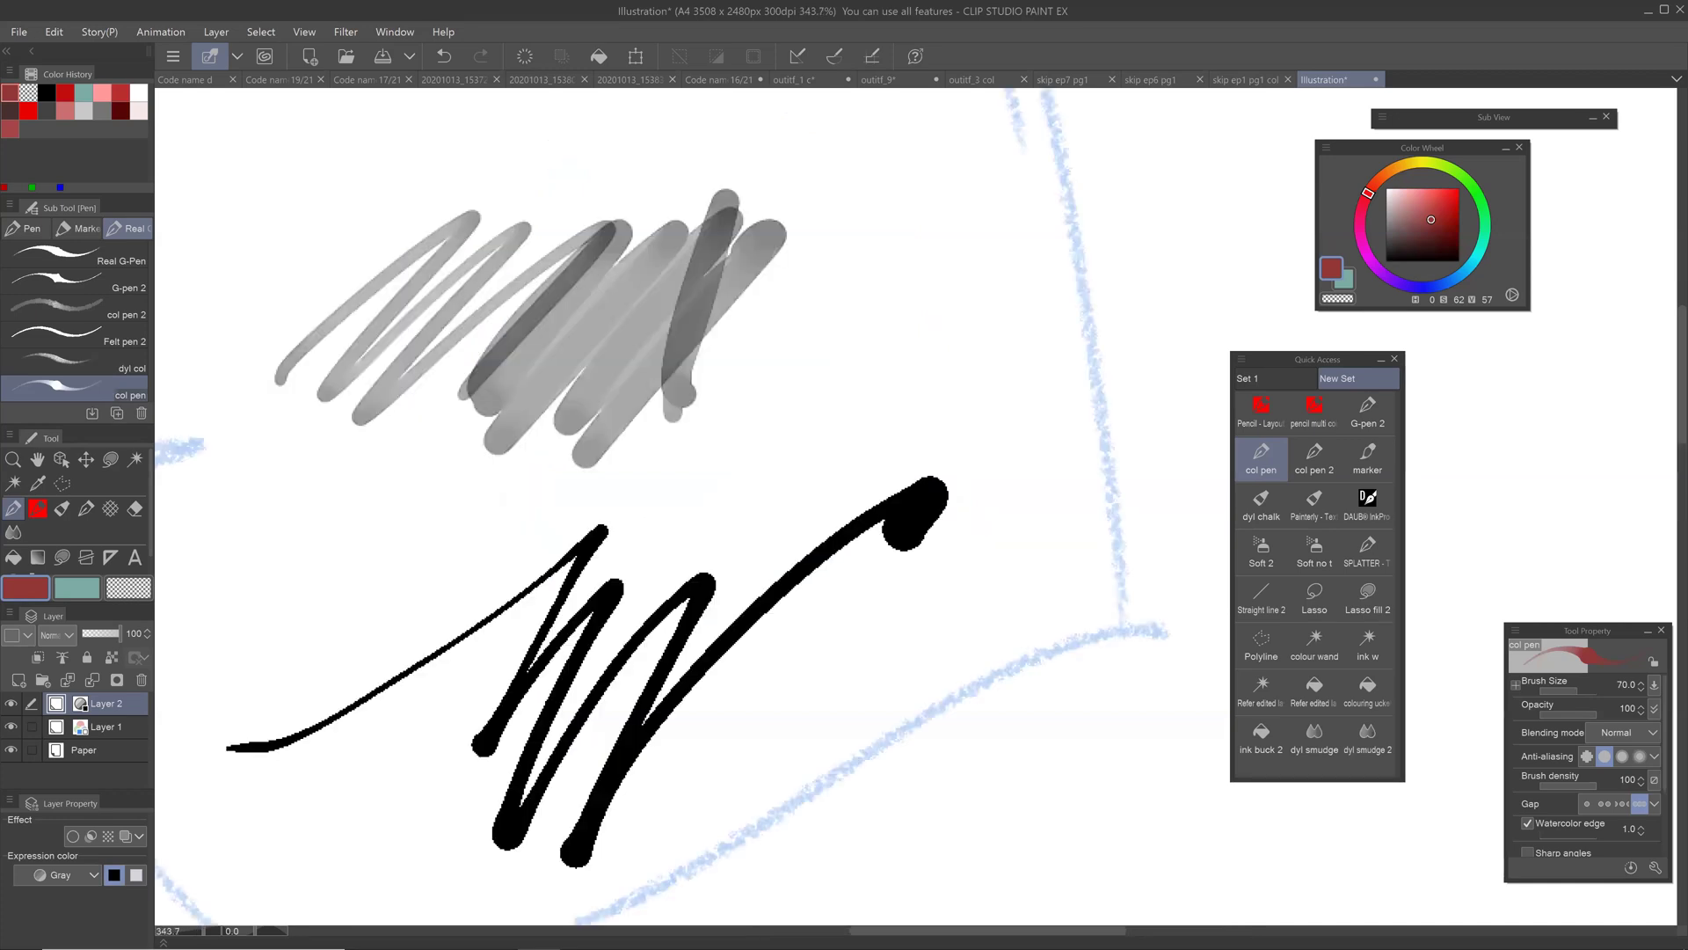
{"action": "left_click_drag", "start_coordinate": [673, 387], "coordinate": [704, 396]}
{"action": "mouse_move", "coordinate": [656, 461]}
{"action": "left_mouse_down"}
{"action": "mouse_move", "coordinate": [1020, 384]}
{"action": "mouse_move", "coordinate": [854, 457]}
{"action": "mouse_move", "coordinate": [1050, 457]}
{"action": "left_mouse_up"}
{"action": "scroll", "coordinate": [851, 394], "scroll_direction": "down", "scroll_amount": 3}
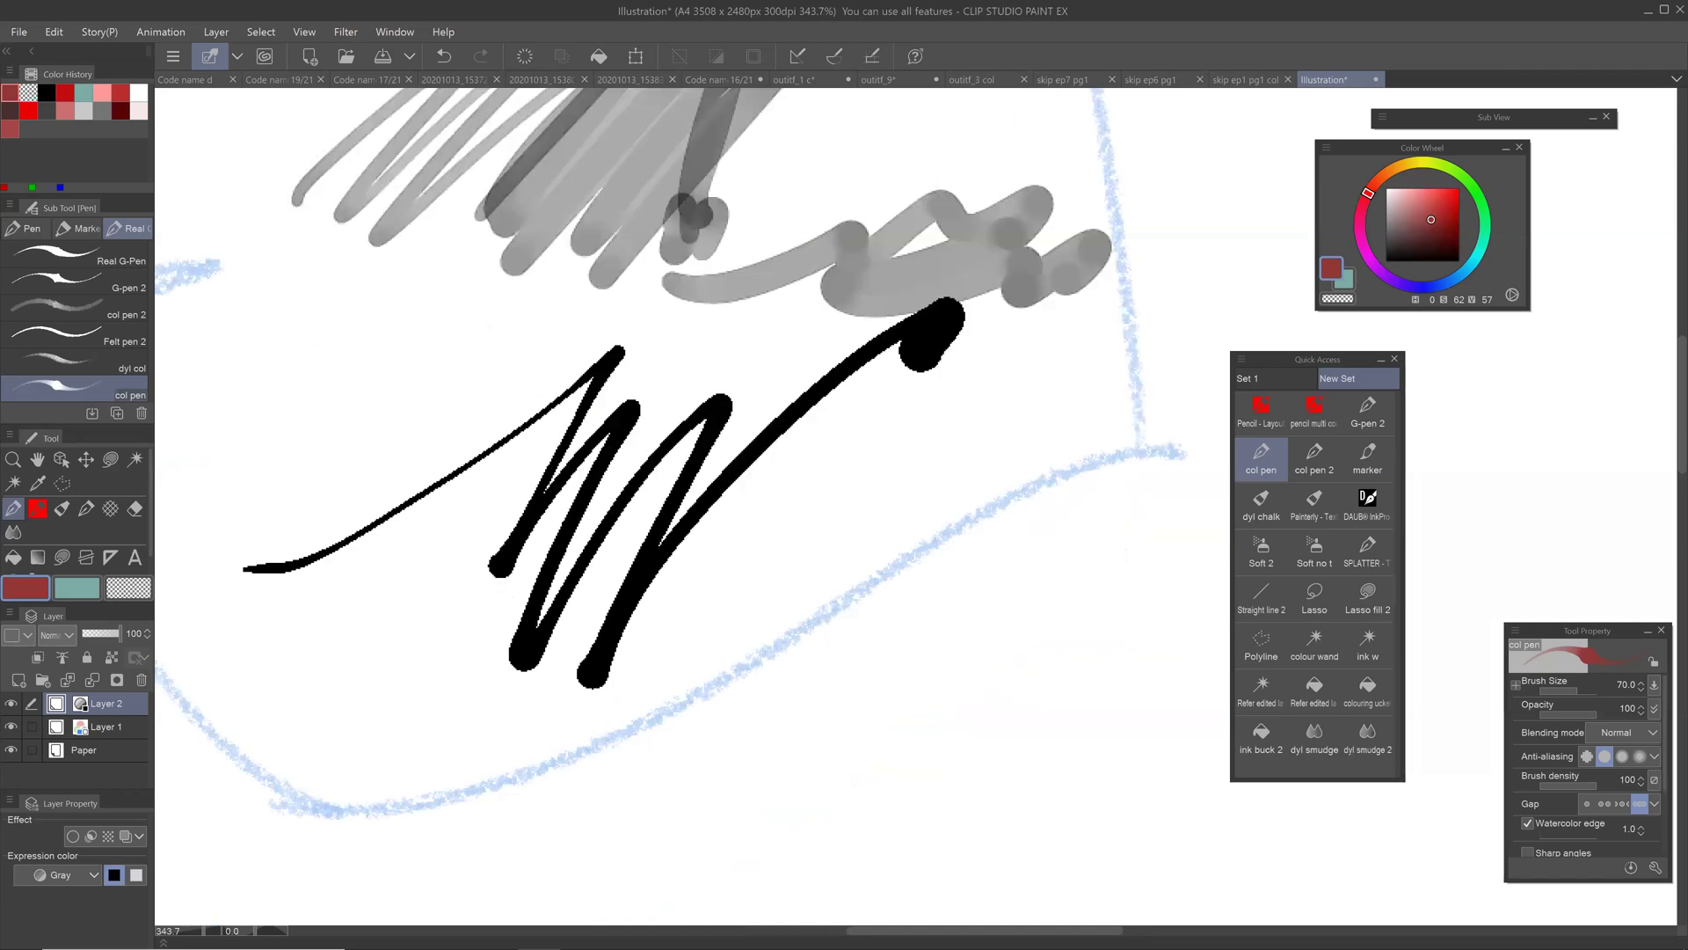
Step: Test the marker brush with soft grey strokes across the jaw, reducing its size and settling on 350
{"action": "left_click", "coordinate": [1370, 459]}
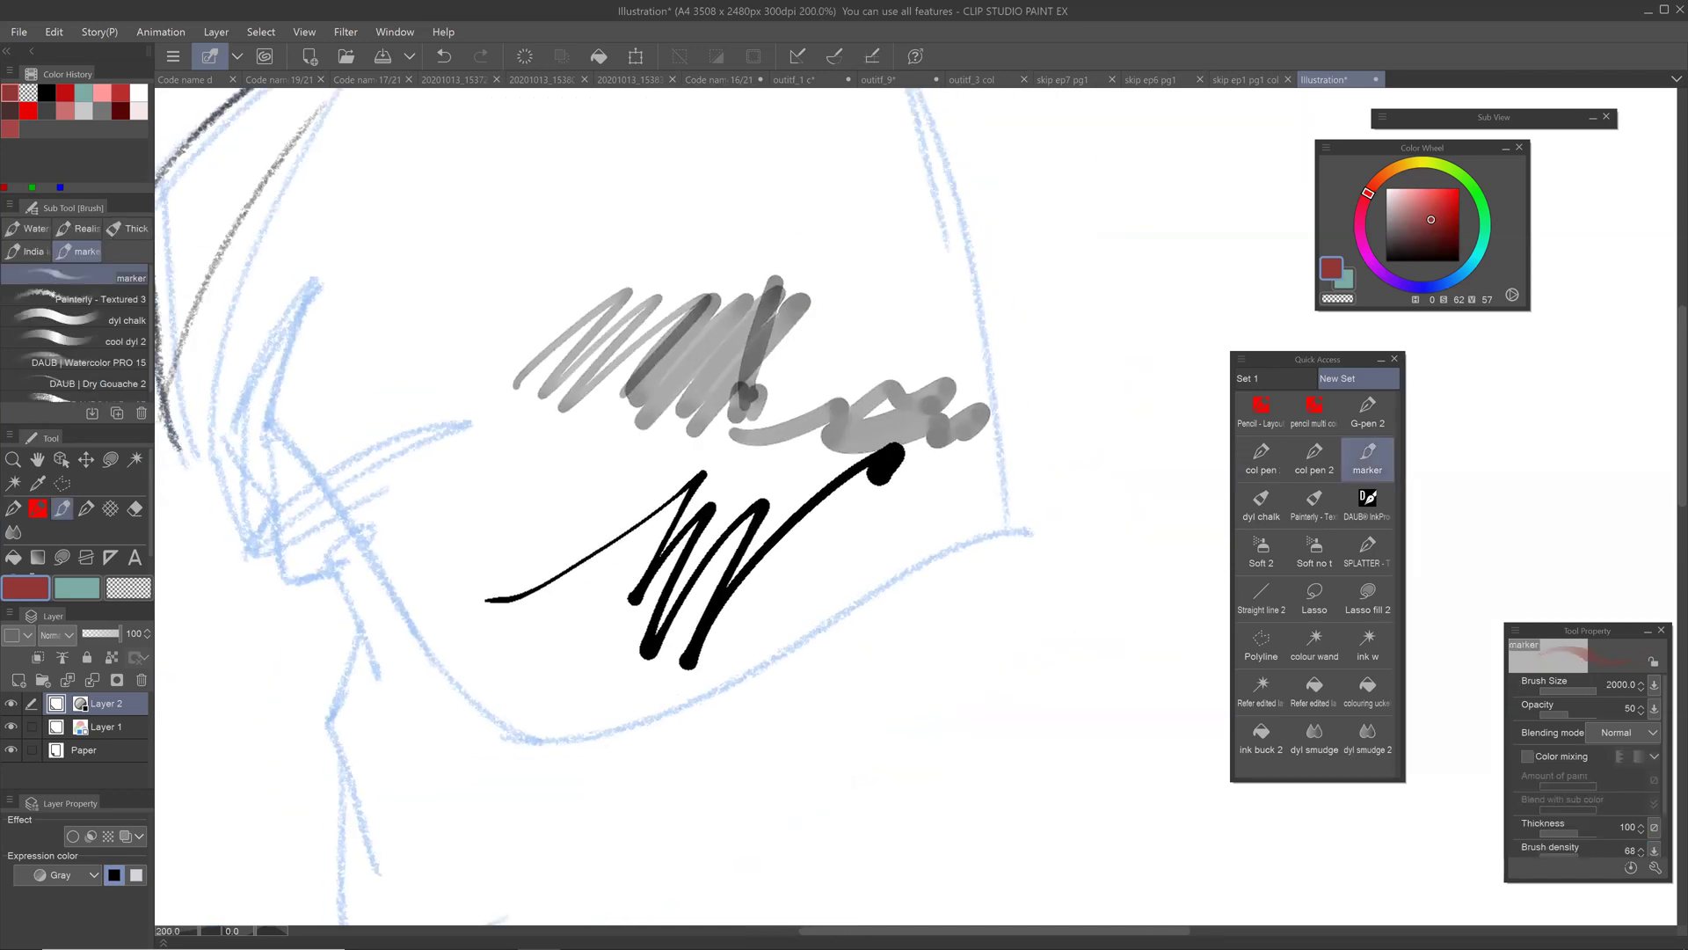
{"action": "left_click_drag", "start_coordinate": [792, 616], "coordinate": [808, 387]}
{"action": "mouse_move", "coordinate": [774, 553]}
{"action": "left_mouse_down"}
{"action": "mouse_move", "coordinate": [892, 587]}
{"action": "mouse_move", "coordinate": [920, 559]}
{"action": "left_mouse_up"}
{"action": "key", "text": "ctrl+z"}
{"action": "key", "text": "bracketleft"}
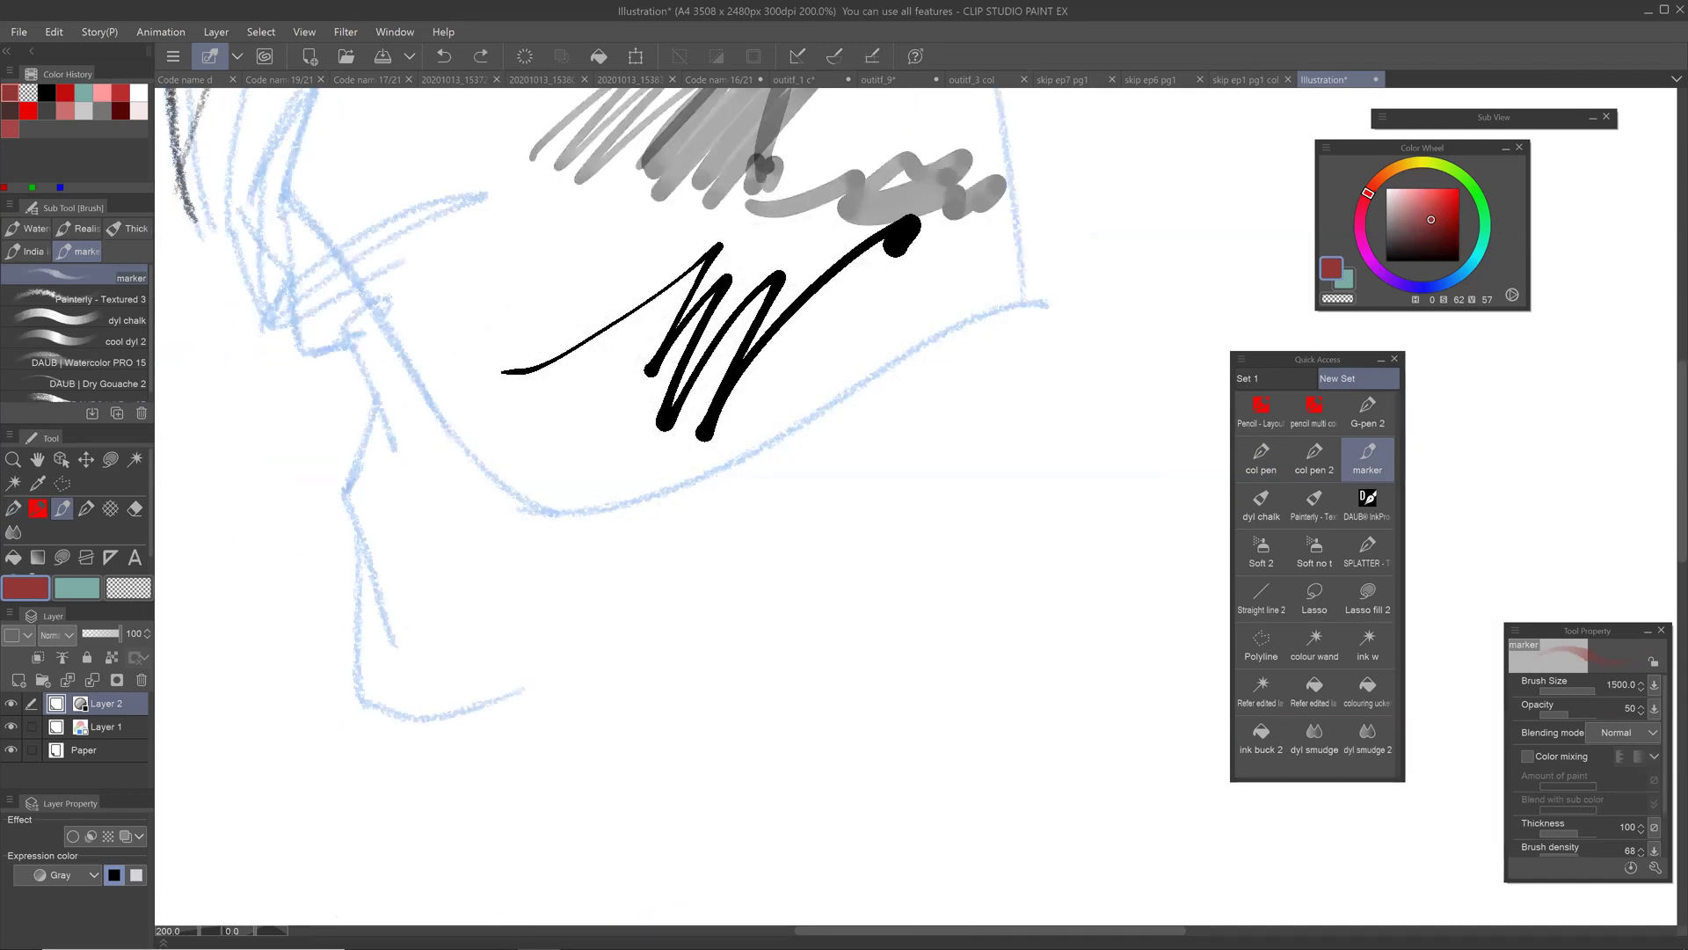
{"action": "key", "text": "bracketleft"}
{"action": "key", "text": "bracketleft"}
{"action": "key", "text": "bracketleft"}
{"action": "key", "text": "bracketleft"}
{"action": "key", "text": "bracketleft"}
{"action": "key", "text": "bracketleft"}
{"action": "key", "text": "bracketleft"}
{"action": "key", "text": "bracketleft"}
{"action": "mouse_move", "coordinate": [452, 677]}
{"action": "left_mouse_down"}
{"action": "mouse_move", "coordinate": [643, 508]}
{"action": "mouse_move", "coordinate": [576, 555]}
{"action": "mouse_move", "coordinate": [614, 516]}
{"action": "mouse_move", "coordinate": [583, 422]}
{"action": "mouse_move", "coordinate": [493, 459]}
{"action": "left_mouse_up"}
{"action": "key", "text": "bracketright"}
{"action": "key", "text": "bracketright"}
{"action": "key", "text": "bracketright"}
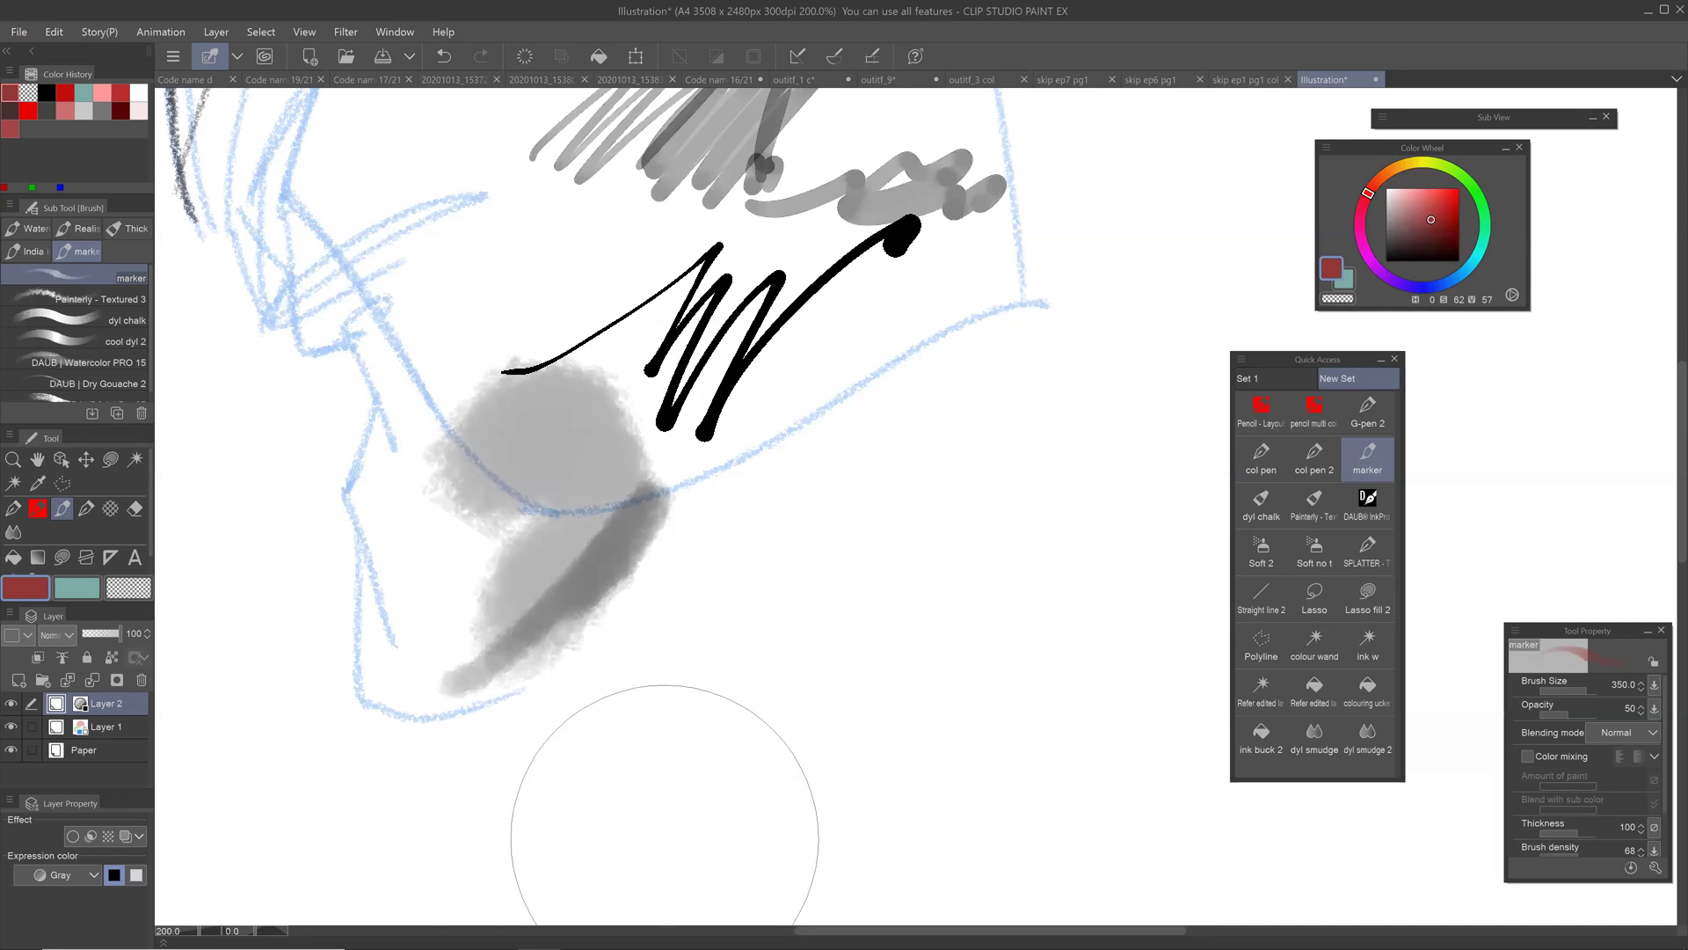
Step: Paint a dark, grainy test block beside the jaw with the dyl chalk brush at size 300
{"action": "left_click", "coordinate": [1263, 506]}
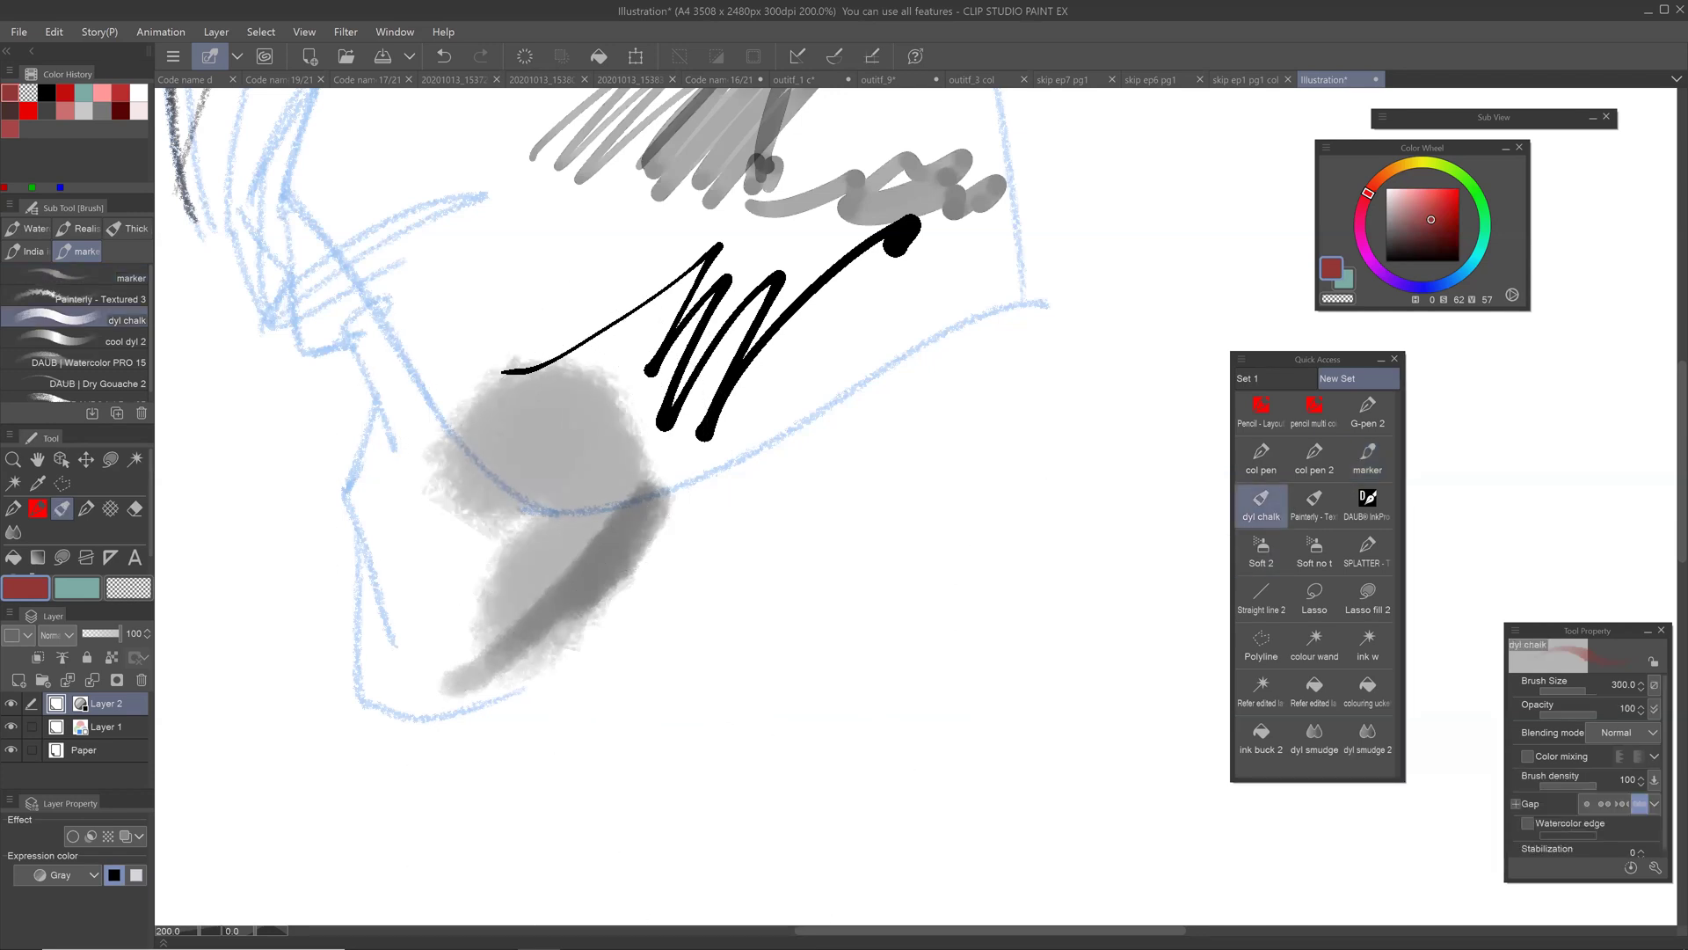
{"action": "left_click_drag", "start_coordinate": [642, 668], "coordinate": [888, 475]}
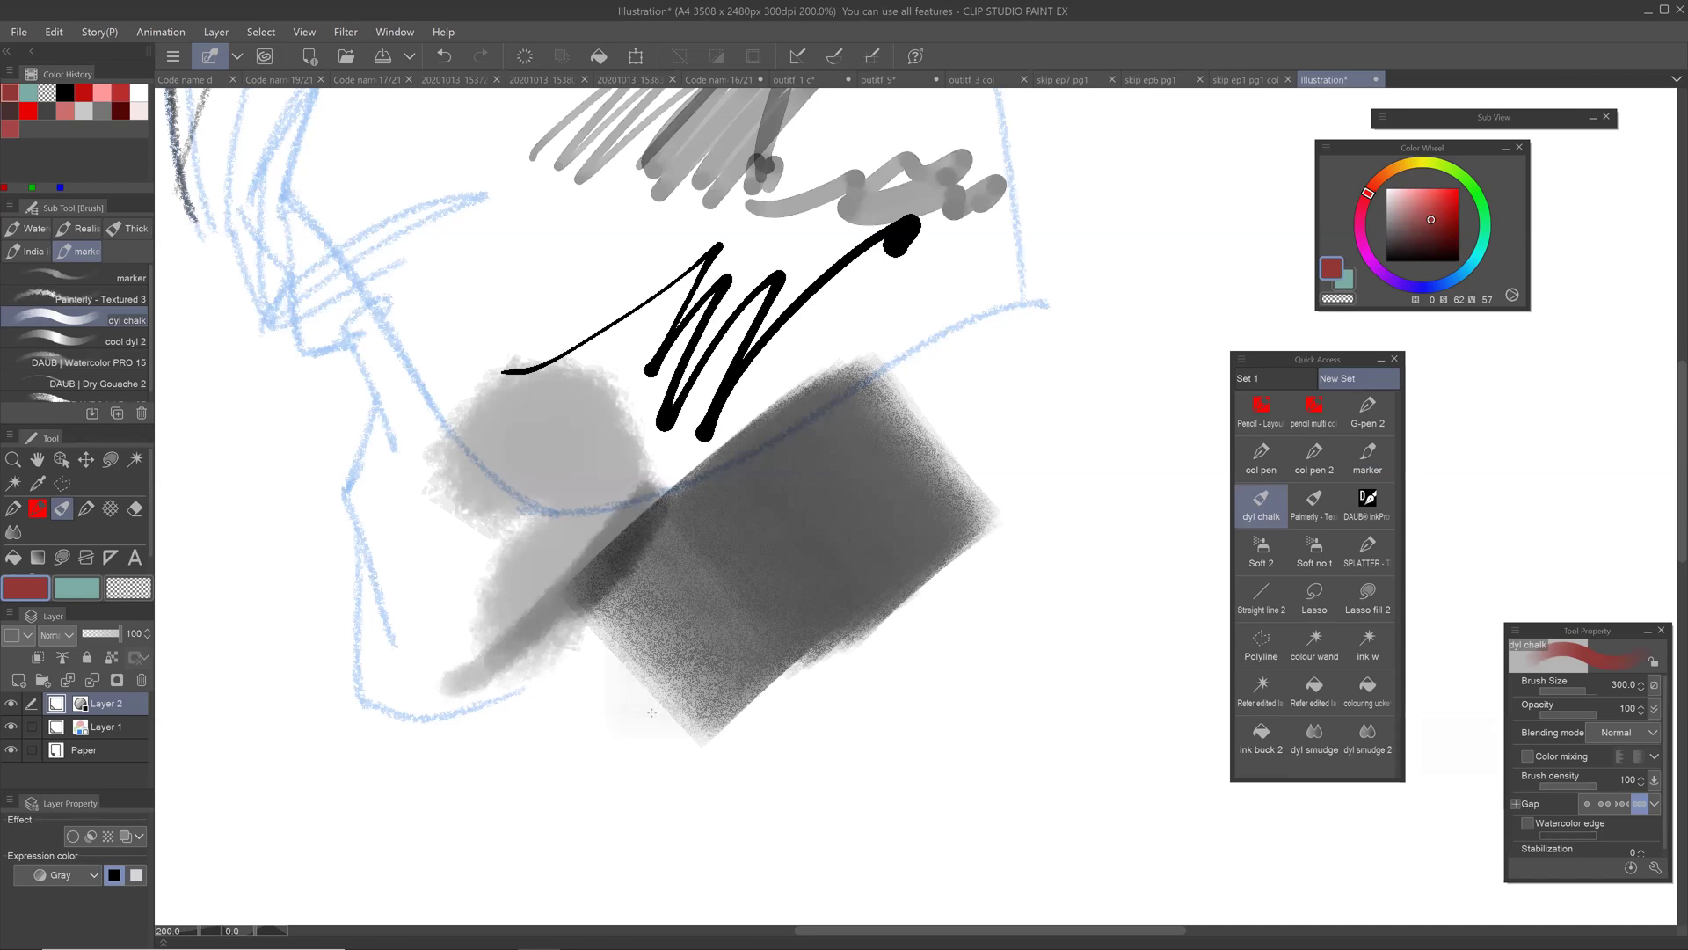
{"action": "left_click_drag", "start_coordinate": [651, 713], "coordinate": [593, 637]}
{"action": "key", "text": "ctrl+minus"}
{"action": "key", "text": "ctrl+minus"}
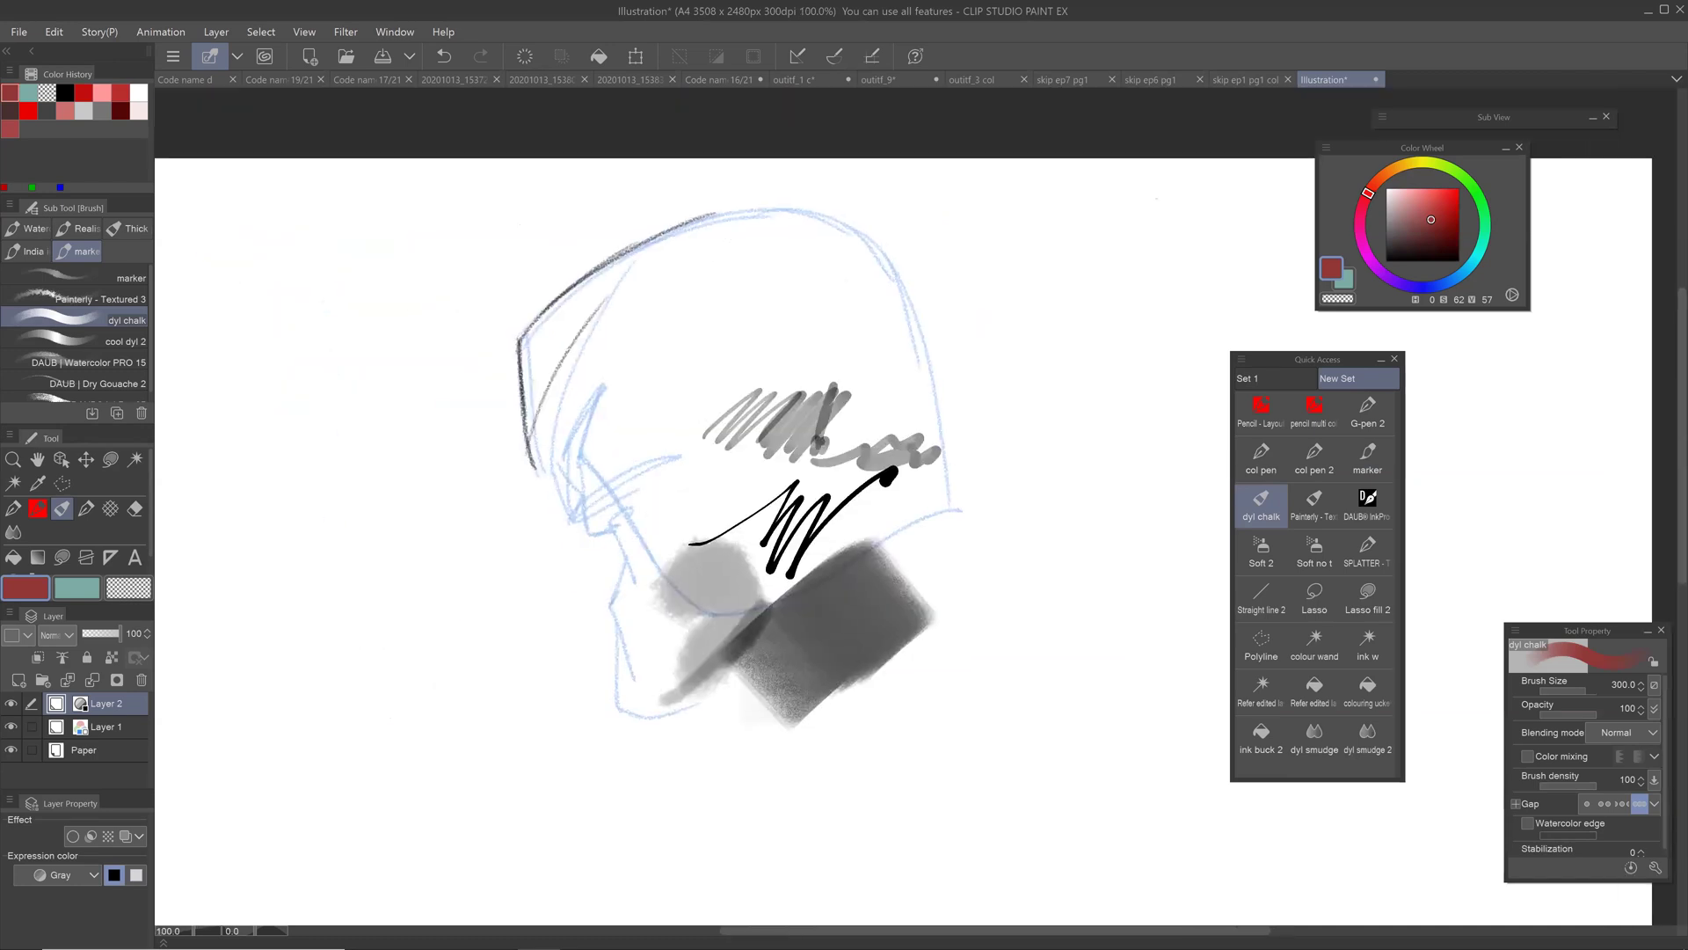
Step: Dab a grey marker spot at size 350 behind the back of the head
{"action": "left_click", "coordinate": [1248, 411]}
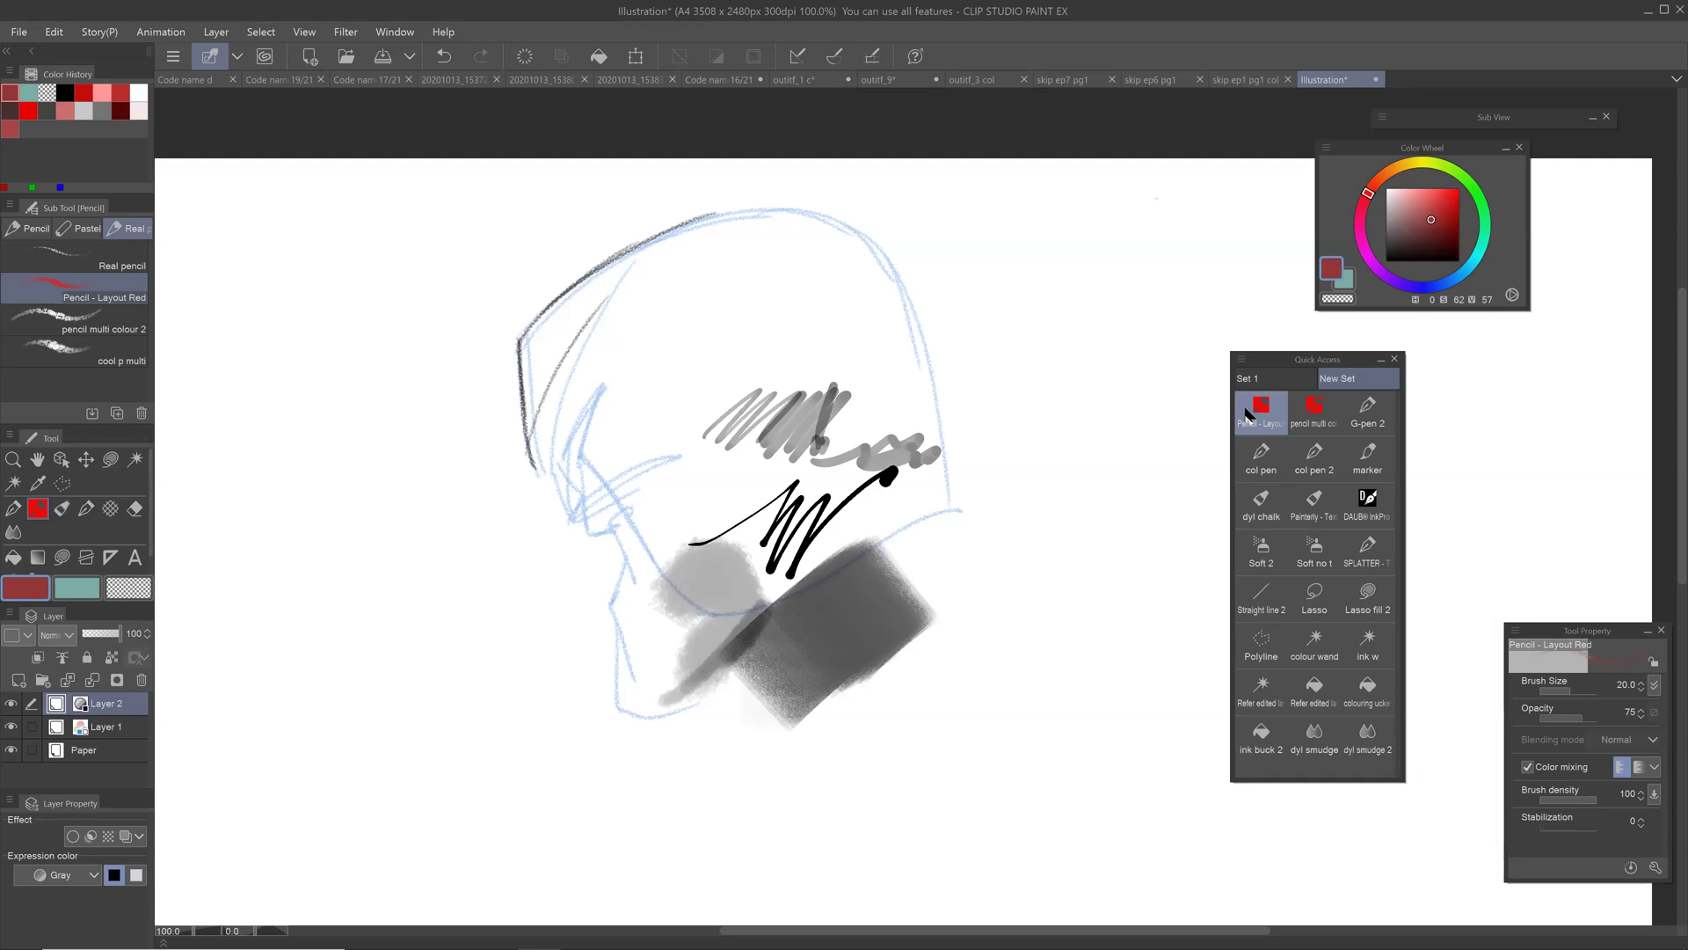
{"action": "left_click", "coordinate": [1368, 450]}
{"action": "left_click_drag", "start_coordinate": [1011, 500], "coordinate": [1047, 508]}
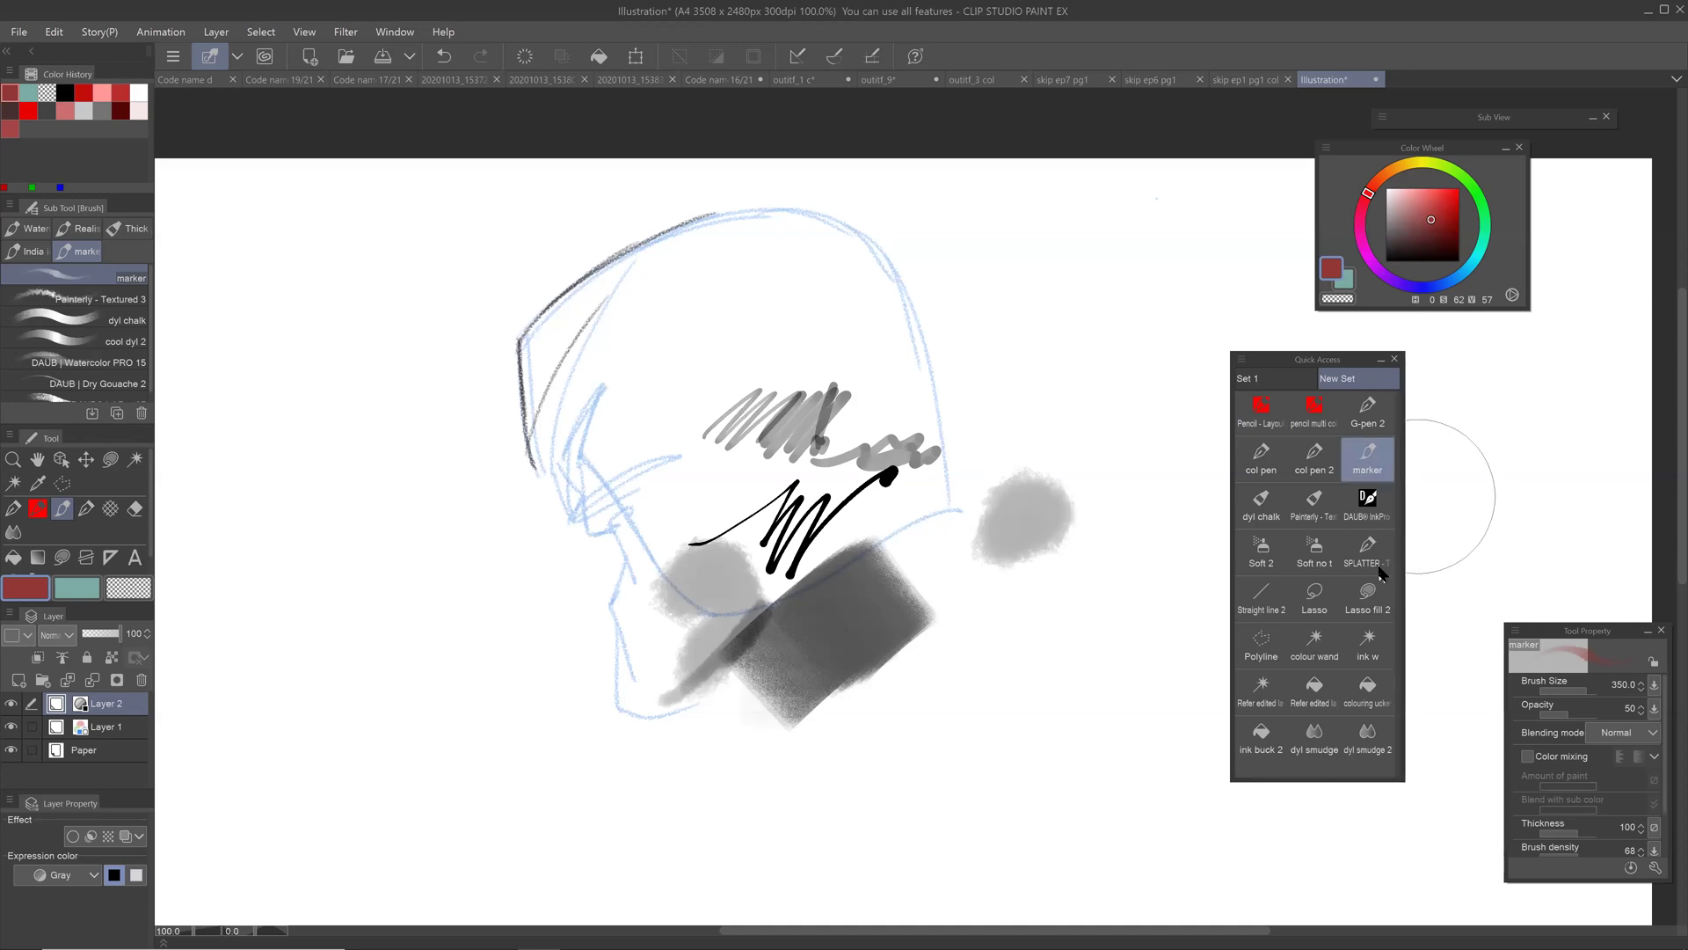
Step: Test the Soft 2 airbrush behind the head, undoing the oversized dab and repainting a textured grey cloud at size 1200
{"action": "left_click", "coordinate": [1272, 550]}
{"action": "left_click_drag", "start_coordinate": [1064, 396], "coordinate": [1033, 453]}
{"action": "left_click", "coordinate": [1165, 466]}
{"action": "key", "text": "["}
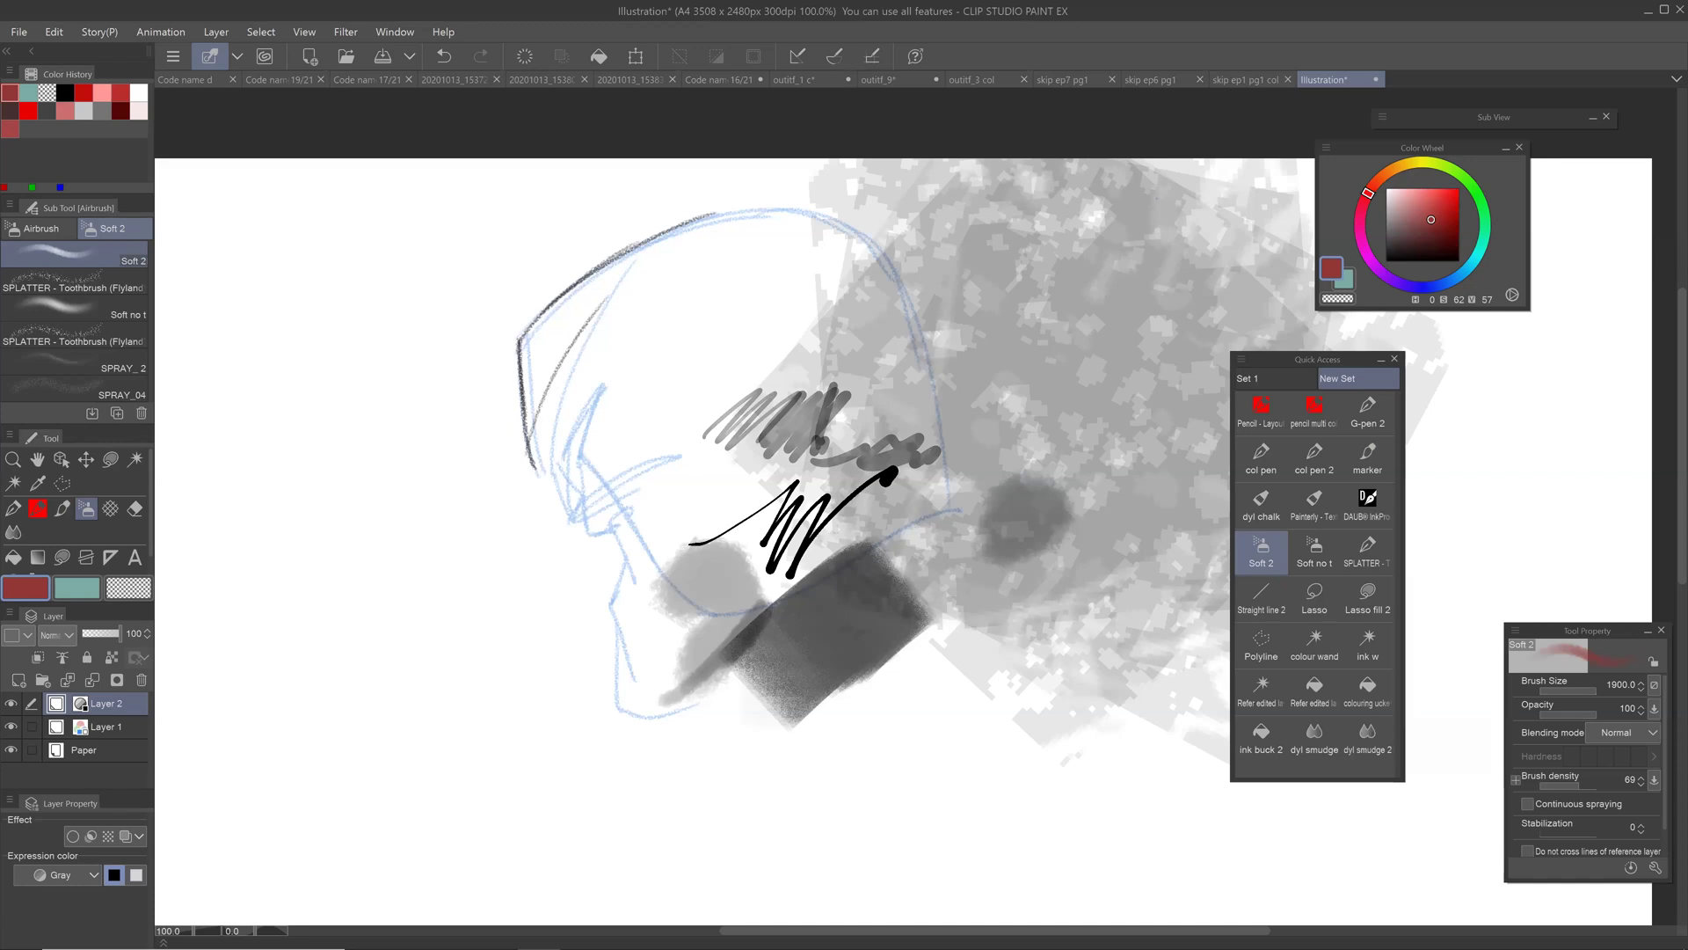
{"action": "key", "text": "["}
{"action": "key", "text": "["}
{"action": "key", "text": "["}
{"action": "key", "text": "["}
{"action": "key", "text": "["}
{"action": "key", "text": "["}
{"action": "key", "text": "["}
{"action": "key", "text": "ctrl+z"}
{"action": "mouse_move", "coordinate": [1046, 449]}
{"action": "left_mouse_down"}
{"action": "mouse_move", "coordinate": [1066, 460]}
{"action": "mouse_move", "coordinate": [1051, 458]}
{"action": "left_mouse_up"}
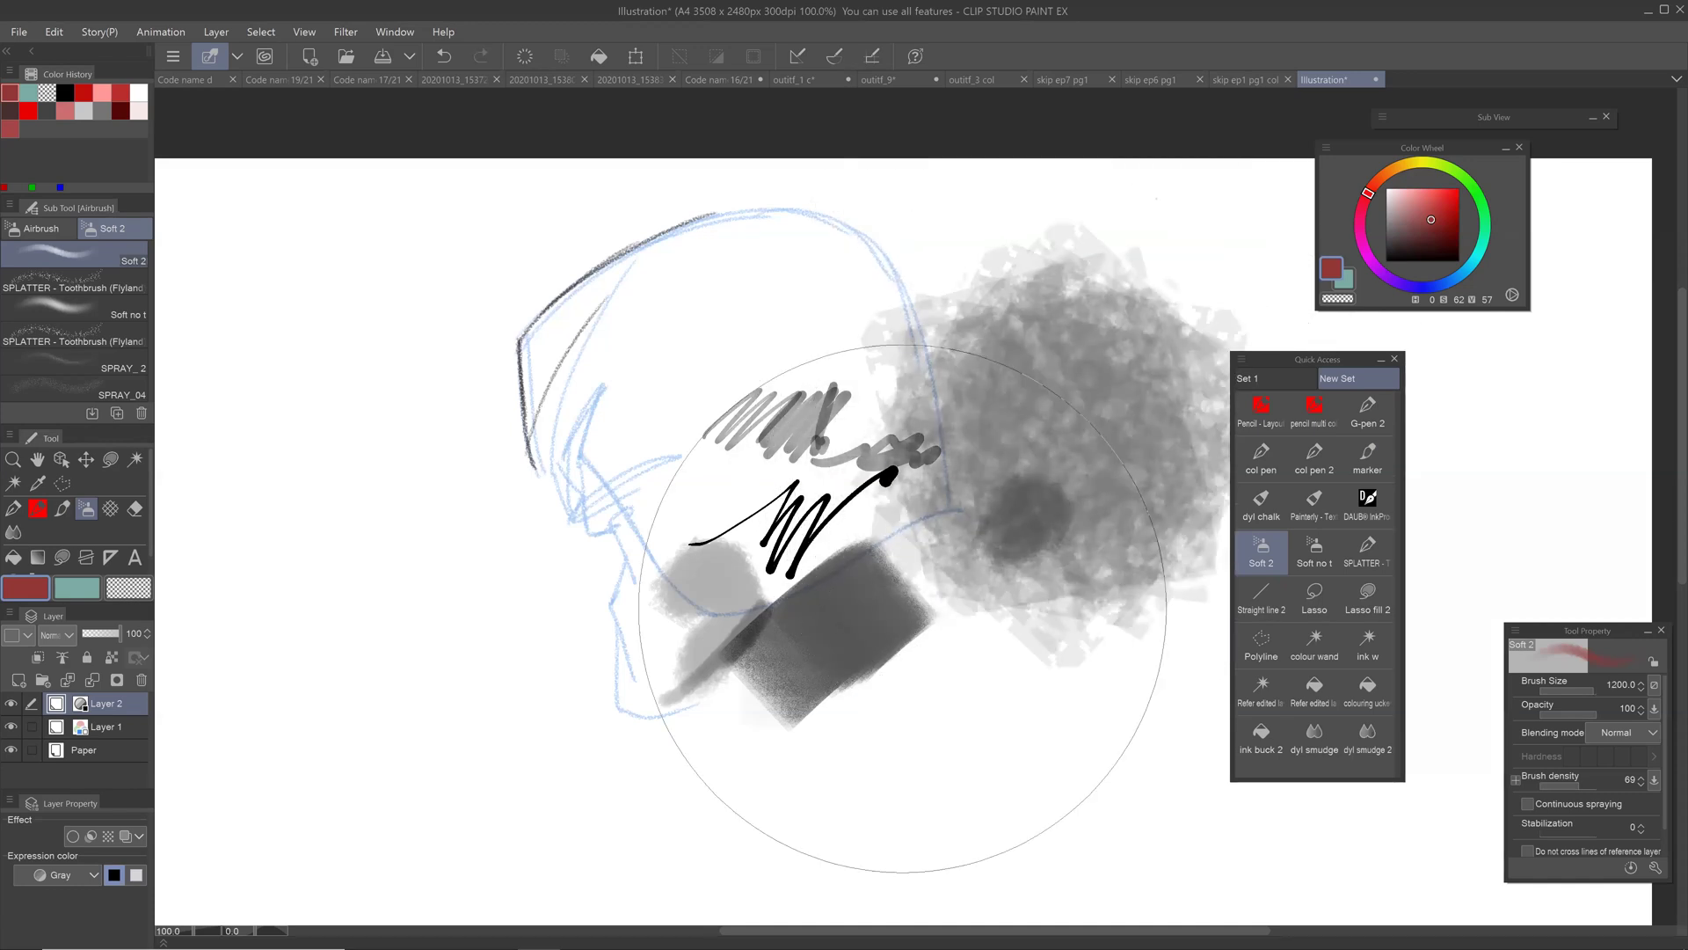
{"action": "left_click_drag", "start_coordinate": [903, 608], "coordinate": [857, 543]}
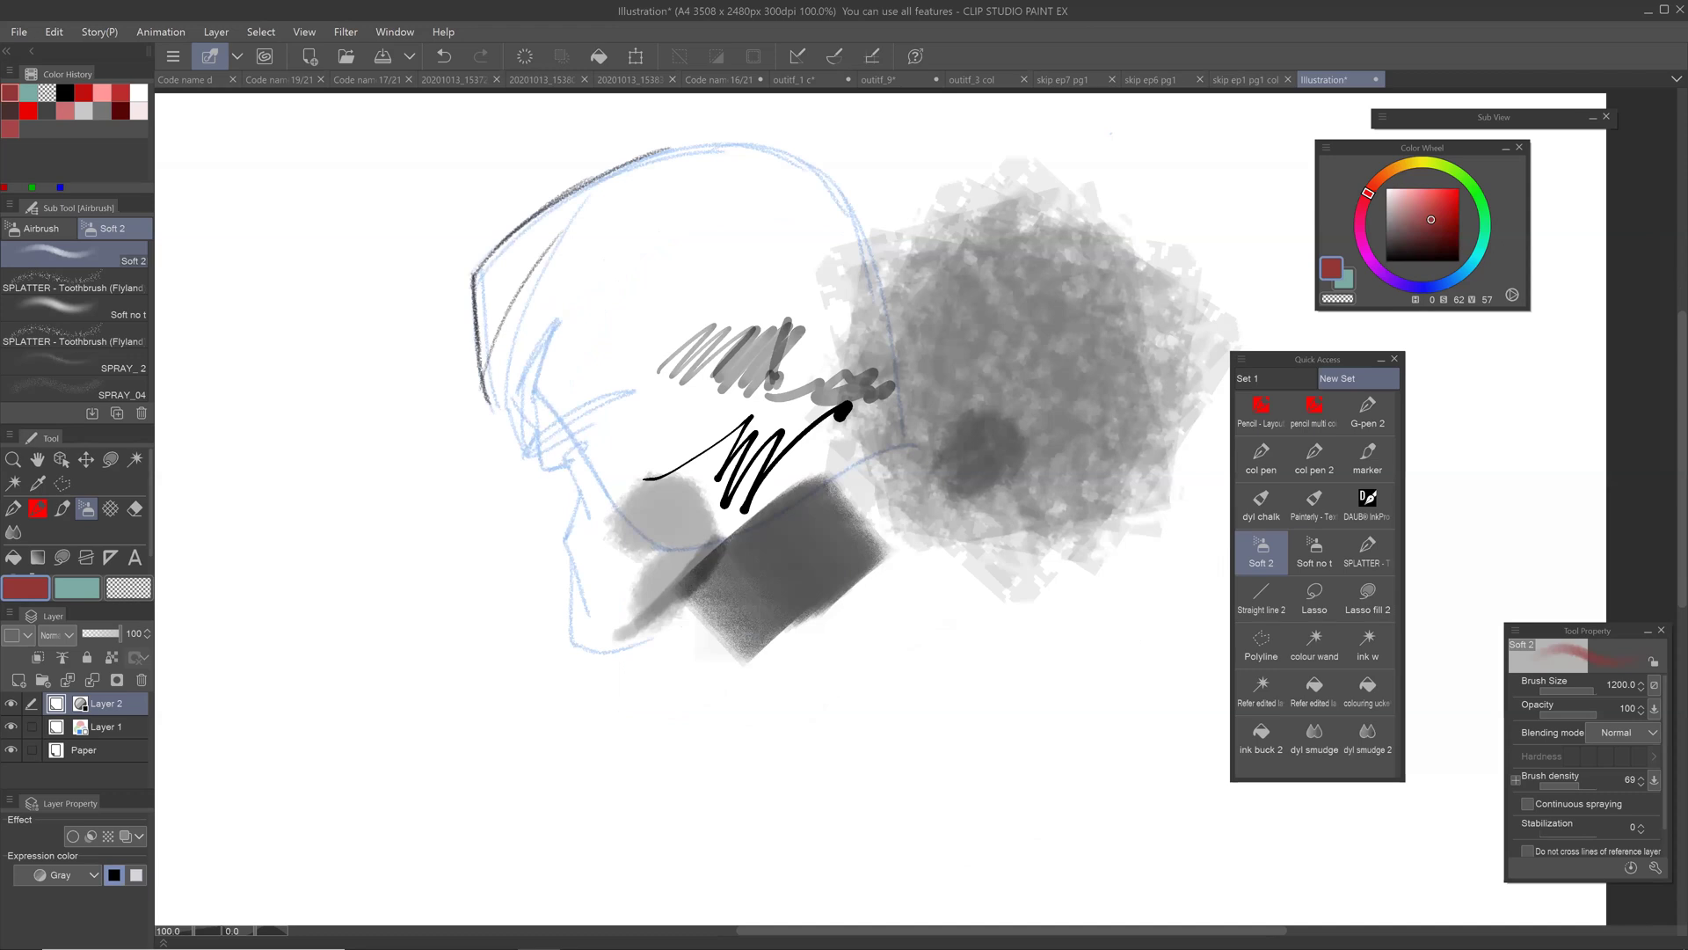
Step: Spray black speckles over the lower part of the head with the SPLATTER - Toothbrush brush at size 1500
{"action": "left_click", "coordinate": [1368, 547]}
{"action": "left_click", "coordinate": [888, 638]}
{"action": "left_click_drag", "start_coordinate": [906, 651], "coordinate": [963, 545]}
{"action": "key", "text": "ctrl+z"}
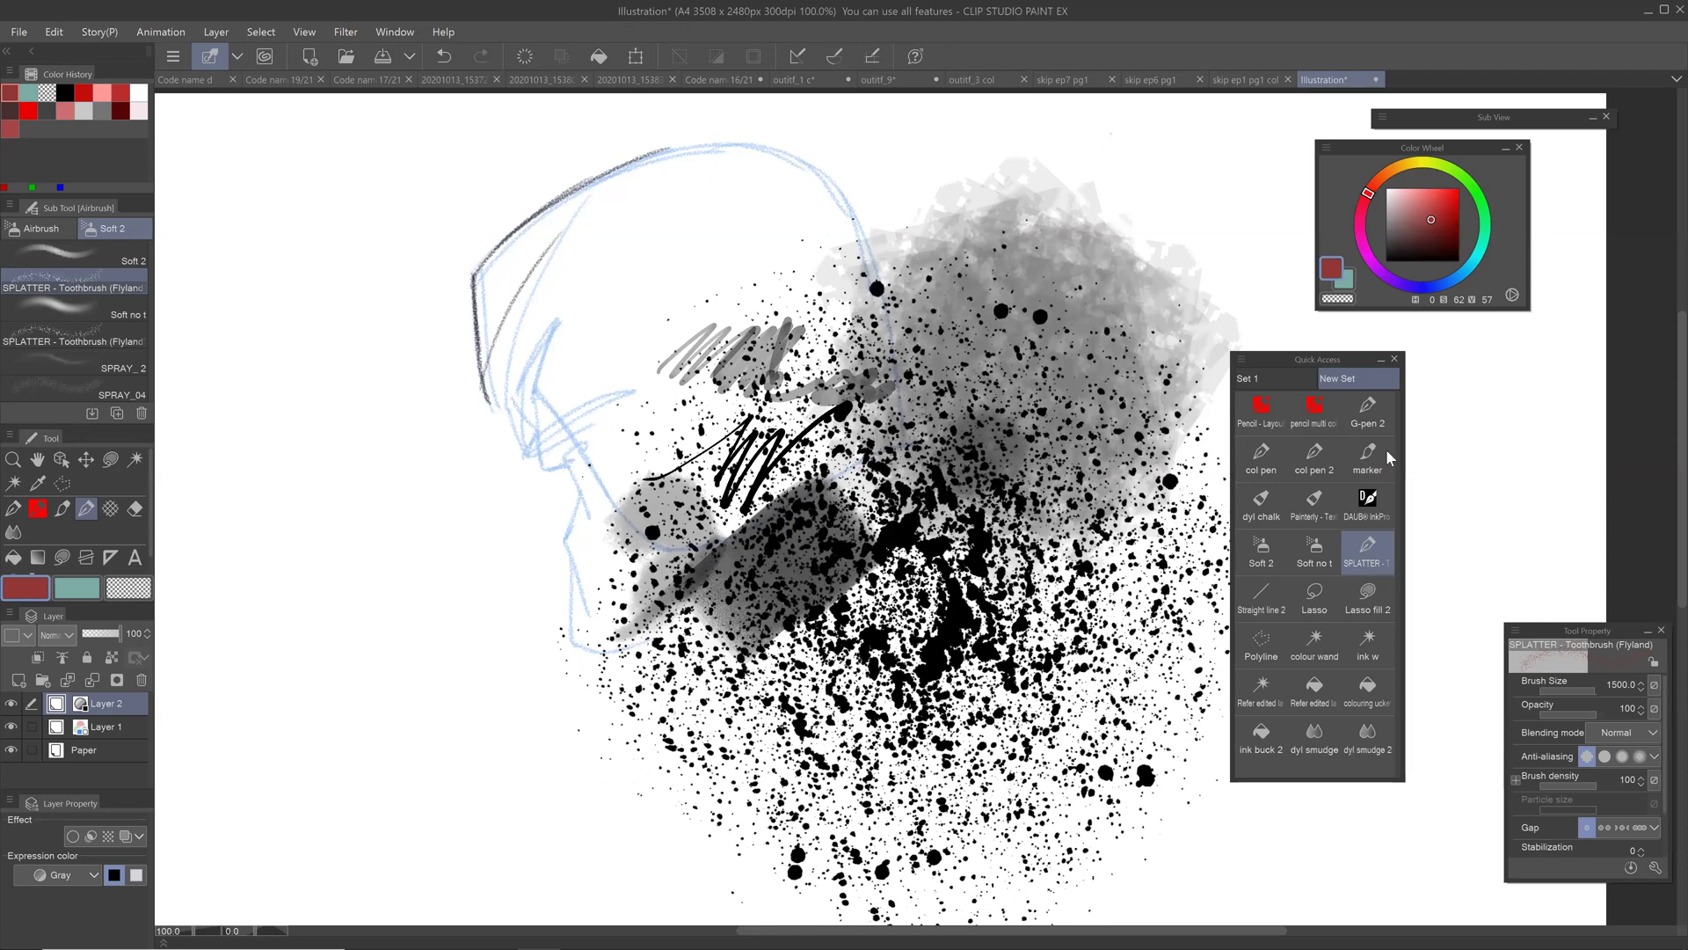
Step: Test the Painterly - Textured 3 brush over the head and the canvas's upper-left area, reducing its size from 2000 to 1600
{"action": "left_click", "coordinate": [1317, 497]}
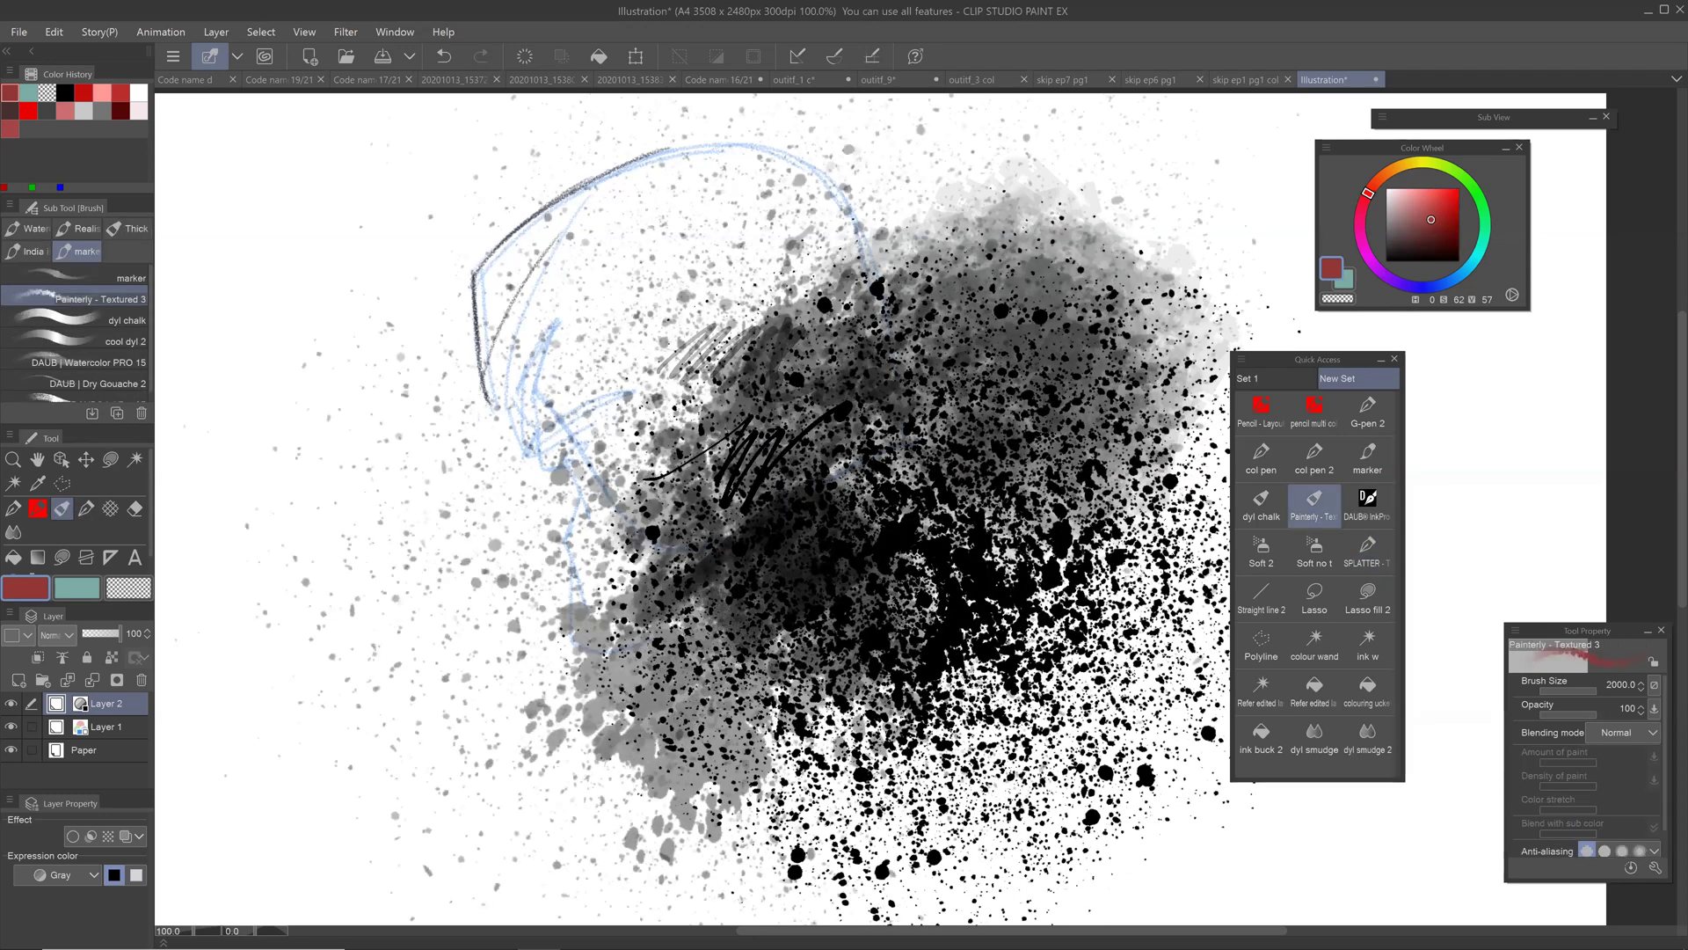
{"action": "scroll", "coordinate": [962, 494], "scroll_direction": "down", "scroll_amount": 2}
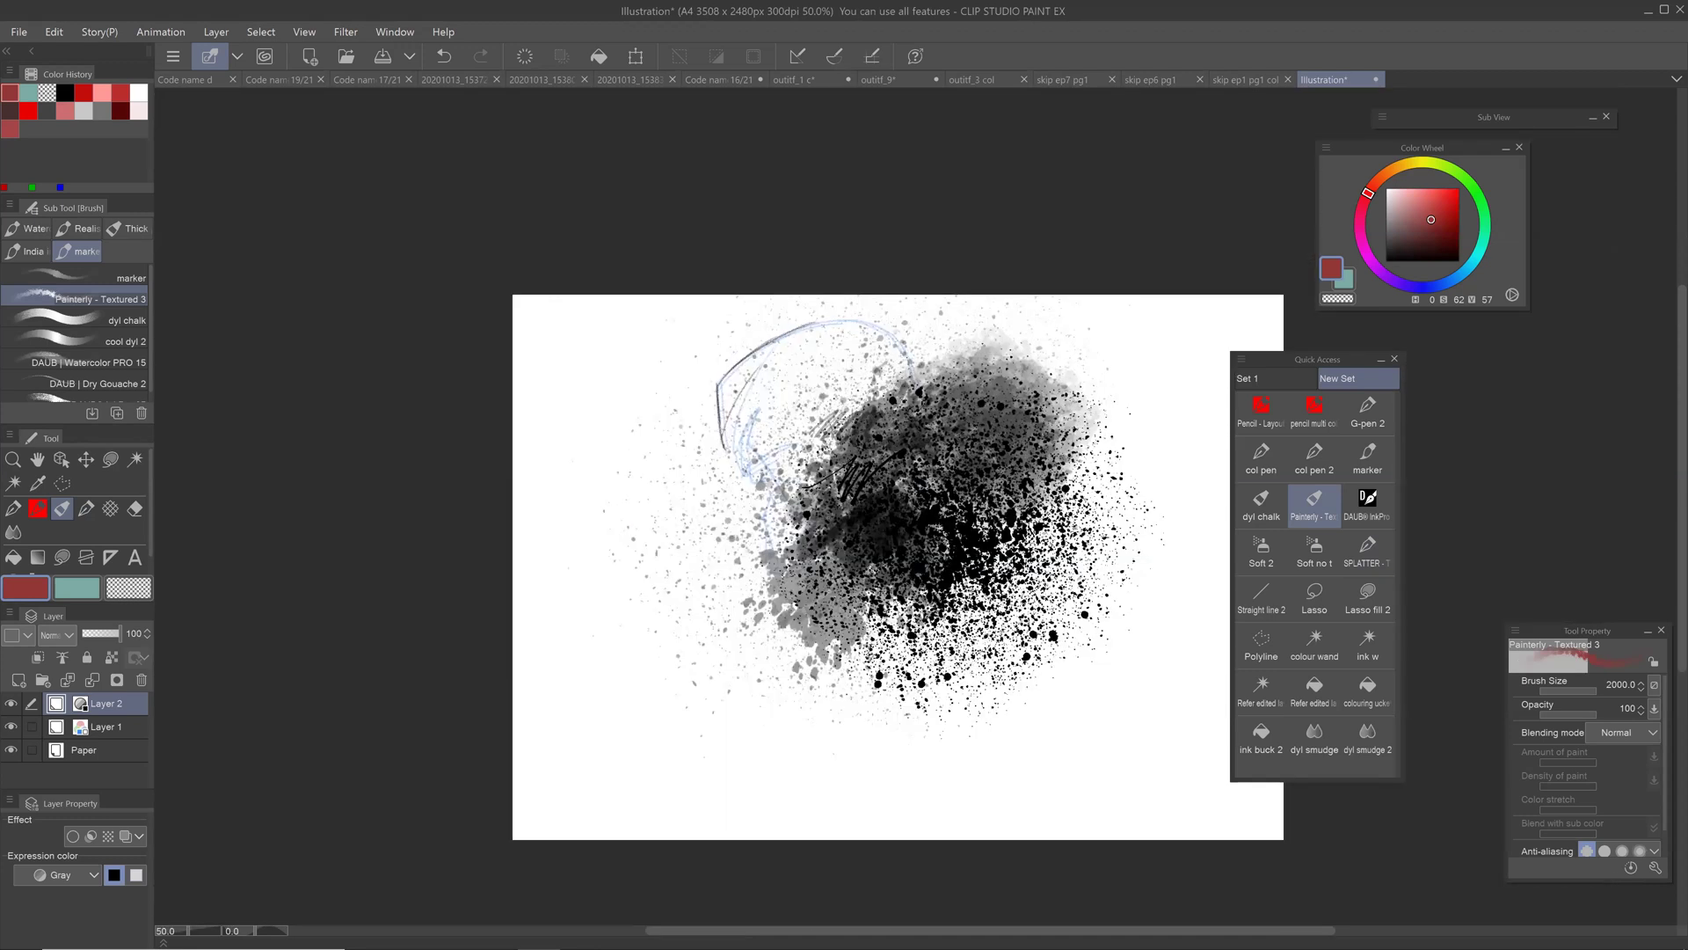
{"action": "mouse_move", "coordinate": [680, 642]}
{"action": "left_mouse_down"}
{"action": "mouse_move", "coordinate": [625, 646]}
{"action": "mouse_move", "coordinate": [658, 615]}
{"action": "mouse_move", "coordinate": [651, 471]}
{"action": "mouse_move", "coordinate": [668, 475]}
{"action": "mouse_move", "coordinate": [648, 490]}
{"action": "mouse_move", "coordinate": [604, 479]}
{"action": "mouse_move", "coordinate": [578, 430]}
{"action": "mouse_move", "coordinate": [706, 370]}
{"action": "mouse_move", "coordinate": [701, 429]}
{"action": "mouse_move", "coordinate": [671, 376]}
{"action": "mouse_move", "coordinate": [693, 329]}
{"action": "mouse_move", "coordinate": [720, 363]}
{"action": "mouse_move", "coordinate": [603, 320]}
{"action": "left_mouse_up"}
{"action": "key", "text": "ctrl+z"}
{"action": "key", "text": "bracketleft"}
{"action": "key", "text": "bracketleft"}
{"action": "key", "text": "ctrl+z"}
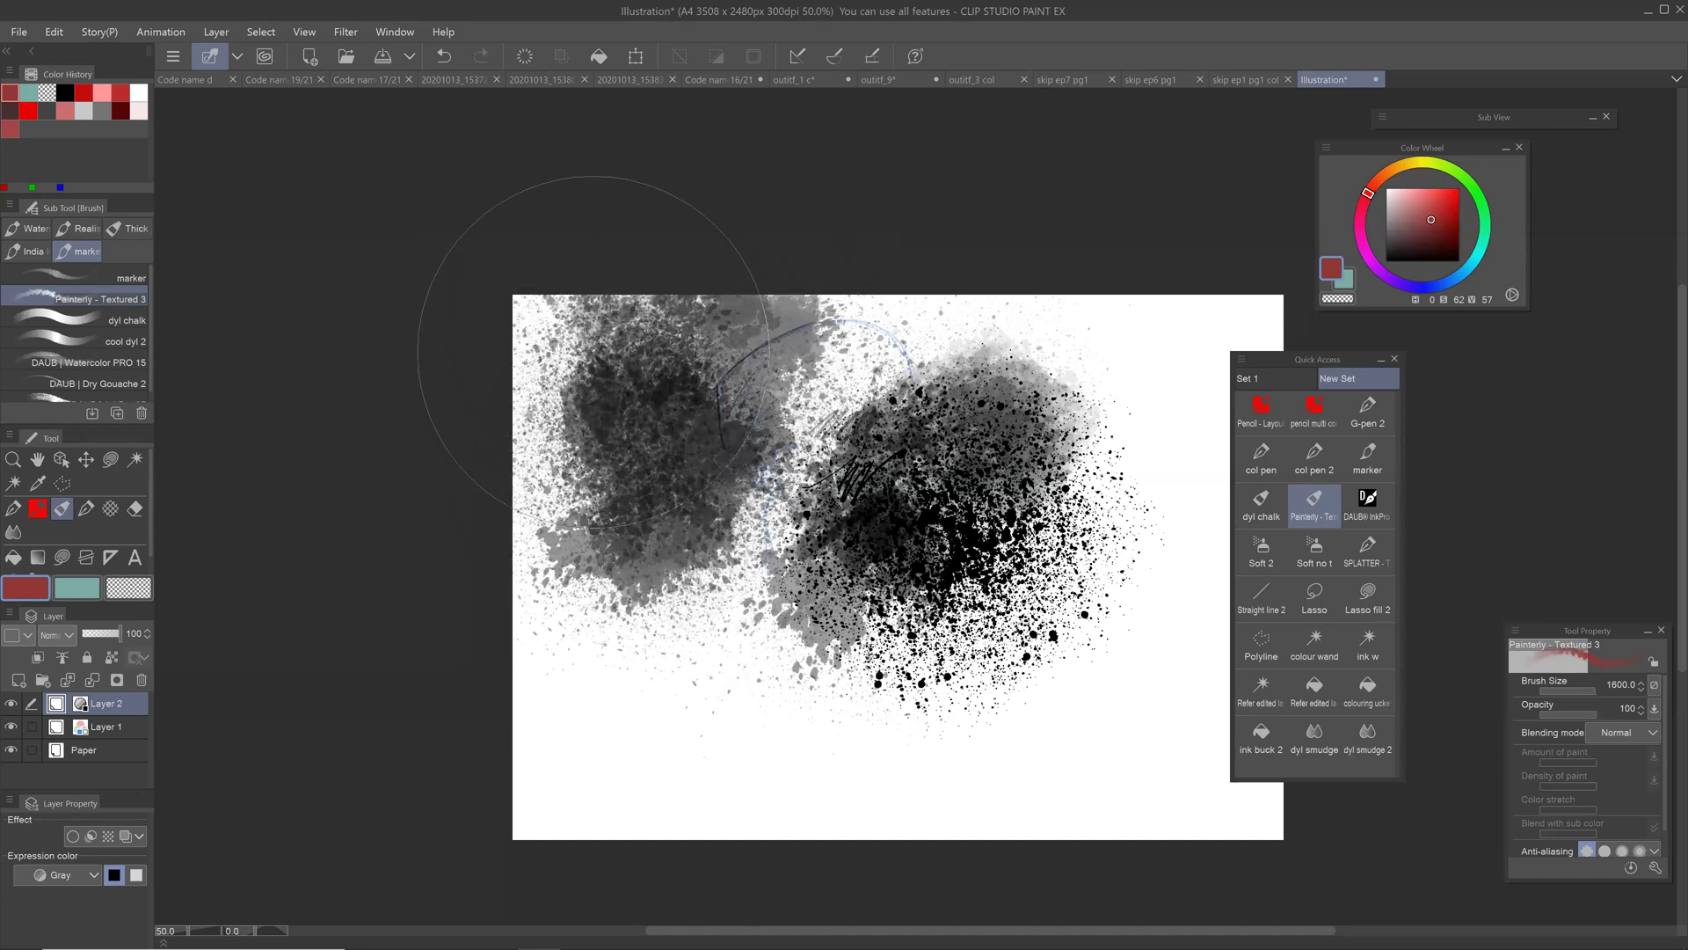
Step: Pick a light pink drawing colour and dab Painterly - Textured 3 texture in the canvas's lower-left and upper-right areas
{"action": "left_click", "coordinate": [1417, 189]}
{"action": "mouse_move", "coordinate": [642, 694]}
{"action": "left_mouse_down"}
{"action": "mouse_move", "coordinate": [609, 733]}
{"action": "mouse_move", "coordinate": [296, 756]}
{"action": "left_mouse_up"}
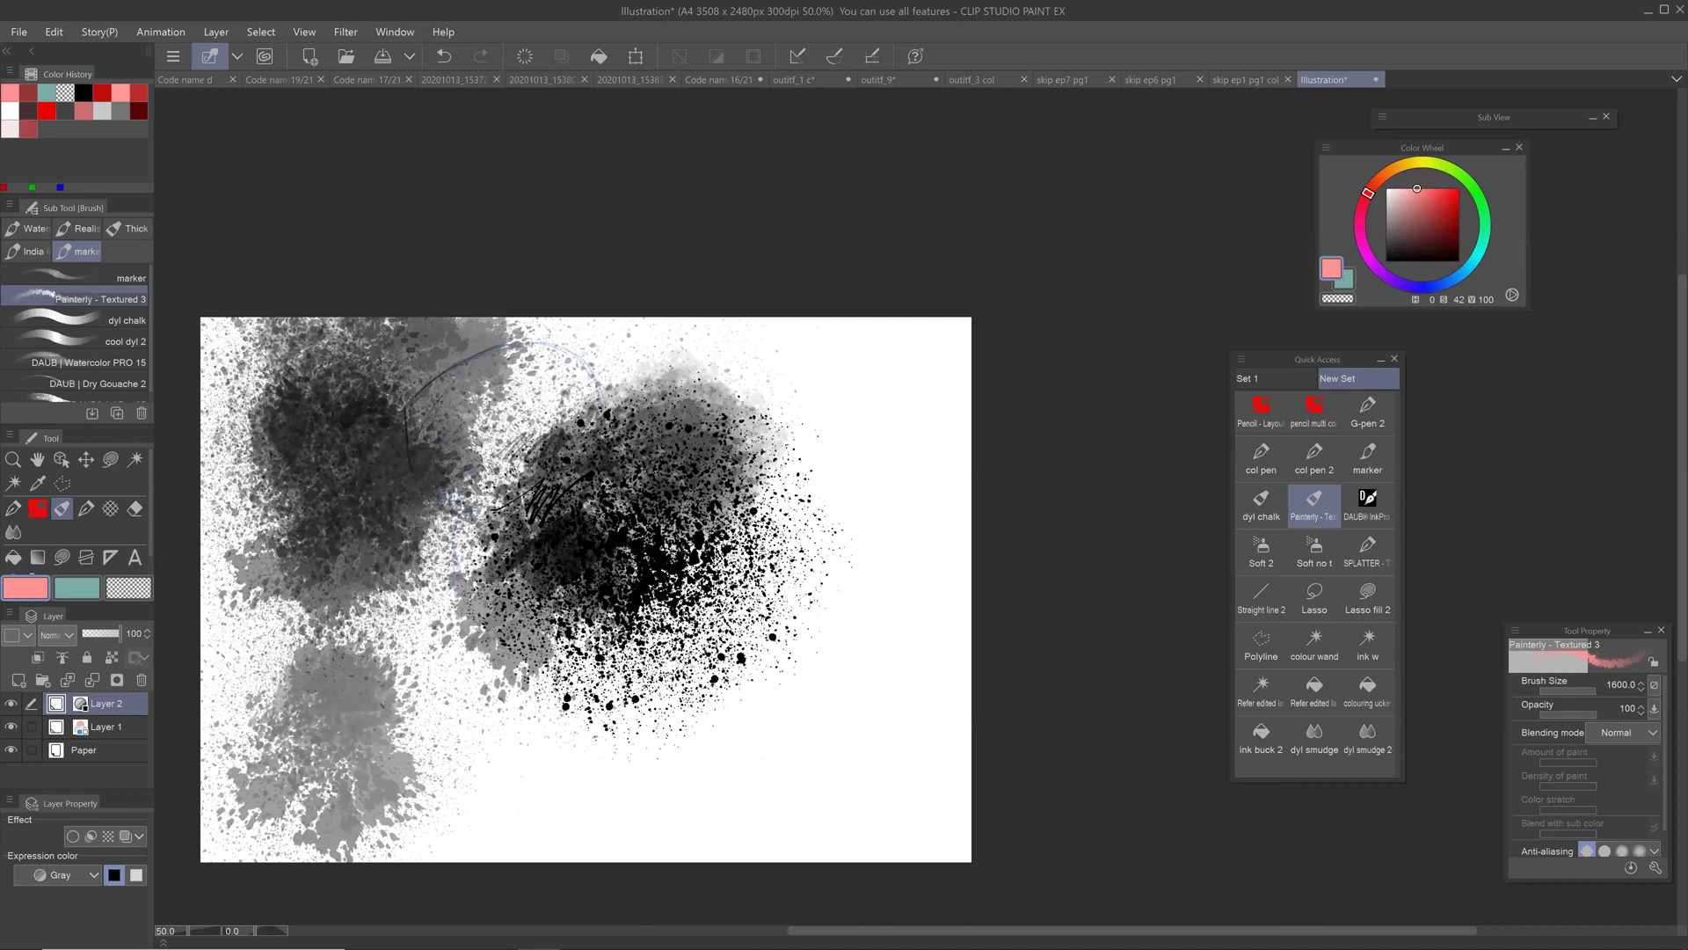
{"action": "mouse_move", "coordinate": [880, 405]}
{"action": "left_mouse_down"}
{"action": "mouse_move", "coordinate": [915, 566]}
{"action": "mouse_move", "coordinate": [834, 417]}
{"action": "mouse_move", "coordinate": [754, 328]}
{"action": "mouse_move", "coordinate": [866, 536]}
{"action": "left_mouse_up"}
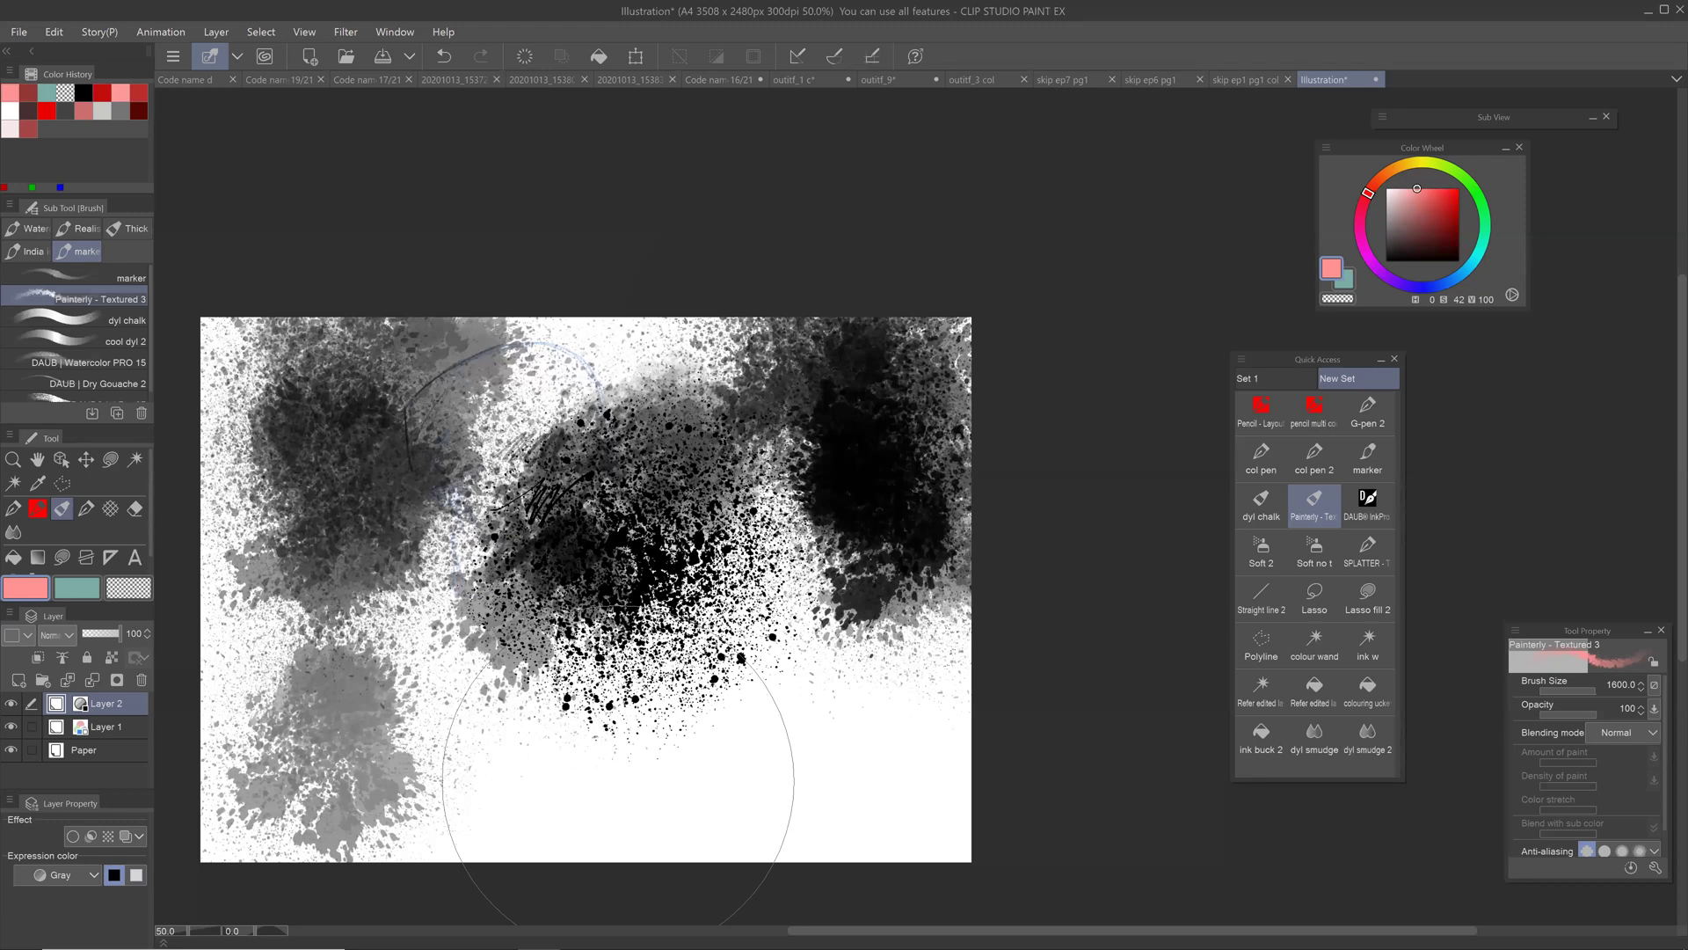
{"action": "left_click_drag", "start_coordinate": [618, 781], "coordinate": [711, 676]}
{"action": "left_click_drag", "start_coordinate": [956, 559], "coordinate": [862, 560]}
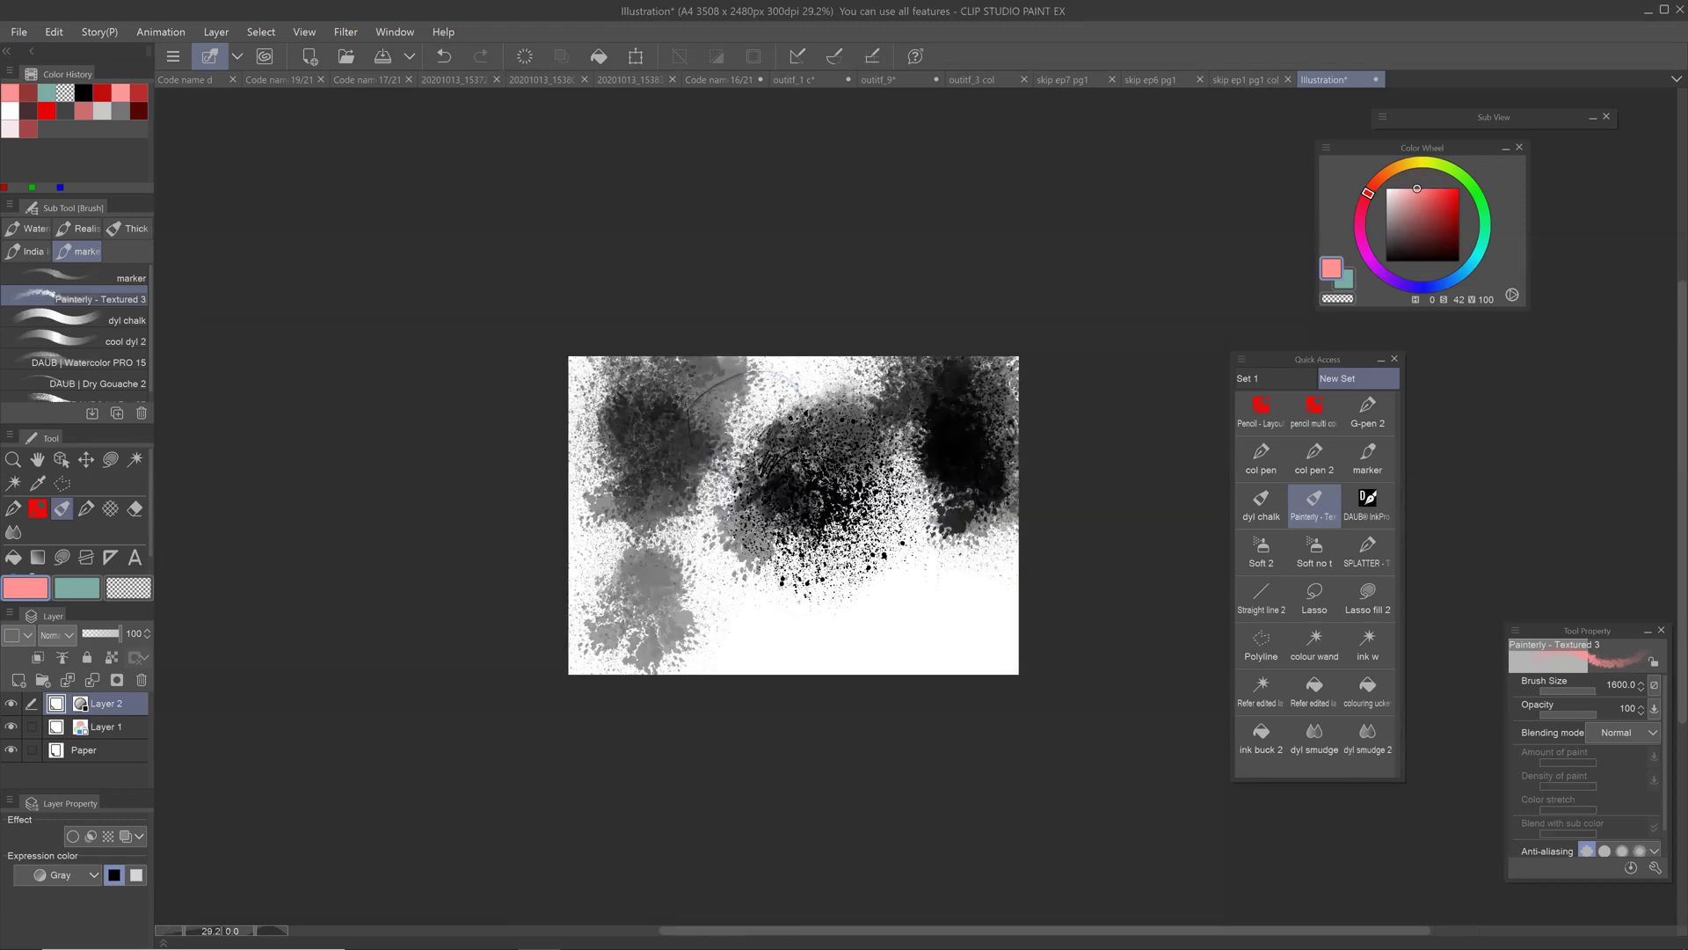
{"action": "left_click_drag", "start_coordinate": [617, 781], "coordinate": [505, 854]}
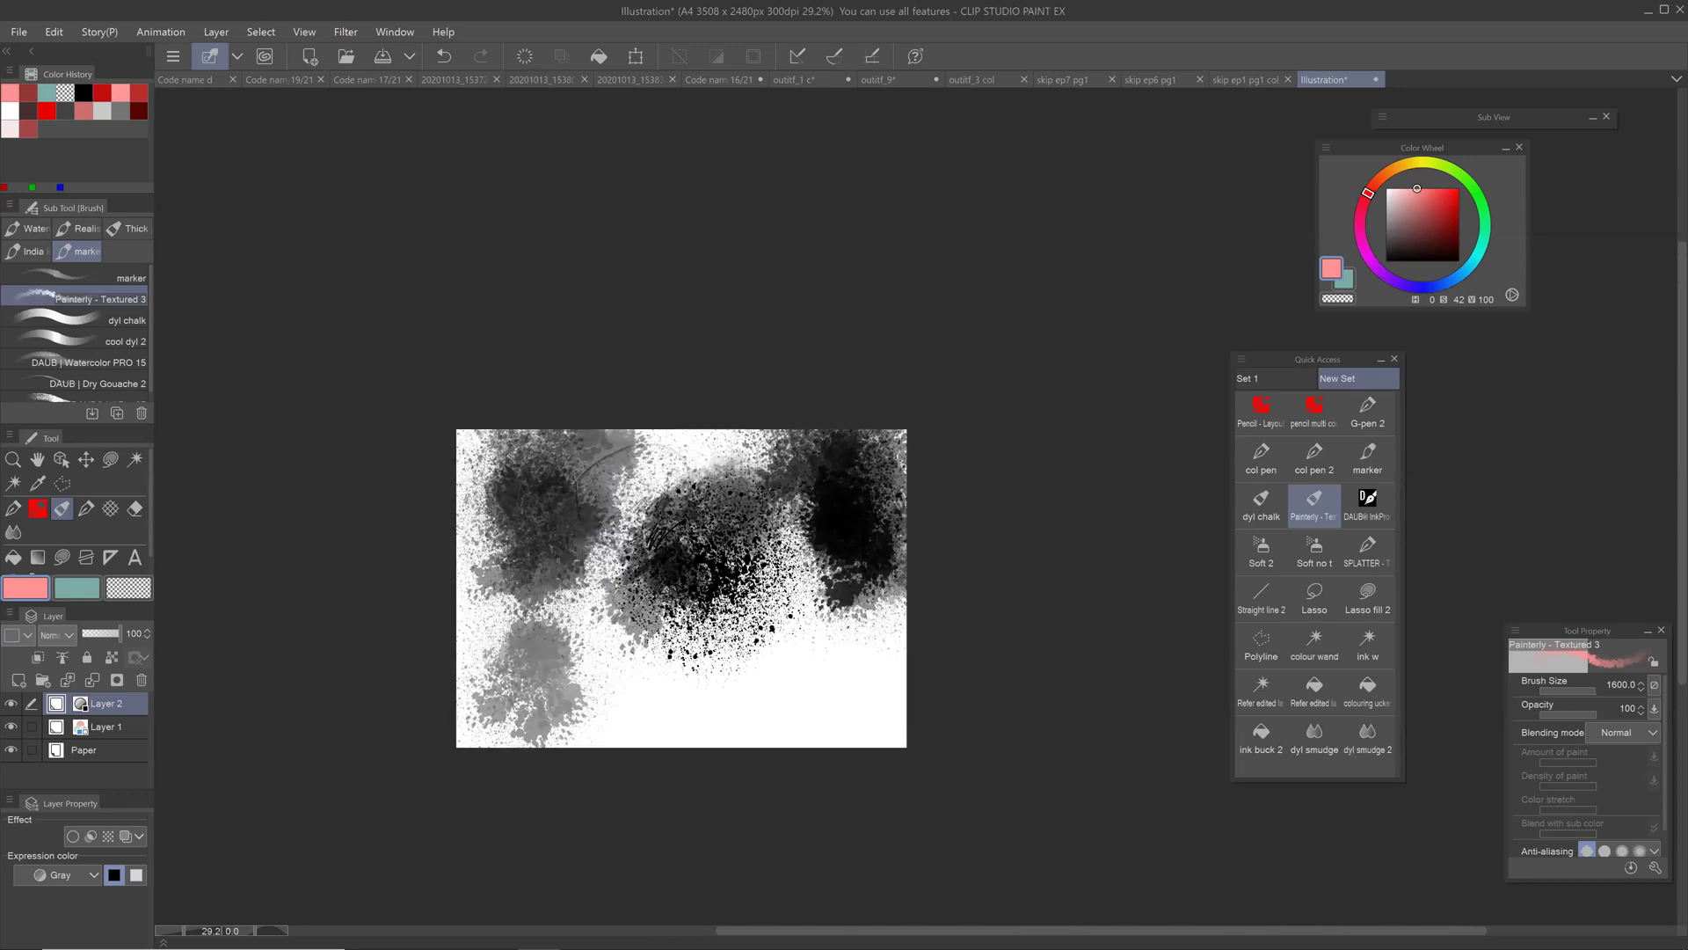
{"action": "left_click_drag", "start_coordinate": [682, 588], "coordinate": [762, 513]}
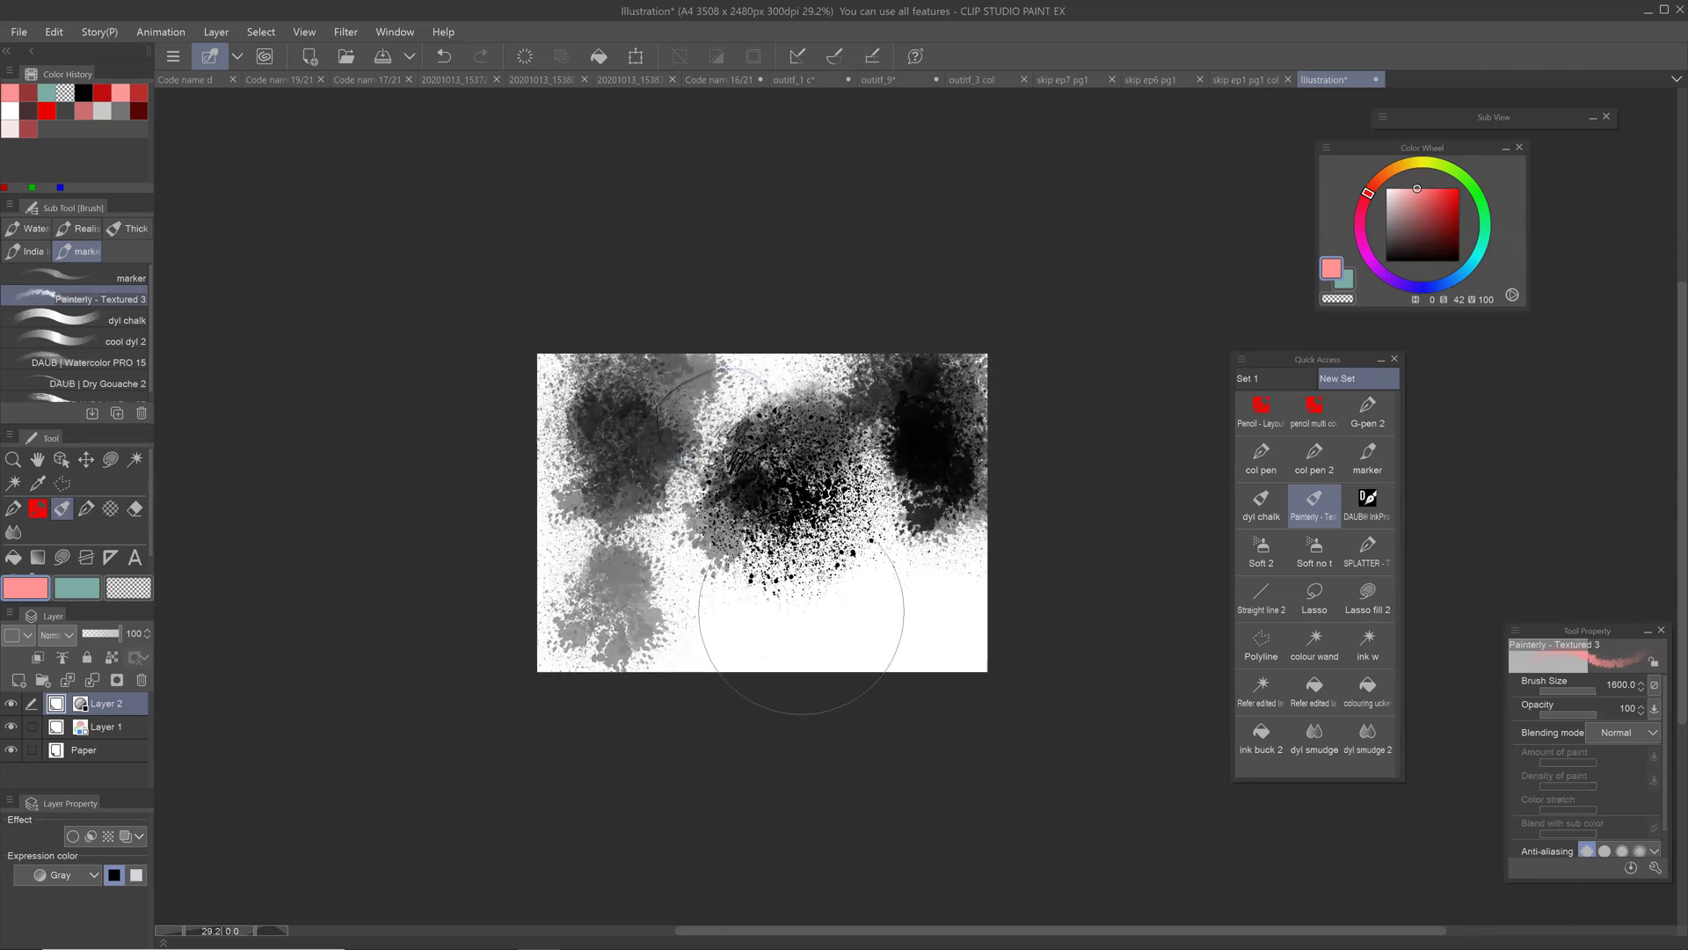
{"action": "left_click_drag", "start_coordinate": [478, 612], "coordinate": [424, 699]}
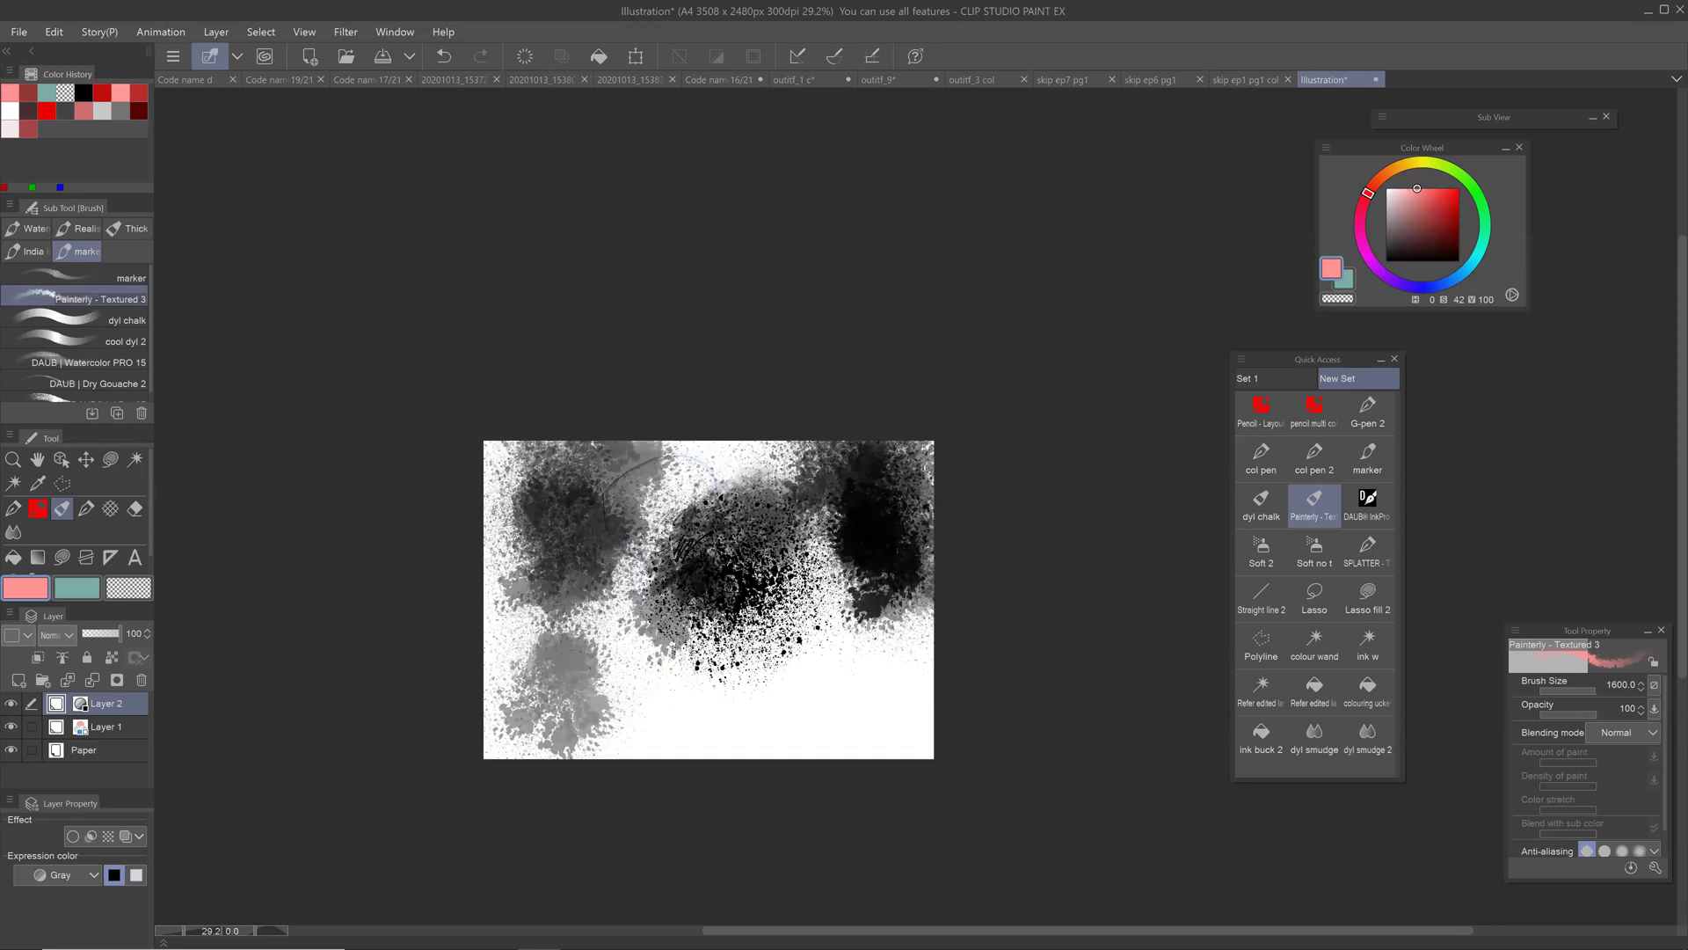
Step: Look at the outitf_1 c page, switch to Code name d 16/21, and examine the teal-haired woman in the upper panel up close
{"action": "left_click", "coordinate": [796, 79]}
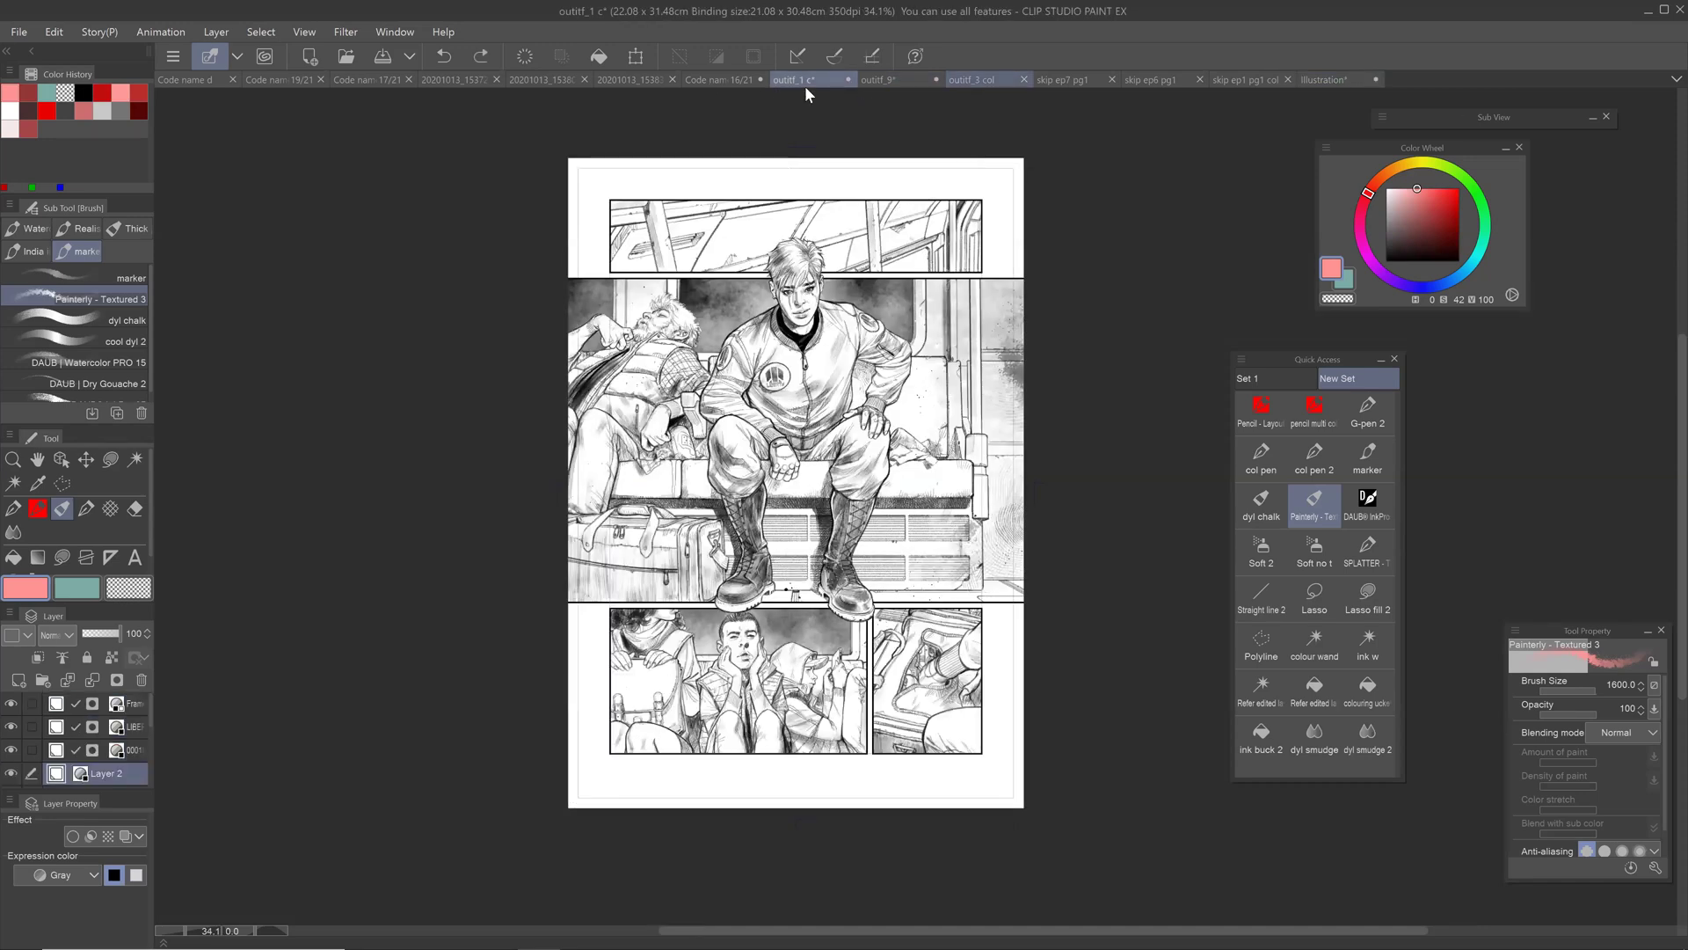
{"action": "left_click", "coordinate": [719, 79]}
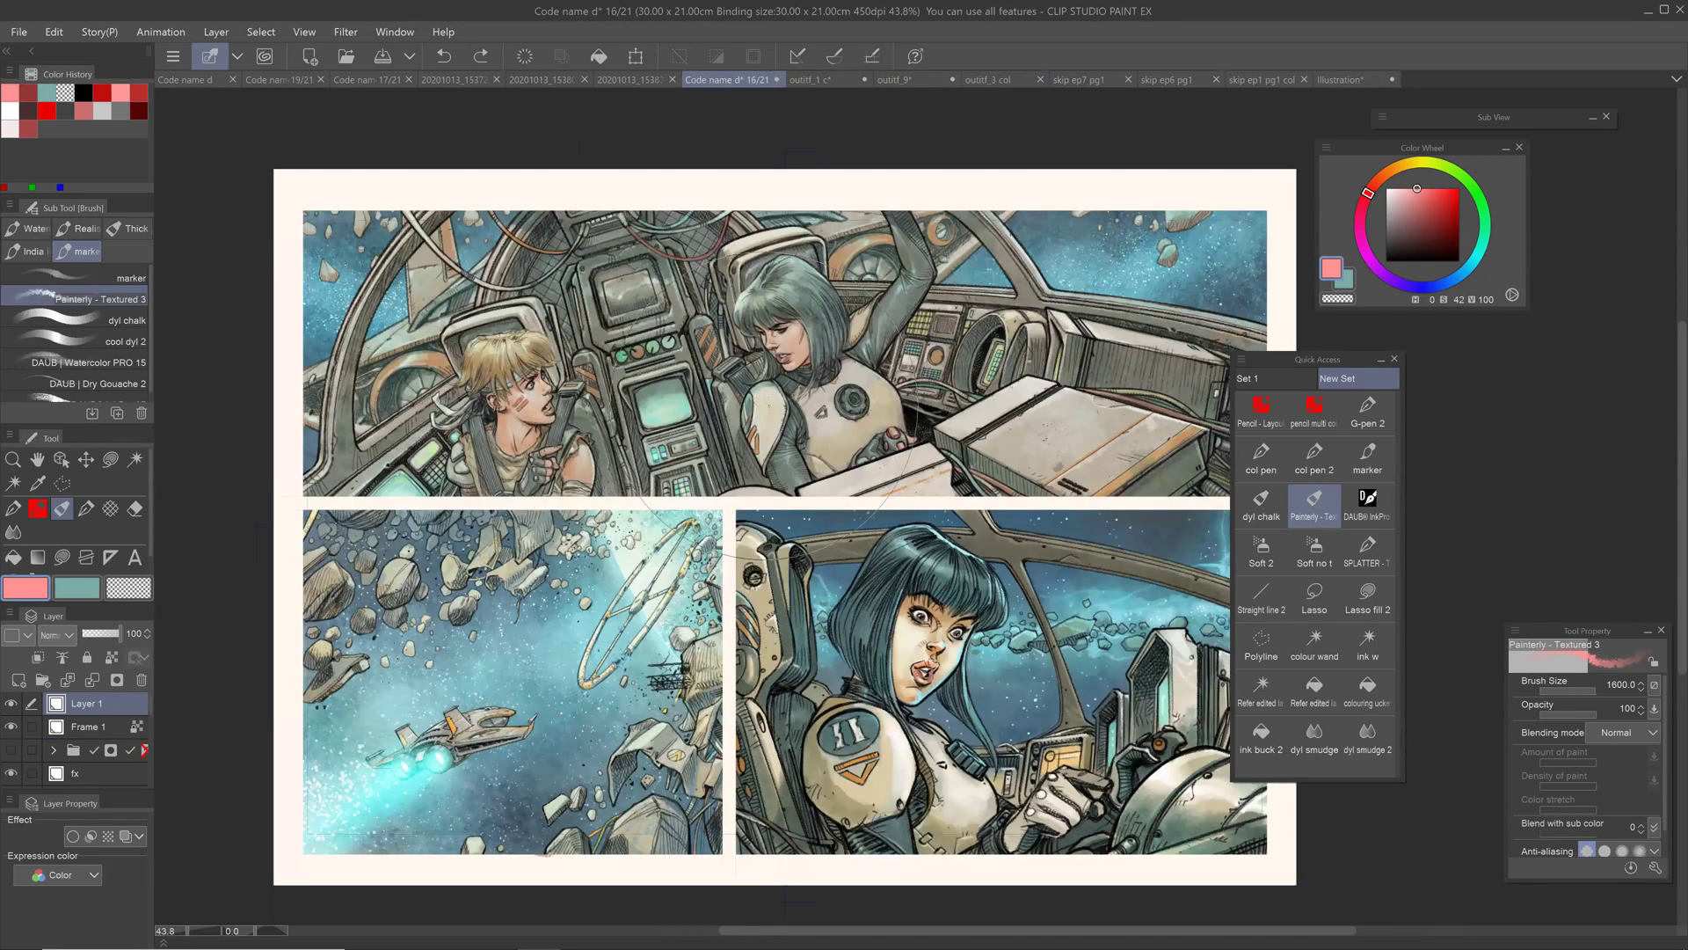
{"action": "left_click_drag", "start_coordinate": [720, 861], "coordinate": [844, 917]}
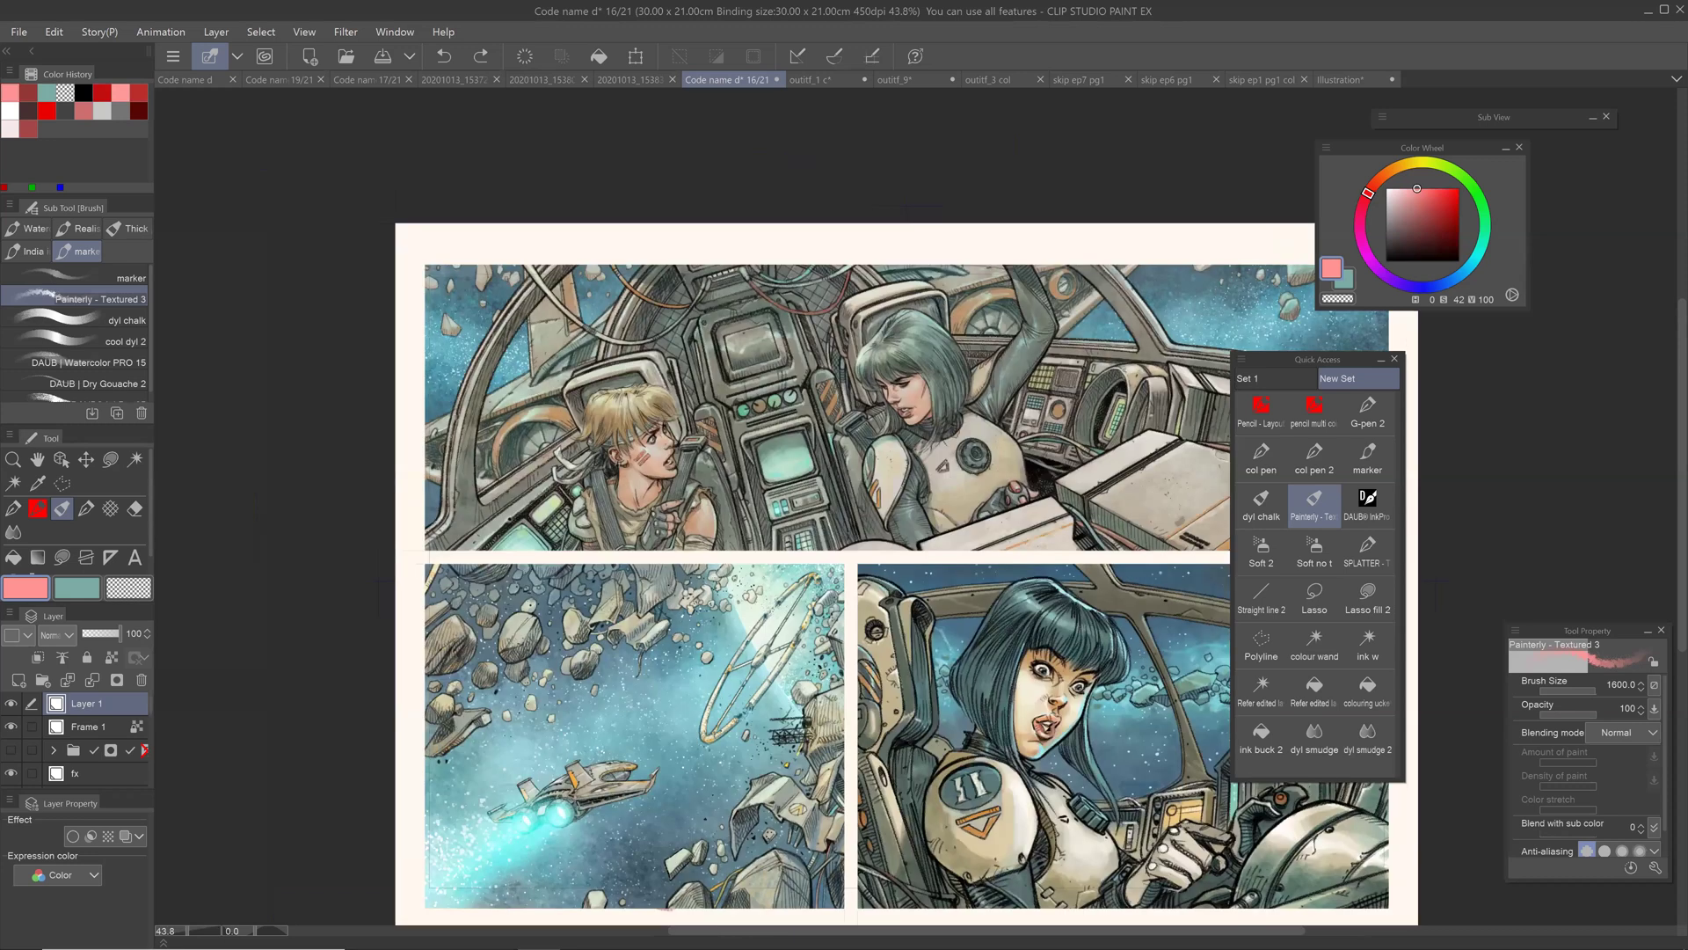
{"action": "key", "text": "ctrl+plus"}
{"action": "scroll", "coordinate": [948, 414], "scroll_direction": "up", "scroll_amount": 5}
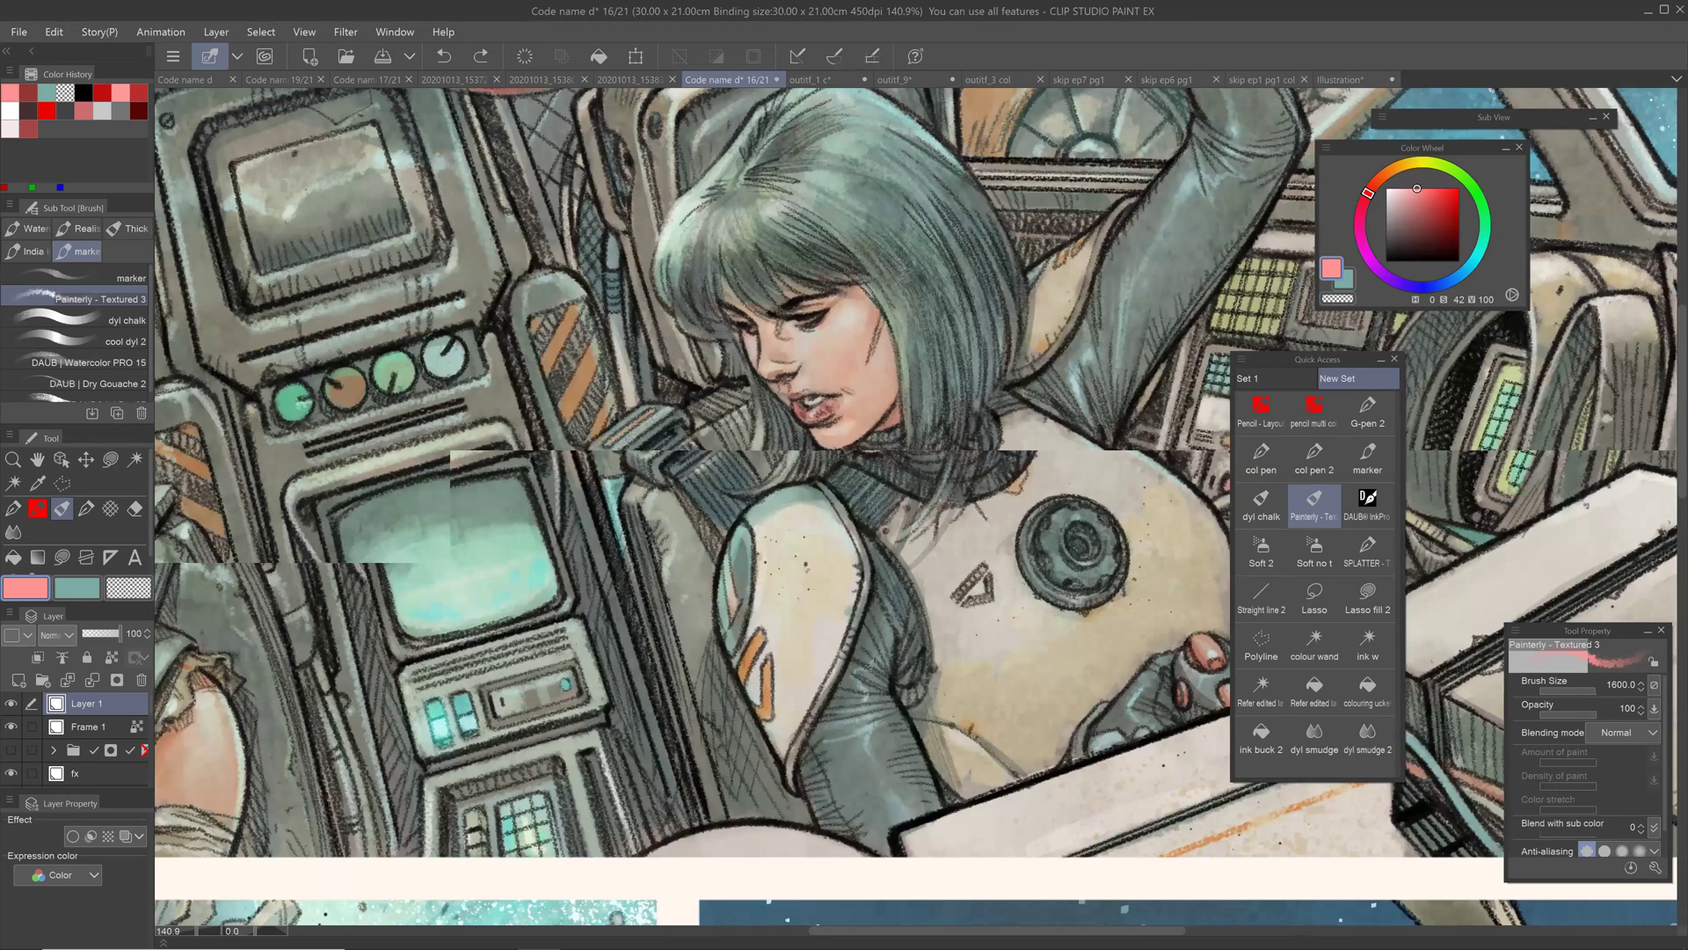
Step: Examine Code name d page 16 as a whole, and the blond man in the upper cockpit panel up close
{"action": "left_click_drag", "start_coordinate": [948, 413], "coordinate": [871, 413]}
{"action": "scroll", "coordinate": [1034, 352], "scroll_direction": "down", "scroll_amount": 4}
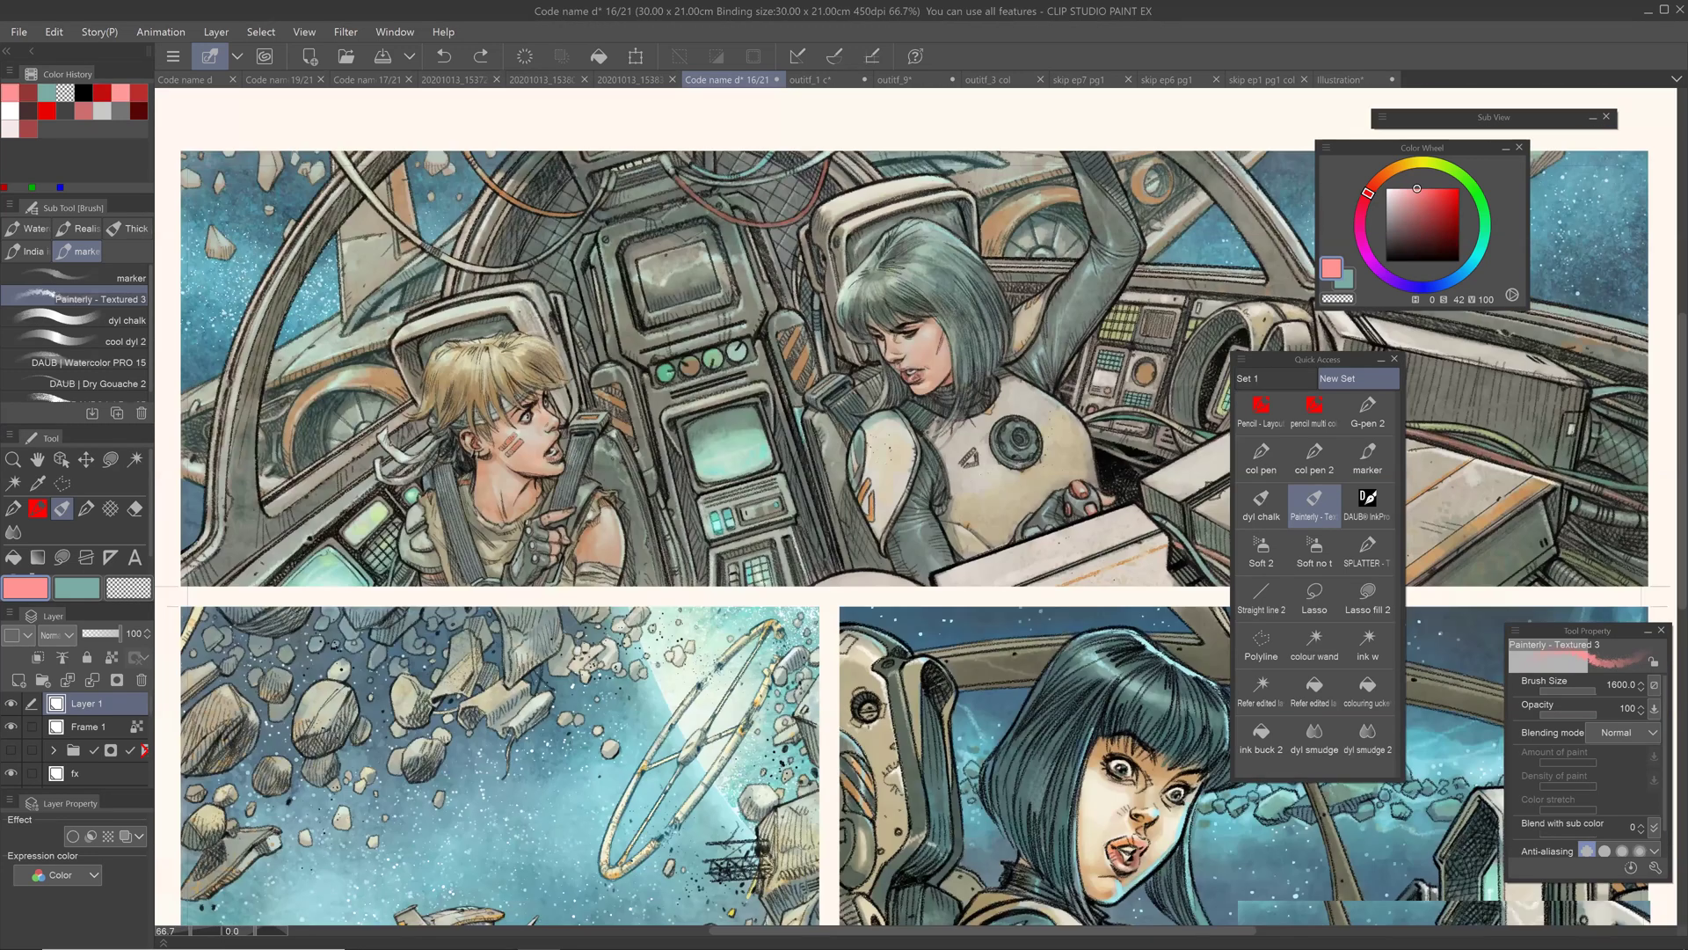
{"action": "left_click_drag", "start_coordinate": [948, 492], "coordinate": [945, 445]}
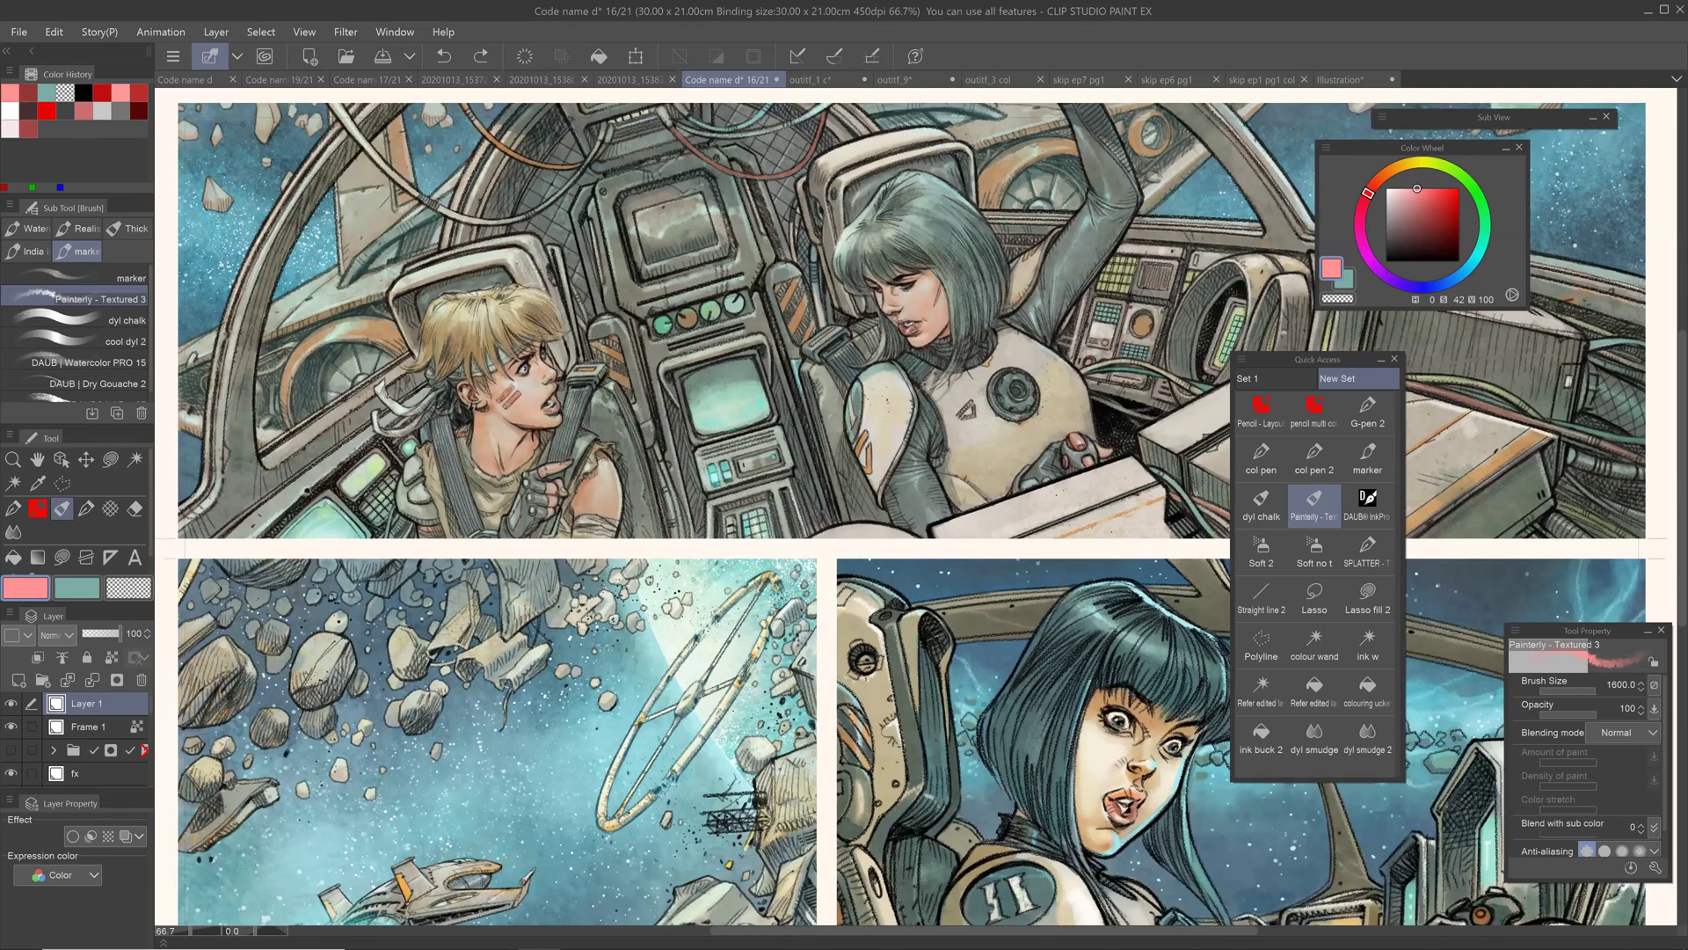
{"action": "scroll", "coordinate": [643, 227], "scroll_direction": "down", "scroll_amount": 2}
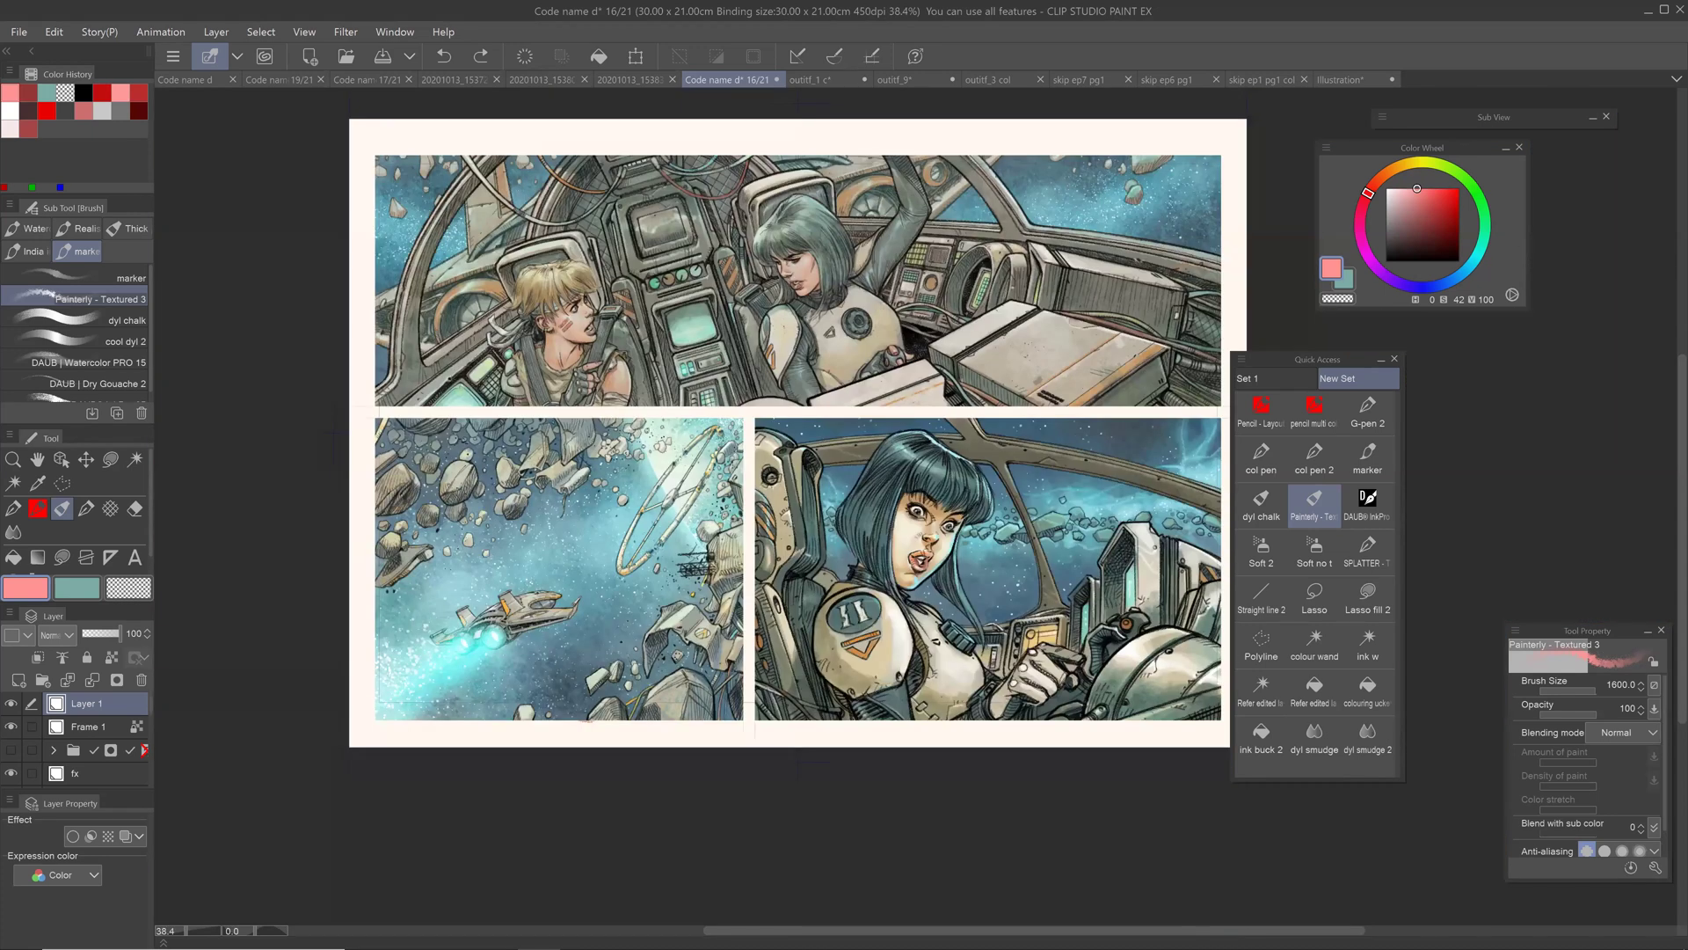
{"action": "left_click_drag", "start_coordinate": [773, 387], "coordinate": [823, 511]}
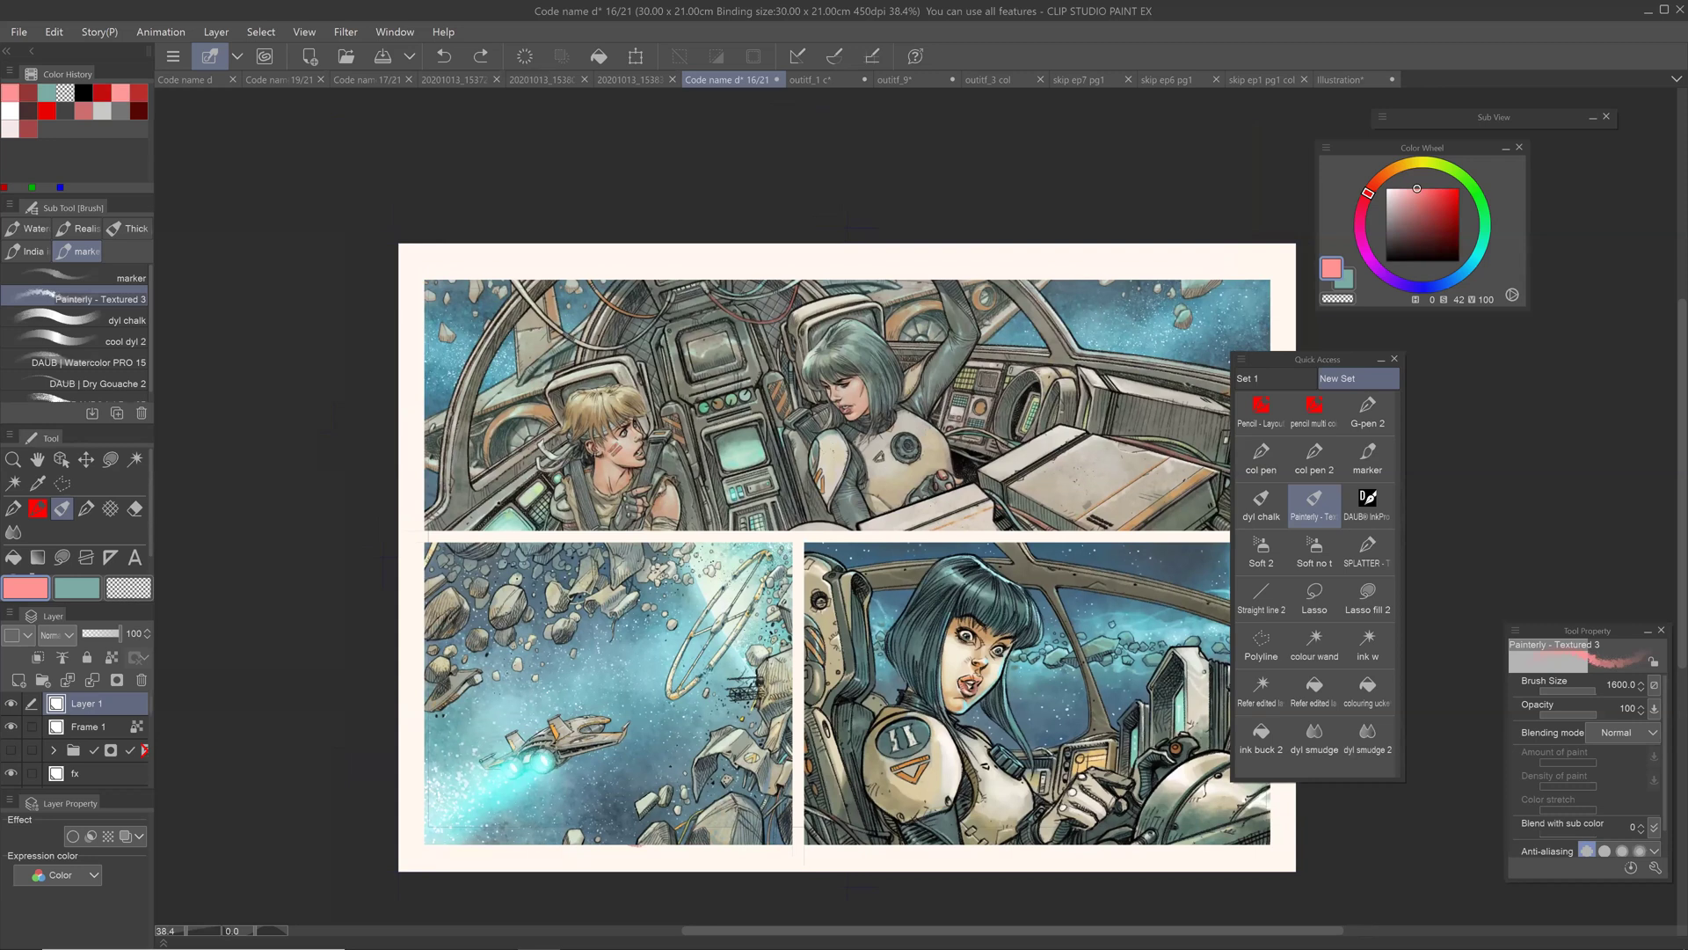
{"action": "scroll", "coordinate": [782, 468], "scroll_direction": "up", "scroll_amount": 3}
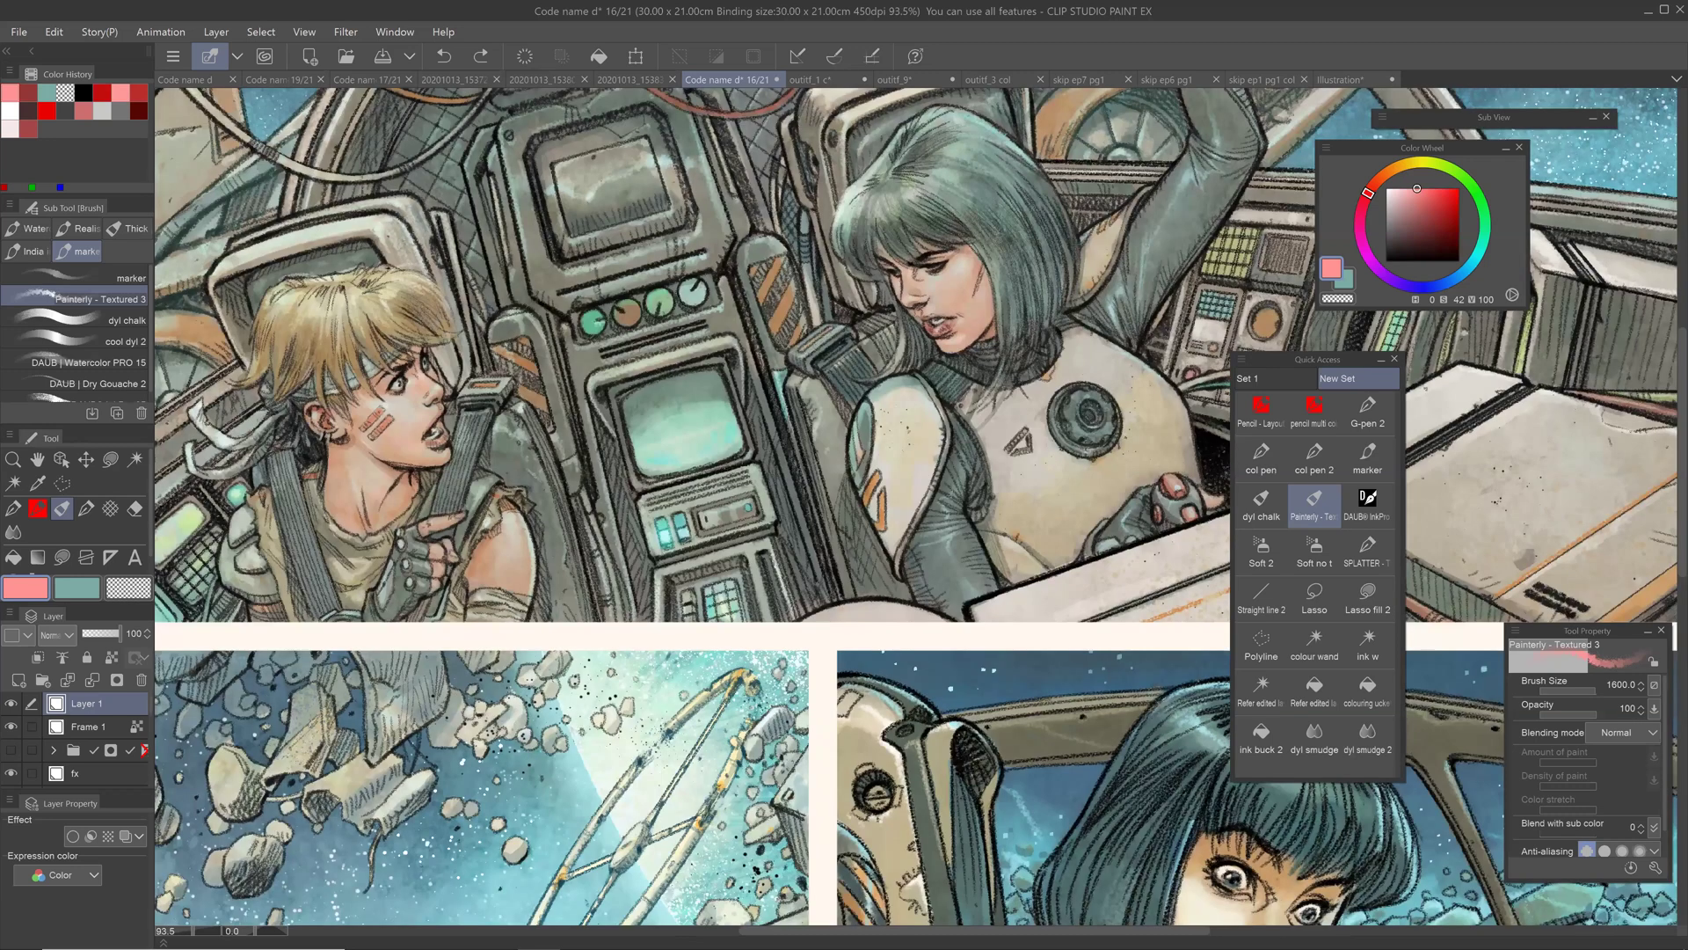
{"action": "left_click_drag", "start_coordinate": [455, 462], "coordinate": [723, 462]}
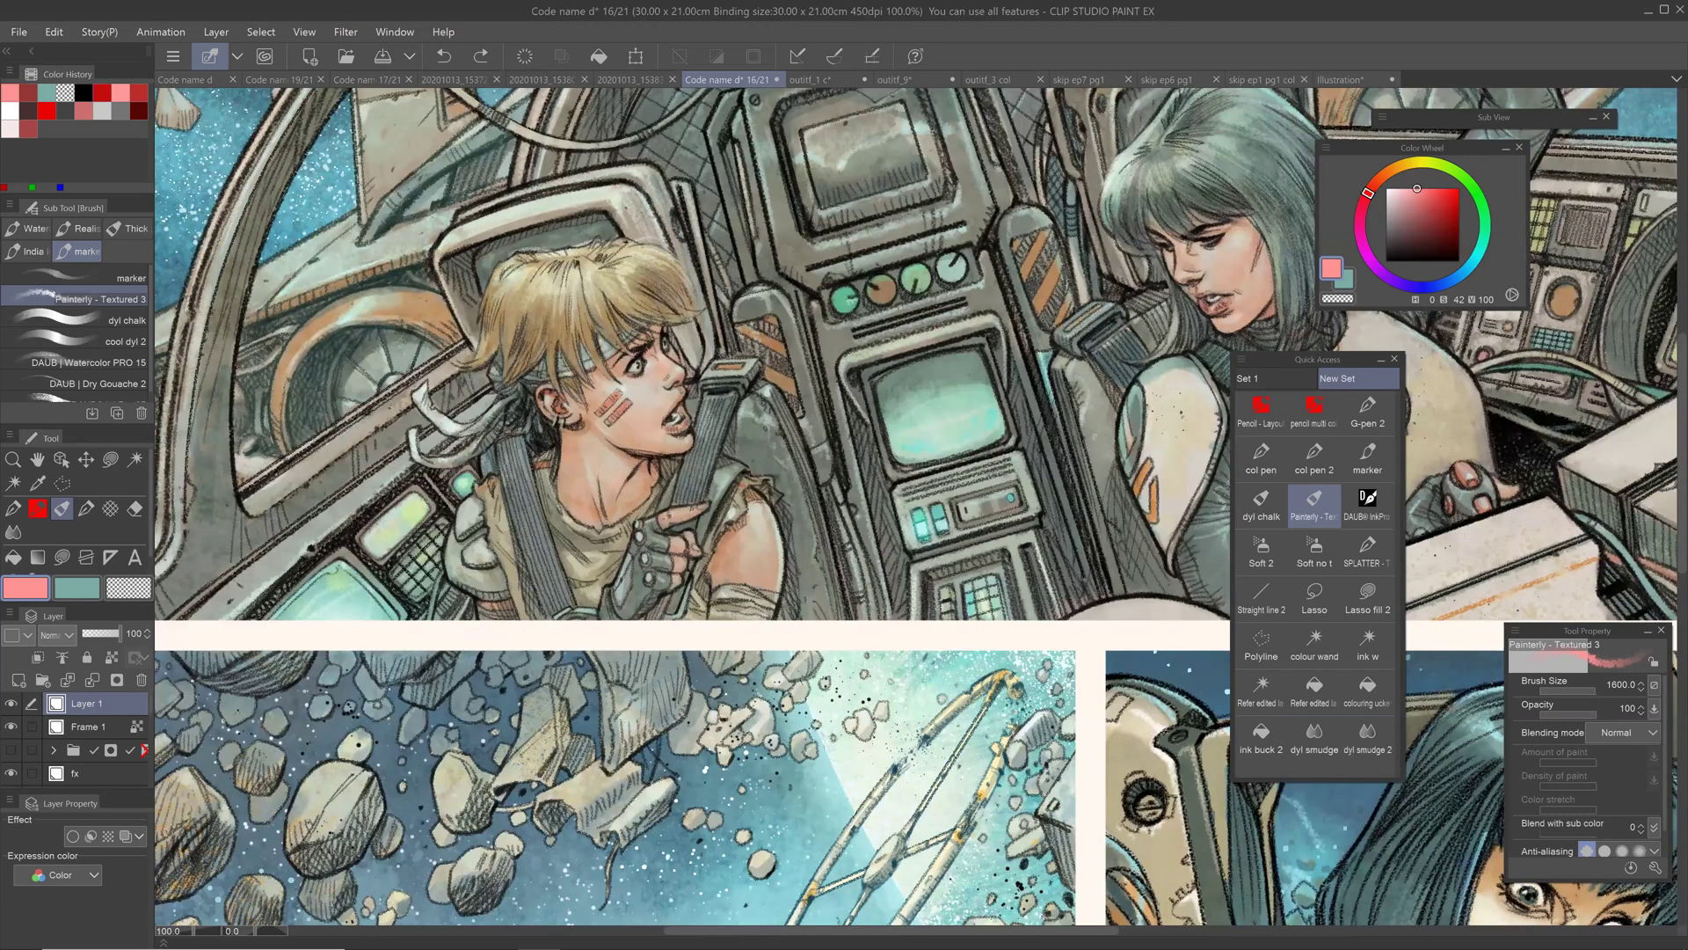
{"action": "scroll", "coordinate": [723, 462], "scroll_direction": "up", "scroll_amount": 2}
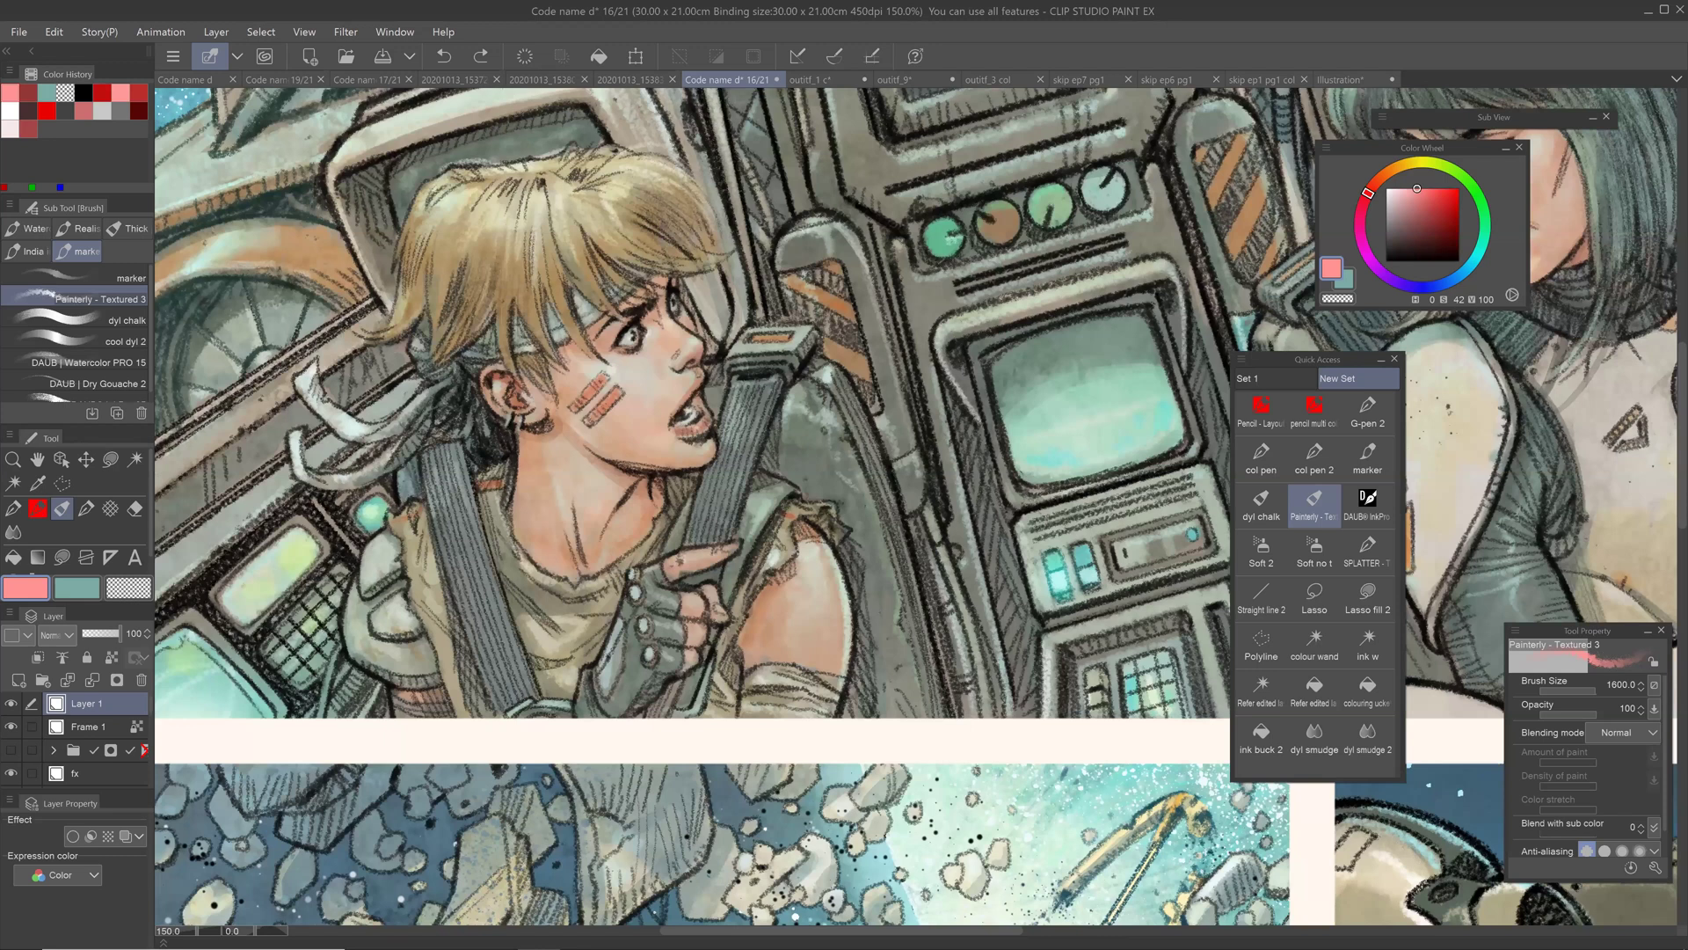
Step: Sketch dark red contours with Pencil - Layout Red over the blond man's cheek and the cockpit monitor, and undo them
{"action": "key", "text": "p"}
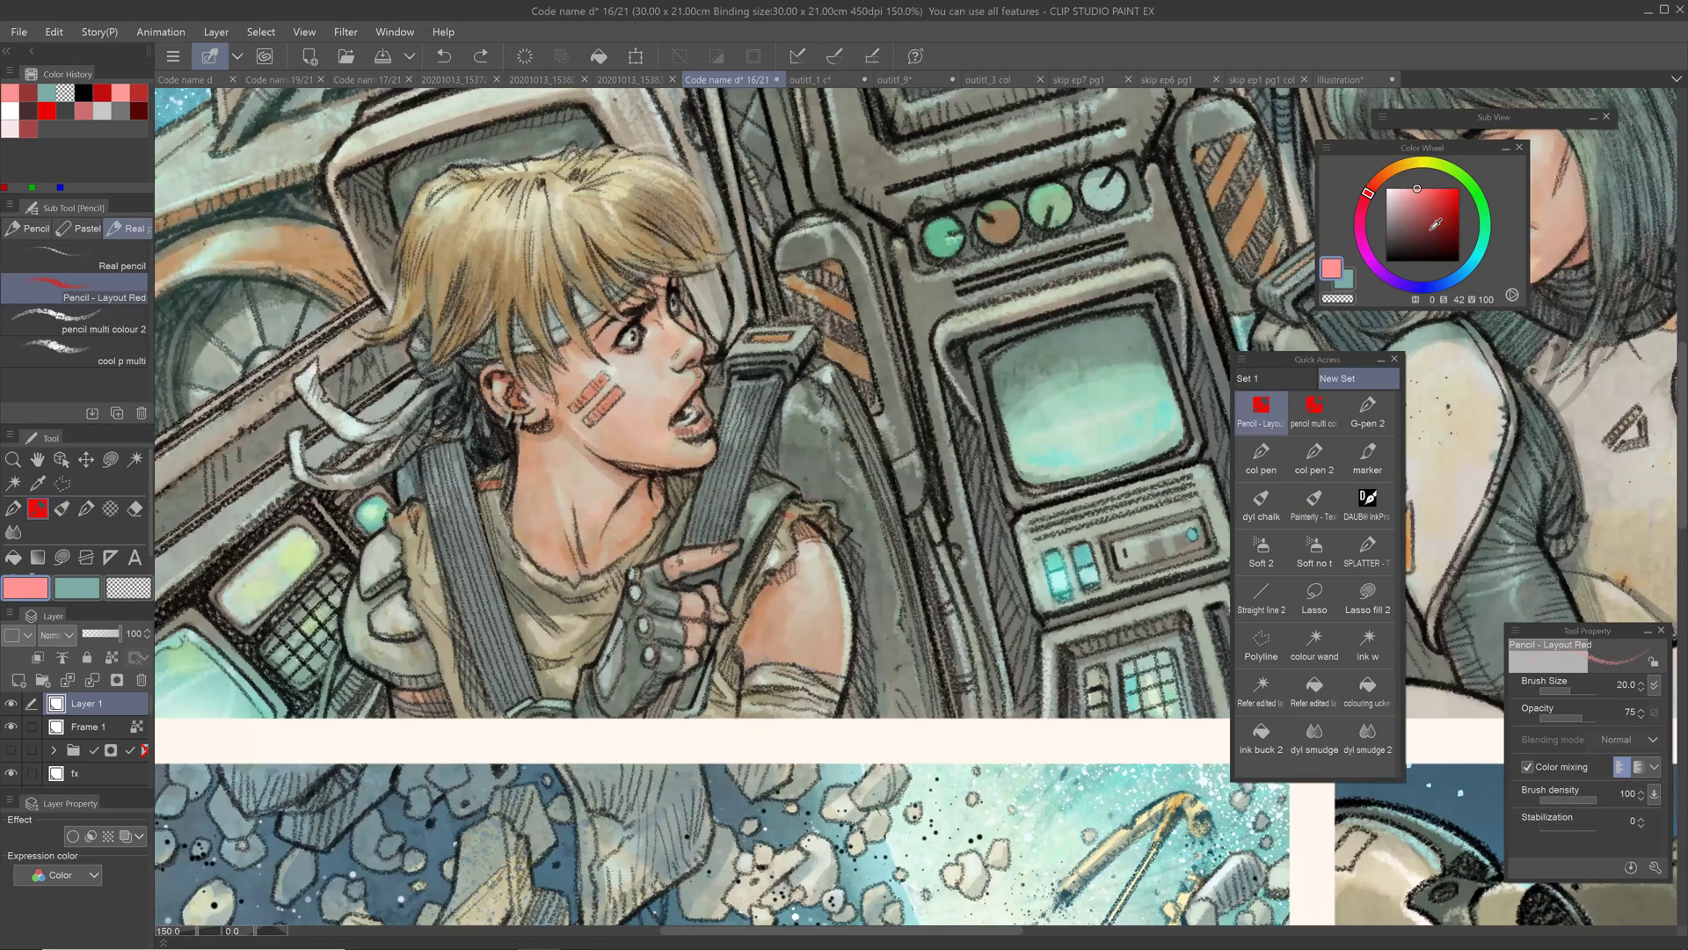
{"action": "left_click_drag", "start_coordinate": [1011, 307], "coordinate": [1161, 338]}
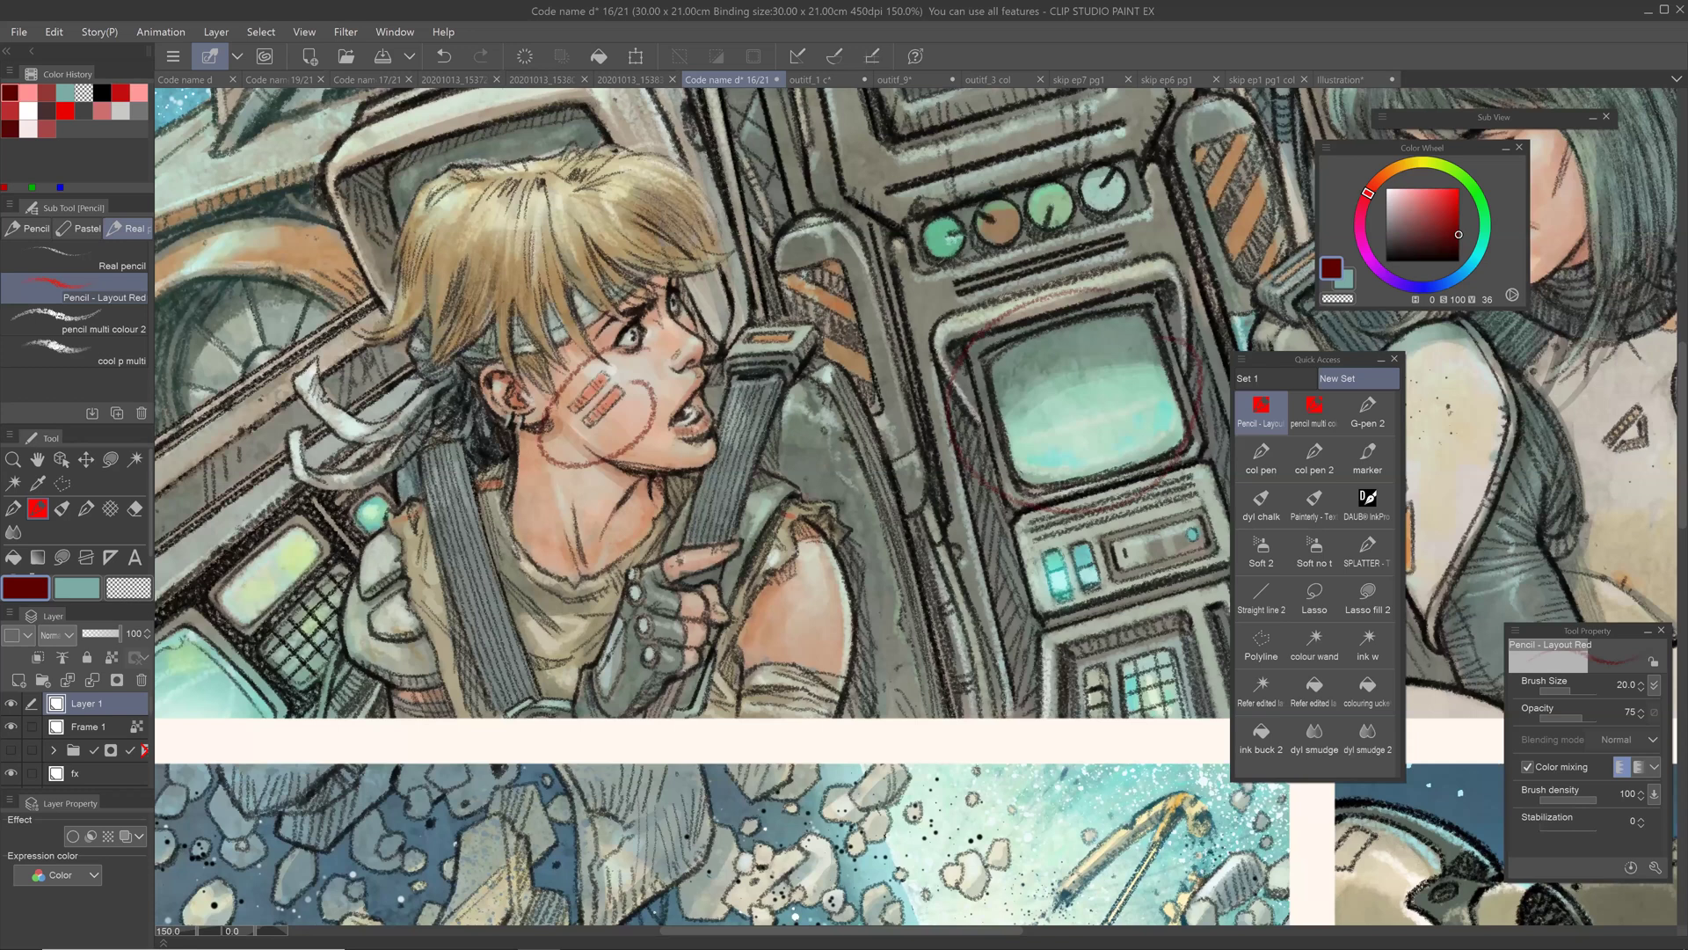
{"action": "key", "text": "ctrl+minus"}
{"action": "key", "text": "ctrl+minus"}
{"action": "left_click_drag", "start_coordinate": [967, 562], "coordinate": [716, 442]}
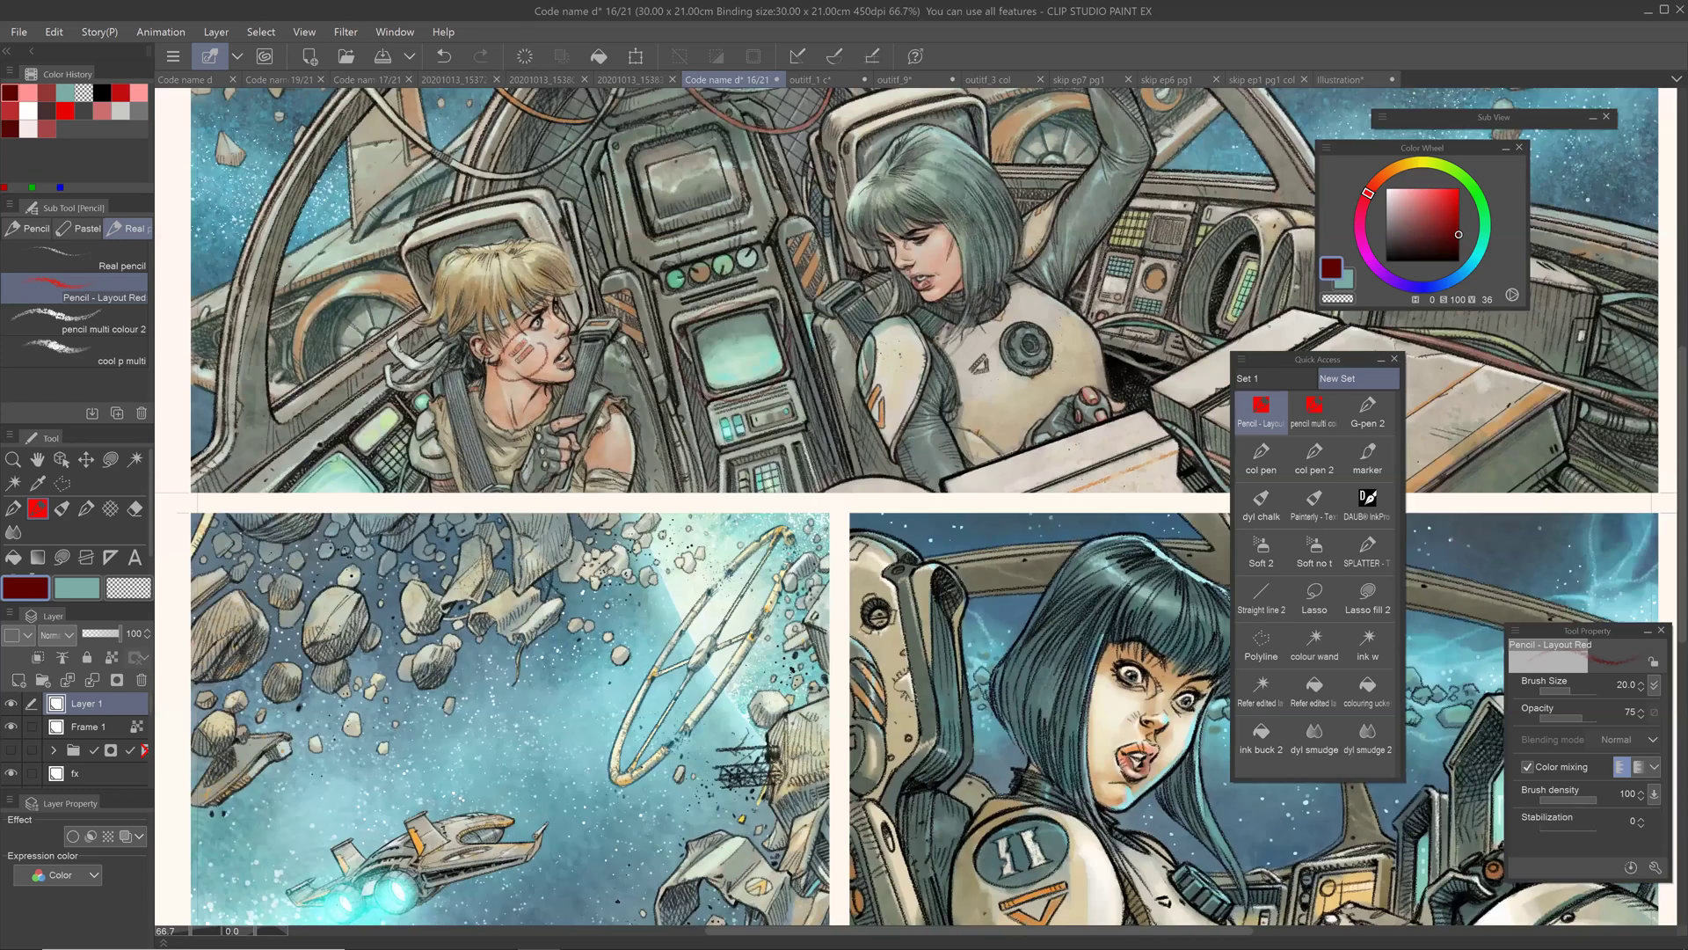
{"action": "key", "text": "ctrl+z"}
{"action": "key", "text": "ctrl+z"}
{"action": "left_click_drag", "start_coordinate": [1221, 393], "coordinate": [1141, 438]}
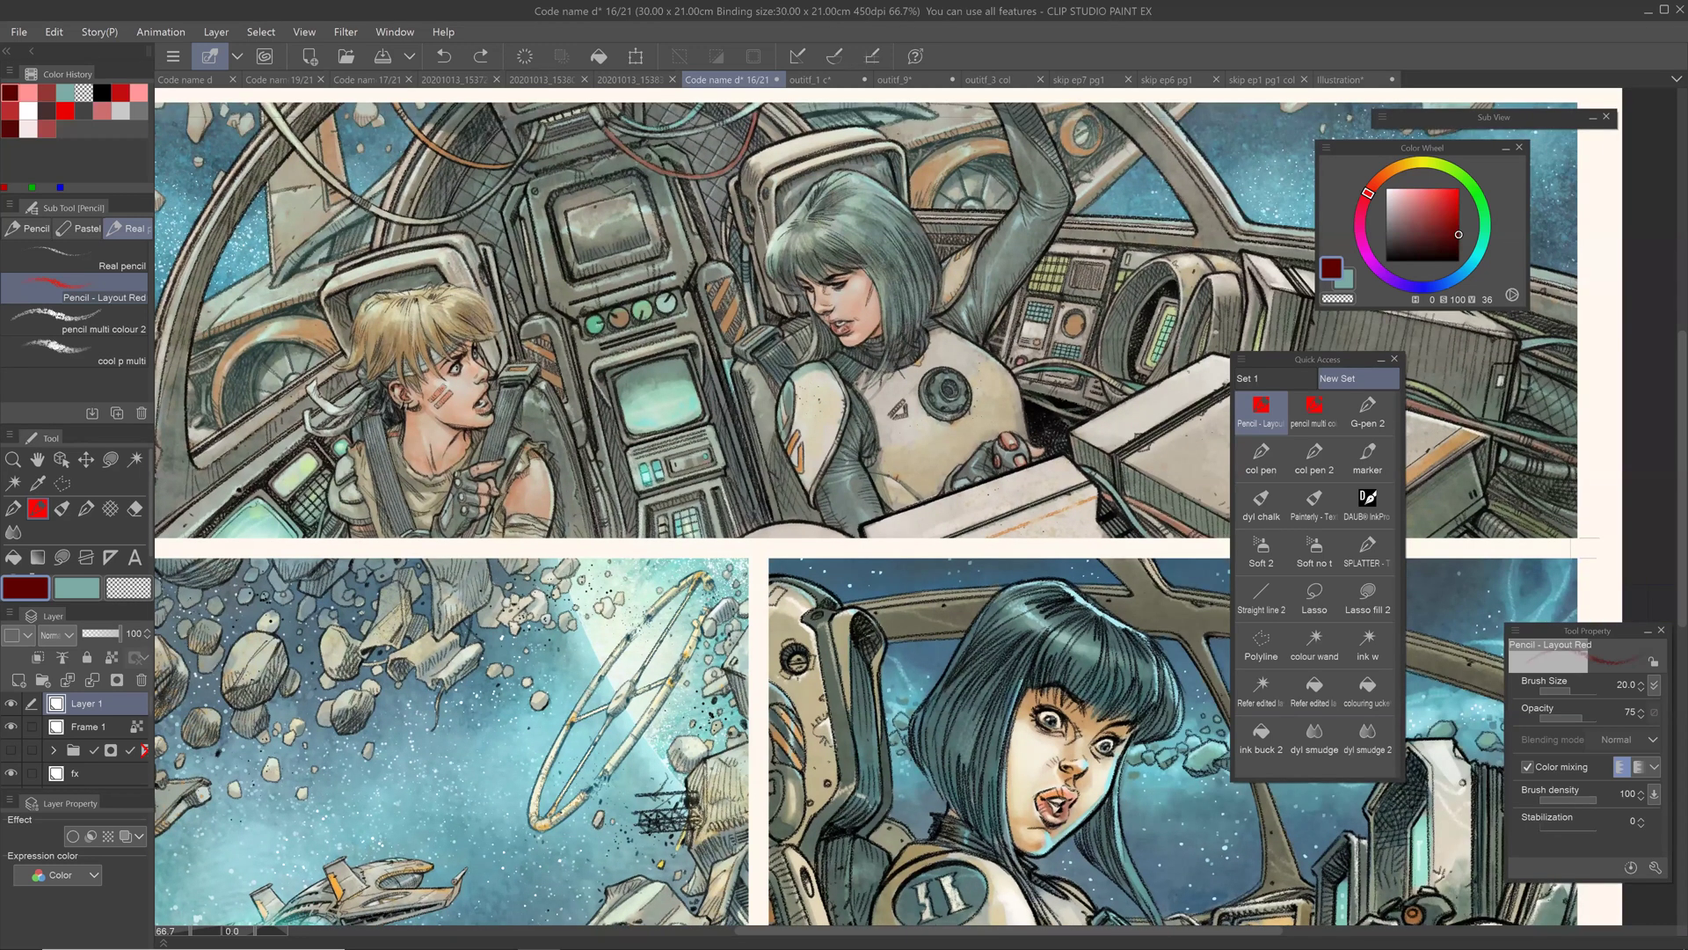
Step: Review the full page 16 layout, comparing the upper cockpit panel with the two panels below it
{"action": "left_click_drag", "start_coordinate": [879, 562], "coordinate": [890, 478]}
{"action": "scroll", "coordinate": [890, 478], "scroll_direction": "down", "scroll_amount": 3}
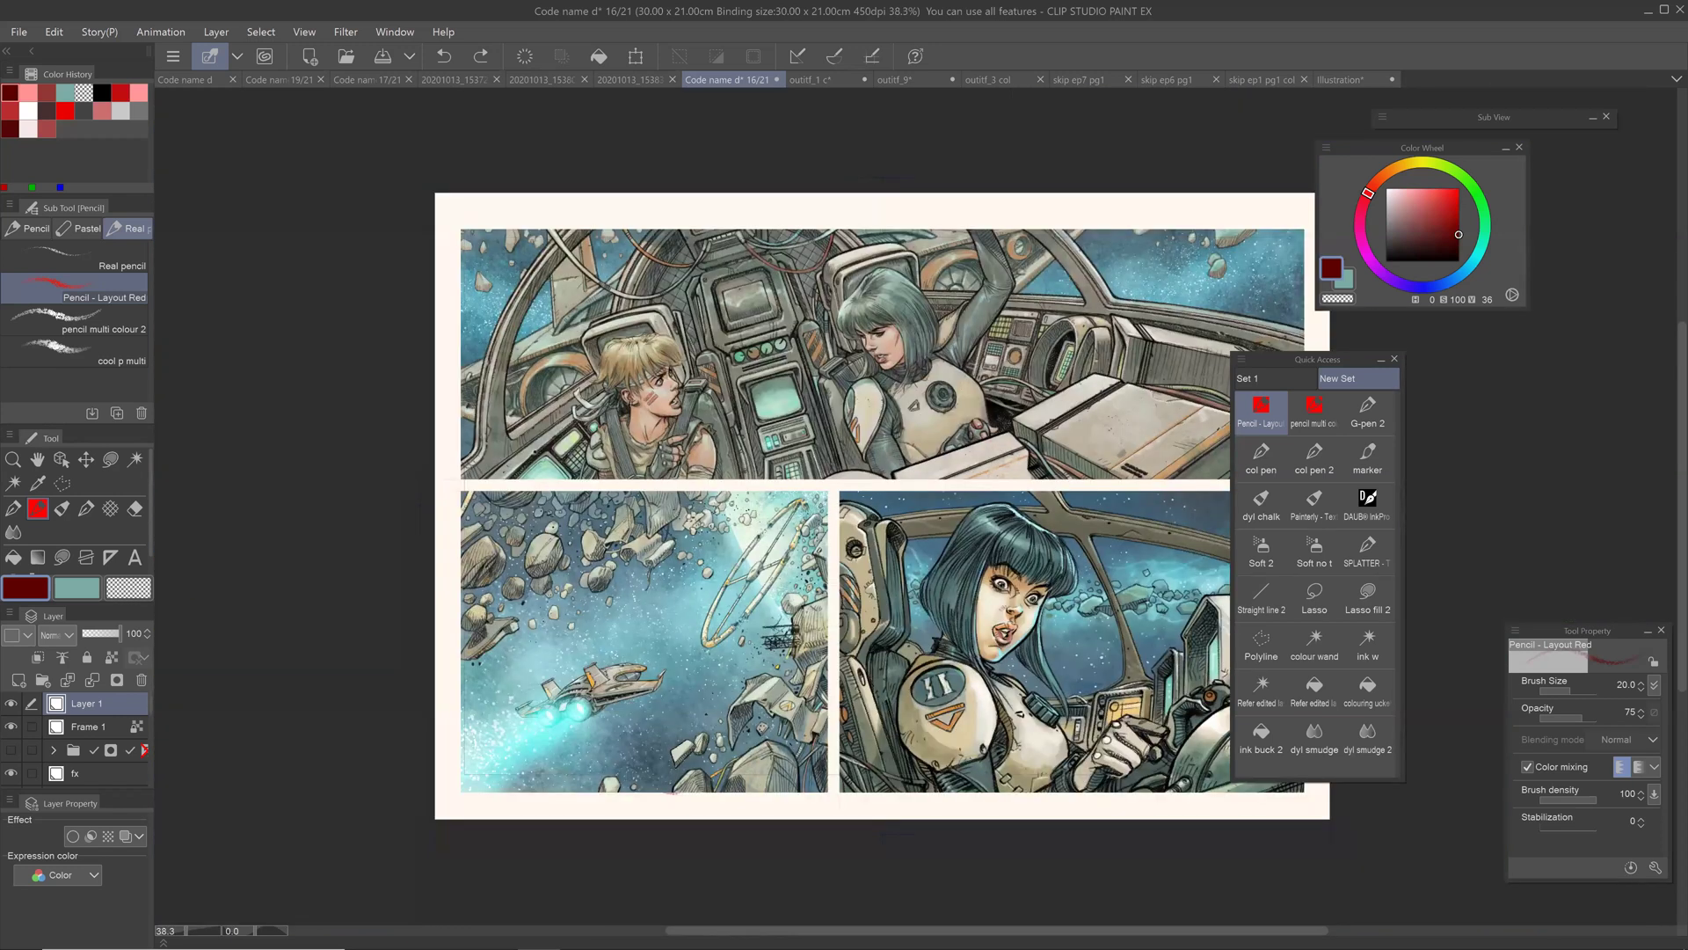
{"action": "left_click_drag", "start_coordinate": [882, 505], "coordinate": [841, 494]}
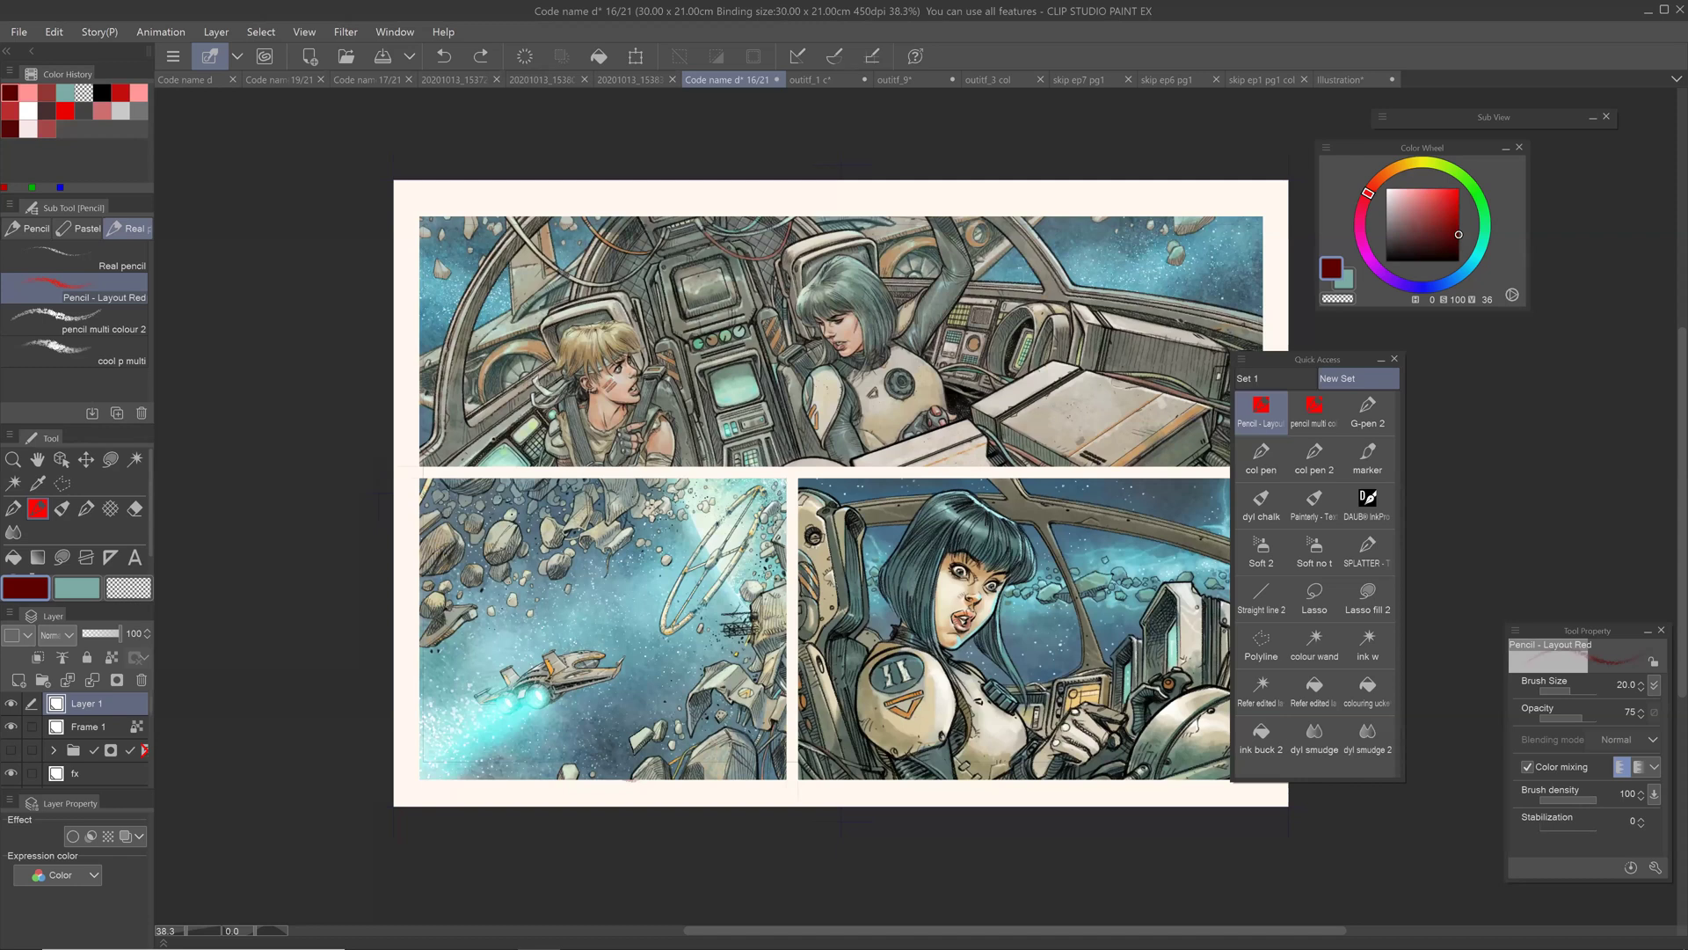
{"action": "mouse_move", "coordinate": [670, 551]}
{"action": "left_mouse_down"}
{"action": "mouse_move", "coordinate": [627, 498]}
{"action": "mouse_move", "coordinate": [684, 521]}
{"action": "left_mouse_up"}
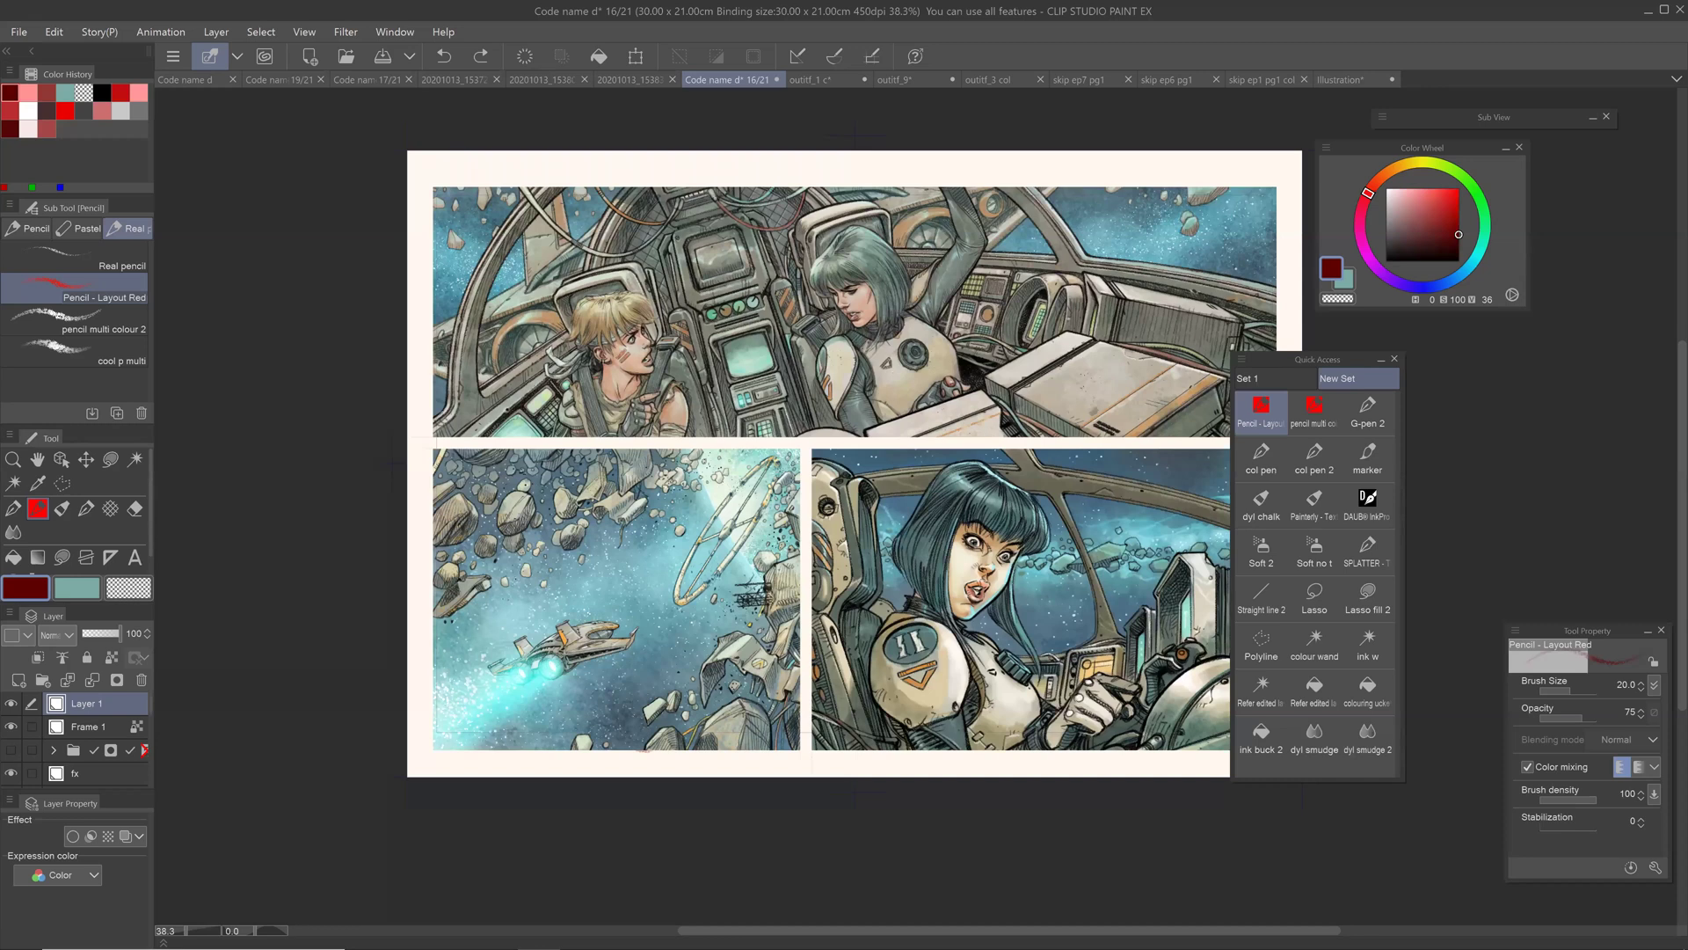
{"action": "left_click_drag", "start_coordinate": [585, 739], "coordinate": [543, 861]}
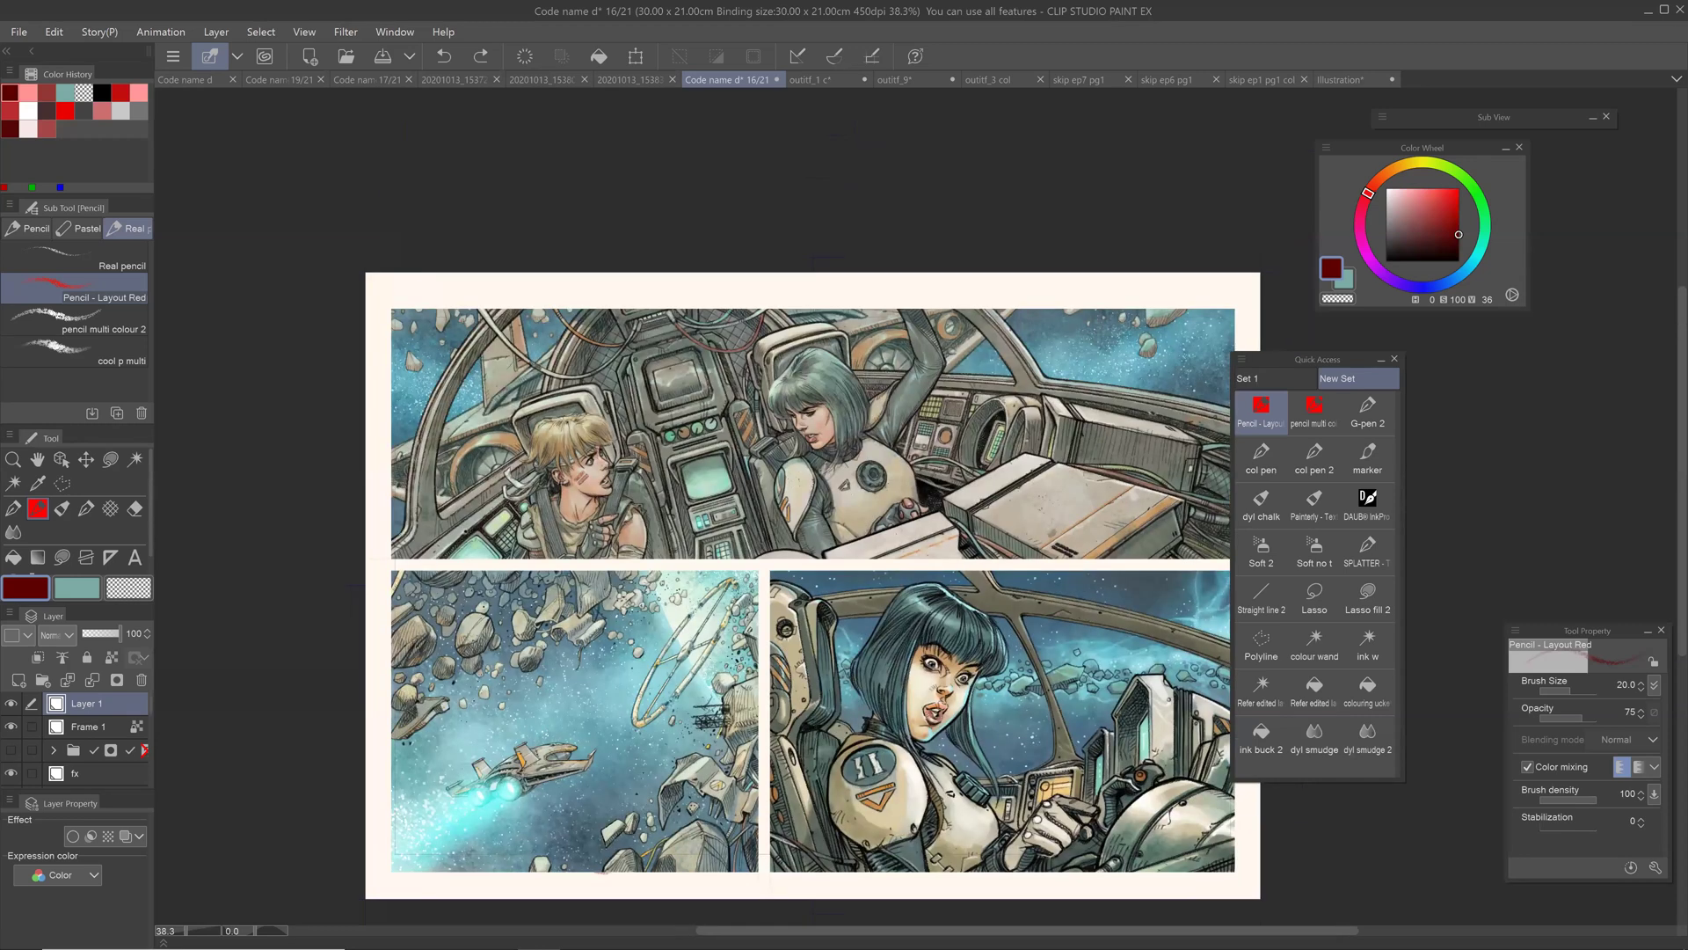
{"action": "scroll", "coordinate": [1079, 493], "scroll_direction": "up", "scroll_amount": 1}
{"action": "scroll", "coordinate": [1090, 527], "scroll_direction": "up", "scroll_amount": 1}
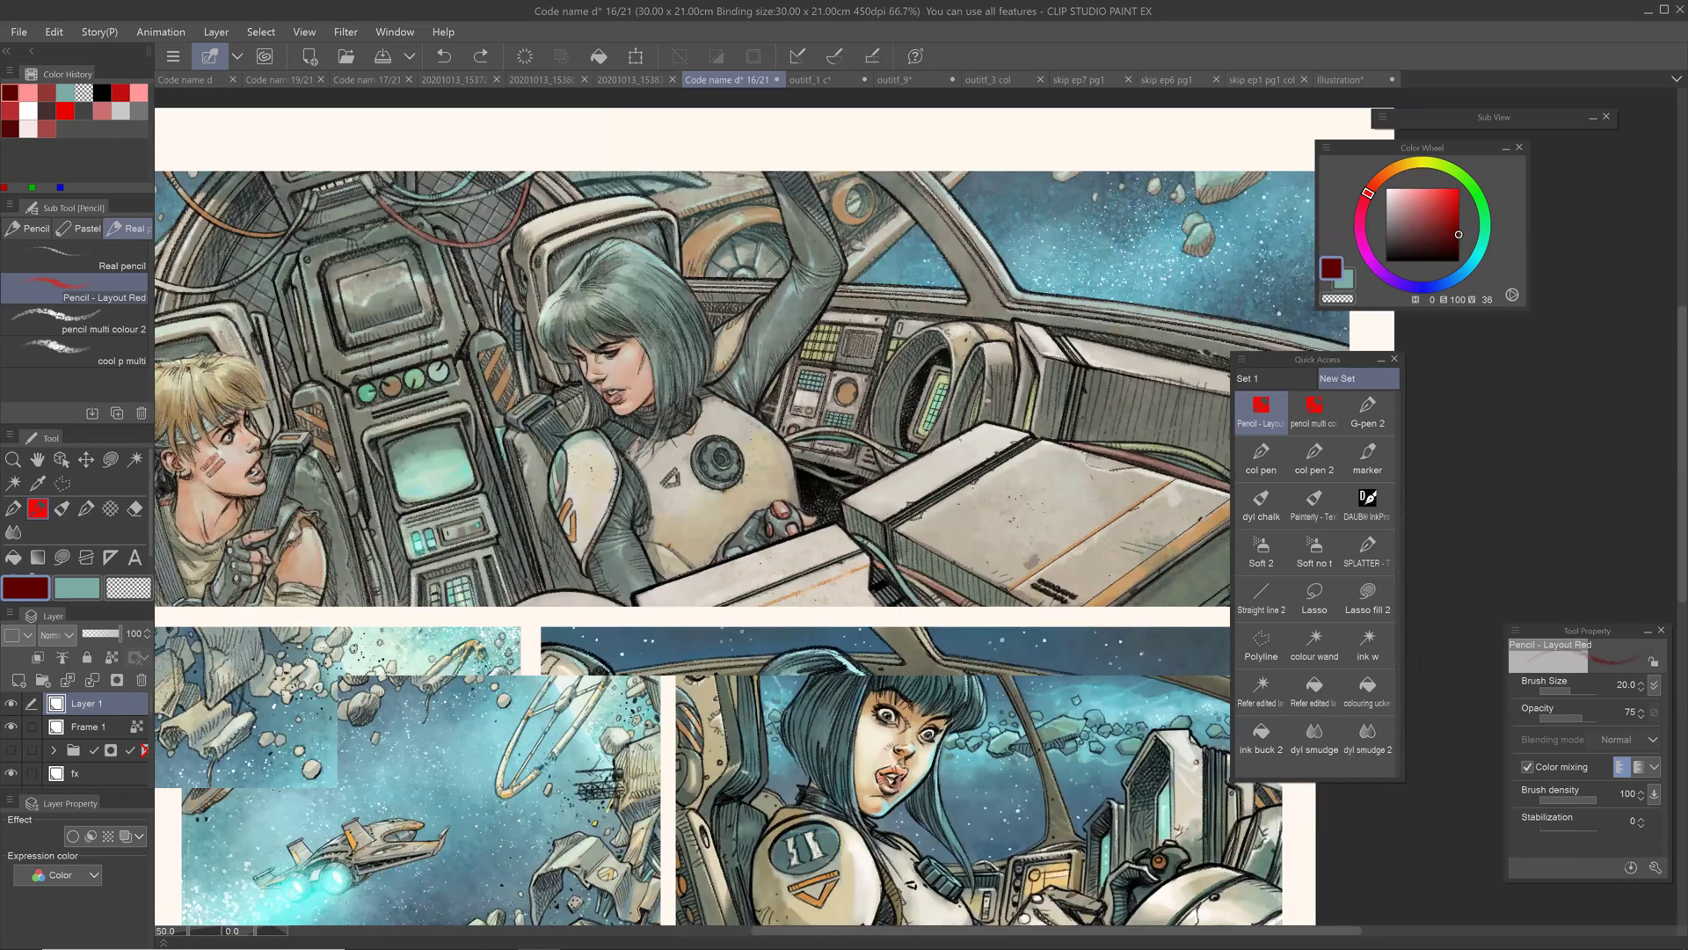
{"action": "scroll", "coordinate": [678, 580], "scroll_direction": "up", "scroll_amount": 2}
{"action": "scroll", "coordinate": [934, 622], "scroll_direction": "down", "scroll_amount": 1}
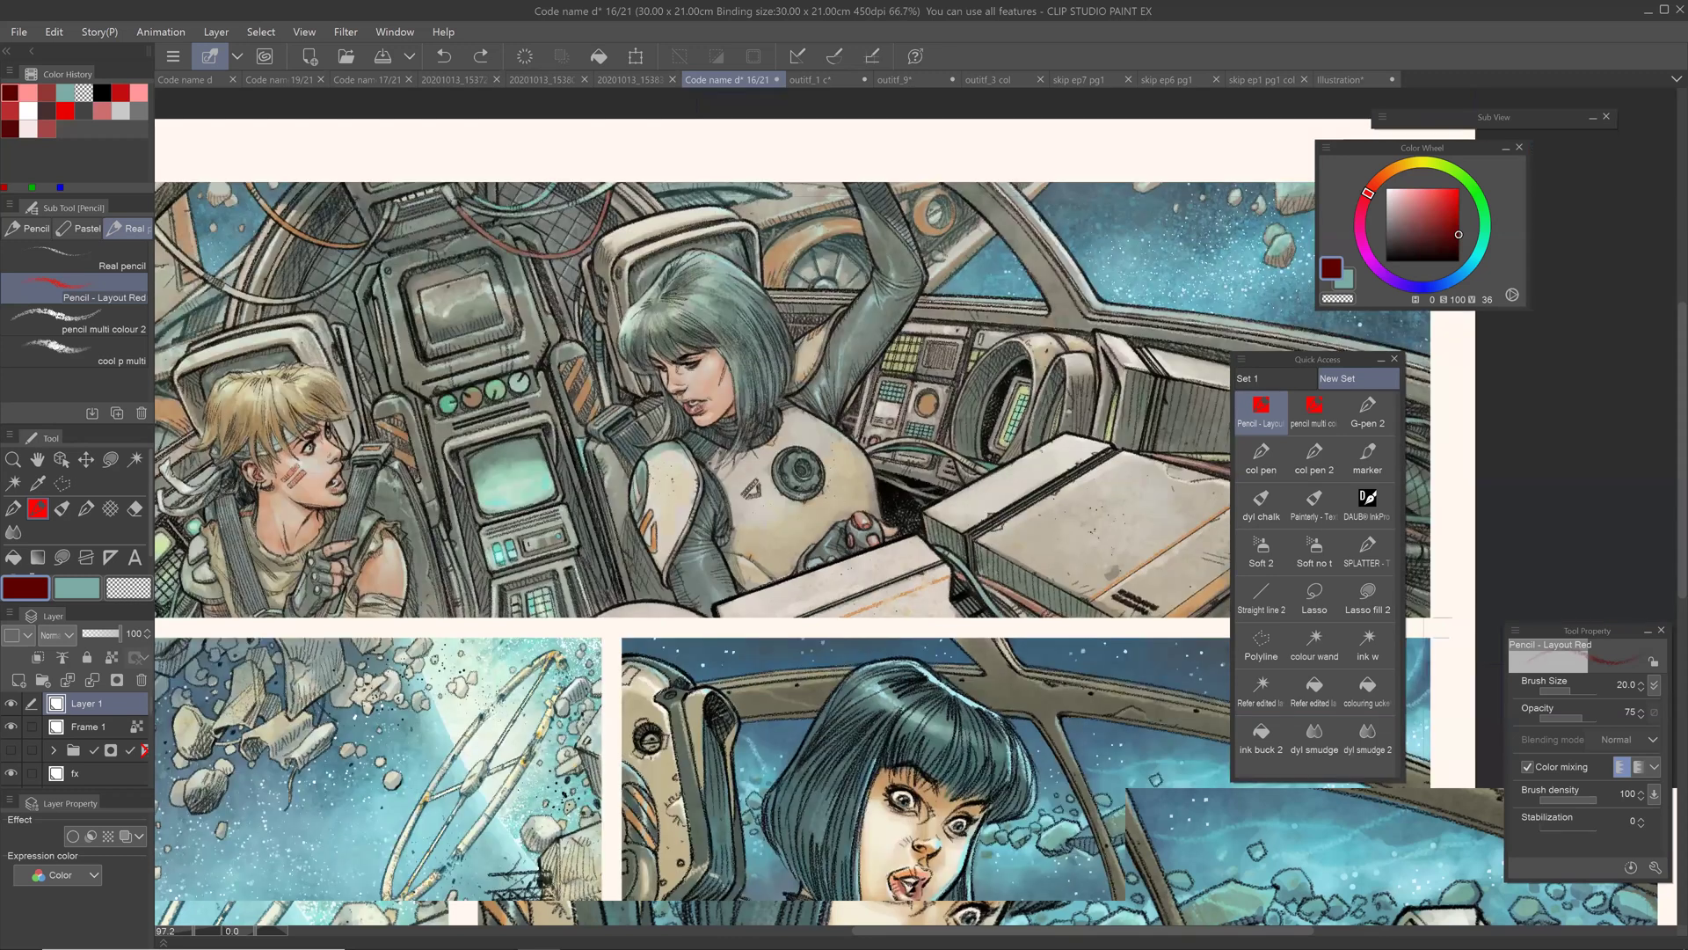
{"action": "scroll", "coordinate": [914, 527], "scroll_direction": "down", "scroll_amount": 1}
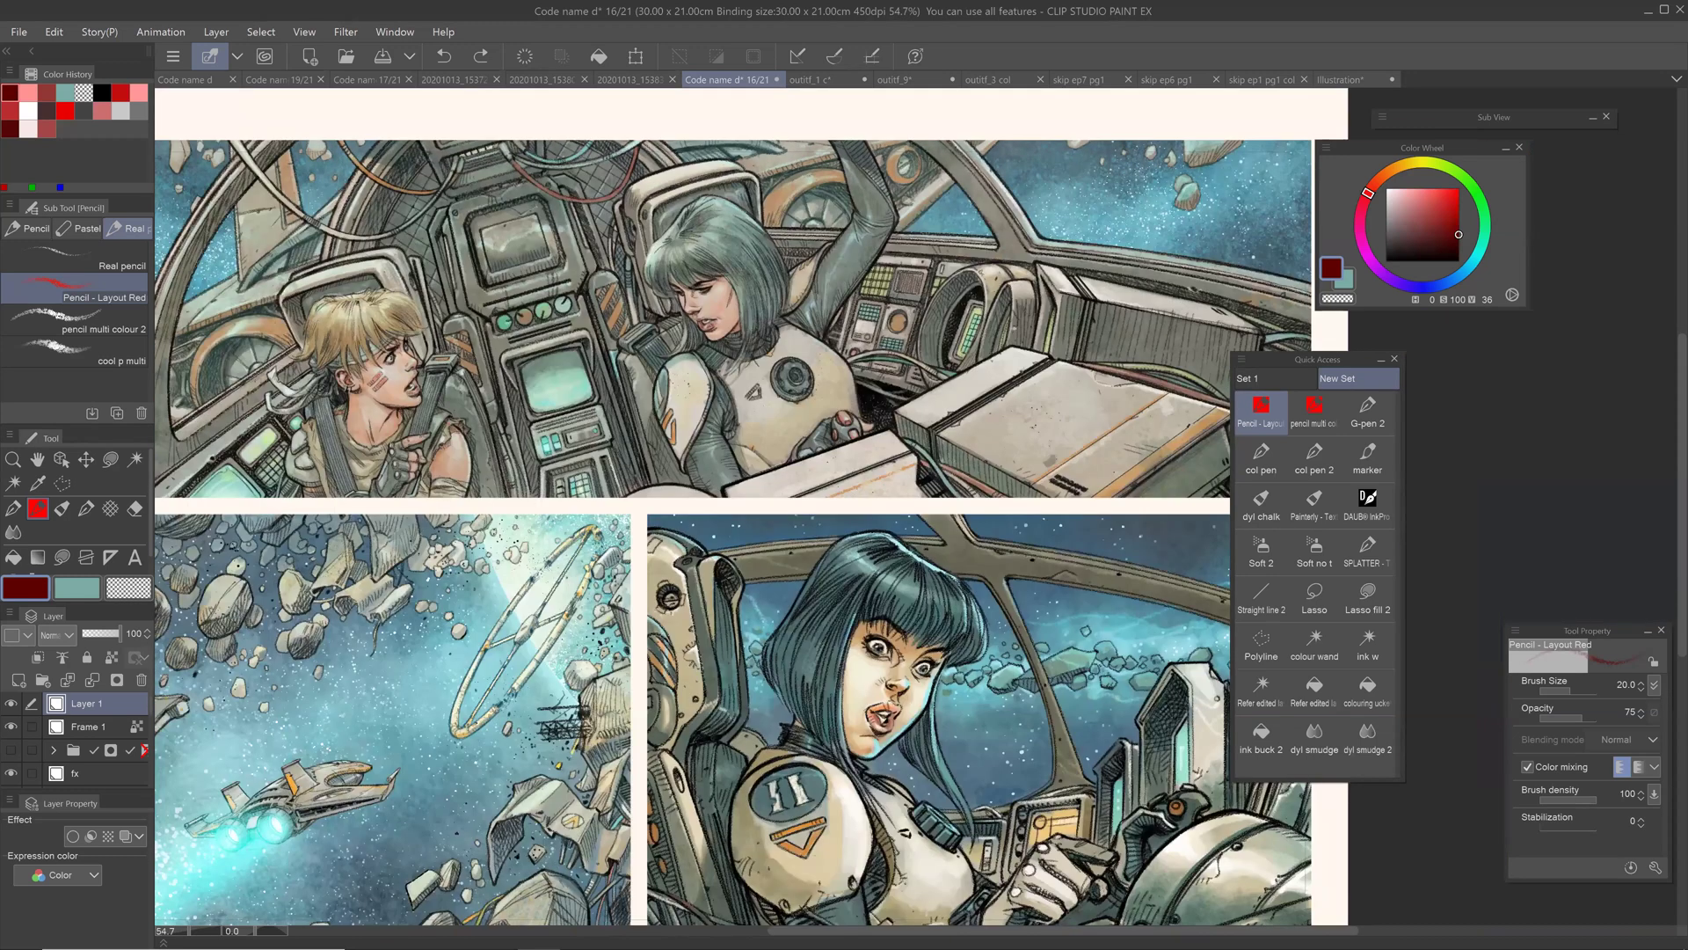
{"action": "left_click_drag", "start_coordinate": [791, 545], "coordinate": [890, 550]}
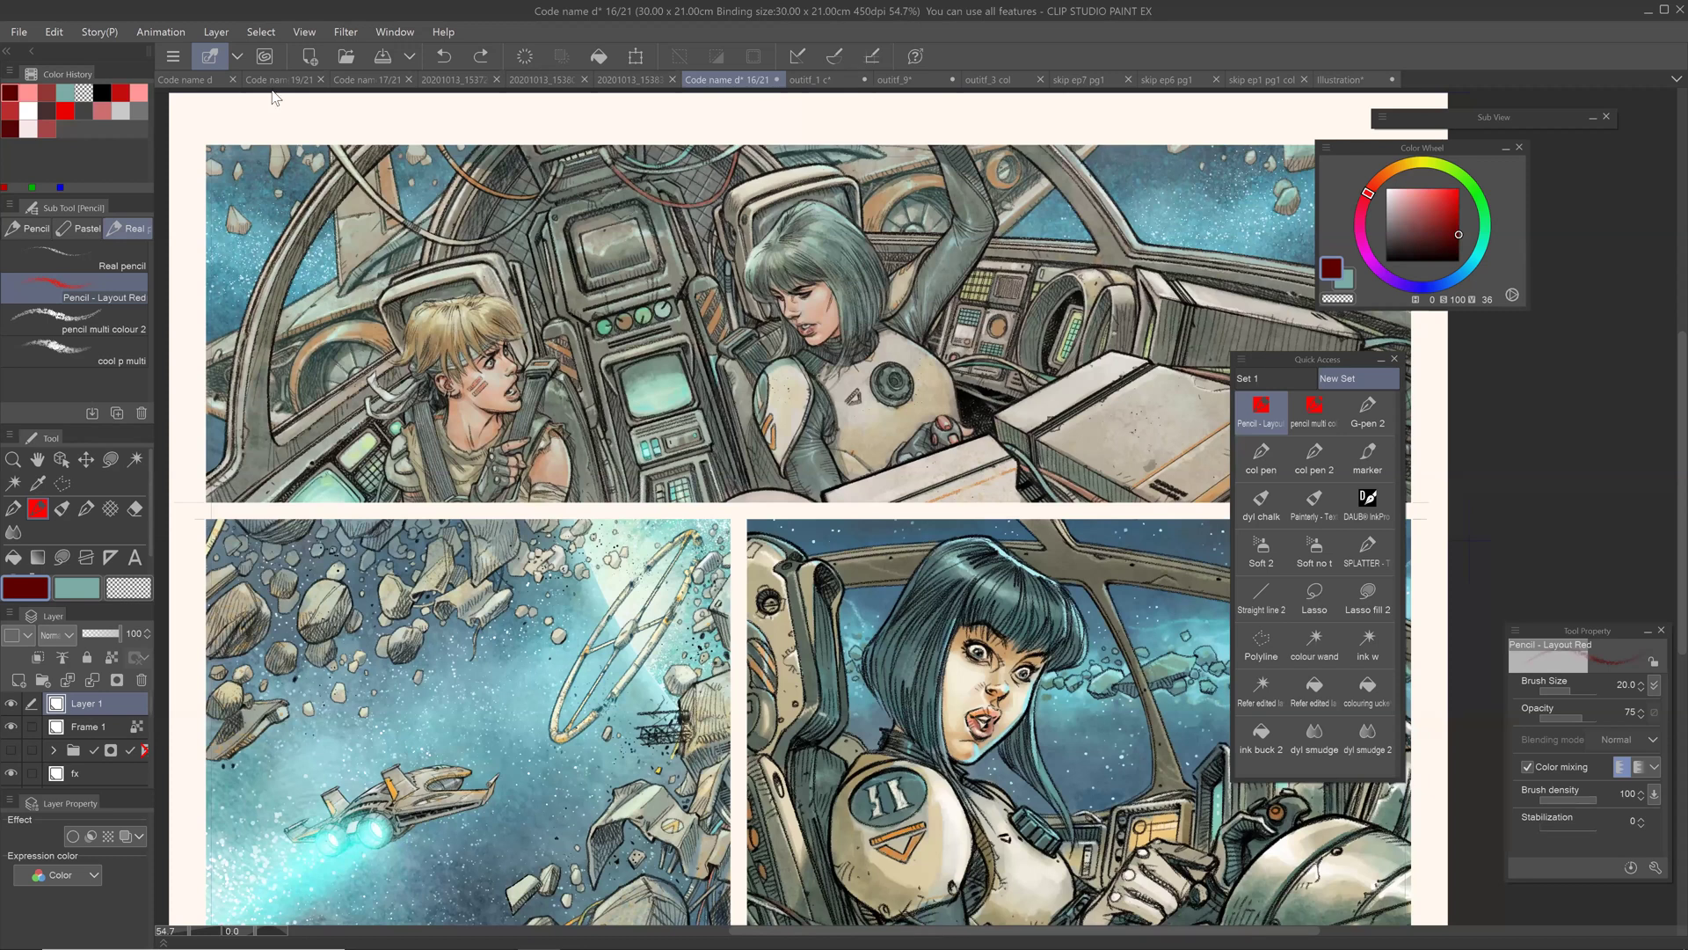
Step: Switch to the Code name d page overview and look over pages 11 to 16
{"action": "left_click", "coordinate": [186, 79]}
{"action": "scroll", "coordinate": [914, 506], "scroll_direction": "up", "scroll_amount": 3}
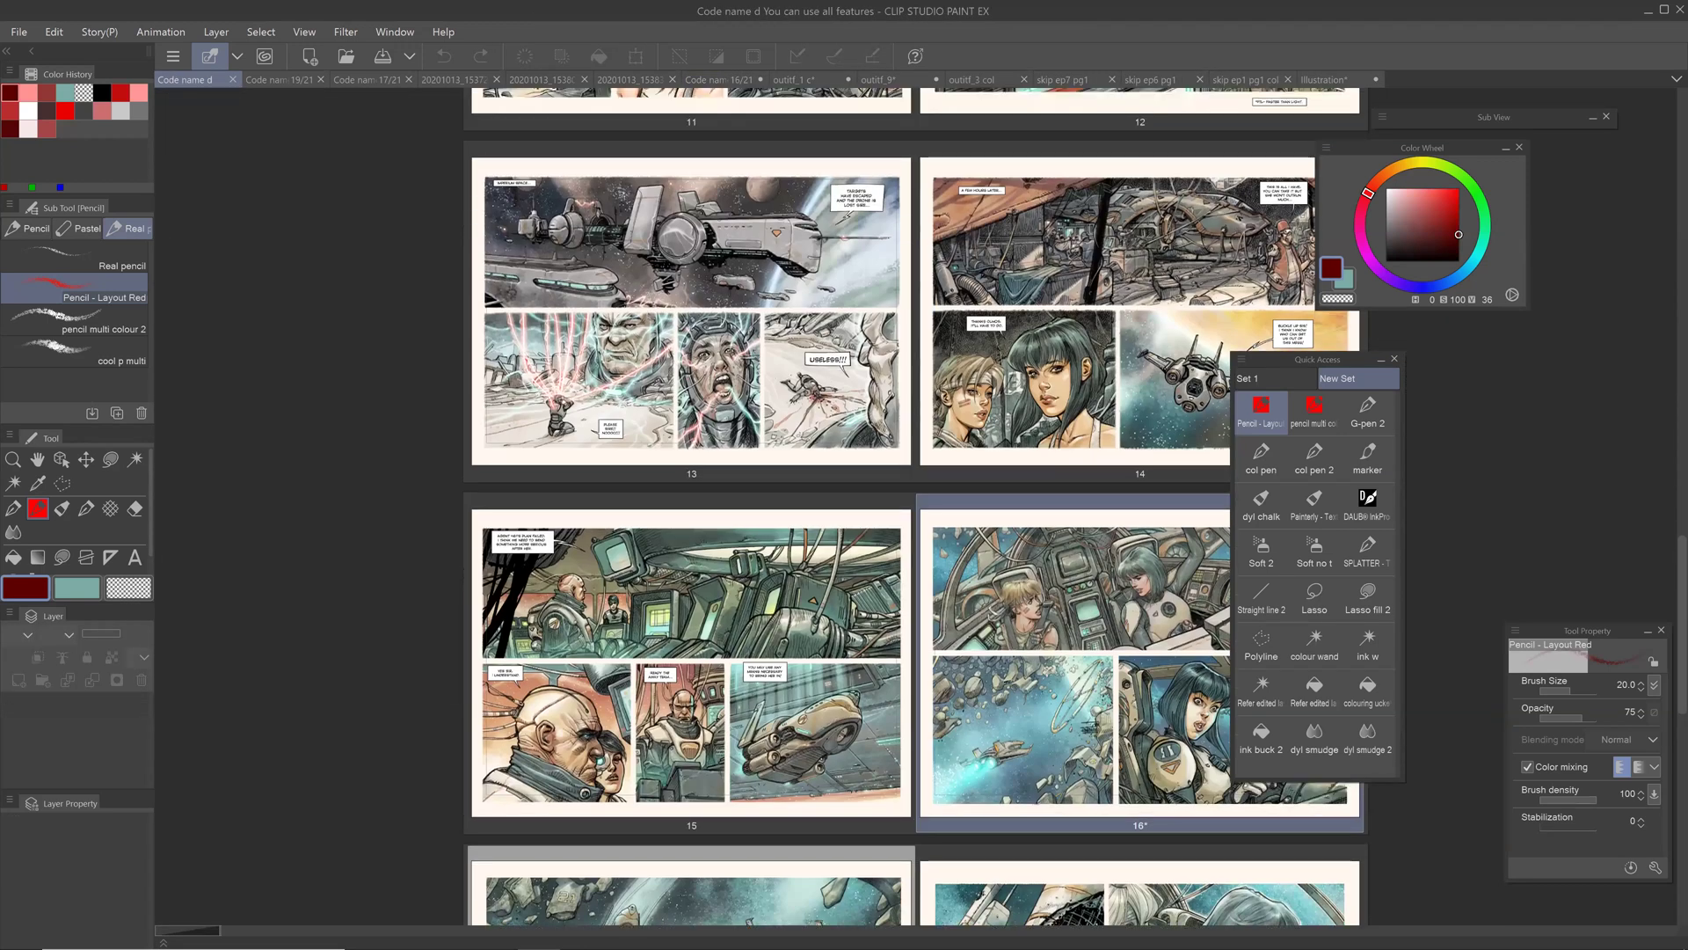
{"action": "scroll", "coordinate": [914, 506], "scroll_direction": "up", "scroll_amount": 1}
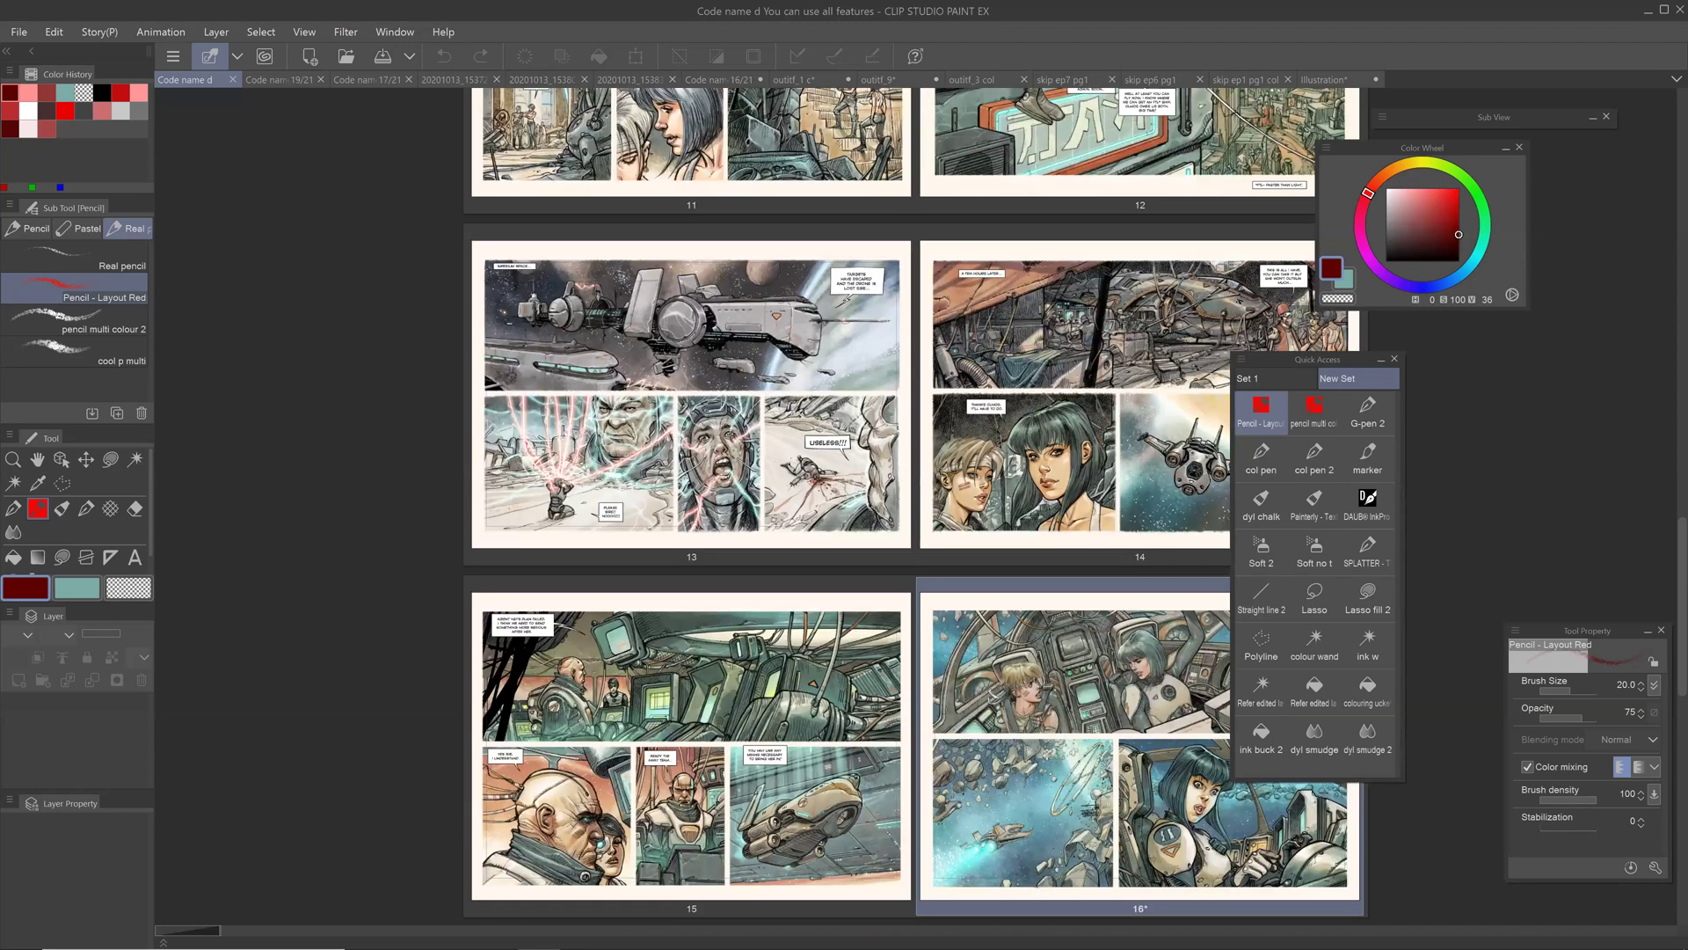
{"action": "scroll", "coordinate": [914, 506], "scroll_direction": "down", "scroll_amount": 1}
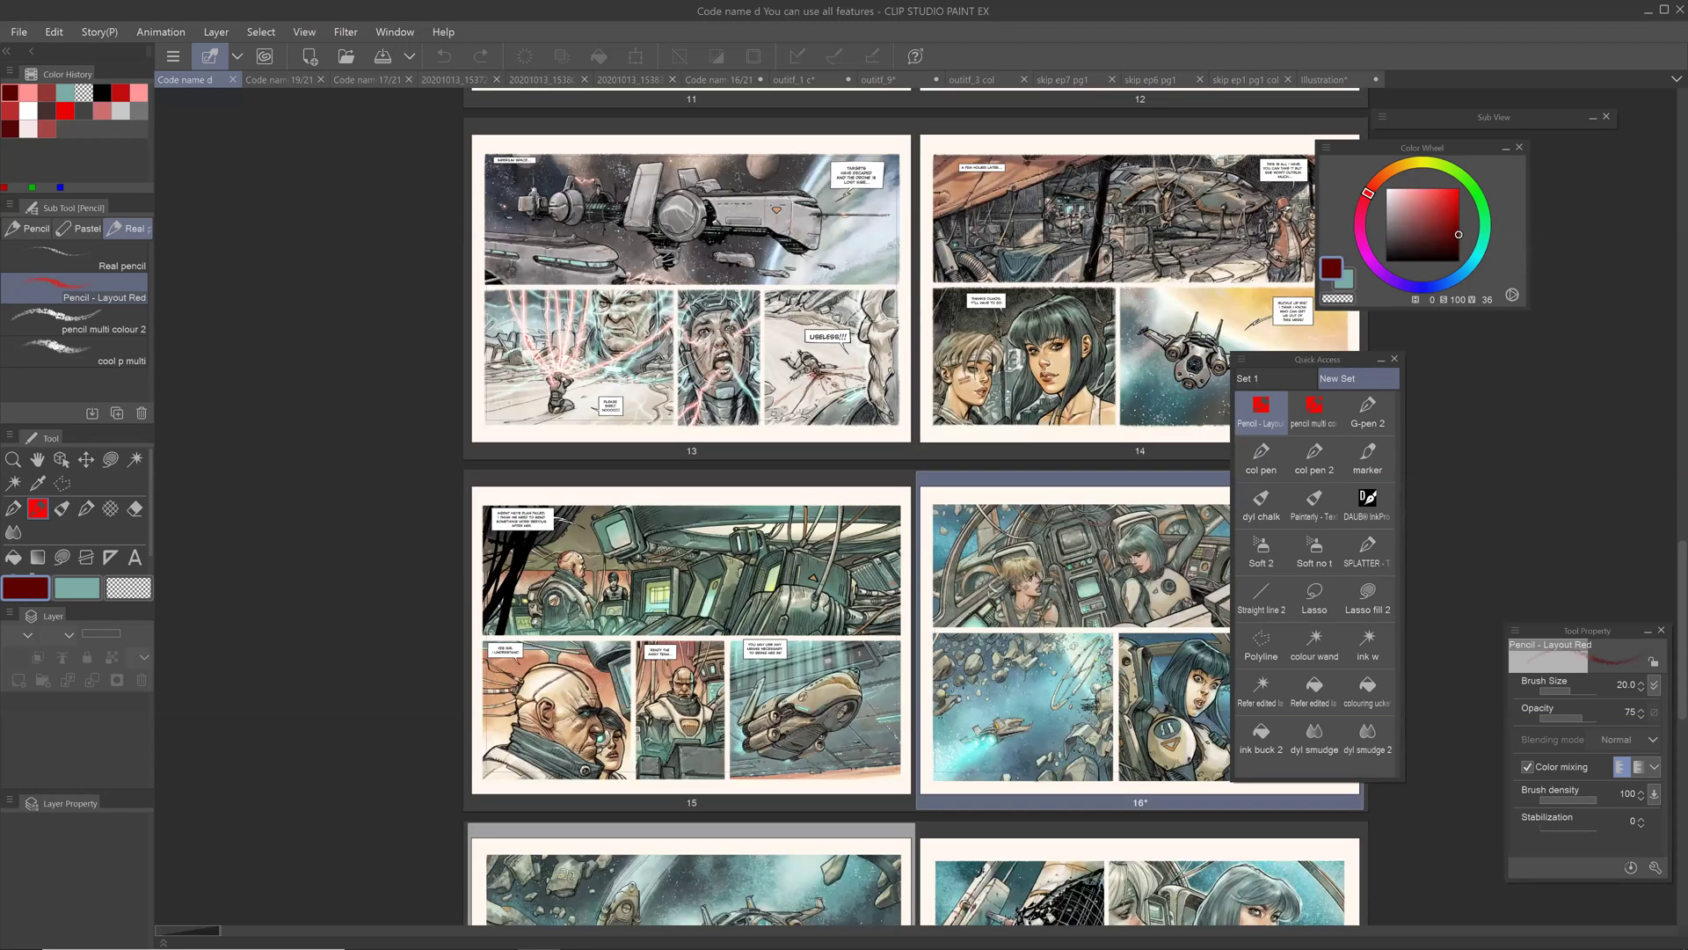
{"action": "scroll", "coordinate": [810, 532], "scroll_direction": "down", "scroll_amount": 1}
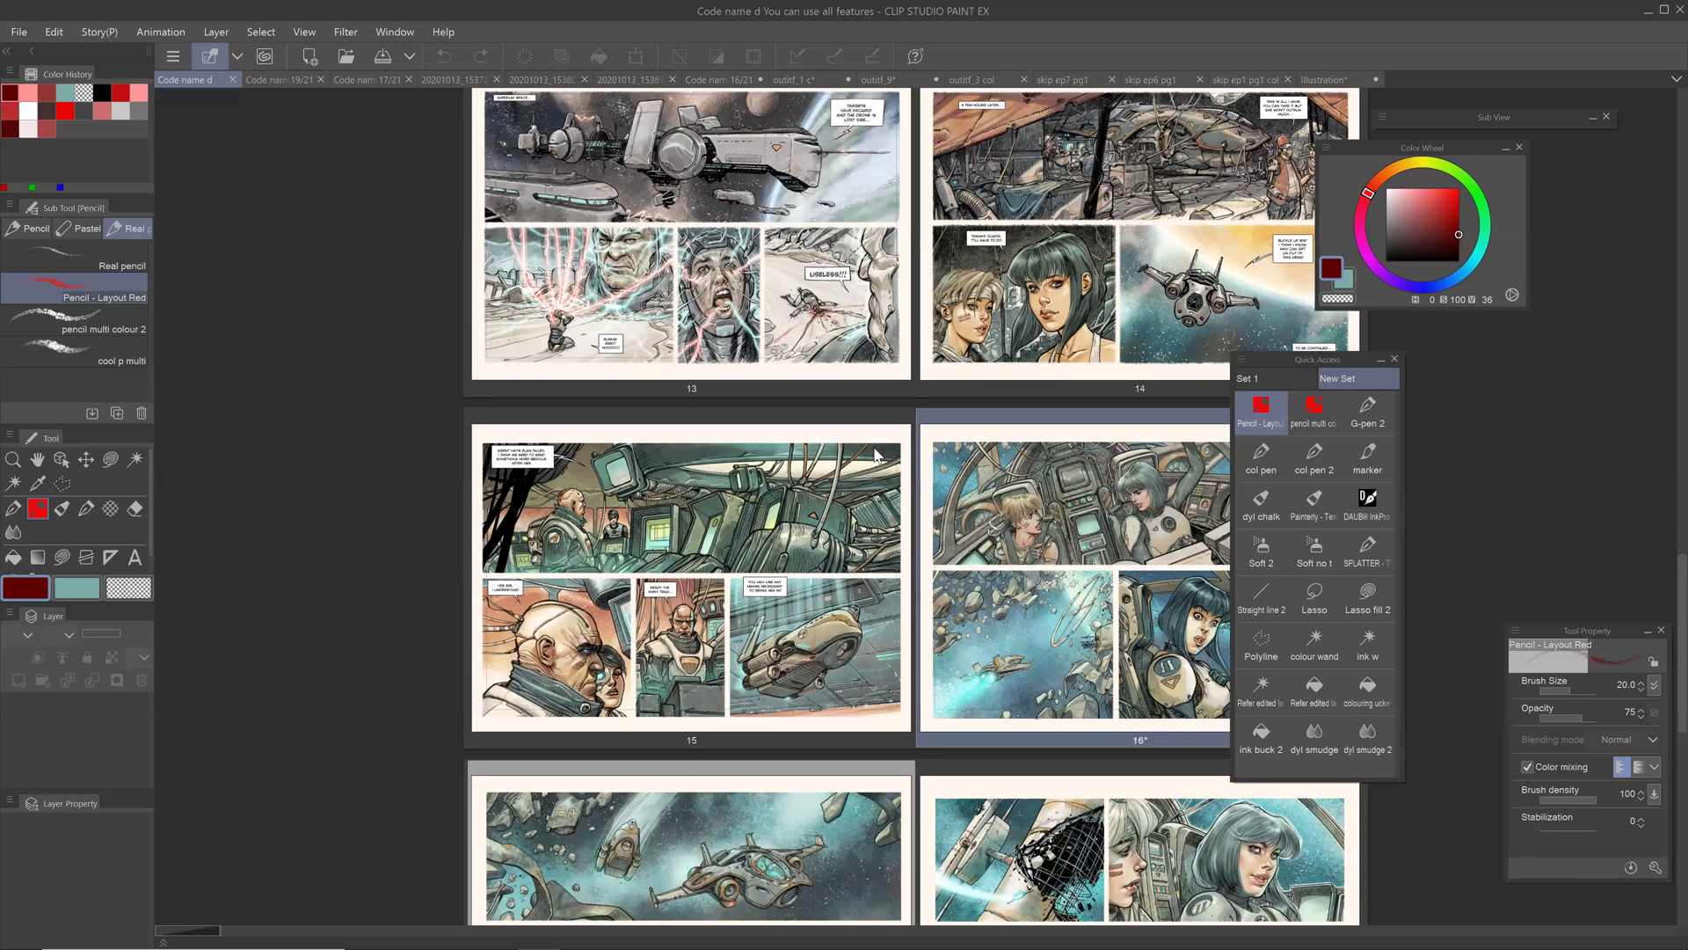
{"action": "scroll", "coordinate": [810, 532], "scroll_direction": "up", "scroll_amount": 2}
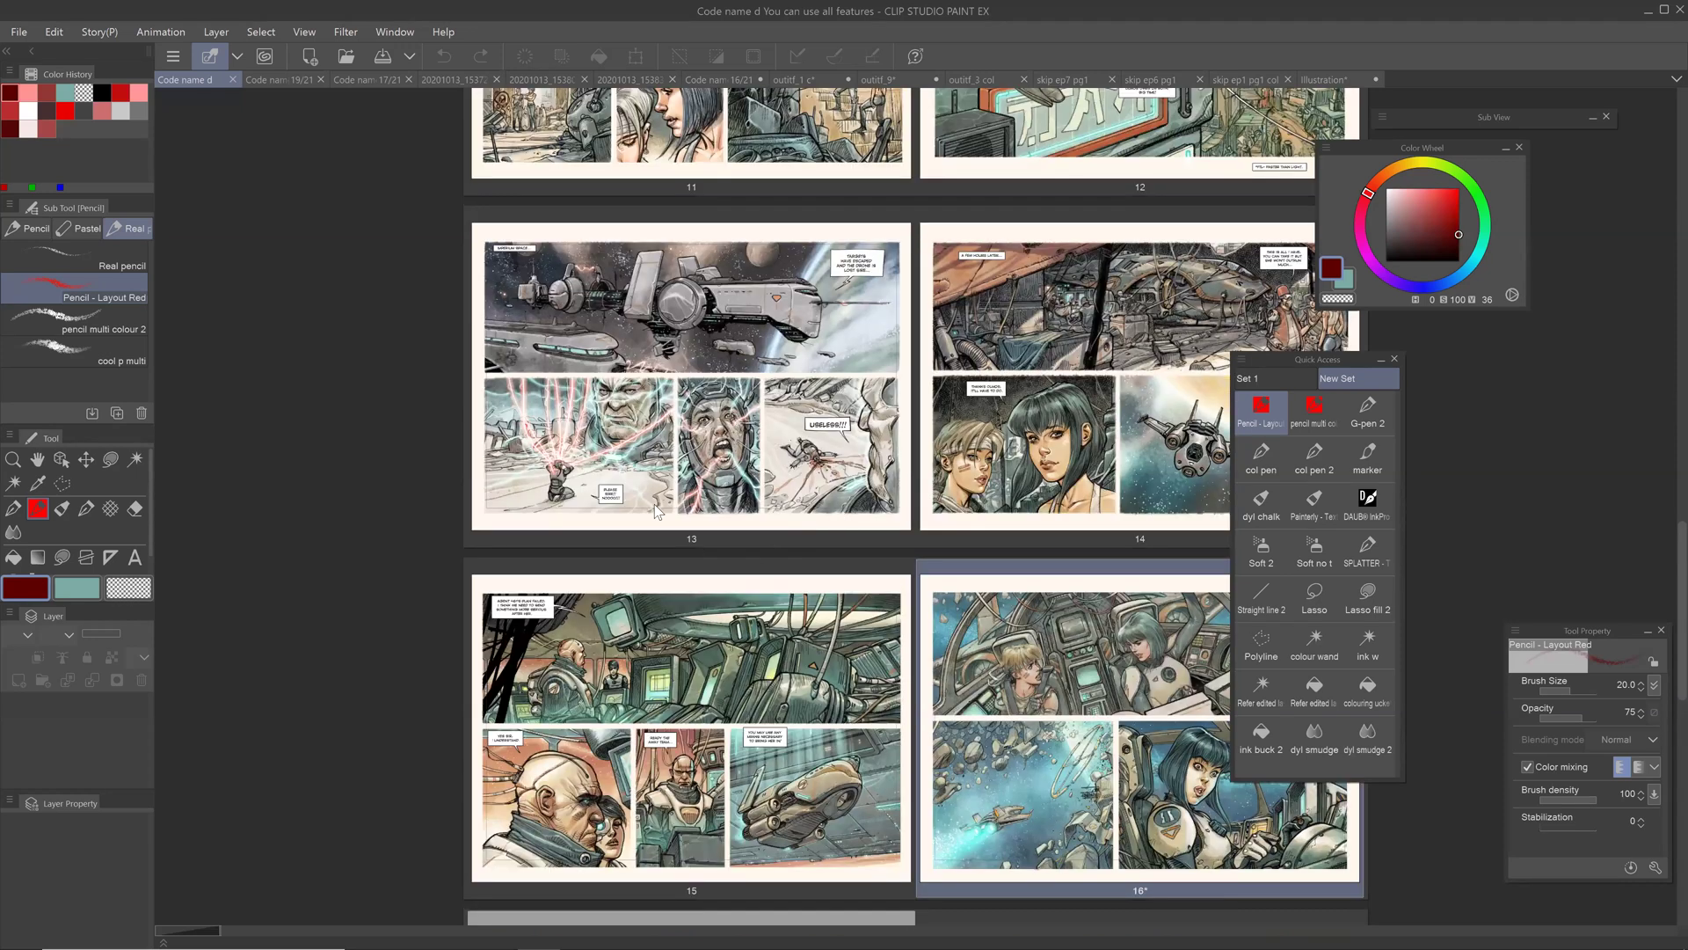
{"action": "scroll", "coordinate": [914, 505], "scroll_direction": "up", "scroll_amount": 2}
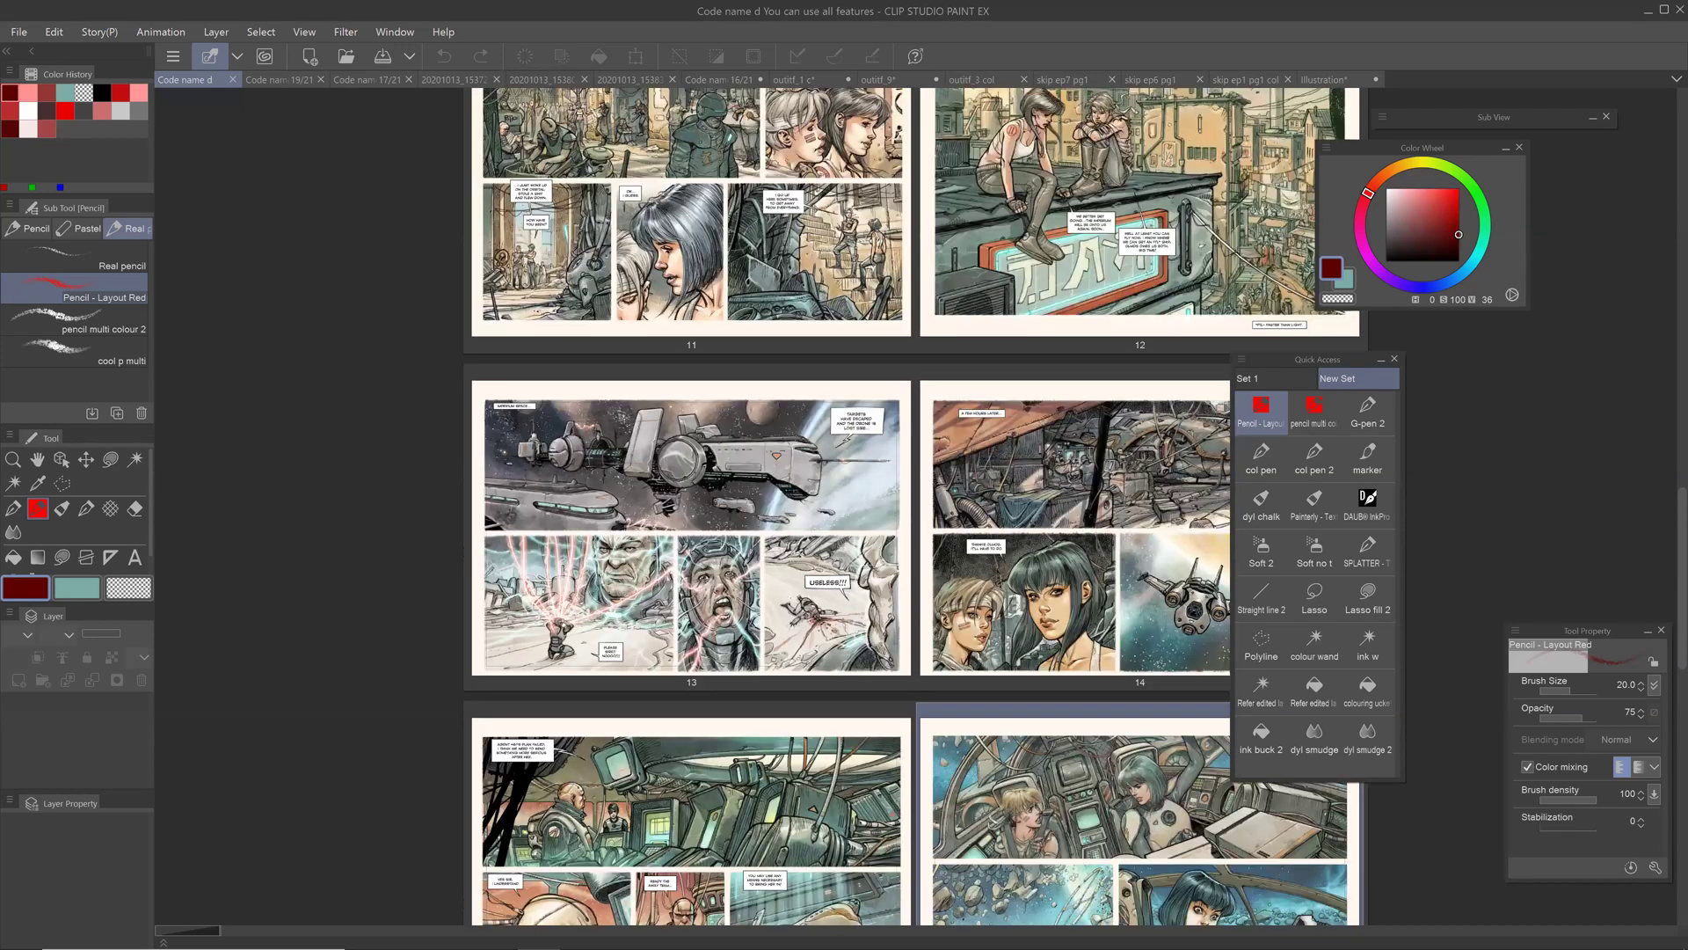
{"action": "scroll", "coordinate": [915, 506], "scroll_direction": "up", "scroll_amount": 1}
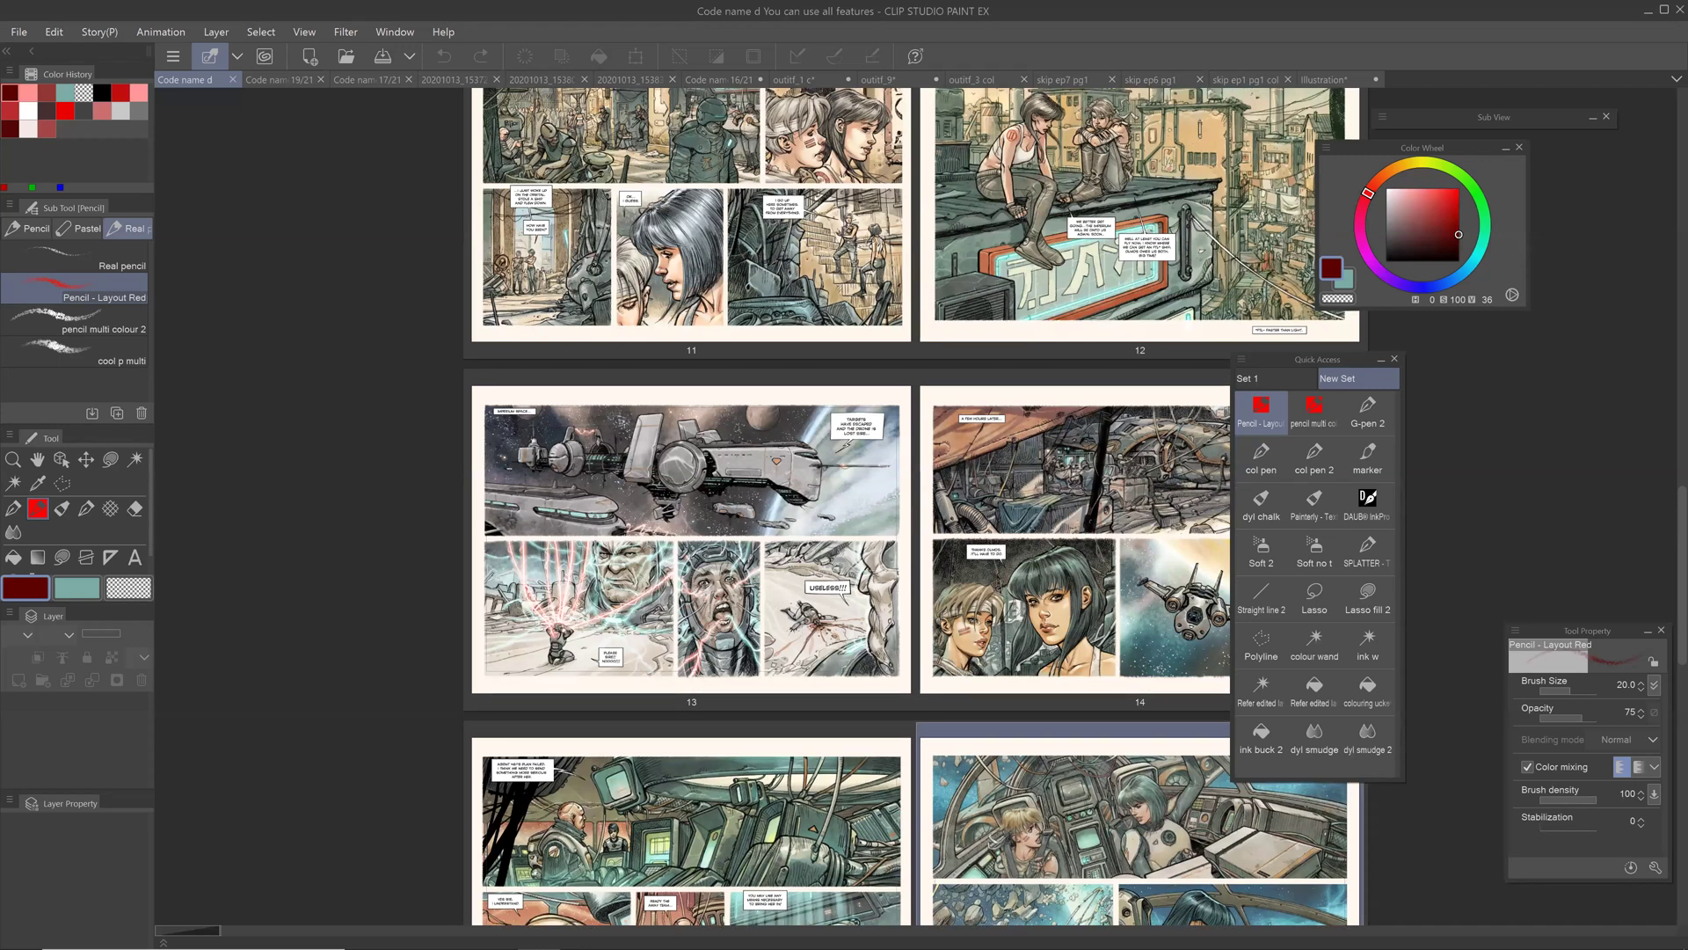
Step: Look back through the earlier pages in the overview, from page 12 to page 3
{"action": "scroll", "coordinate": [914, 505], "scroll_direction": "up", "scroll_amount": 2}
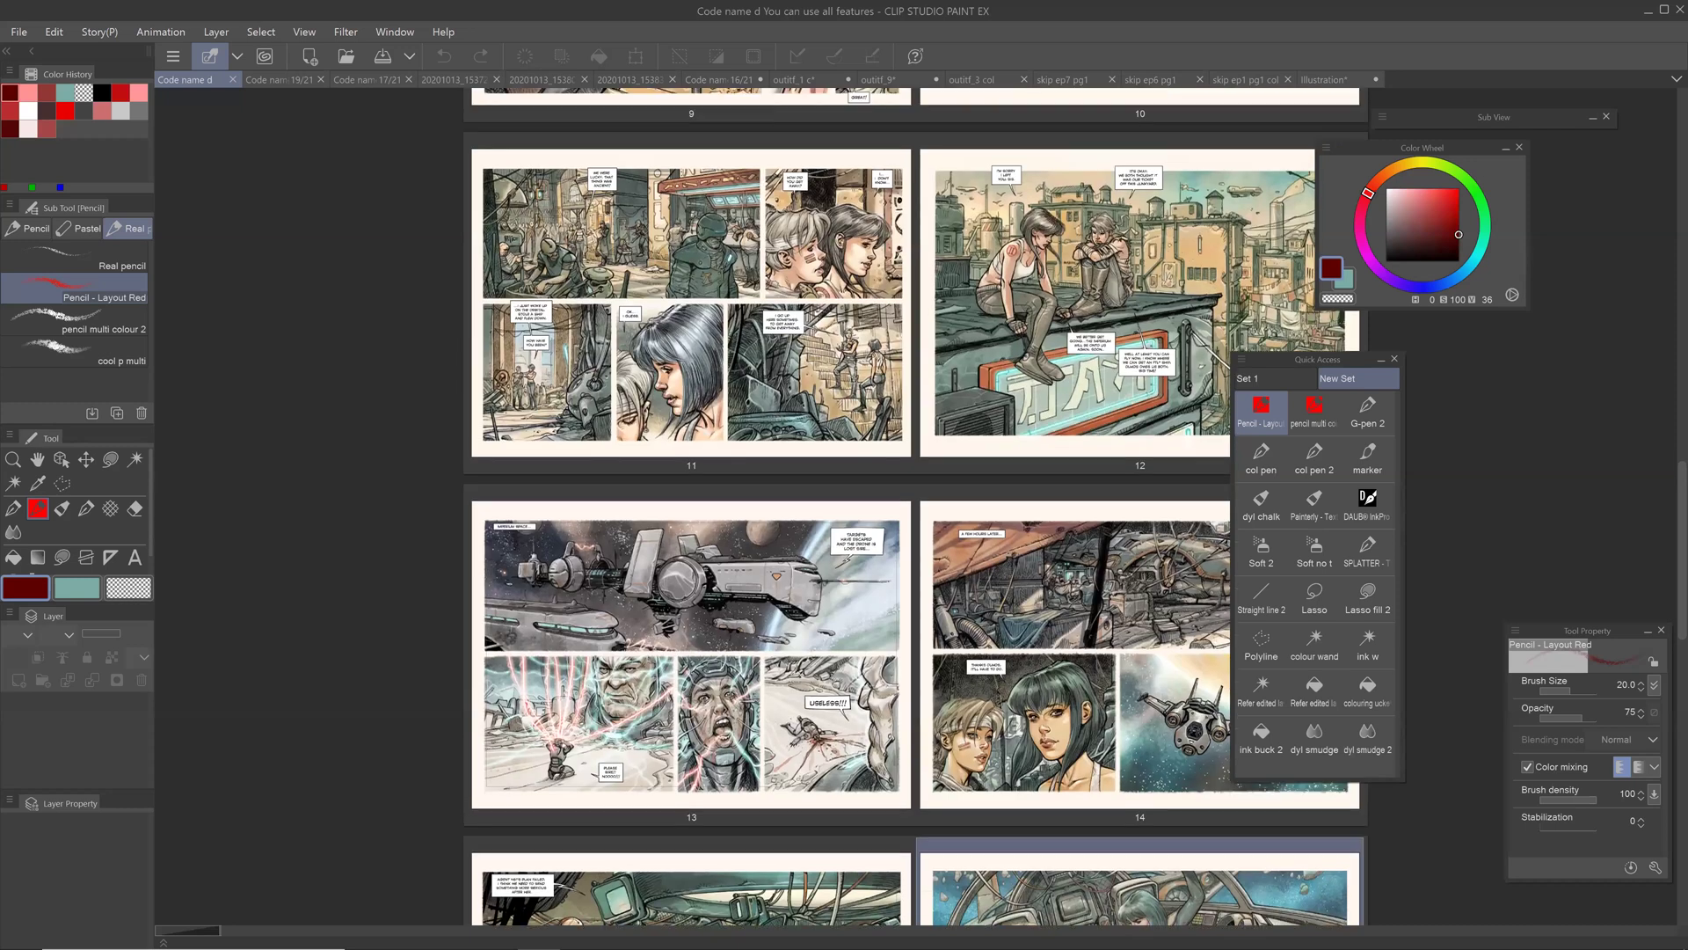
{"action": "scroll", "coordinate": [914, 506], "scroll_direction": "up", "scroll_amount": 2}
{"action": "scroll", "coordinate": [915, 506], "scroll_direction": "up", "scroll_amount": 3}
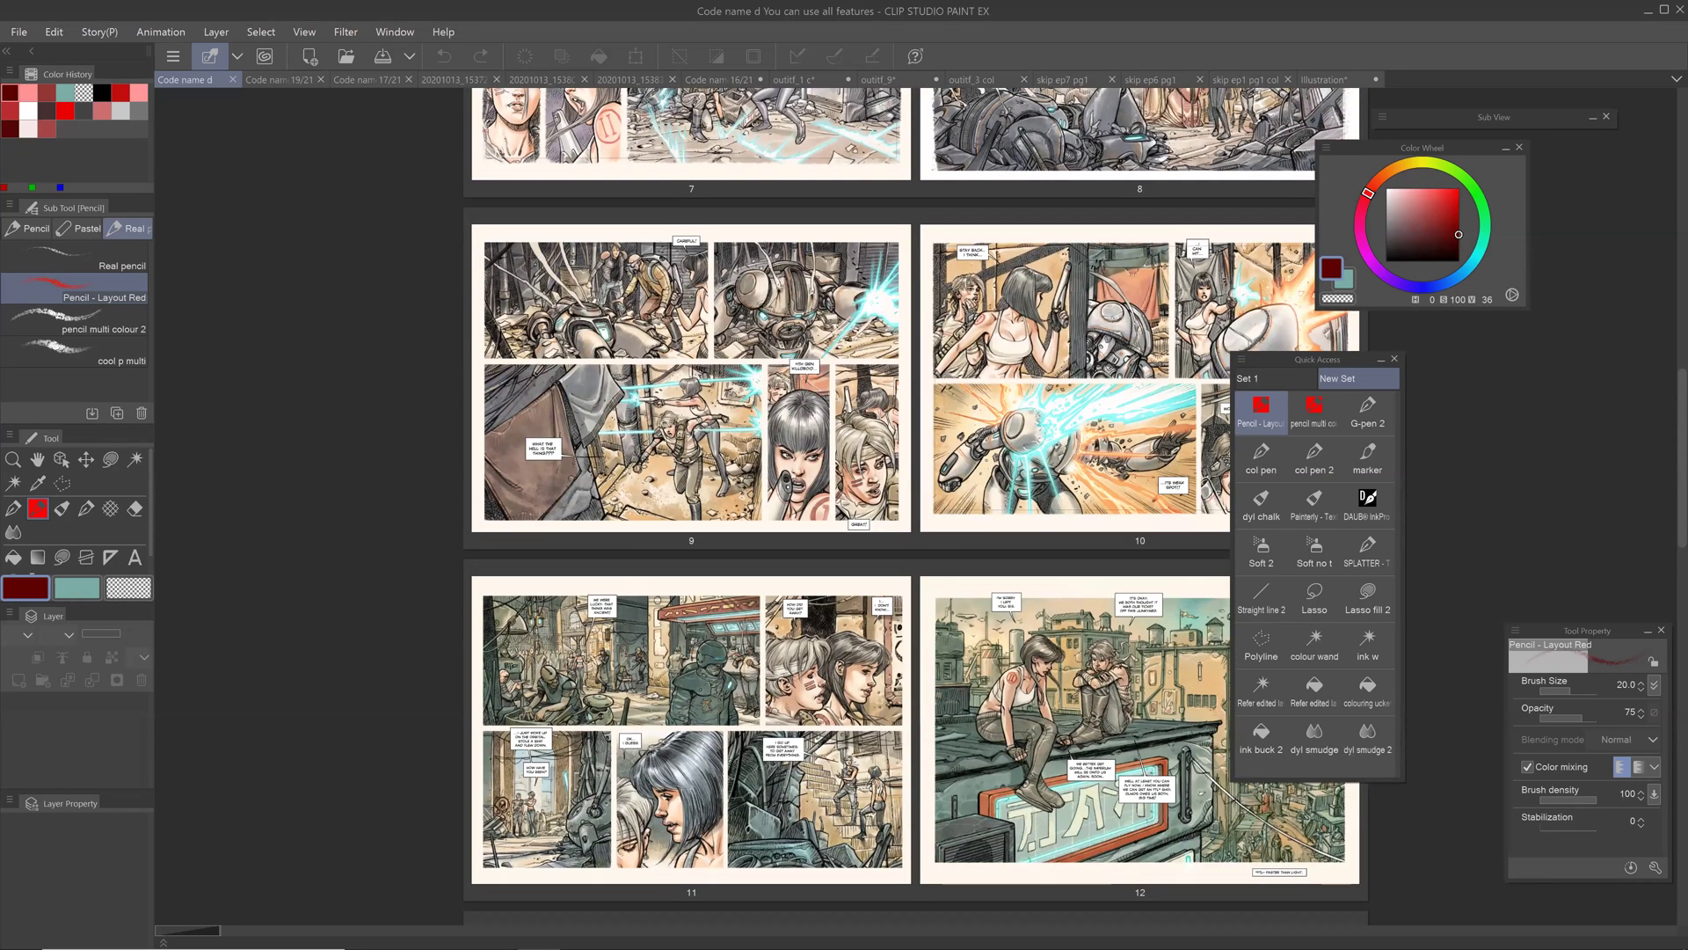
{"action": "scroll", "coordinate": [915, 506], "scroll_direction": "up", "scroll_amount": 3}
{"action": "scroll", "coordinate": [915, 505], "scroll_direction": "up", "scroll_amount": 2}
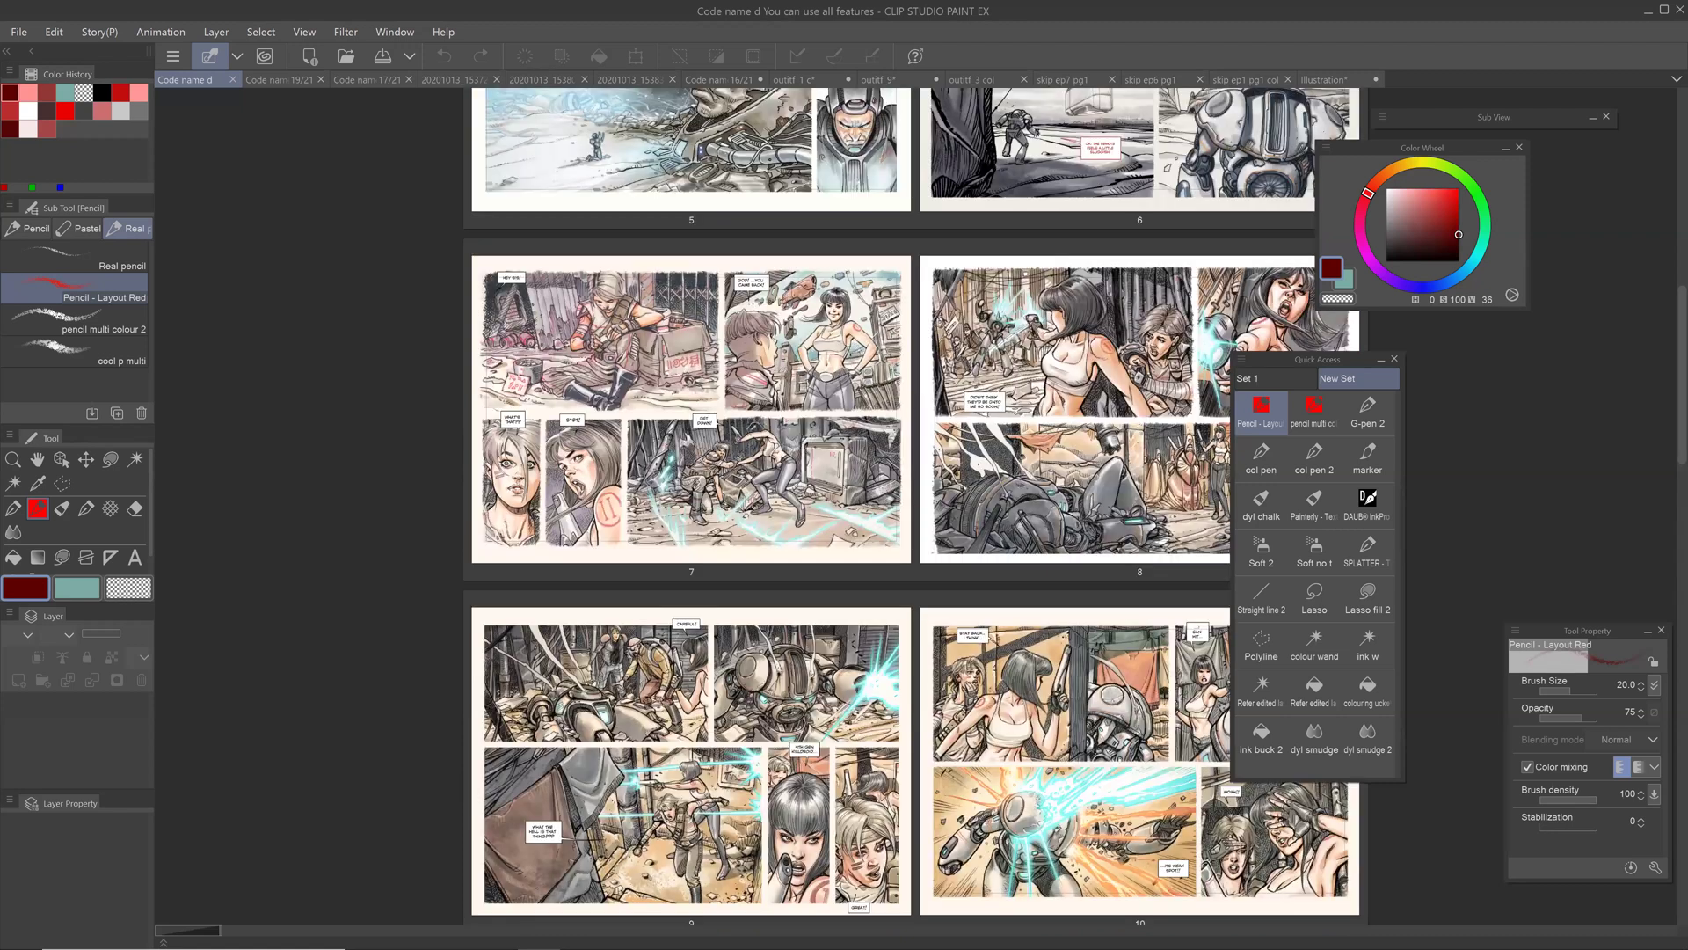
{"action": "scroll", "coordinate": [915, 506], "scroll_direction": "up", "scroll_amount": 2}
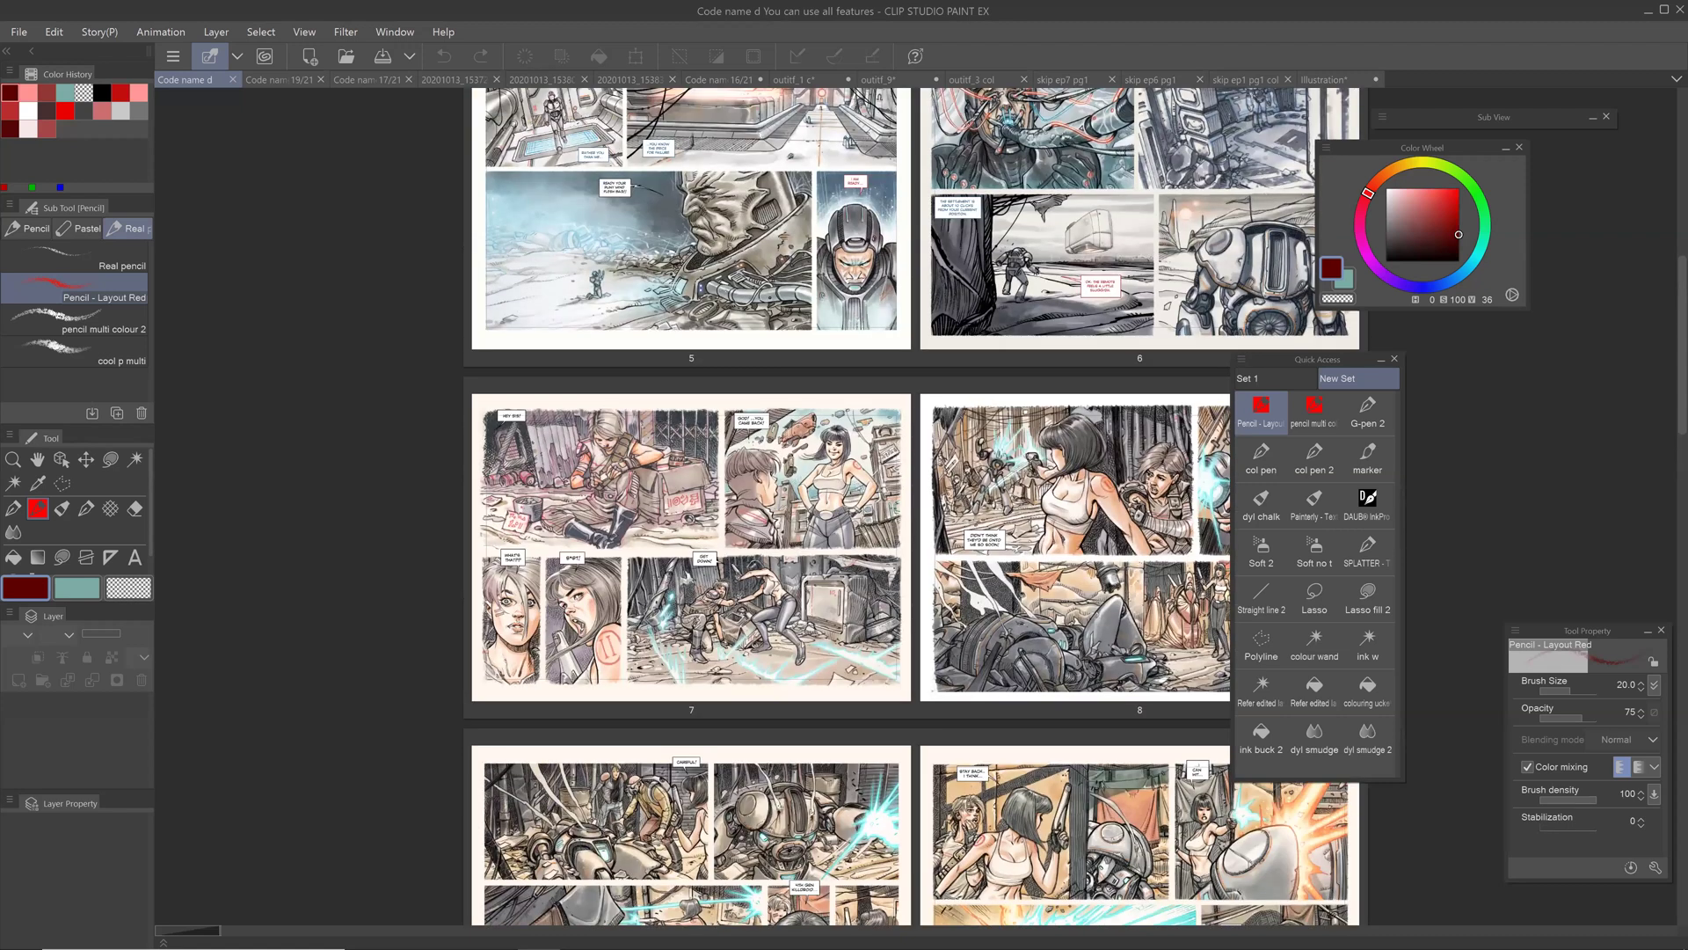
{"action": "scroll", "coordinate": [913, 506], "scroll_direction": "up", "scroll_amount": 3}
{"action": "scroll", "coordinate": [915, 506], "scroll_direction": "up", "scroll_amount": 3}
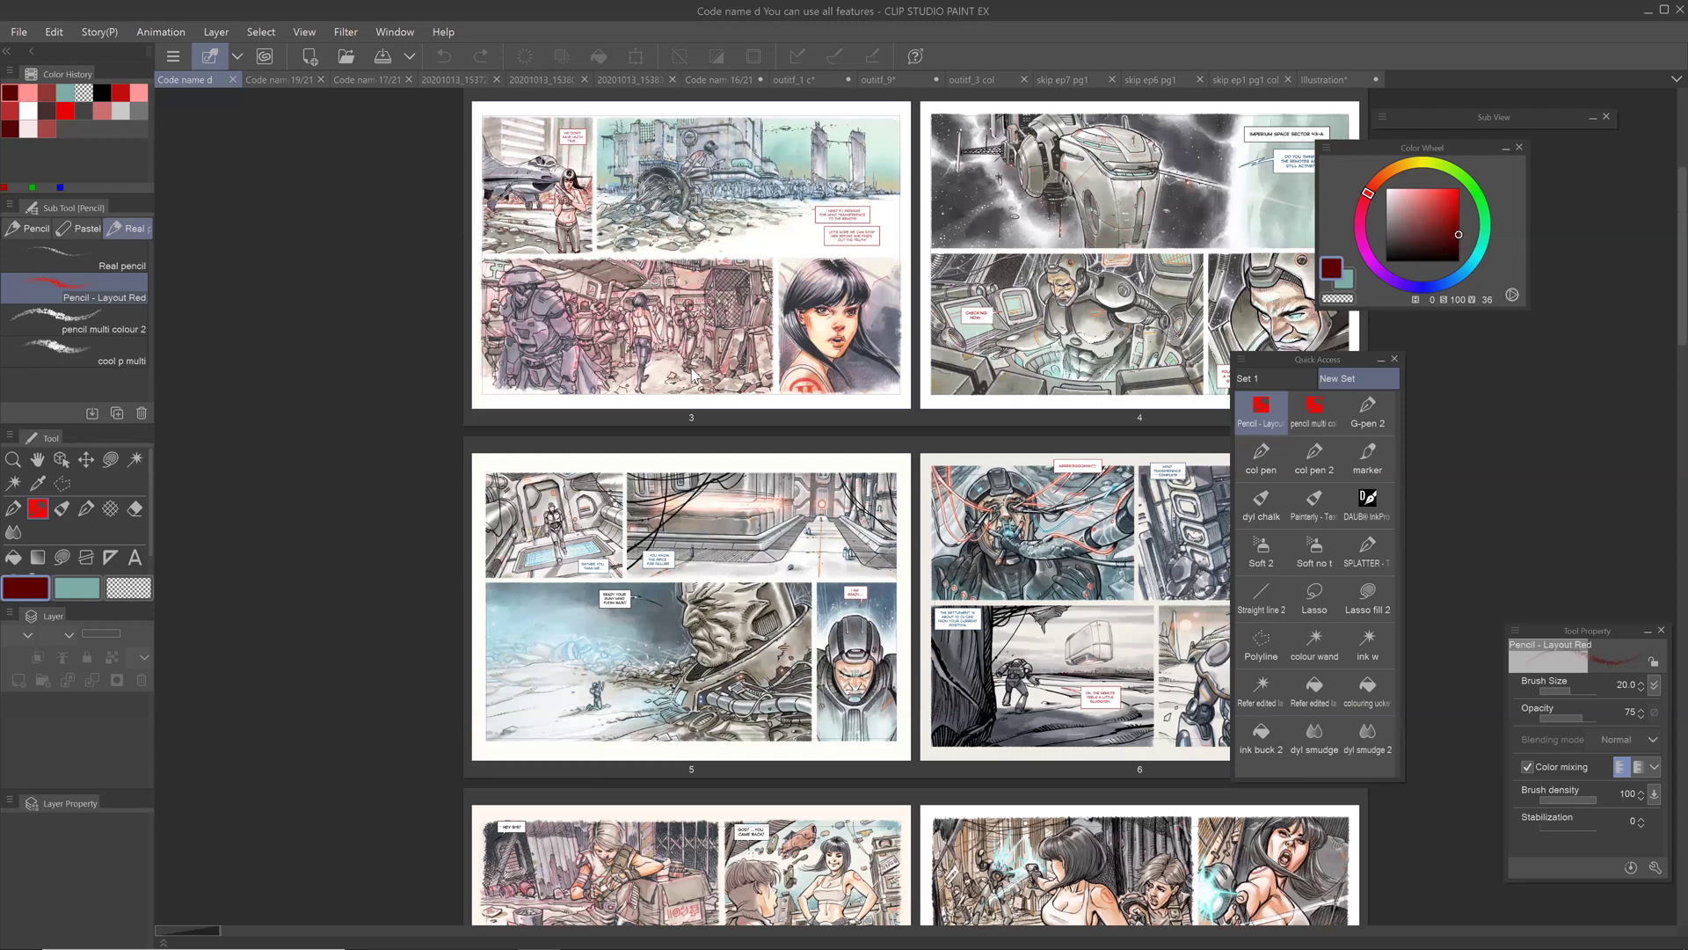
{"action": "scroll", "coordinate": [693, 376], "scroll_direction": "up", "scroll_amount": 1}
Step: Open page 3 of Code name d and examine the lower crowd panel with the woman seen from behind
{"action": "left_click", "coordinate": [695, 324]}
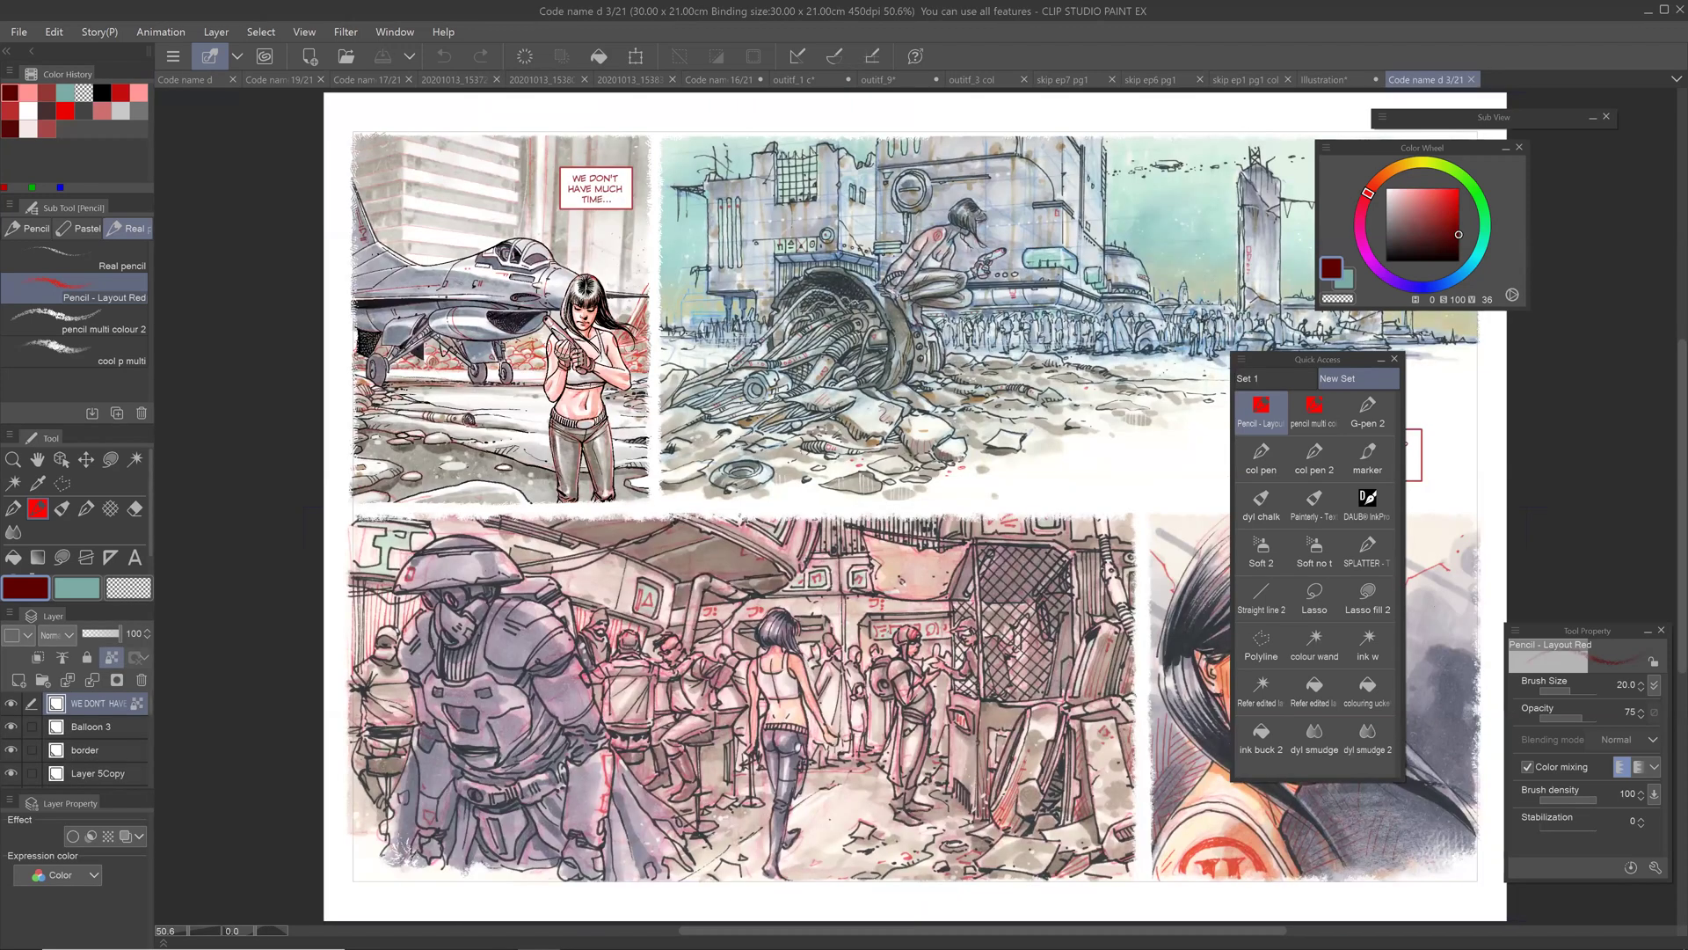
{"action": "scroll", "coordinate": [914, 506], "scroll_direction": "down", "scroll_amount": 3}
{"action": "scroll", "coordinate": [884, 518], "scroll_direction": "up", "scroll_amount": 5}
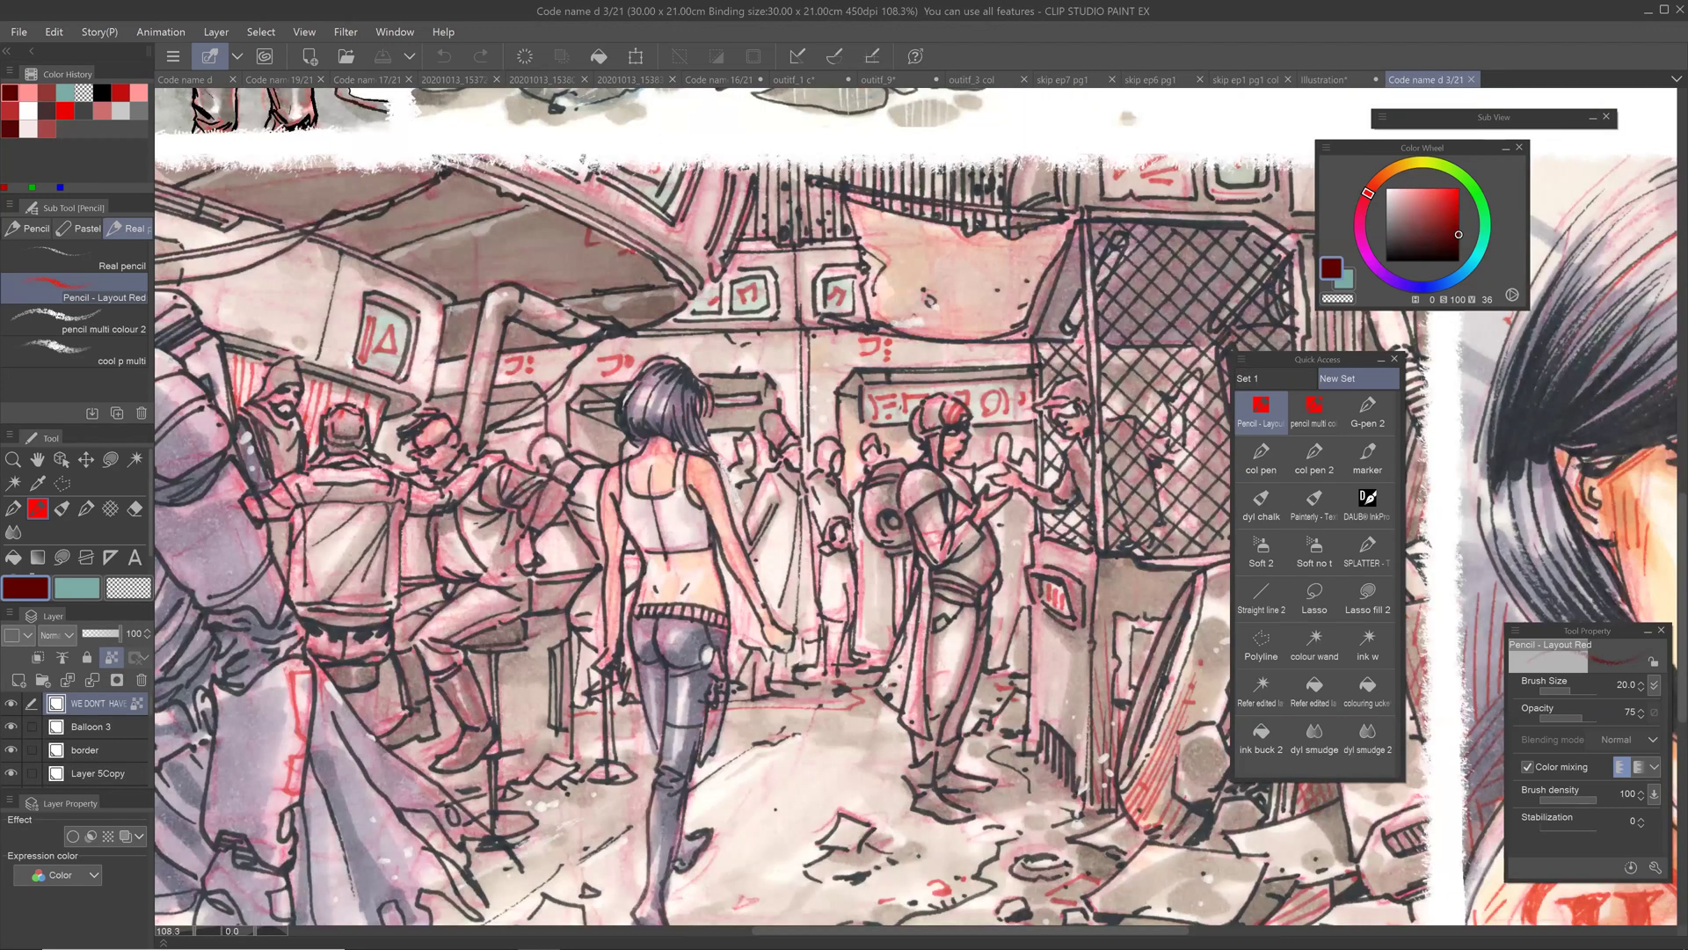
{"action": "scroll", "coordinate": [963, 580], "scroll_direction": "down", "scroll_amount": 1}
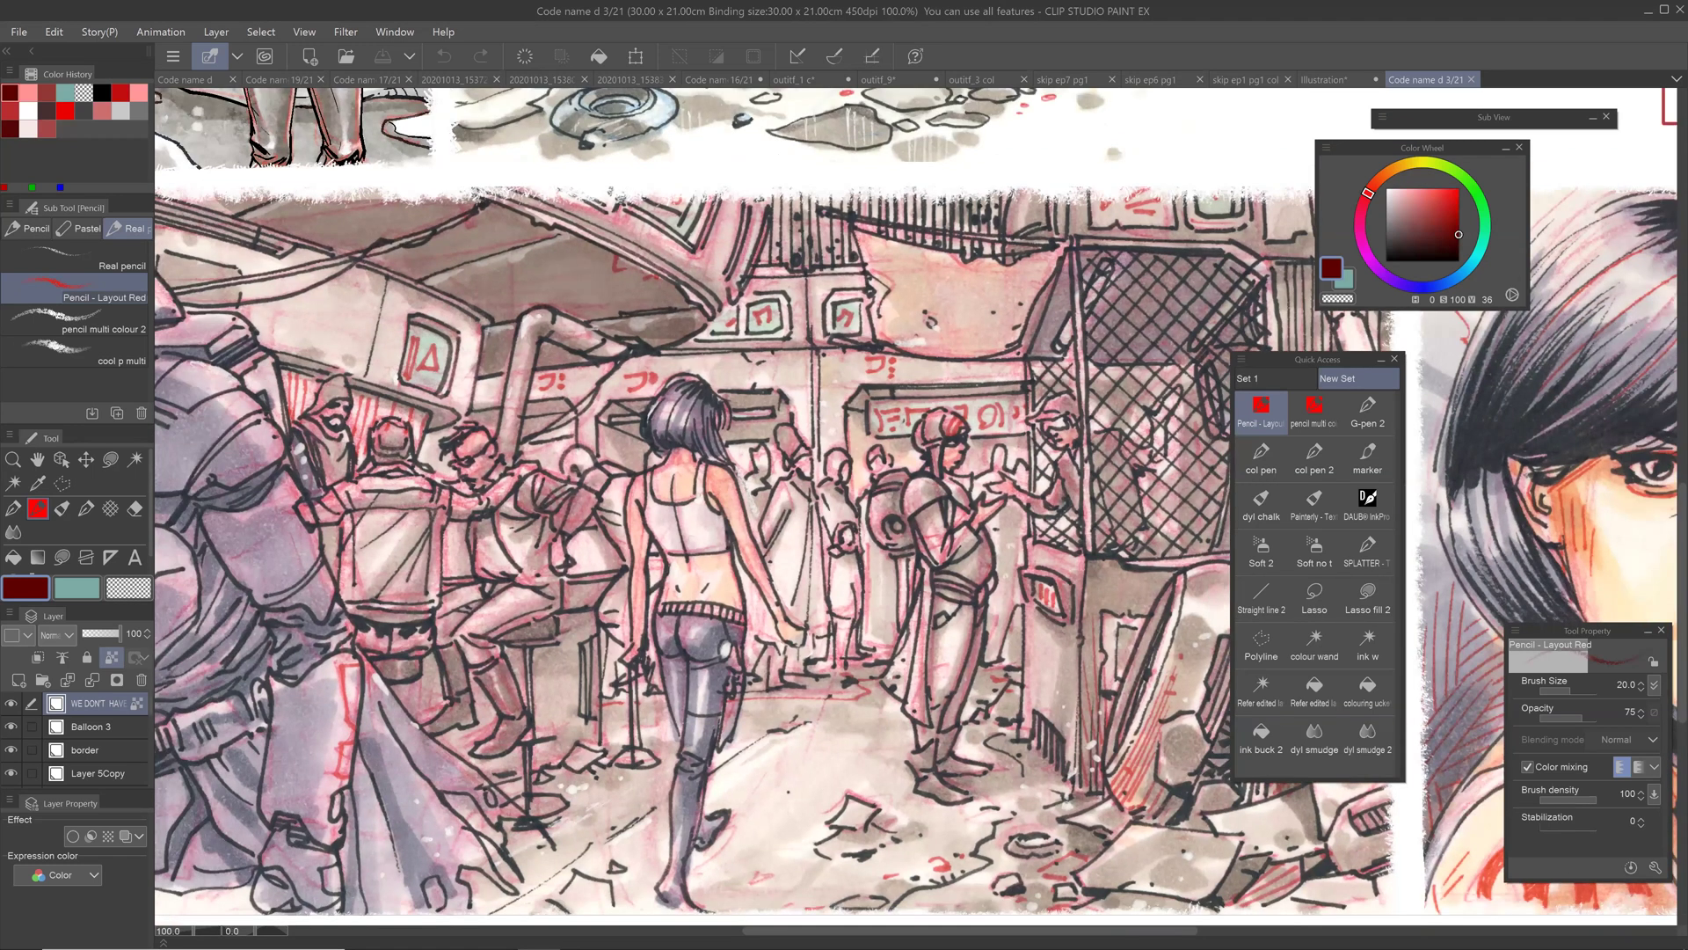
{"action": "scroll", "coordinate": [963, 580], "scroll_direction": "down", "scroll_amount": 1}
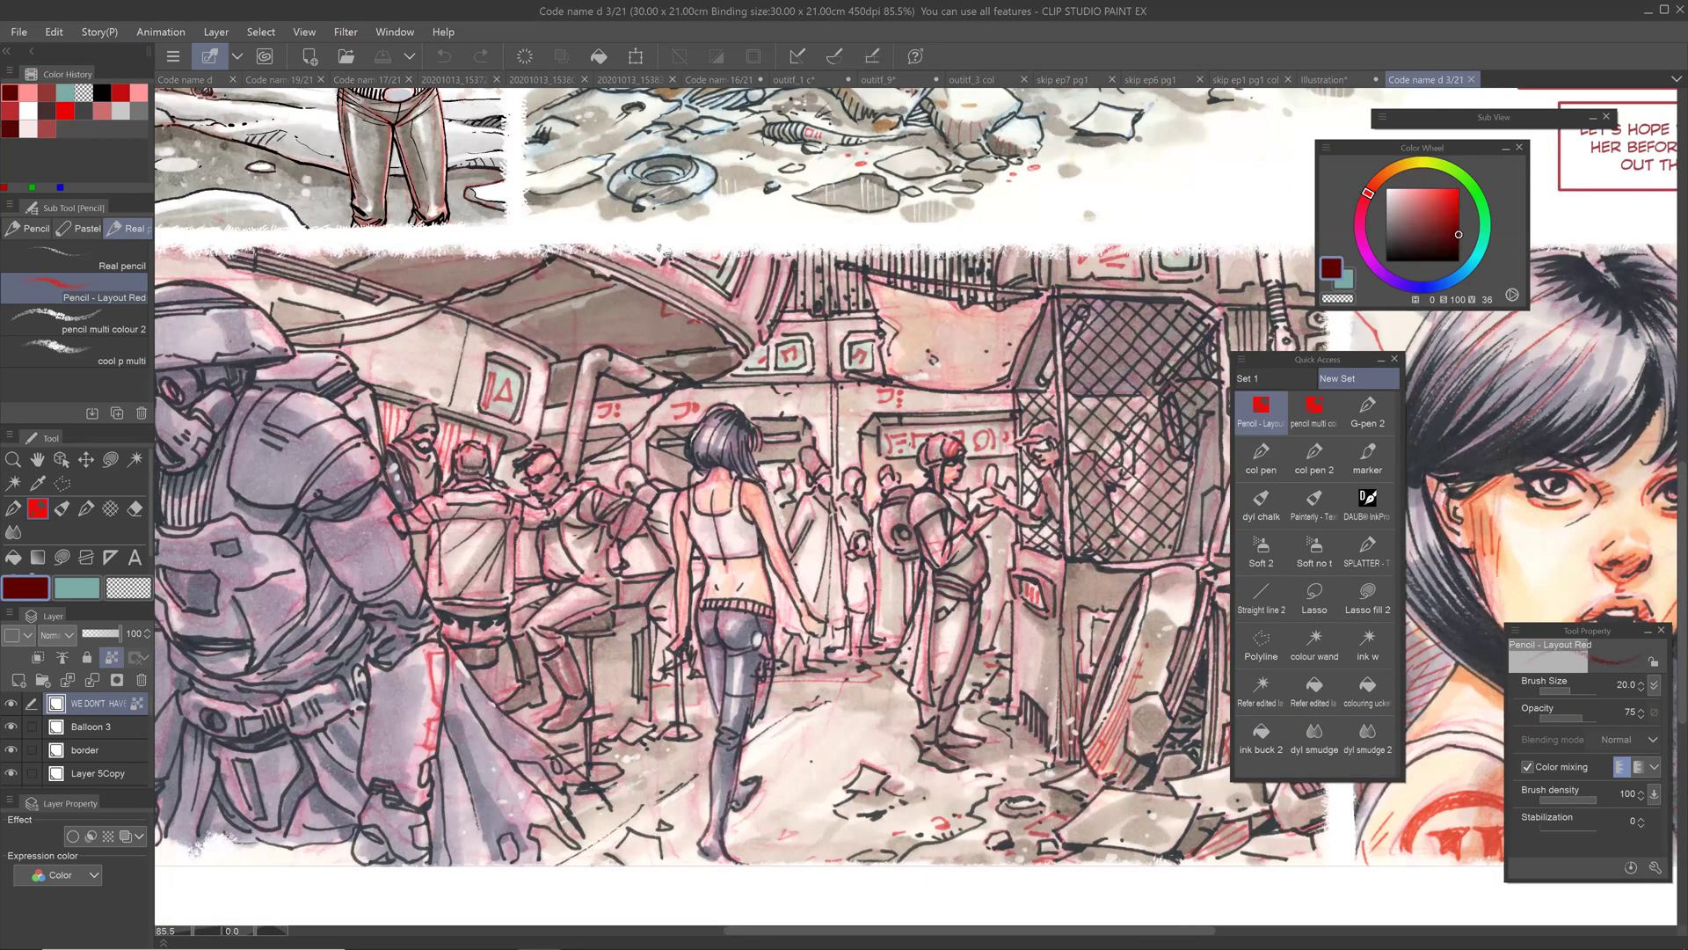
Step: Look over the whole of Code name d page 3 and switch back to page 16
{"action": "scroll", "coordinate": [959, 576], "scroll_direction": "down", "scroll_amount": 2}
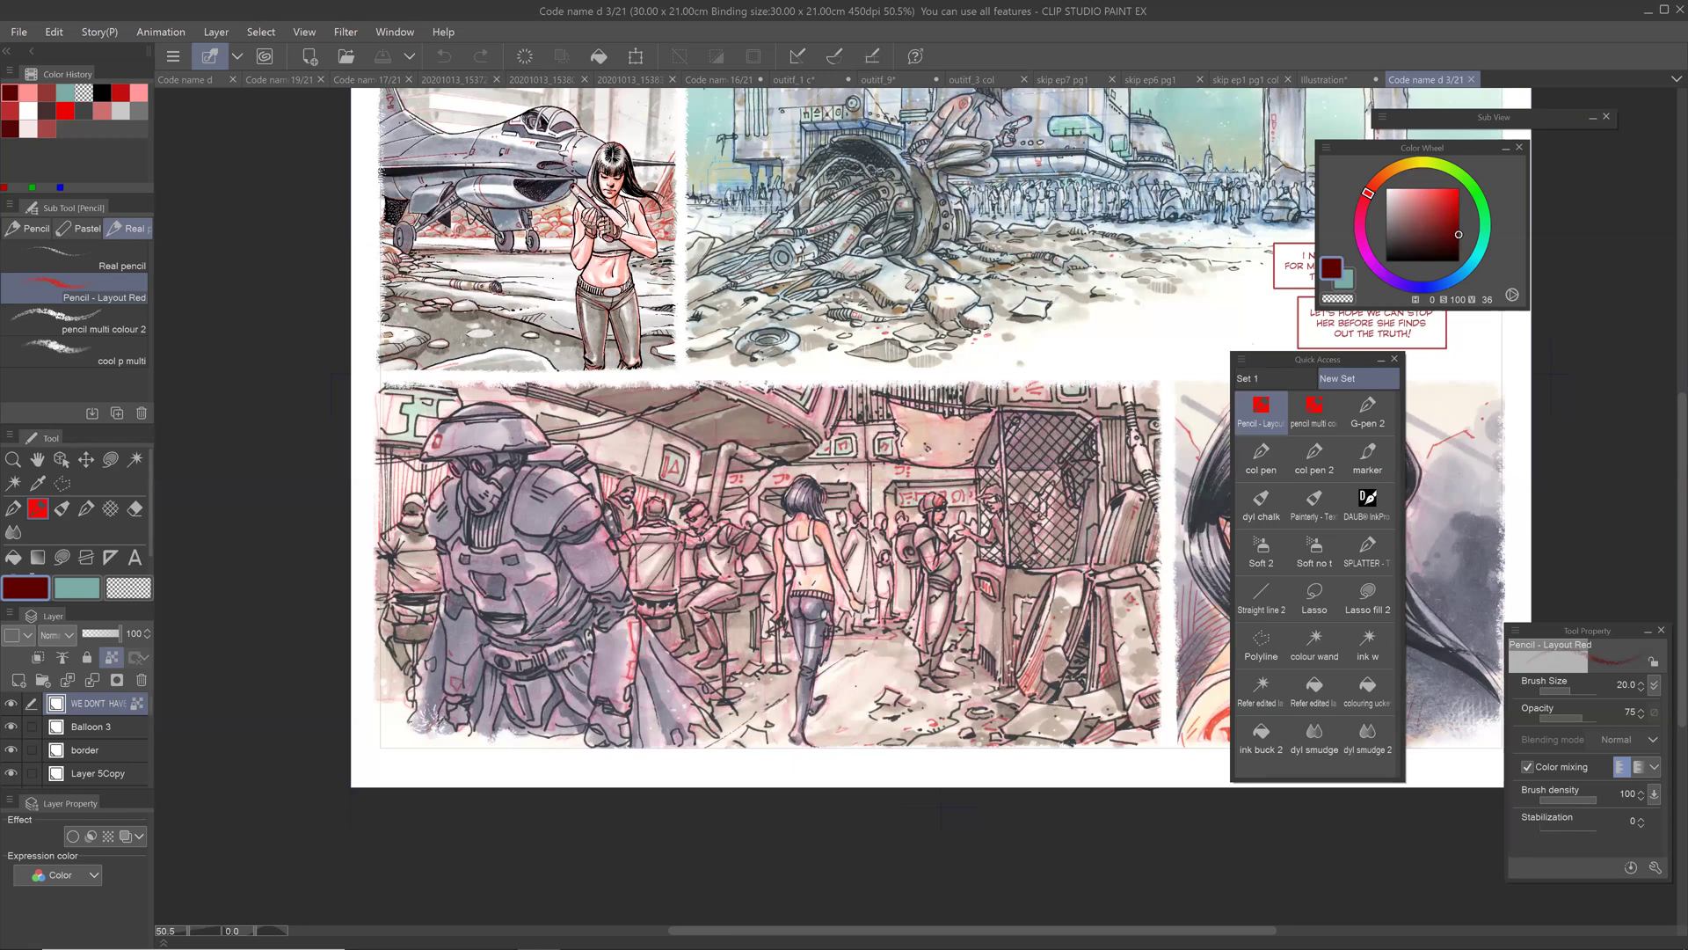
{"action": "left_click_drag", "start_coordinate": [745, 344], "coordinate": [695, 387]}
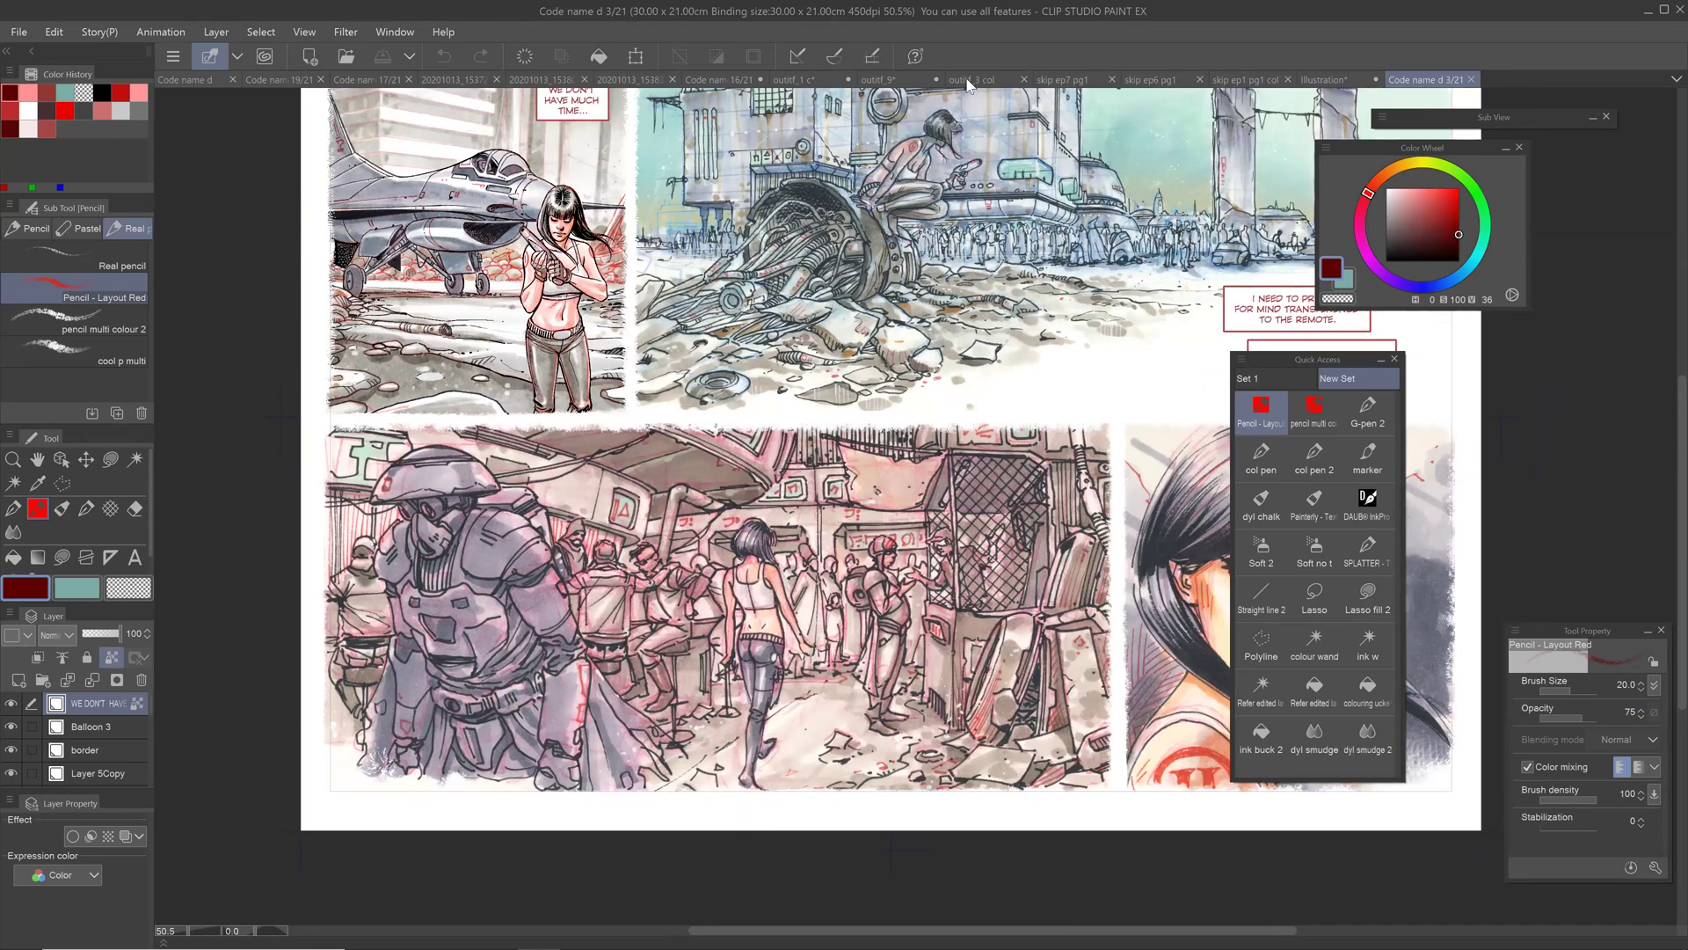
{"action": "key", "text": "ctrl+minus"}
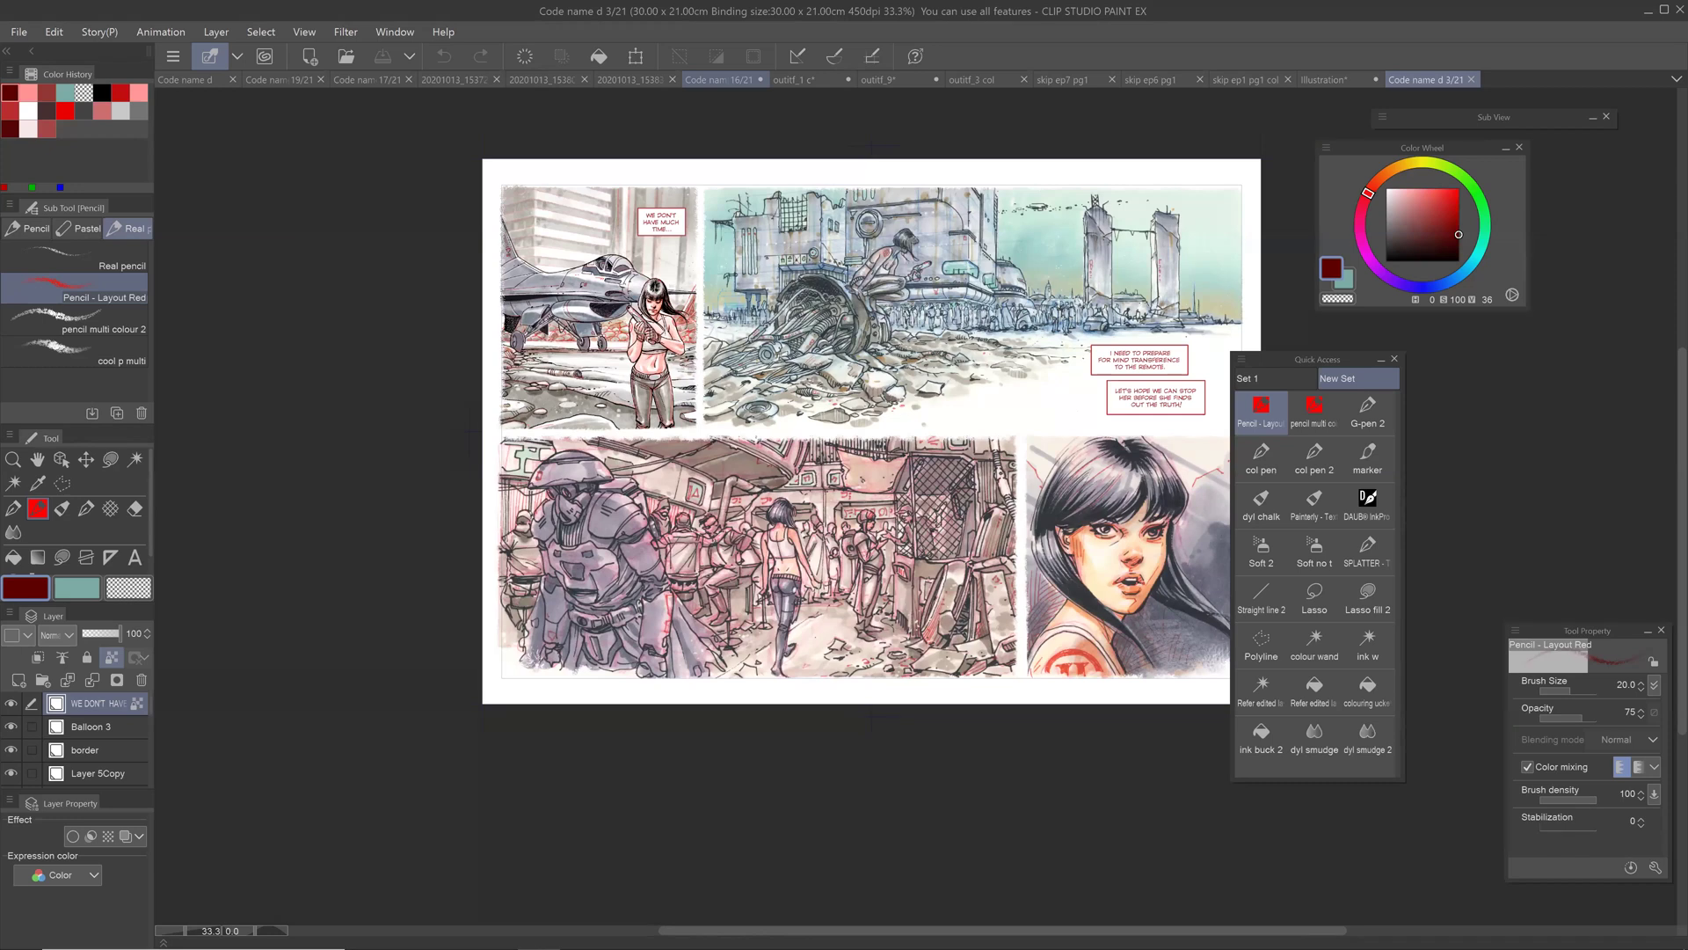
{"action": "left_click", "coordinate": [718, 80]}
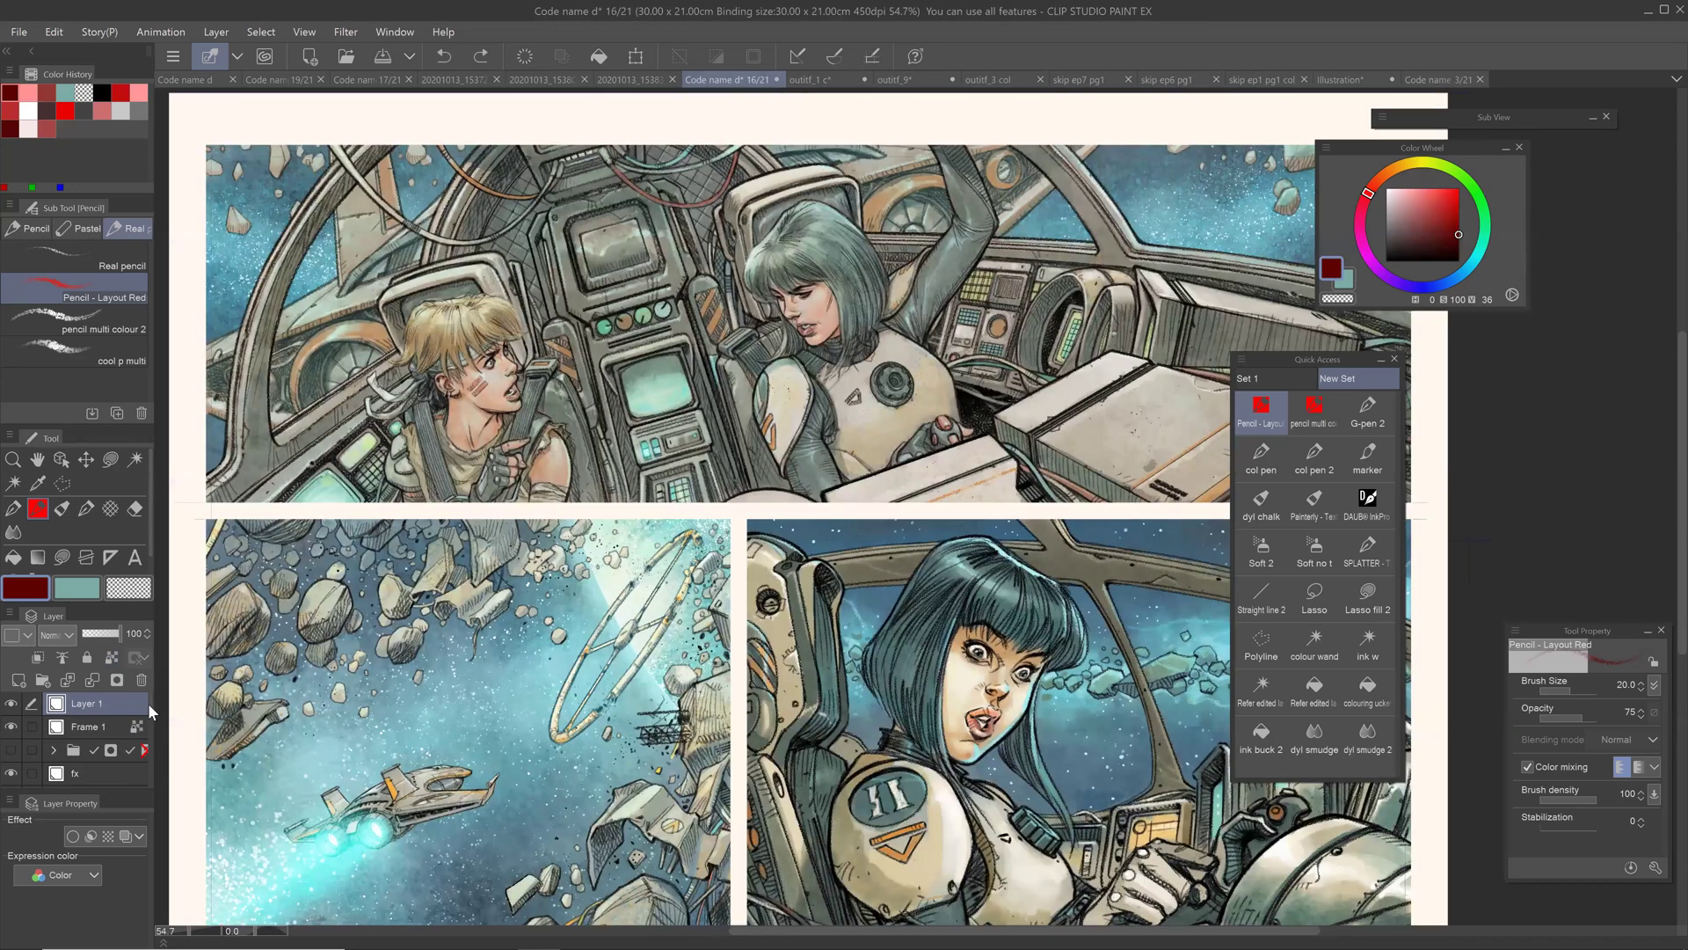
Step: Set the 22Copy Copy texture layer's blending mode to Normal to view the bare texture, and restore it to Overlay
{"action": "left_click_drag", "start_coordinate": [241, 666], "coordinate": [150, 710]}
{"action": "scroll", "coordinate": [103, 695], "scroll_direction": "down", "scroll_amount": 2}
{"action": "scroll", "coordinate": [104, 693], "scroll_direction": "down", "scroll_amount": 2}
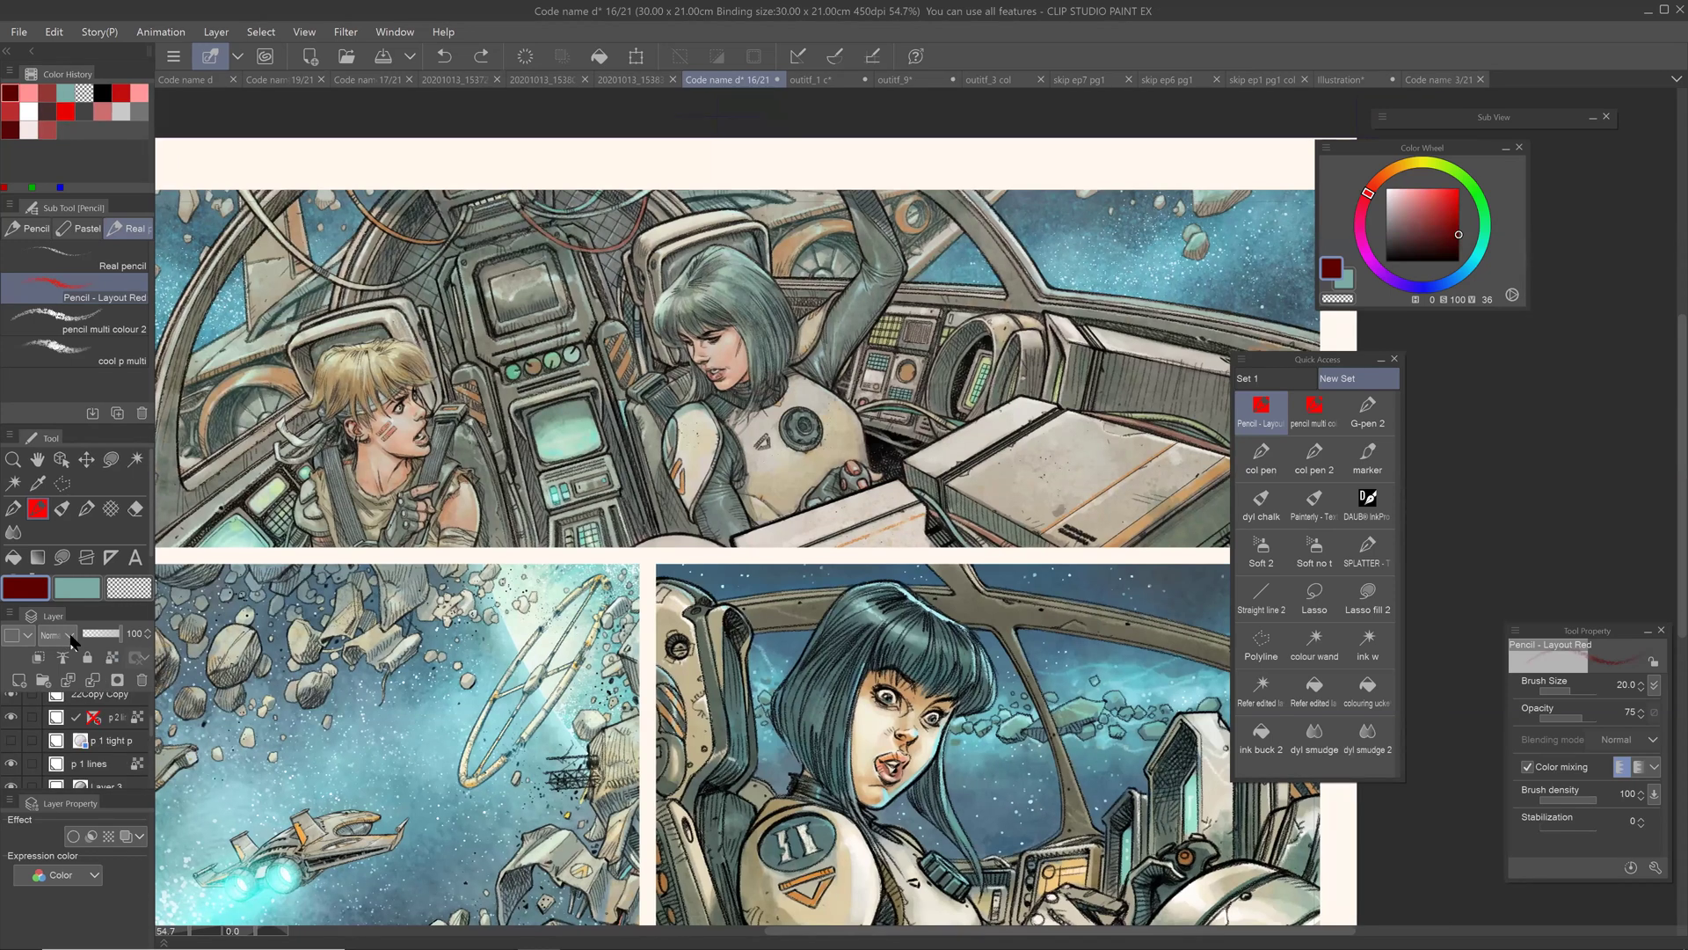
{"action": "left_click", "coordinate": [101, 696]}
{"action": "left_click", "coordinate": [60, 635]}
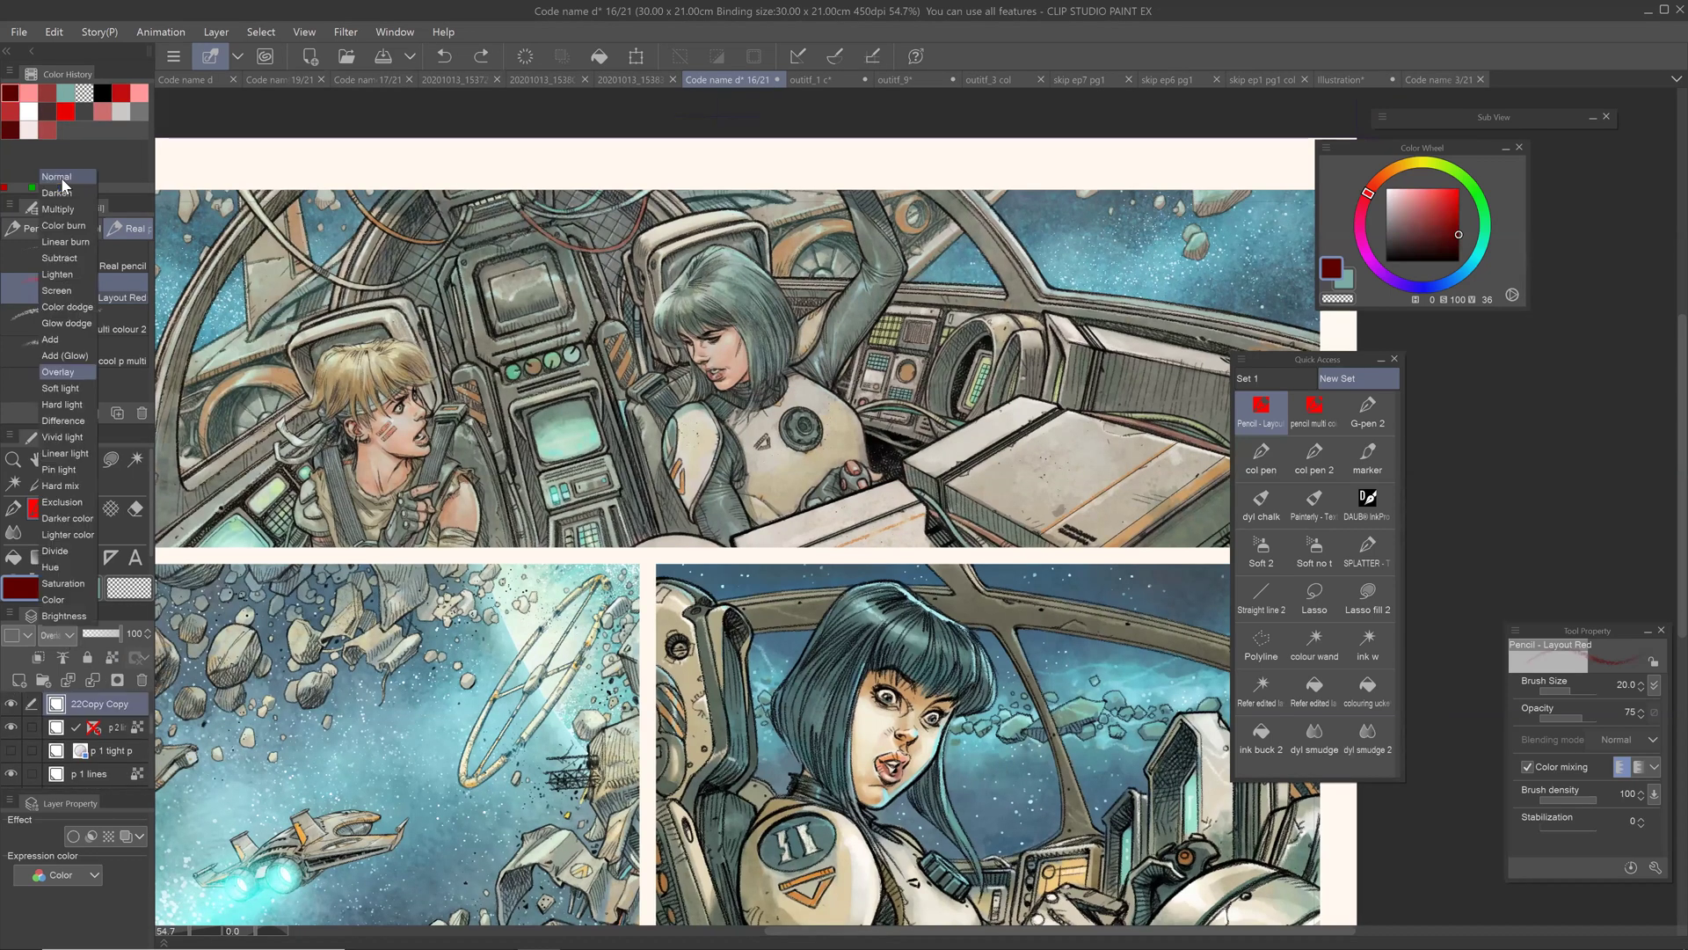
{"action": "left_click", "coordinate": [58, 176]}
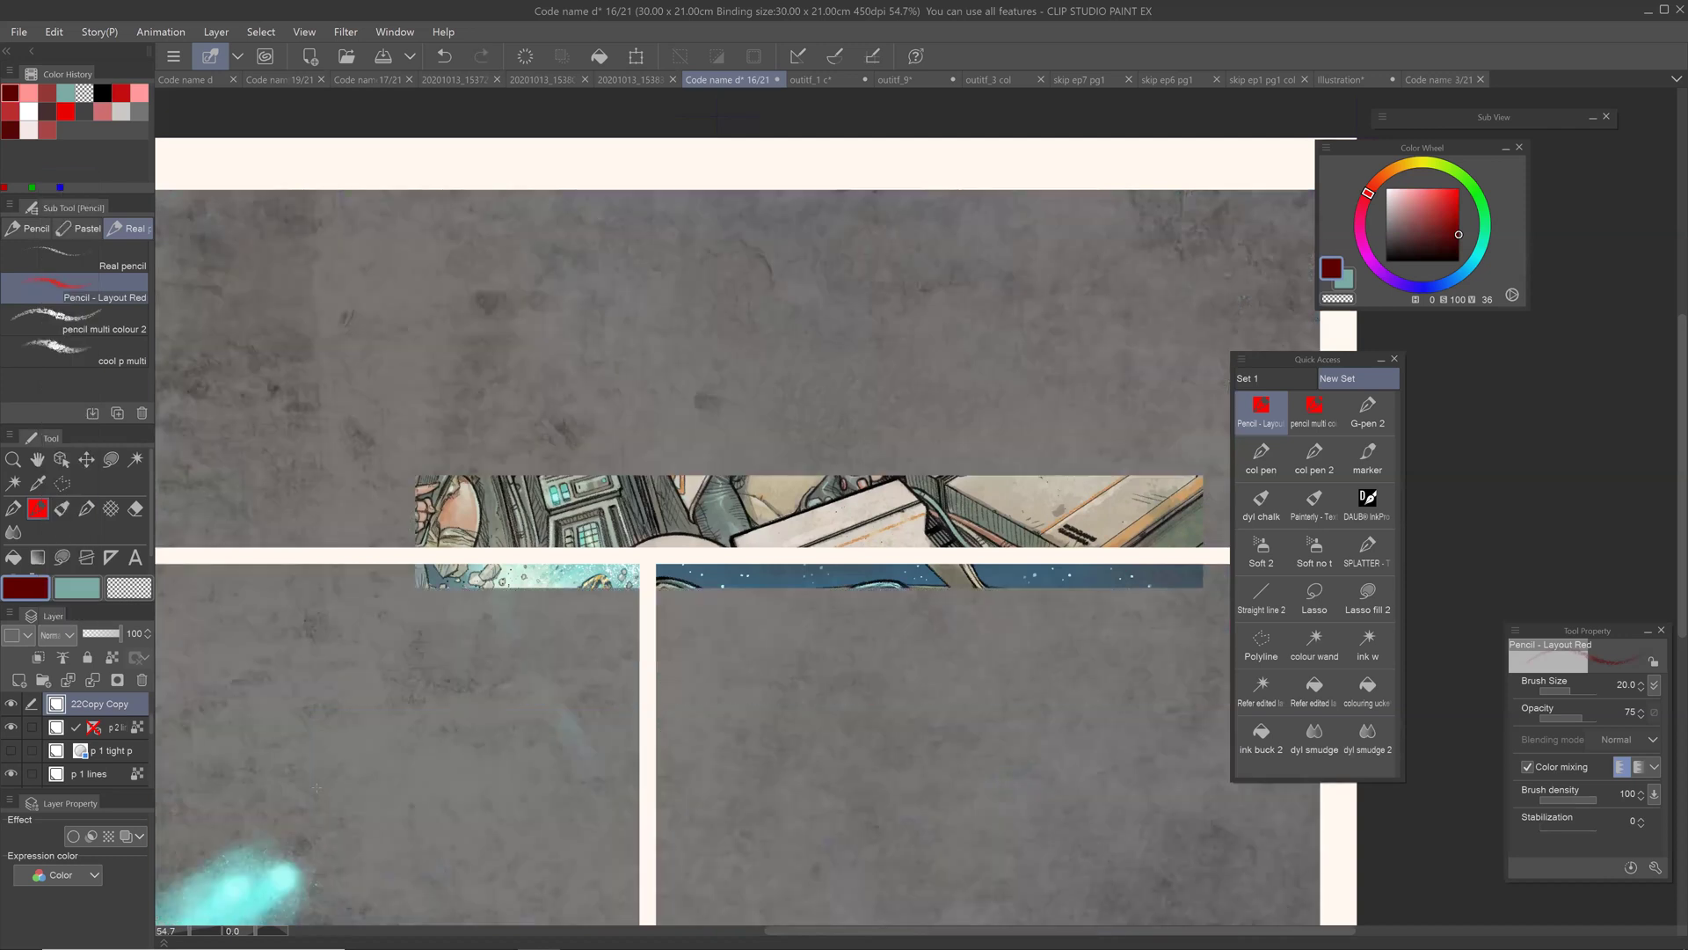
{"action": "left_click_drag", "start_coordinate": [317, 788], "coordinate": [514, 706]}
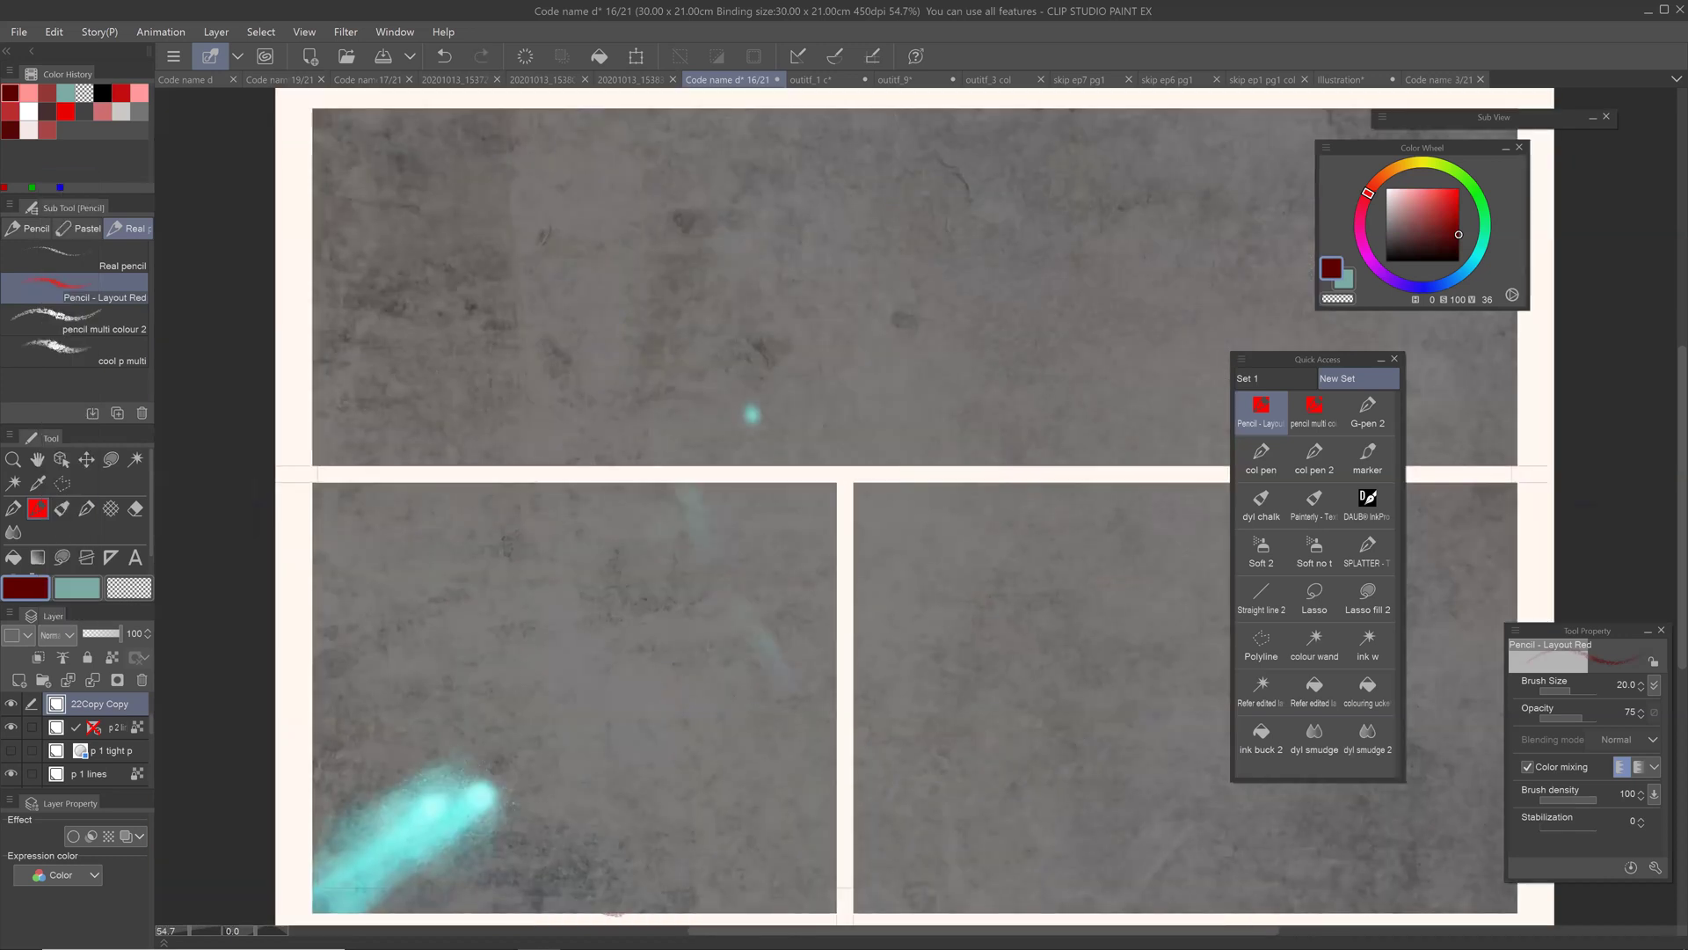
{"action": "left_click", "coordinate": [59, 635]}
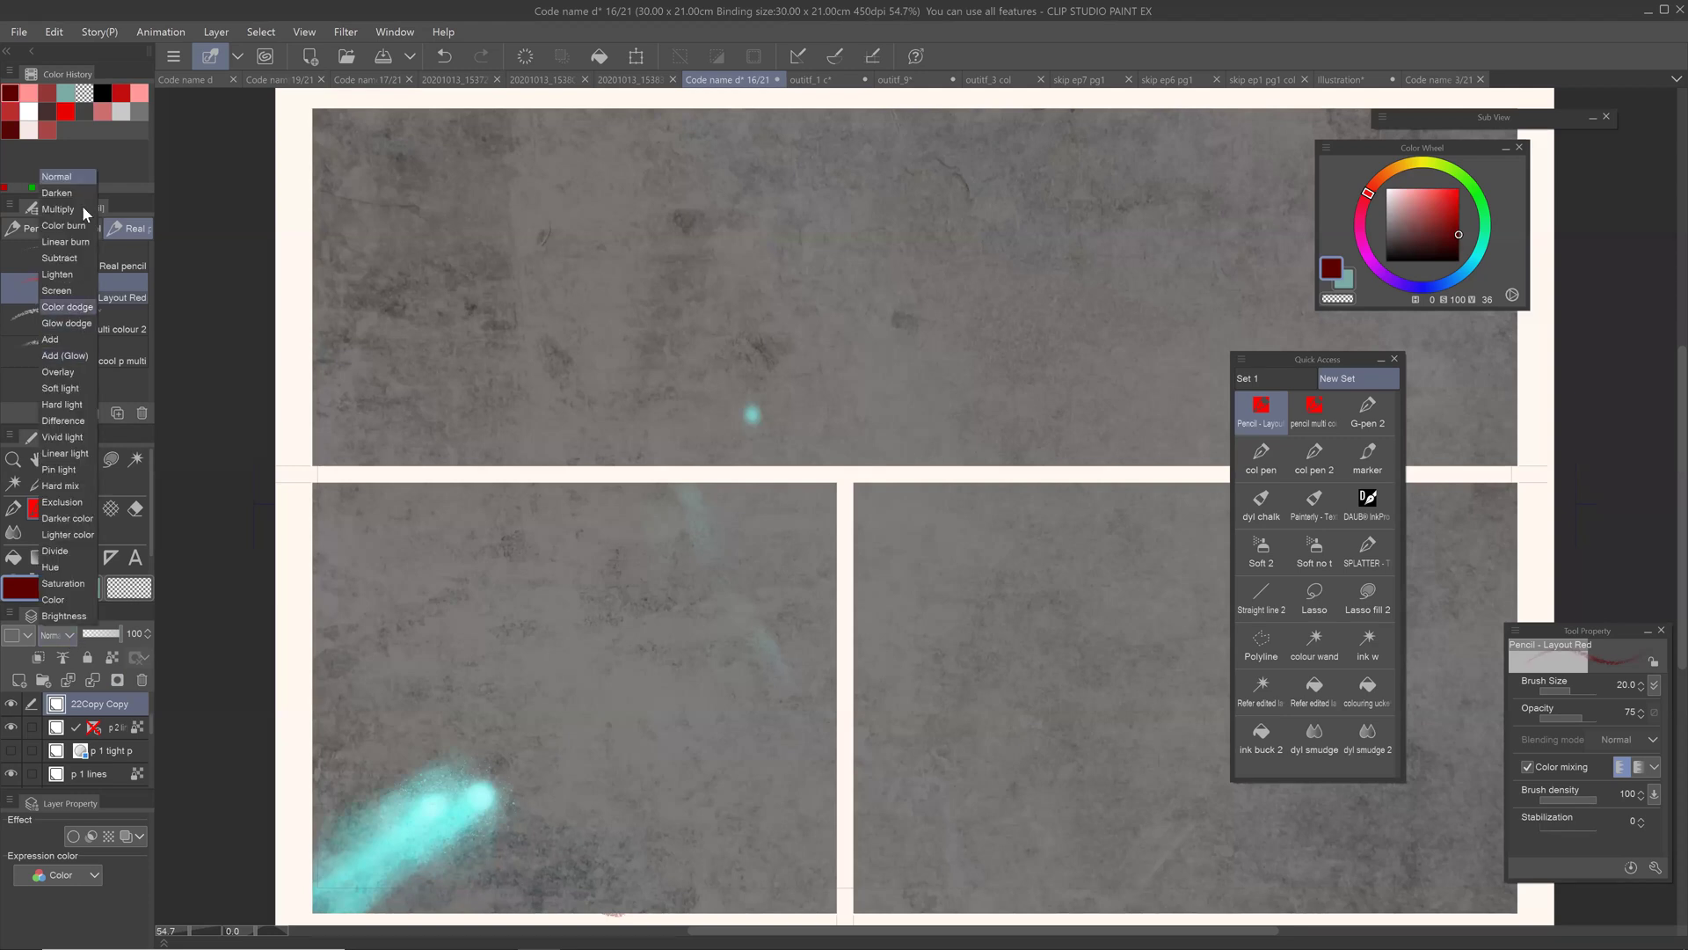
{"action": "left_click", "coordinate": [69, 390]}
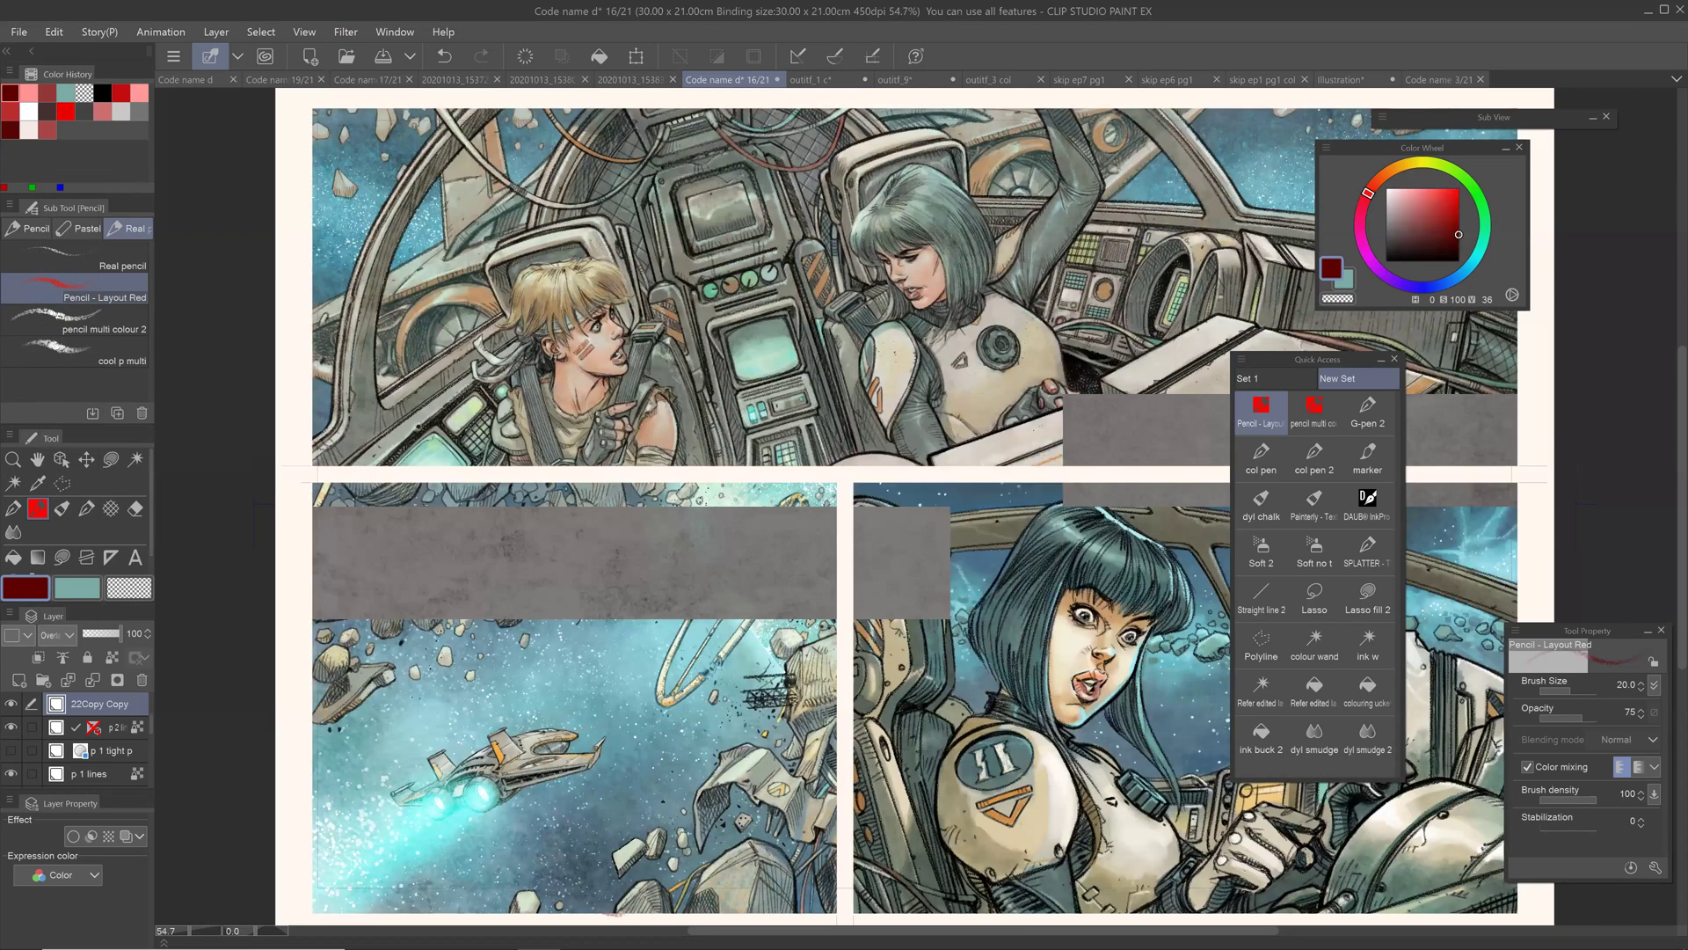
Step: Examine the texture overlay on the blond boy in the cockpit panel and across the page's lower panels
{"action": "scroll", "coordinate": [671, 336], "scroll_direction": "up", "scroll_amount": 5}
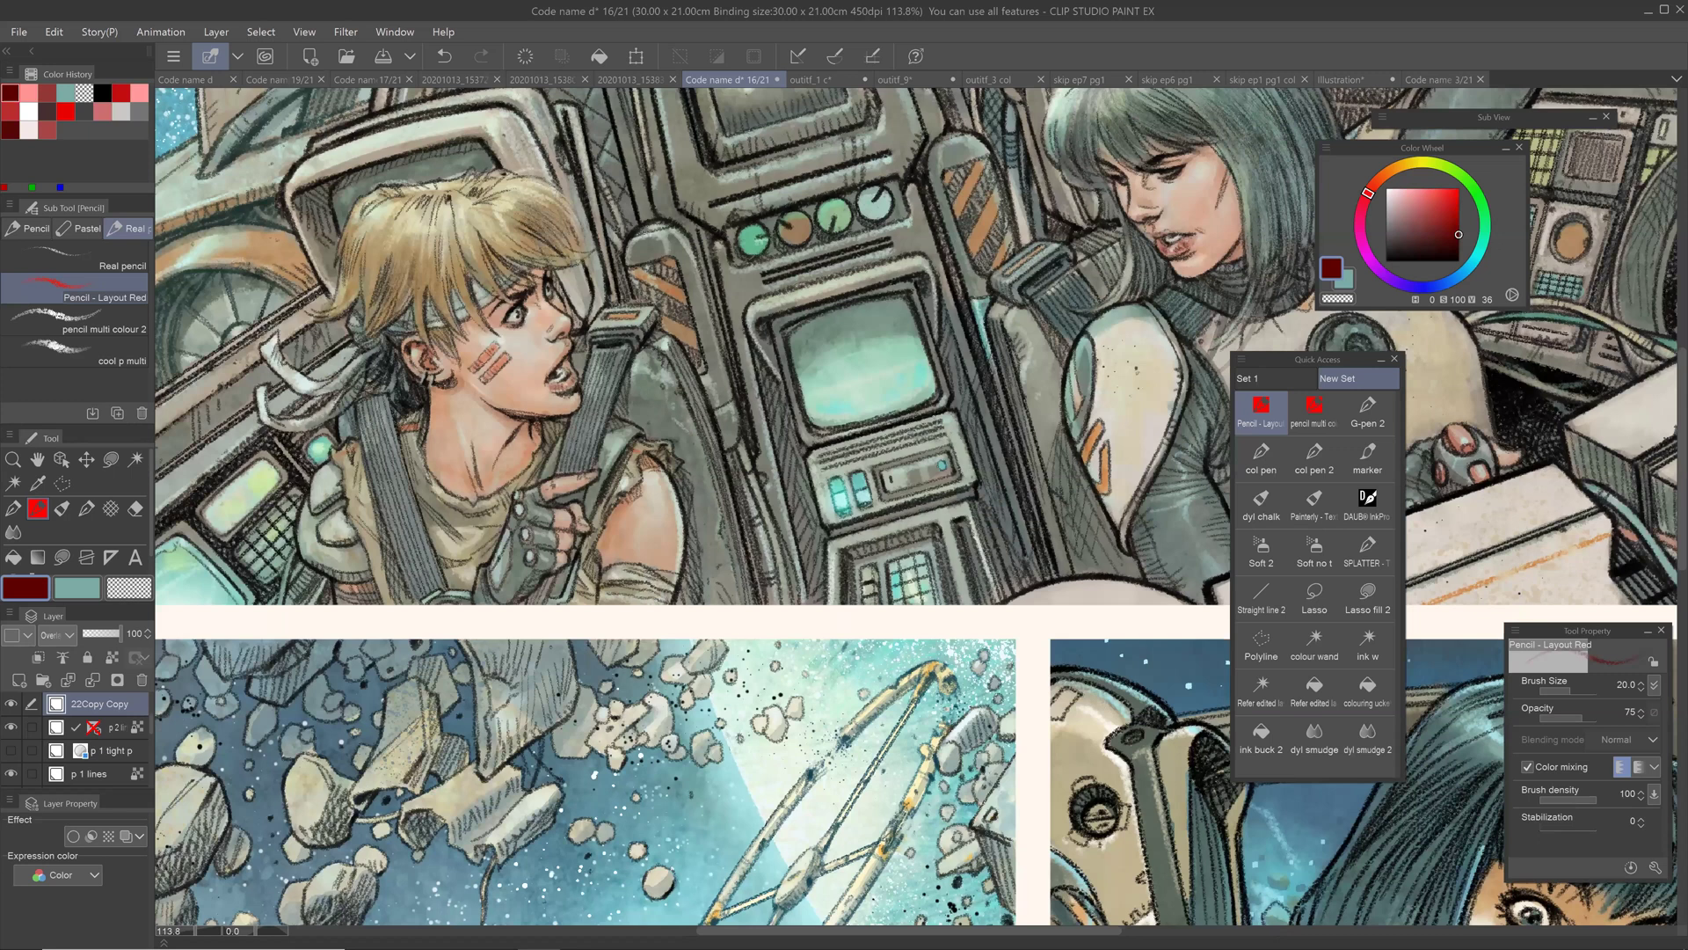
{"action": "left_click_drag", "start_coordinate": [671, 336], "coordinate": [648, 328]}
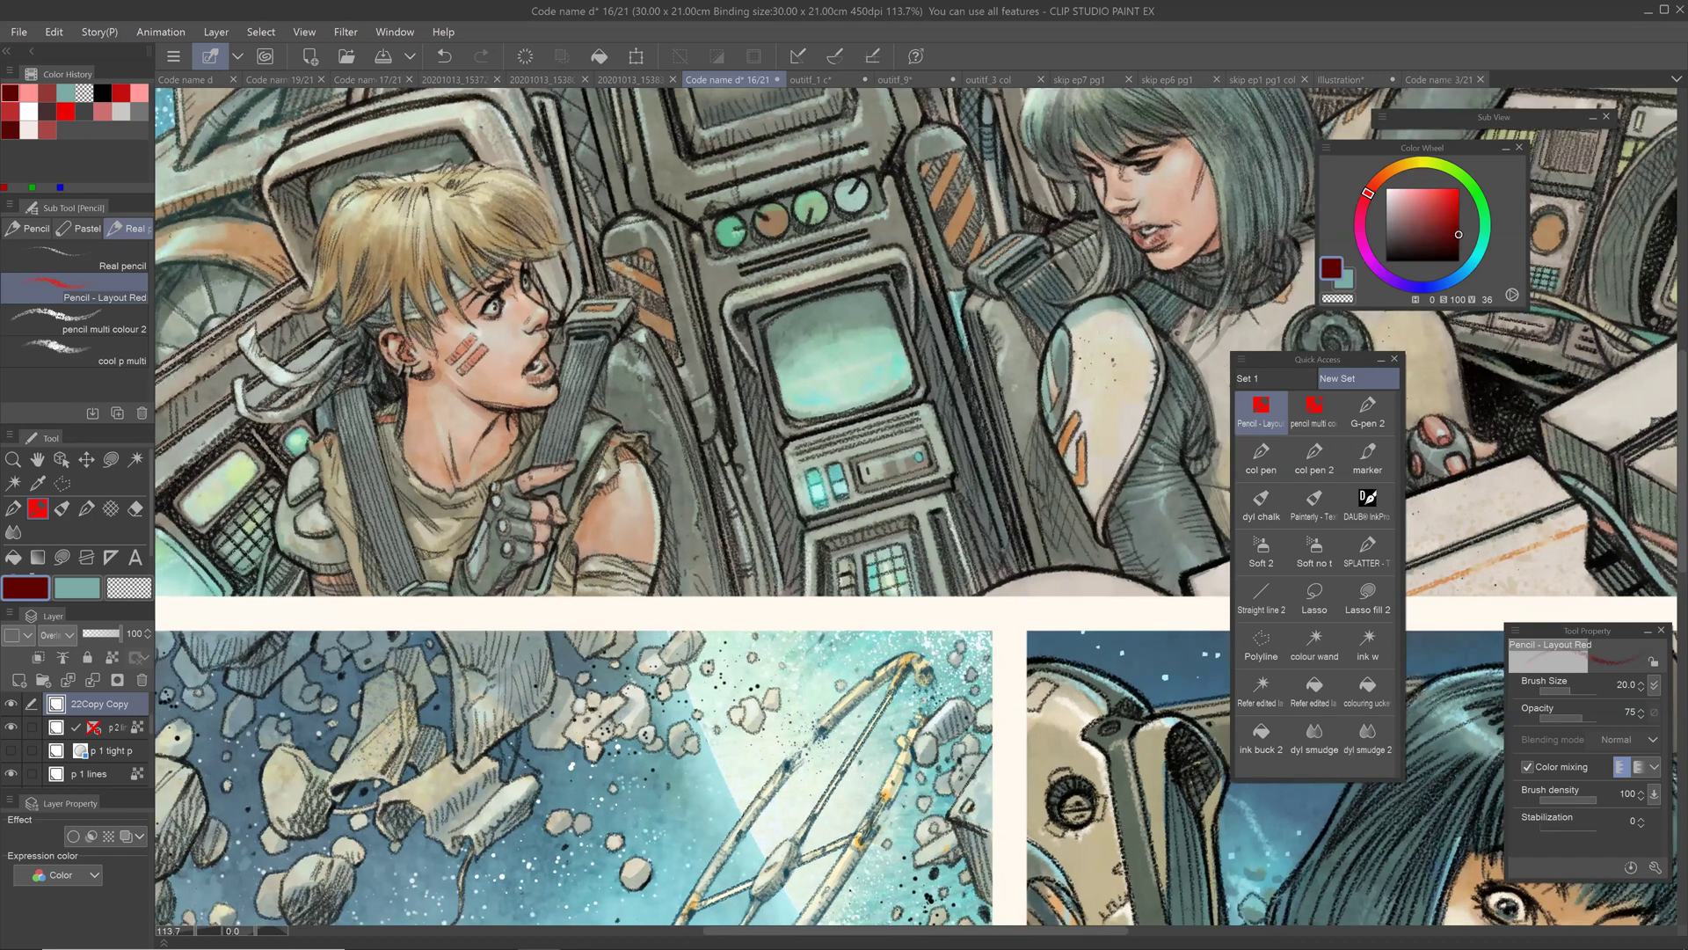
{"action": "scroll", "coordinate": [650, 554], "scroll_direction": "down", "scroll_amount": 3}
{"action": "scroll", "coordinate": [970, 468], "scroll_direction": "down", "scroll_amount": 2}
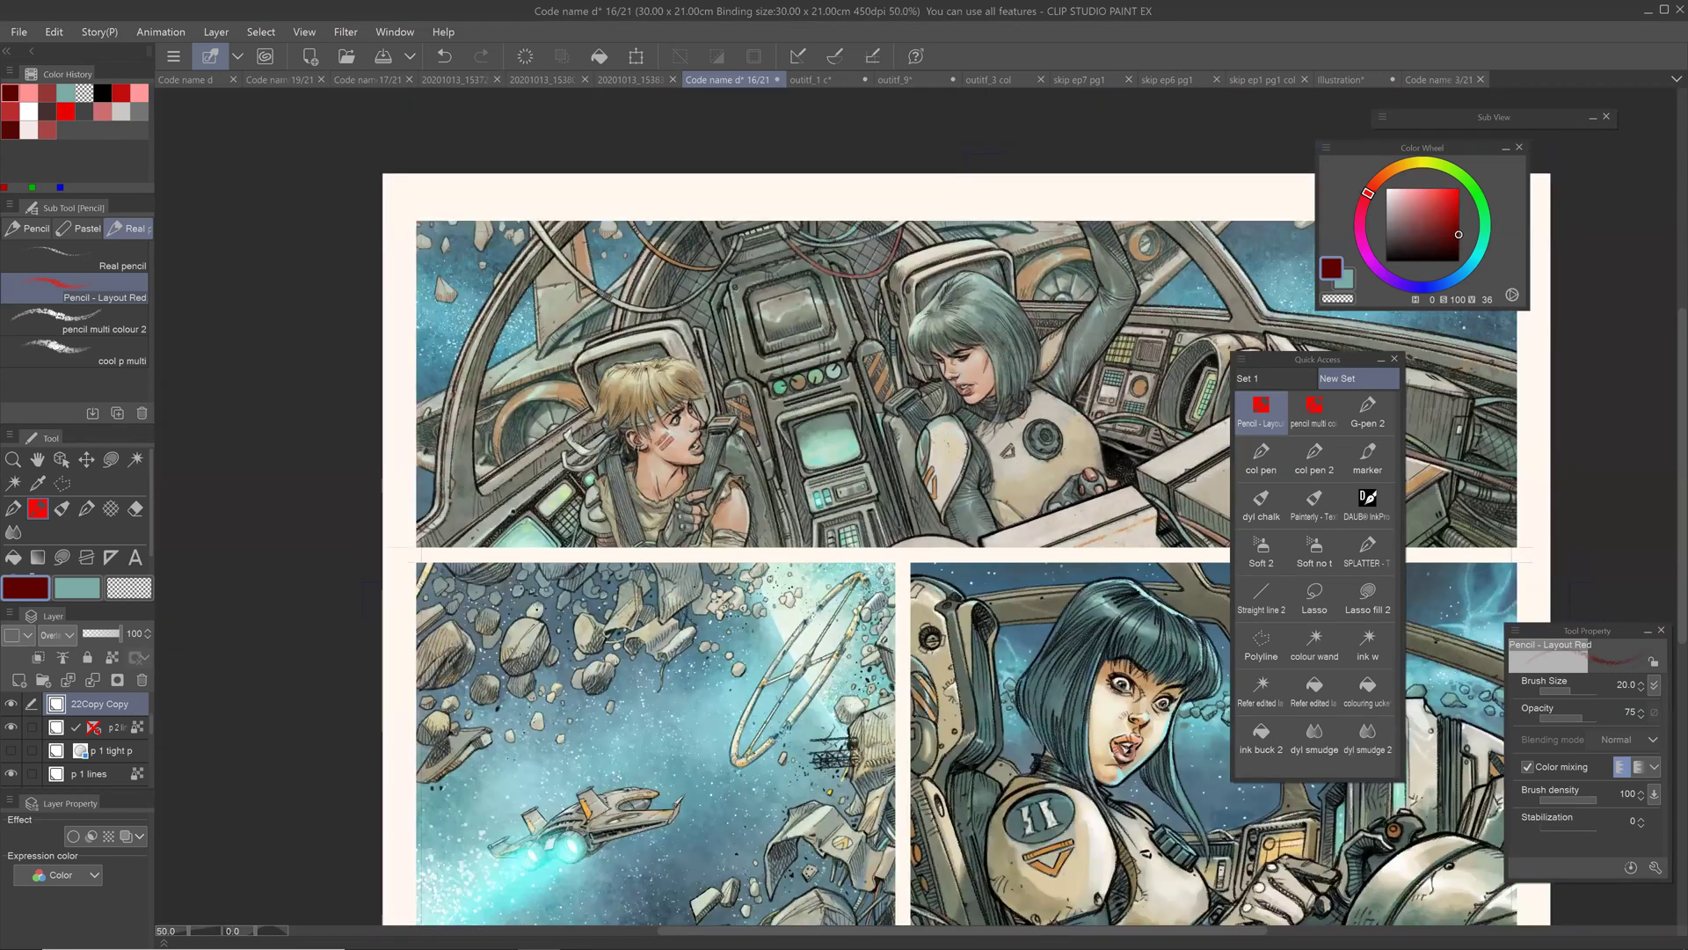
{"action": "left_click_drag", "start_coordinate": [970, 468], "coordinate": [799, 333]}
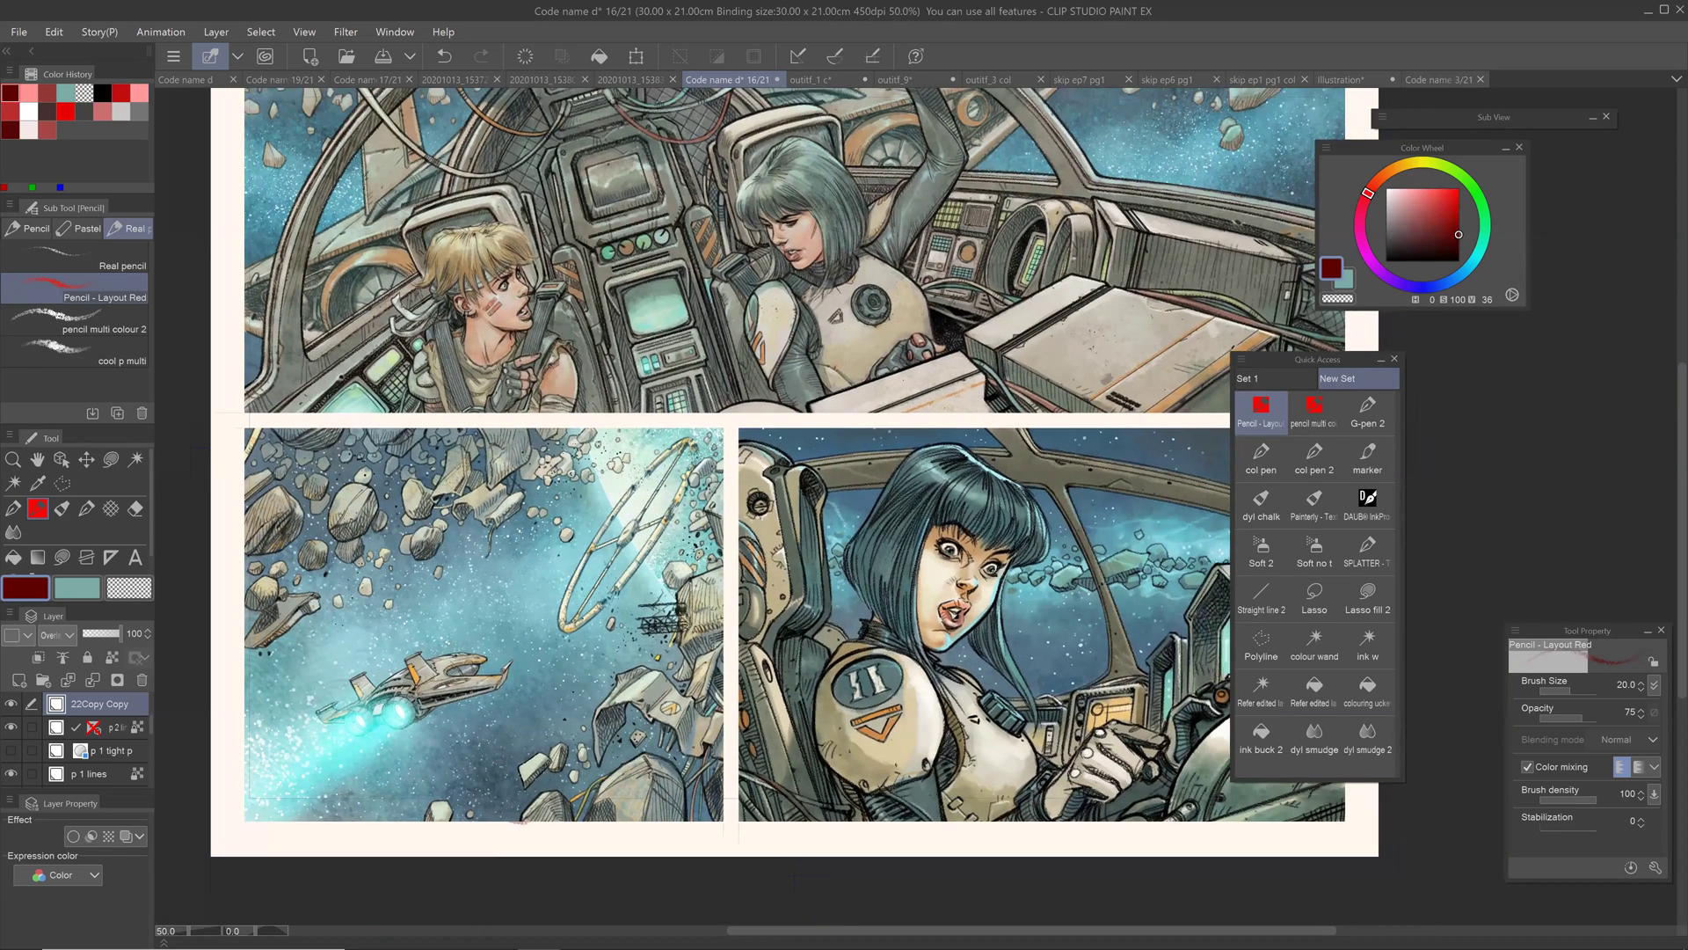
{"action": "left_click_drag", "start_coordinate": [799, 369], "coordinate": [764, 474]}
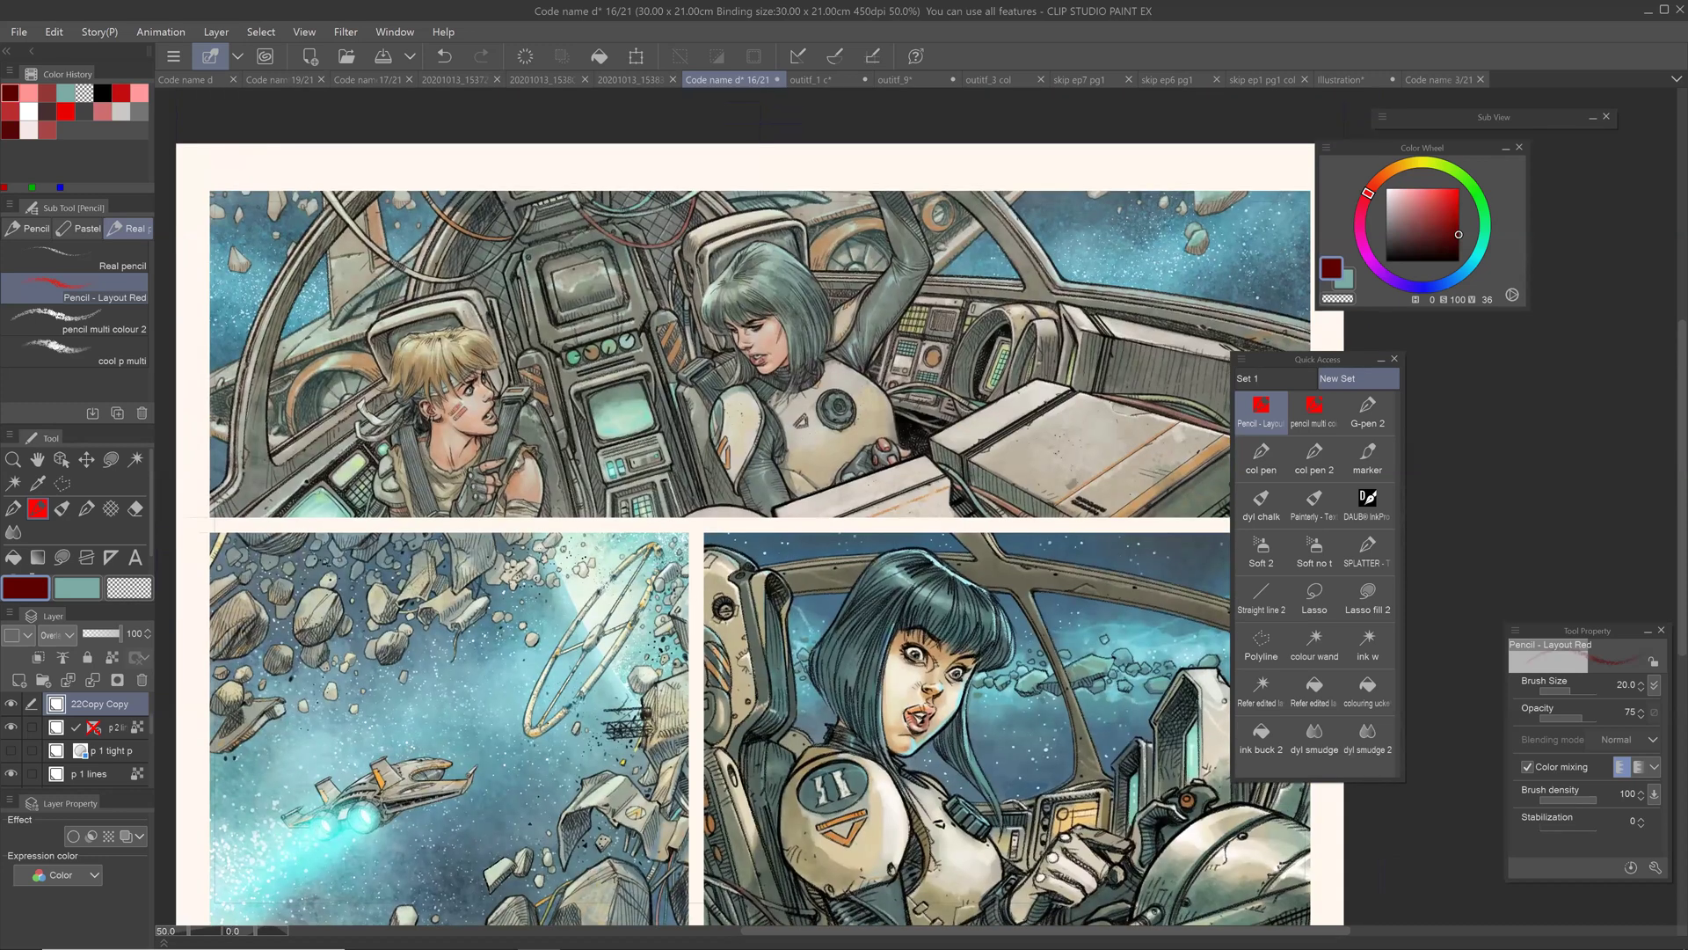
Step: Examine the texture around the woman and crates in the cockpit panel, comparing it with the full page layout
{"action": "scroll", "coordinate": [1012, 441], "scroll_direction": "up", "scroll_amount": 4}
{"action": "scroll", "coordinate": [1003, 420], "scroll_direction": "up", "scroll_amount": 1}
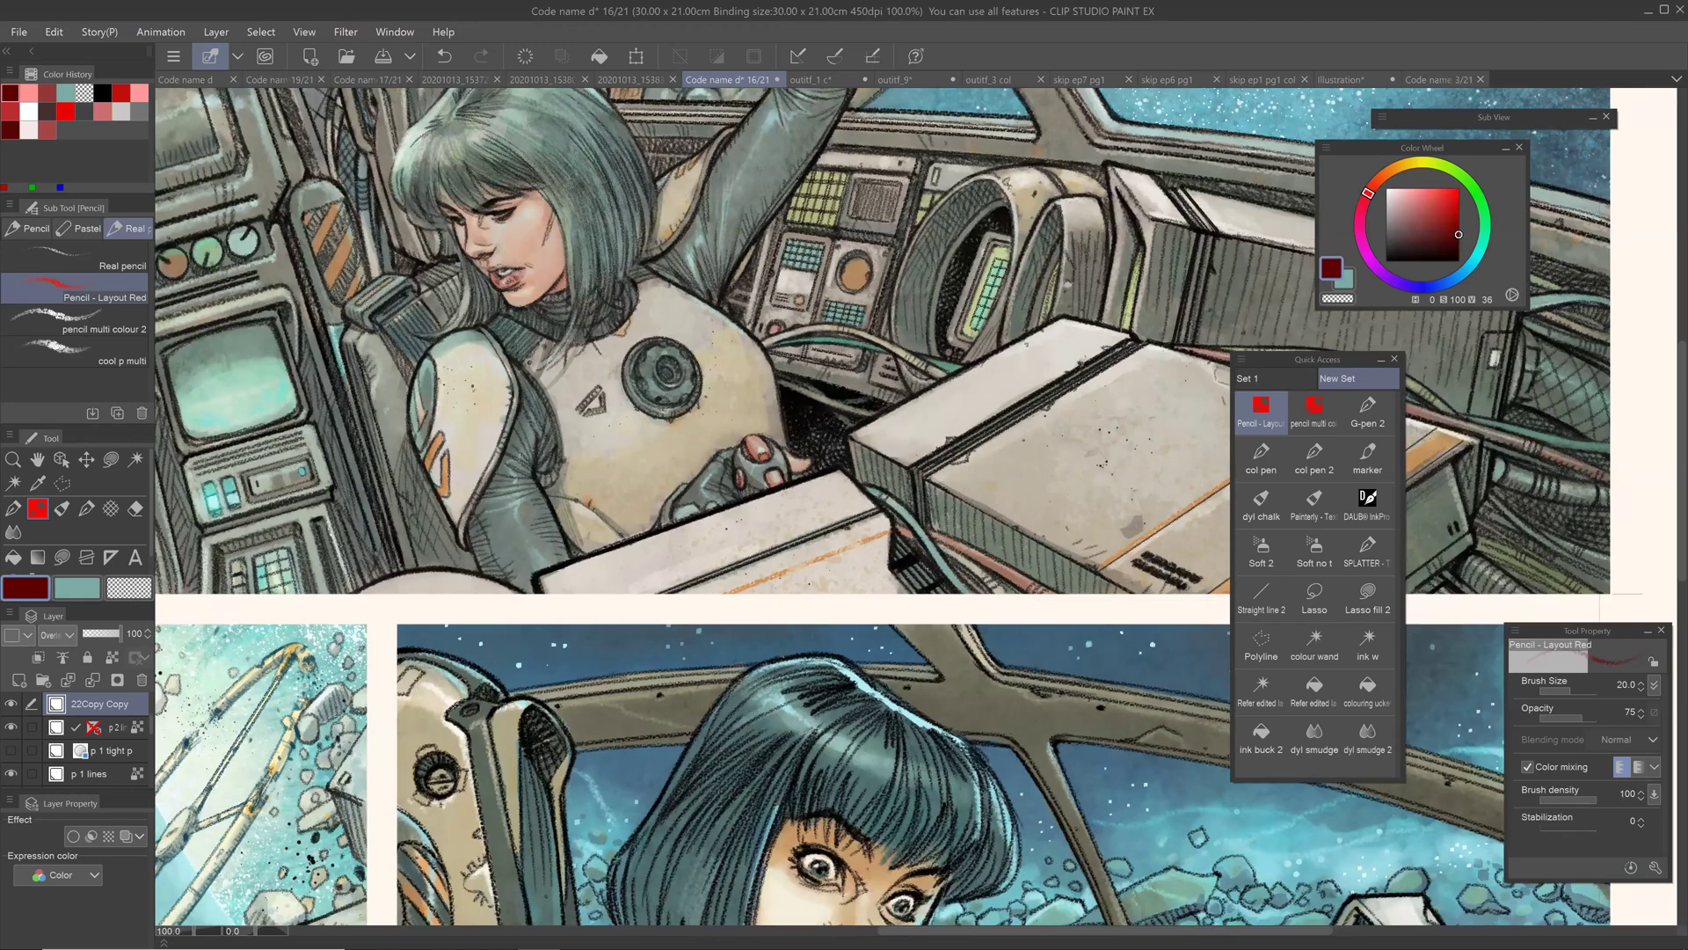
{"action": "scroll", "coordinate": [1016, 441], "scroll_direction": "up", "scroll_amount": 1}
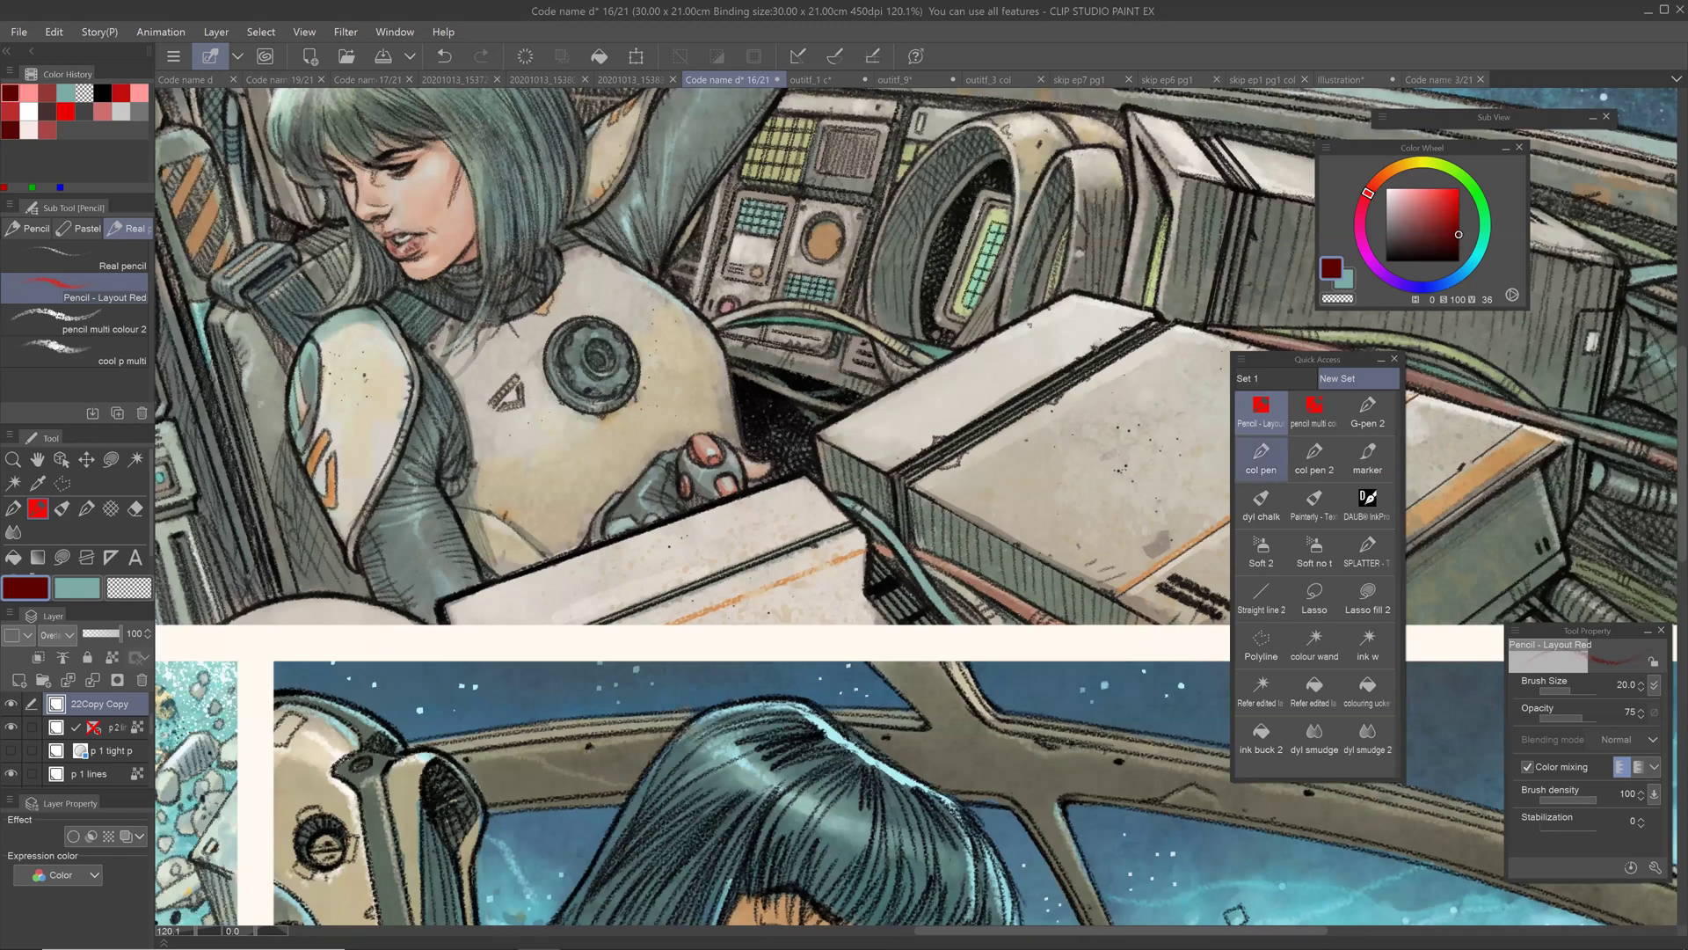
{"action": "scroll", "coordinate": [879, 518], "scroll_direction": "down", "scroll_amount": 3}
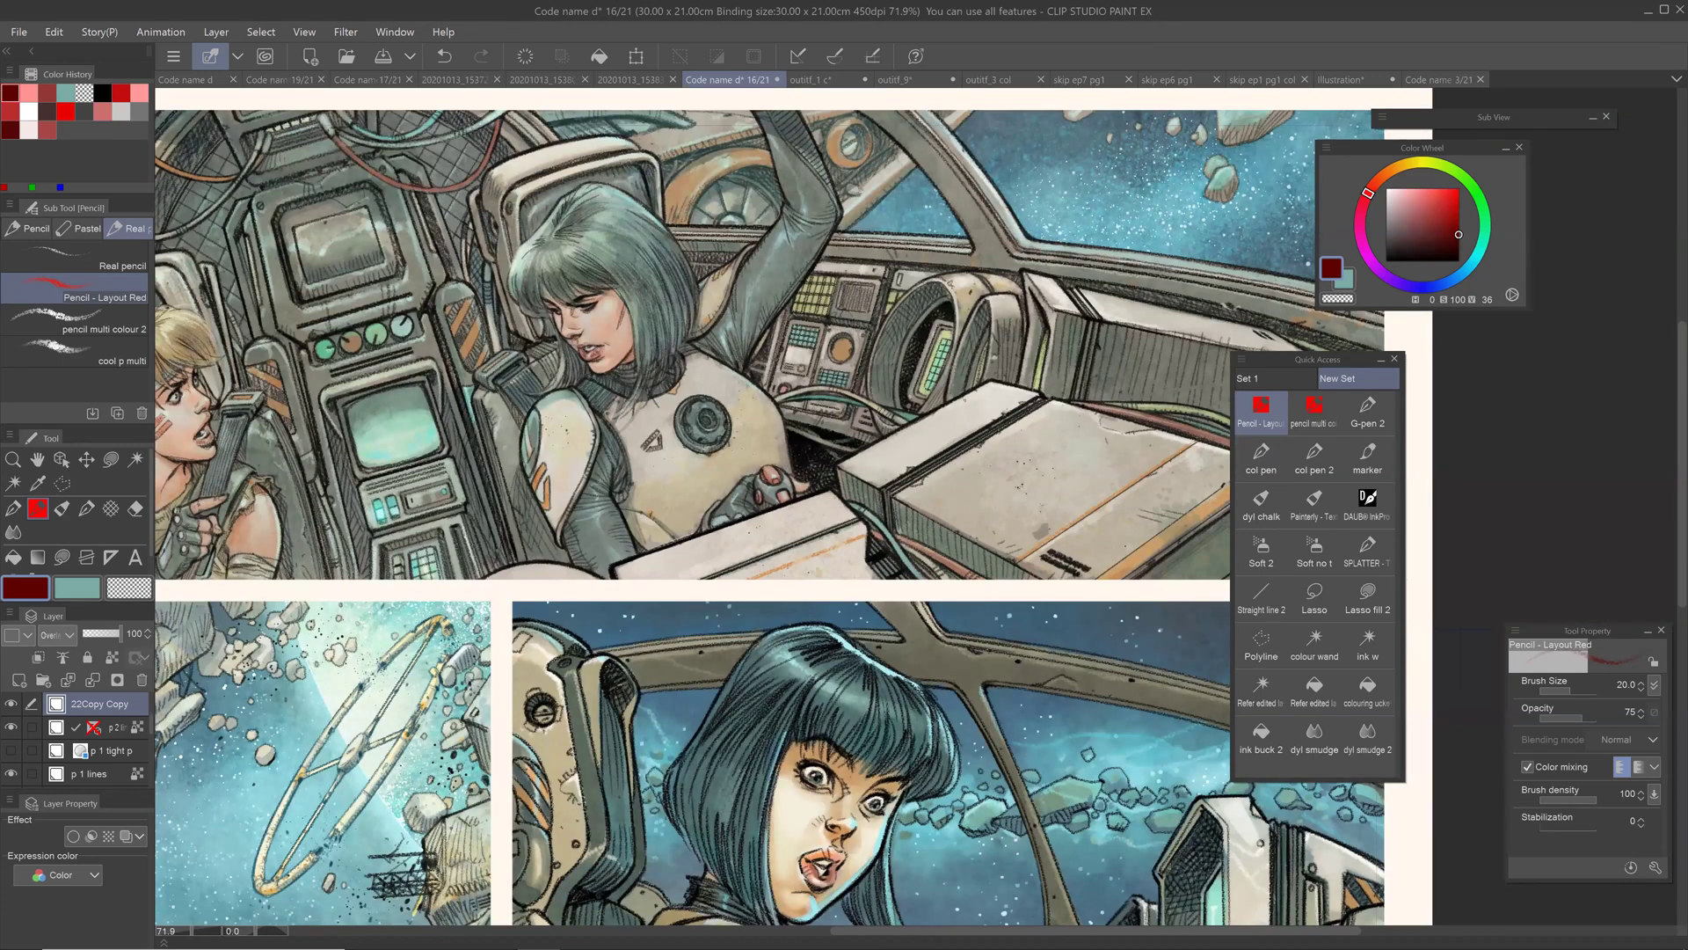
{"action": "left_click_drag", "start_coordinate": [879, 519], "coordinate": [1016, 425]}
{"action": "left_click_drag", "start_coordinate": [879, 519], "coordinate": [1013, 438]}
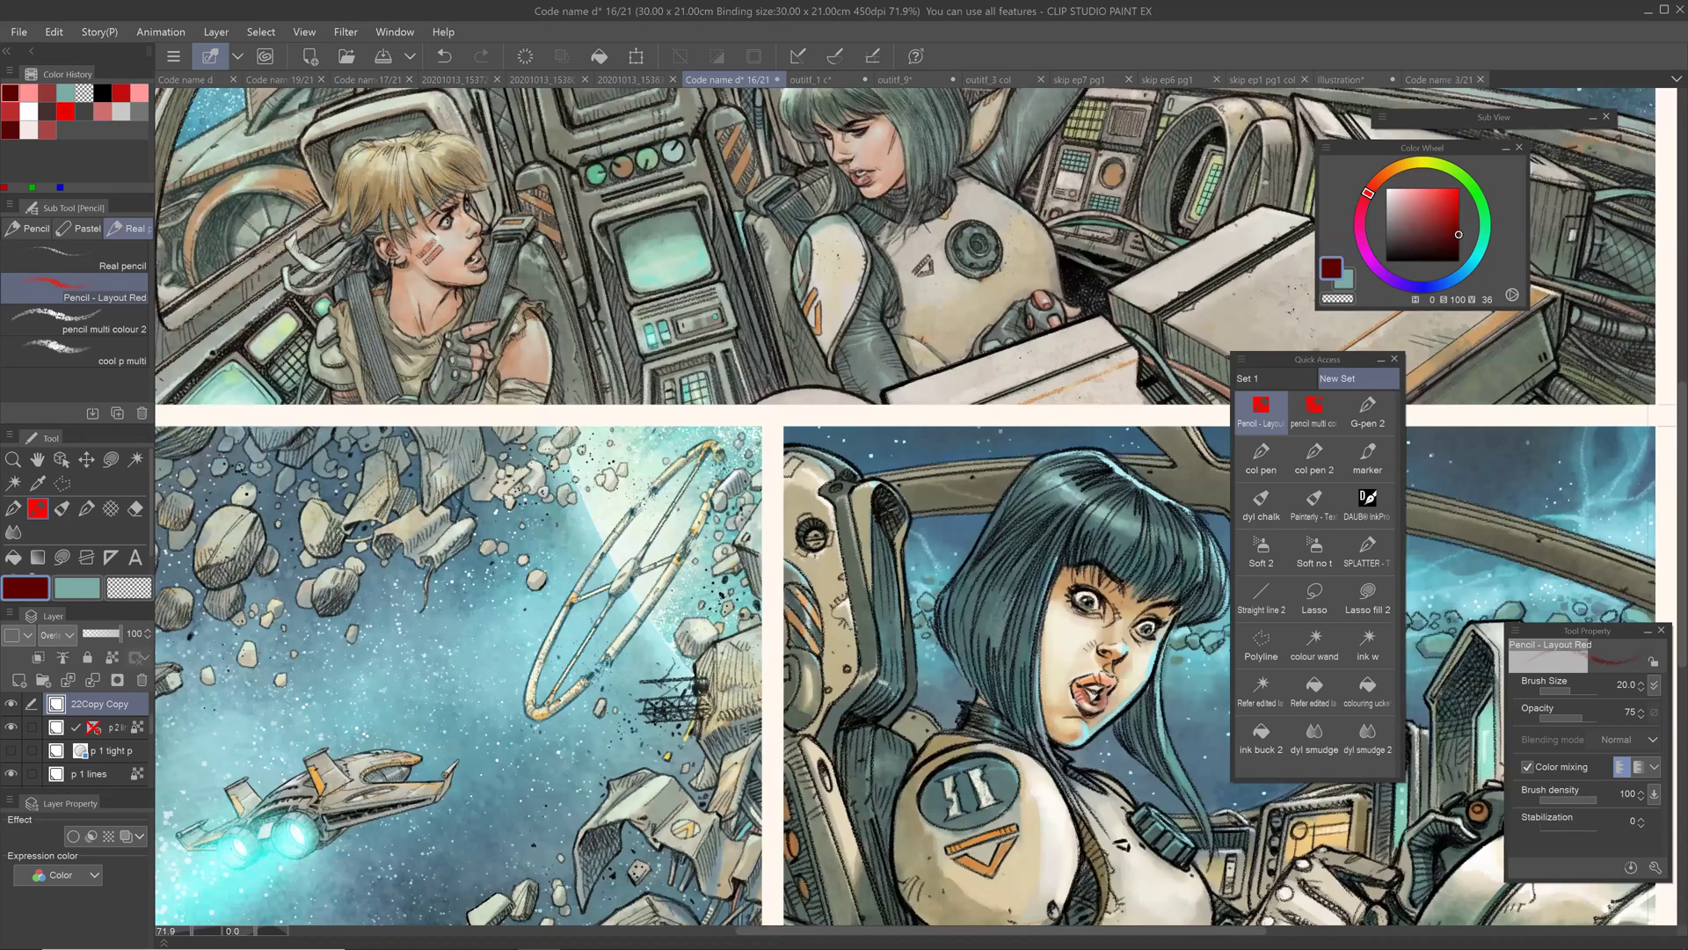
{"action": "scroll", "coordinate": [914, 510], "scroll_direction": "down", "scroll_amount": 2}
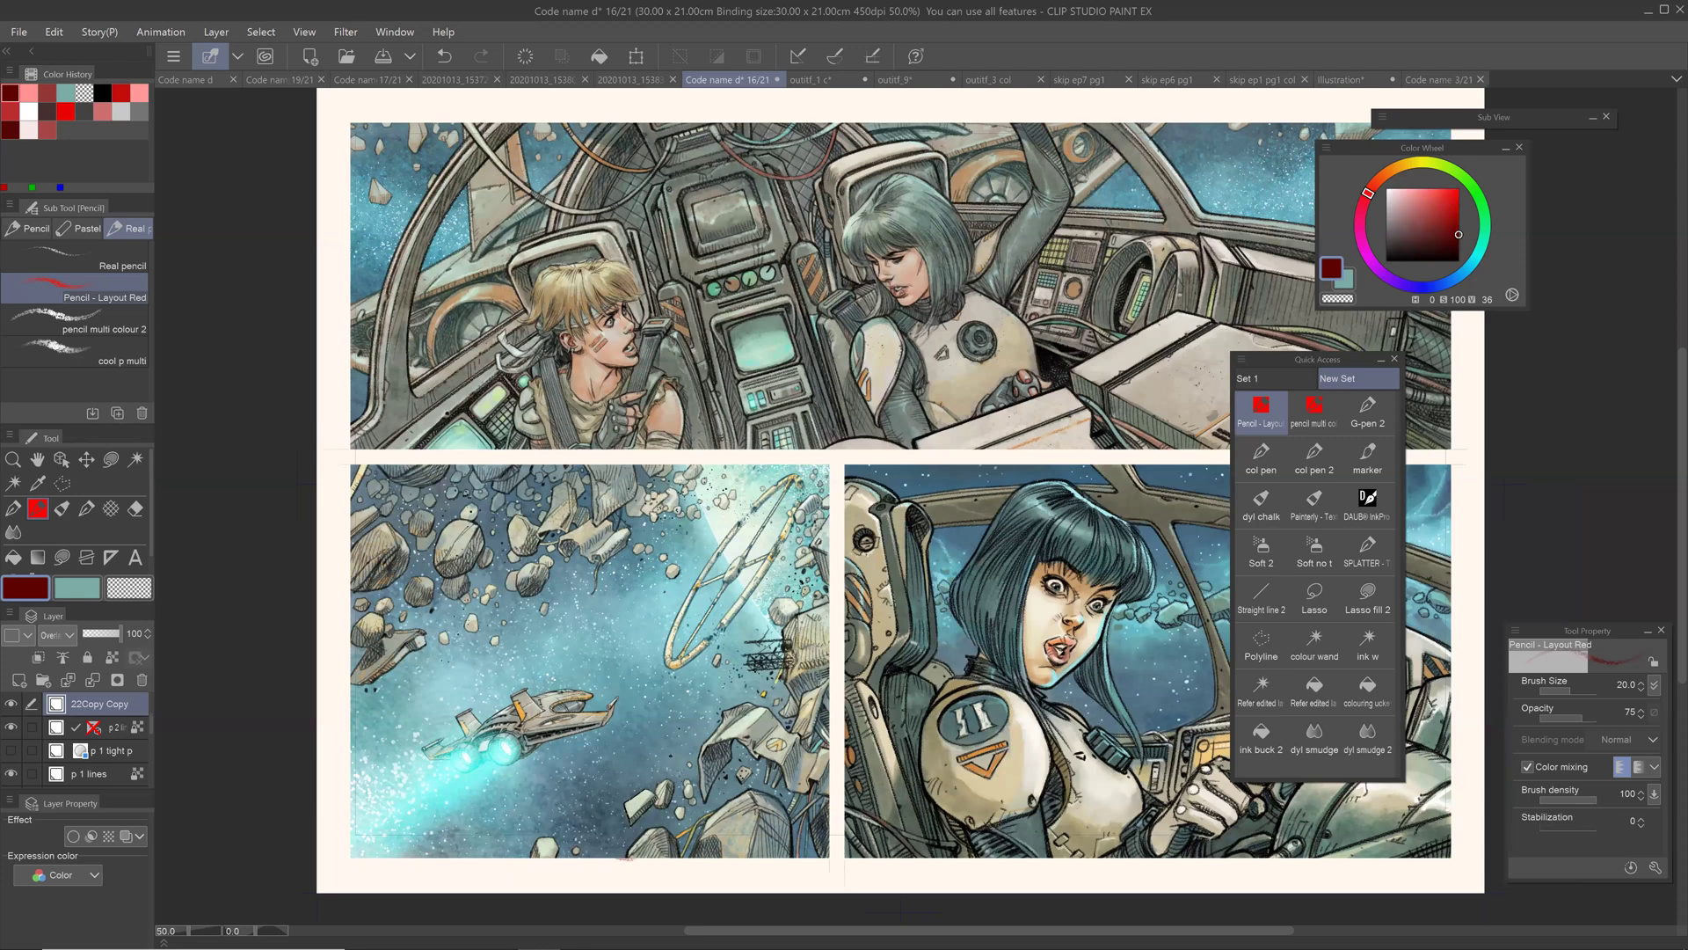
{"action": "left_click_drag", "start_coordinate": [915, 510], "coordinate": [795, 546]}
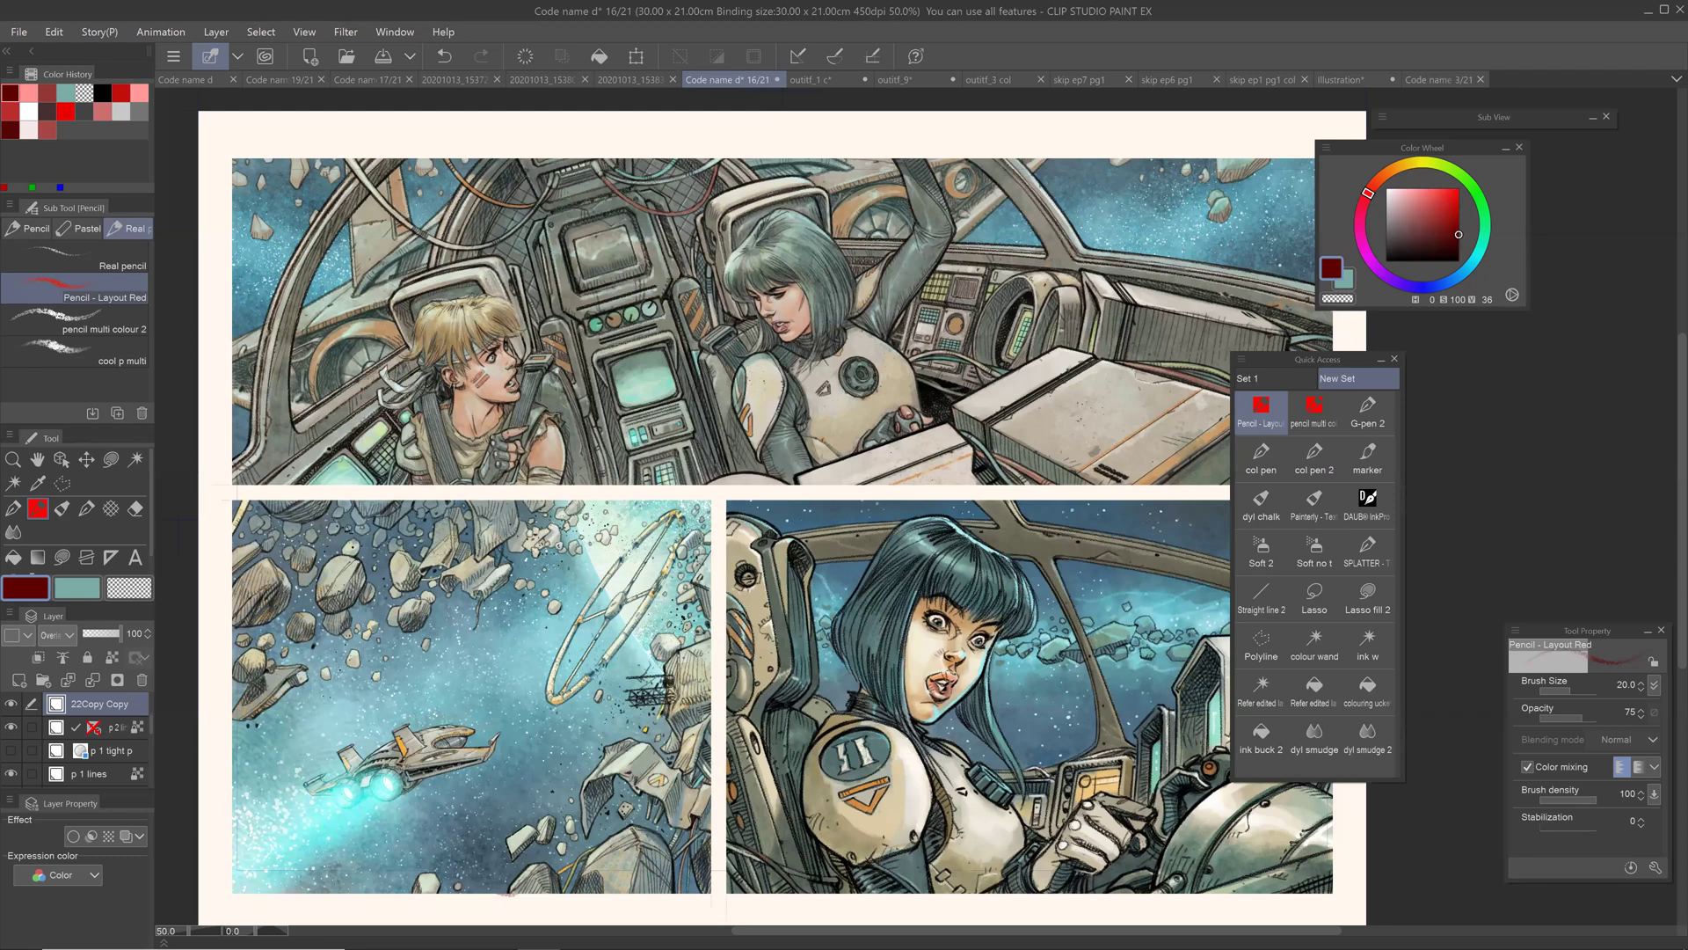
{"action": "left_click_drag", "start_coordinate": [1055, 492], "coordinate": [990, 506]}
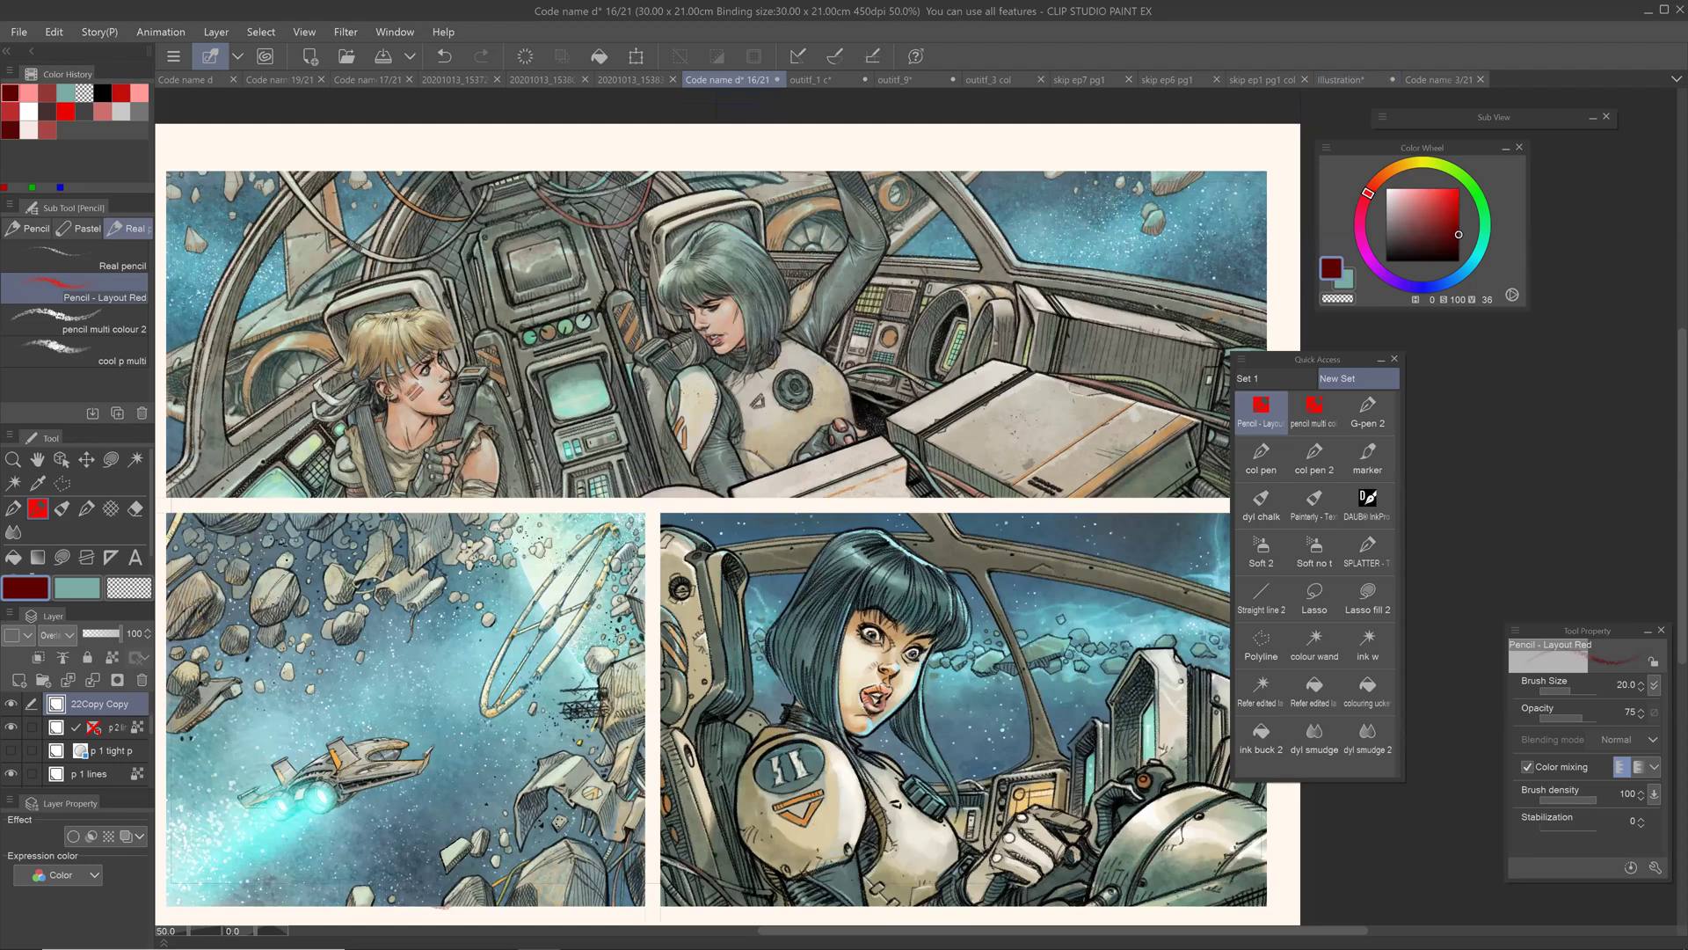
Step: Switch to the skip ep1 pg1 col page and look over its coloured panels and uppermost layers
{"action": "left_click", "coordinate": [1257, 79]}
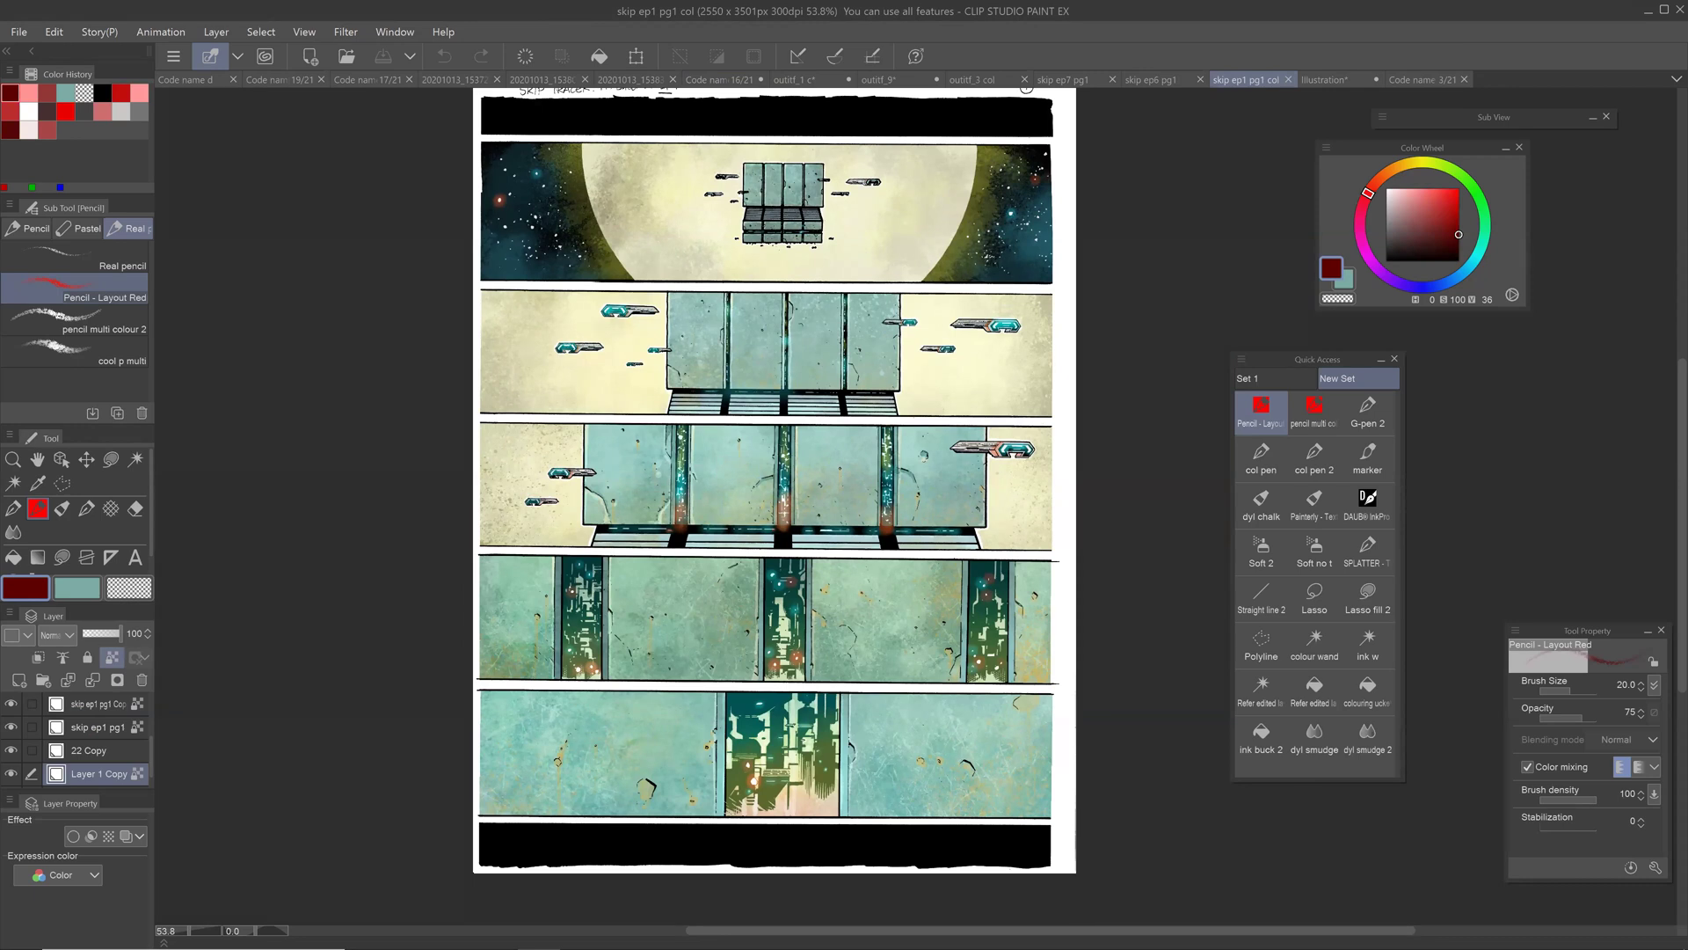
{"action": "scroll", "coordinate": [774, 479], "scroll_direction": "down", "scroll_amount": 3}
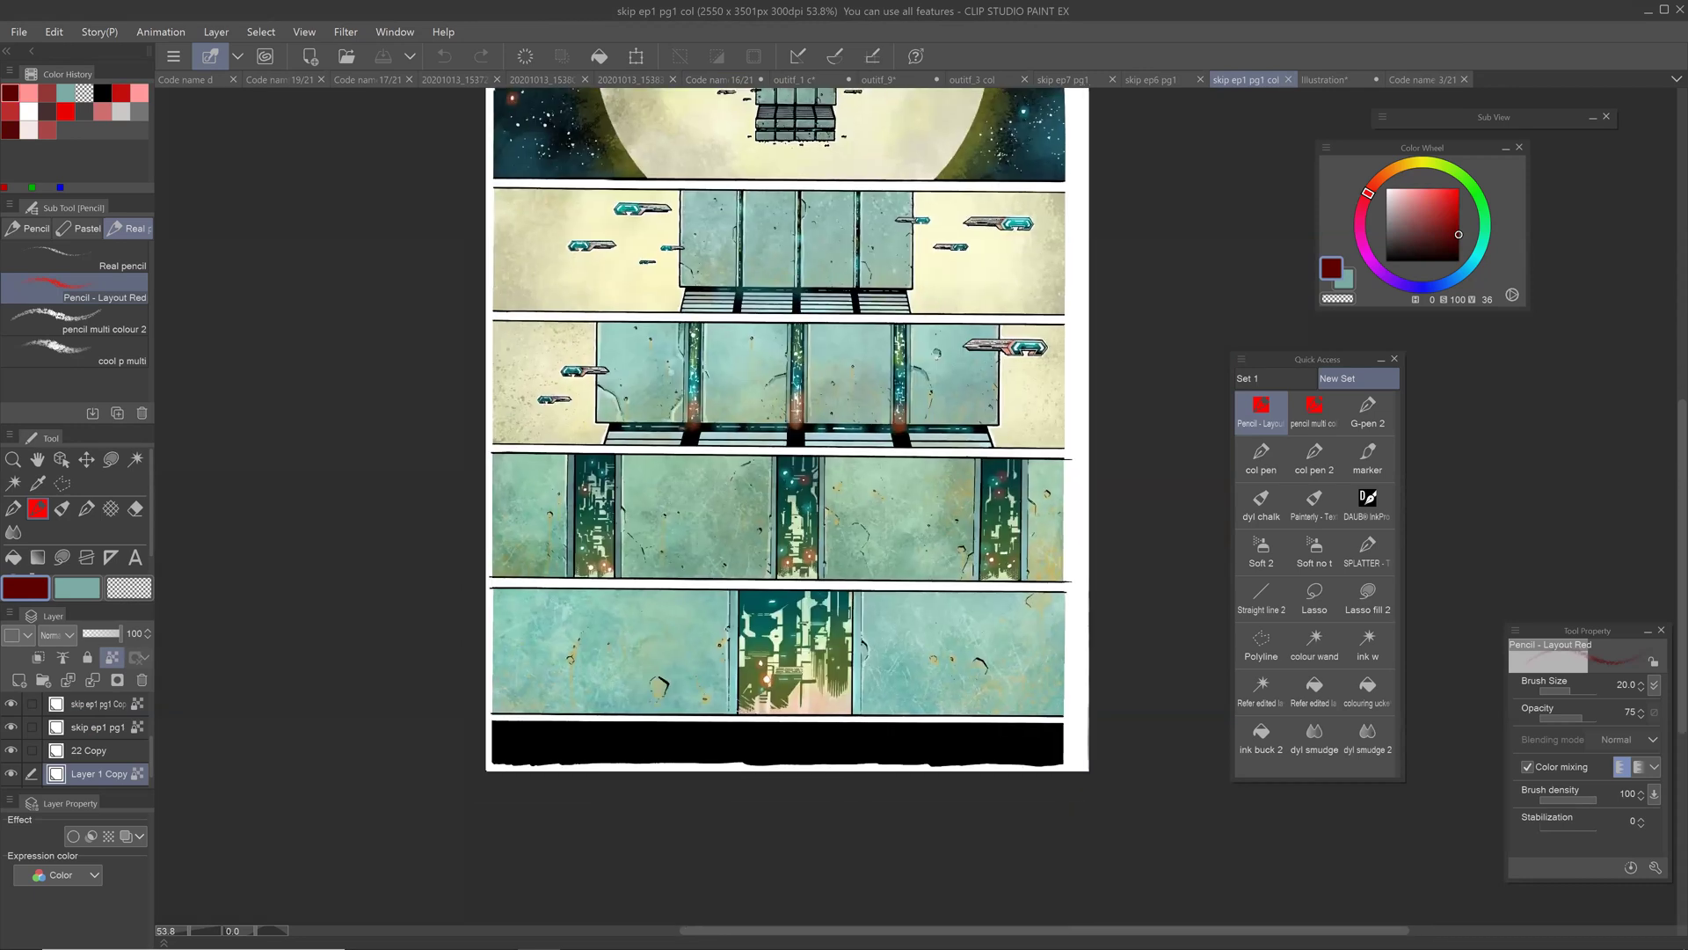
{"action": "left_click_drag", "start_coordinate": [152, 721], "coordinate": [138, 683]}
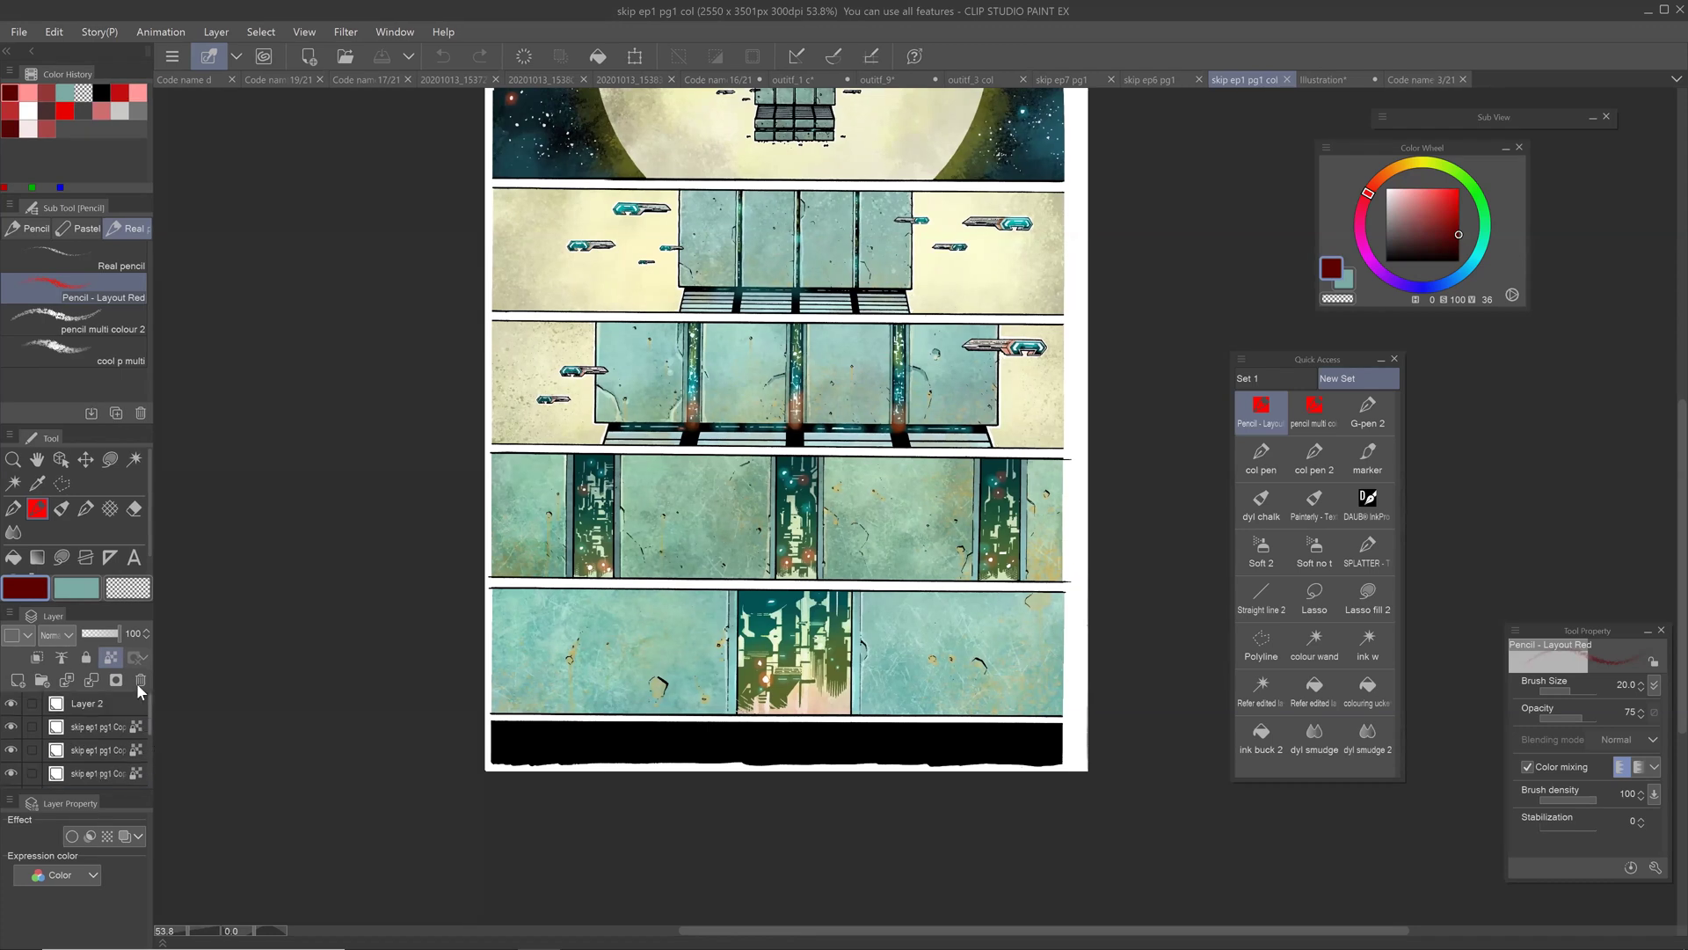
Step: Hide Layer 2 and the three skip ep1 pg1 copy layers below it, and make them visible again
{"action": "left_click", "coordinate": [10, 704]}
{"action": "left_click", "coordinate": [11, 728]}
{"action": "left_click", "coordinate": [10, 750]}
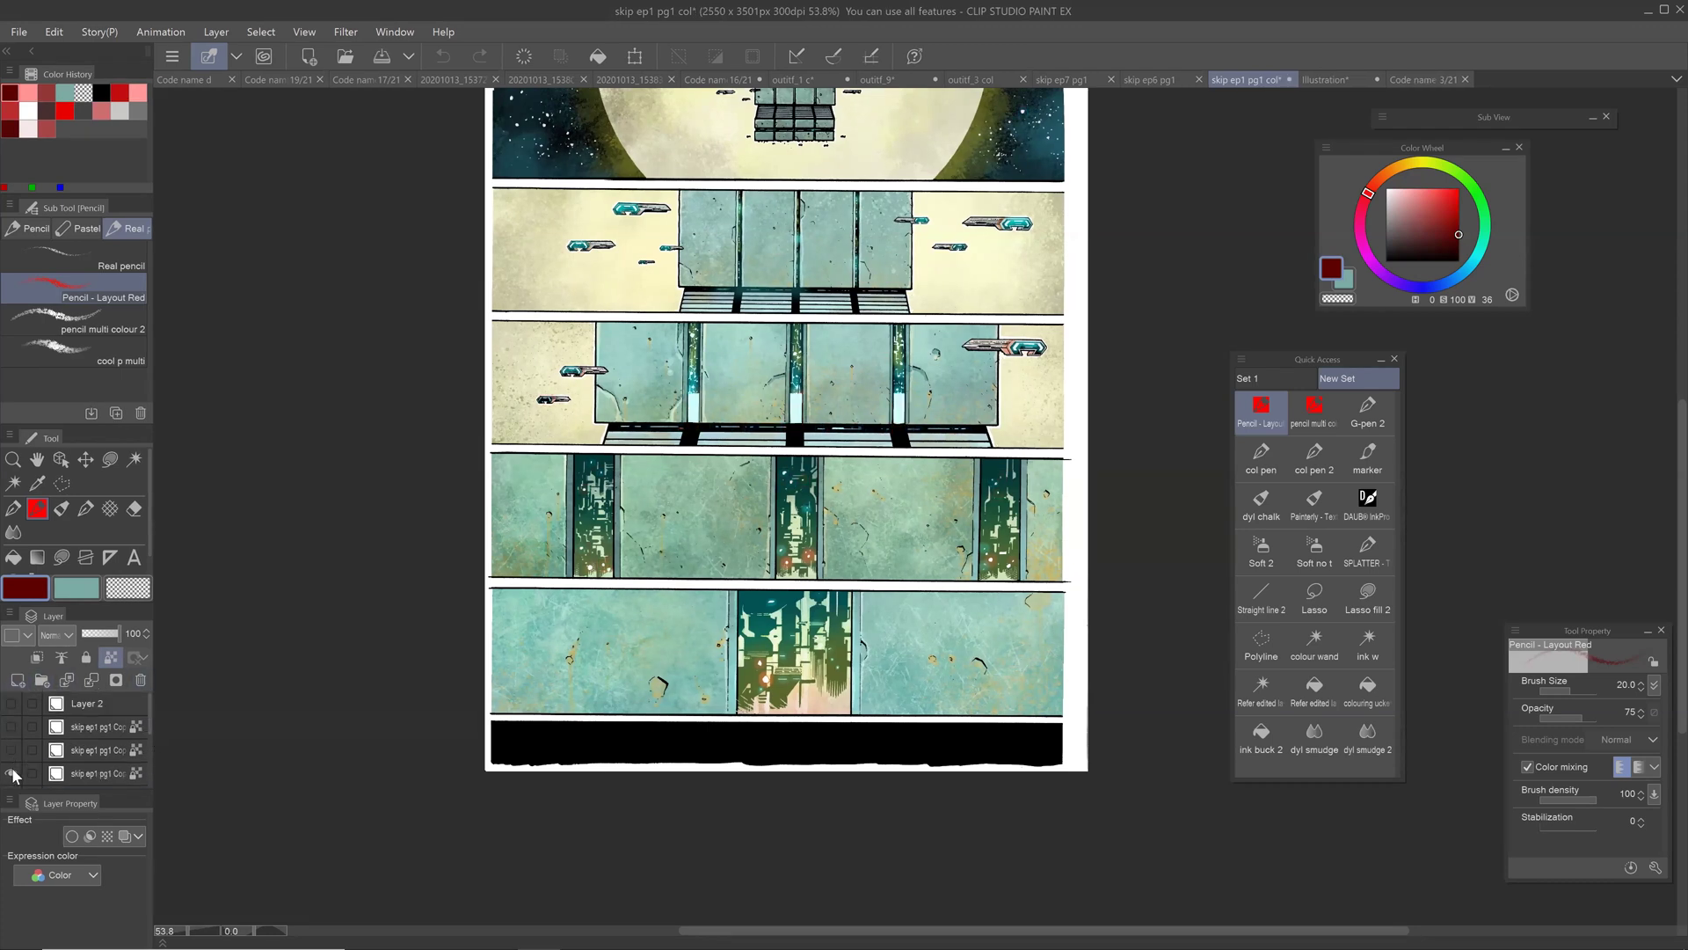
{"action": "left_click", "coordinate": [11, 773]}
{"action": "mouse_move", "coordinate": [146, 707]}
{"action": "left_mouse_down"}
{"action": "mouse_move", "coordinate": [150, 768]}
{"action": "mouse_move", "coordinate": [146, 714]}
{"action": "left_mouse_up"}
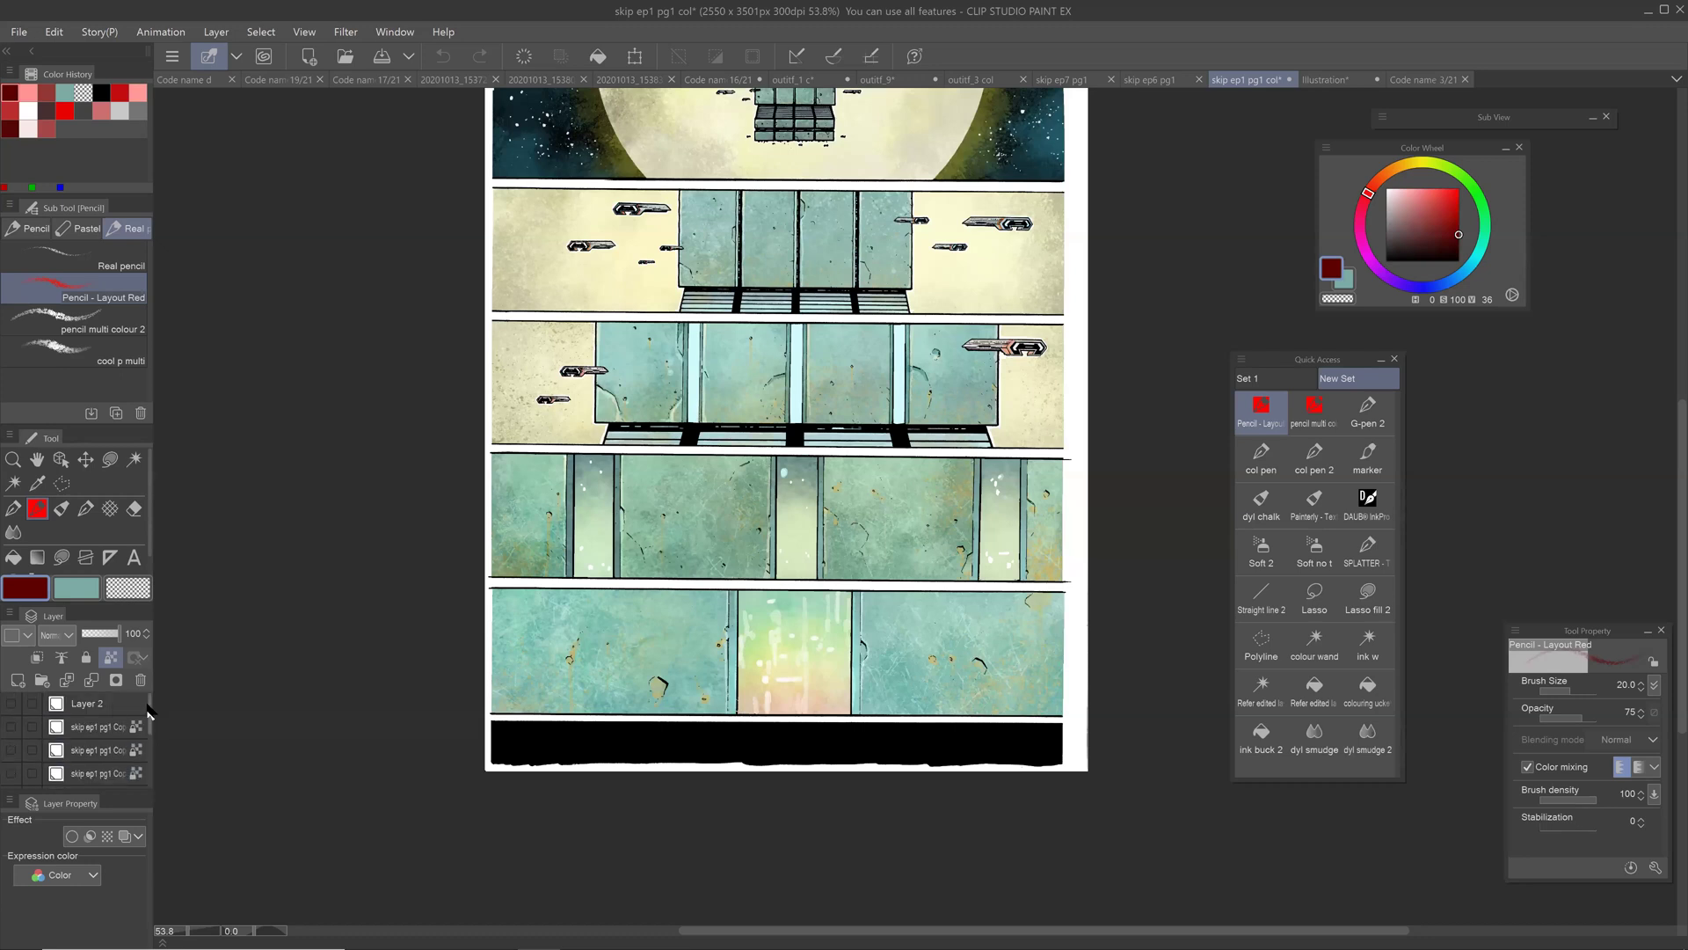
{"action": "left_click_drag", "start_coordinate": [9, 755], "coordinate": [11, 705]}
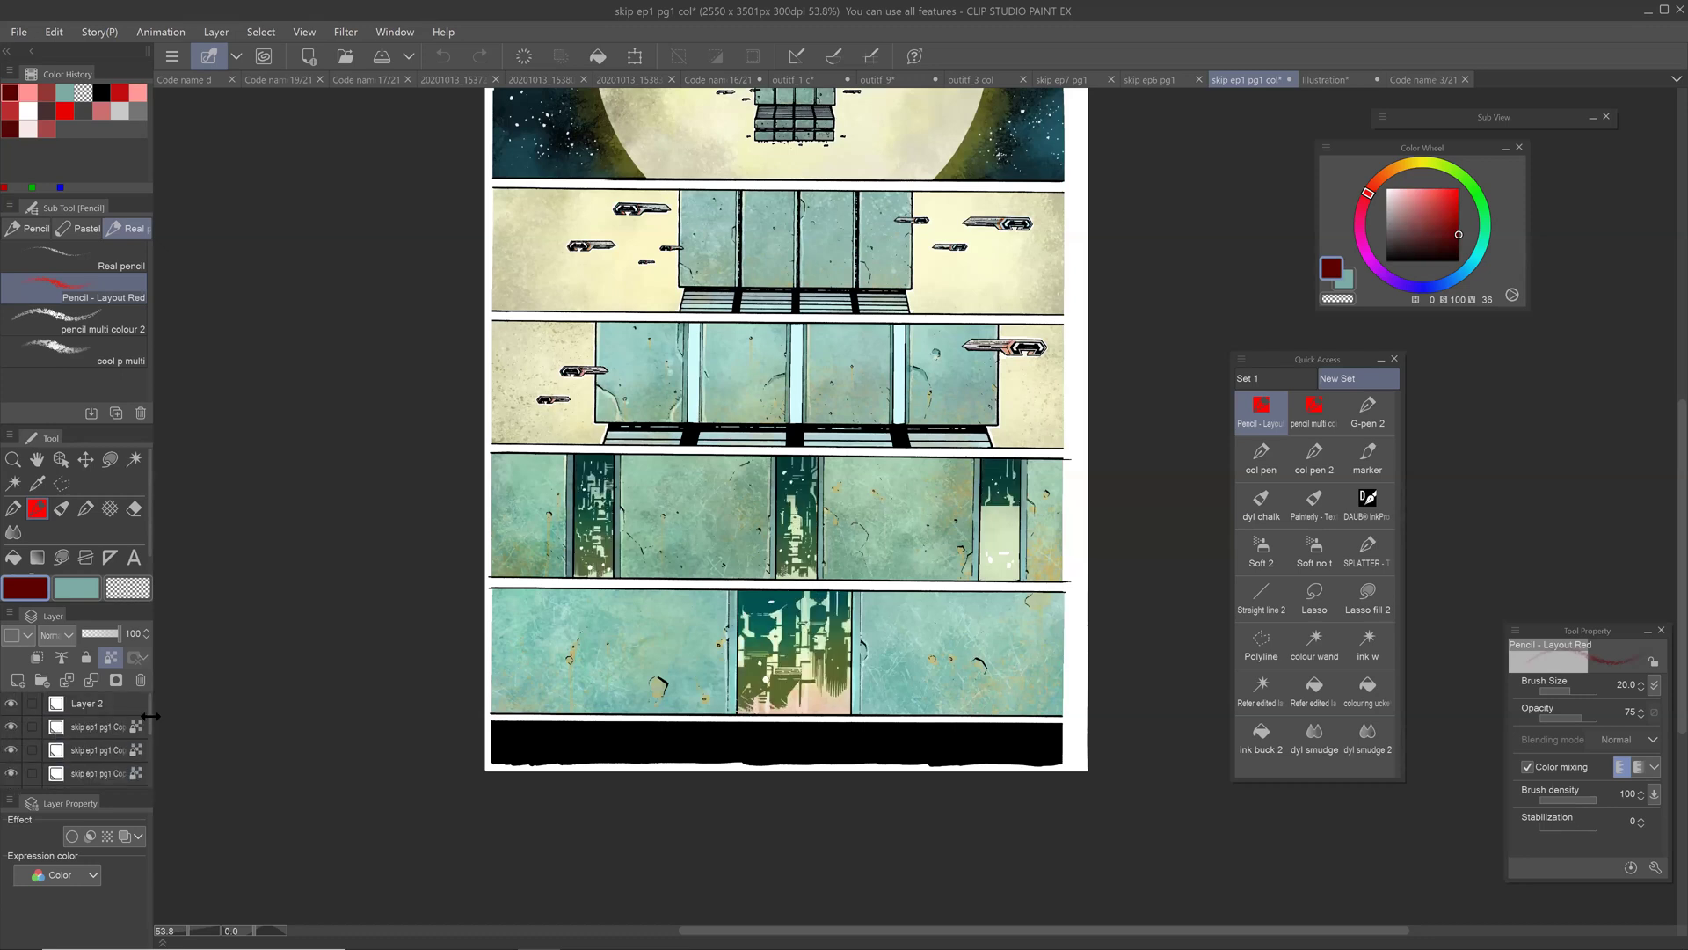
Step: Hide the 22 Copy and Layer 1 Copy layers and examine the flat colours in the lower wall panels
{"action": "left_click_drag", "start_coordinate": [147, 705], "coordinate": [147, 756]}
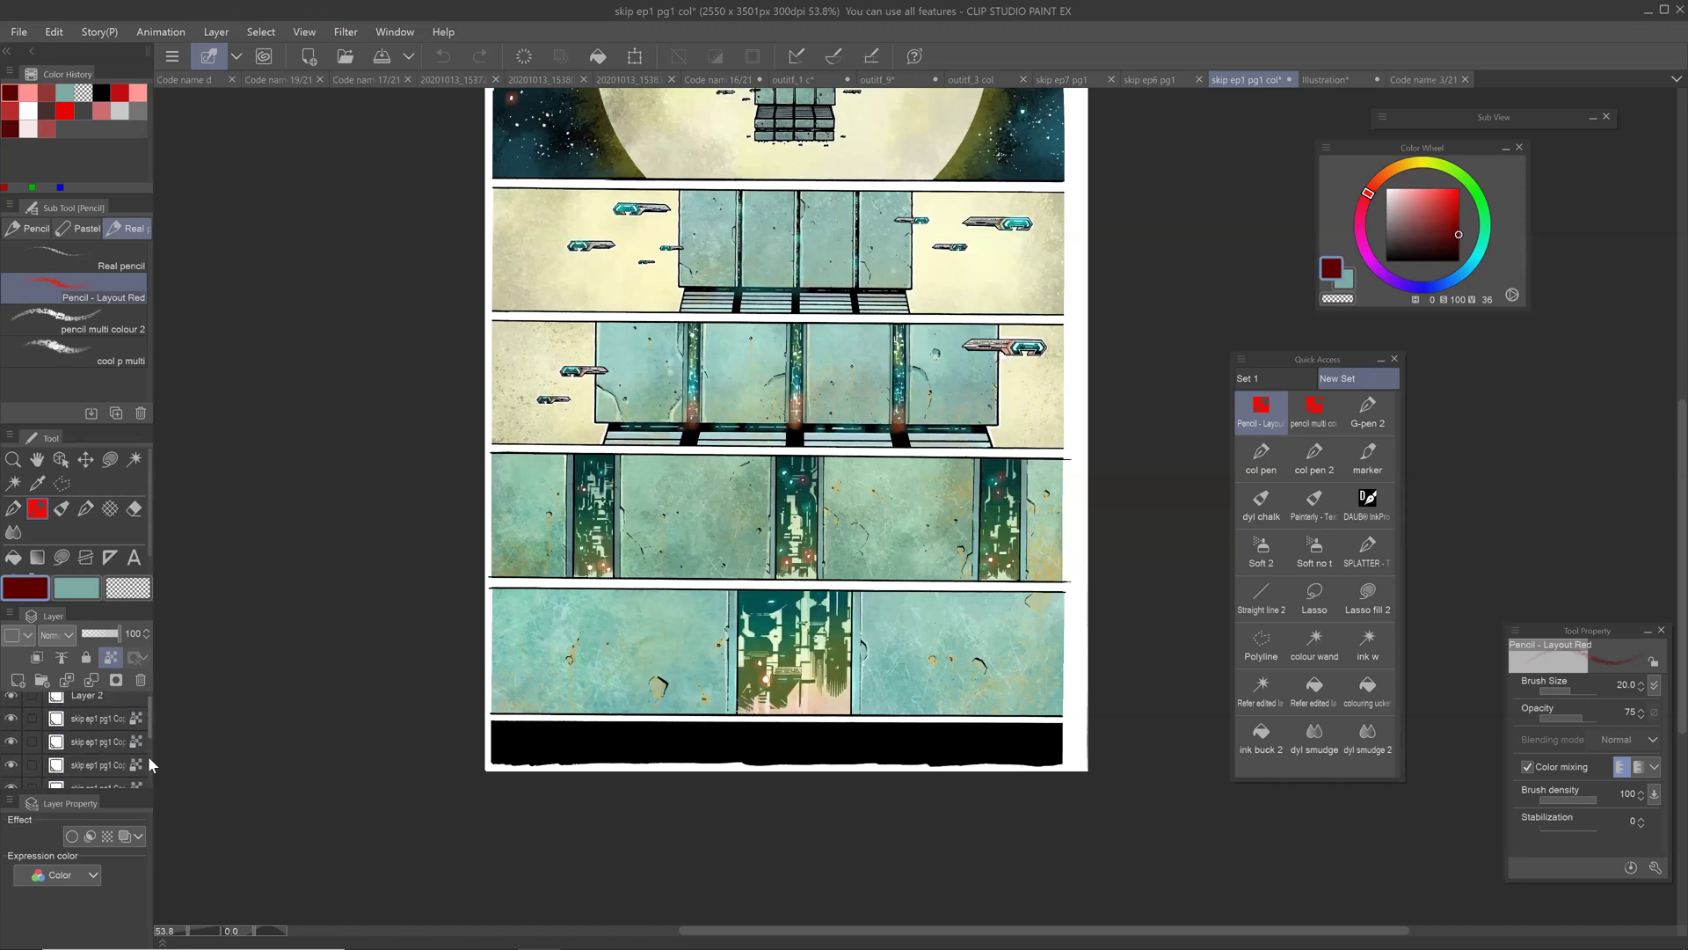
{"action": "left_click", "coordinate": [12, 754]}
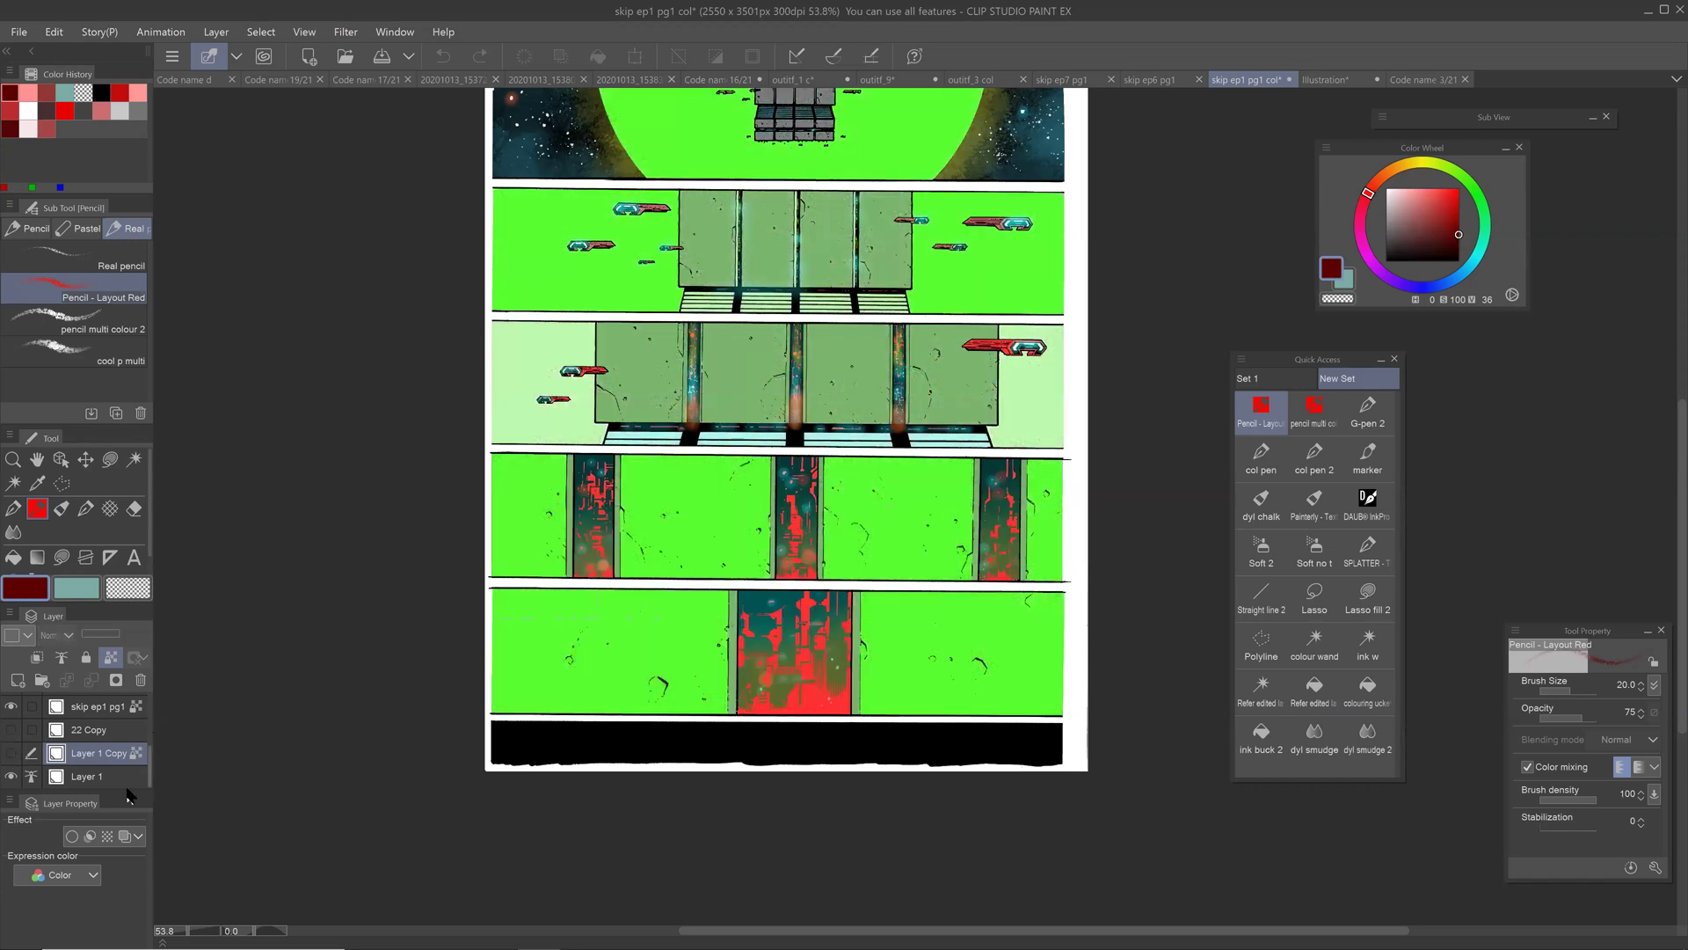
{"action": "left_click_drag", "start_coordinate": [945, 466], "coordinate": [939, 329]}
{"action": "scroll", "coordinate": [958, 581], "scroll_direction": "up", "scroll_amount": 1}
{"action": "scroll", "coordinate": [962, 576], "scroll_direction": "up", "scroll_amount": 1}
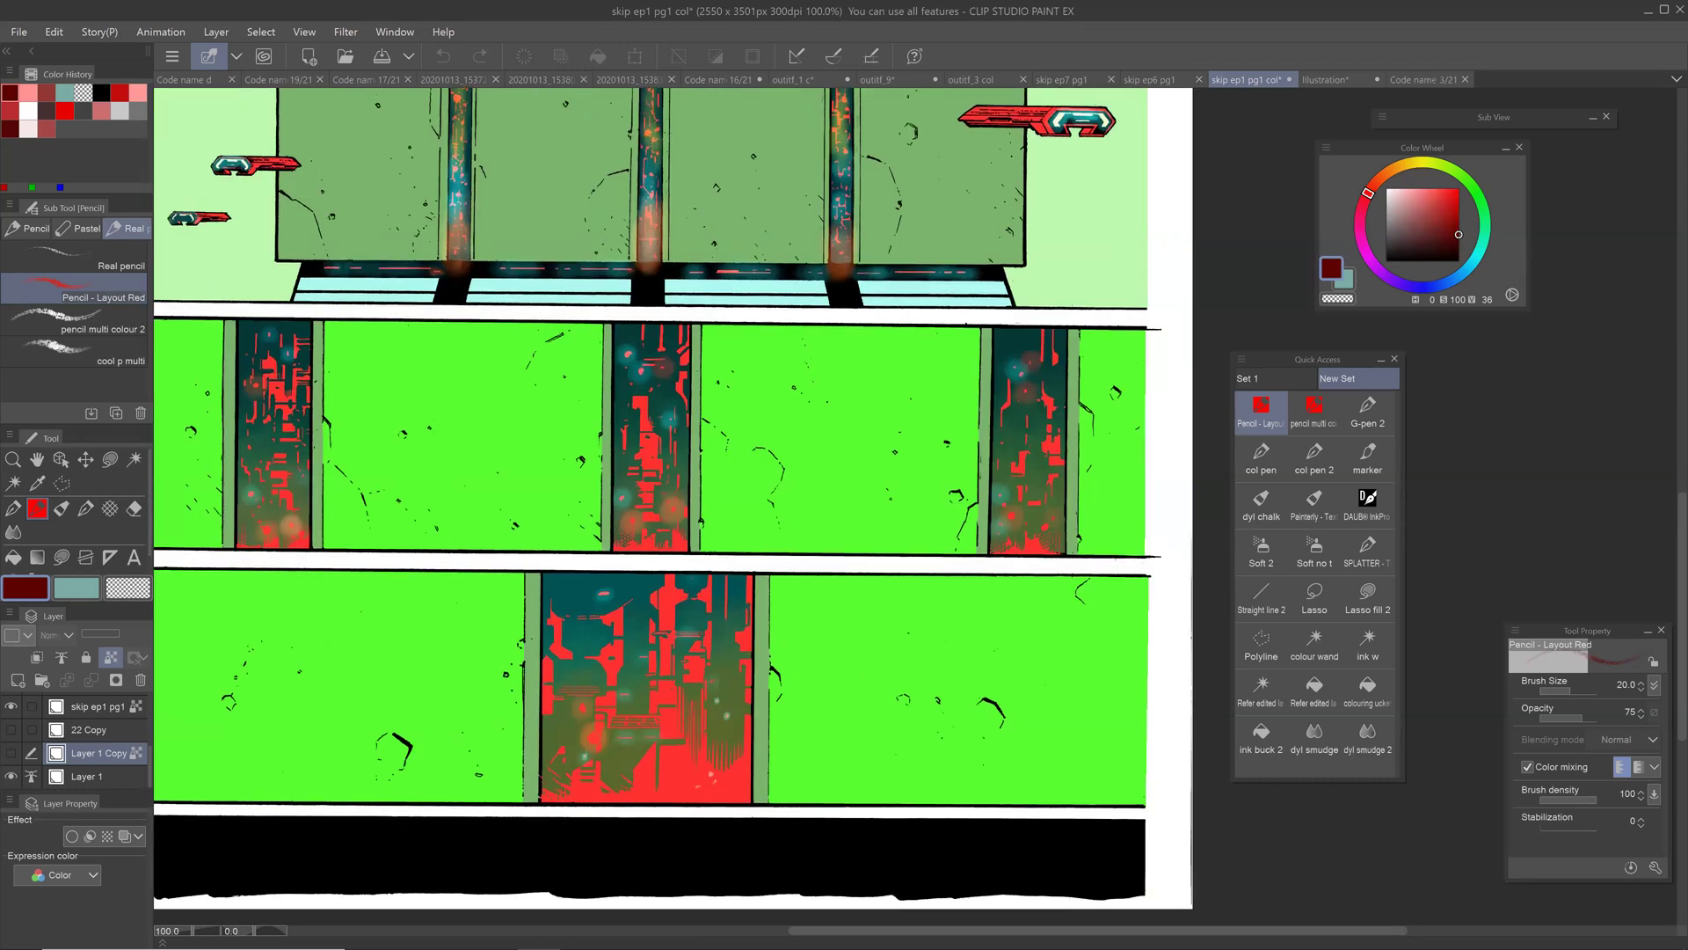
{"action": "mouse_move", "coordinate": [763, 493]}
{"action": "left_mouse_down"}
{"action": "mouse_move", "coordinate": [938, 436]}
{"action": "mouse_move", "coordinate": [791, 477]}
{"action": "left_mouse_up"}
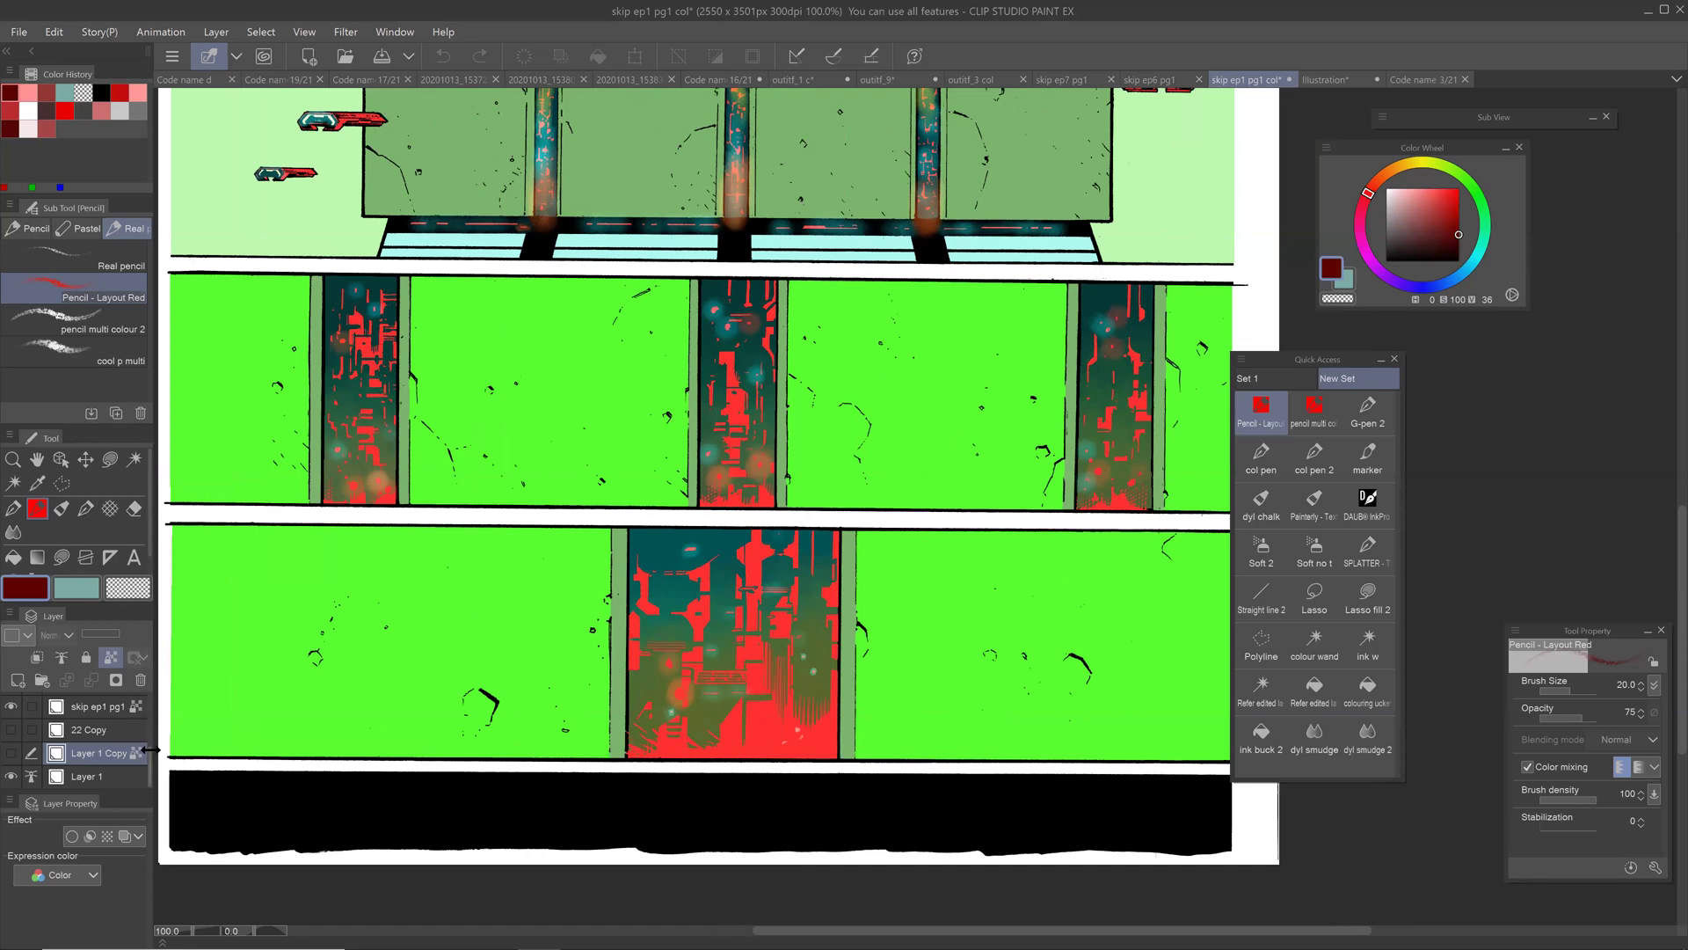
Step: Hide the uppermost effect layers and the skip ep1 pg1 copy layers over the flat colours
{"action": "left_click_drag", "start_coordinate": [150, 765], "coordinate": [148, 713]}
{"action": "left_click", "coordinate": [10, 702]}
{"action": "left_click_drag", "start_coordinate": [12, 740], "coordinate": [12, 772]}
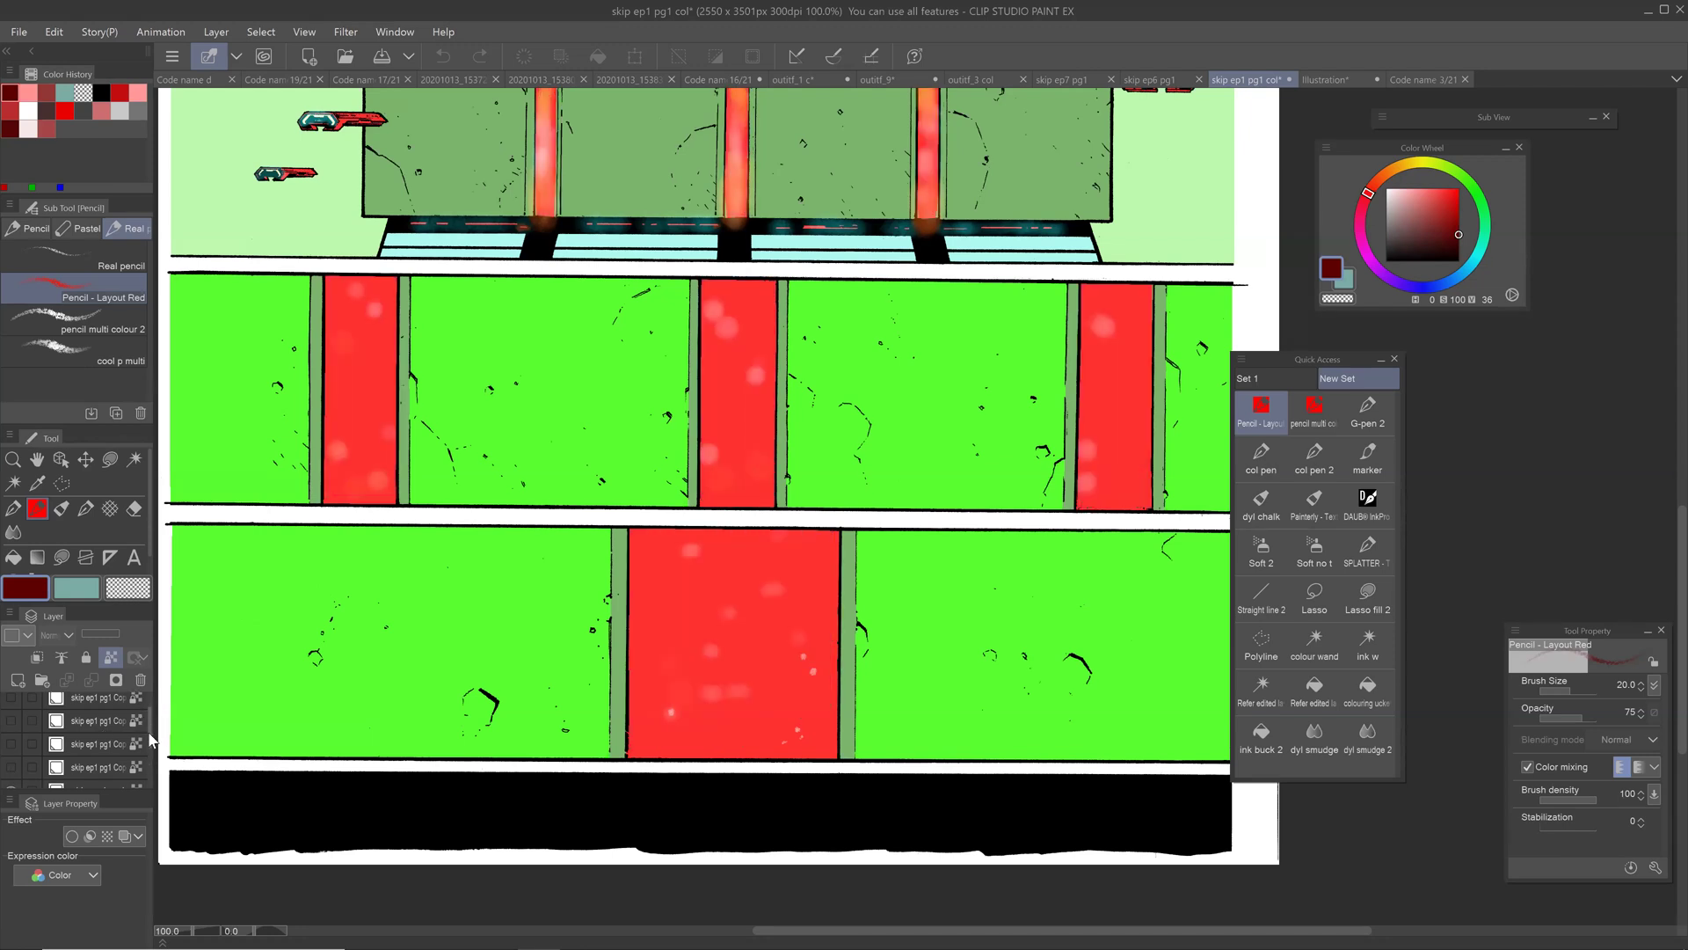
Step: Hide the skip ep1 pg1 line art layer and examine the edges of the flat colours close up at 1600%
{"action": "left_click", "coordinate": [10, 755]}
{"action": "scroll", "coordinate": [729, 532], "scroll_direction": "up", "scroll_amount": 5}
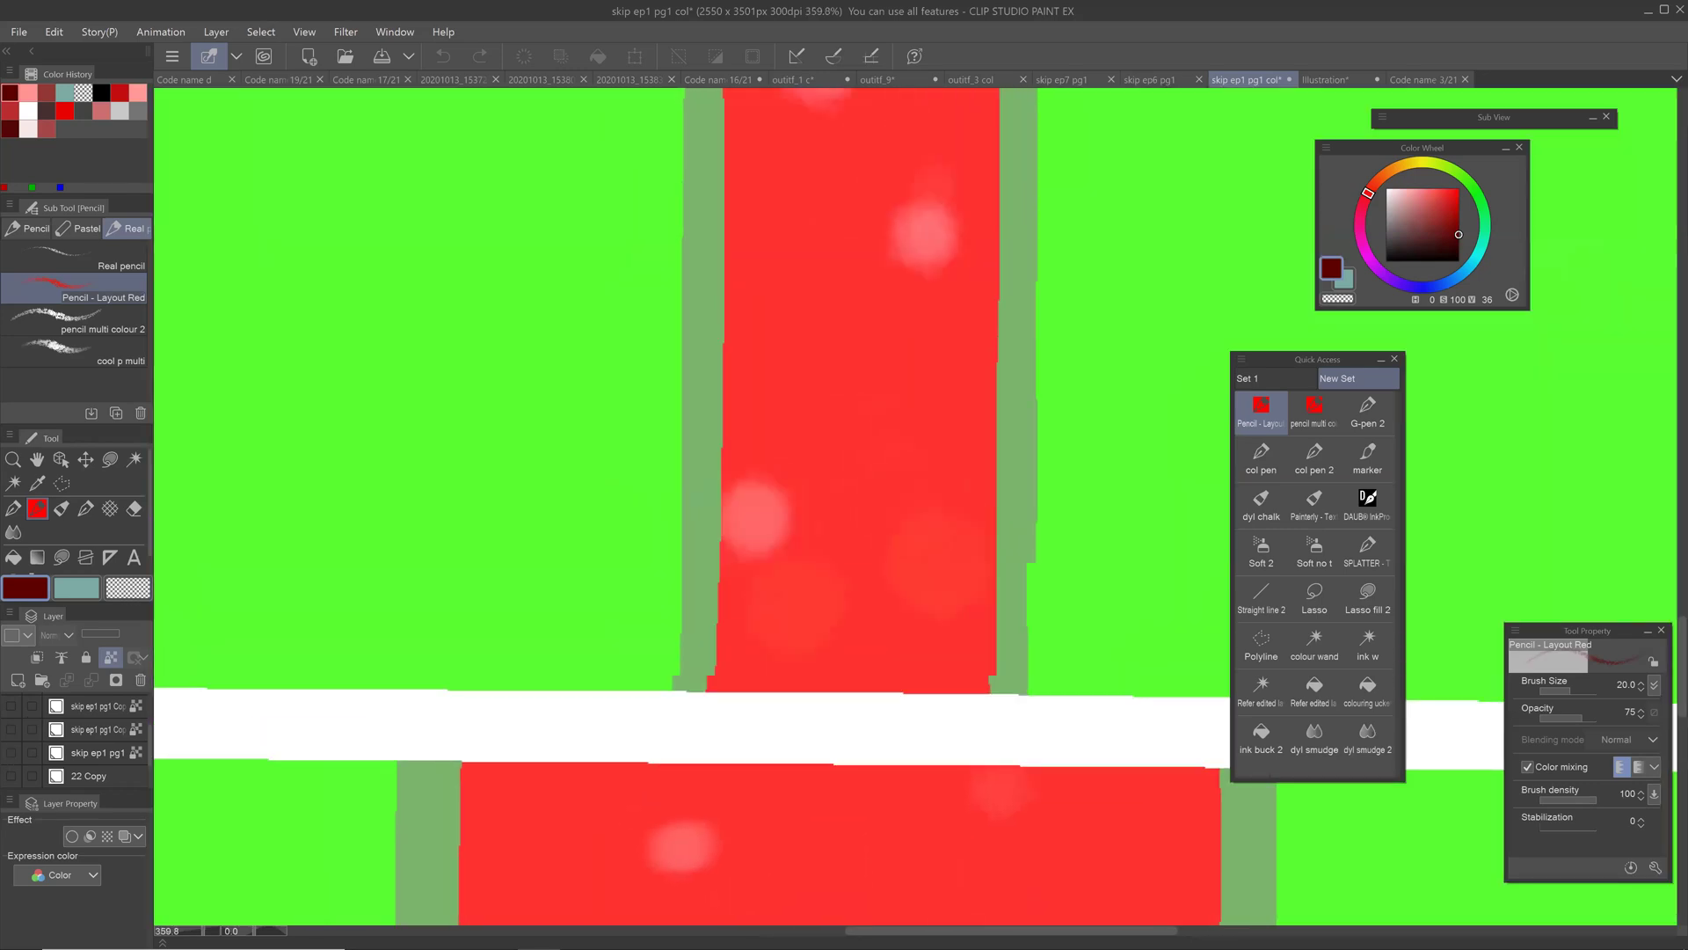
{"action": "scroll", "coordinate": [700, 425], "scroll_direction": "up", "scroll_amount": 4}
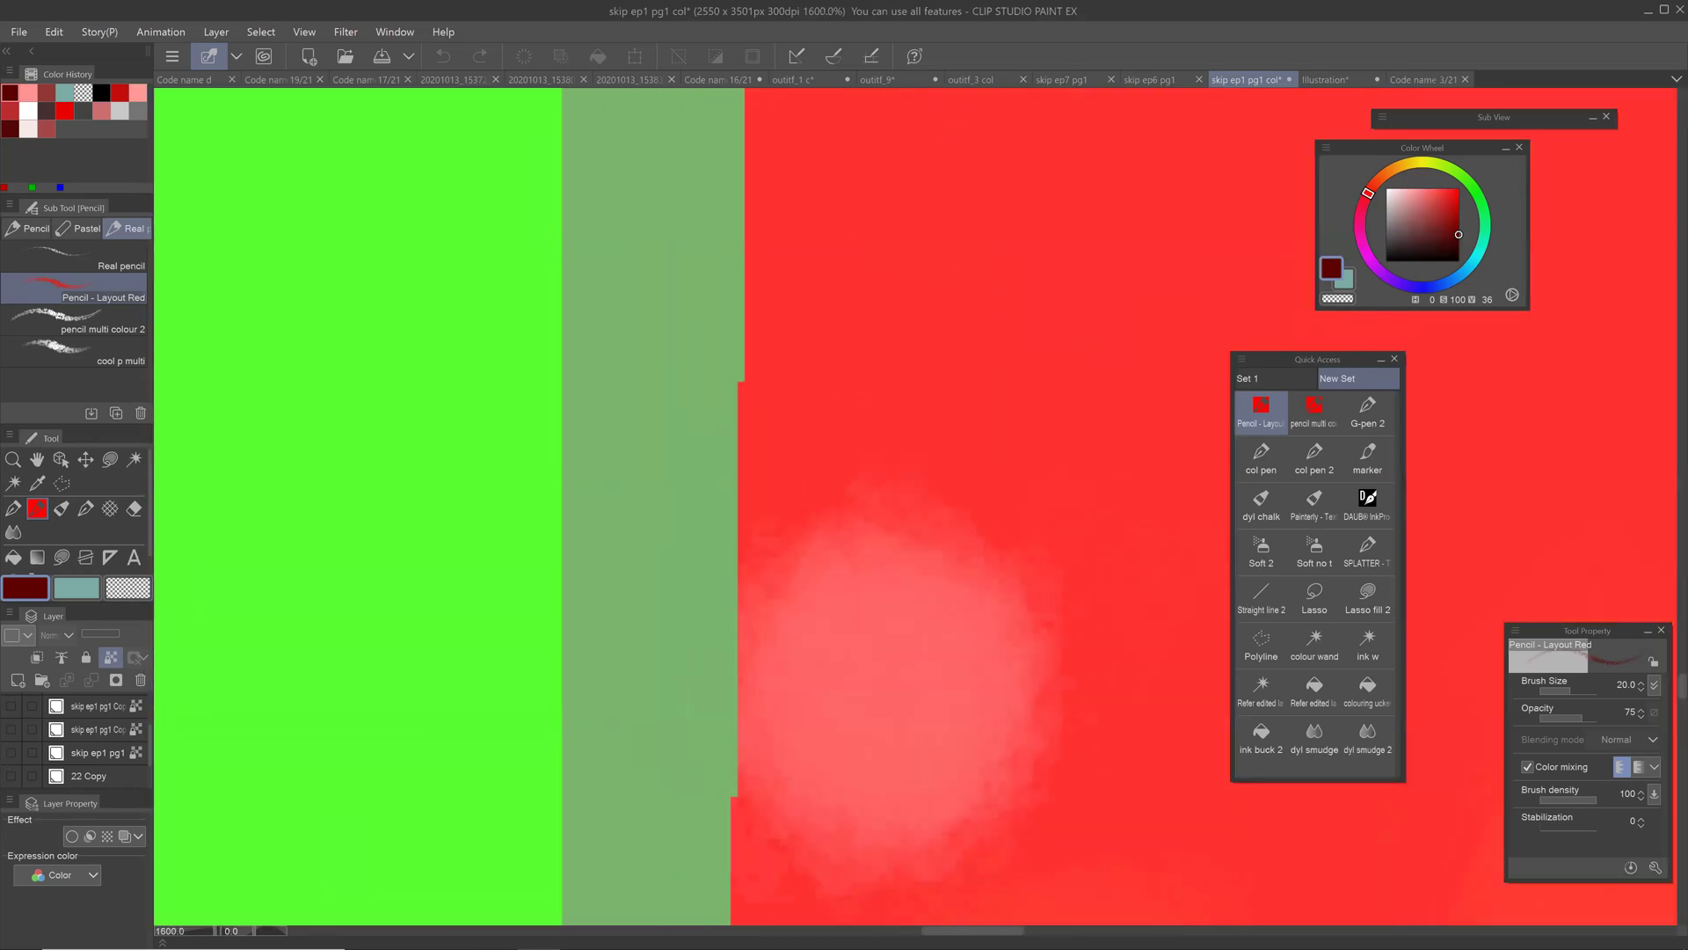
Step: Make the hidden line art, effect and colour layers visible again and select the Layer 1 Copy layer
{"action": "scroll", "coordinate": [915, 505], "scroll_direction": "down", "scroll_amount": 5}
{"action": "scroll", "coordinate": [917, 537], "scroll_direction": "down", "scroll_amount": 5}
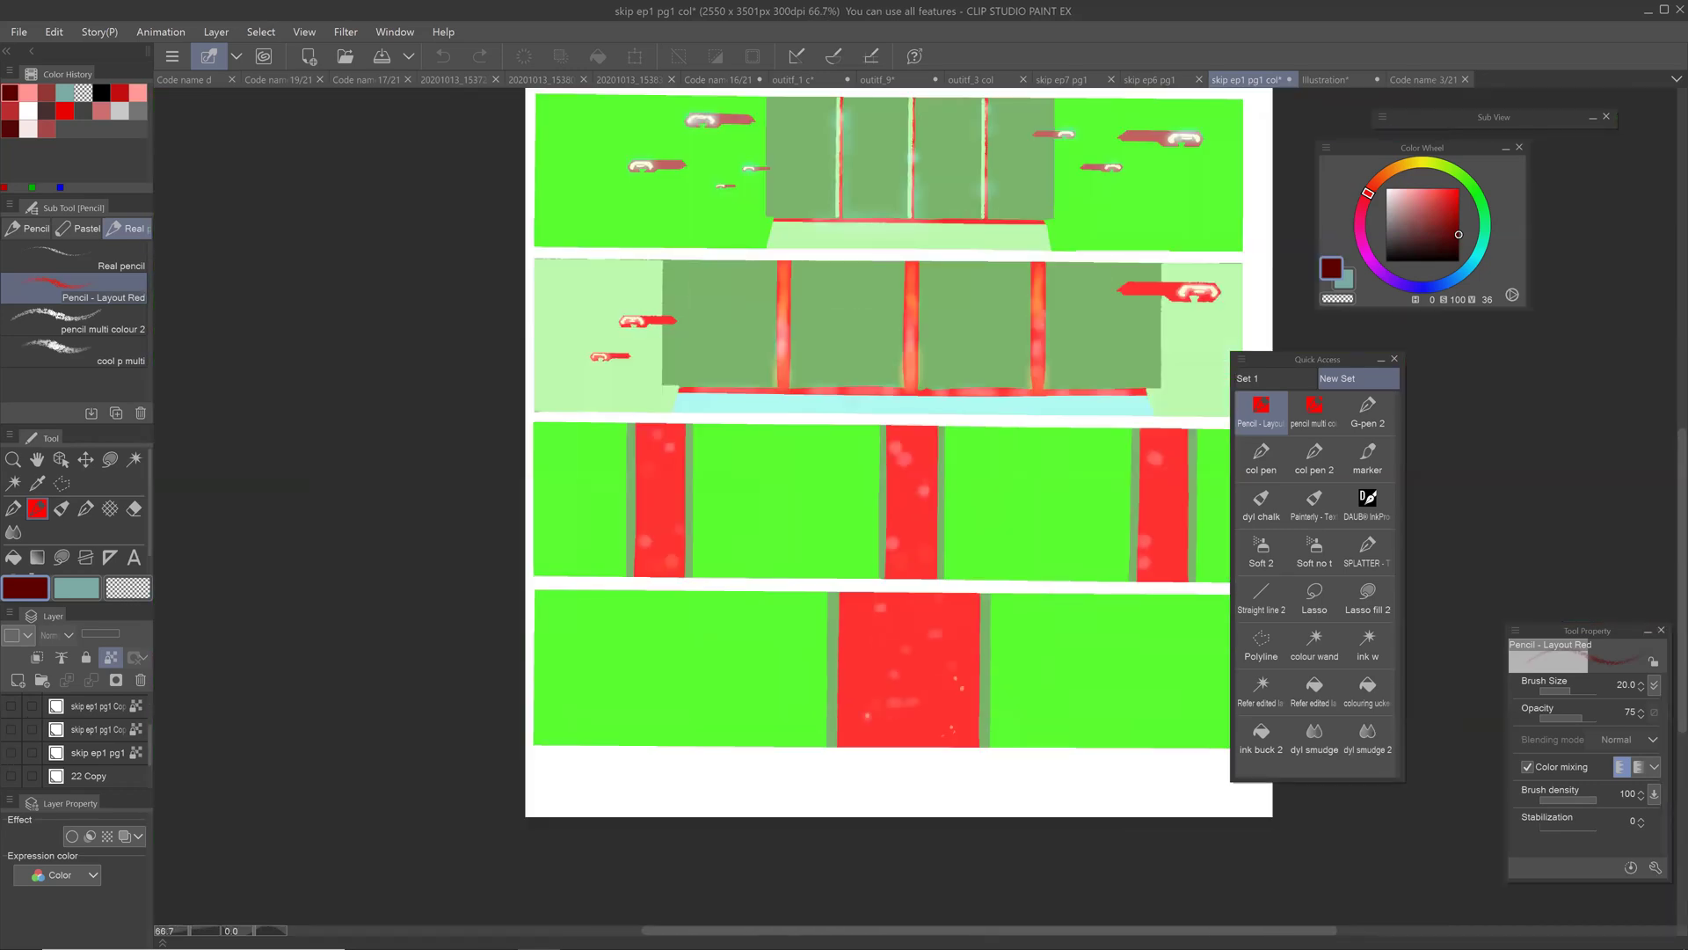
{"action": "mouse_move", "coordinate": [12, 706]}
{"action": "left_mouse_down"}
{"action": "mouse_move", "coordinate": [9, 761]}
{"action": "mouse_move", "coordinate": [11, 727]}
{"action": "left_mouse_up"}
{"action": "scroll", "coordinate": [145, 734], "scroll_direction": "up", "scroll_amount": 3}
{"action": "left_click_drag", "start_coordinate": [151, 717], "coordinate": [151, 776]}
{"action": "left_click", "coordinate": [11, 752]}
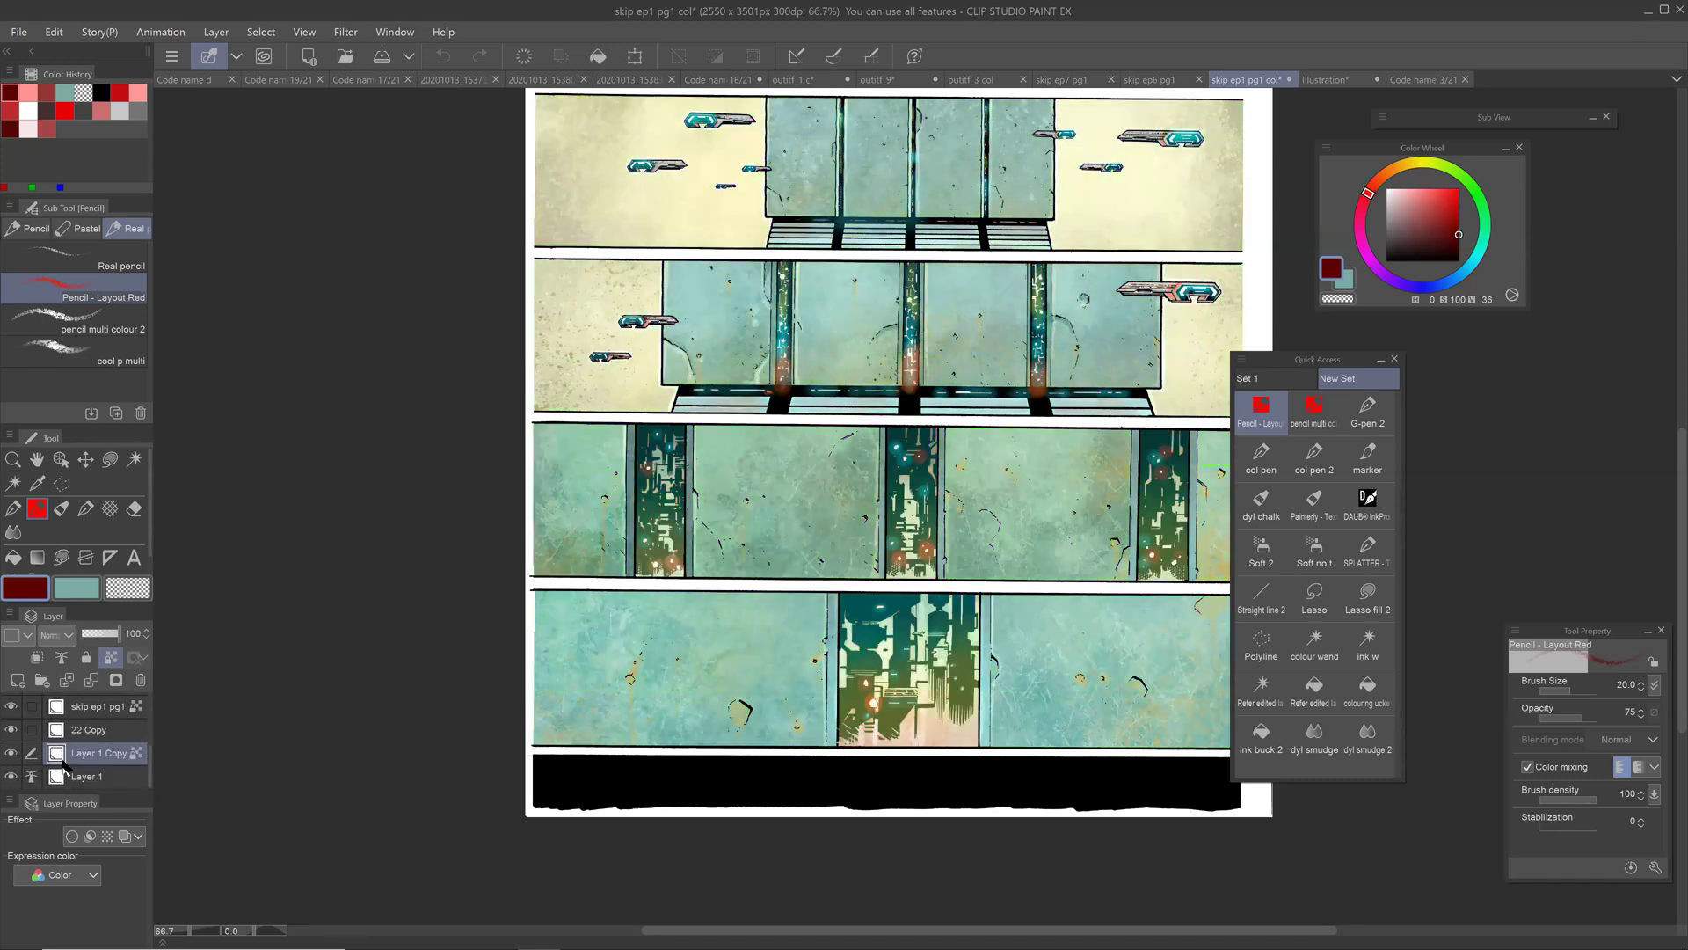
Step: Select the wall section between the first two circuit strips in the fourth panel with the colour wand
{"action": "left_click", "coordinate": [133, 459]}
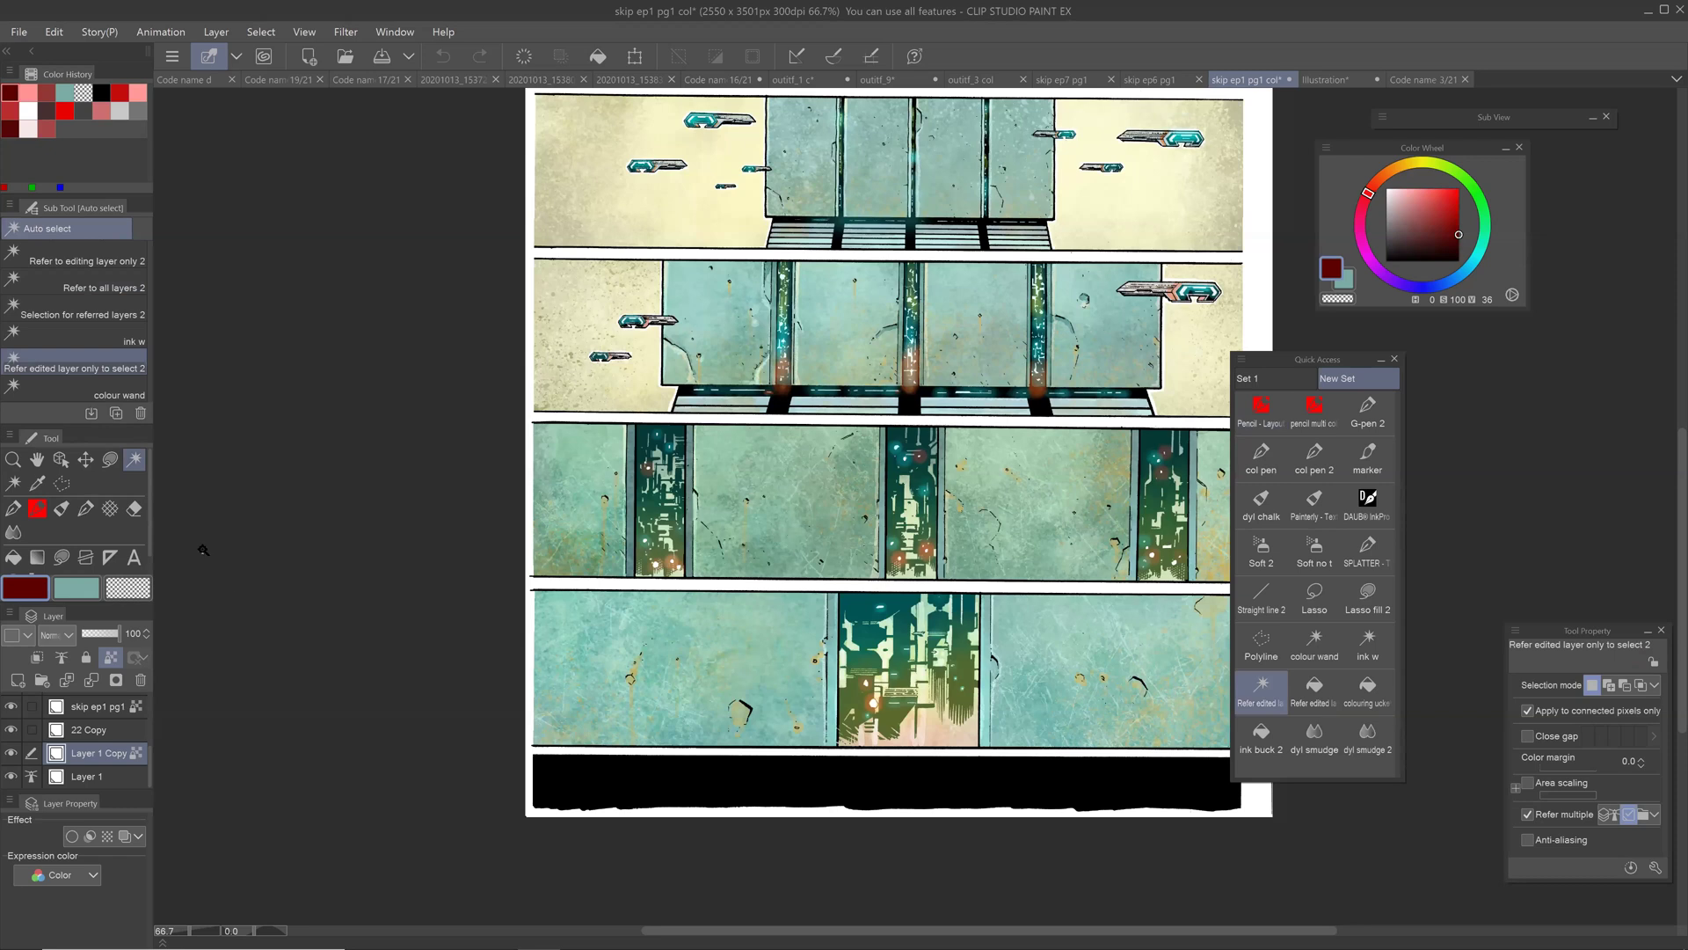
{"action": "left_click", "coordinate": [123, 391]}
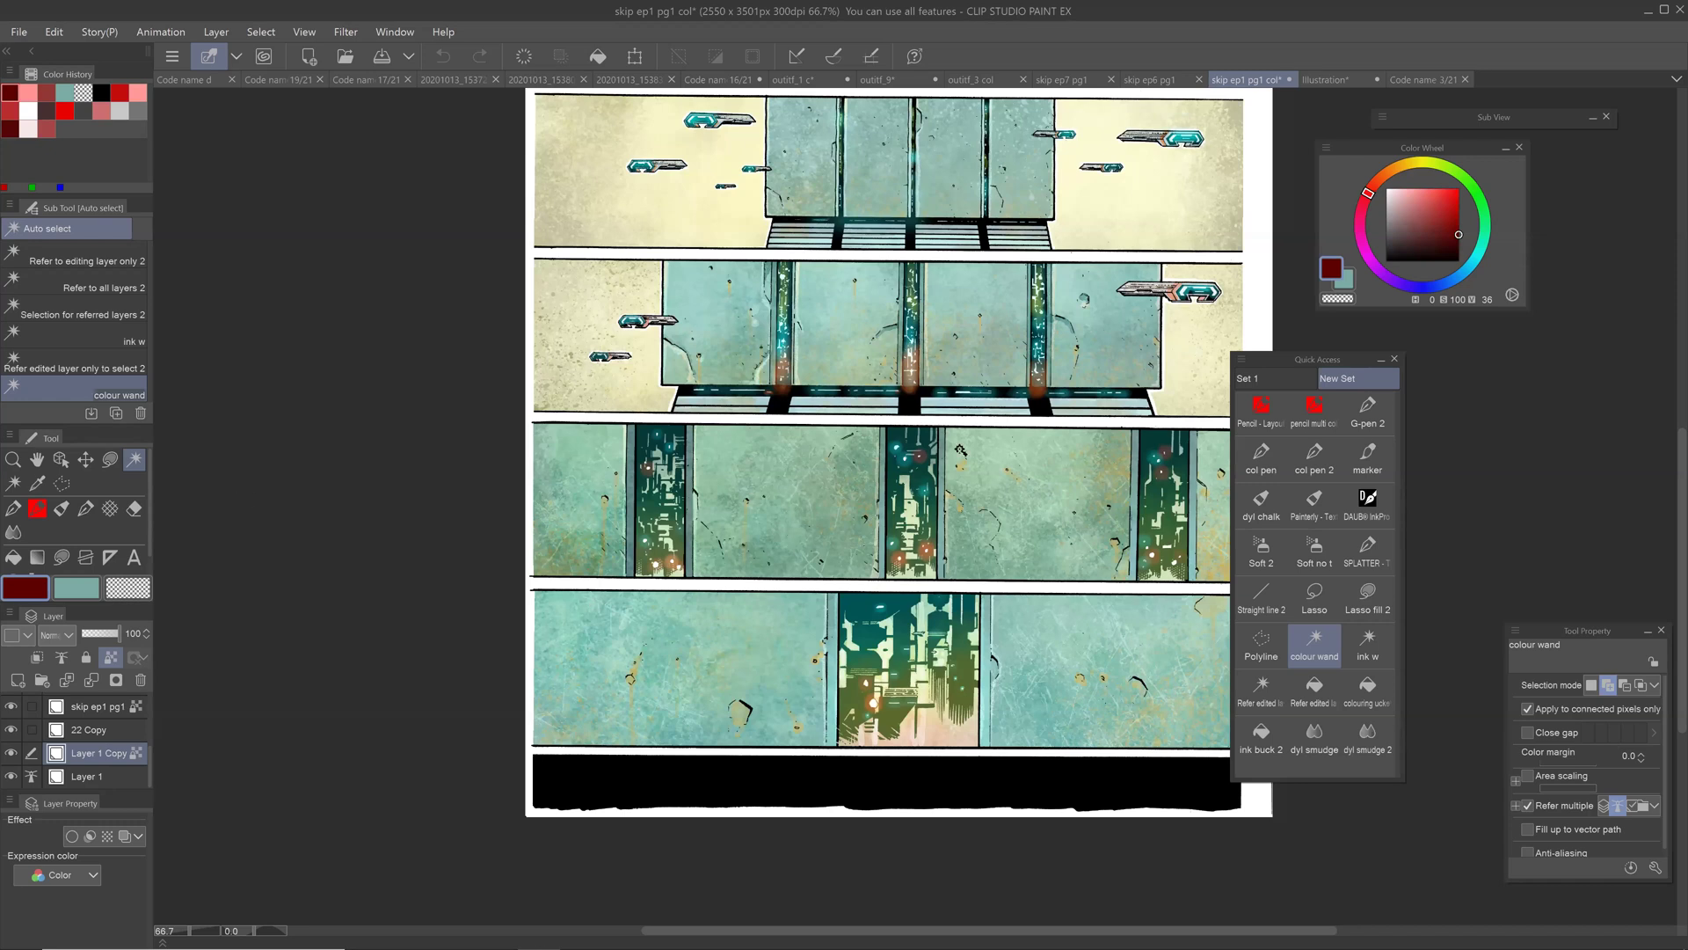
{"action": "key", "text": "p"}
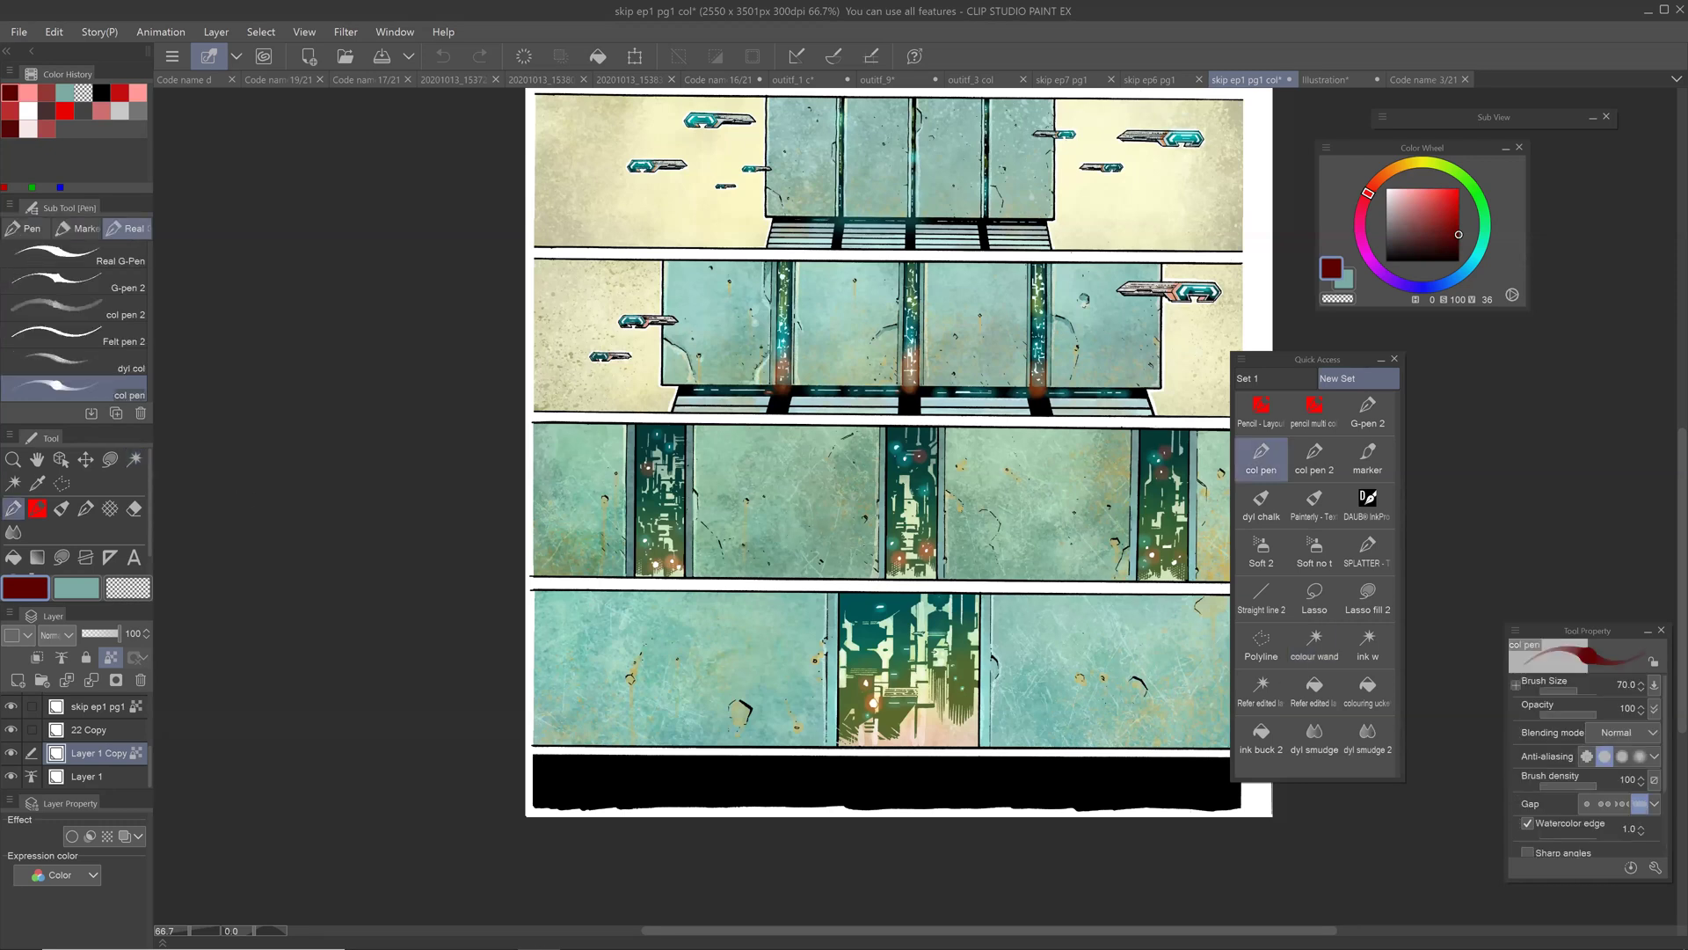
{"action": "key", "text": "w"}
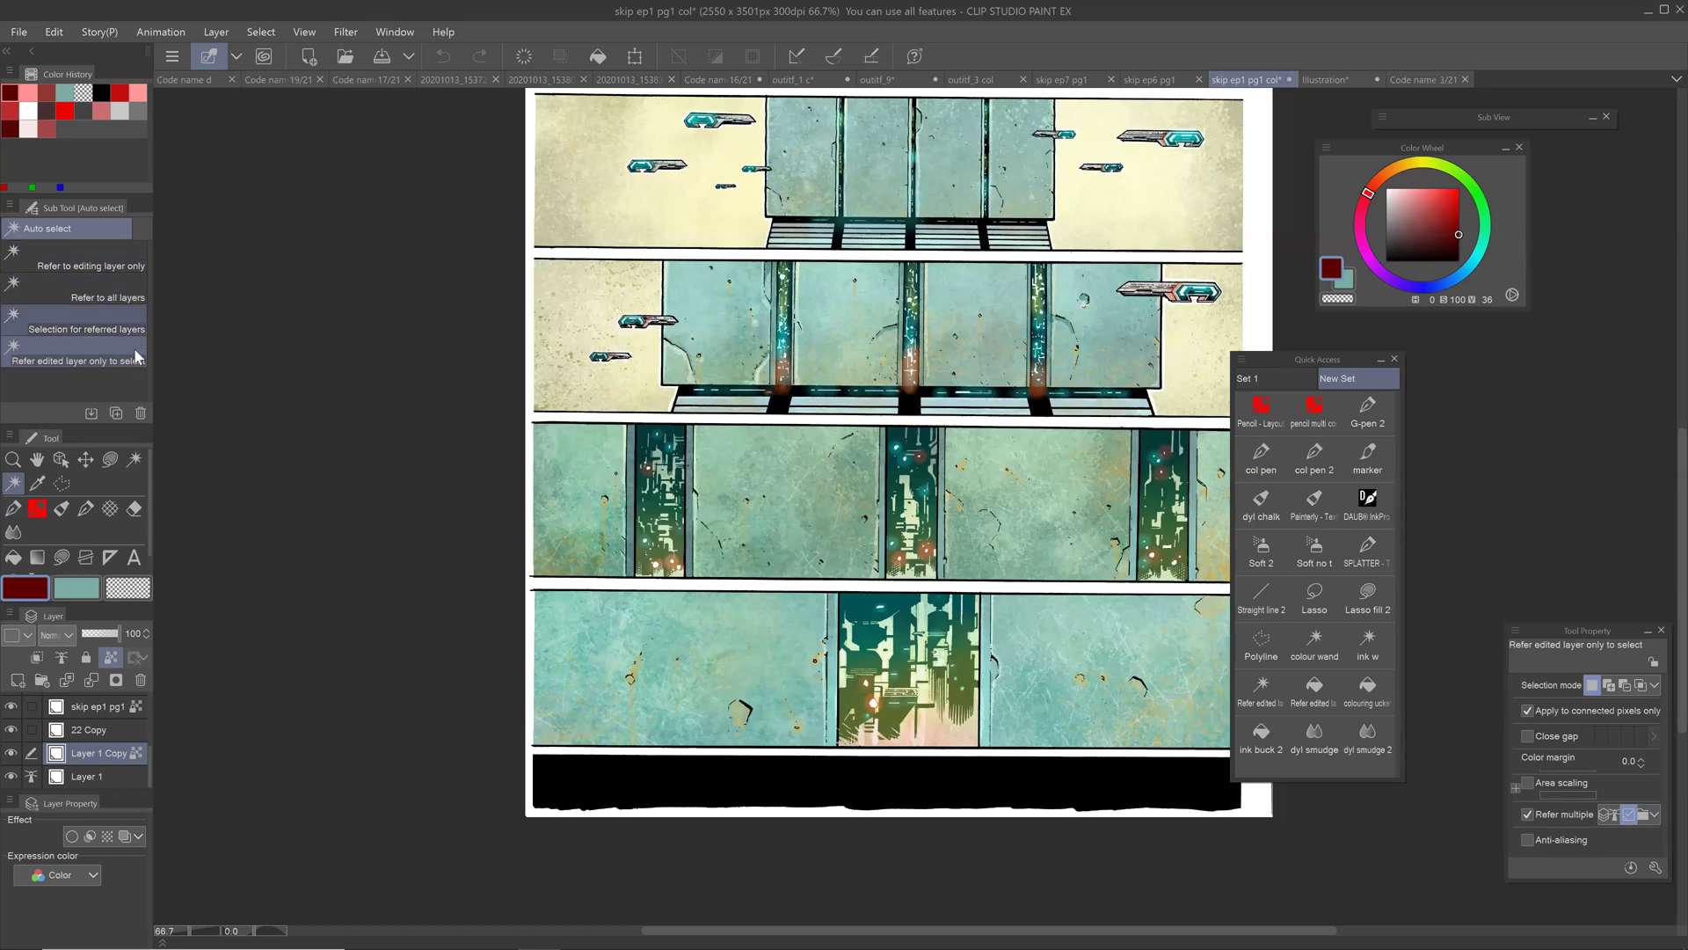
{"action": "left_click", "coordinate": [134, 459]}
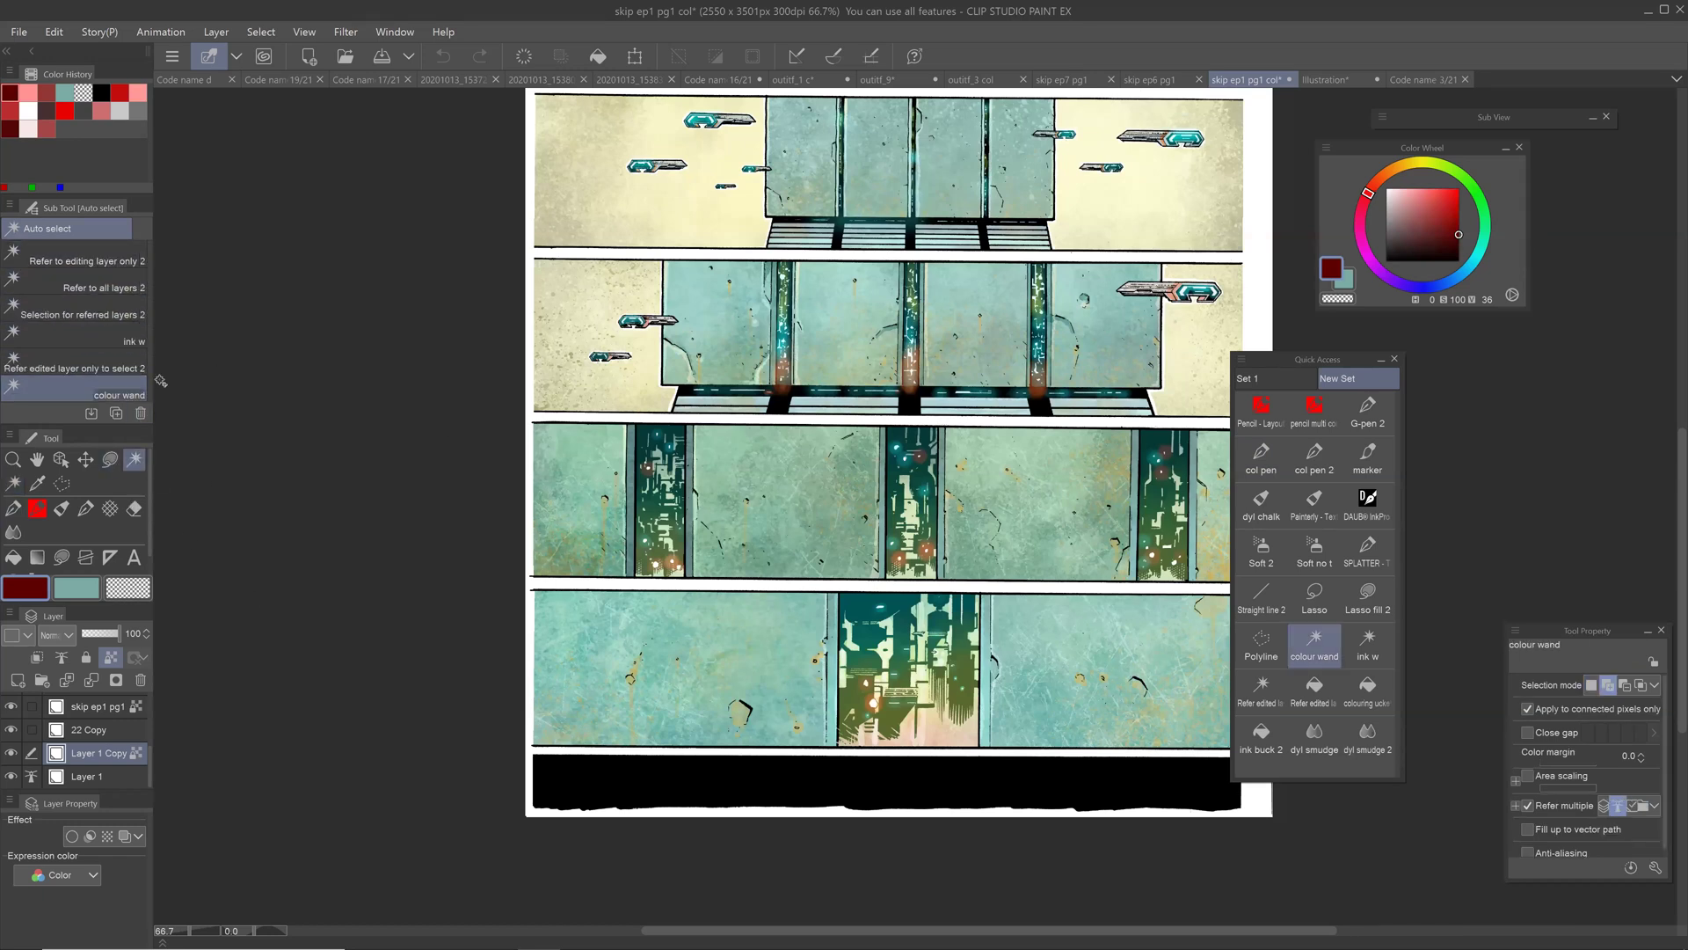
{"action": "left_click", "coordinate": [820, 491]}
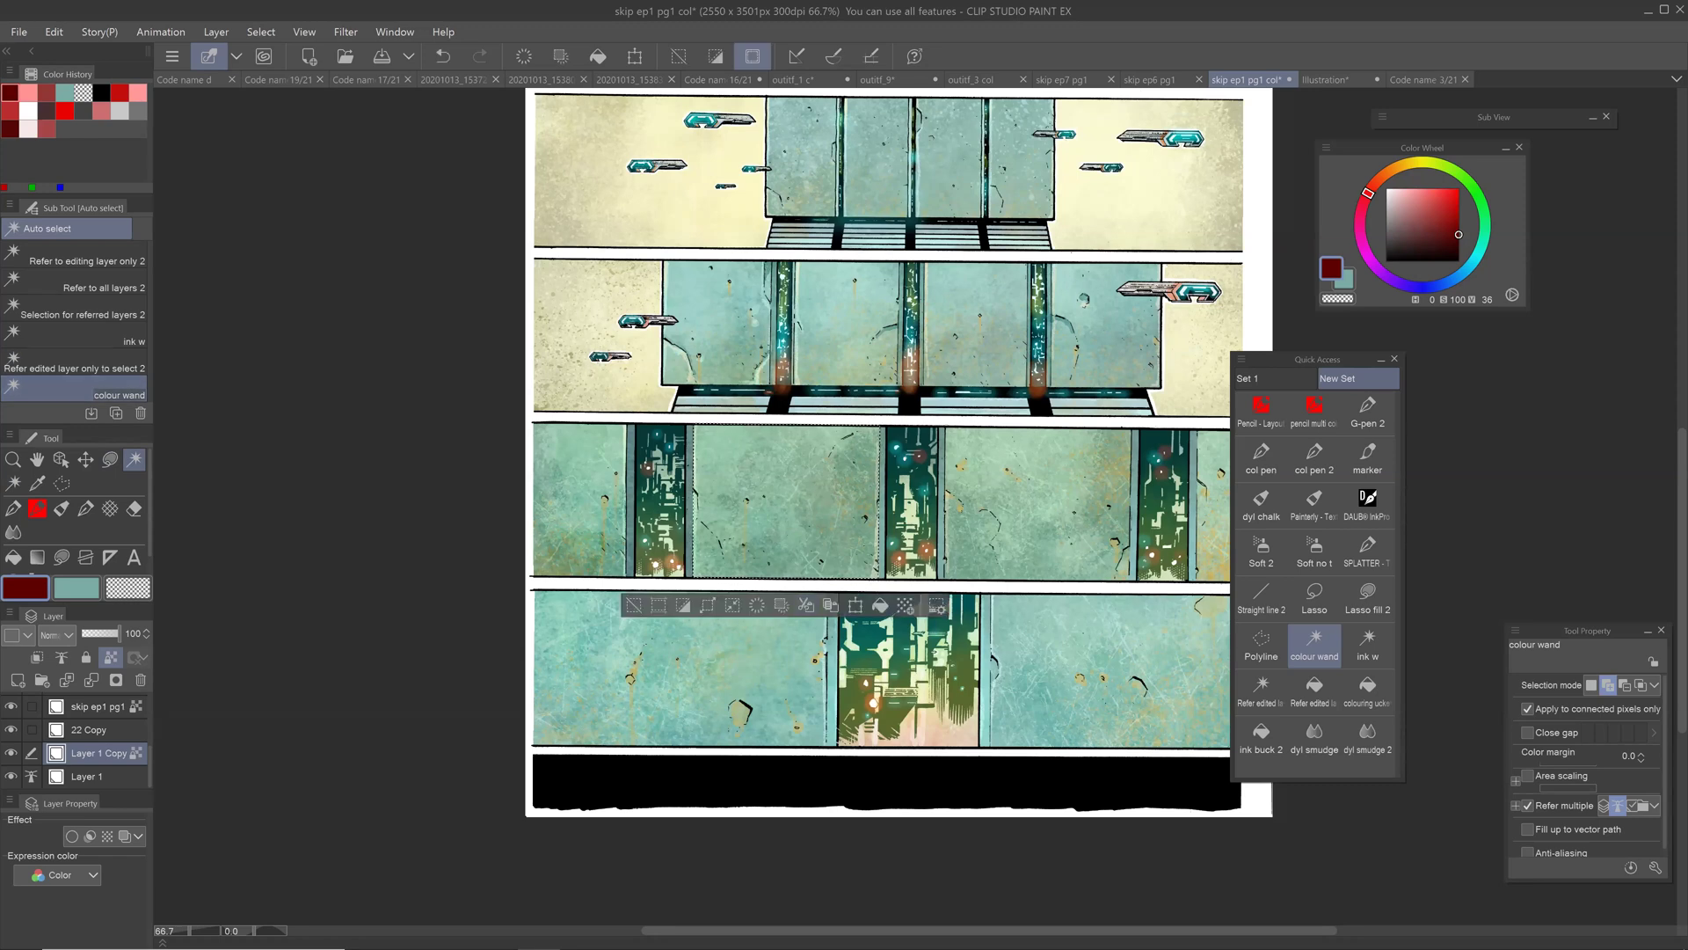
Step: Hide the Layer 1 Copy layer to examine the selection against the flat colours, and show it again
{"action": "scroll", "coordinate": [818, 535], "scroll_direction": "up", "scroll_amount": 4}
{"action": "left_click", "coordinate": [10, 753]}
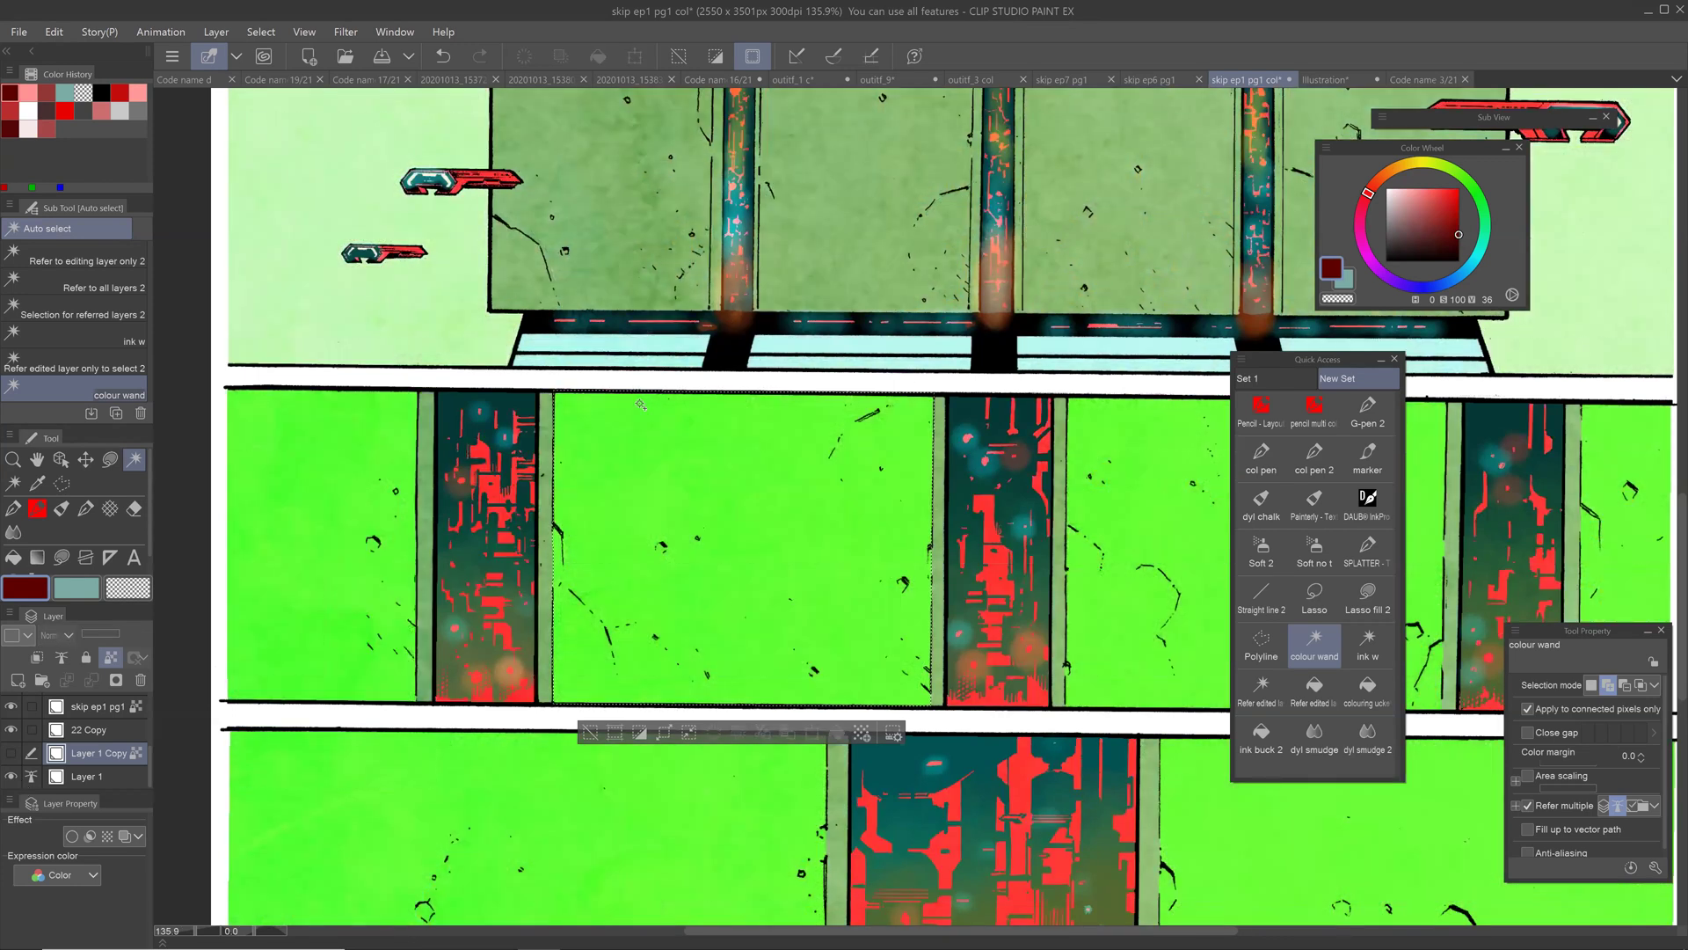
{"action": "left_click", "coordinate": [11, 753]}
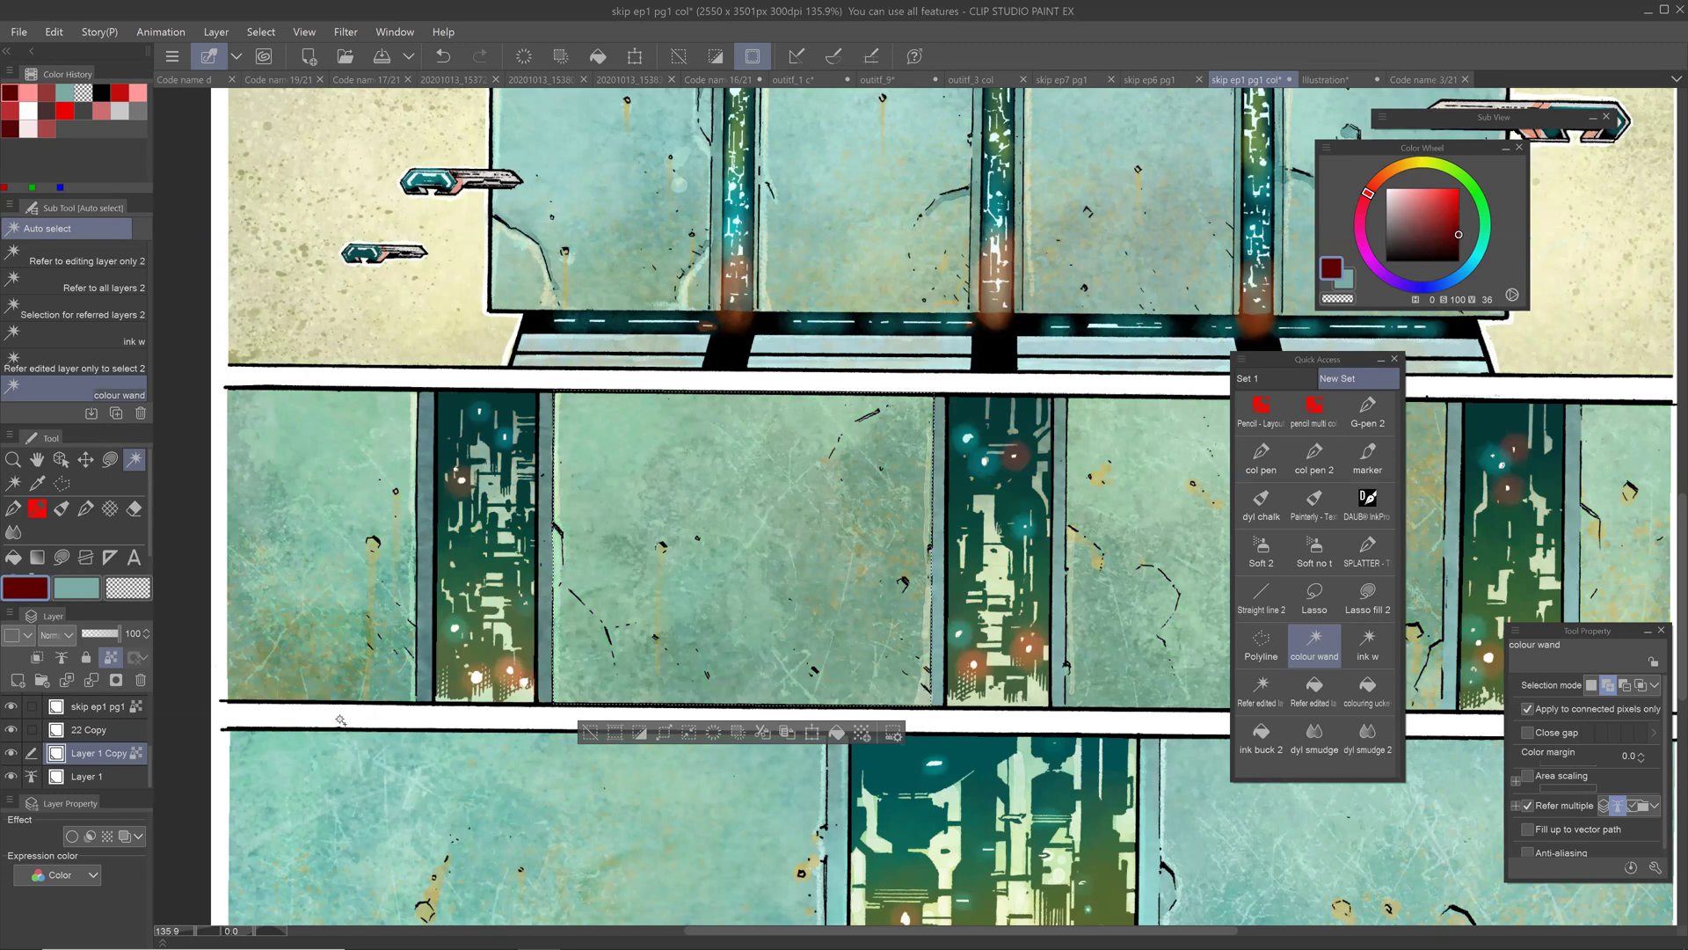
Step: Add a new layer above Layer 1 Copy and scribble dark red Real G-Pen strokes inside the selected wall section
{"action": "left_click", "coordinate": [18, 680]}
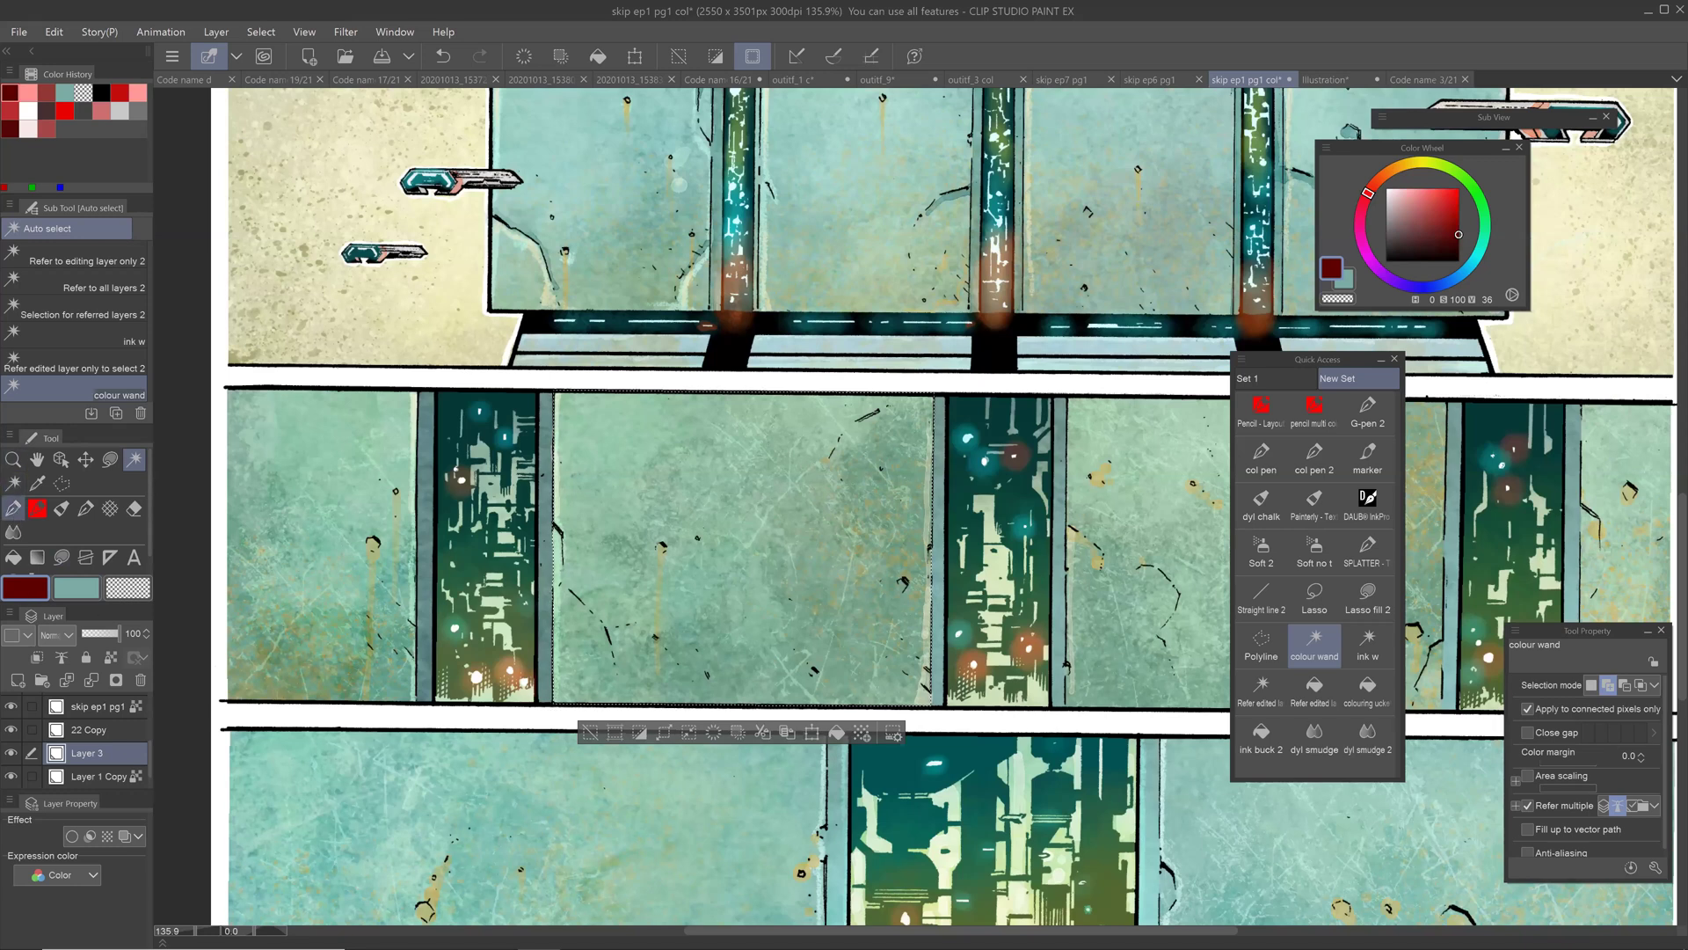
{"action": "left_click", "coordinate": [13, 508]}
{"action": "mouse_move", "coordinate": [696, 560]}
{"action": "left_mouse_down"}
{"action": "mouse_move", "coordinate": [852, 398]}
{"action": "mouse_move", "coordinate": [624, 406]}
{"action": "mouse_move", "coordinate": [585, 607]}
{"action": "left_mouse_up"}
{"action": "mouse_move", "coordinate": [556, 680]}
{"action": "left_mouse_down"}
{"action": "mouse_move", "coordinate": [678, 670]}
{"action": "mouse_move", "coordinate": [712, 522]}
{"action": "mouse_move", "coordinate": [845, 413]}
{"action": "left_mouse_up"}
{"action": "key", "text": "bracketright"}
{"action": "key", "text": "bracketright"}
{"action": "key", "text": "bracketright"}
{"action": "key", "text": "bracketright"}
{"action": "mouse_move", "coordinate": [823, 530]}
{"action": "left_mouse_down"}
{"action": "mouse_move", "coordinate": [842, 406]}
{"action": "mouse_move", "coordinate": [808, 399]}
{"action": "left_mouse_up"}
{"action": "left_click", "coordinate": [126, 261]}
{"action": "mouse_move", "coordinate": [588, 474]}
{"action": "left_mouse_down"}
{"action": "mouse_move", "coordinate": [721, 409]}
{"action": "mouse_move", "coordinate": [796, 402]}
{"action": "mouse_move", "coordinate": [739, 436]}
{"action": "left_mouse_up"}
{"action": "key", "text": "ctrl+z"}
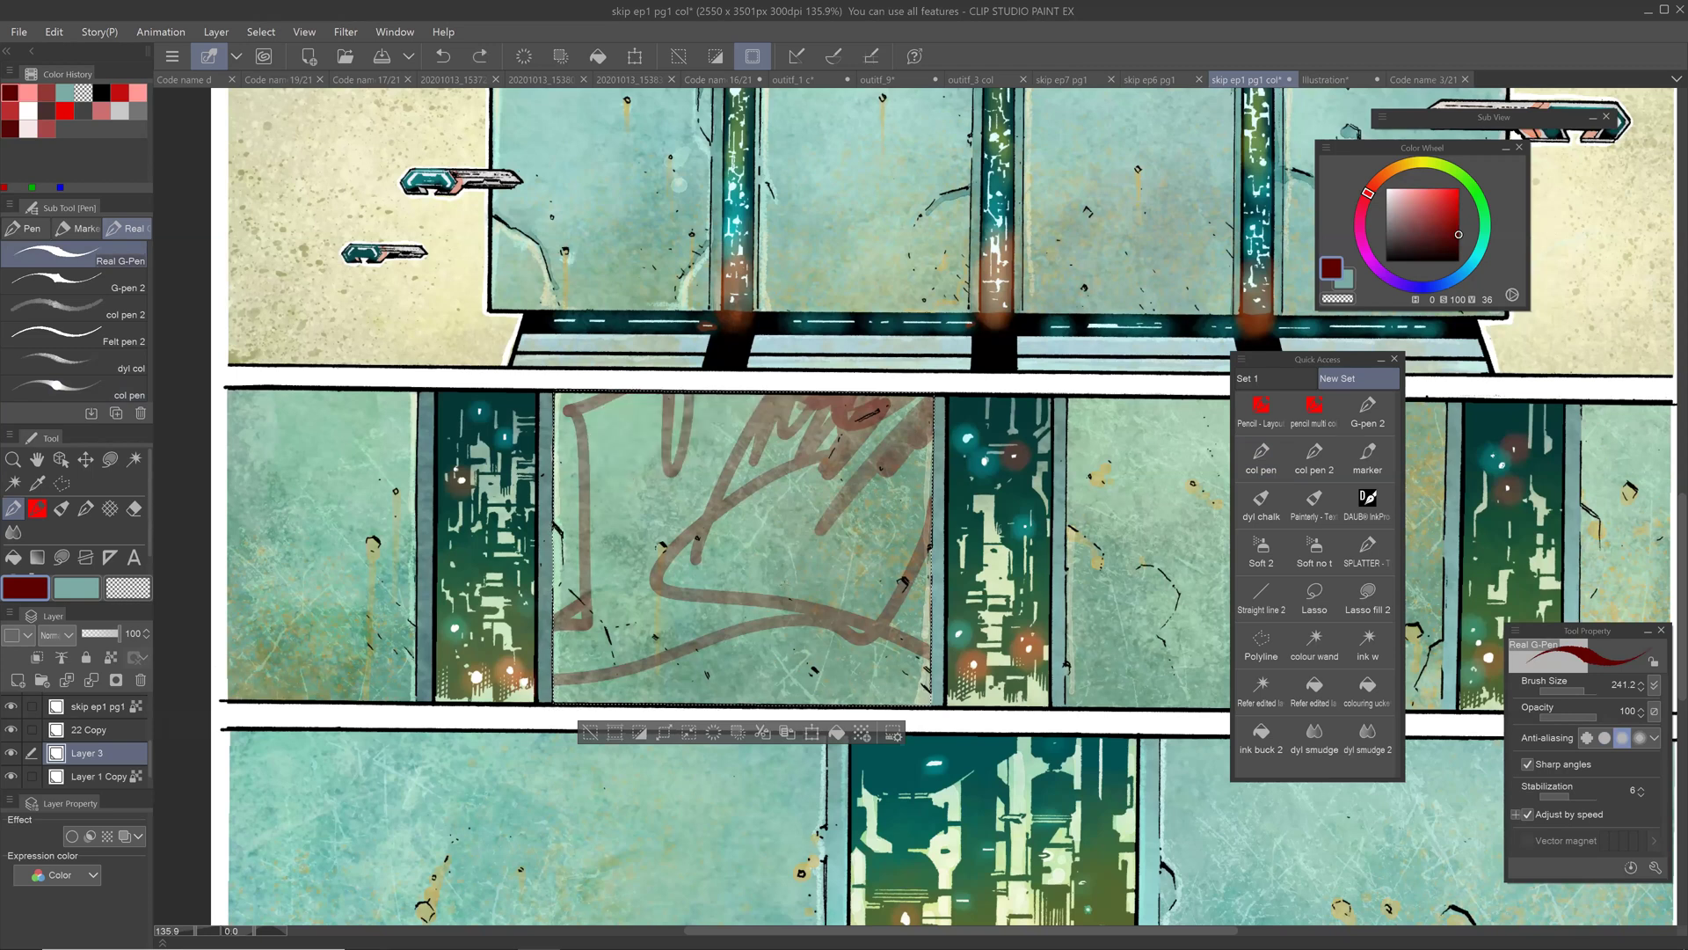
Step: Fill the selected wall section with dark red using the colouring ucket 2 fill tool
{"action": "scroll", "coordinate": [939, 613], "scroll_direction": "down", "scroll_amount": 2}
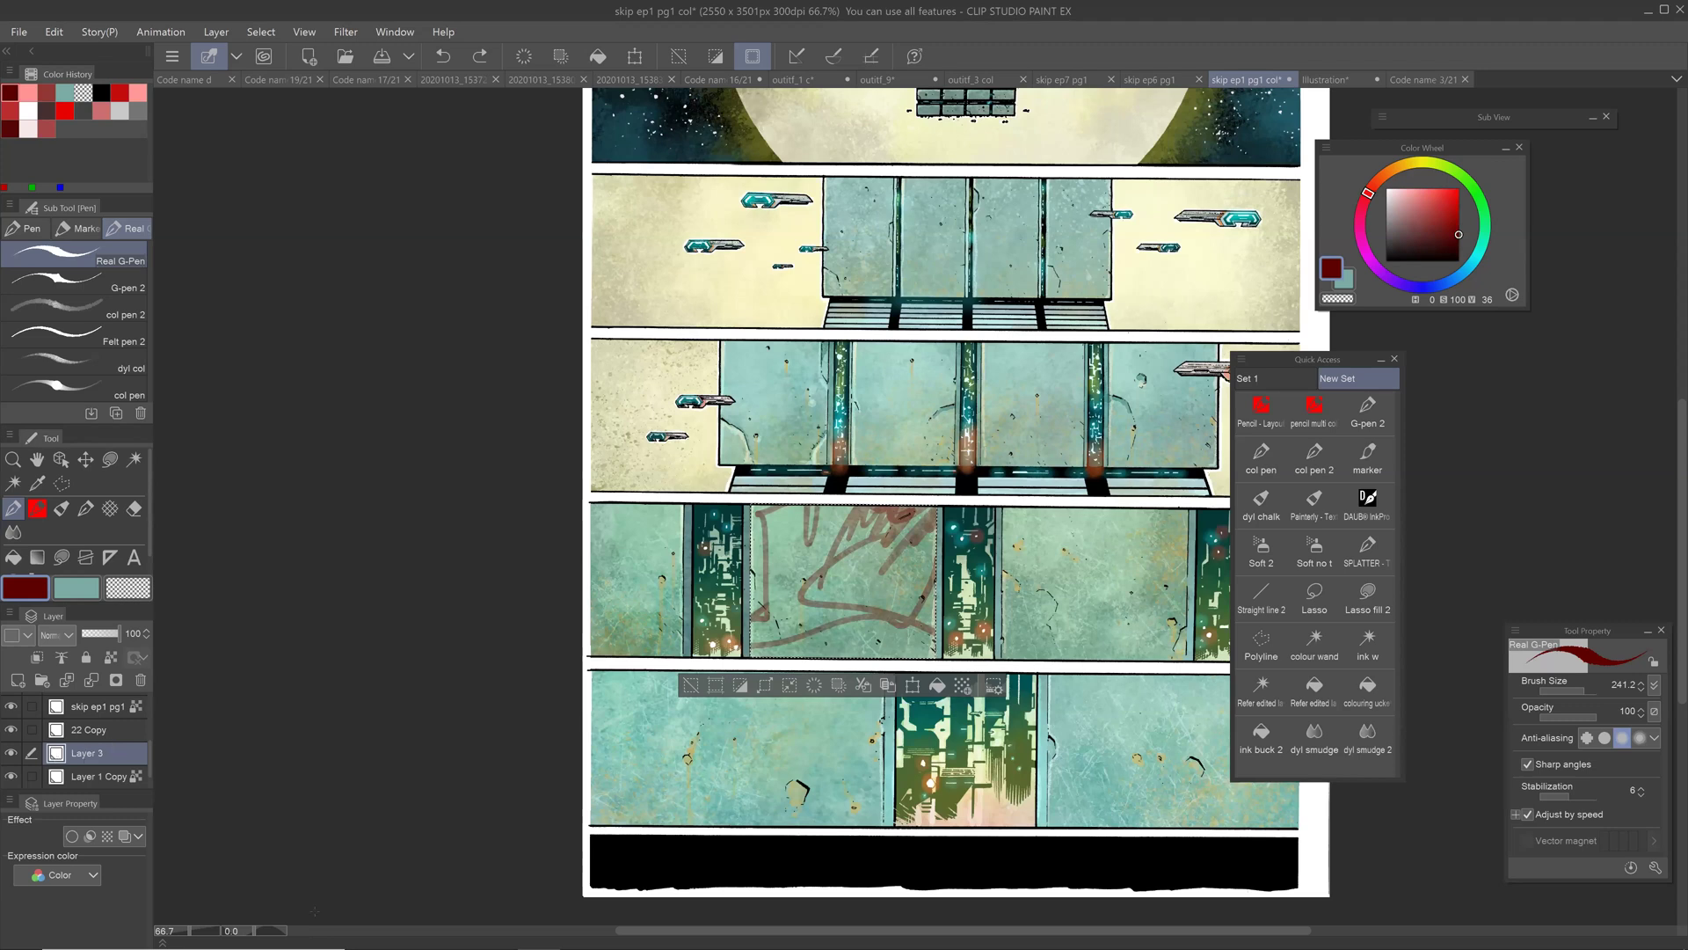
{"action": "left_click_drag", "start_coordinate": [315, 911], "coordinate": [187, 907]}
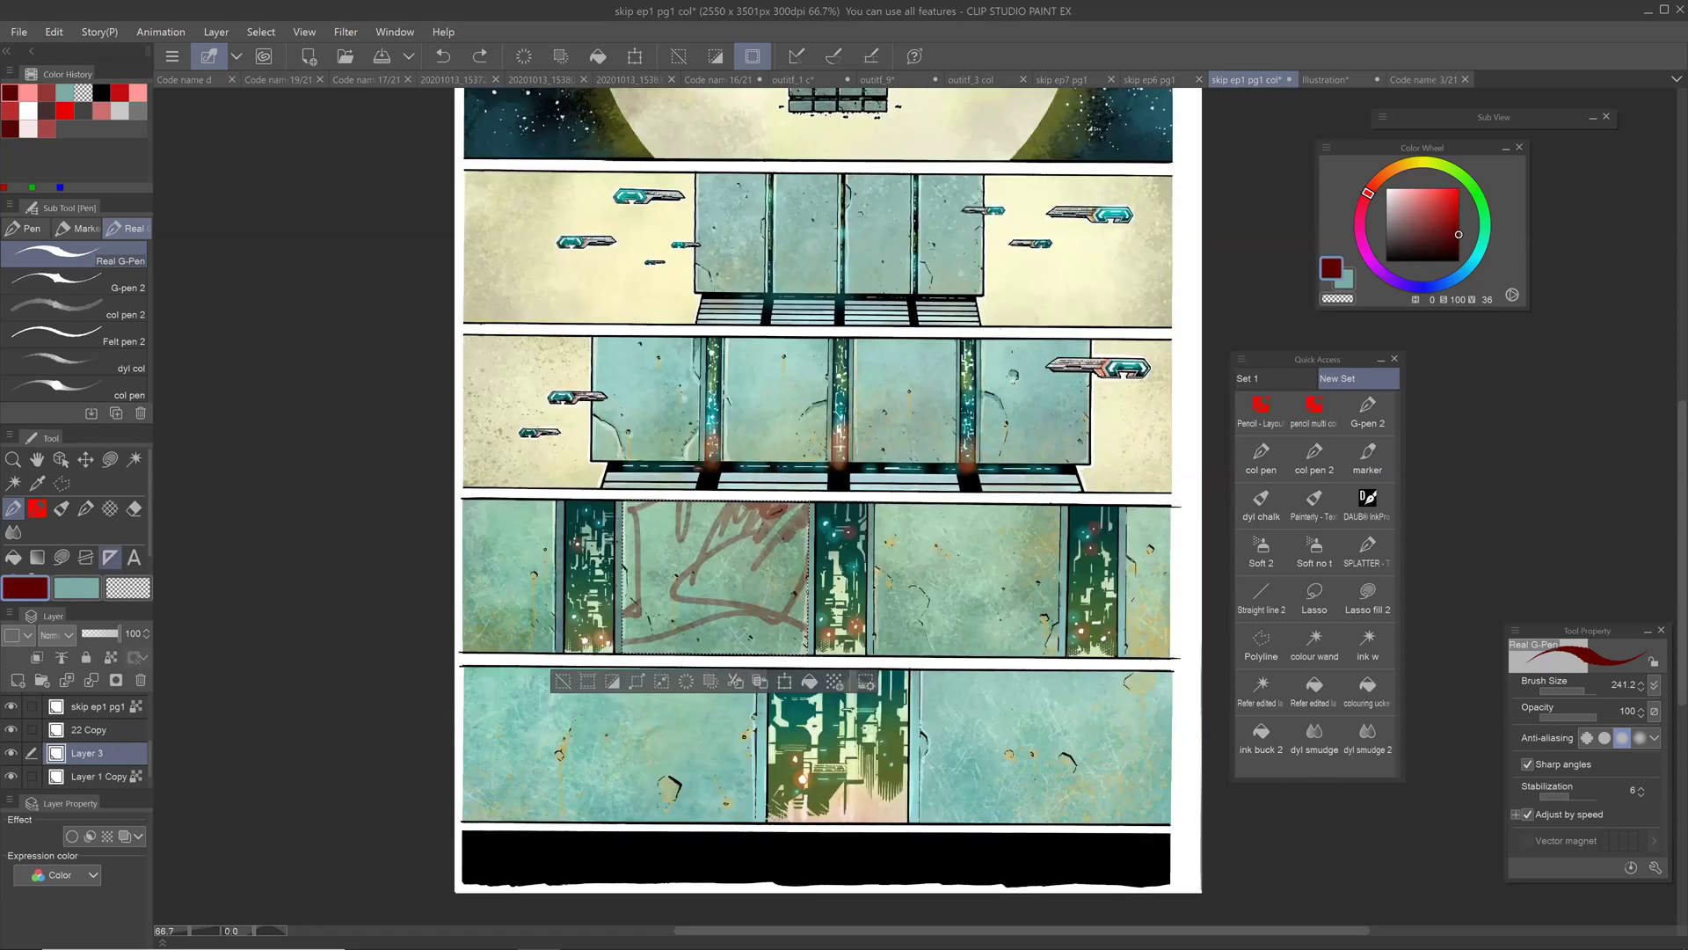
{"action": "left_click", "coordinate": [13, 557]}
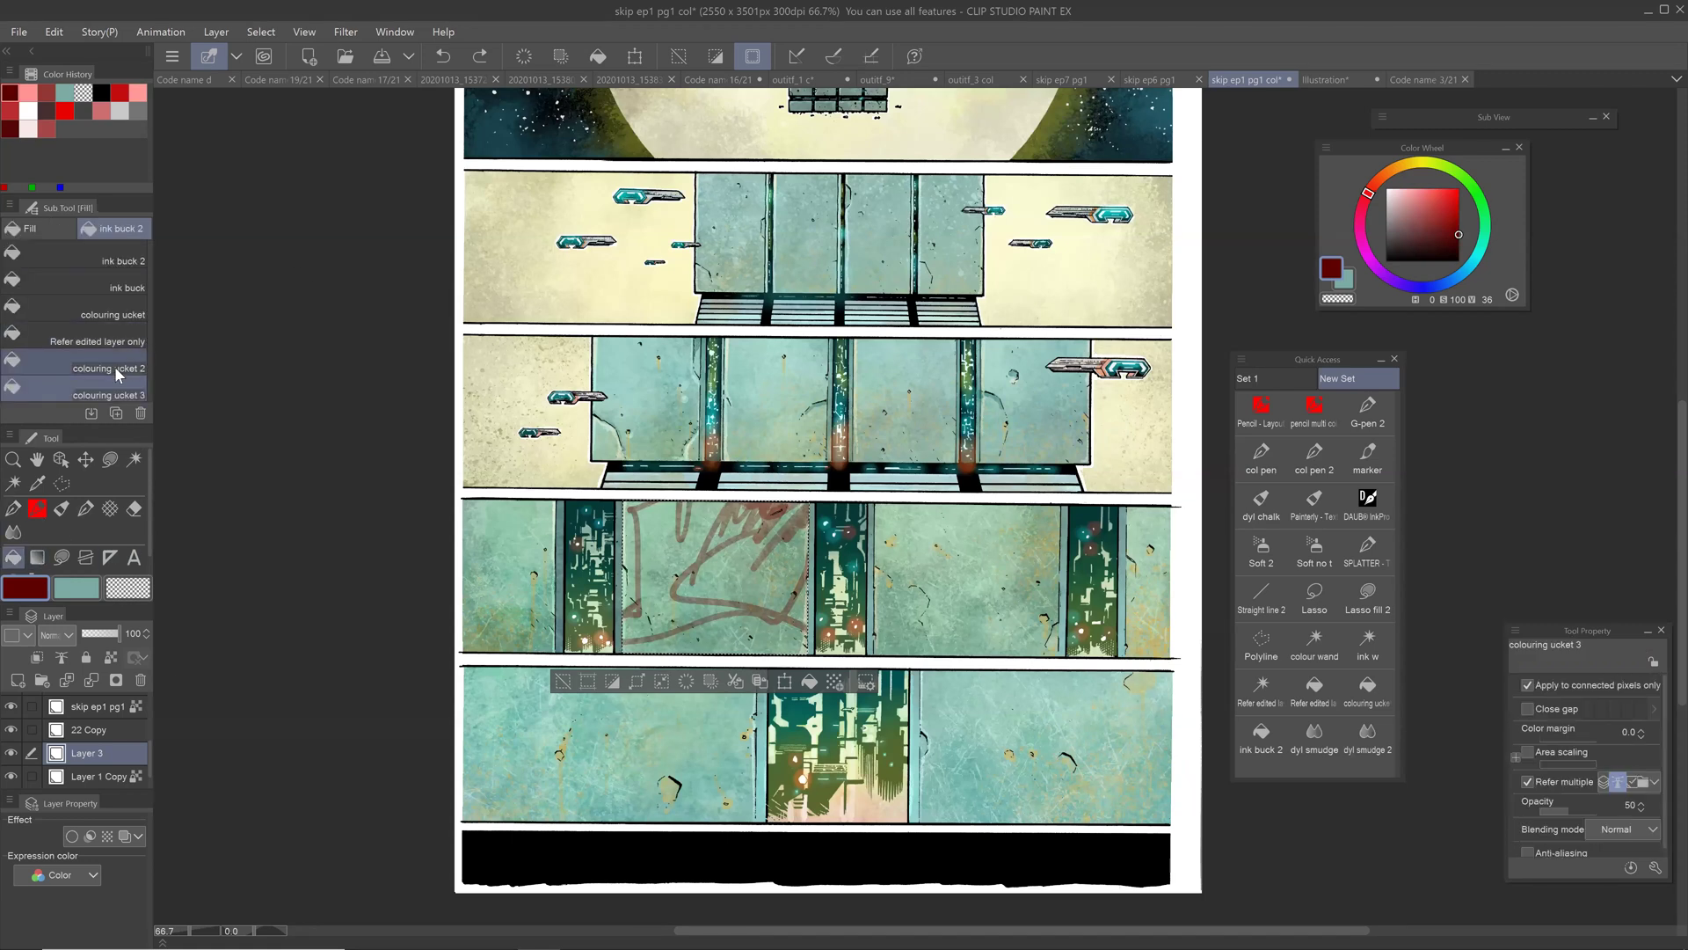
{"action": "left_click", "coordinate": [739, 557]}
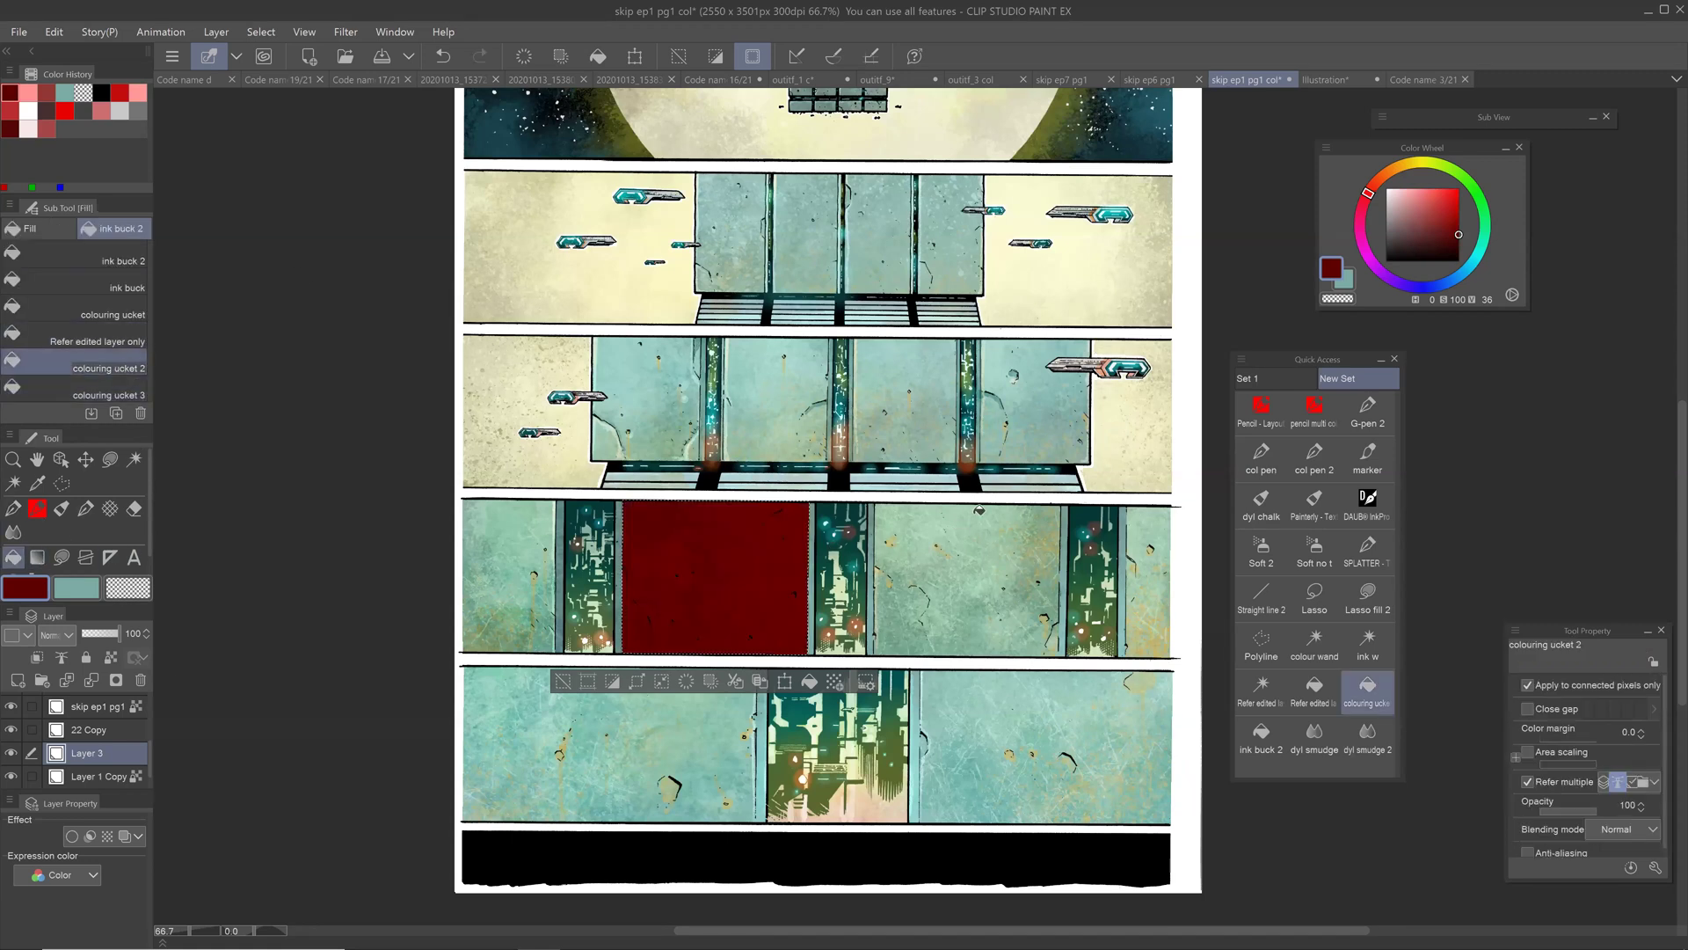
Step: Examine the filled wall section with 22 Copy hidden, clear the selection, and show 22 Copy again with Layer 3 hidden
{"action": "left_click", "coordinate": [10, 729]}
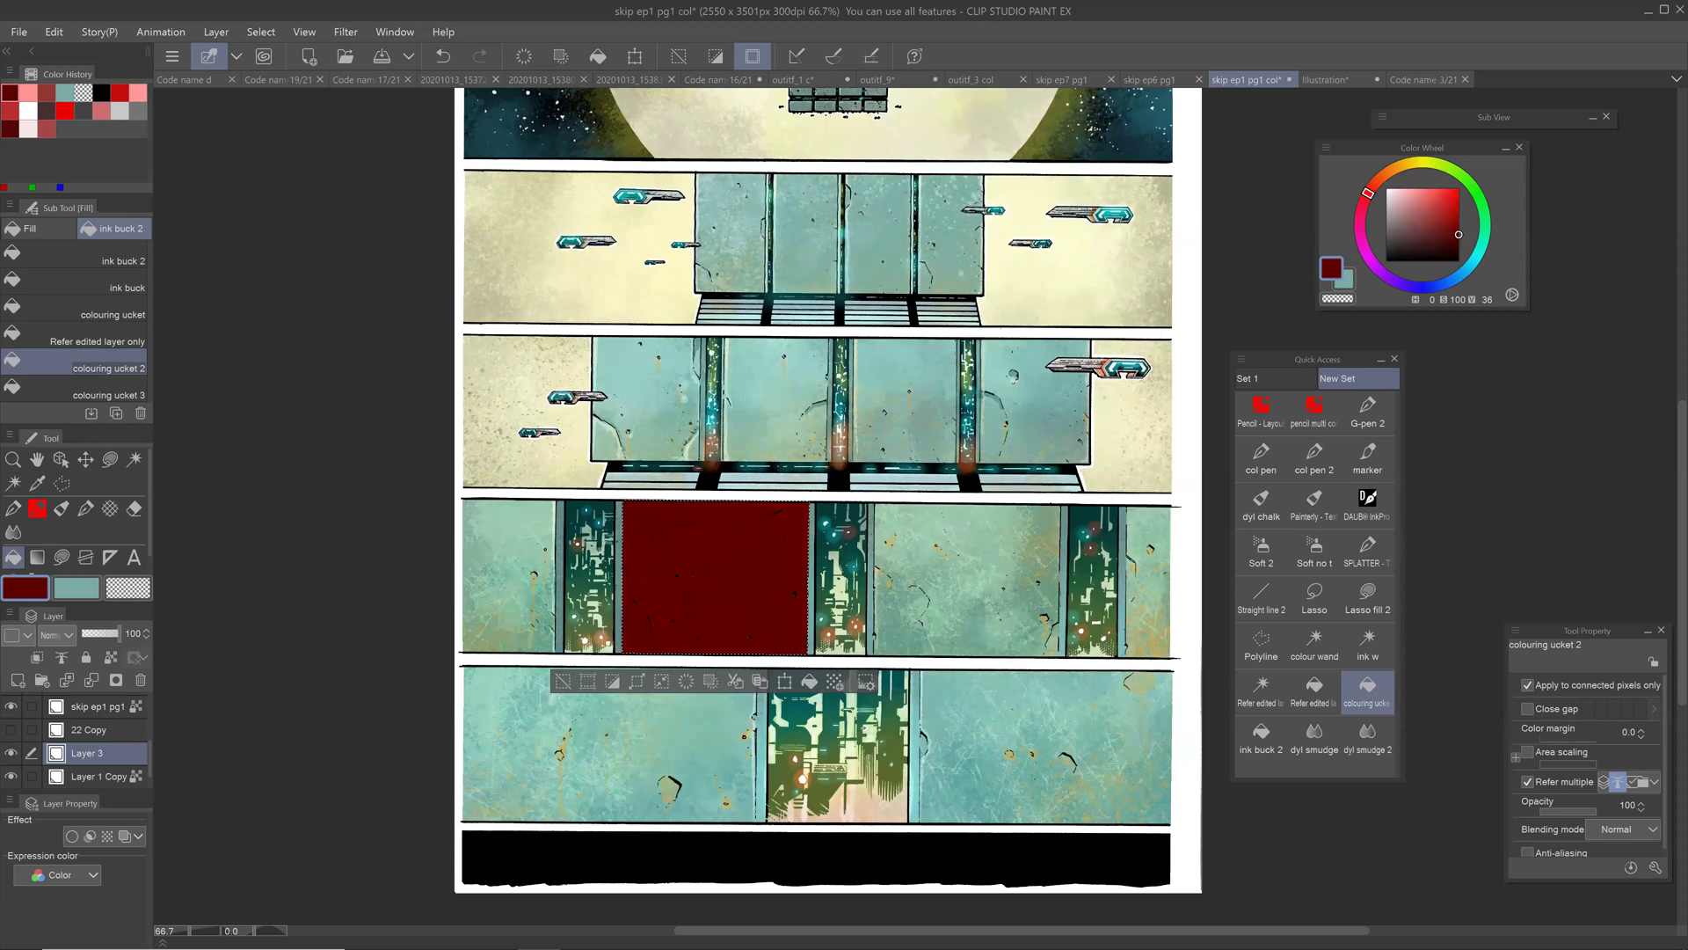
{"action": "scroll", "coordinate": [856, 626], "scroll_direction": "up", "scroll_amount": 3}
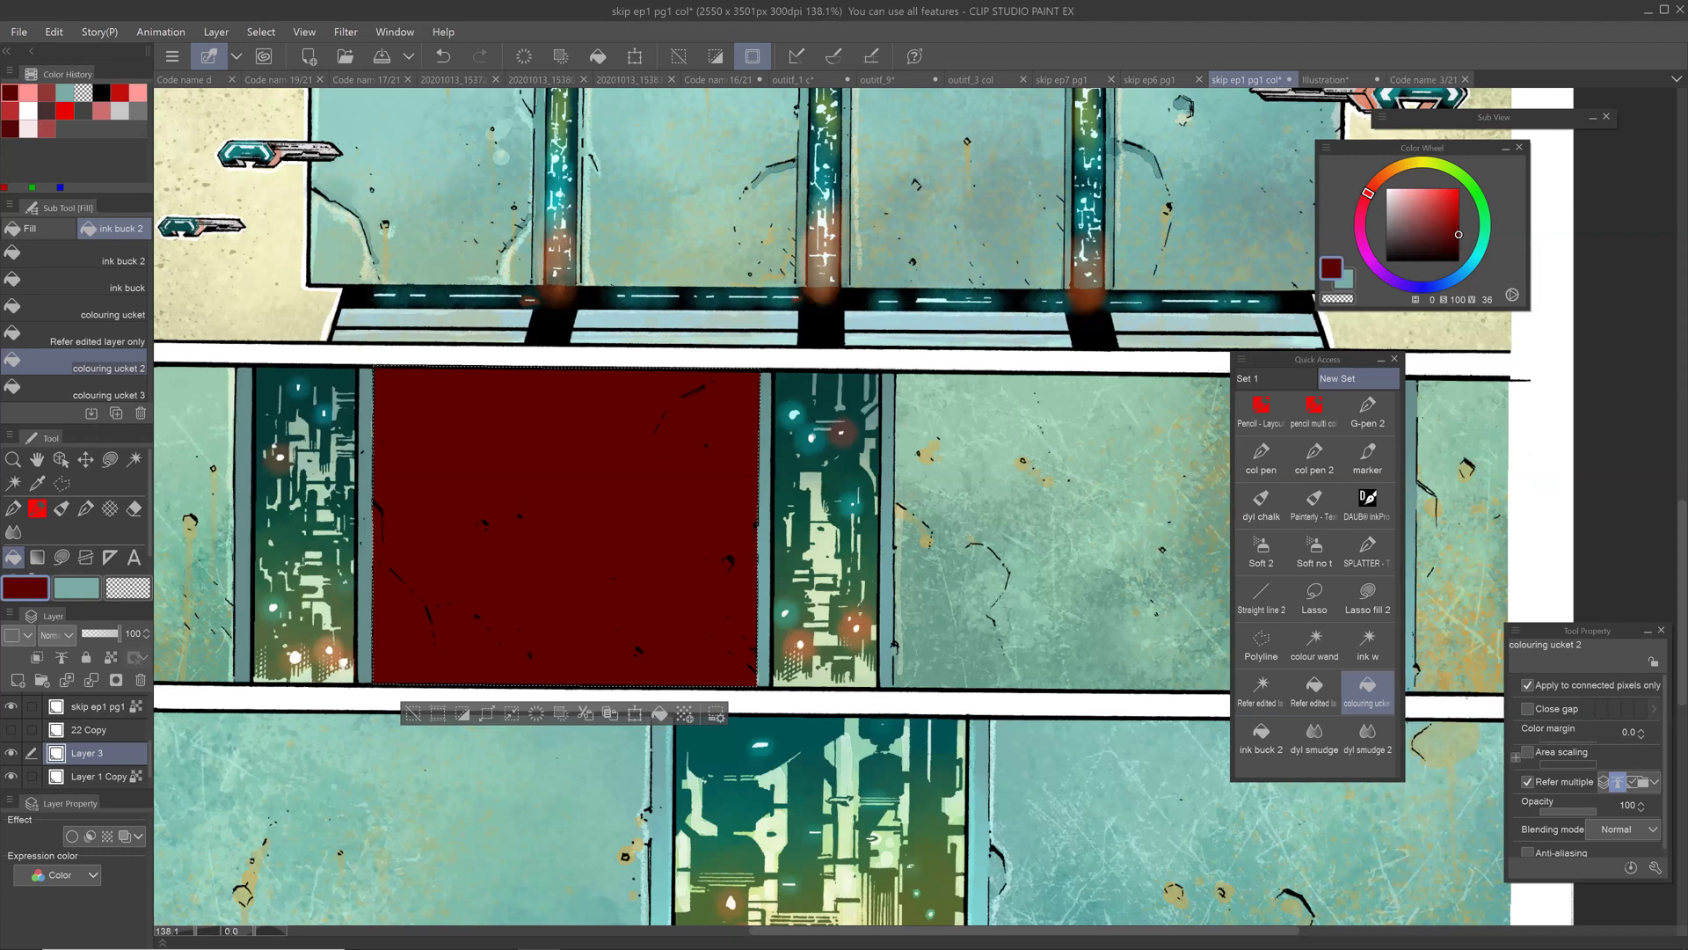
{"action": "scroll", "coordinate": [879, 708], "scroll_direction": "down", "scroll_amount": 4}
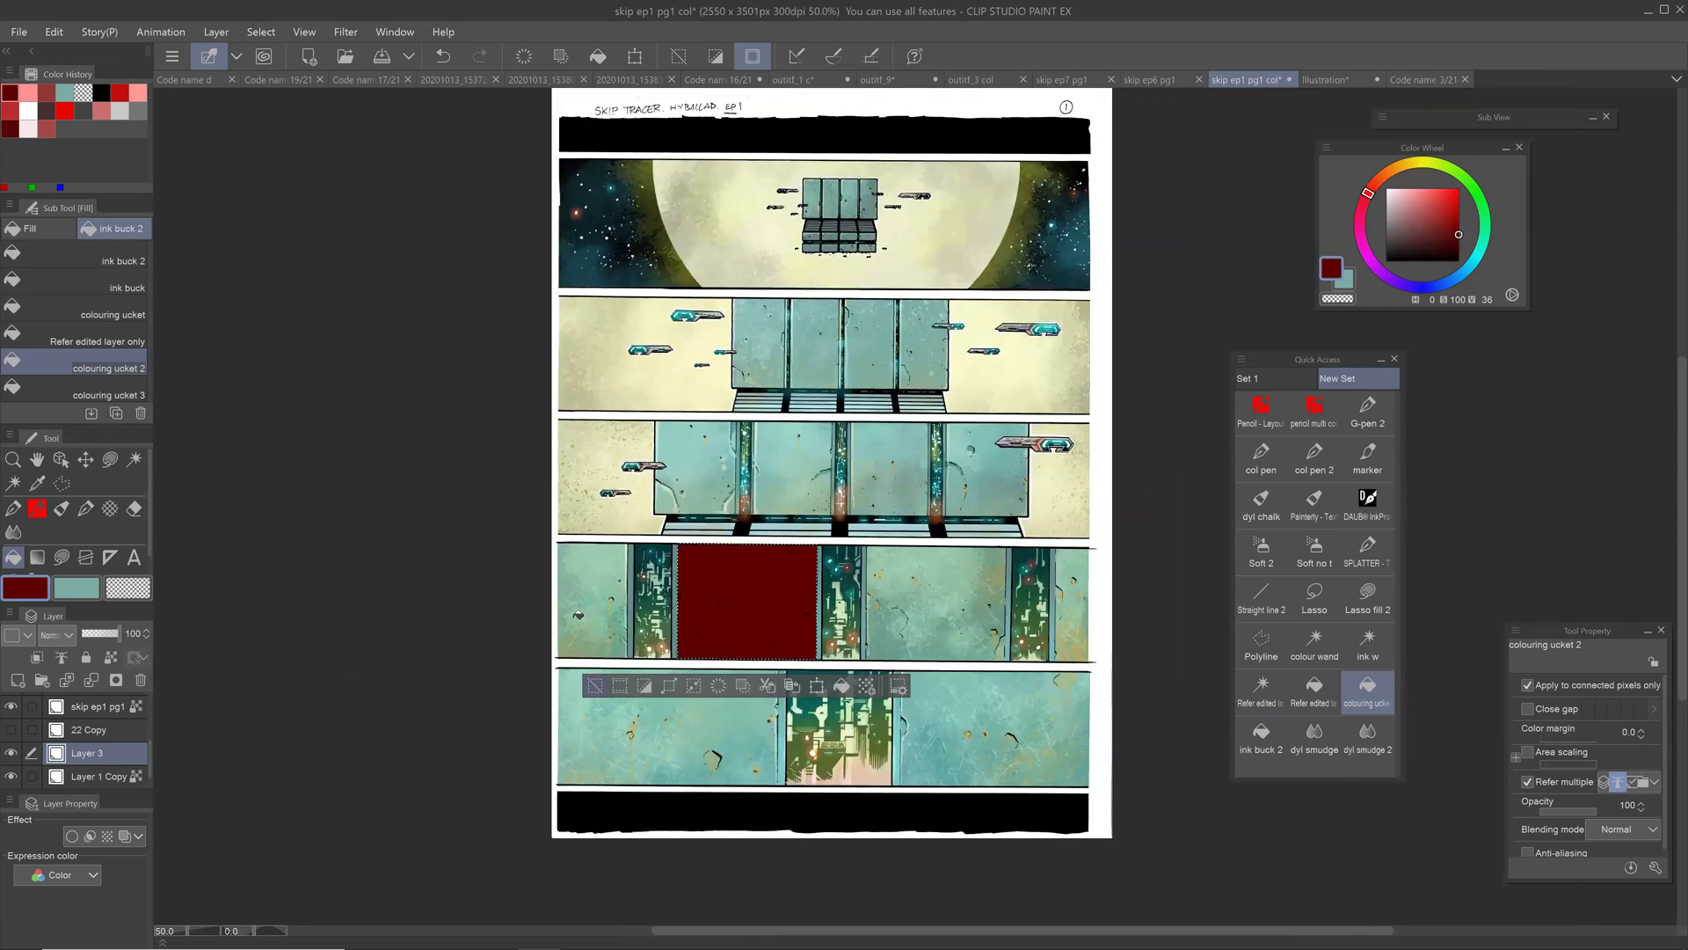
{"action": "key", "text": "ctrl+d"}
{"action": "left_click_drag", "start_coordinate": [12, 735], "coordinate": [12, 756]}
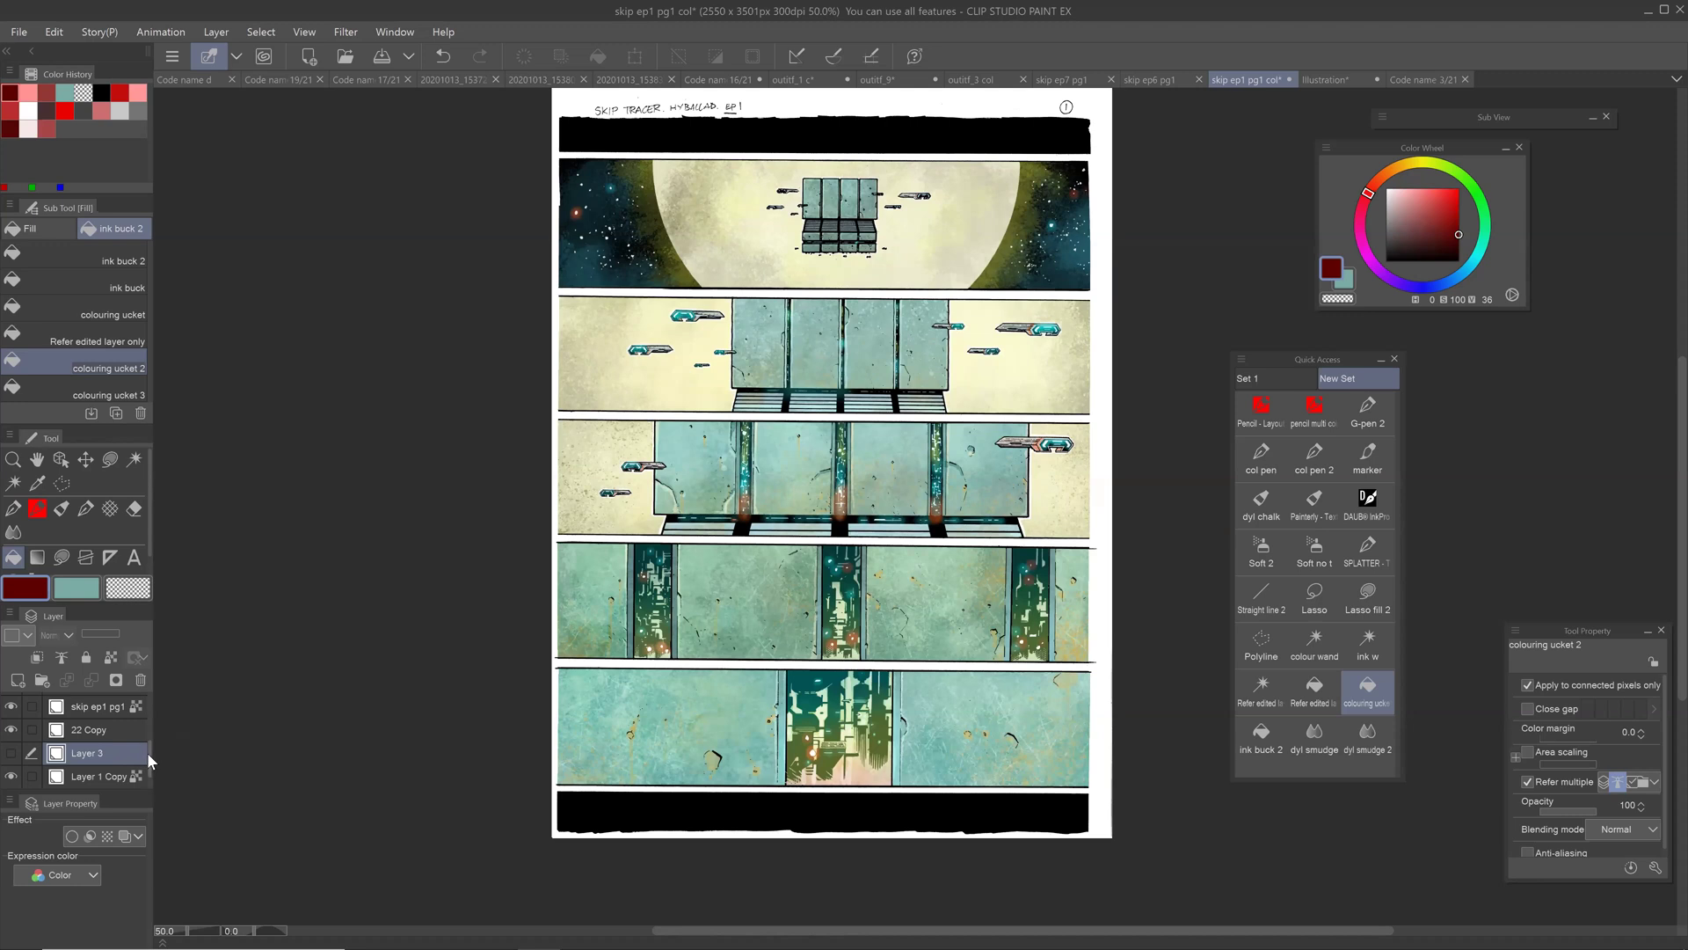
Step: Hide Layer 1 and 22 Copy to examine the Layer 1 Copy colours close up in the lower wall panels, and show Layer 1 again
{"action": "left_click", "coordinate": [139, 773]}
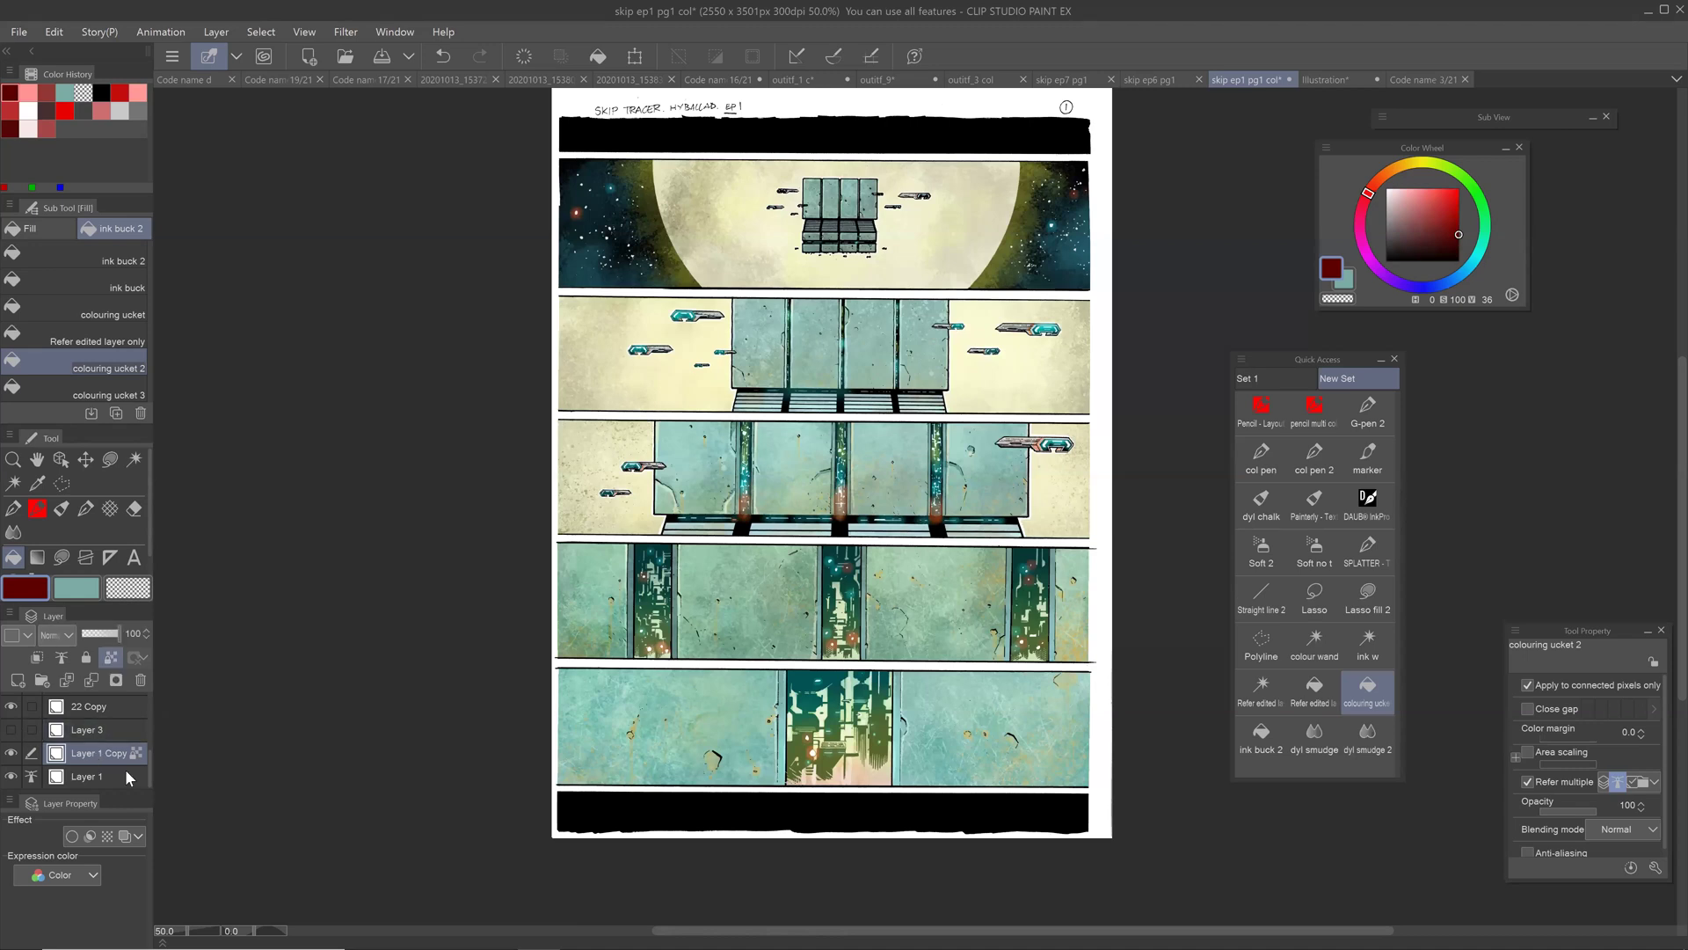
{"action": "scroll", "coordinate": [996, 524], "scroll_direction": "up", "scroll_amount": 3}
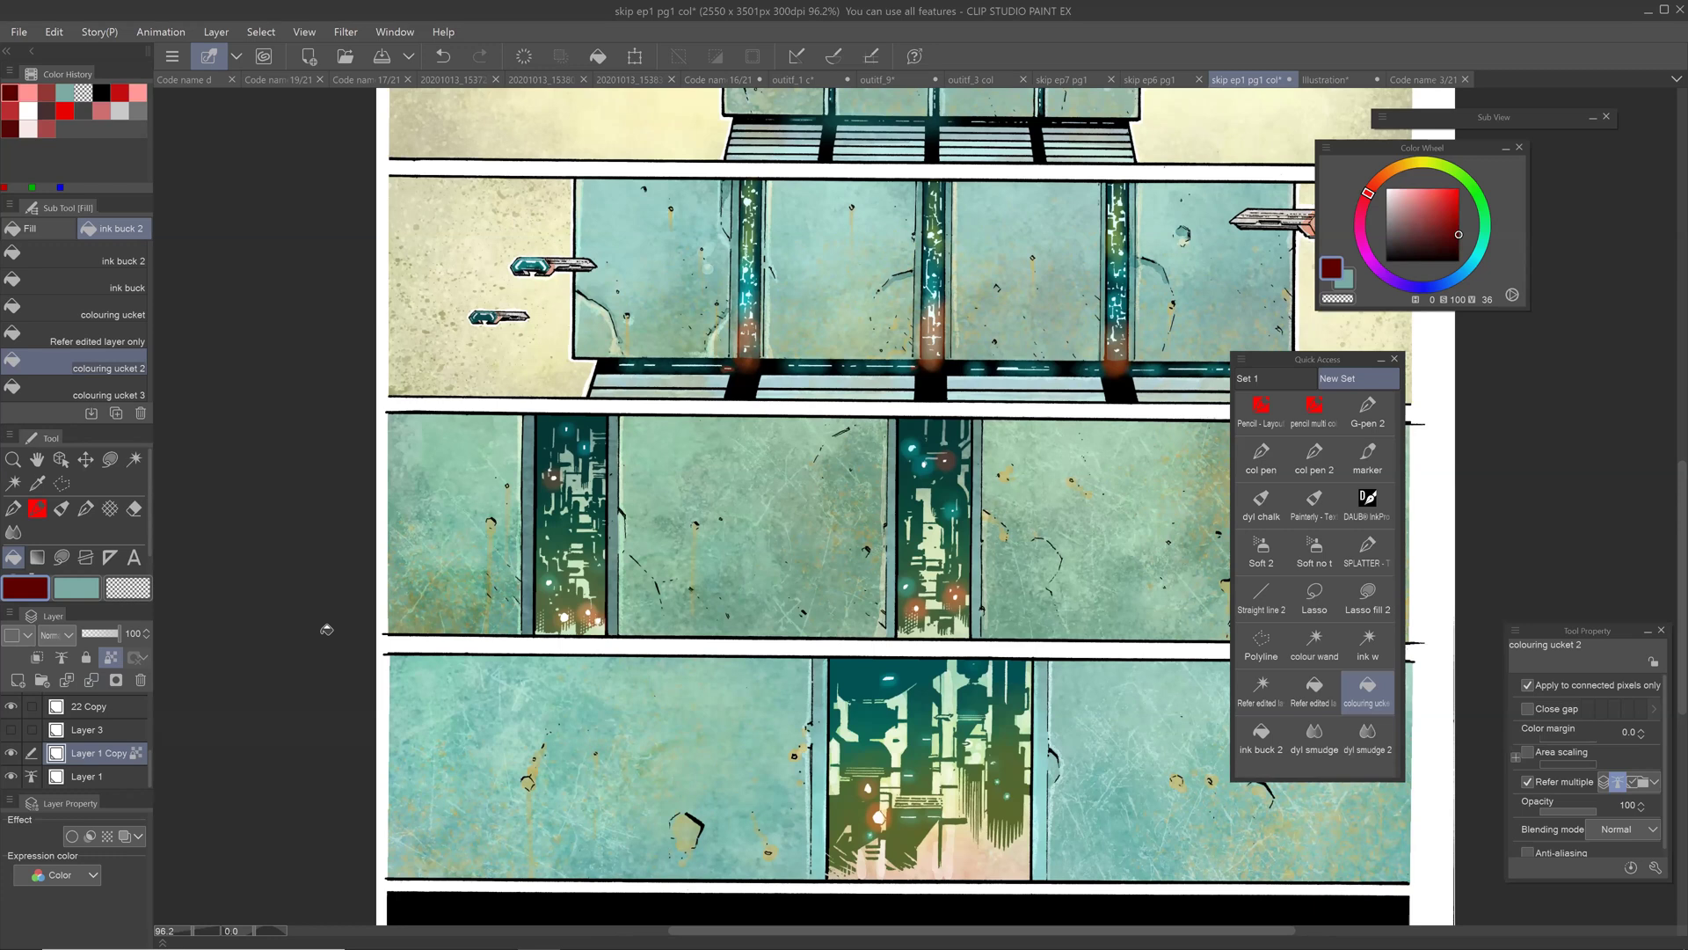
{"action": "left_click_drag", "start_coordinate": [327, 629], "coordinate": [148, 565]}
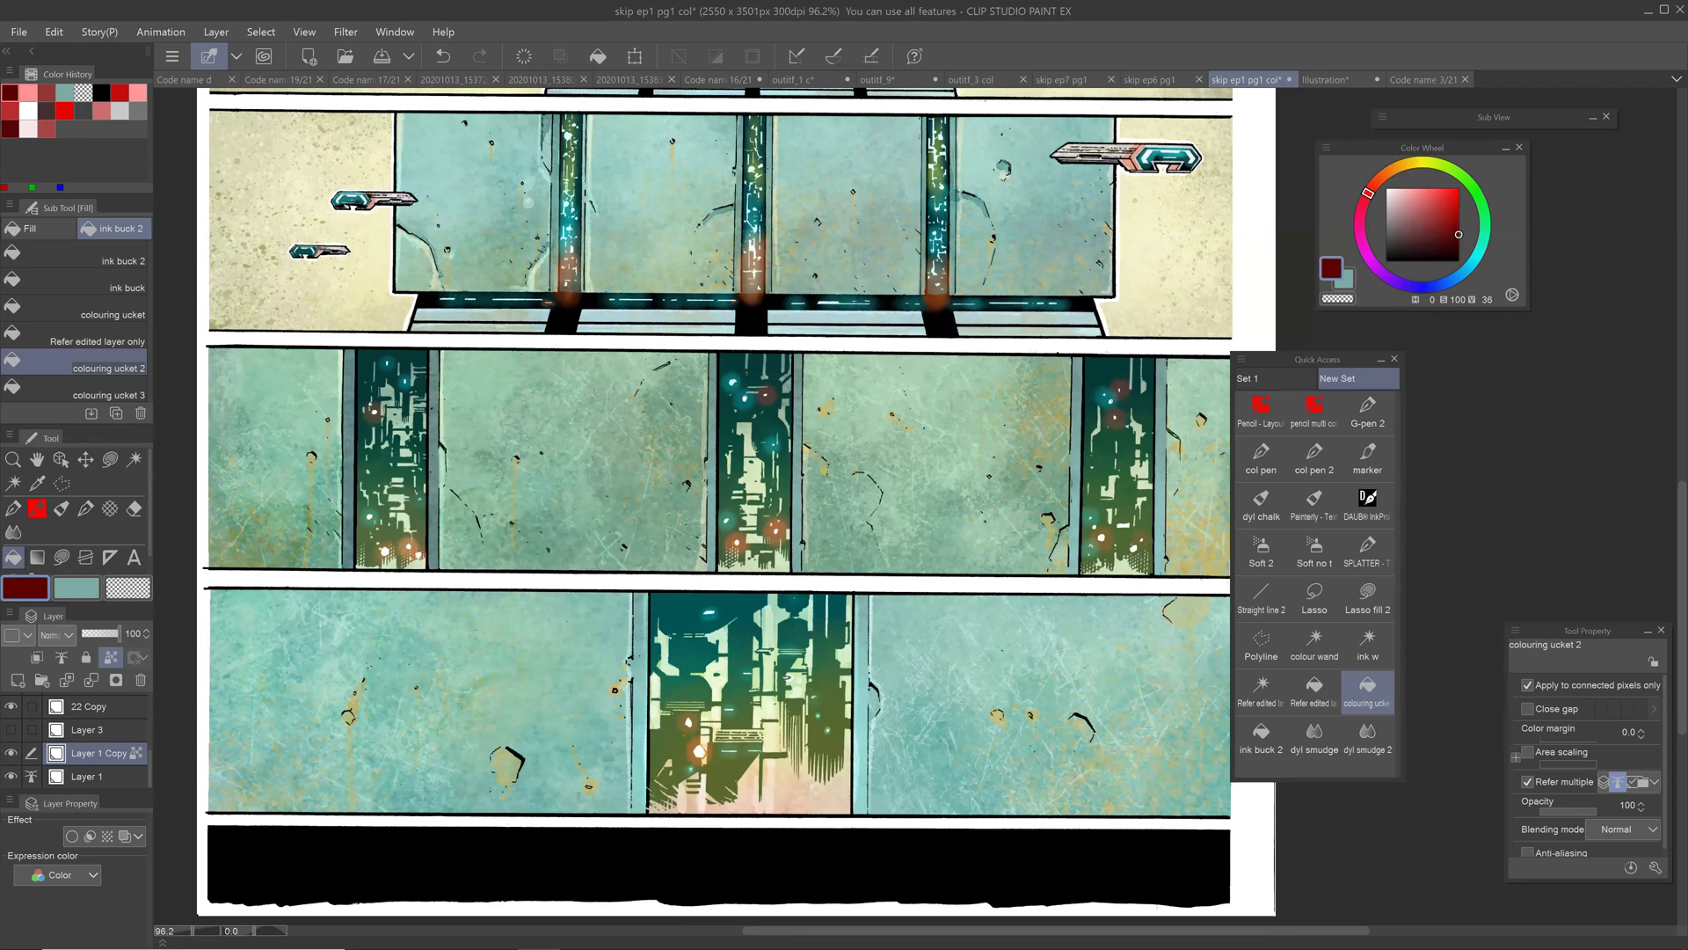
{"action": "left_click", "coordinate": [11, 776]}
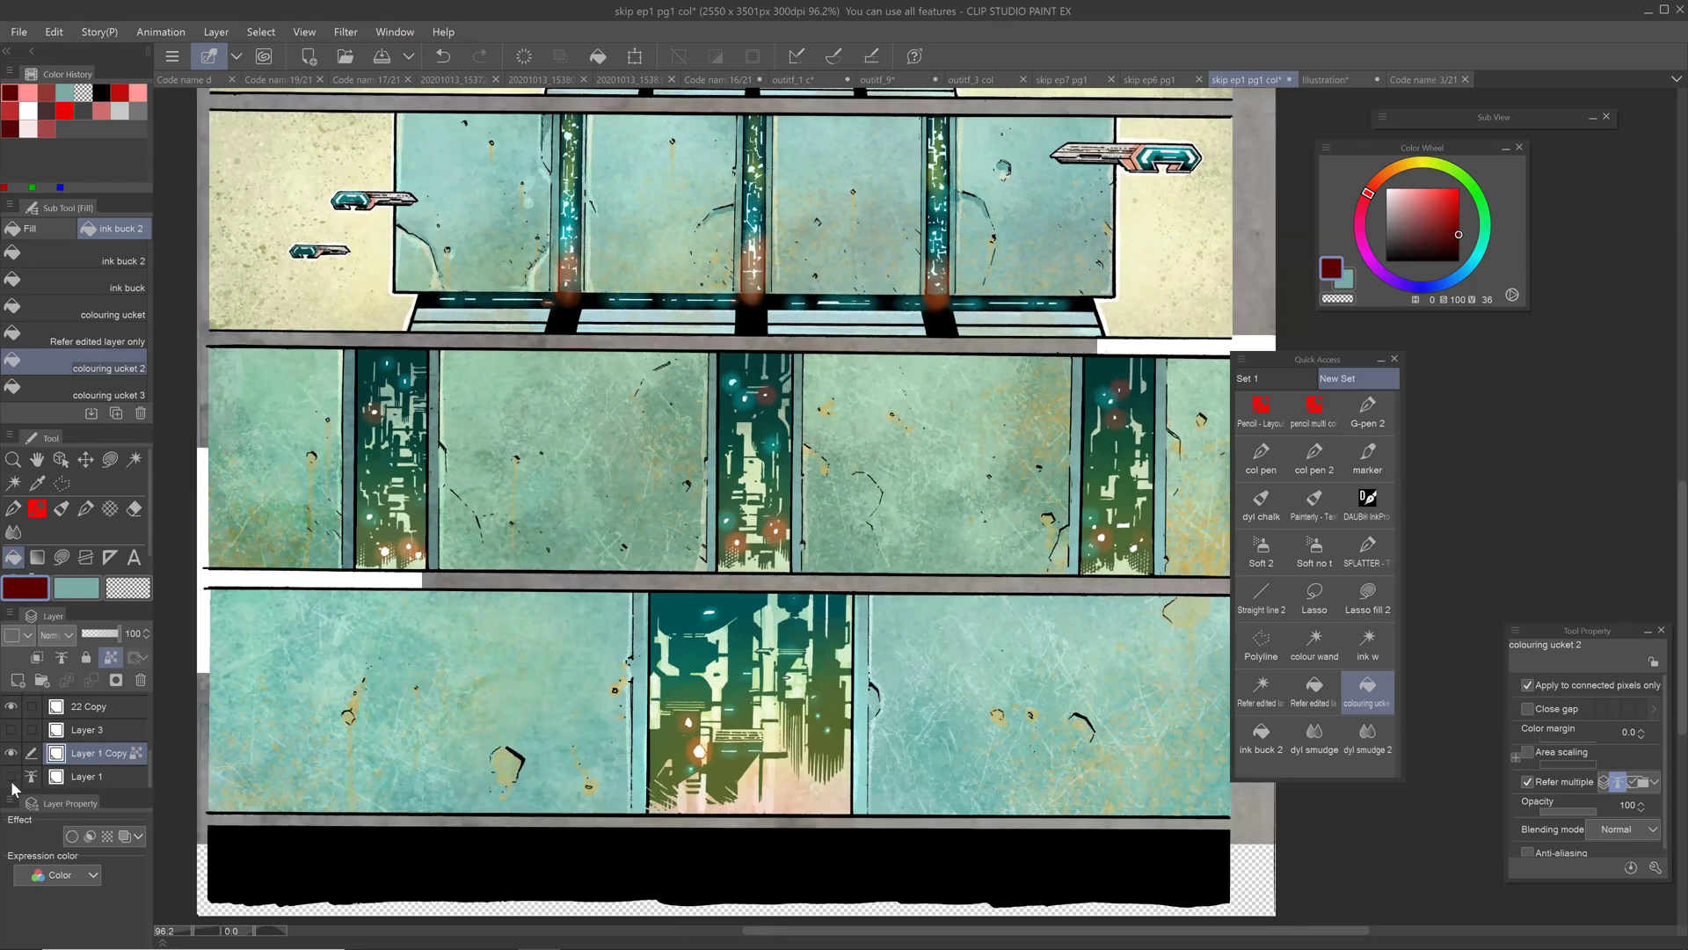
{"action": "left_click", "coordinate": [11, 706]}
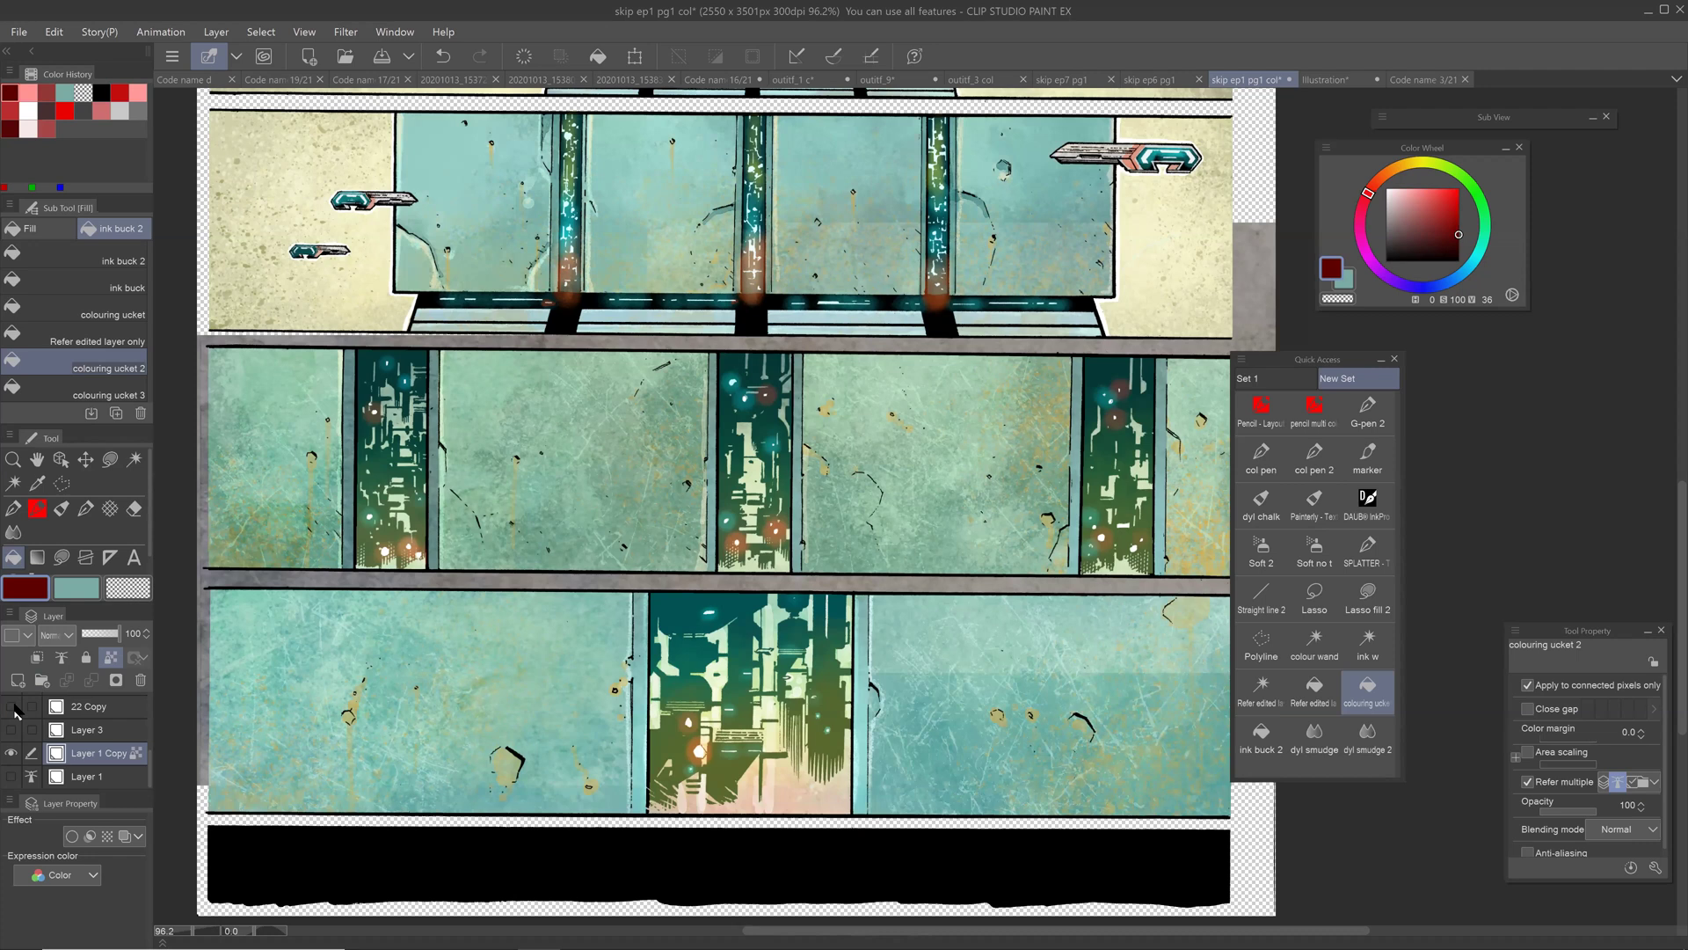
{"action": "scroll", "coordinate": [701, 575], "scroll_direction": "up", "scroll_amount": 3}
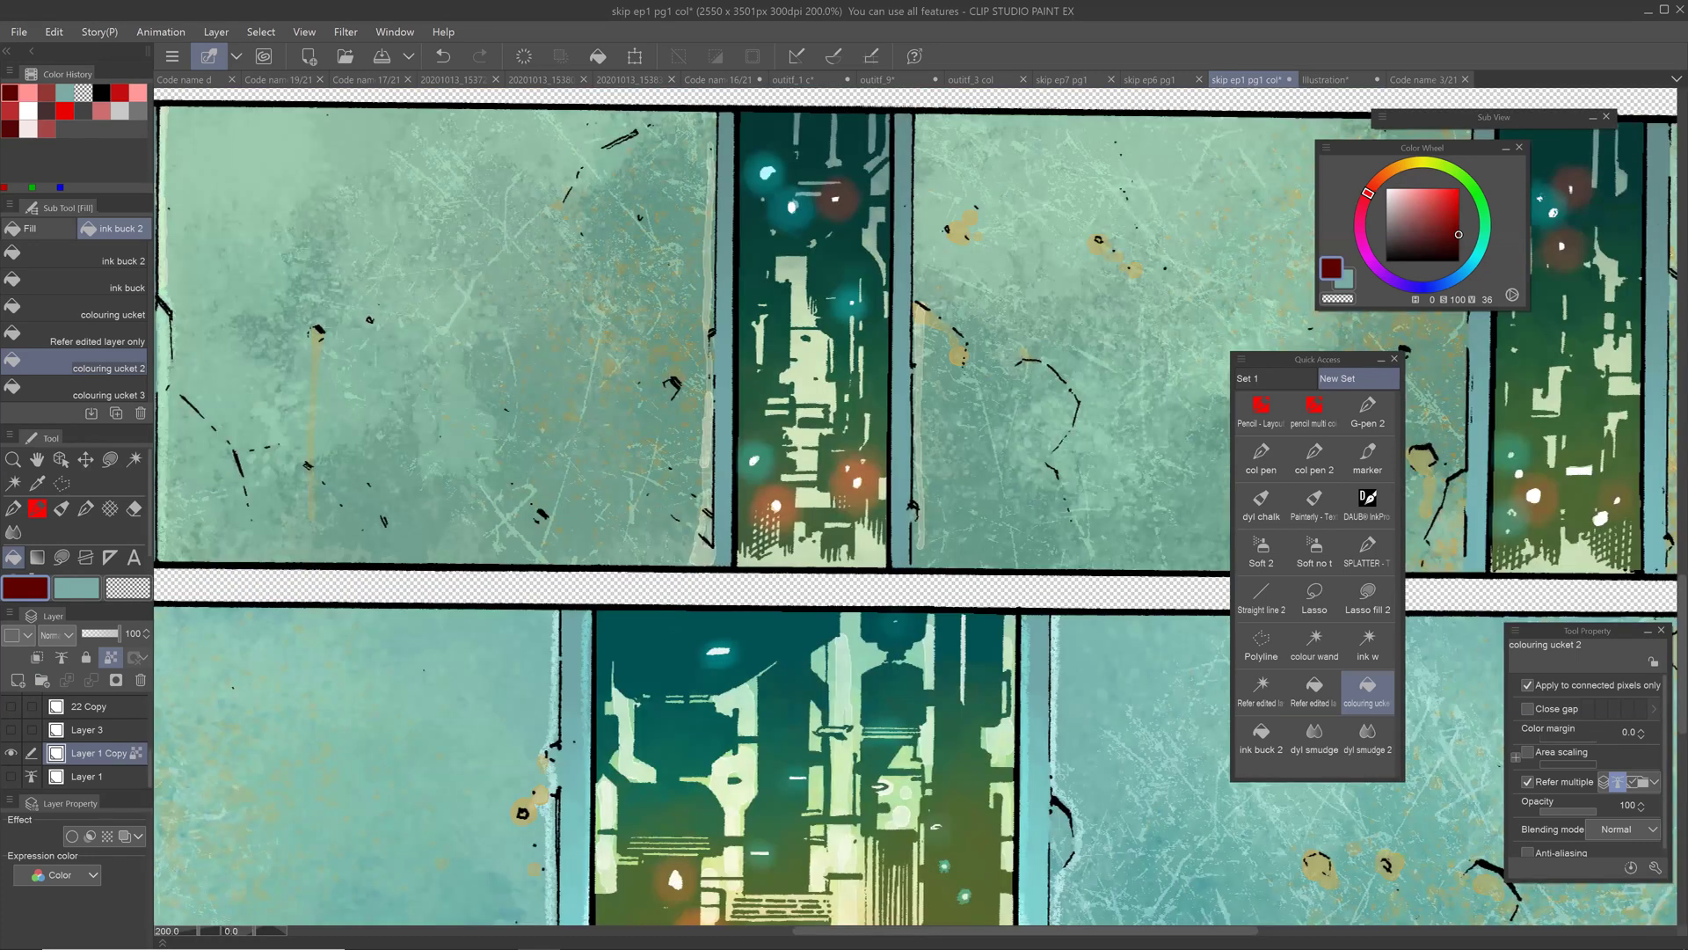
{"action": "scroll", "coordinate": [746, 573], "scroll_direction": "up", "scroll_amount": 4}
{"action": "left_click_drag", "start_coordinate": [746, 573], "coordinate": [708, 733]}
{"action": "scroll", "coordinate": [788, 646], "scroll_direction": "down", "scroll_amount": 2}
{"action": "scroll", "coordinate": [797, 649], "scroll_direction": "down", "scroll_amount": 3}
{"action": "left_click_drag", "start_coordinate": [797, 648], "coordinate": [859, 407]}
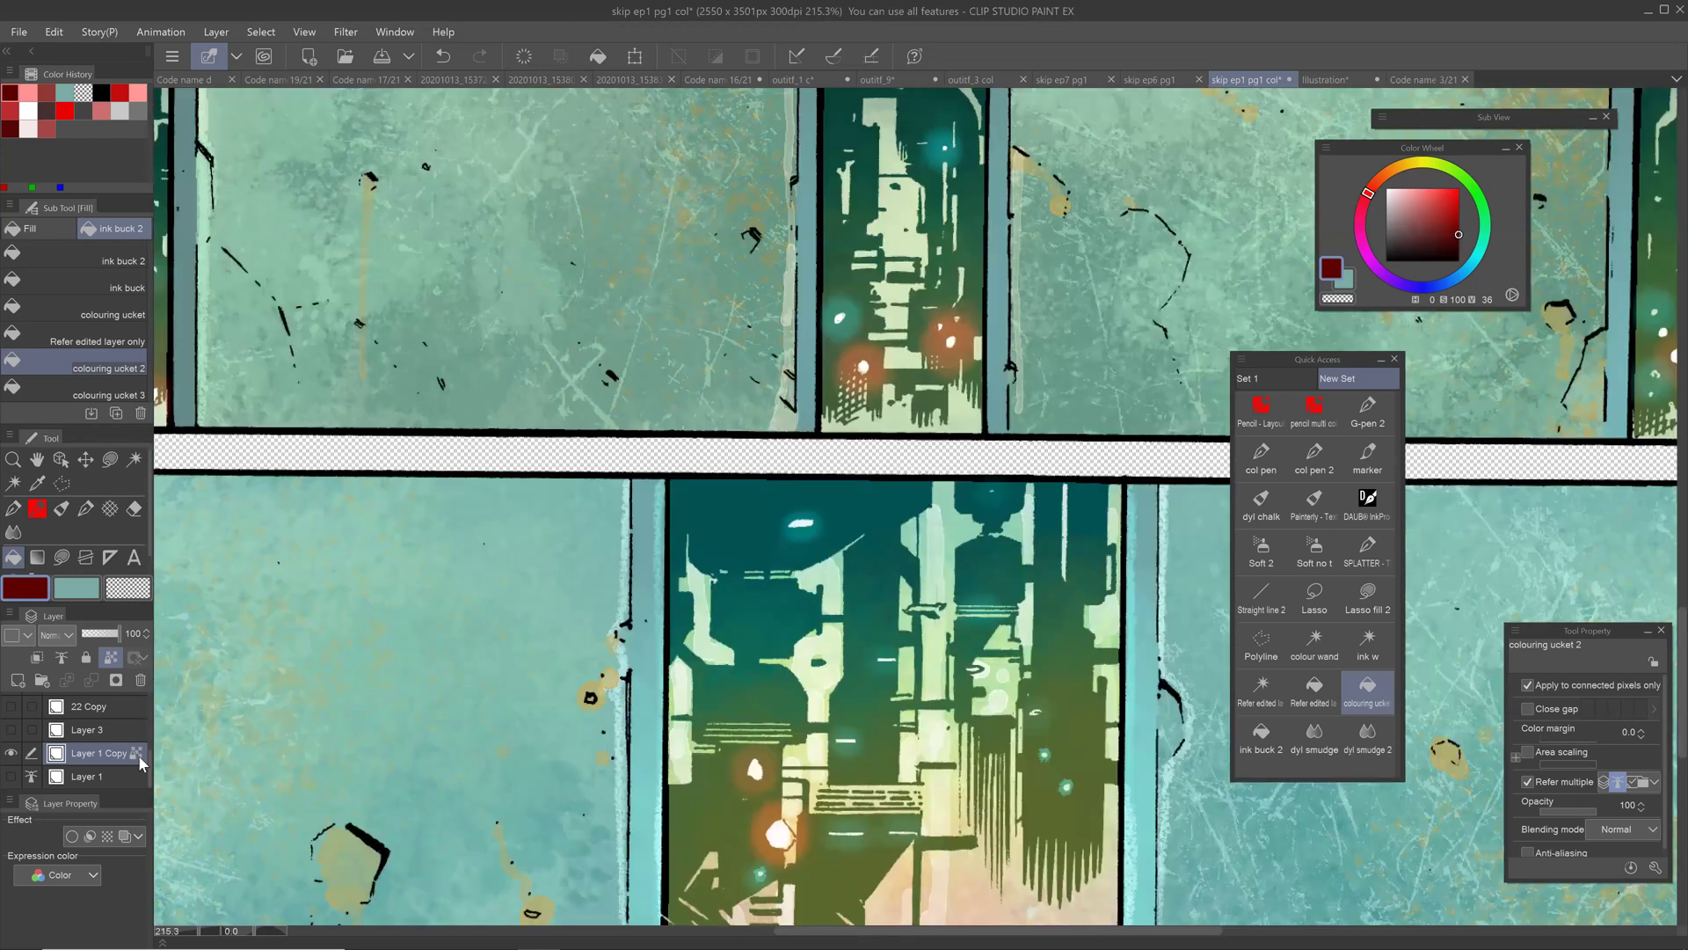
{"action": "left_click", "coordinate": [12, 778]}
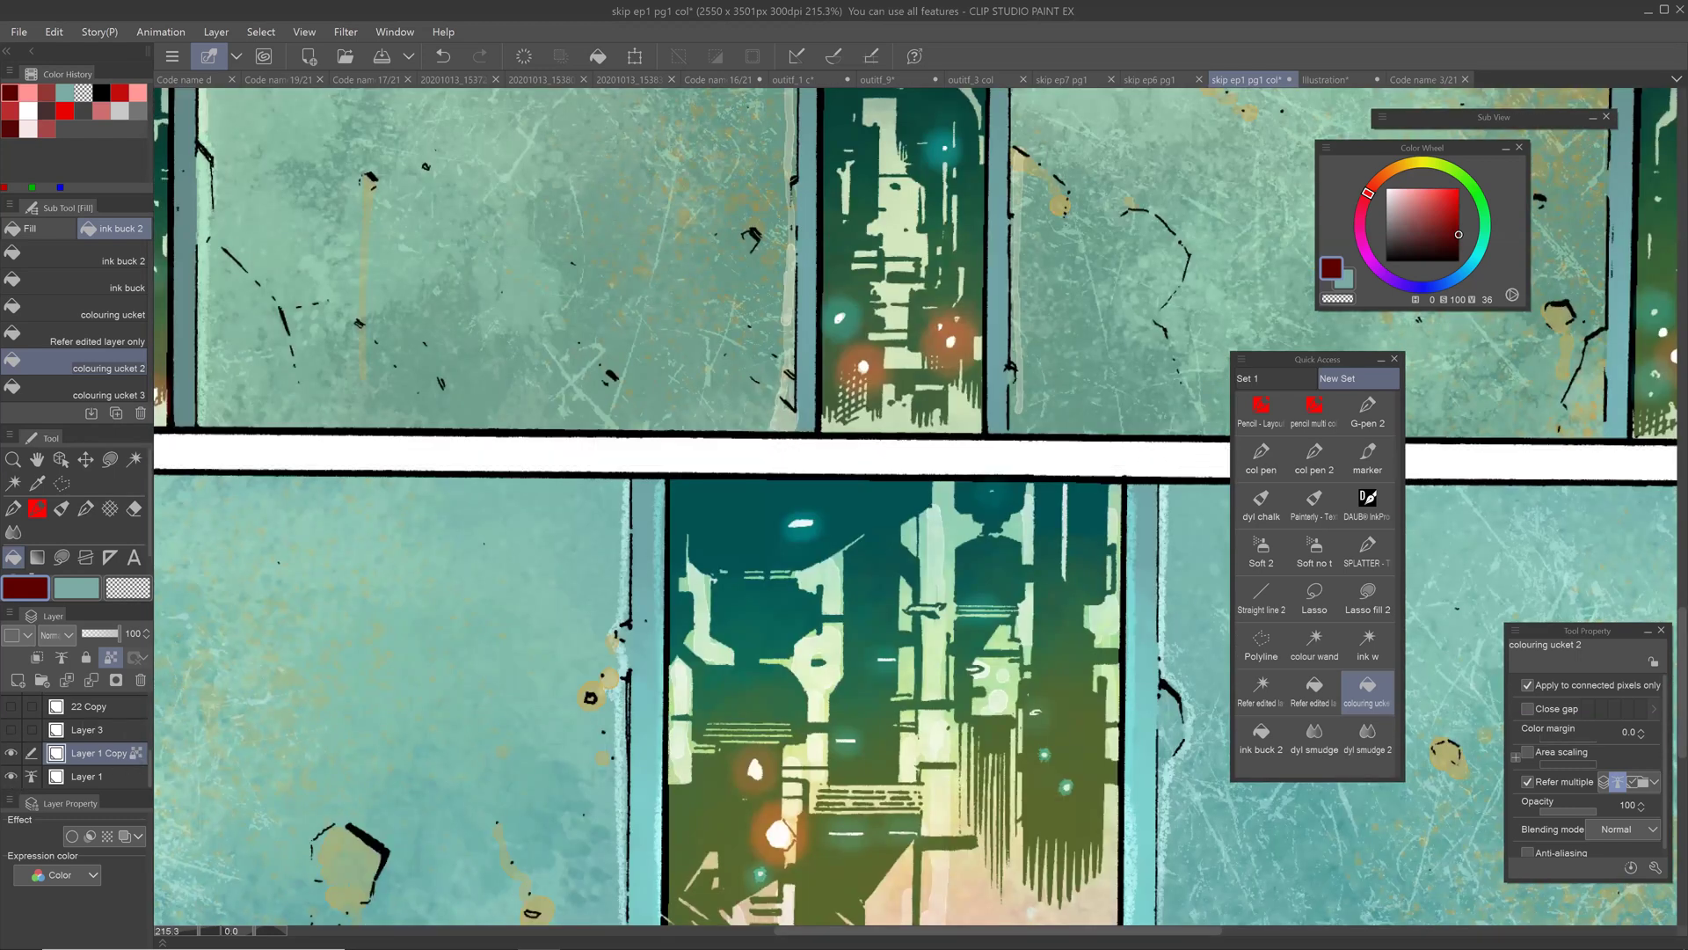
Step: Show Layer 3 with the dark red fill and delete that layer
{"action": "left_click_drag", "start_coordinate": [621, 522], "coordinate": [616, 572]}
{"action": "left_click", "coordinate": [13, 730]}
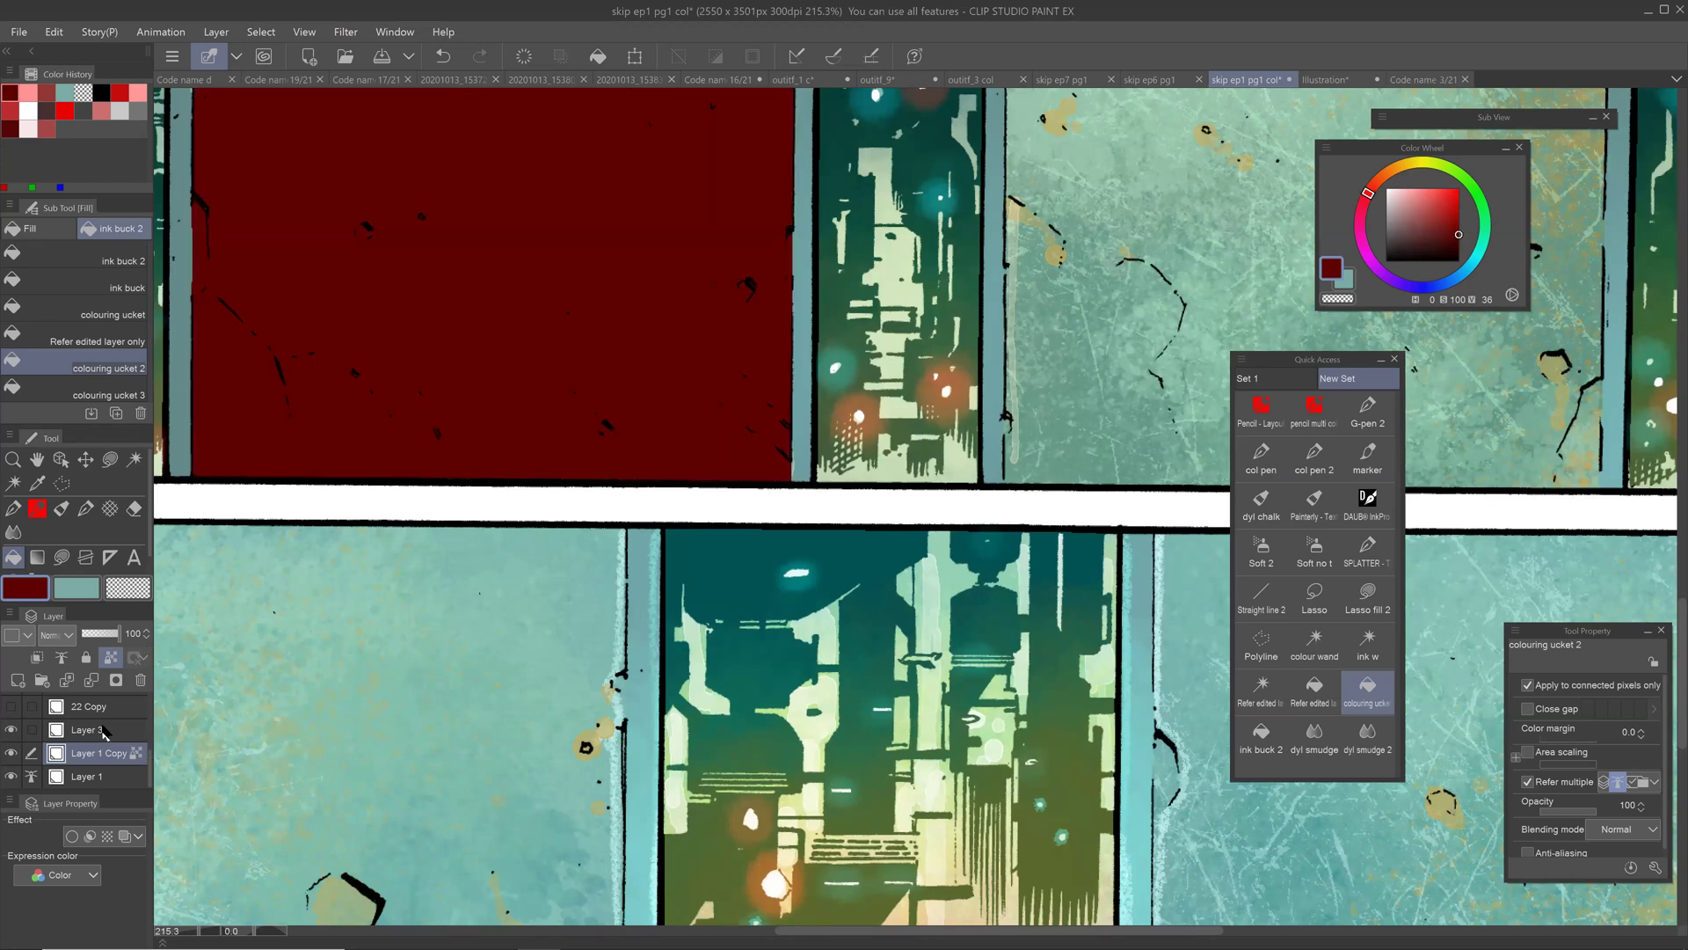
{"action": "left_click", "coordinate": [98, 730]}
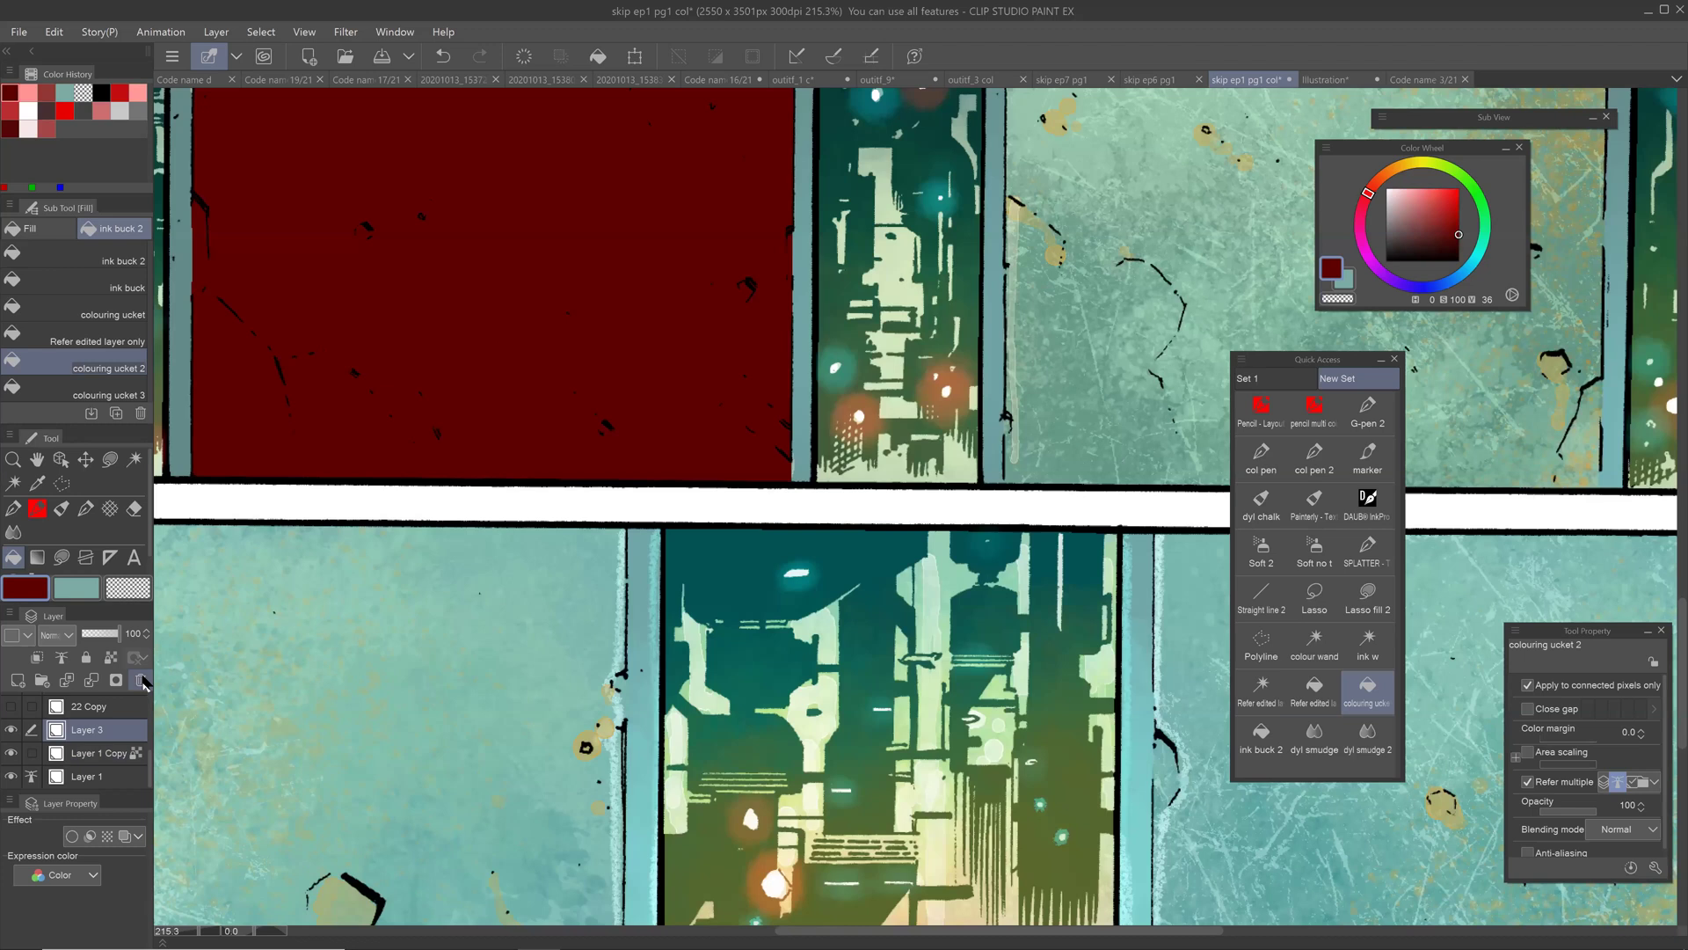
{"action": "left_click", "coordinate": [141, 681]}
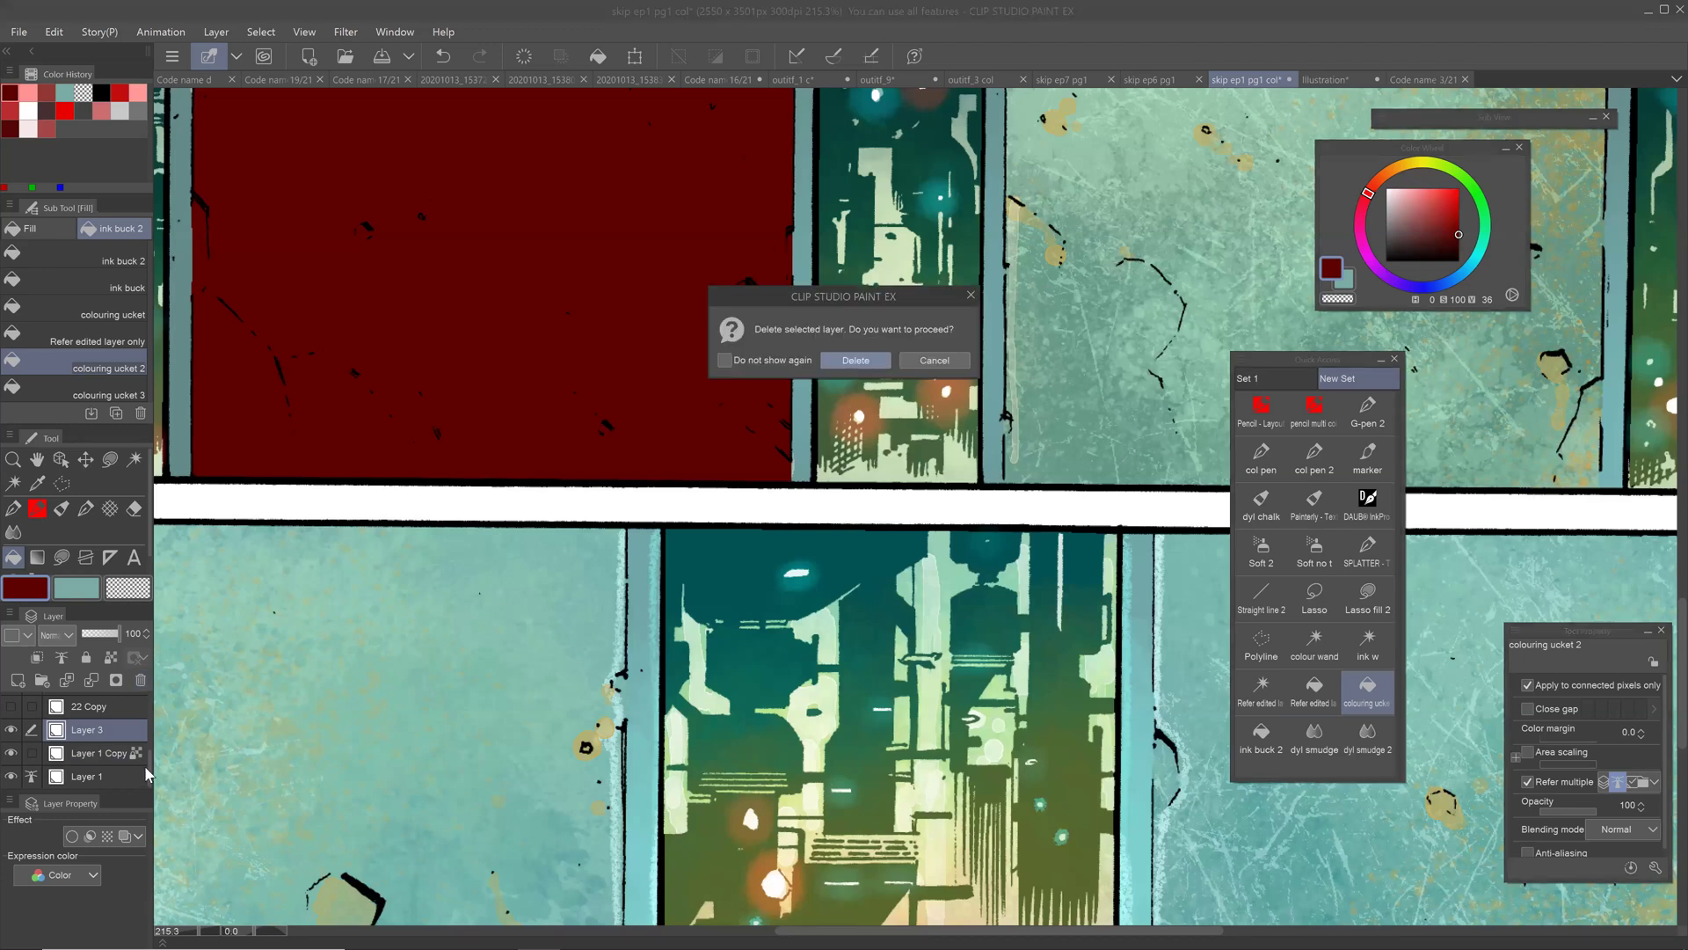
{"action": "left_click", "coordinate": [875, 361]}
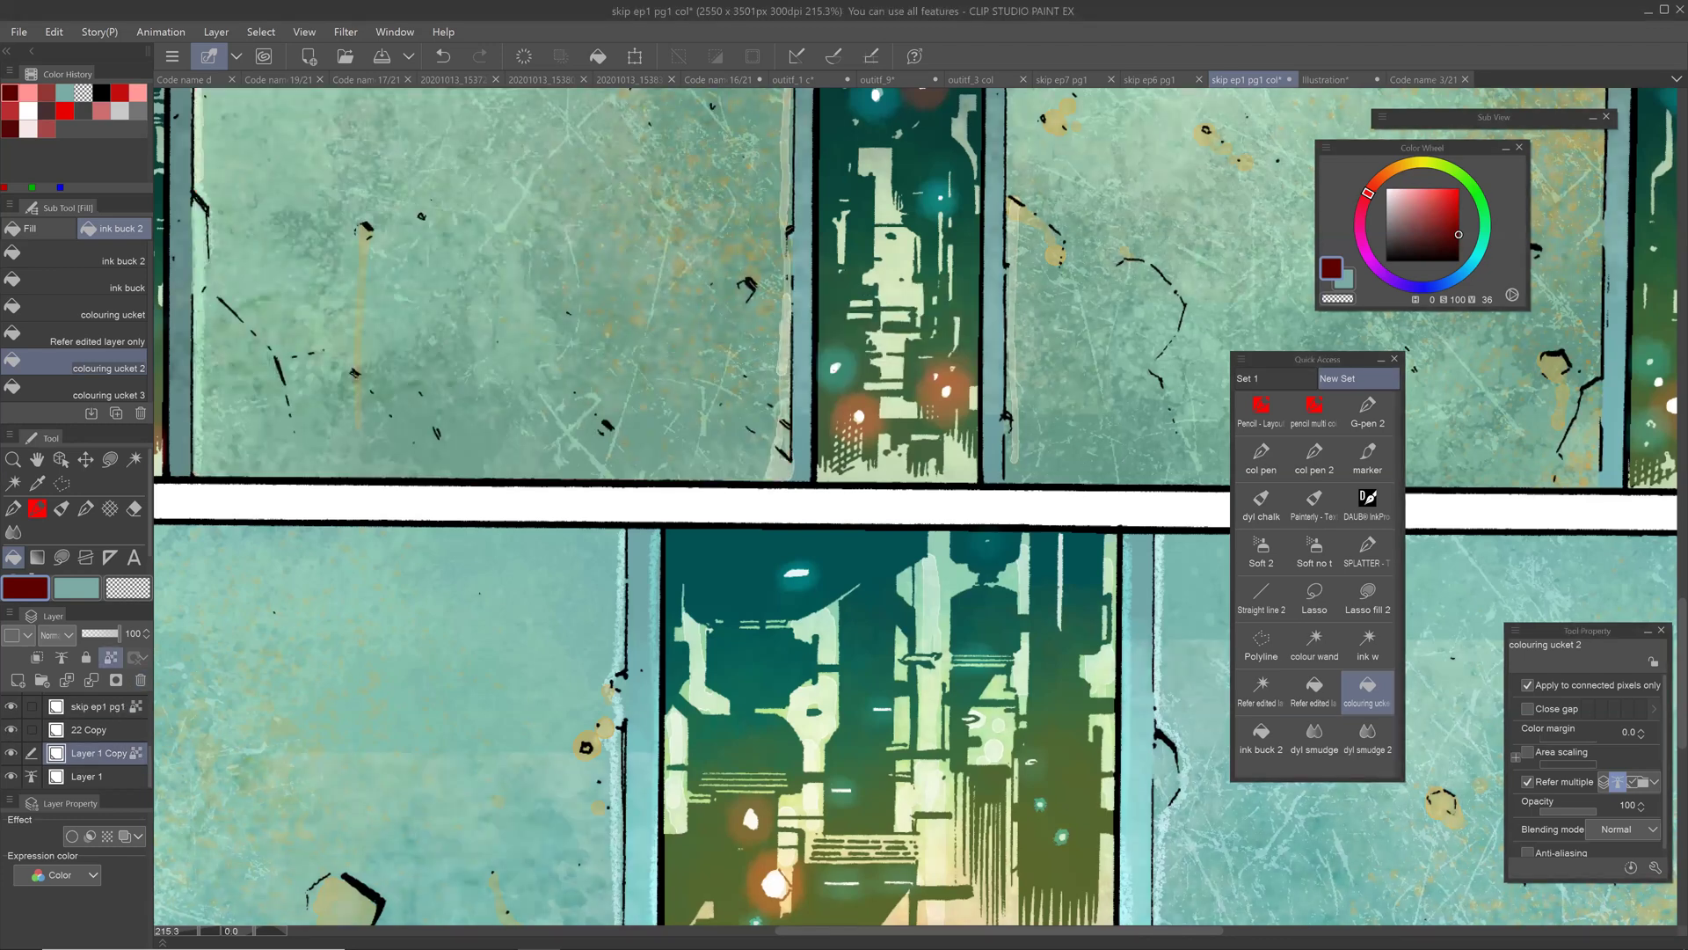
Step: Make the 22 Copy layer visible again and review the coloured page and its upper layers
{"action": "key", "text": "ctrl+minus"}
{"action": "key", "text": "ctrl+minus"}
{"action": "key", "text": "ctrl+minus"}
{"action": "key", "text": "ctrl+minus"}
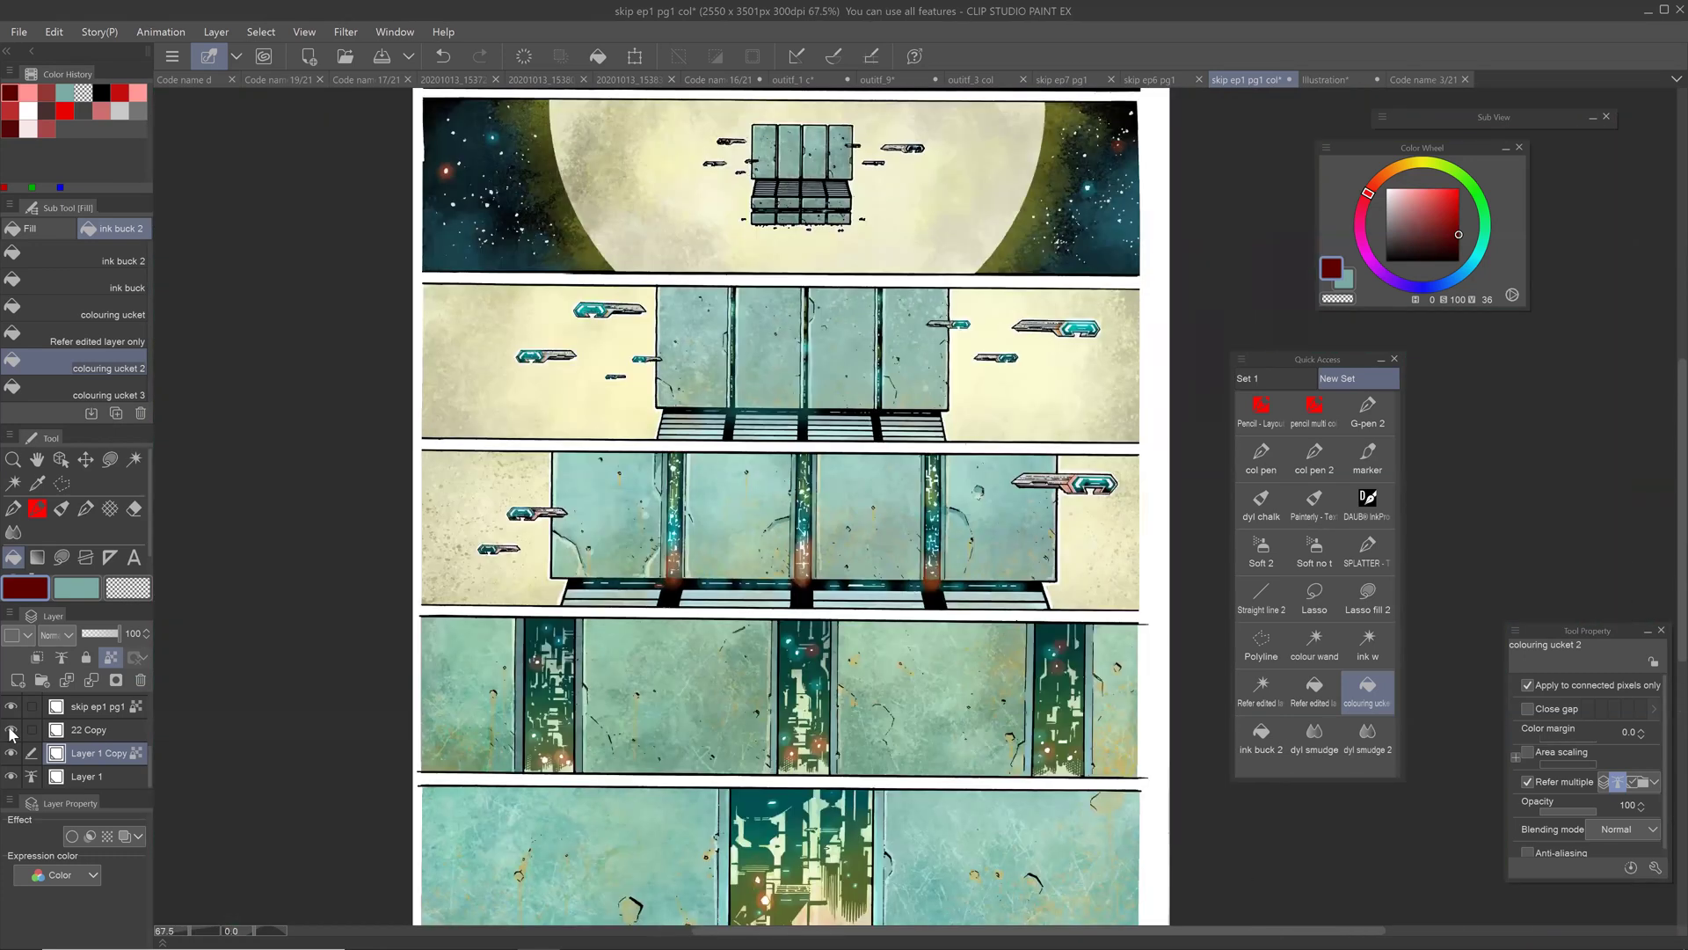
{"action": "left_click_drag", "start_coordinate": [791, 545], "coordinate": [688, 515]}
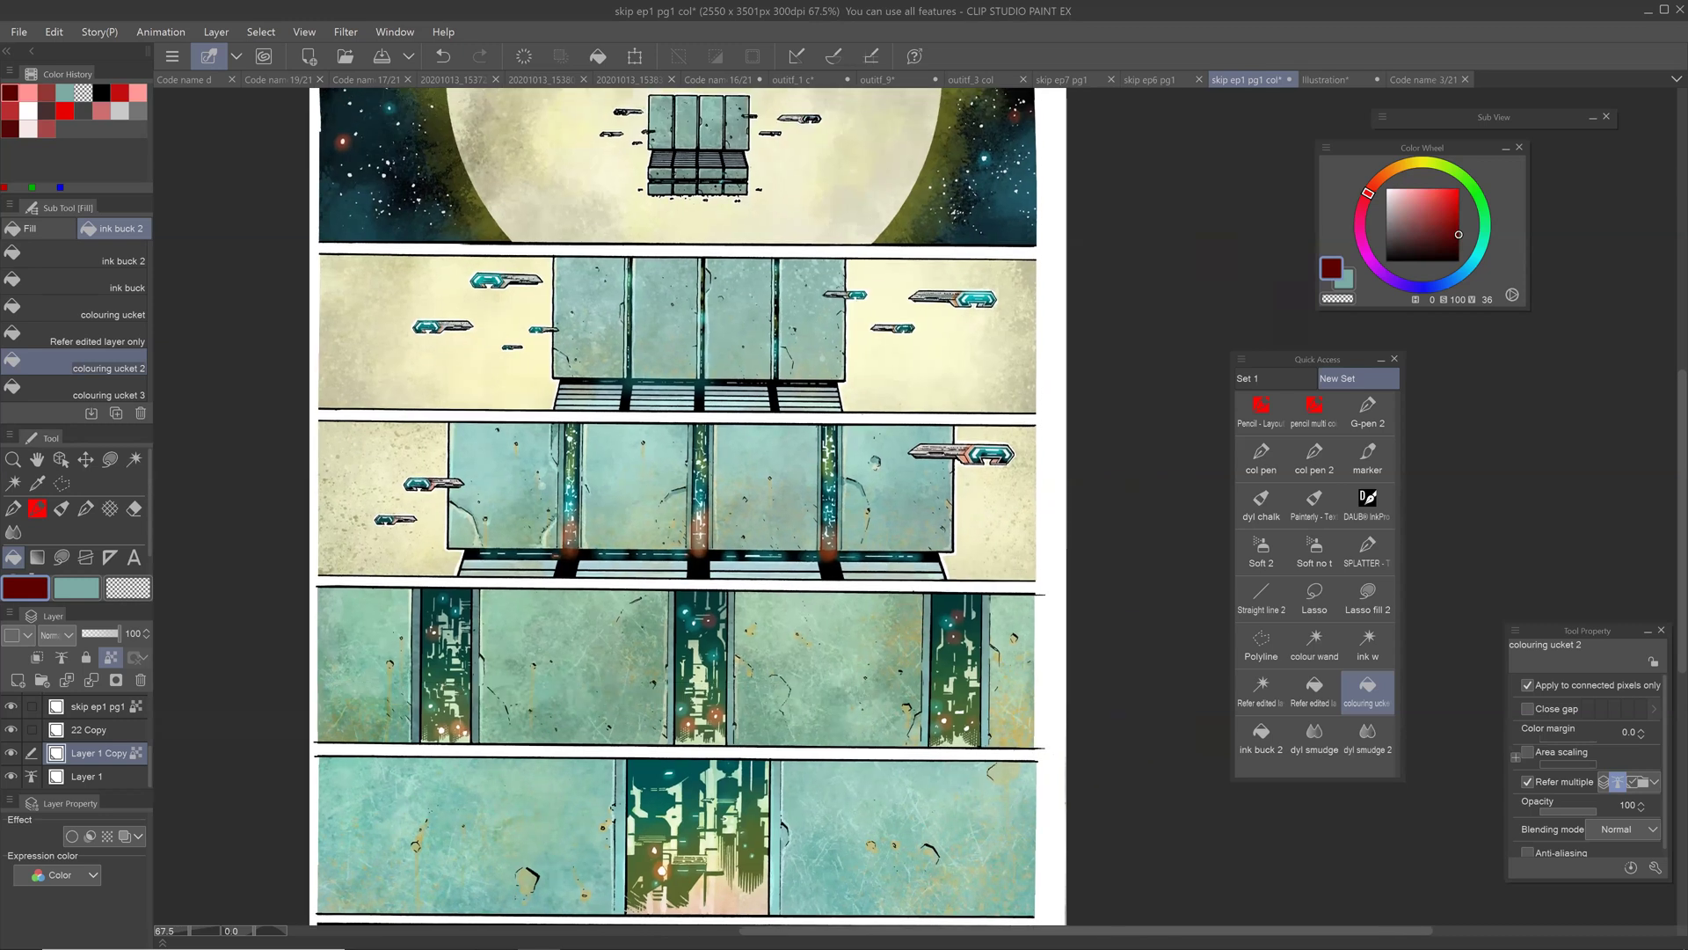
{"action": "left_click_drag", "start_coordinate": [148, 740], "coordinate": [142, 698]}
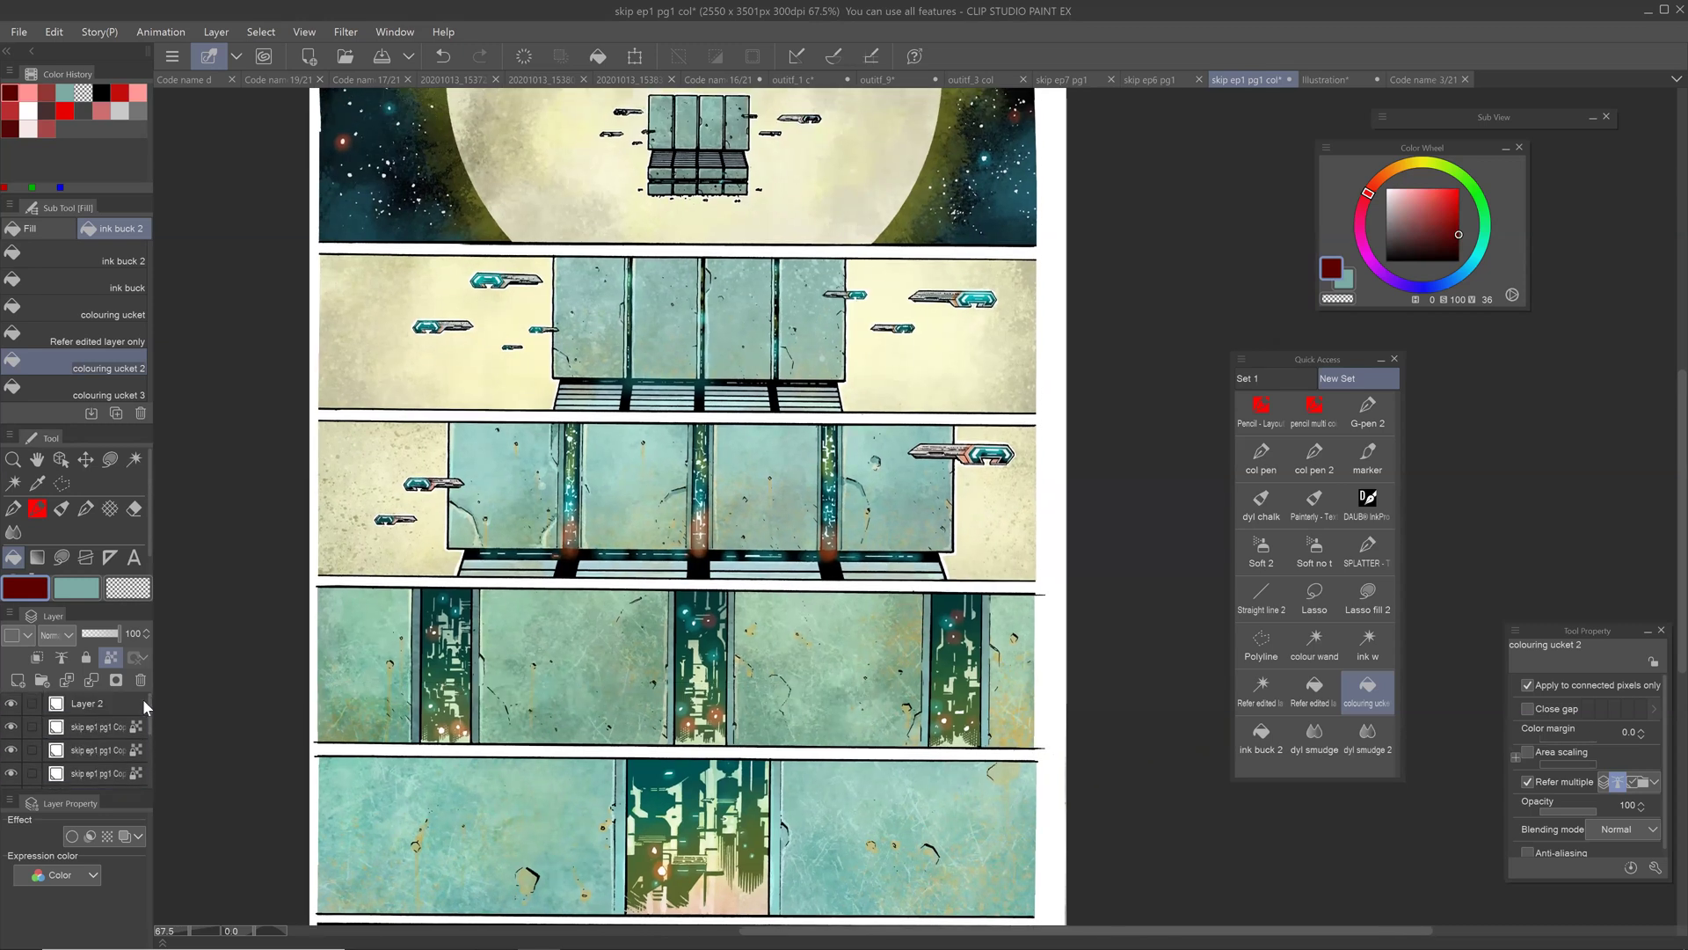
Step: Examine the composition and colours of the upper panels on the skip ep1 pg1 col page, from the title strip down to the wall
{"action": "left_click_drag", "start_coordinate": [615, 563], "coordinate": [701, 557]}
{"action": "left_click_drag", "start_coordinate": [756, 506], "coordinate": [657, 551]}
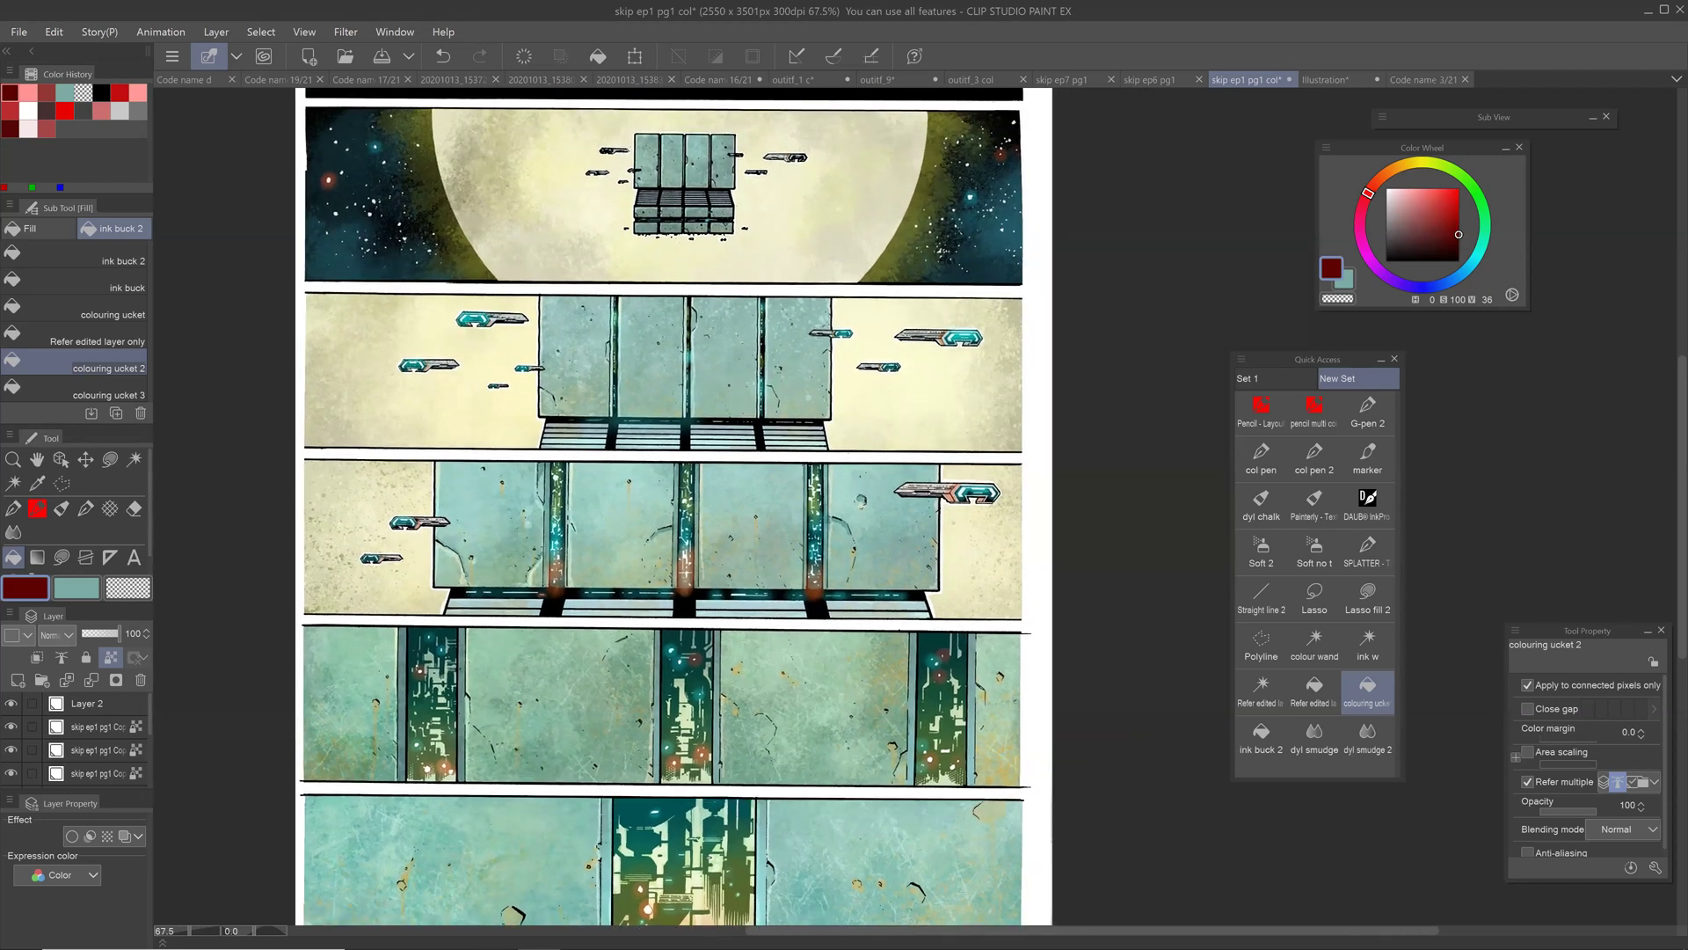
{"action": "left_click_drag", "start_coordinate": [657, 536], "coordinate": [726, 528]}
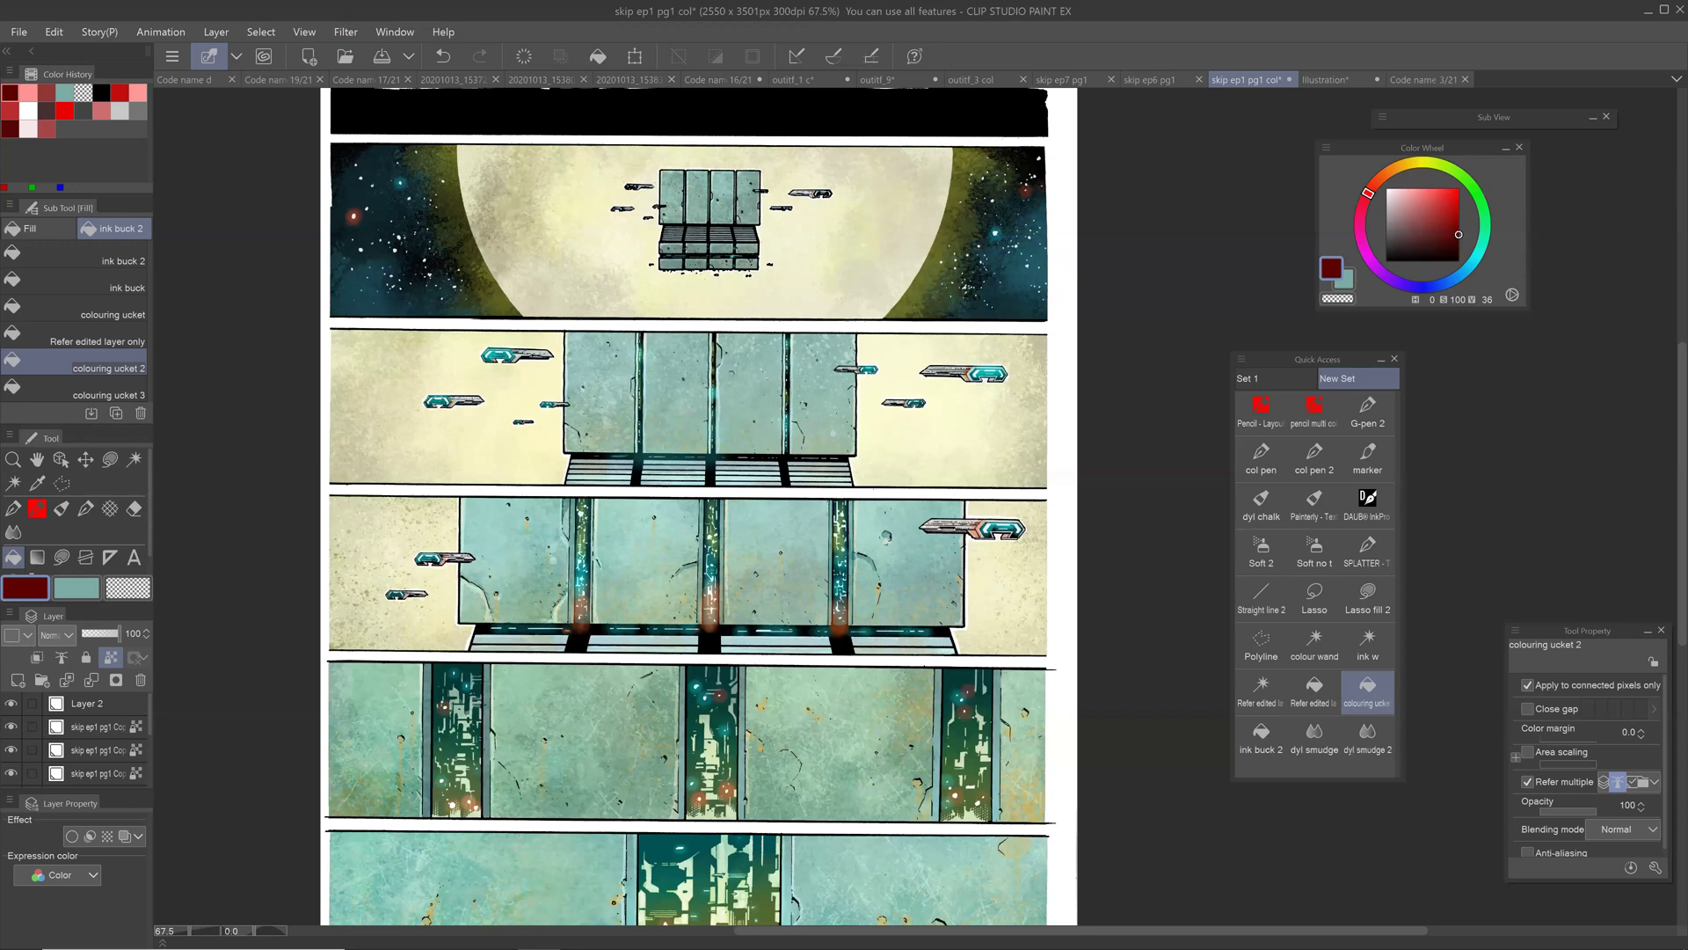
{"action": "left_click_drag", "start_coordinate": [694, 492], "coordinate": [648, 588]}
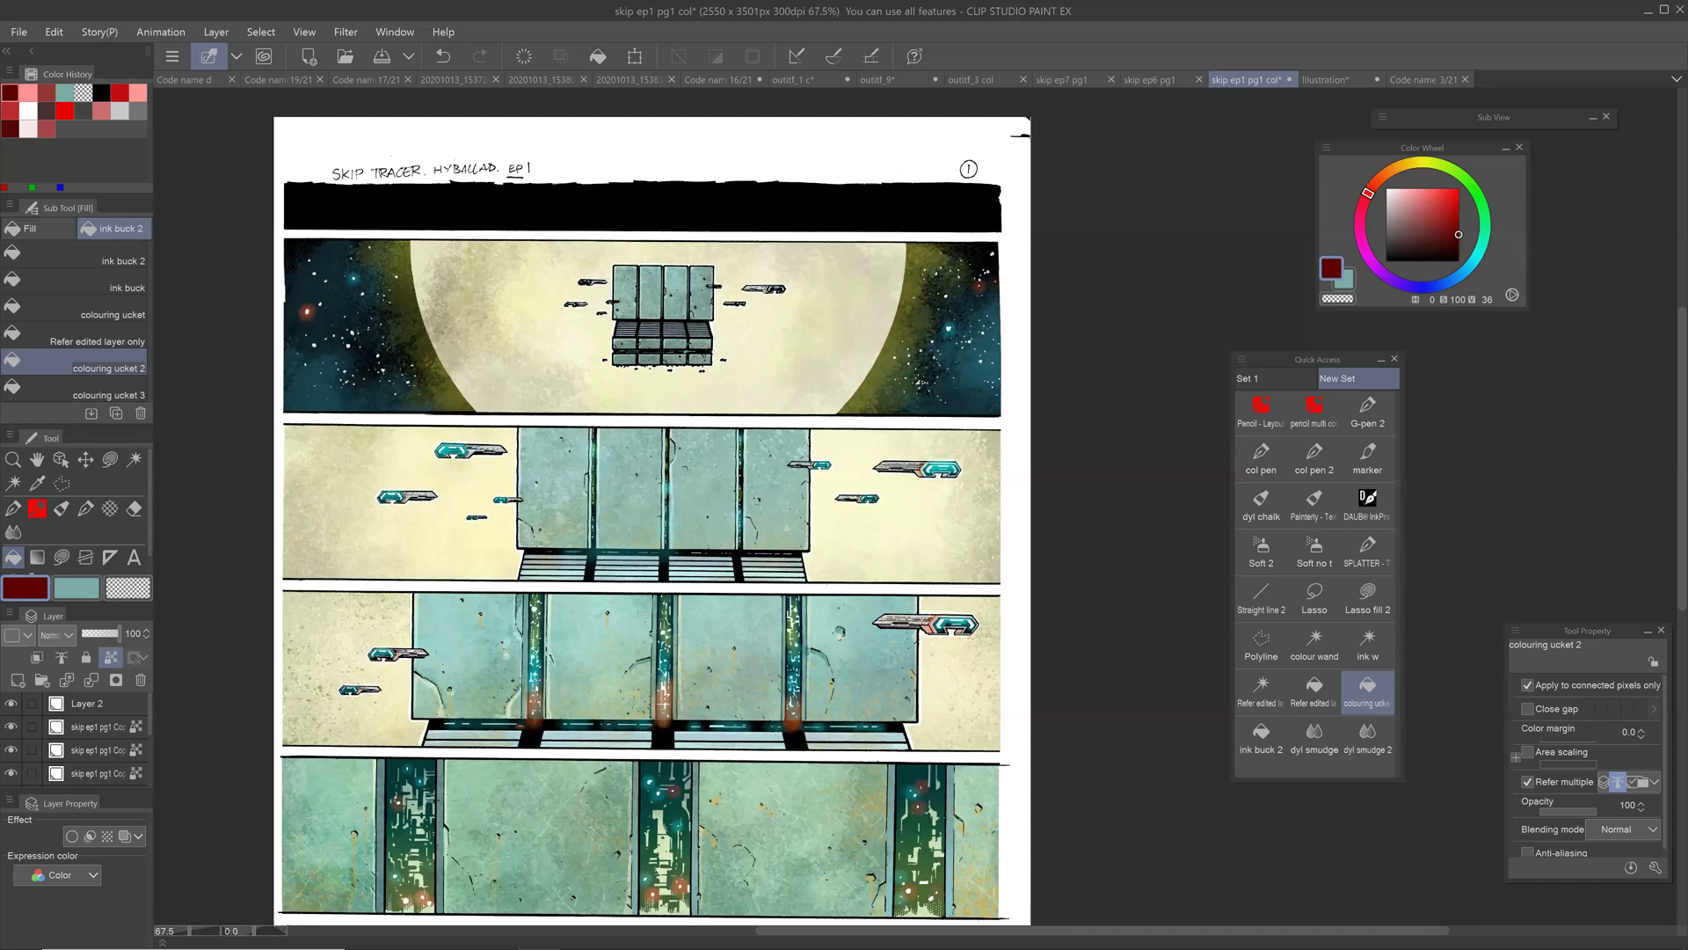
{"action": "left_click_drag", "start_coordinate": [651, 563], "coordinate": [692, 515]}
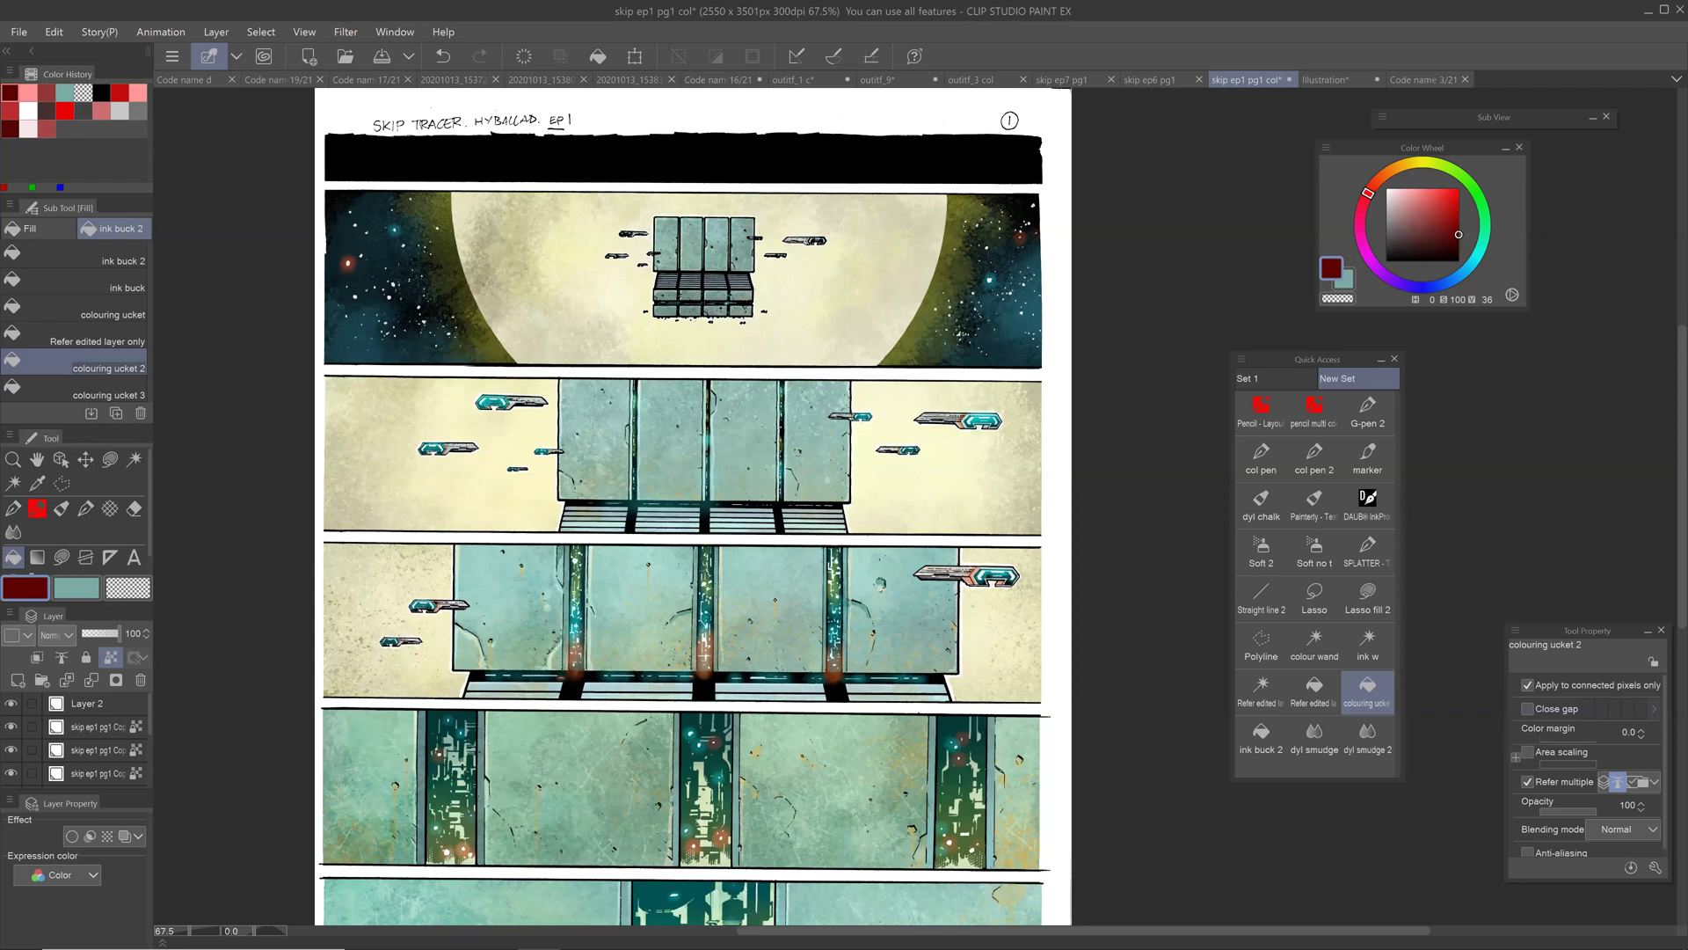
{"action": "left_click_drag", "start_coordinate": [686, 545], "coordinate": [631, 492]}
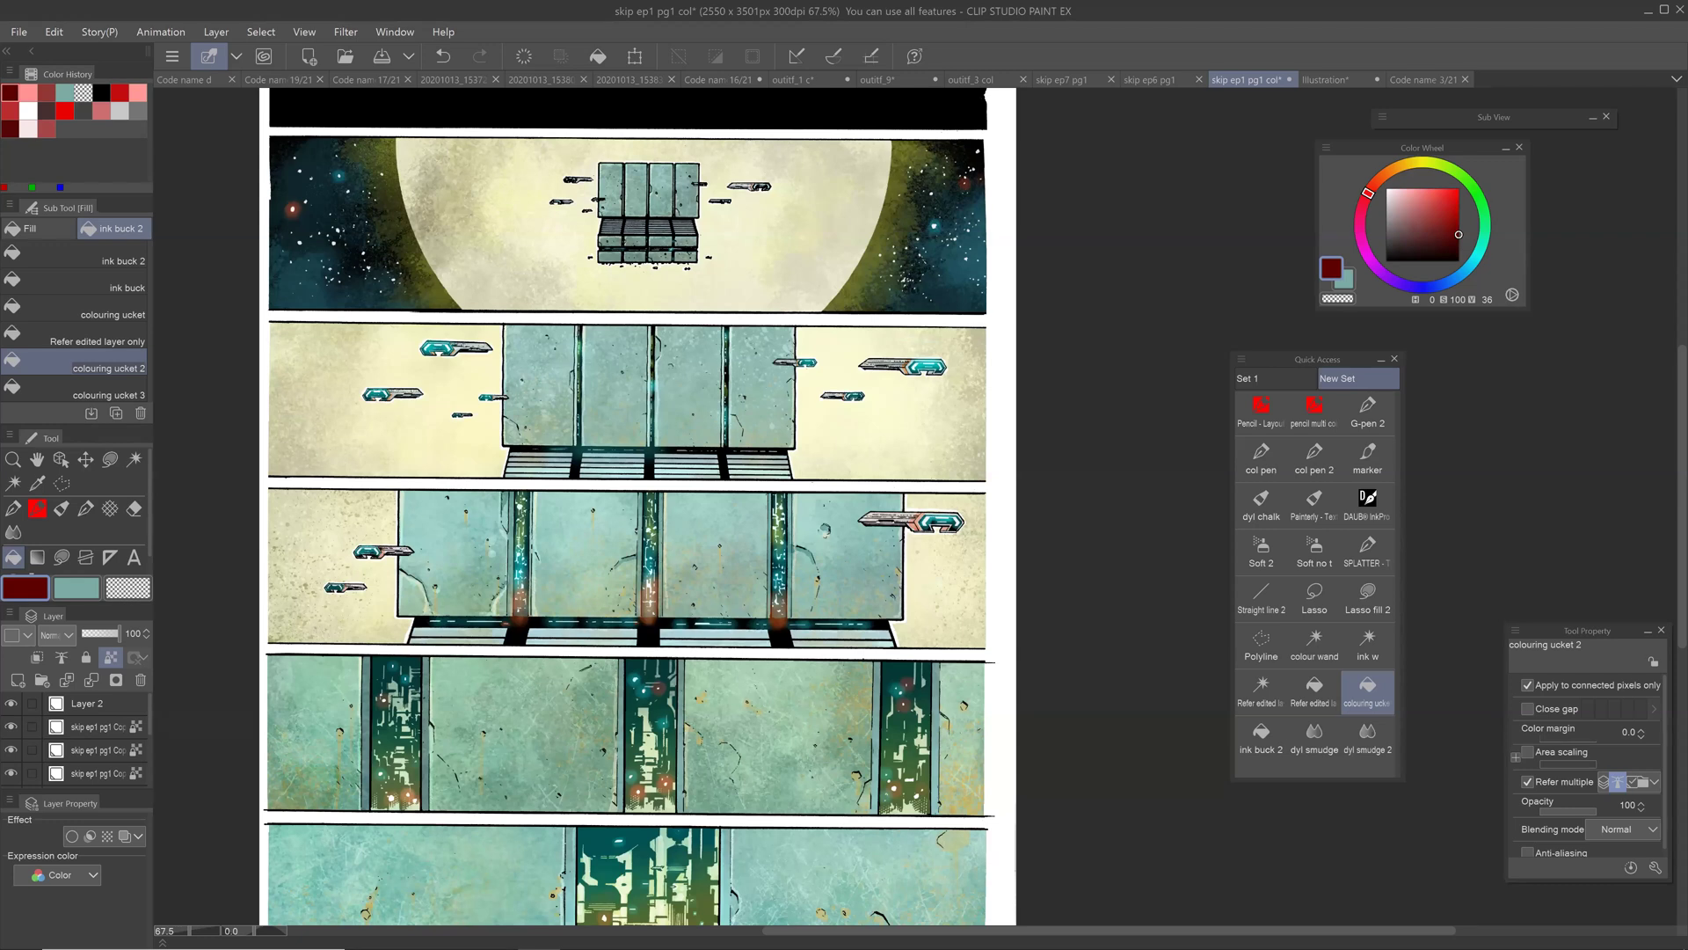
{"action": "left_click_drag", "start_coordinate": [631, 492], "coordinate": [697, 480]}
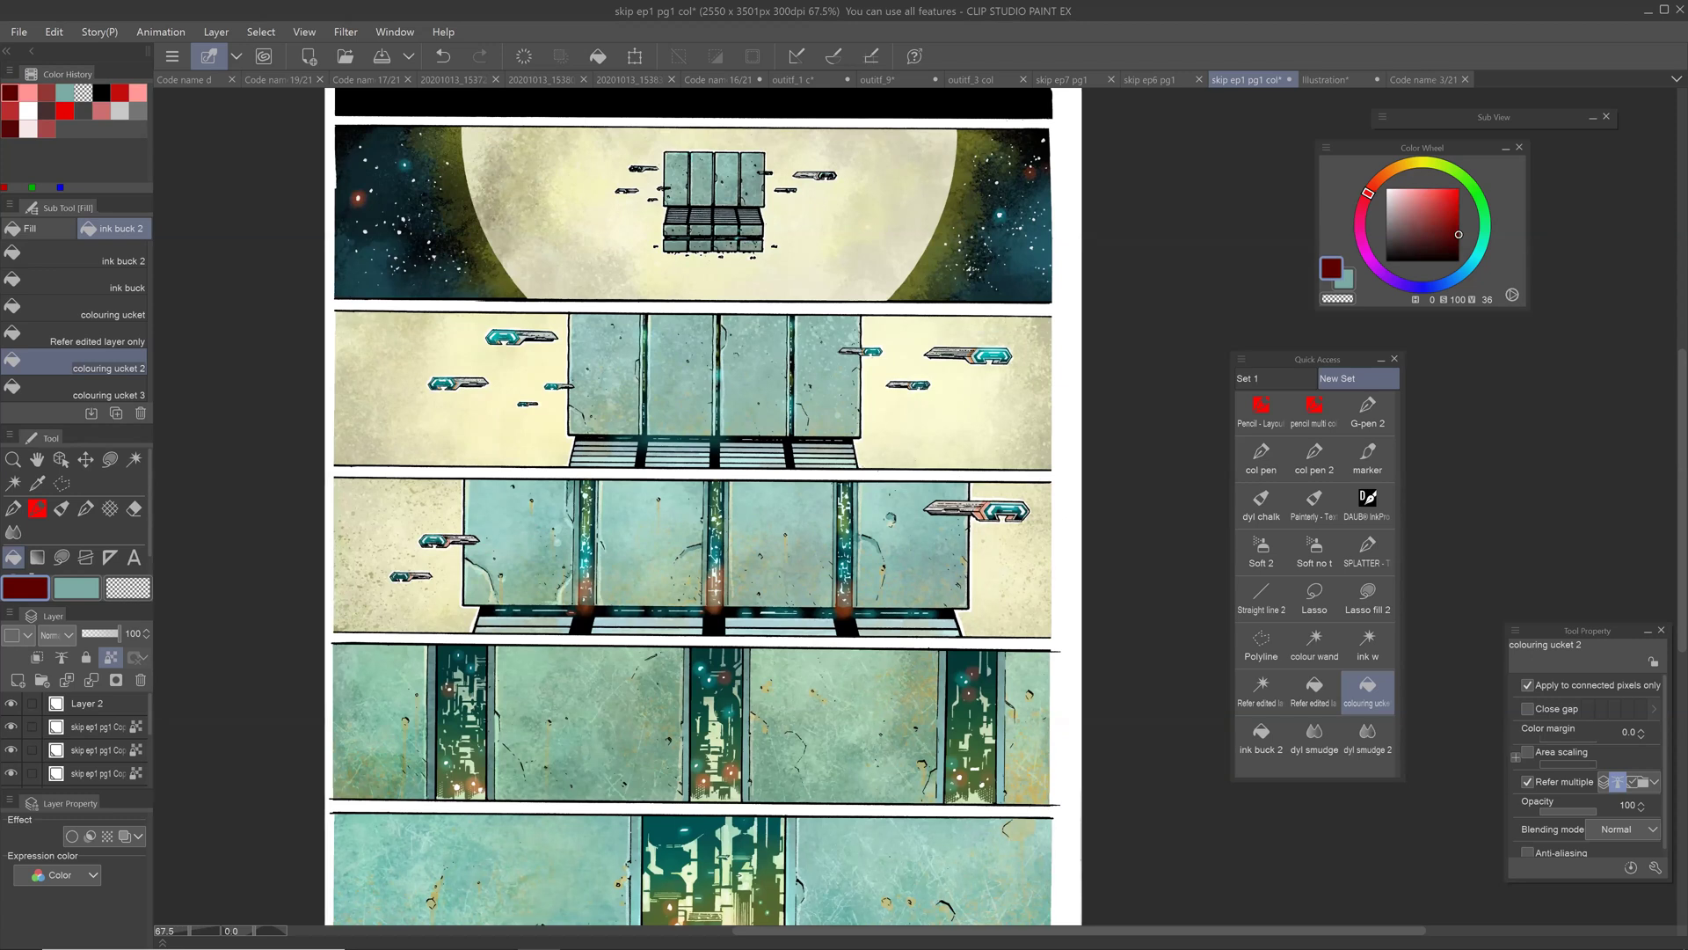
{"action": "scroll", "coordinate": [695, 506], "scroll_direction": "up", "scroll_amount": 2}
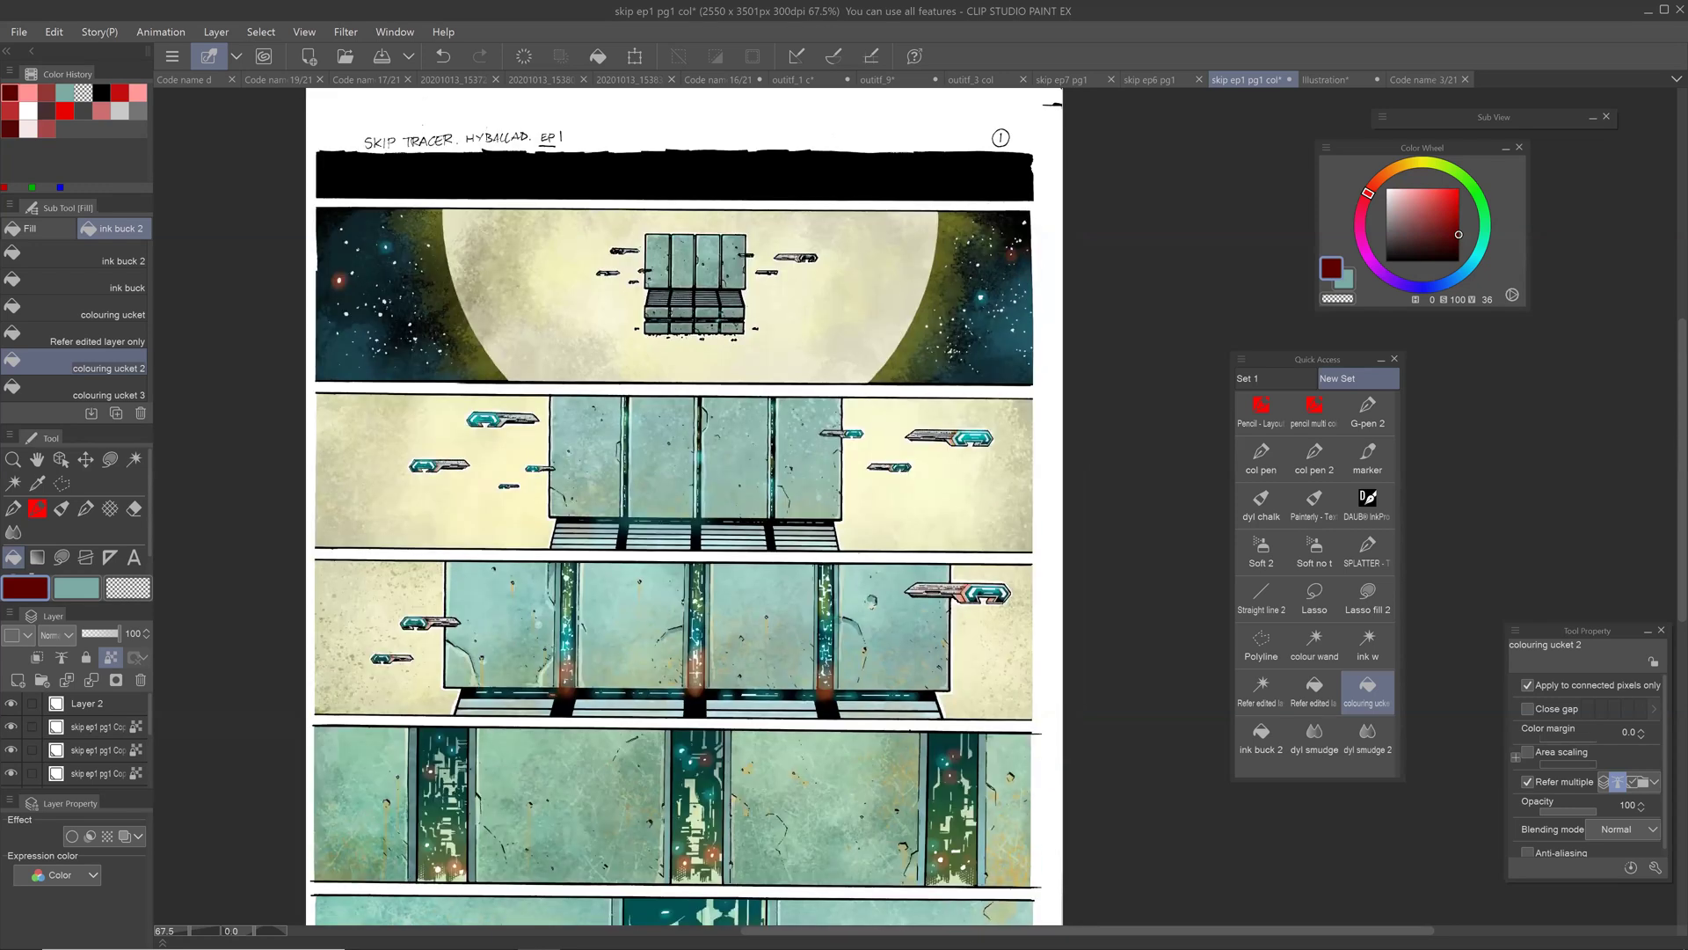
{"action": "scroll", "coordinate": [685, 505], "scroll_direction": "down", "scroll_amount": 2}
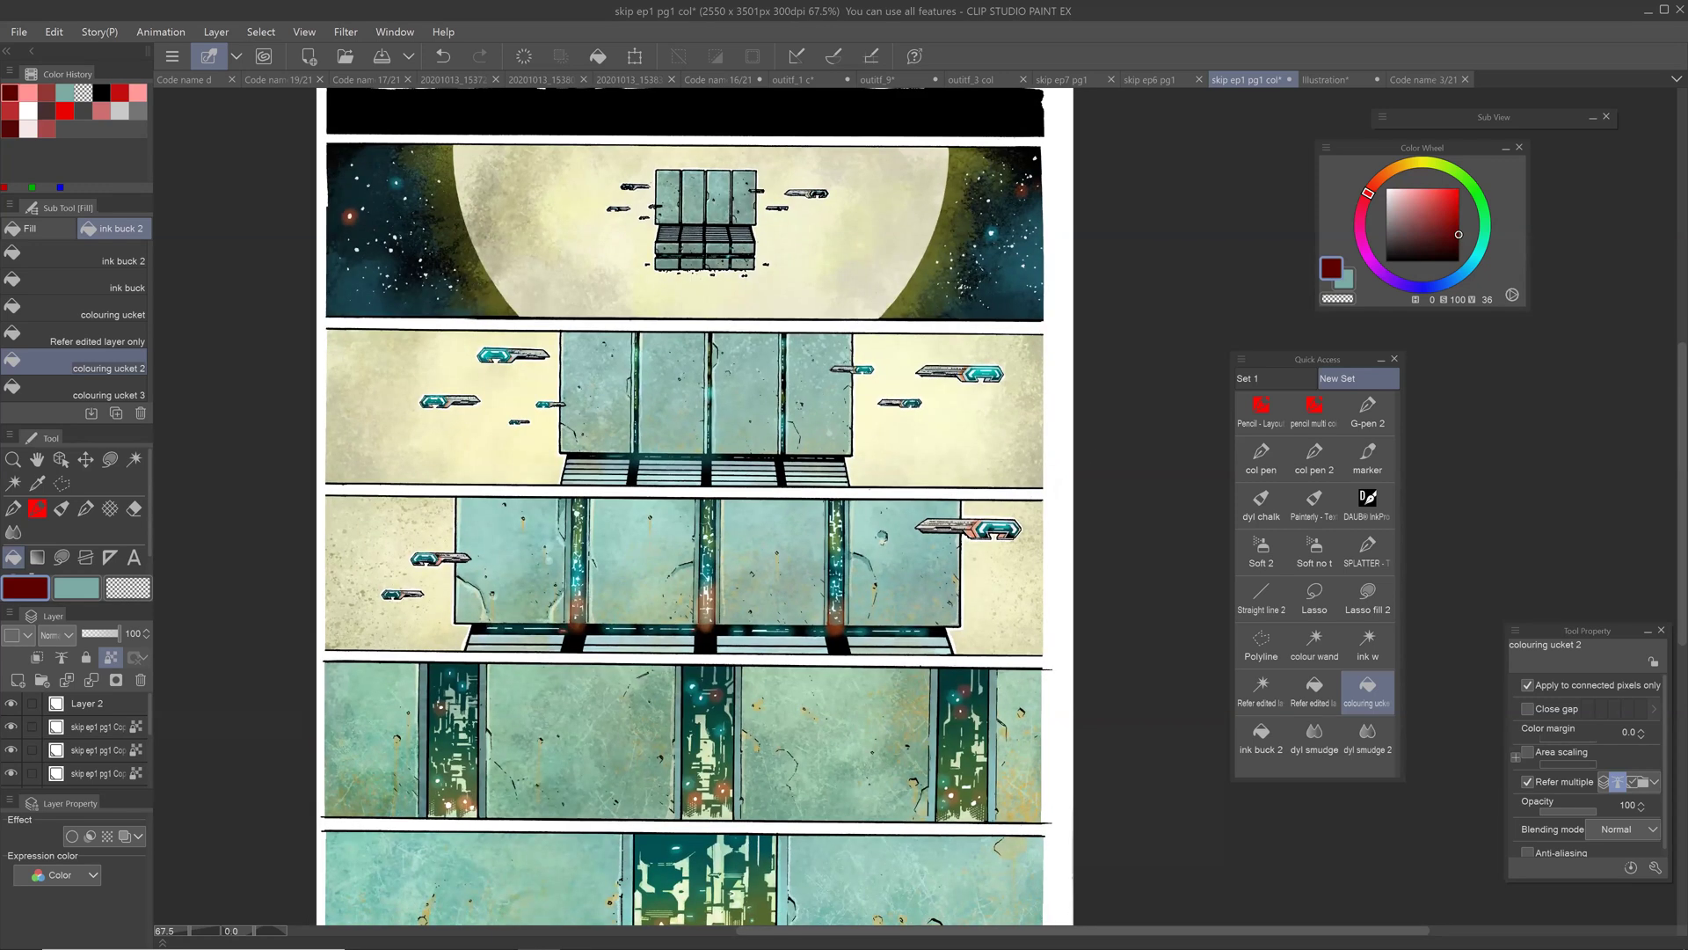
Step: Review the progressive close-in on the wall across the middle and lower panels, down to the black strip ending the page
{"action": "scroll", "coordinate": [694, 506], "scroll_direction": "down", "scroll_amount": 2}
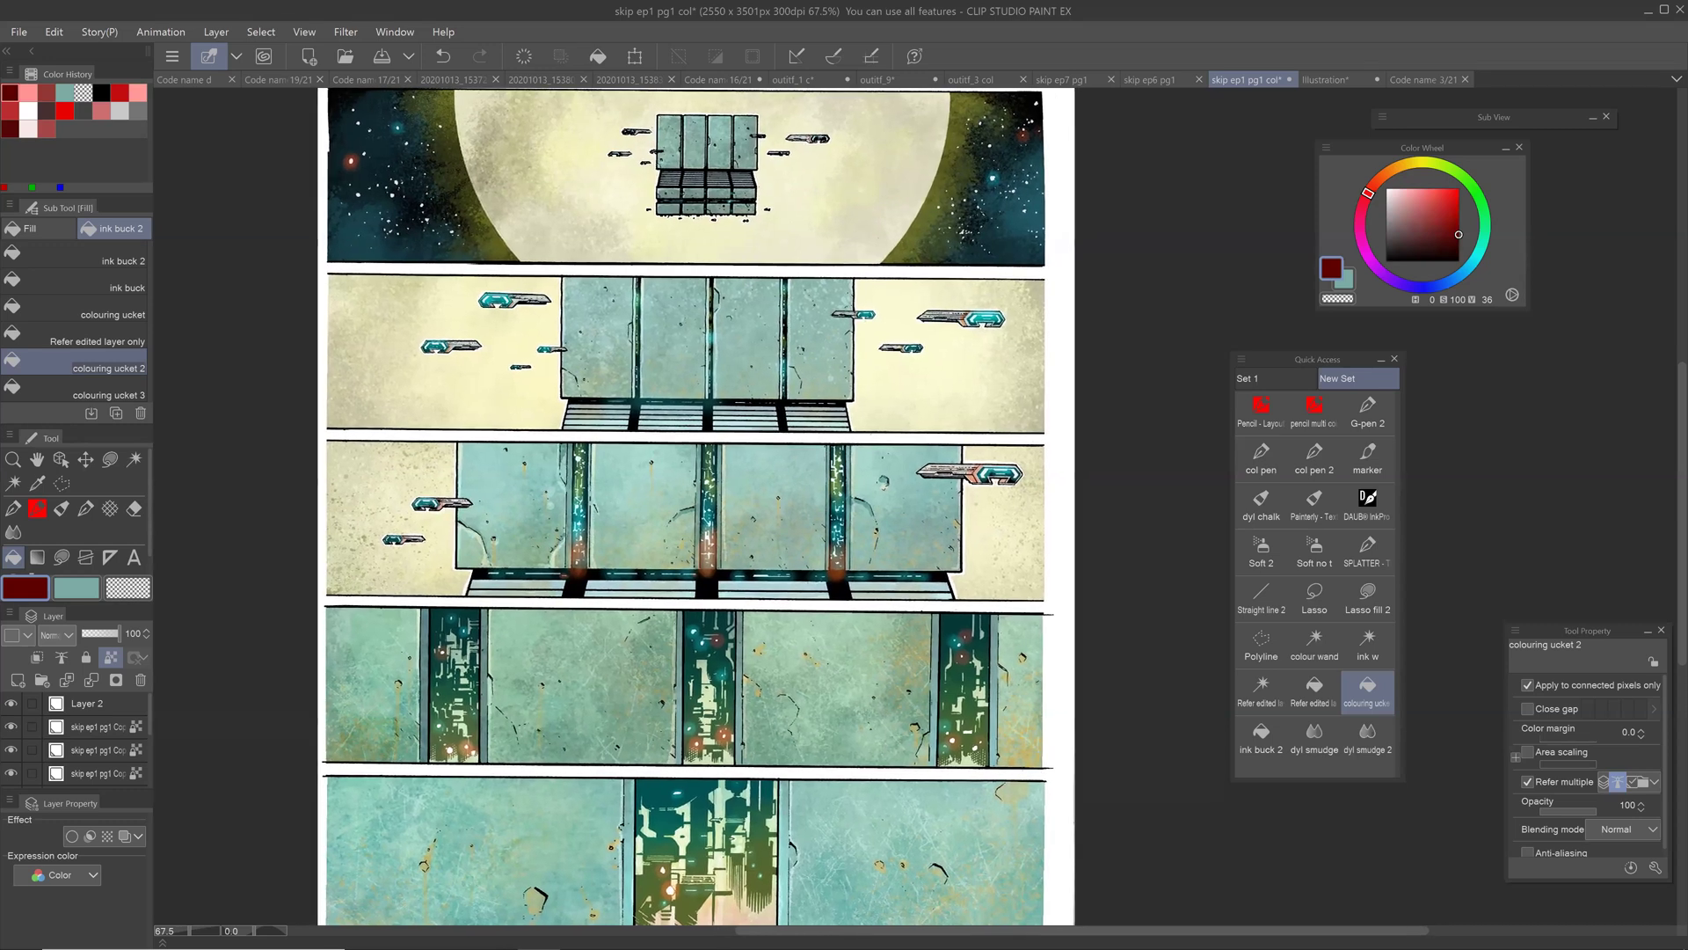
{"action": "scroll", "coordinate": [723, 510], "scroll_direction": "down", "scroll_amount": 2}
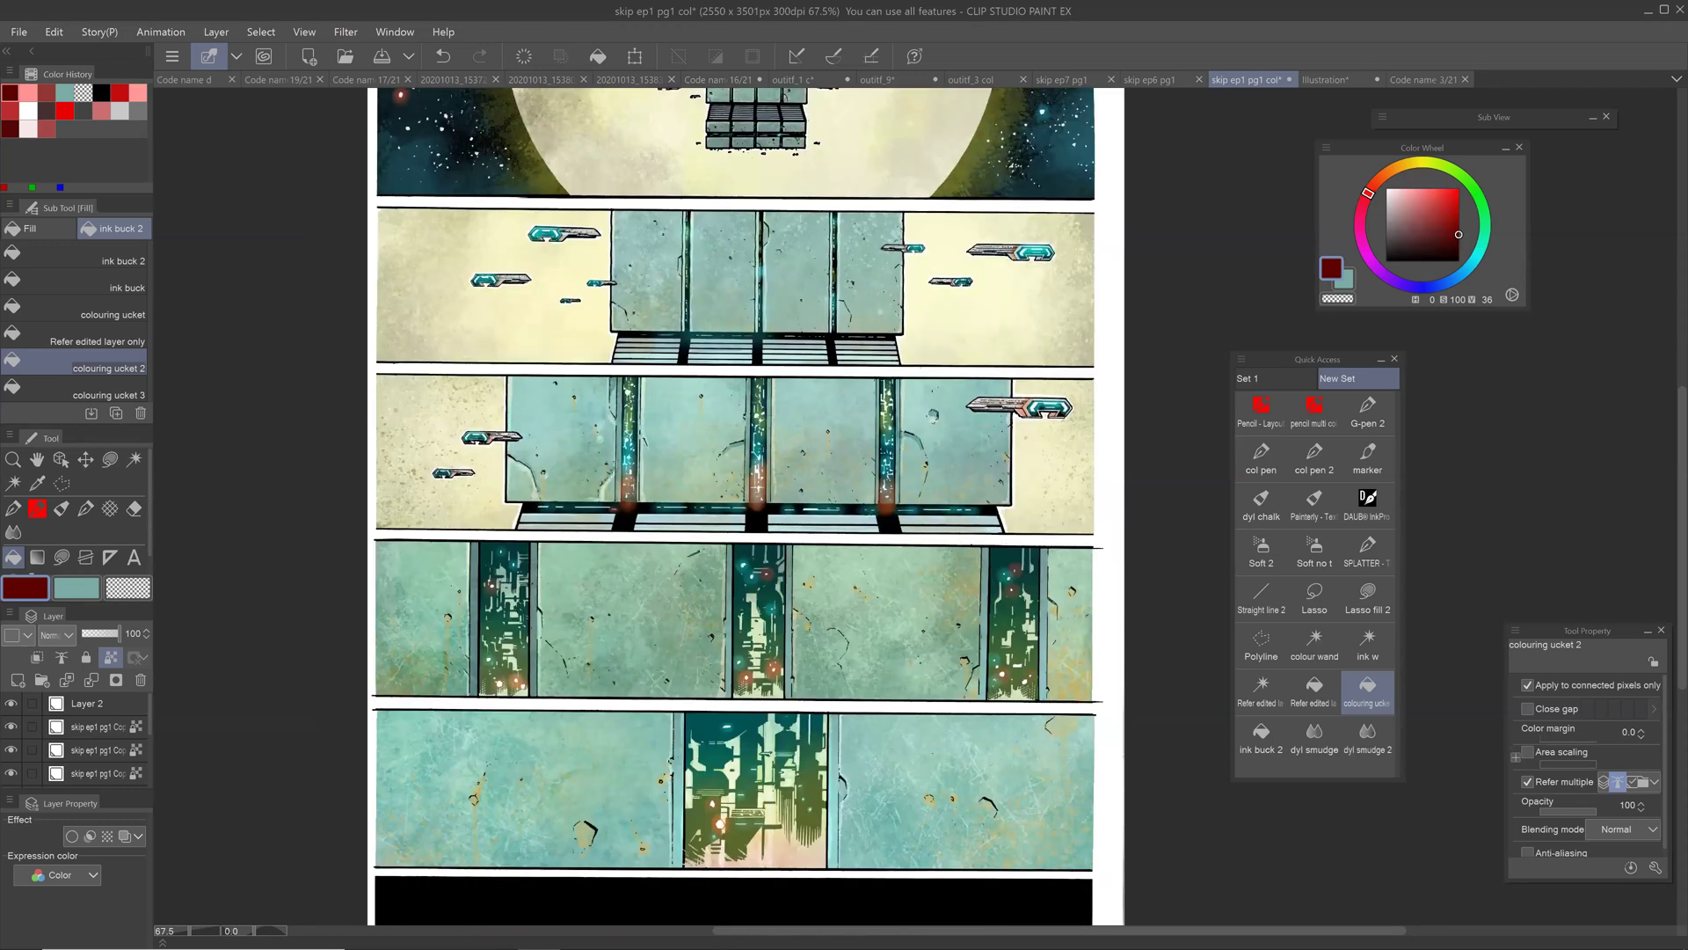
{"action": "scroll", "coordinate": [686, 506], "scroll_direction": "up", "scroll_amount": 1}
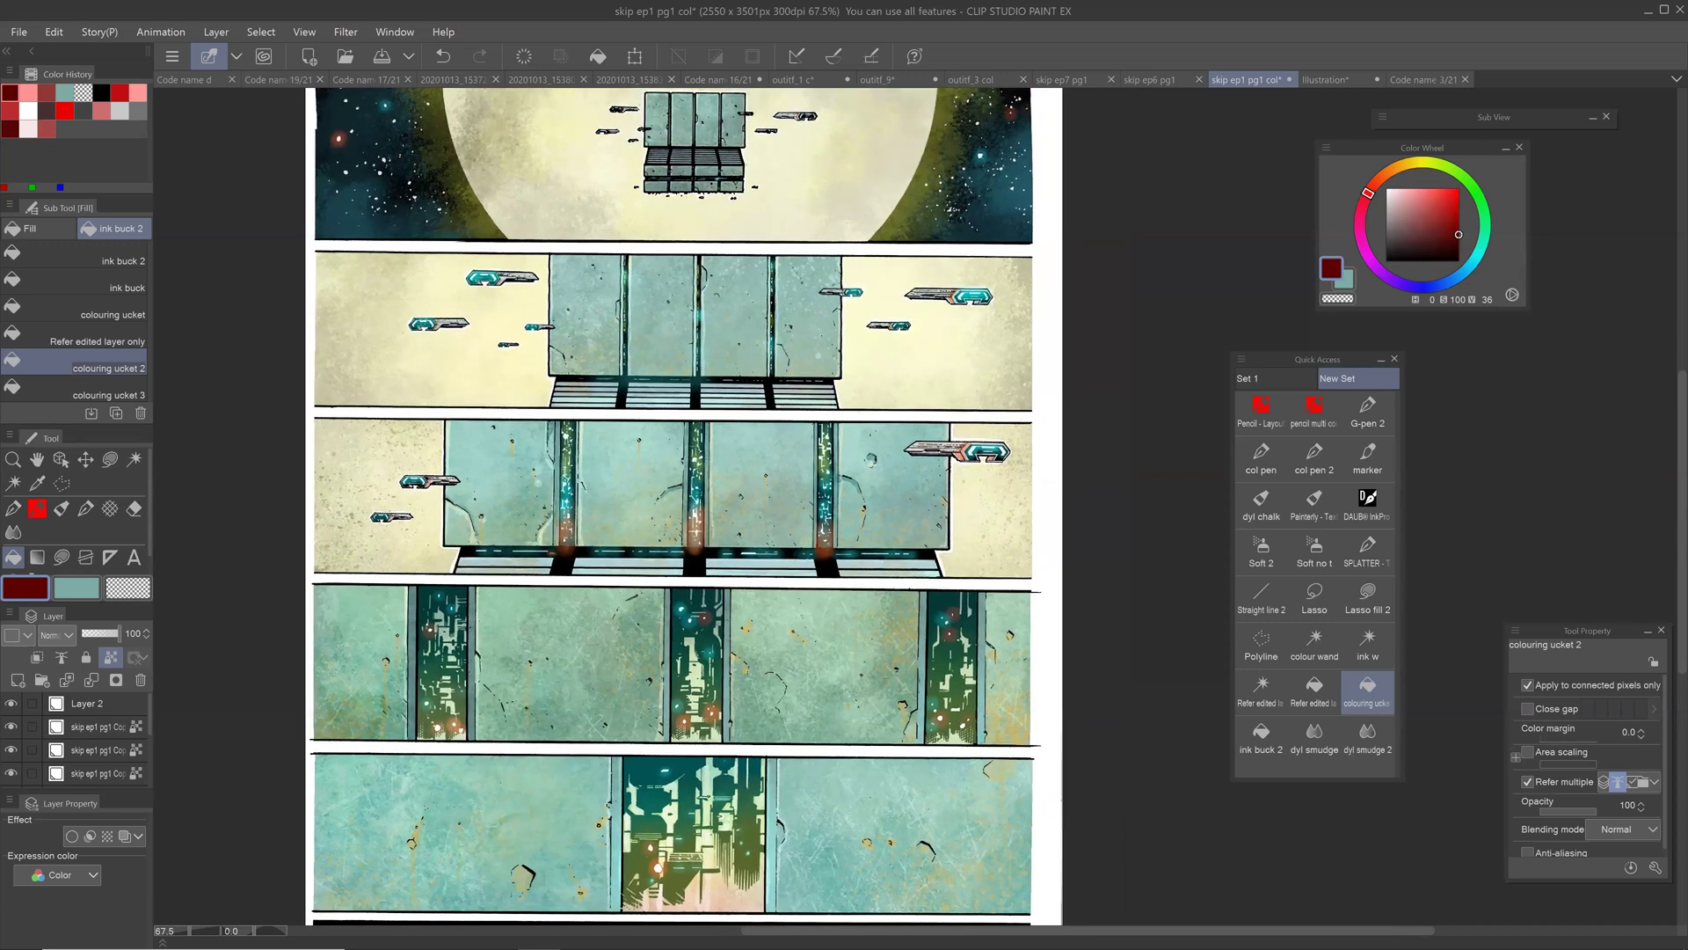
{"action": "scroll", "coordinate": [695, 505], "scroll_direction": "down", "scroll_amount": 2}
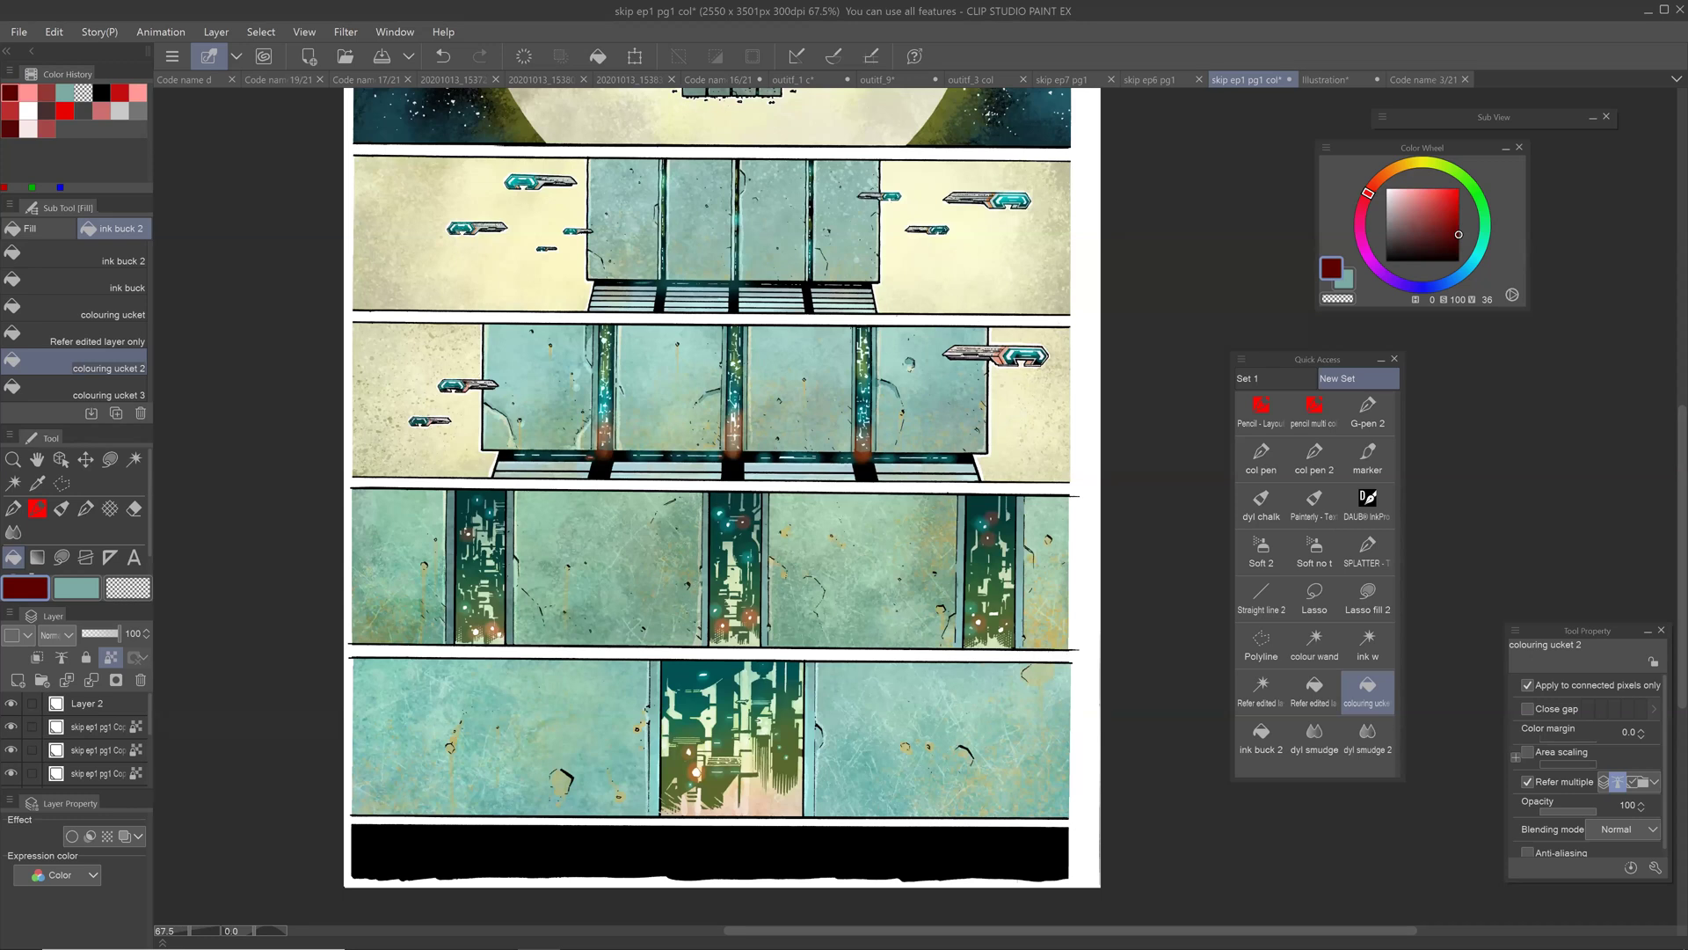
{"action": "scroll", "coordinate": [708, 510], "scroll_direction": "up", "scroll_amount": 1}
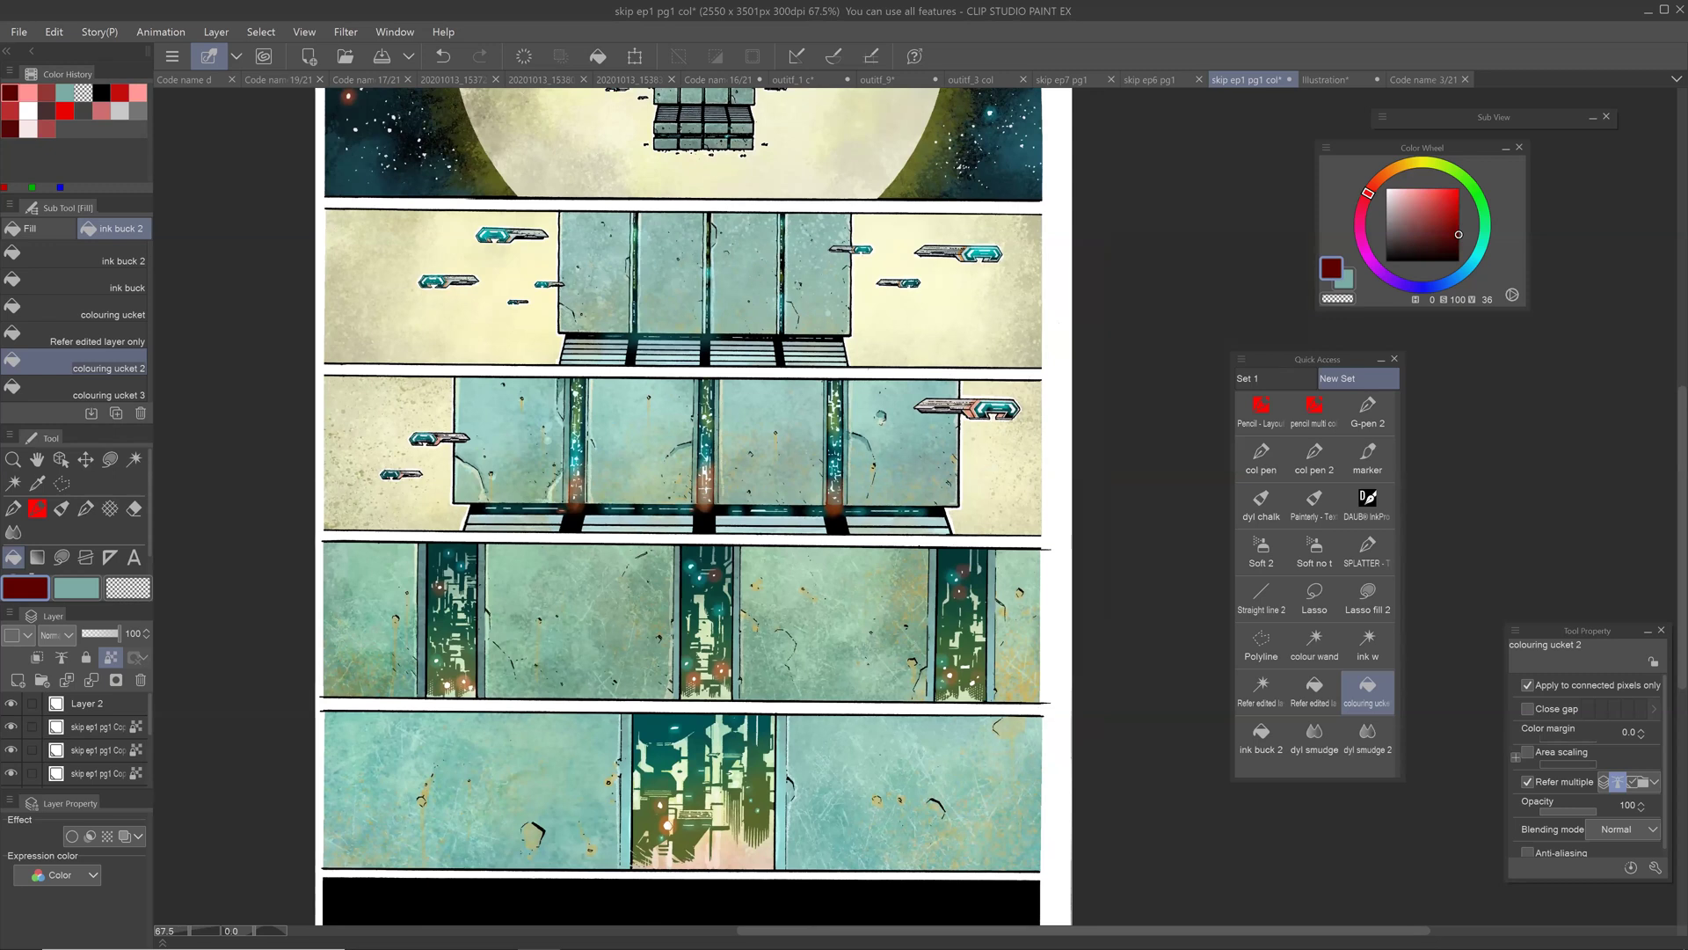
{"action": "mouse_move", "coordinate": [708, 528]}
{"action": "left_mouse_down"}
{"action": "mouse_move", "coordinate": [751, 452]}
{"action": "mouse_move", "coordinate": [733, 509]}
{"action": "left_mouse_up"}
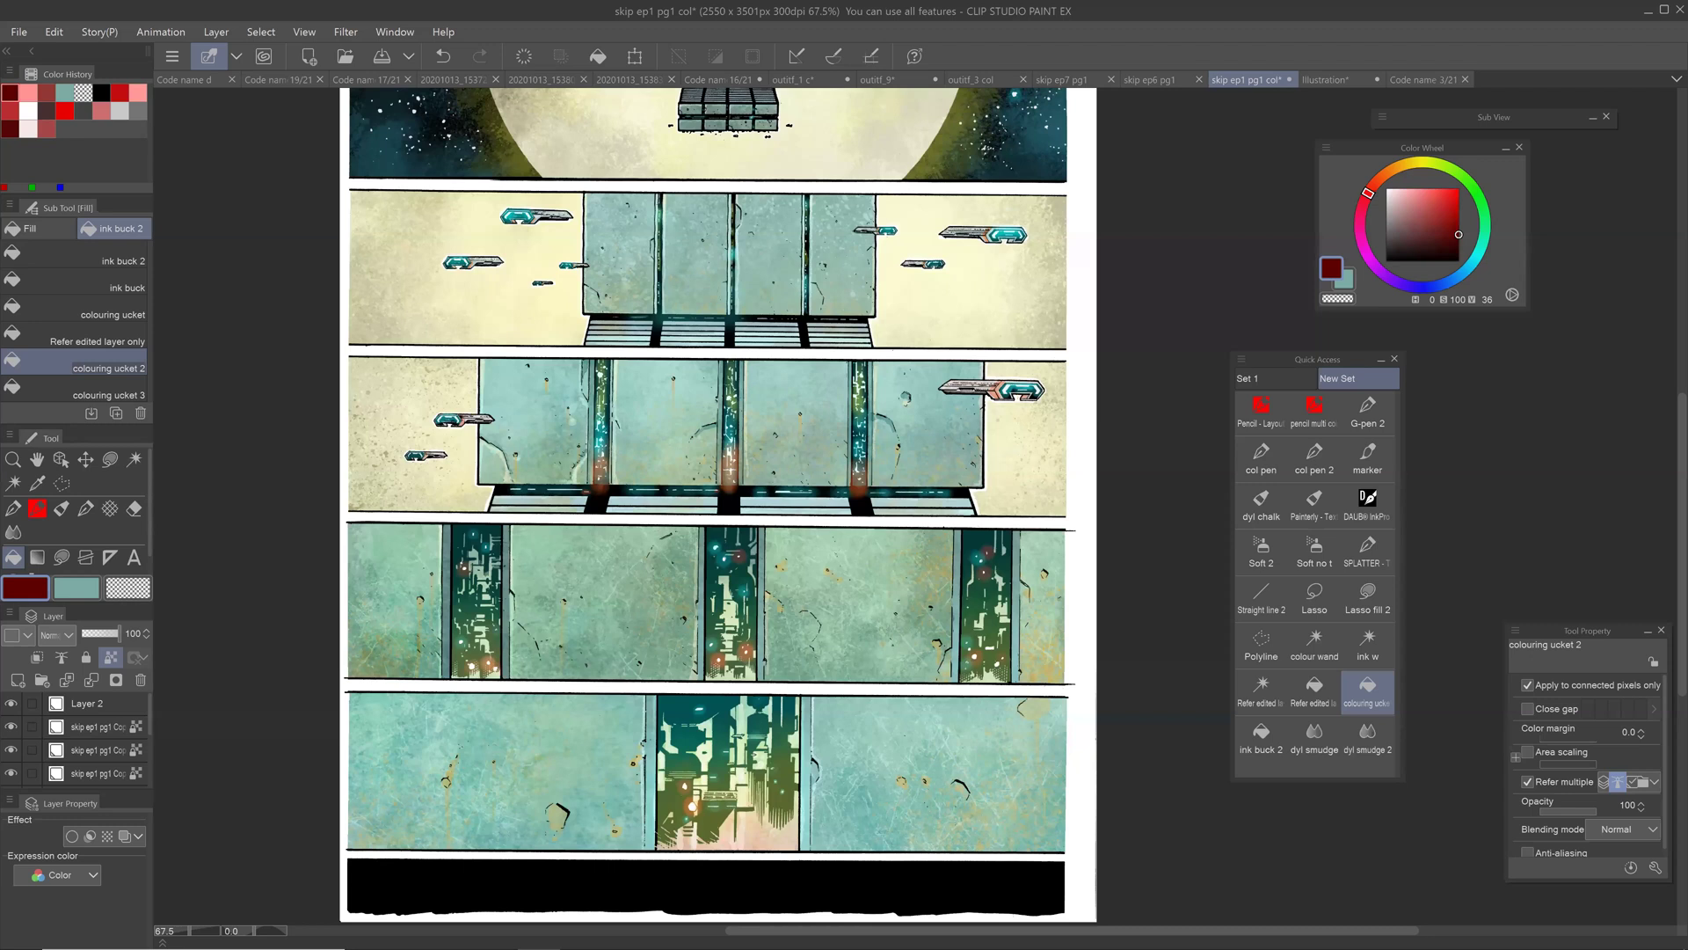
{"action": "mouse_move", "coordinate": [721, 501]}
{"action": "left_mouse_down"}
{"action": "mouse_move", "coordinate": [739, 466]}
{"action": "mouse_move", "coordinate": [724, 529]}
{"action": "left_mouse_up"}
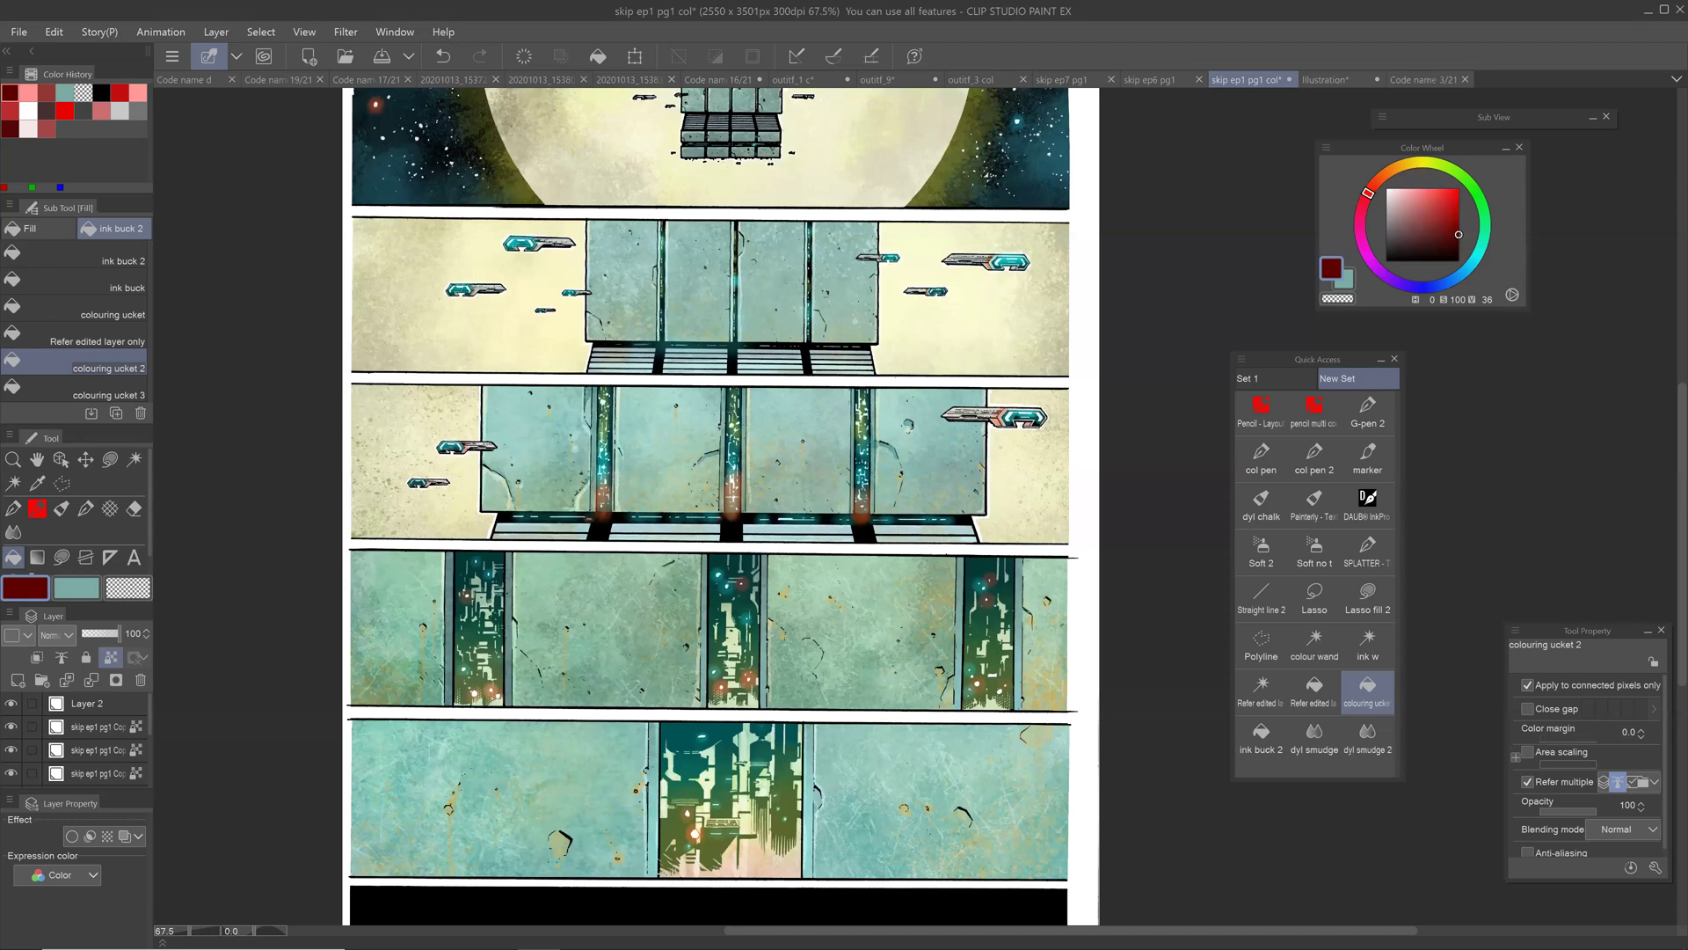
{"action": "left_click_drag", "start_coordinate": [721, 545], "coordinate": [659, 546]}
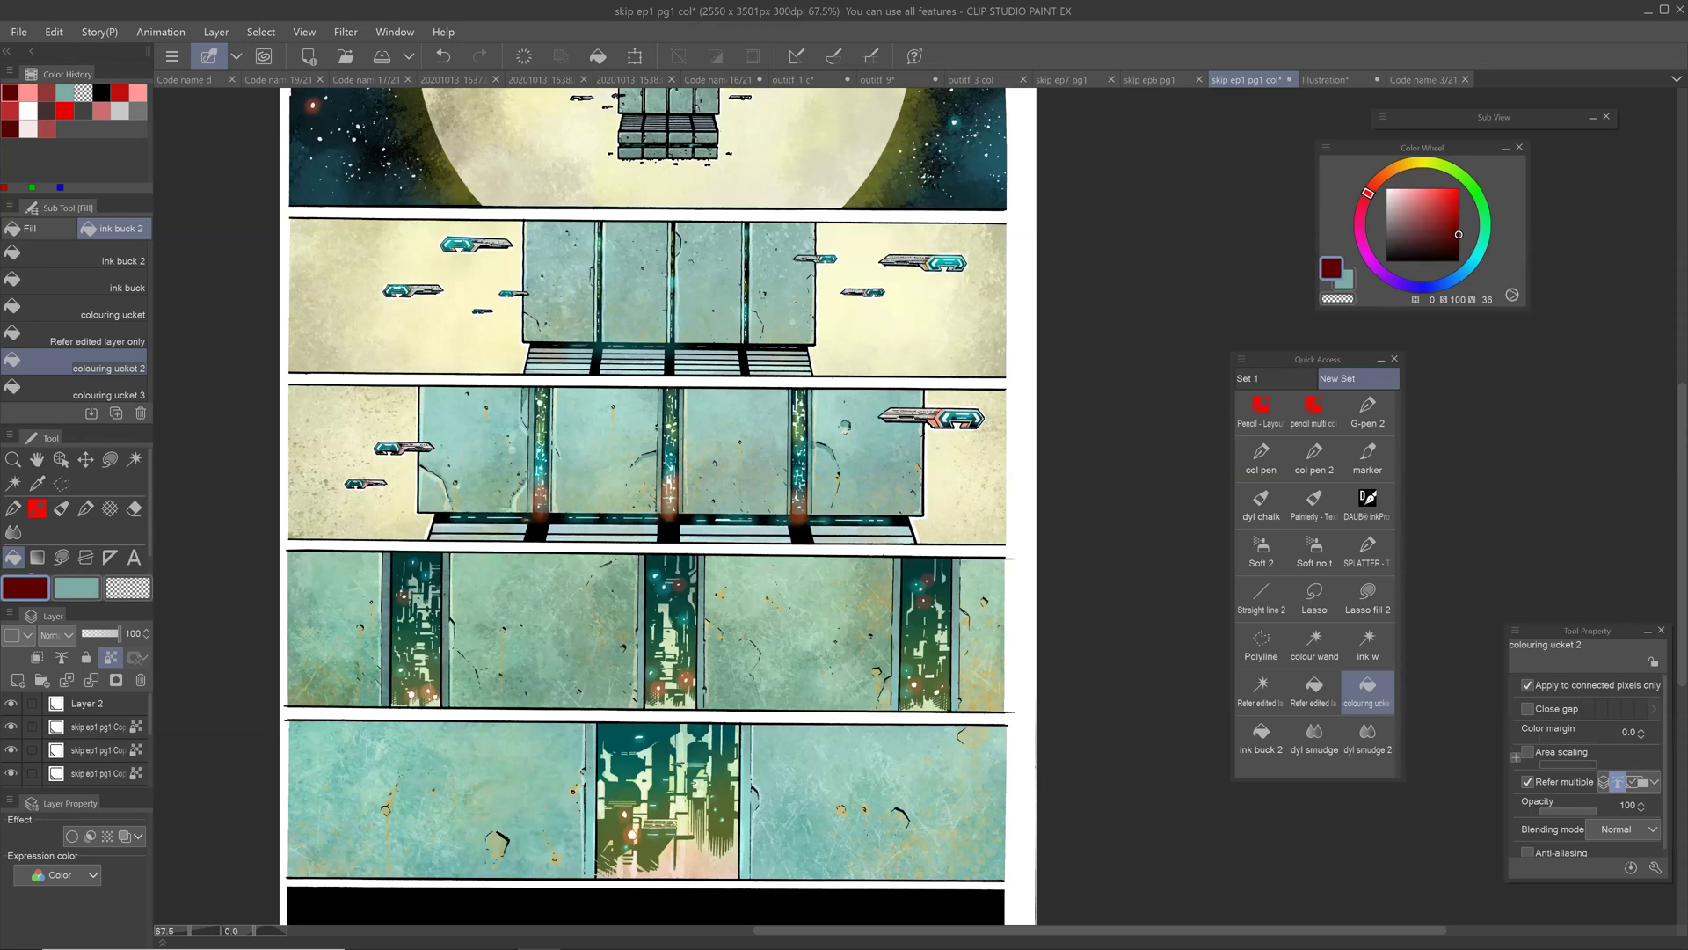
Step: Switch to the Illustration document and clear the grey and black splatter texture from Layer 2
{"action": "left_click", "coordinate": [1329, 80]}
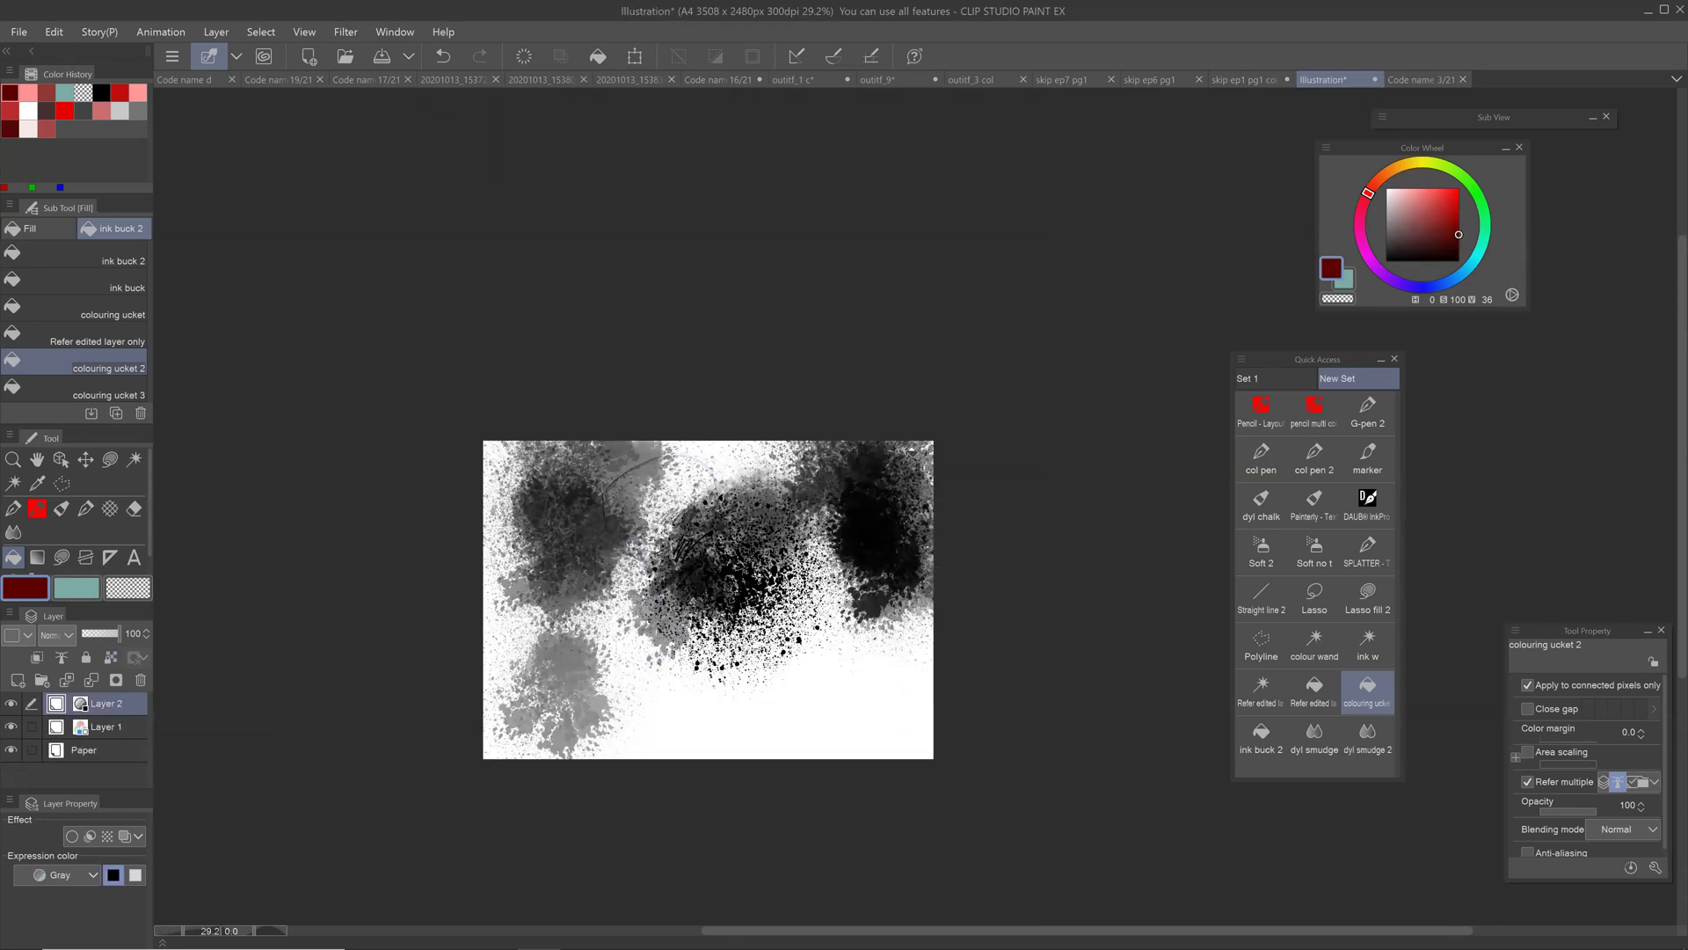
{"action": "left_click", "coordinate": [524, 56]}
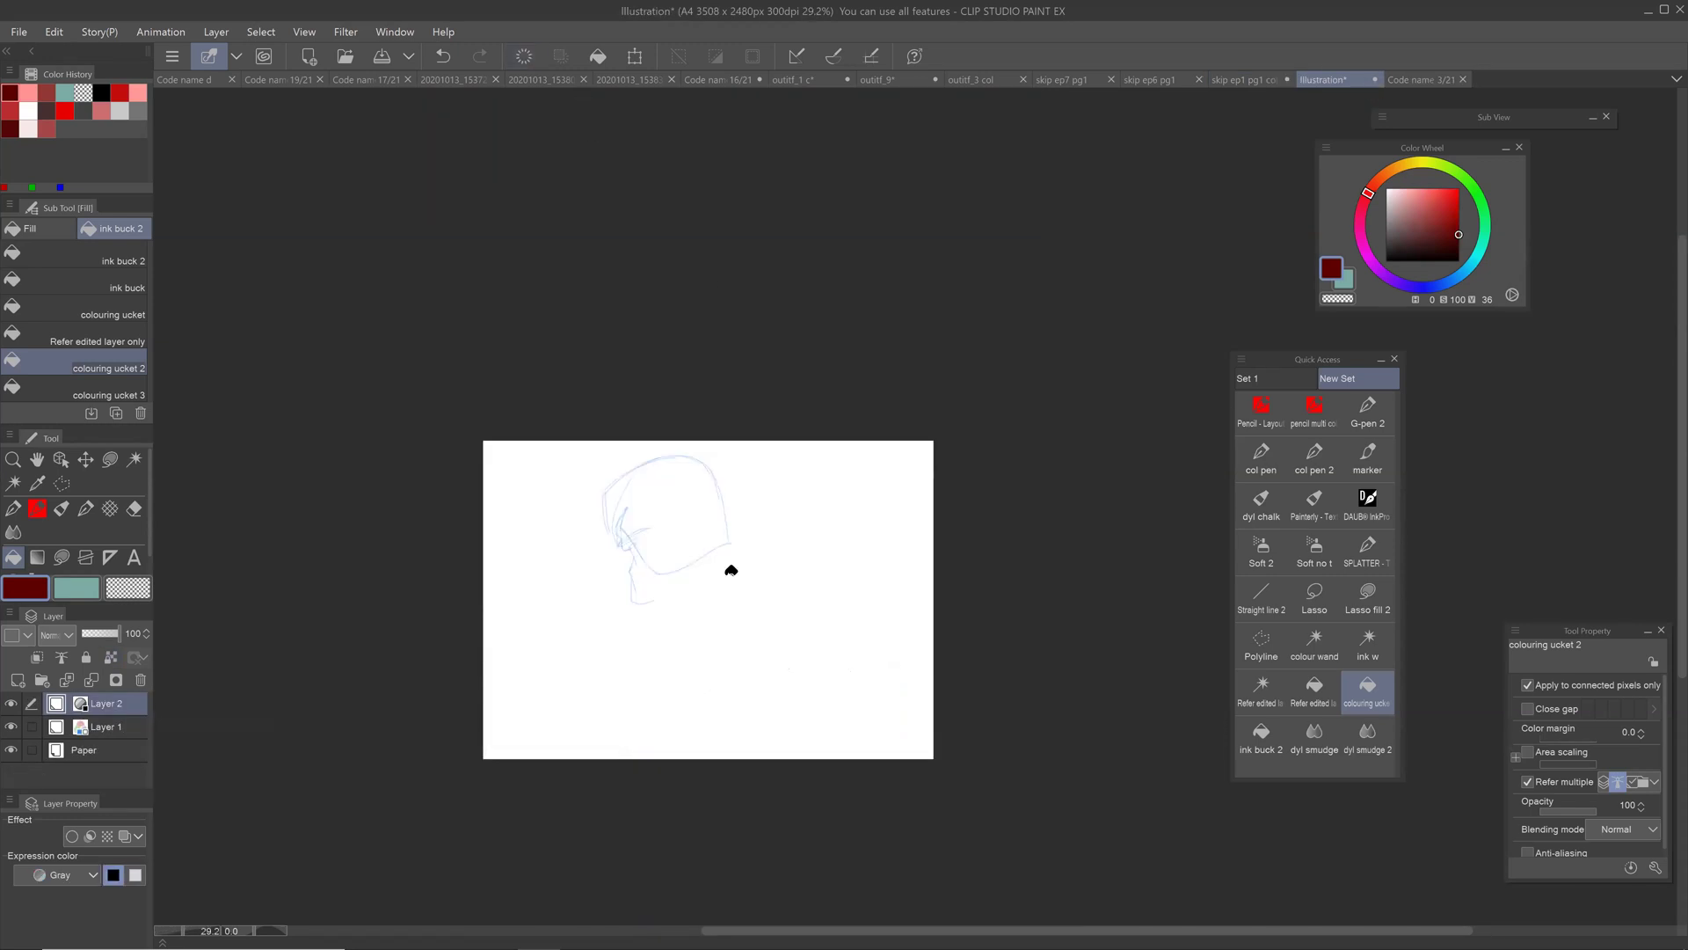
{"action": "scroll", "coordinate": [800, 596], "scroll_direction": "up", "scroll_amount": 3}
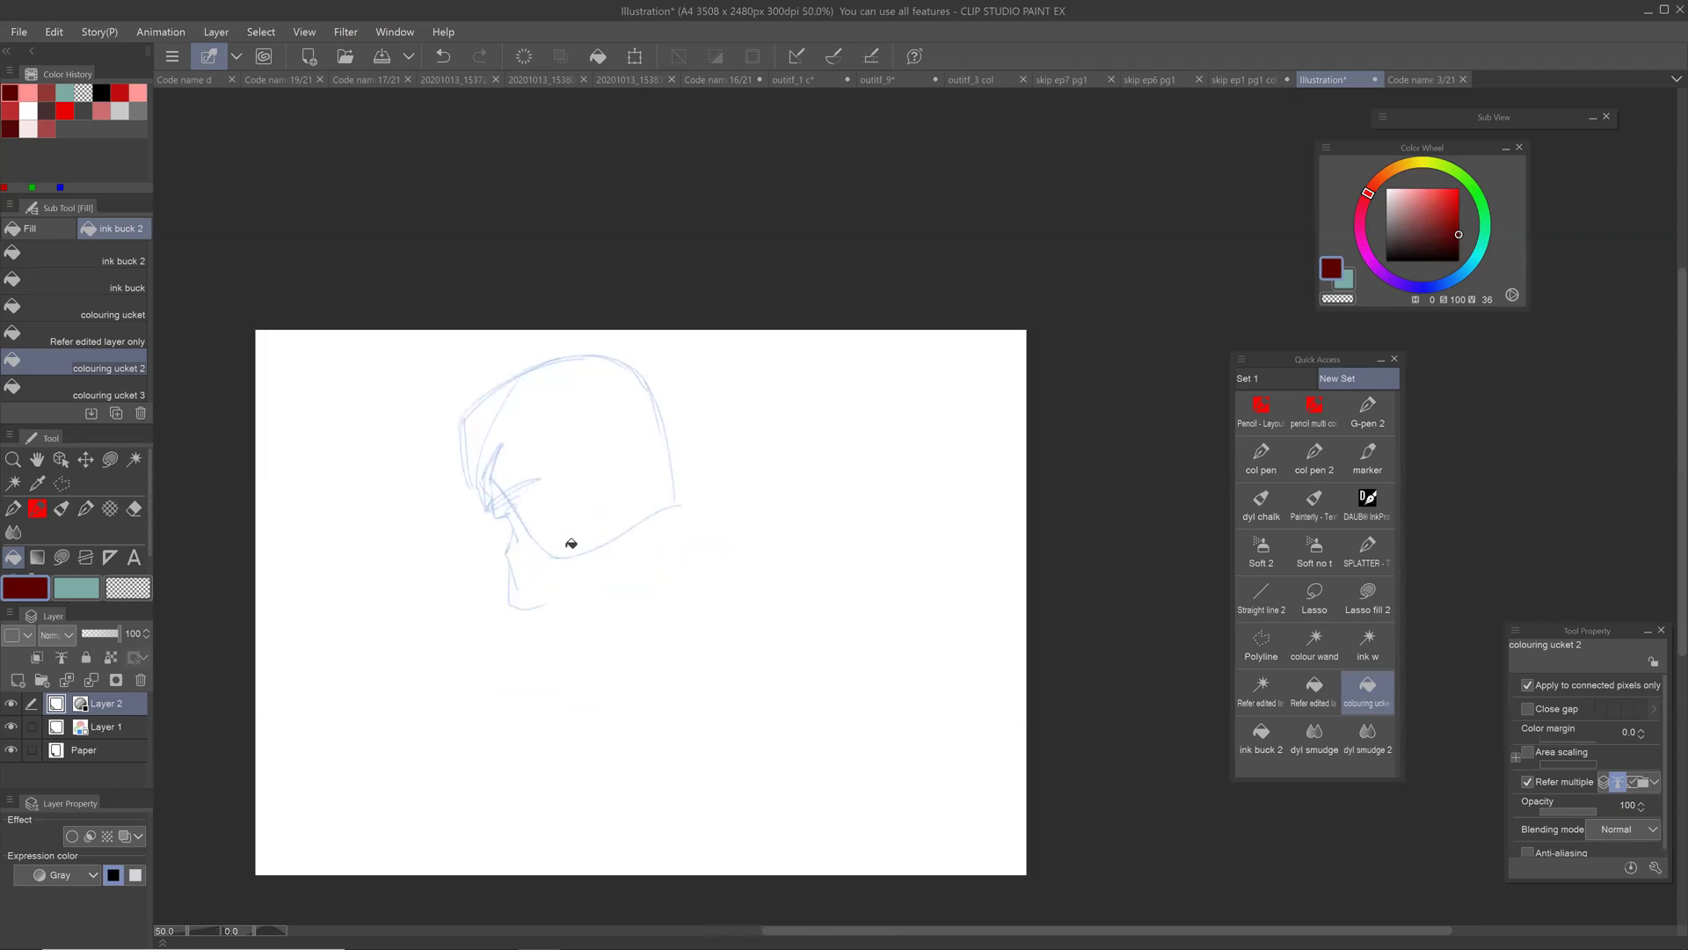
Step: Sketch a square in the empty area beside the blue head sketch with the Pencil - Layout Red brush
{"action": "left_click", "coordinate": [37, 509]}
{"action": "mouse_move", "coordinate": [713, 447]}
{"action": "left_mouse_down"}
{"action": "mouse_move", "coordinate": [712, 580]}
{"action": "mouse_move", "coordinate": [854, 437]}
{"action": "mouse_move", "coordinate": [879, 435]}
{"action": "left_mouse_up"}
{"action": "mouse_move", "coordinate": [871, 437]}
{"action": "left_mouse_down"}
{"action": "mouse_move", "coordinate": [863, 587]}
{"action": "mouse_move", "coordinate": [697, 585]}
{"action": "left_mouse_up"}
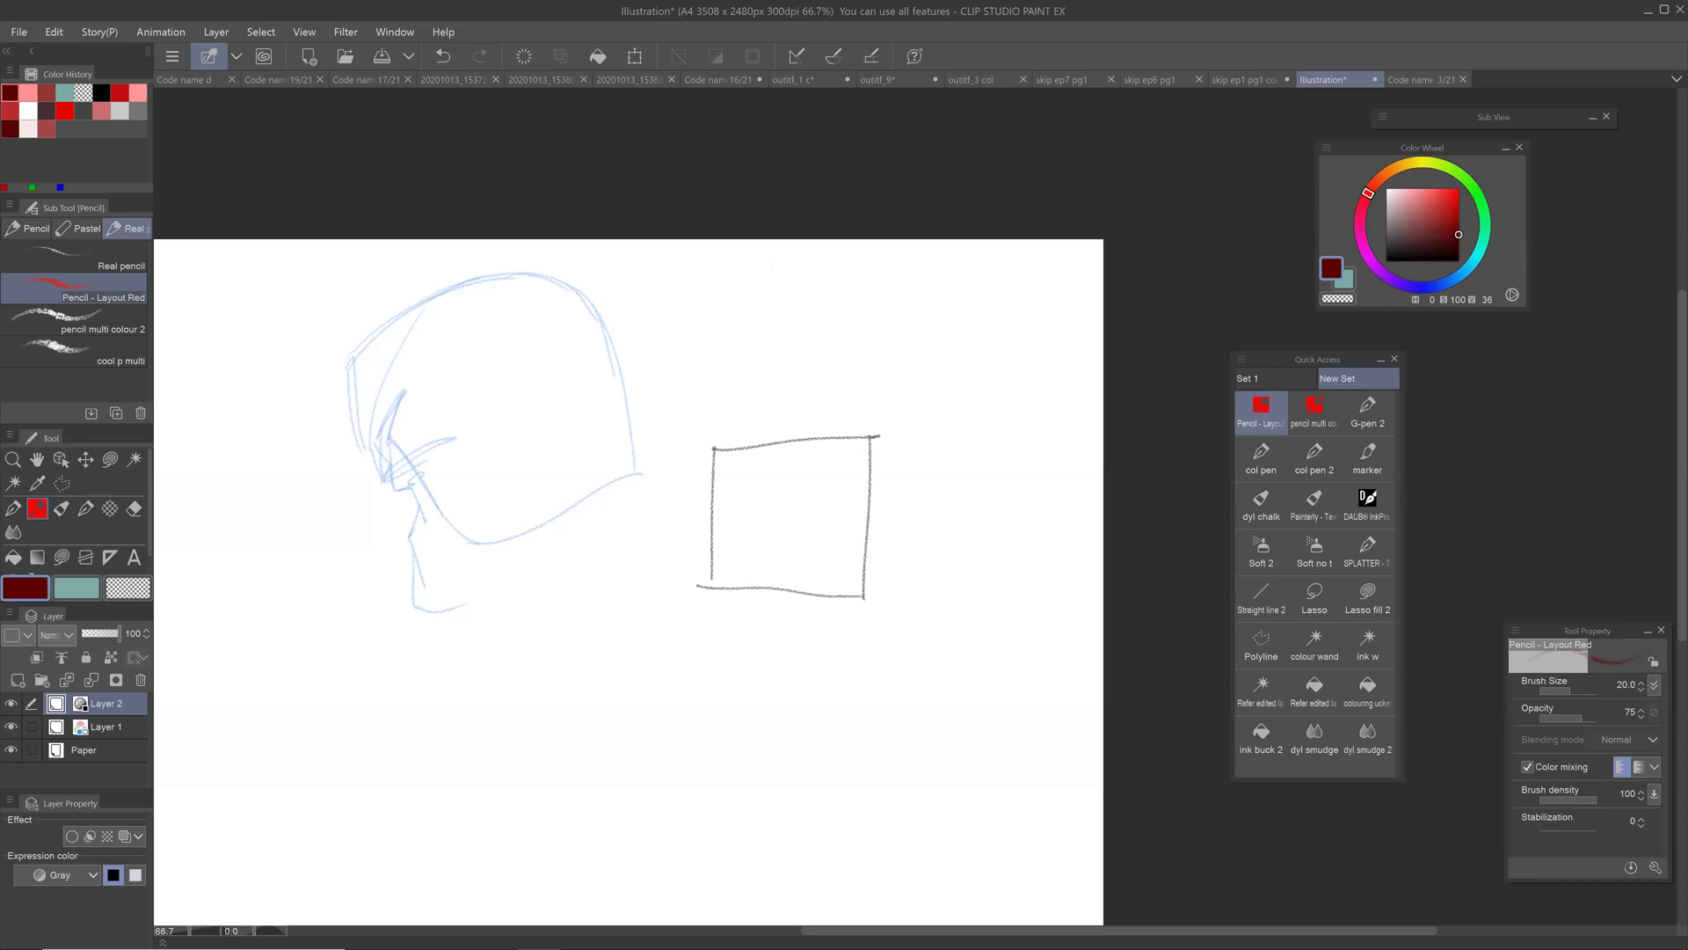
{"action": "left_click_drag", "start_coordinate": [709, 452], "coordinate": [716, 595]}
Step: Draw two crossing diagonals from corner to corner of the square, redoing the first attempt
{"action": "left_click_drag", "start_coordinate": [712, 449], "coordinate": [862, 599]}
{"action": "left_click_drag", "start_coordinate": [886, 423], "coordinate": [730, 588]}
{"action": "key", "text": "ctrl+z"}
{"action": "key", "text": "ctrl+z"}
{"action": "left_click_drag", "start_coordinate": [714, 449], "coordinate": [894, 602]}
{"action": "left_click_drag", "start_coordinate": [880, 427], "coordinate": [715, 591]}
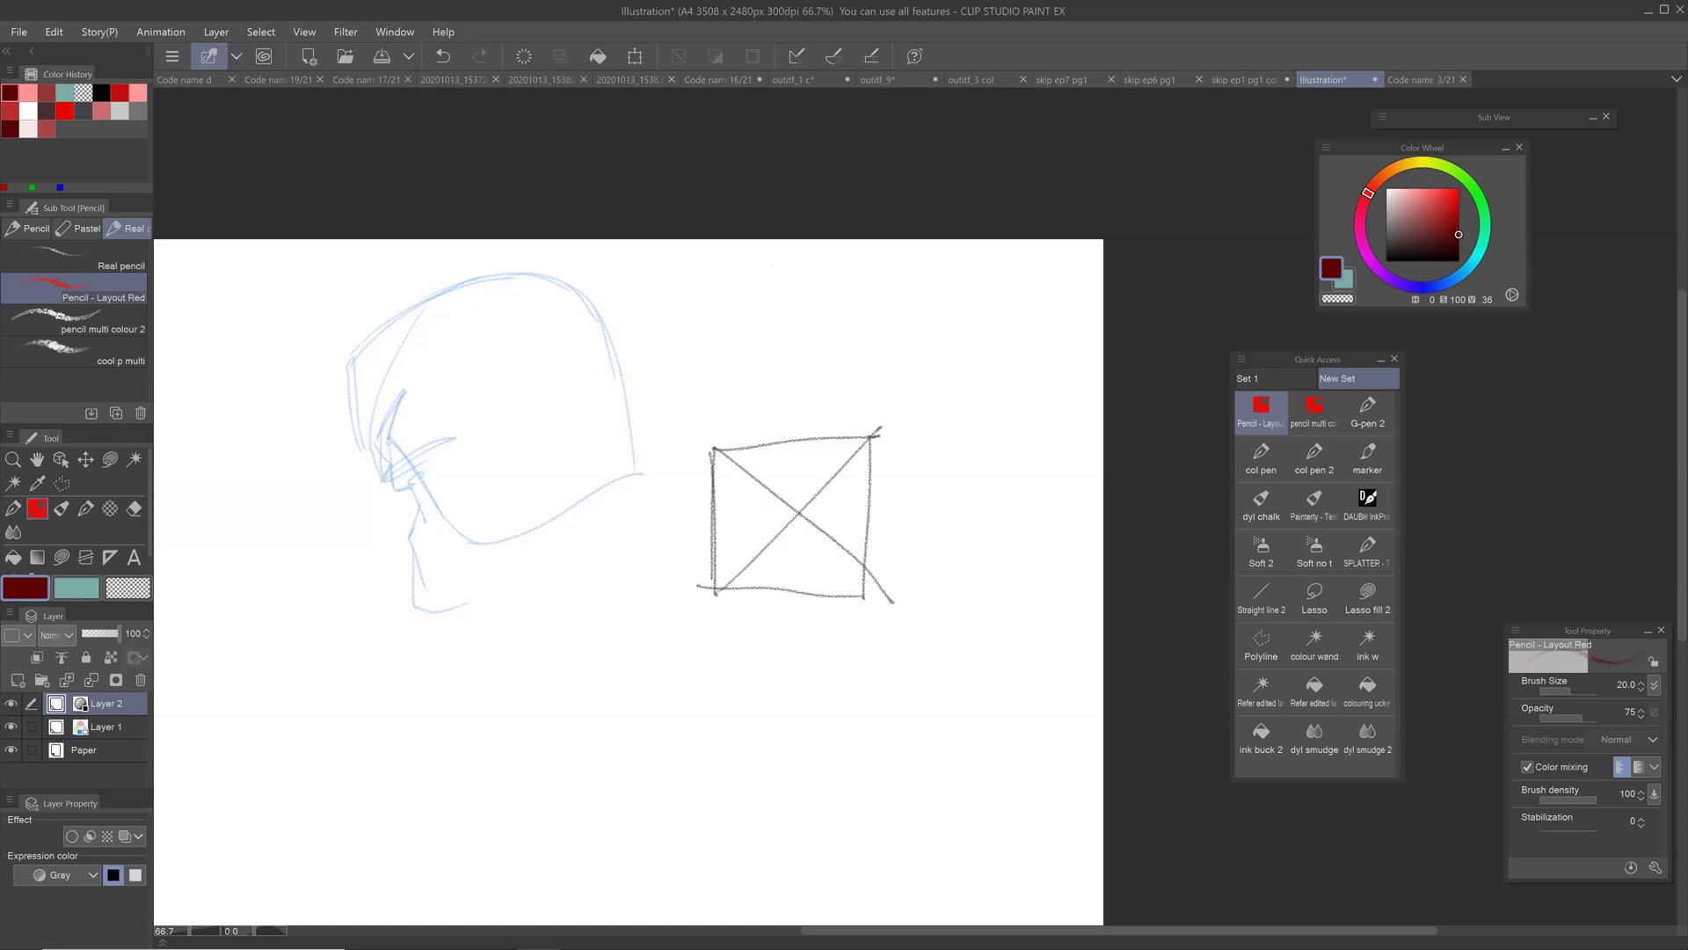
Step: Mark the crossing point of the square's diagonals and draw a vertical centre line through it
{"action": "left_click_drag", "start_coordinate": [792, 429], "coordinate": [792, 635]}
{"action": "left_click_drag", "start_coordinate": [793, 511], "coordinate": [797, 517]}
{"action": "left_click_drag", "start_coordinate": [791, 668], "coordinate": [795, 437]}
Step: Sketch a foreshortened square below the first one, narrowing away from its taller near edge, and cross its two diagonals
{"action": "left_click_drag", "start_coordinate": [685, 495], "coordinate": [686, 595]}
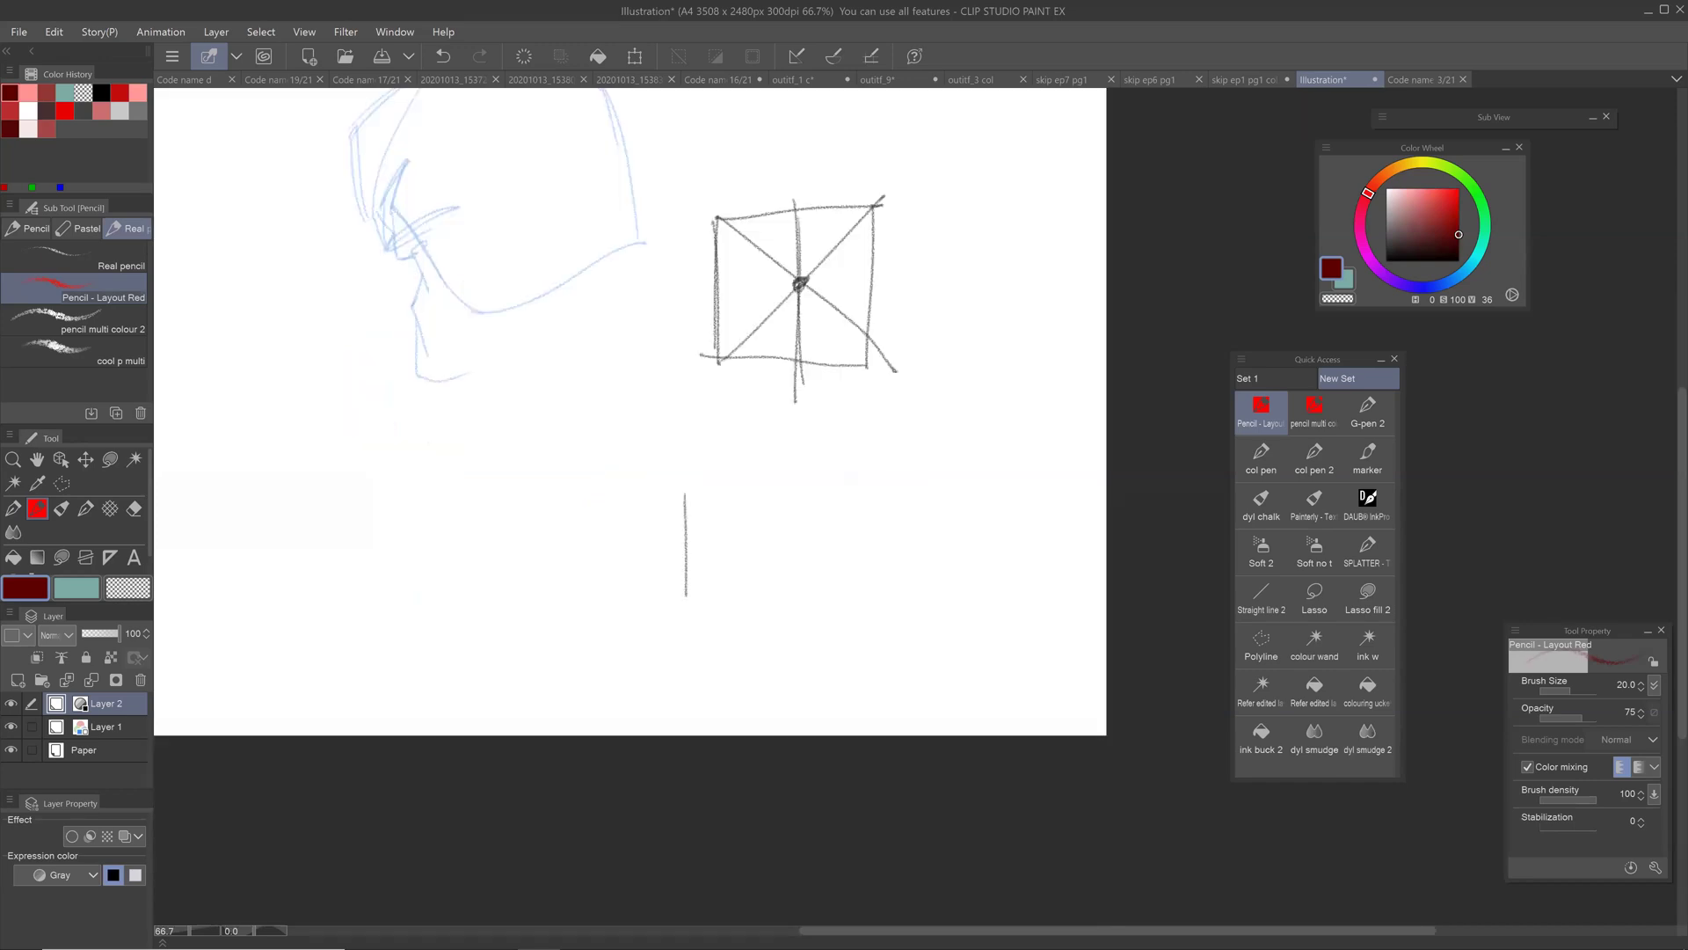
{"action": "mouse_move", "coordinate": [686, 490]}
{"action": "left_mouse_down"}
{"action": "mouse_move", "coordinate": [783, 508]}
{"action": "mouse_move", "coordinate": [776, 602]}
{"action": "mouse_move", "coordinate": [683, 630]}
{"action": "left_mouse_up"}
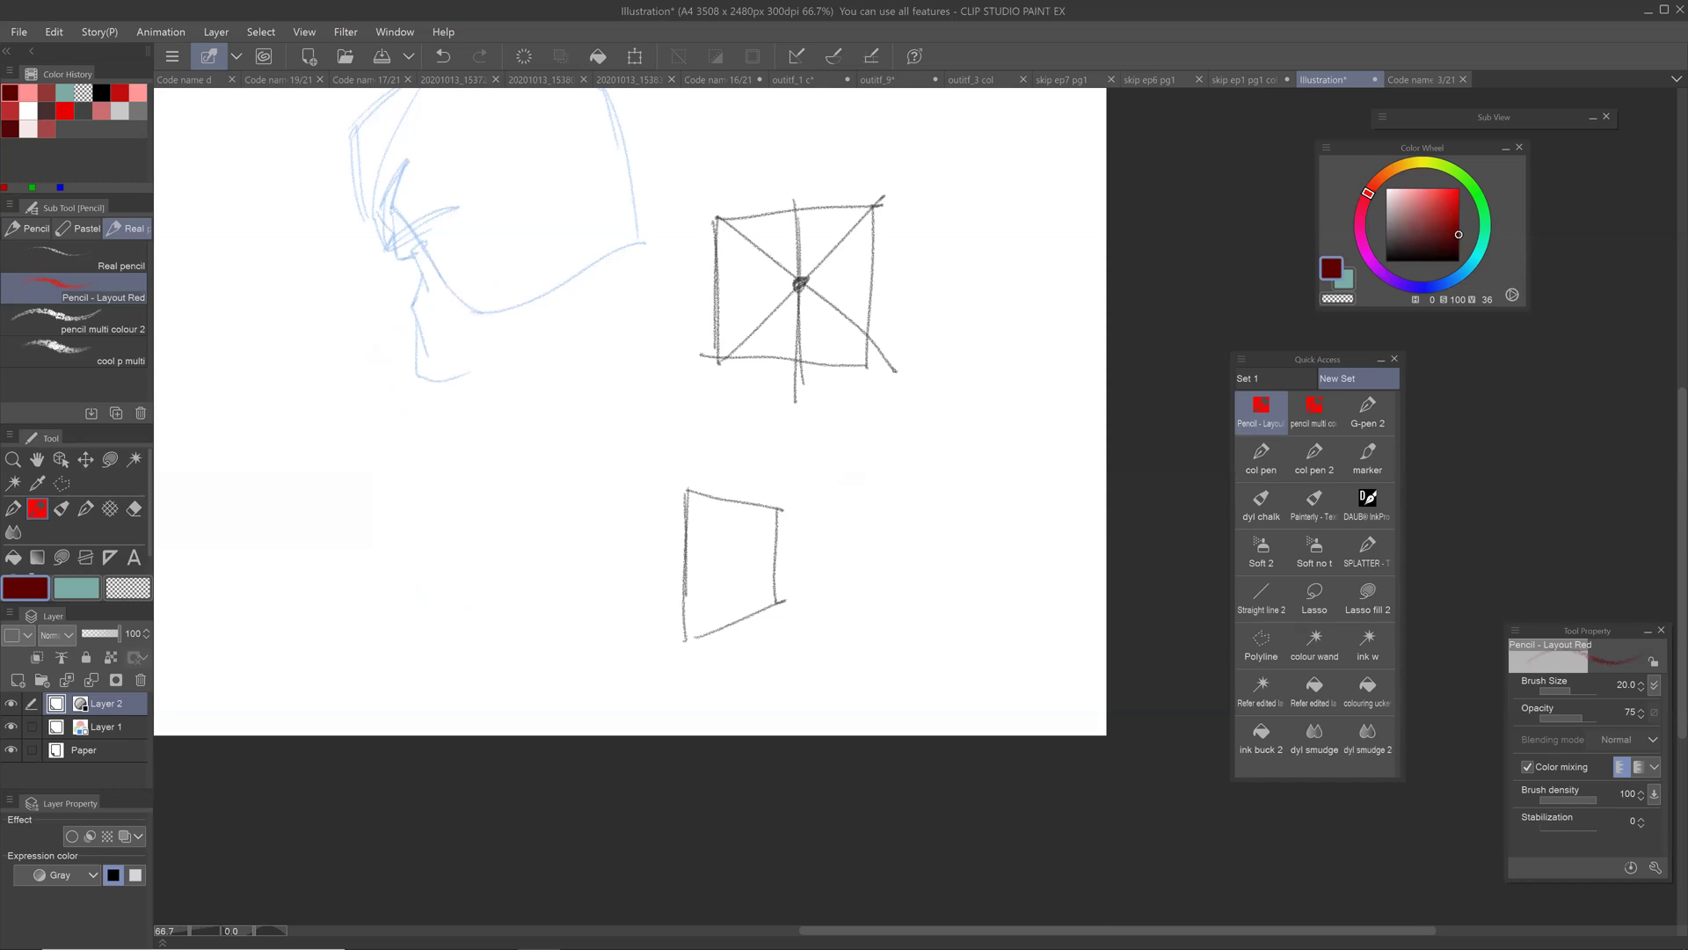
{"action": "left_click_drag", "start_coordinate": [778, 512], "coordinate": [691, 655]}
{"action": "key", "text": "ctrl+z"}
{"action": "left_click_drag", "start_coordinate": [778, 510], "coordinate": [685, 641]}
{"action": "left_click_drag", "start_coordinate": [683, 489], "coordinate": [810, 621]}
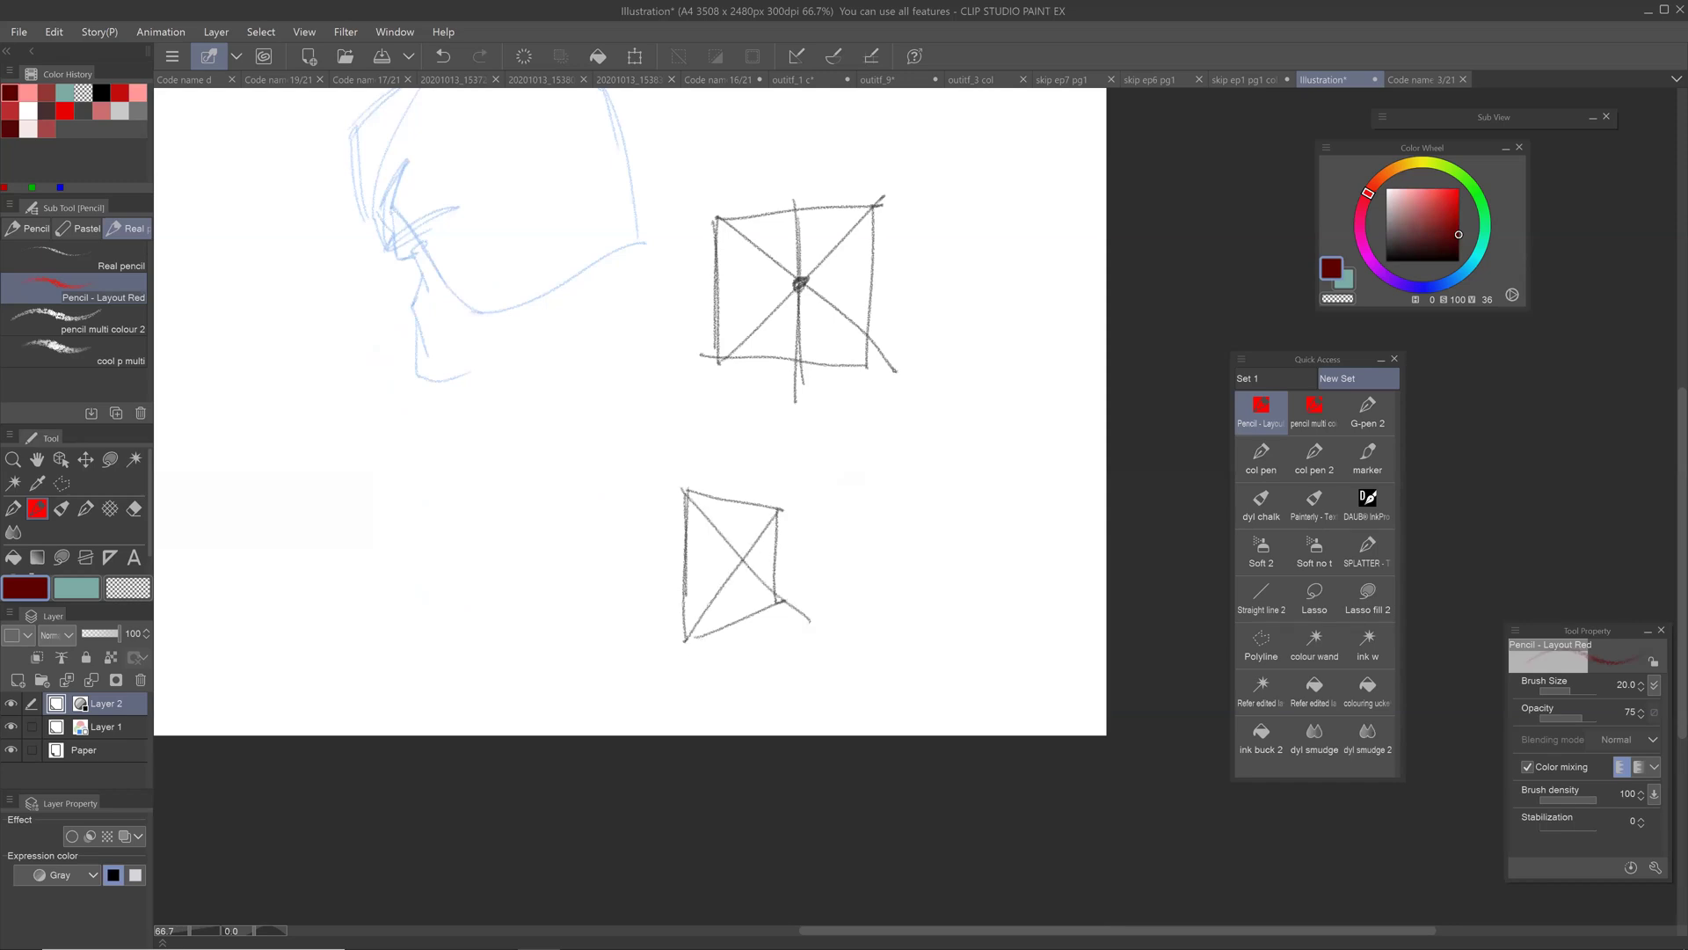
Step: Add the foreshortened square's vertical centre line, then extend its upper and lower edges and a midline towards a vanishing point
{"action": "left_click_drag", "start_coordinate": [739, 490], "coordinate": [744, 657]}
{"action": "left_click_drag", "start_coordinate": [778, 509], "coordinate": [941, 532]}
{"action": "left_click_drag", "start_coordinate": [707, 638], "coordinate": [944, 546]}
{"action": "key", "text": "ctrl+z"}
{"action": "left_click_drag", "start_coordinate": [683, 644], "coordinate": [904, 552]}
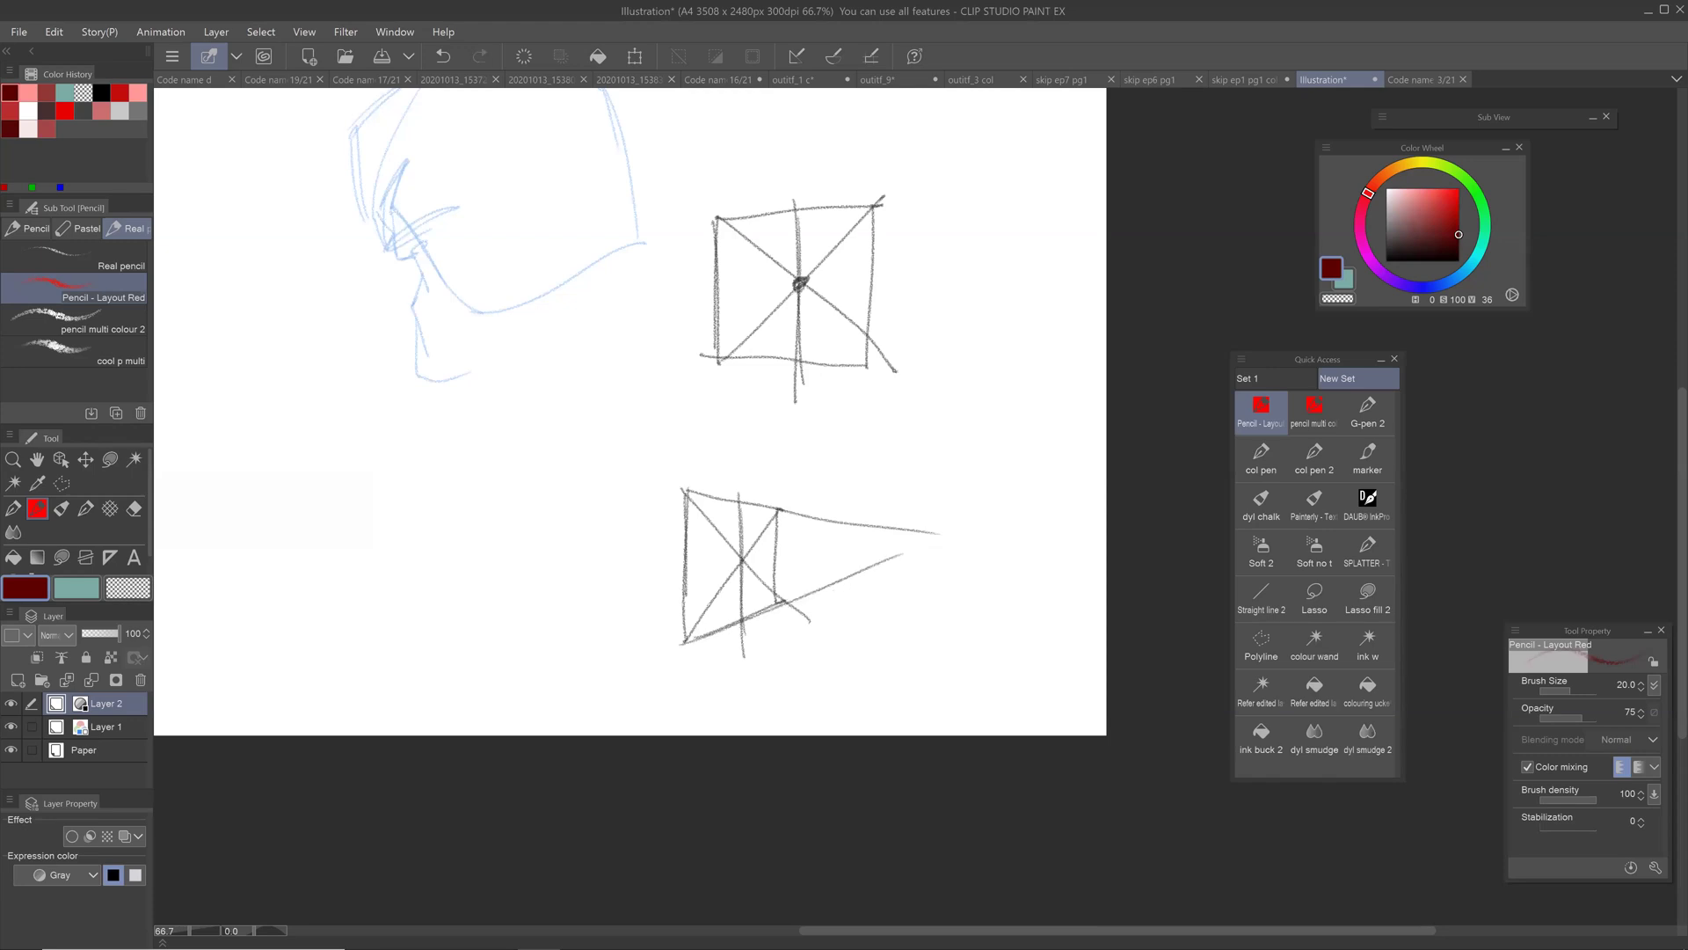
{"action": "left_click_drag", "start_coordinate": [678, 554], "coordinate": [1008, 535]}
{"action": "key", "text": "ctrl+z"}
{"action": "left_click_drag", "start_coordinate": [675, 560], "coordinate": [969, 546]}
Step: Draw diagonals from the foreshortened square's upper corners and use them to place two further receding verticals
{"action": "left_click_drag", "start_coordinate": [685, 490], "coordinate": [838, 610]}
{"action": "left_click_drag", "start_coordinate": [818, 516], "coordinate": [817, 632]}
{"action": "left_click_drag", "start_coordinate": [778, 508], "coordinate": [857, 592]}
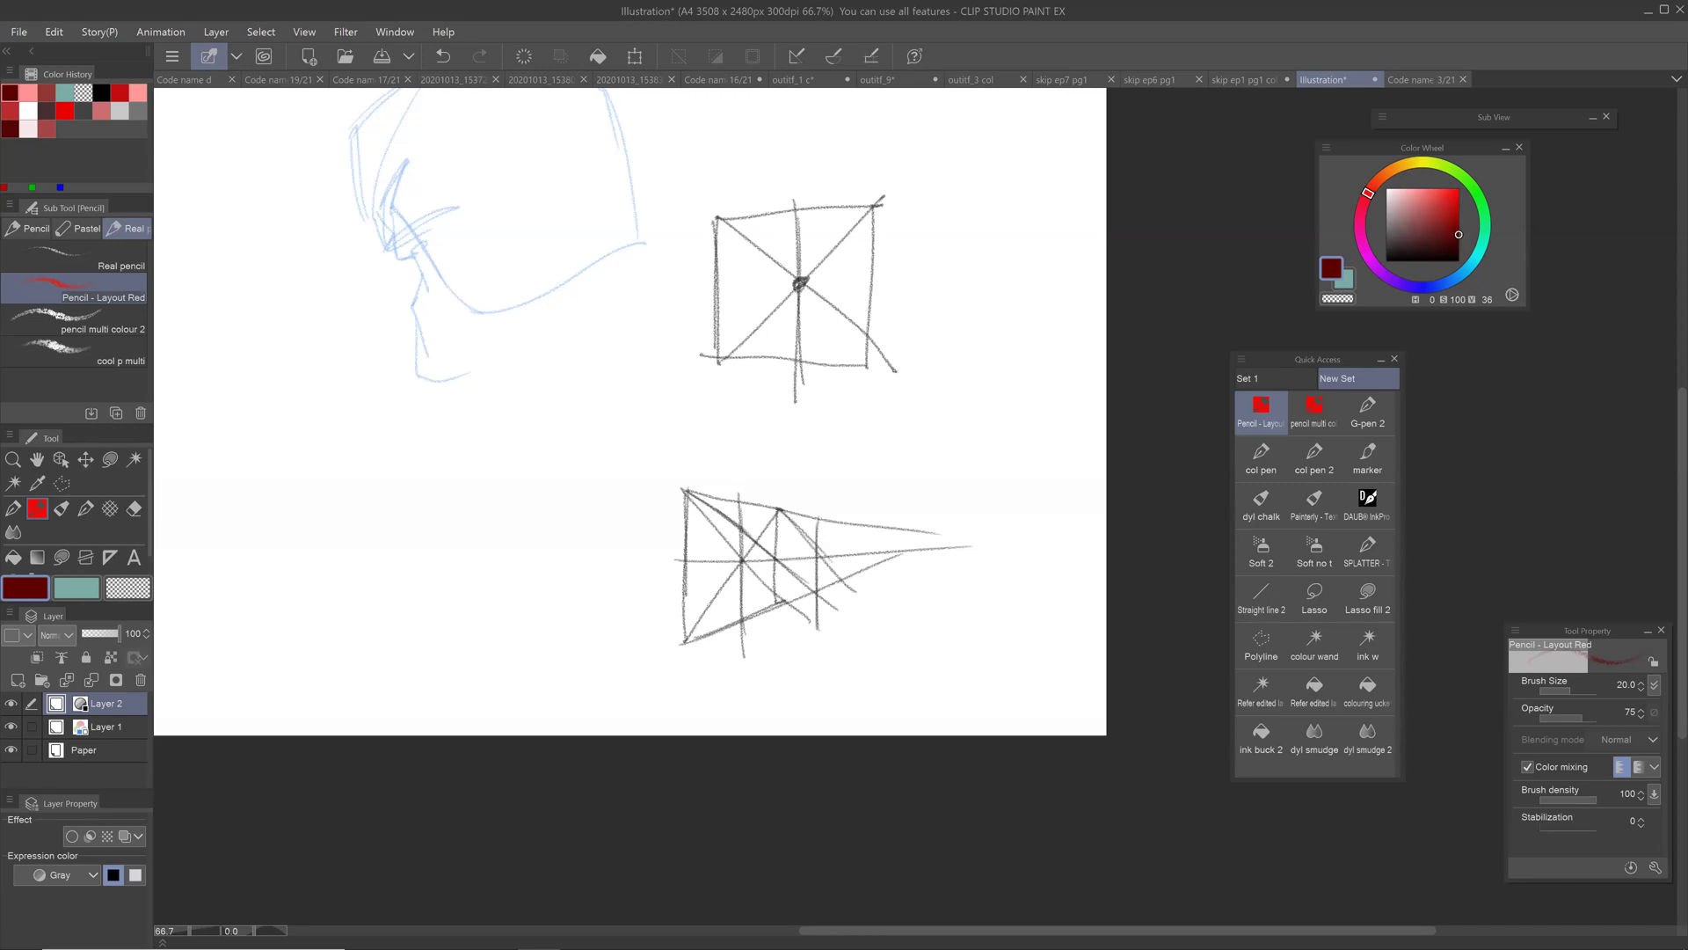
{"action": "left_click_drag", "start_coordinate": [845, 525], "coordinate": [845, 604]}
{"action": "left_click_drag", "start_coordinate": [850, 525], "coordinate": [850, 617]}
Step: Create a 2 points perspective ruler on a new layer of the Illustration document
{"action": "left_click_drag", "start_coordinate": [774, 395], "coordinate": [781, 519]}
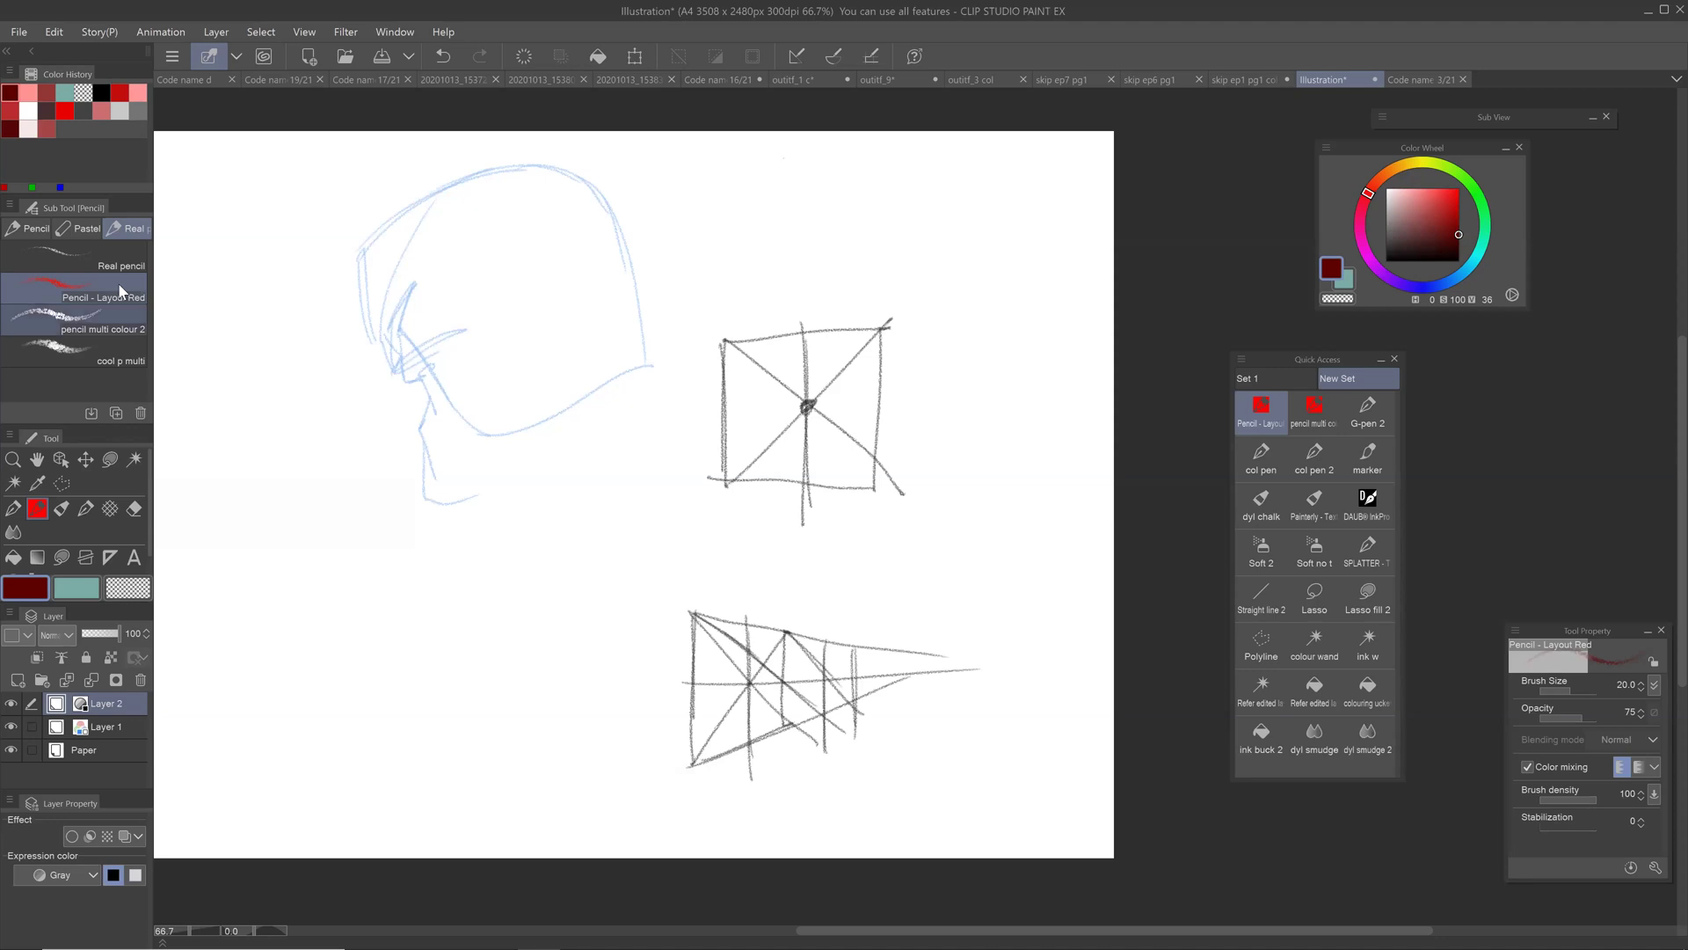
{"action": "left_click", "coordinate": [110, 558]}
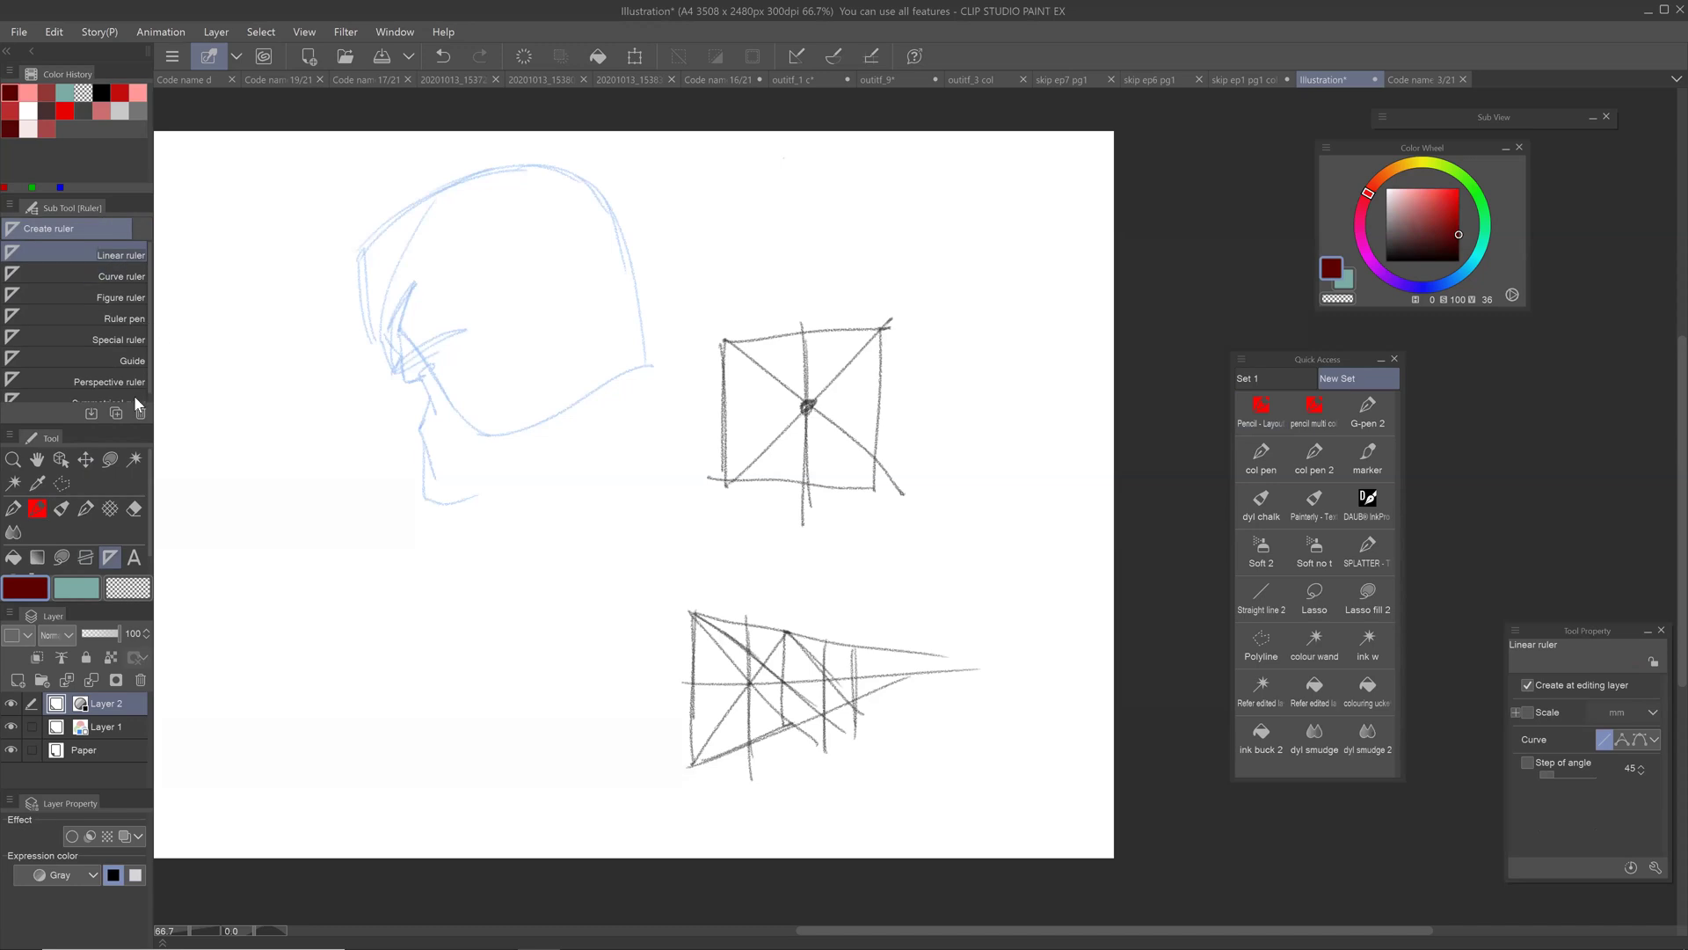
{"action": "left_click", "coordinate": [216, 32]}
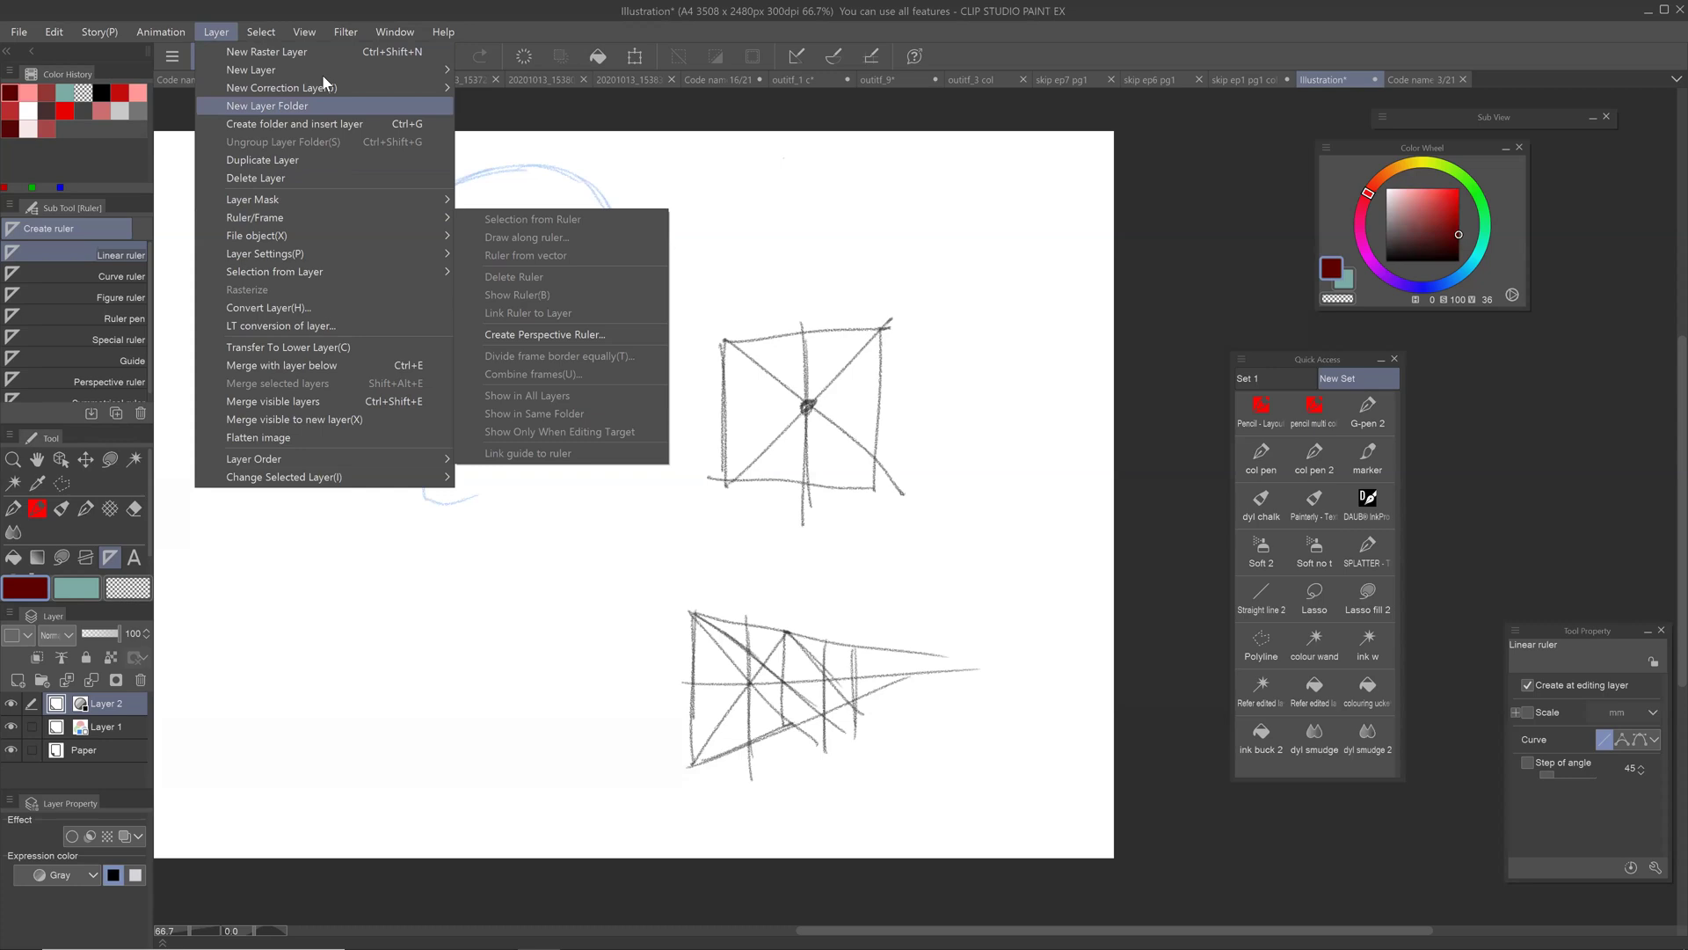
{"action": "mouse_move", "coordinate": [322, 72]}
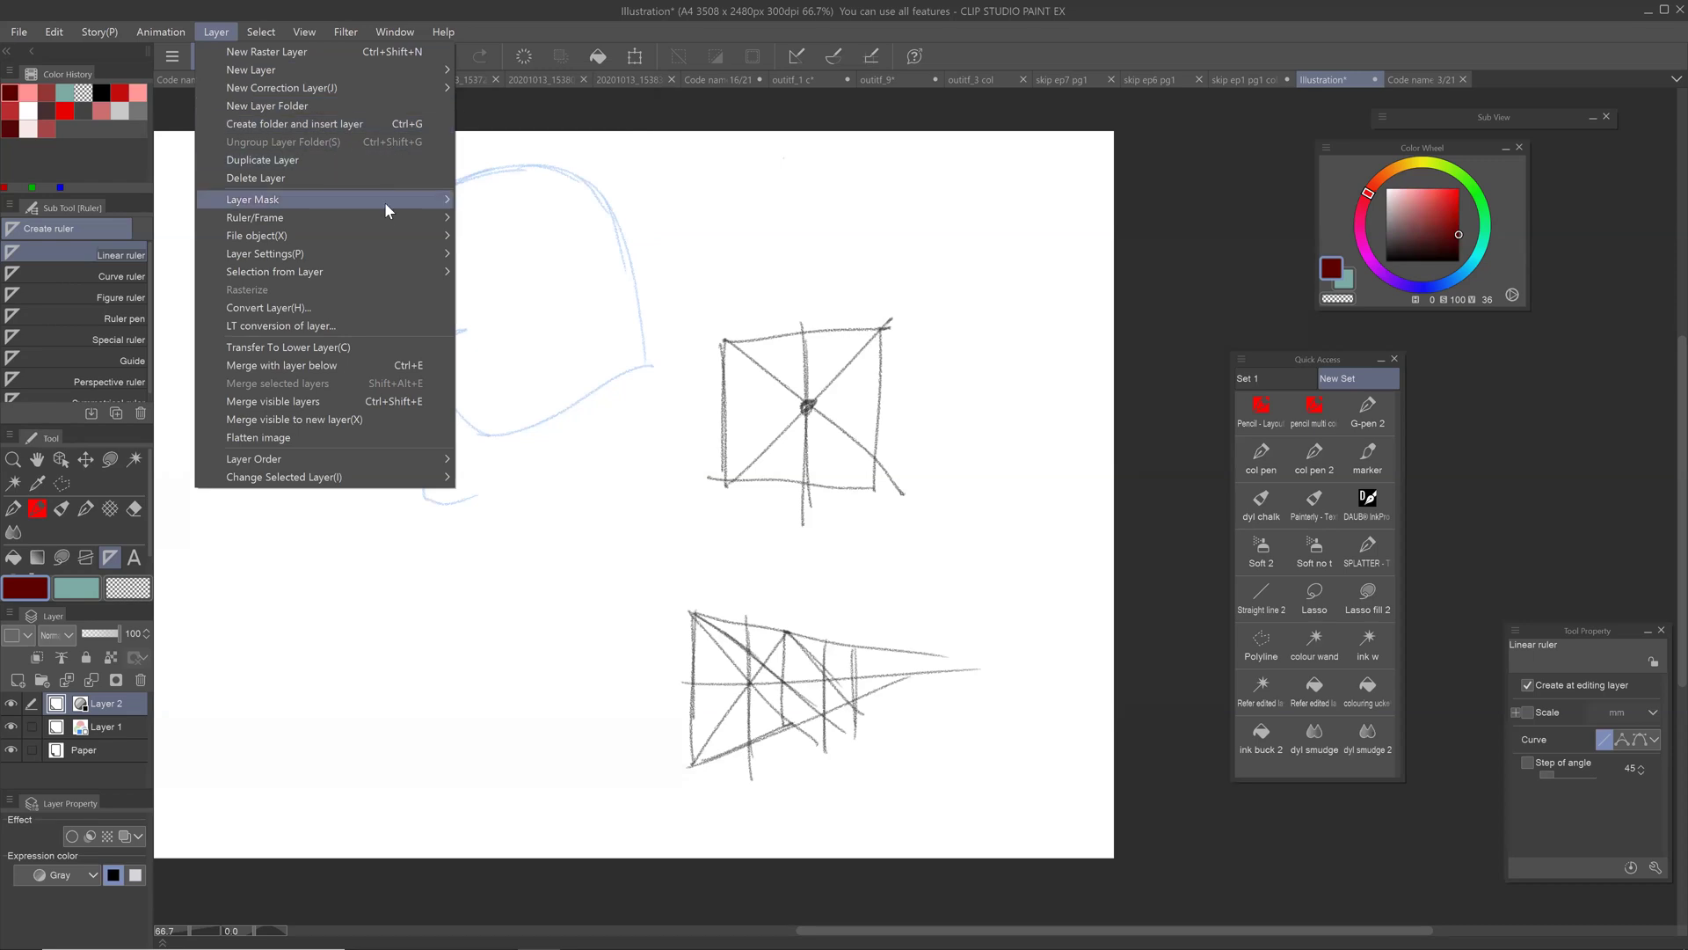
{"action": "mouse_move", "coordinate": [391, 218]}
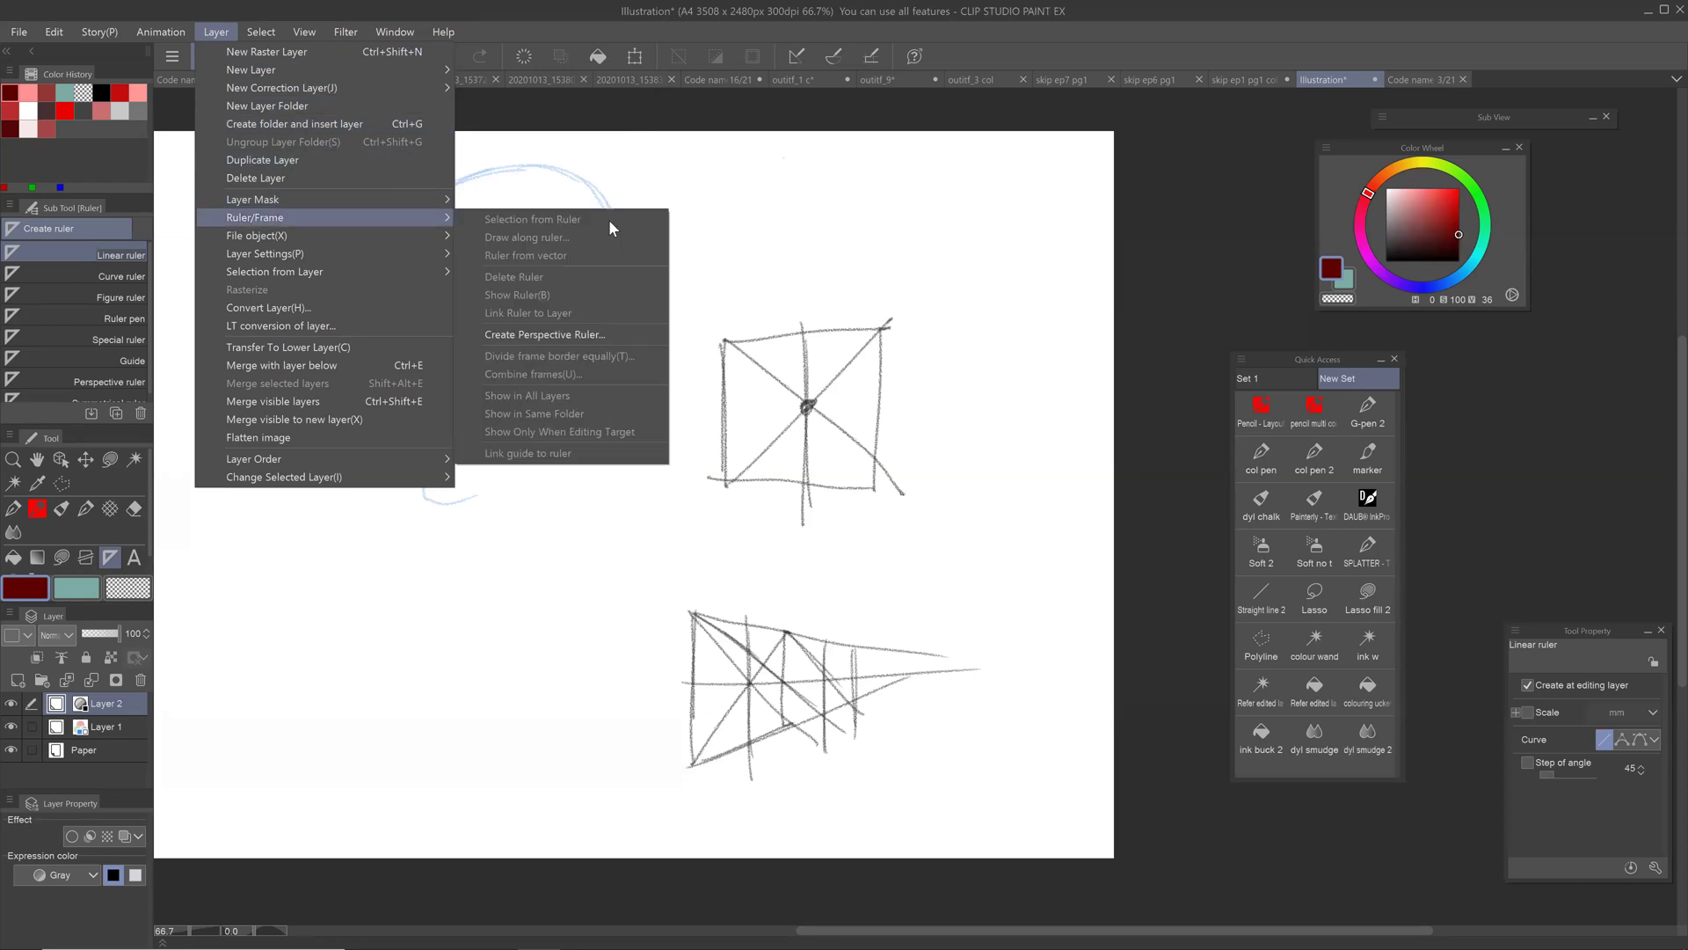
{"action": "left_click", "coordinate": [593, 333]}
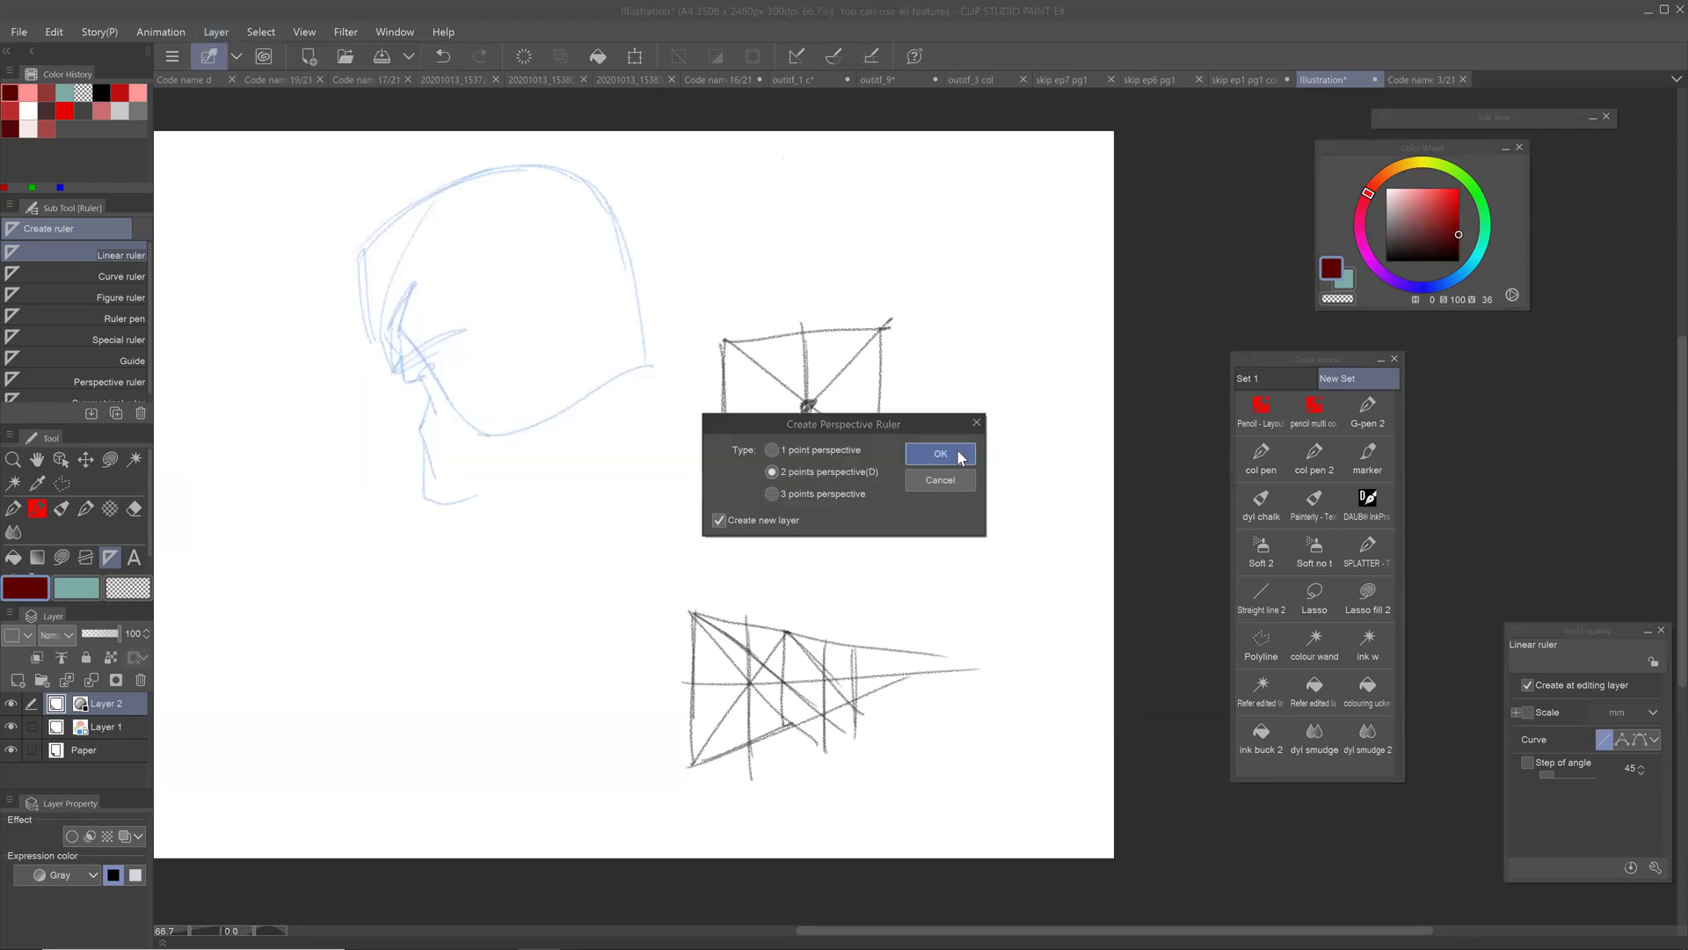
{"action": "left_click", "coordinate": [959, 457]}
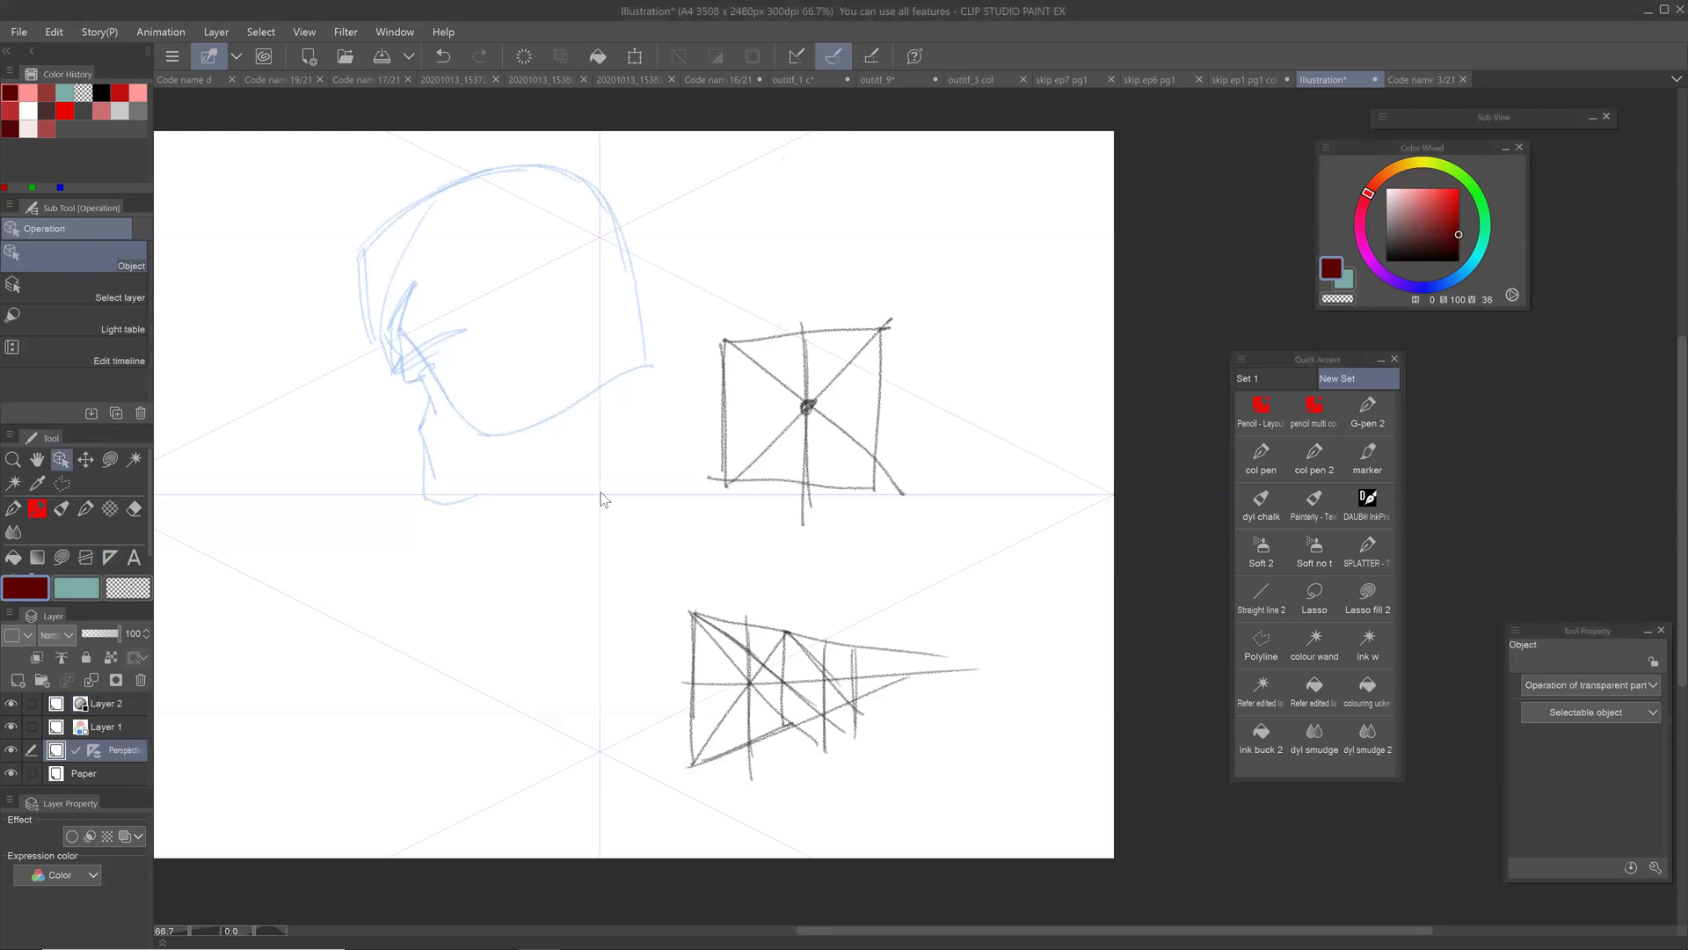
Step: Select the perspective ruler, move it slightly up from the canvas centre, and show its vertical-plane grid receding beyond the canvas edge
{"action": "left_click", "coordinate": [661, 496]}
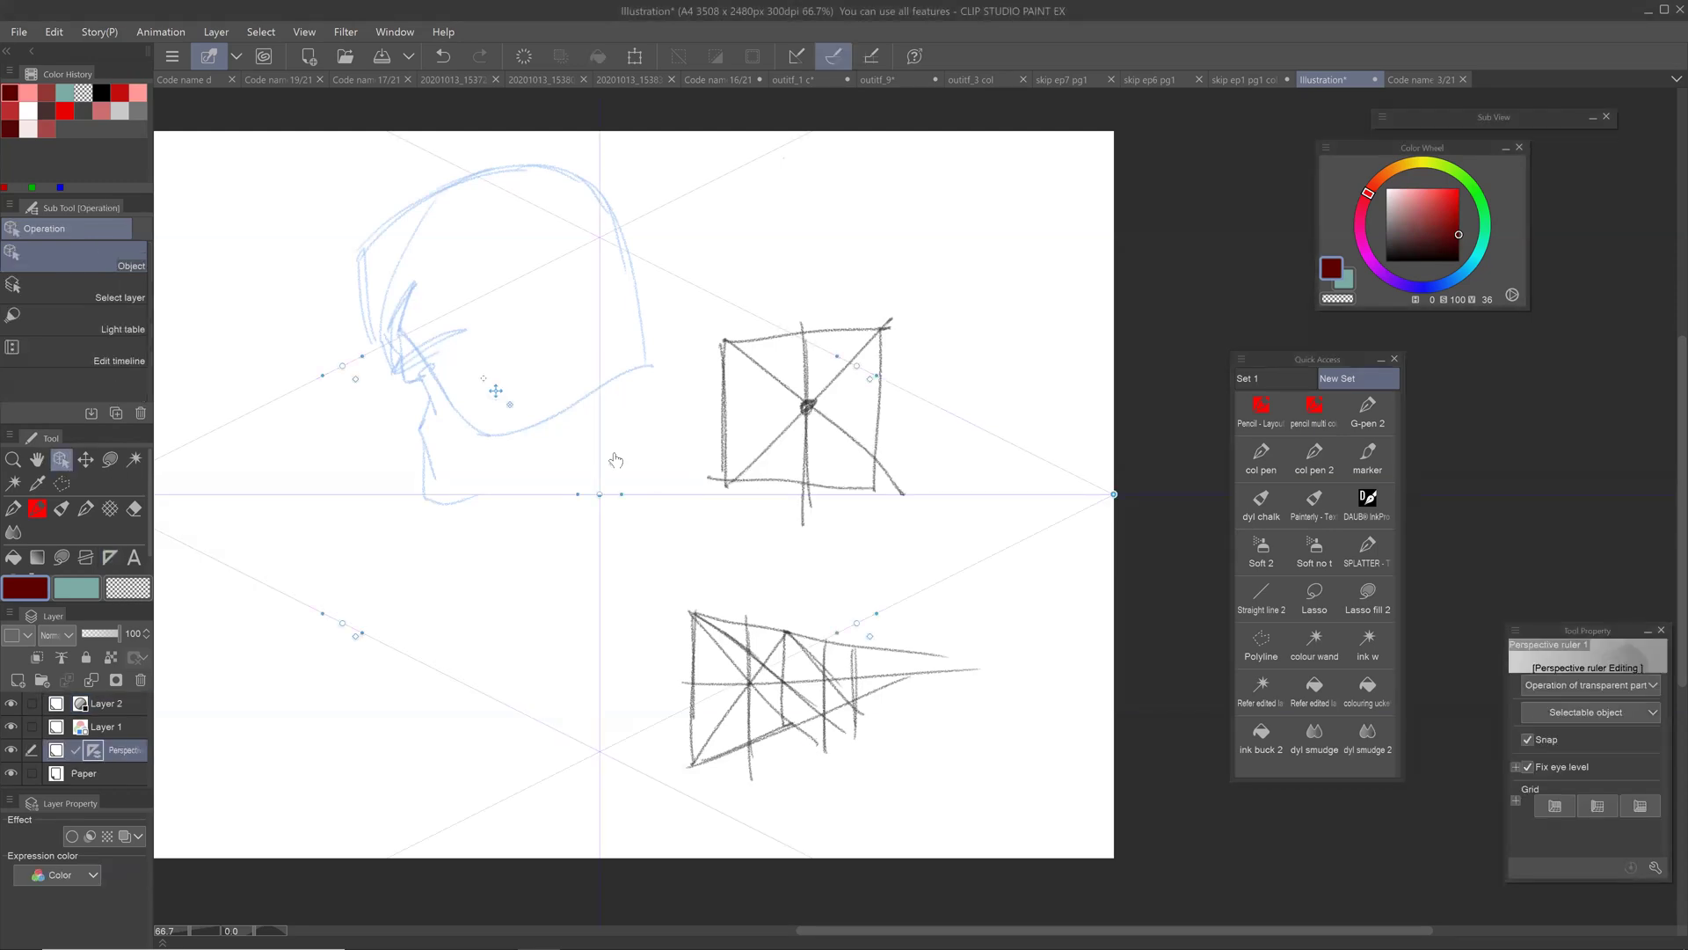
{"action": "left_click_drag", "start_coordinate": [601, 495], "coordinate": [623, 467]}
{"action": "left_click", "coordinate": [1629, 801]}
{"action": "left_click", "coordinate": [1557, 808]}
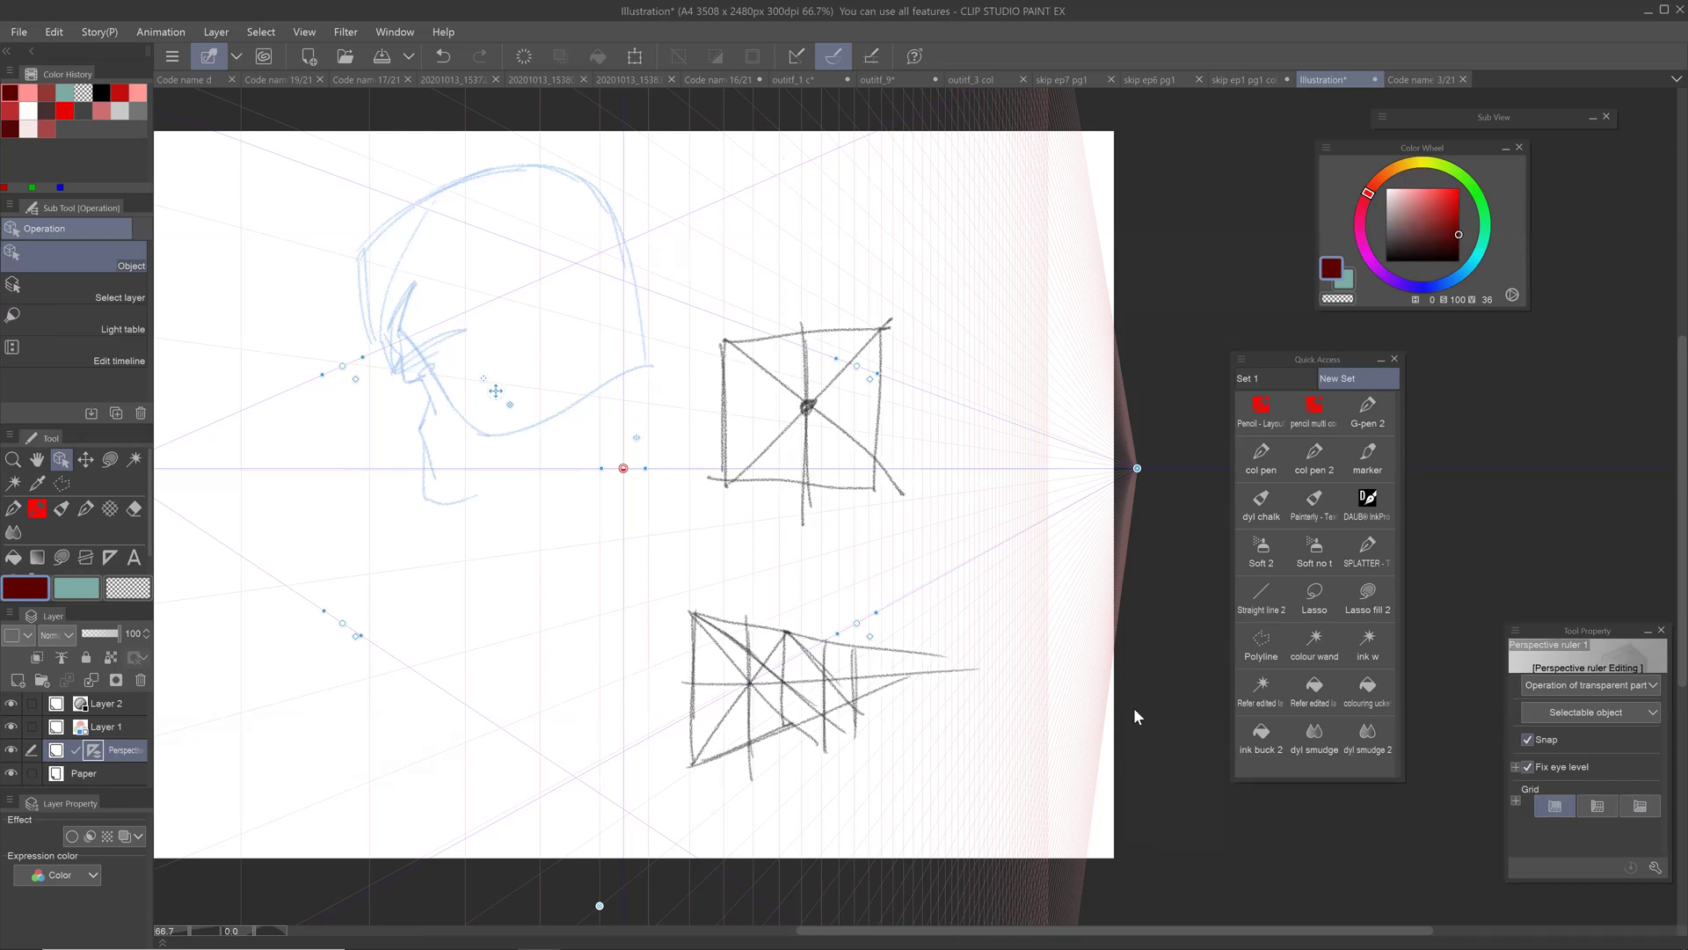
Step: Move the perspective ruler's grid origin point, below the canvas centre, slightly up and to the left
{"action": "scroll", "coordinate": [871, 422], "scroll_direction": "up", "scroll_amount": 5}
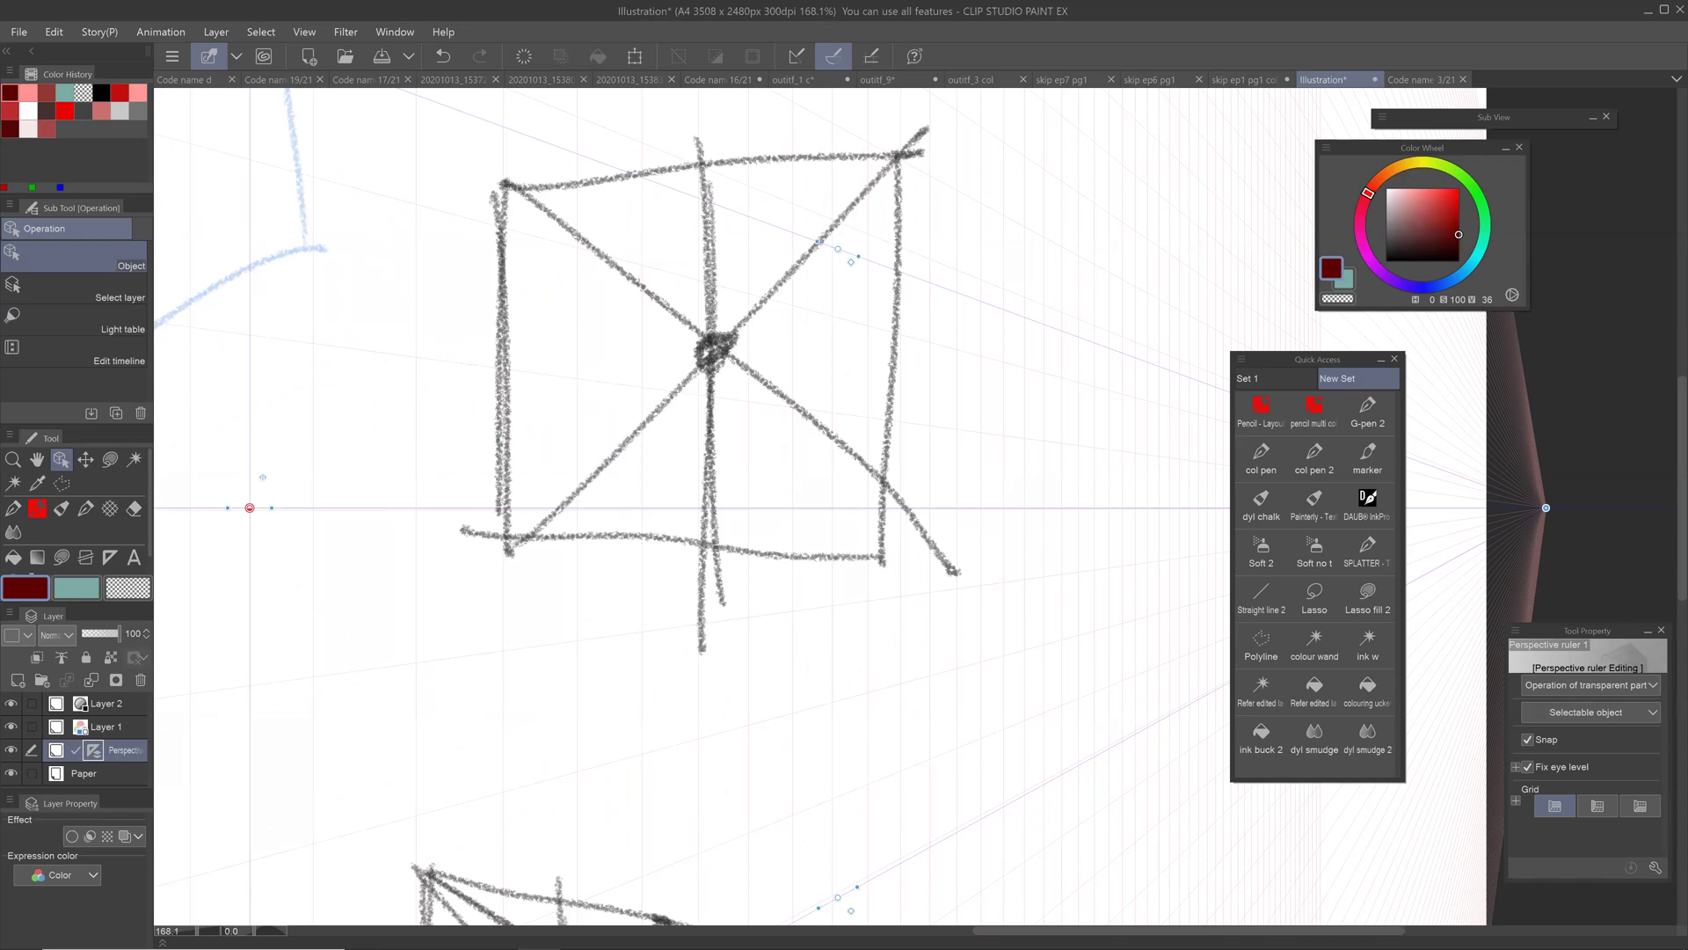
{"action": "key", "text": "ctrl+alt+0"}
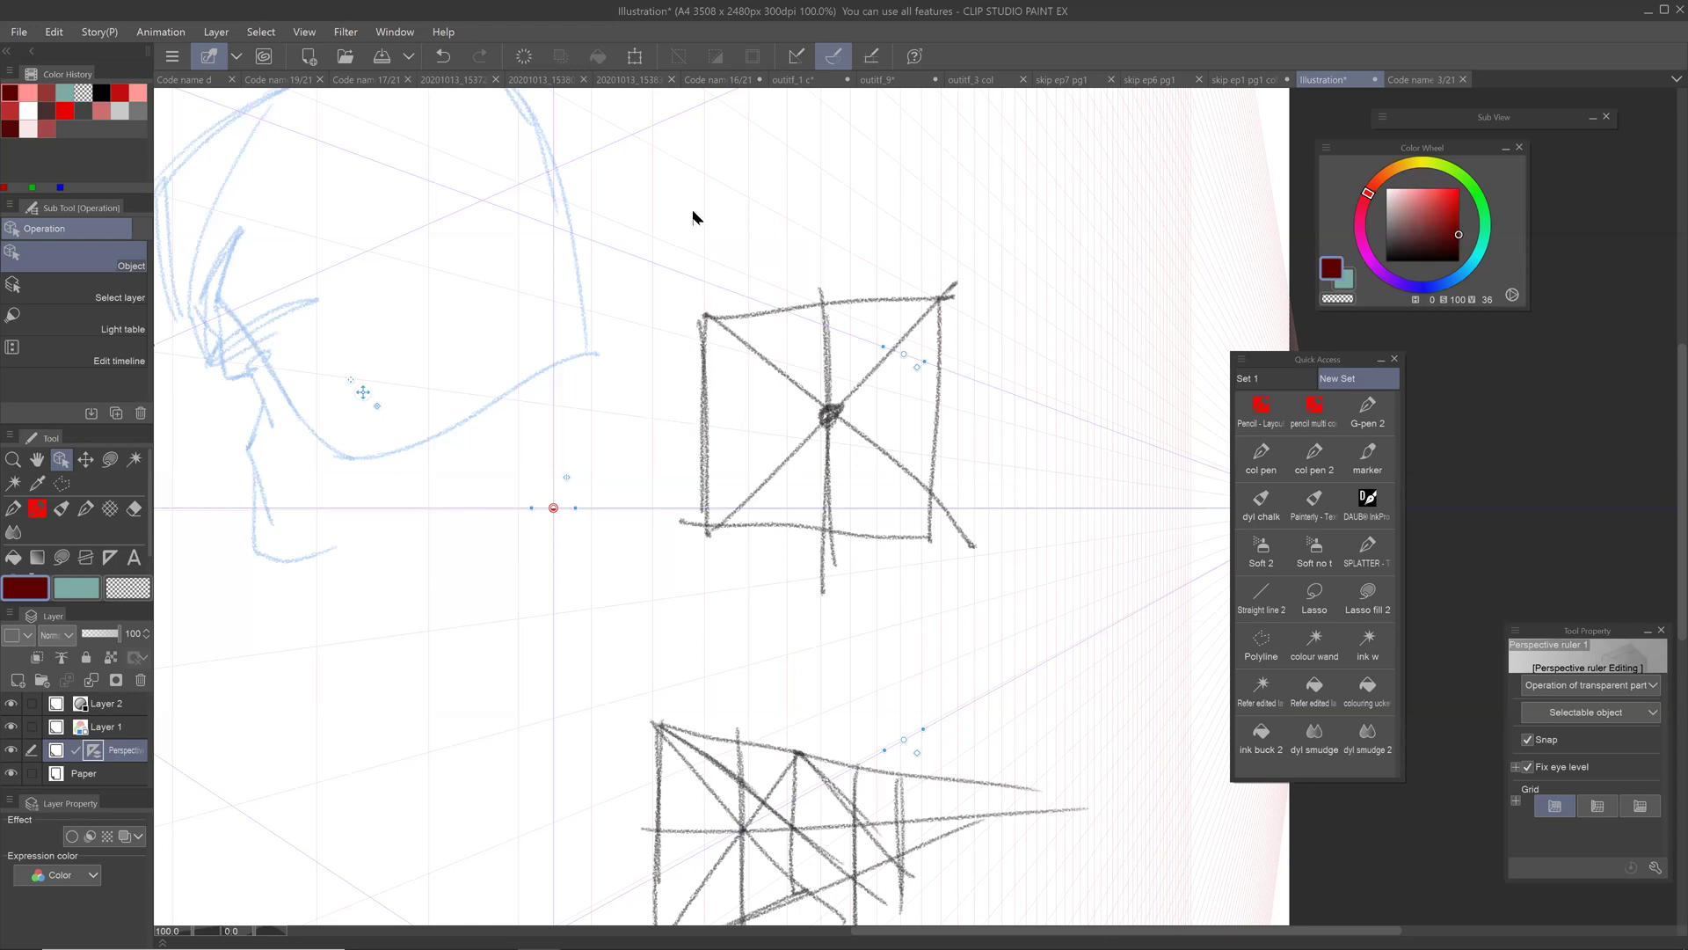
{"action": "left_click_drag", "start_coordinate": [1133, 499], "coordinate": [1018, 577]}
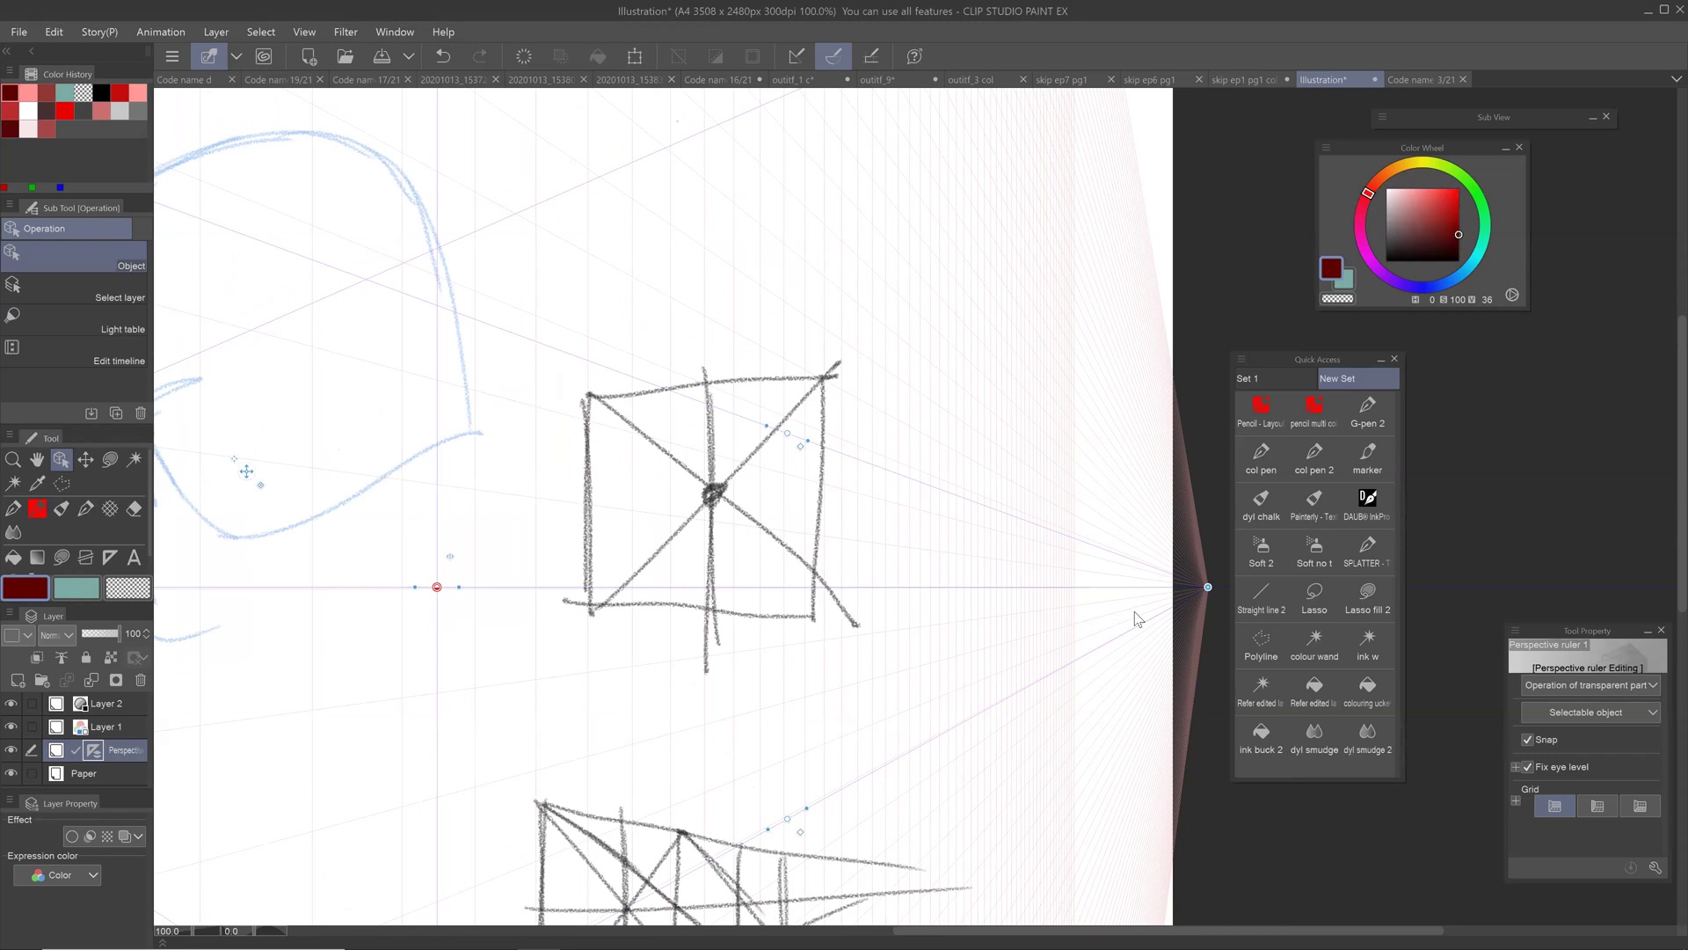
{"action": "left_click_drag", "start_coordinate": [1135, 613], "coordinate": [1123, 279]}
{"action": "key", "text": "ctrl+minus"}
{"action": "key", "text": "ctrl+minus"}
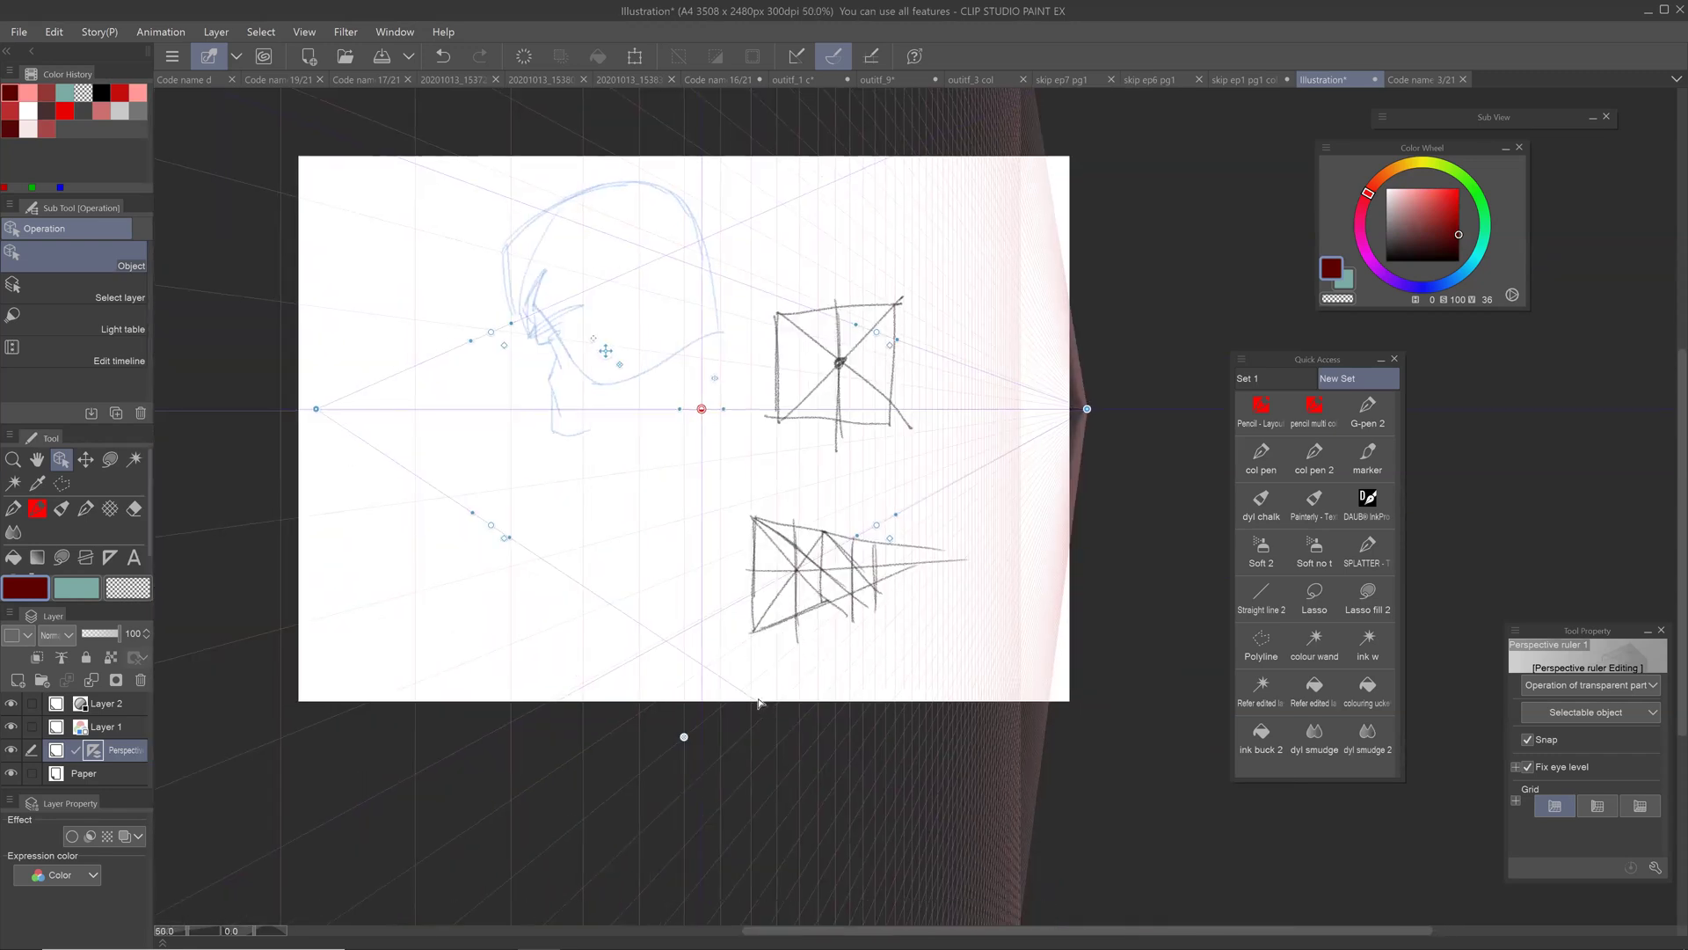
{"action": "key", "text": "ctrl+minus"}
{"action": "left_click_drag", "start_coordinate": [746, 642], "coordinate": [748, 679]}
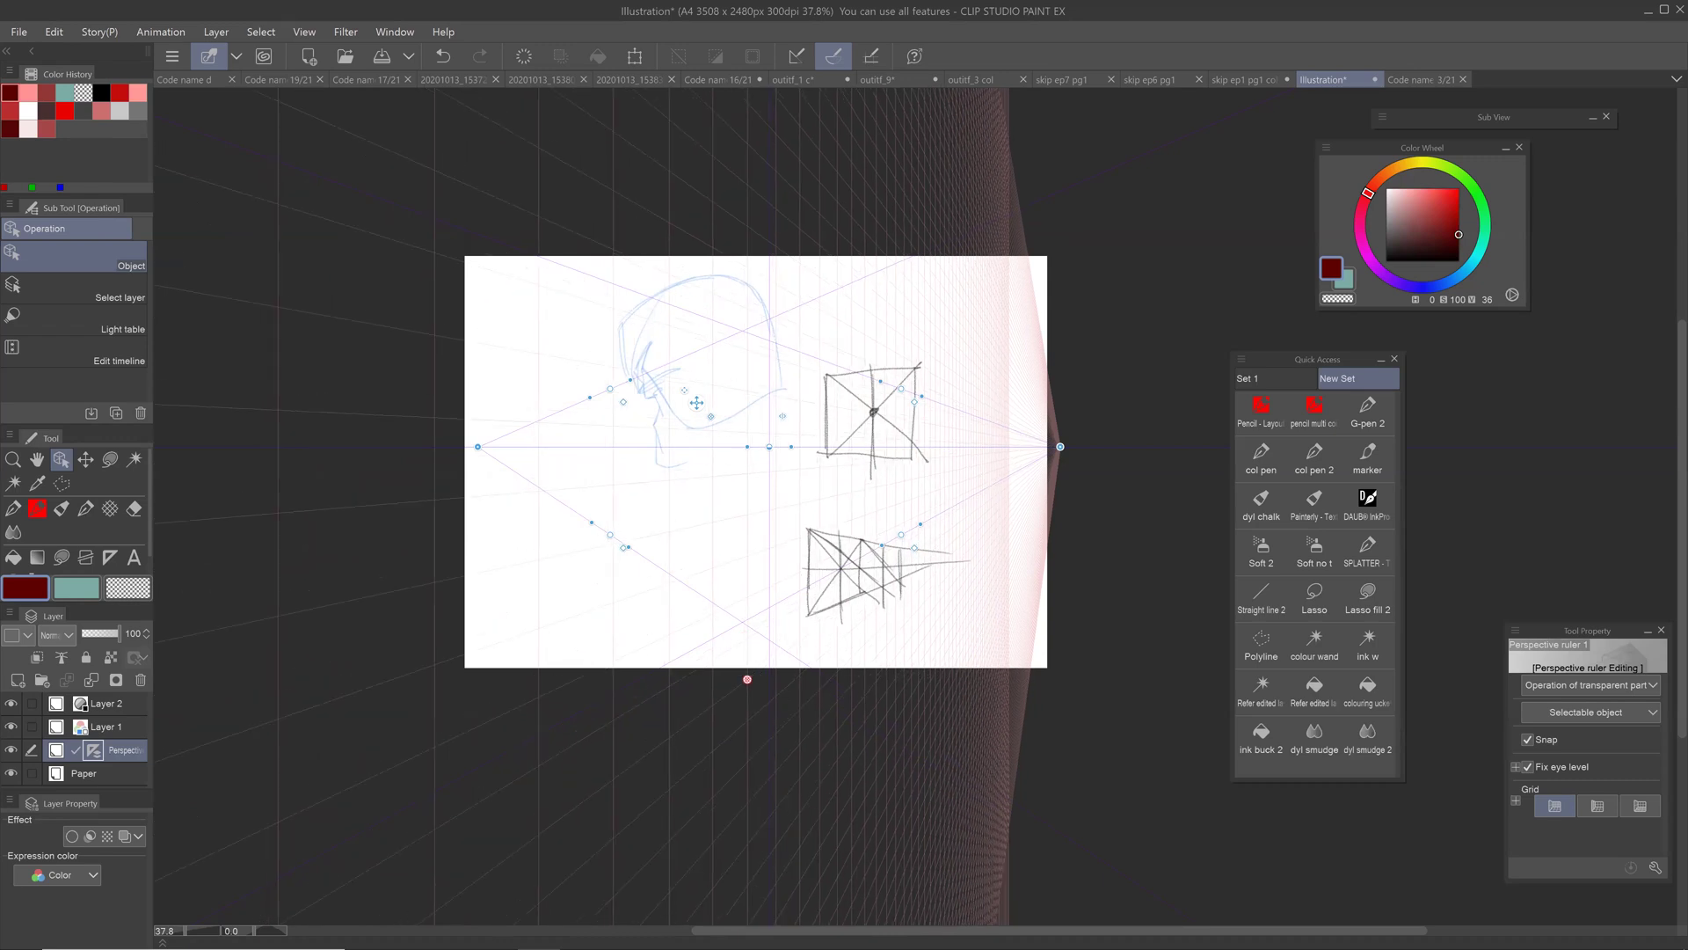
{"action": "key", "text": "ctrl+plus"}
{"action": "key", "text": "ctrl+plus"}
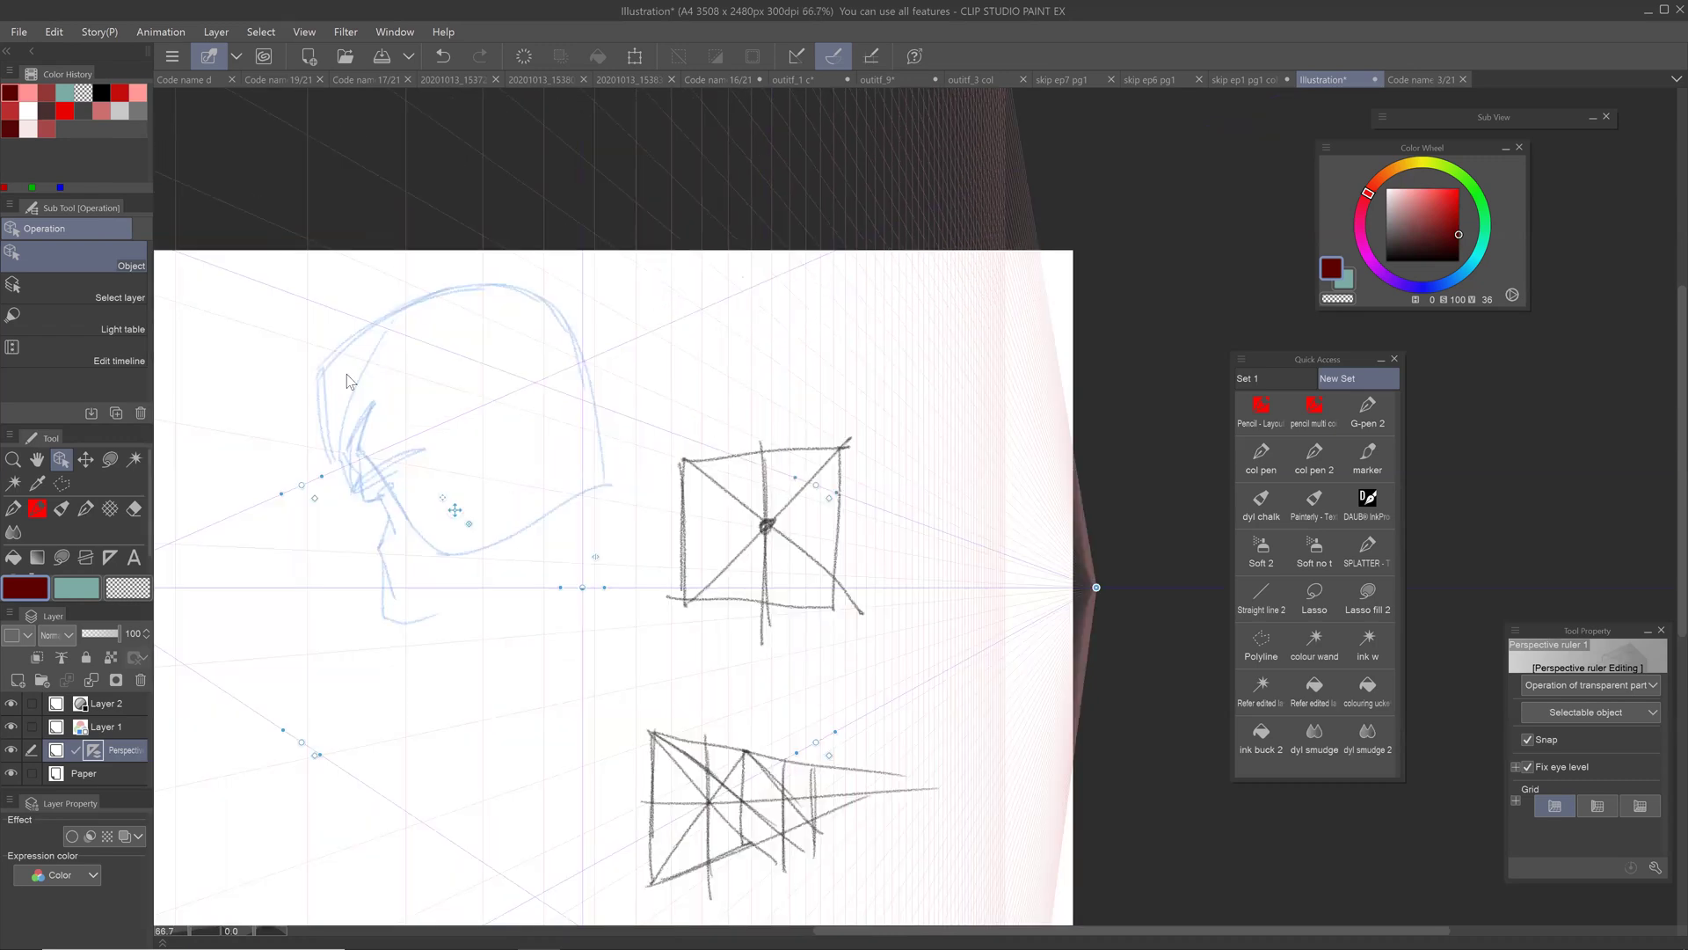
Step: Clear the square studies from Layer 2 and sketch a receding wall's outline along the perspective ruler with the Pencil - Layout Red brush
{"action": "left_click", "coordinate": [115, 775]}
{"action": "left_click", "coordinate": [116, 726]}
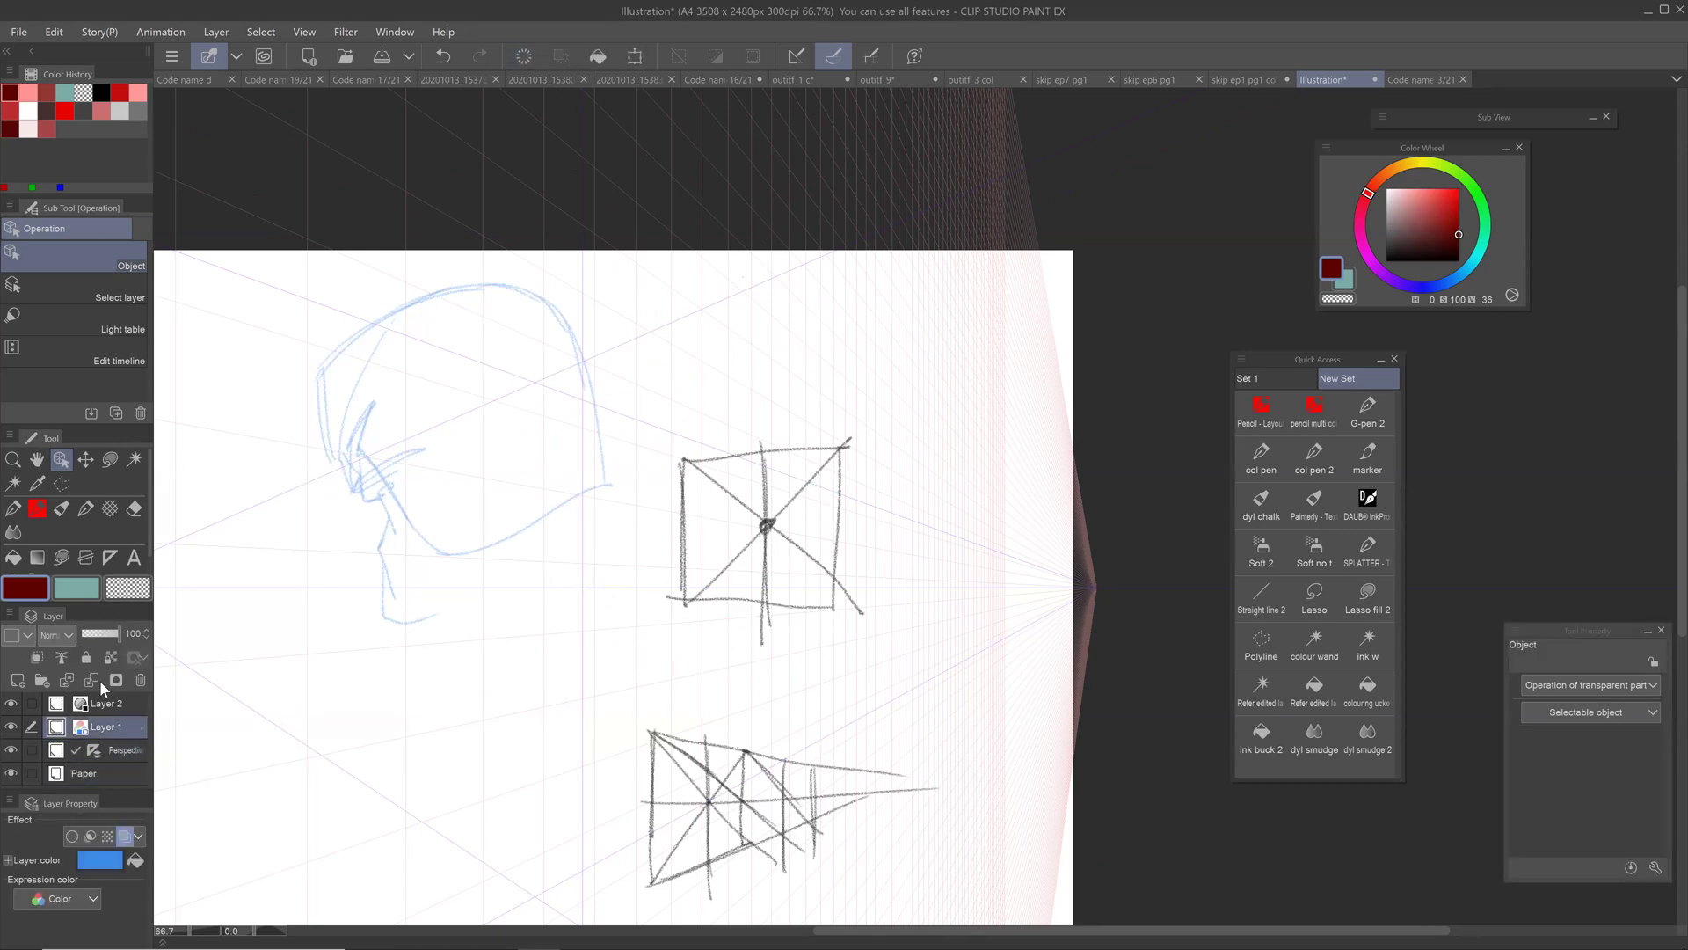
{"action": "left_click", "coordinate": [87, 658]}
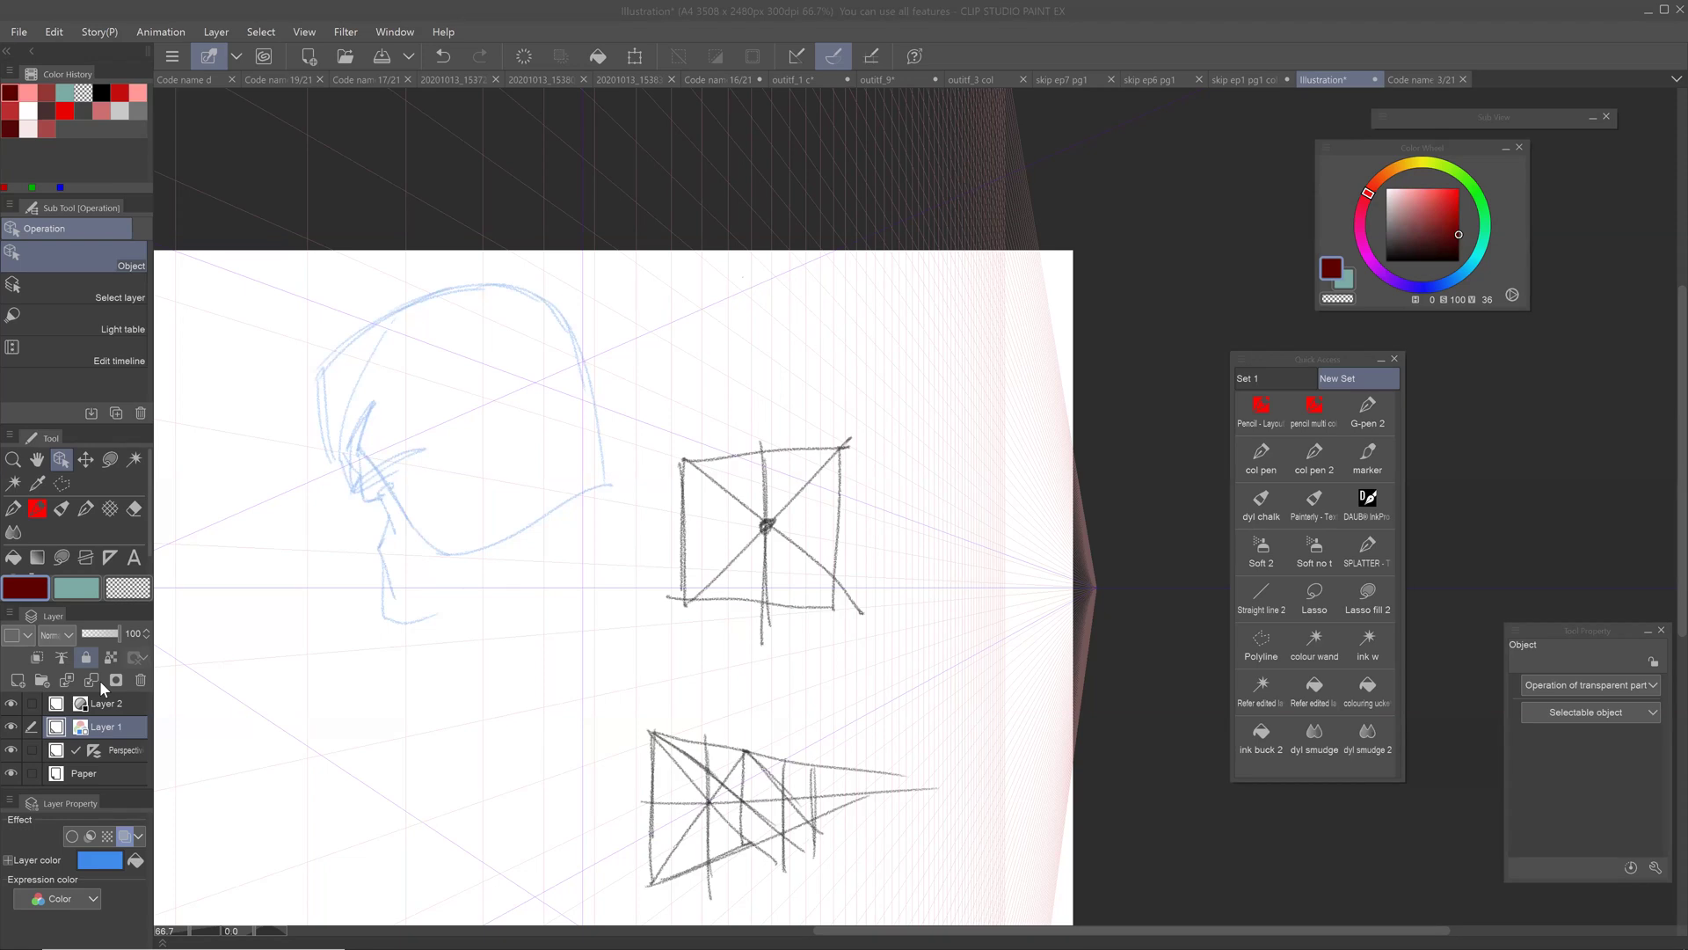
{"action": "left_click", "coordinate": [38, 510]}
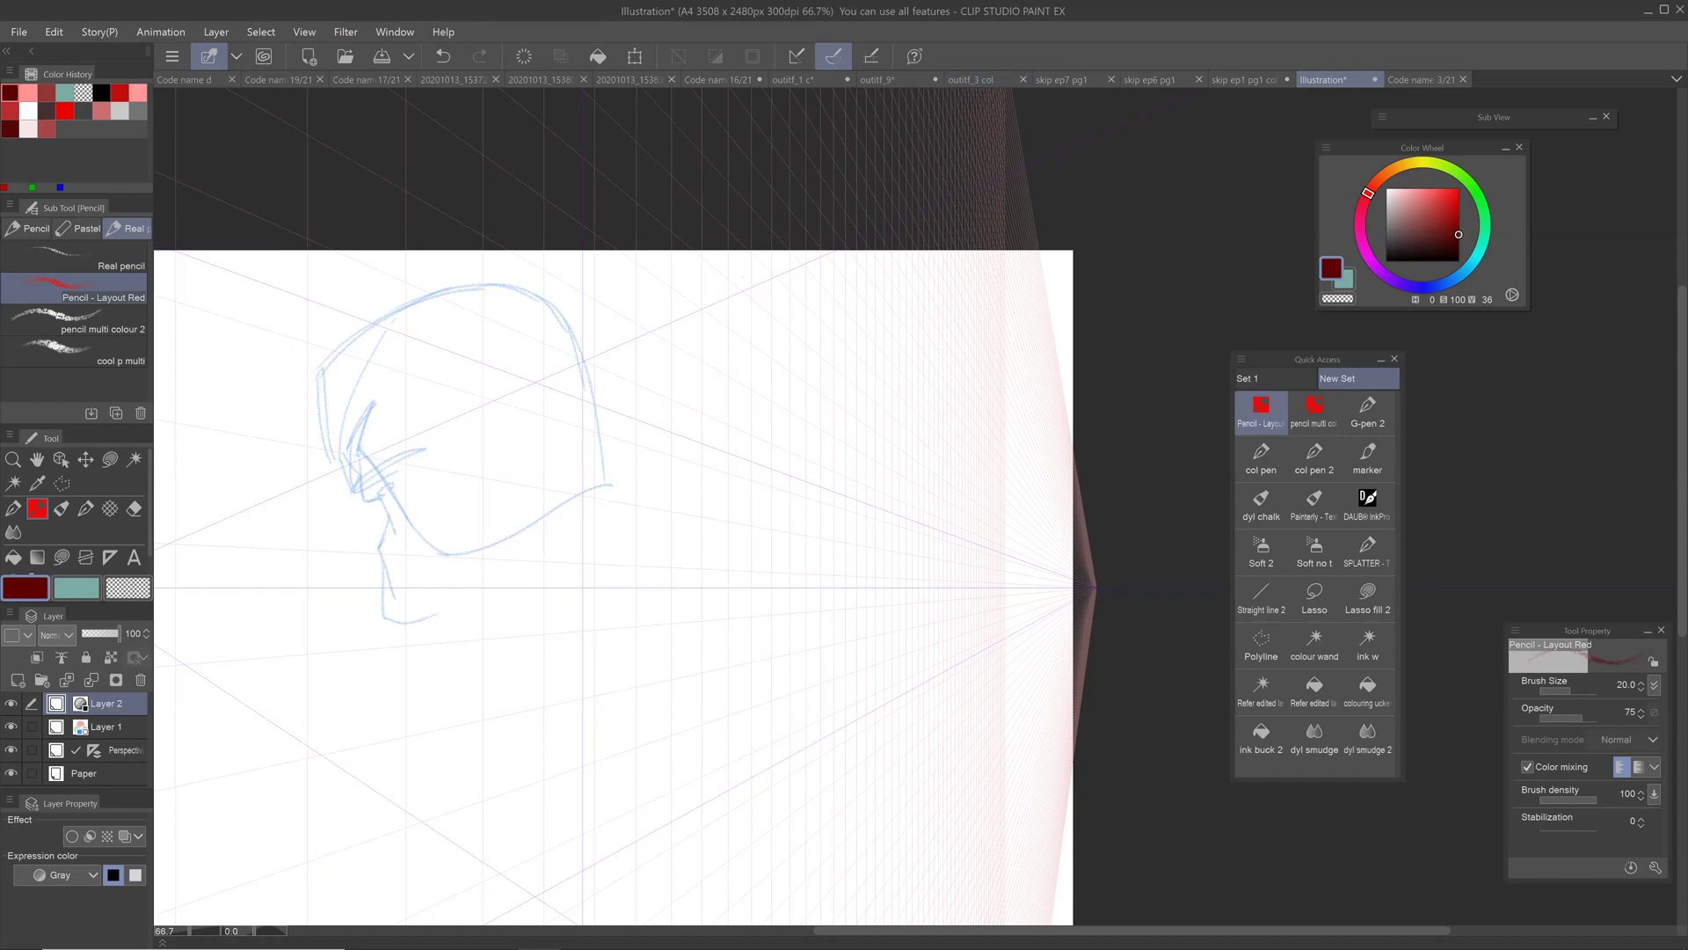
{"action": "left_click_drag", "start_coordinate": [702, 464], "coordinate": [702, 764]}
{"action": "mouse_move", "coordinate": [703, 463]}
{"action": "left_mouse_down"}
{"action": "mouse_move", "coordinate": [904, 526]}
{"action": "mouse_move", "coordinate": [901, 791]}
{"action": "left_mouse_up"}
{"action": "left_click_drag", "start_coordinate": [913, 729], "coordinate": [715, 881]}
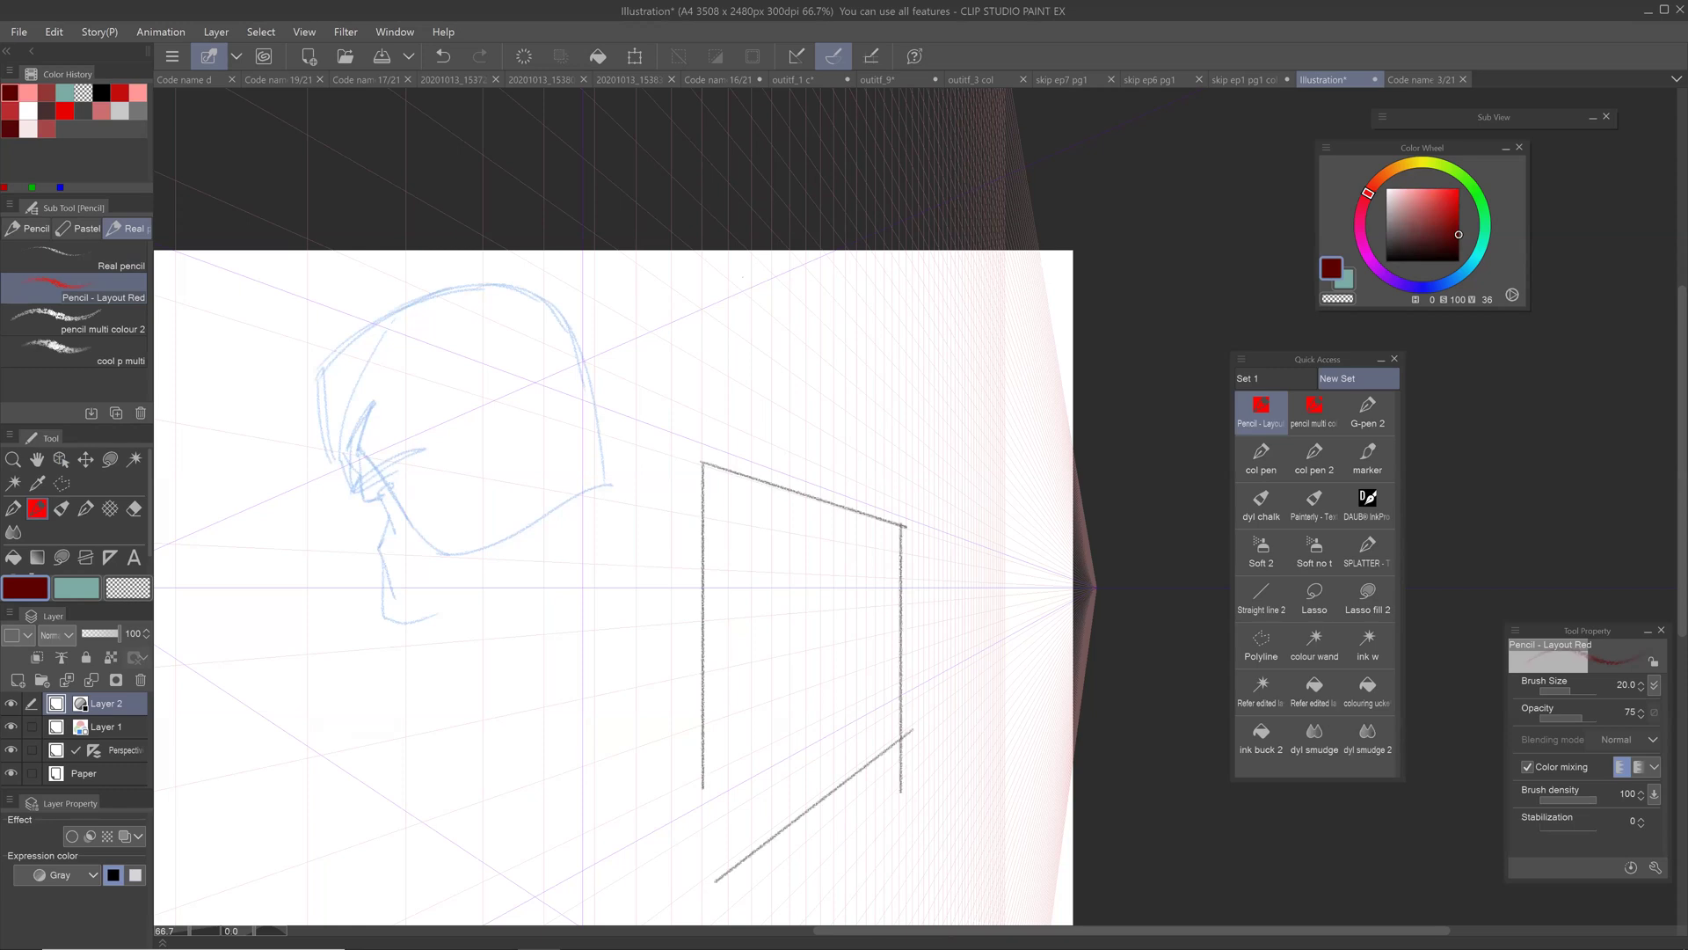
Step: Draw the first small rectangular window near the wall's closer edge at eye level, following the perspective ruler
{"action": "scroll", "coordinate": [817, 636], "scroll_direction": "up", "scroll_amount": 4}
{"action": "mouse_move", "coordinate": [655, 476]}
{"action": "left_mouse_down"}
{"action": "mouse_move", "coordinate": [656, 598]}
{"action": "mouse_move", "coordinate": [716, 476]}
{"action": "mouse_move", "coordinate": [708, 591]}
{"action": "mouse_move", "coordinate": [654, 596]}
{"action": "mouse_move", "coordinate": [706, 589]}
{"action": "left_mouse_up"}
{"action": "key", "text": "ctrl+z"}
{"action": "key", "text": "ctrl+z"}
{"action": "key", "text": "ctrl+z"}
{"action": "key", "text": "ctrl+z"}
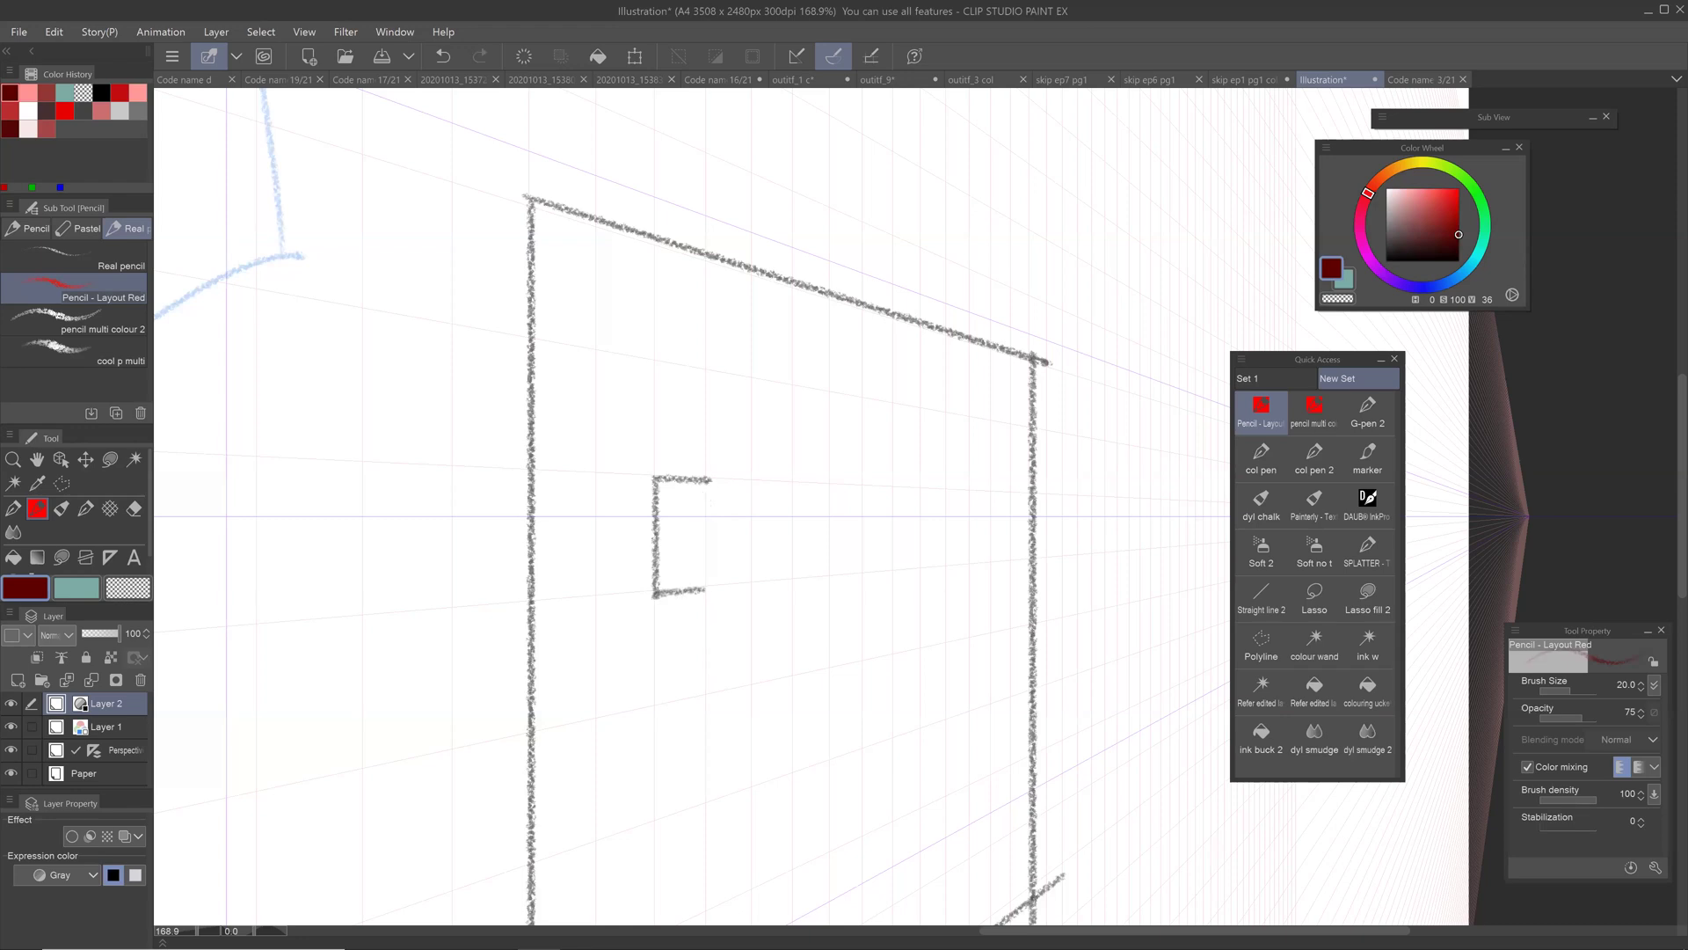
{"action": "left_click_drag", "start_coordinate": [709, 480], "coordinate": [708, 594]}
Step: Draw three more windows along the same row, each narrower and shorter towards the wall's far edge
{"action": "mouse_move", "coordinate": [794, 480]}
{"action": "left_mouse_down"}
{"action": "mouse_move", "coordinate": [794, 580]}
{"action": "mouse_move", "coordinate": [831, 483]}
{"action": "mouse_move", "coordinate": [829, 577]}
{"action": "left_mouse_up"}
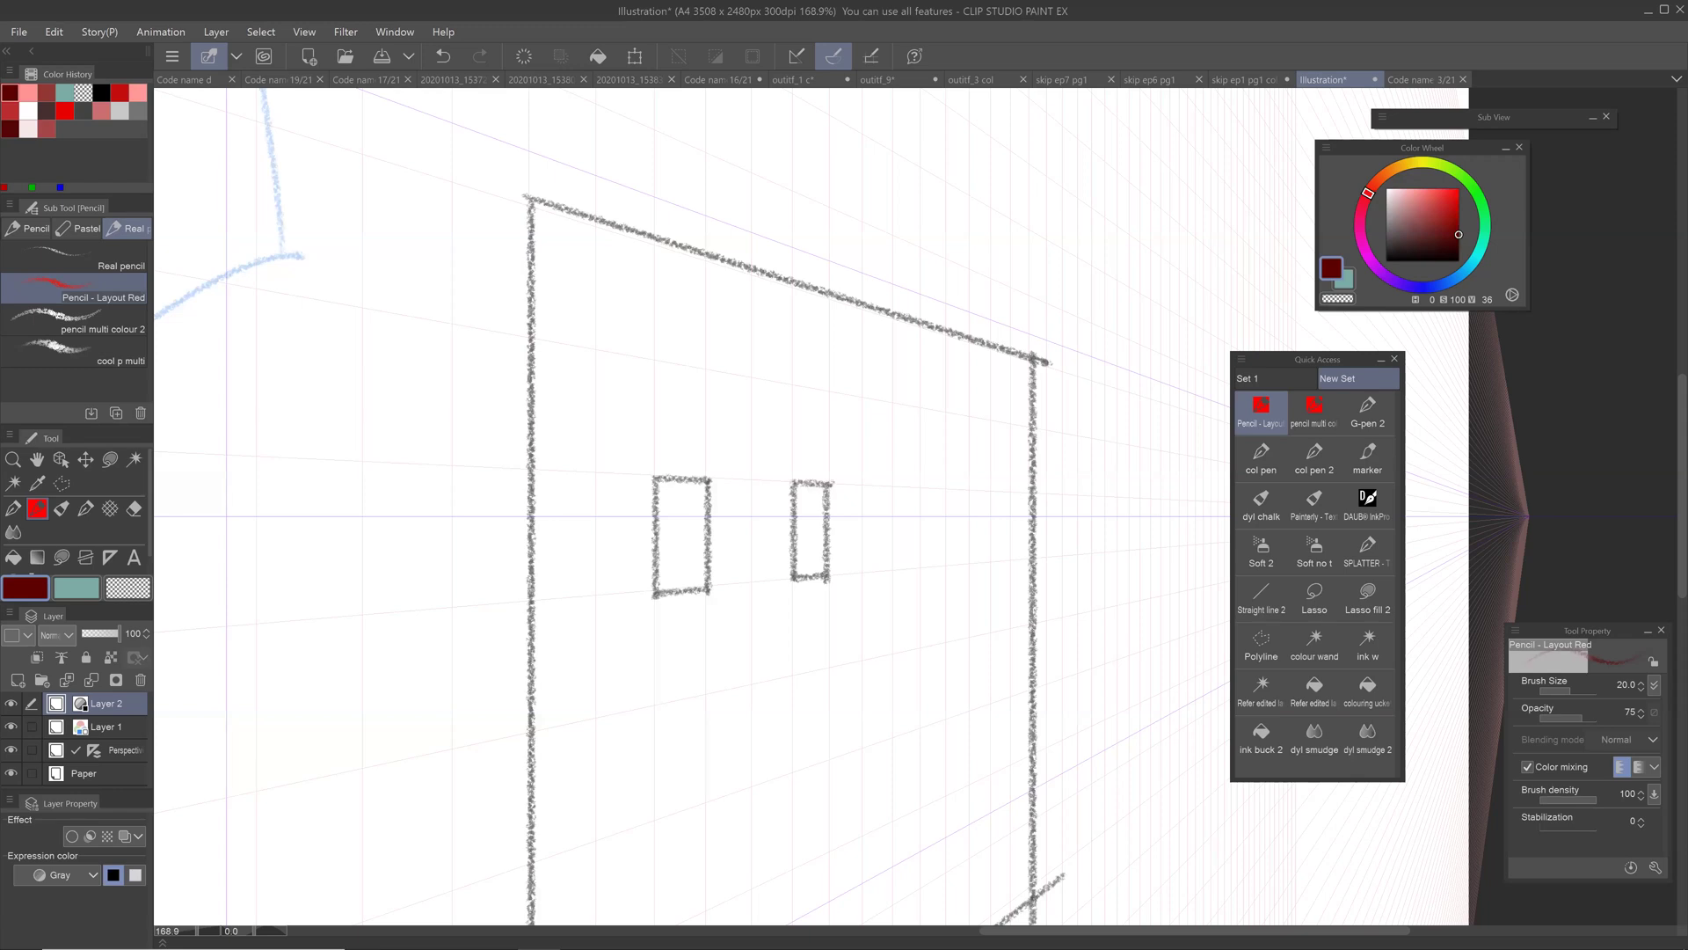
{"action": "key", "text": "ctrl+z"}
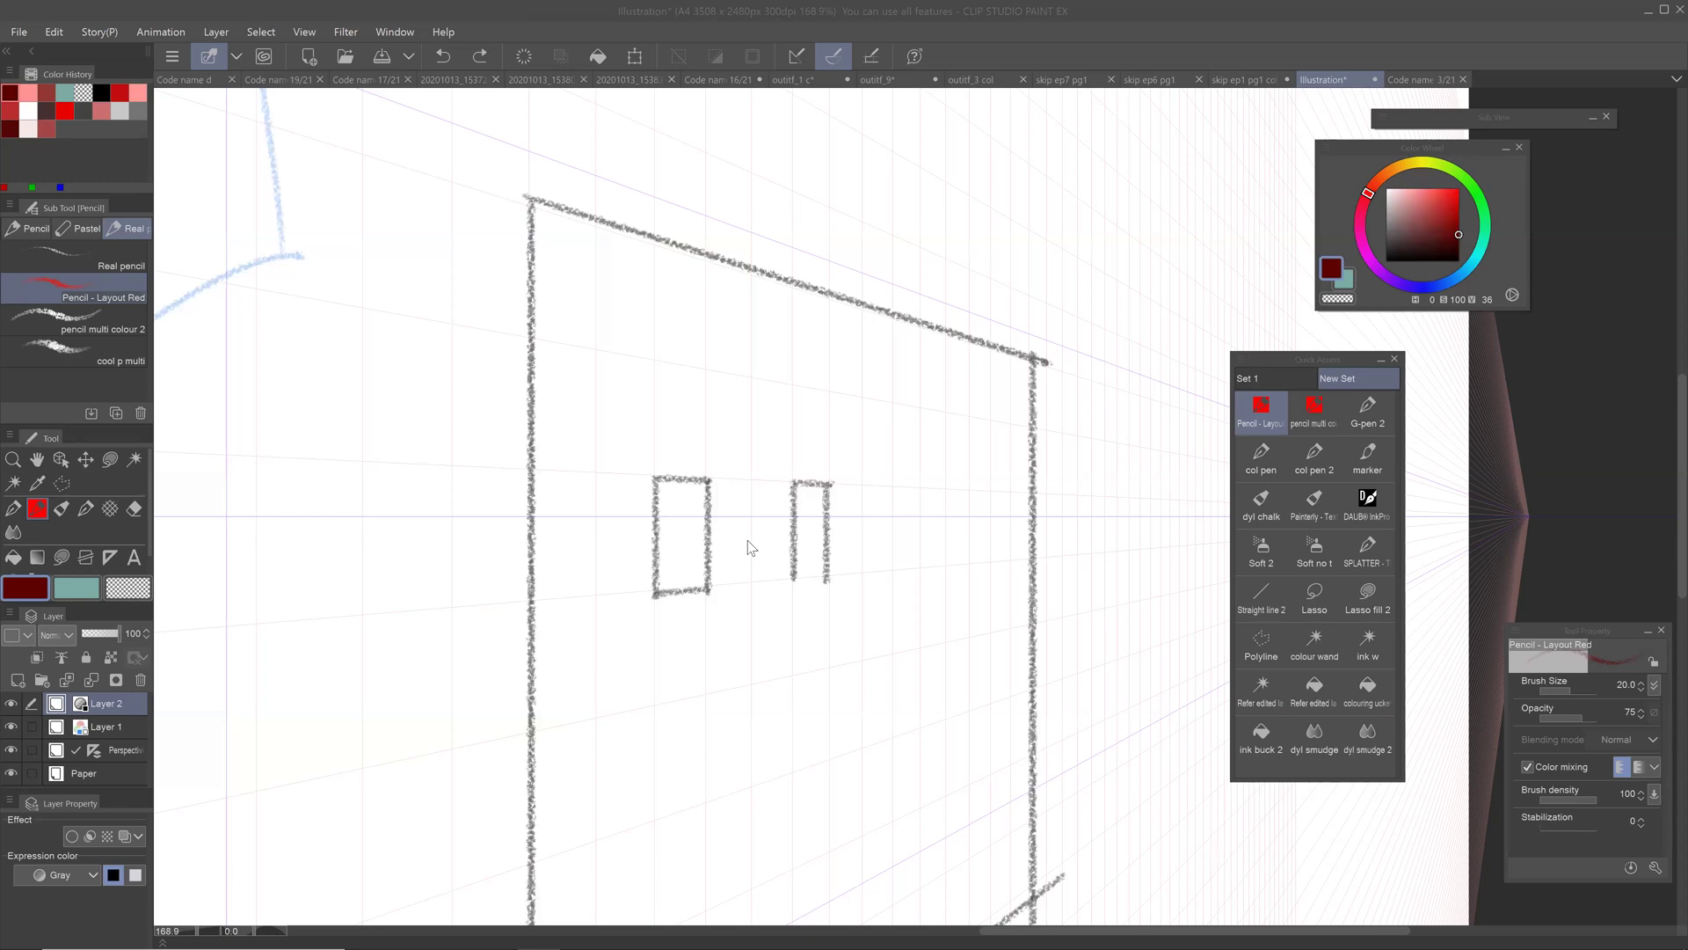
{"action": "left_click", "coordinate": [752, 548]}
{"action": "key", "text": "ctrl+y"}
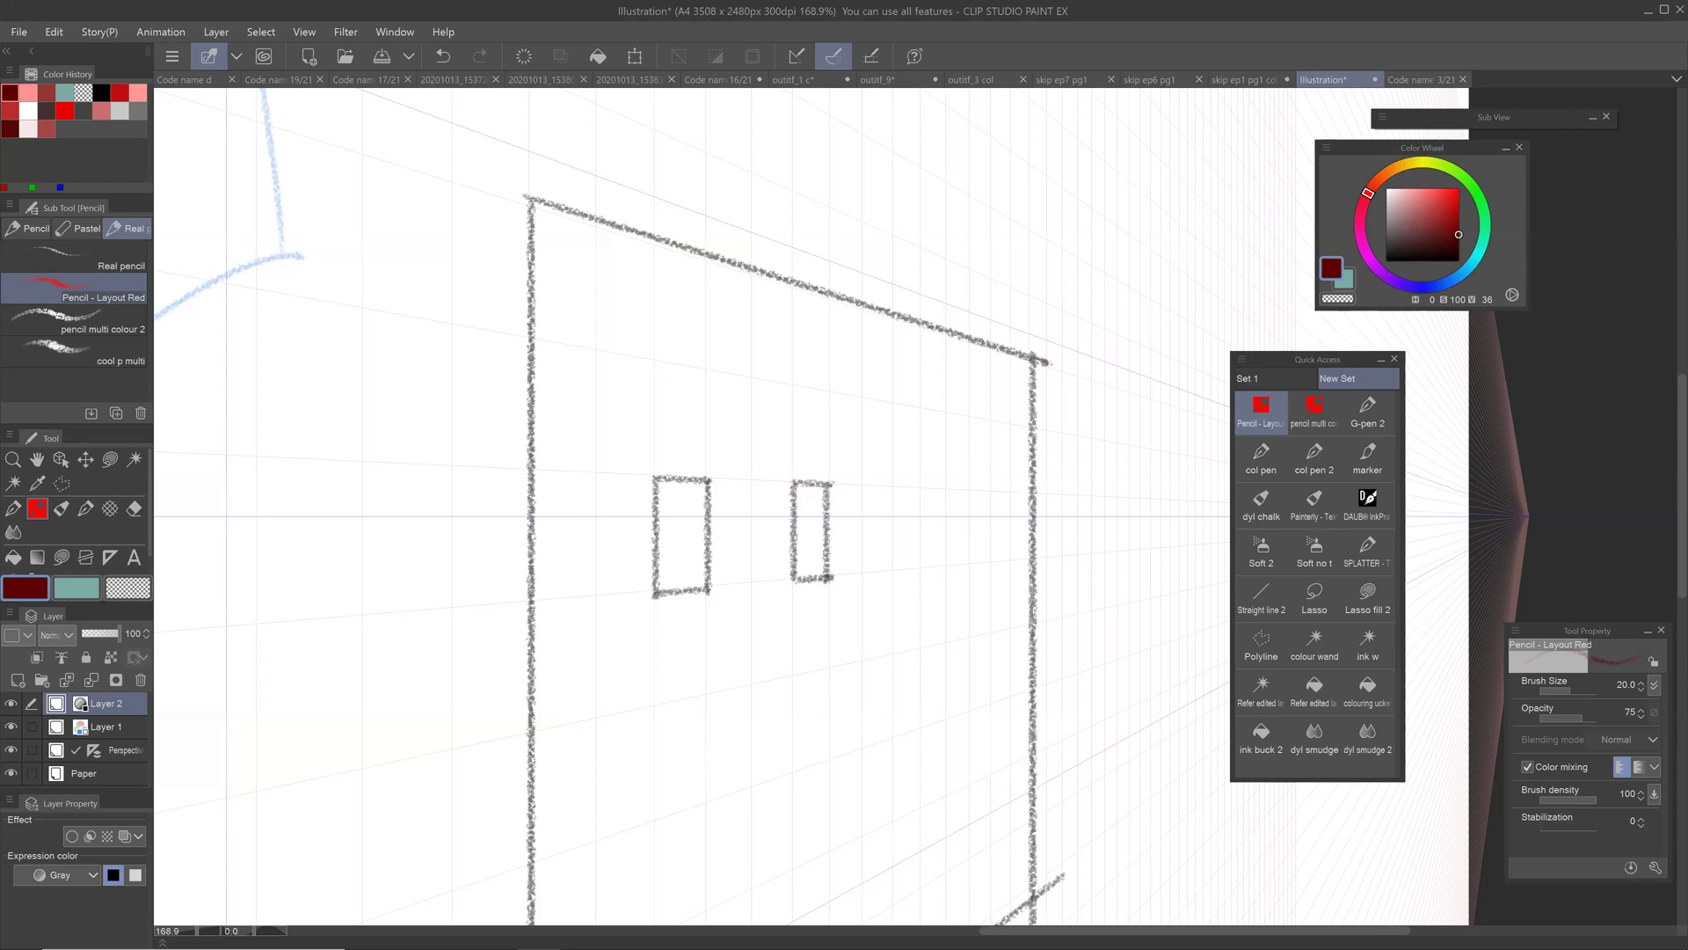
{"action": "mouse_move", "coordinate": [895, 568]}
{"action": "left_mouse_down"}
{"action": "mouse_move", "coordinate": [895, 487]}
{"action": "mouse_move", "coordinate": [918, 488]}
{"action": "mouse_move", "coordinate": [919, 559]}
{"action": "mouse_move", "coordinate": [883, 572]}
{"action": "mouse_move", "coordinate": [967, 492]}
{"action": "left_mouse_up"}
{"action": "mouse_move", "coordinate": [967, 492]}
{"action": "left_mouse_down"}
{"action": "mouse_move", "coordinate": [994, 492]}
{"action": "mouse_move", "coordinate": [992, 570]}
{"action": "mouse_move", "coordinate": [967, 565]}
{"action": "left_mouse_up"}
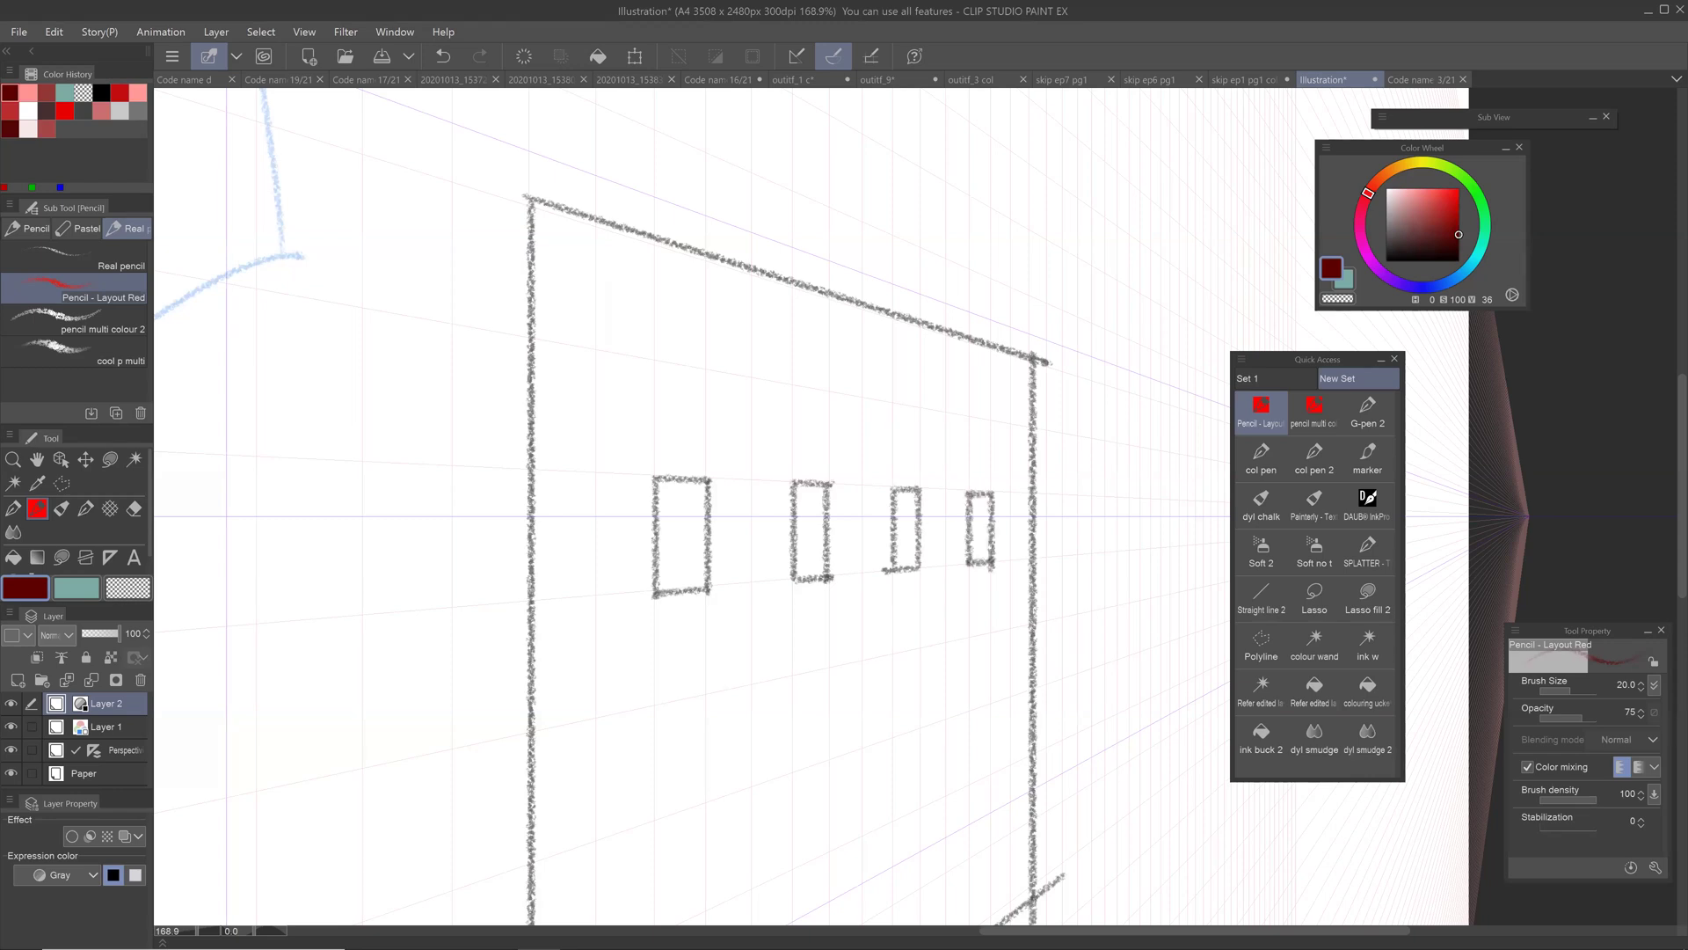
Step: Sketch the building's second wall with its receding top edge, outer vertical and base line towards the opposite vanishing point
{"action": "key", "text": "ctrl+alt+0"}
{"action": "mouse_move", "coordinate": [729, 352]}
{"action": "left_mouse_down"}
{"action": "mouse_move", "coordinate": [382, 421]}
{"action": "mouse_move", "coordinate": [432, 816]}
{"action": "left_mouse_up"}
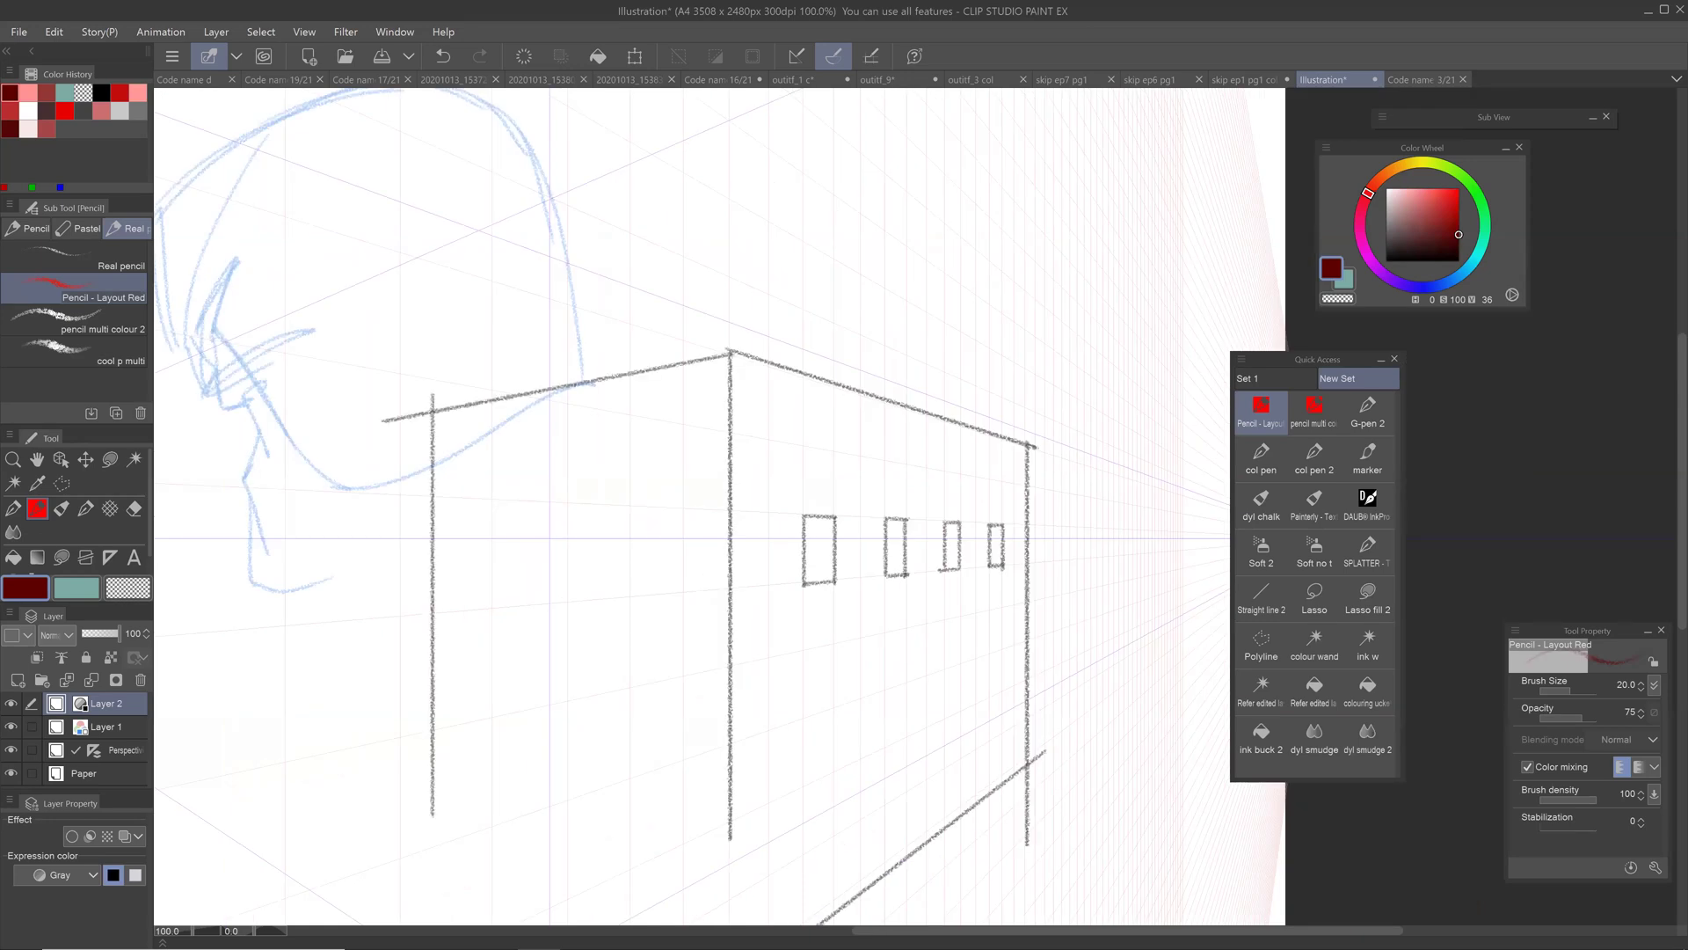
{"action": "left_click_drag", "start_coordinate": [563, 791], "coordinate": [593, 611]}
{"action": "left_click_drag", "start_coordinate": [484, 650], "coordinate": [744, 754]}
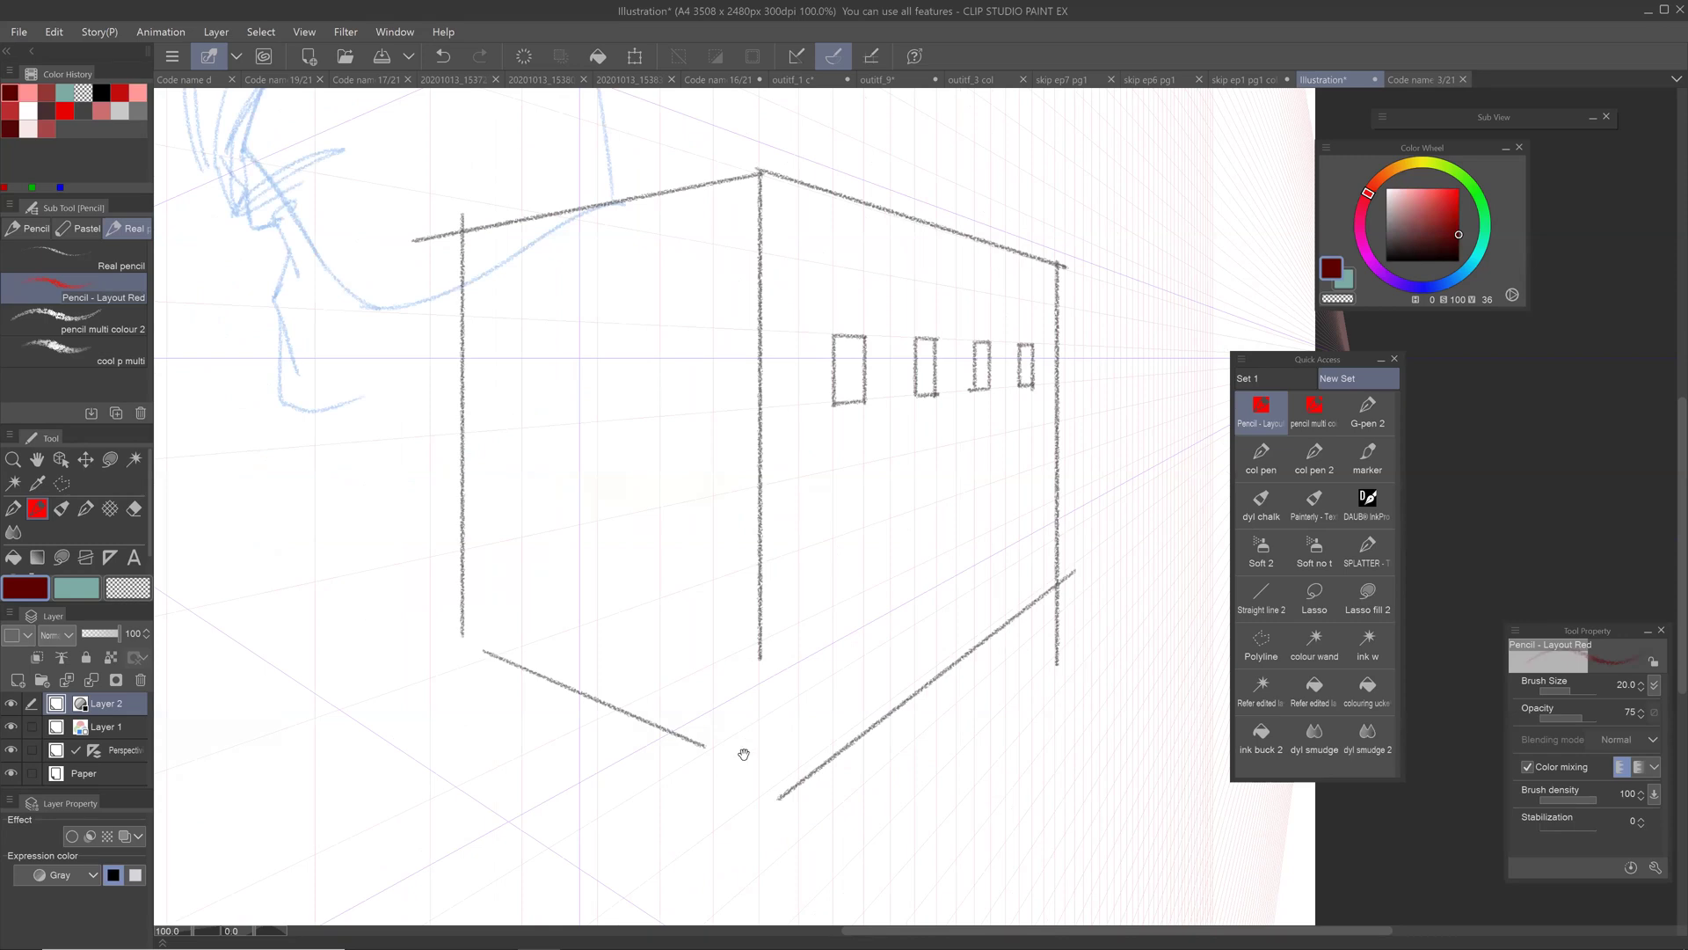
Step: Select the perspective ruler with the Object tool and set its grid size to 5.9
{"action": "left_click_drag", "start_coordinate": [744, 753], "coordinate": [574, 636]}
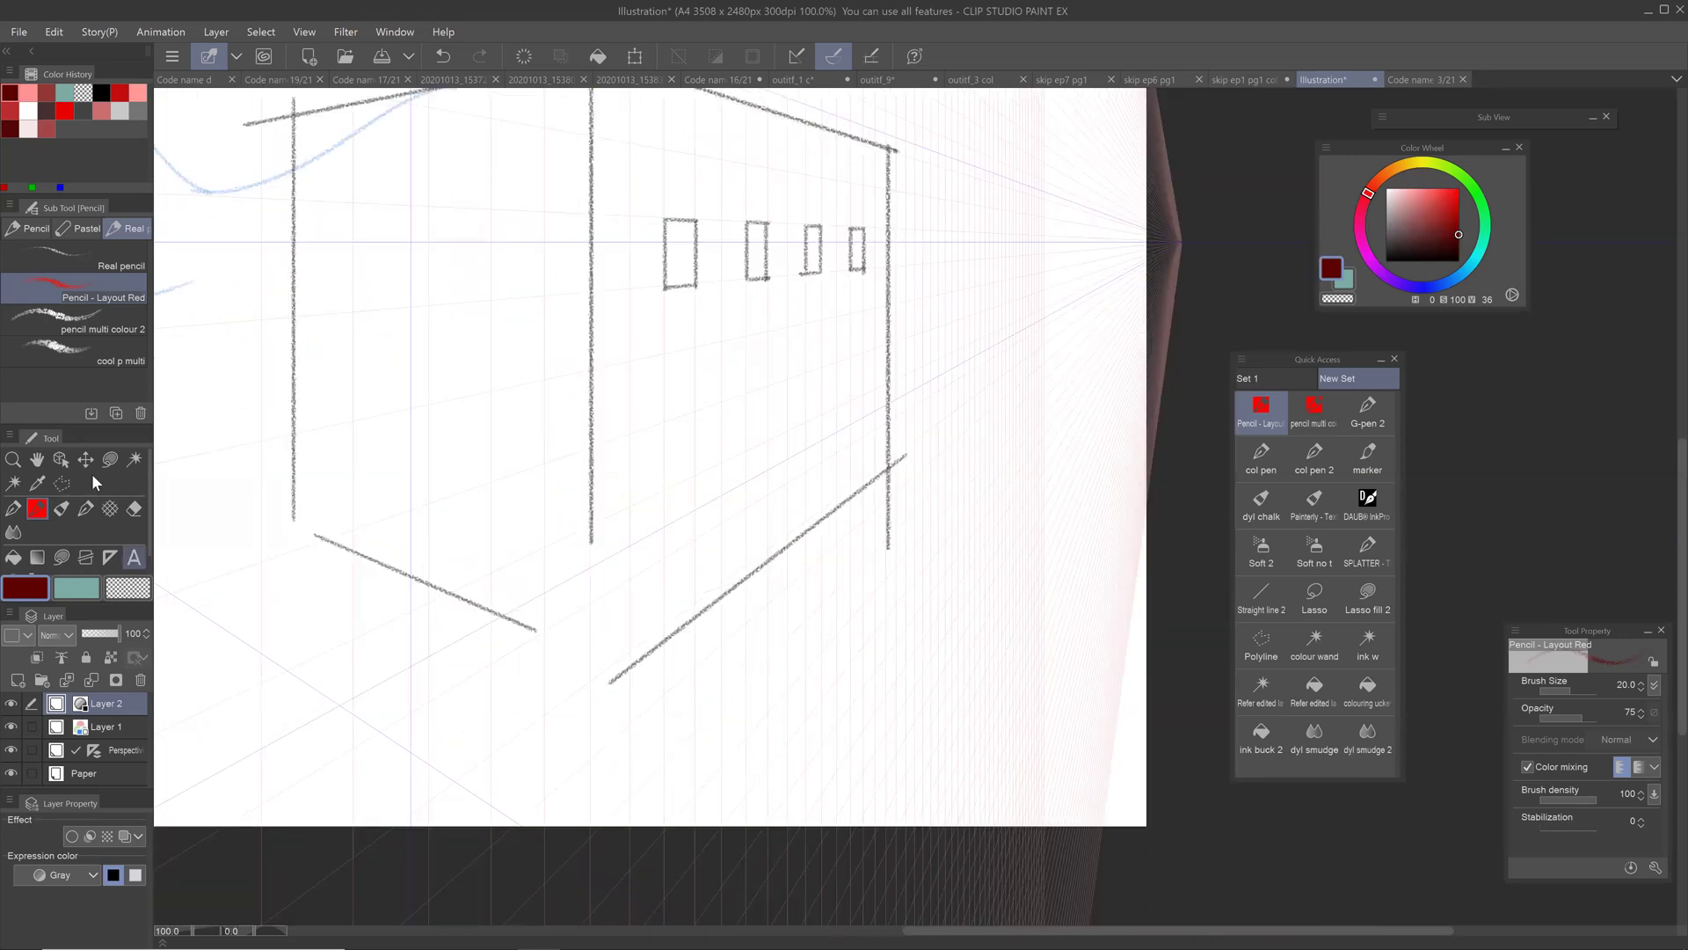
{"action": "left_click", "coordinate": [61, 459]}
{"action": "left_click", "coordinate": [1005, 241]}
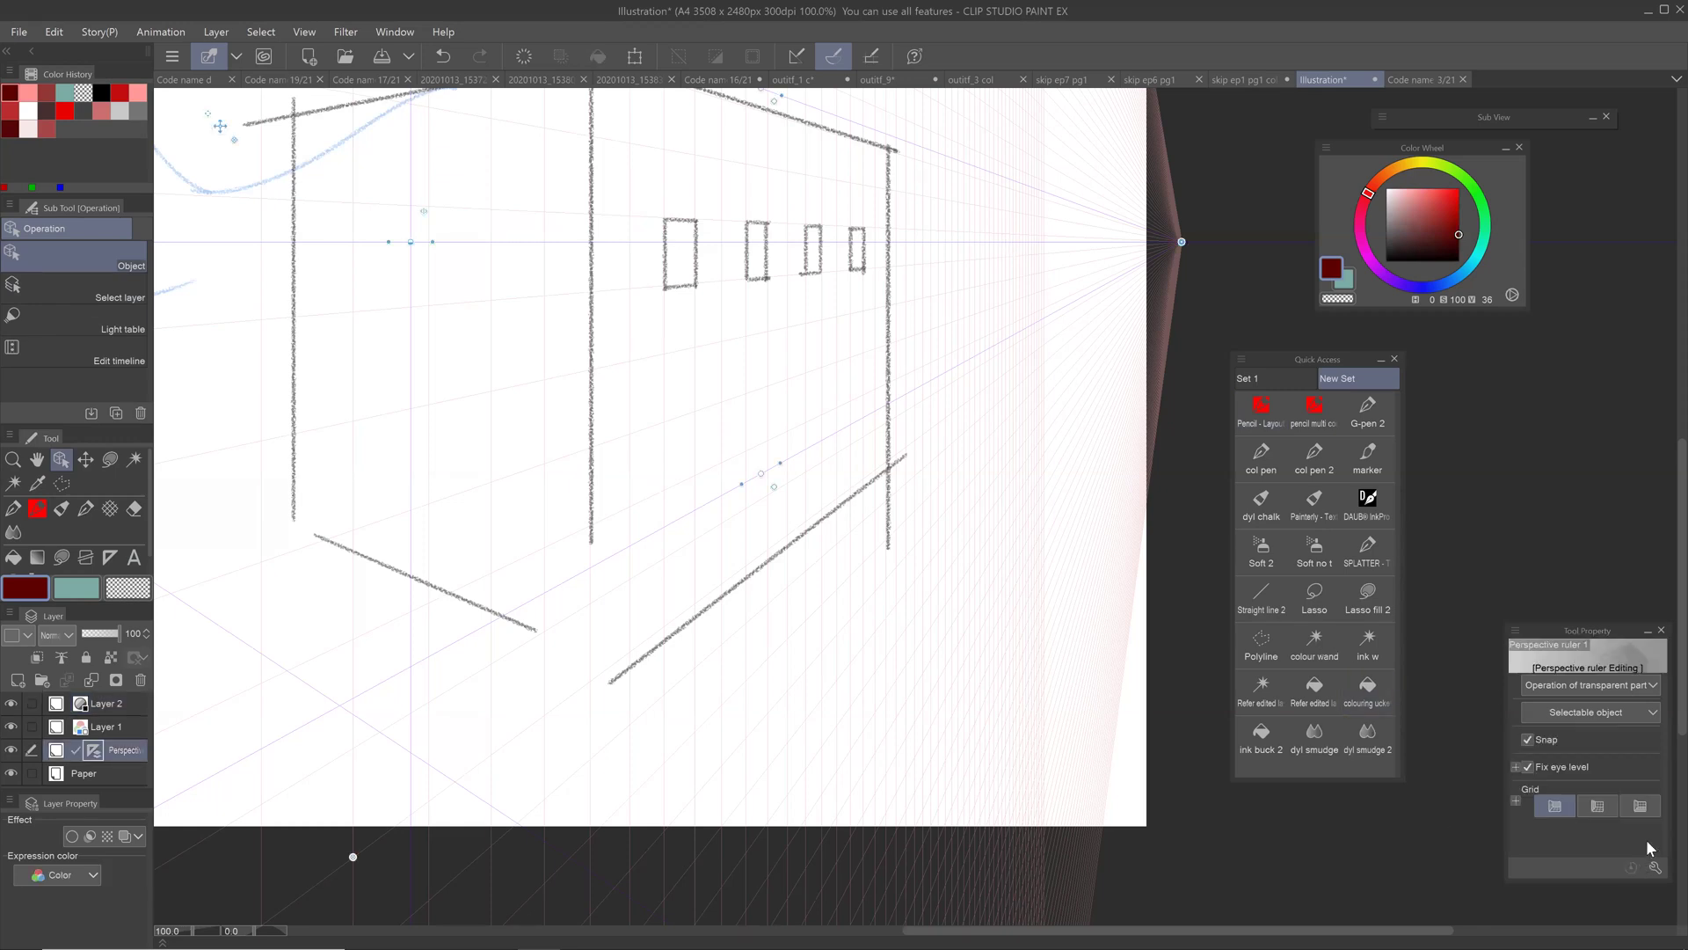
{"action": "left_click", "coordinate": [1517, 801]}
{"action": "left_click", "coordinate": [1545, 836]}
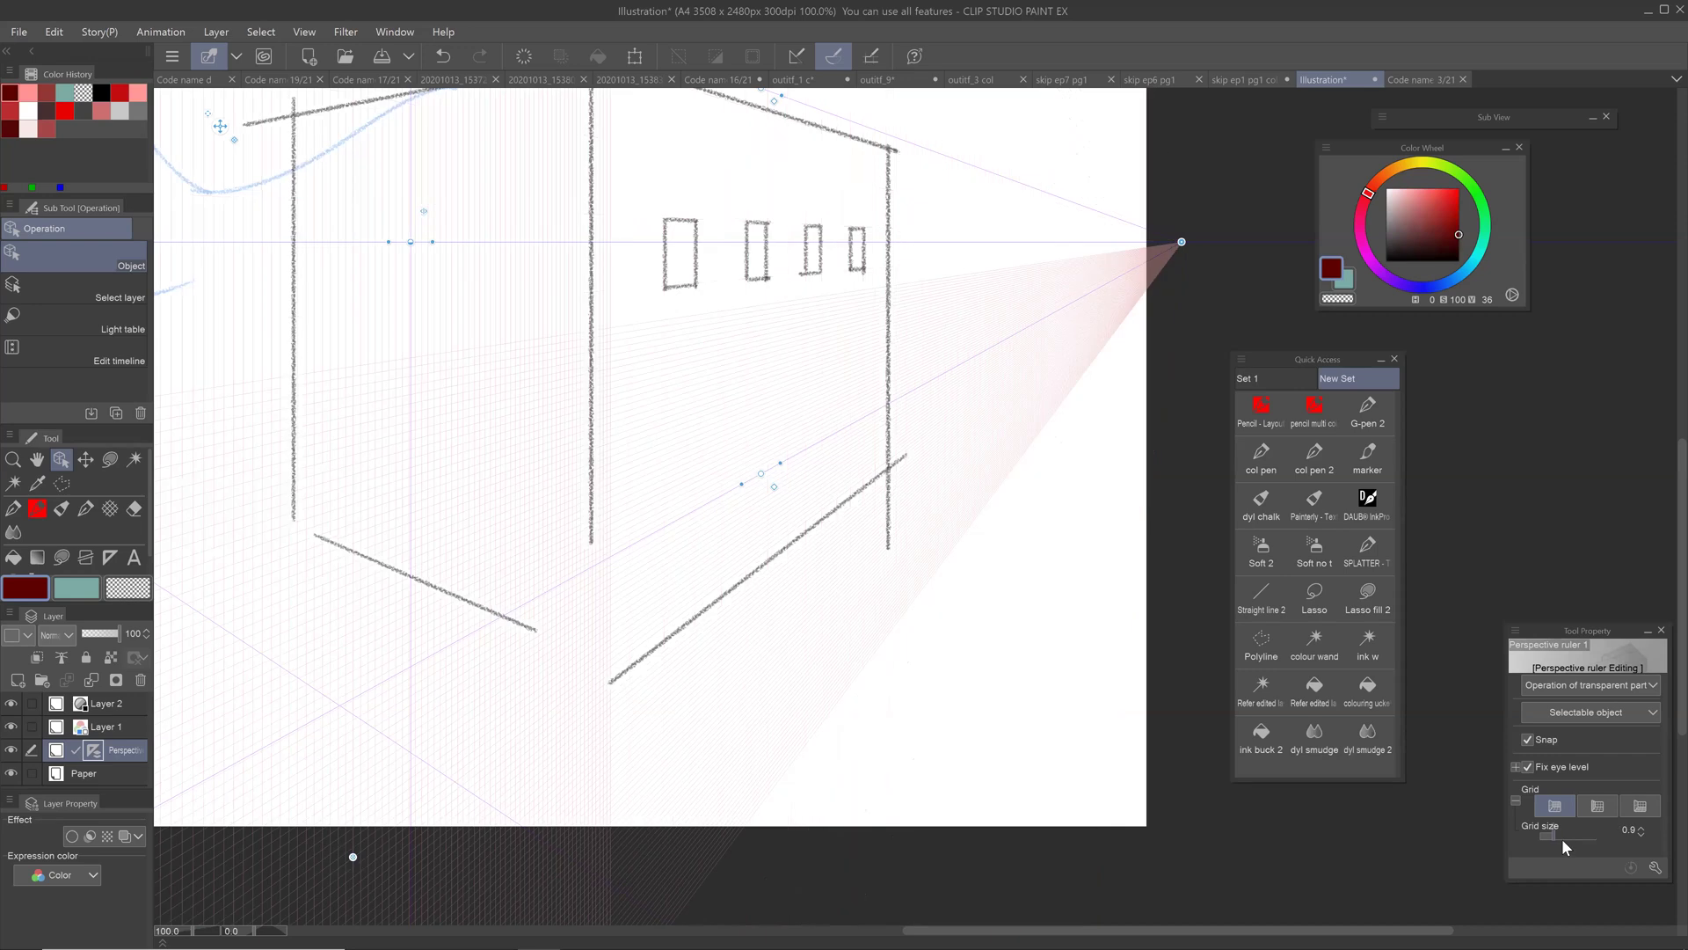
{"action": "left_click_drag", "start_coordinate": [1600, 833], "coordinate": [1544, 825]}
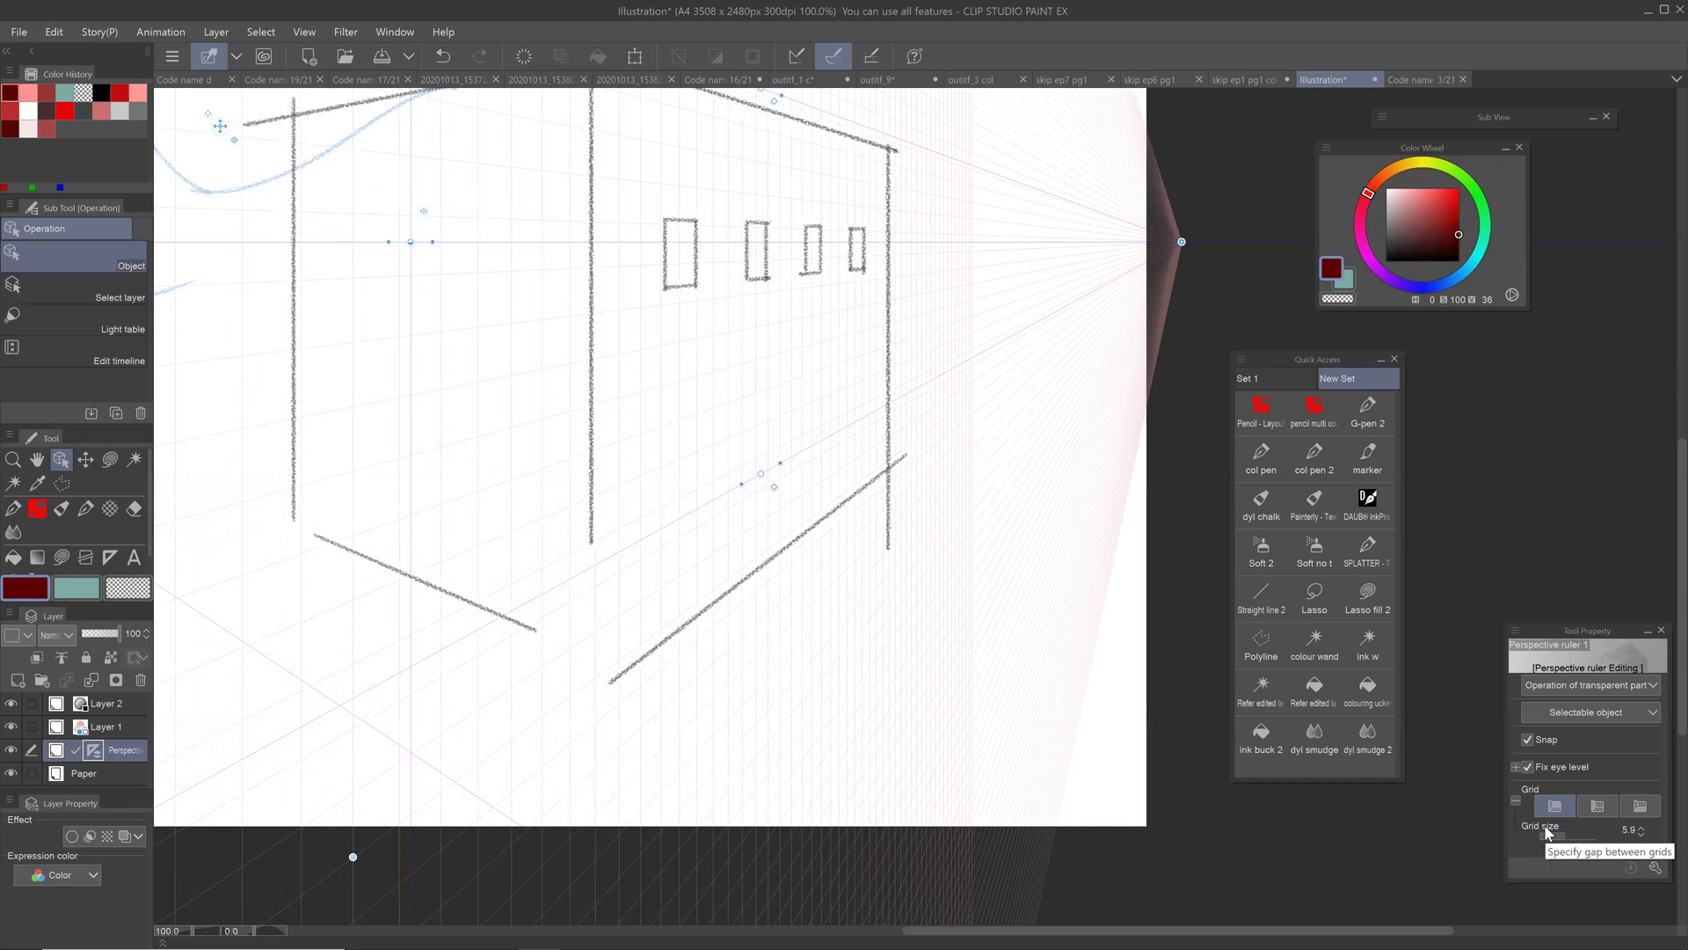
Step: Try moving the building sketch on Layer 2 sideways across the perspective grid, and undo the move
{"action": "scroll", "coordinate": [877, 226], "scroll_direction": "up", "scroll_amount": 1}
{"action": "left_click_drag", "start_coordinate": [877, 223], "coordinate": [893, 392]}
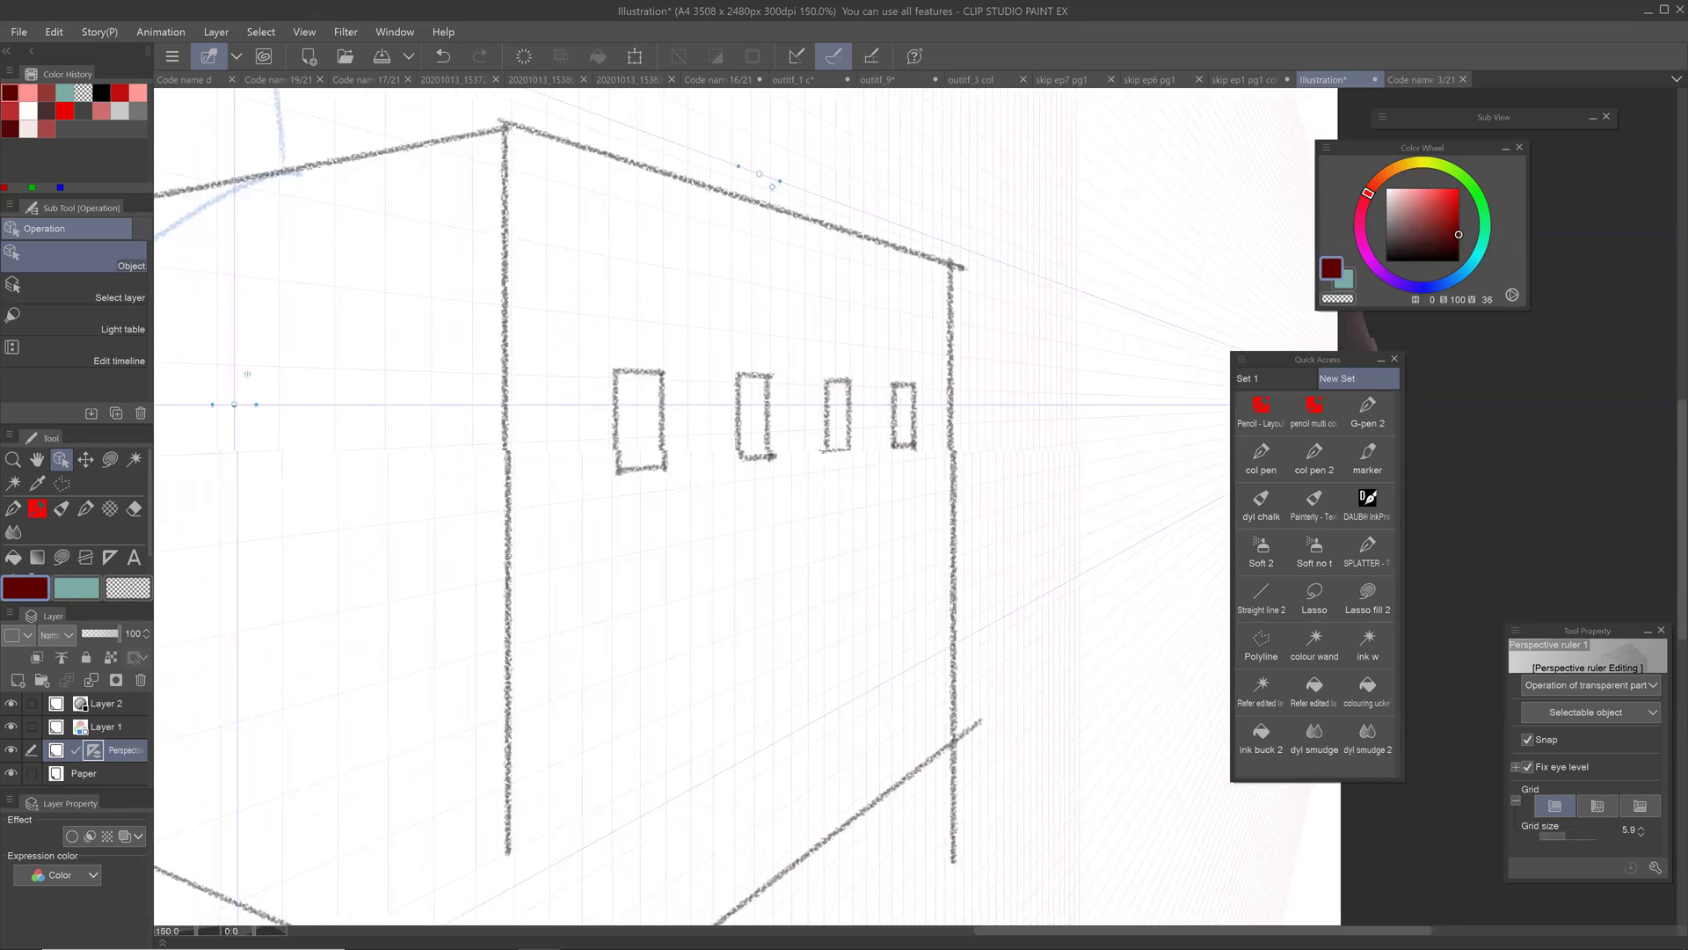
{"action": "scroll", "coordinate": [1027, 571], "scroll_direction": "down", "scroll_amount": 2}
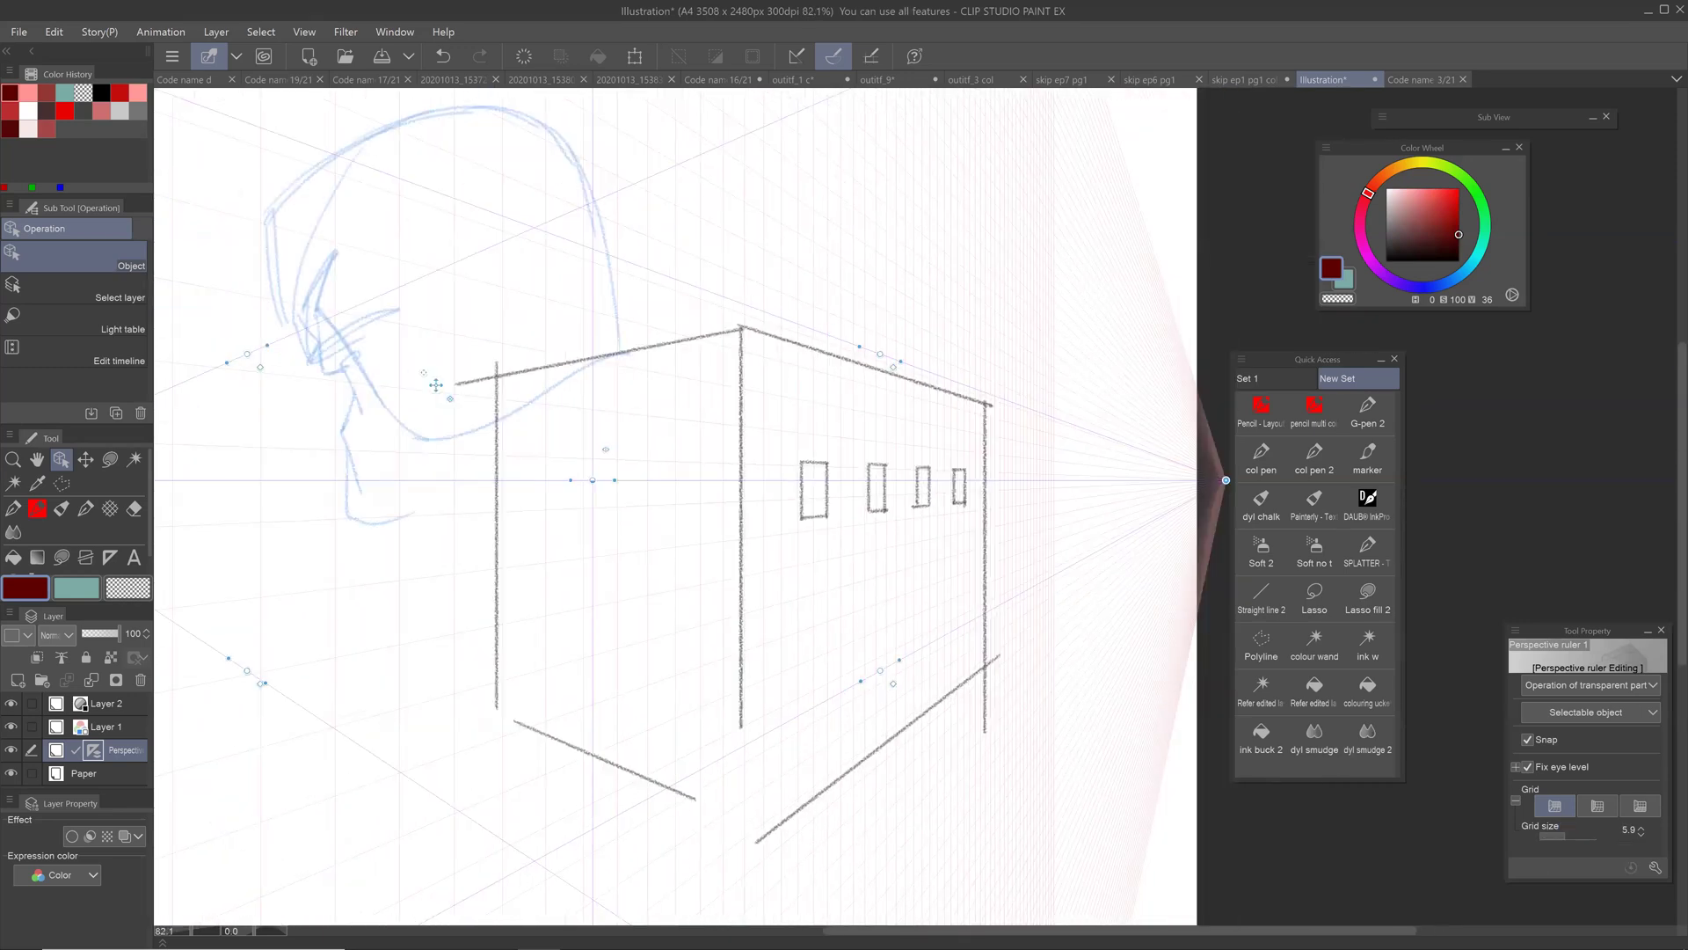
{"action": "mouse_move", "coordinate": [436, 384]}
{"action": "left_mouse_down"}
{"action": "mouse_move", "coordinate": [554, 420]}
{"action": "mouse_move", "coordinate": [805, 386]}
{"action": "left_mouse_up"}
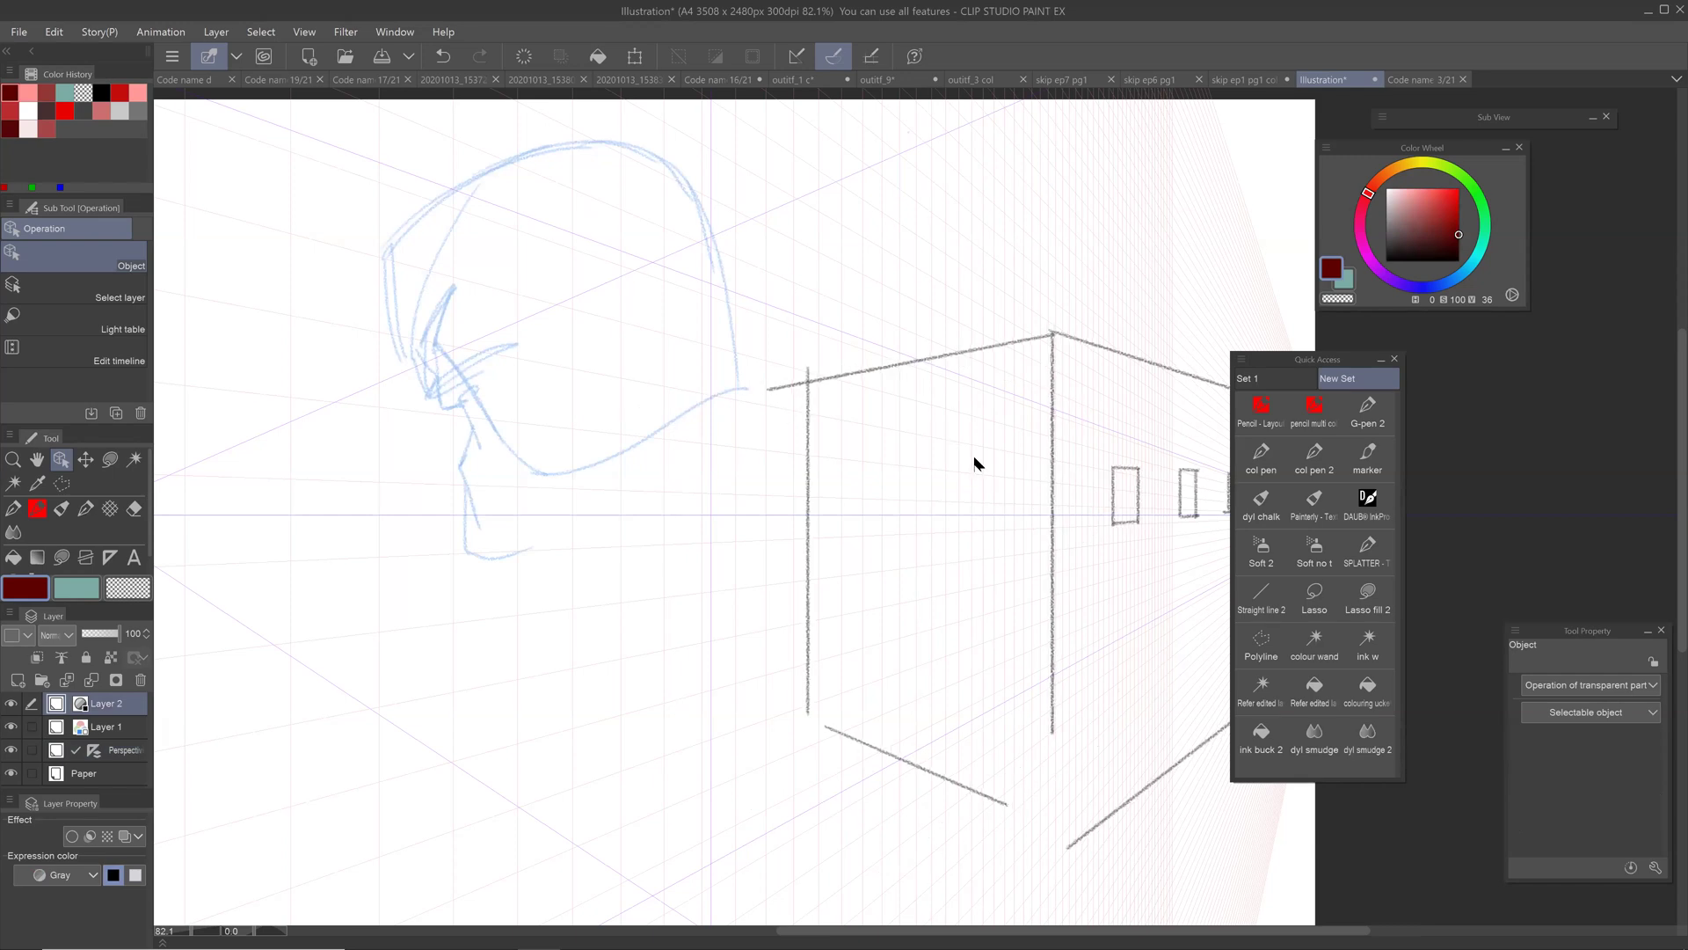
{"action": "key", "text": "ctrl+z"}
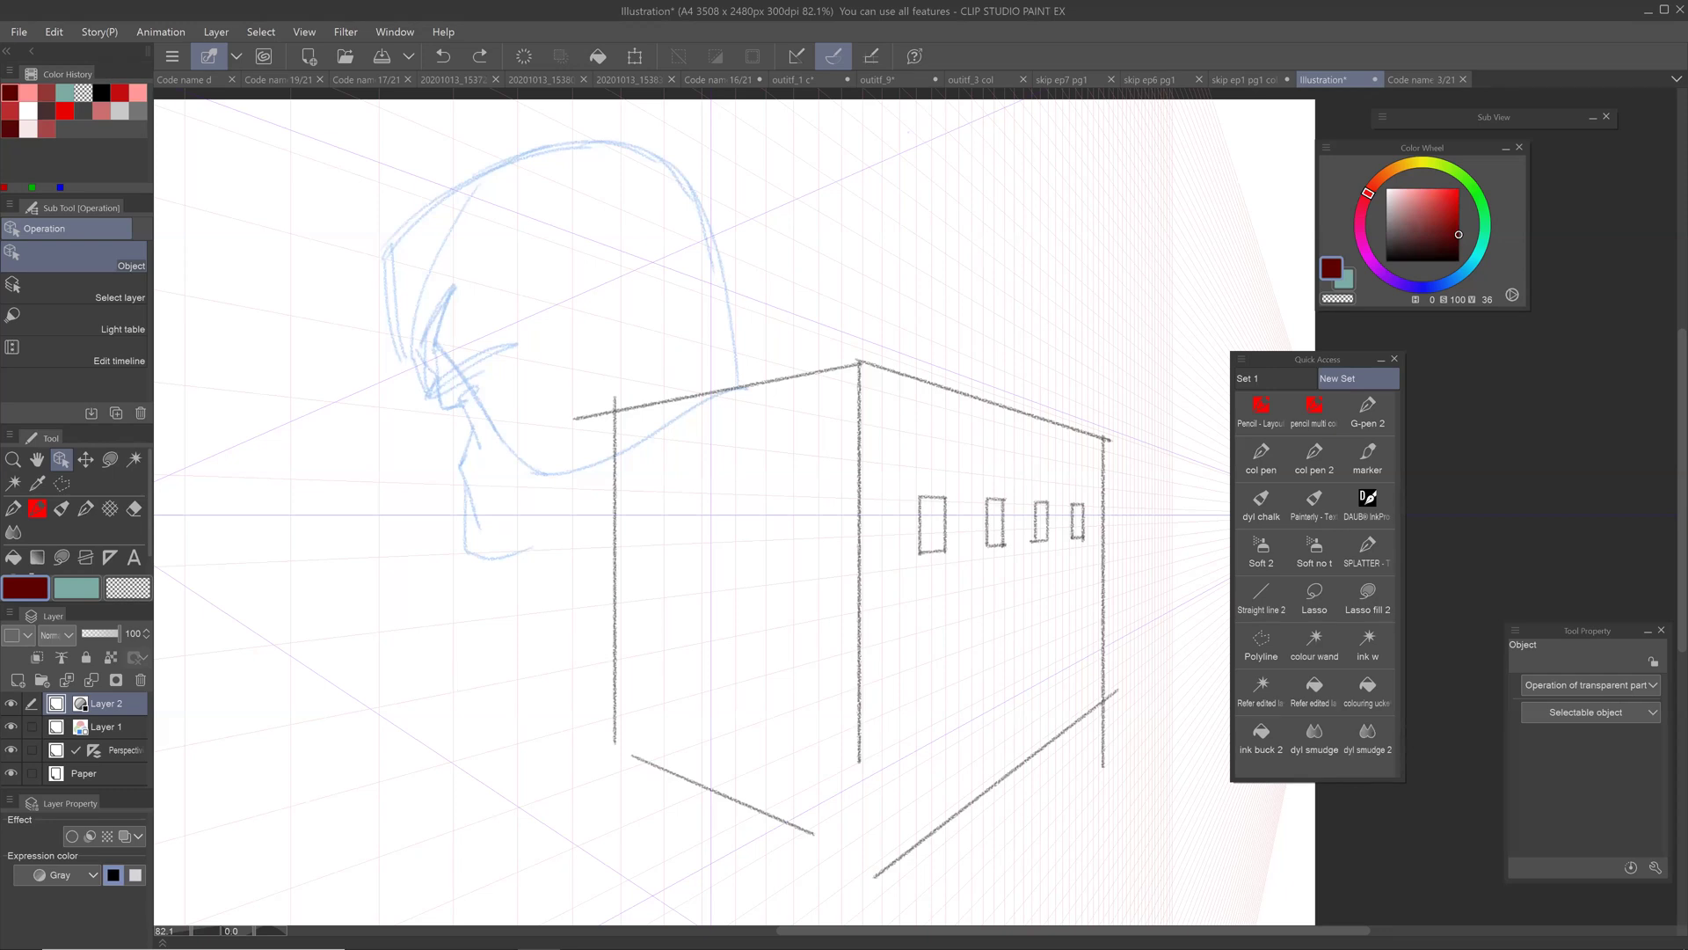
{"action": "left_click_drag", "start_coordinate": [450, 675], "coordinate": [488, 596]}
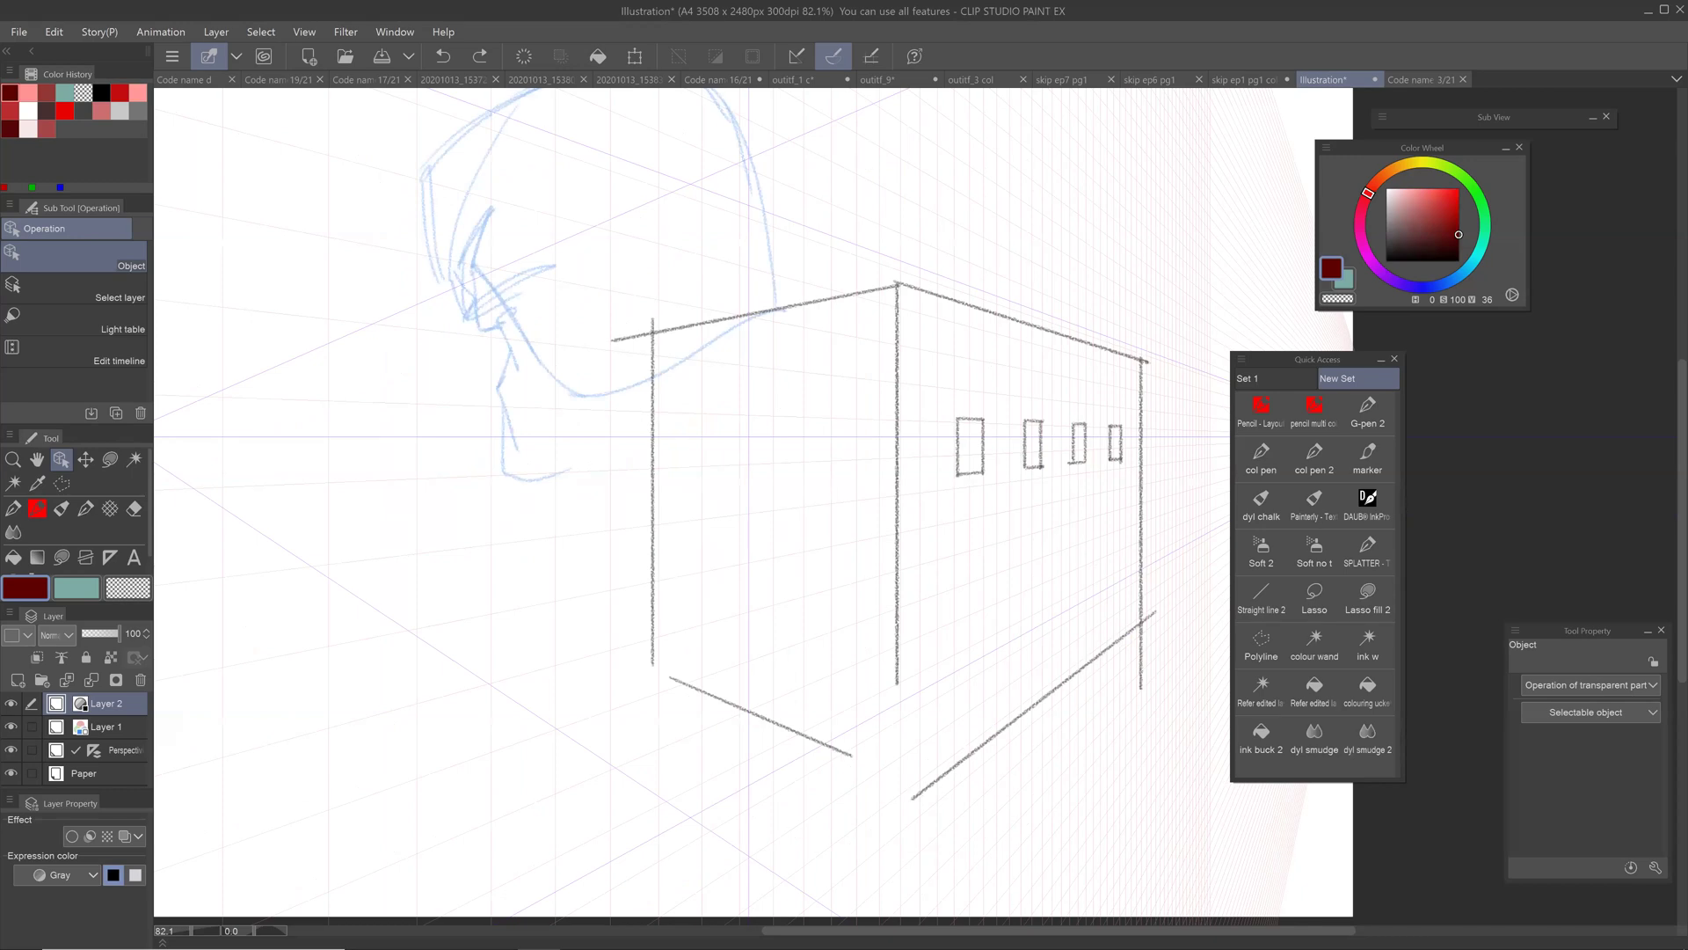
{"action": "left_click_drag", "start_coordinate": [452, 675], "coordinate": [351, 698]}
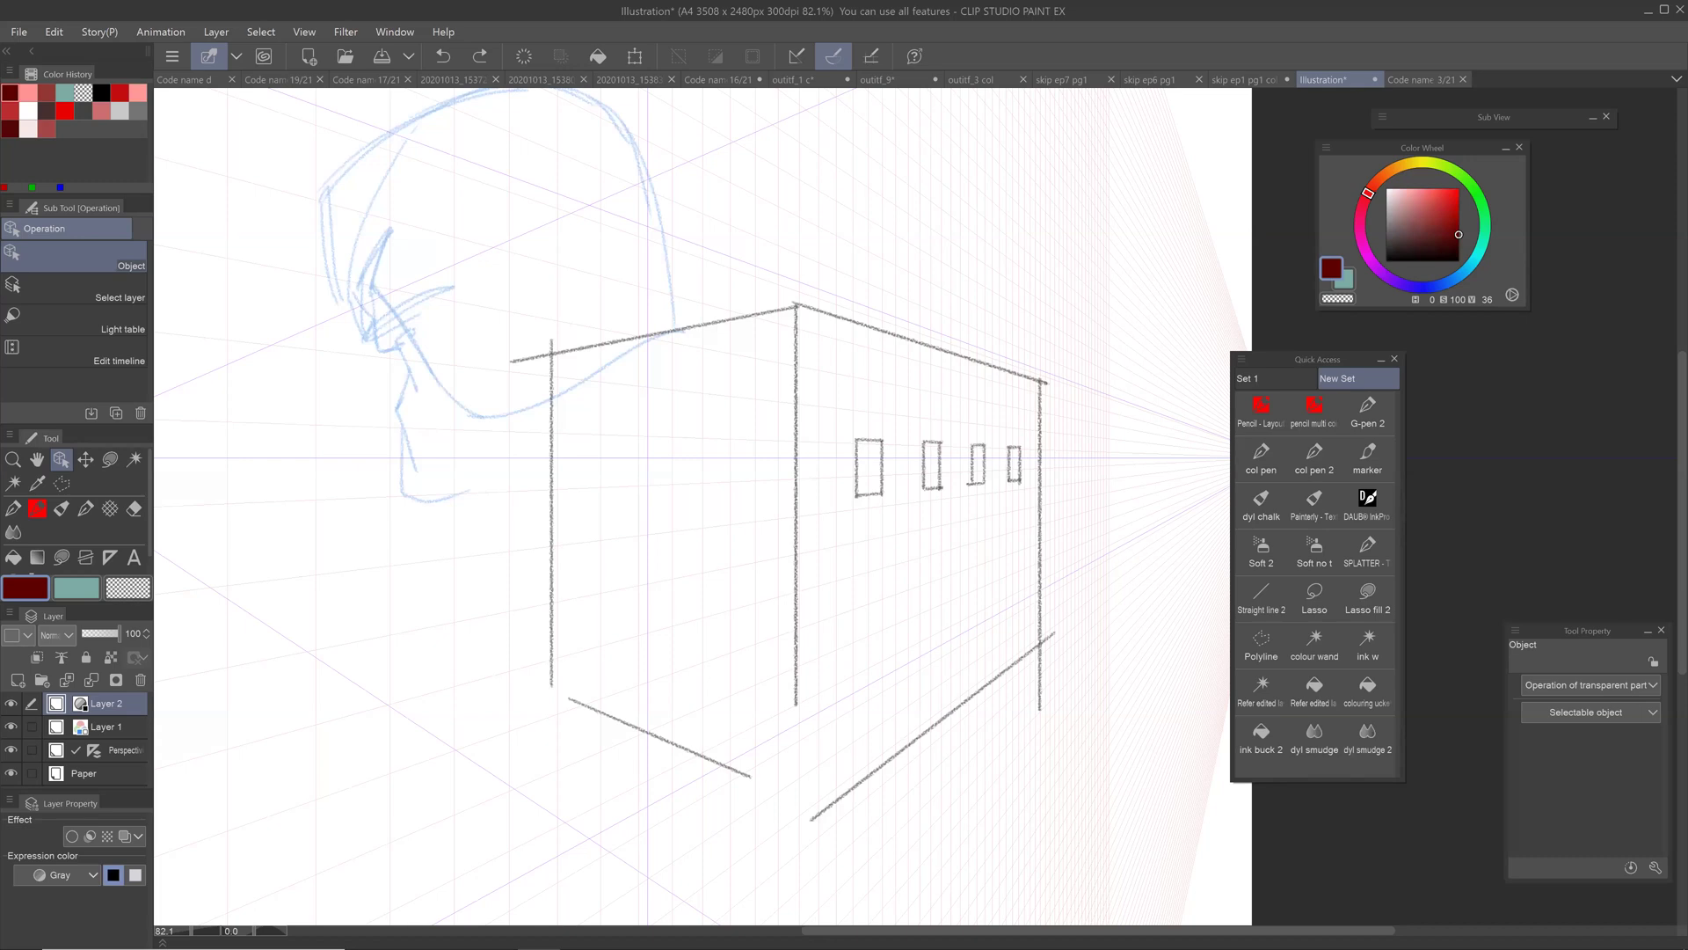
{"action": "left_click_drag", "start_coordinate": [704, 493], "coordinate": [680, 558]}
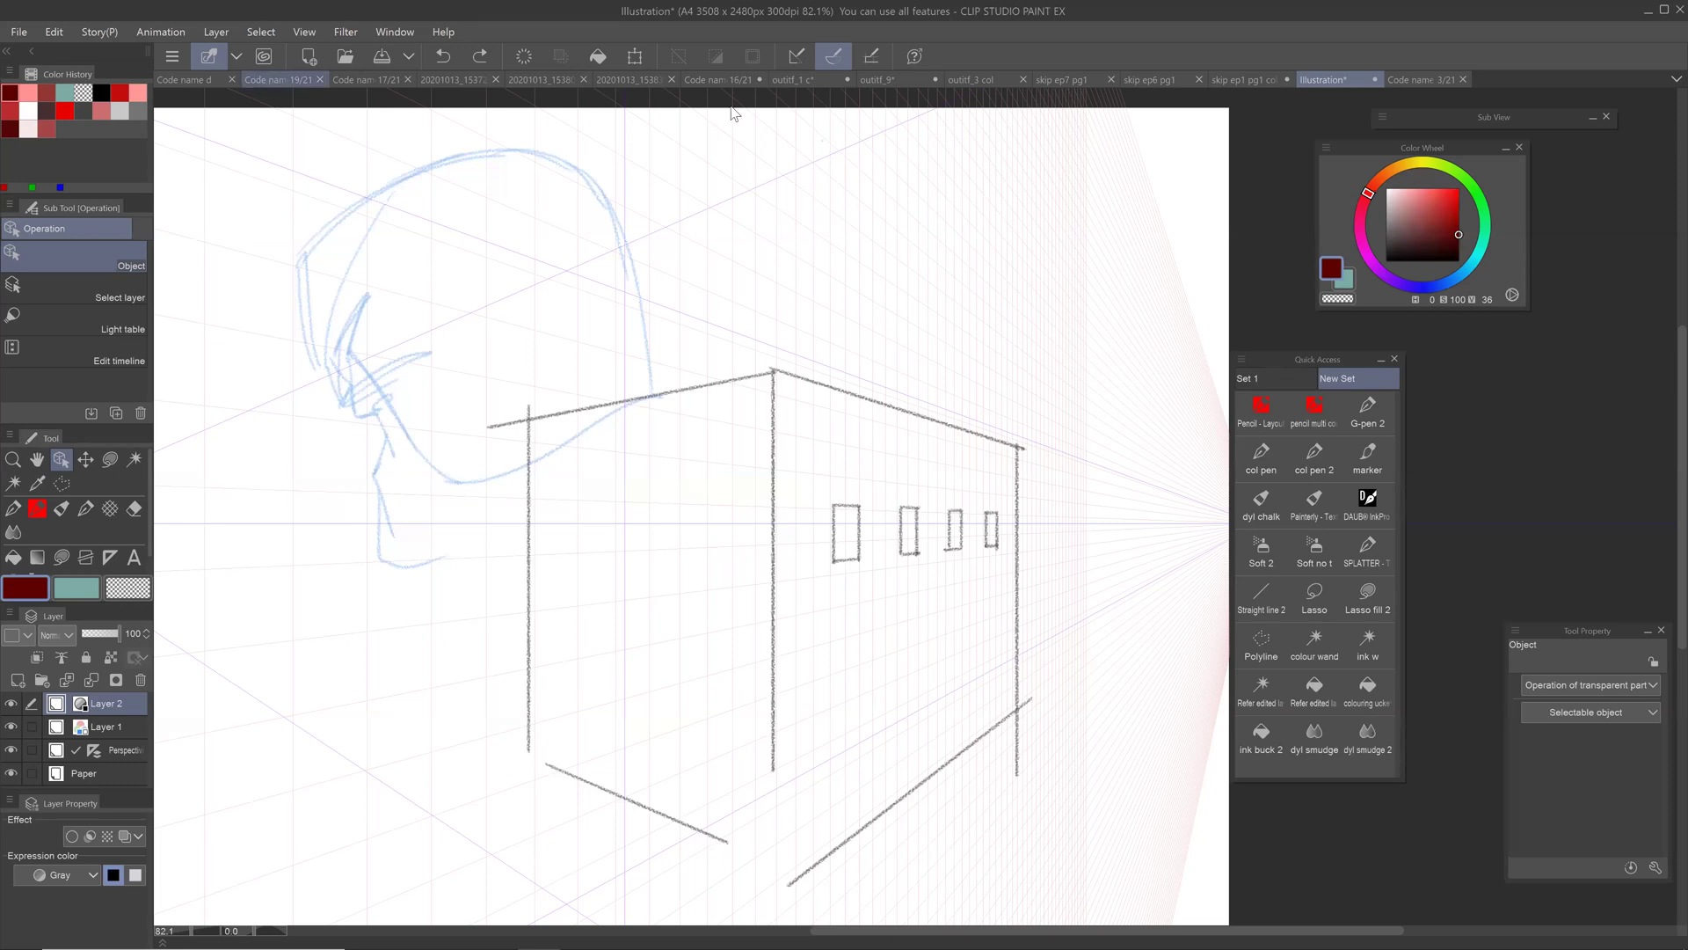
Step: Switch to page 19 of the Code name d comic and examine the masked character's close-up and the upper coloured panels
{"action": "left_click", "coordinate": [279, 80]}
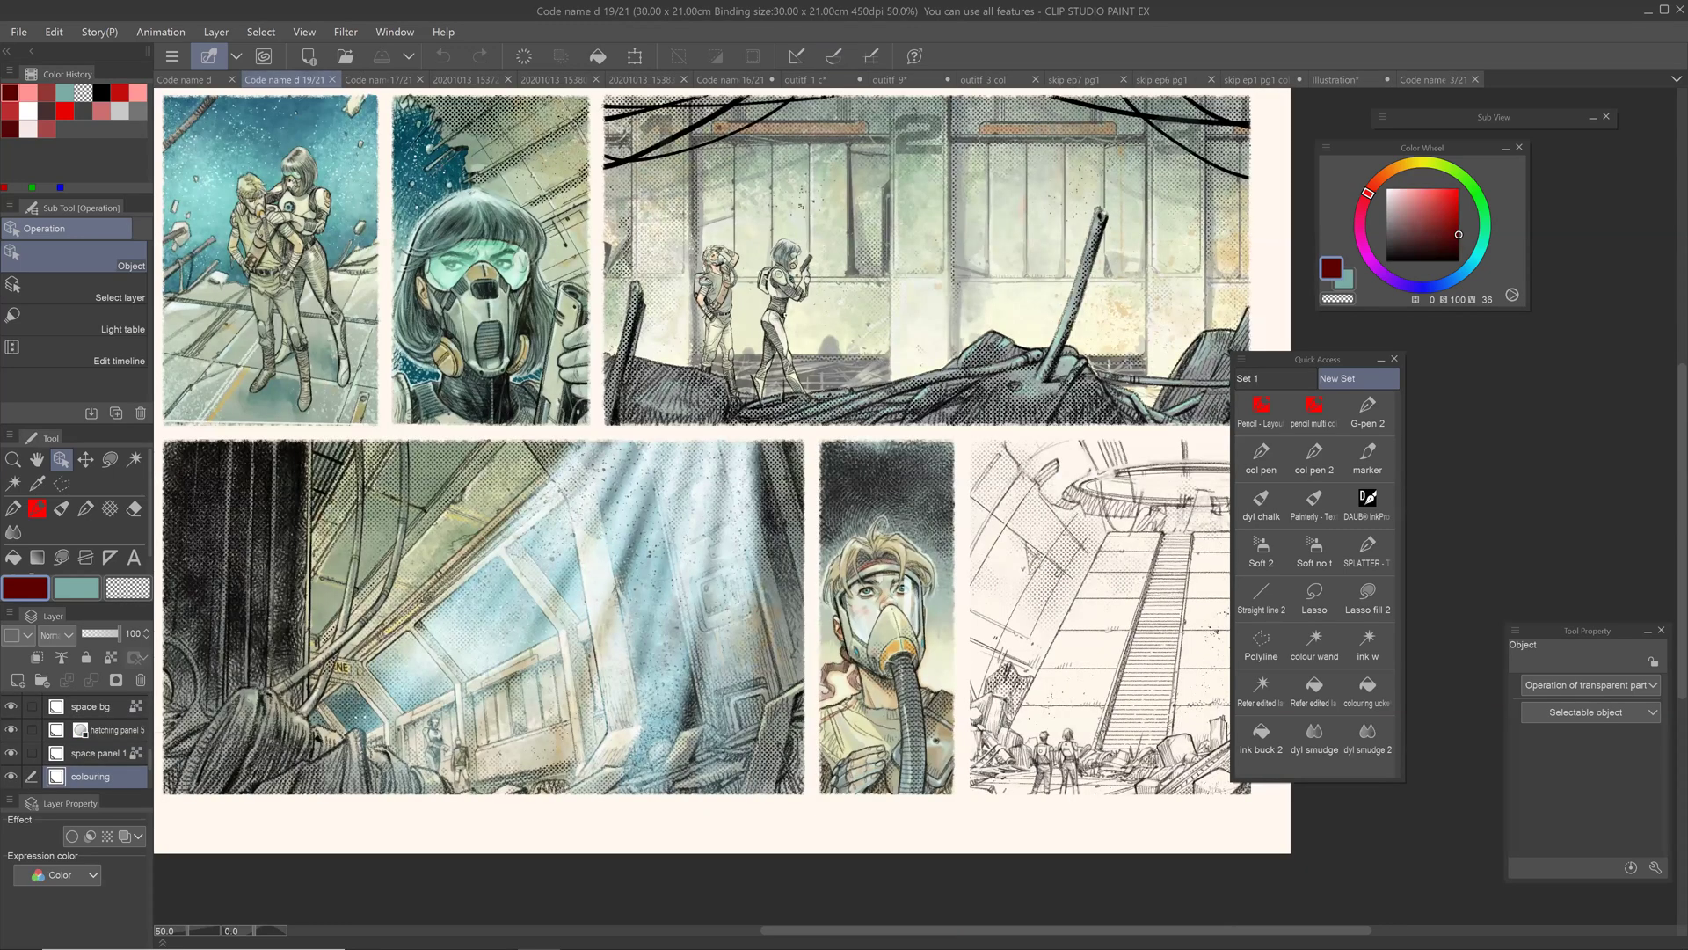
{"action": "scroll", "coordinate": [516, 281], "scroll_direction": "up", "scroll_amount": 6}
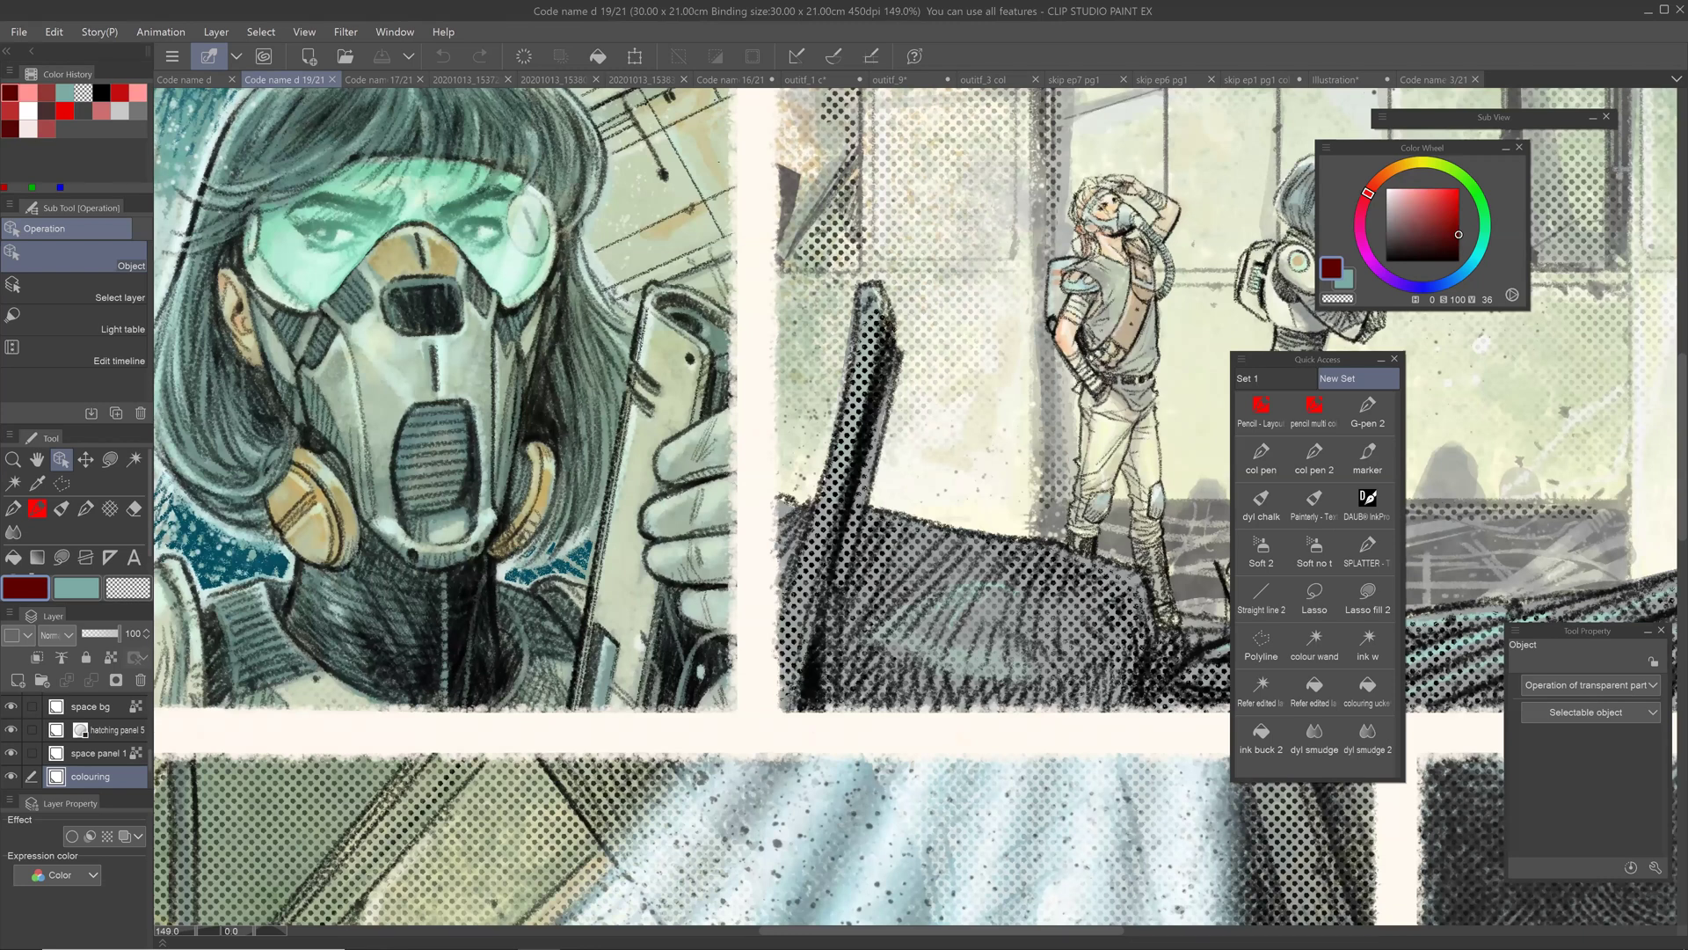
{"action": "scroll", "coordinate": [772, 465], "scroll_direction": "down", "scroll_amount": 4}
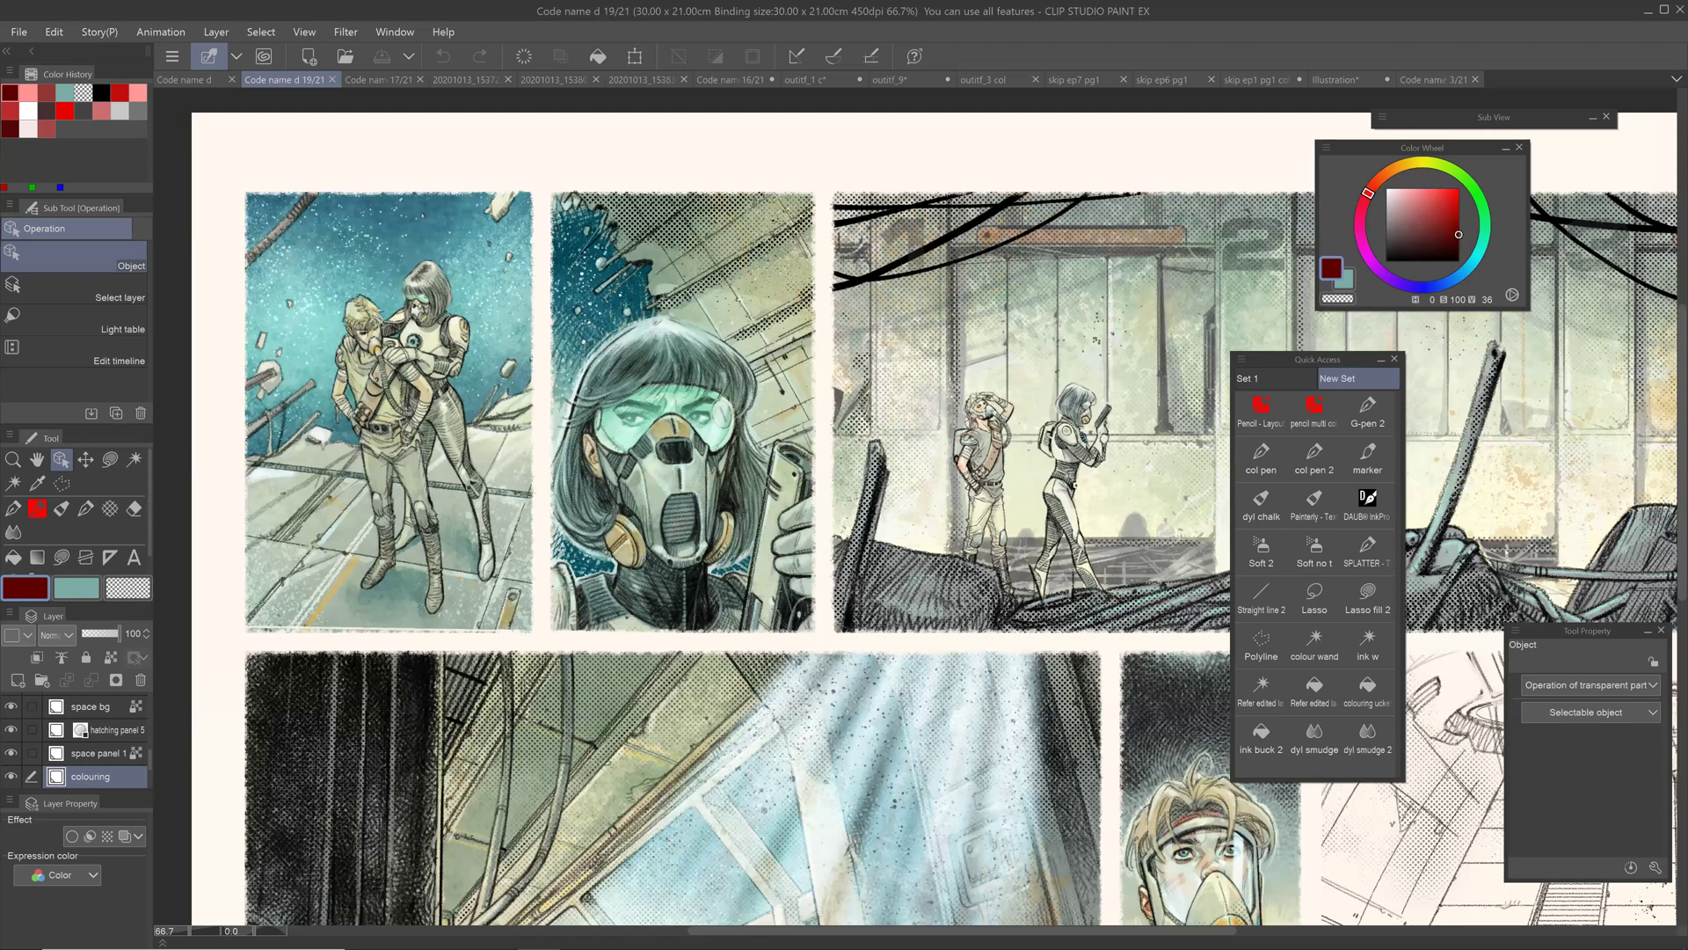
{"action": "left_click_drag", "start_coordinate": [1025, 491], "coordinate": [1049, 463]}
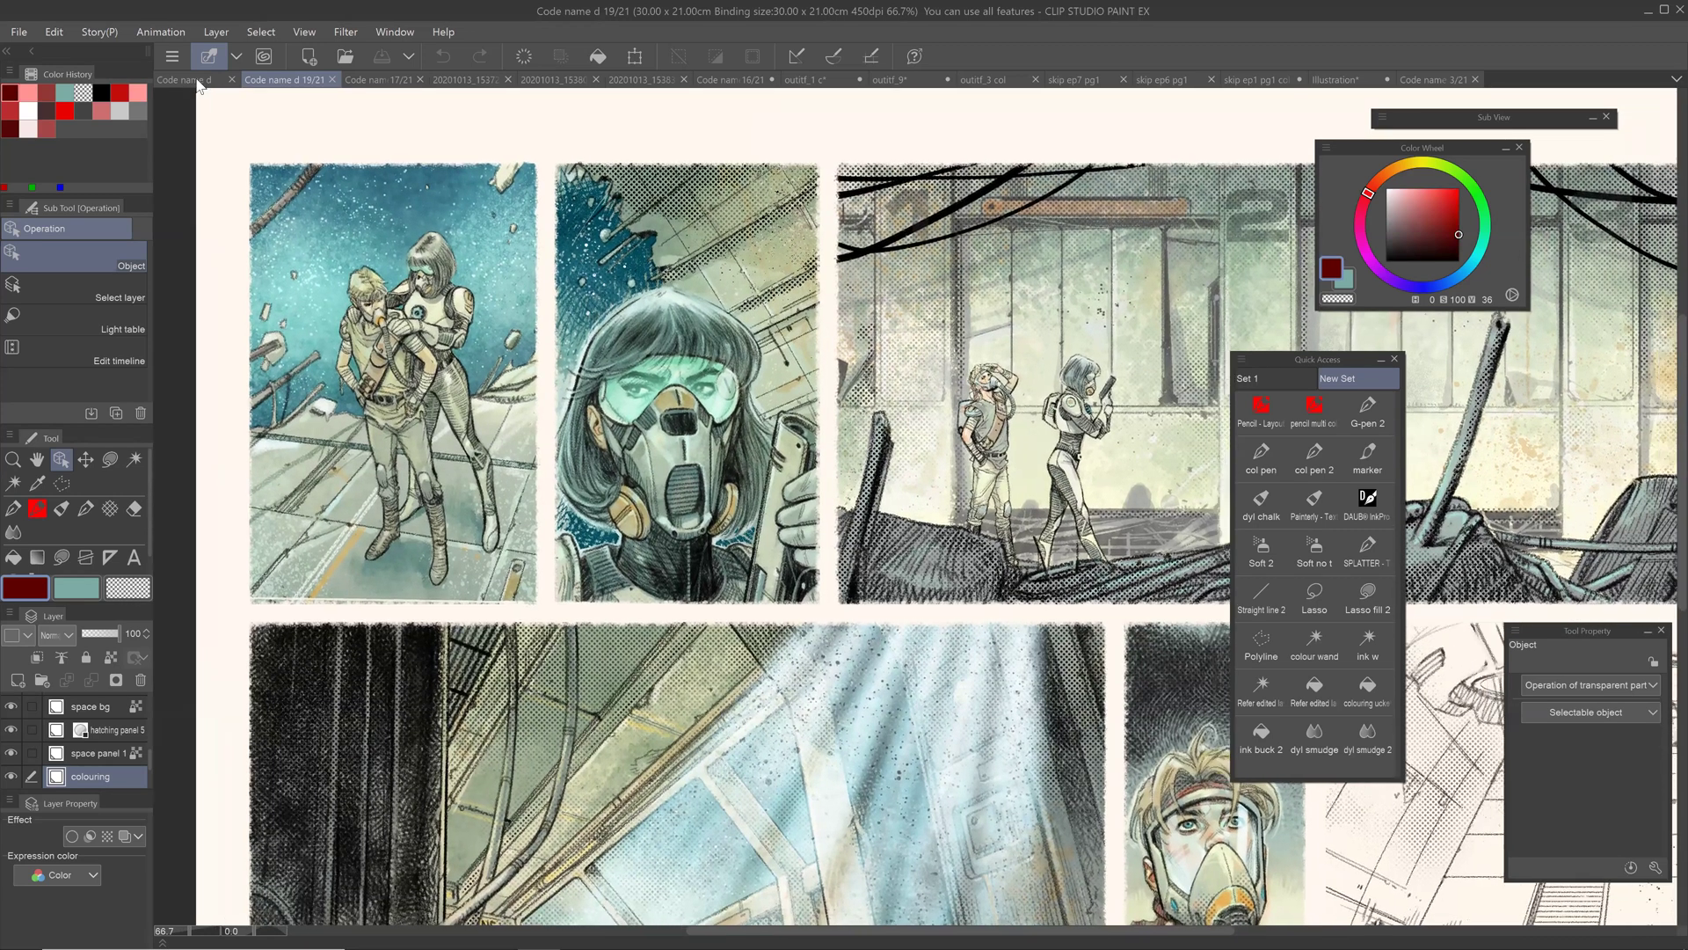
Step: Bring up the Code name d page overview and browse back from page 19 to the spreads around page 13
{"action": "left_click", "coordinate": [190, 79]}
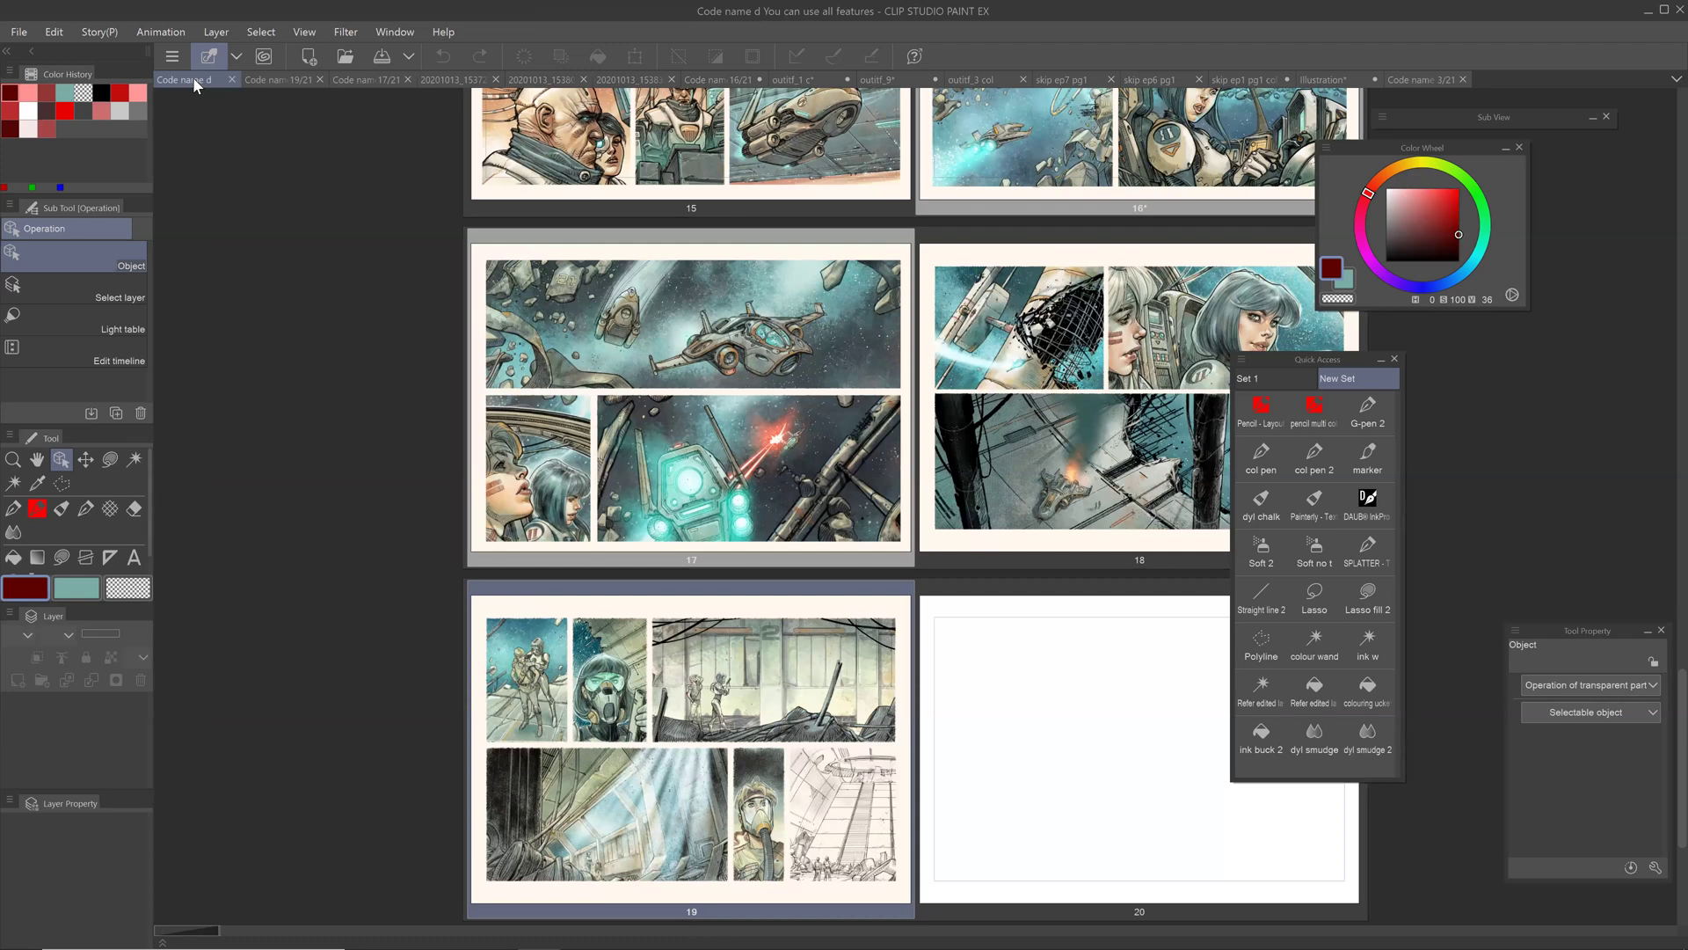
{"action": "scroll", "coordinate": [914, 507], "scroll_direction": "up", "scroll_amount": 4}
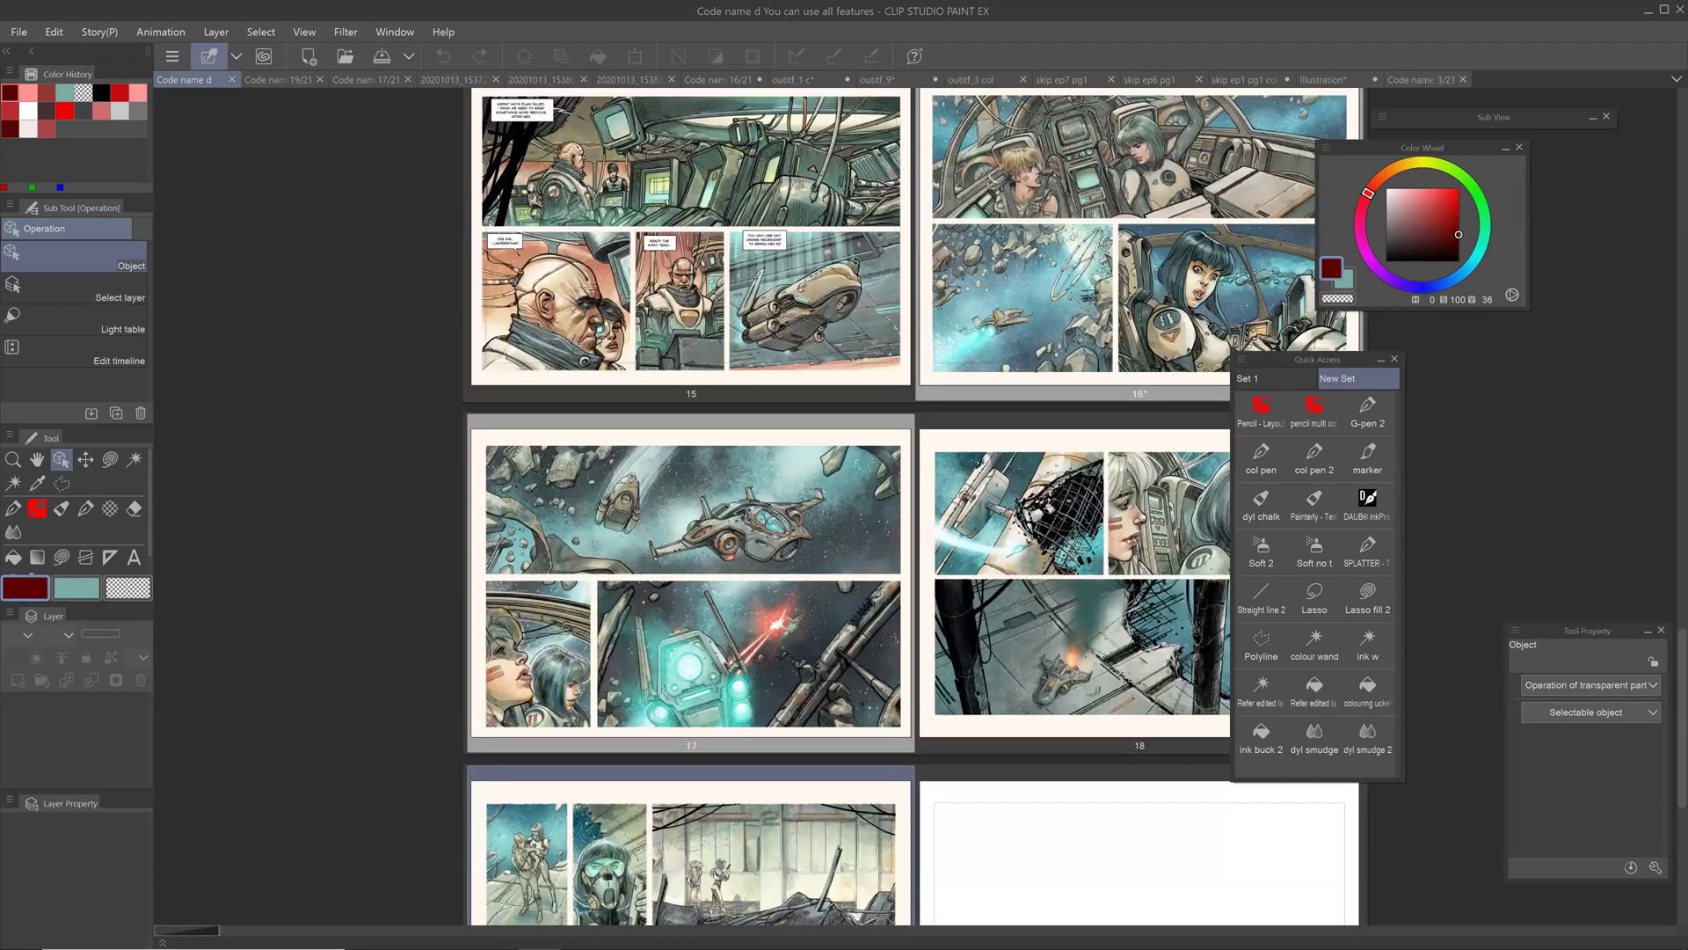
{"action": "scroll", "coordinate": [915, 506], "scroll_direction": "up", "scroll_amount": 2}
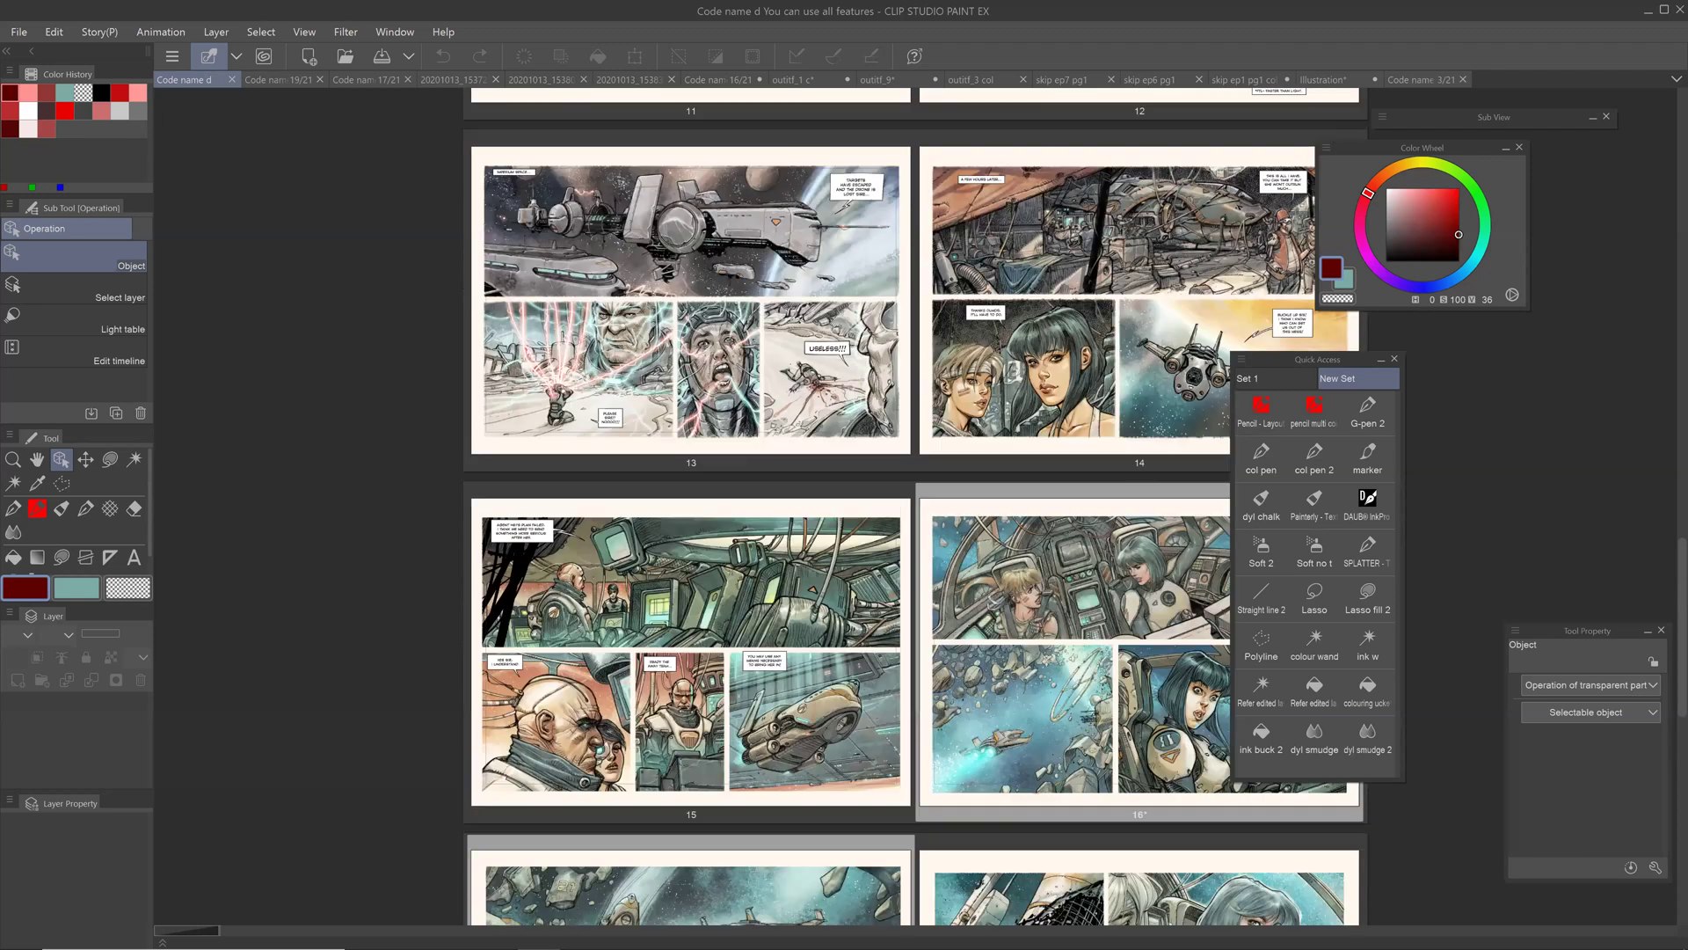
Step: Browse the Code name d page overview back from page 13 to the spreads of pages 9 to 12
{"action": "scroll", "coordinate": [915, 507], "scroll_direction": "up", "scroll_amount": 2}
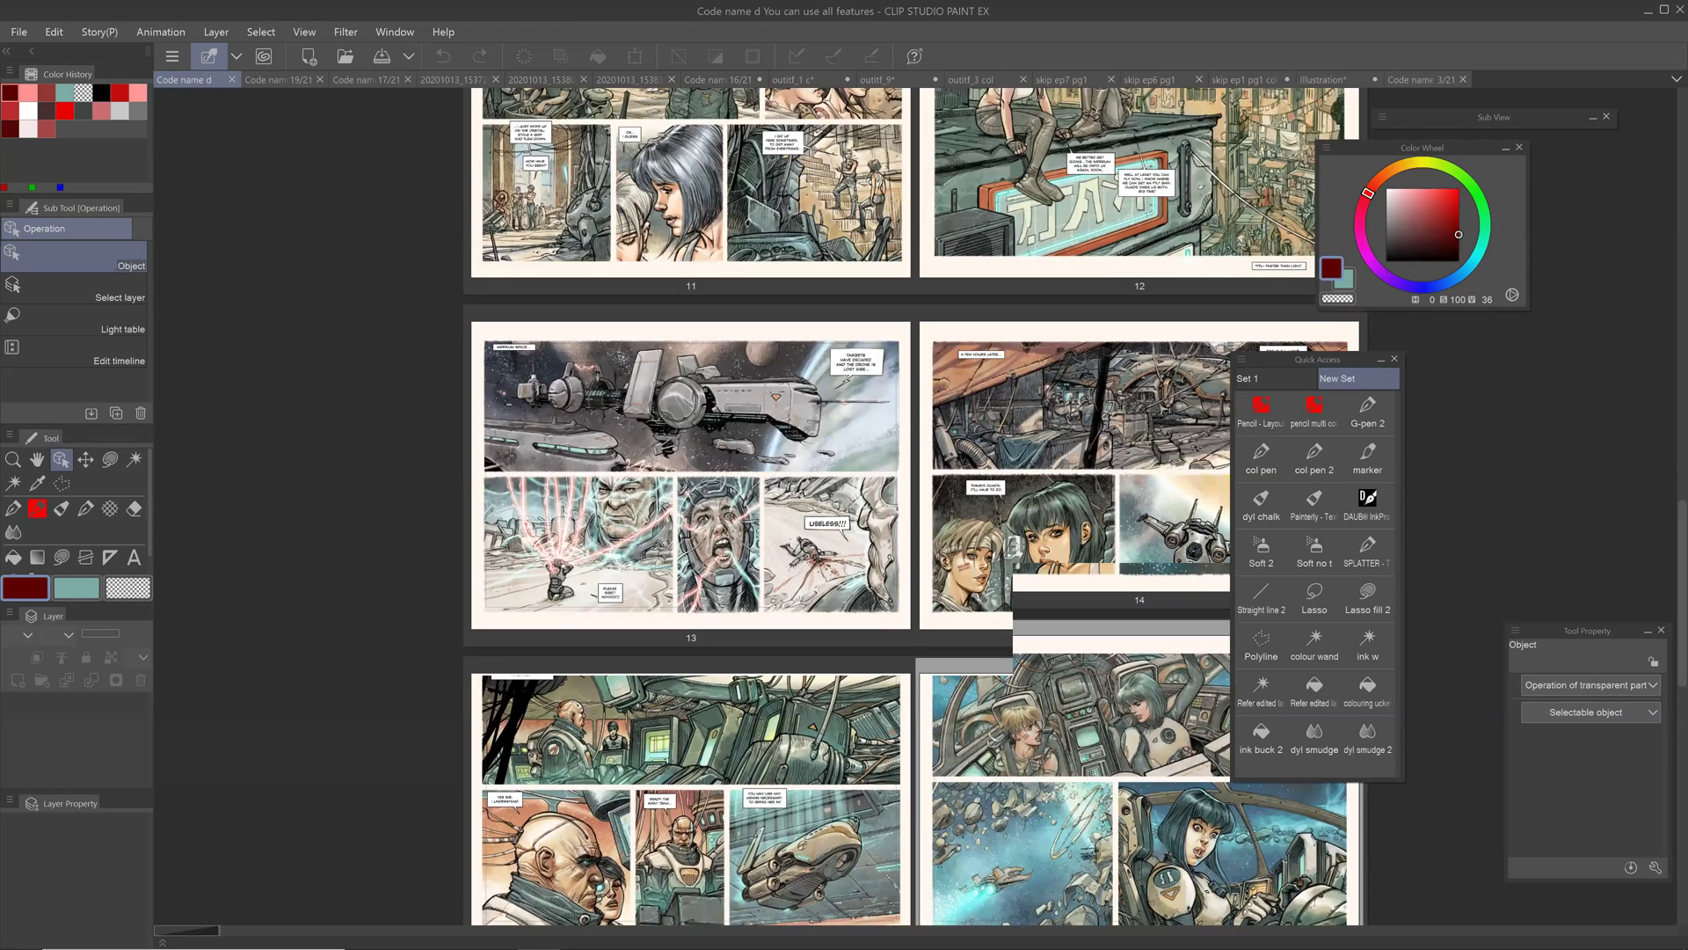
{"action": "scroll", "coordinate": [914, 506], "scroll_direction": "up", "scroll_amount": 3}
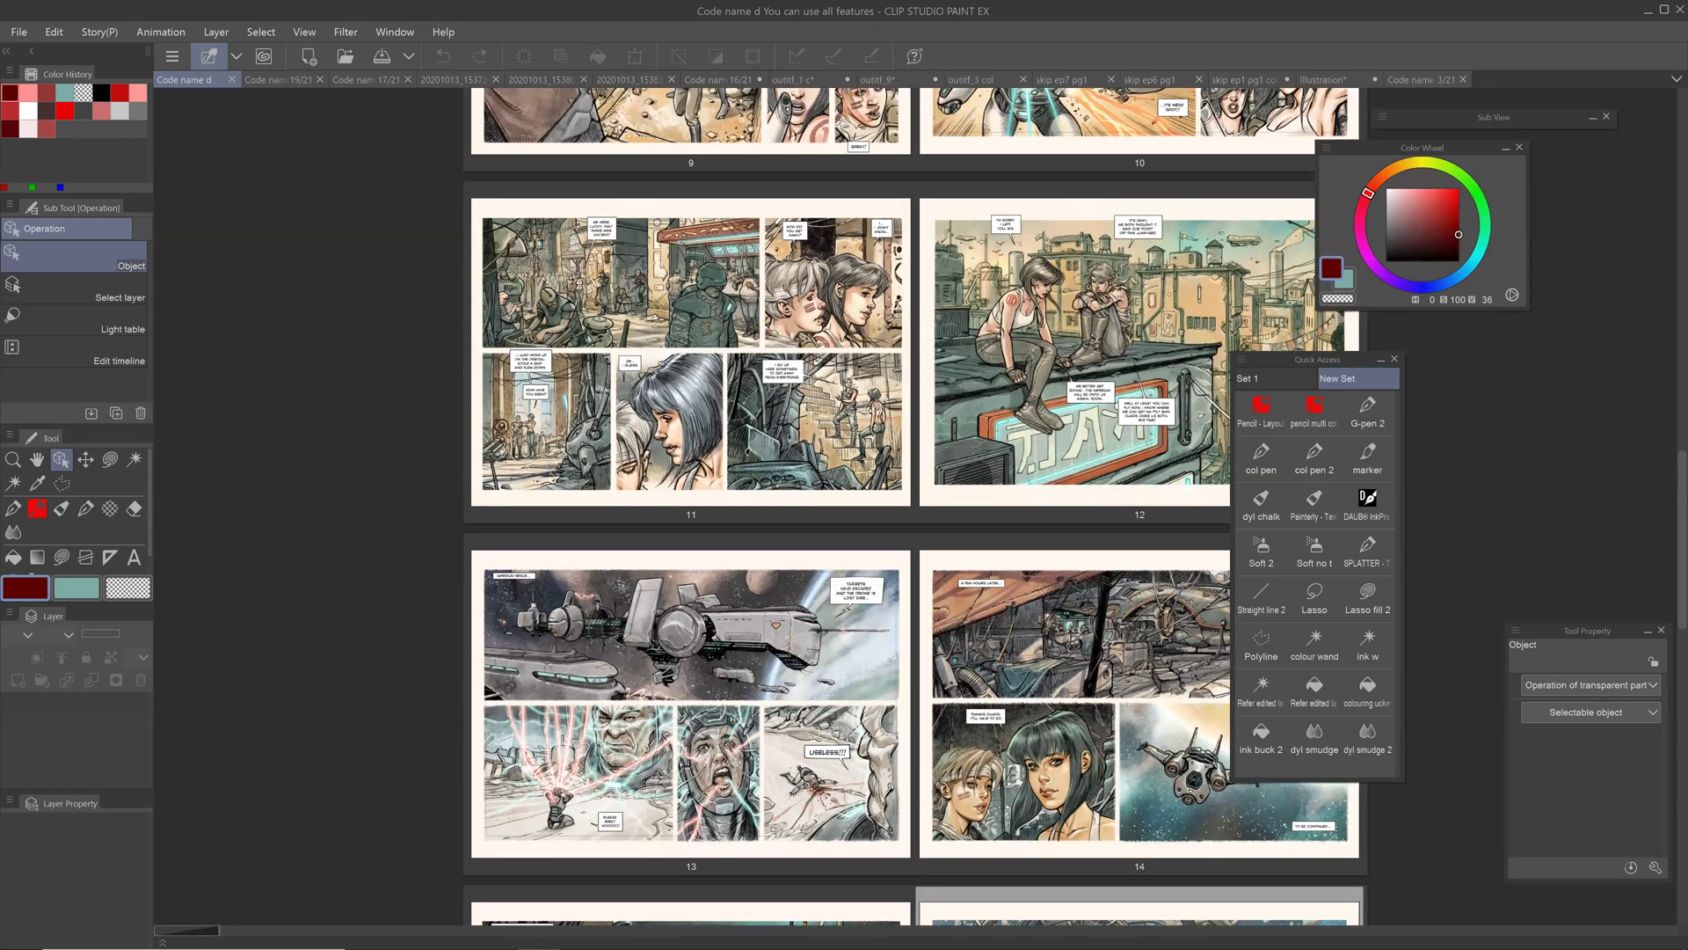
{"action": "scroll", "coordinate": [914, 506], "scroll_direction": "up", "scroll_amount": 2}
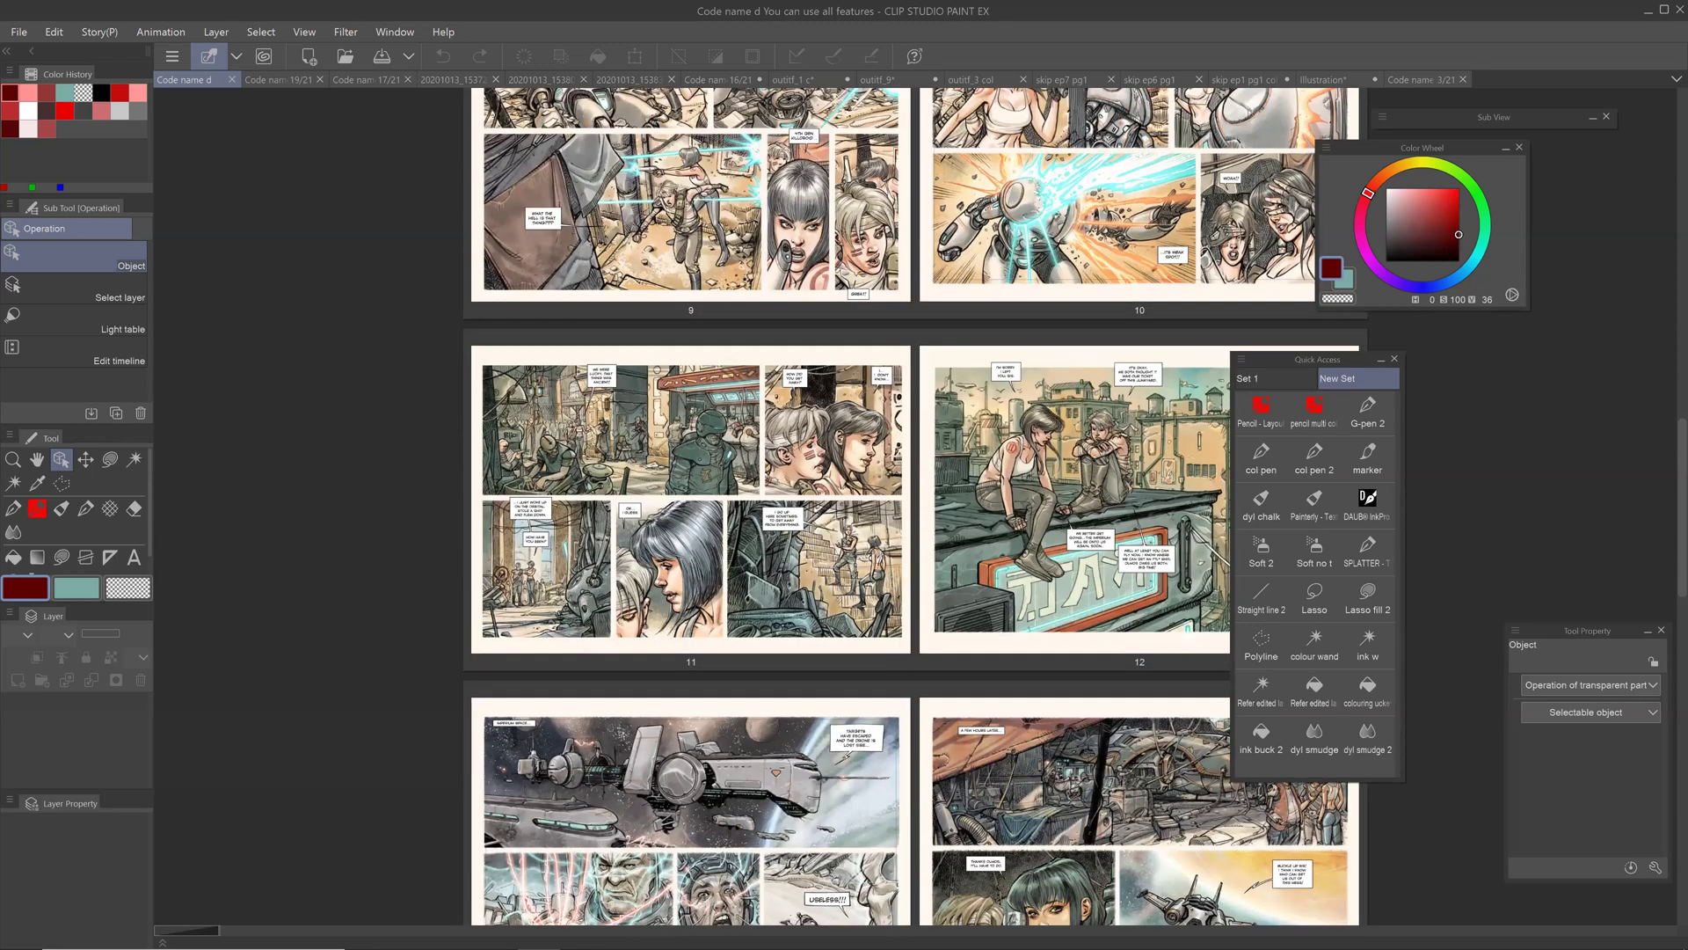
{"action": "scroll", "coordinate": [915, 507], "scroll_direction": "up", "scroll_amount": 1}
Step: Browse forward through the Code name d overview to page 19, examining the colour schemes of successive spreads
{"action": "scroll", "coordinate": [915, 507], "scroll_direction": "down", "scroll_amount": 4}
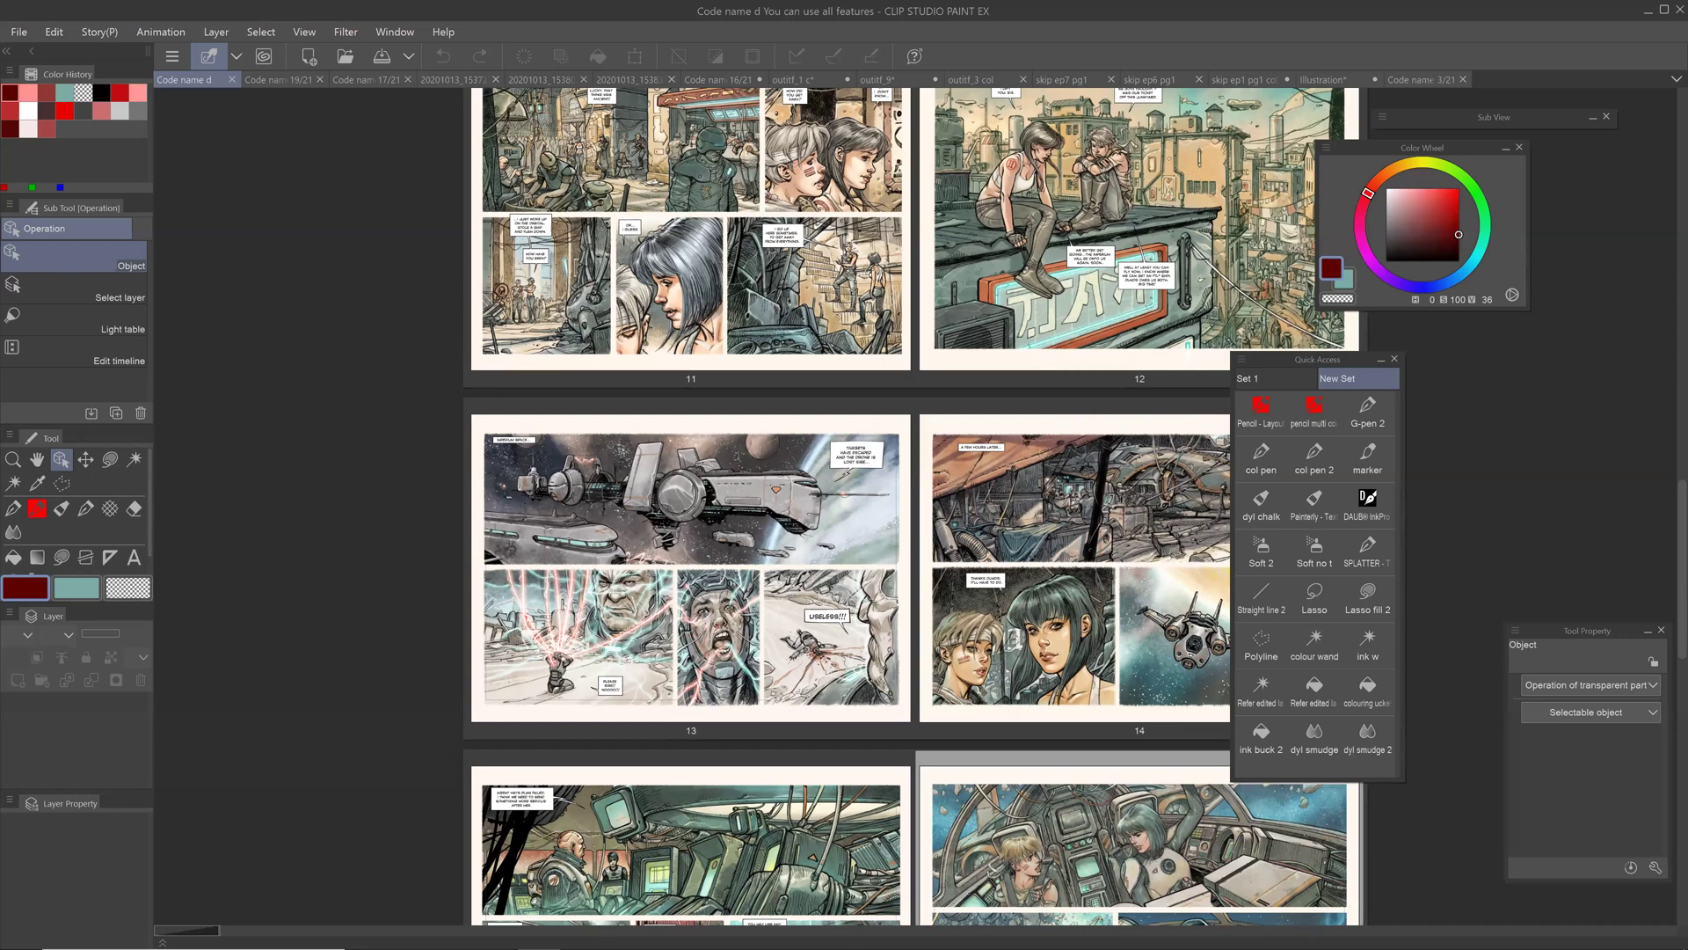
{"action": "scroll", "coordinate": [914, 506], "scroll_direction": "down", "scroll_amount": 2}
{"action": "scroll", "coordinate": [914, 506], "scroll_direction": "down", "scroll_amount": 2}
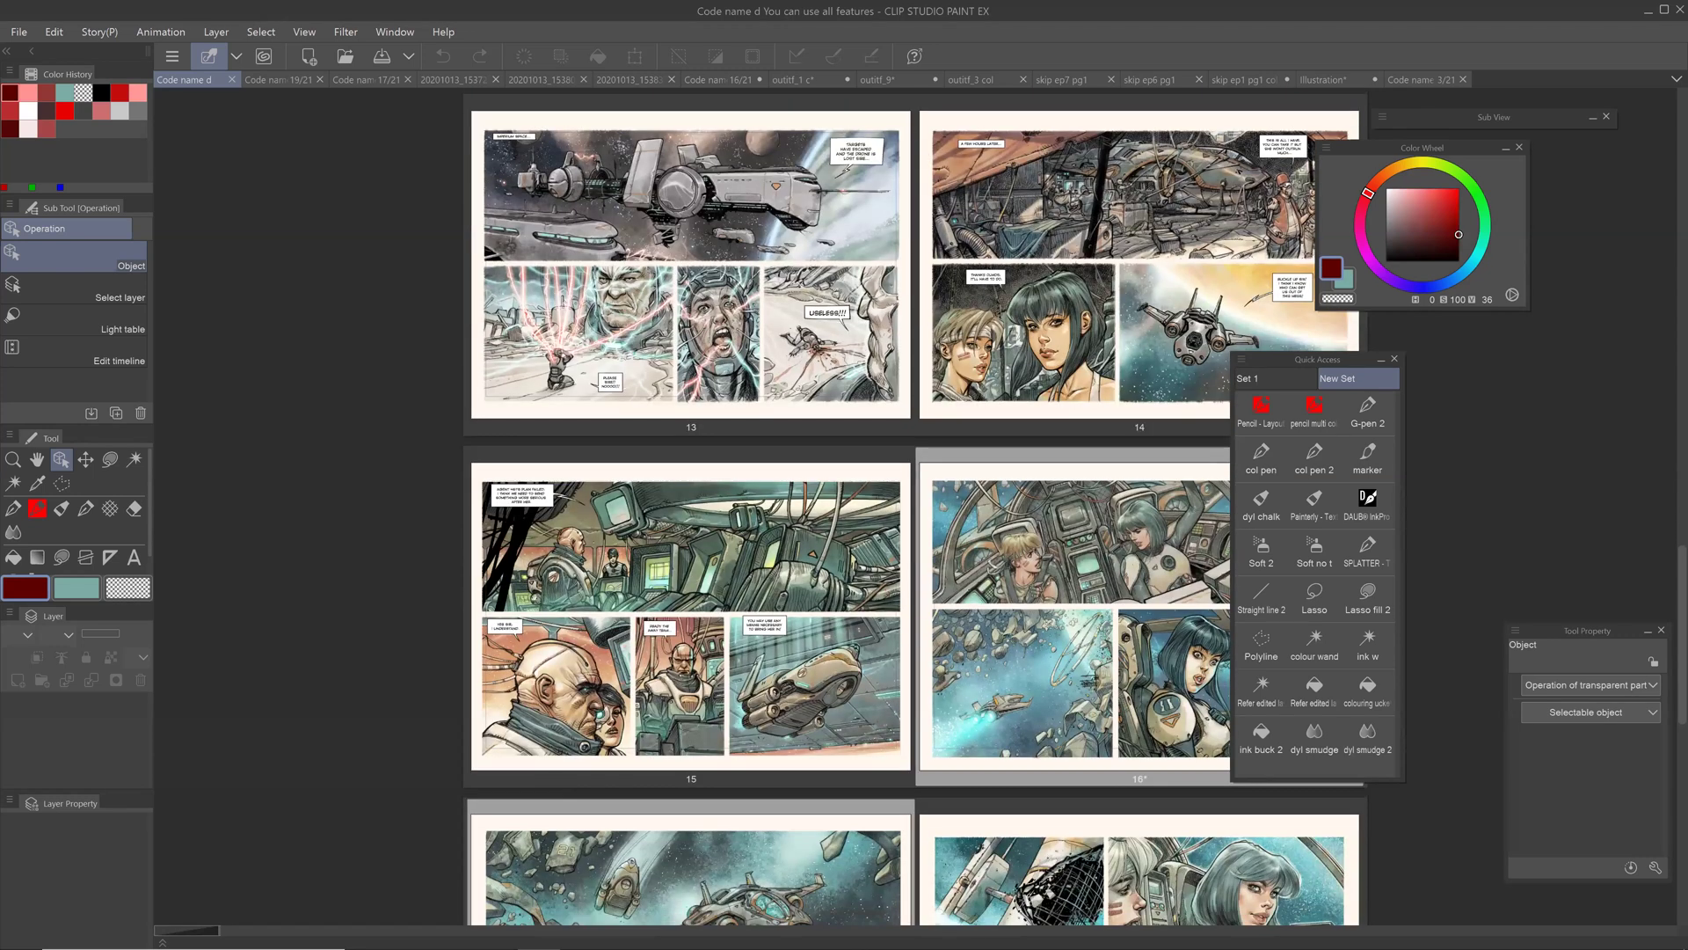
{"action": "scroll", "coordinate": [914, 506], "scroll_direction": "down", "scroll_amount": 3}
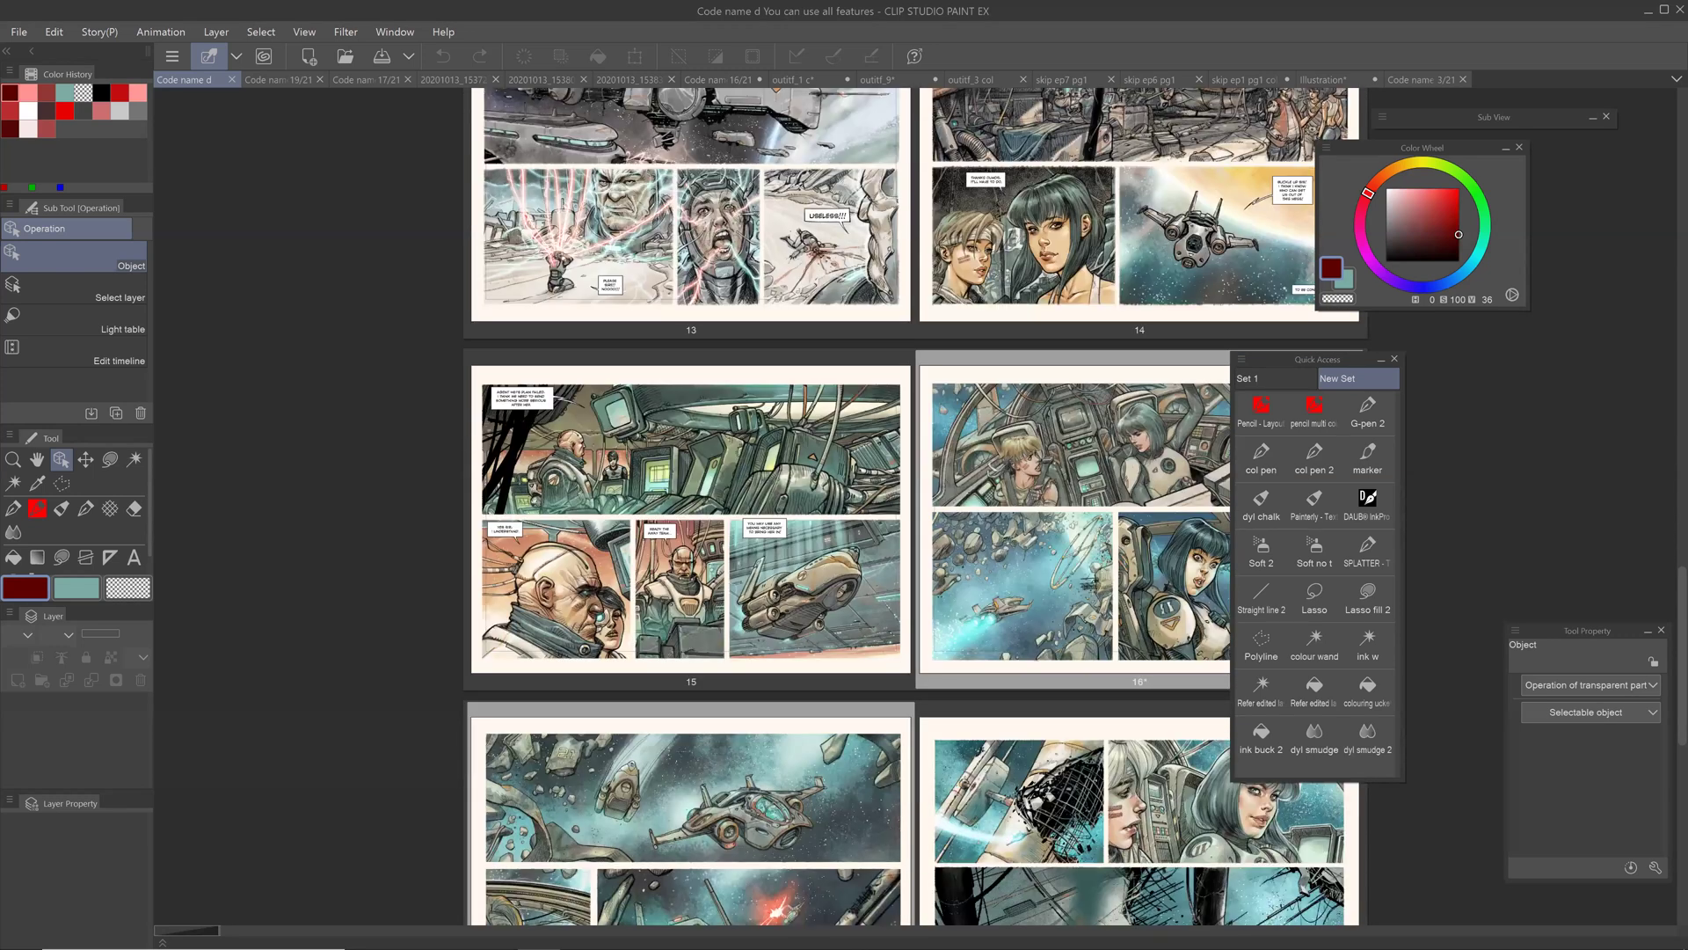
{"action": "scroll", "coordinate": [914, 507], "scroll_direction": "down", "scroll_amount": 1}
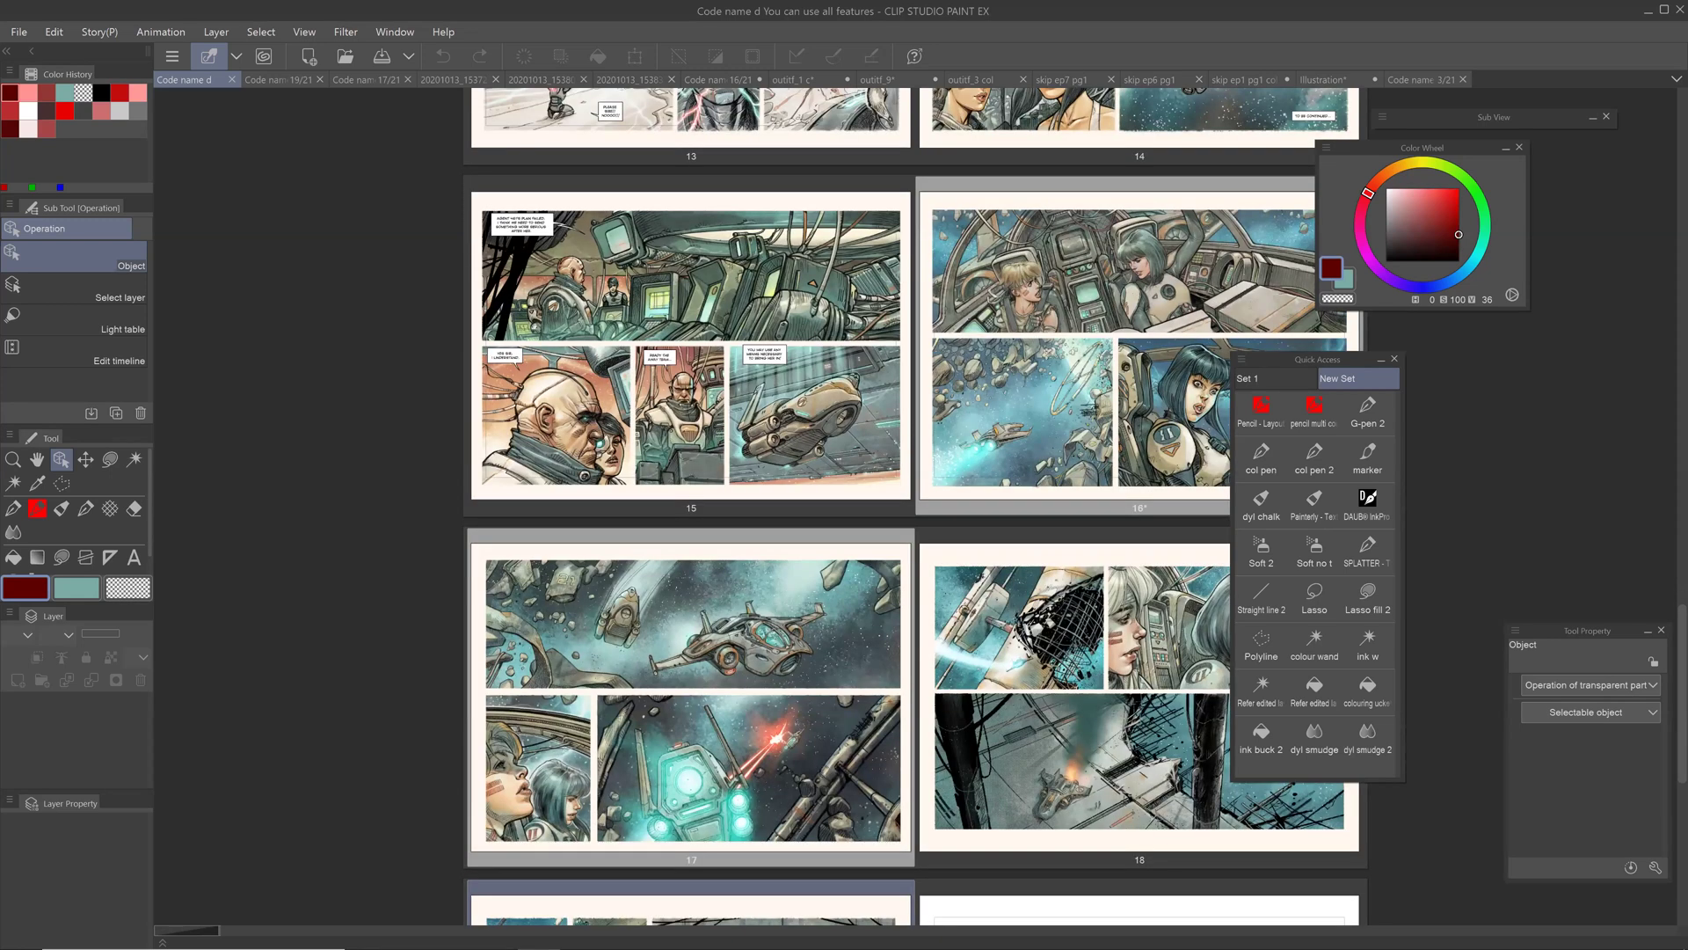
{"action": "scroll", "coordinate": [914, 507], "scroll_direction": "down", "scroll_amount": 3}
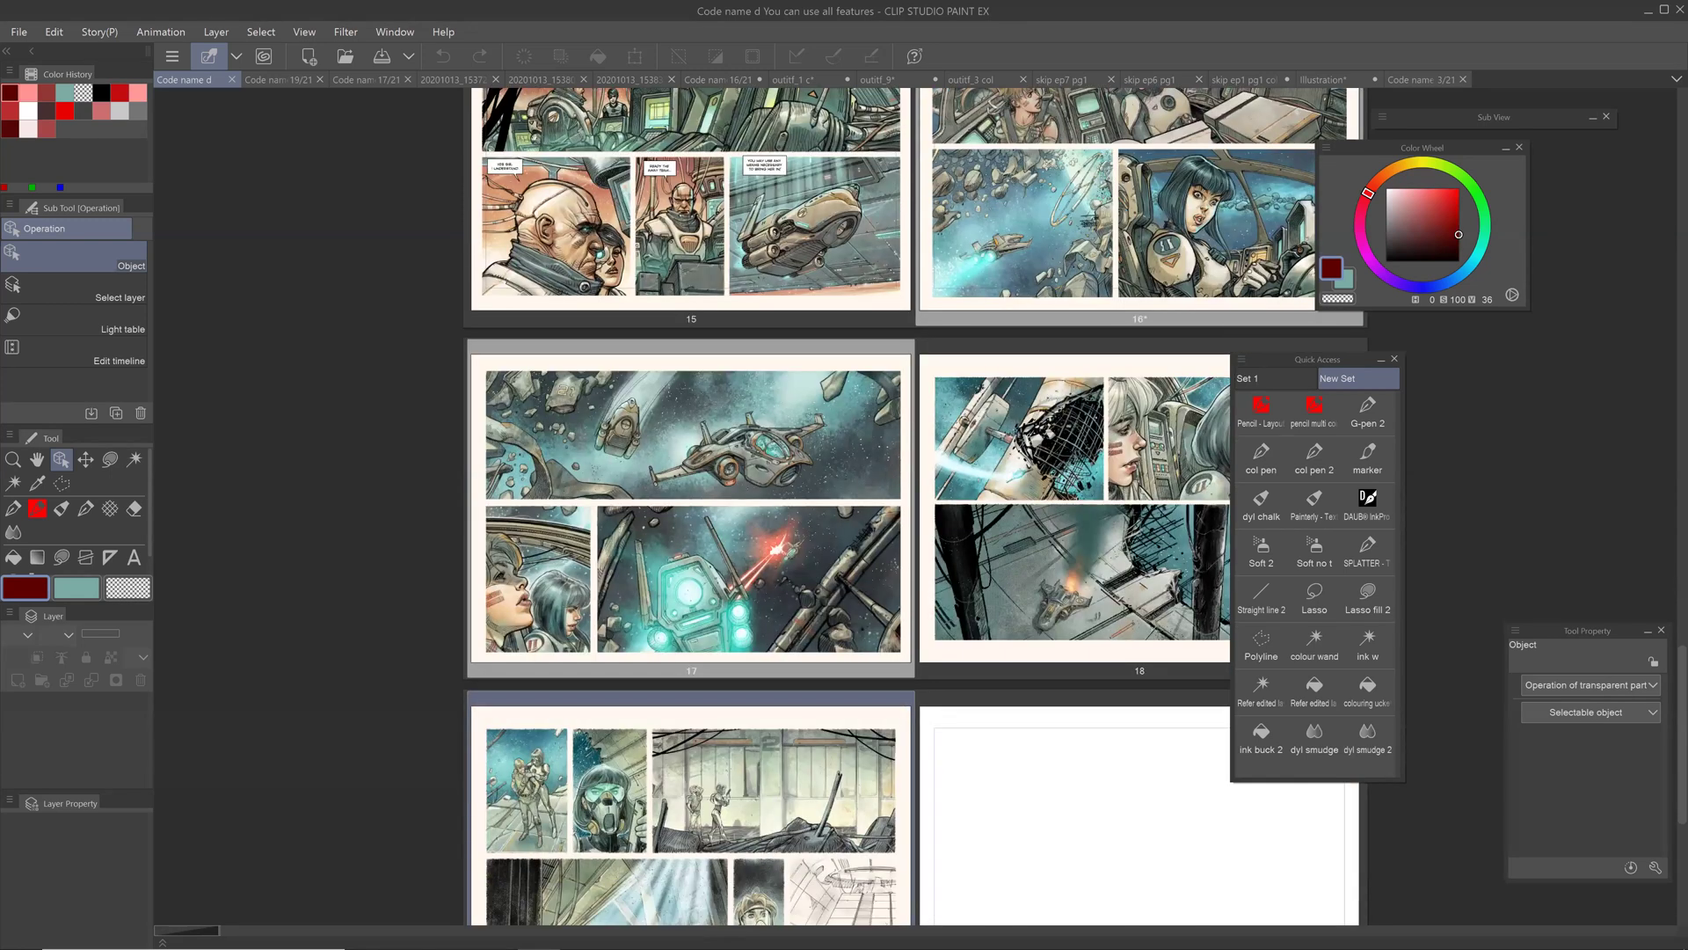
{"action": "scroll", "coordinate": [914, 507], "scroll_direction": "down", "scroll_amount": 4}
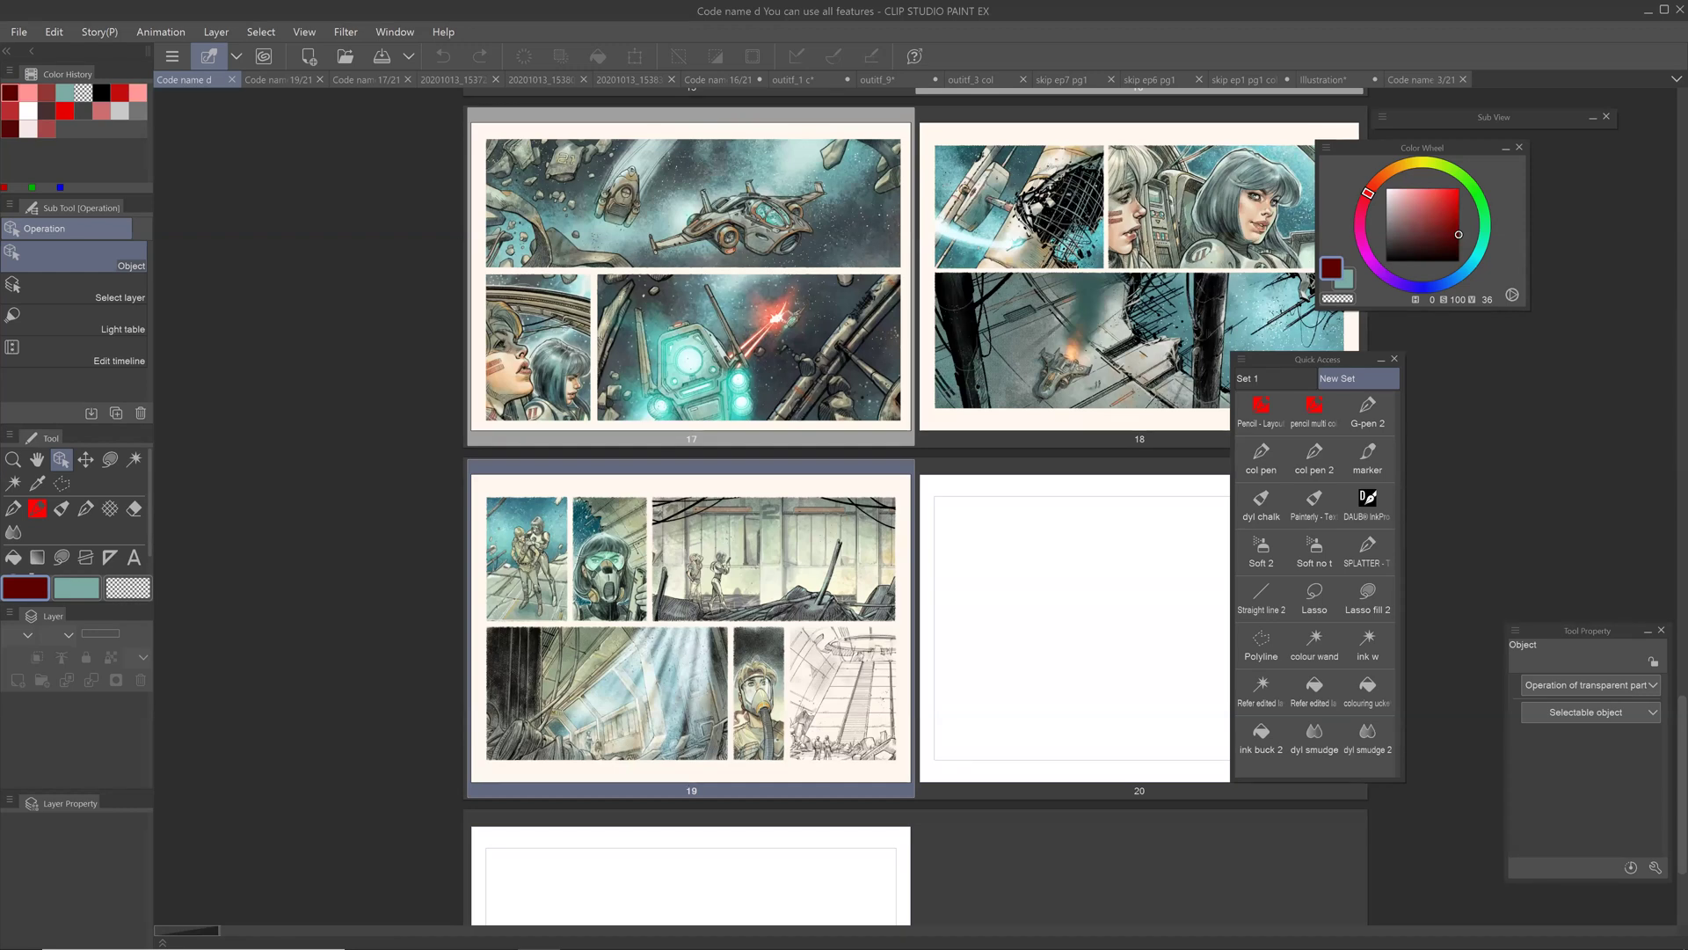
Step: Compare the colouring of pages 15 to 19 in the overview and open page 17
{"action": "scroll", "coordinate": [915, 506], "scroll_direction": "up", "scroll_amount": 2}
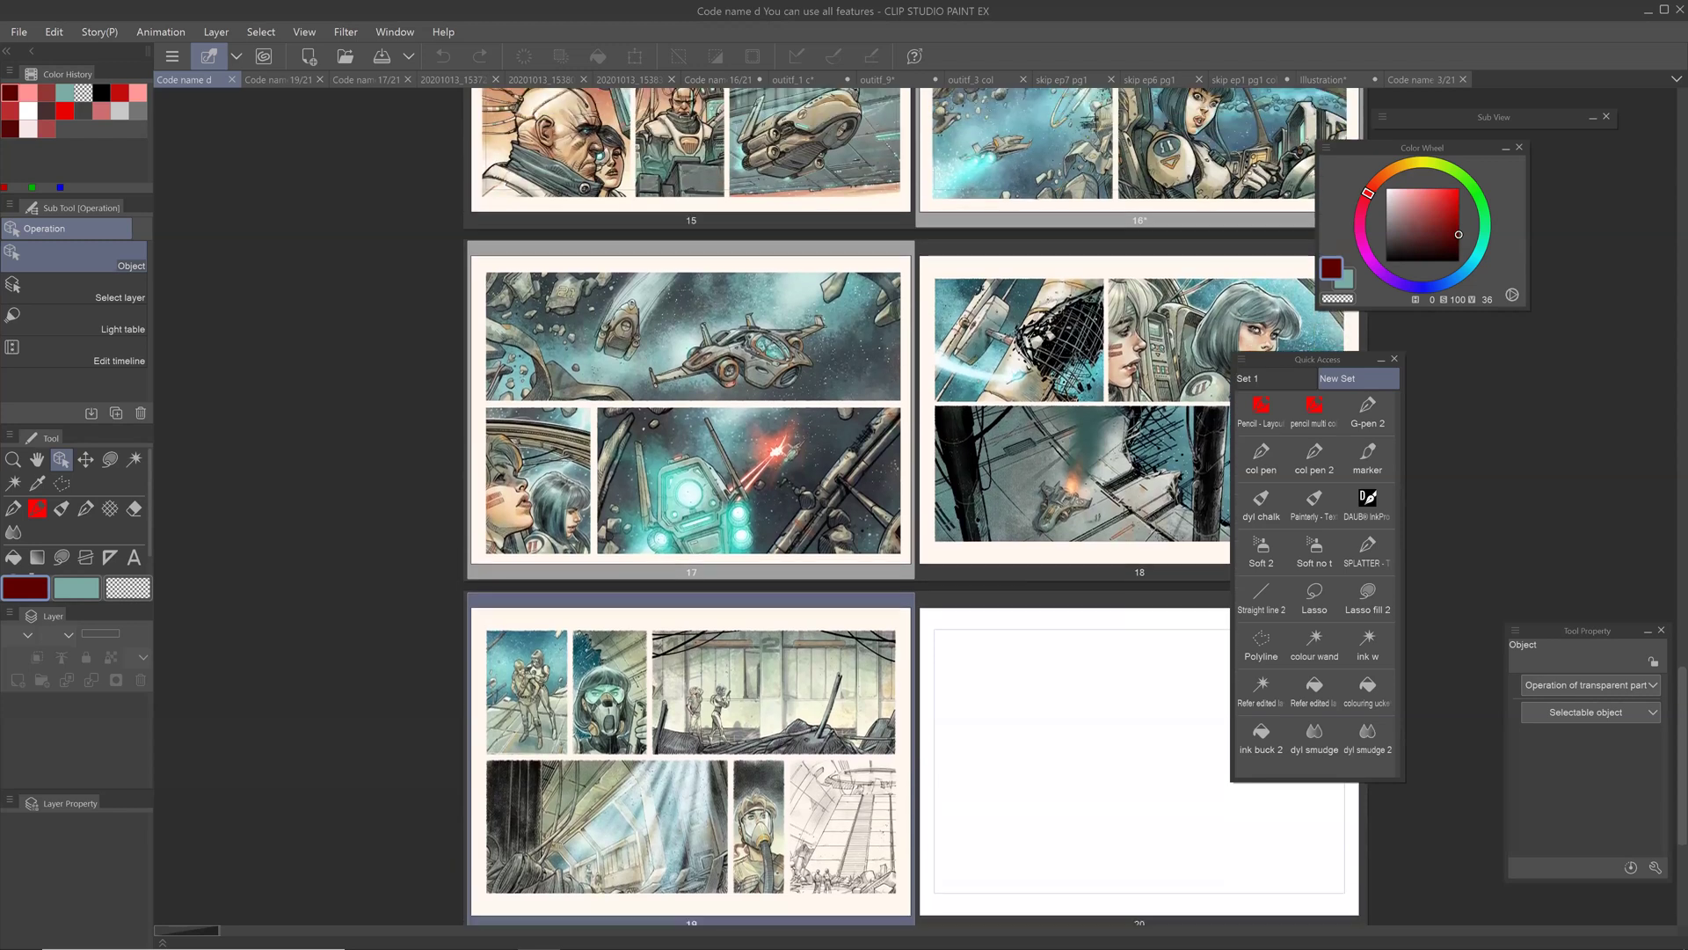
{"action": "scroll", "coordinate": [915, 506], "scroll_direction": "up", "scroll_amount": 1}
{"action": "scroll", "coordinate": [915, 507], "scroll_direction": "up", "scroll_amount": 2}
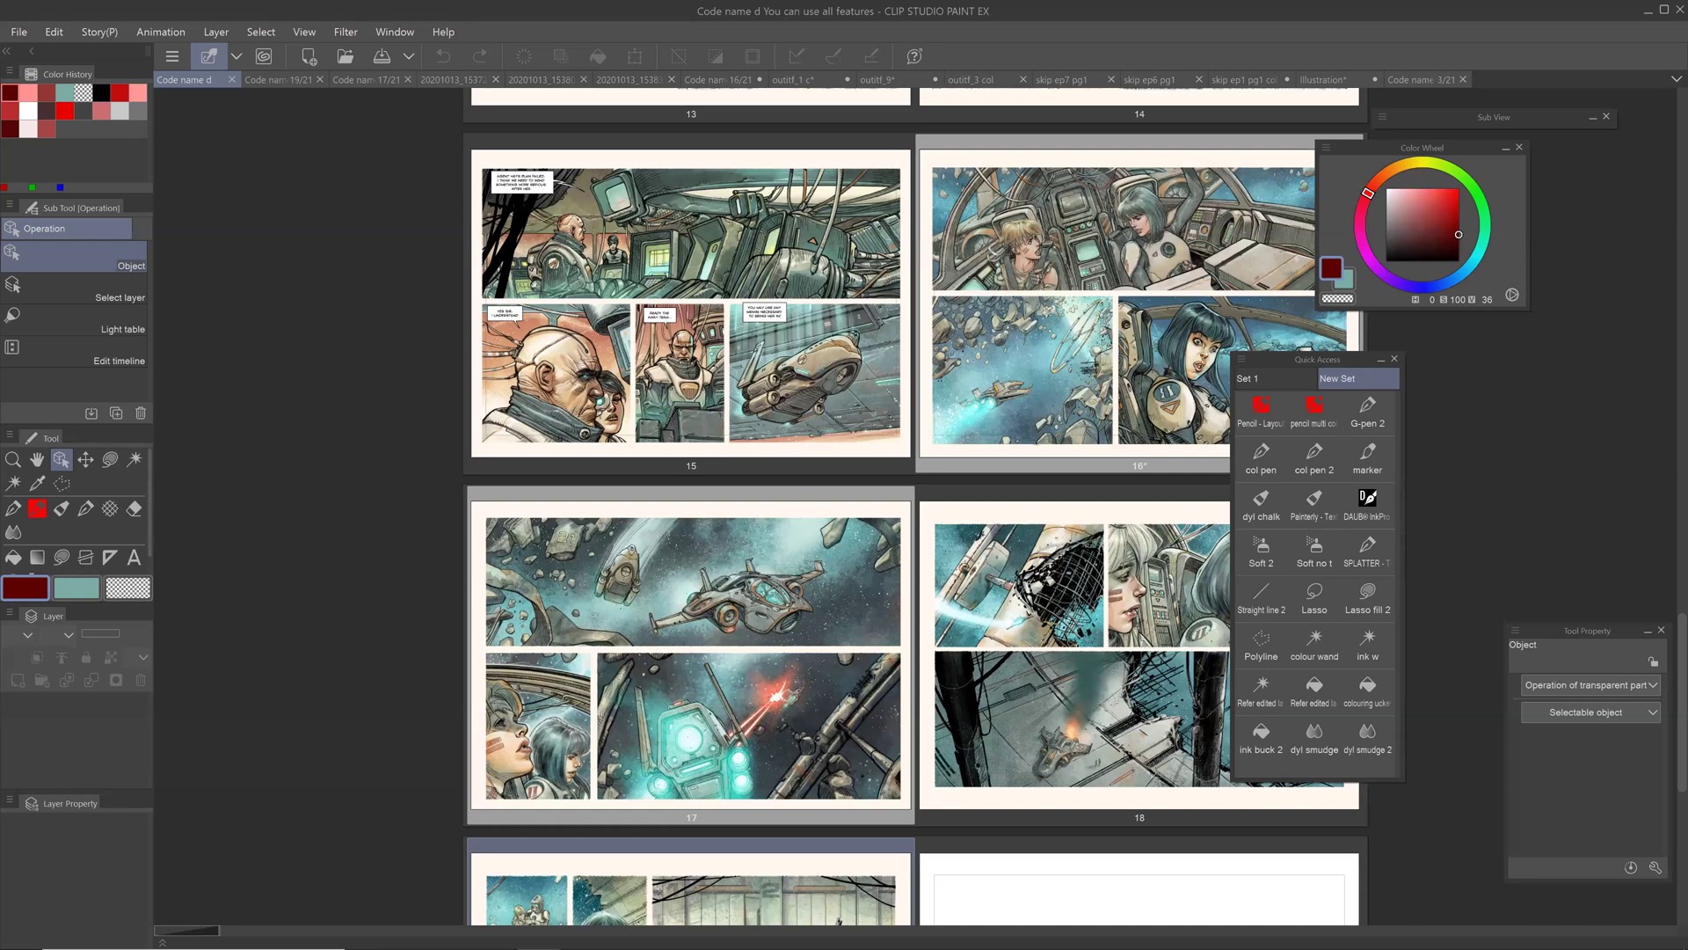
{"action": "scroll", "coordinate": [916, 506], "scroll_direction": "down", "scroll_amount": 1}
{"action": "scroll", "coordinate": [917, 507], "scroll_direction": "down", "scroll_amount": 2}
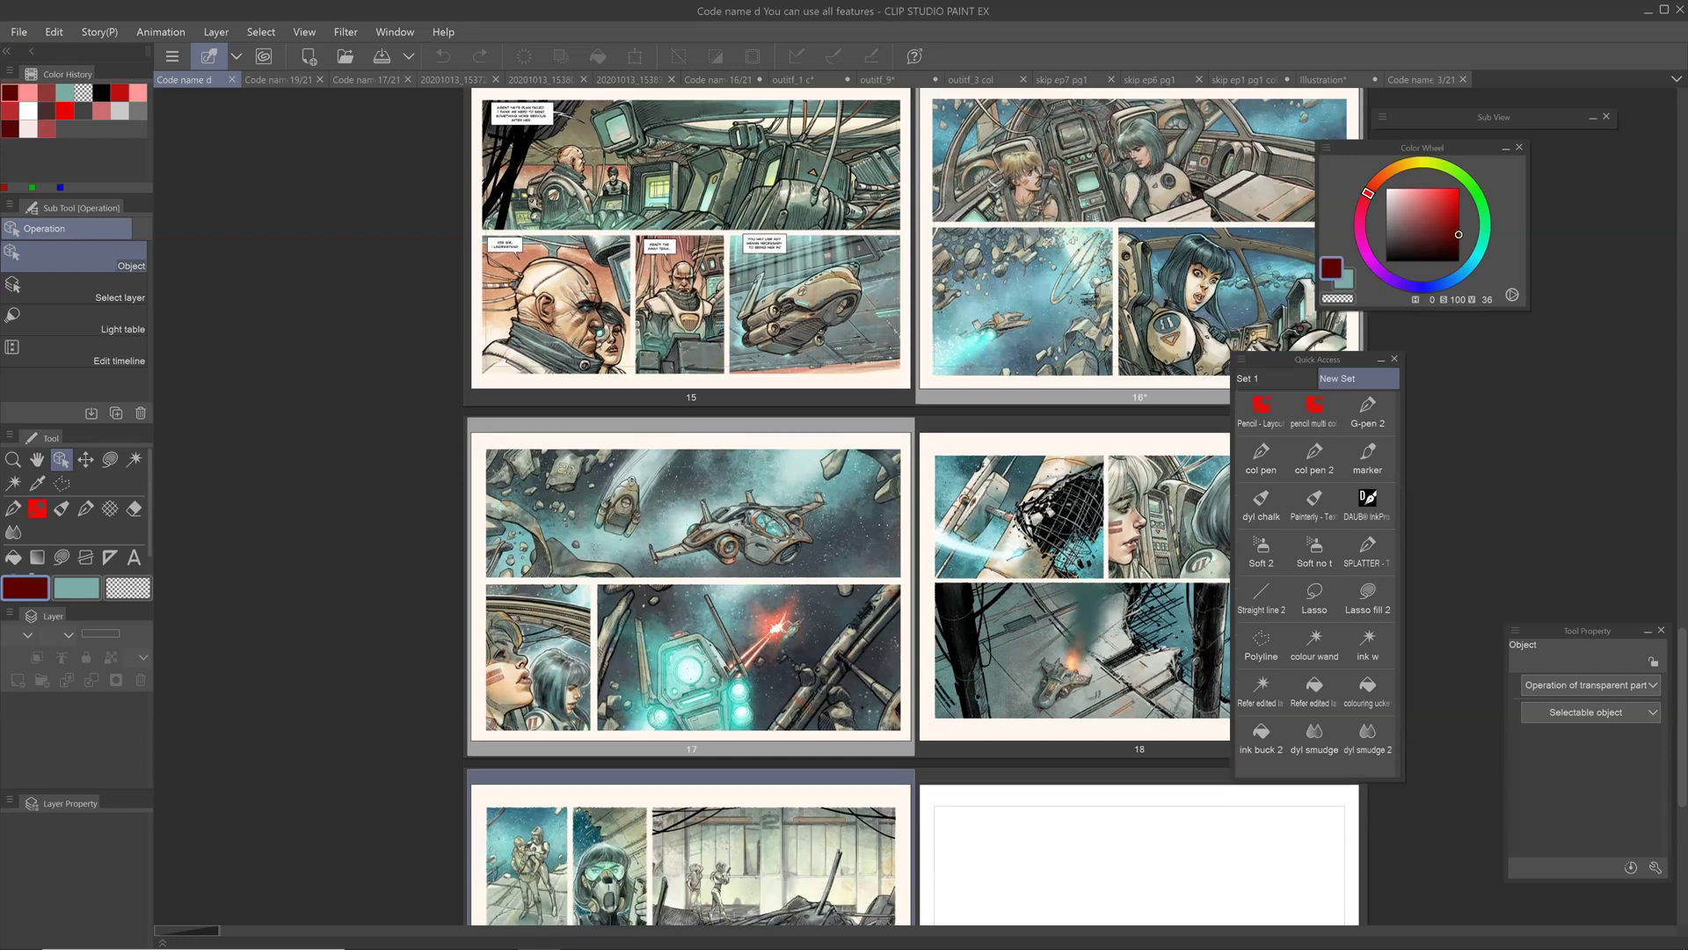
{"action": "scroll", "coordinate": [916, 507], "scroll_direction": "down", "scroll_amount": 1}
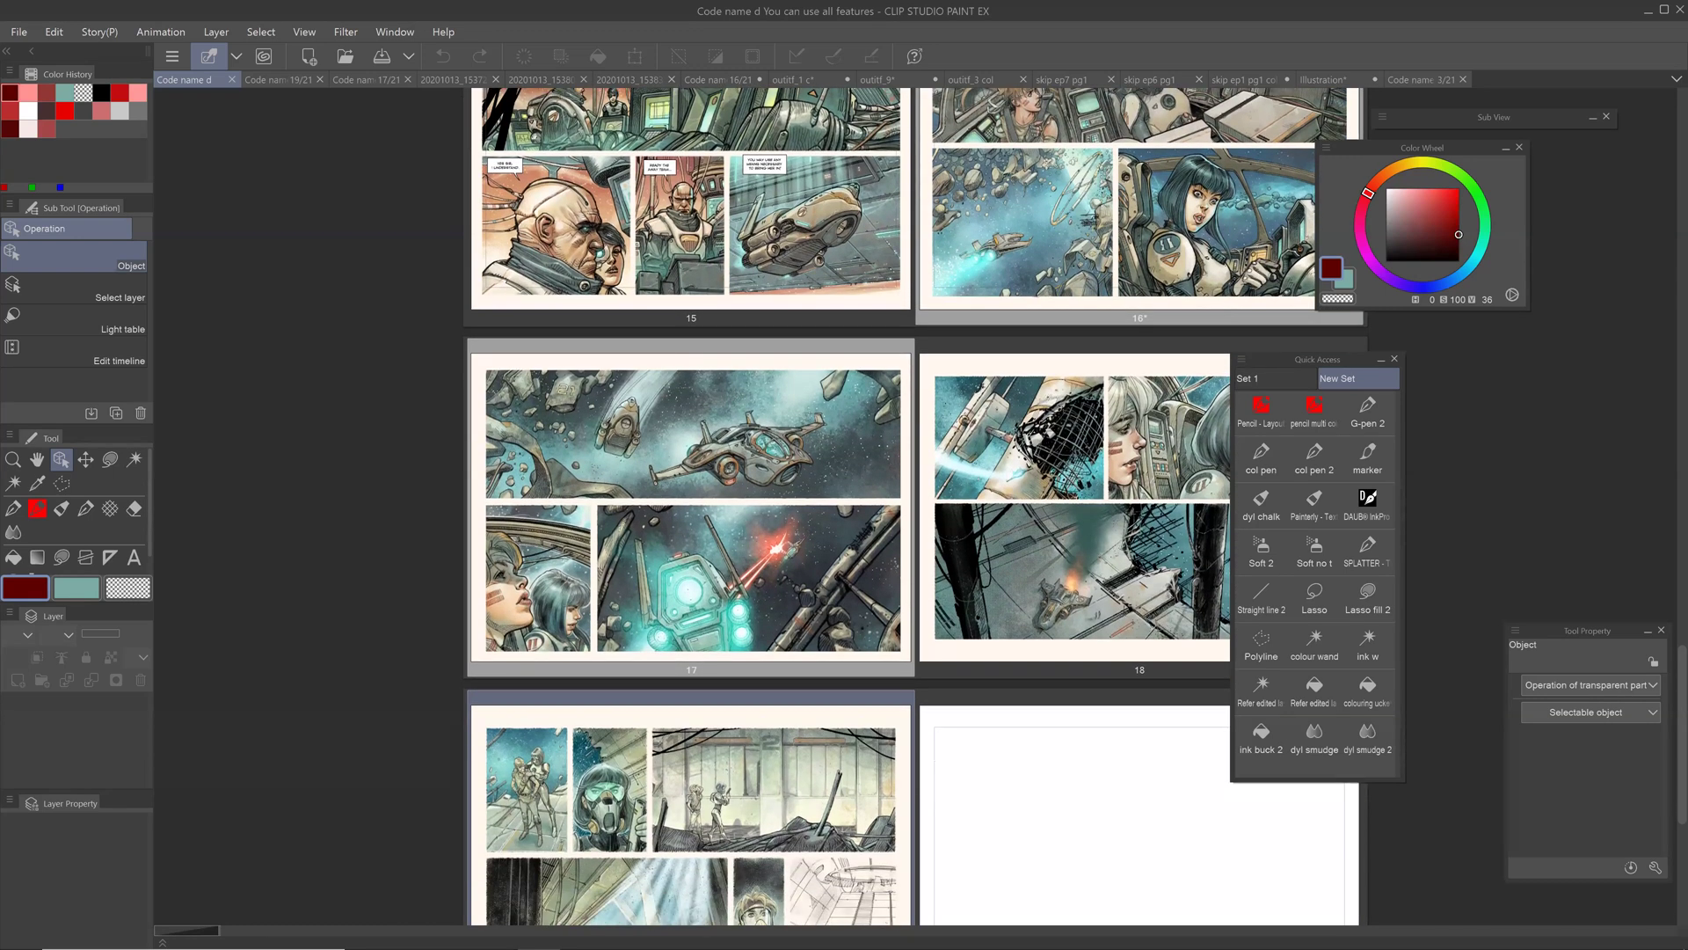
{"action": "scroll", "coordinate": [917, 506], "scroll_direction": "down", "scroll_amount": 1}
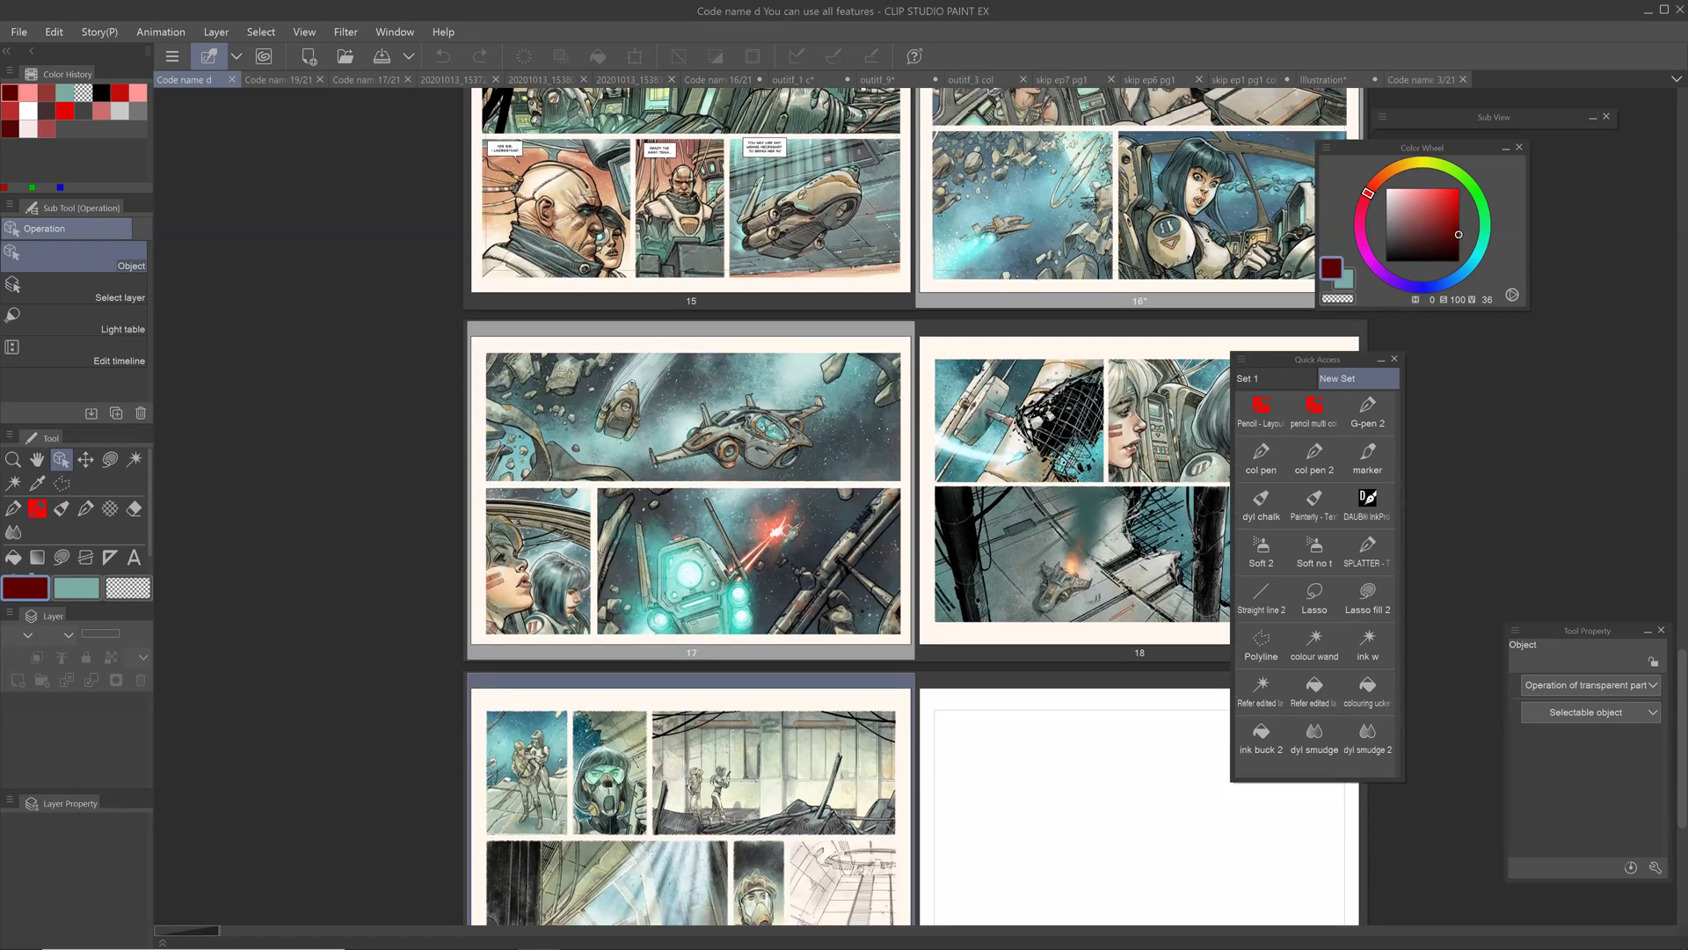
{"action": "scroll", "coordinate": [917, 507], "scroll_direction": "down", "scroll_amount": 2}
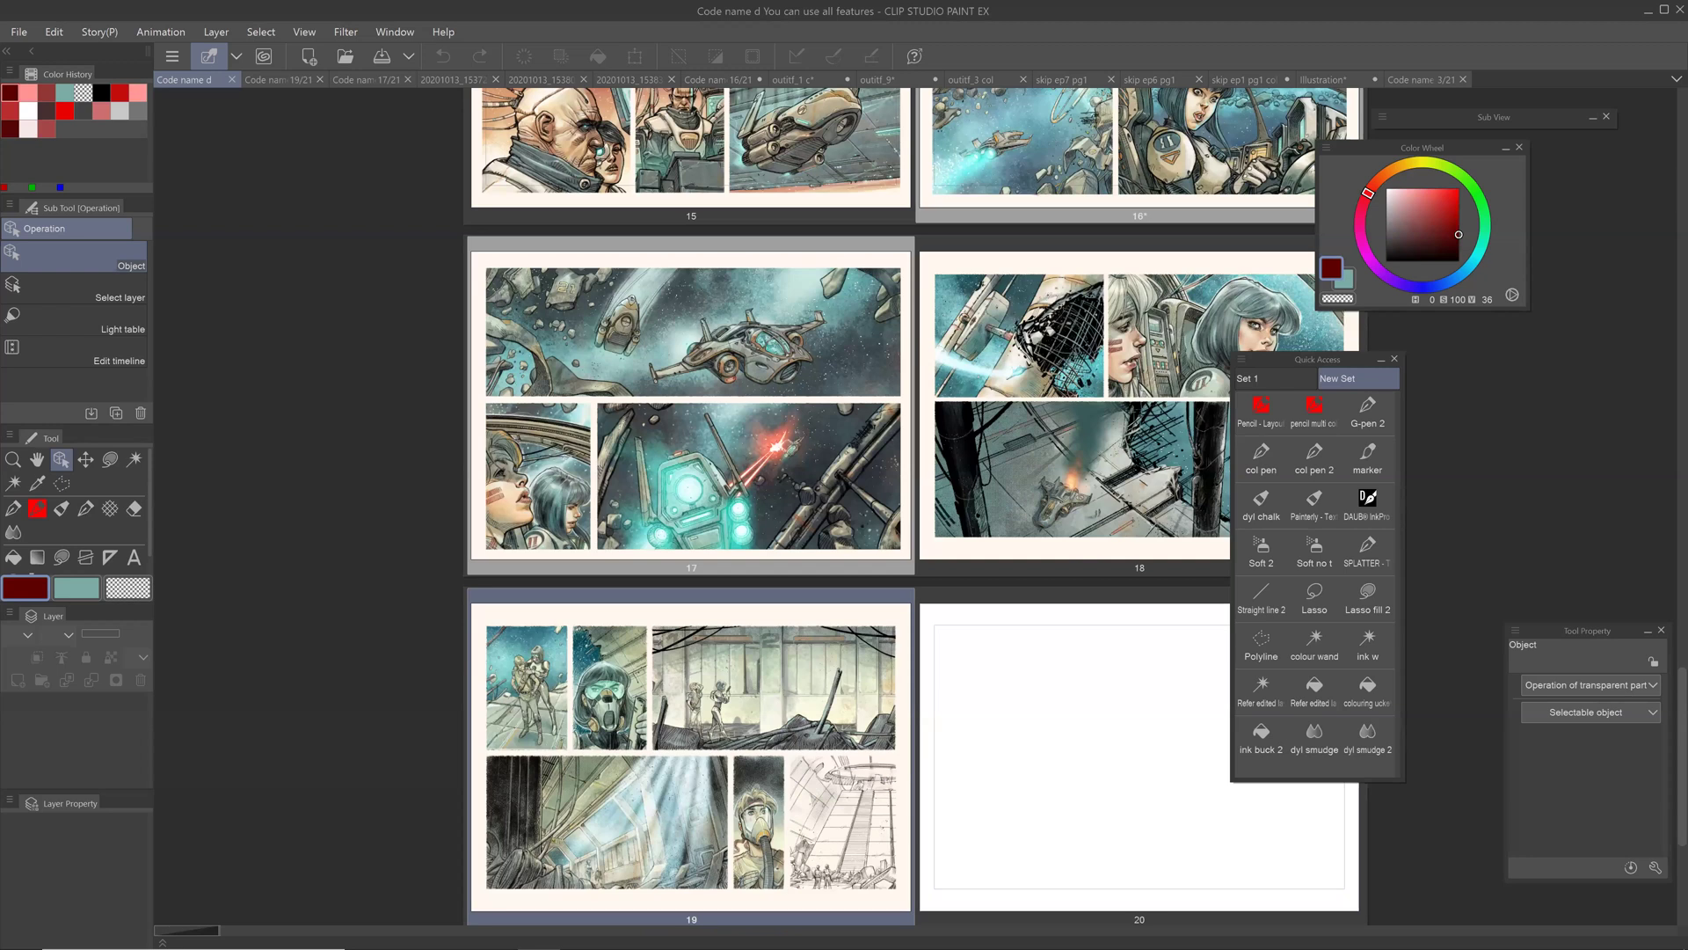
{"action": "scroll", "coordinate": [775, 552], "scroll_direction": "up", "scroll_amount": 2}
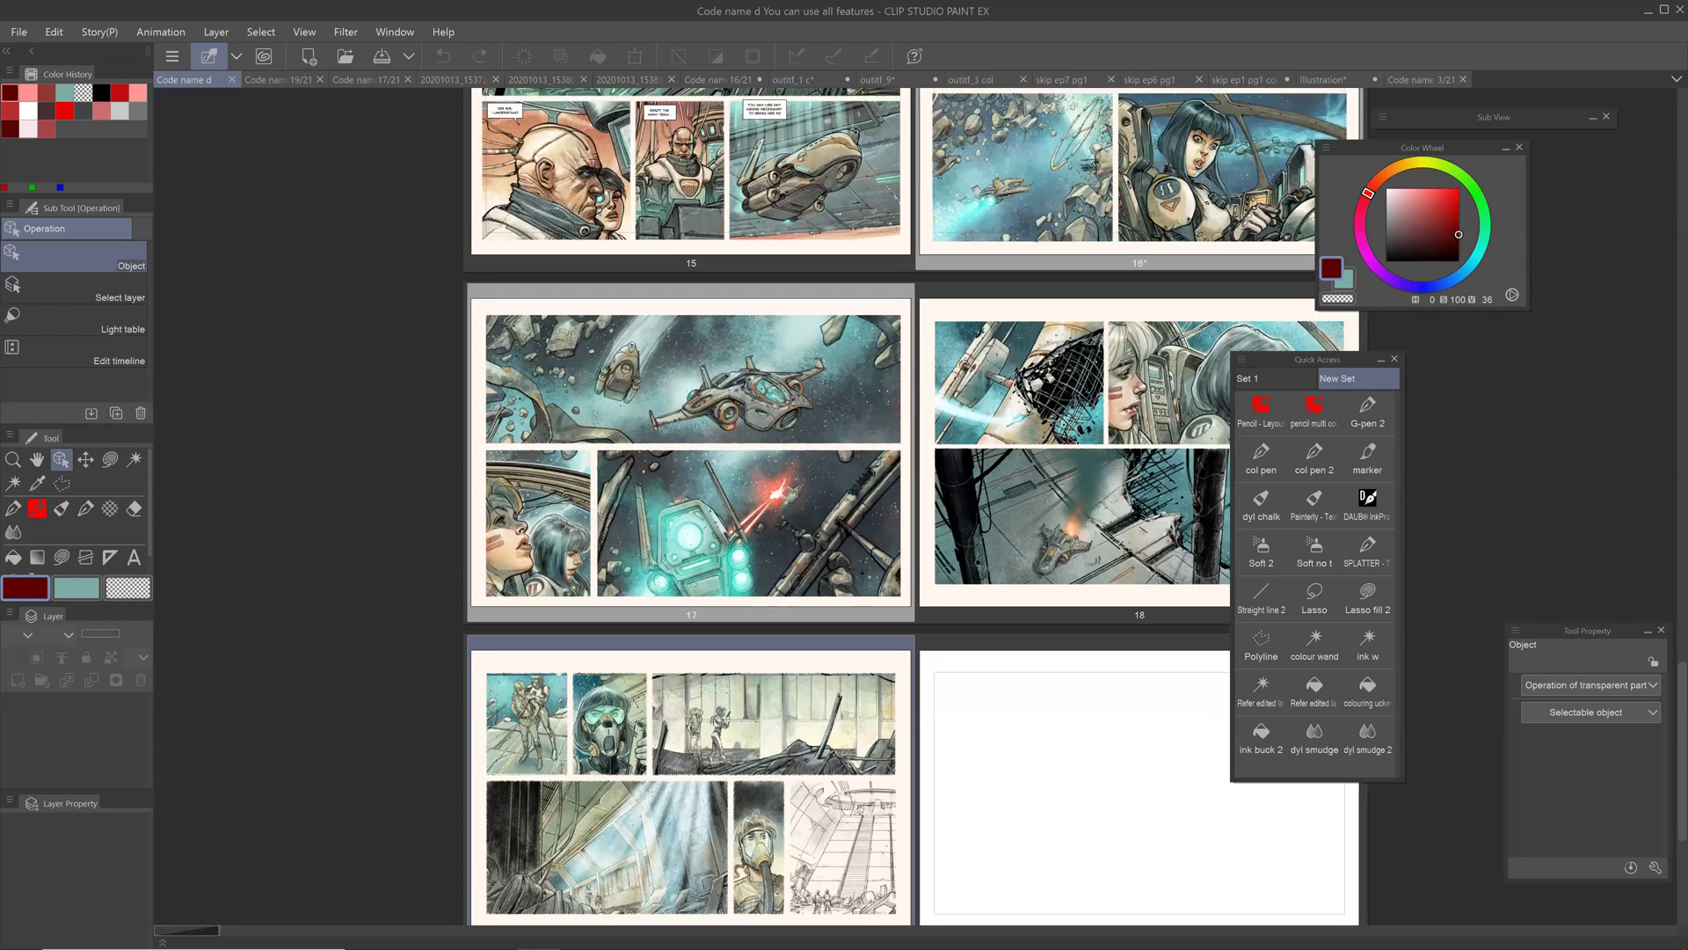
{"action": "scroll", "coordinate": [767, 567], "scroll_direction": "up", "scroll_amount": 1}
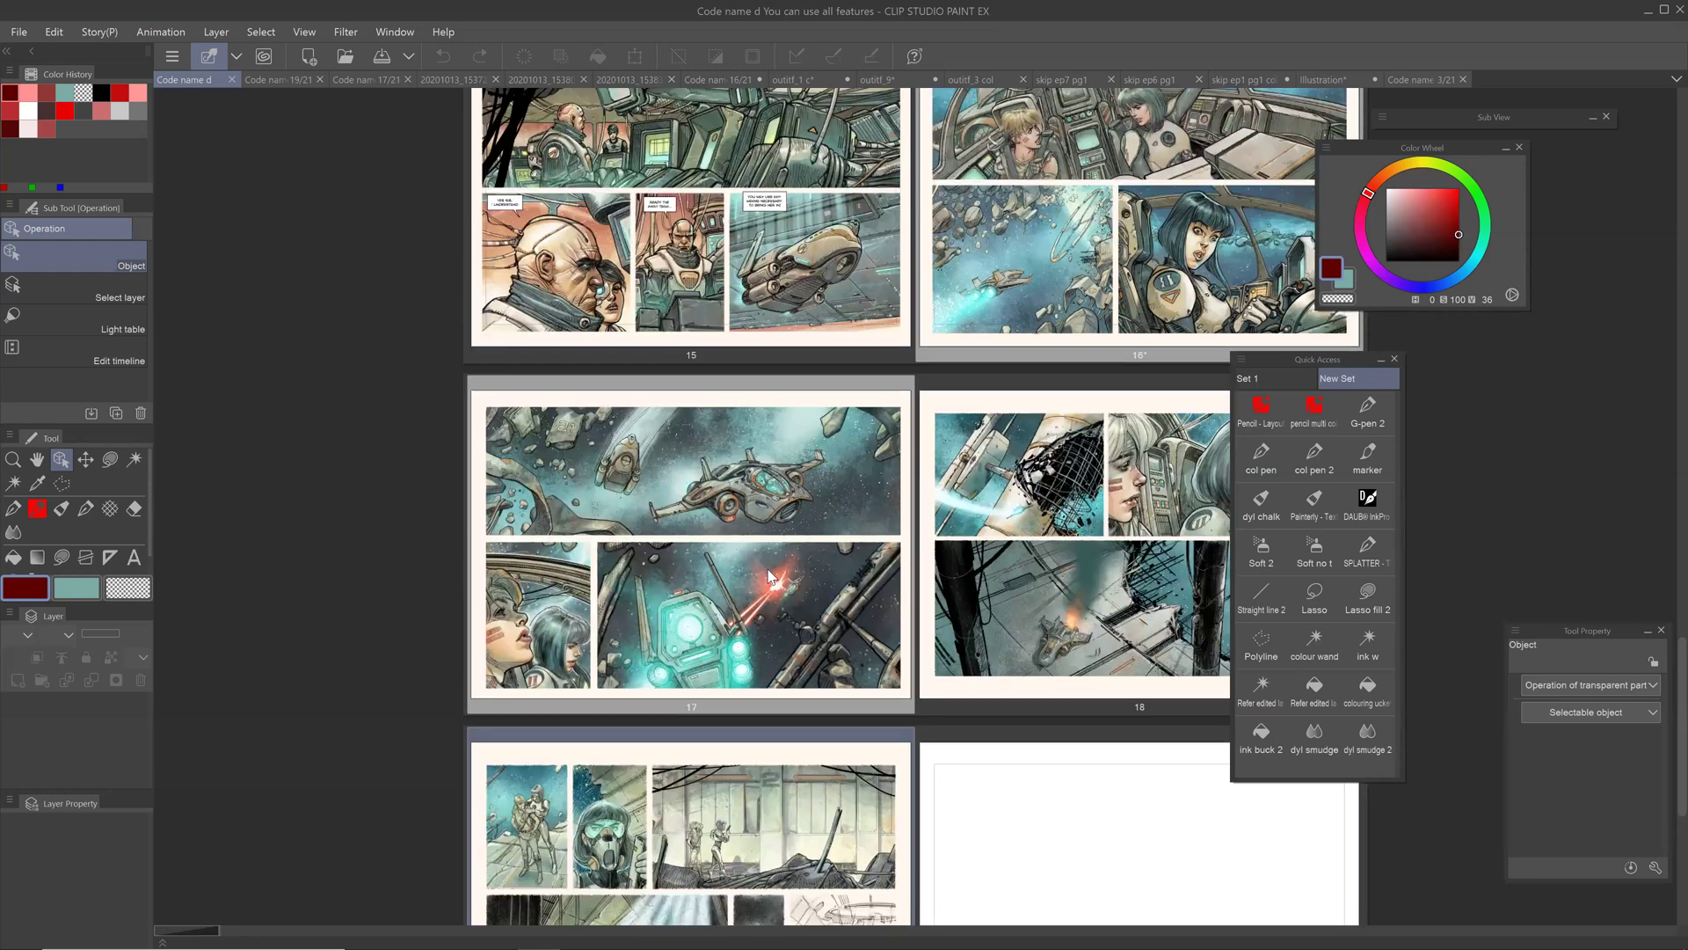
{"action": "double_click", "coordinate": [767, 570]}
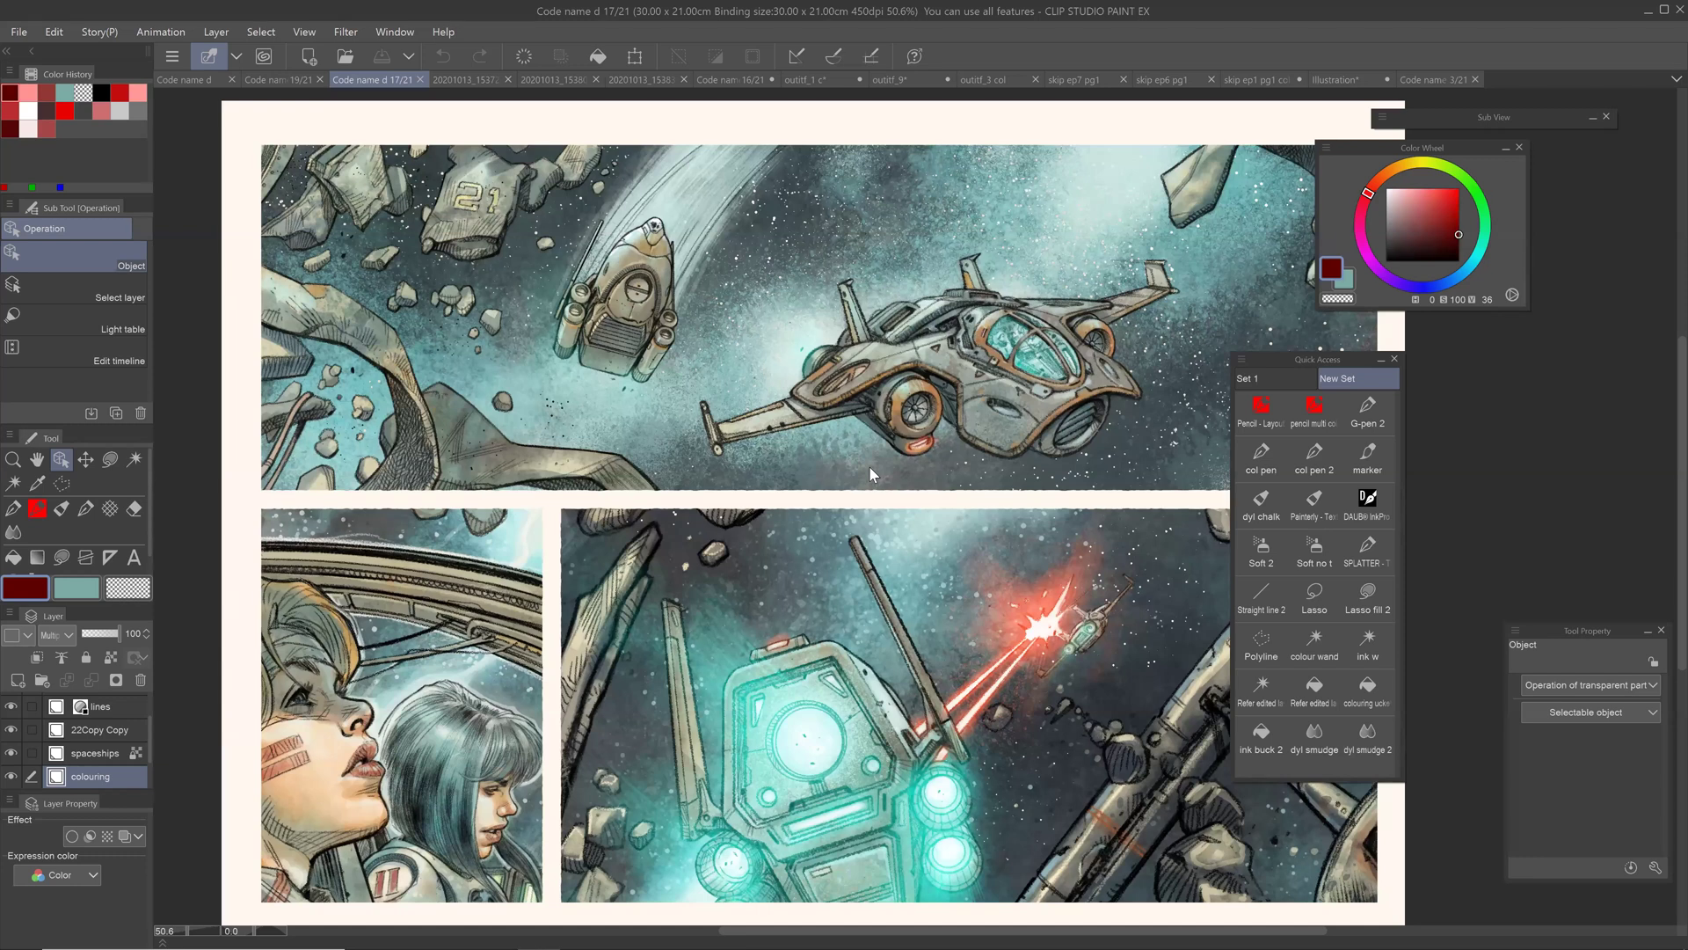
Step: Switch to the outitf_3 col page and examine its coloured train carriage panels up close
{"action": "left_click", "coordinate": [979, 80]}
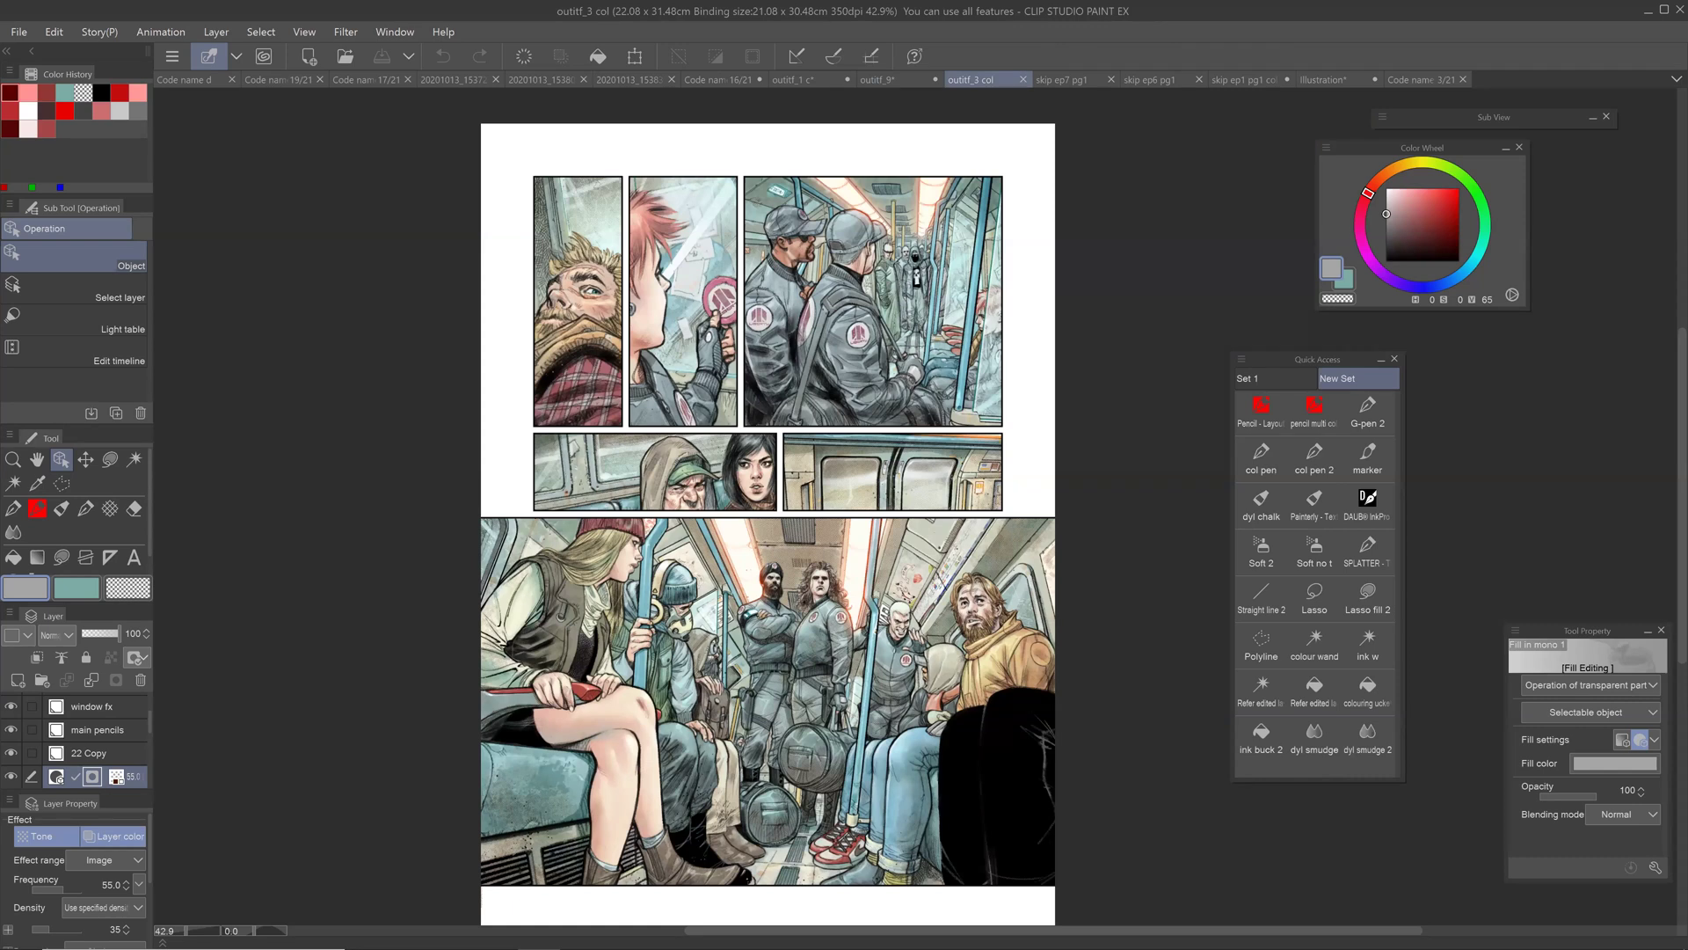
{"action": "key", "text": "ctrl+plus"}
{"action": "left_click_drag", "start_coordinate": [668, 492], "coordinate": [691, 546]}
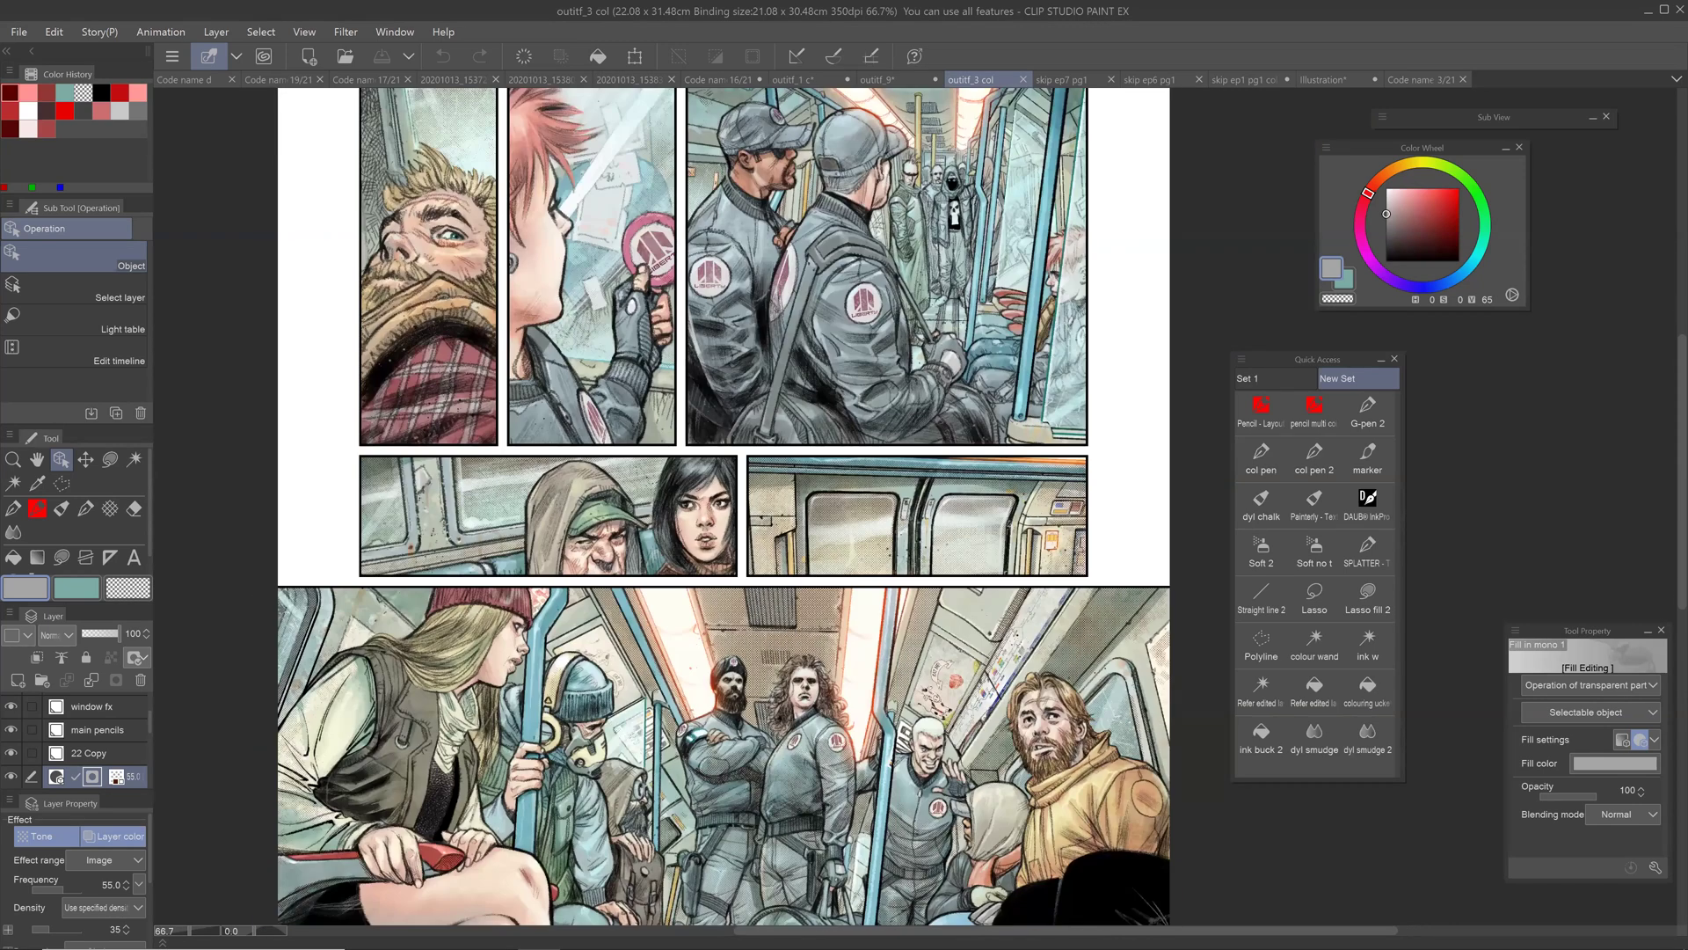
Step: Switch to the outitf_1 c page and examine the inked seated figure in the central panel up close
{"action": "left_click", "coordinate": [795, 85]}
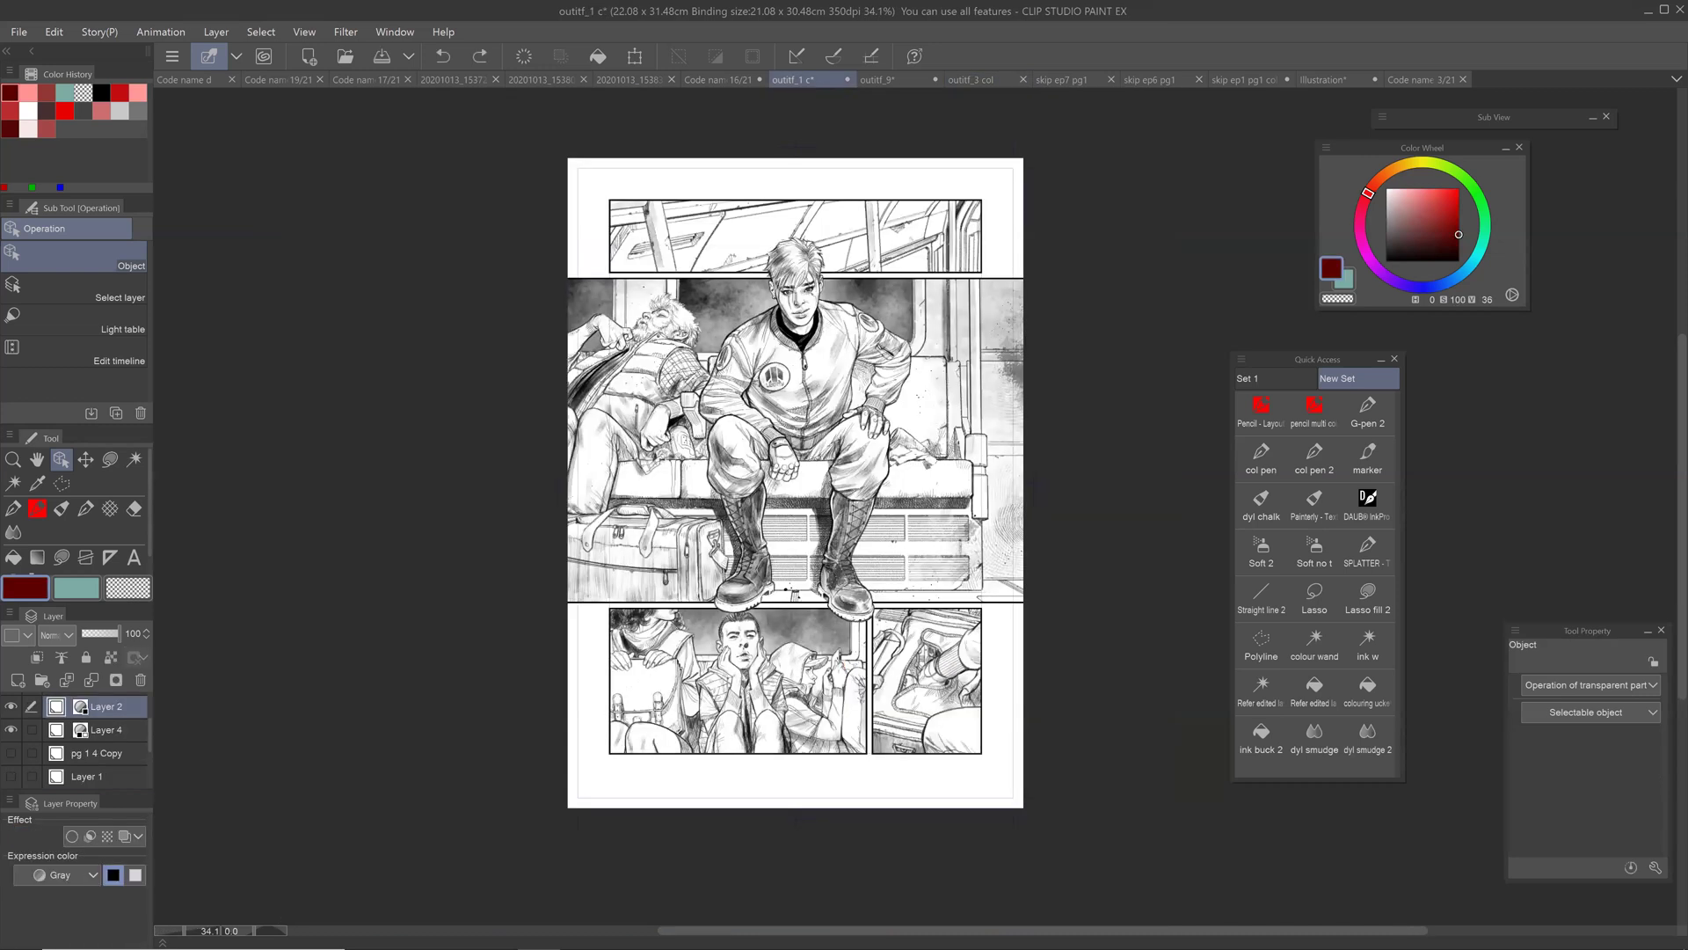
{"action": "scroll", "coordinate": [848, 361], "scroll_direction": "up", "scroll_amount": 4}
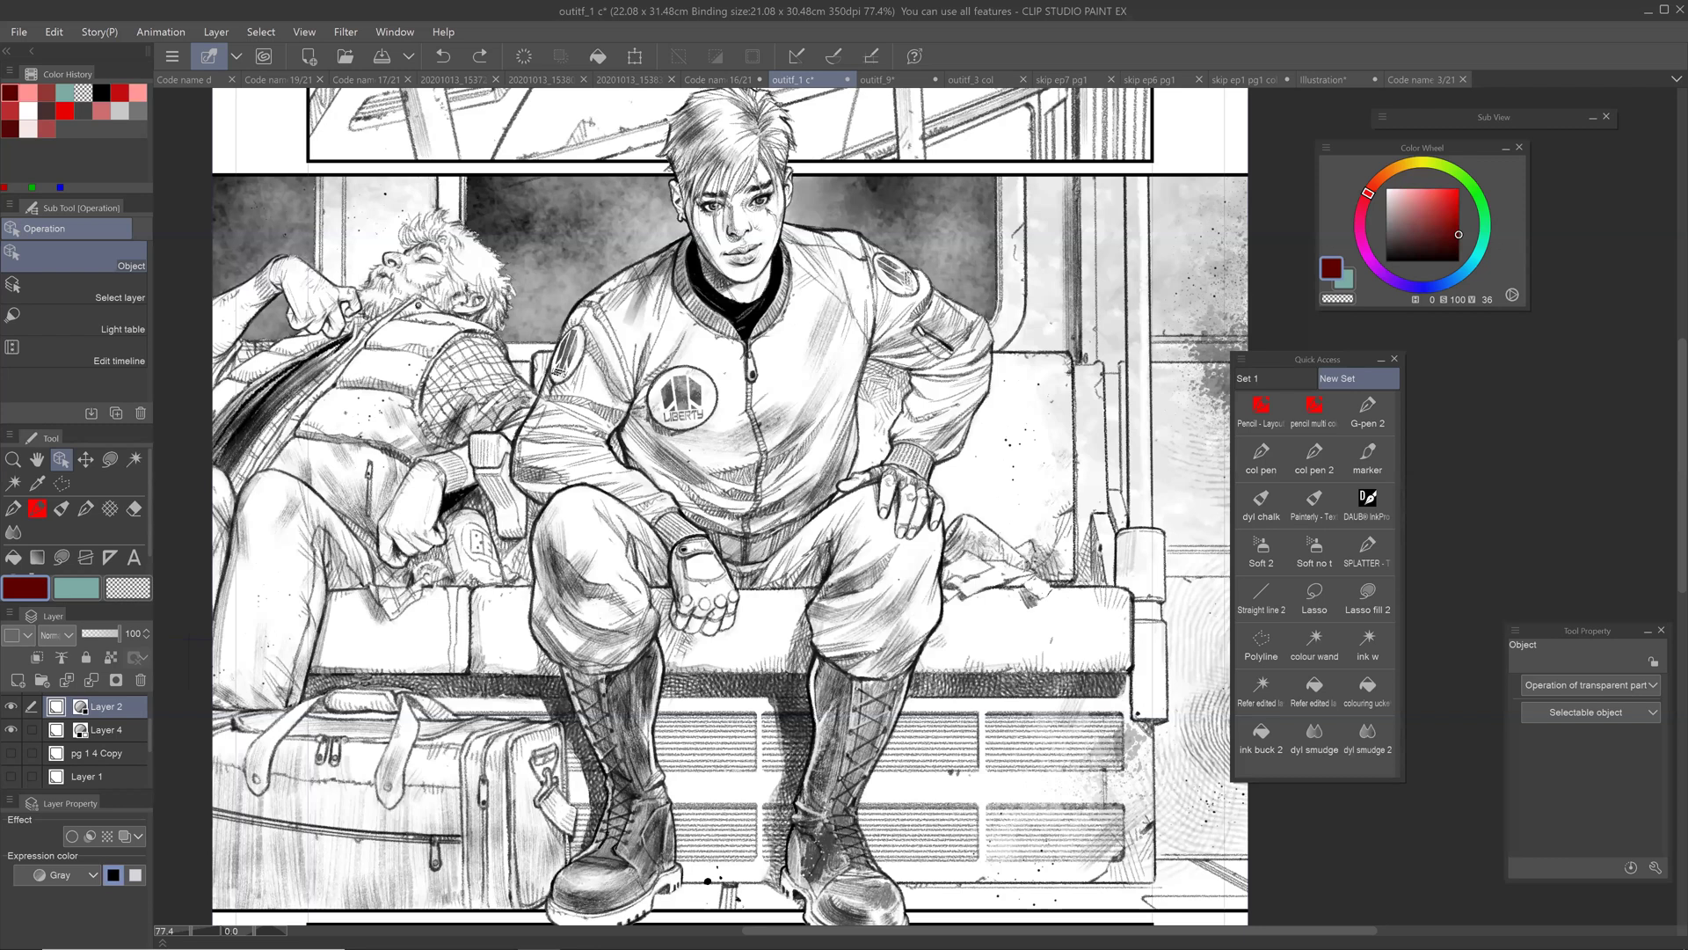
{"action": "mouse_move", "coordinate": [732, 546]}
{"action": "left_mouse_down"}
{"action": "mouse_move", "coordinate": [749, 472]}
{"action": "mouse_move", "coordinate": [739, 612]}
{"action": "mouse_move", "coordinate": [760, 485]}
{"action": "mouse_move", "coordinate": [781, 564]}
{"action": "mouse_move", "coordinate": [775, 508]}
{"action": "mouse_move", "coordinate": [734, 577]}
{"action": "left_mouse_up"}
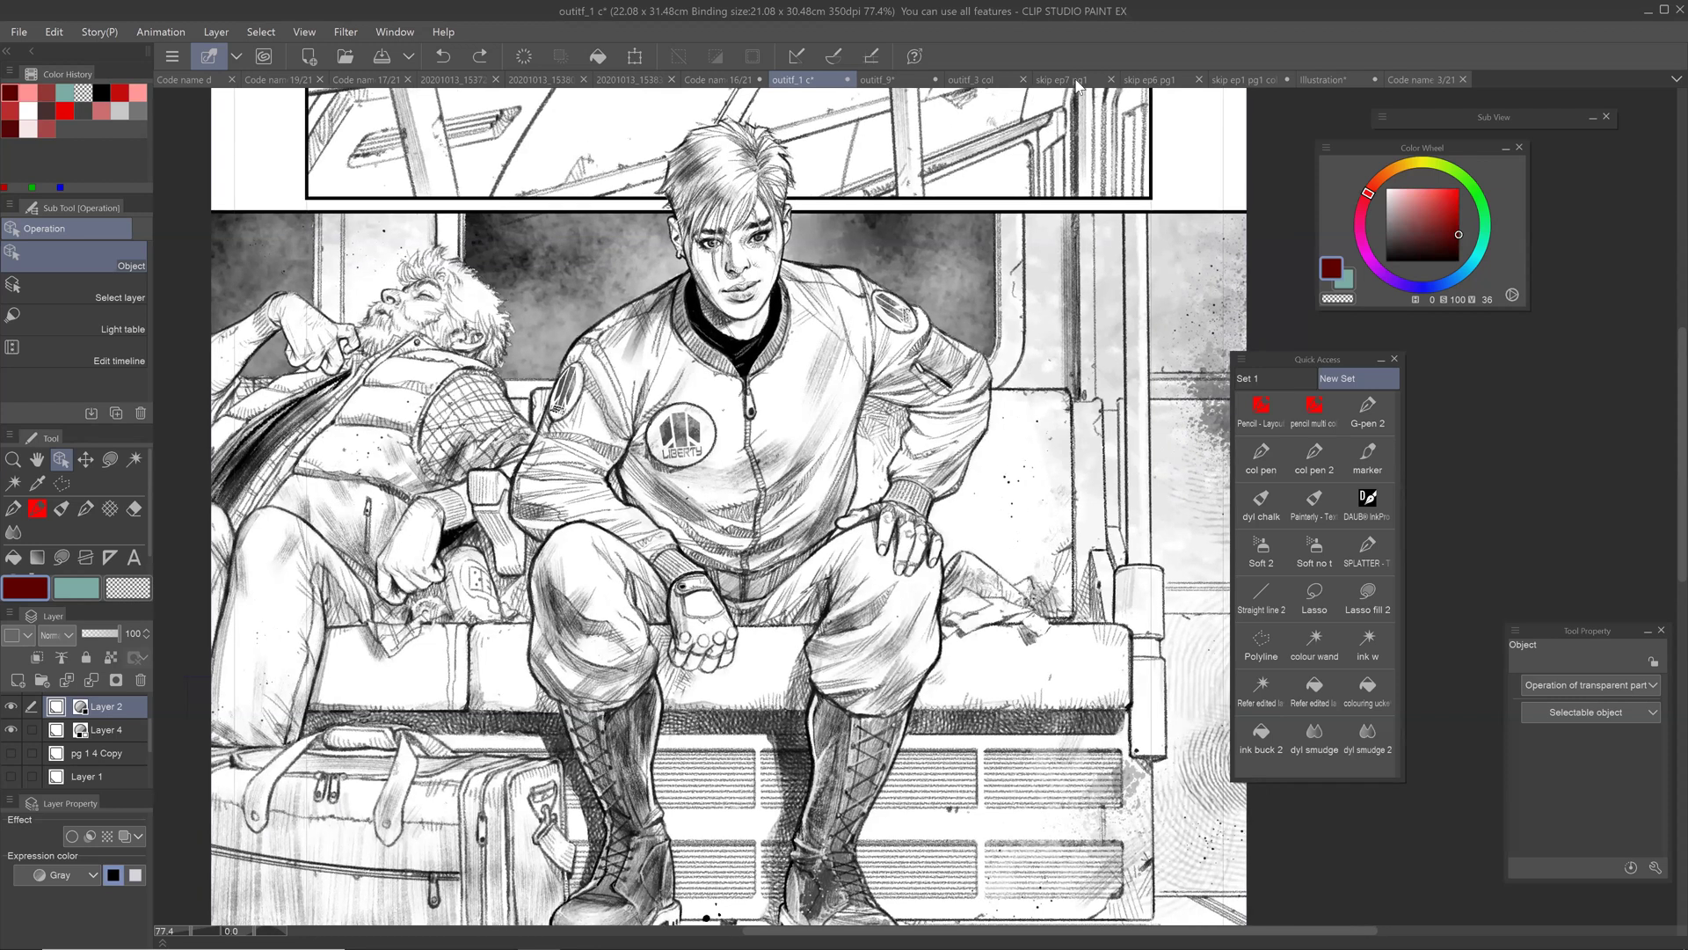
Step: Switch to the outitf_9 page and examine the line work and halftone shading in its middle-row and bottom panels
{"action": "left_click", "coordinate": [1162, 80]}
{"action": "left_click", "coordinate": [1062, 80]}
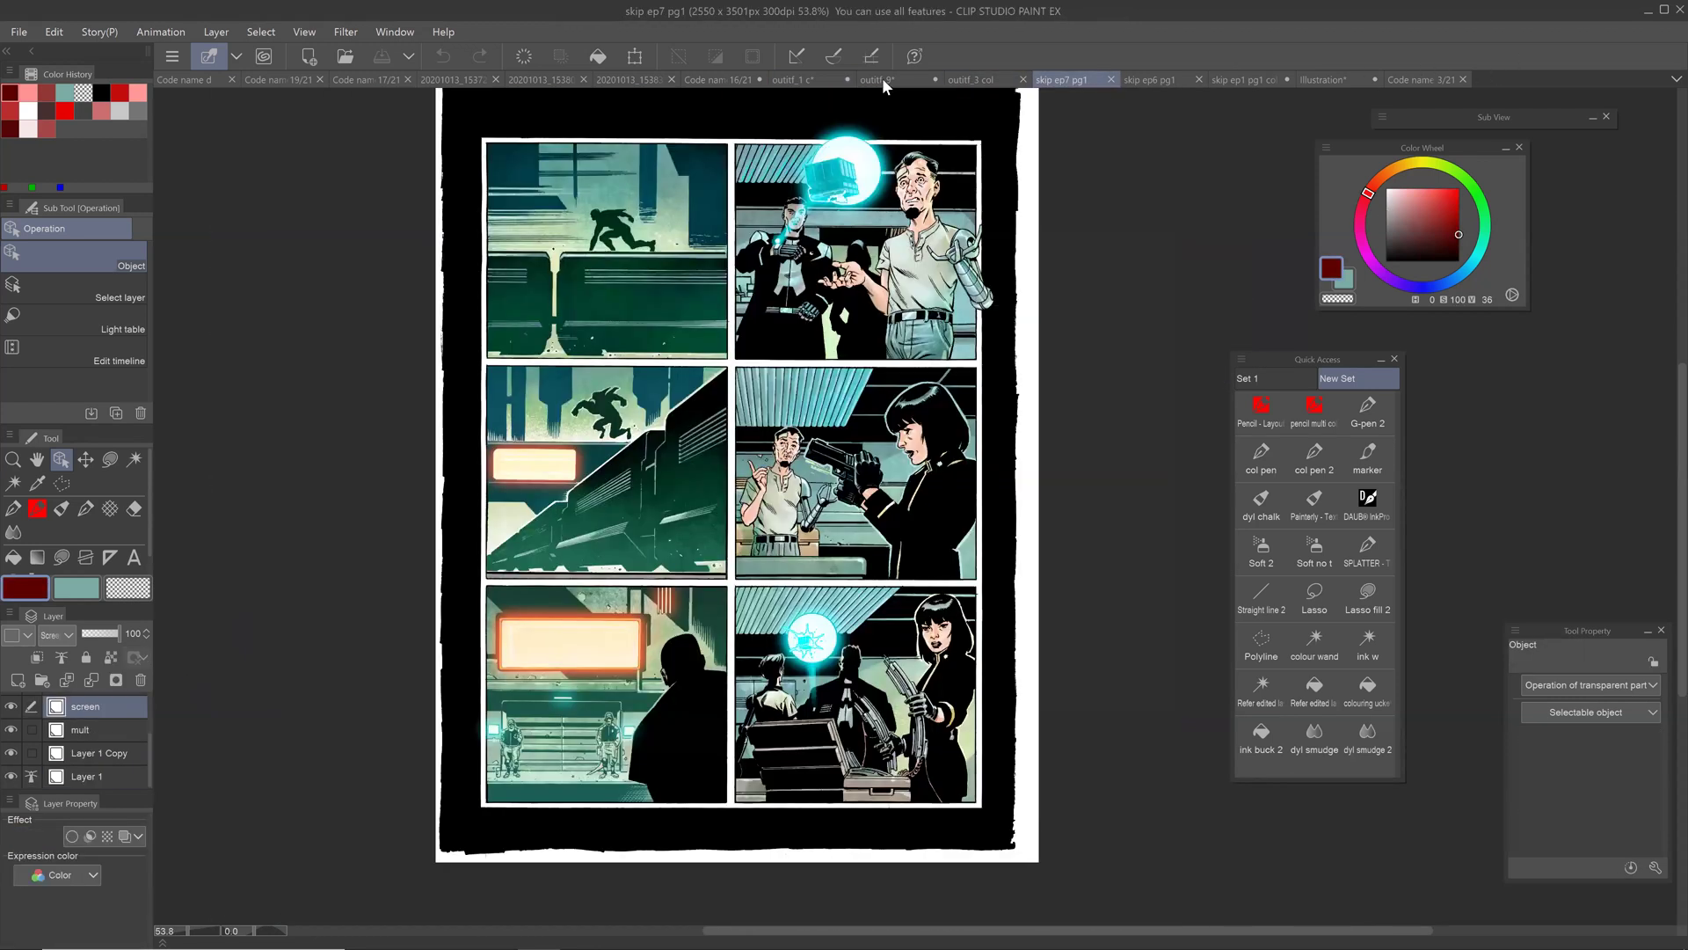
{"action": "left_click", "coordinate": [879, 79]}
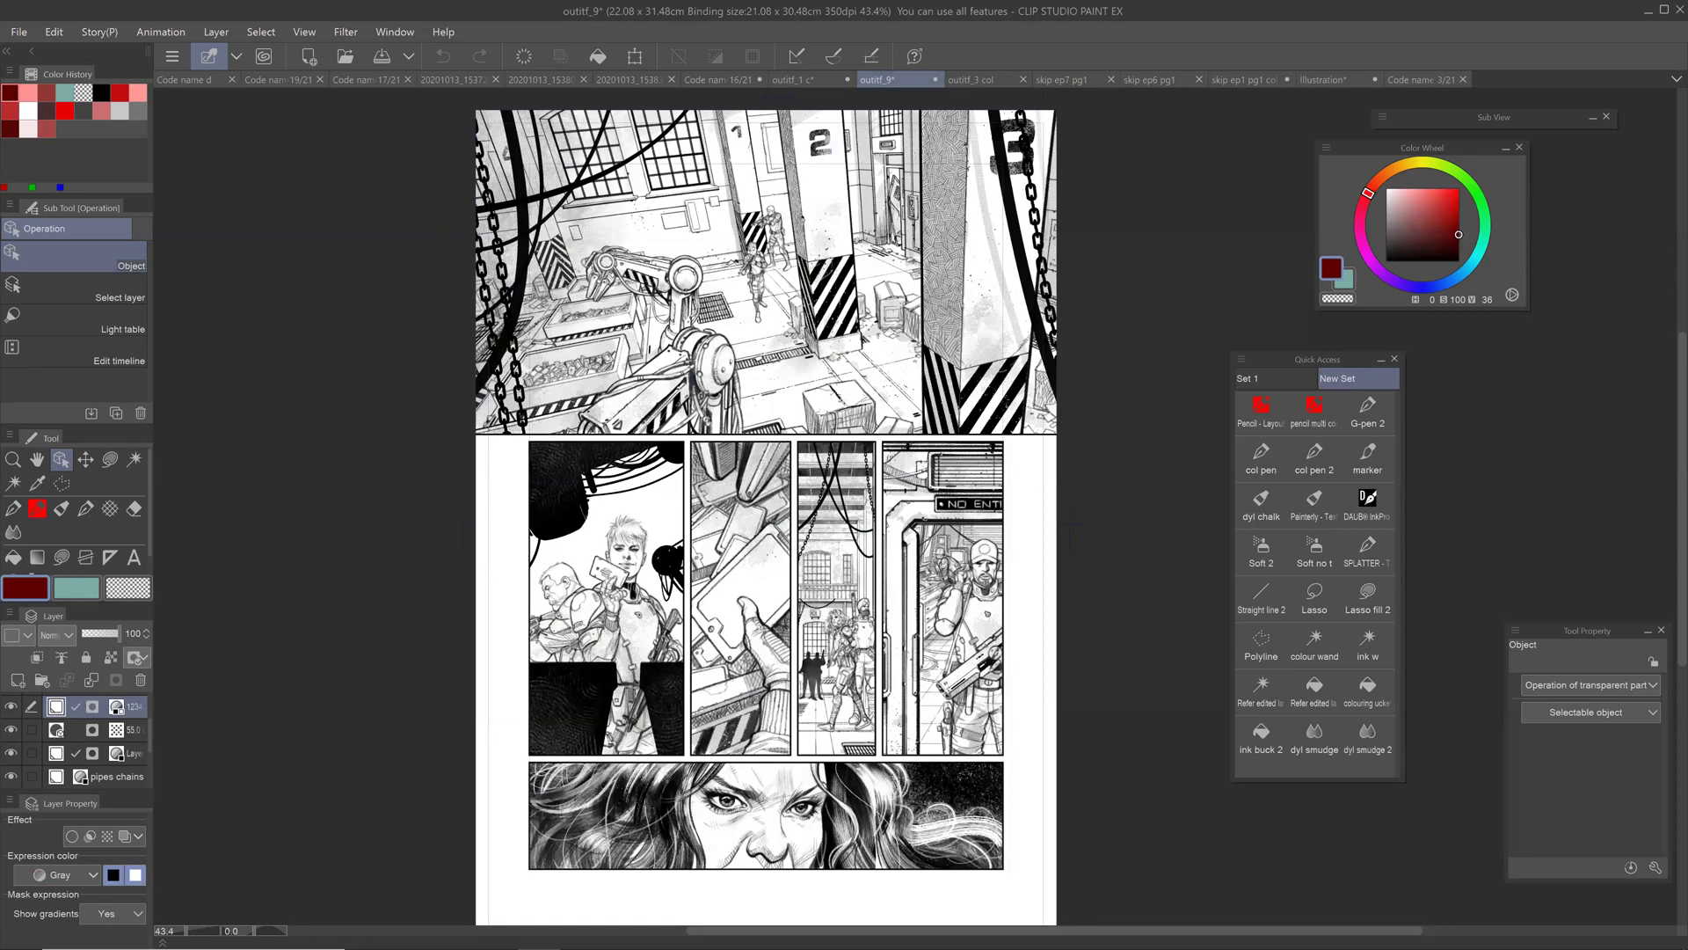
{"action": "scroll", "coordinate": [943, 729], "scroll_direction": "up", "scroll_amount": 5}
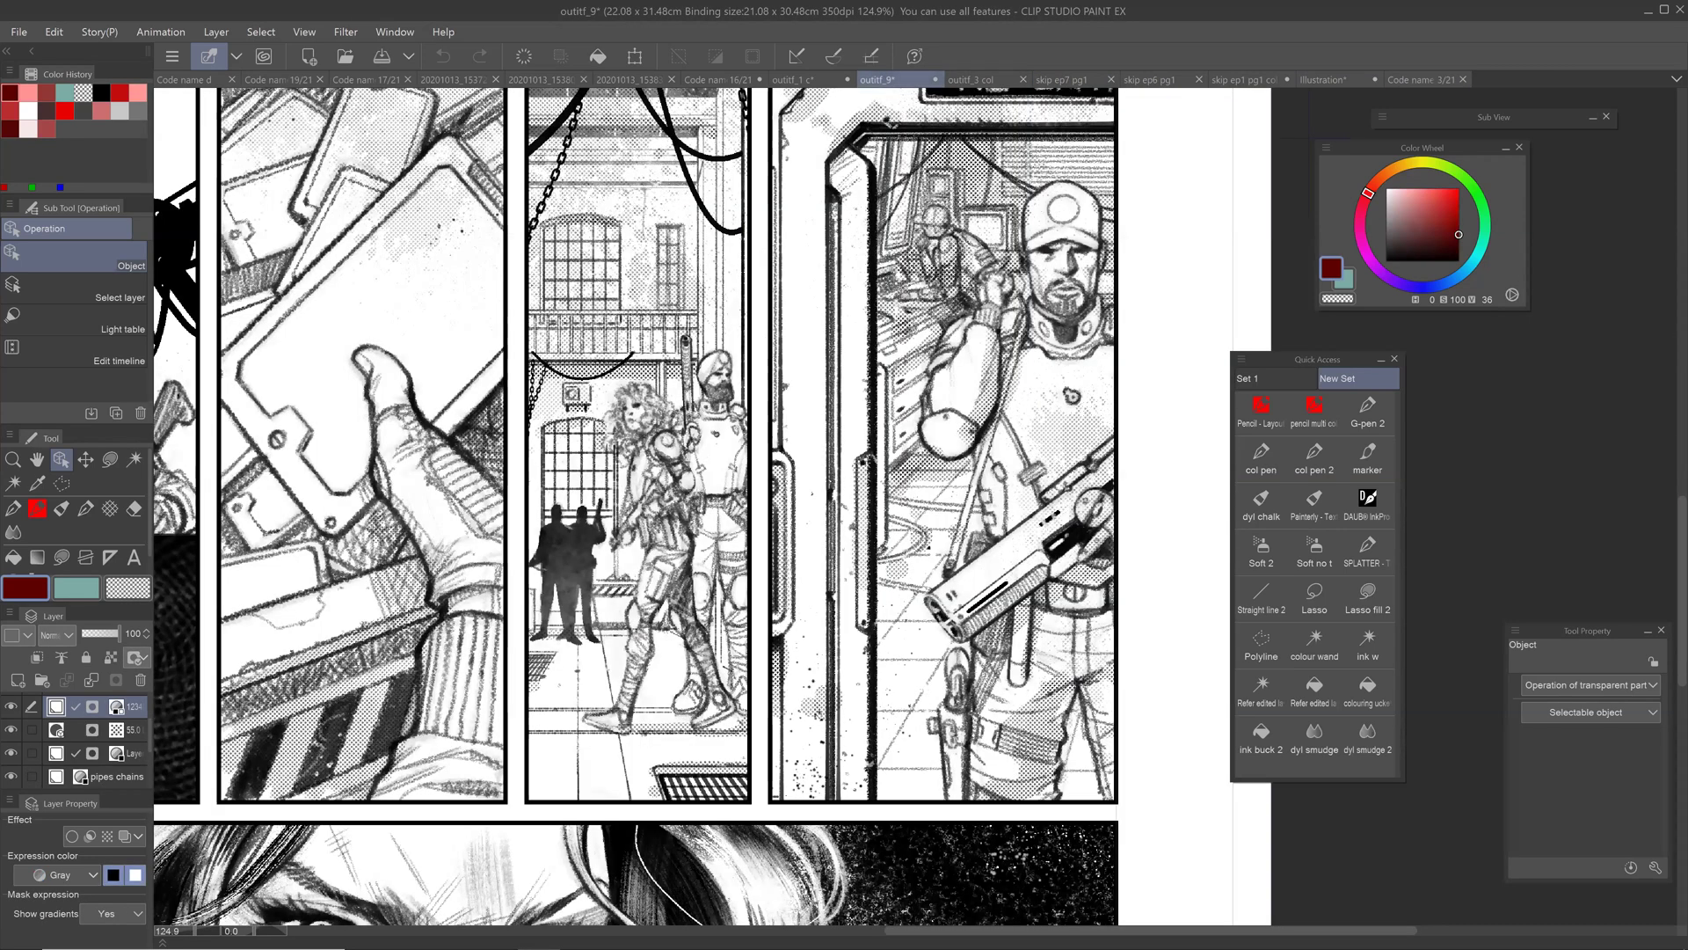
{"action": "scroll", "coordinate": [1143, 377], "scroll_direction": "up", "scroll_amount": 1}
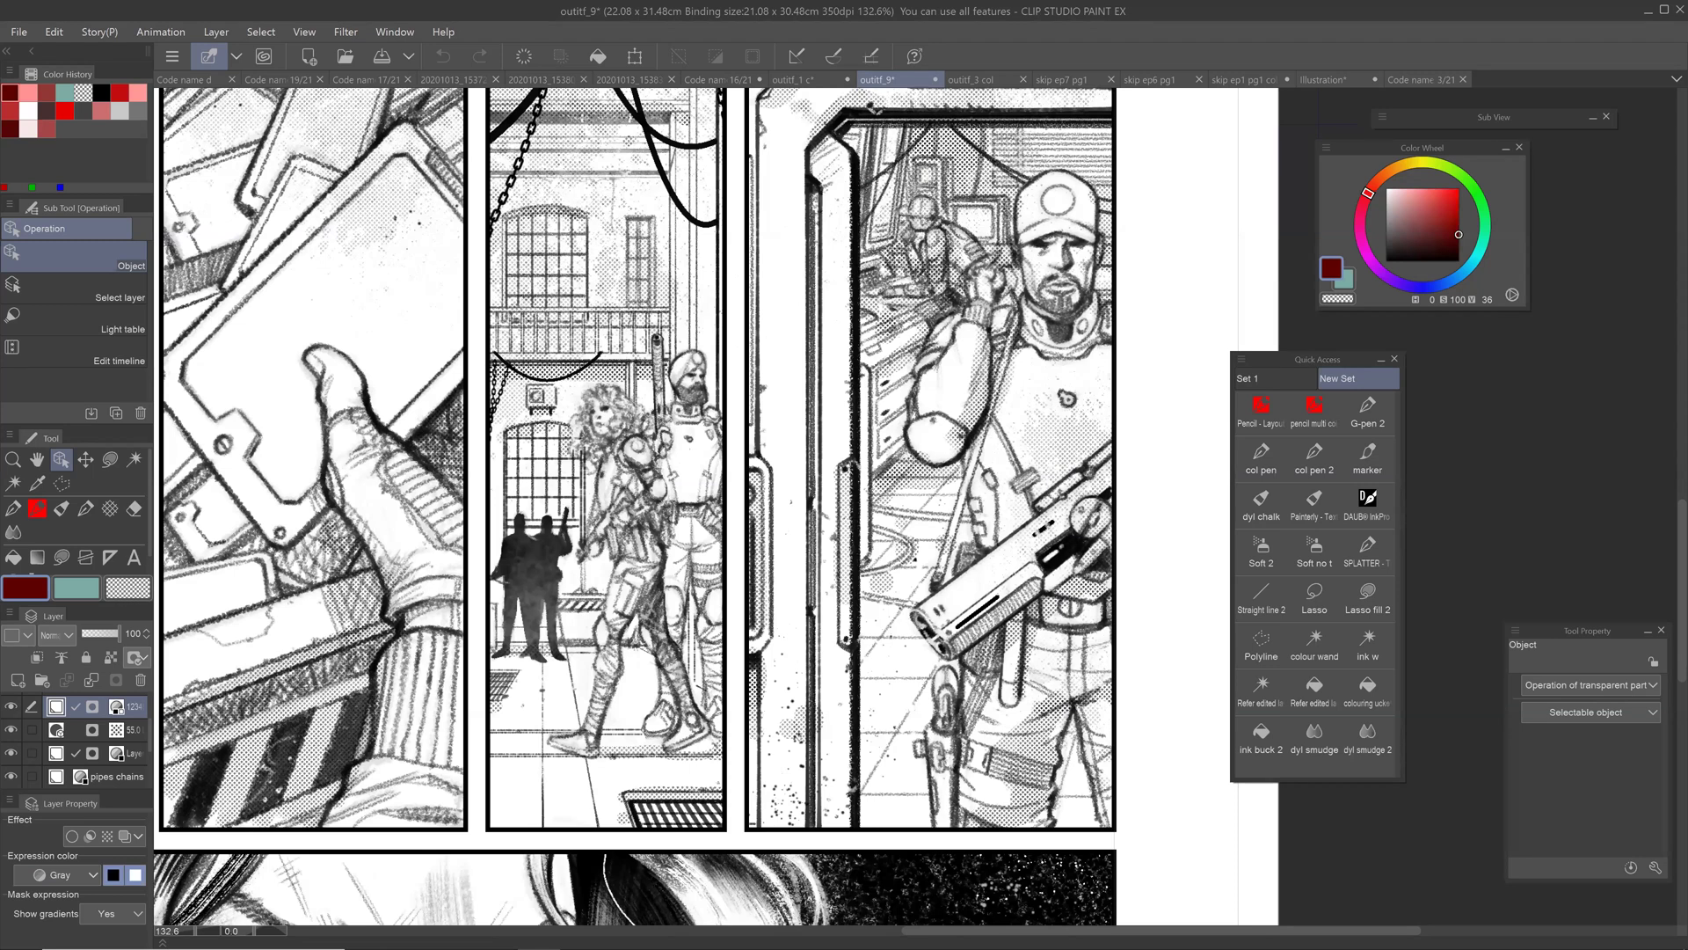
{"action": "left_click_drag", "start_coordinate": [976, 422], "coordinate": [1143, 400]}
{"action": "left_click_drag", "start_coordinate": [976, 440], "coordinate": [1042, 421]}
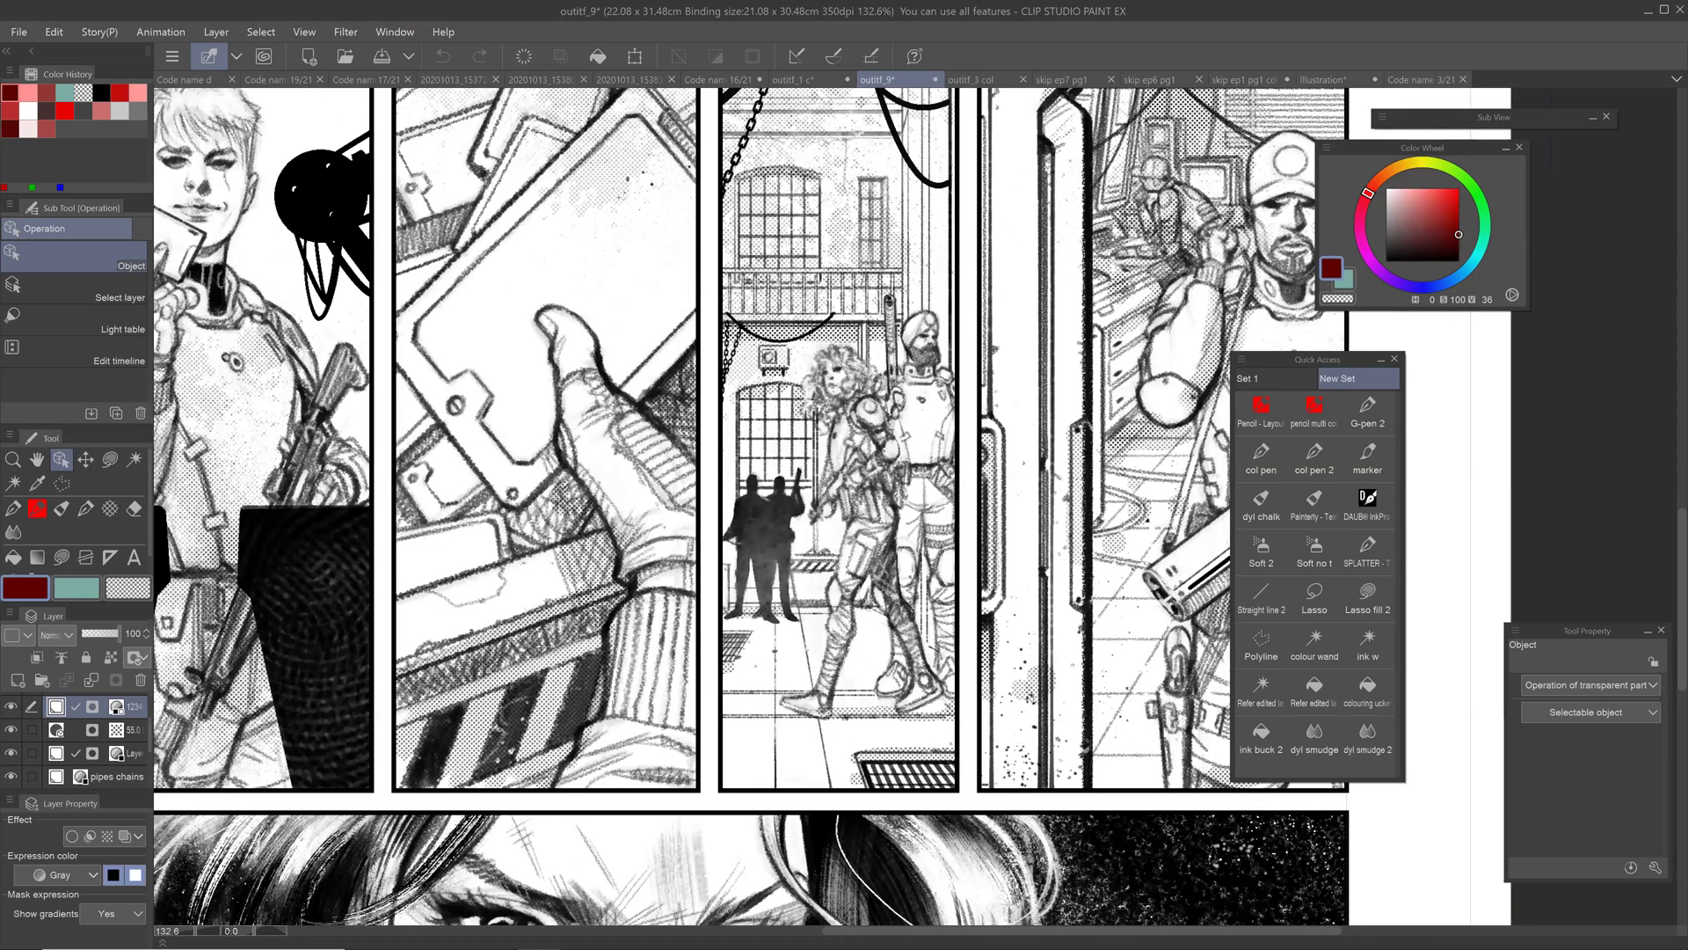
{"action": "left_click_drag", "start_coordinate": [668, 492], "coordinate": [1081, 405]}
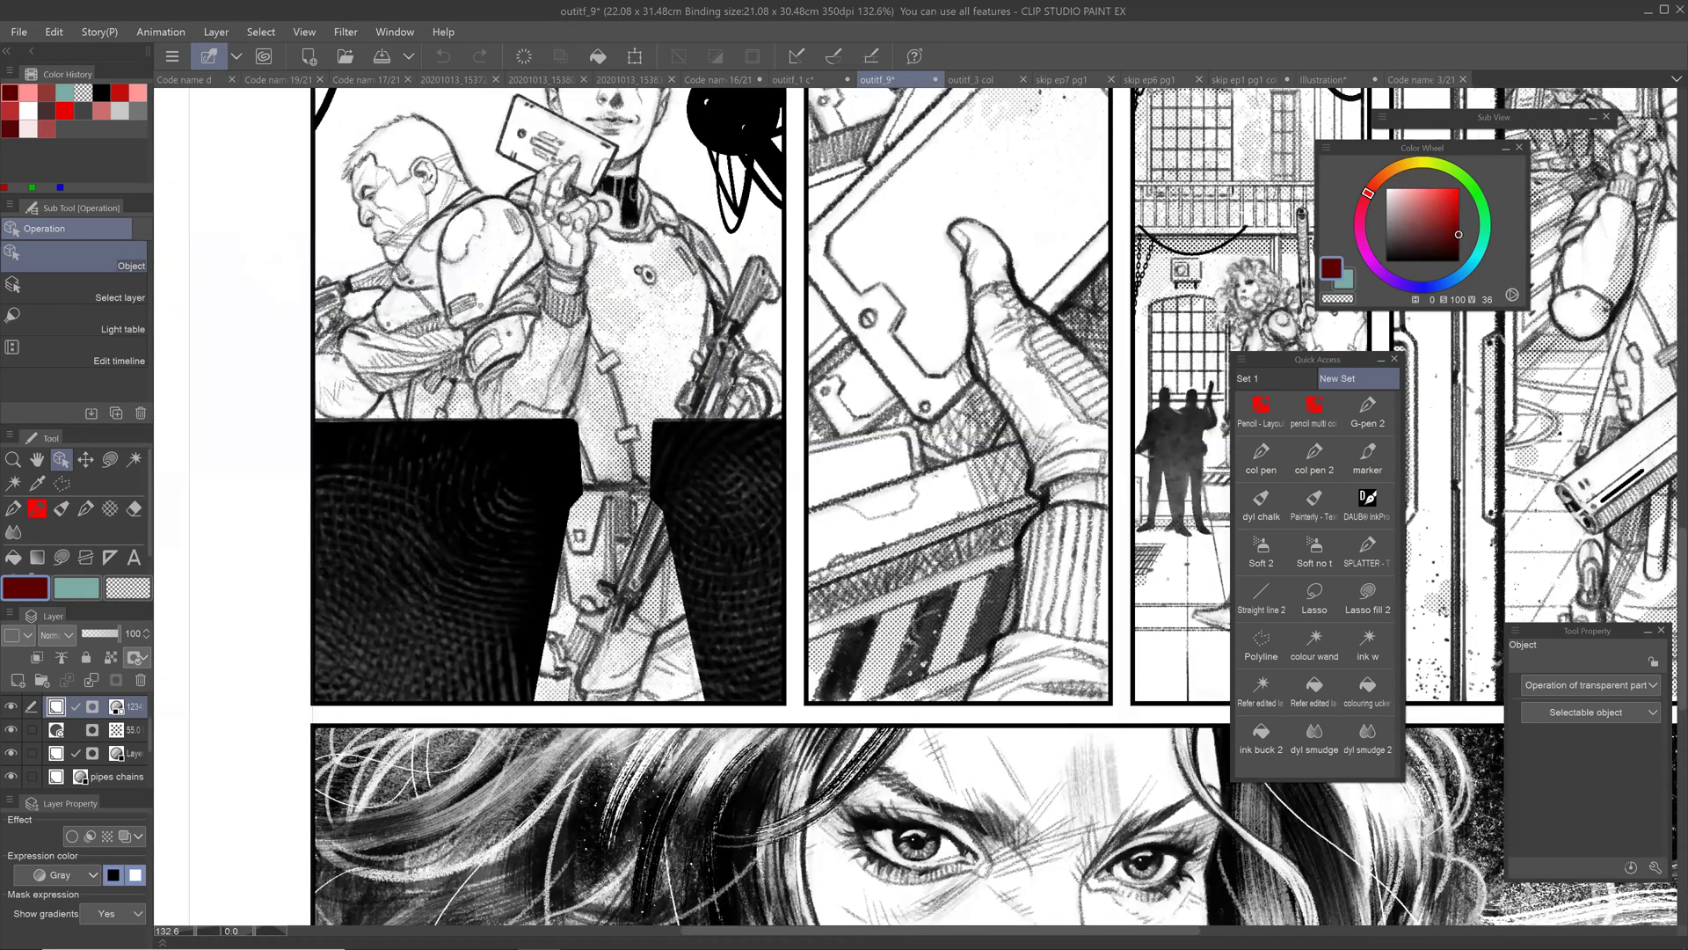
{"action": "left_click_drag", "start_coordinate": [791, 439], "coordinate": [845, 501]}
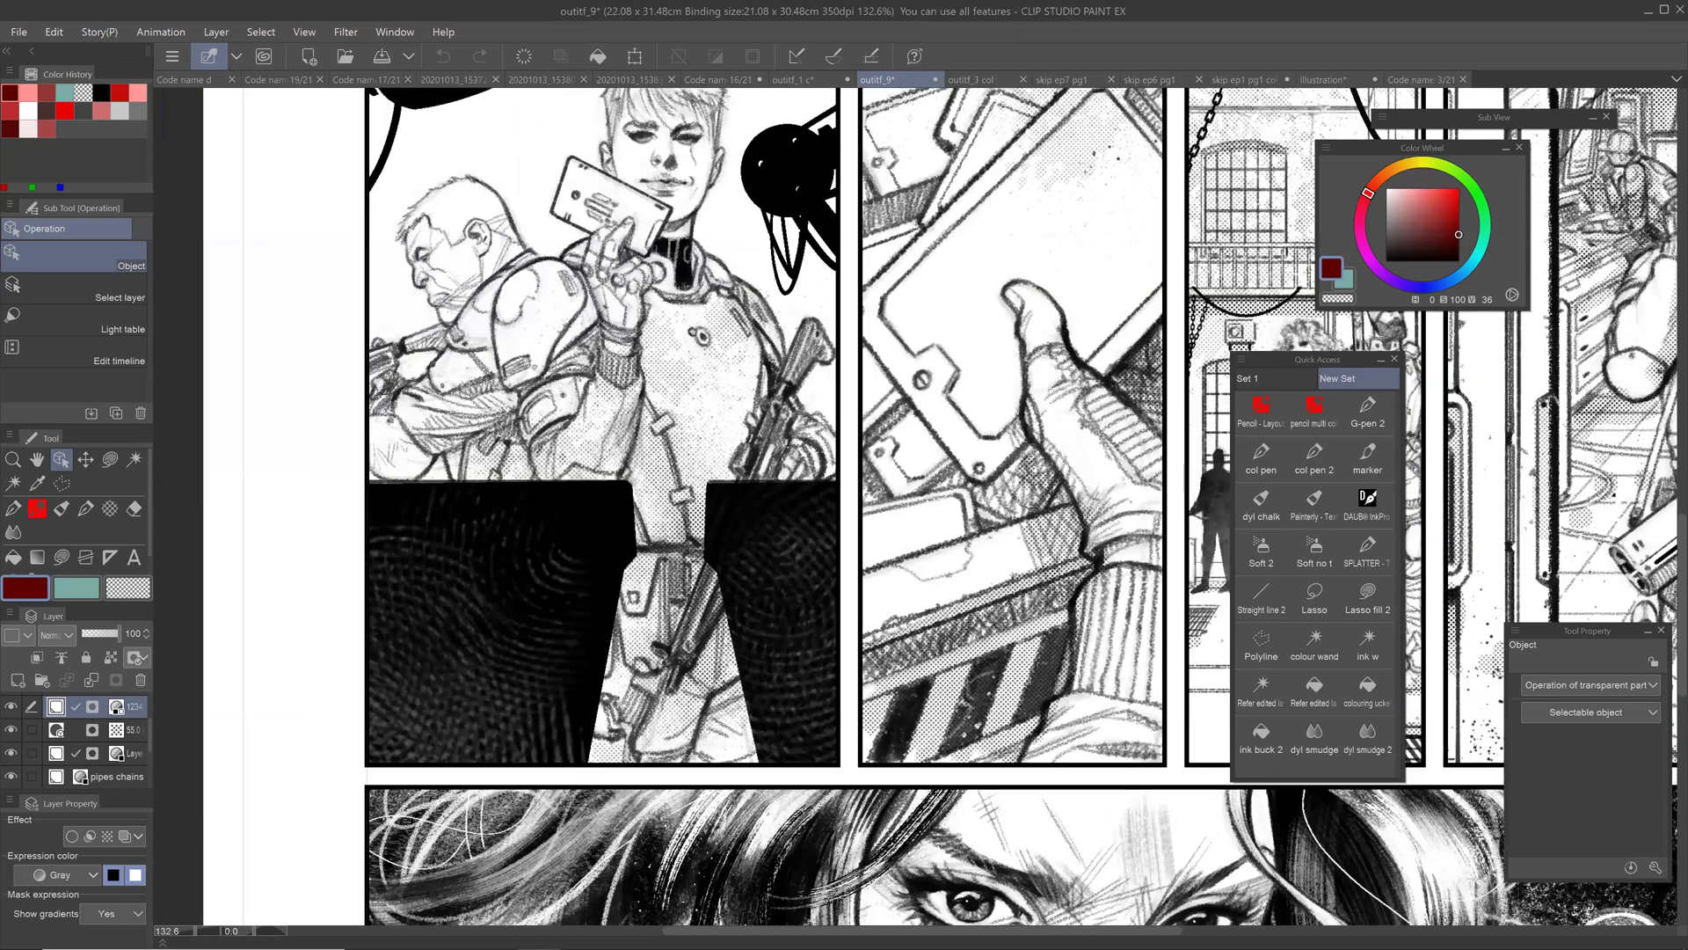
{"action": "left_click_drag", "start_coordinate": [791, 440], "coordinate": [796, 490]}
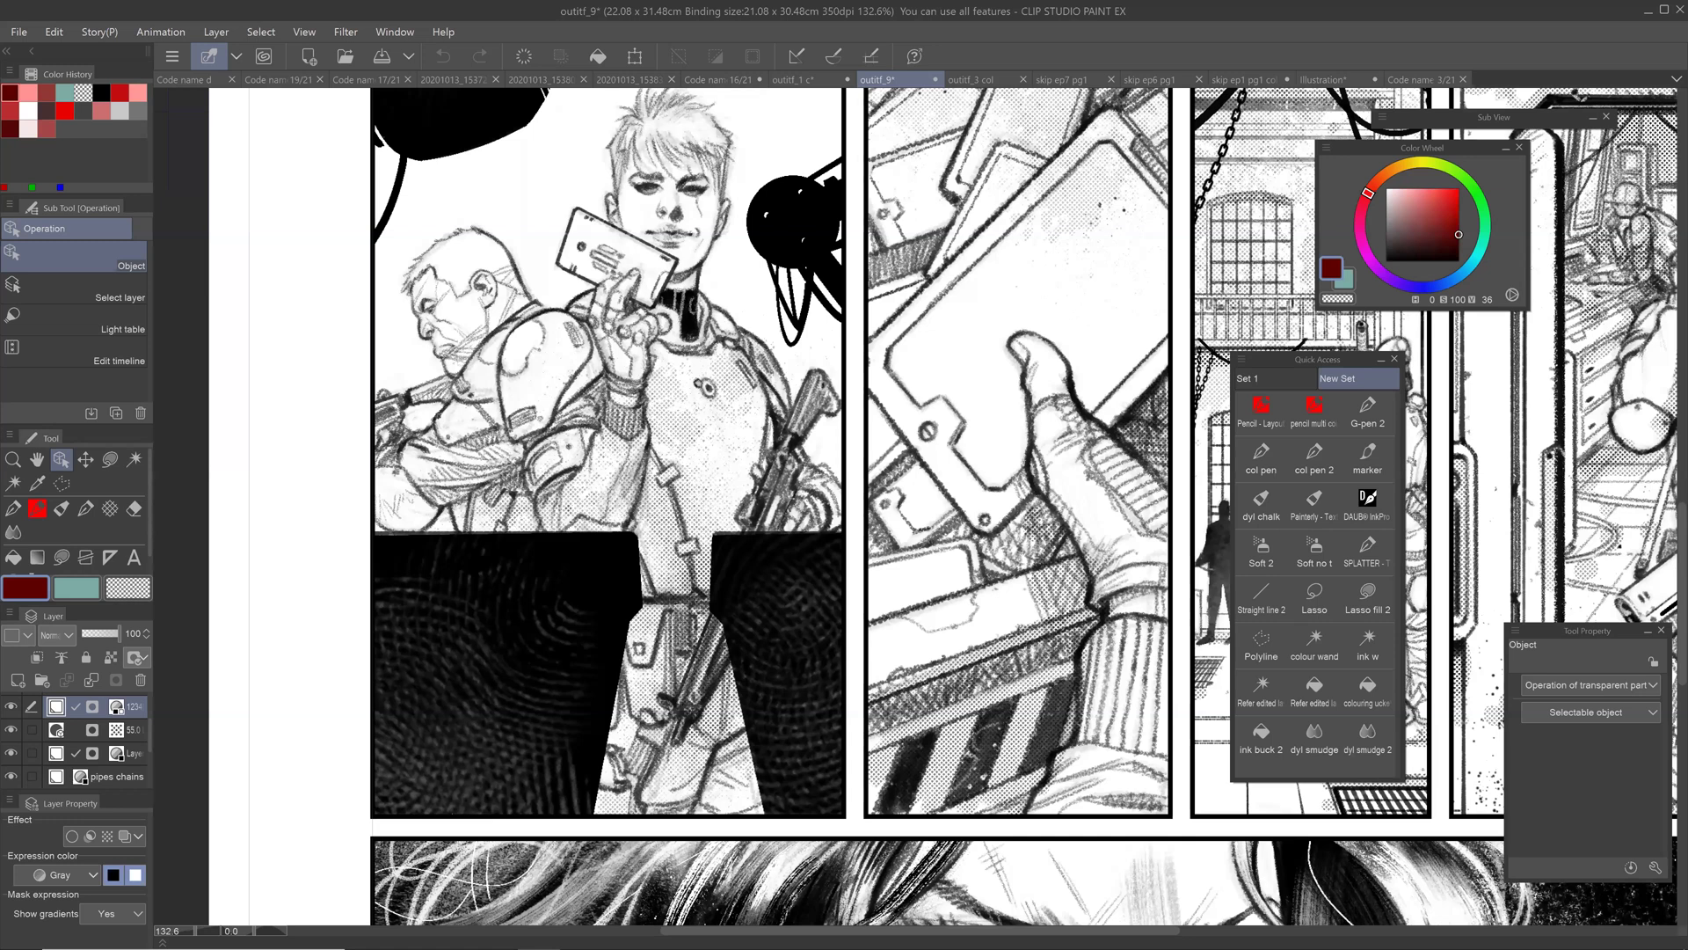
{"action": "left_click_drag", "start_coordinate": [1072, 482], "coordinate": [1004, 326]}
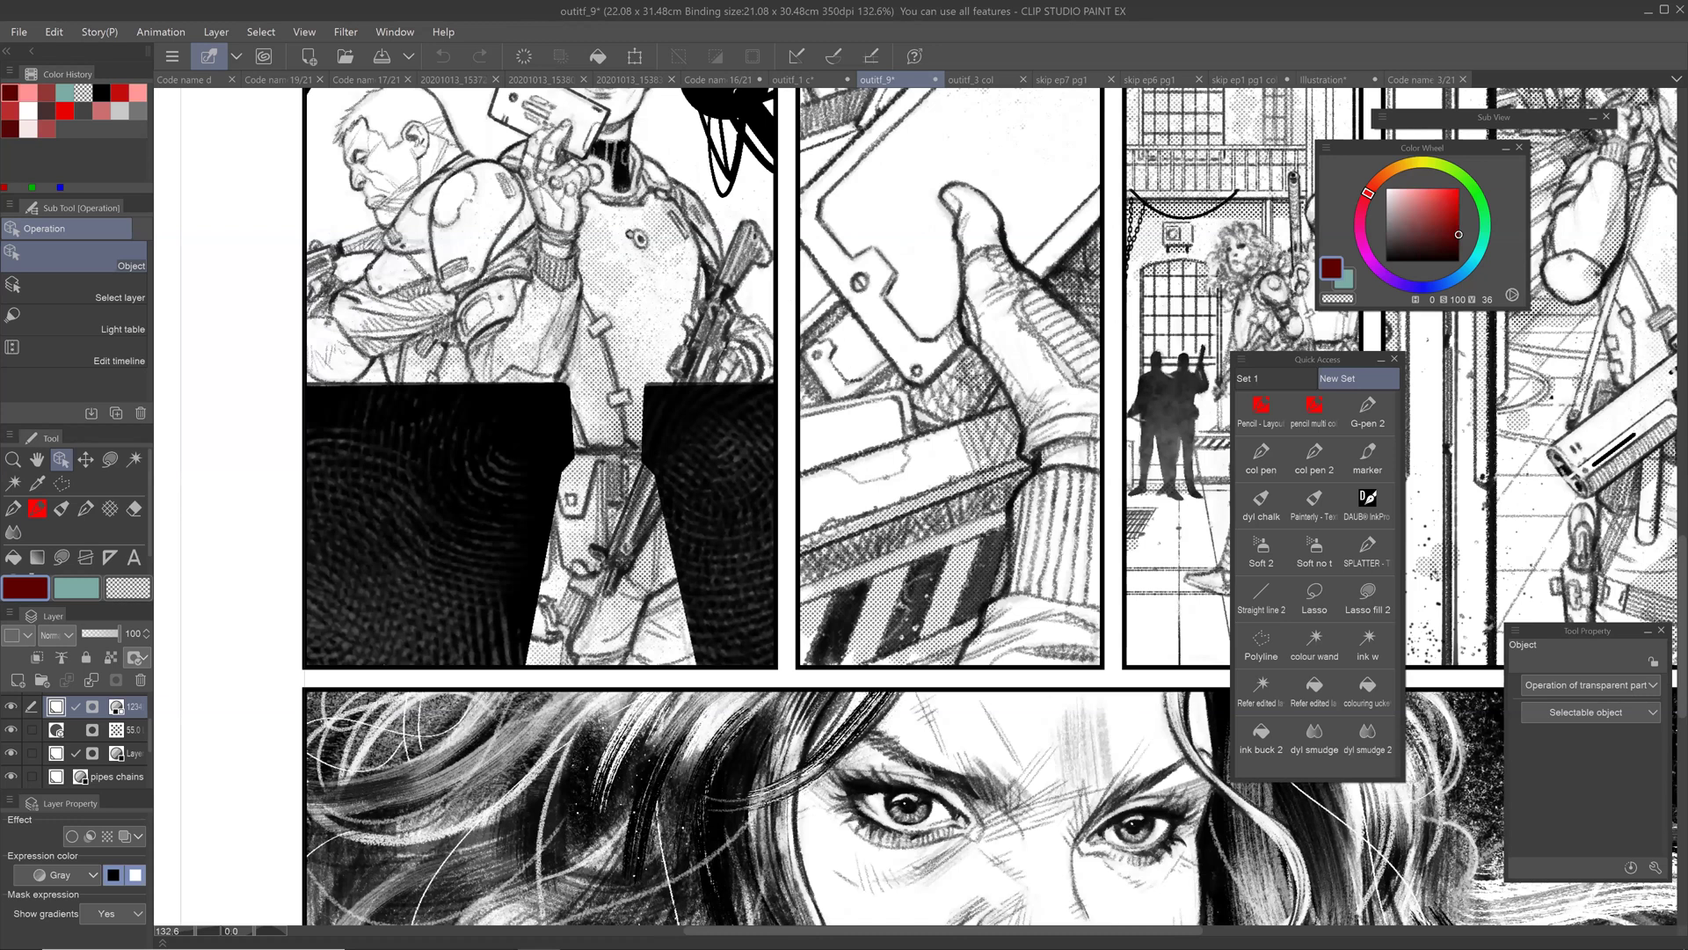
{"action": "scroll", "coordinate": [404, 546], "scroll_direction": "down", "scroll_amount": 5}
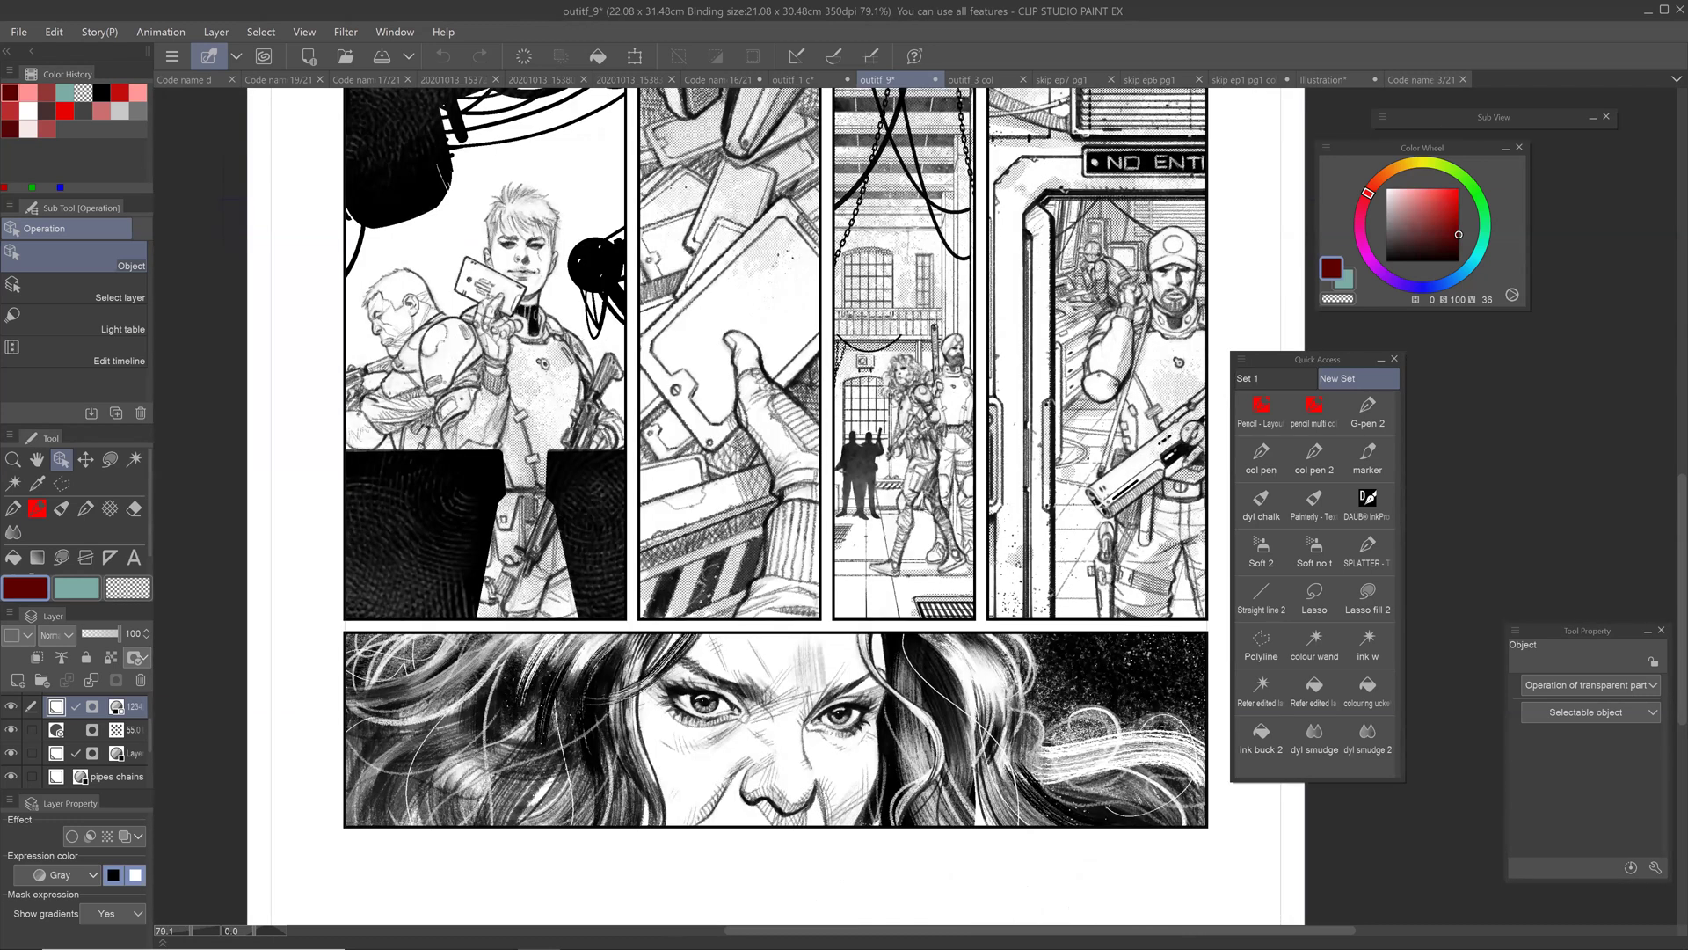
{"action": "scroll", "coordinate": [682, 512], "scroll_direction": "up", "scroll_amount": 3}
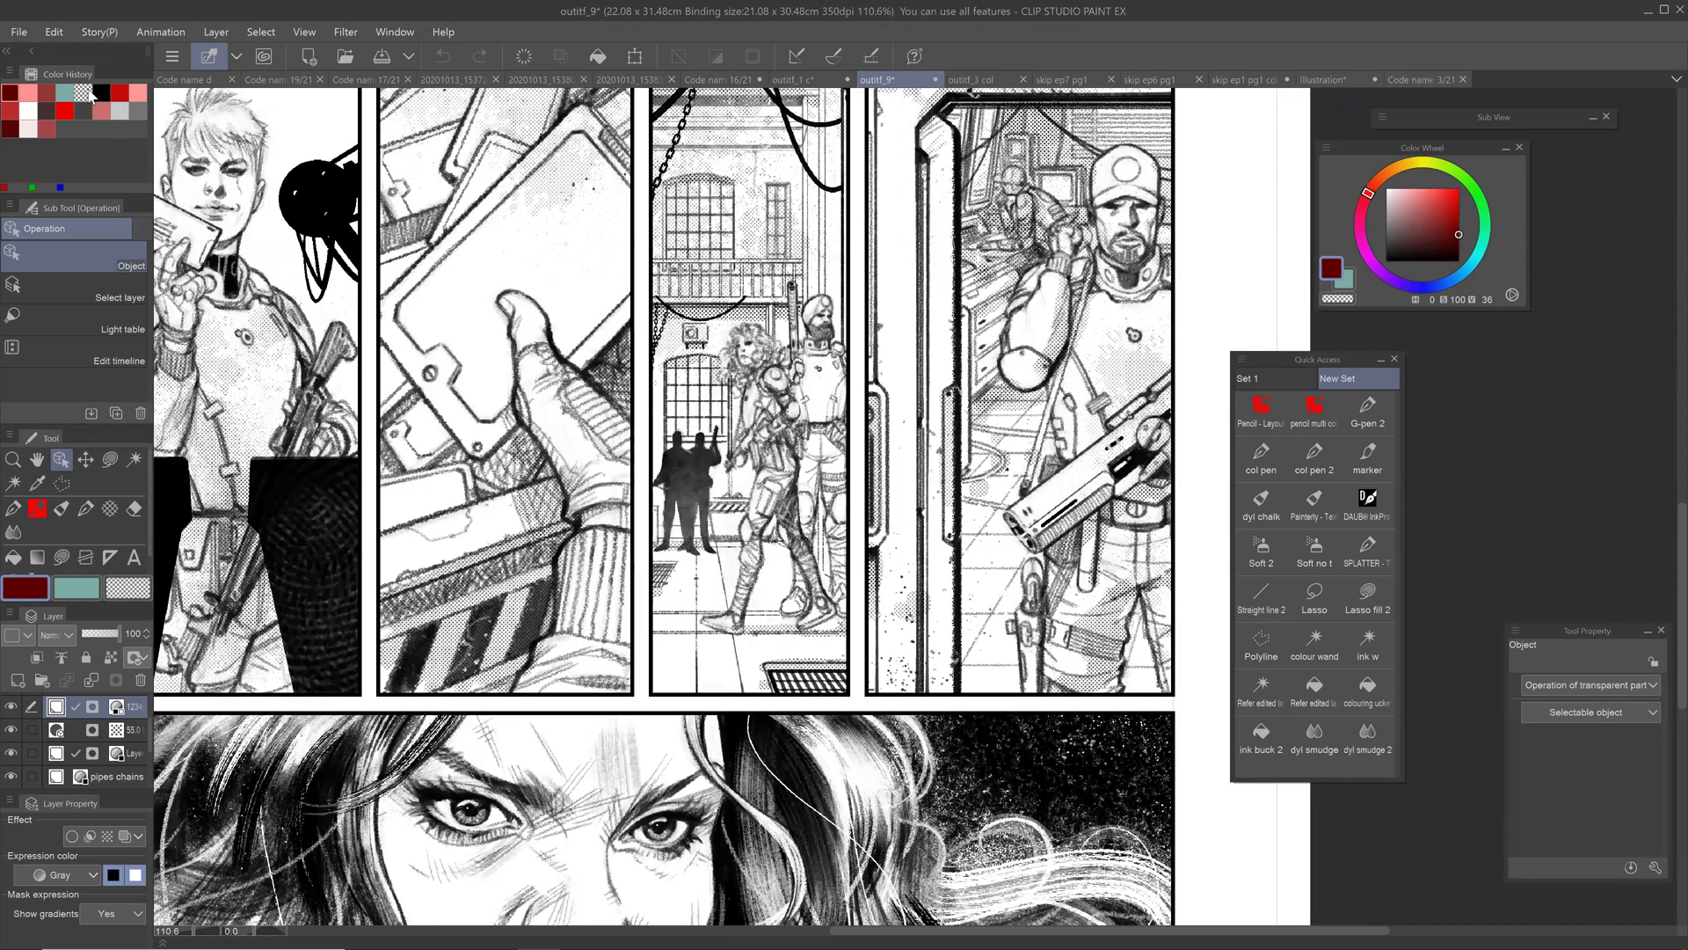
{"action": "key", "text": "ctrl+alt+0"}
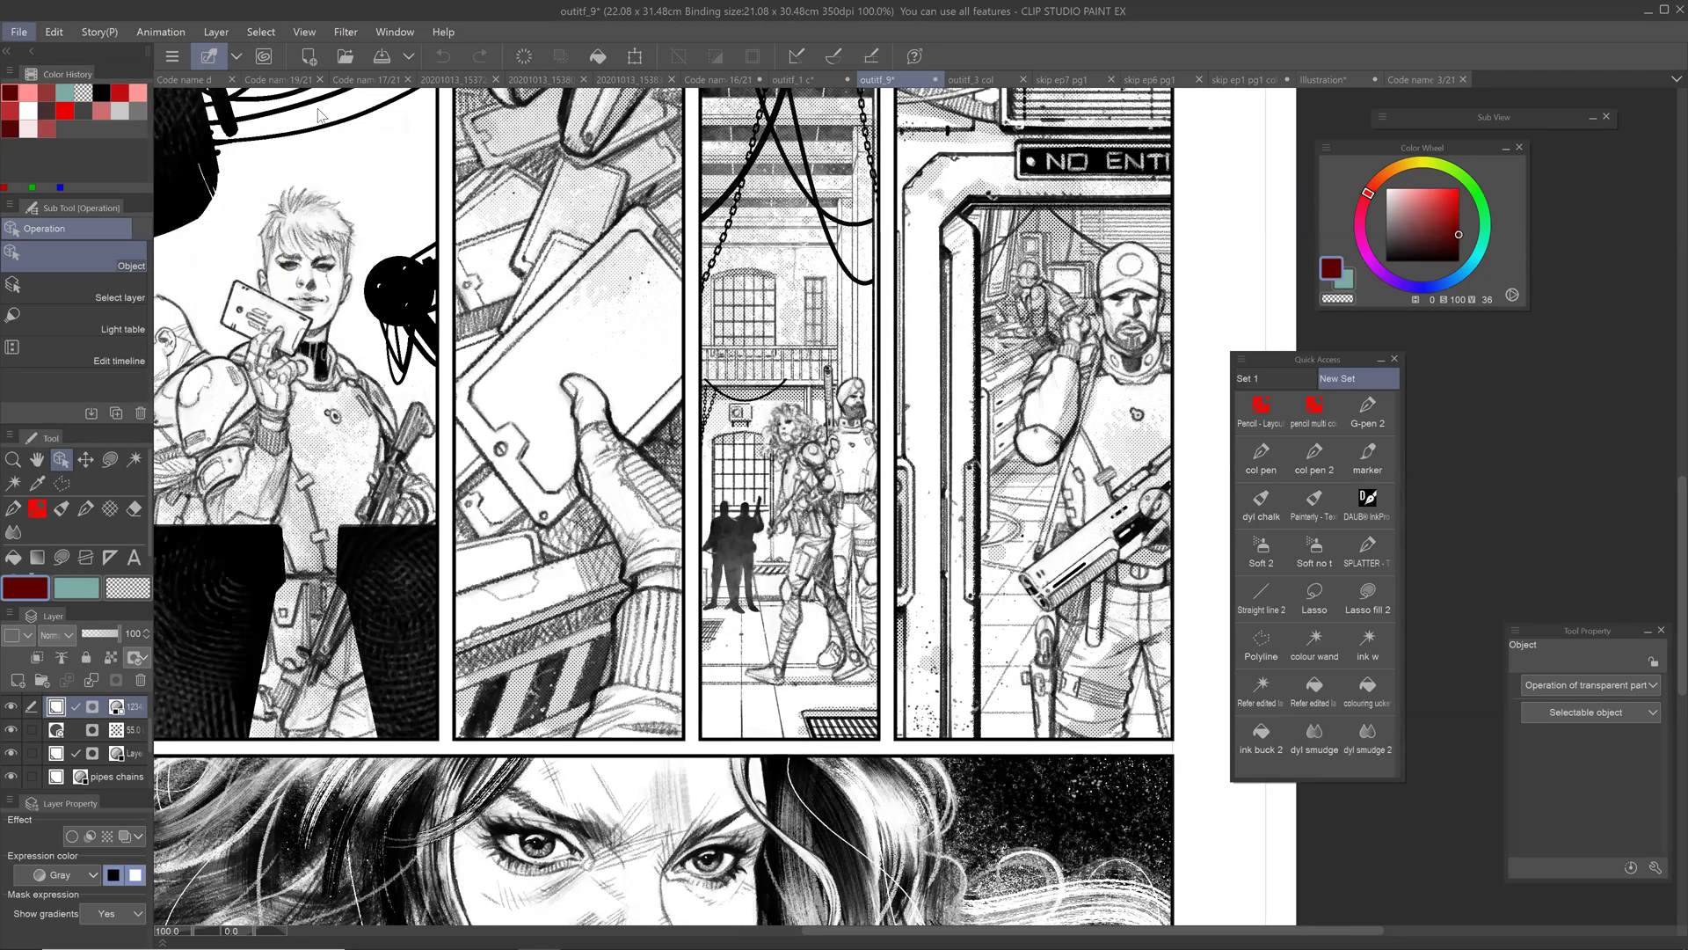
Step: Open the Clip Studio file outitf_5 col from the colour folder of DJ project
{"action": "key", "text": "ctrl+o"}
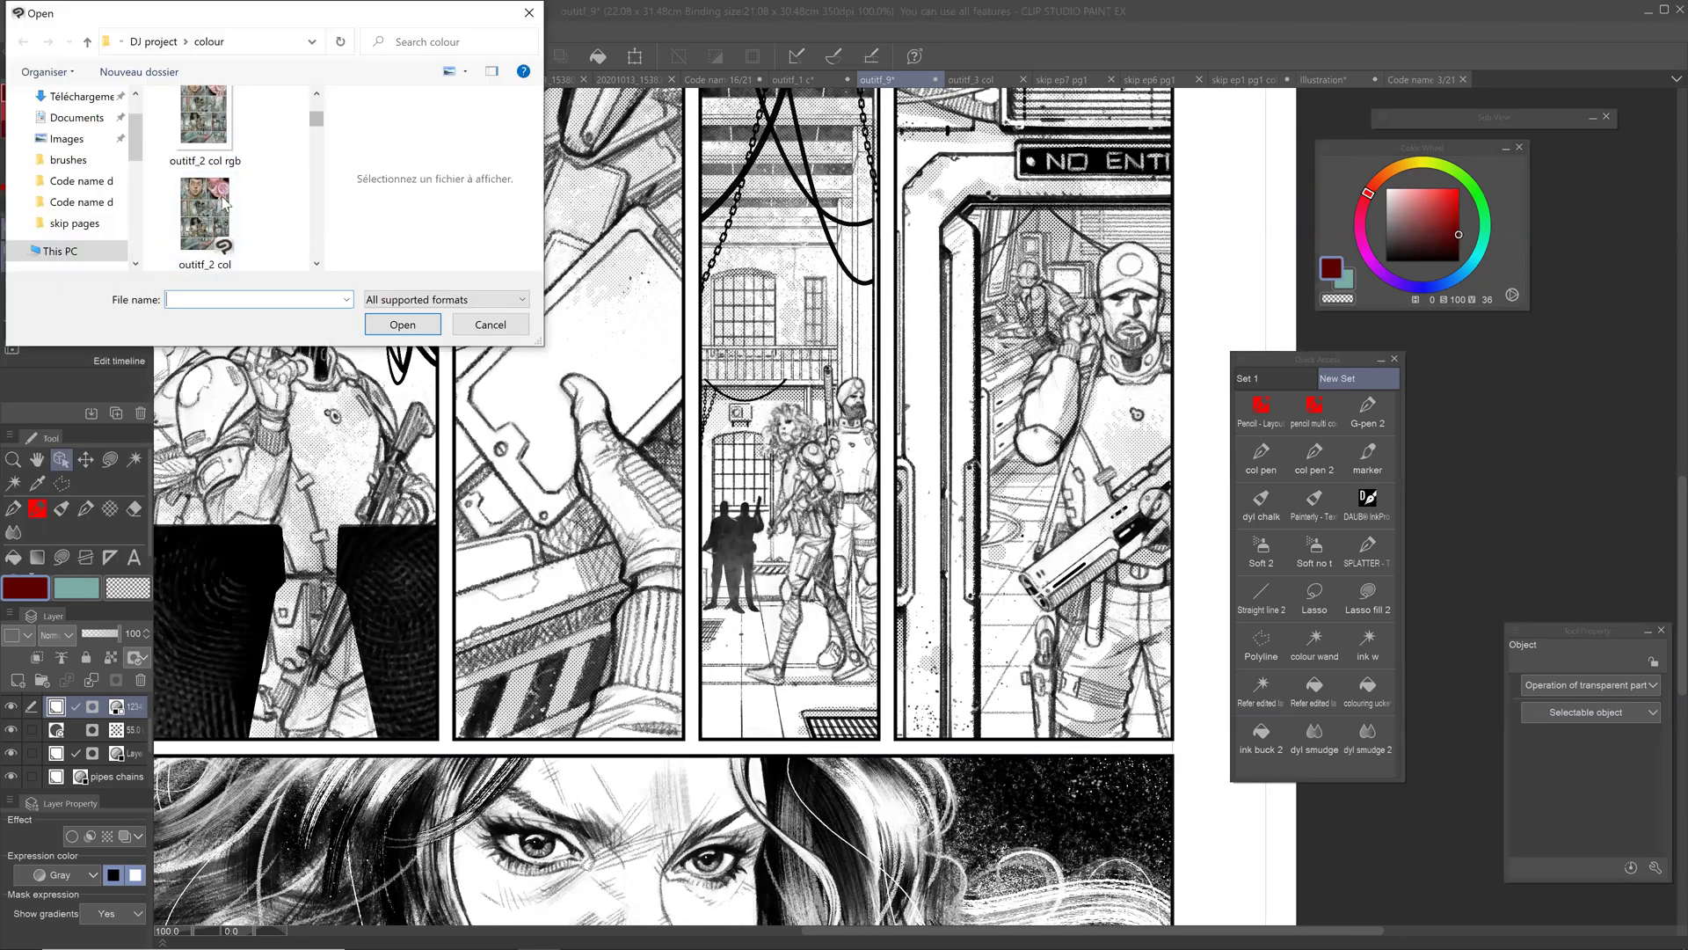
{"action": "left_click", "coordinate": [318, 262]}
{"action": "scroll", "coordinate": [309, 176], "scroll_direction": "down", "scroll_amount": 3}
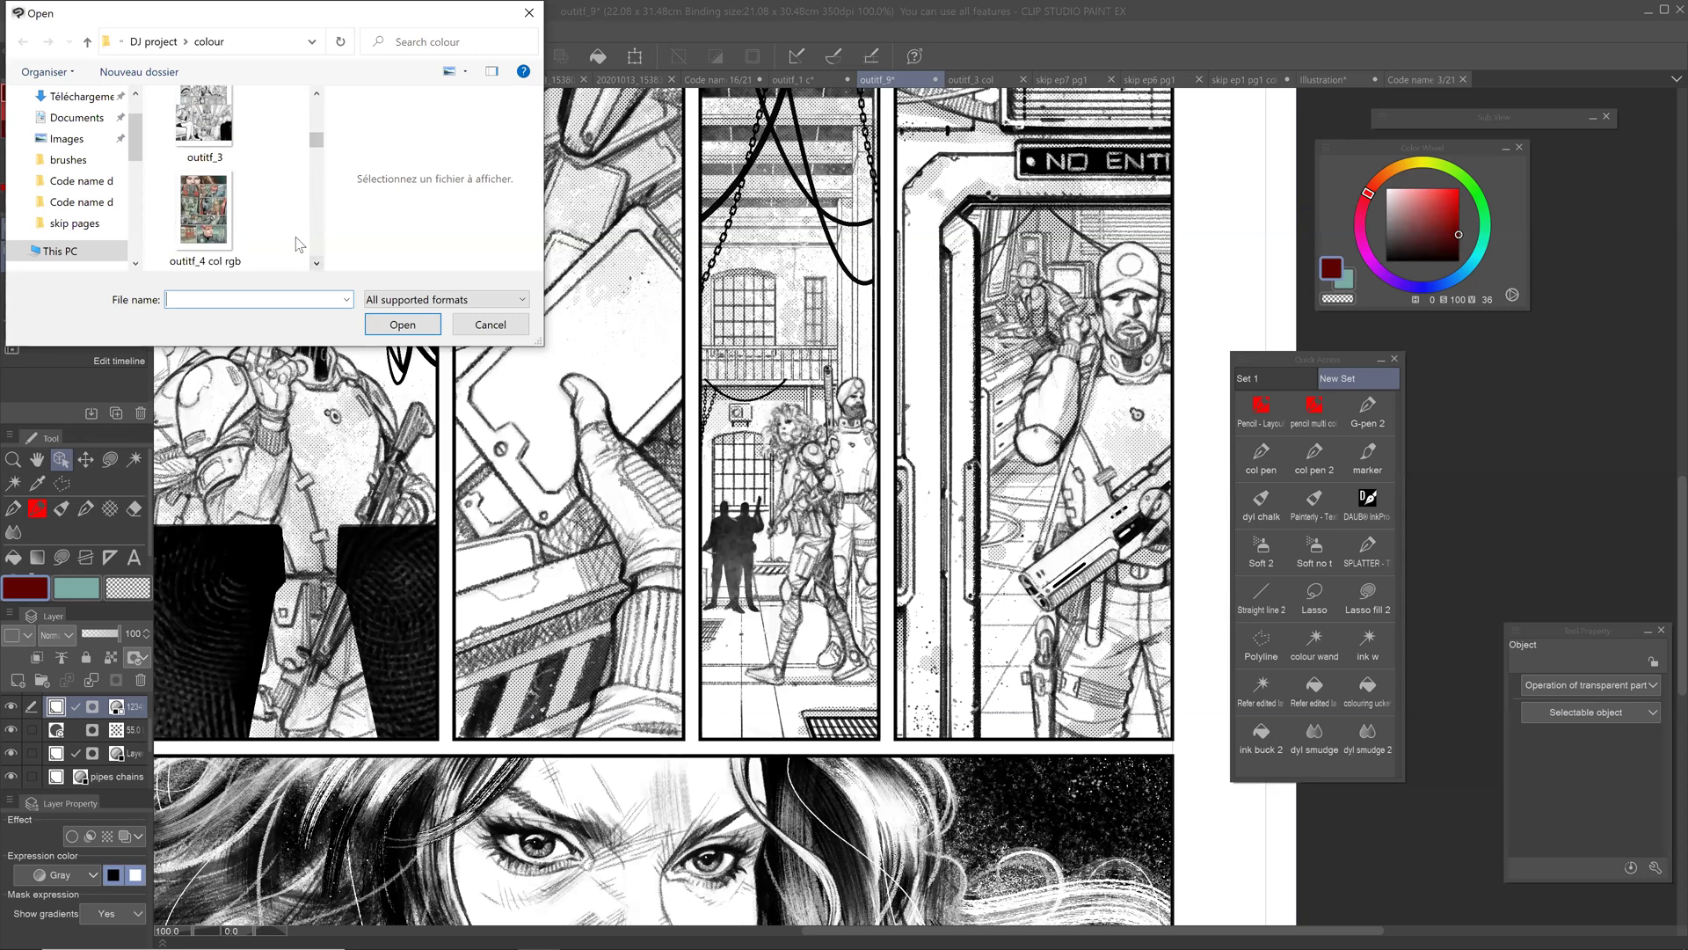
{"action": "left_click", "coordinate": [317, 262]}
{"action": "left_click", "coordinate": [316, 262]}
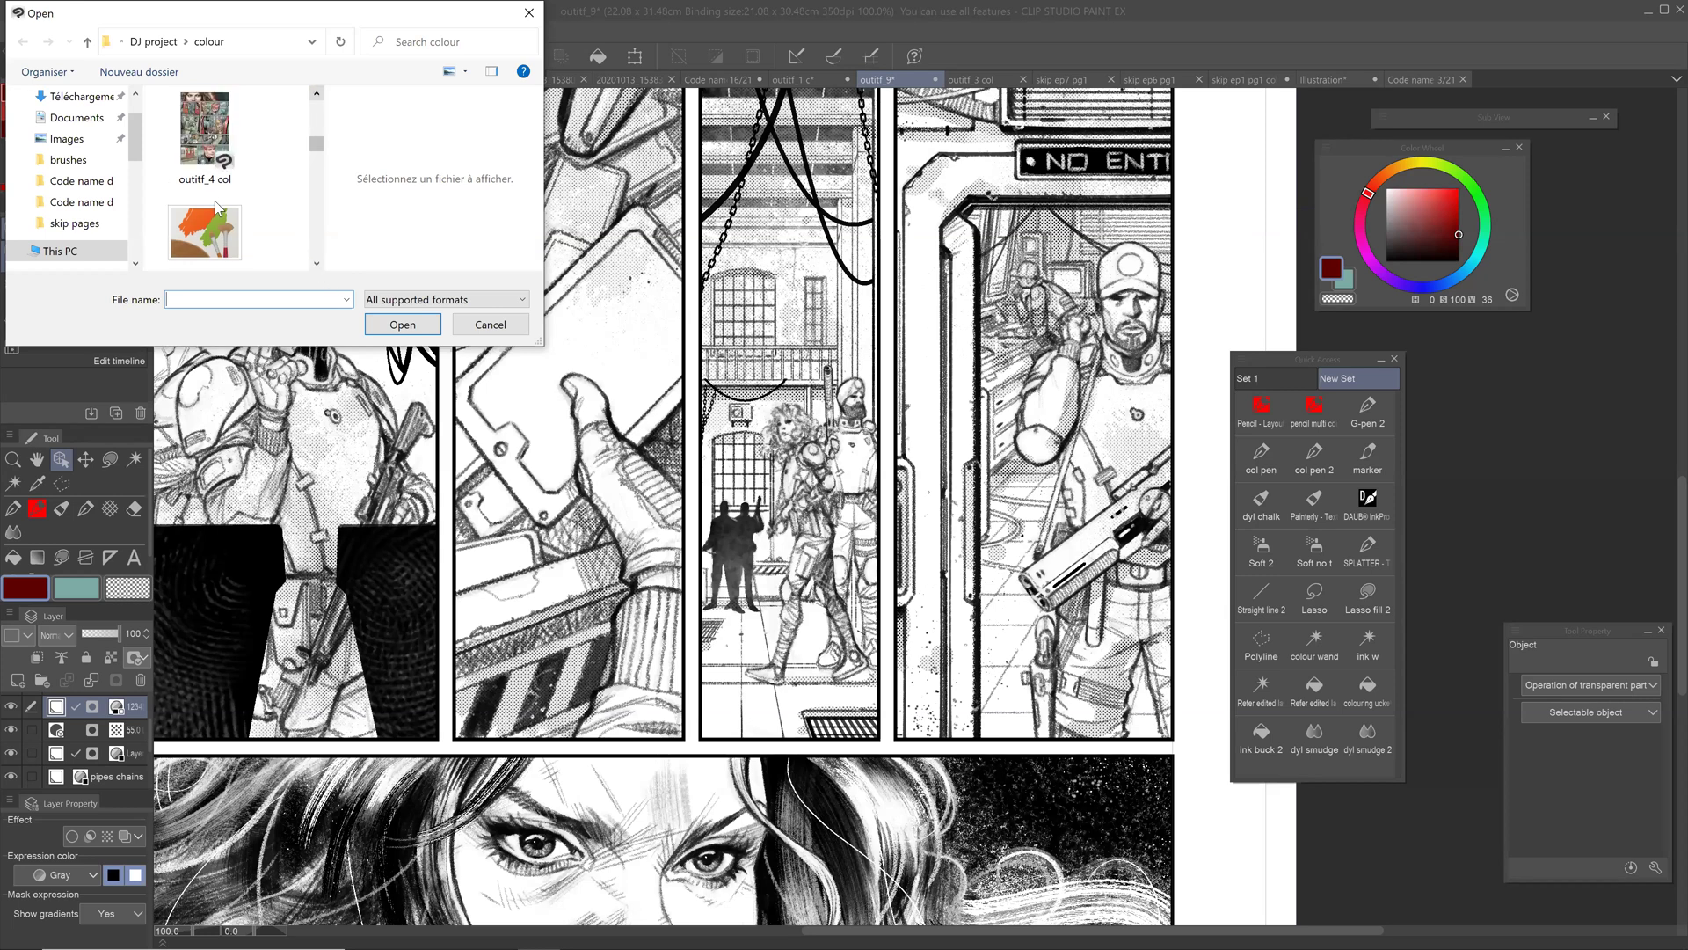
{"action": "scroll", "coordinate": [214, 208], "scroll_direction": "down", "scroll_amount": 2}
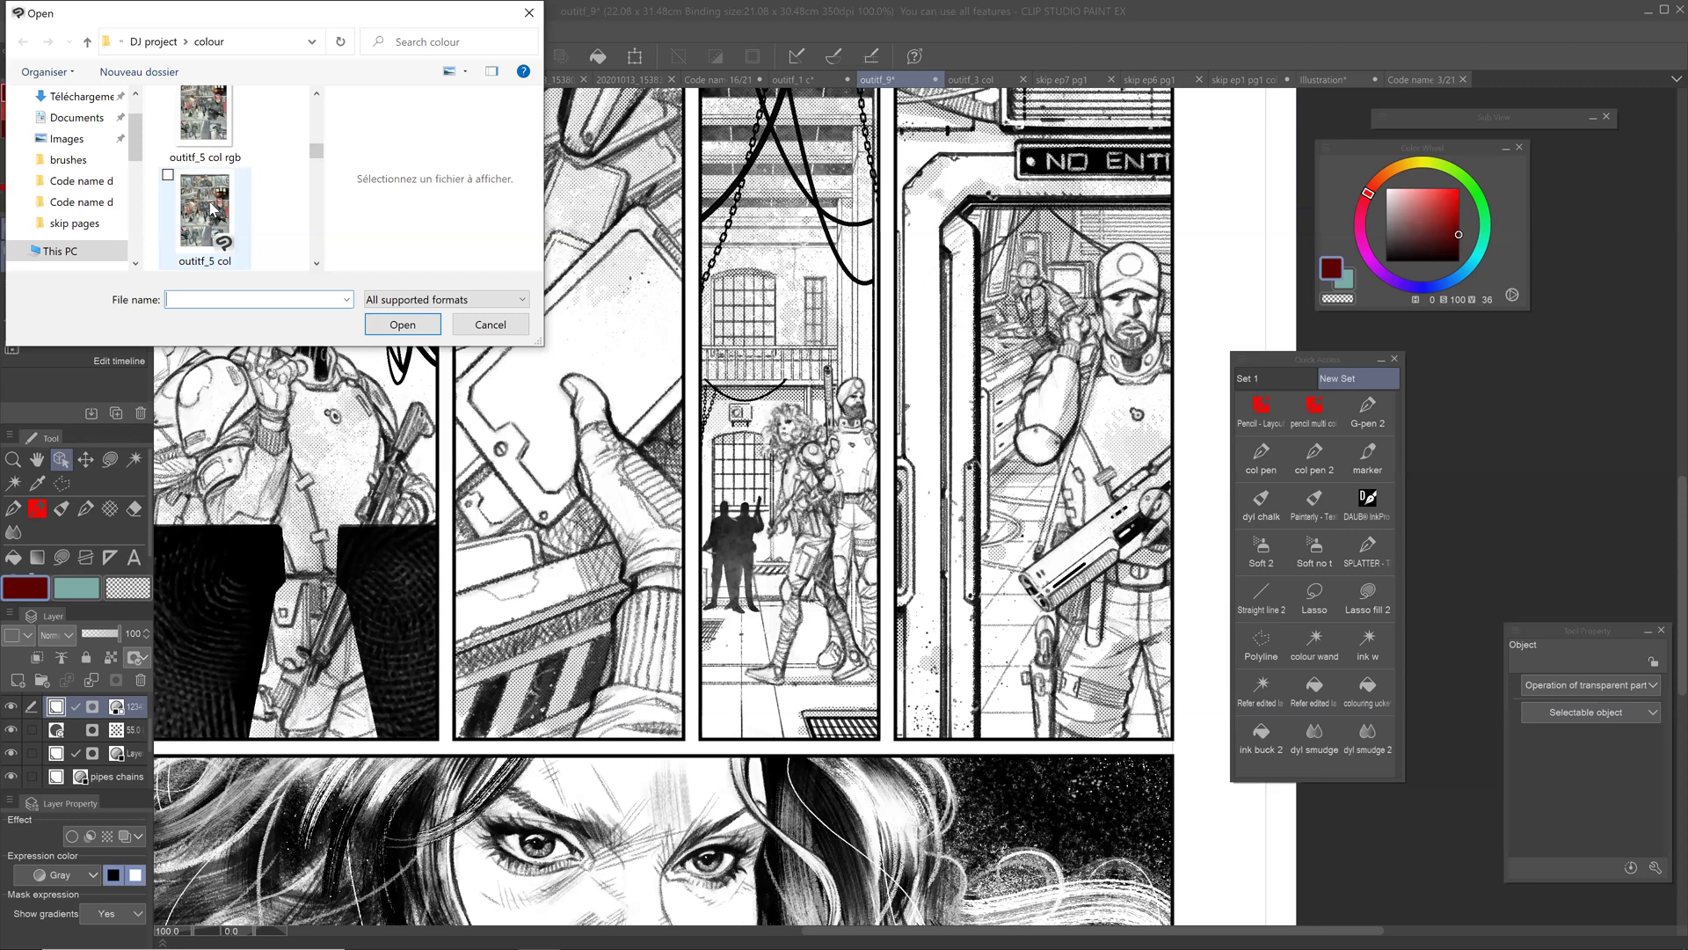
{"action": "left_click", "coordinate": [213, 208]}
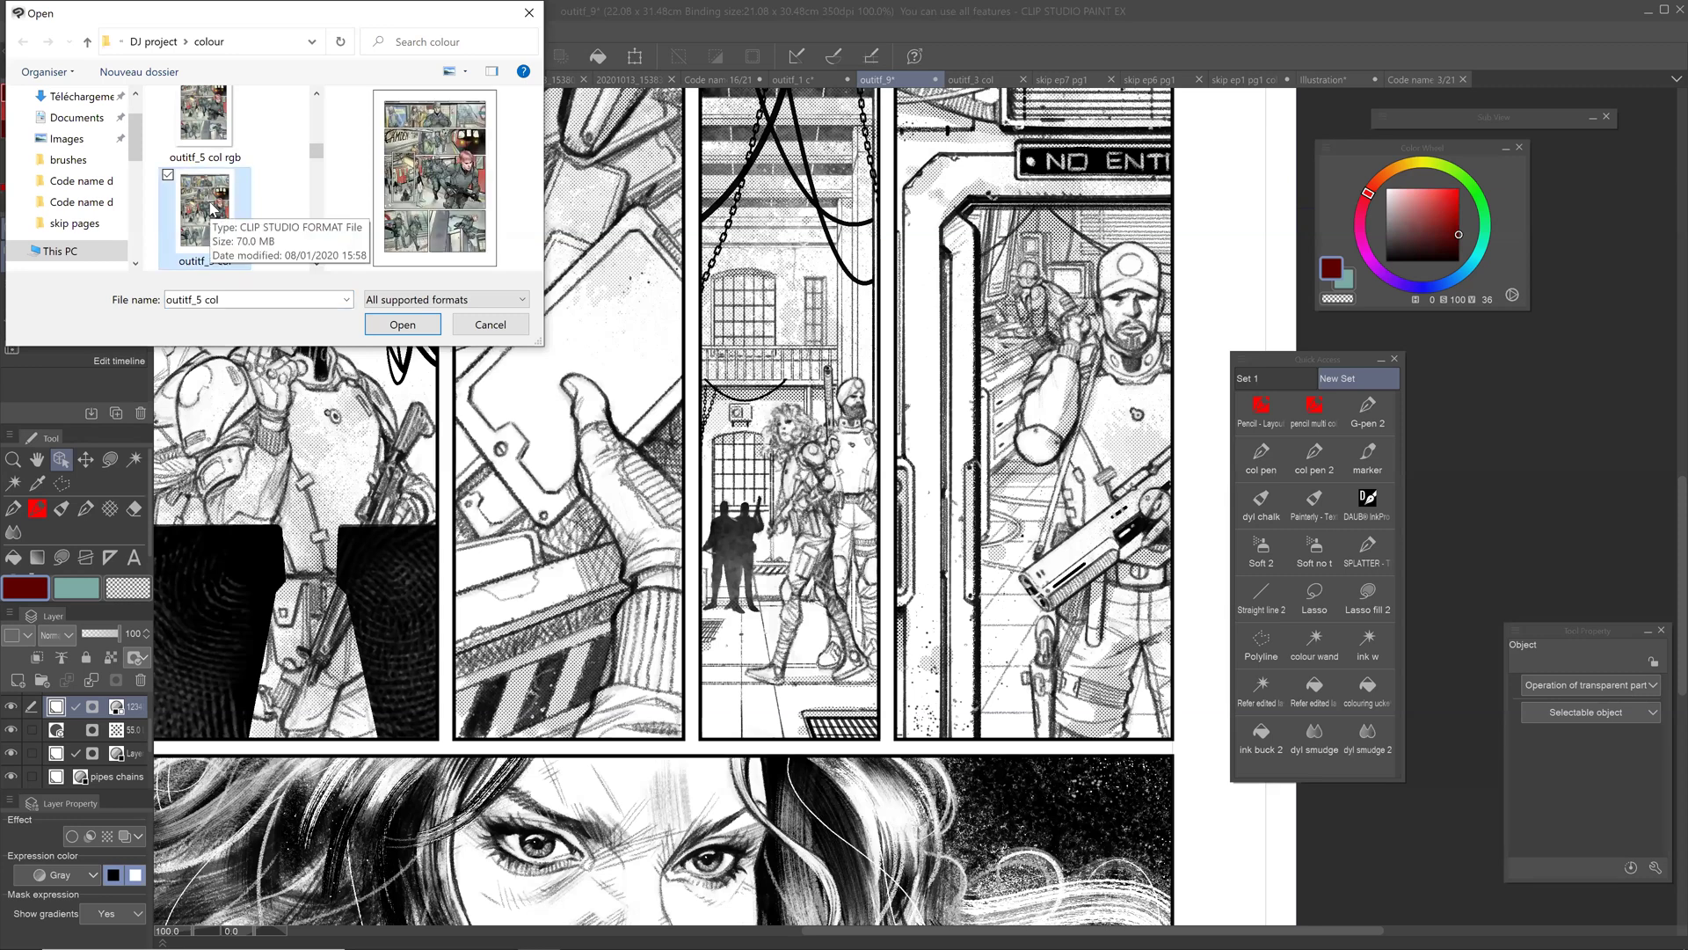
{"action": "left_click", "coordinate": [402, 324]}
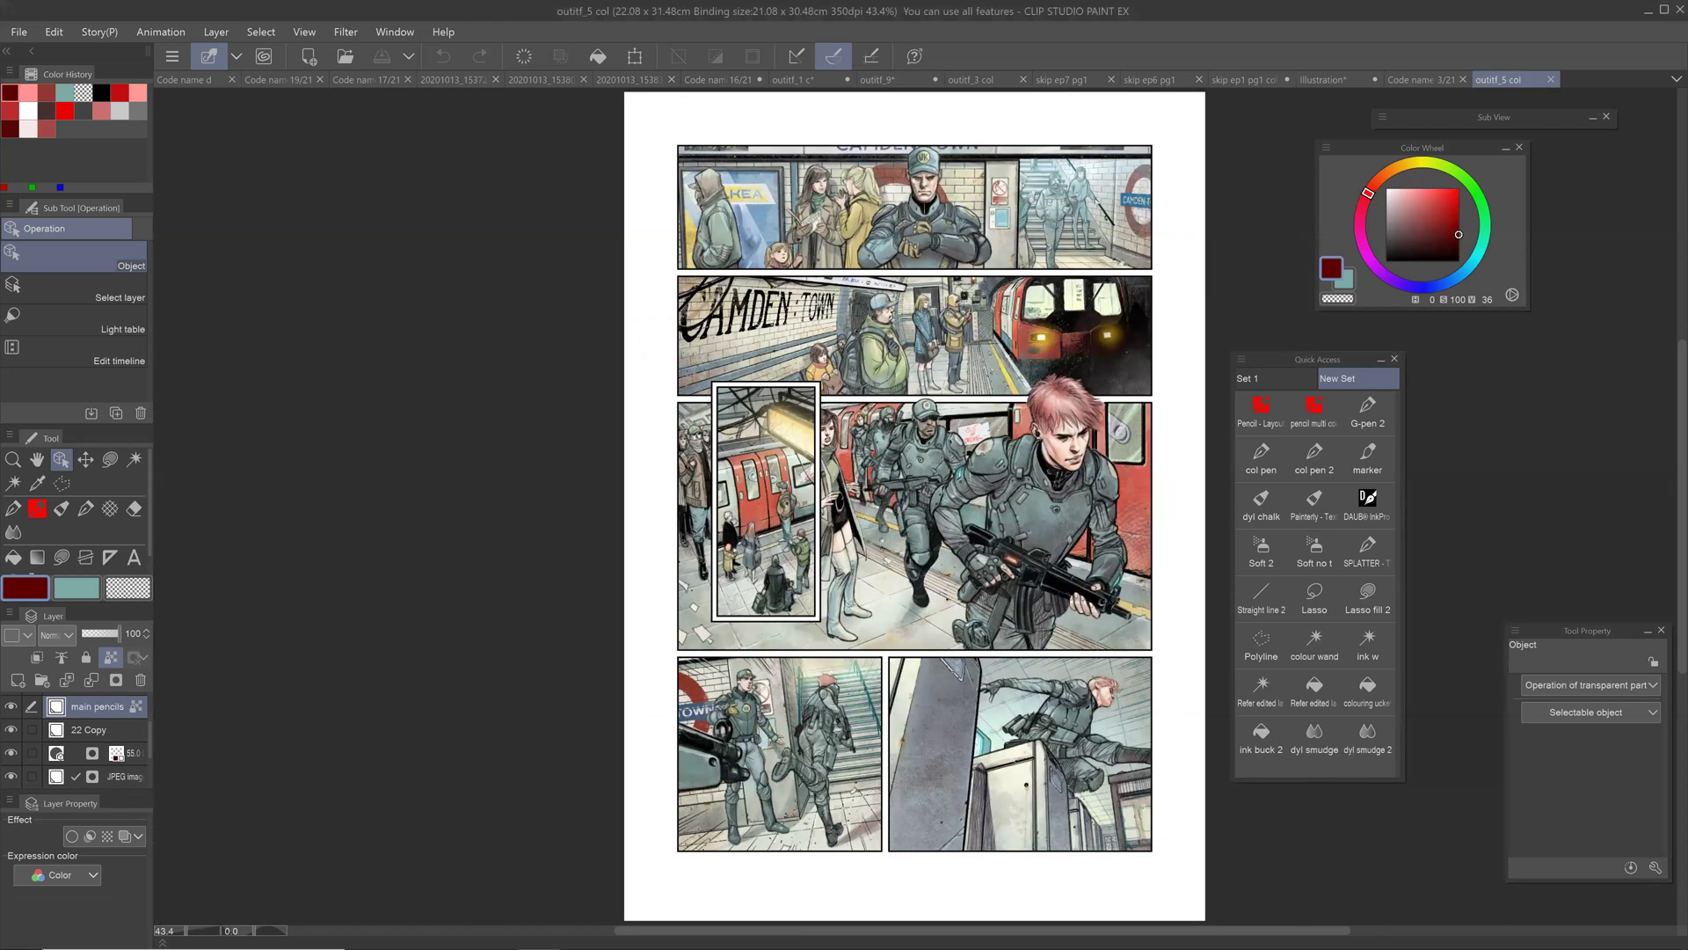
Step: Examine the colouring and halftone dots on the armoured soldiers in the large train-platform panel
{"action": "scroll", "coordinate": [869, 422], "scroll_direction": "up", "scroll_amount": 5}
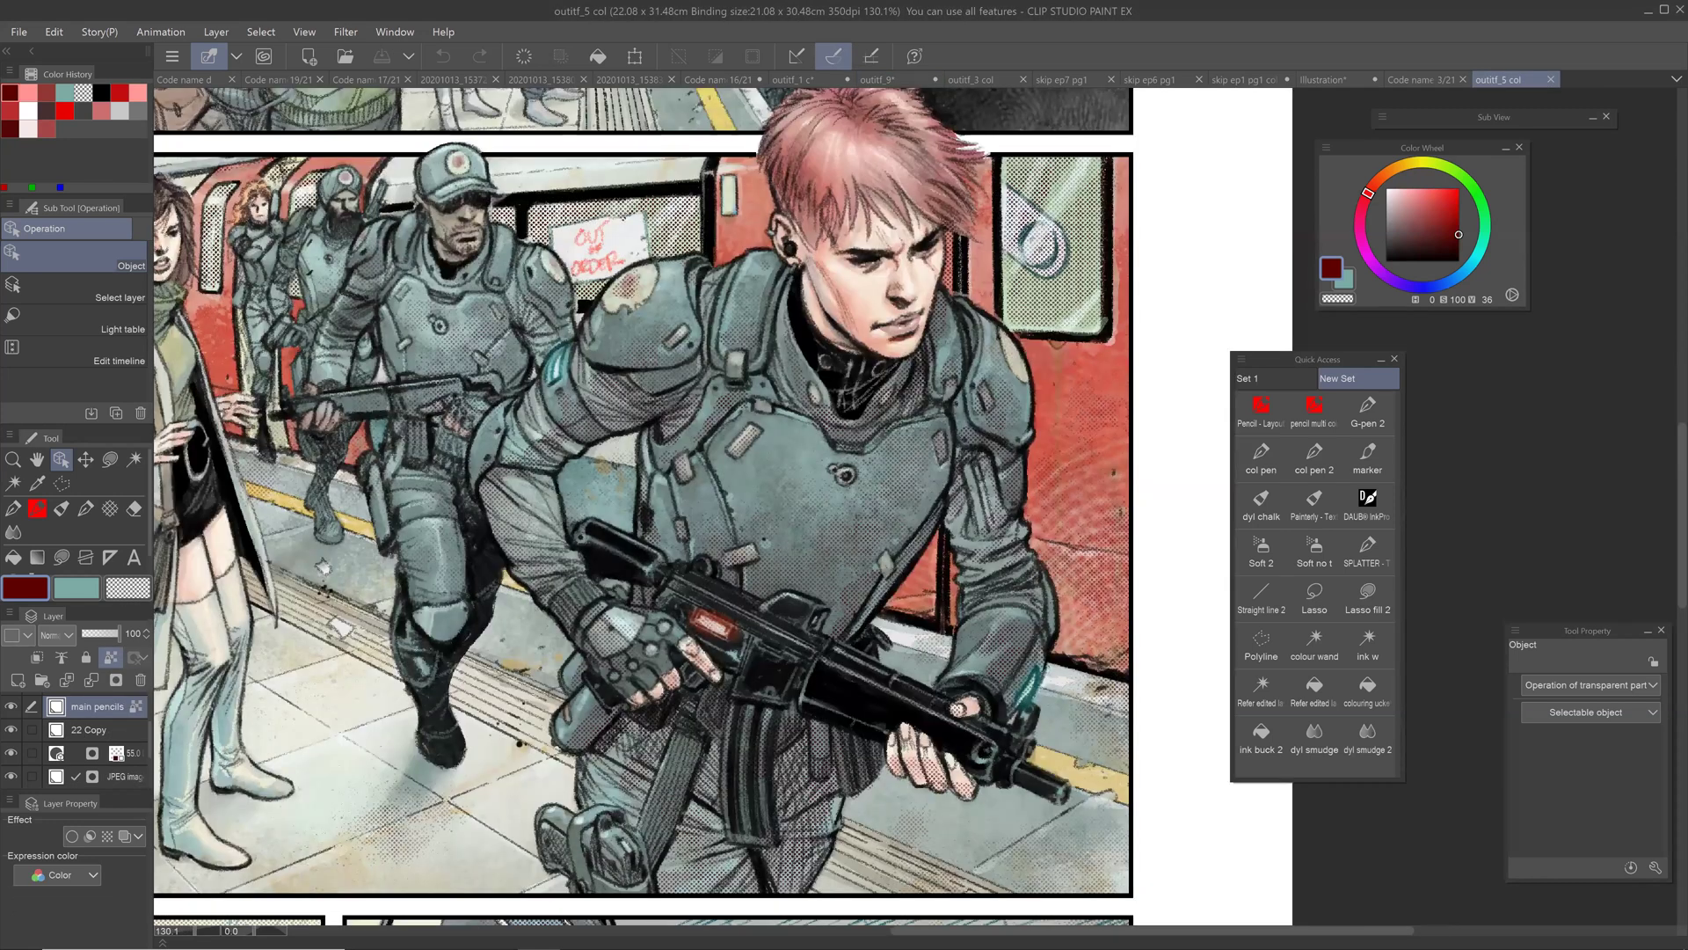
{"action": "scroll", "coordinate": [651, 506], "scroll_direction": "up", "scroll_amount": 1}
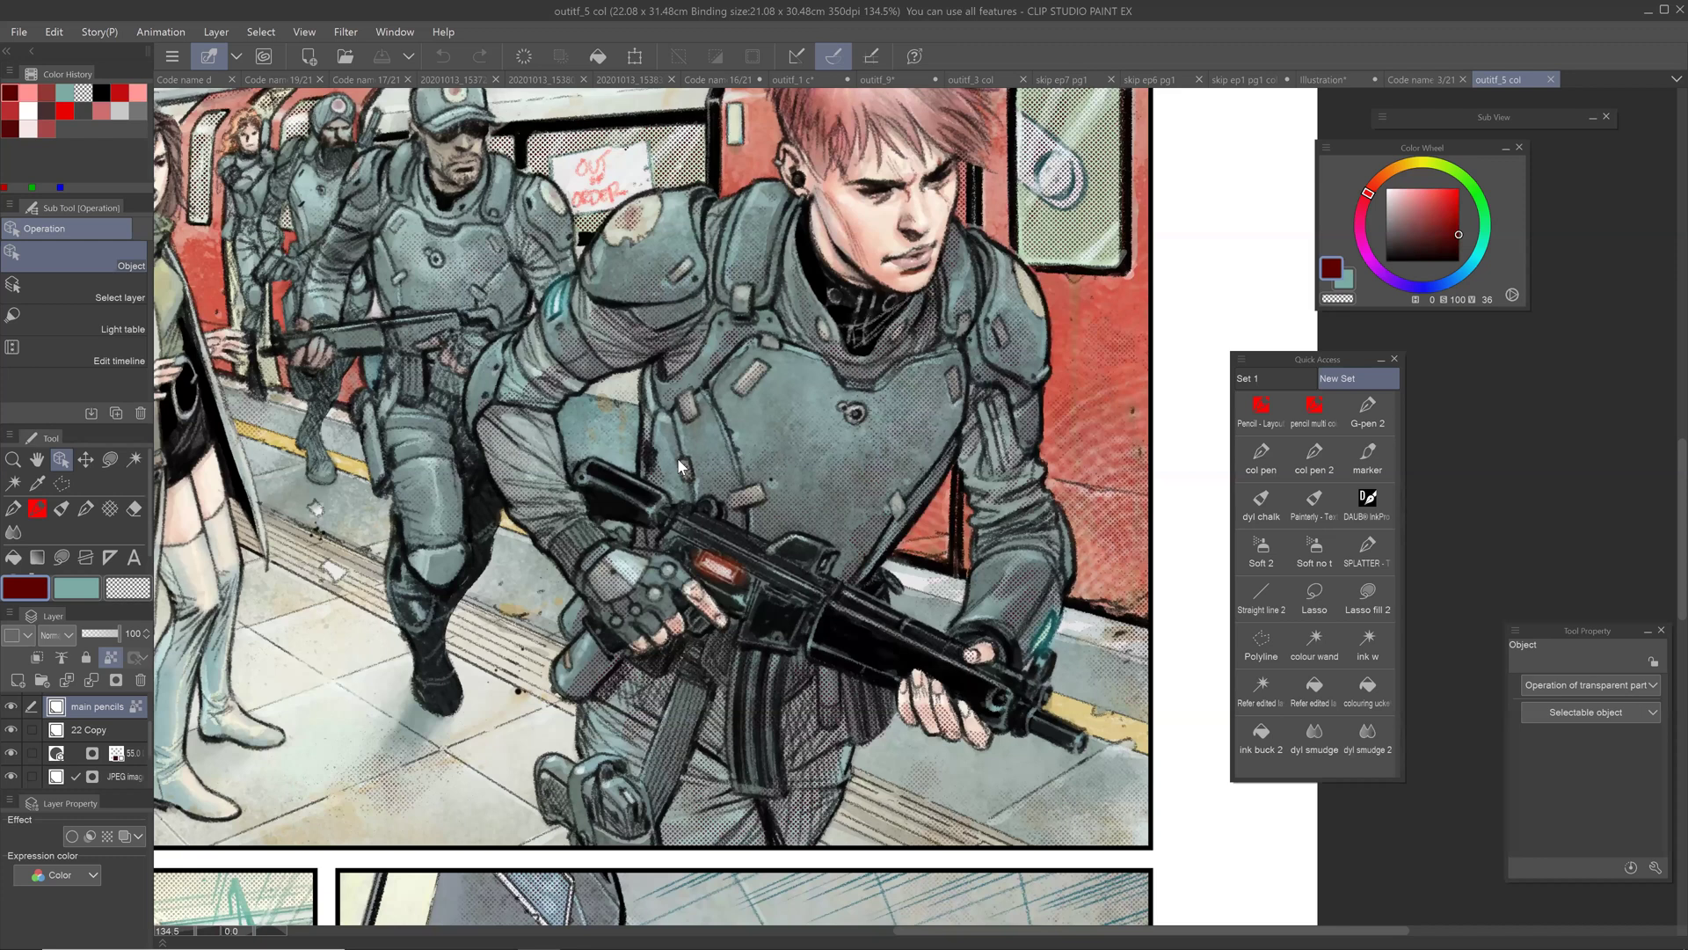
{"action": "left_click_drag", "start_coordinate": [694, 563], "coordinate": [746, 467]}
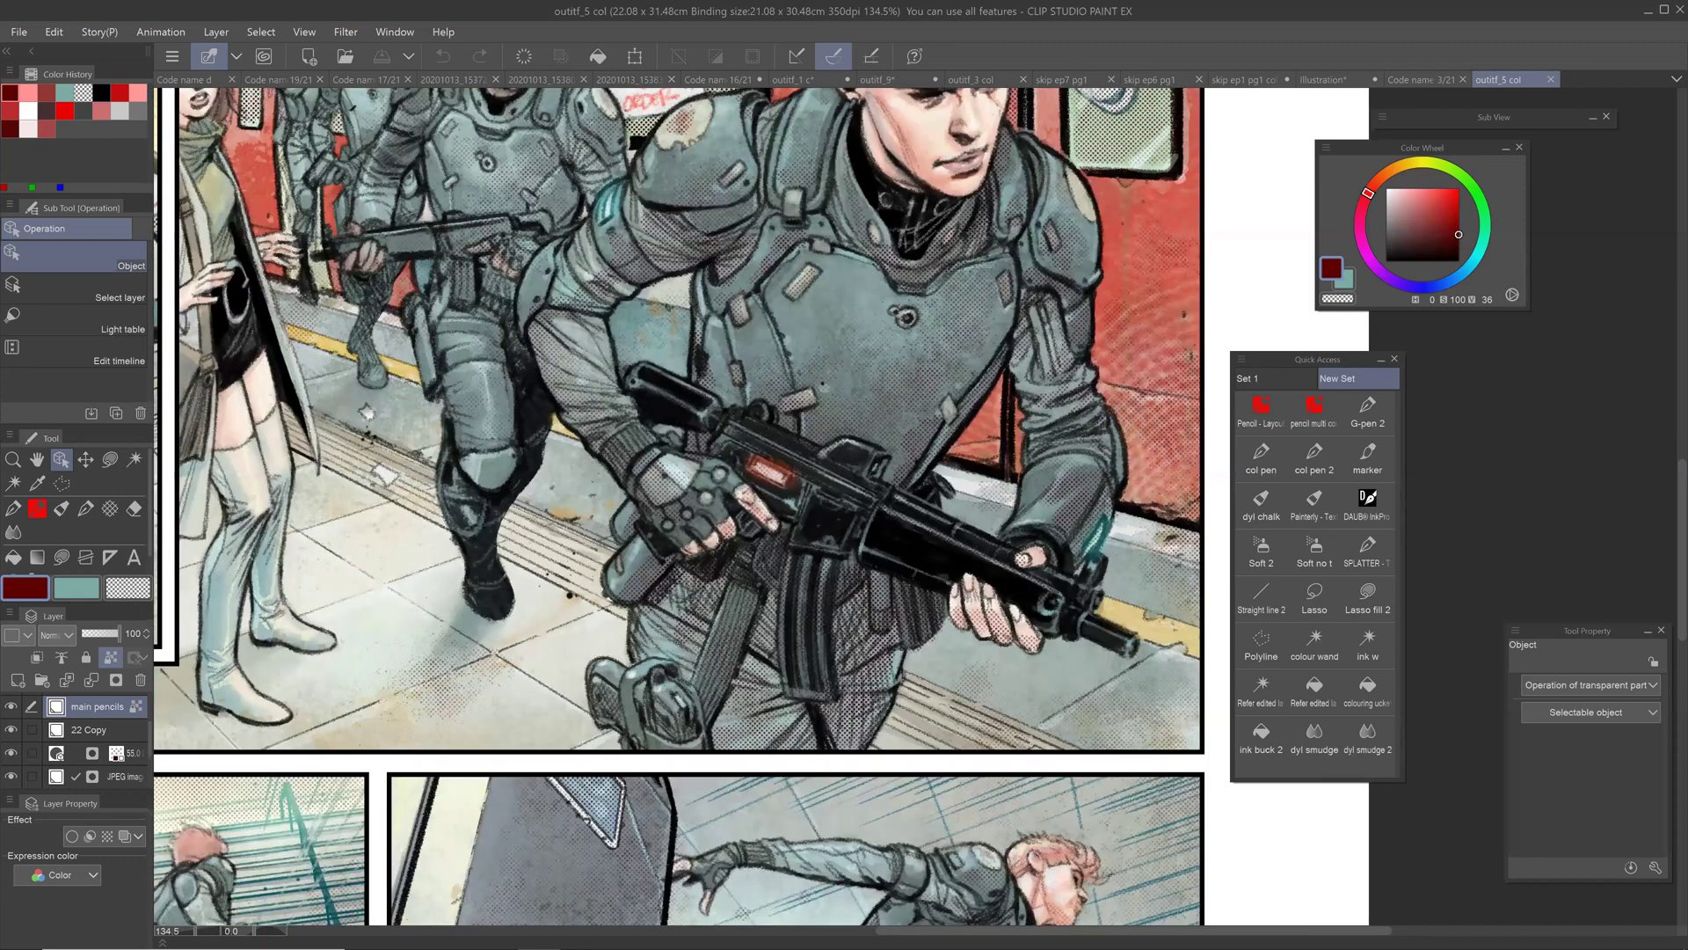
{"action": "key", "text": "ctrl+minus"}
{"action": "key", "text": "ctrl+minus"}
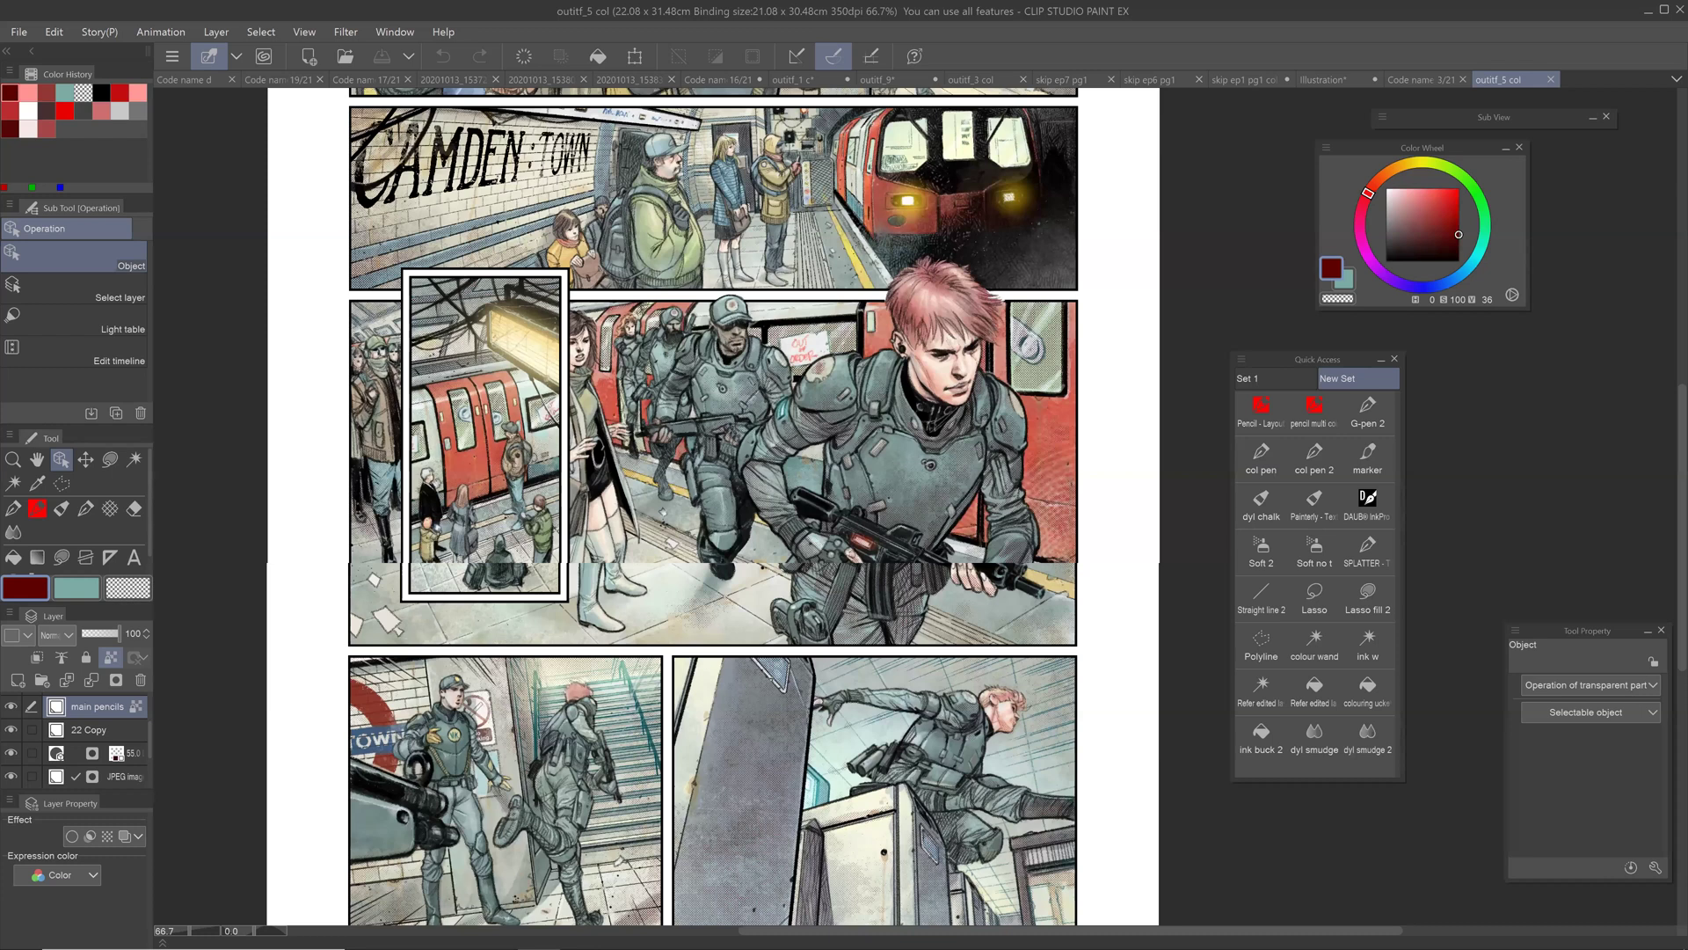
{"action": "left_click_drag", "start_coordinate": [686, 457], "coordinate": [700, 568]}
{"action": "left_click_drag", "start_coordinate": [700, 492], "coordinate": [710, 550]}
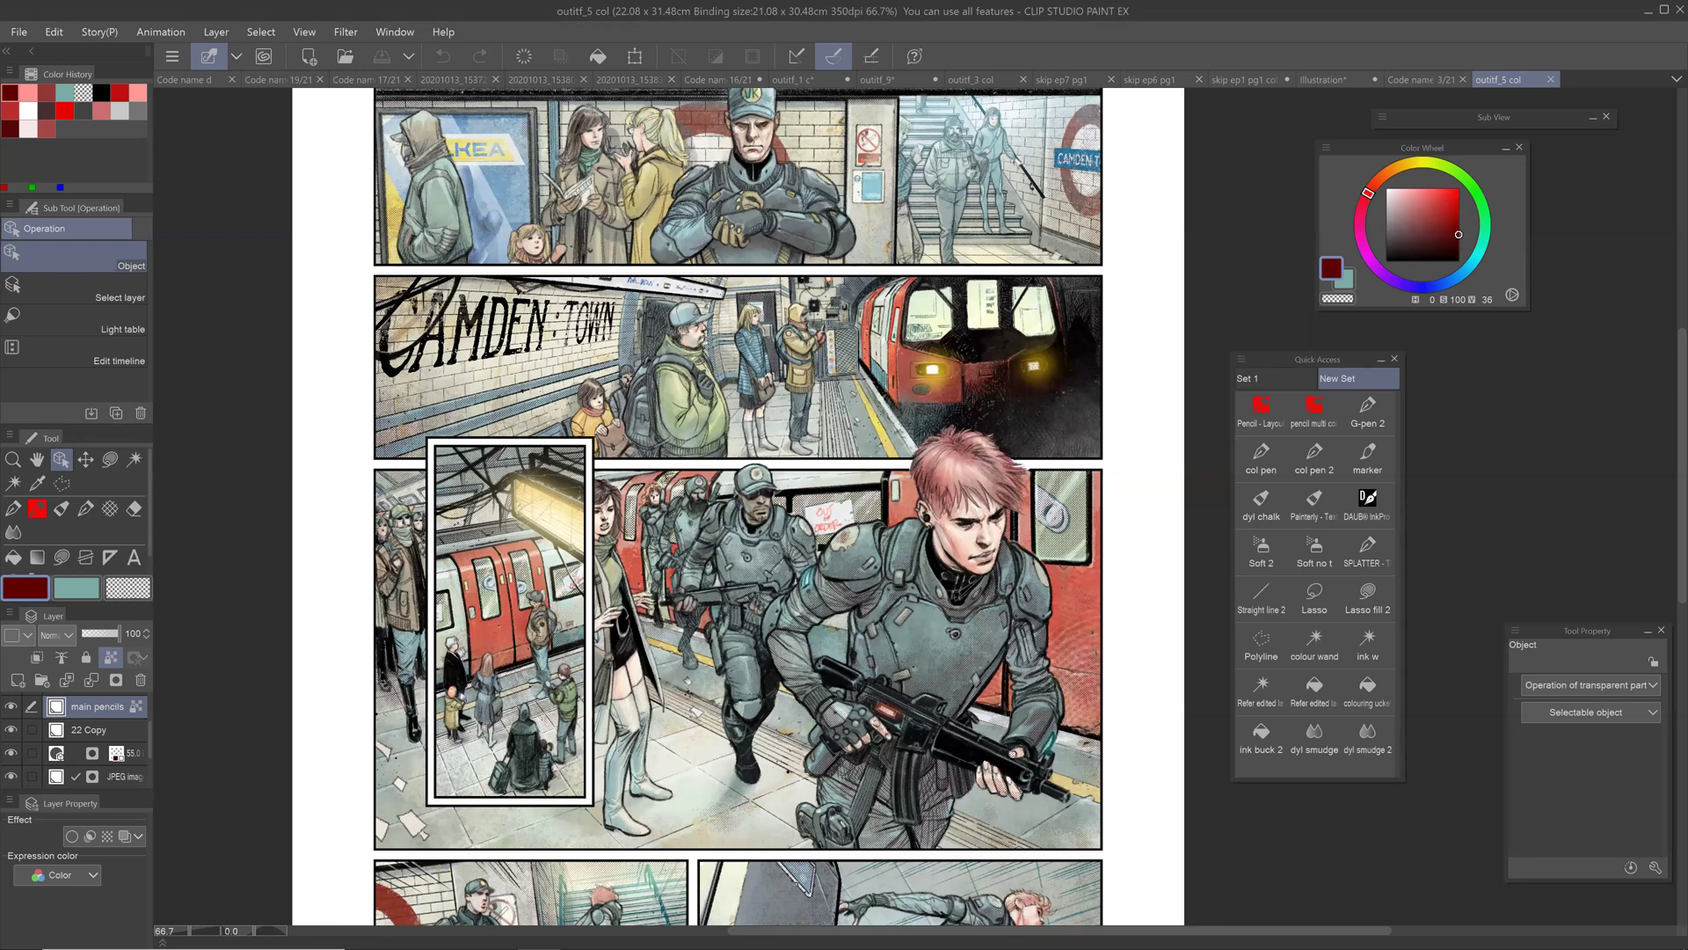
{"action": "left_click_drag", "start_coordinate": [677, 457], "coordinate": [671, 405]}
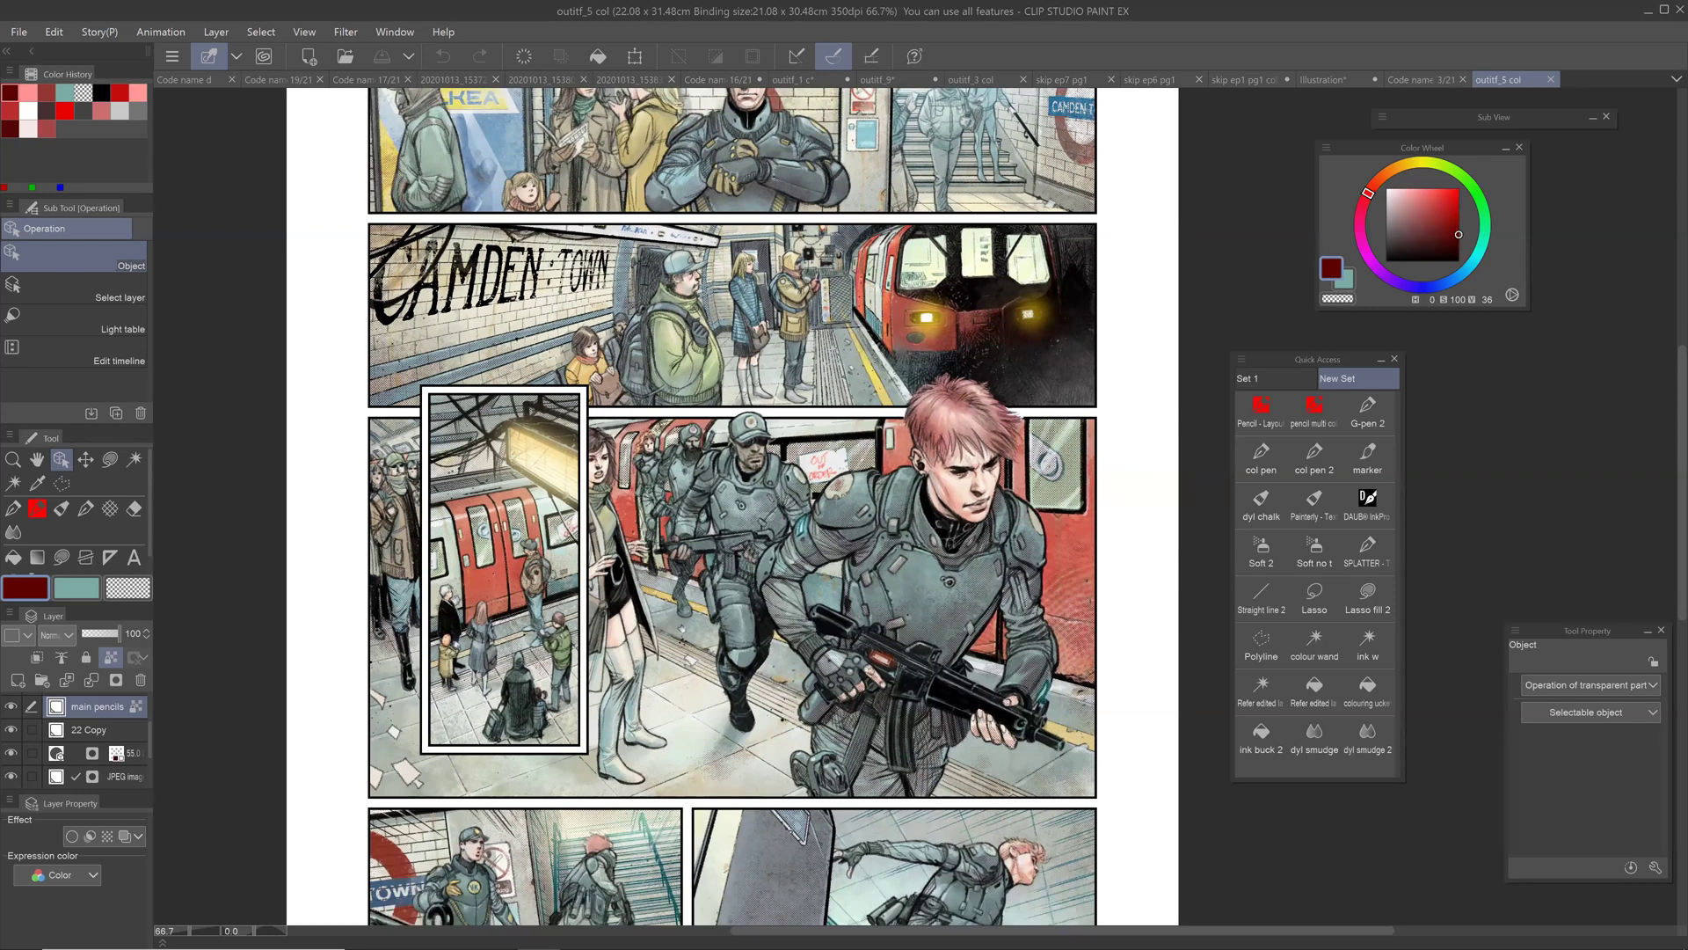
{"action": "scroll", "coordinate": [952, 616], "scroll_direction": "up", "scroll_amount": 4}
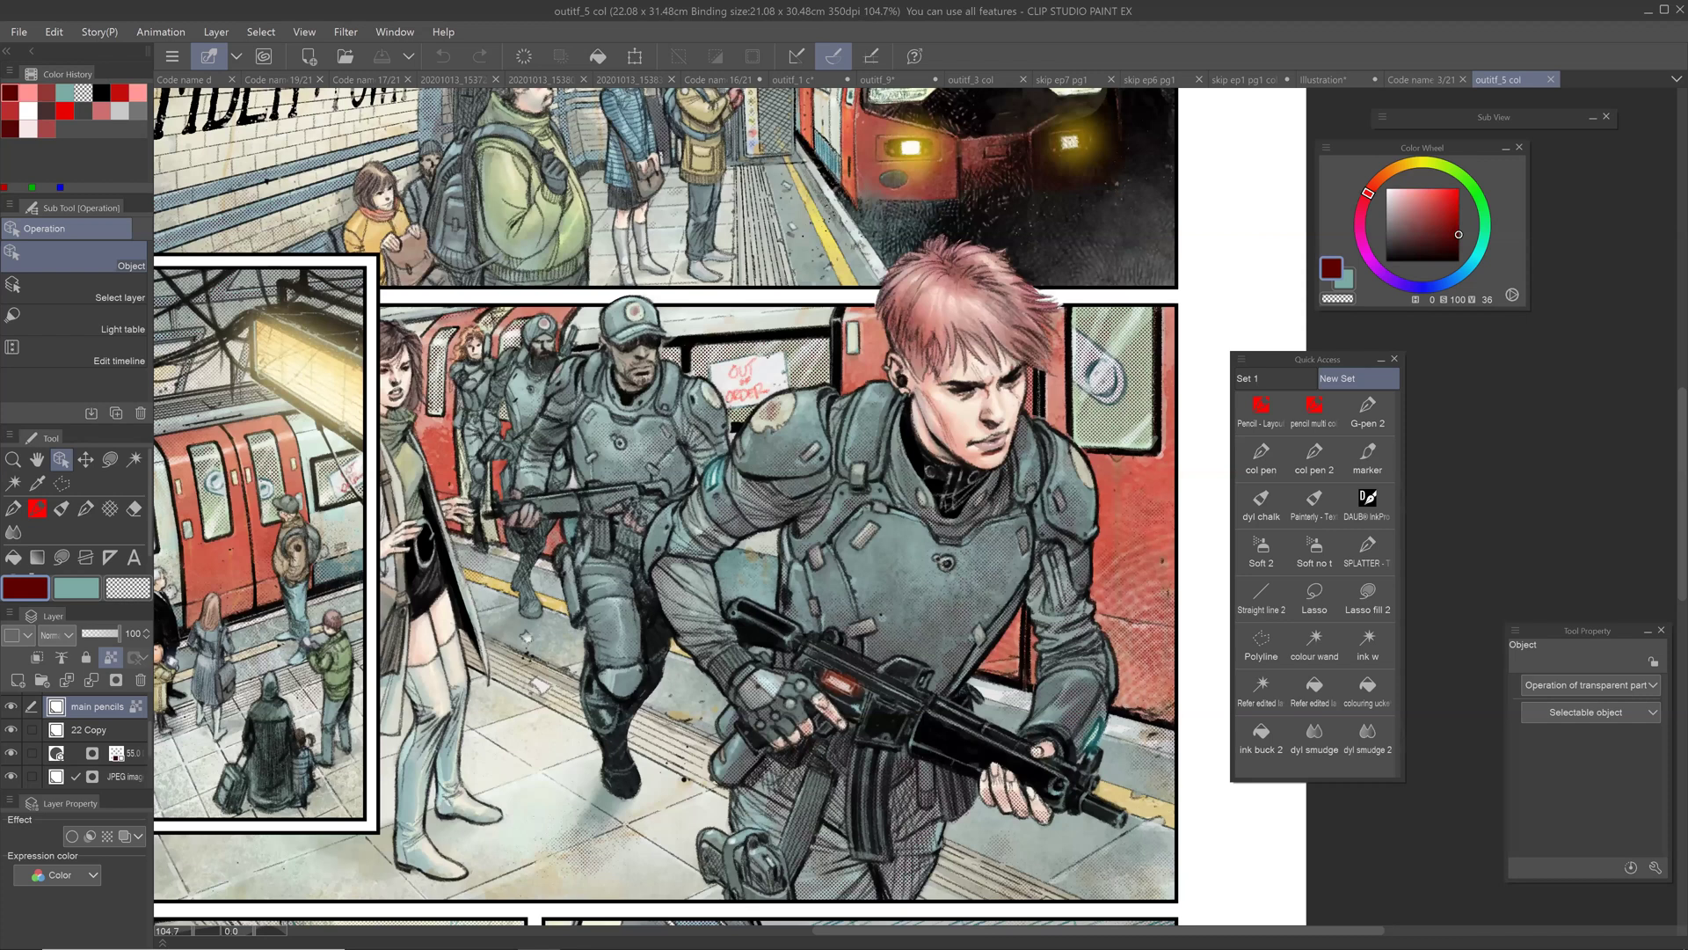
{"action": "left_click_drag", "start_coordinate": [880, 563], "coordinate": [880, 494]}
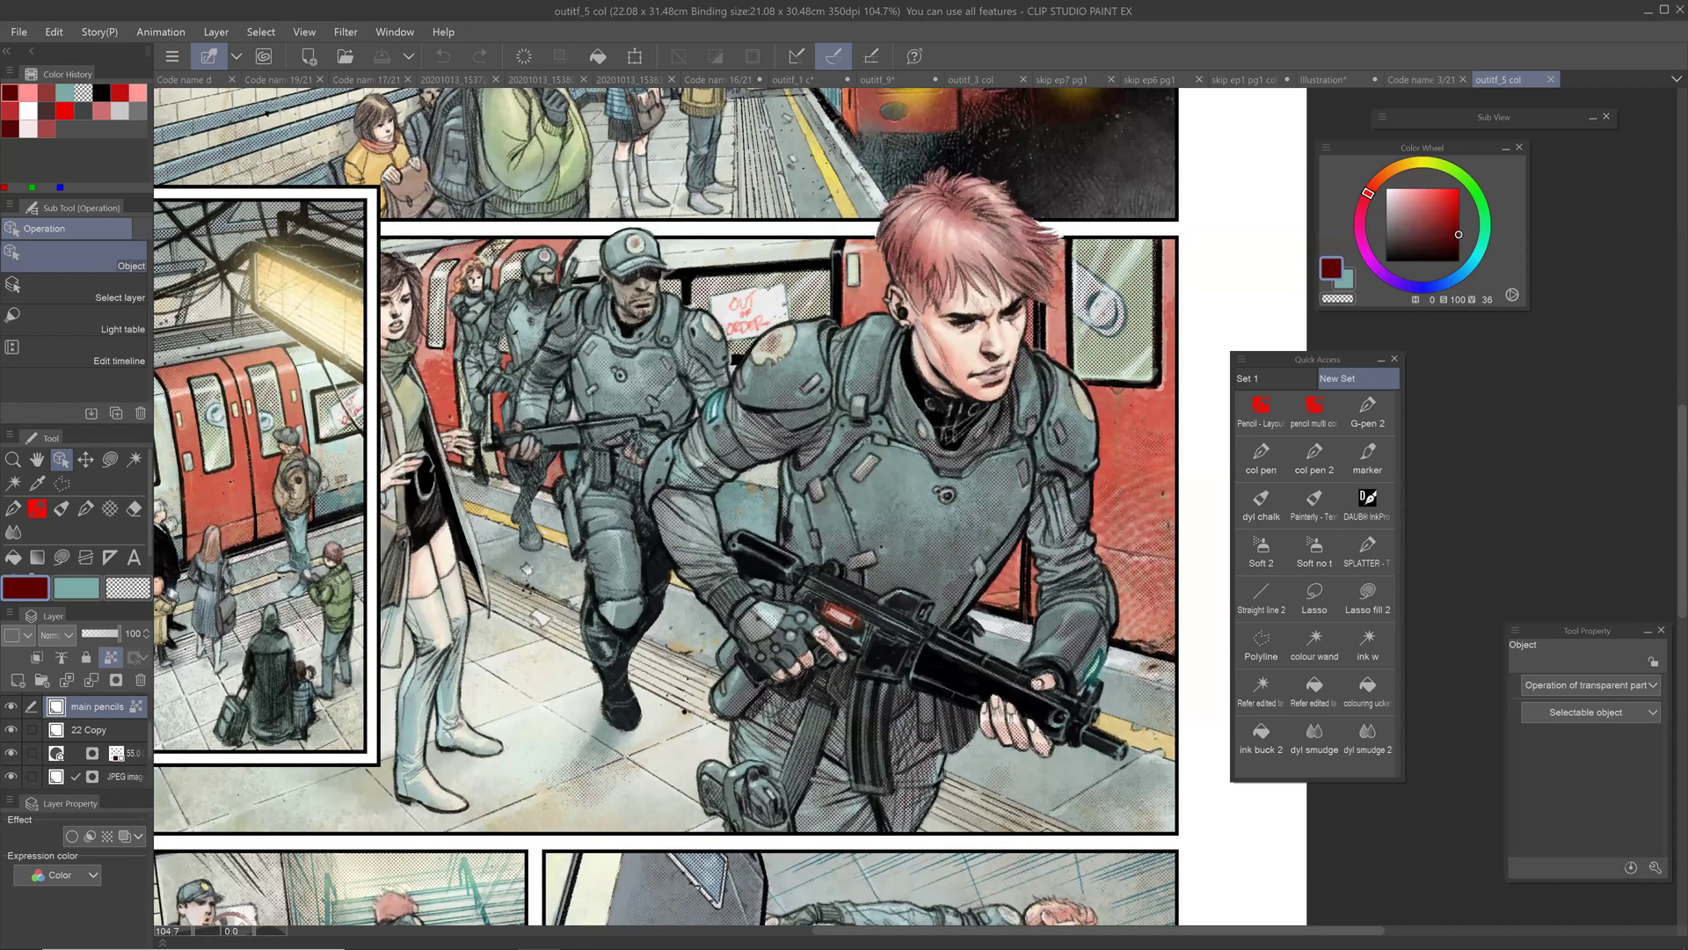
{"action": "left_click_drag", "start_coordinate": [879, 563], "coordinate": [946, 427]}
{"action": "key", "text": "ctrl+alt+0"}
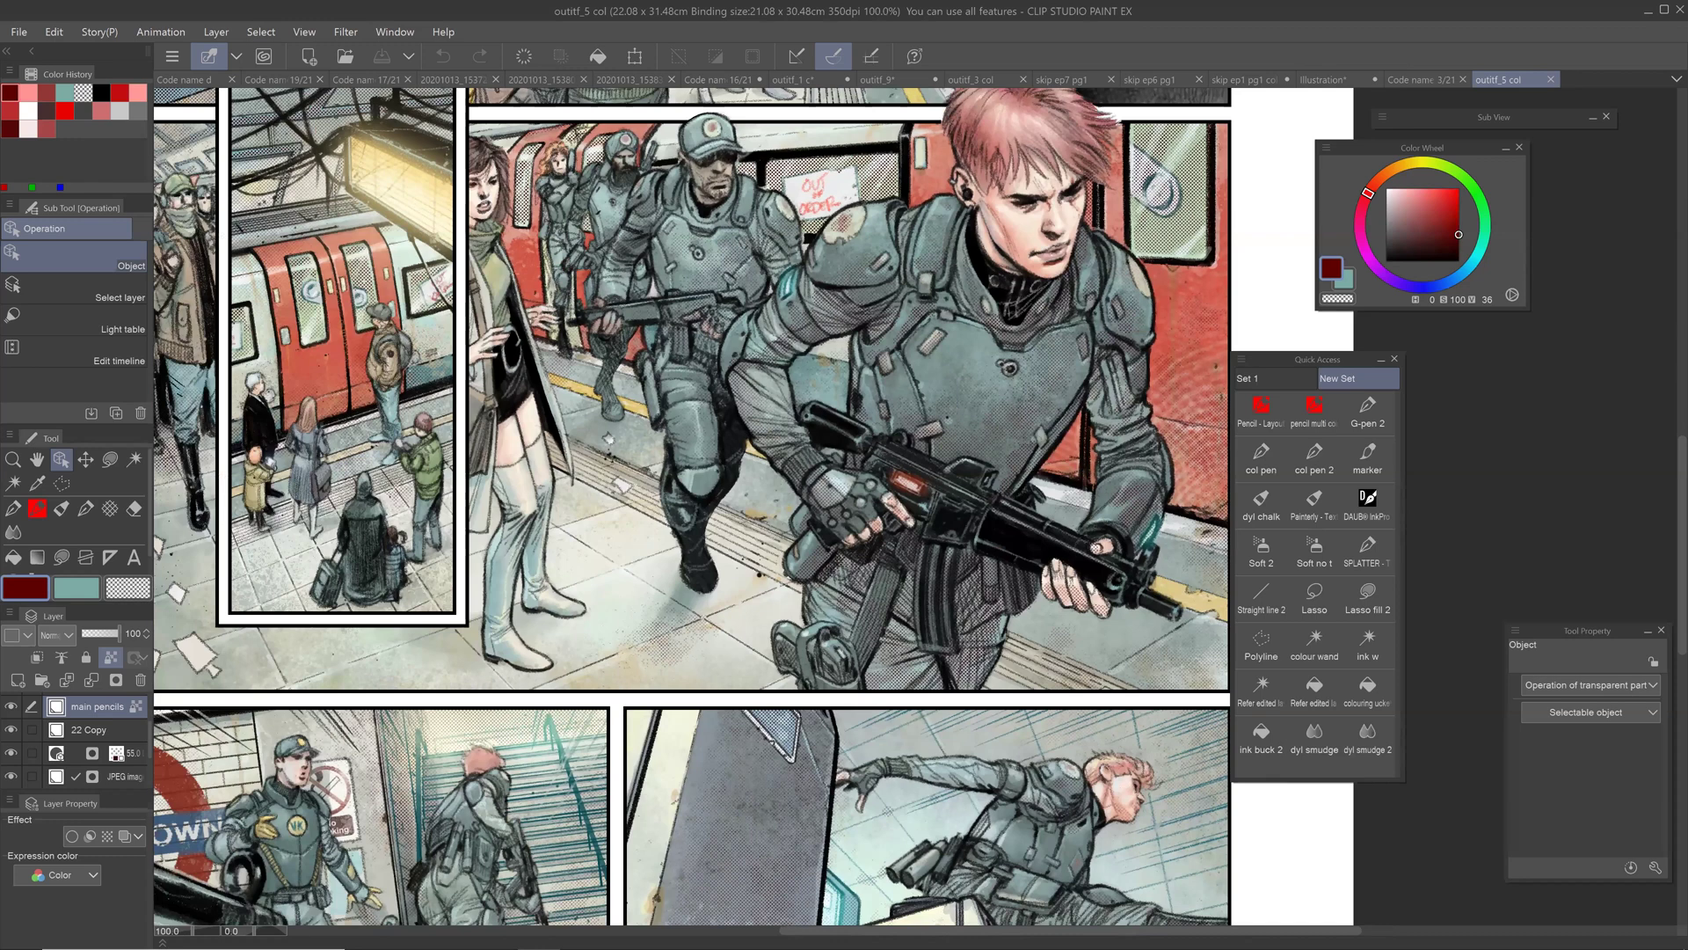
Step: Examine the two bottom panels and the upper station panels, comparing the colours and tones across the whole page
{"action": "scroll", "coordinate": [1017, 512], "scroll_direction": "down", "scroll_amount": 3}
{"action": "scroll", "coordinate": [779, 510], "scroll_direction": "down", "scroll_amount": 1}
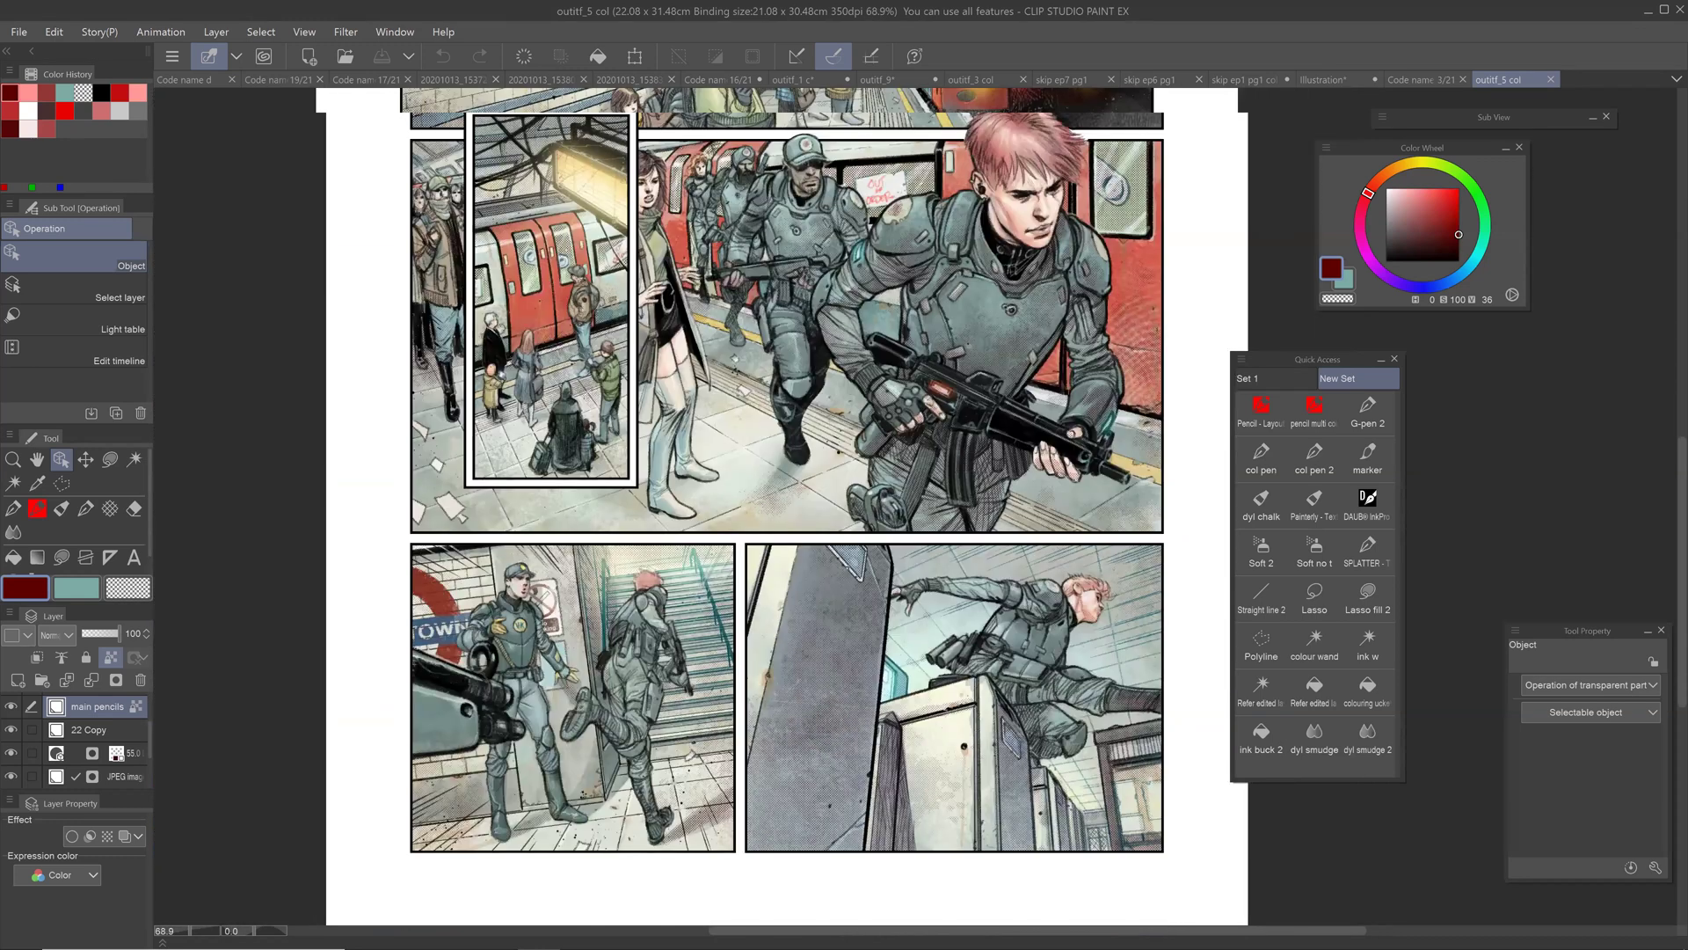
{"action": "left_click_drag", "start_coordinate": [1005, 747], "coordinate": [967, 681]}
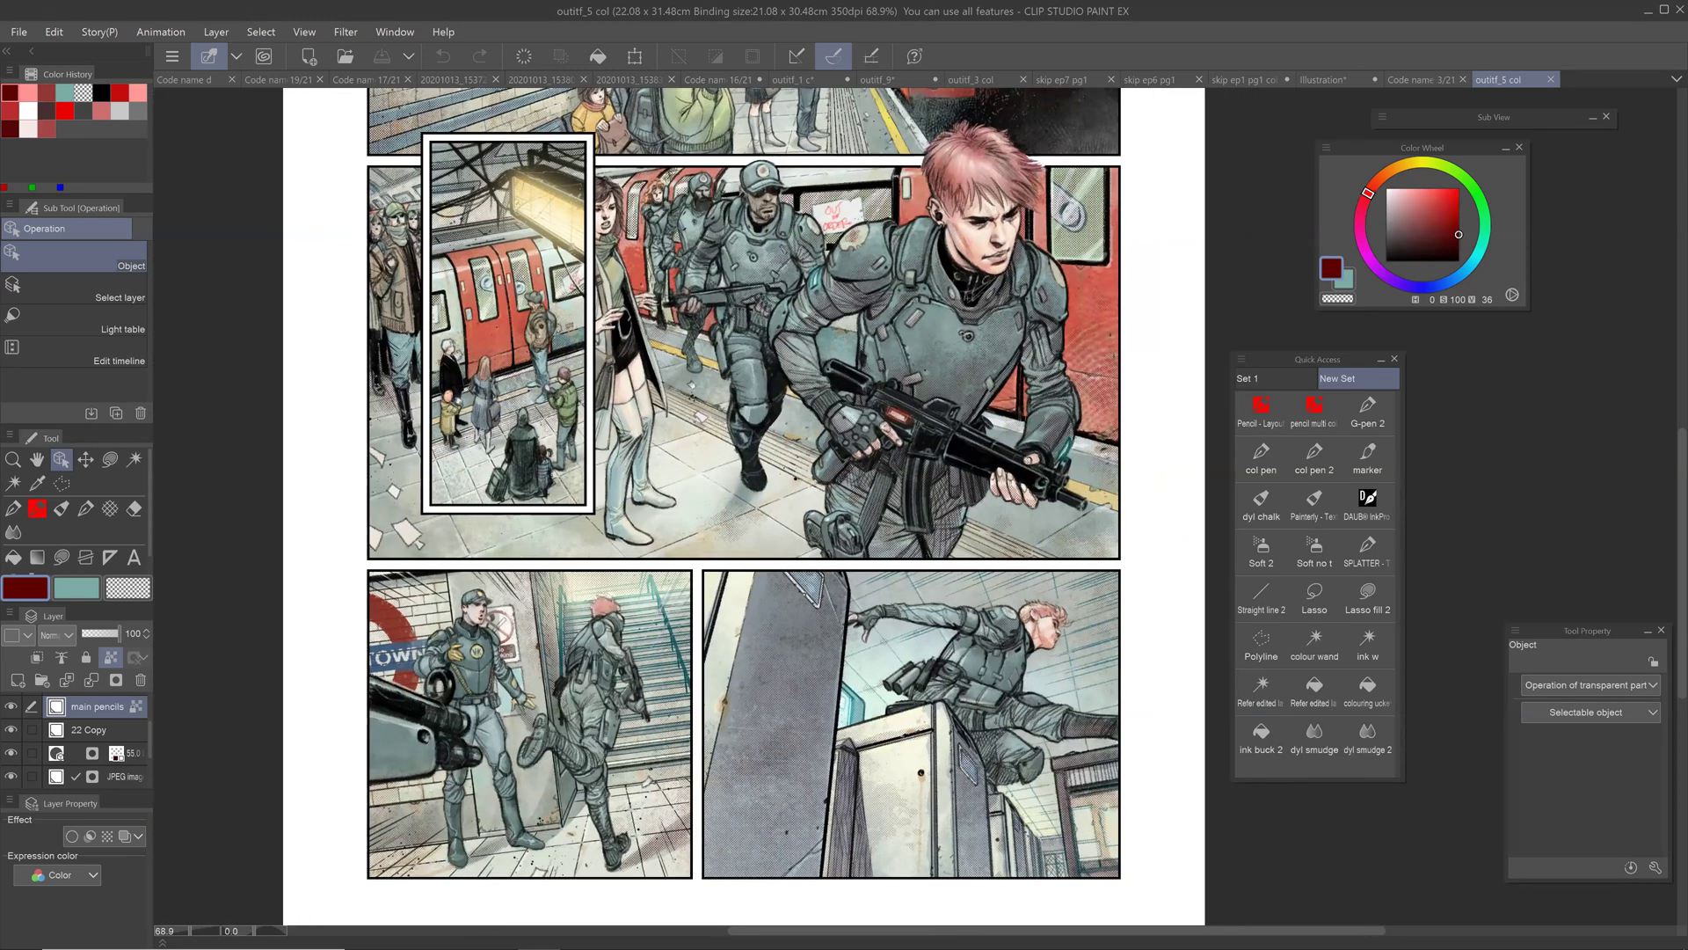
{"action": "scroll", "coordinate": [967, 681], "scroll_direction": "up", "scroll_amount": 5}
{"action": "key", "text": "ctrl+alt+0"}
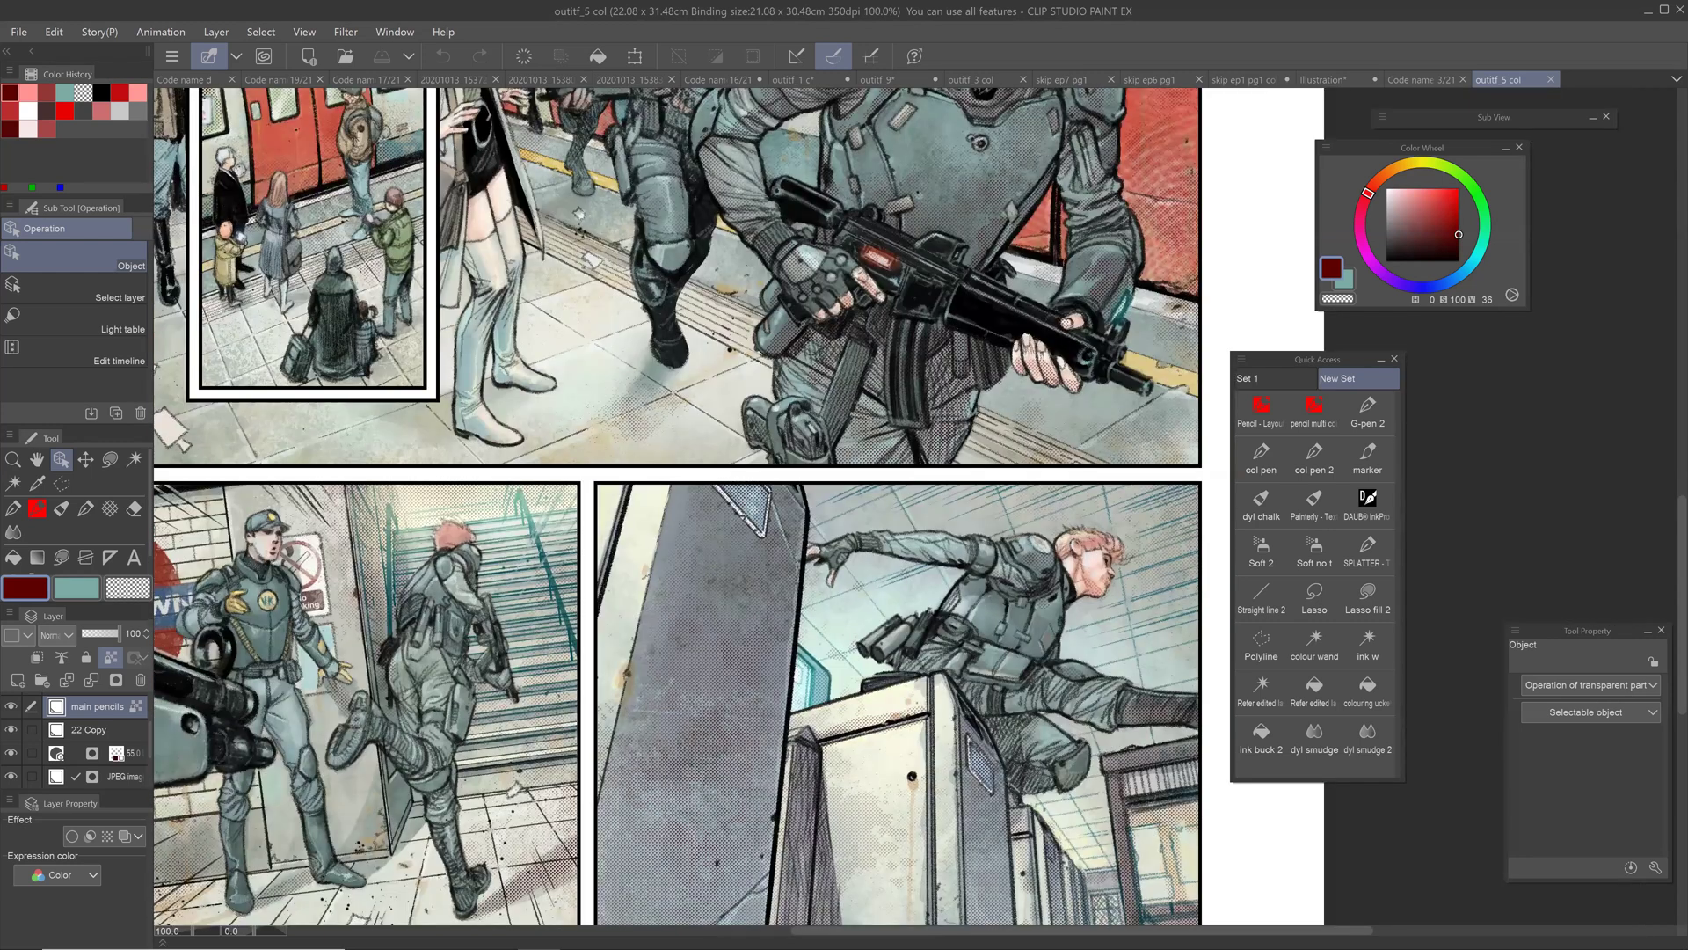
{"action": "scroll", "coordinate": [1020, 919], "scroll_direction": "down", "scroll_amount": 2}
{"action": "left_click_drag", "start_coordinate": [994, 327], "coordinate": [972, 586]}
{"action": "left_click_drag", "start_coordinate": [972, 510], "coordinate": [957, 672]}
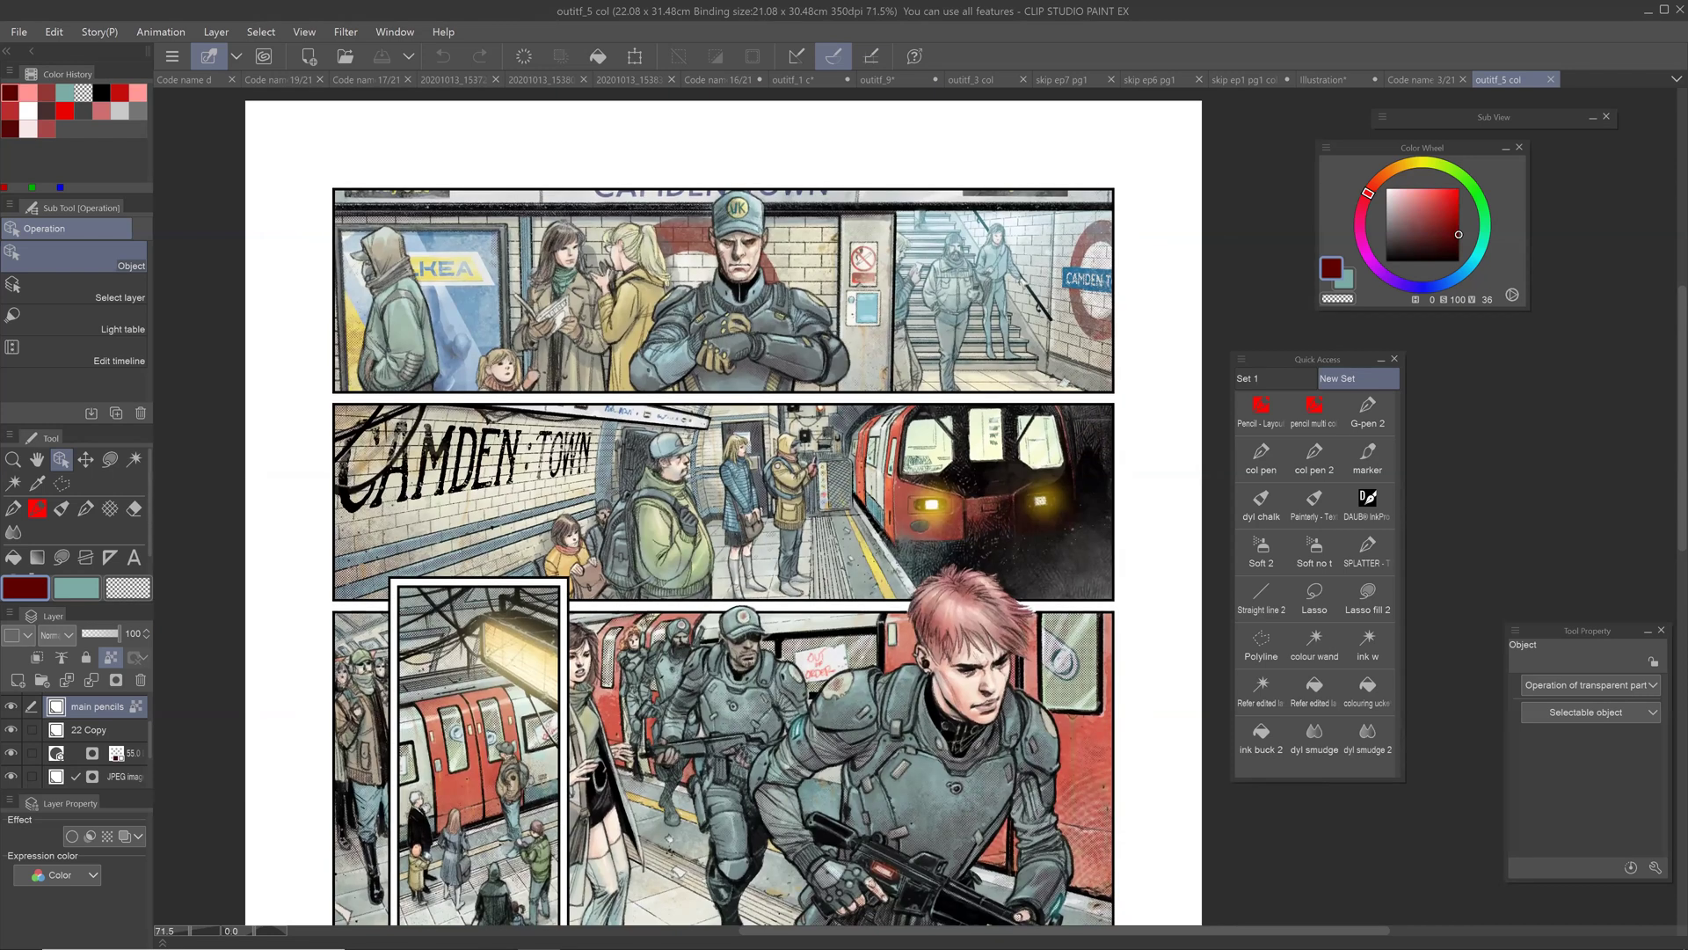
{"action": "left_click_drag", "start_coordinate": [950, 616], "coordinate": [966, 523]}
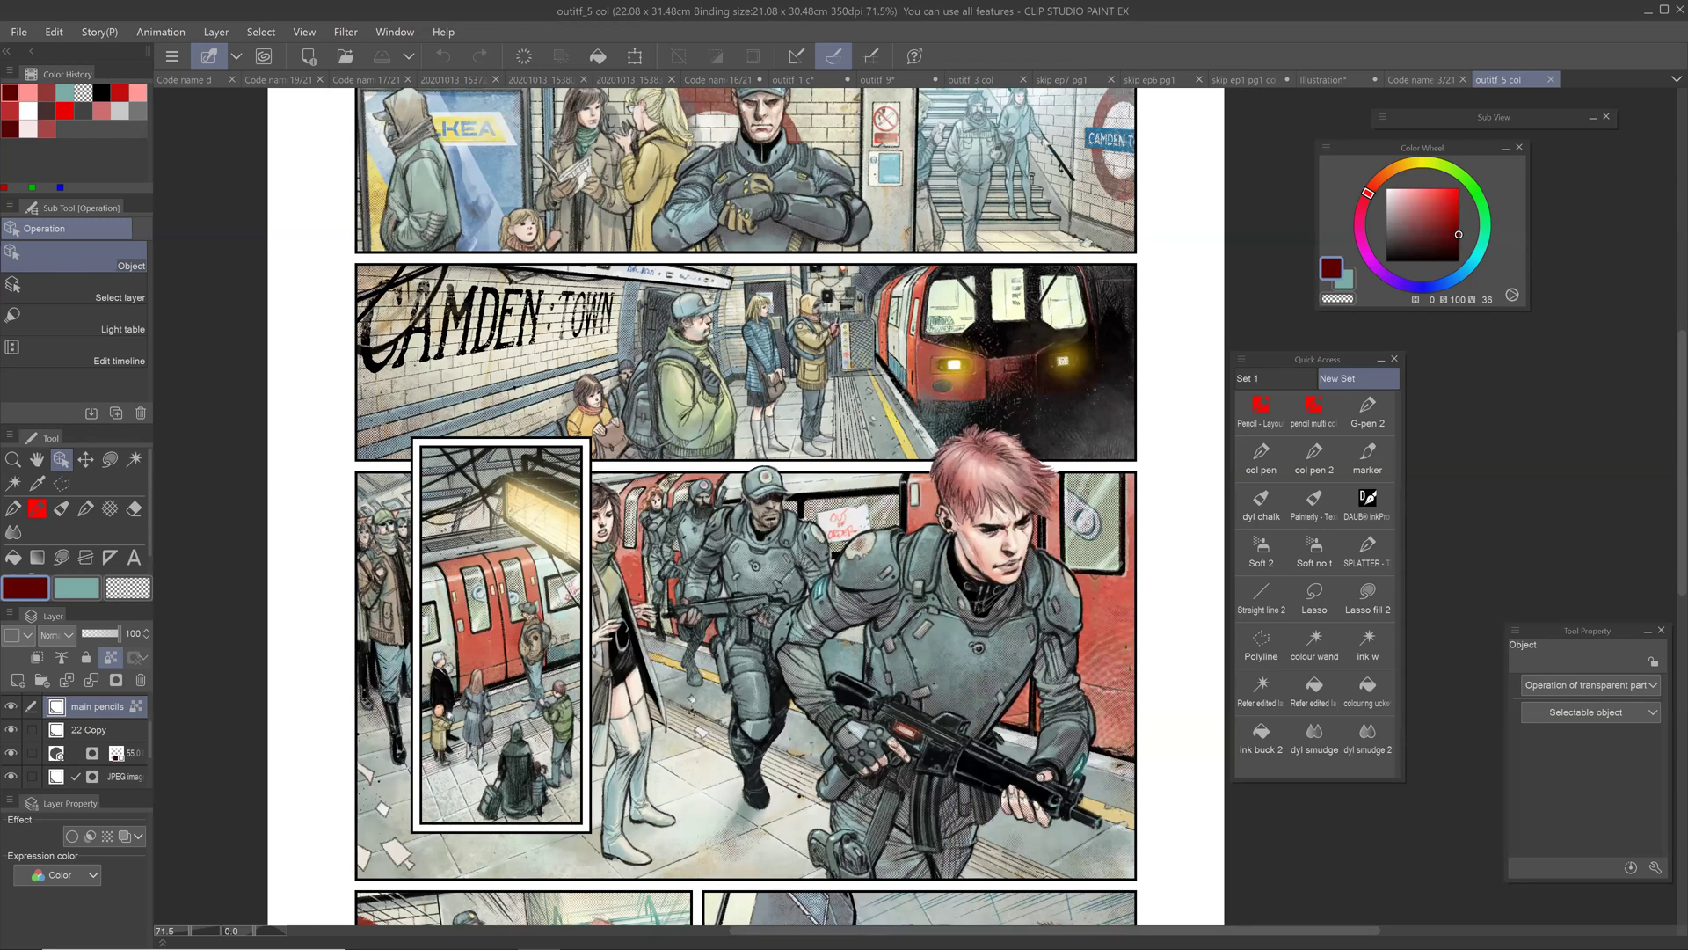
{"action": "left_click_drag", "start_coordinate": [692, 712], "coordinate": [673, 675]}
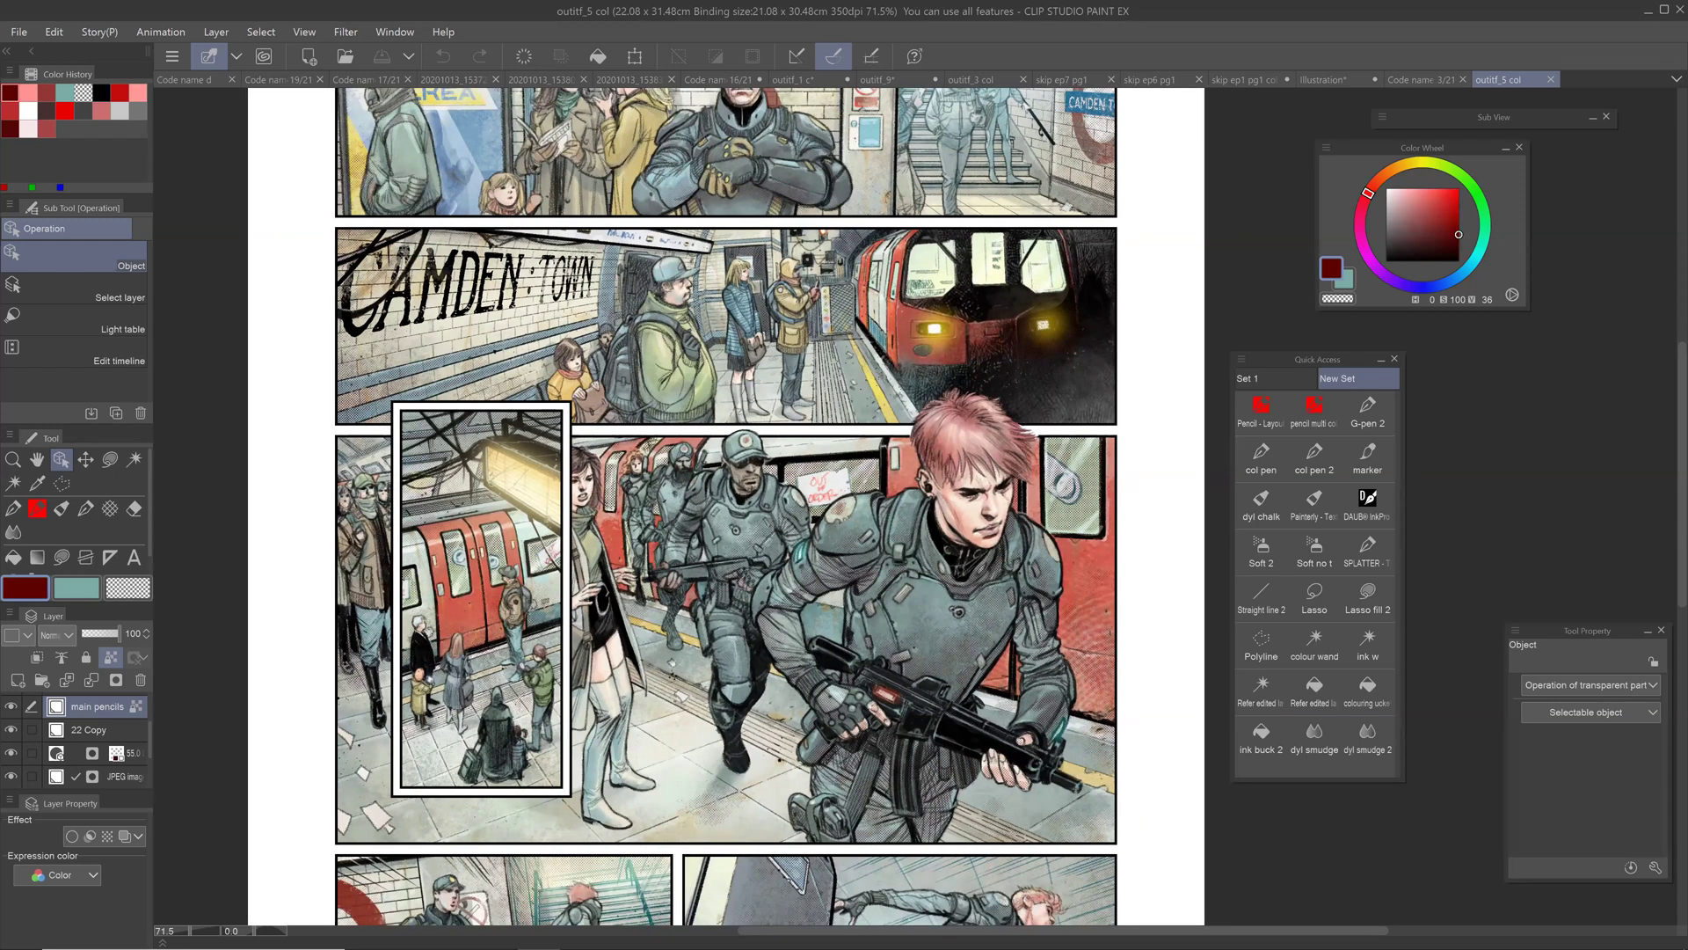
{"action": "left_click_drag", "start_coordinate": [678, 459], "coordinate": [721, 381]}
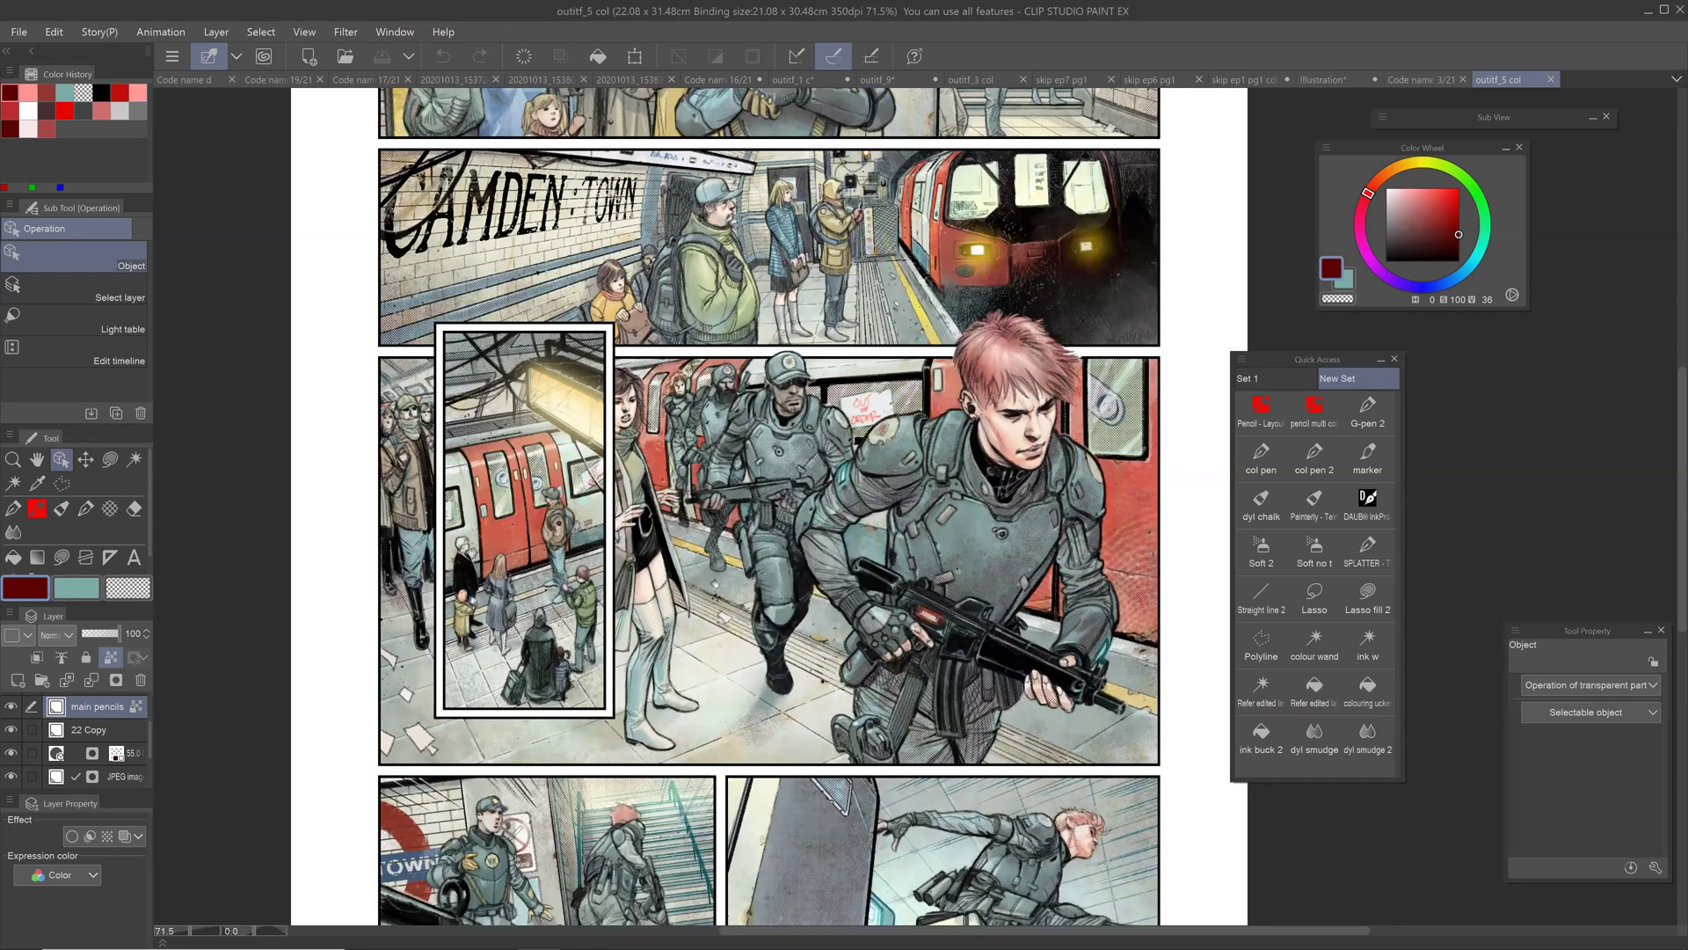
{"action": "left_click_drag", "start_coordinate": [738, 563], "coordinate": [703, 414]}
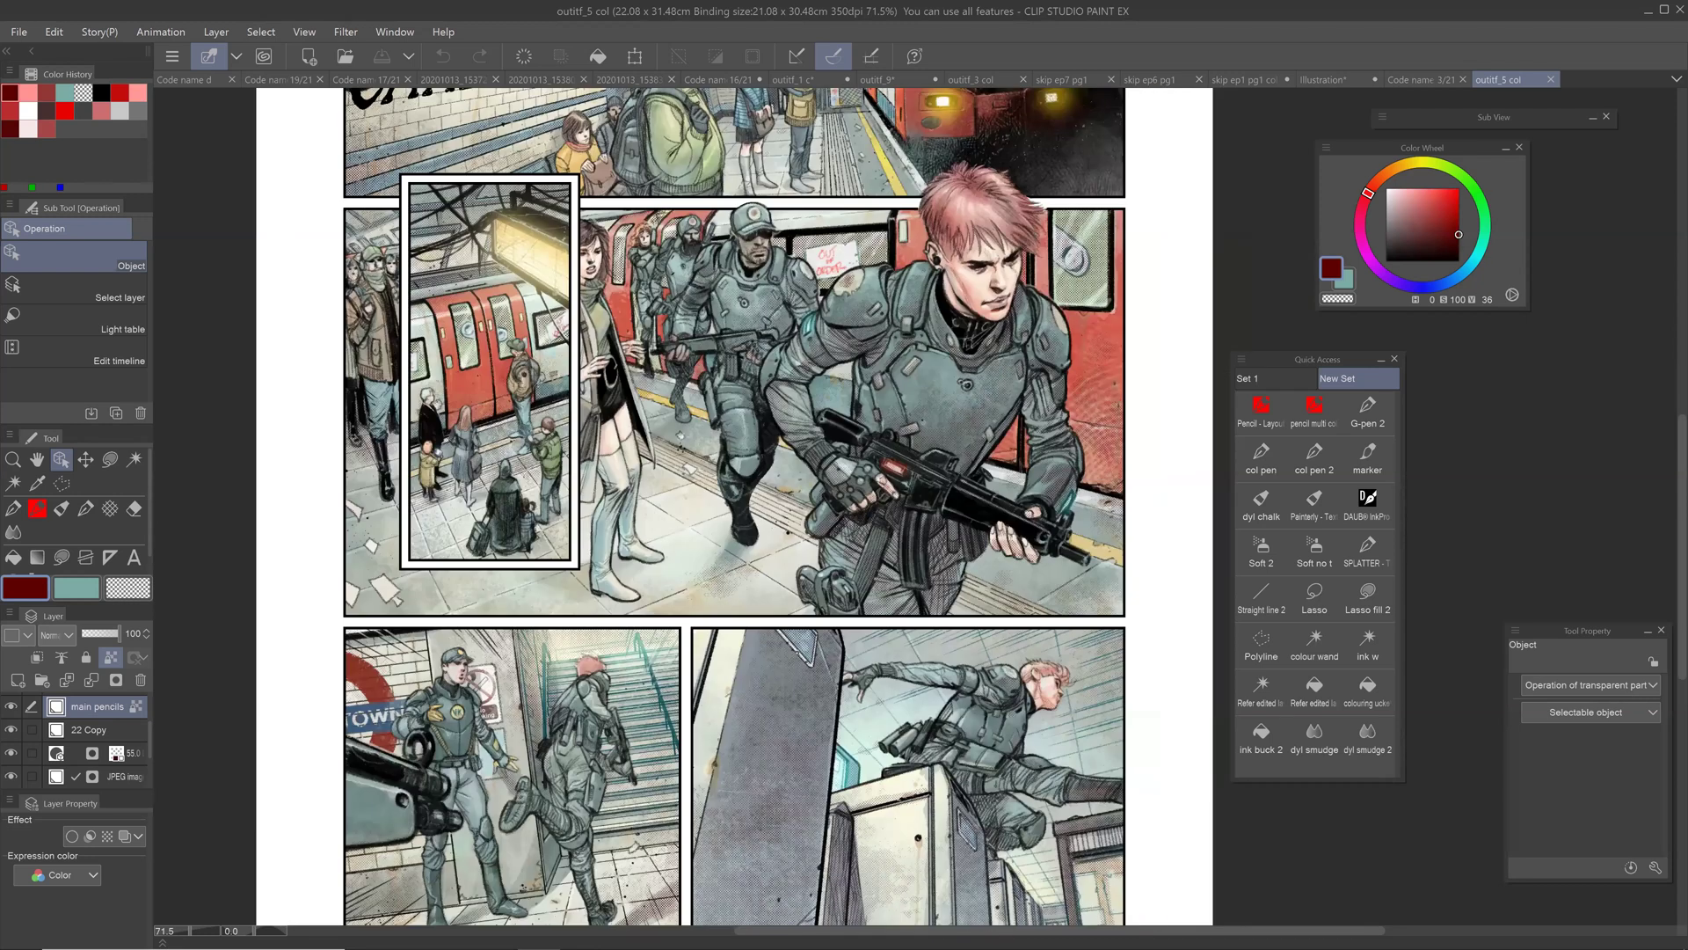
Step: Examine the colouring and halftone dots in the upper Camden Town station panels, including the armoured guard and the arriving train
{"action": "left_click_drag", "start_coordinate": [704, 440], "coordinate": [705, 657]}
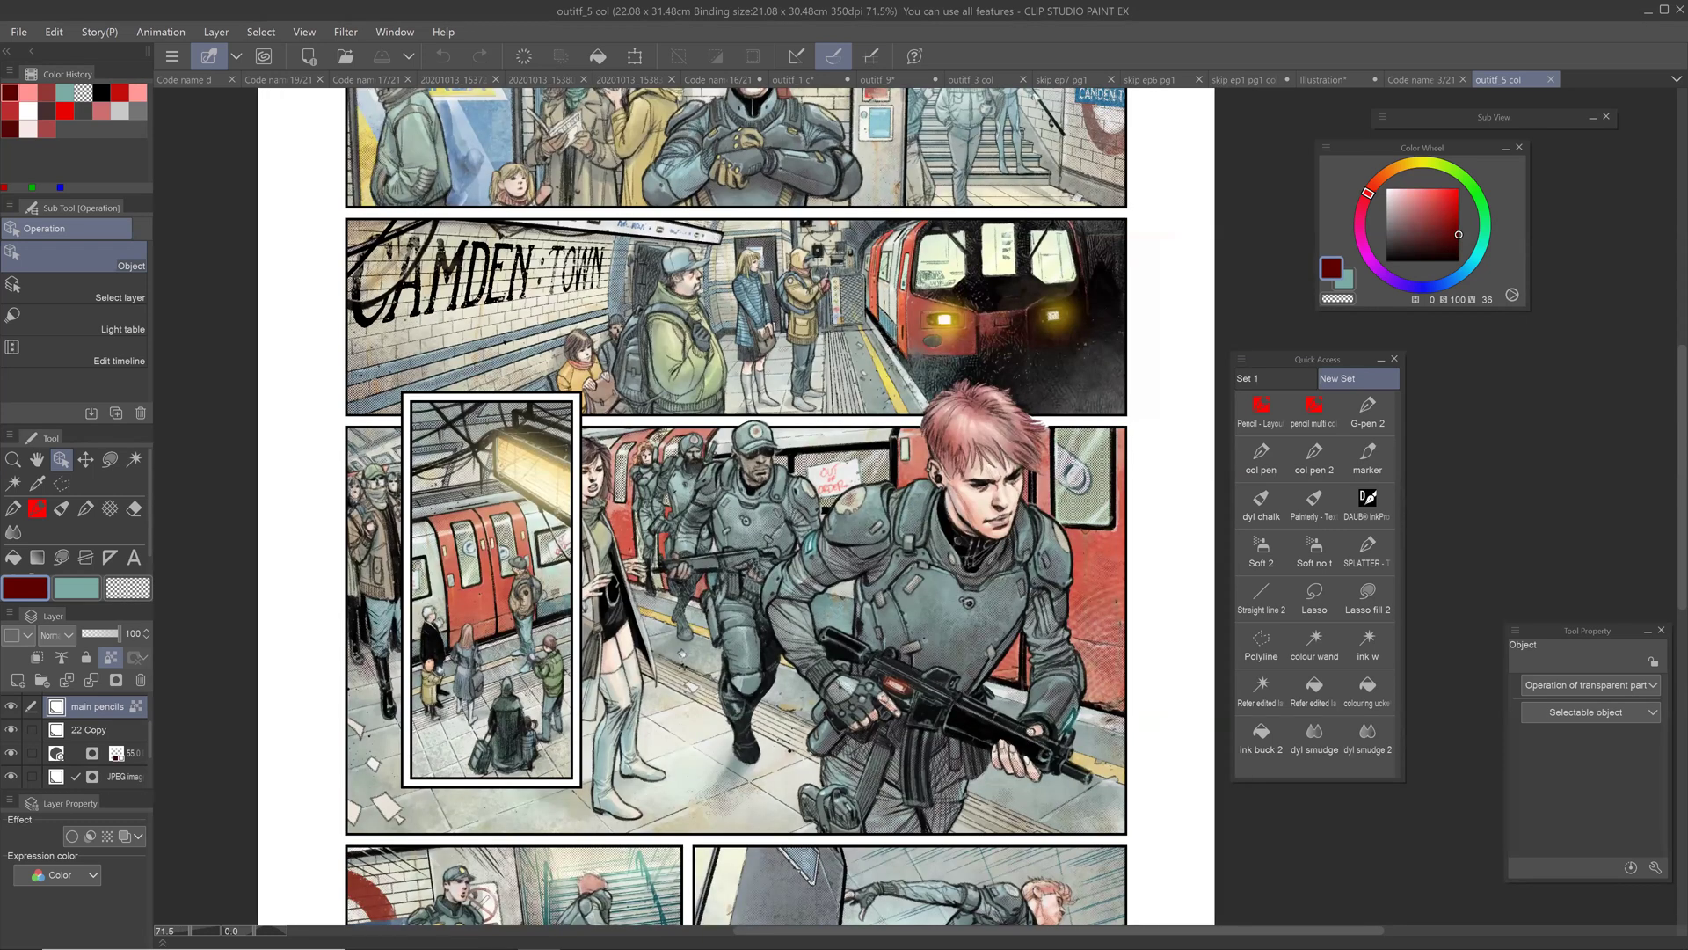
{"action": "left_click_drag", "start_coordinate": [705, 439], "coordinate": [702, 598]}
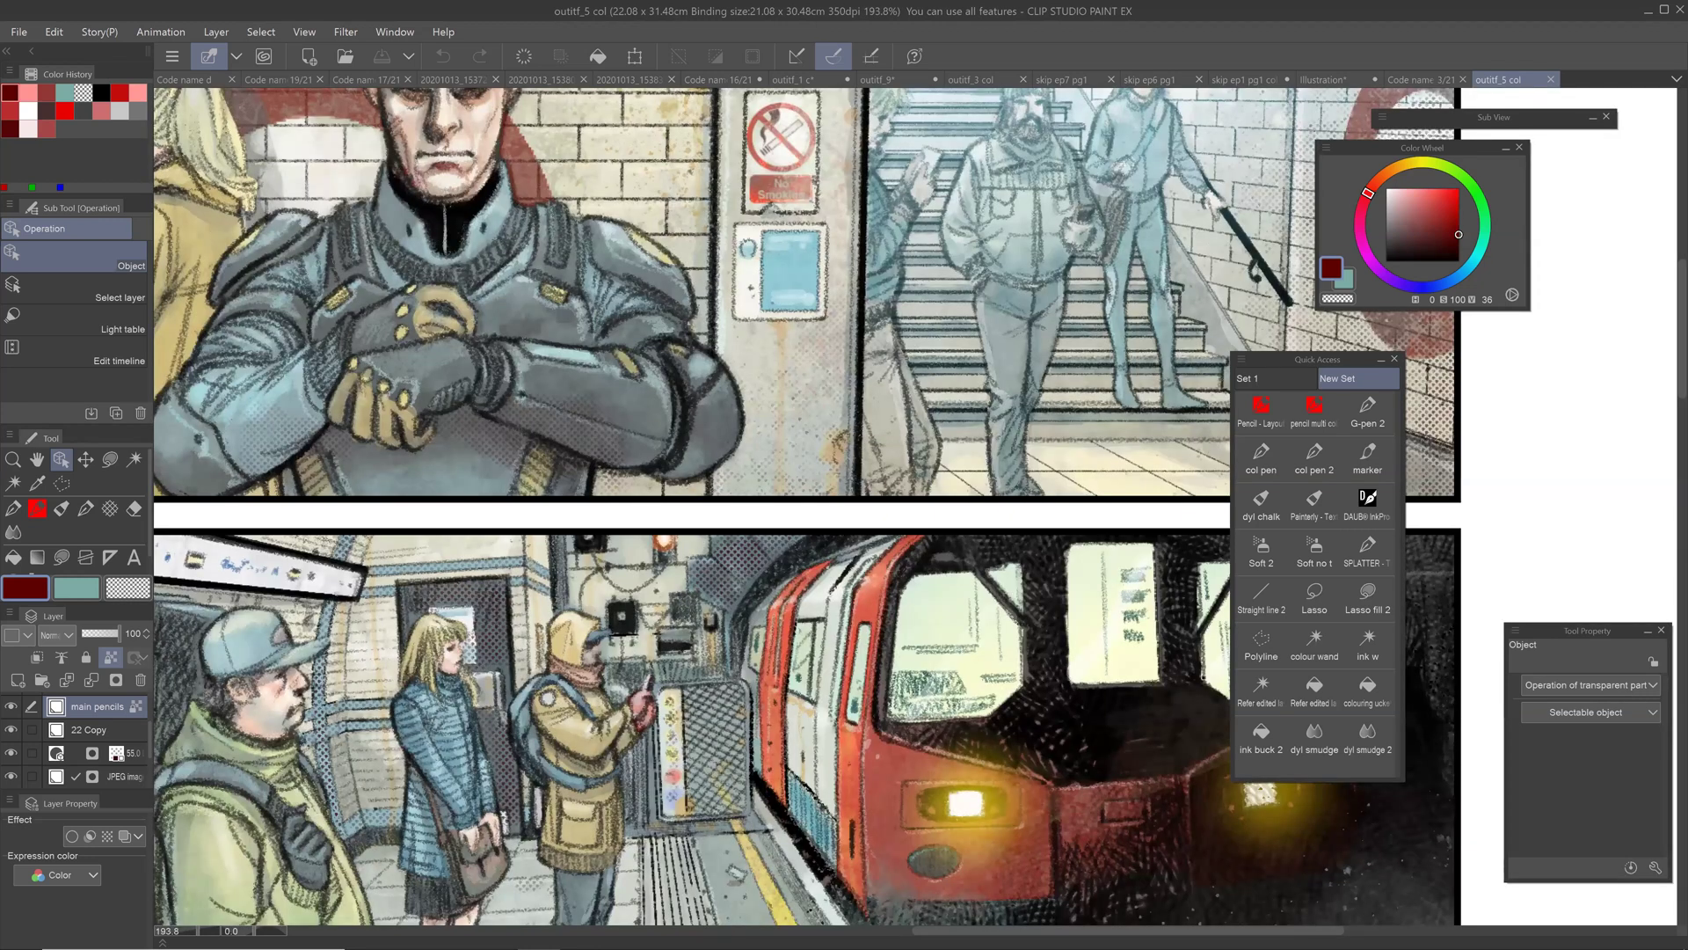
{"action": "left_click_drag", "start_coordinate": [634, 275], "coordinate": [678, 459]}
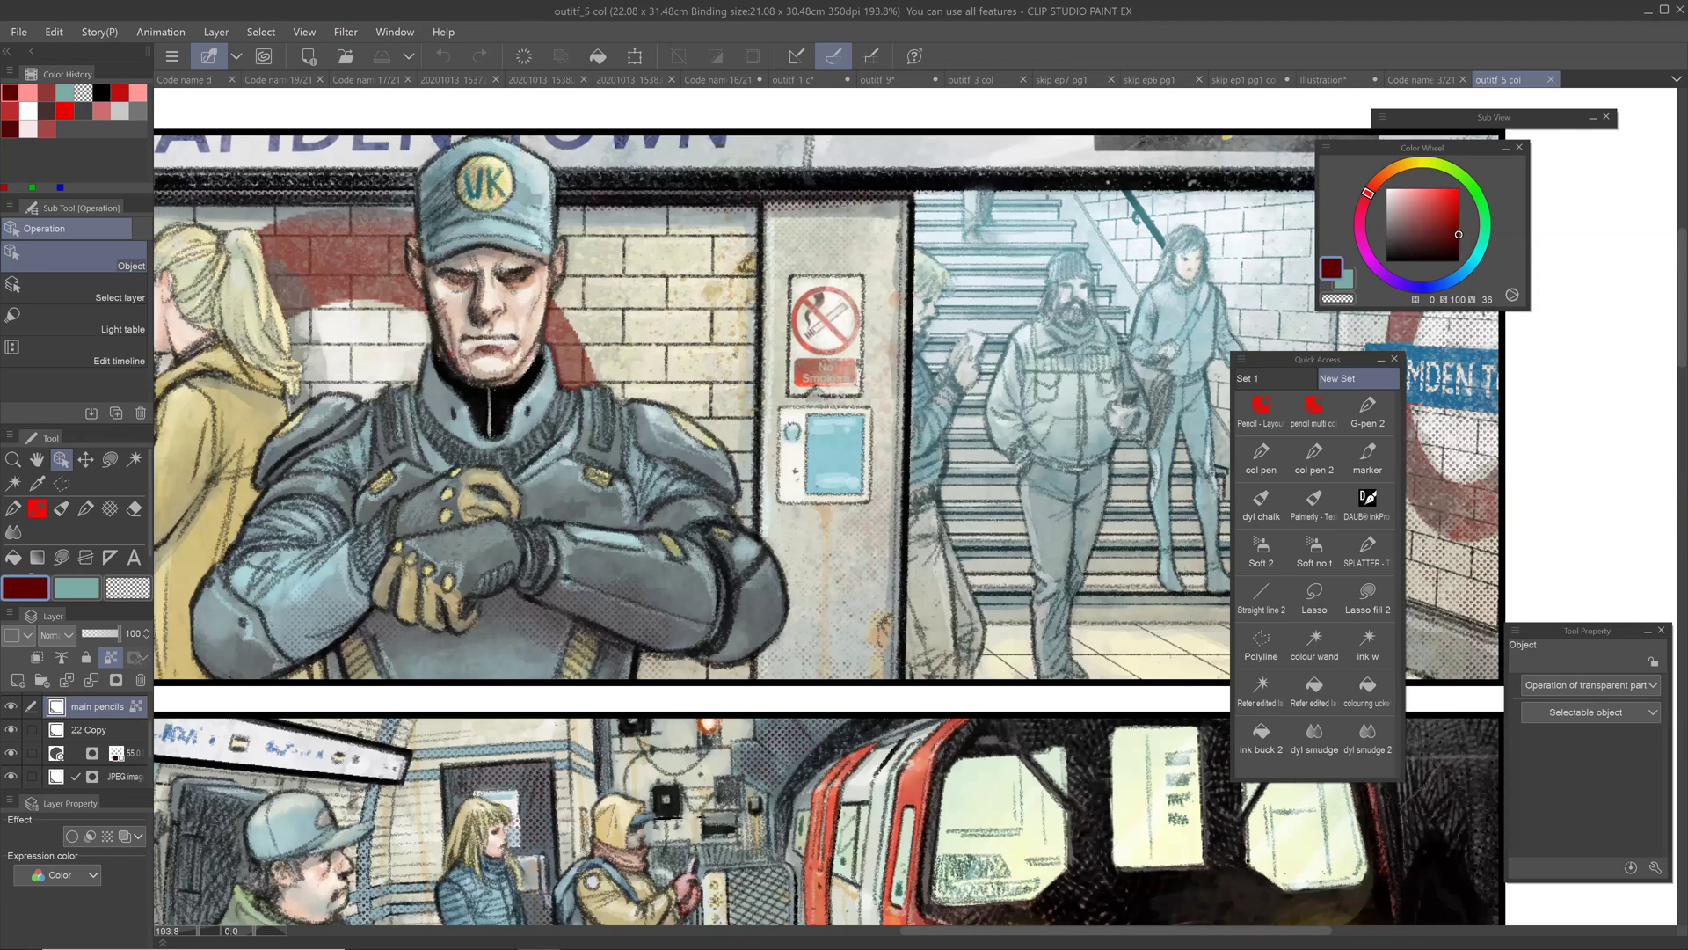
{"action": "scroll", "coordinate": [961, 462], "scroll_direction": "down", "scroll_amount": 3}
{"action": "left_click_drag", "start_coordinate": [915, 563], "coordinate": [953, 463]}
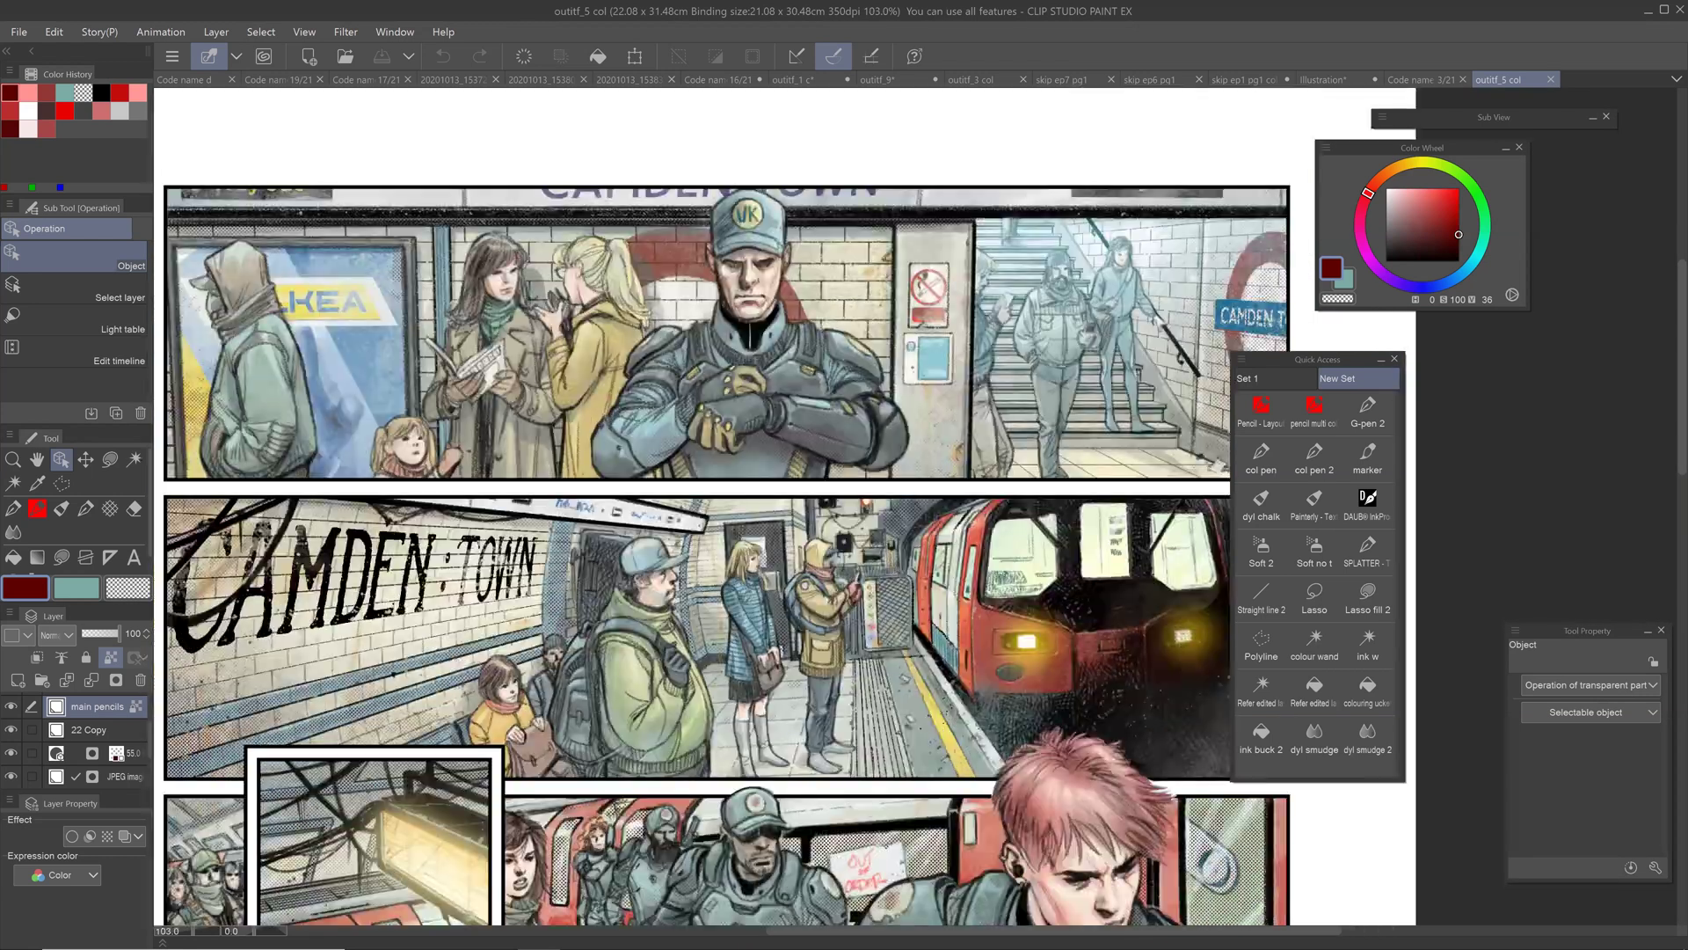
{"action": "left_click_drag", "start_coordinate": [914, 562], "coordinate": [942, 453]}
{"action": "left_click_drag", "start_coordinate": [933, 546], "coordinate": [887, 482]}
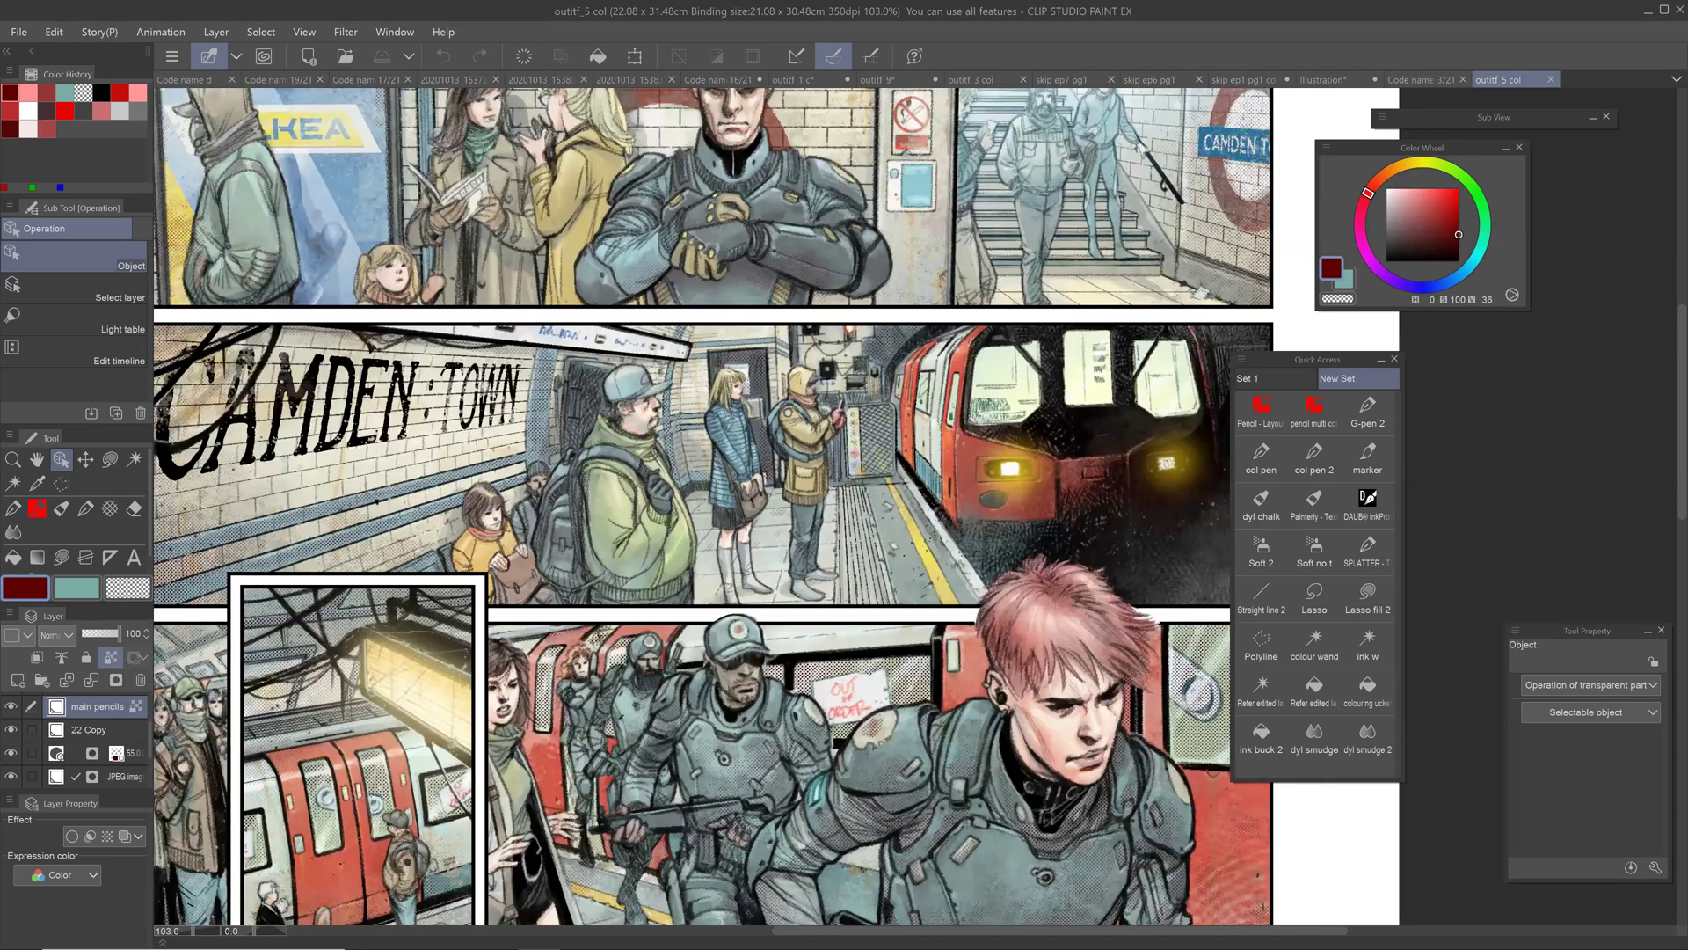
{"action": "left_click_drag", "start_coordinate": [914, 545], "coordinate": [901, 495]}
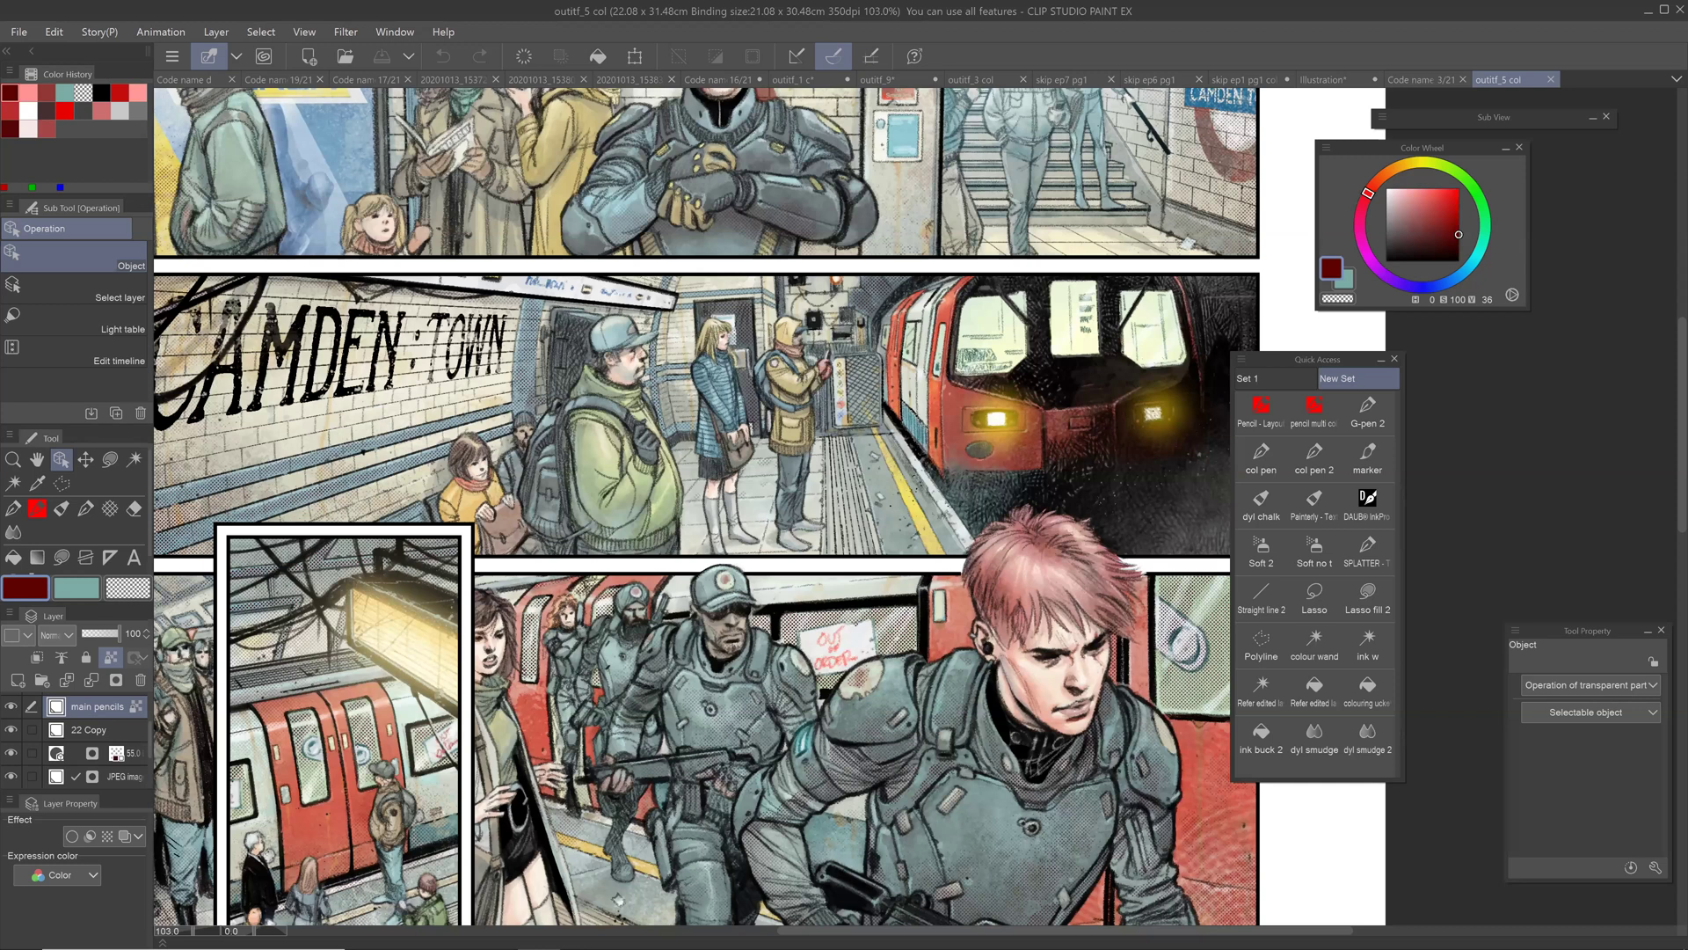
{"action": "left_click_drag", "start_coordinate": [906, 536], "coordinate": [901, 452]}
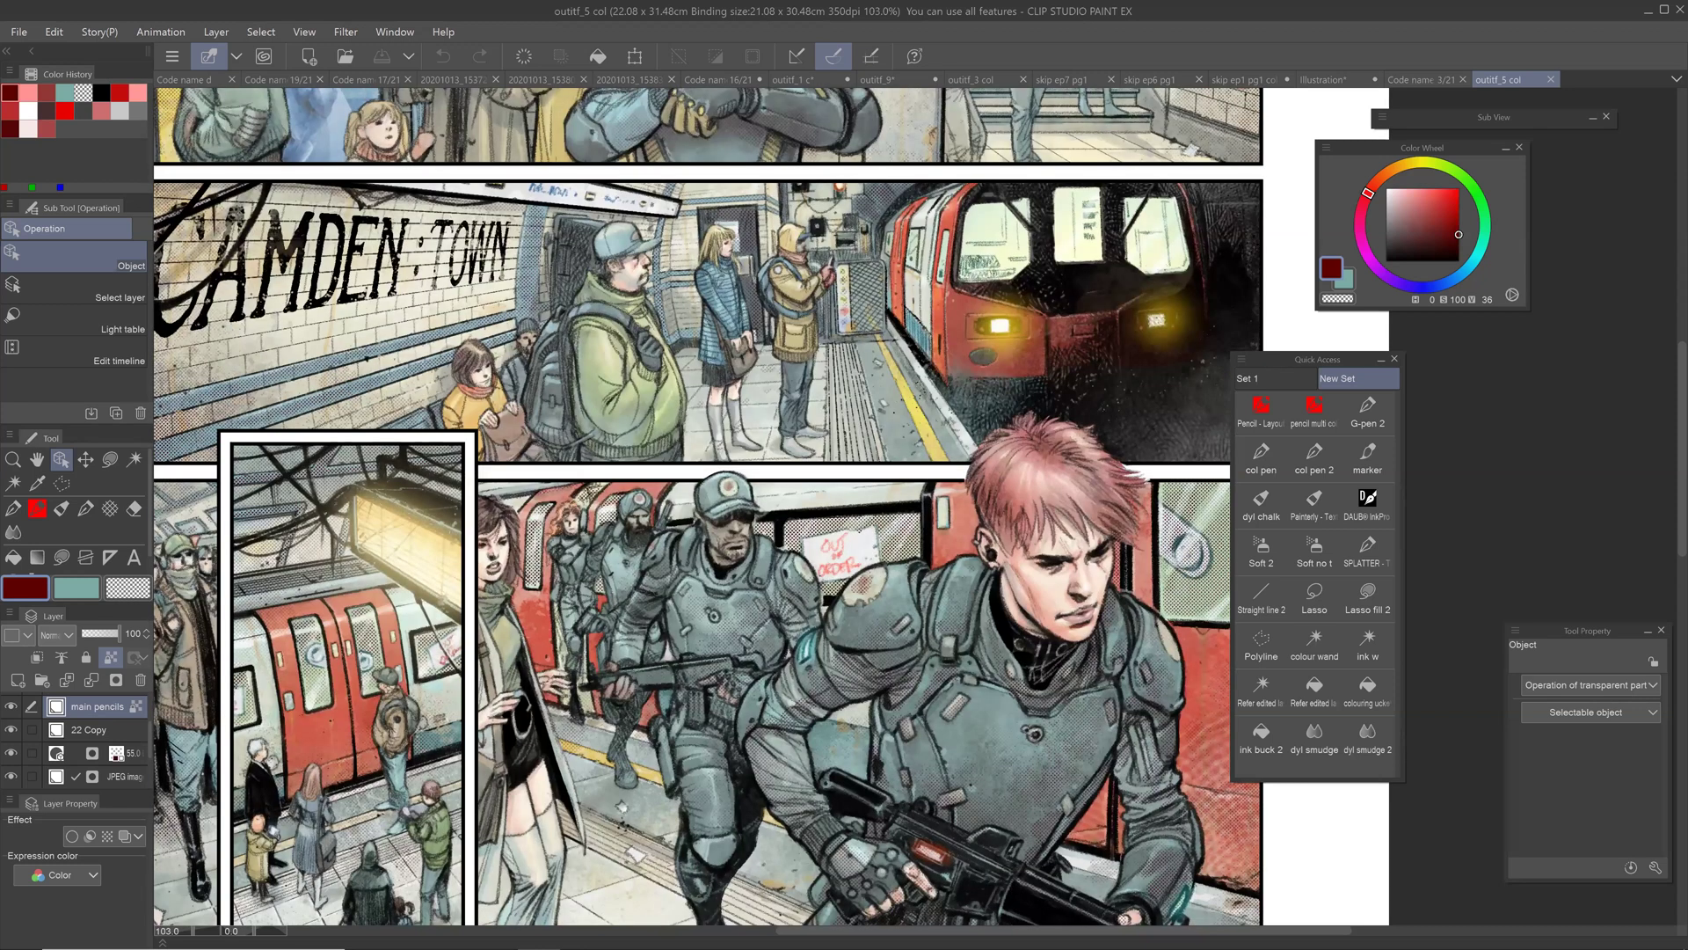
{"action": "left_click_drag", "start_coordinate": [897, 528], "coordinate": [898, 521]}
Step: Compare the large train-platform panel with the station panels above and the two action panels below
{"action": "scroll", "coordinate": [1027, 473], "scroll_direction": "down", "scroll_amount": 2}
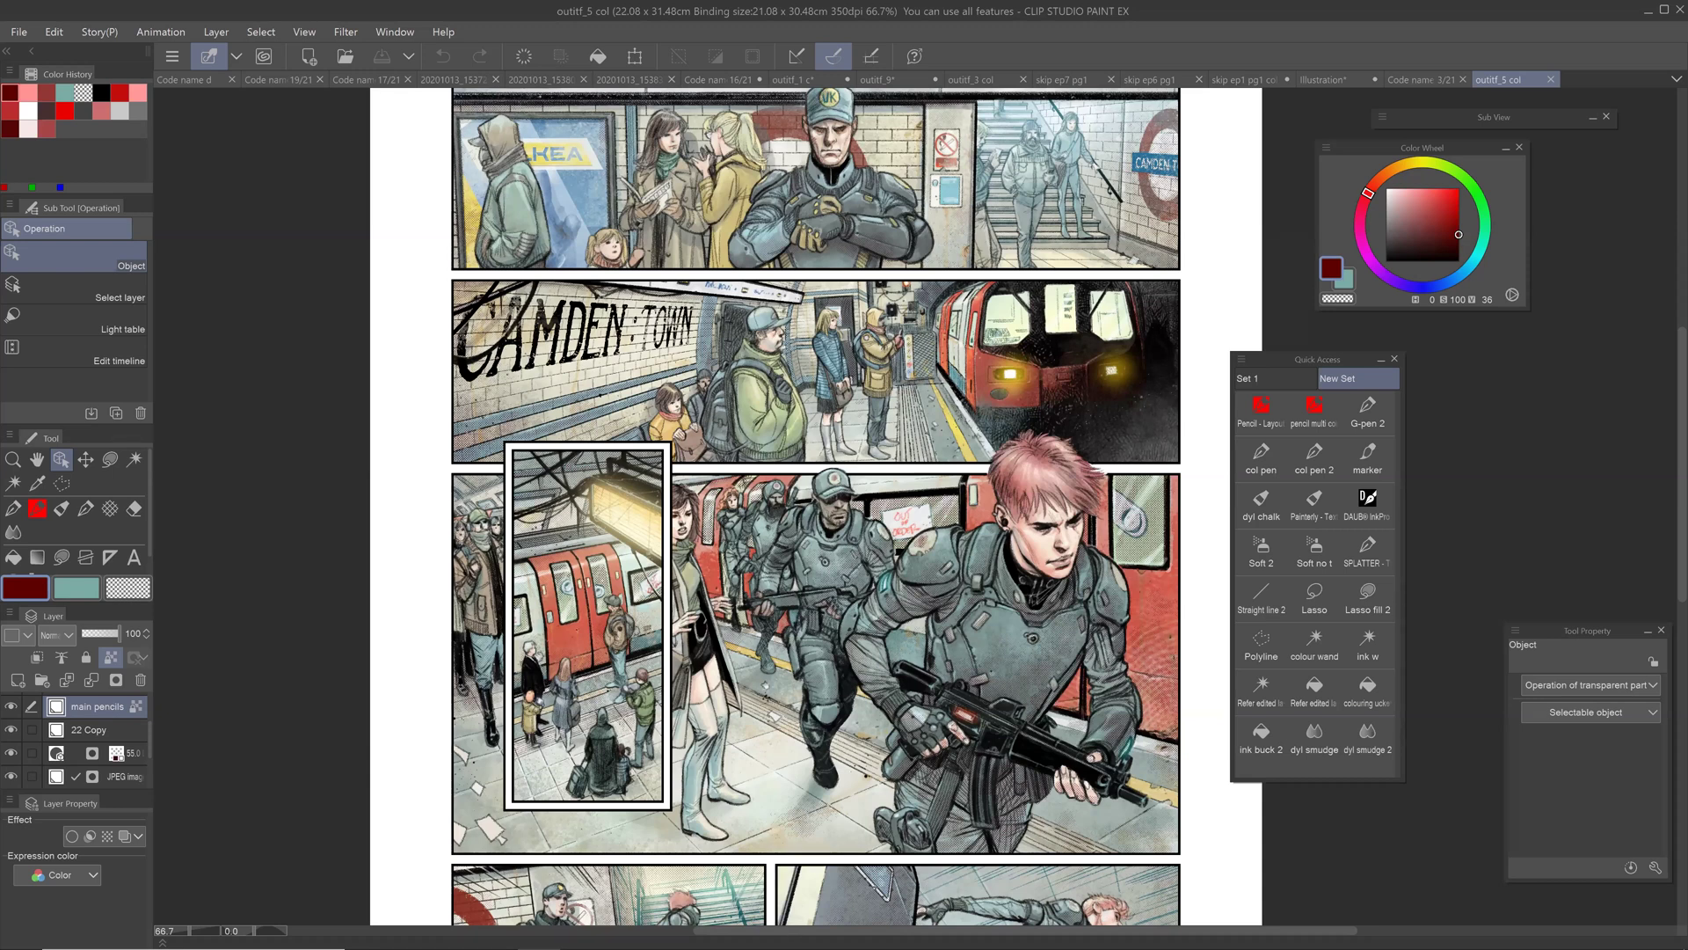
{"action": "left_click_drag", "start_coordinate": [818, 563], "coordinate": [794, 314]}
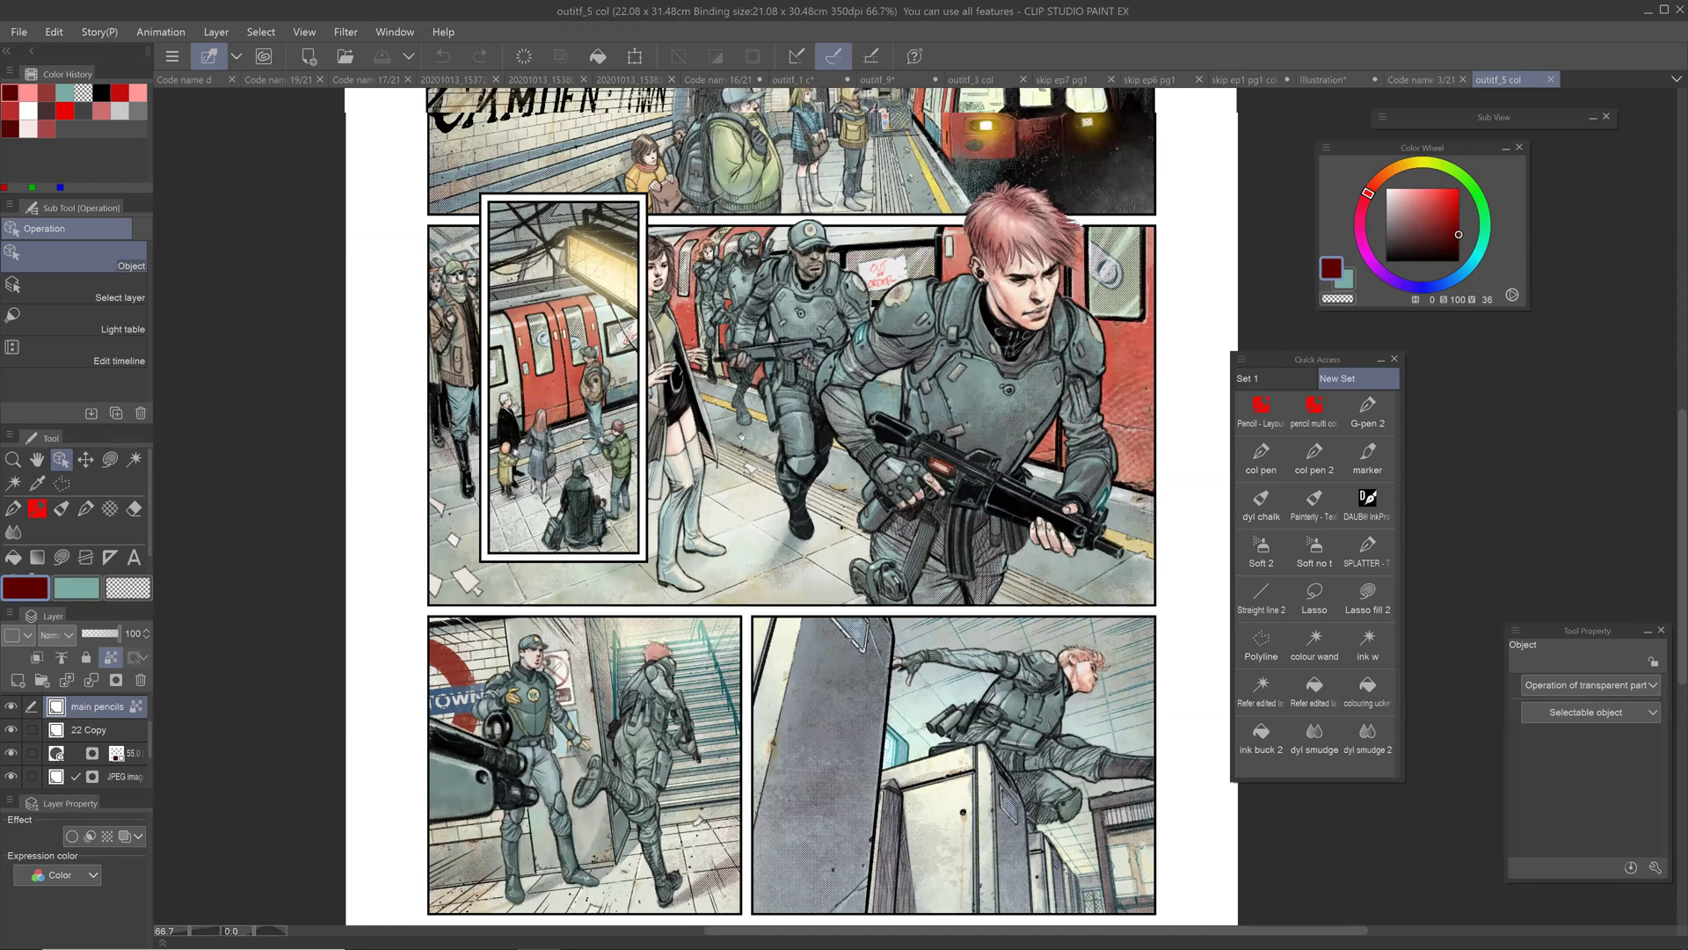
{"action": "left_click_drag", "start_coordinate": [794, 314], "coordinate": [792, 367]}
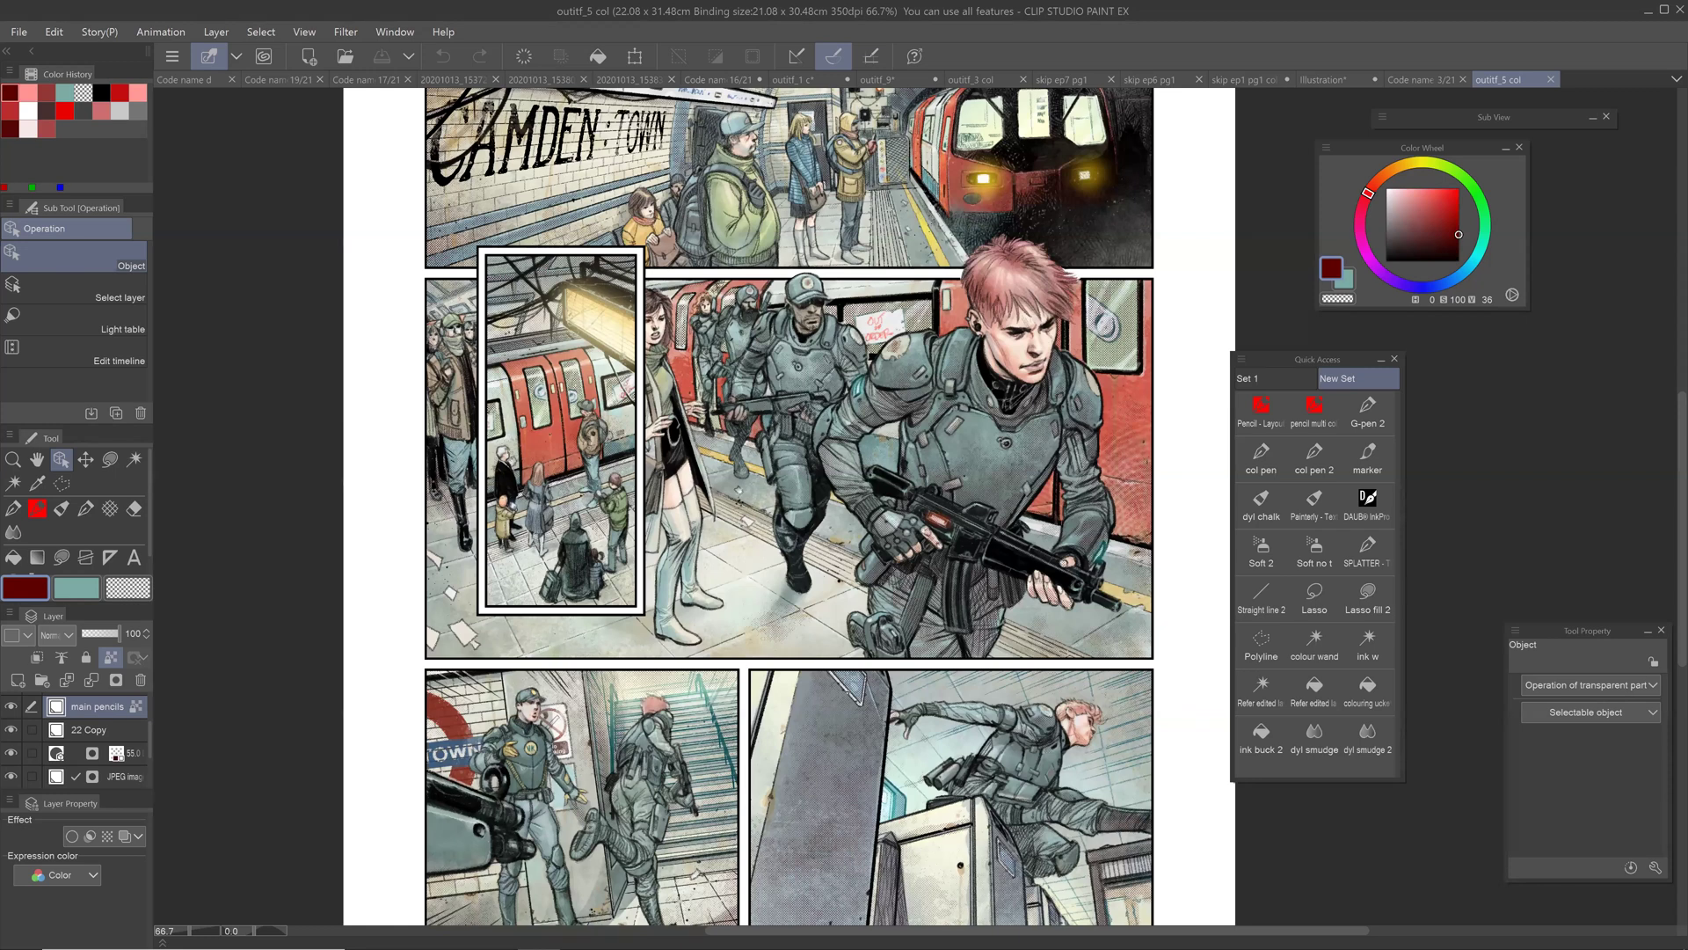
{"action": "left_click_drag", "start_coordinate": [792, 527], "coordinate": [777, 597]}
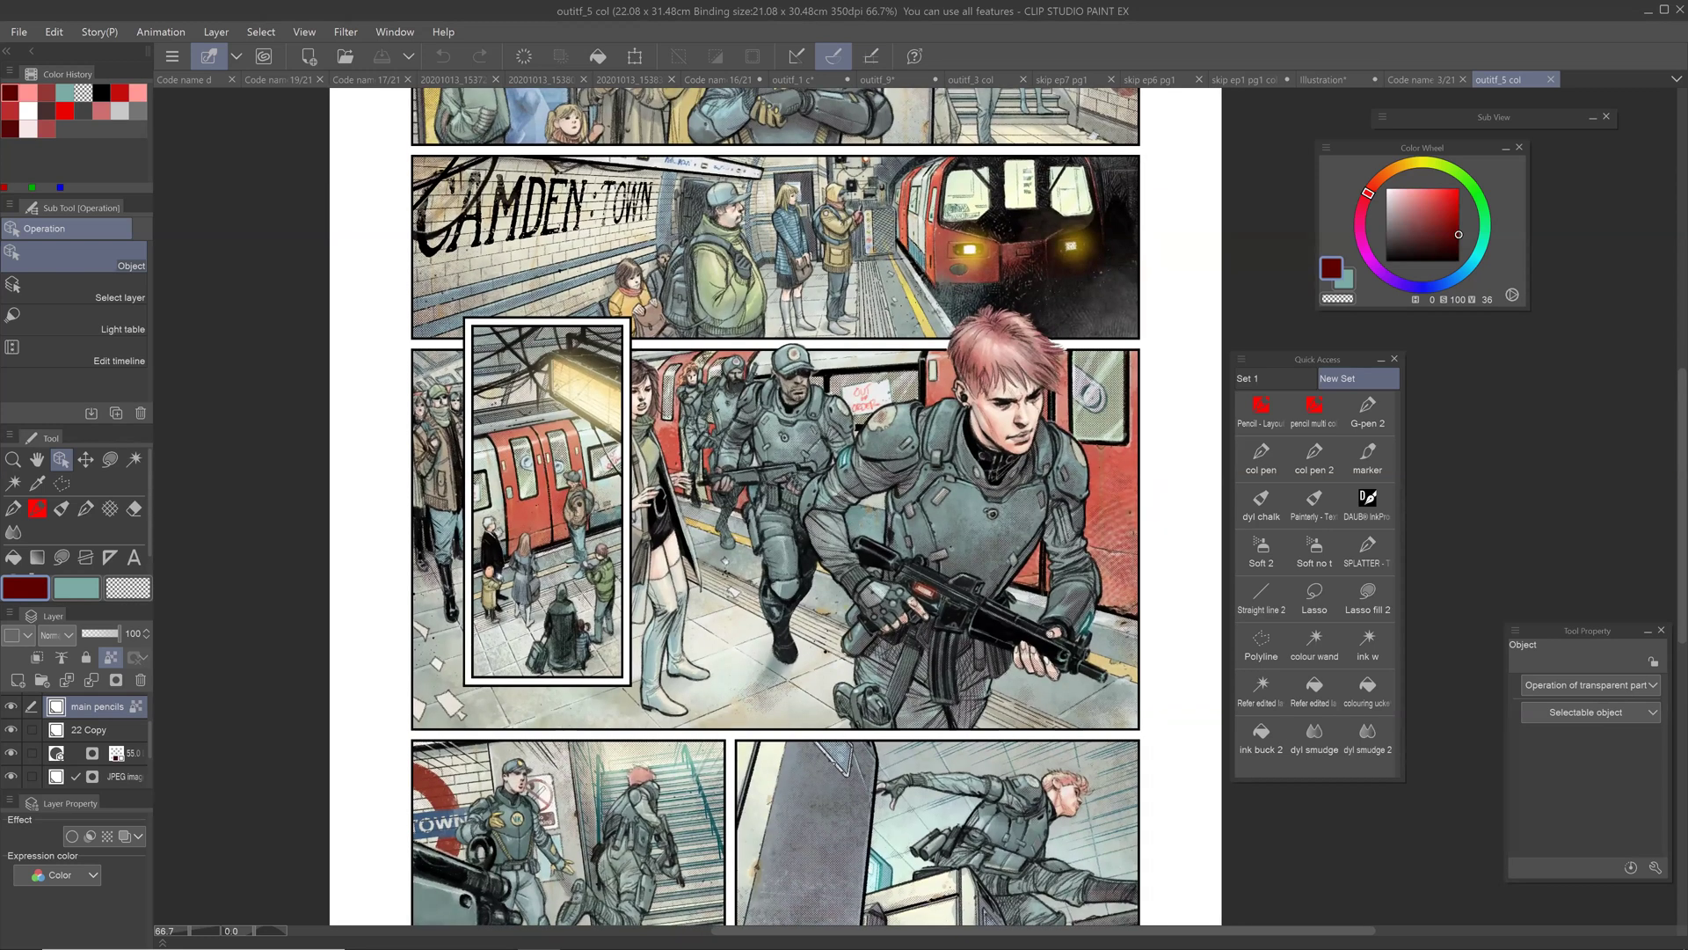
{"action": "left_click_drag", "start_coordinate": [792, 440], "coordinate": [887, 567]}
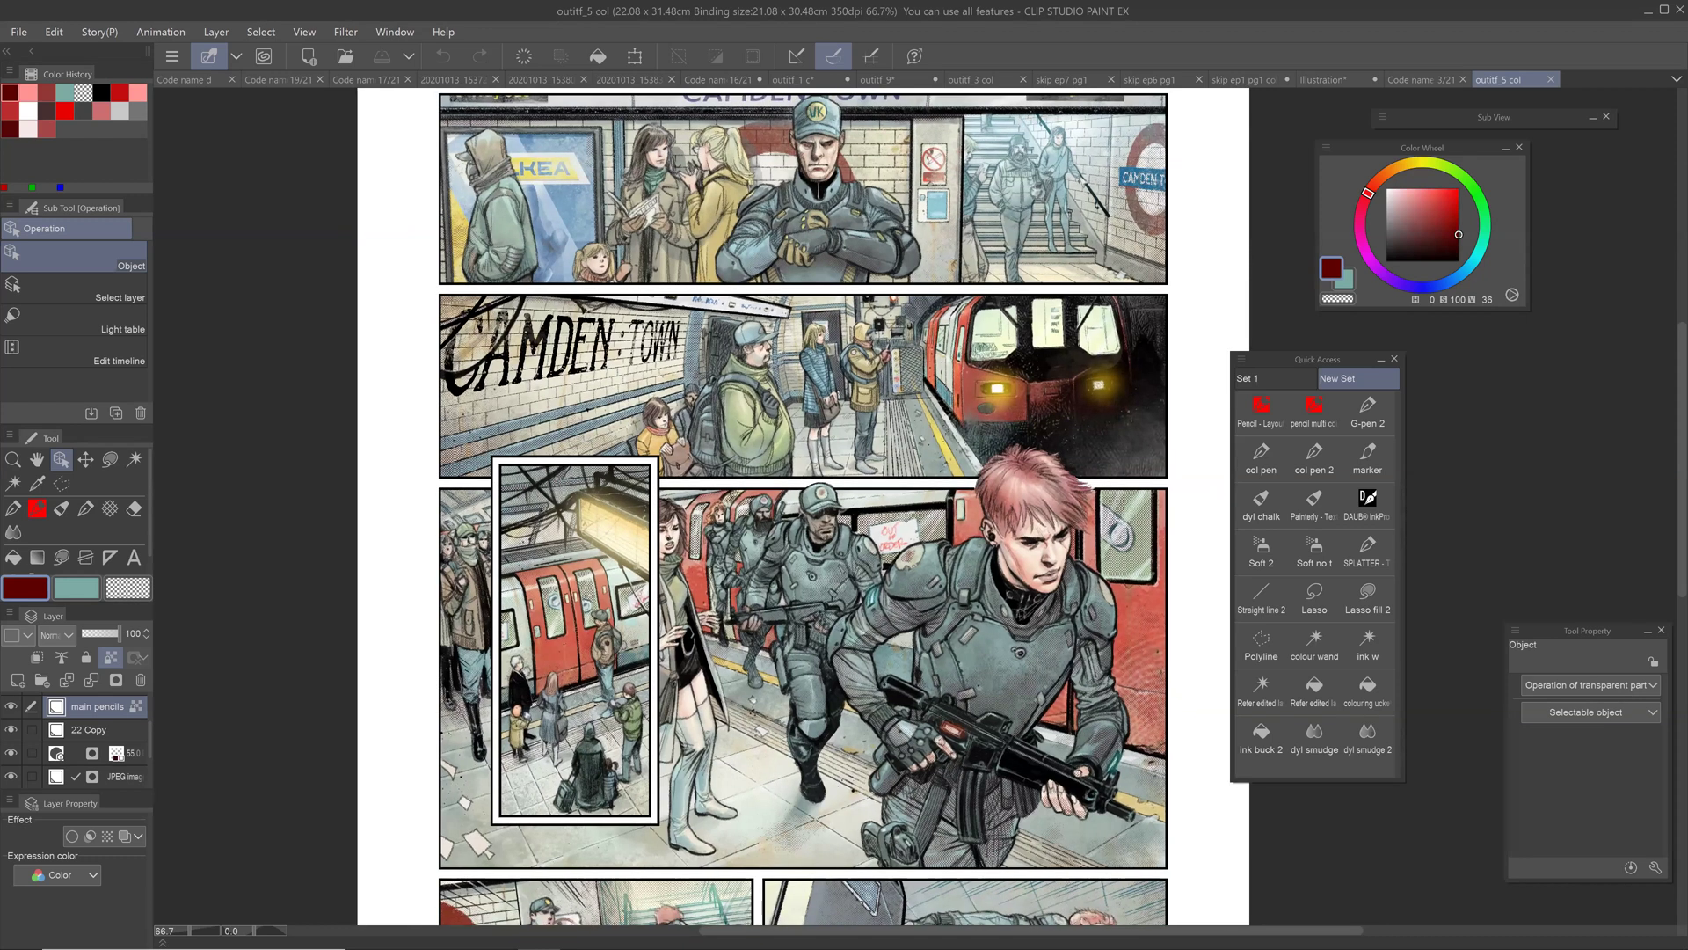
{"action": "left_click_drag", "start_coordinate": [844, 493], "coordinate": [839, 406]}
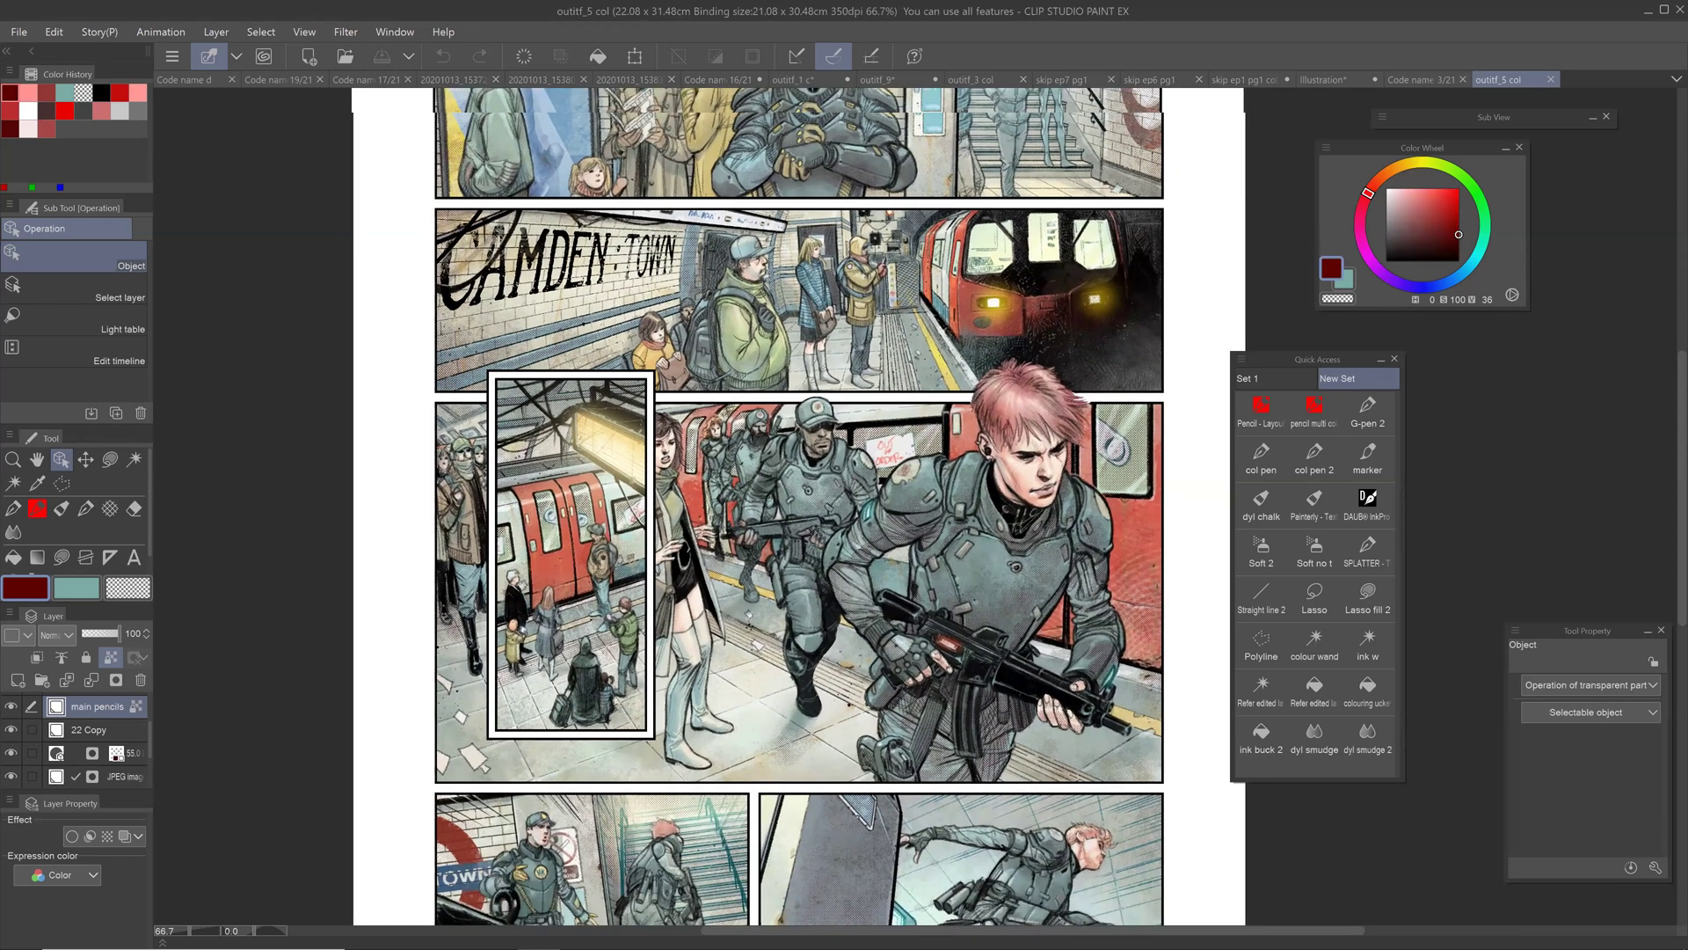
{"action": "left_click_drag", "start_coordinate": [883, 480], "coordinate": [905, 399]}
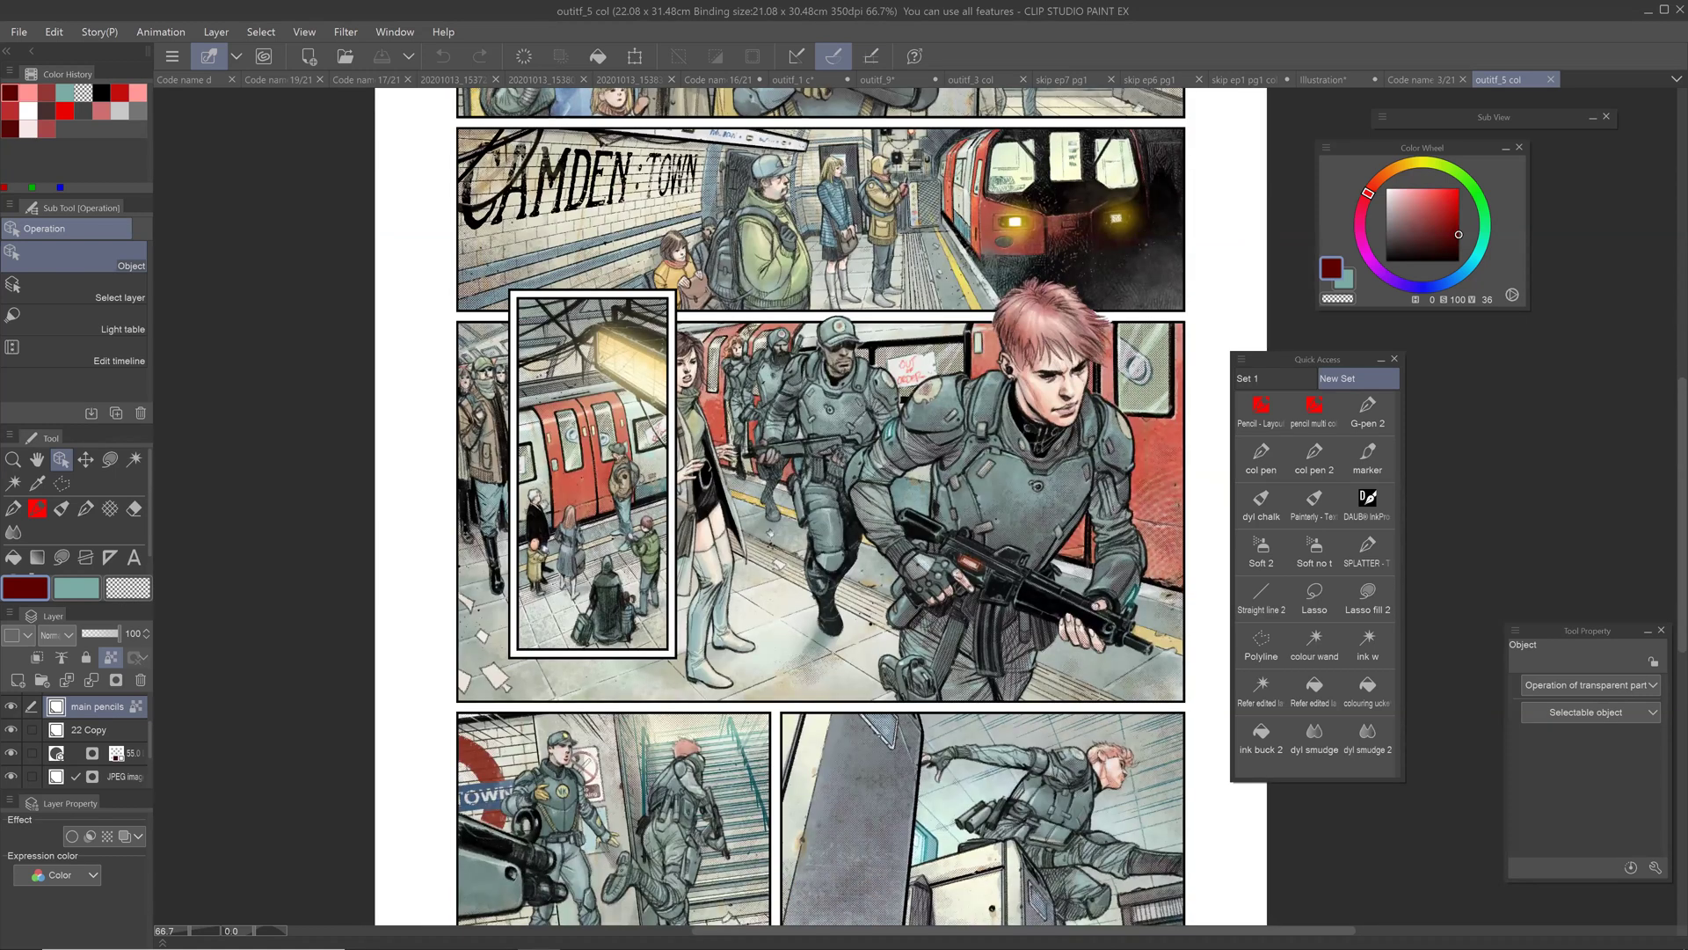
{"action": "left_click_drag", "start_coordinate": [678, 459], "coordinate": [676, 395]}
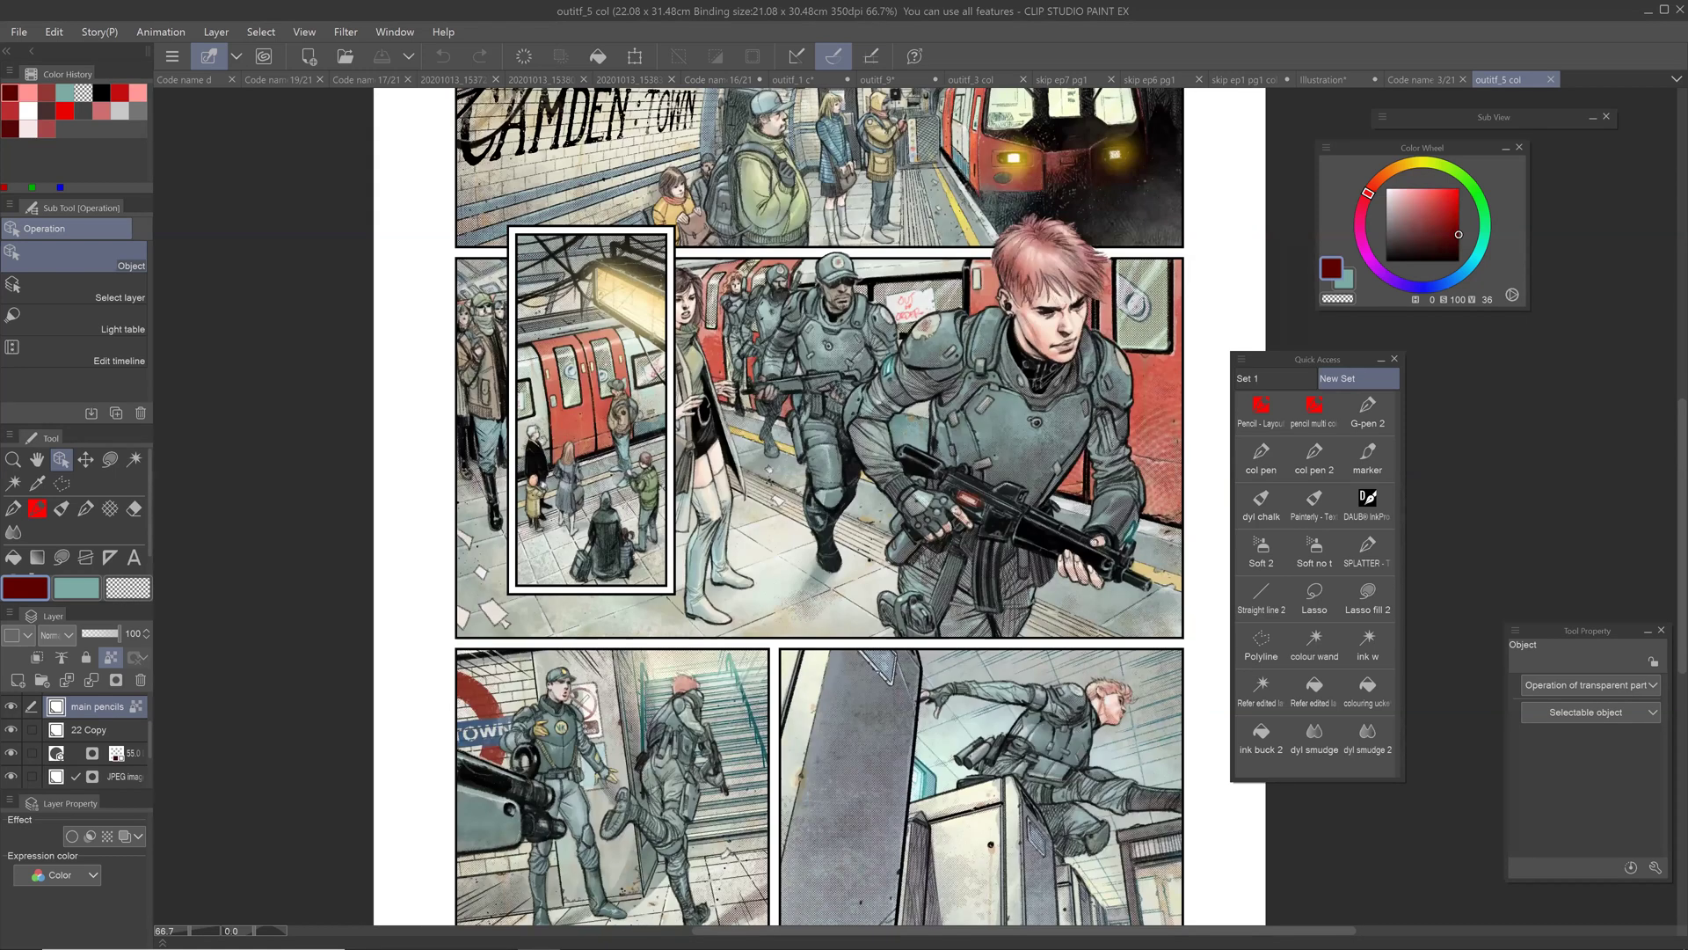
{"action": "left_click_drag", "start_coordinate": [769, 479], "coordinate": [766, 331]}
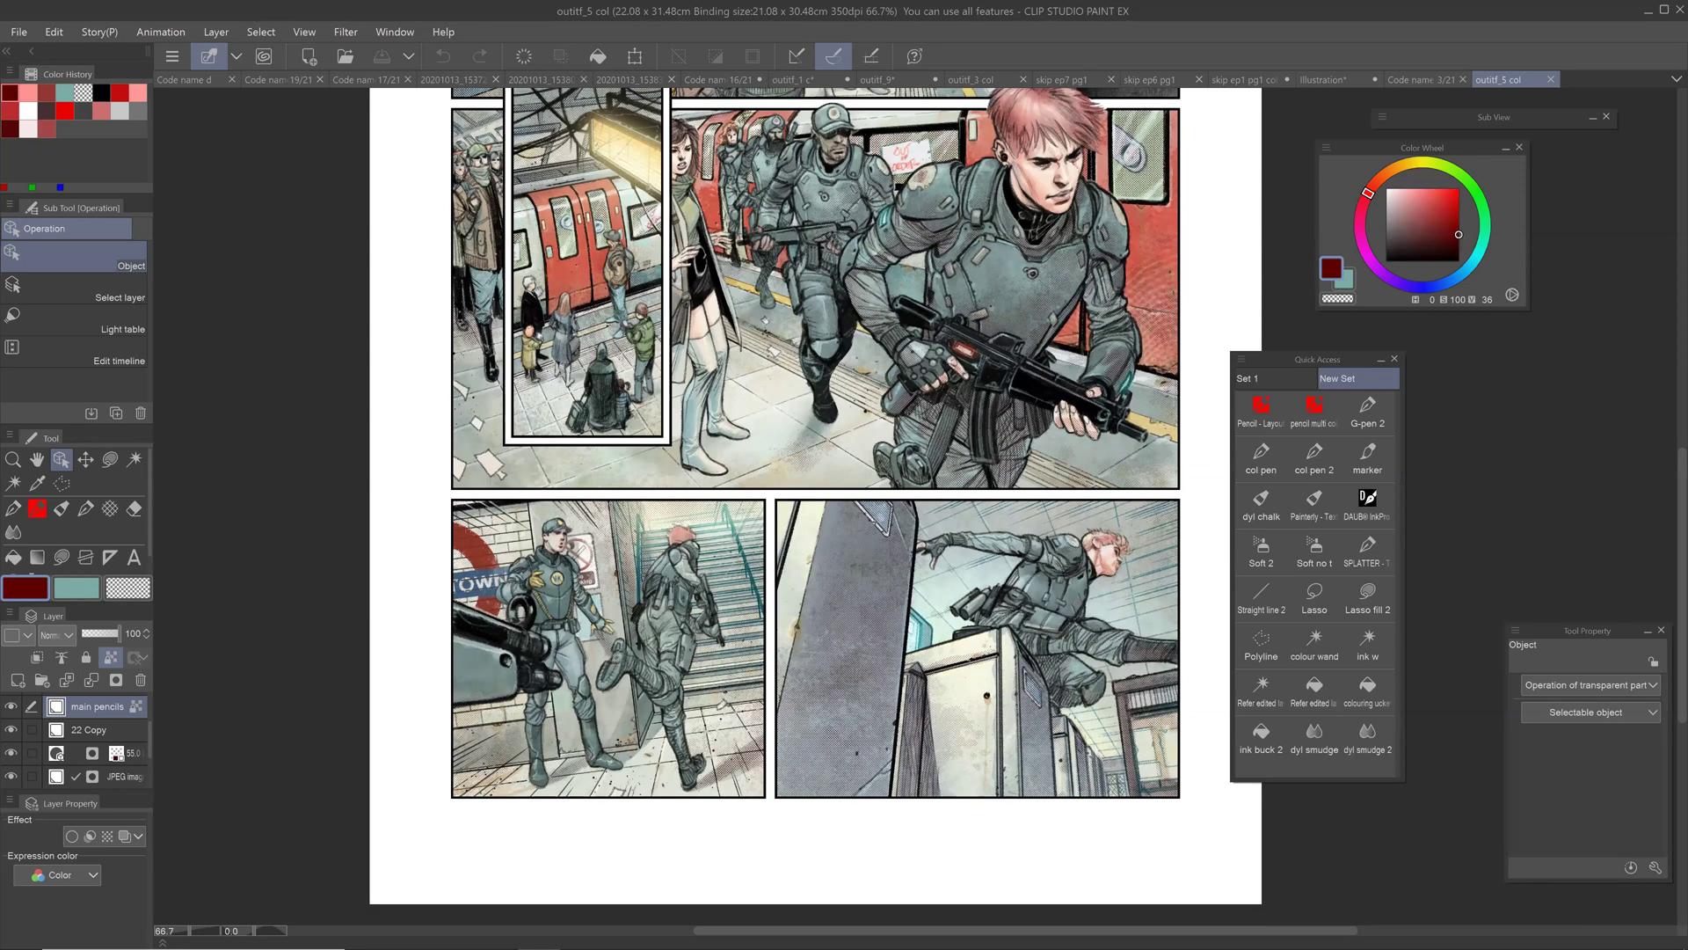
{"action": "left_click_drag", "start_coordinate": [773, 423], "coordinate": [749, 483]}
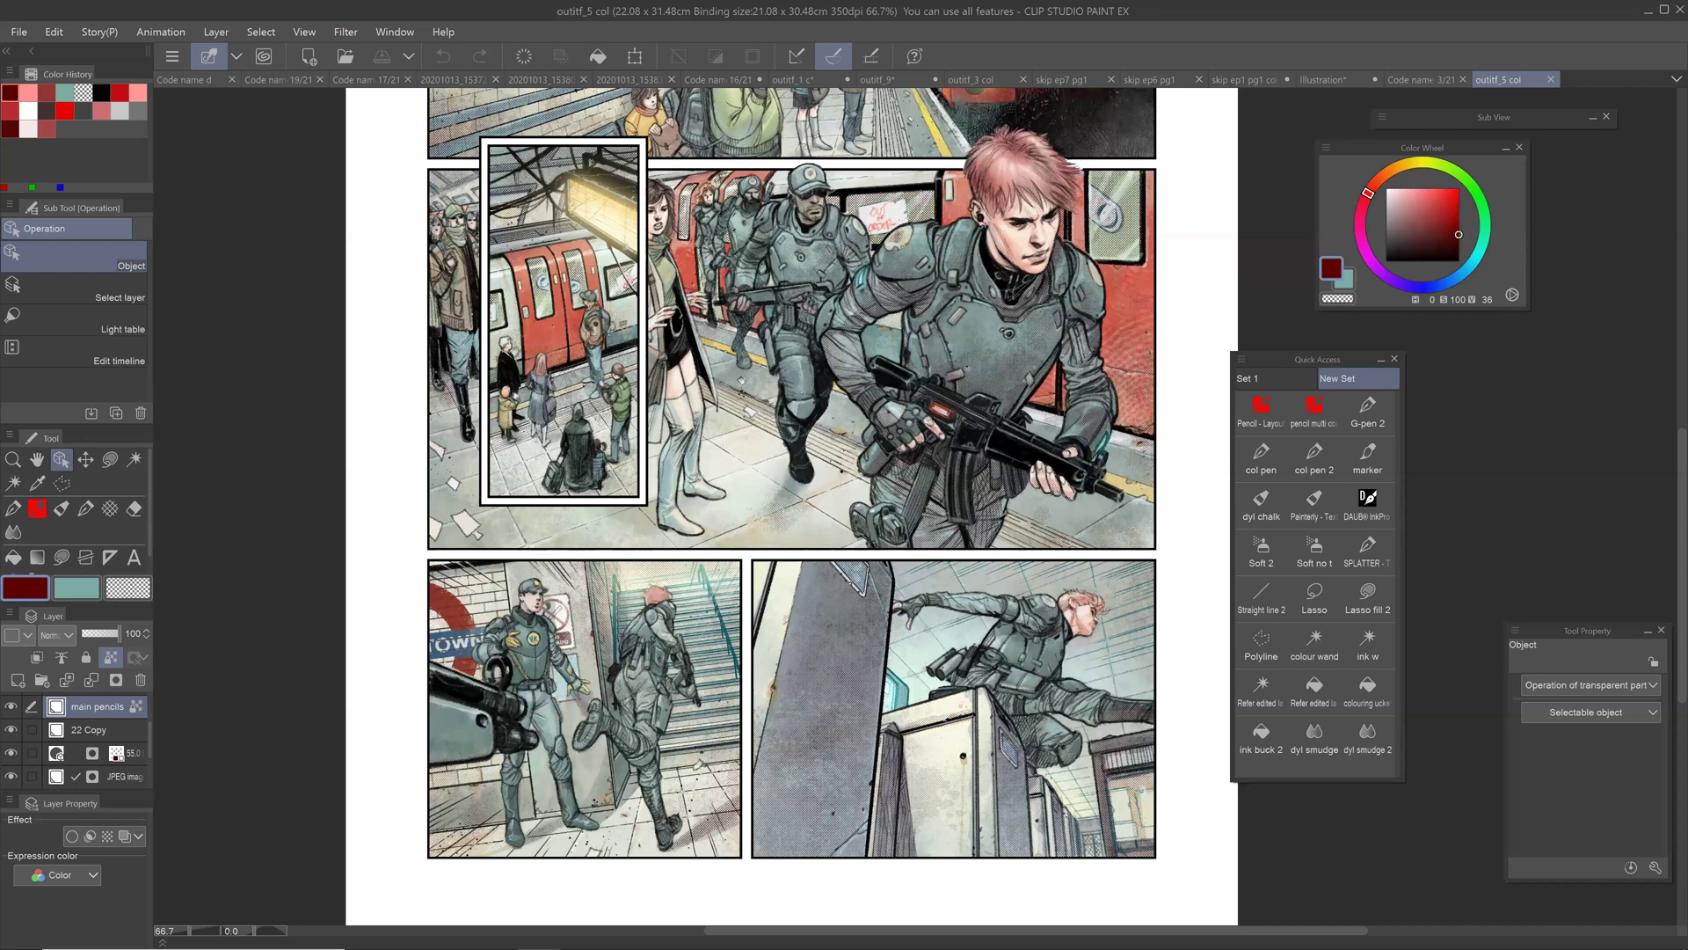
Step: Review the whole coloured page from the top station panel down to the bottom row
{"action": "left_click_drag", "start_coordinate": [751, 439], "coordinate": [714, 757]}
{"action": "mouse_move", "coordinate": [975, 431]}
{"action": "left_mouse_down"}
{"action": "mouse_move", "coordinate": [1055, 431]}
{"action": "mouse_move", "coordinate": [962, 435]}
{"action": "left_mouse_up"}
{"action": "left_click_drag", "start_coordinate": [879, 572], "coordinate": [880, 656]}
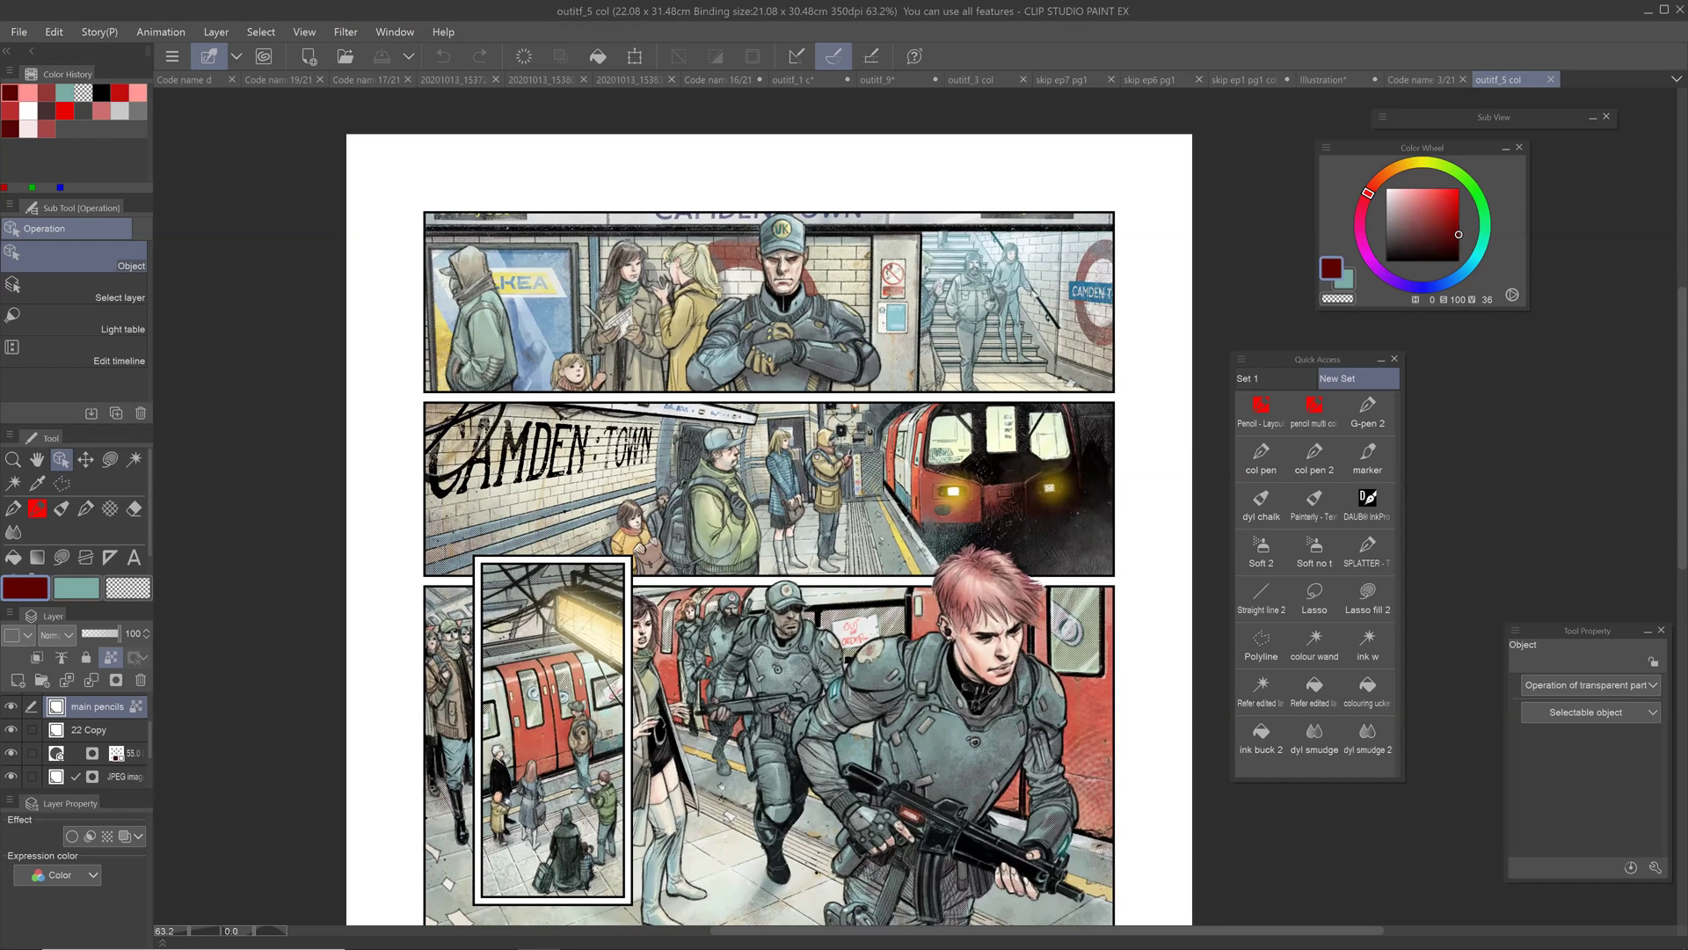
{"action": "left_click_drag", "start_coordinate": [880, 527], "coordinate": [894, 651]}
{"action": "left_click_drag", "start_coordinate": [735, 910], "coordinate": [762, 657]}
{"action": "left_click_drag", "start_coordinate": [678, 459], "coordinate": [677, 294]}
{"action": "left_click_drag", "start_coordinate": [756, 562], "coordinate": [706, 330]}
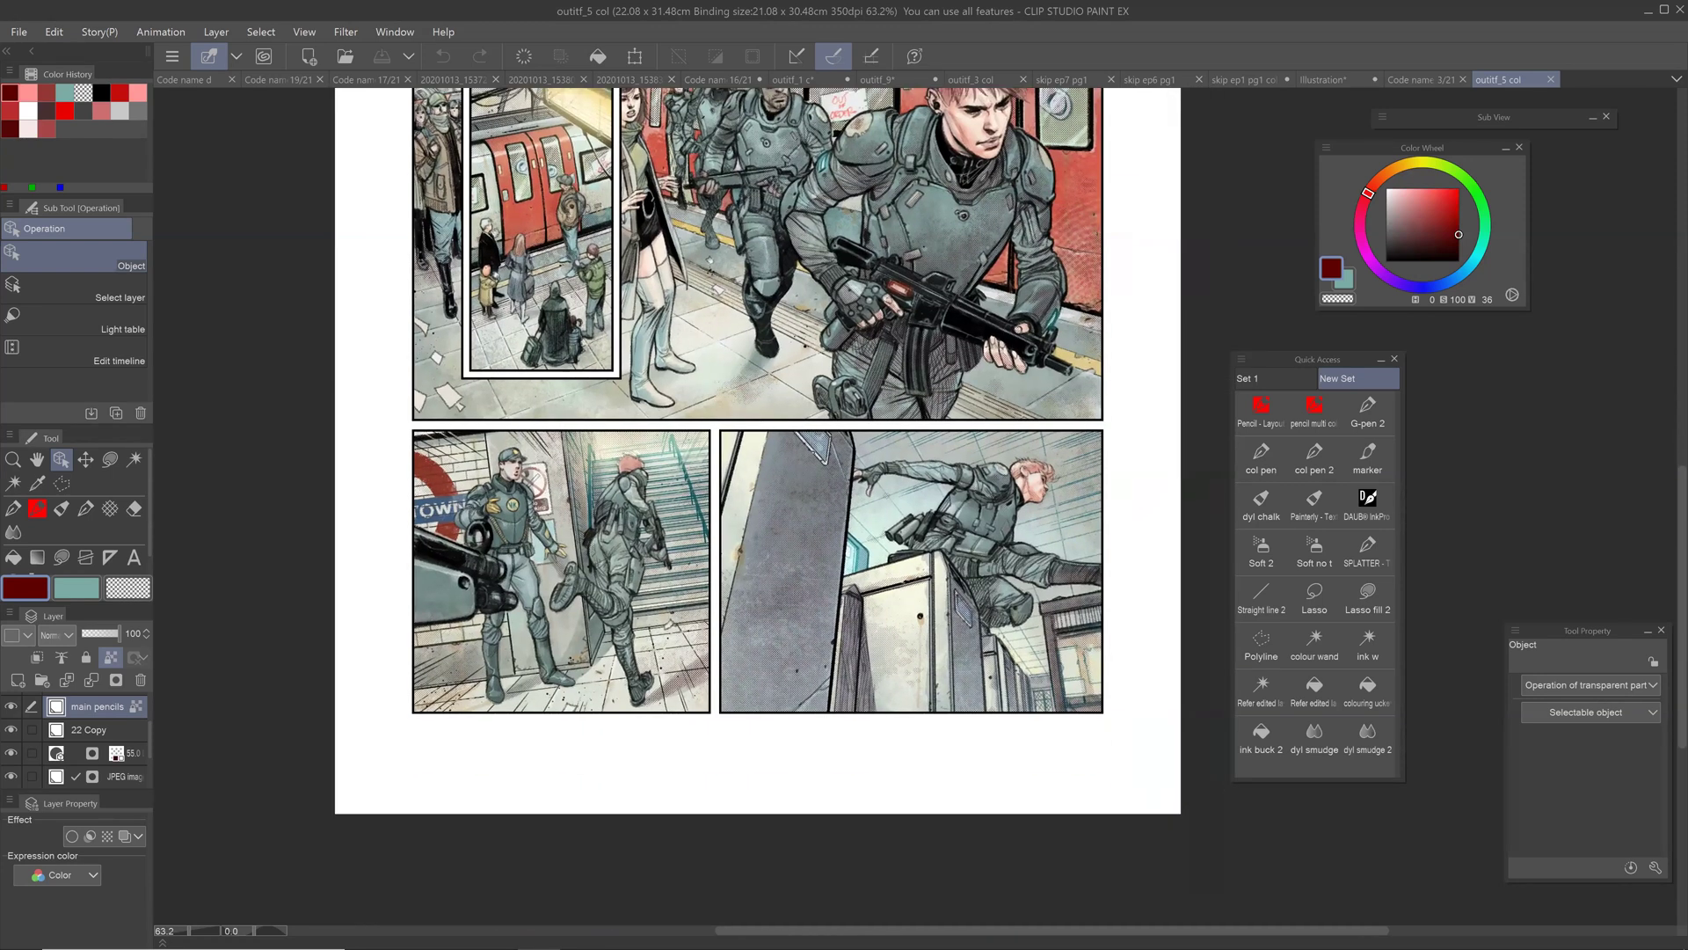
Step: Inspect the halftone shading on the leaping soldier and lockers in the bottom row, and compare it with the platform scene
{"action": "scroll", "coordinate": [991, 579], "scroll_direction": "up", "scroll_amount": 3}
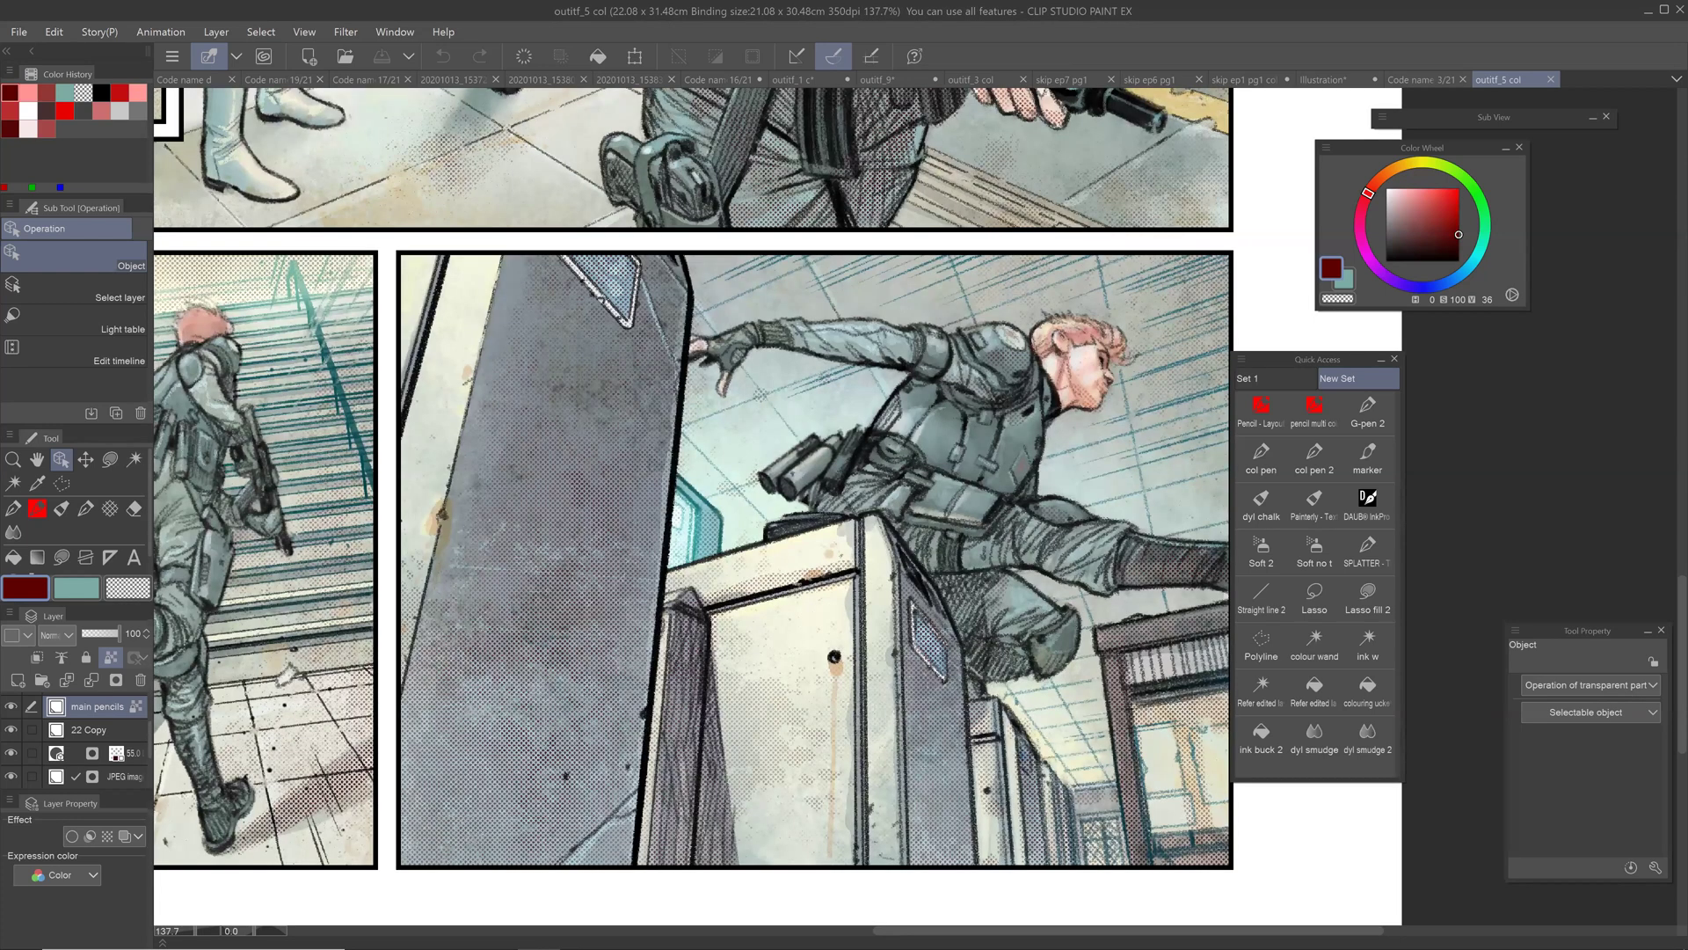
{"action": "scroll", "coordinate": [1005, 575], "scroll_direction": "up", "scroll_amount": 1}
{"action": "scroll", "coordinate": [1107, 333], "scroll_direction": "down", "scroll_amount": 2}
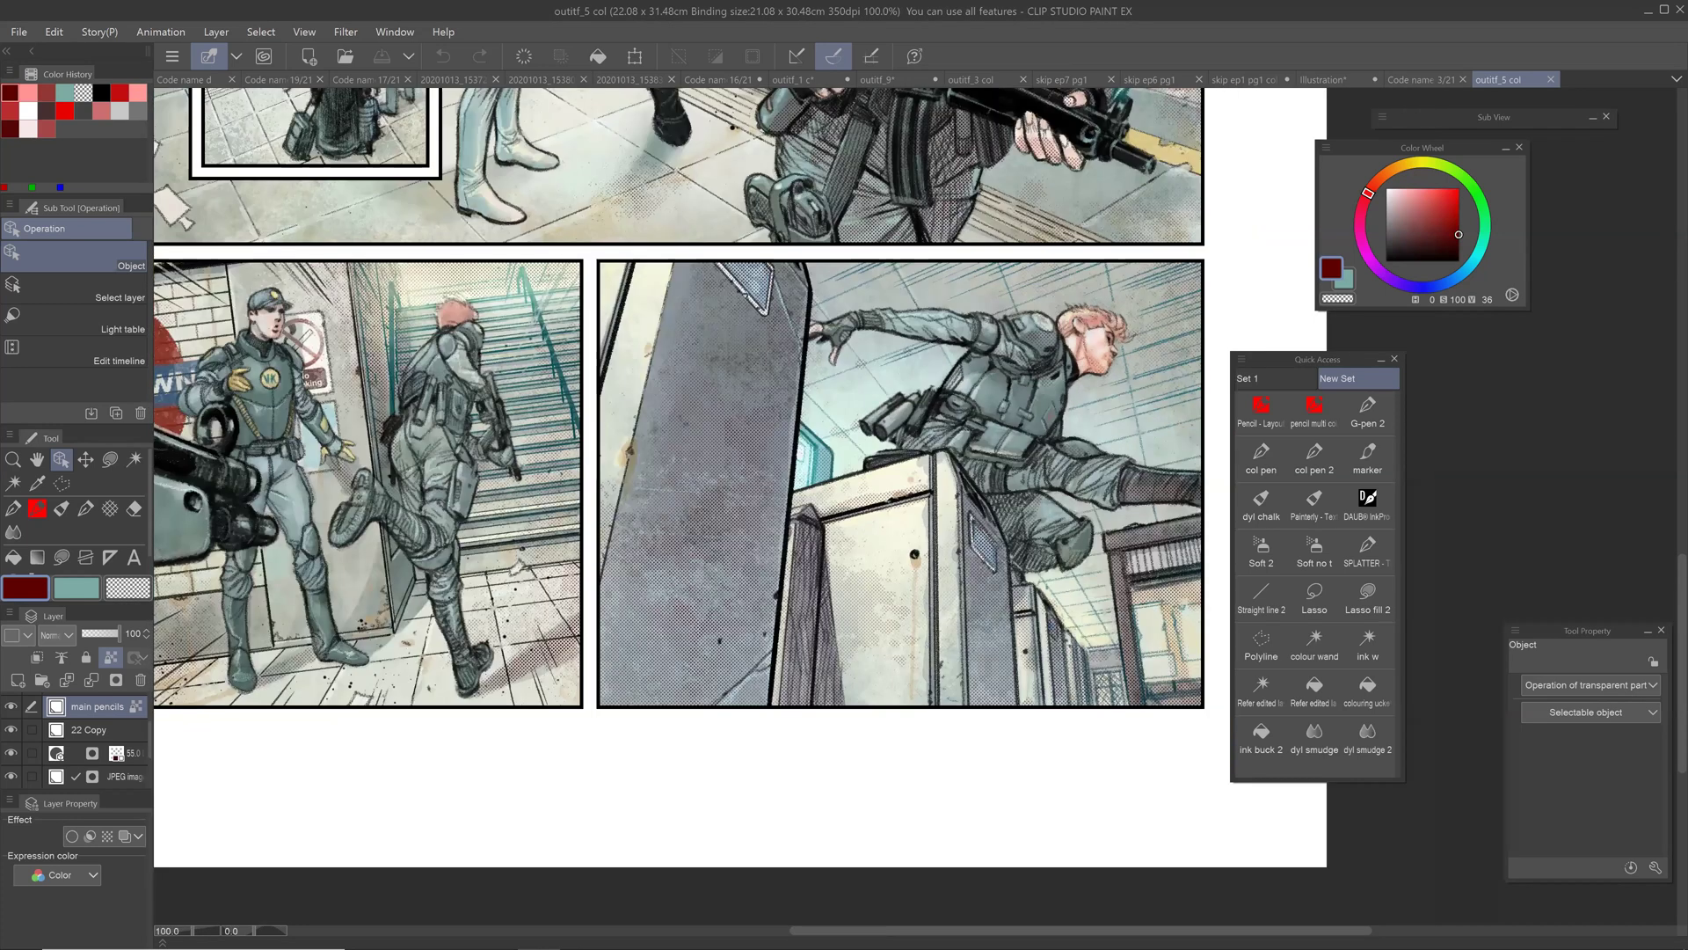
{"action": "scroll", "coordinate": [1030, 545], "scroll_direction": "down", "scroll_amount": 2}
{"action": "left_click_drag", "start_coordinate": [1031, 545], "coordinate": [1052, 709]}
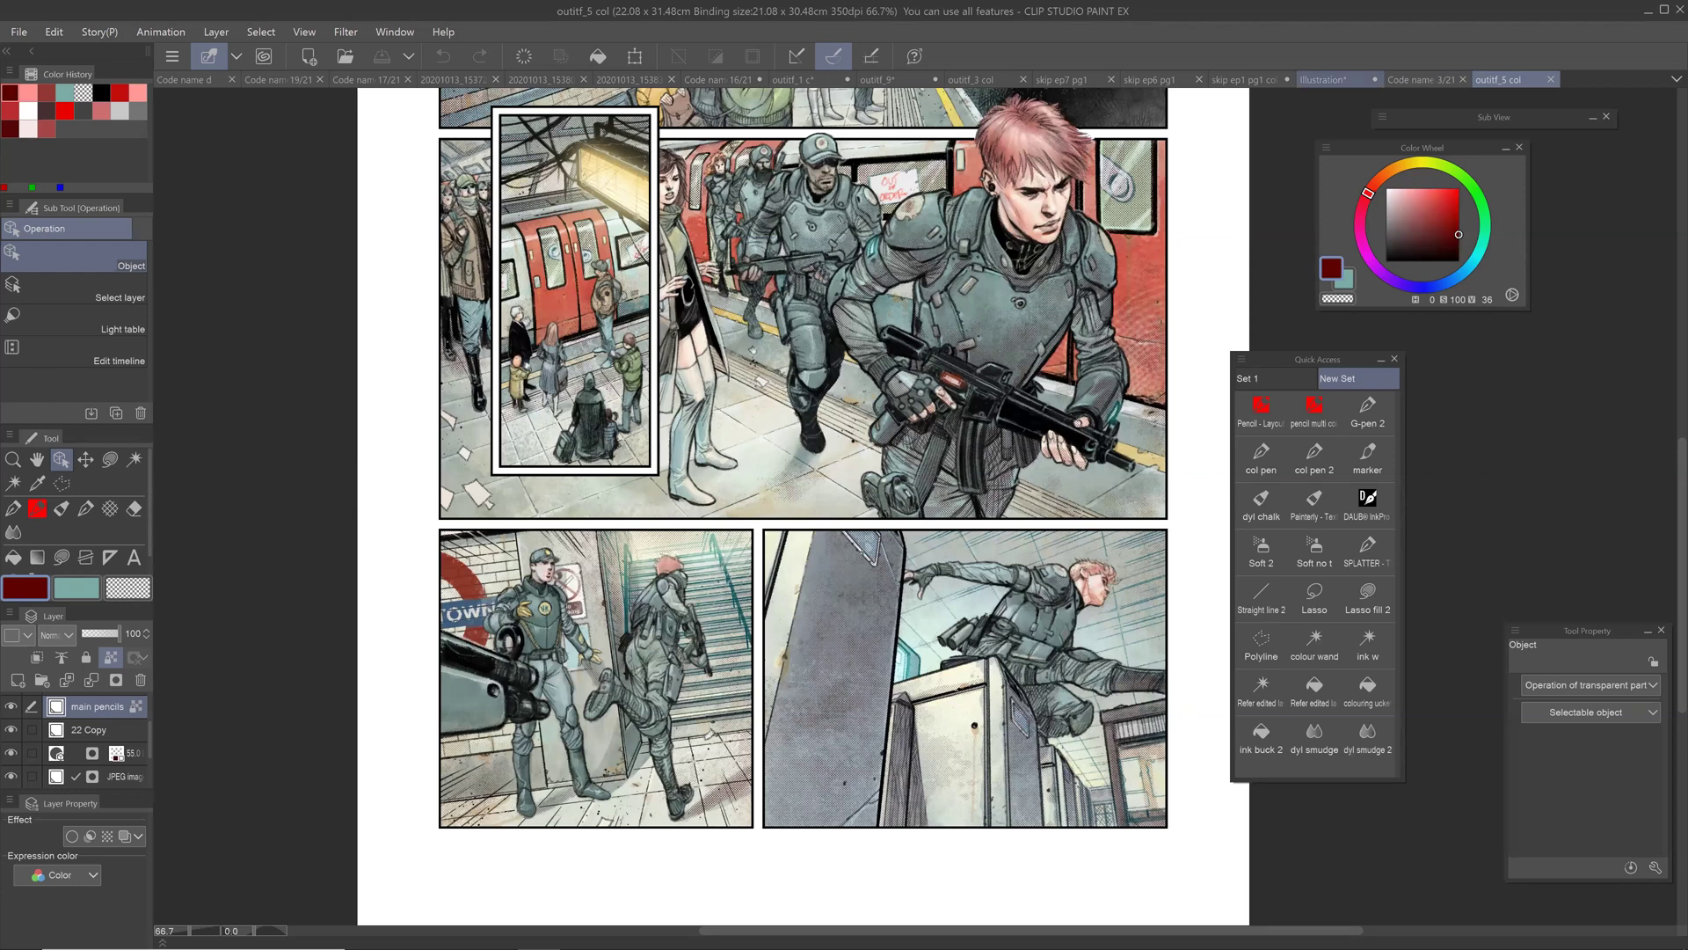
{"action": "left_click_drag", "start_coordinate": [809, 387], "coordinate": [783, 620]}
{"action": "left_click_drag", "start_coordinate": [783, 492], "coordinate": [748, 429]}
Step: Open the Clip Studio file outitf_3 col from the colour folder of DJ project and examine its large train-carriage panel
{"action": "left_click", "coordinate": [16, 35]}
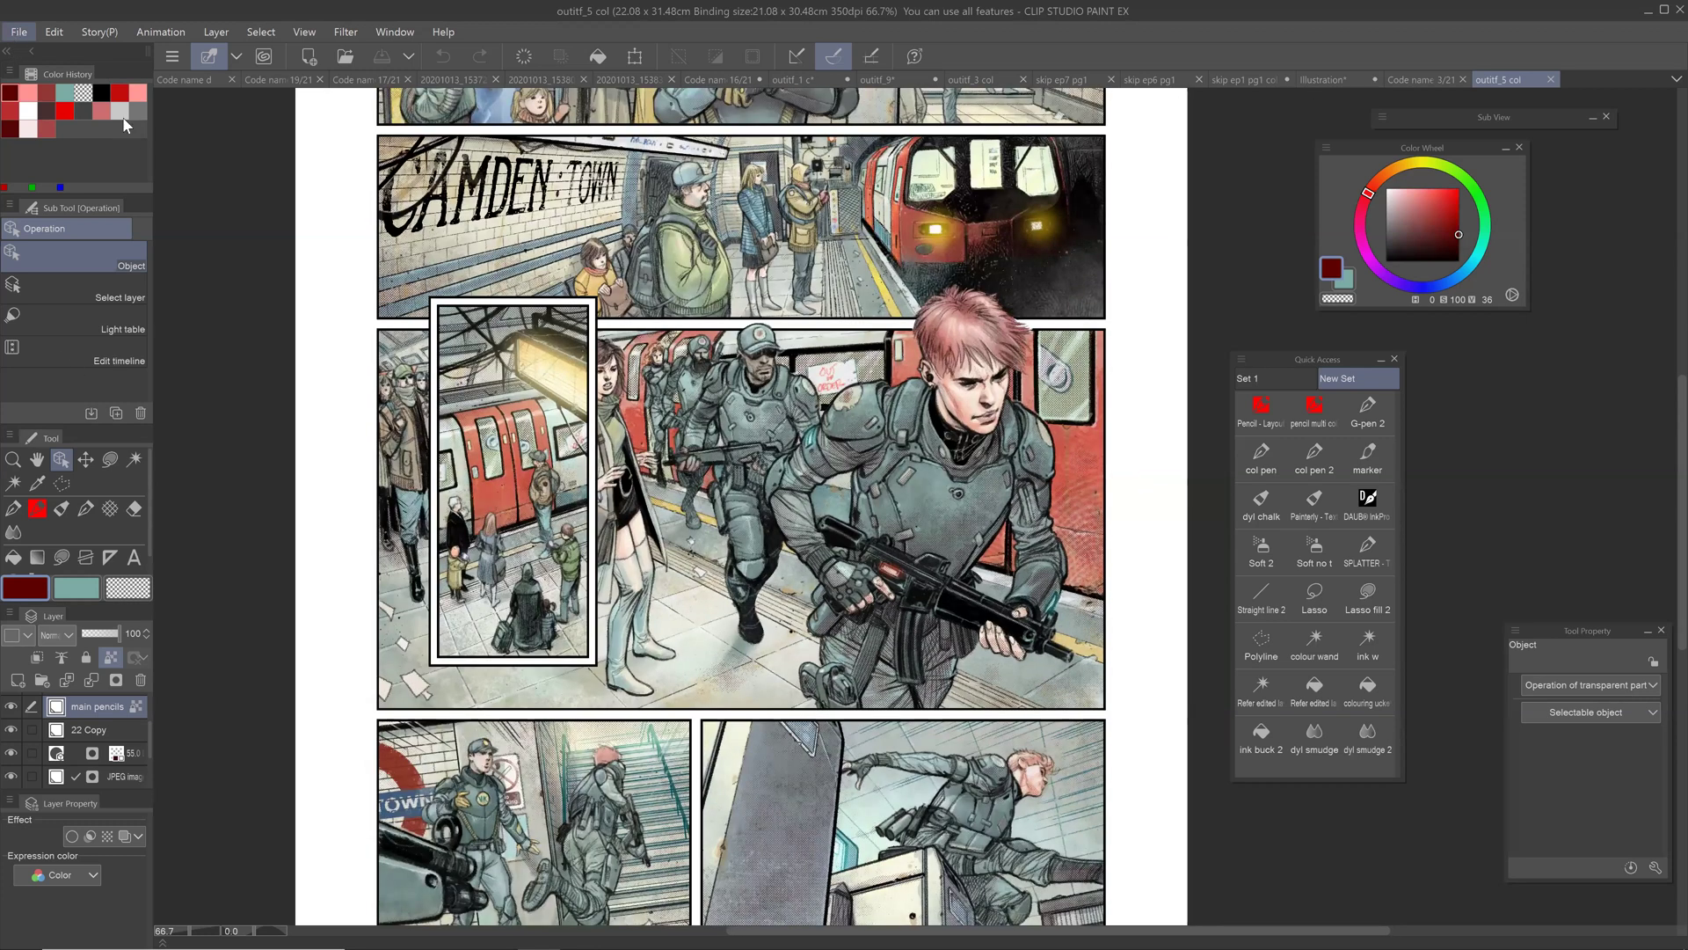
{"action": "left_click", "coordinate": [81, 86]}
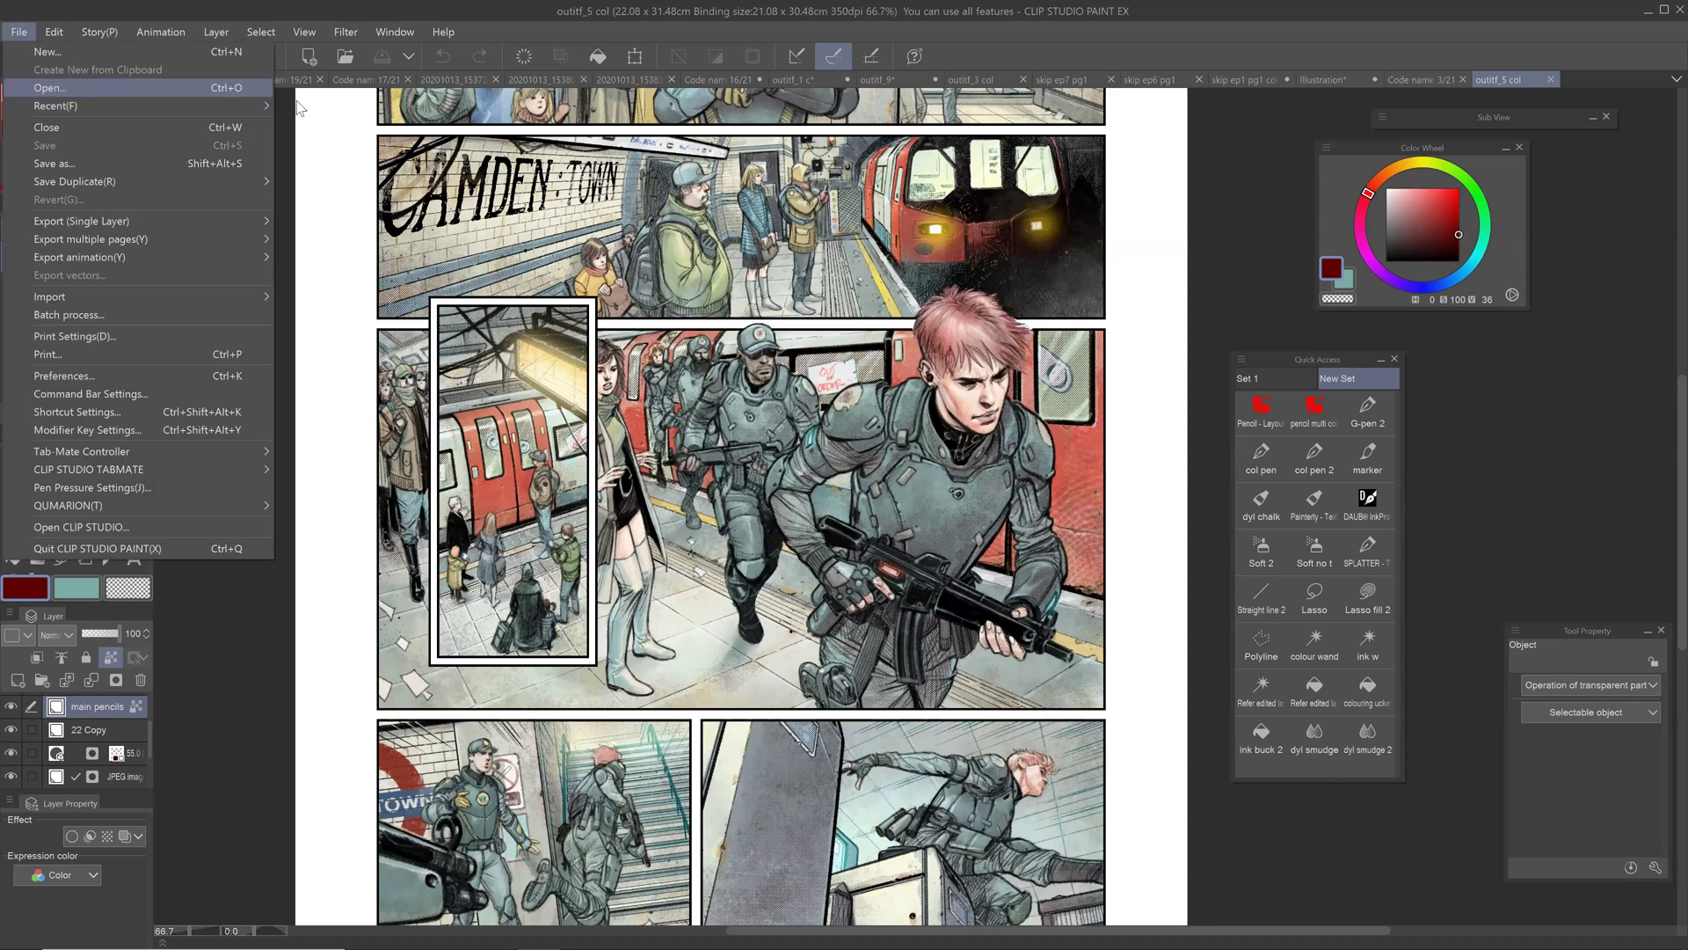
{"action": "mouse_move", "coordinate": [314, 114]}
{"action": "left_mouse_down"}
{"action": "mouse_move", "coordinate": [292, 134]}
{"action": "mouse_move", "coordinate": [316, 132]}
{"action": "left_mouse_up"}
{"action": "left_click", "coordinate": [204, 160]}
{"action": "left_click", "coordinate": [201, 145]}
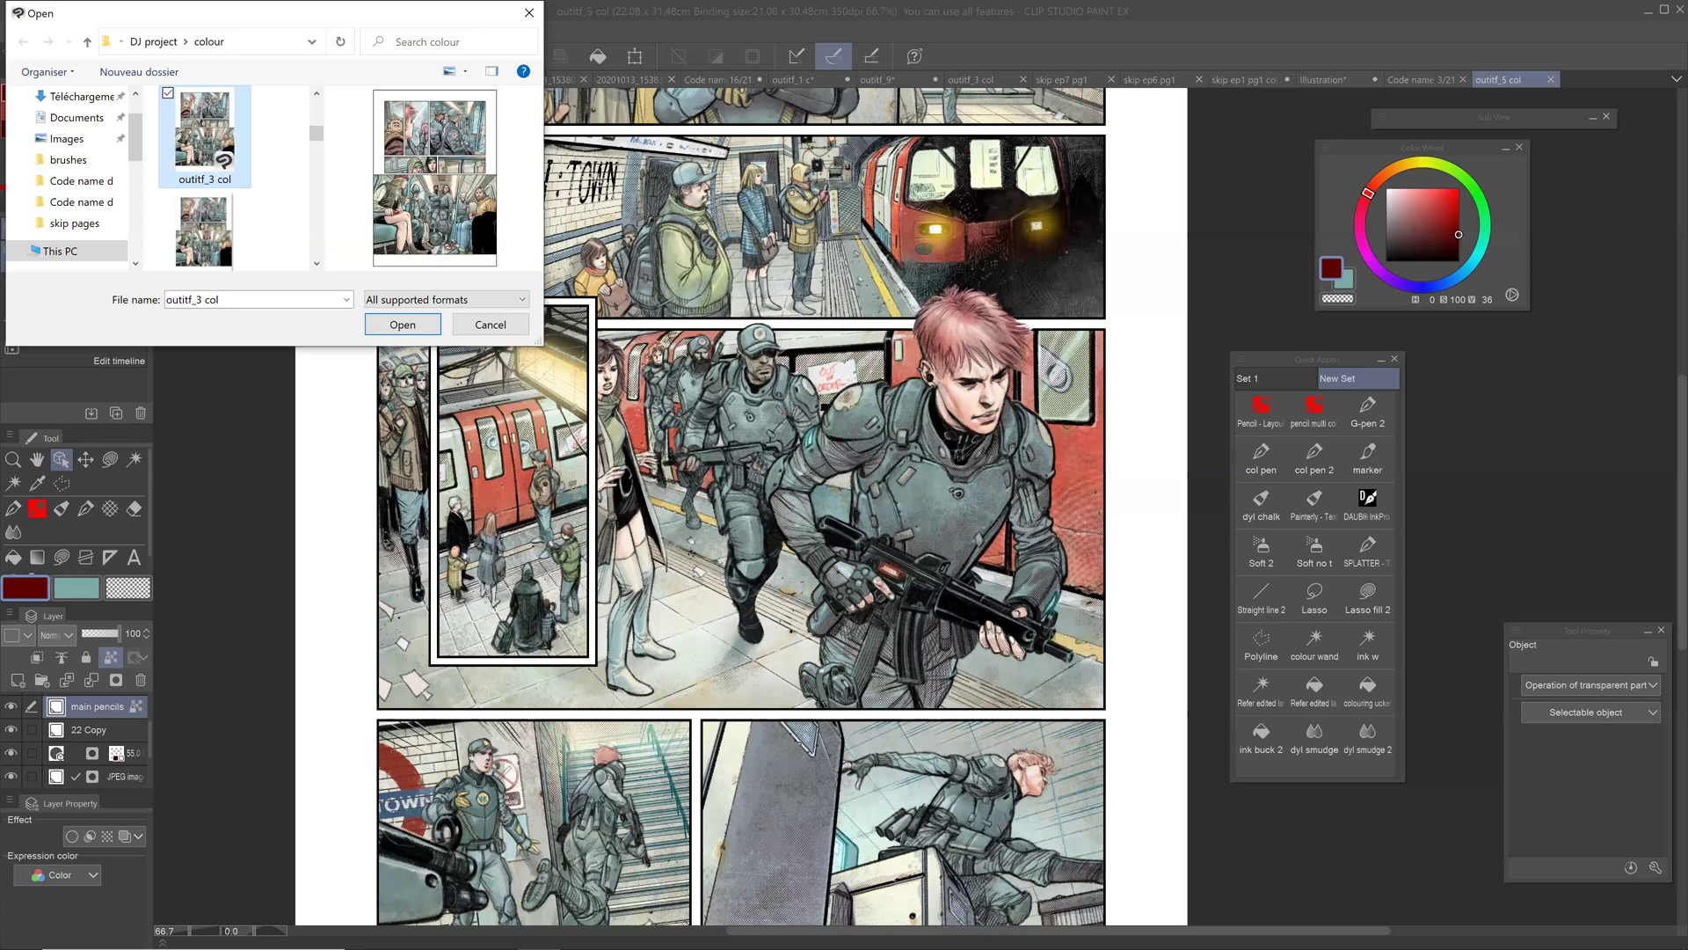
{"action": "key", "text": "Return"}
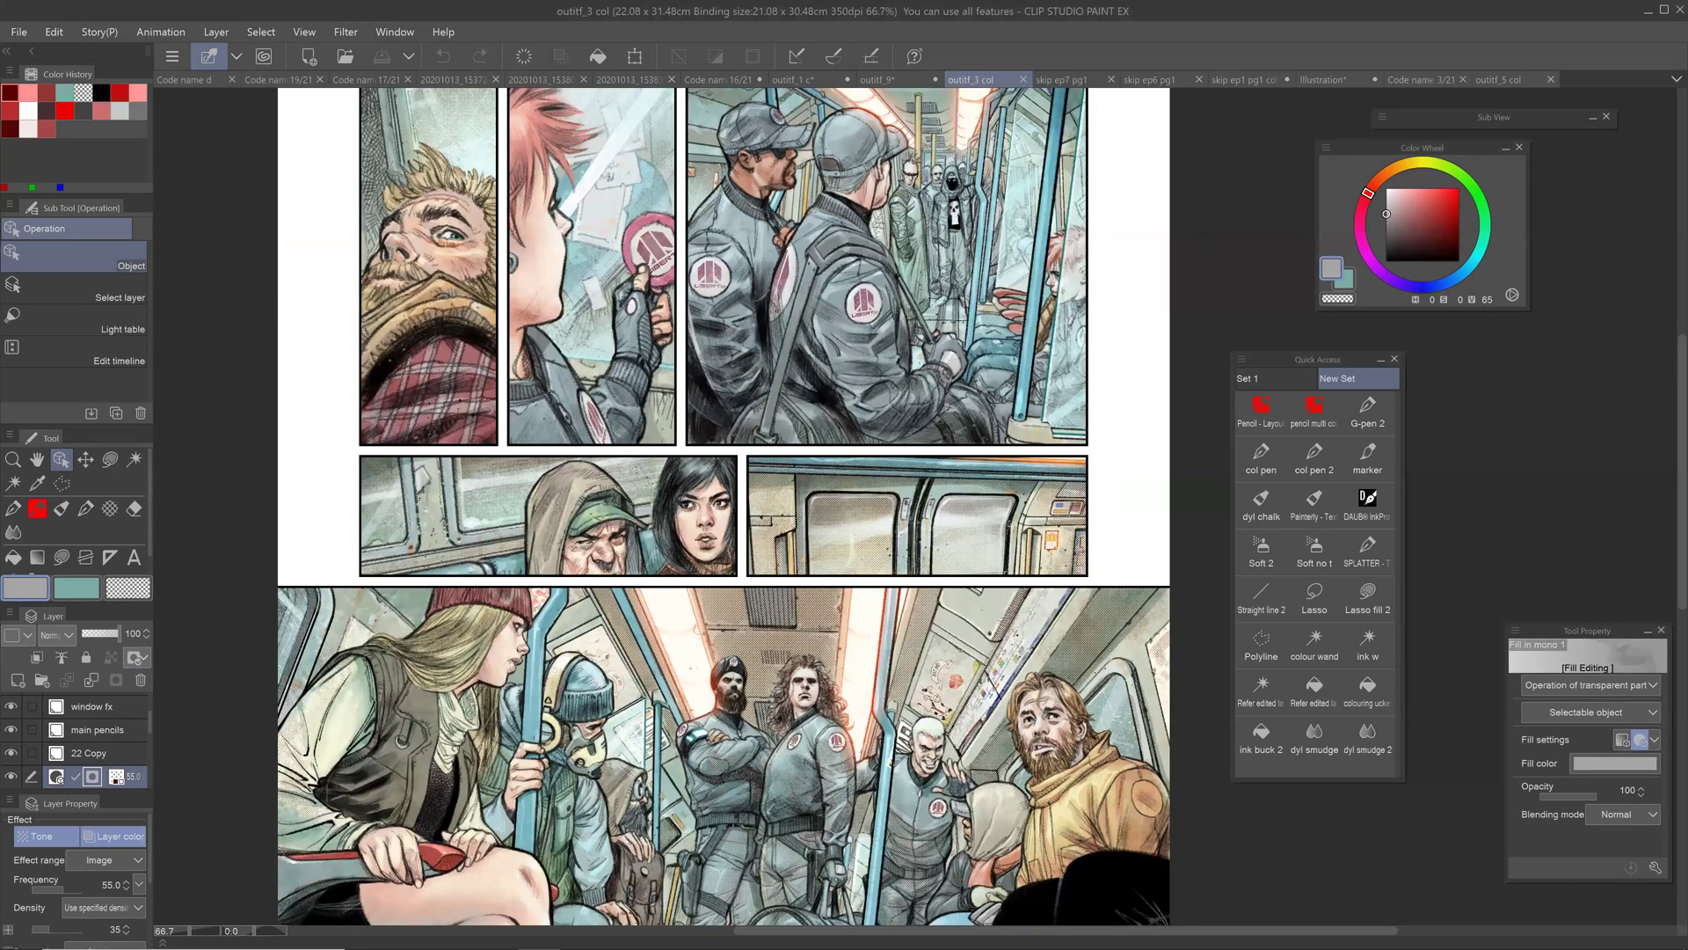
{"action": "scroll", "coordinate": [914, 689], "scroll_direction": "up", "scroll_amount": 2}
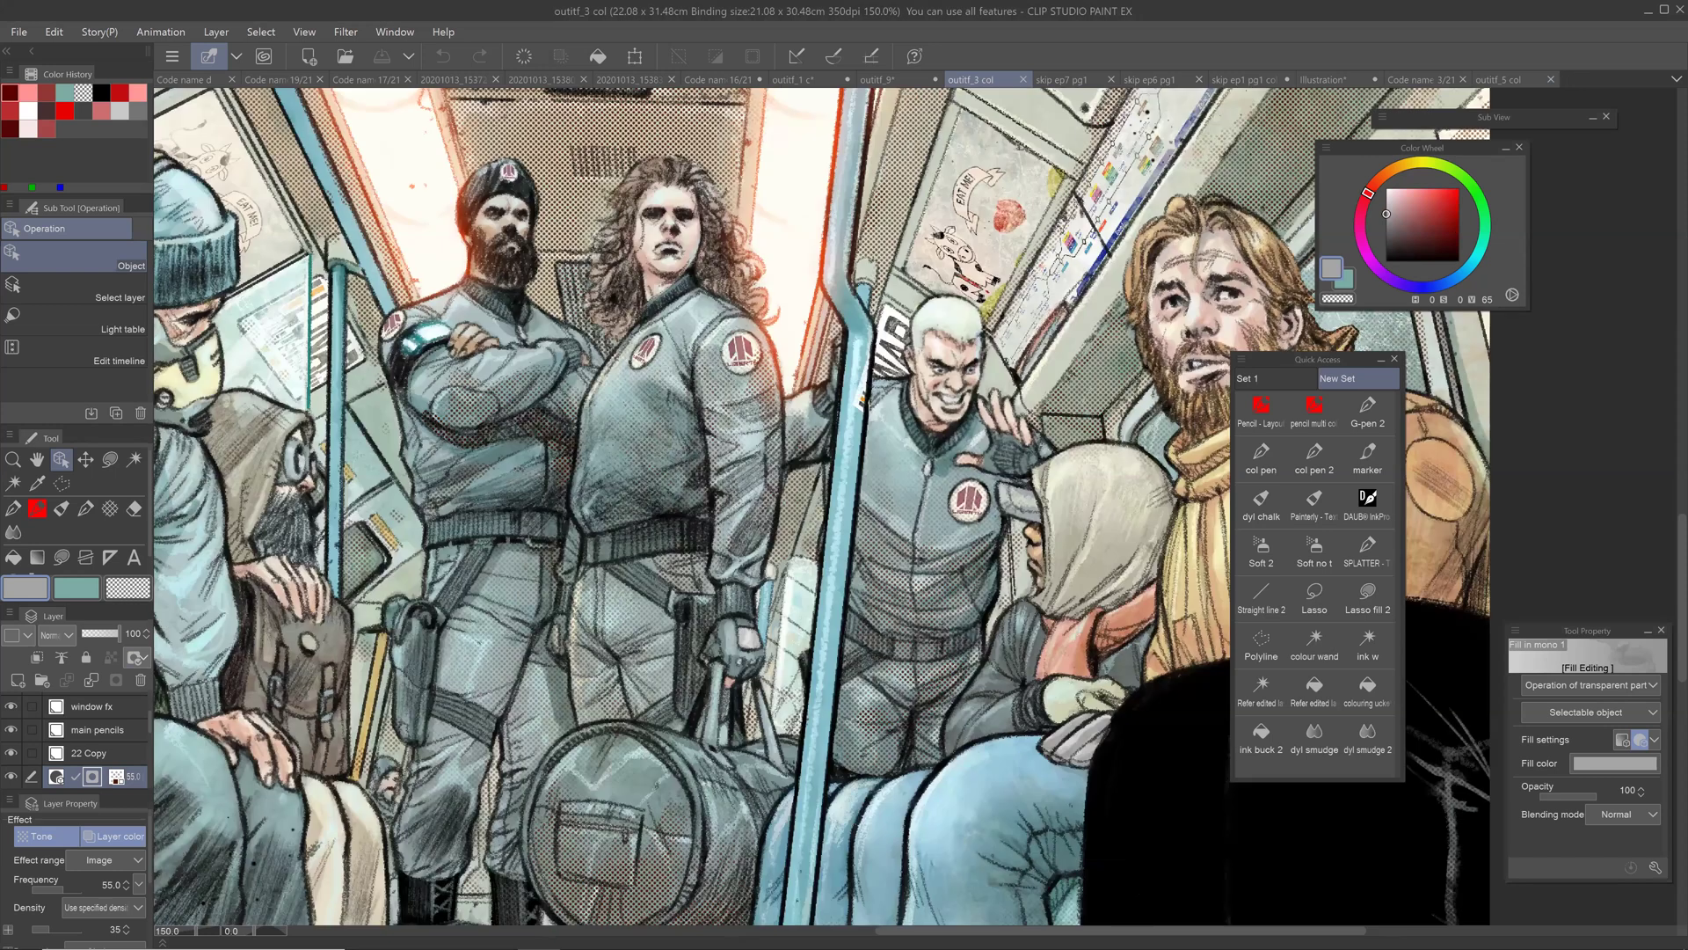
{"action": "scroll", "coordinate": [151, 727], "scroll_direction": "down", "scroll_amount": 1}
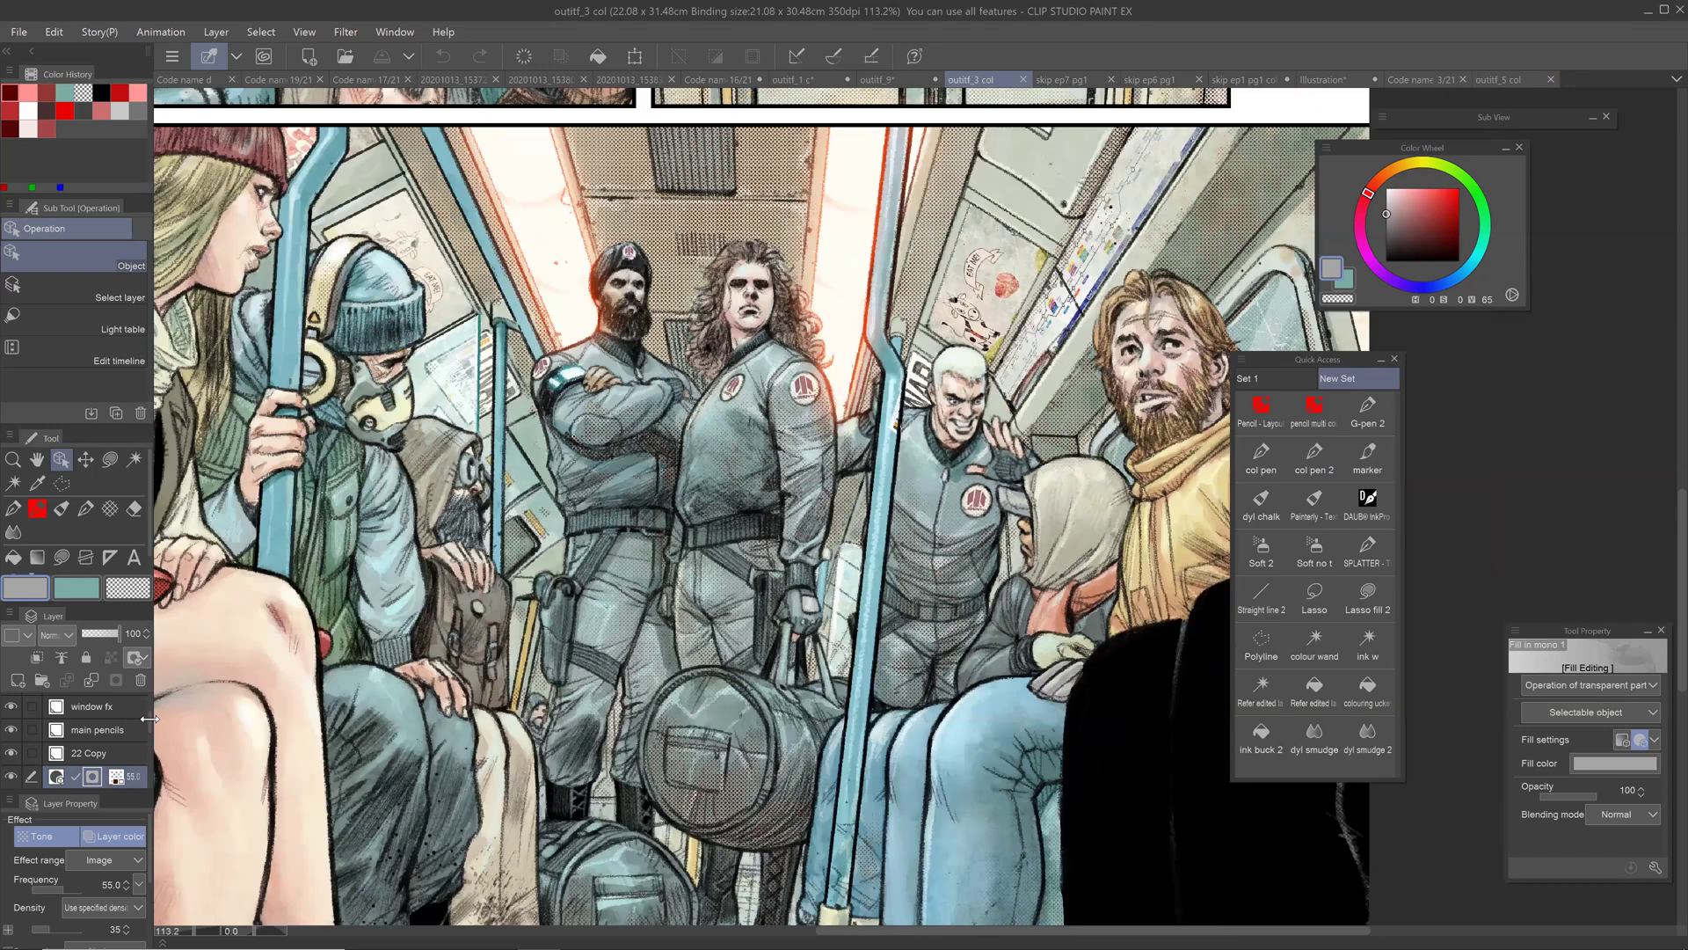
{"action": "scroll", "coordinate": [148, 732], "scroll_direction": "down", "scroll_amount": 3}
Step: Add a new layer directly above the borders layer and fill it with white to cover the artwork
{"action": "left_click_drag", "start_coordinate": [148, 732], "coordinate": [150, 776]}
{"action": "left_click", "coordinate": [54, 753]}
{"action": "left_click_drag", "start_coordinate": [117, 773], "coordinate": [105, 699]}
{"action": "left_click", "coordinate": [102, 728]}
{"action": "left_click", "coordinate": [17, 680]}
{"action": "left_click", "coordinate": [29, 110]}
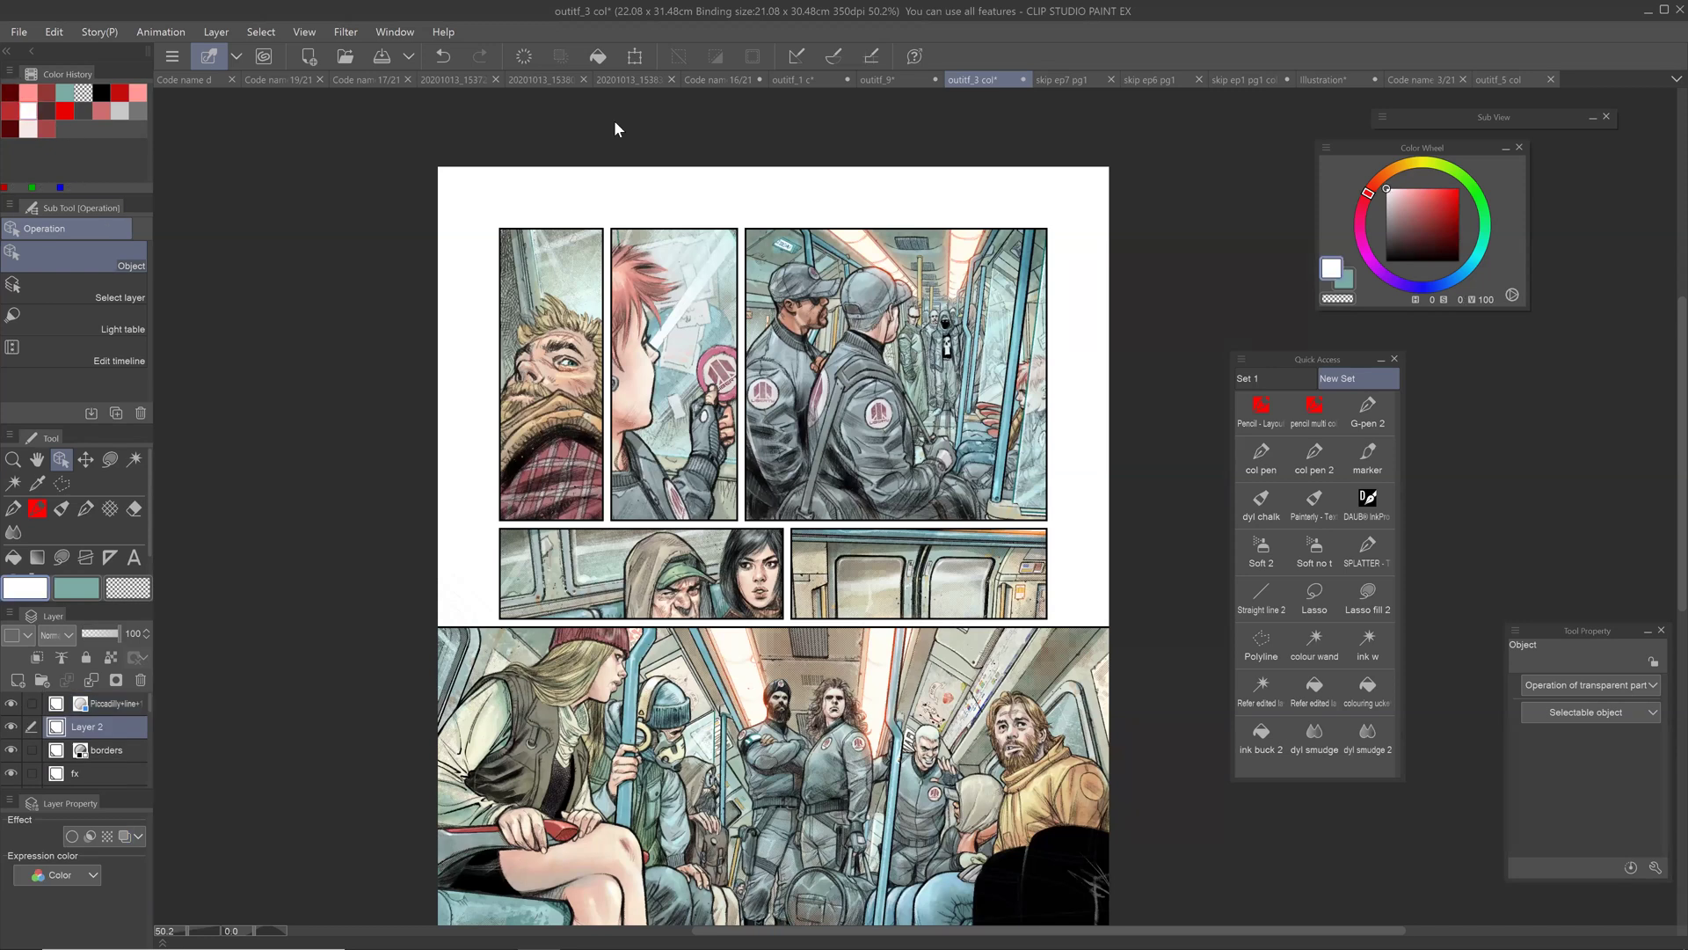
{"action": "left_click", "coordinate": [598, 56]}
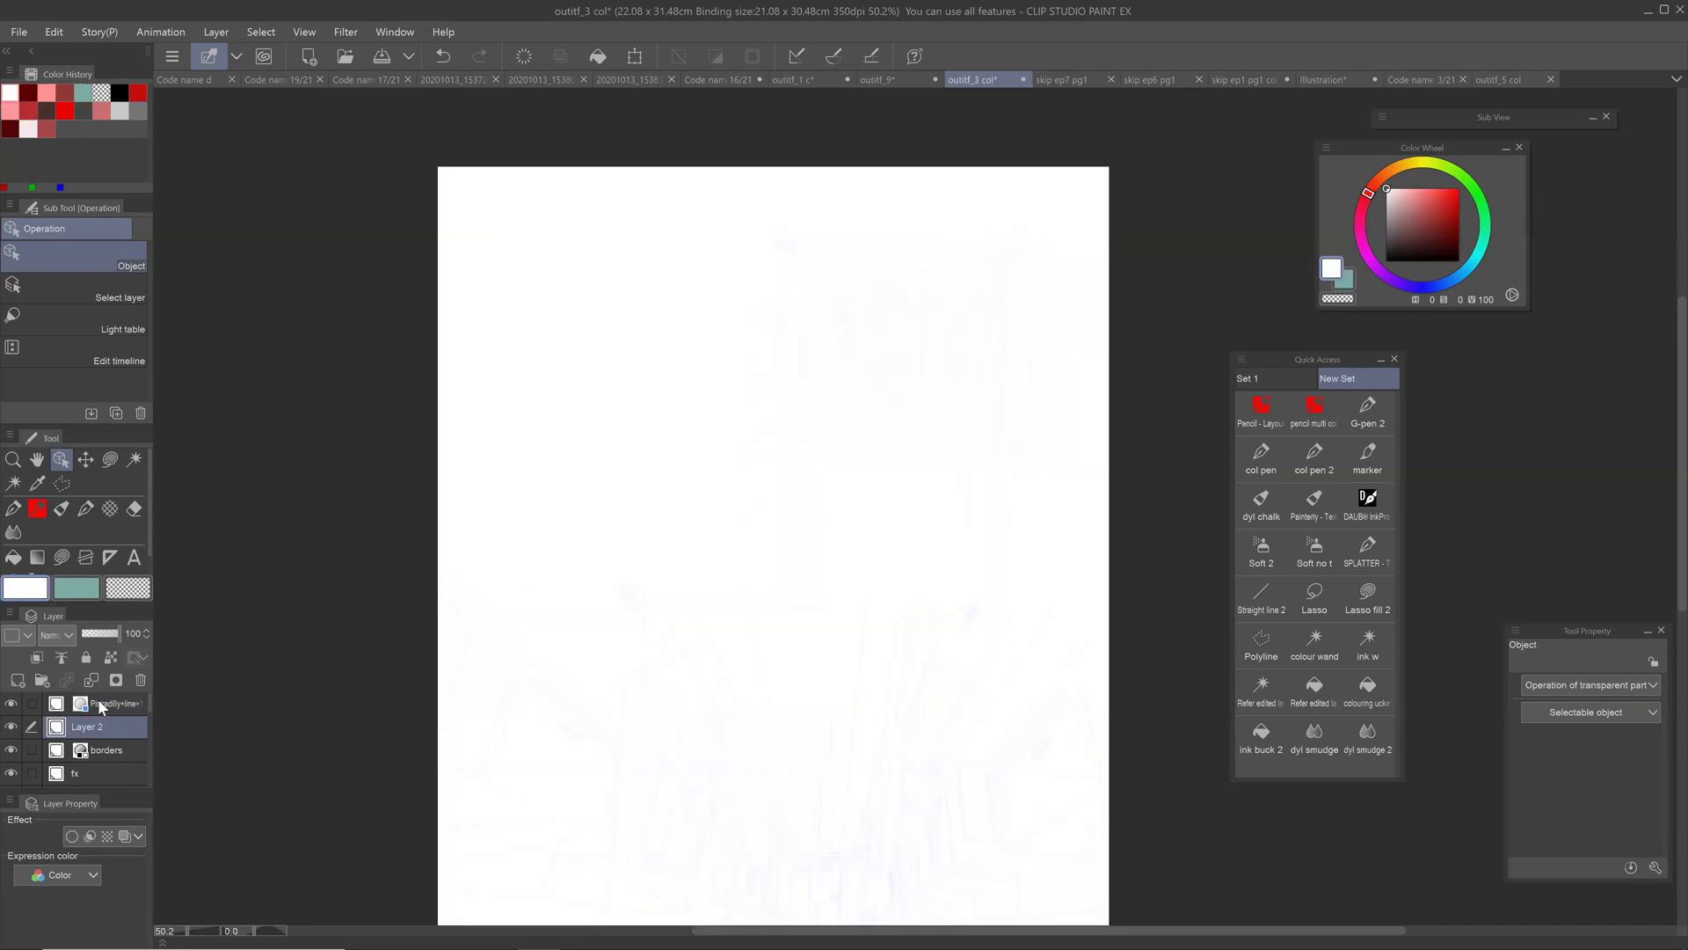
Step: Raise the opacity of the blue Piccadilly line-art layer to 100 and examine its train-interior perspective lines
{"action": "left_click", "coordinate": [98, 702]}
{"action": "left_click_drag", "start_coordinate": [86, 640], "coordinate": [176, 640]}
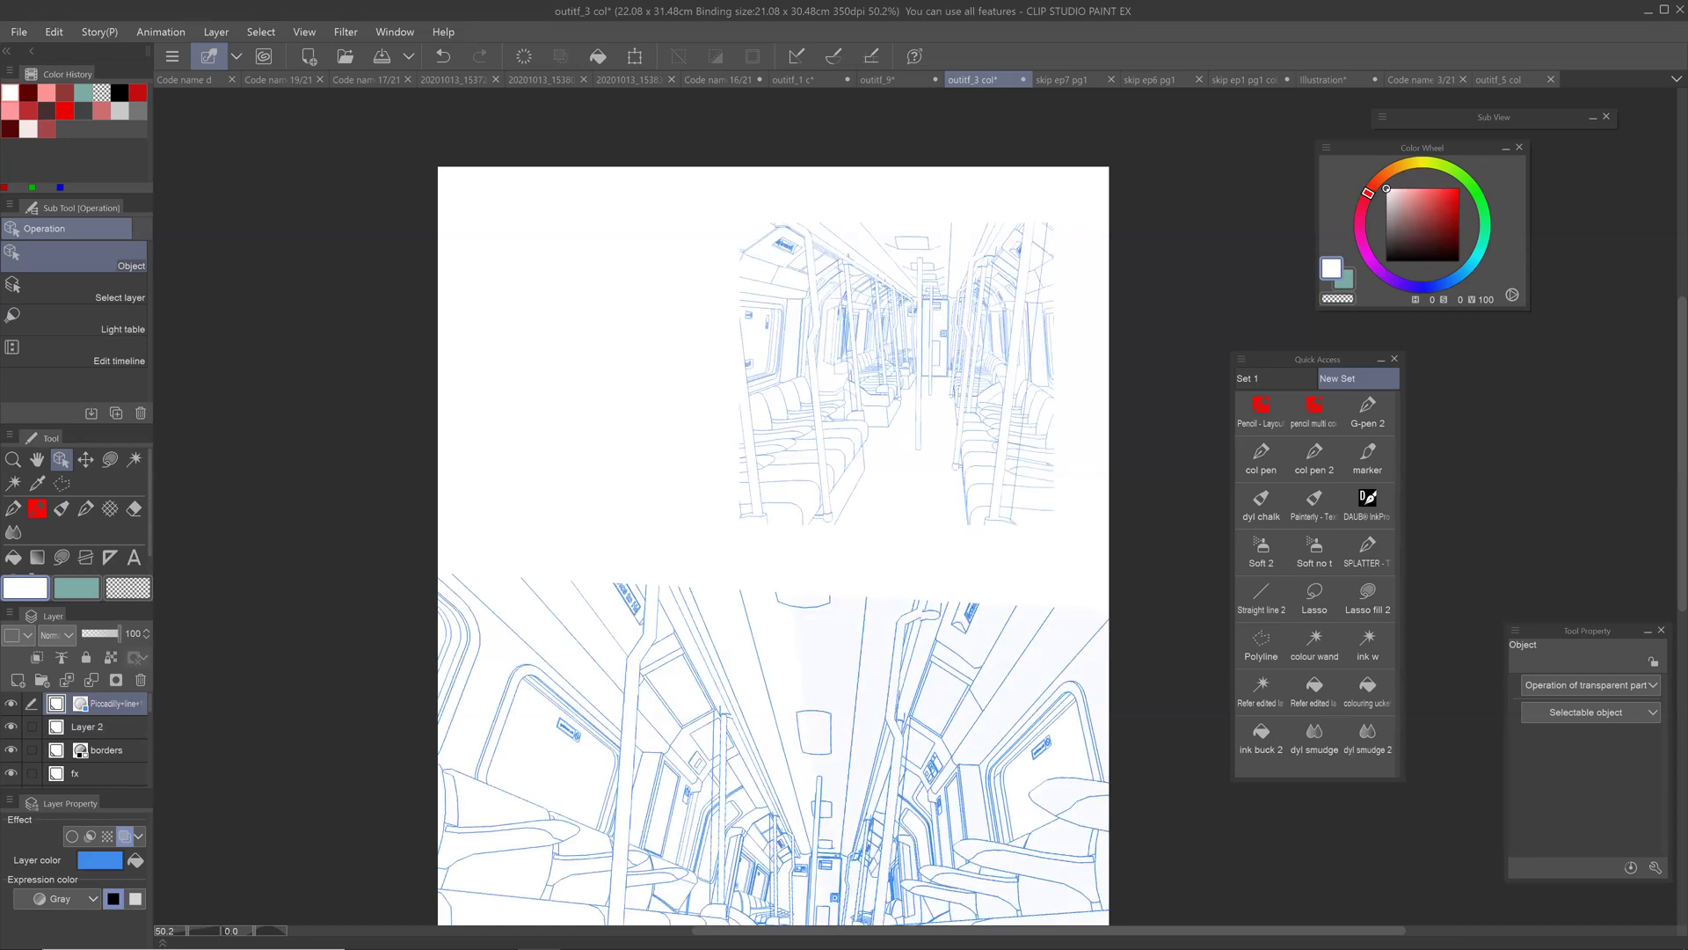
{"action": "key", "text": "ctrl+plus"}
{"action": "left_click_drag", "start_coordinate": [893, 620], "coordinate": [901, 515]}
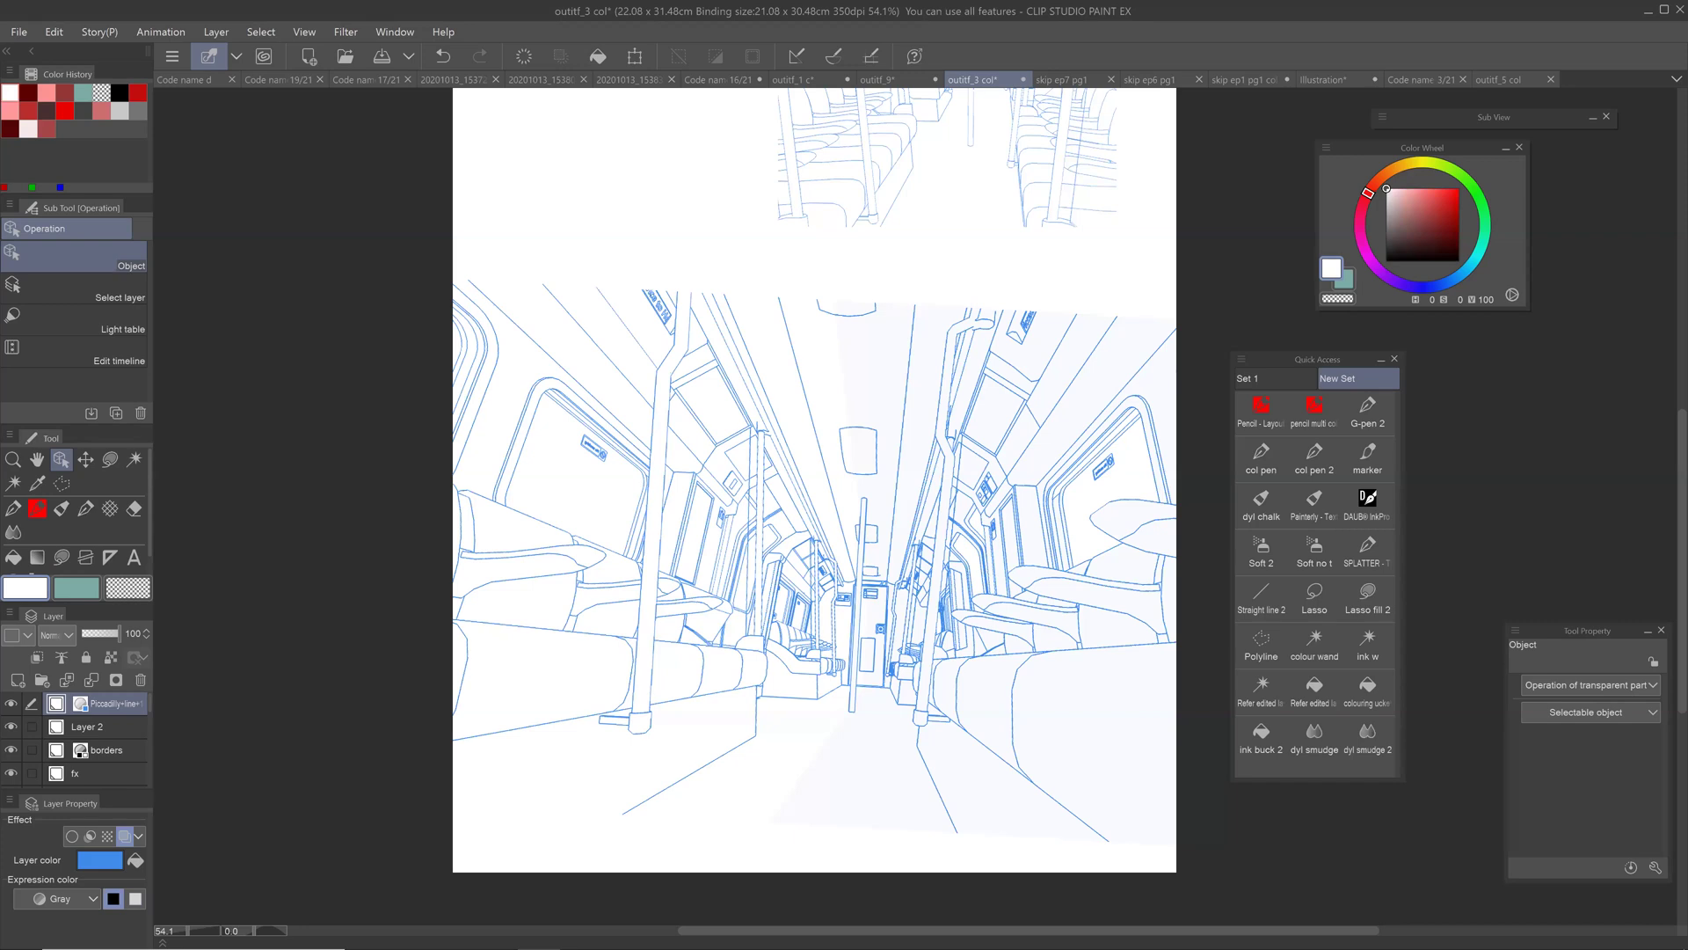
Step: Hide the blue Piccadilly line-art layer and the white Layer 2, and examine the finished upper train panels
{"action": "left_click", "coordinate": [11, 704]}
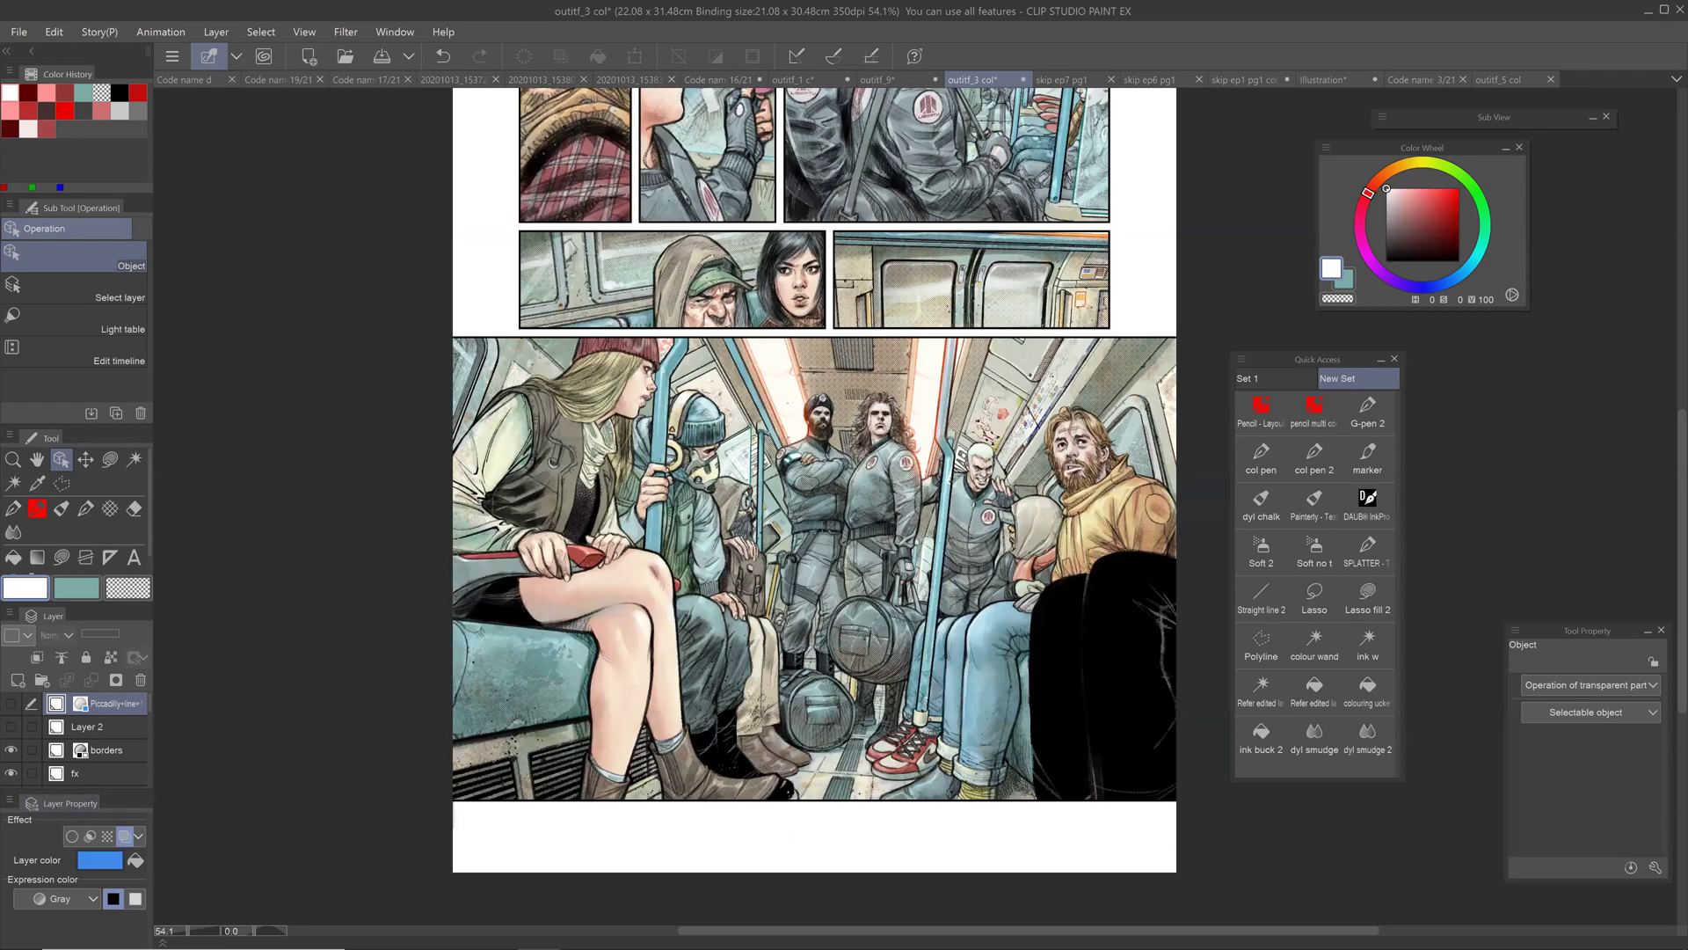
{"action": "left_click_drag", "start_coordinate": [950, 481], "coordinate": [996, 427]}
{"action": "left_click_drag", "start_coordinate": [879, 396], "coordinate": [802, 820]}
{"action": "scroll", "coordinate": [1048, 482], "scroll_direction": "up", "scroll_amount": 4}
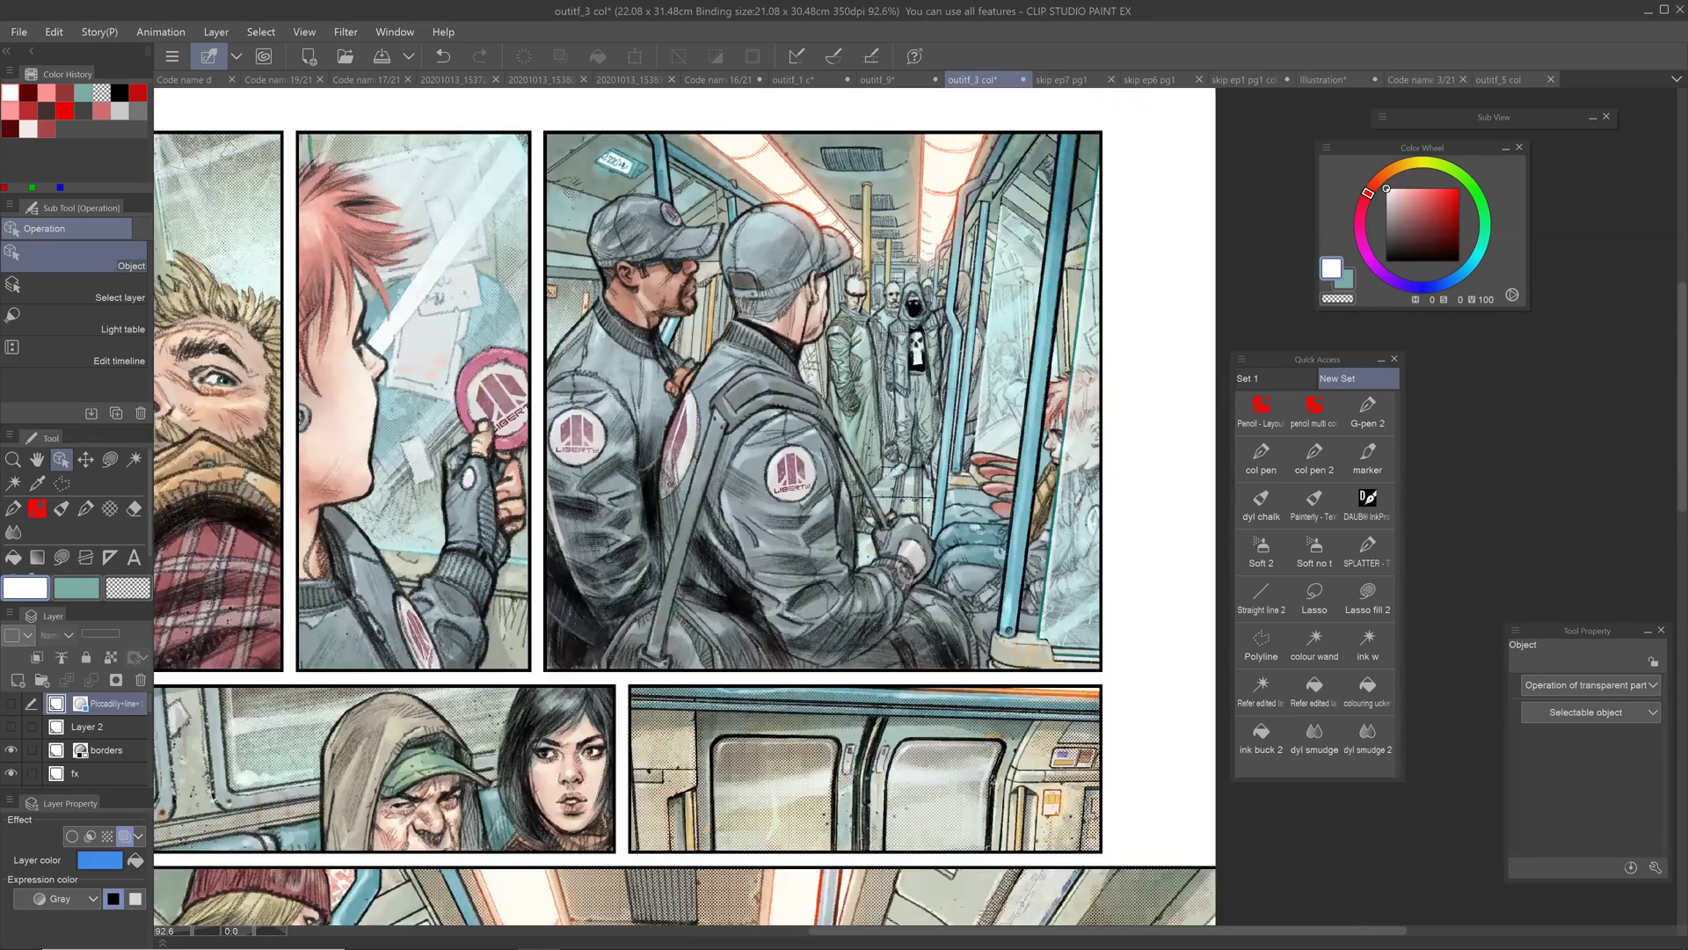
{"action": "scroll", "coordinate": [1044, 486], "scroll_direction": "up", "scroll_amount": 1}
{"action": "scroll", "coordinate": [1044, 486], "scroll_direction": "up", "scroll_amount": 1}
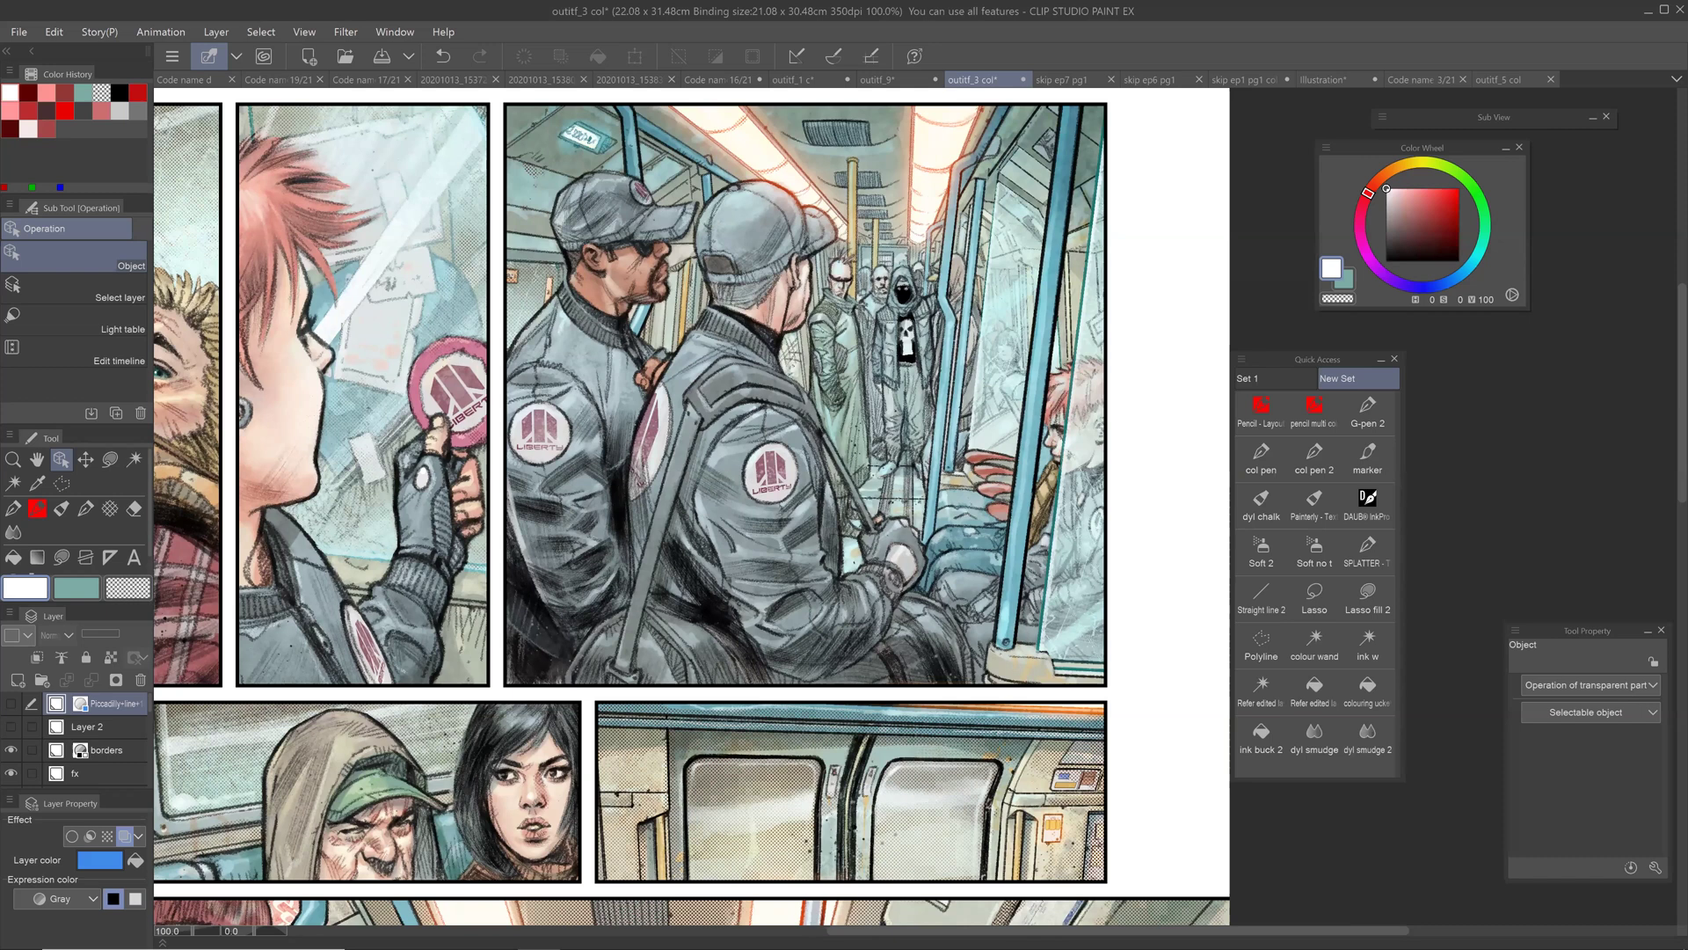
Step: Examine the finished upper panels and the large train-carriage panel with its seated passengers
{"action": "left_click_drag", "start_coordinate": [1044, 486], "coordinate": [1143, 357]}
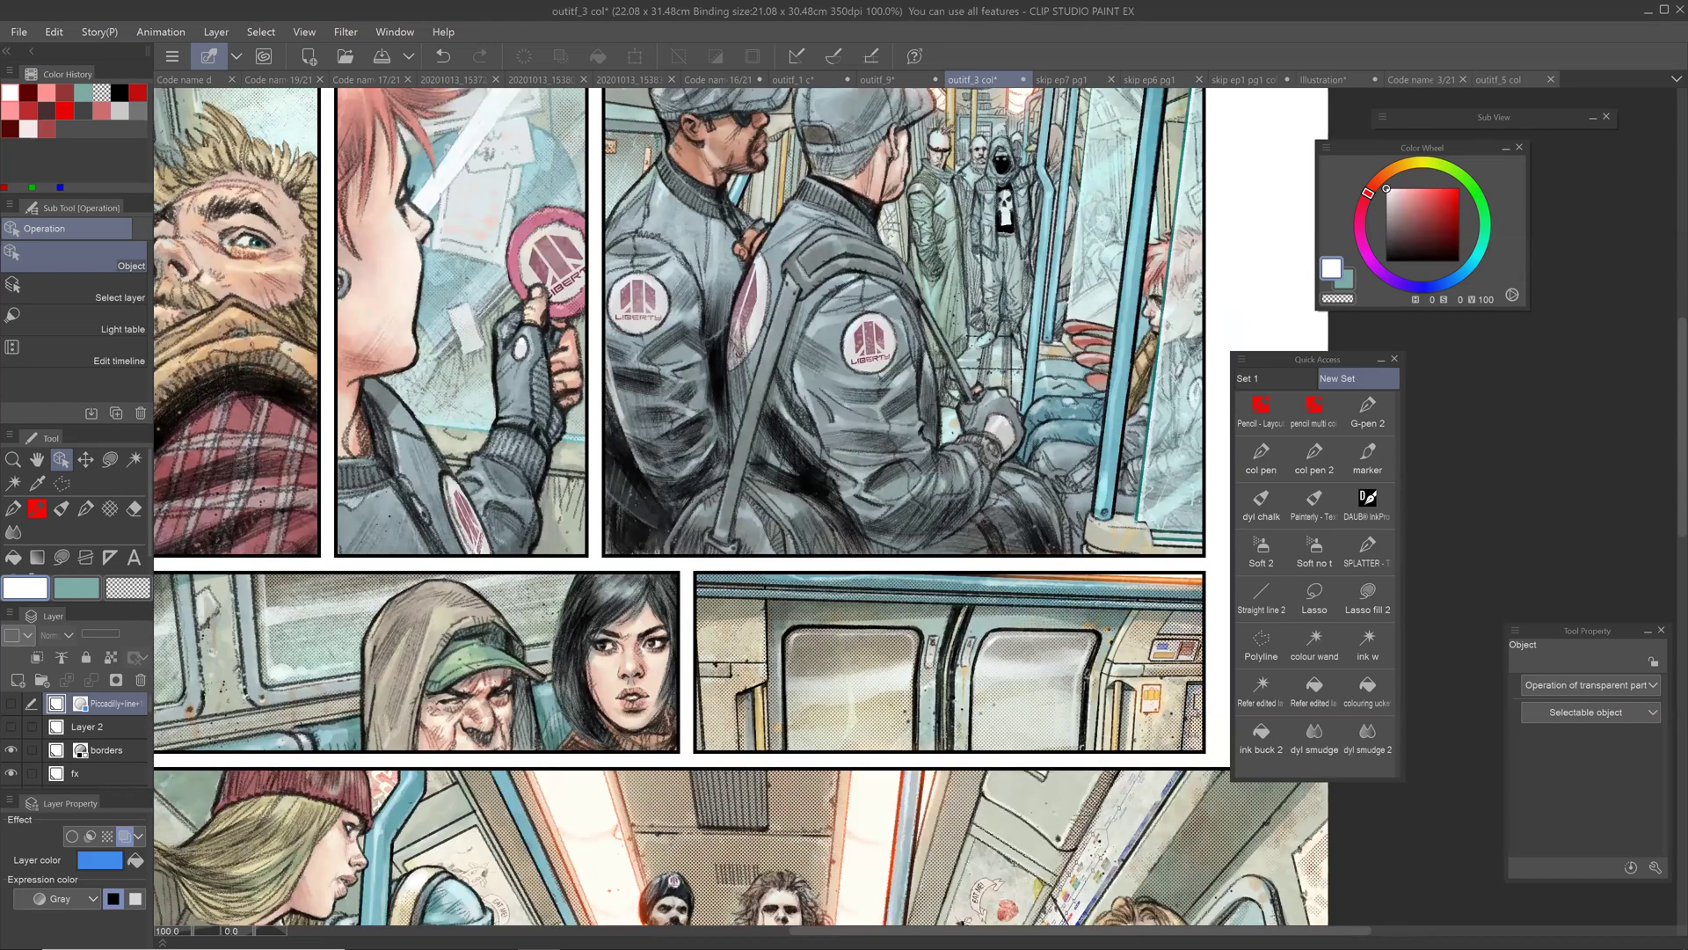
{"action": "left_click_drag", "start_coordinate": [845, 545], "coordinate": [879, 440]}
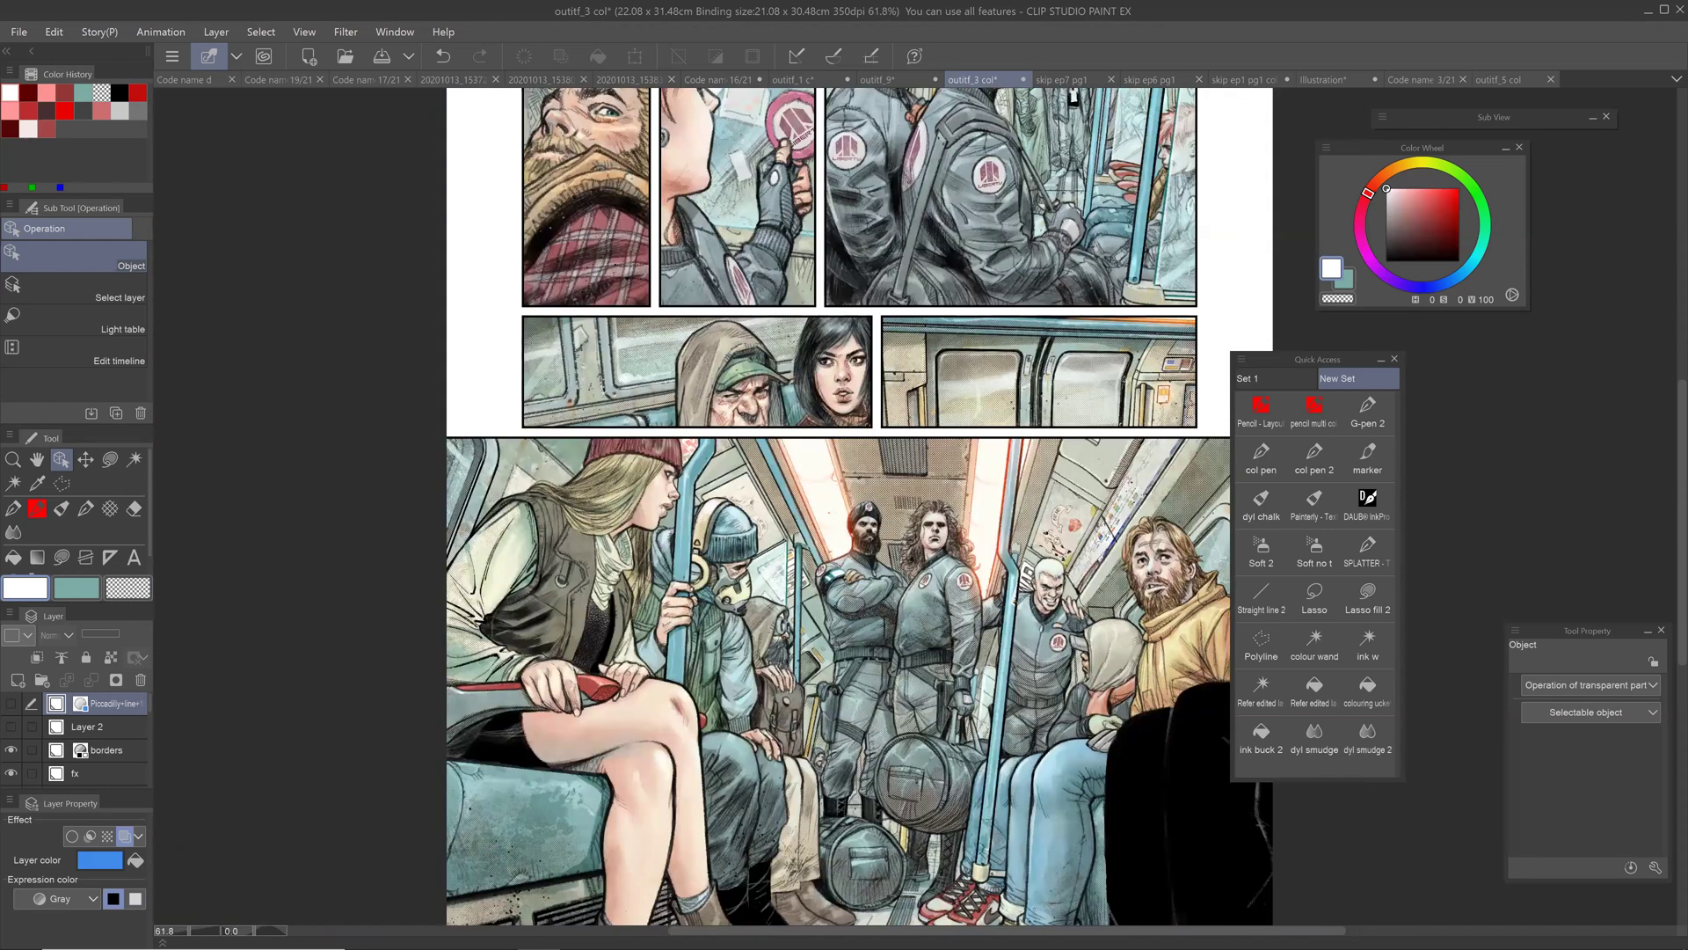
{"action": "left_click_drag", "start_coordinate": [1015, 601], "coordinate": [916, 542]}
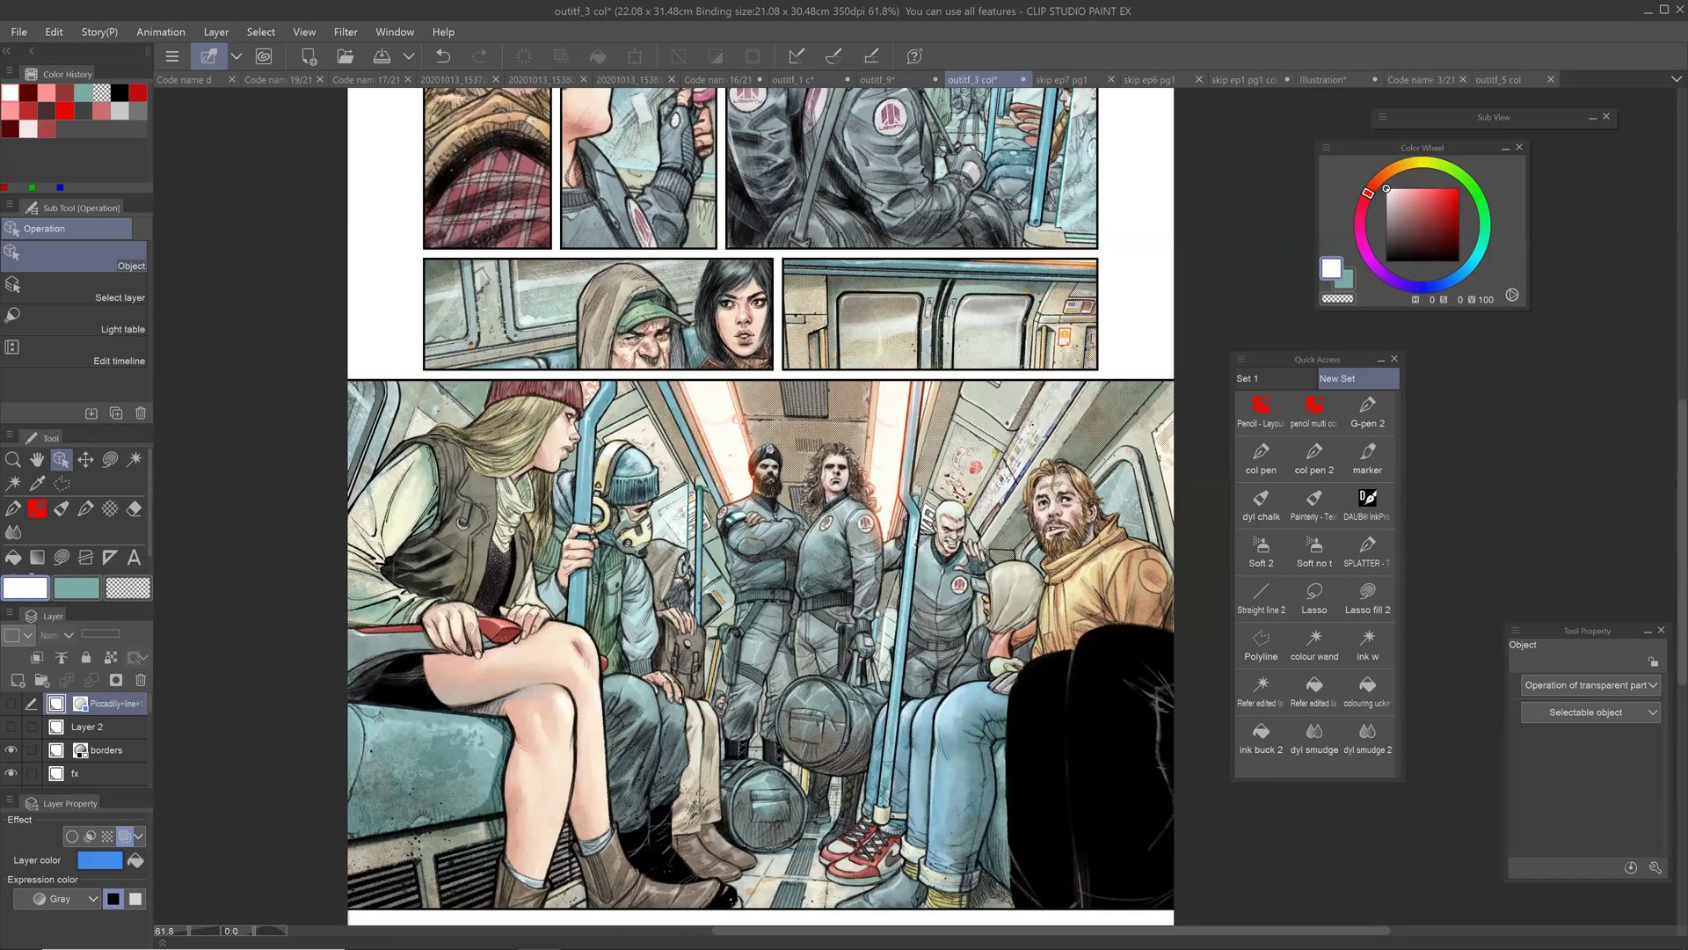
{"action": "left_click_drag", "start_coordinate": [916, 542], "coordinate": [864, 462]}
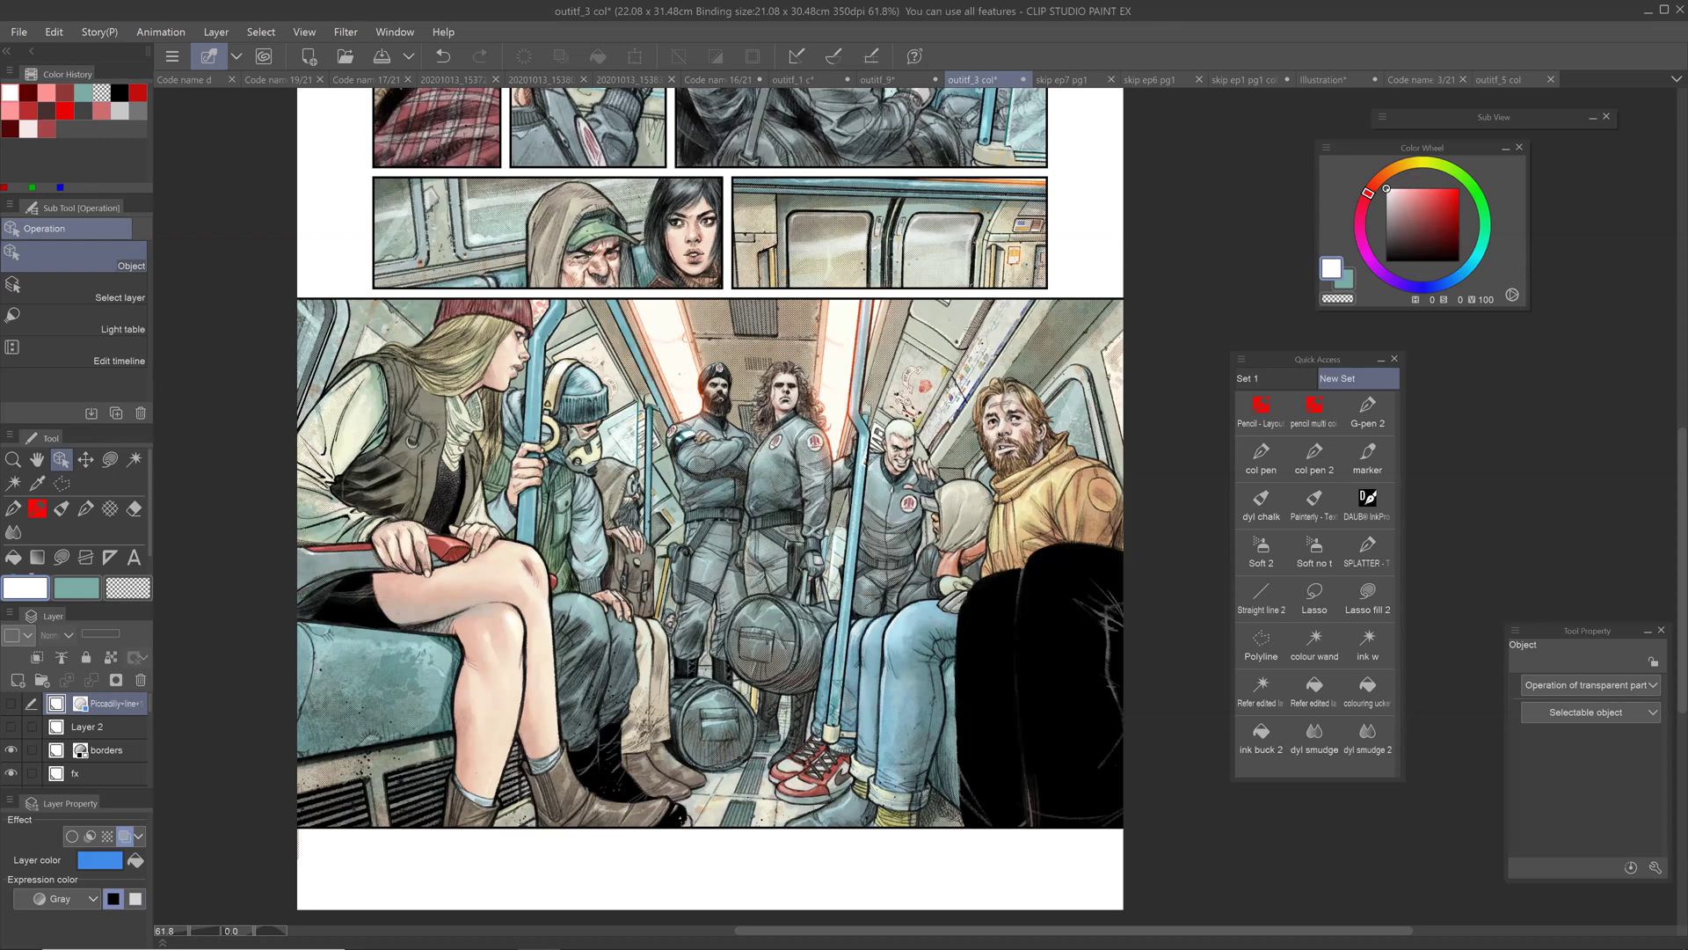
{"action": "left_click_drag", "start_coordinate": [865, 462], "coordinate": [960, 752]}
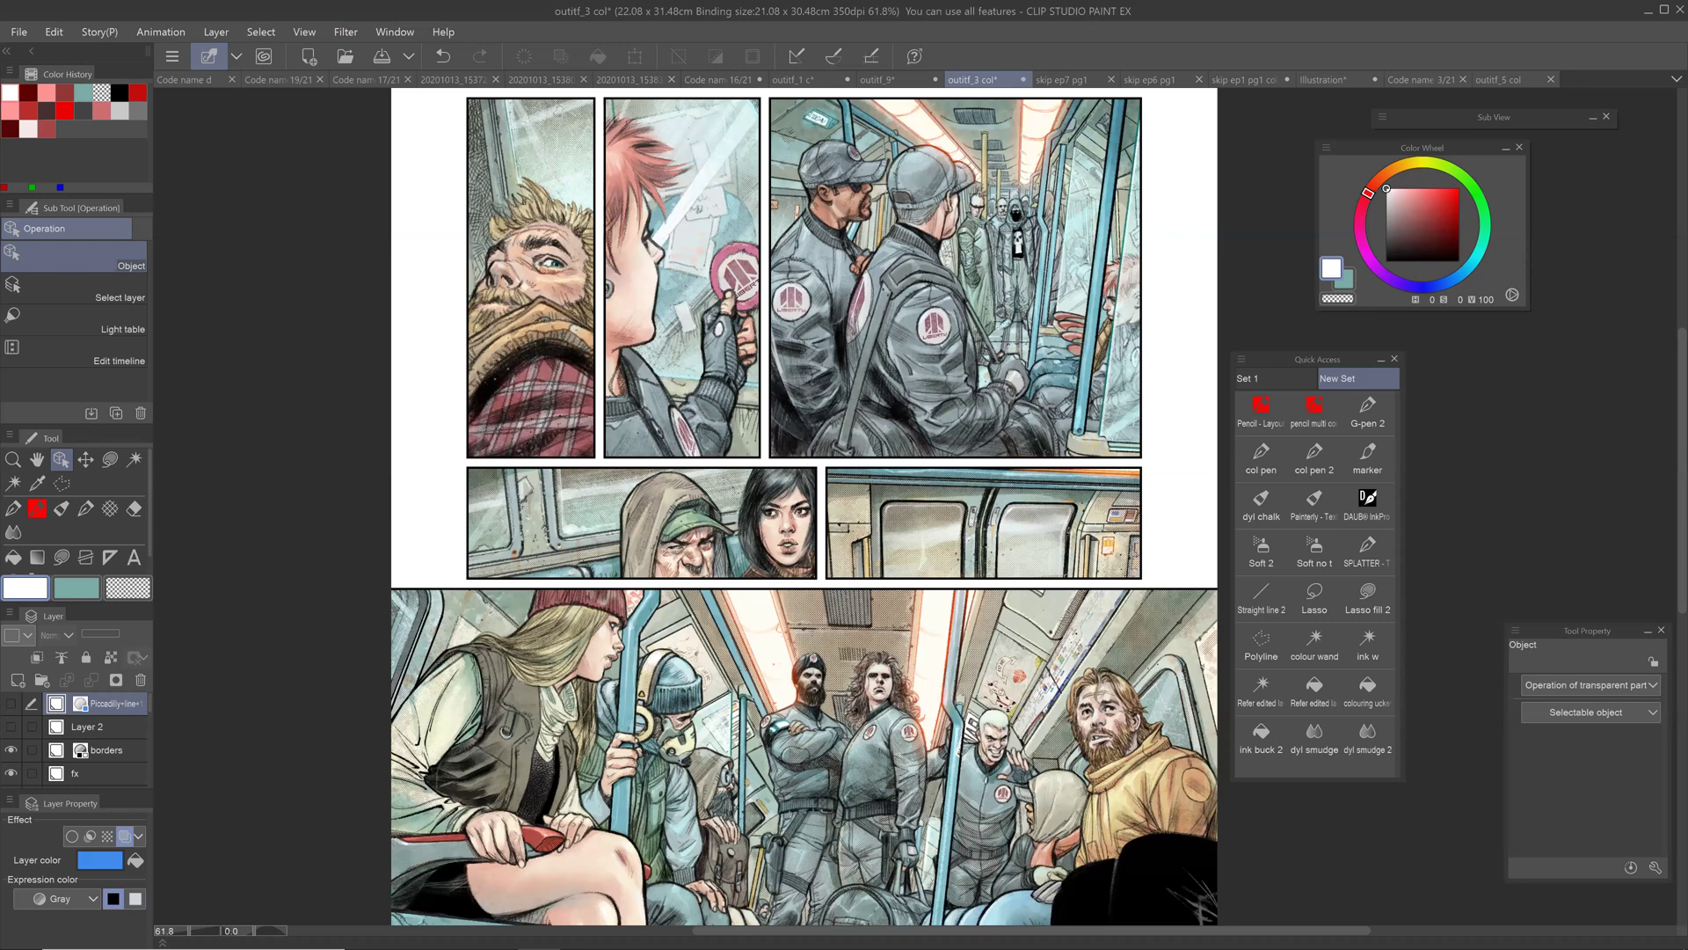
{"action": "left_click_drag", "start_coordinate": [960, 751], "coordinate": [910, 562]}
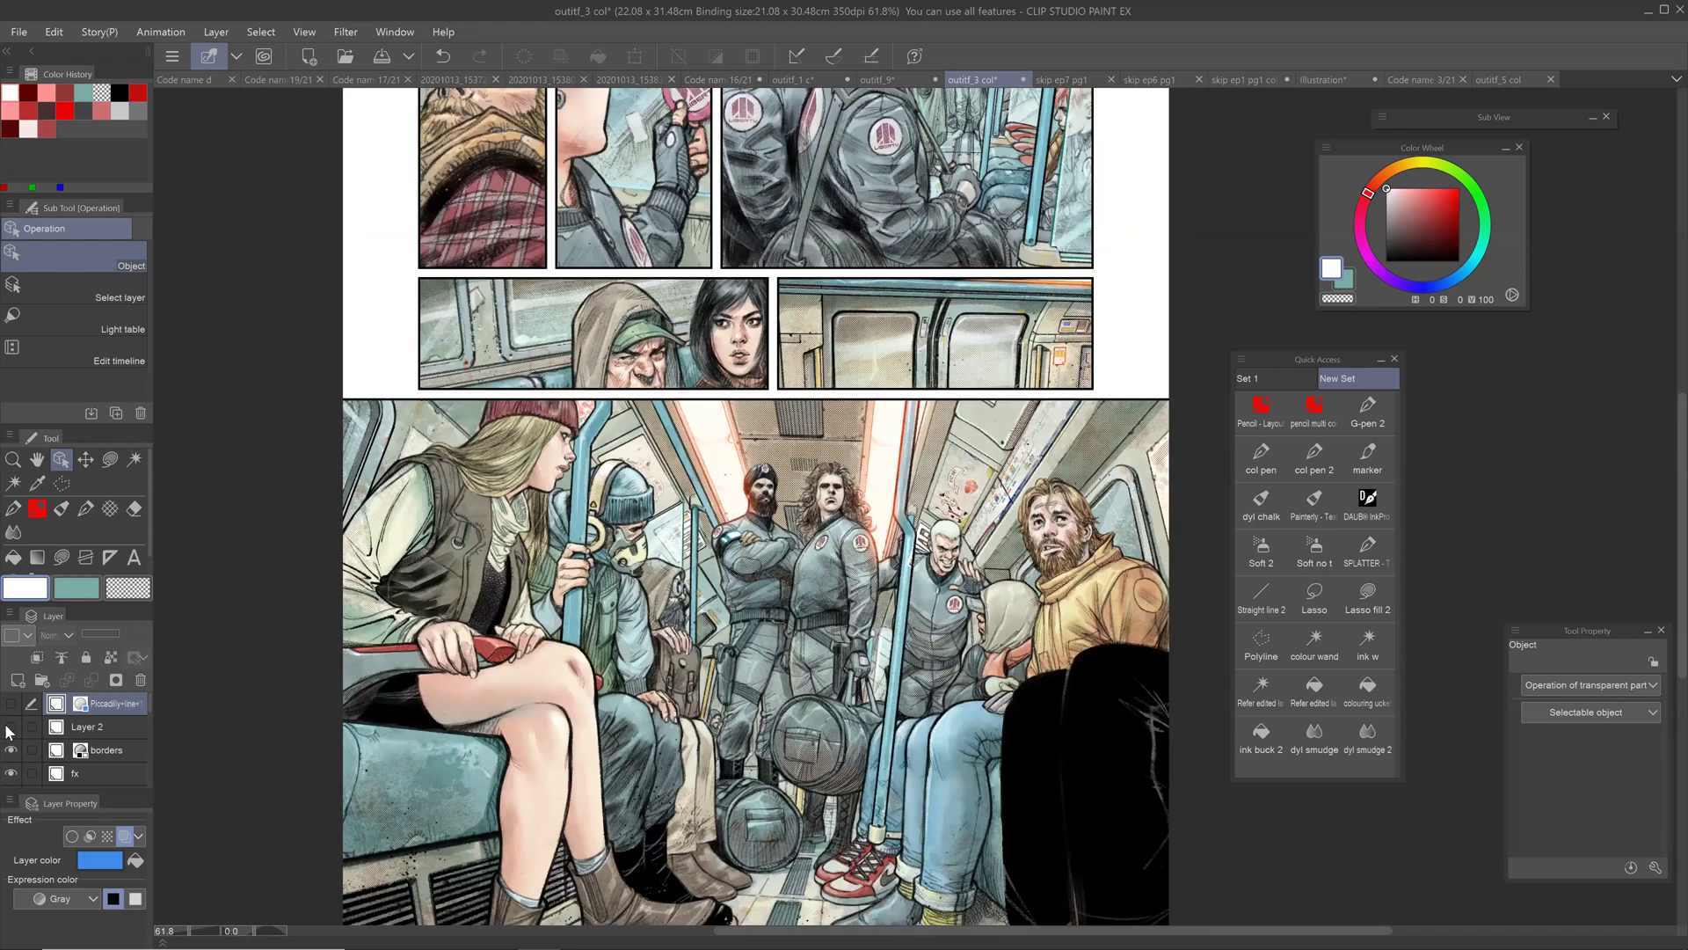
Step: Show the blue Piccadilly line art over the white Layer 2 and add a new layer above for sketching with Pencil - Layout Red
{"action": "left_click", "coordinate": [9, 727]}
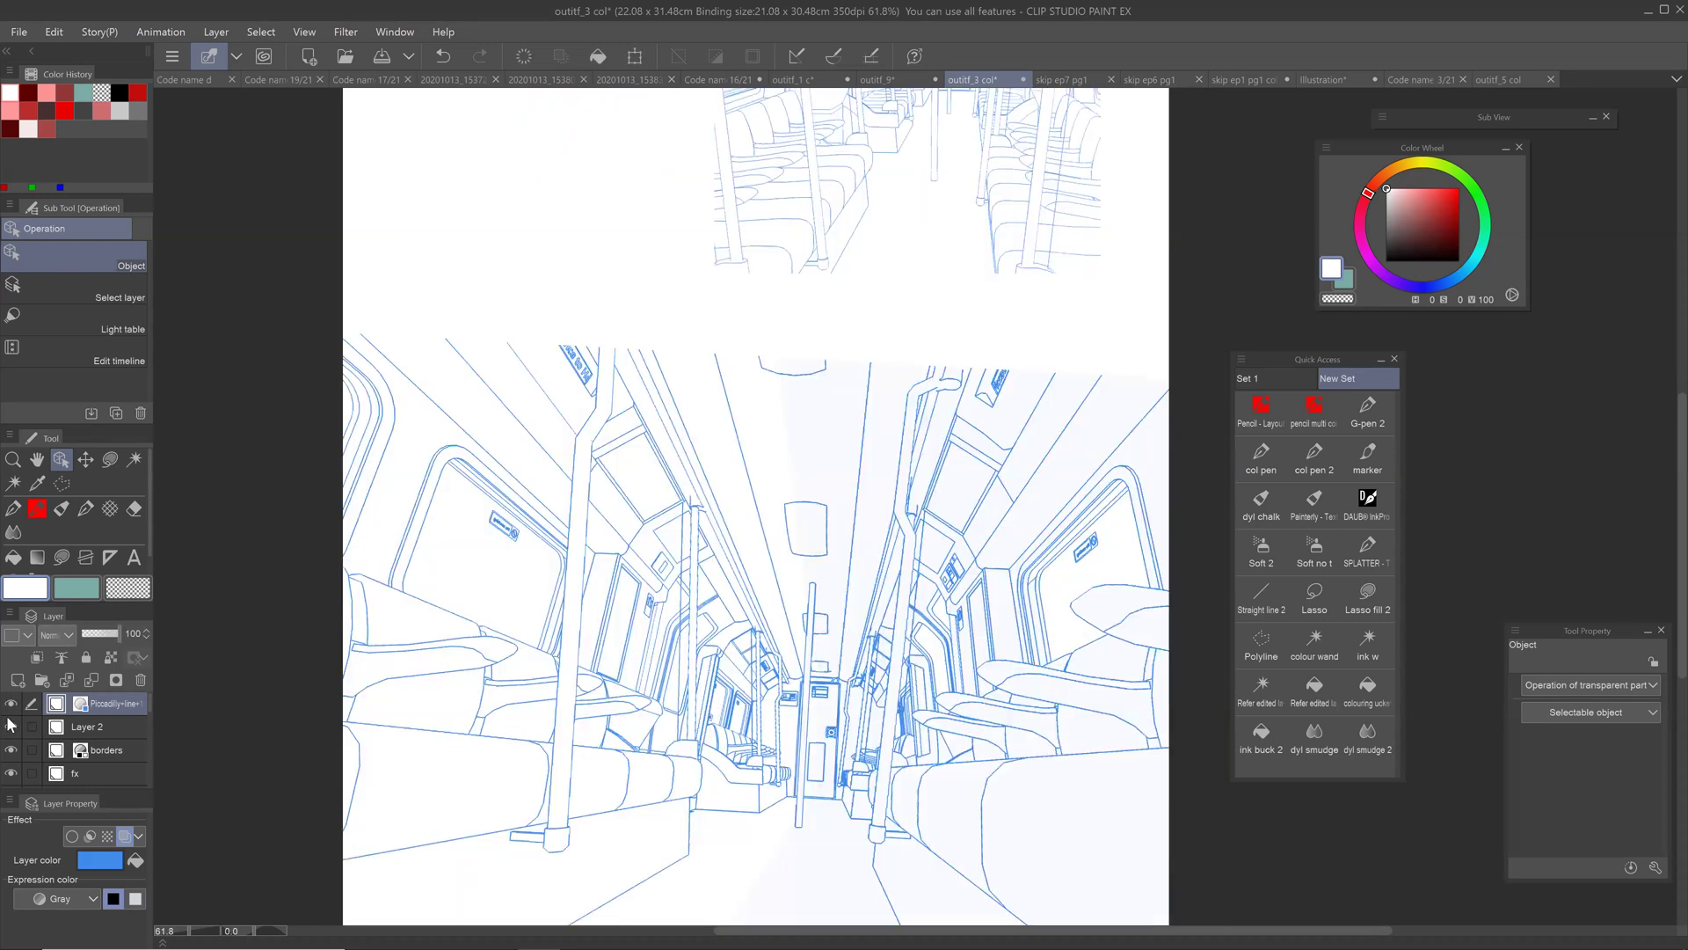
{"action": "left_click_drag", "start_coordinate": [796, 615], "coordinate": [834, 438]}
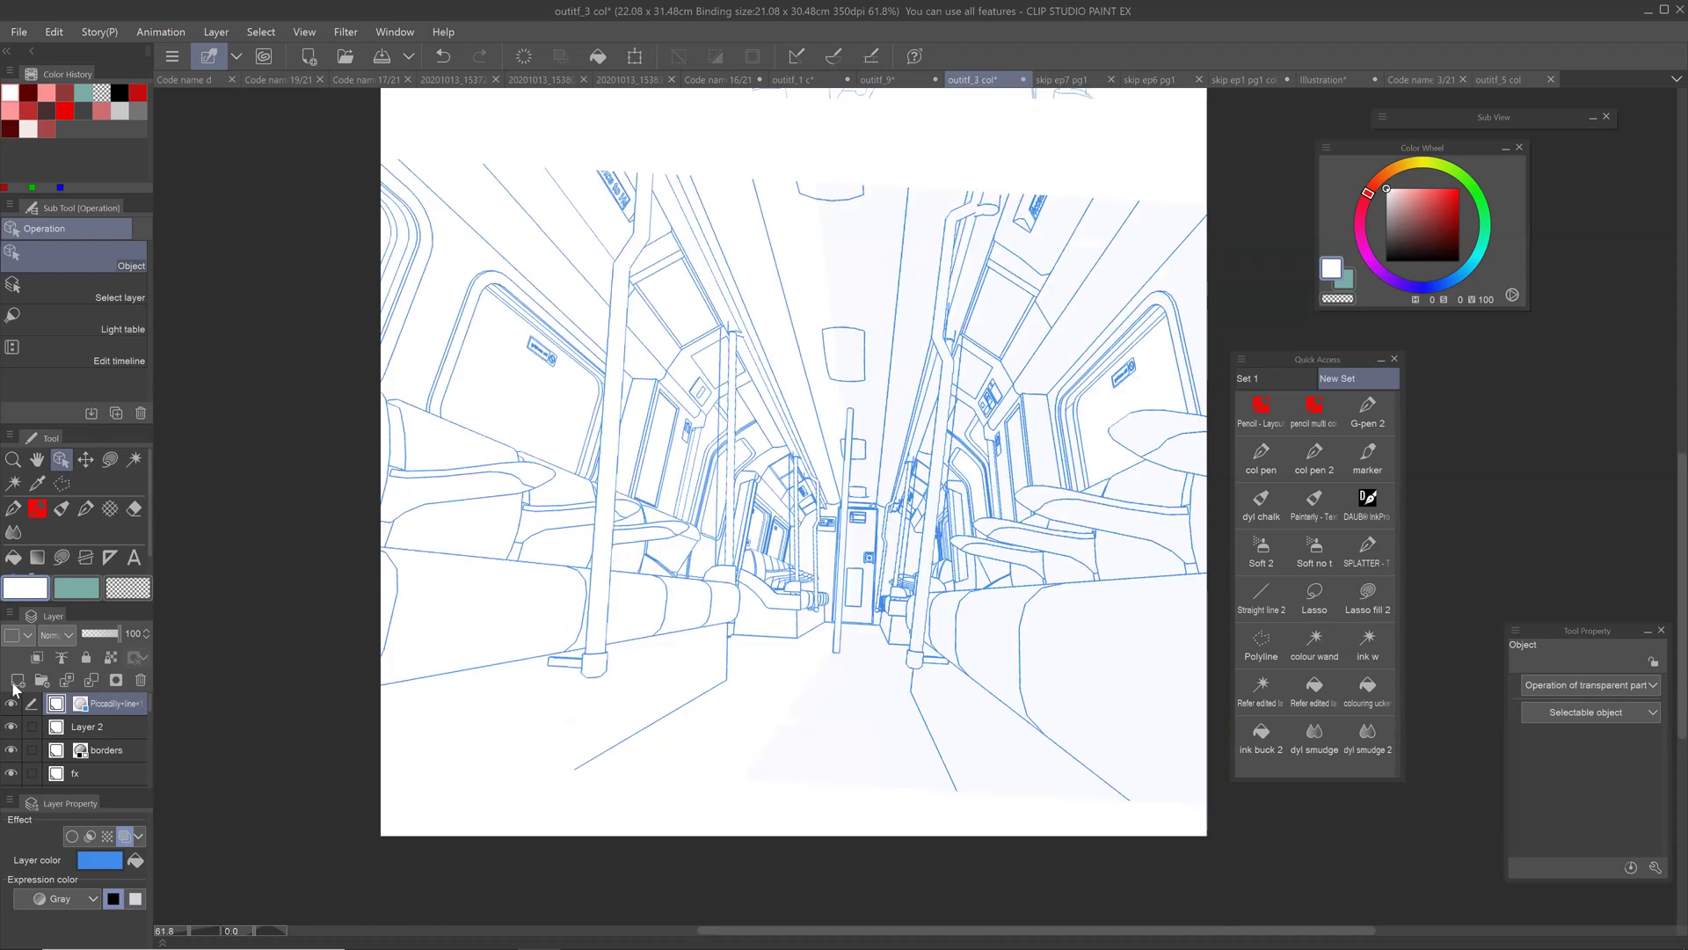
{"action": "key", "text": "ctrl+z"}
{"action": "left_click", "coordinate": [38, 515]}
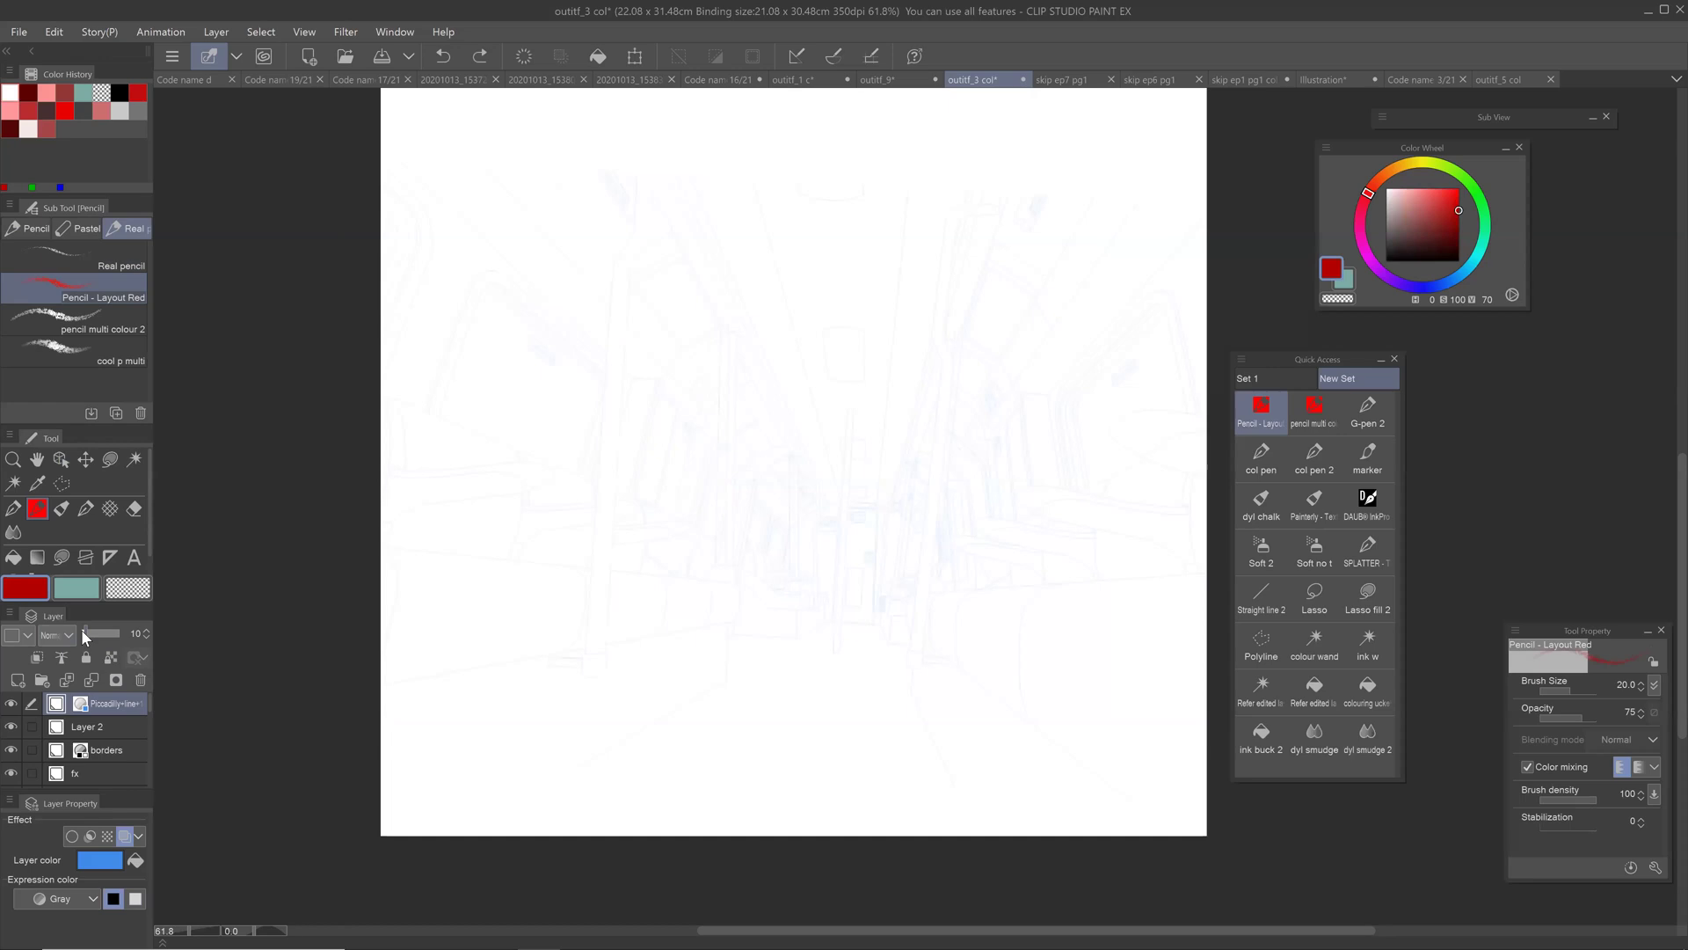
{"action": "key", "text": "ctrl+y"}
{"action": "left_click", "coordinate": [17, 680]}
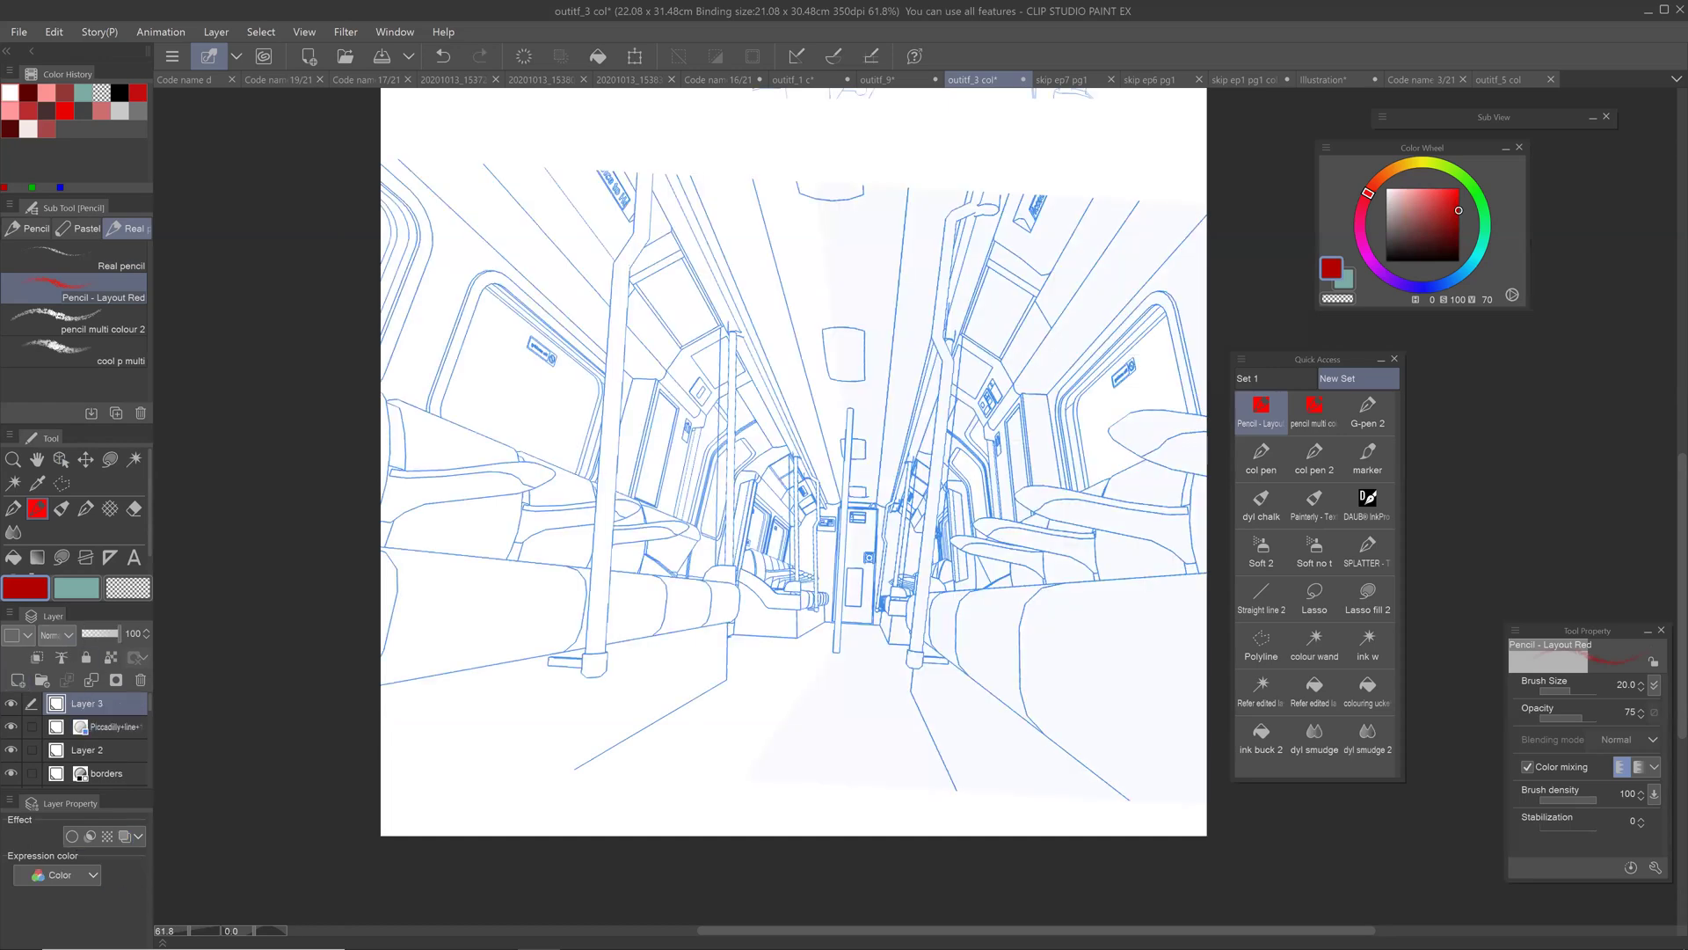
Step: Roughly sketch in red the bent legs of a foreground passenger seated on the near bench
{"action": "mouse_move", "coordinate": [581, 570]}
{"action": "left_mouse_down"}
{"action": "mouse_move", "coordinate": [381, 576]}
{"action": "mouse_move", "coordinate": [567, 570]}
{"action": "left_mouse_up"}
{"action": "mouse_move", "coordinate": [453, 450]}
{"action": "left_mouse_down"}
{"action": "mouse_move", "coordinate": [396, 532]}
{"action": "mouse_move", "coordinate": [454, 448]}
{"action": "mouse_move", "coordinate": [528, 488]}
{"action": "mouse_move", "coordinate": [654, 728]}
{"action": "left_mouse_up"}
{"action": "left_click_drag", "start_coordinate": [475, 553], "coordinate": [595, 649]}
{"action": "left_click_drag", "start_coordinate": [663, 564], "coordinate": [630, 793]}
{"action": "left_click_drag", "start_coordinate": [694, 525], "coordinate": [650, 753]}
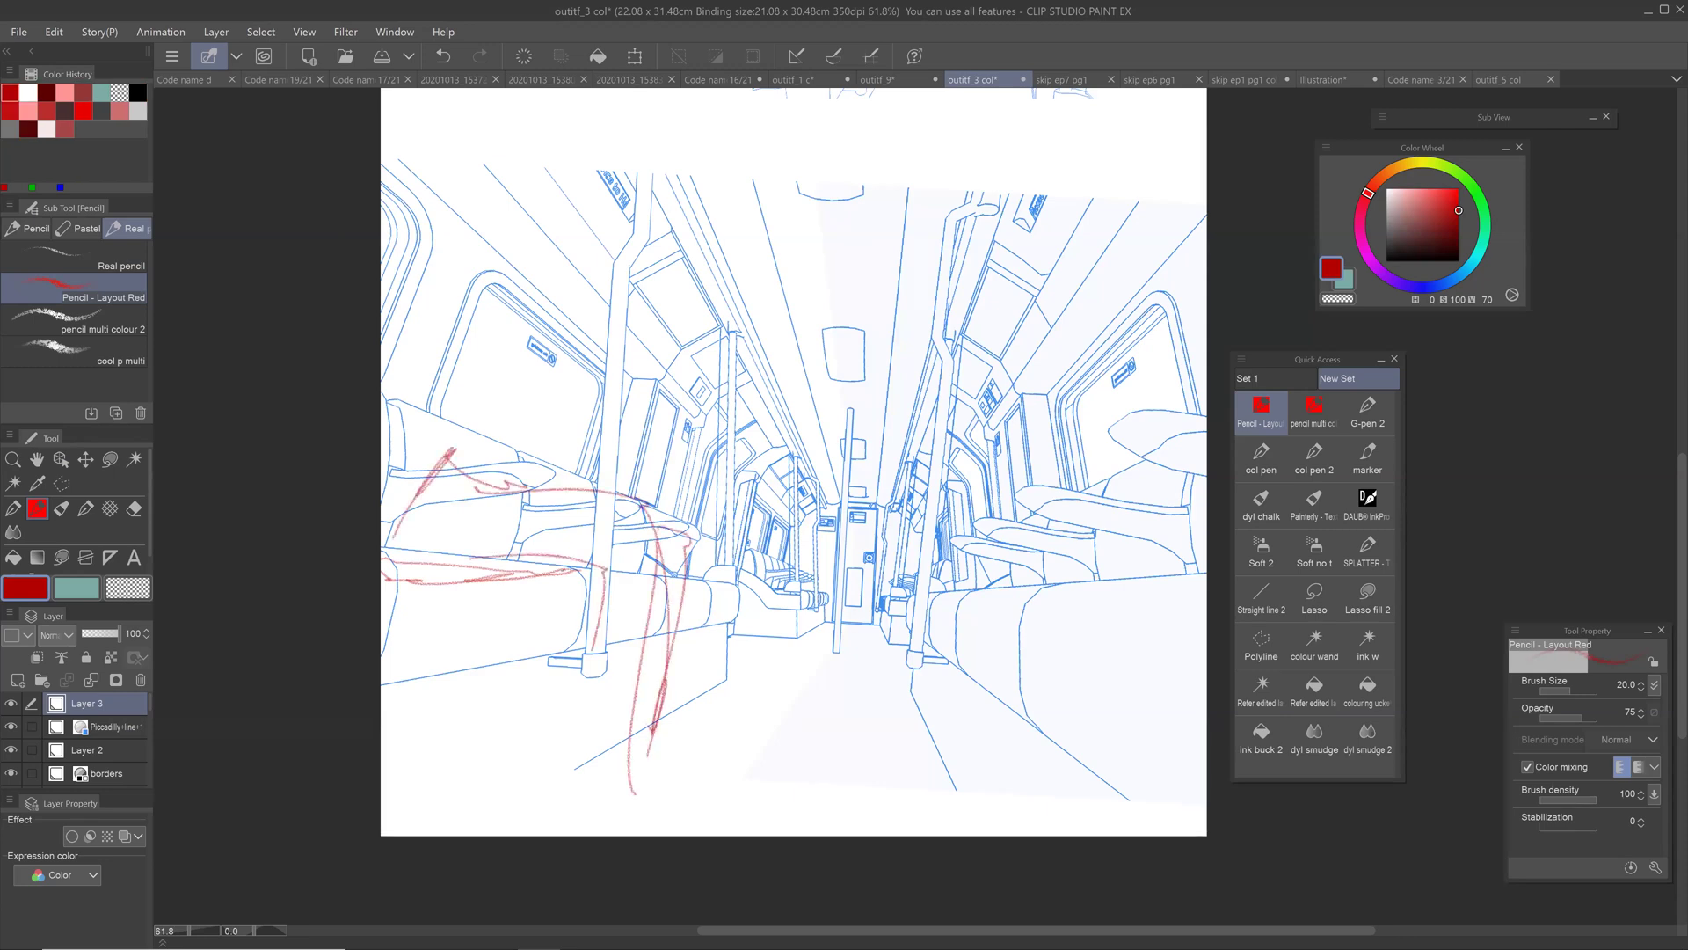
Step: Sketch the foreground passenger's head, shoulders, torso and arms, with the hands resting over the knees
{"action": "left_click_drag", "start_coordinate": [450, 450], "coordinate": [456, 245]}
{"action": "mouse_move", "coordinate": [392, 528]}
{"action": "left_mouse_down"}
{"action": "mouse_move", "coordinate": [431, 401]}
{"action": "mouse_move", "coordinate": [531, 350]}
{"action": "left_mouse_up"}
{"action": "mouse_move", "coordinate": [519, 255]}
{"action": "left_mouse_down"}
{"action": "mouse_move", "coordinate": [538, 312]}
{"action": "mouse_move", "coordinate": [551, 286]}
{"action": "left_mouse_up"}
{"action": "mouse_move", "coordinate": [485, 319]}
{"action": "left_mouse_down"}
{"action": "mouse_move", "coordinate": [535, 368]}
{"action": "mouse_move", "coordinate": [542, 474]}
{"action": "mouse_move", "coordinate": [439, 355]}
{"action": "mouse_move", "coordinate": [429, 388]}
{"action": "mouse_move", "coordinate": [399, 387]}
{"action": "left_mouse_up"}
{"action": "left_click_drag", "start_coordinate": [381, 407], "coordinate": [485, 490]}
{"action": "left_click_drag", "start_coordinate": [501, 477], "coordinate": [499, 499]}
{"action": "mouse_move", "coordinate": [545, 374]}
{"action": "left_mouse_down"}
{"action": "mouse_move", "coordinate": [600, 488]}
{"action": "mouse_move", "coordinate": [638, 519]}
{"action": "left_mouse_up"}
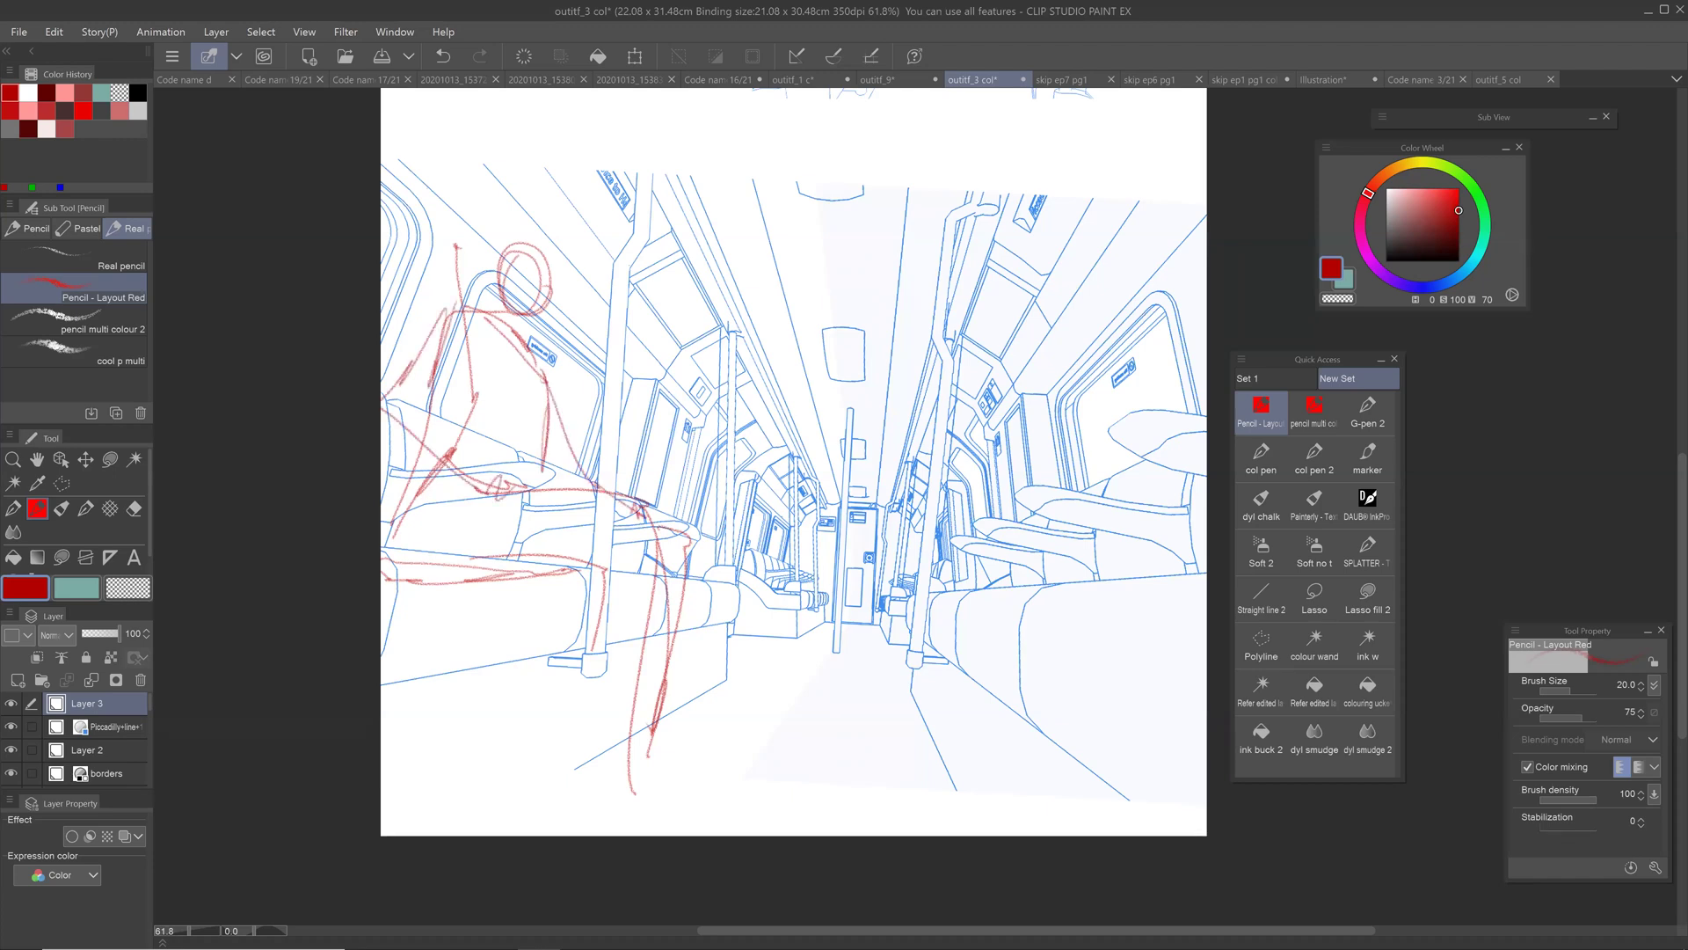
Step: Draw red perspective guide lines from above the foreground passenger's head toward the far end of the carriage
{"action": "left_click_drag", "start_coordinate": [389, 144], "coordinate": [725, 482]}
{"action": "key", "text": "ctrl+z"}
{"action": "left_click_drag", "start_coordinate": [381, 157], "coordinate": [836, 551]}
{"action": "left_click_drag", "start_coordinate": [422, 192], "coordinate": [961, 664]}
{"action": "left_click_drag", "start_coordinate": [508, 147], "coordinate": [759, 476]}
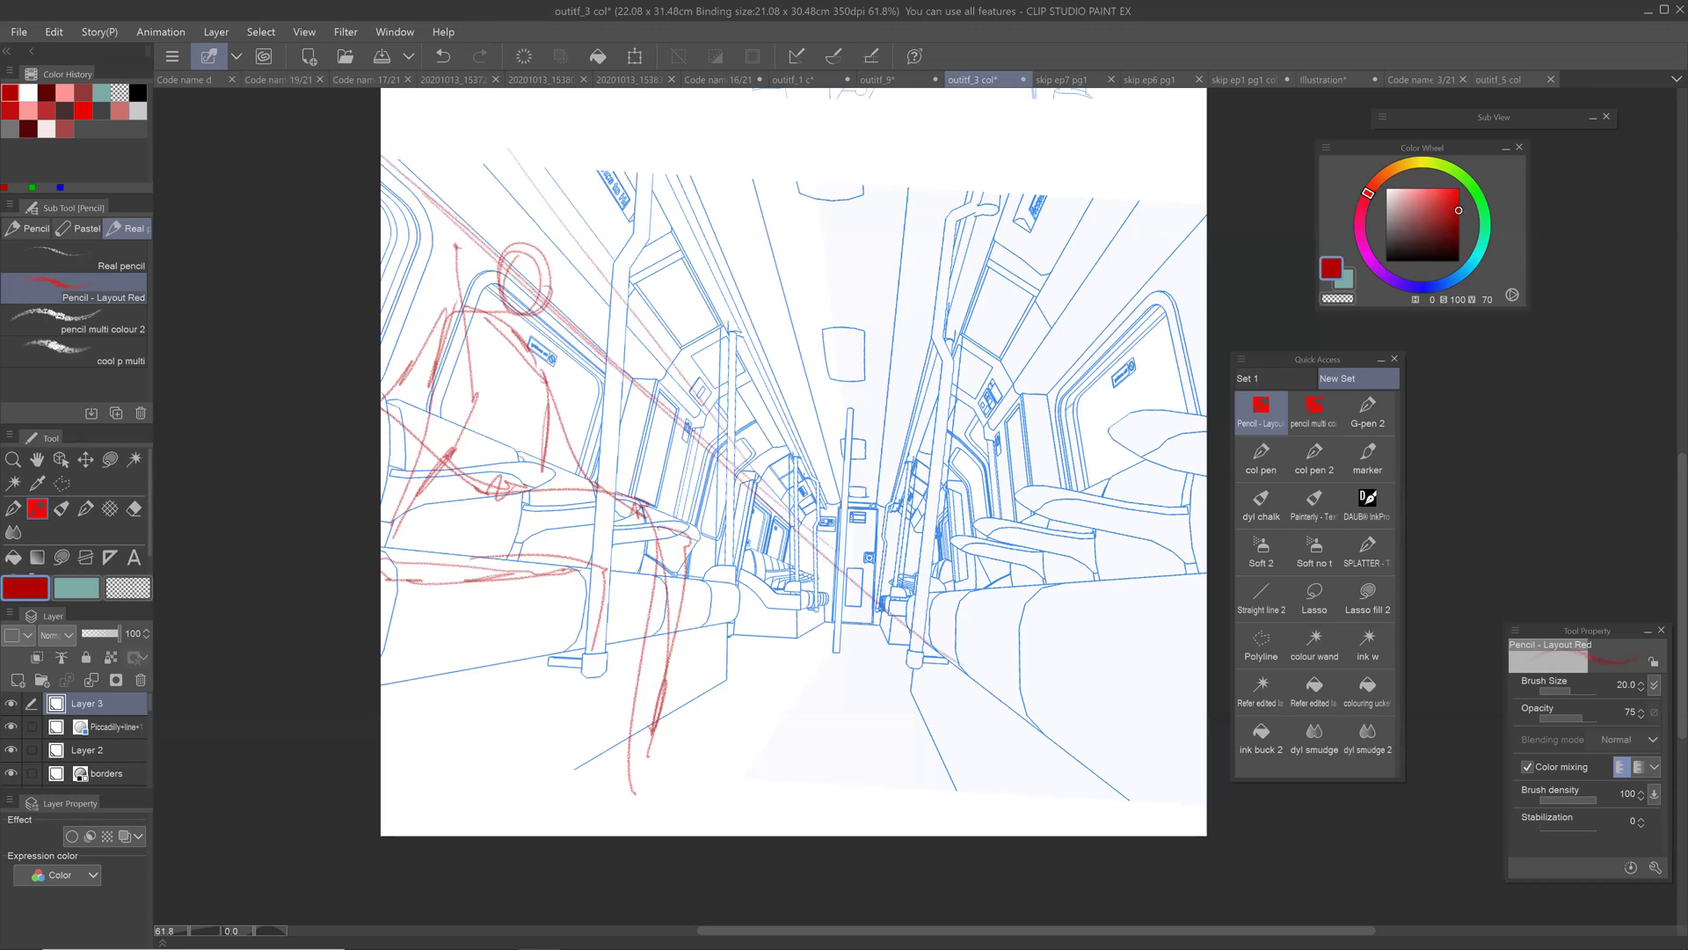
{"action": "left_click_drag", "start_coordinate": [472, 219], "coordinate": [812, 546]}
Step: Sketch a smaller second seated passenger along the guide lines, with legs and feet, and a leg and foot across the aisle
{"action": "mouse_move", "coordinate": [658, 378]}
{"action": "left_mouse_down"}
{"action": "mouse_move", "coordinate": [637, 415]}
{"action": "mouse_move", "coordinate": [671, 387]}
{"action": "mouse_move", "coordinate": [679, 519]}
{"action": "left_mouse_up"}
{"action": "left_click_drag", "start_coordinate": [619, 431], "coordinate": [633, 761]}
{"action": "left_click_drag", "start_coordinate": [717, 606], "coordinate": [717, 756]}
{"action": "mouse_move", "coordinate": [699, 694]}
{"action": "left_mouse_down"}
{"action": "mouse_move", "coordinate": [792, 735]}
{"action": "mouse_move", "coordinate": [739, 752]}
{"action": "left_mouse_up"}
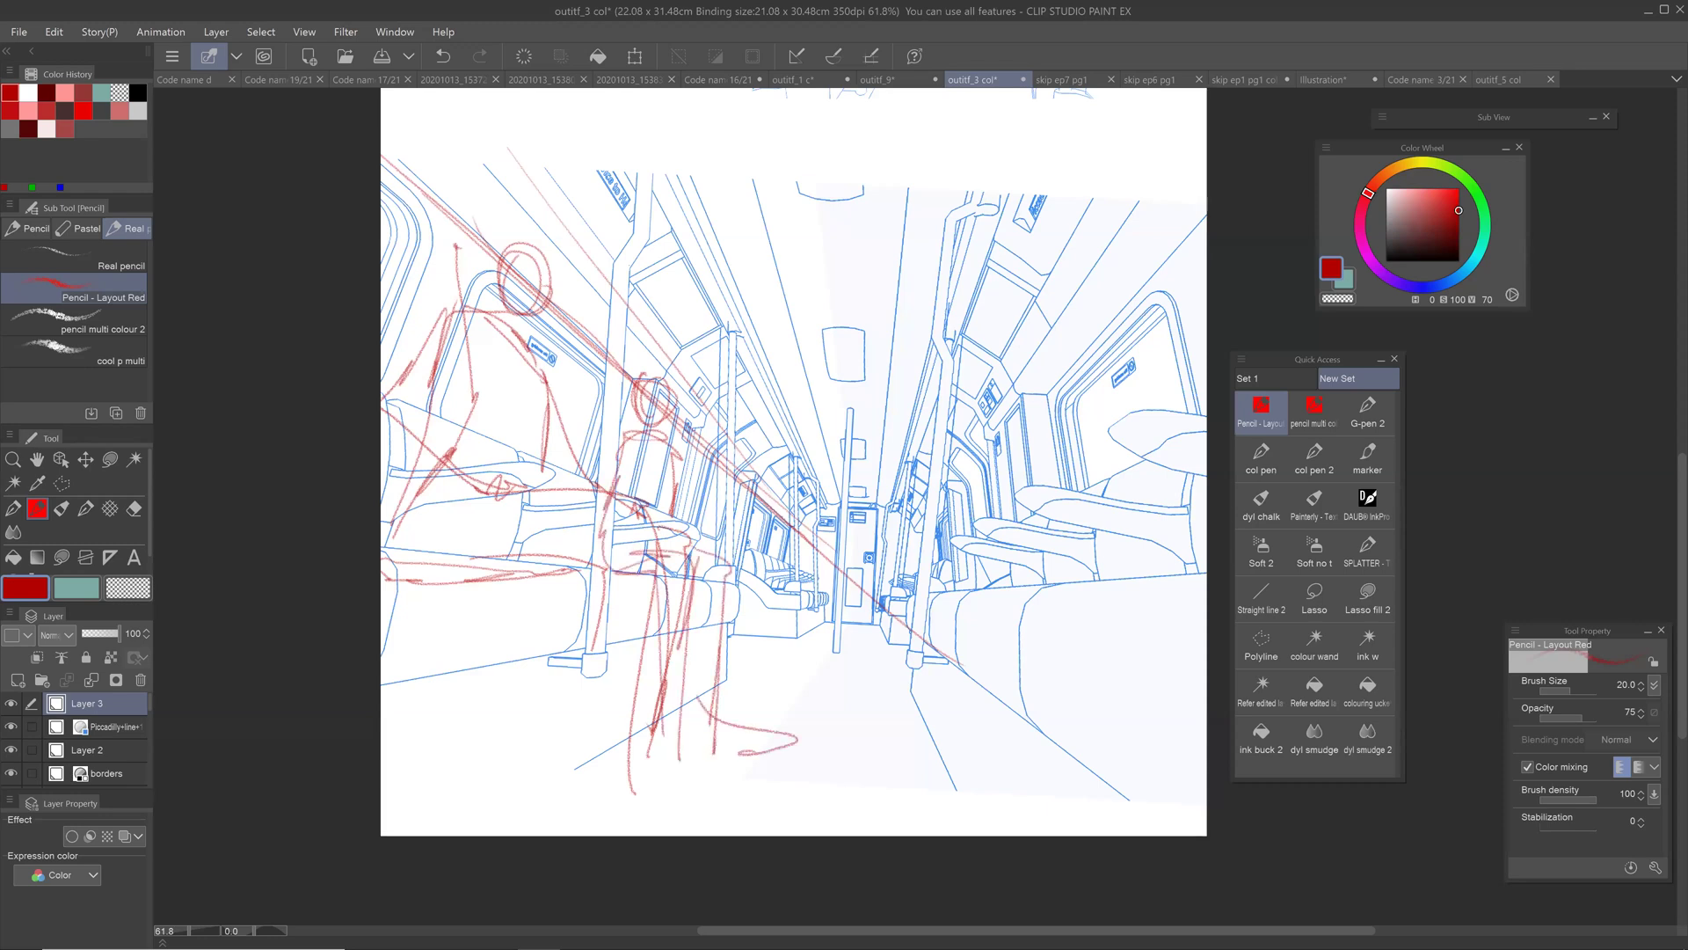
{"action": "left_click_drag", "start_coordinate": [666, 677], "coordinate": [723, 794]}
{"action": "left_click_drag", "start_coordinate": [629, 766], "coordinate": [714, 795]}
{"action": "mouse_move", "coordinate": [928, 720]}
{"action": "left_mouse_down"}
{"action": "mouse_move", "coordinate": [910, 724]}
{"action": "mouse_move", "coordinate": [932, 744]}
{"action": "left_mouse_up"}
{"action": "left_click_drag", "start_coordinate": [961, 524], "coordinate": [912, 743]}
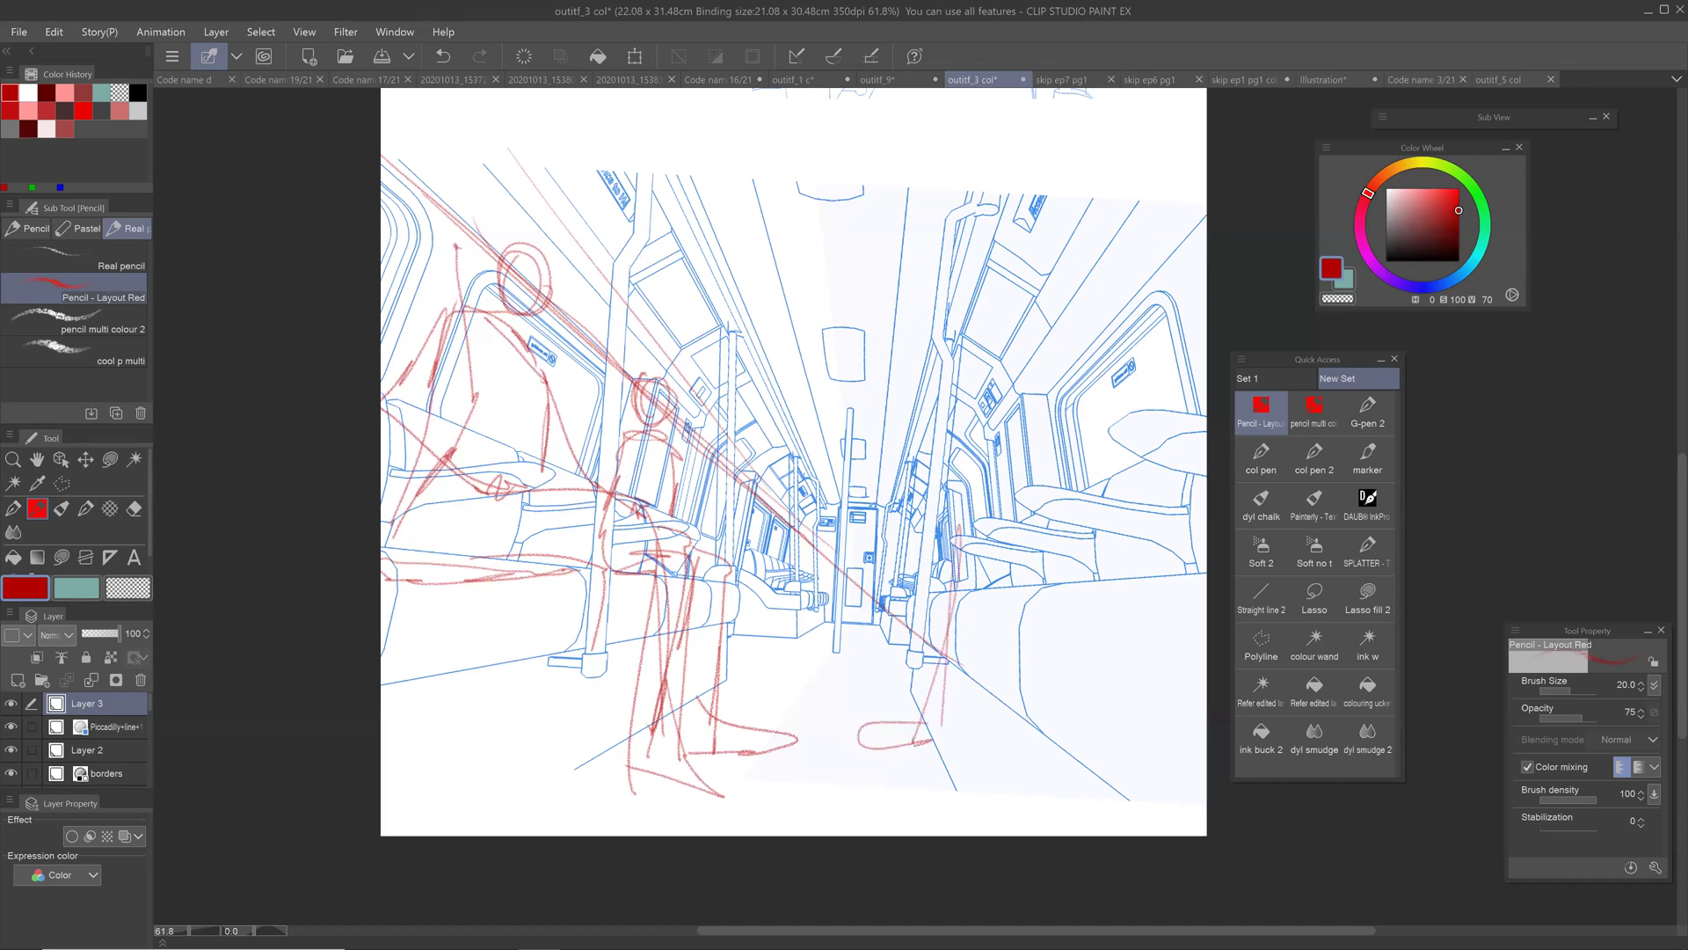
Step: Trace the ceiling's converging perspective lines in red and rough in the panel area above the second passenger
{"action": "left_click_drag", "start_coordinate": [792, 457], "coordinate": [825, 606]}
{"action": "left_click_drag", "start_coordinate": [791, 458], "coordinate": [764, 299]}
{"action": "left_click_drag", "start_coordinate": [696, 158], "coordinate": [828, 512]}
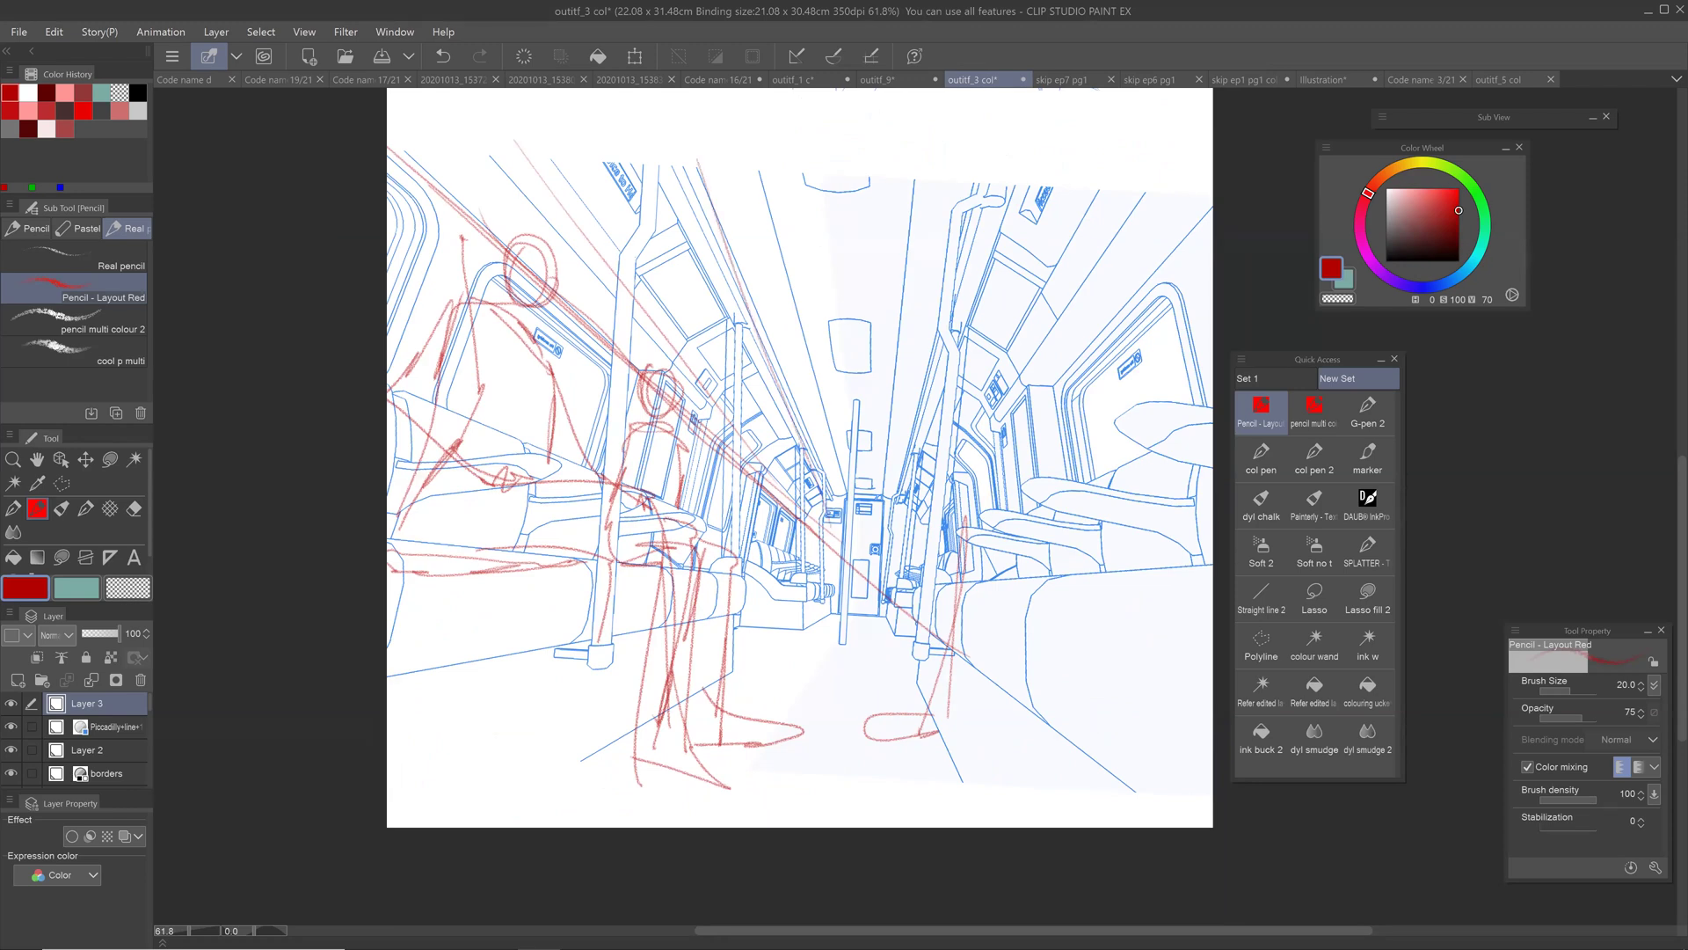
{"action": "left_click_drag", "start_coordinate": [754, 161], "coordinate": [858, 504]}
{"action": "left_click_drag", "start_coordinate": [915, 193], "coordinate": [877, 554]}
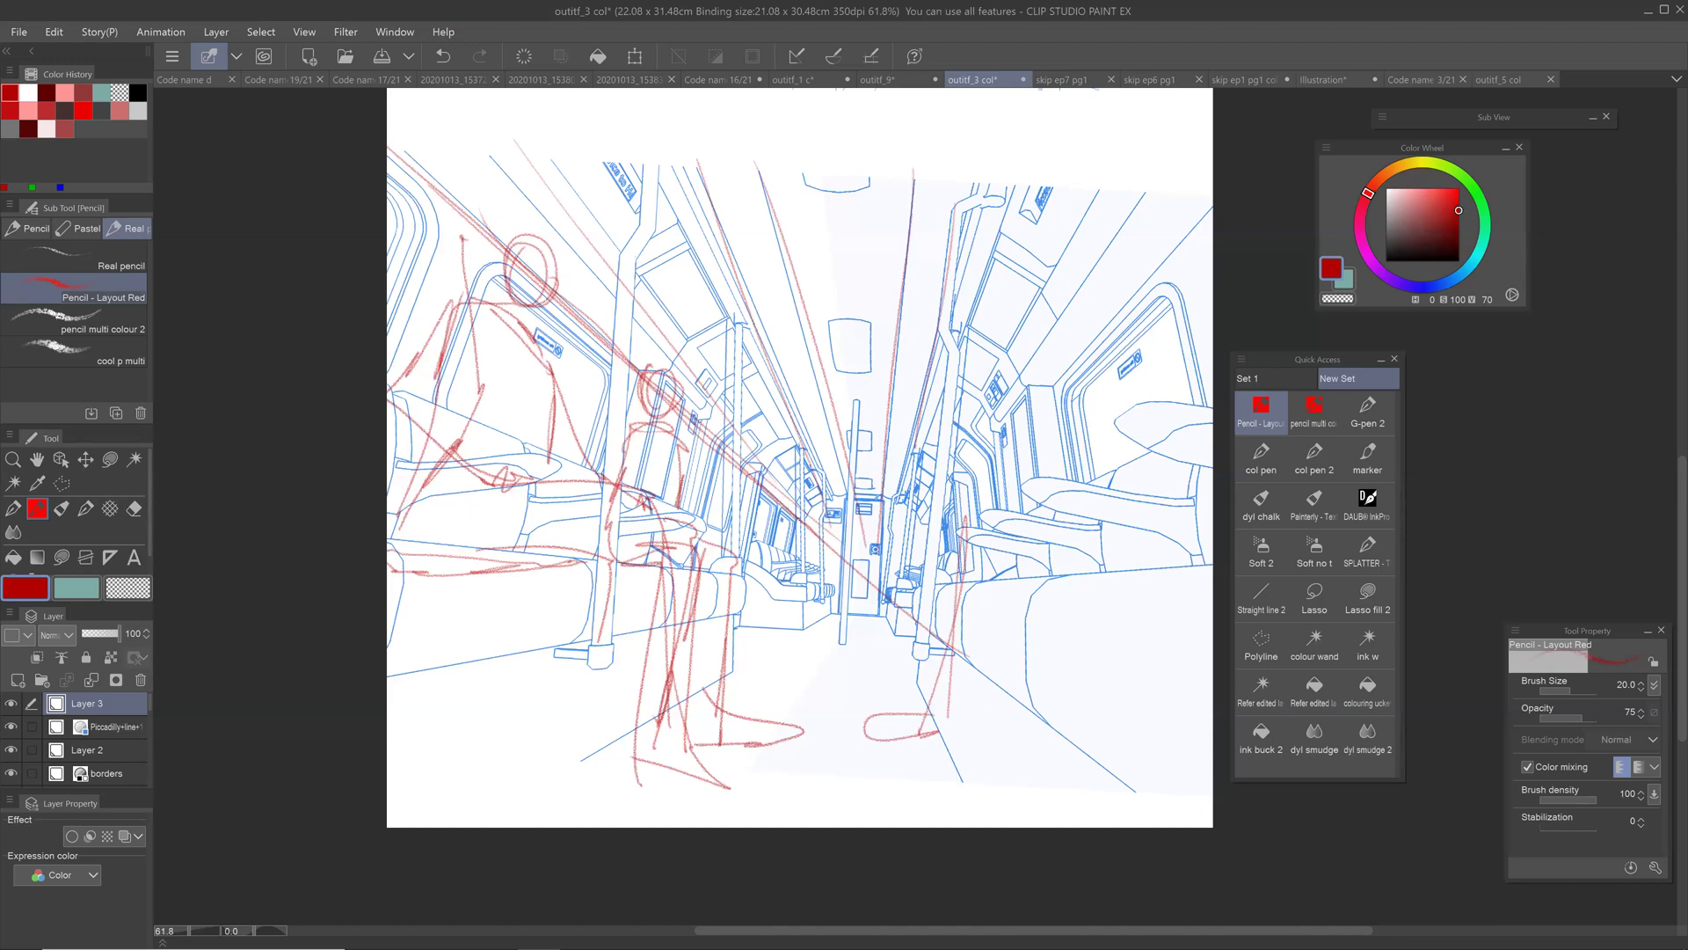
{"action": "left_click_drag", "start_coordinate": [649, 284], "coordinate": [733, 337]}
{"action": "left_click_drag", "start_coordinate": [661, 280], "coordinate": [691, 337]}
{"action": "left_click_drag", "start_coordinate": [643, 357], "coordinate": [729, 321]}
{"action": "left_click_drag", "start_coordinate": [800, 457], "coordinate": [746, 537]}
{"action": "mouse_move", "coordinate": [989, 595]}
{"action": "left_mouse_down"}
{"action": "mouse_move", "coordinate": [984, 568]}
{"action": "mouse_move", "coordinate": [976, 584]}
{"action": "left_mouse_up"}
{"action": "scroll", "coordinate": [976, 585], "scroll_direction": "down", "scroll_amount": 1}
{"action": "mouse_move", "coordinate": [792, 493]}
{"action": "left_mouse_down"}
{"action": "mouse_move", "coordinate": [753, 564]}
{"action": "mouse_move", "coordinate": [778, 494]}
{"action": "left_mouse_up"}
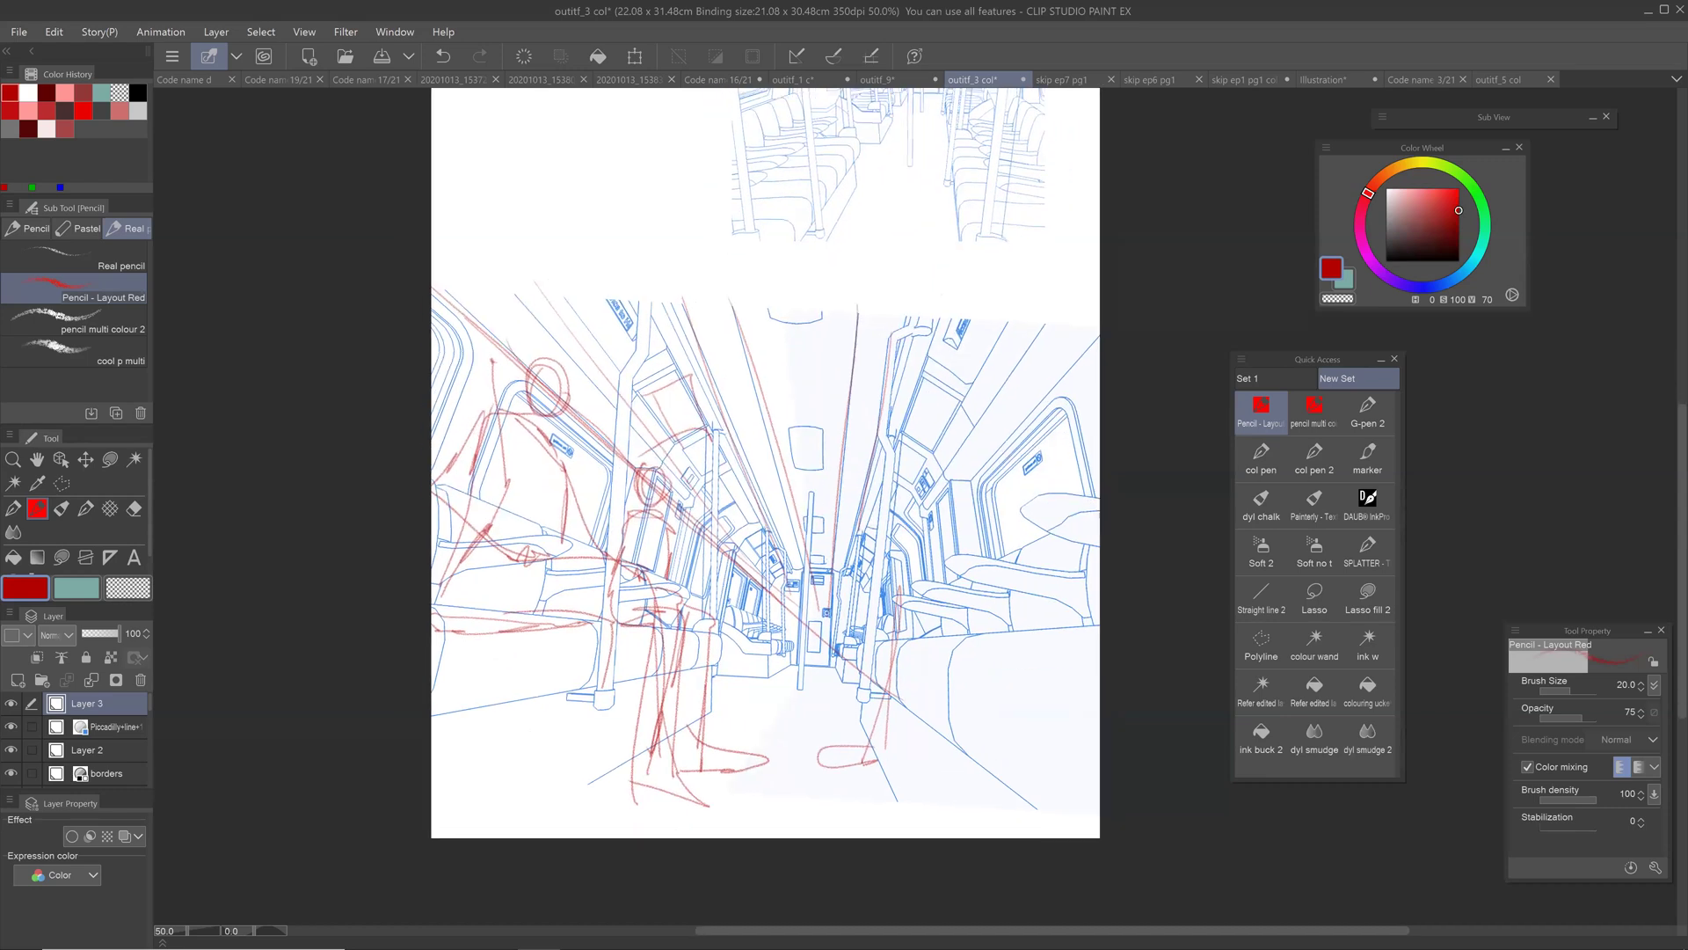
Step: Hide the red sketch on Layer 3, the blue line art and the white Layer 2, and examine the finished train panels
{"action": "left_click", "coordinate": [11, 703]}
{"action": "left_click", "coordinate": [11, 727]}
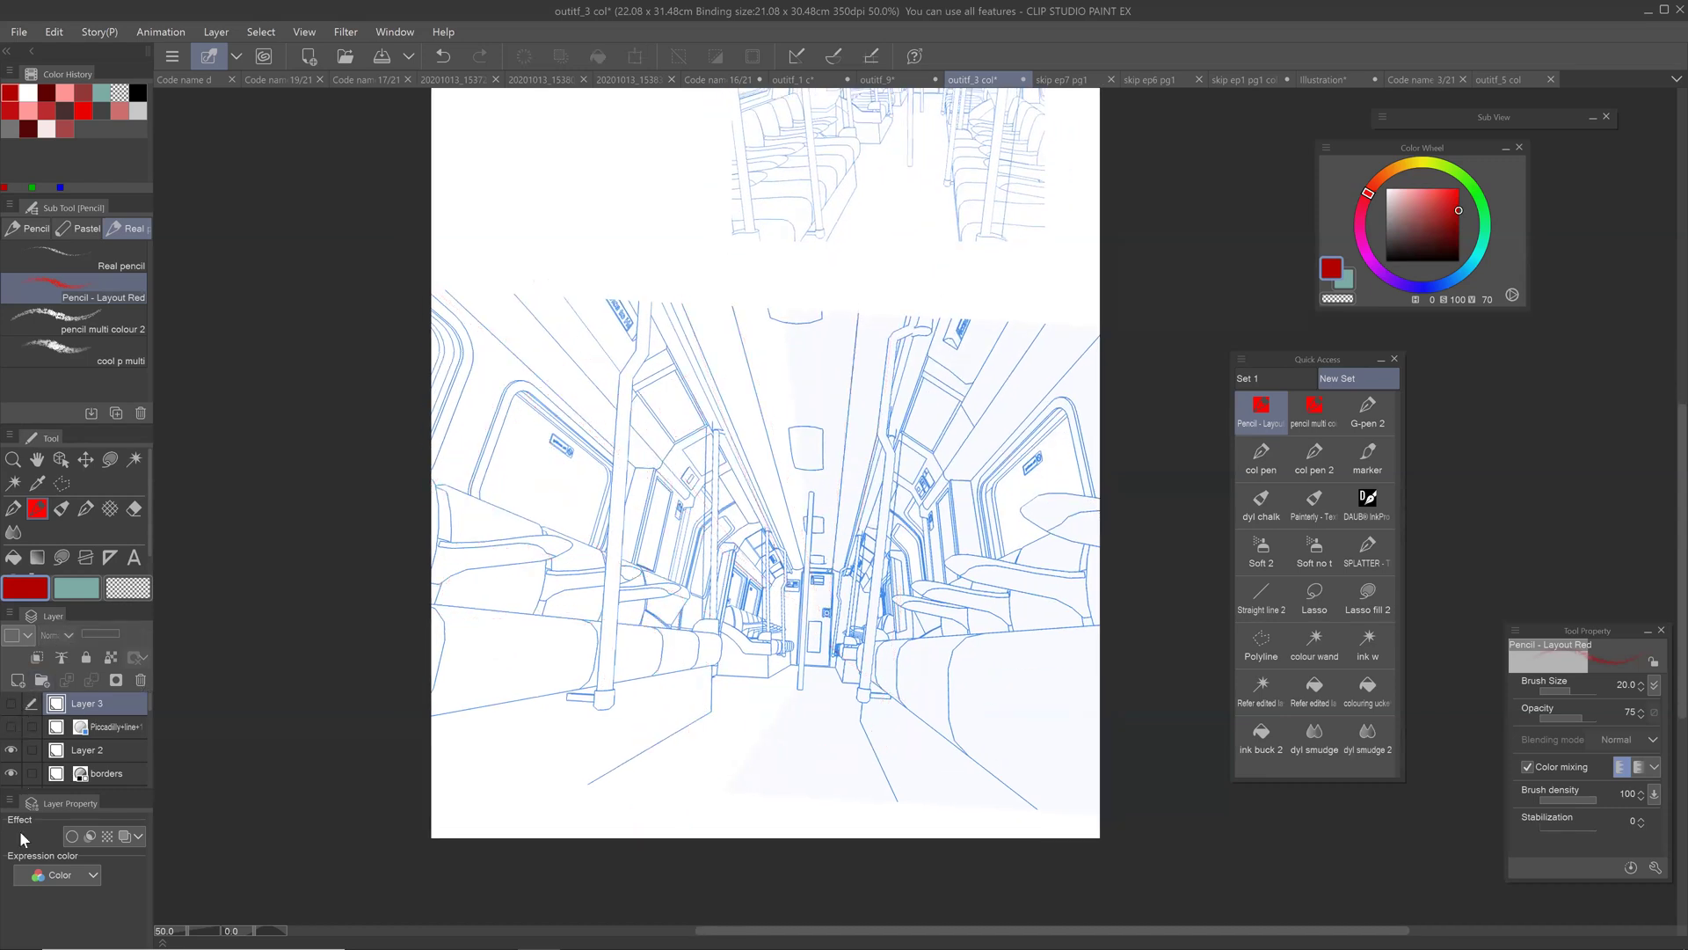
{"action": "left_click", "coordinate": [9, 756]}
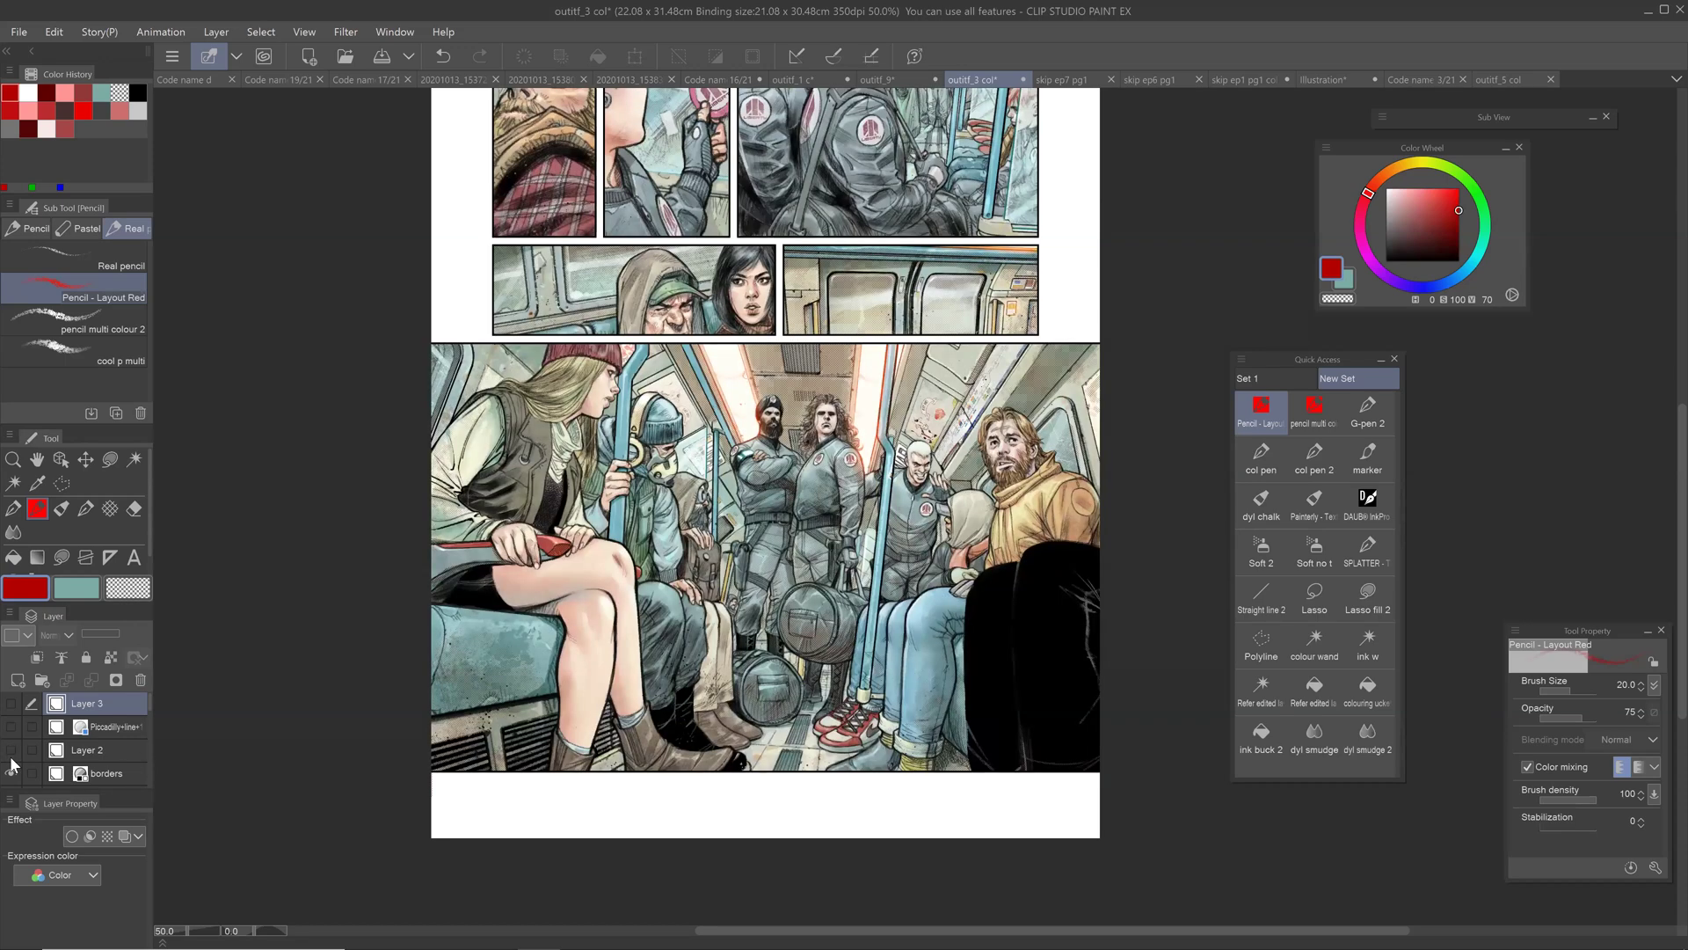
{"action": "scroll", "coordinate": [765, 506], "scroll_direction": "up", "scroll_amount": 2}
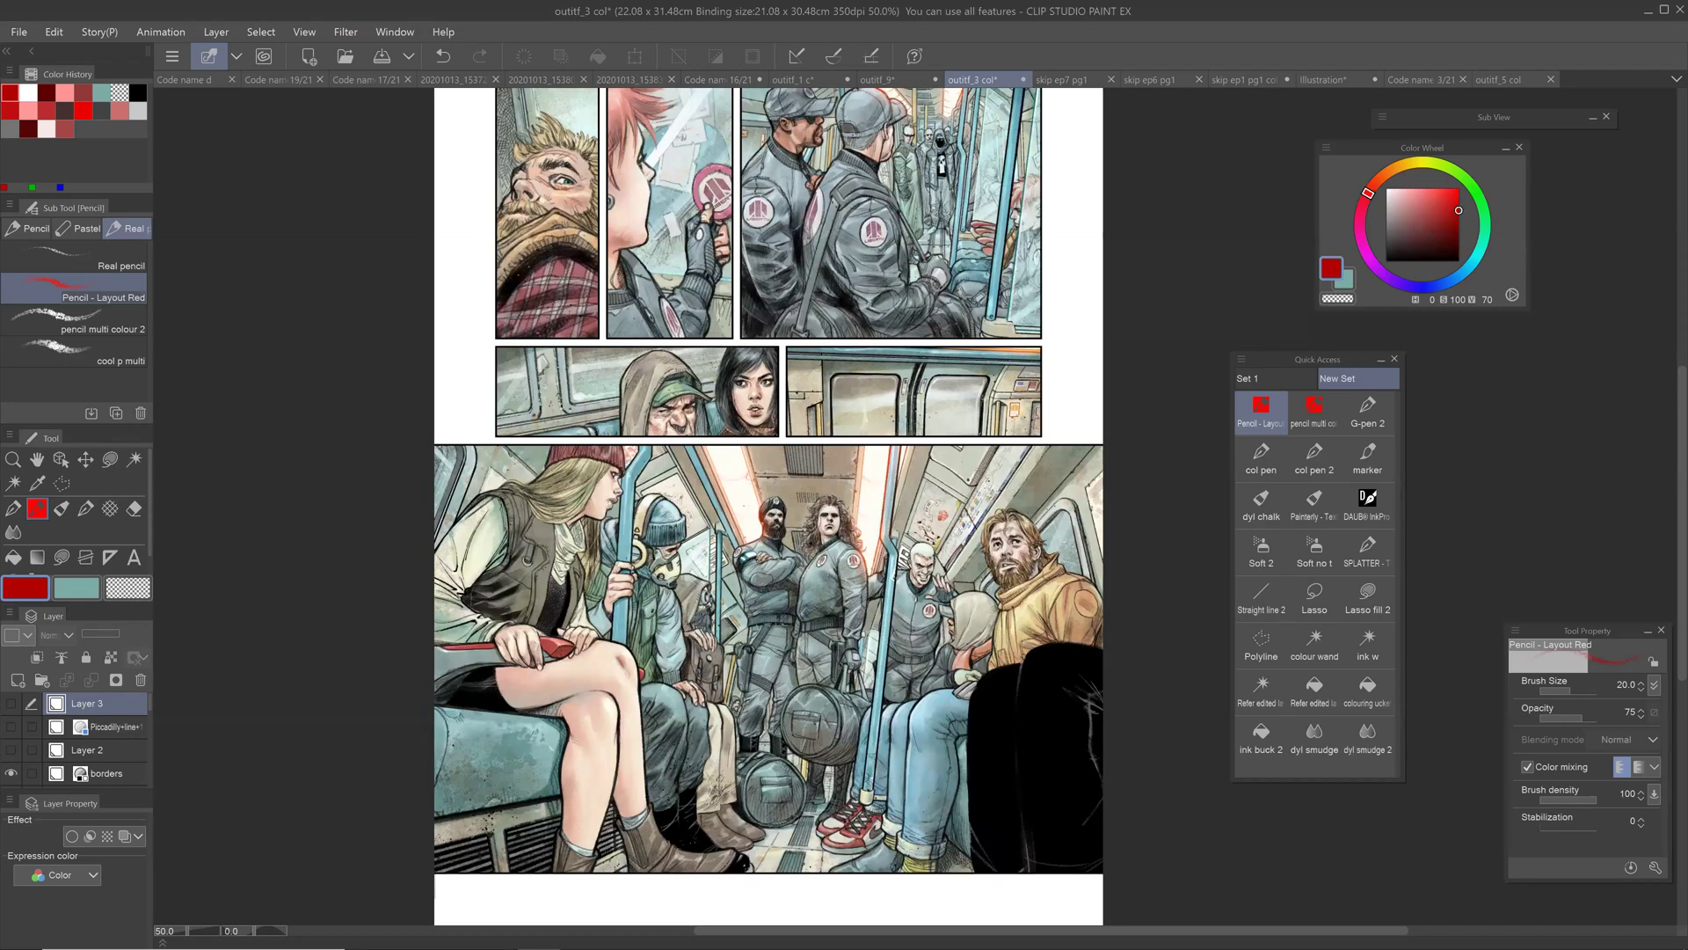
{"action": "scroll", "coordinate": [791, 506], "scroll_direction": "up", "scroll_amount": 4}
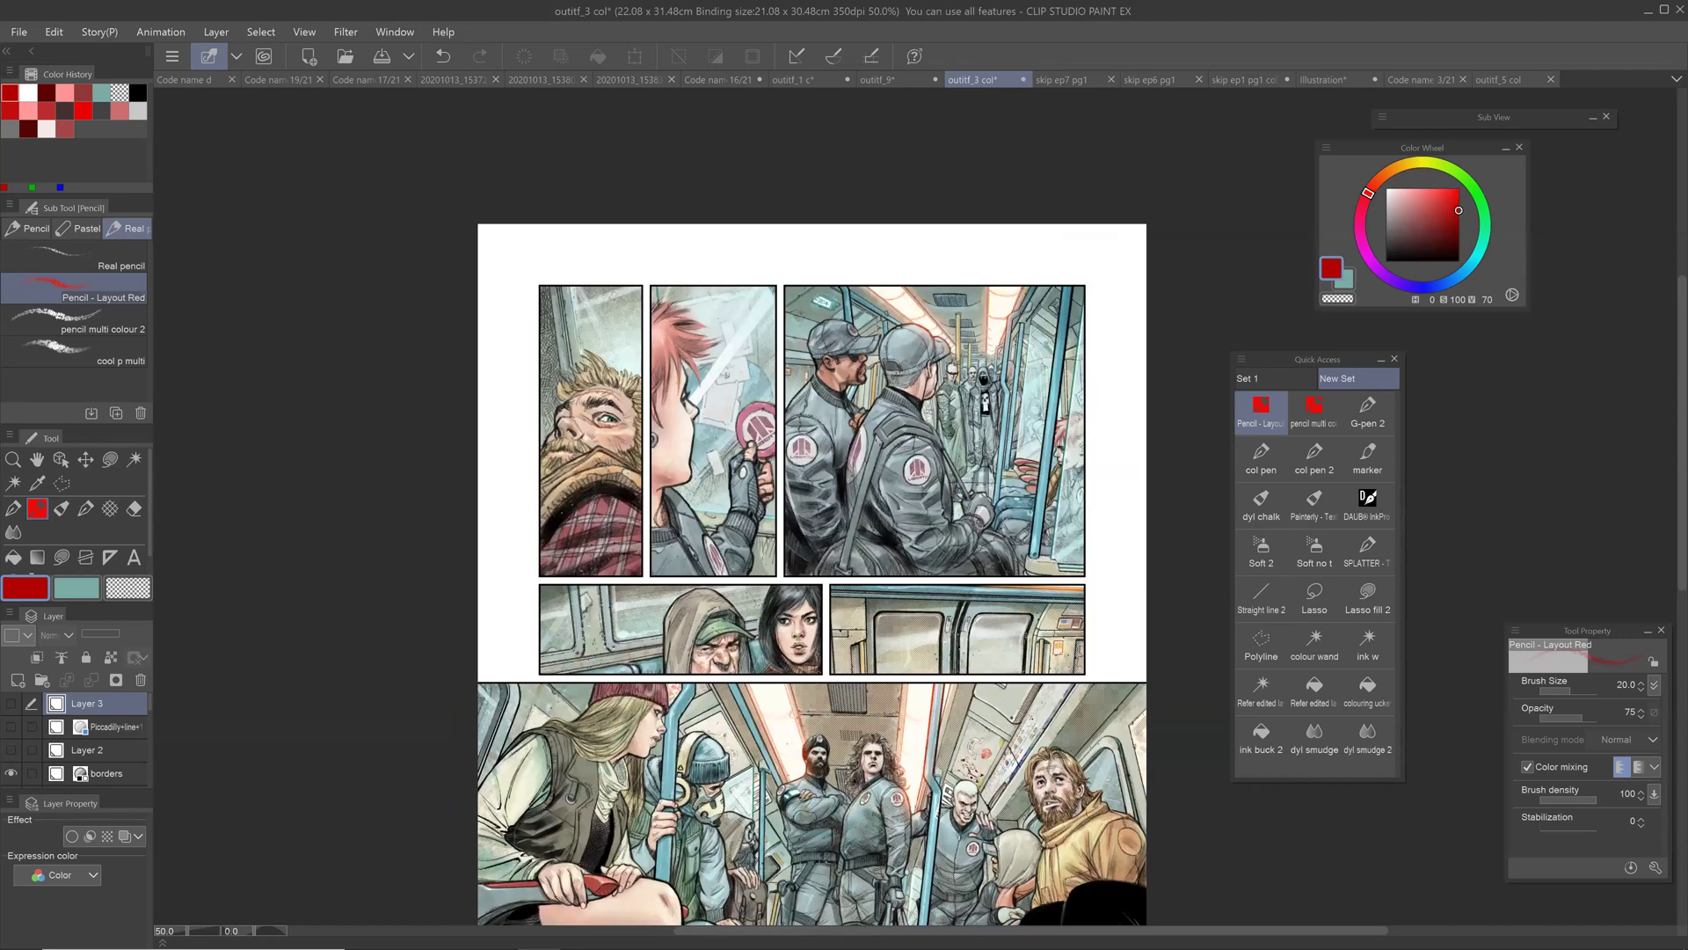
{"action": "scroll", "coordinate": [1058, 466], "scroll_direction": "up", "scroll_amount": 5}
{"action": "left_click_drag", "start_coordinate": [765, 466], "coordinate": [741, 380]}
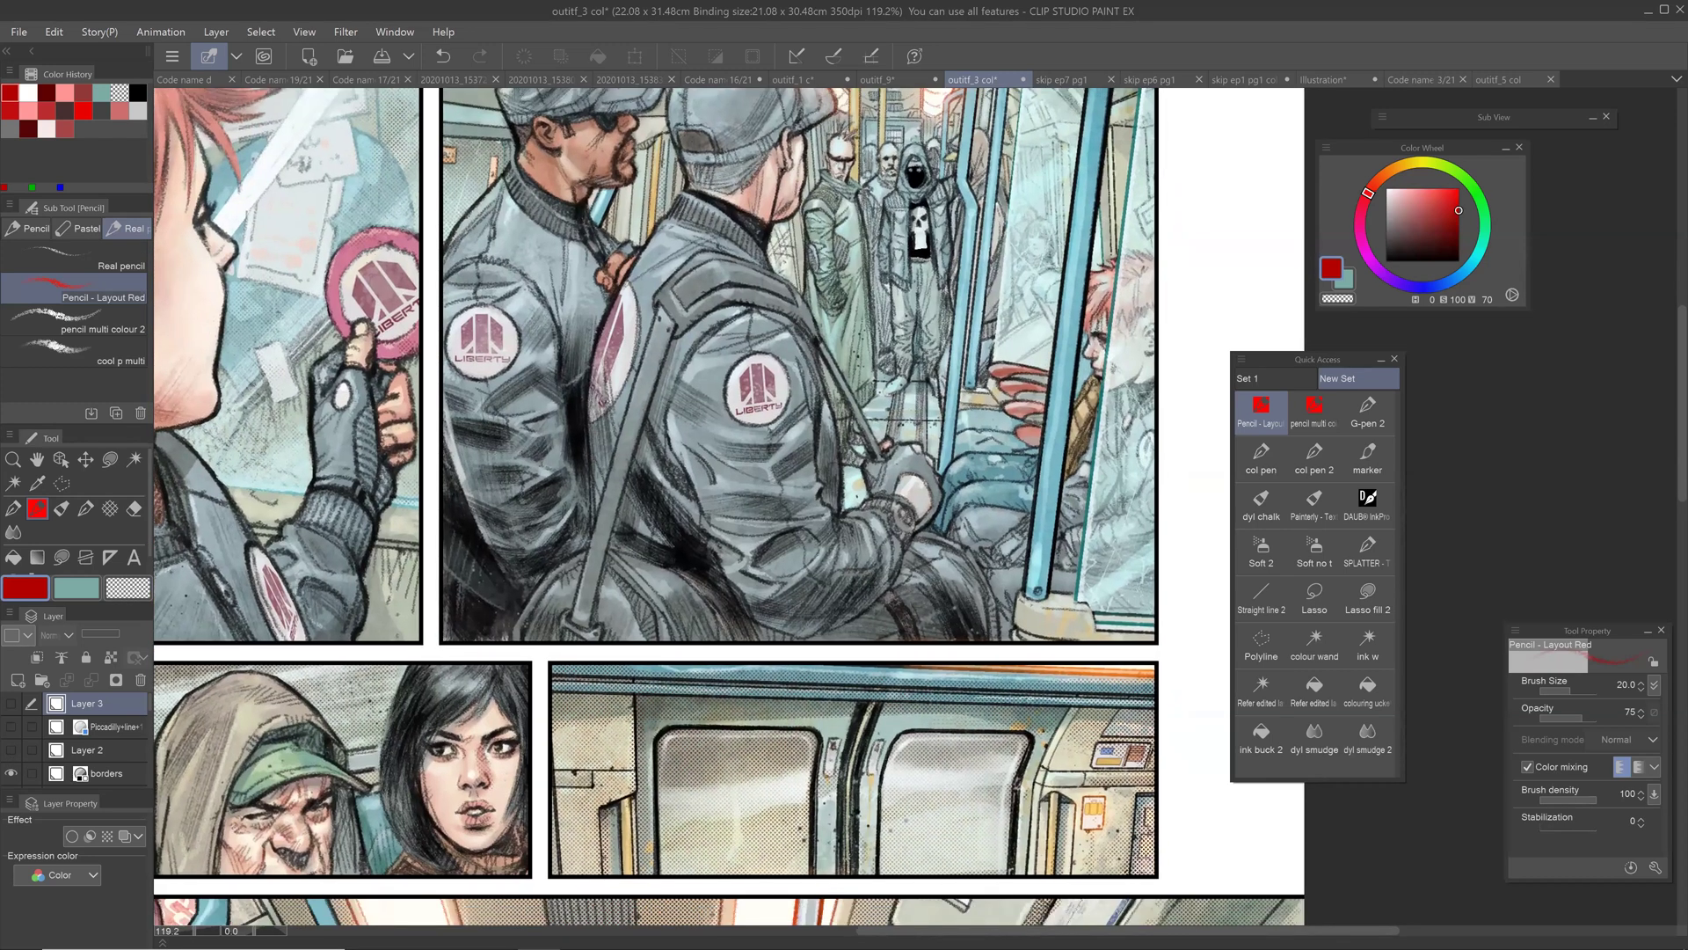
{"action": "scroll", "coordinate": [954, 541], "scroll_direction": "down", "scroll_amount": 3}
{"action": "scroll", "coordinate": [704, 507], "scroll_direction": "down", "scroll_amount": 2}
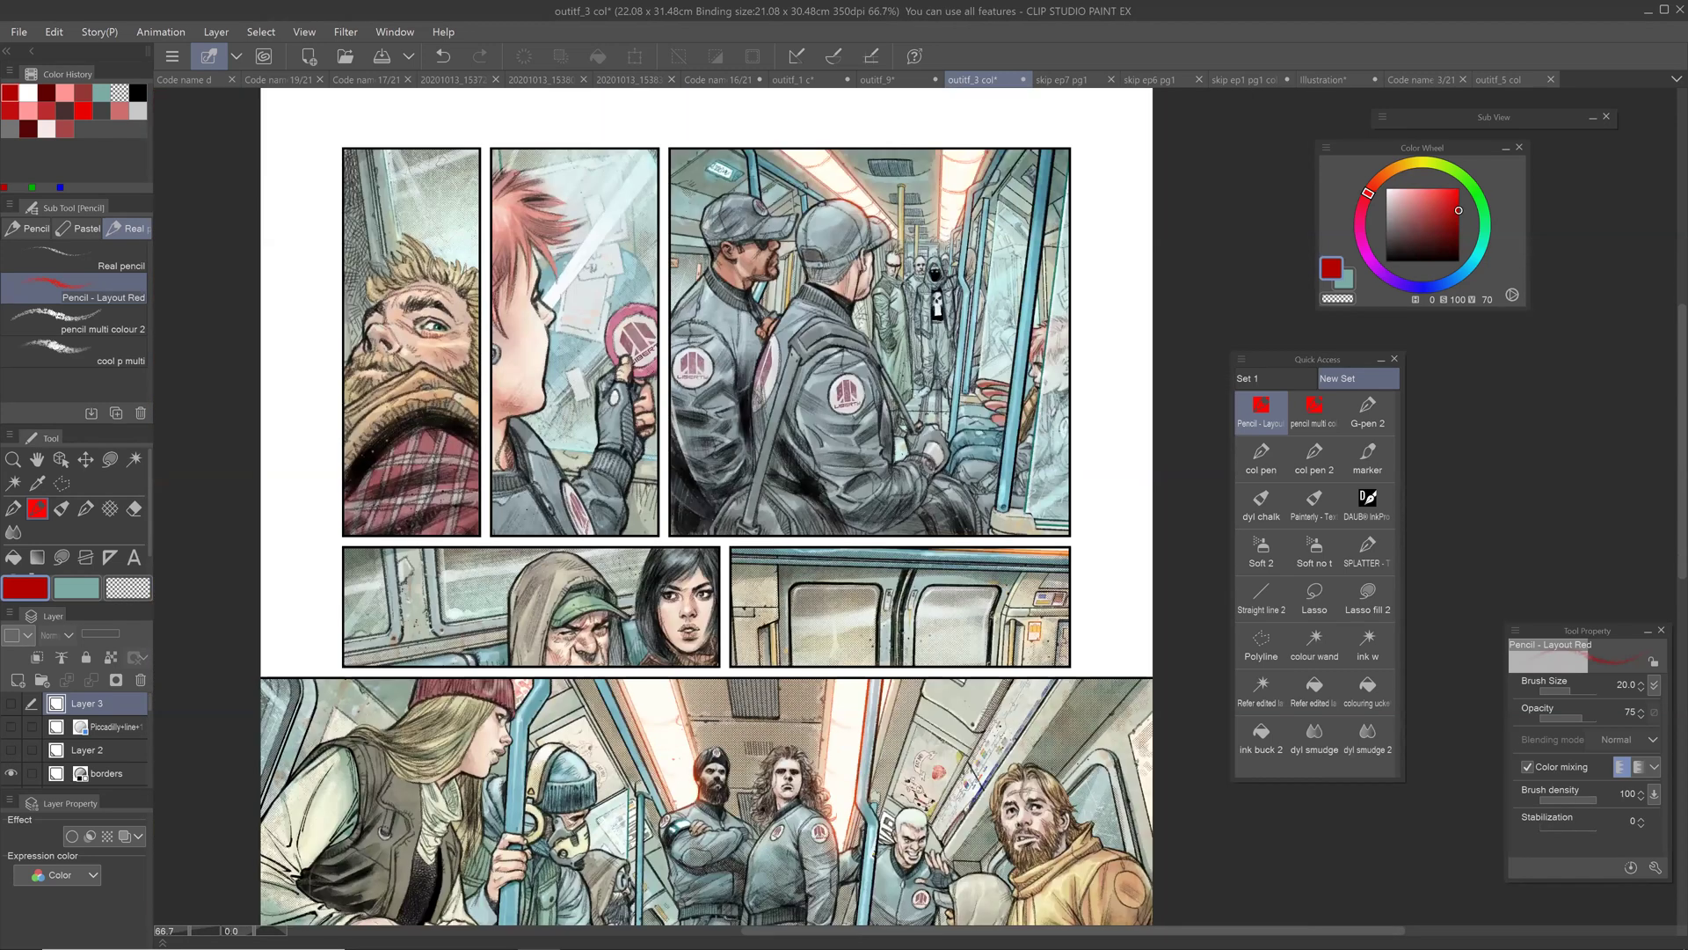
{"action": "scroll", "coordinate": [708, 506], "scroll_direction": "down", "scroll_amount": 2}
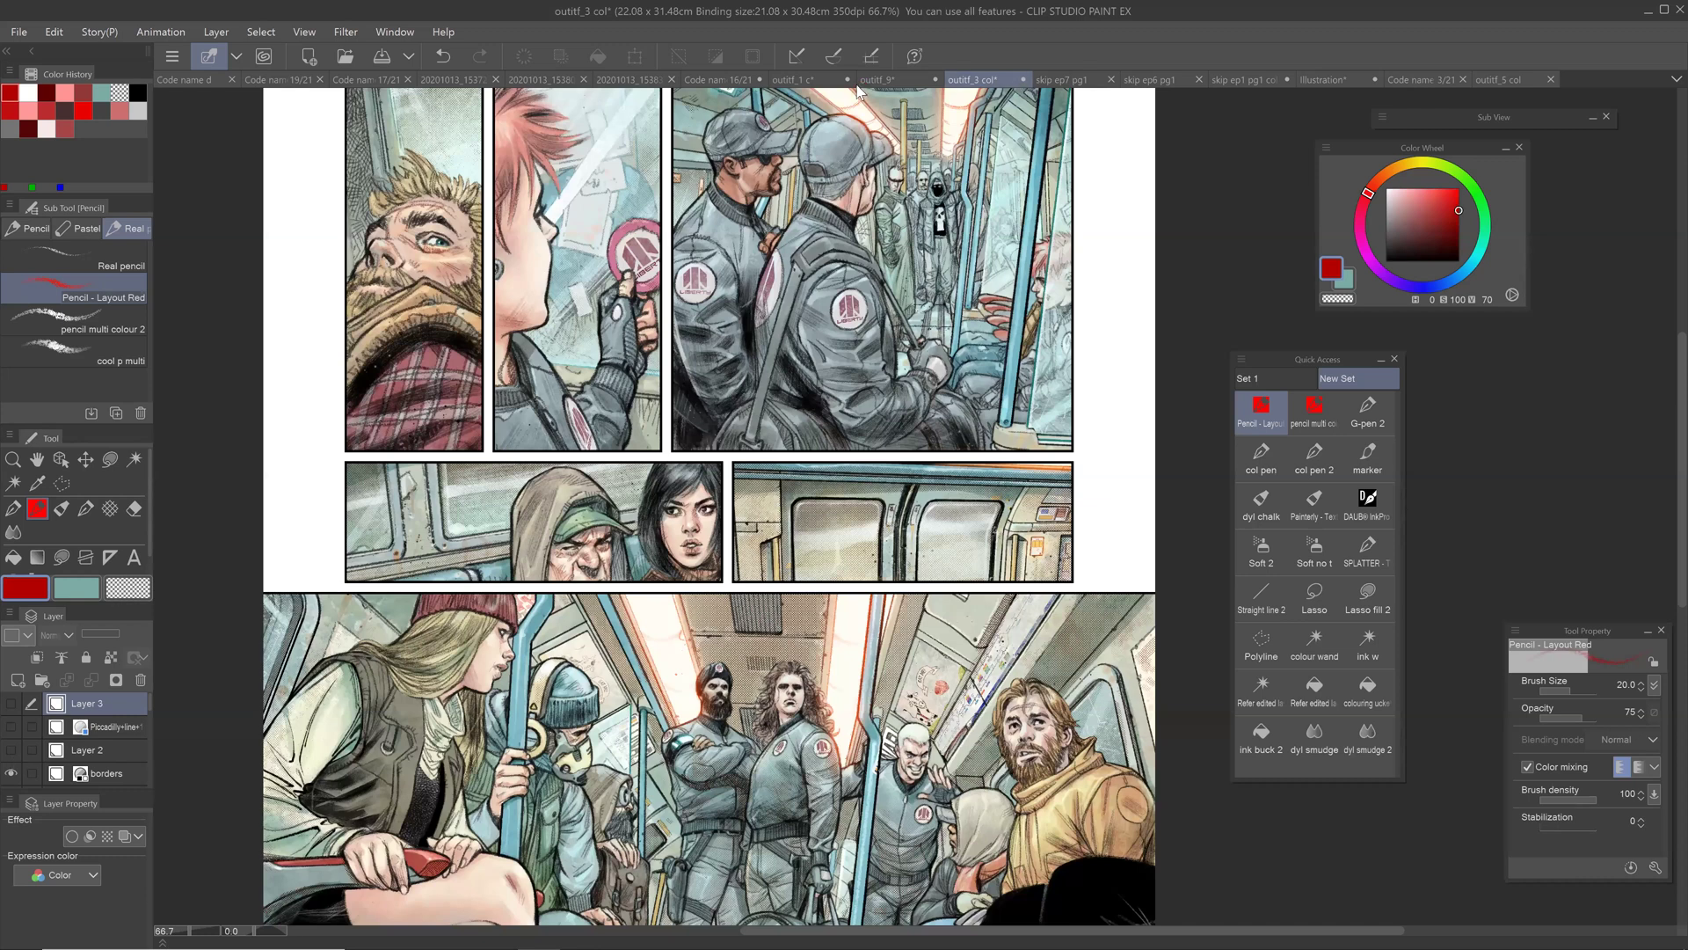
Step: Switch to the thumbnail sketch 20201013_153834.jpg and copy the entire image
{"action": "left_click", "coordinate": [612, 80]}
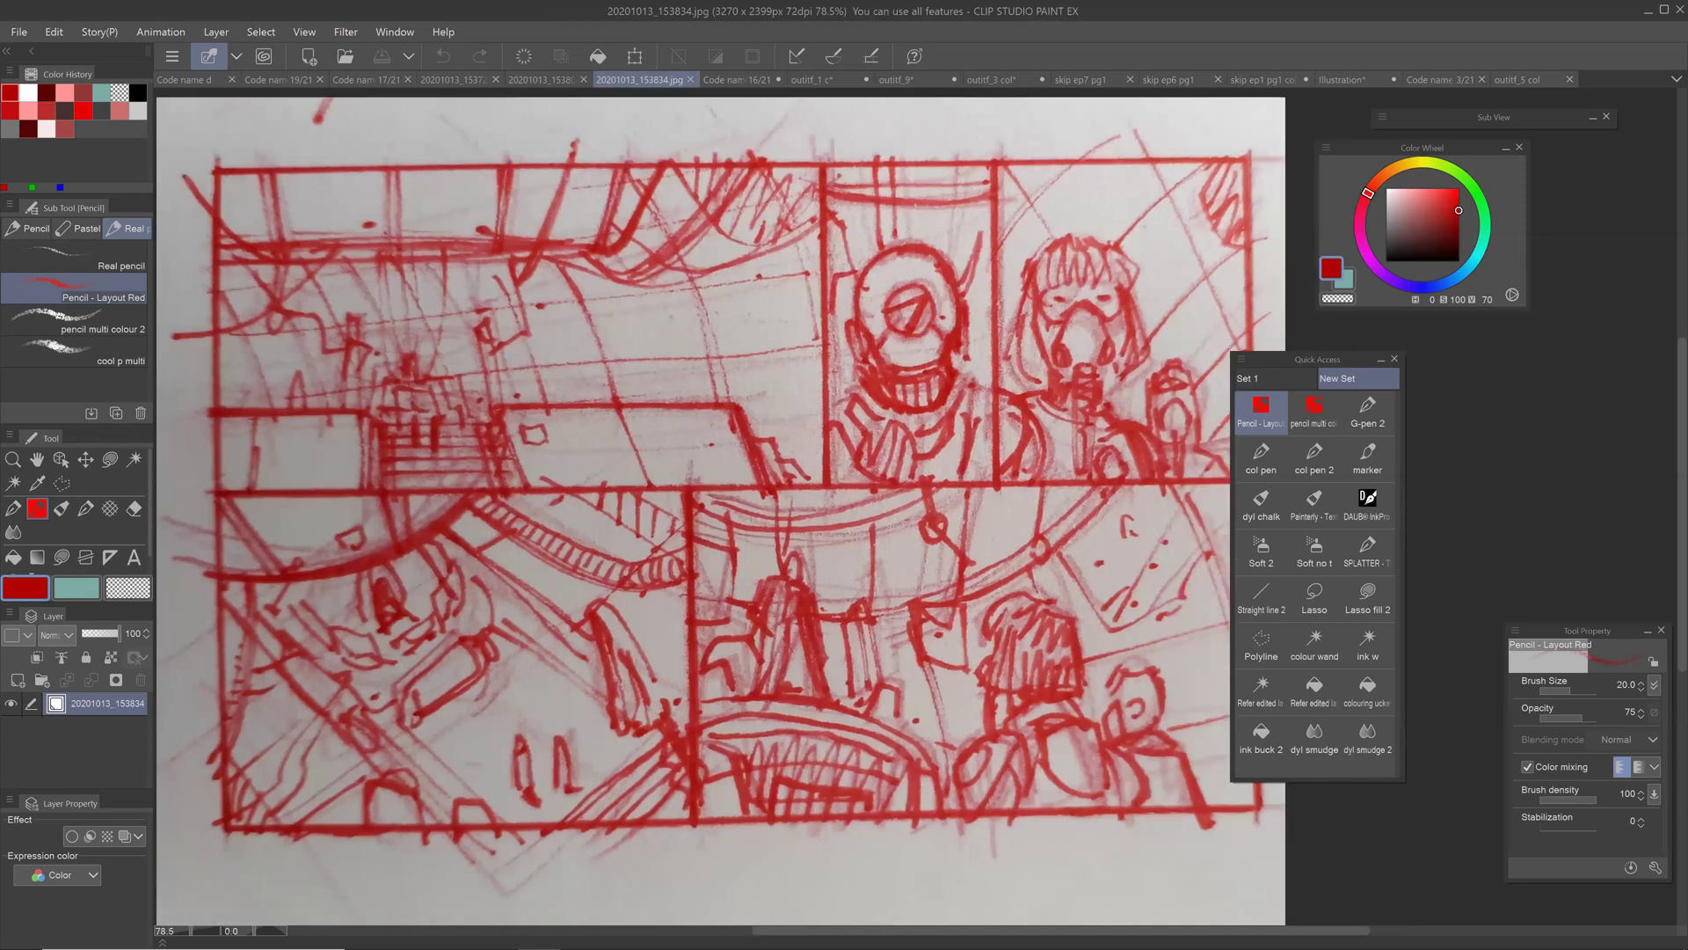
{"action": "mouse_move", "coordinate": [721, 510]}
{"action": "left_mouse_down"}
{"action": "mouse_move", "coordinate": [774, 540]}
{"action": "mouse_move", "coordinate": [725, 476]}
{"action": "left_mouse_up"}
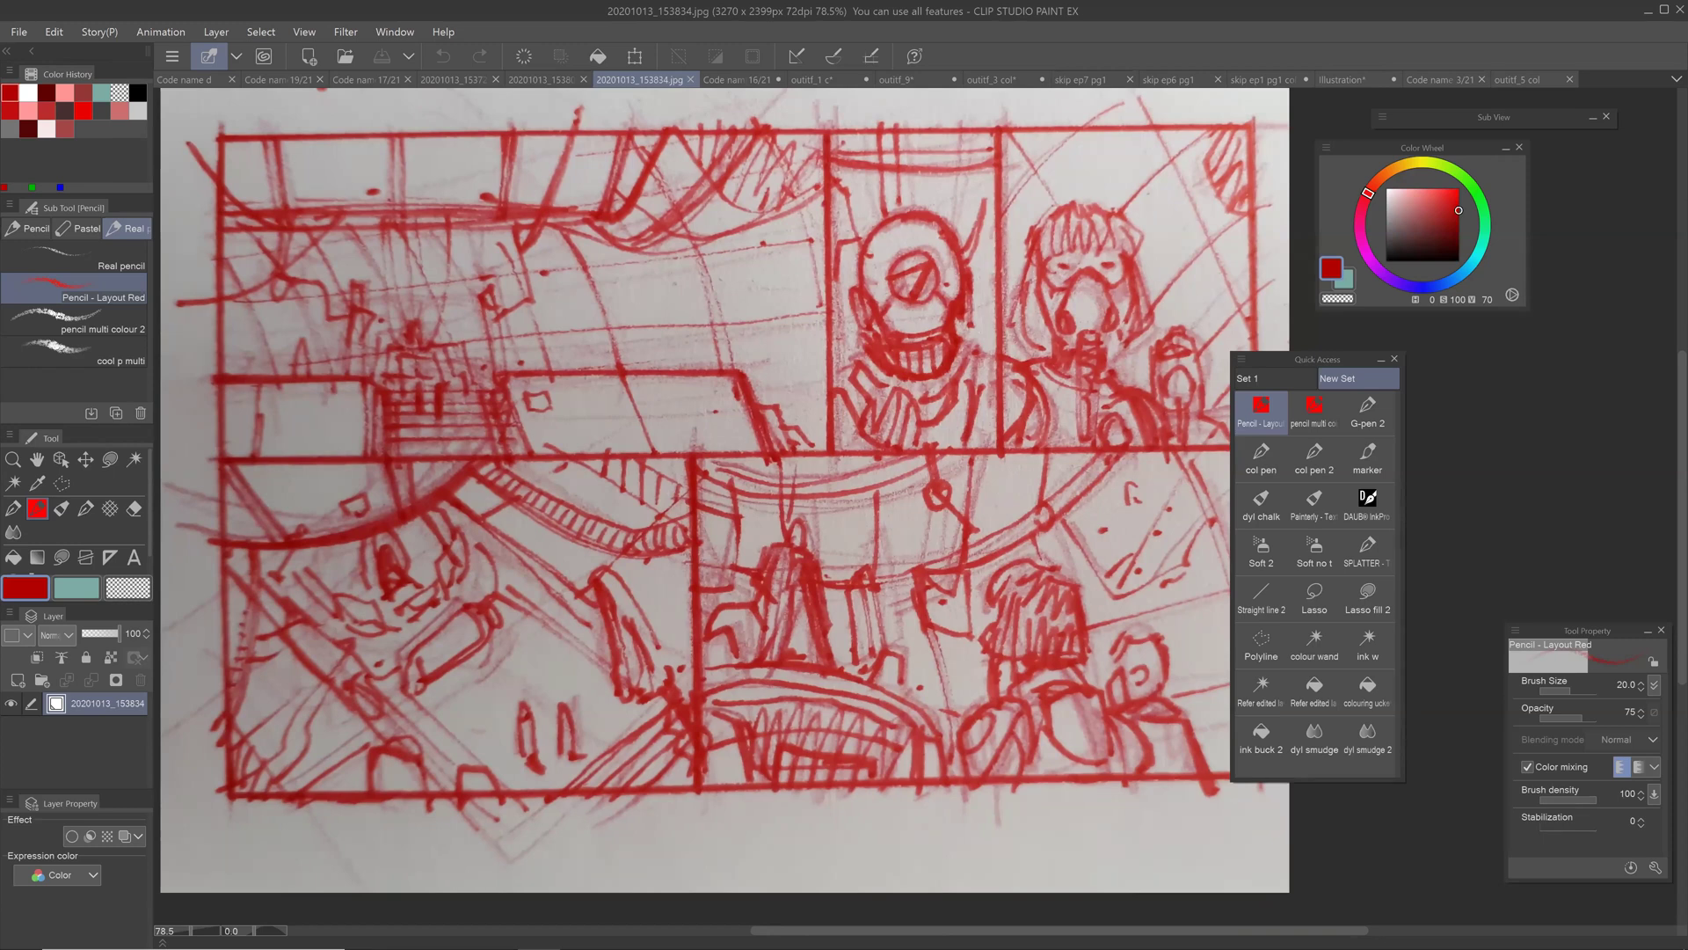
{"action": "left_click", "coordinate": [255, 30]}
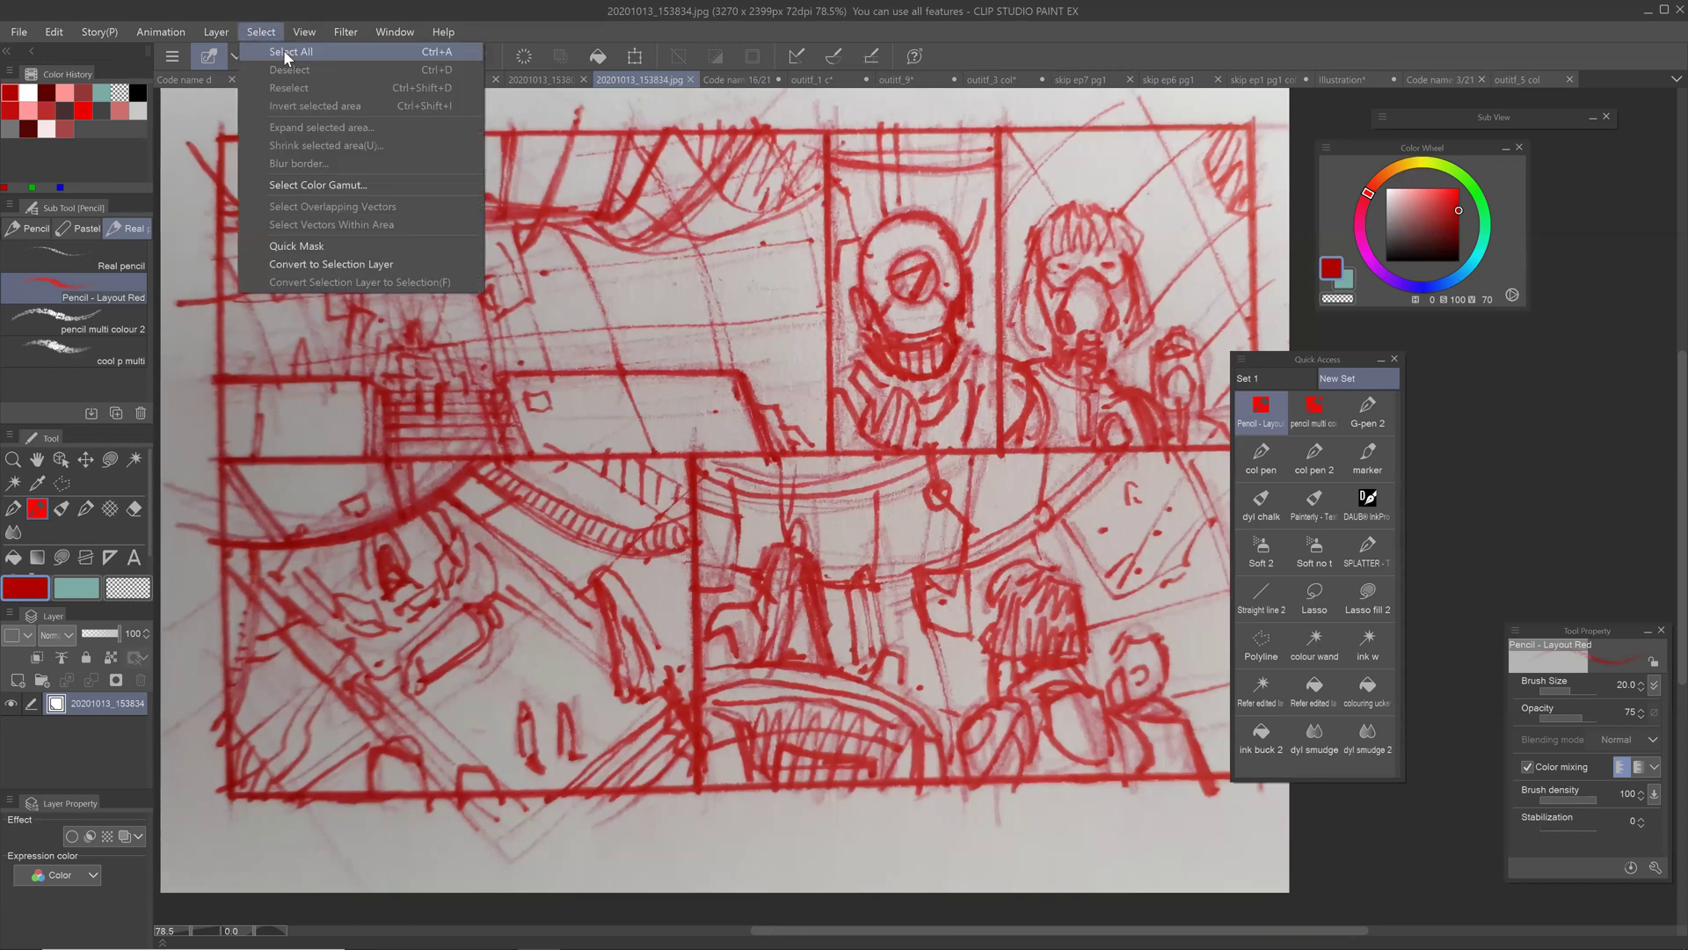
{"action": "left_click", "coordinate": [283, 51]}
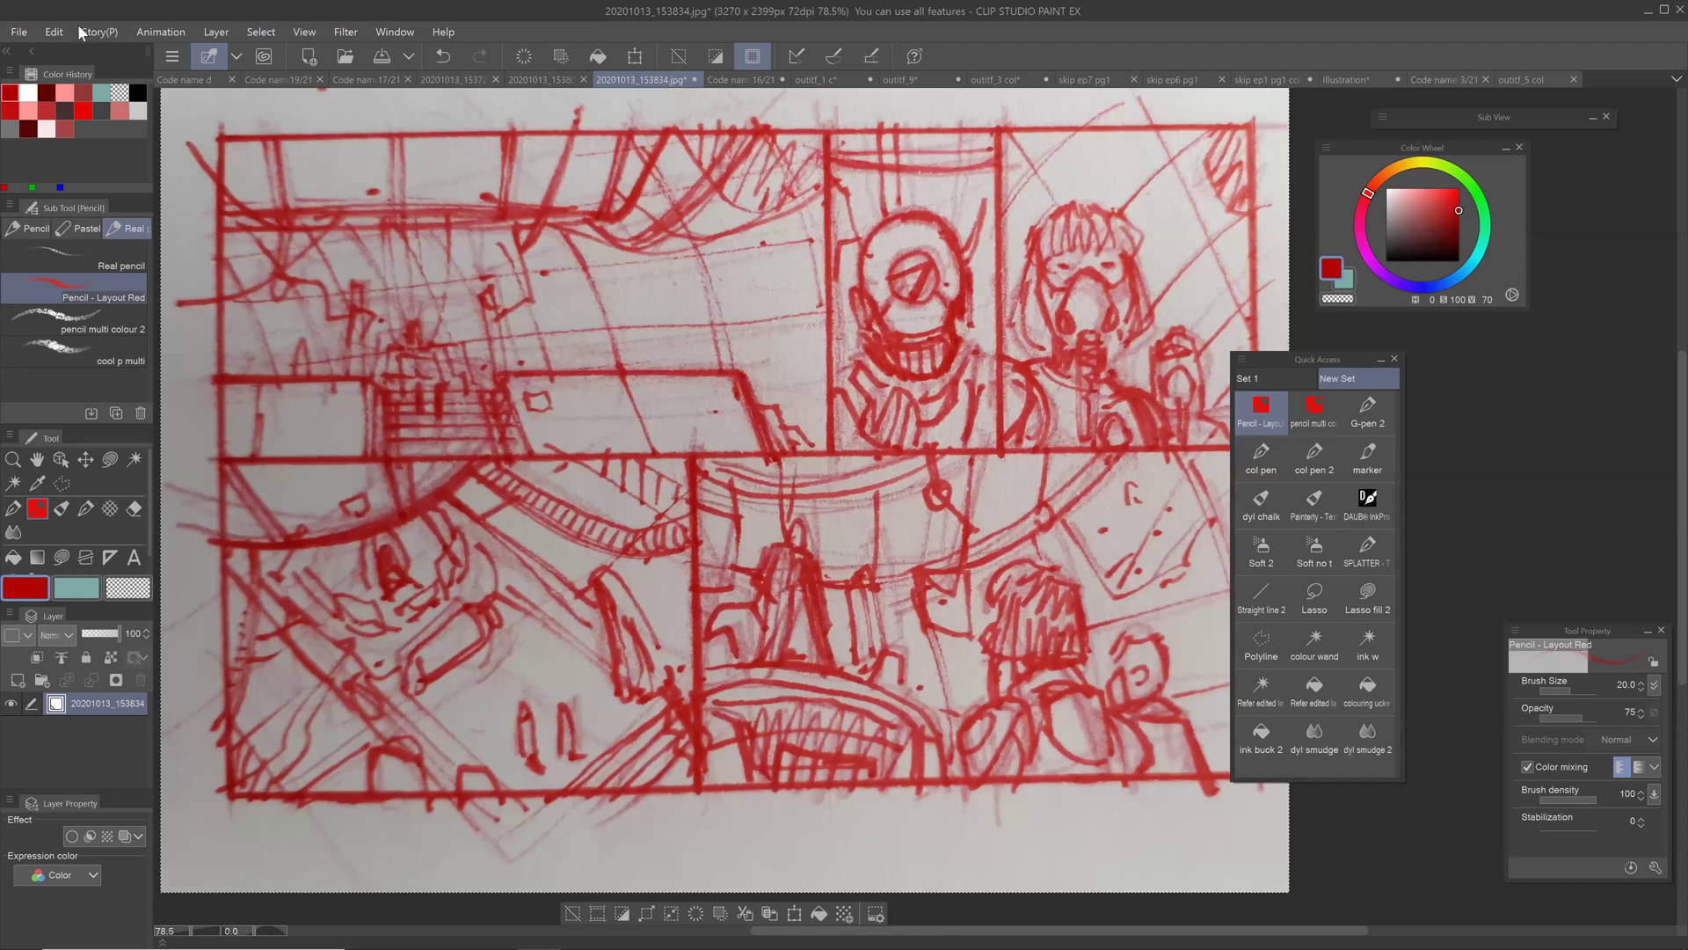
{"action": "left_click", "coordinate": [51, 30]}
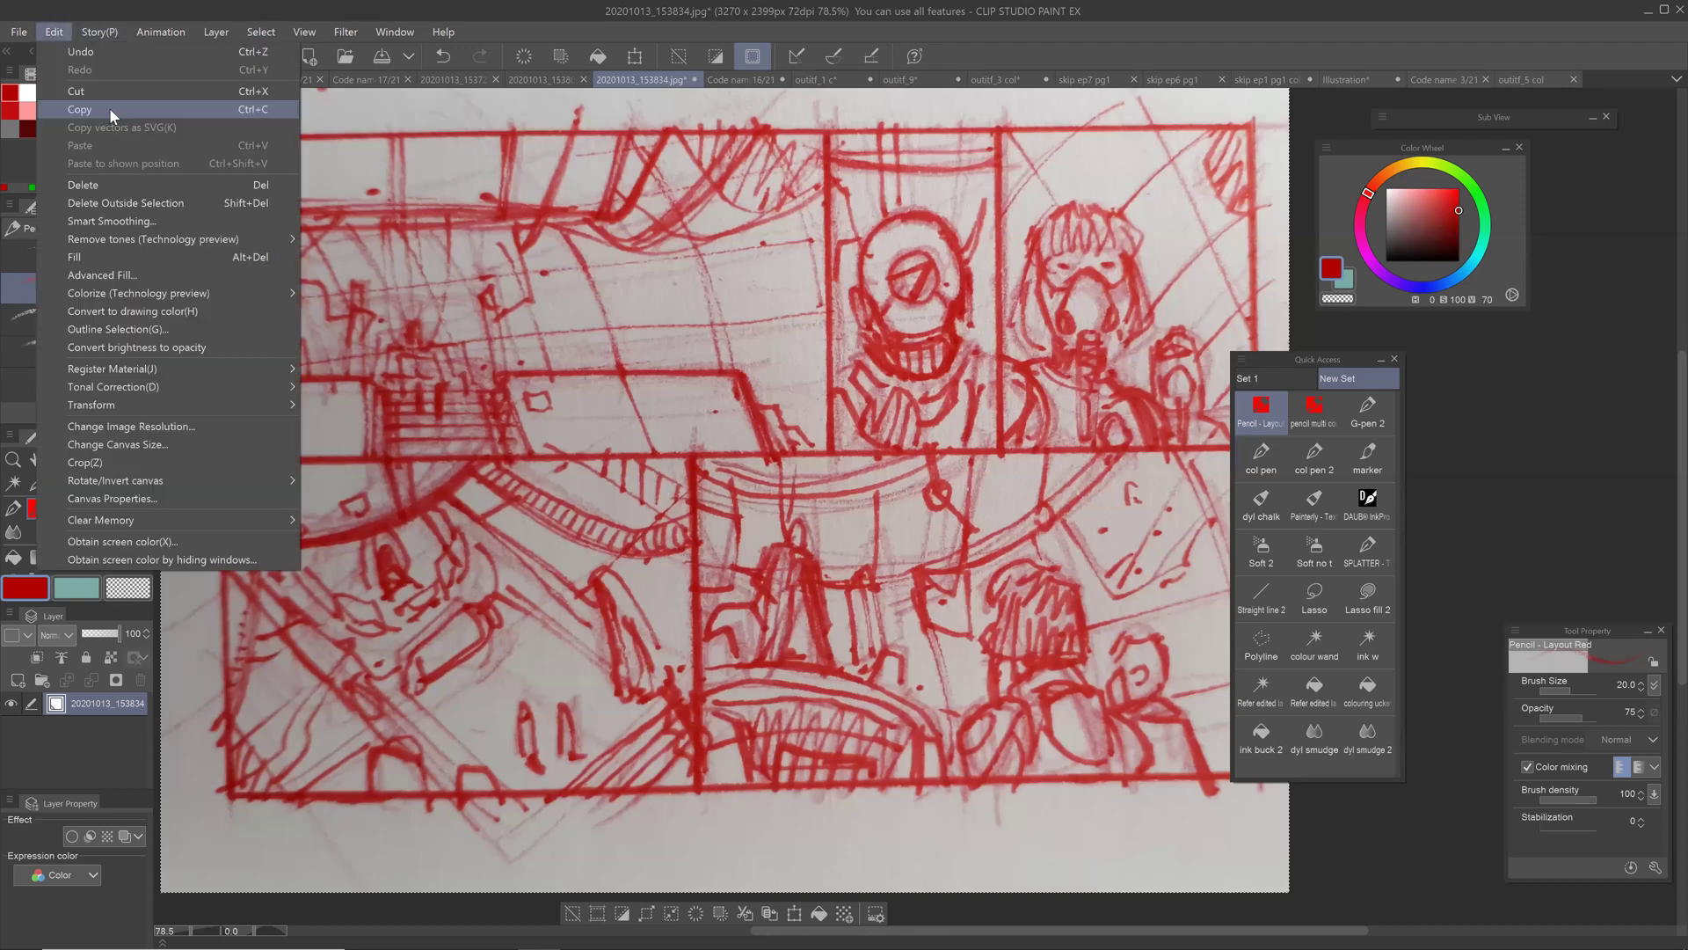
{"action": "left_click", "coordinate": [111, 110]}
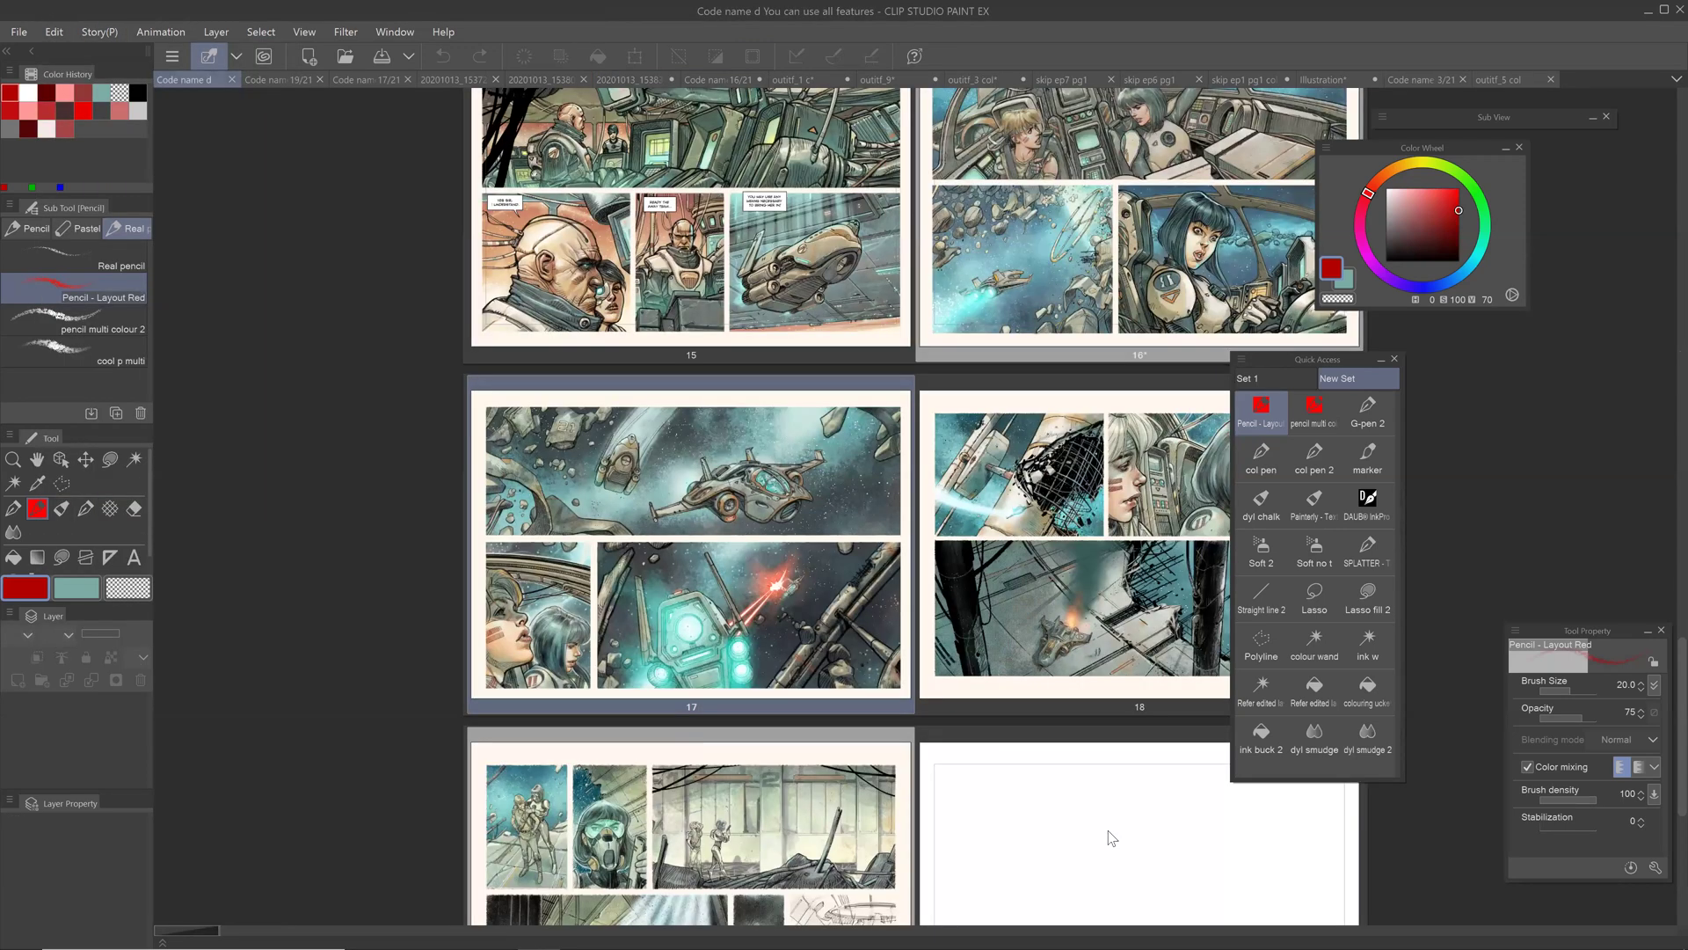
Step: Open blank page 20 of the Code name d project and paste the copied thumbnail sketch into it
{"action": "left_click", "coordinate": [1071, 923]}
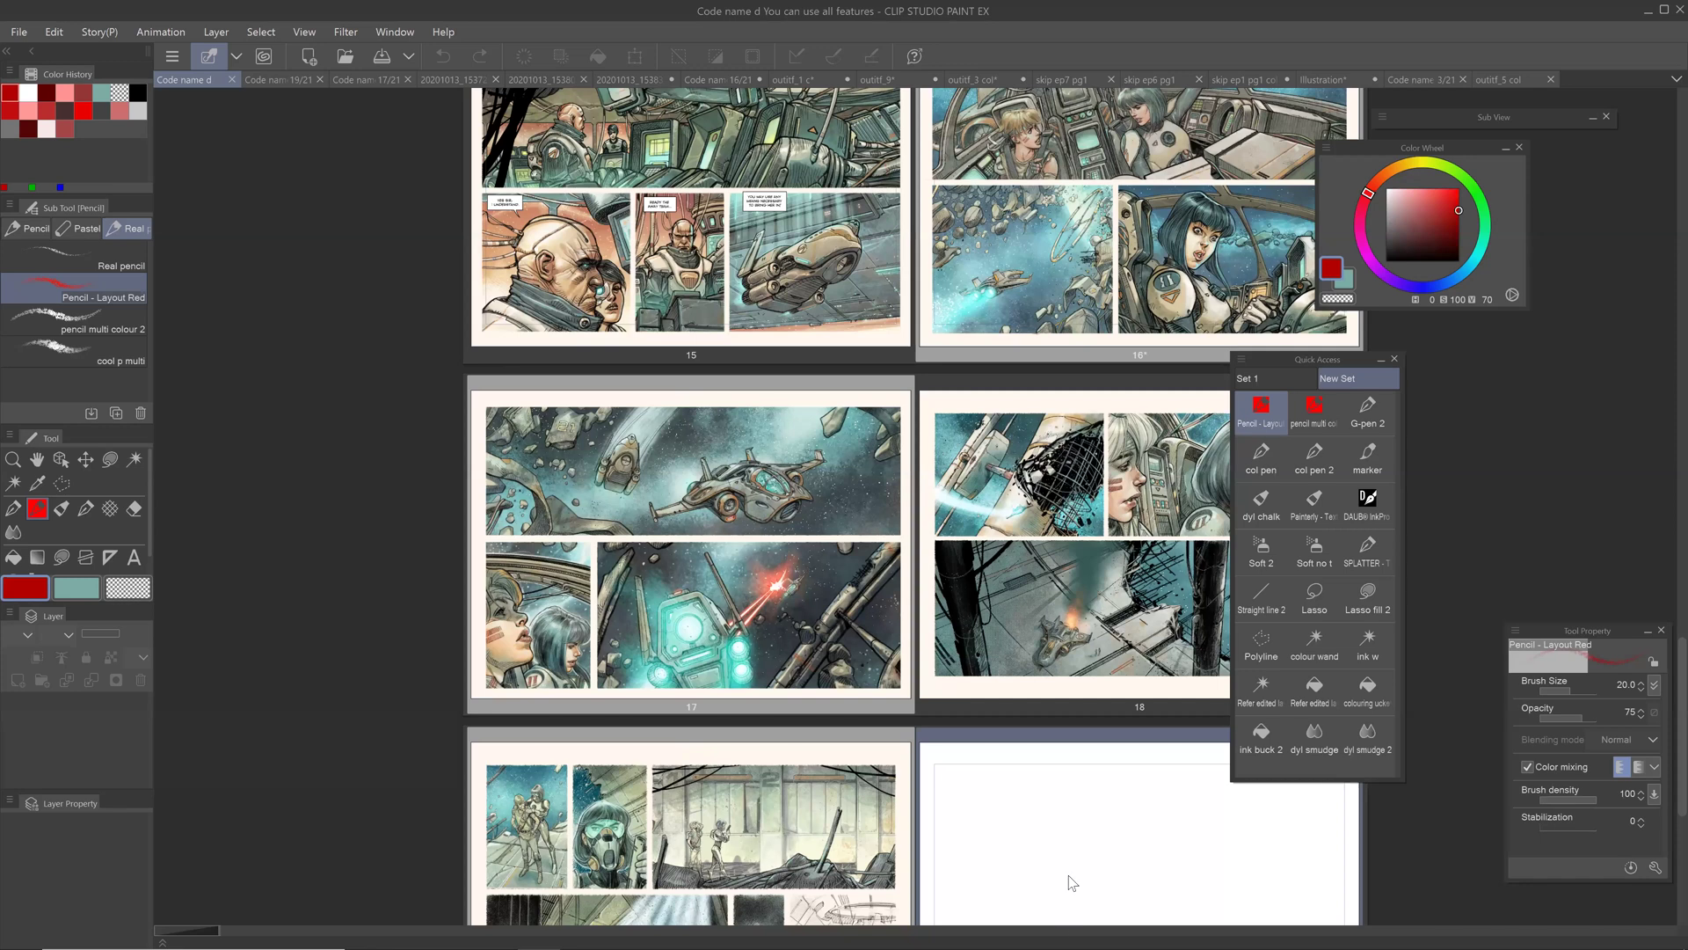
{"action": "double_click", "coordinate": [1072, 882]}
{"action": "left_click", "coordinate": [52, 36]}
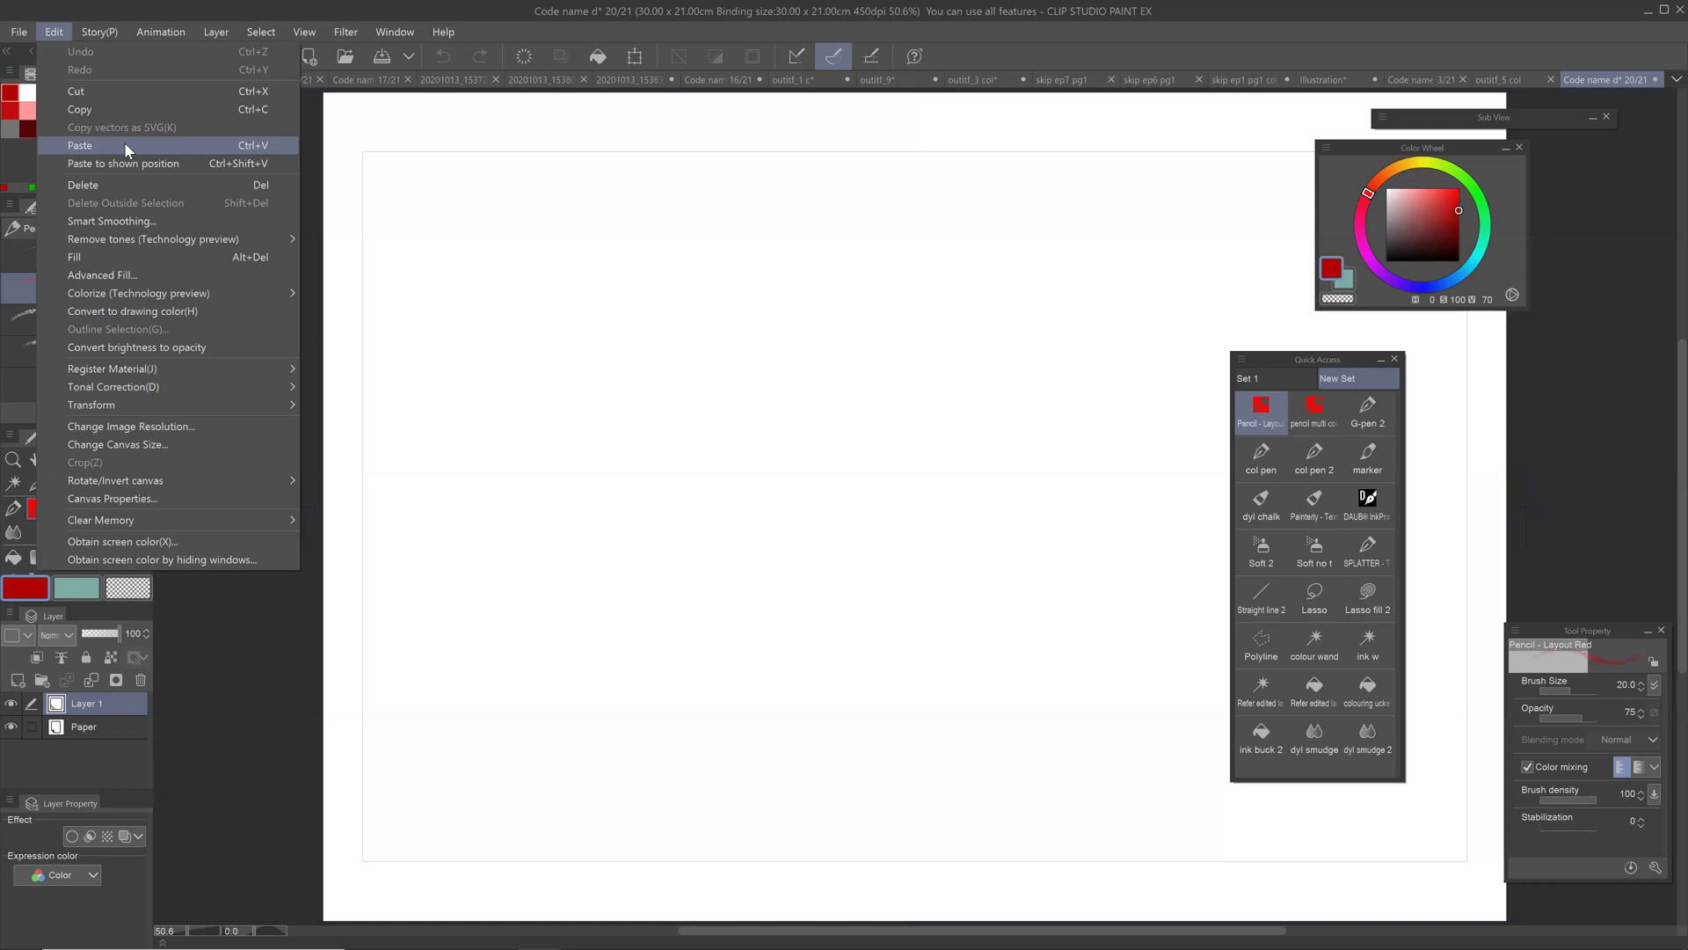
{"action": "left_click", "coordinate": [124, 146]}
Step: Move the pasted thumbnail sketch and scale it proportionally to 165% so it covers page 20
{"action": "key", "text": "ctrl+minus"}
{"action": "left_click", "coordinate": [85, 459]}
{"action": "left_click_drag", "start_coordinate": [758, 425], "coordinate": [830, 510]}
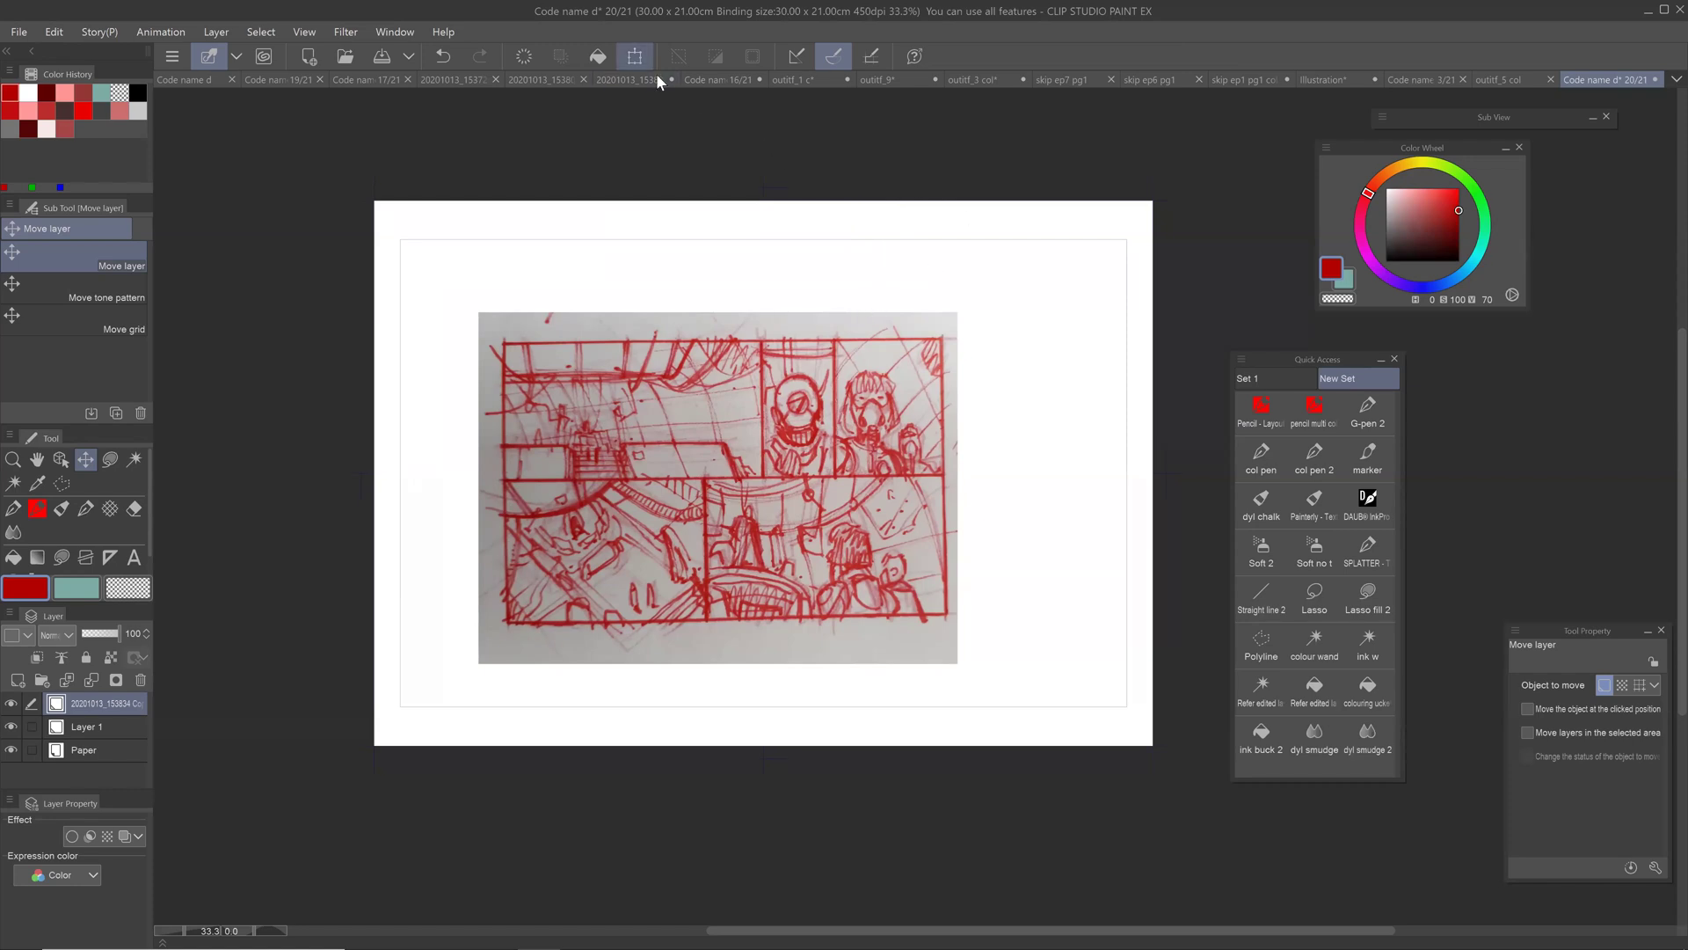
{"action": "key", "text": "ctrl+t"}
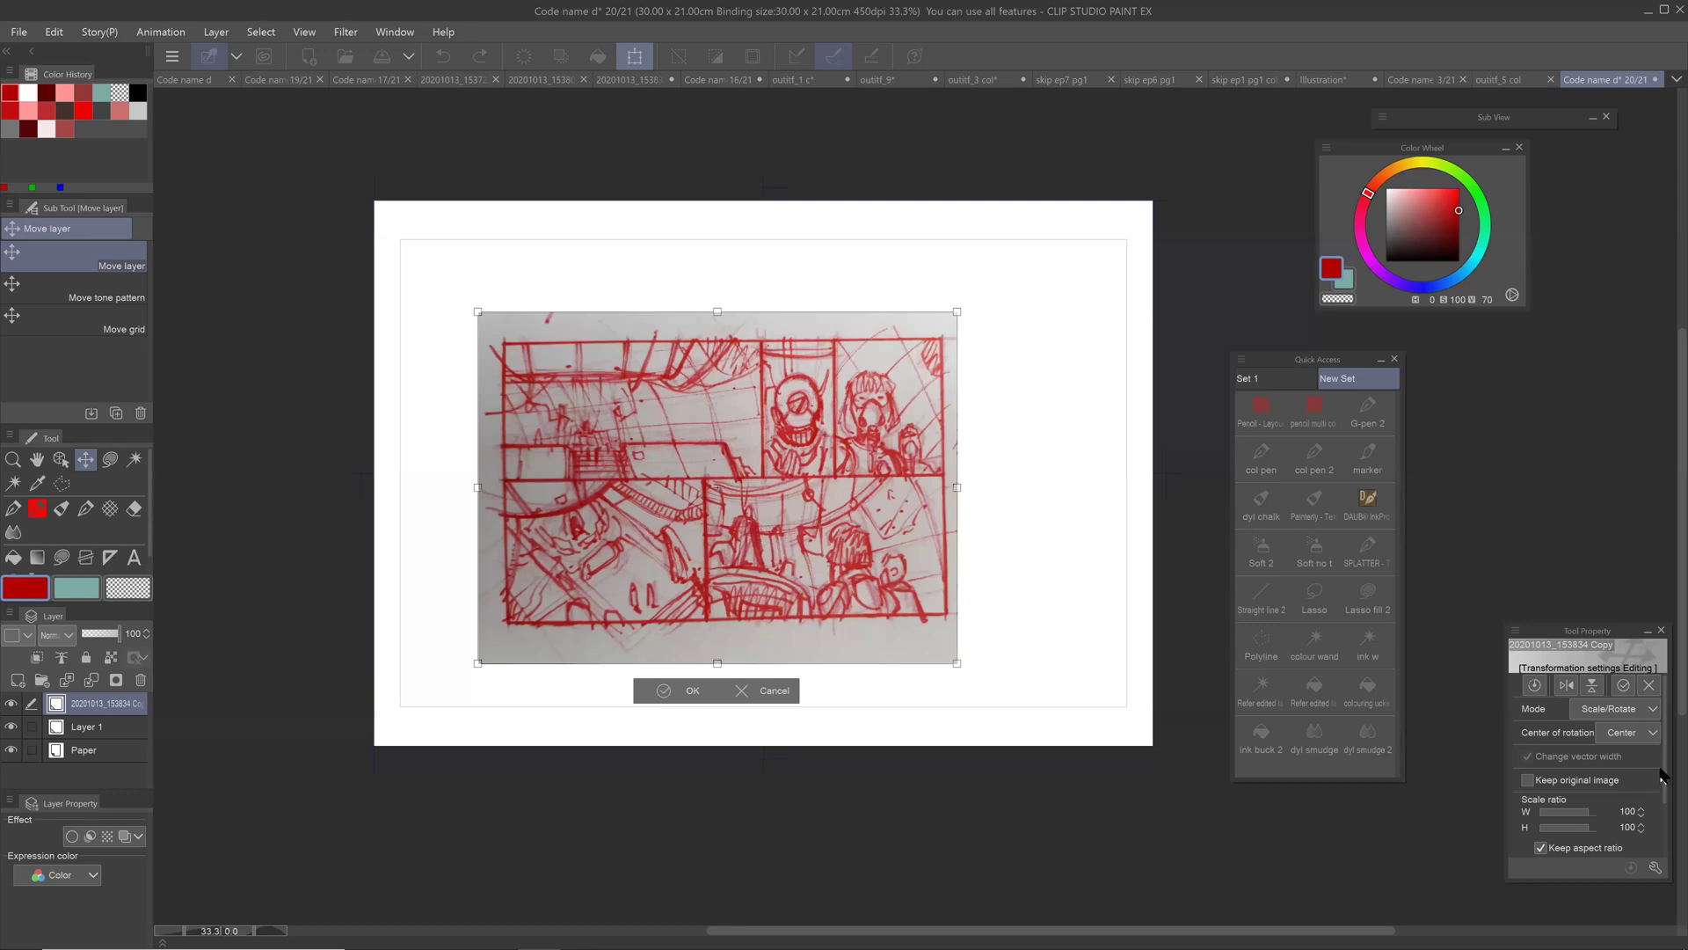
{"action": "scroll", "coordinate": [1538, 786], "scroll_direction": "down", "scroll_amount": 3}
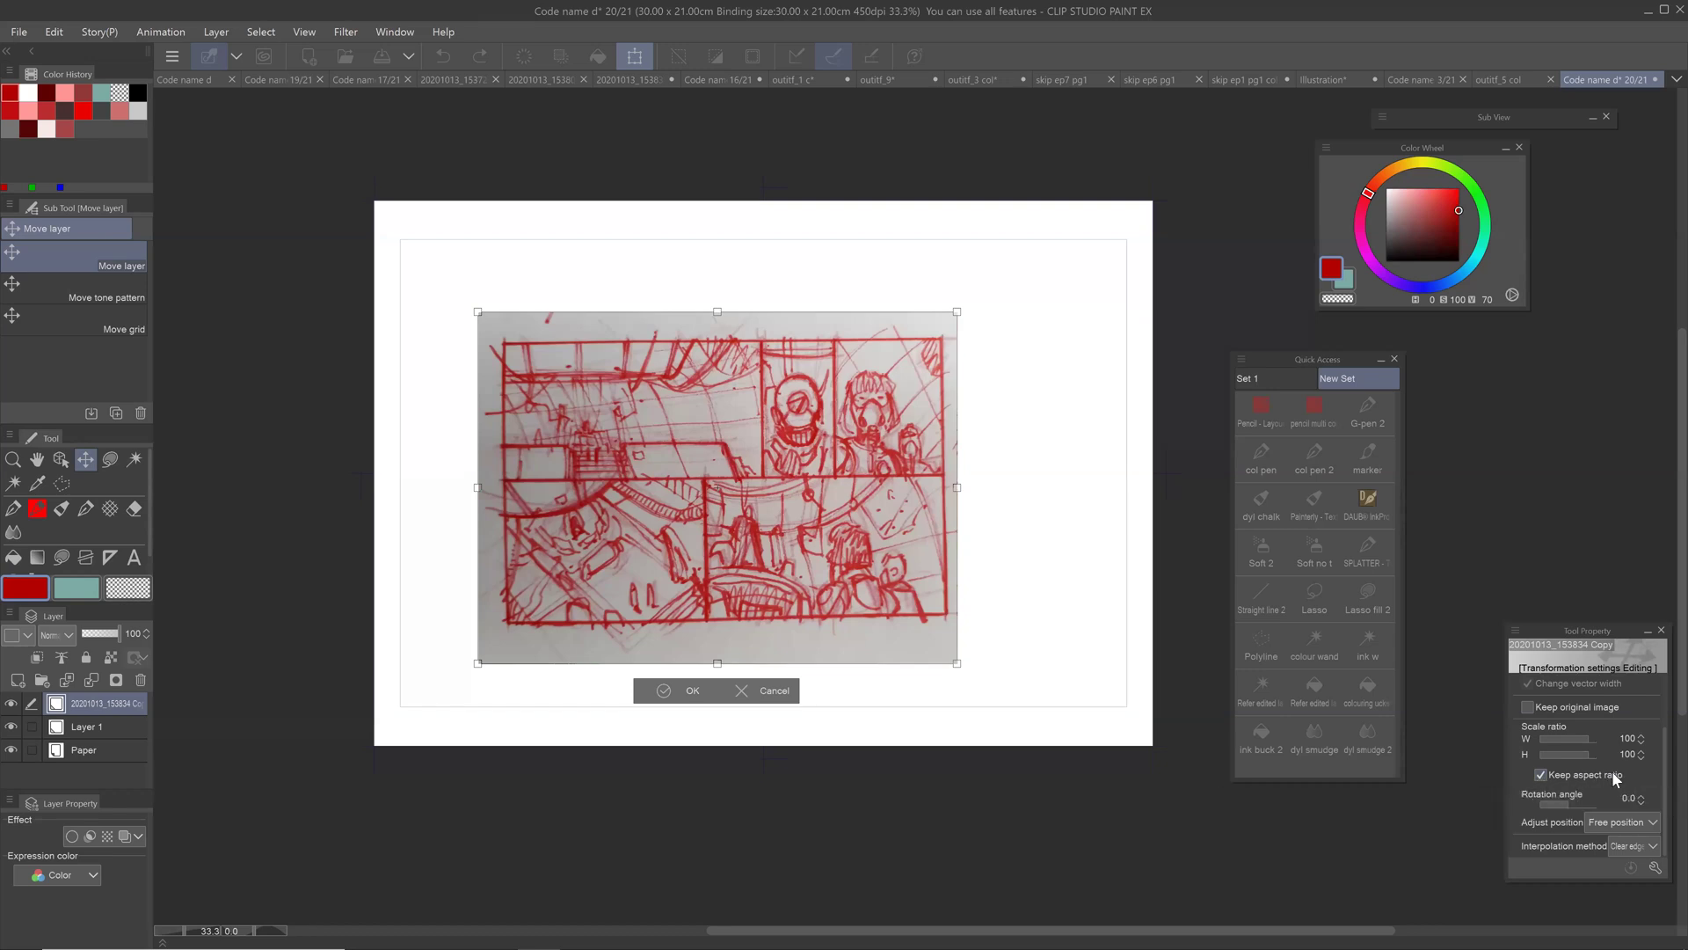
{"action": "left_click_drag", "start_coordinate": [955, 313], "coordinate": [1154, 213]}
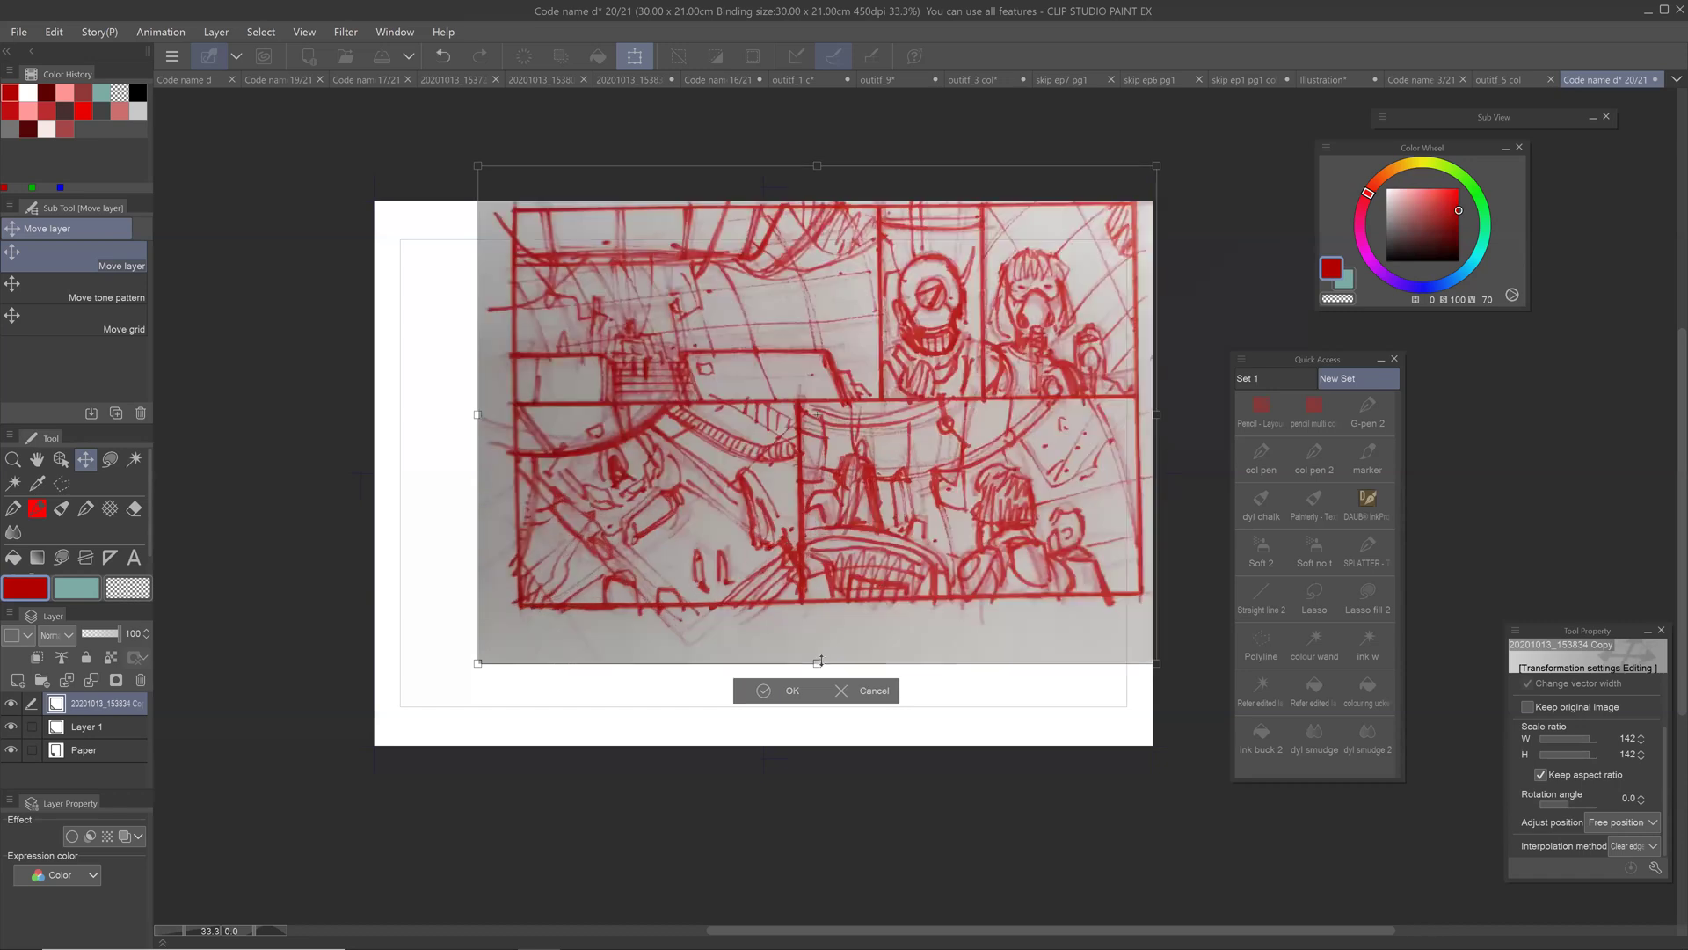
{"action": "left_click_drag", "start_coordinate": [949, 525], "coordinate": [861, 621]}
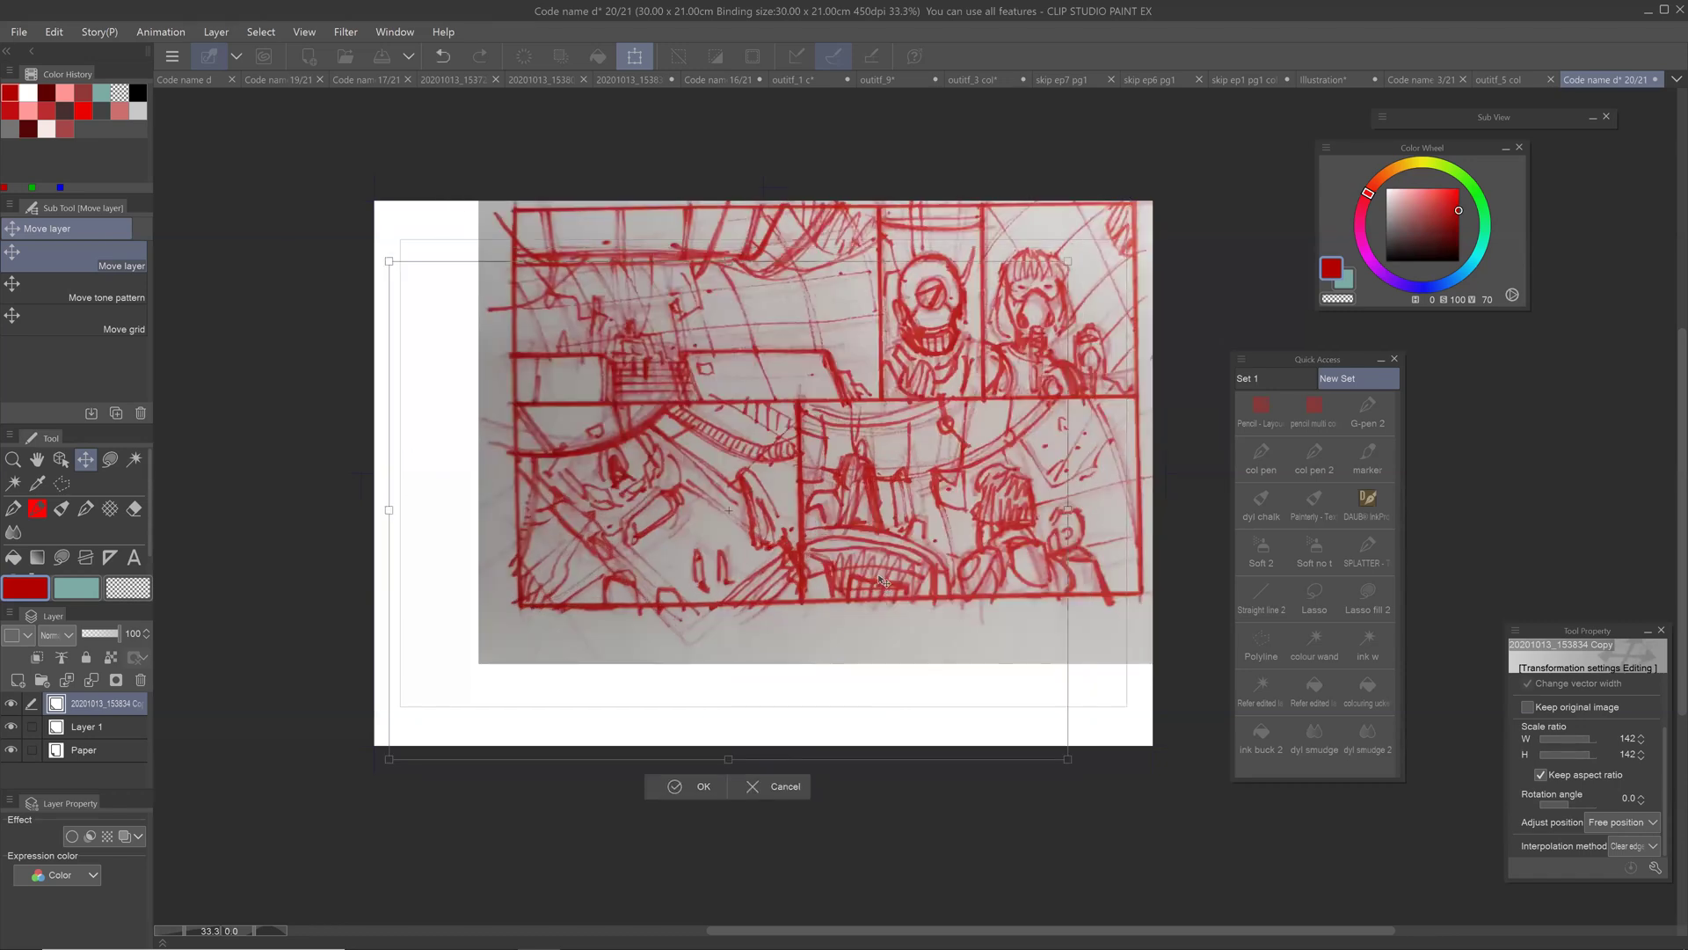
{"action": "left_click_drag", "start_coordinate": [728, 261], "coordinate": [728, 214]}
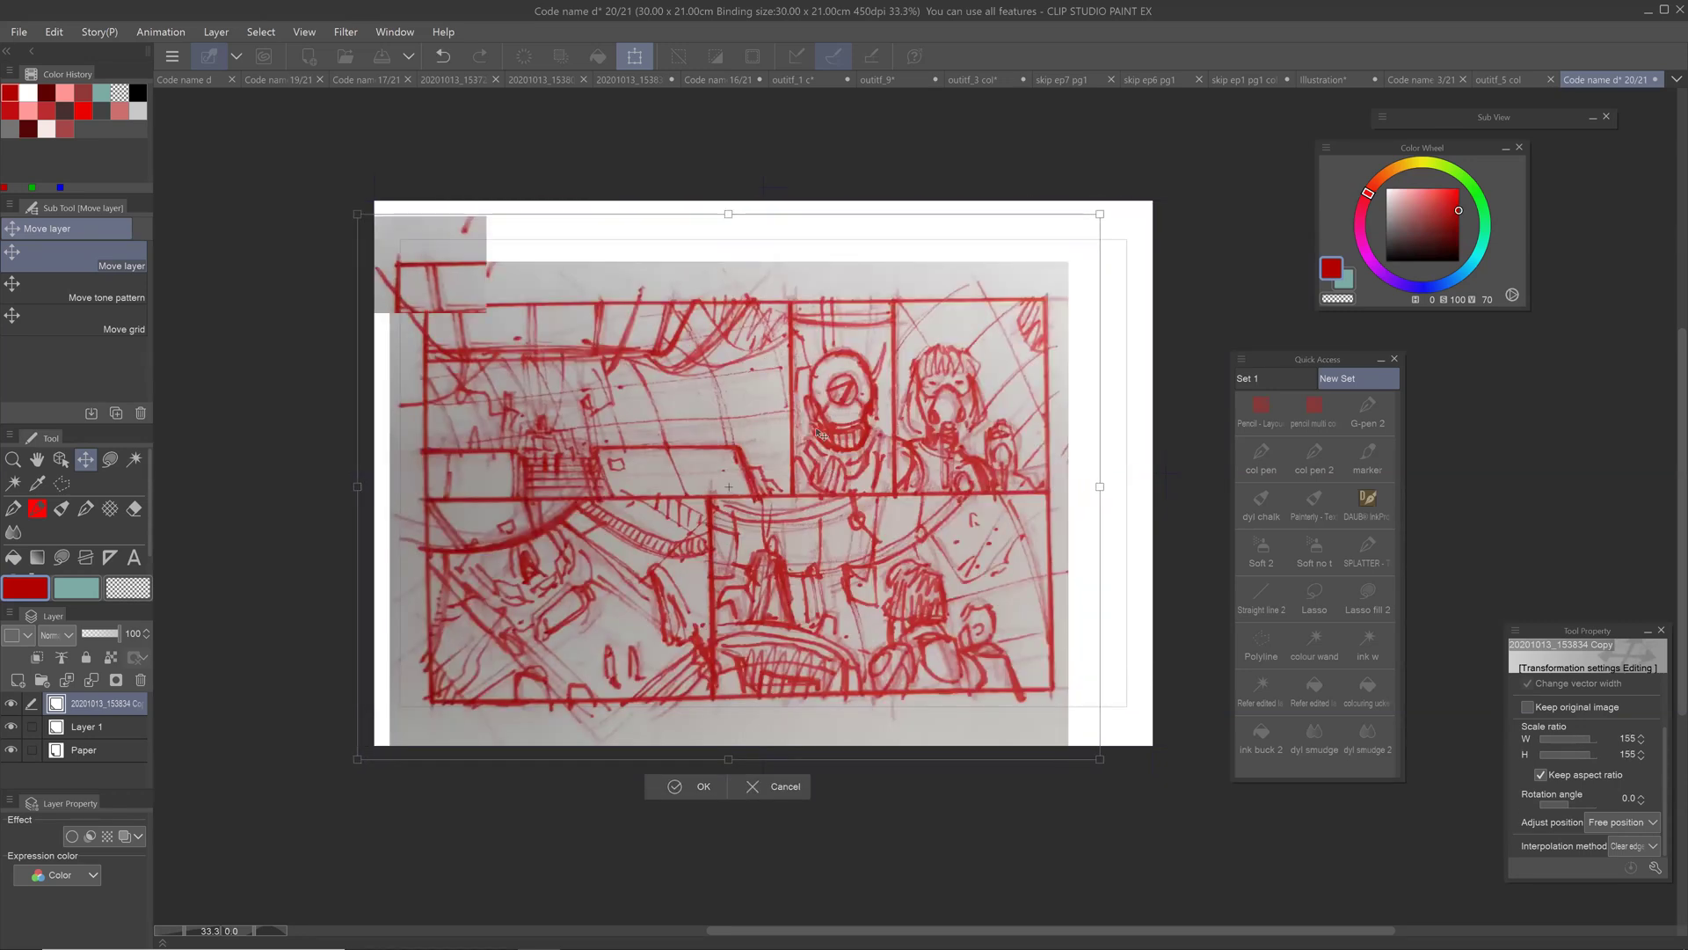
{"action": "left_click_drag", "start_coordinate": [818, 430], "coordinate": [857, 424]}
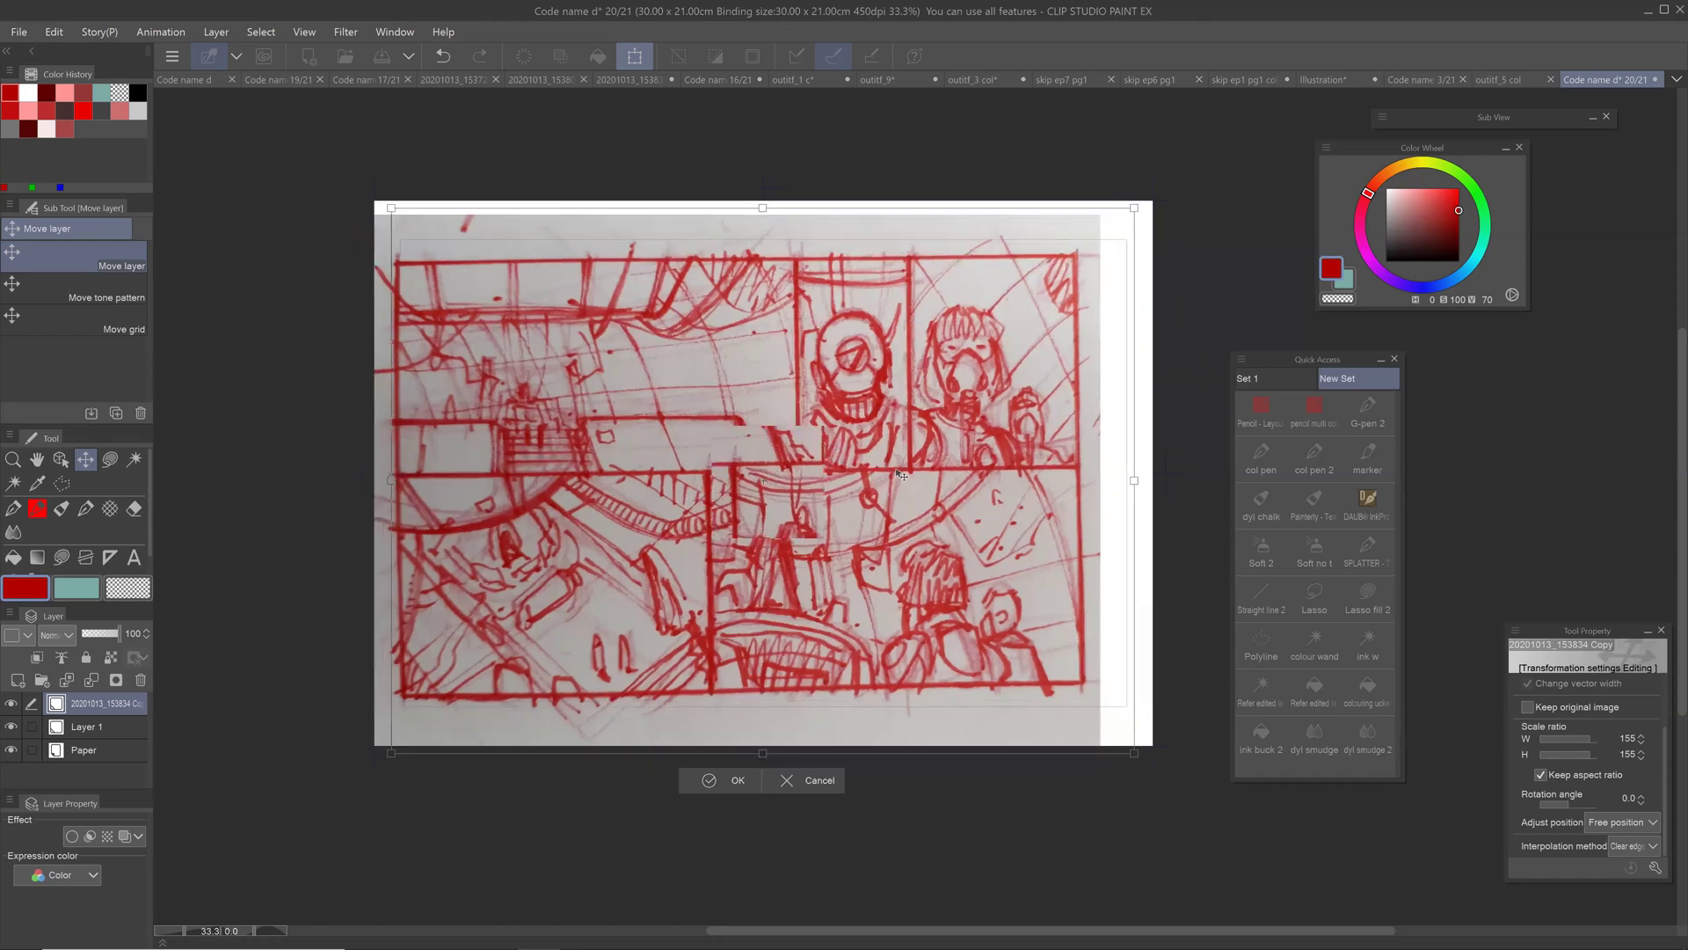
{"action": "left_click_drag", "start_coordinate": [770, 207], "coordinate": [770, 193]}
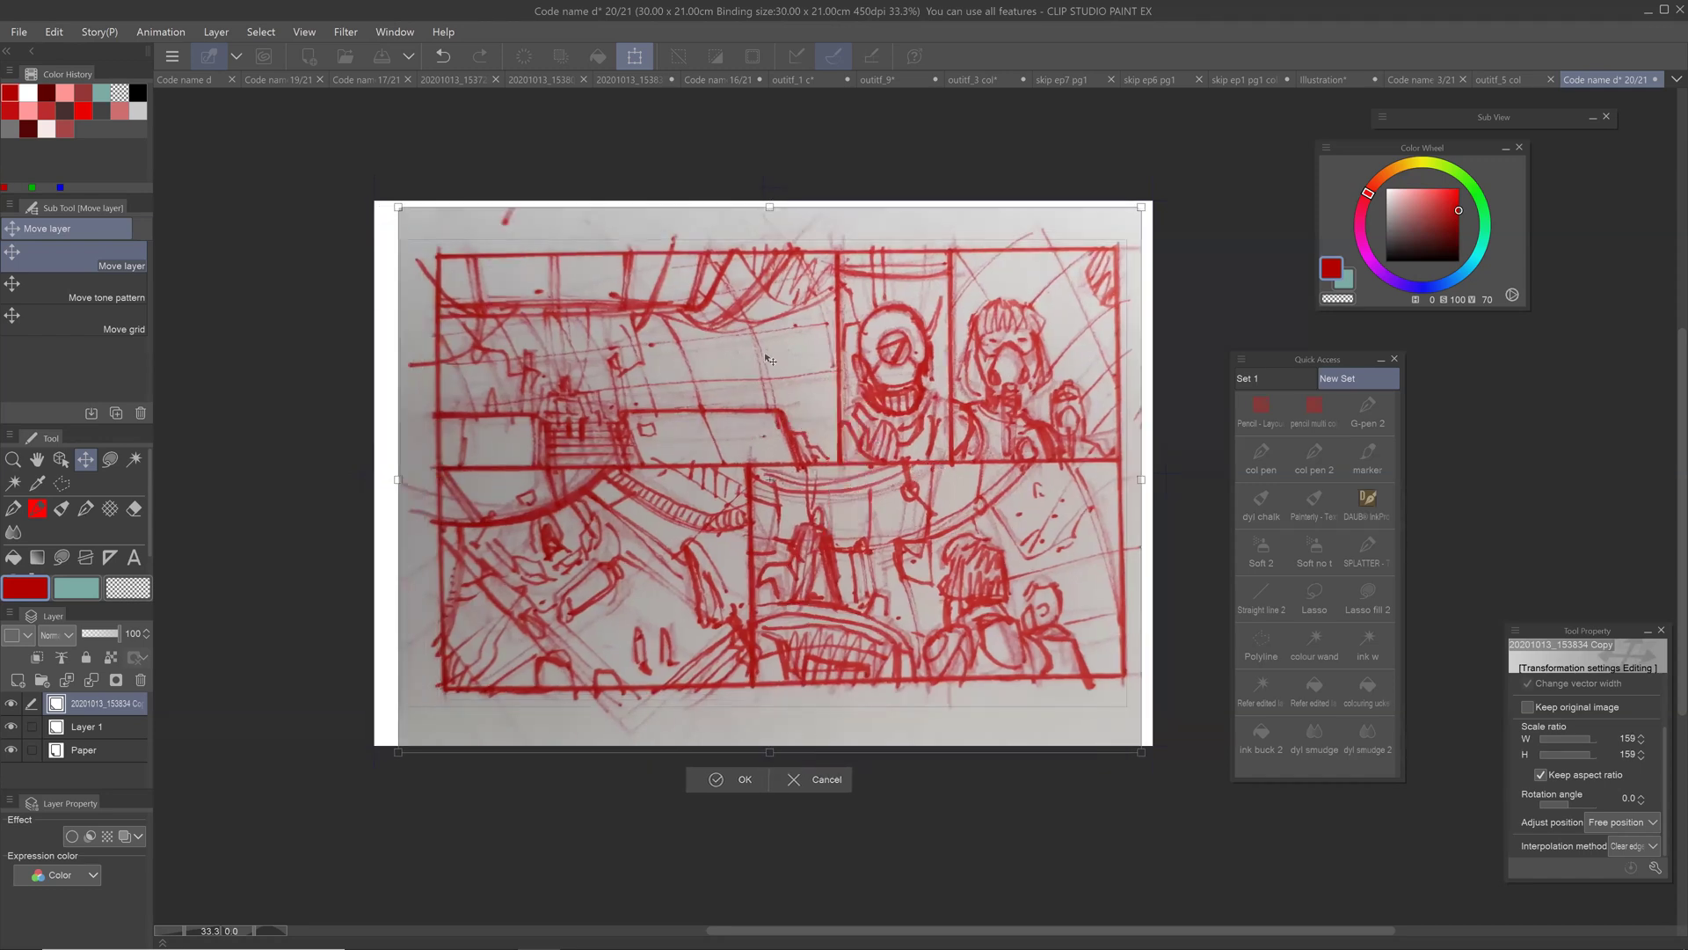
{"action": "left_click_drag", "start_coordinate": [770, 752], "coordinate": [770, 773]}
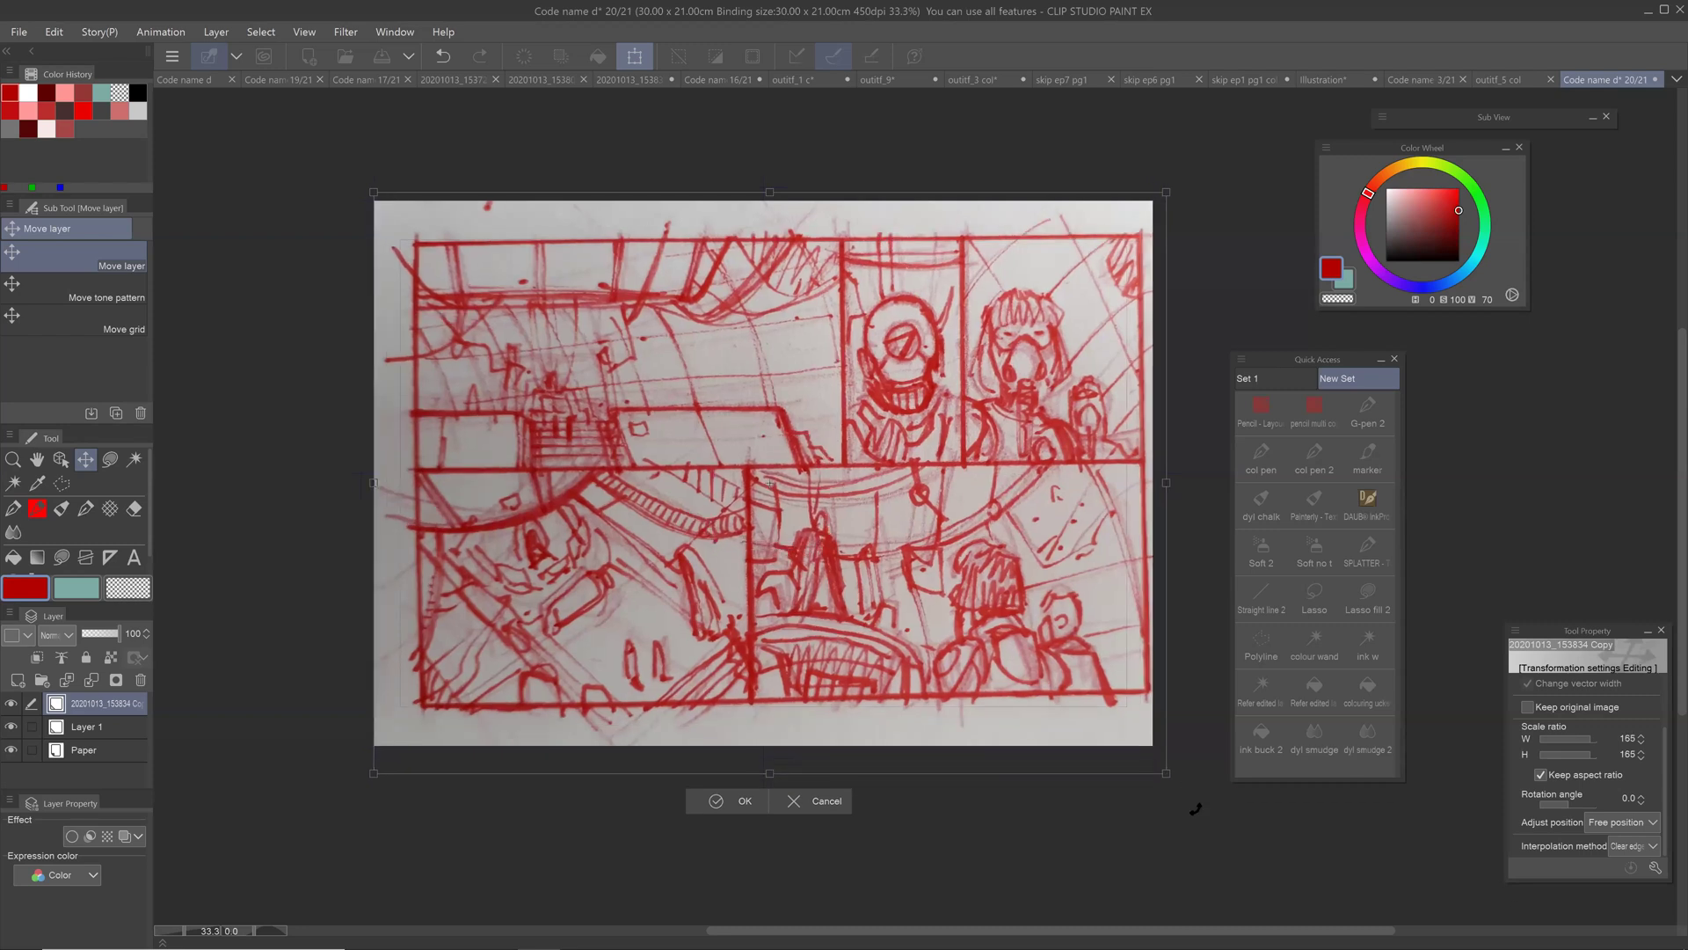
Step: Rotate the sketch 1.1 degrees, align its panels with the page's inner border, and lower the layer's opacity to 16%
{"action": "left_click_drag", "start_coordinate": [1195, 807], "coordinate": [1187, 816]}
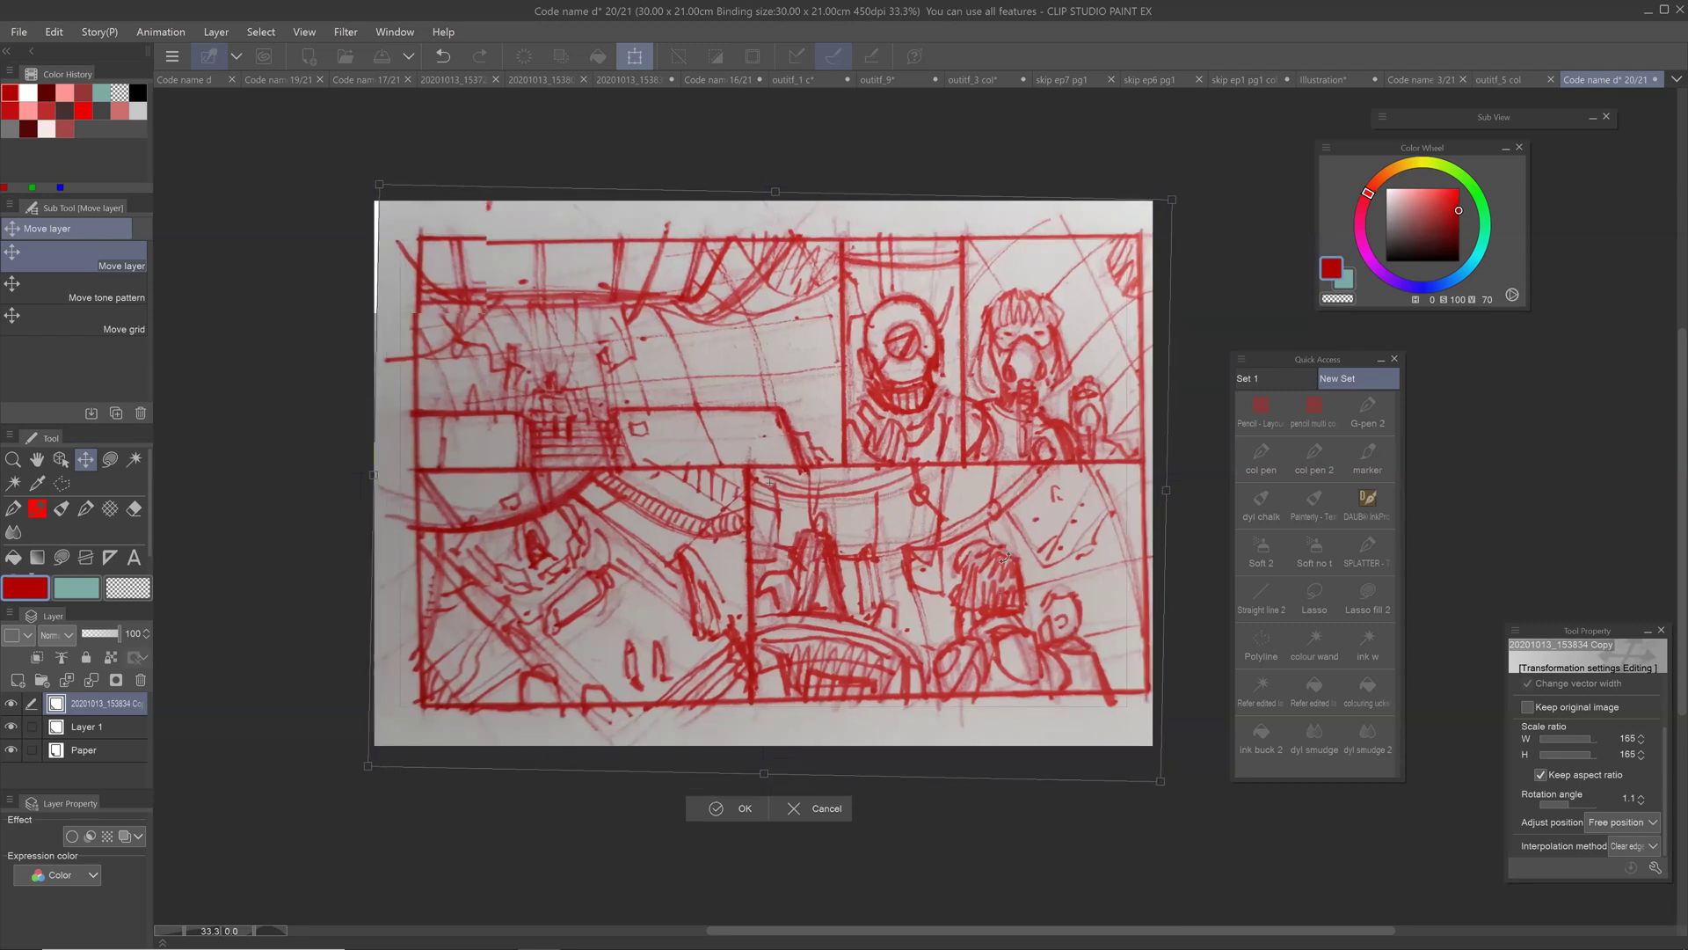
{"action": "left_click_drag", "start_coordinate": [1011, 565], "coordinate": [997, 571]}
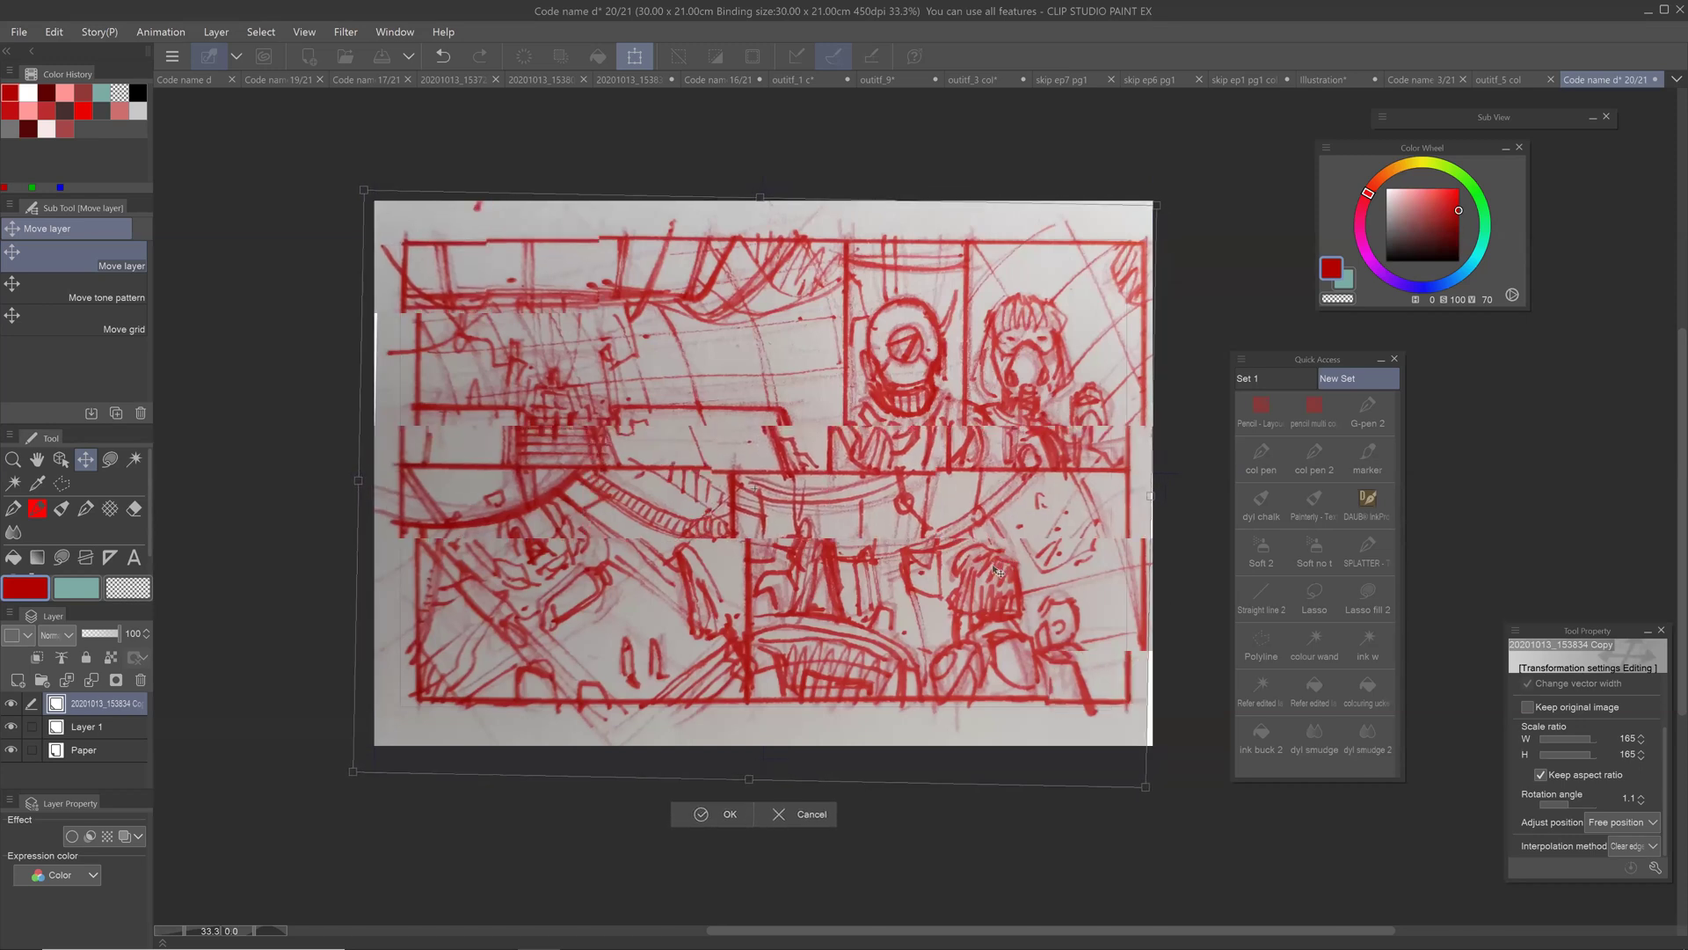
{"action": "left_click", "coordinate": [732, 825]}
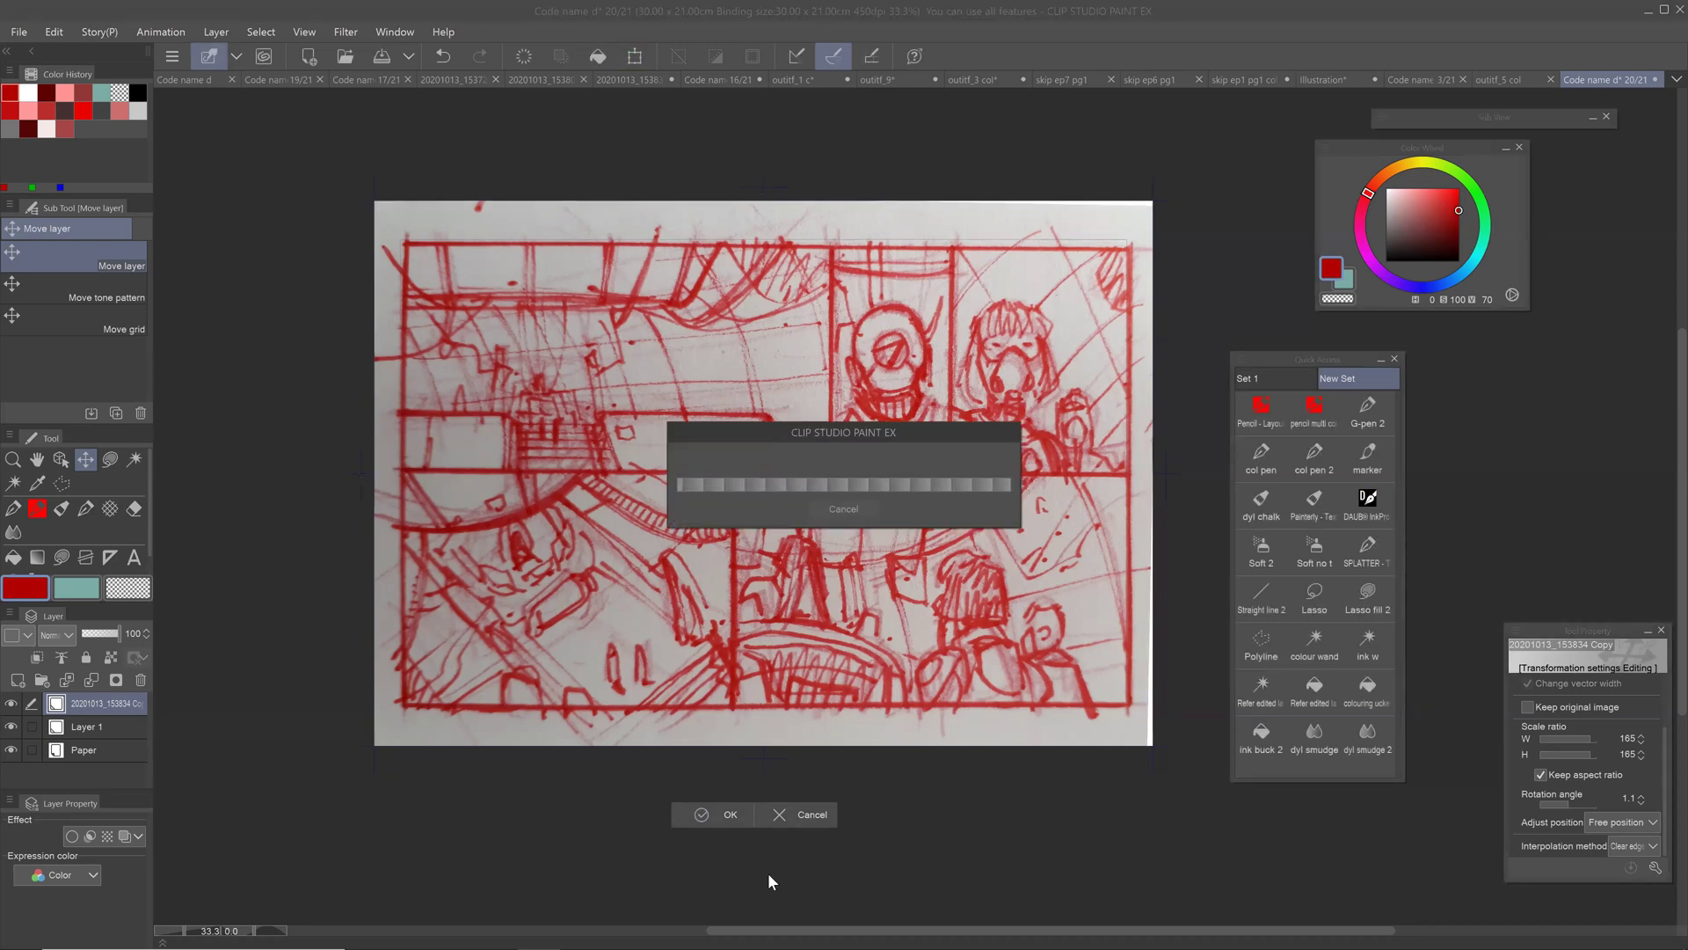
{"action": "mouse_move", "coordinate": [119, 634]}
{"action": "left_mouse_down"}
{"action": "mouse_move", "coordinate": [98, 650]}
{"action": "mouse_move", "coordinate": [88, 638]}
{"action": "left_mouse_up"}
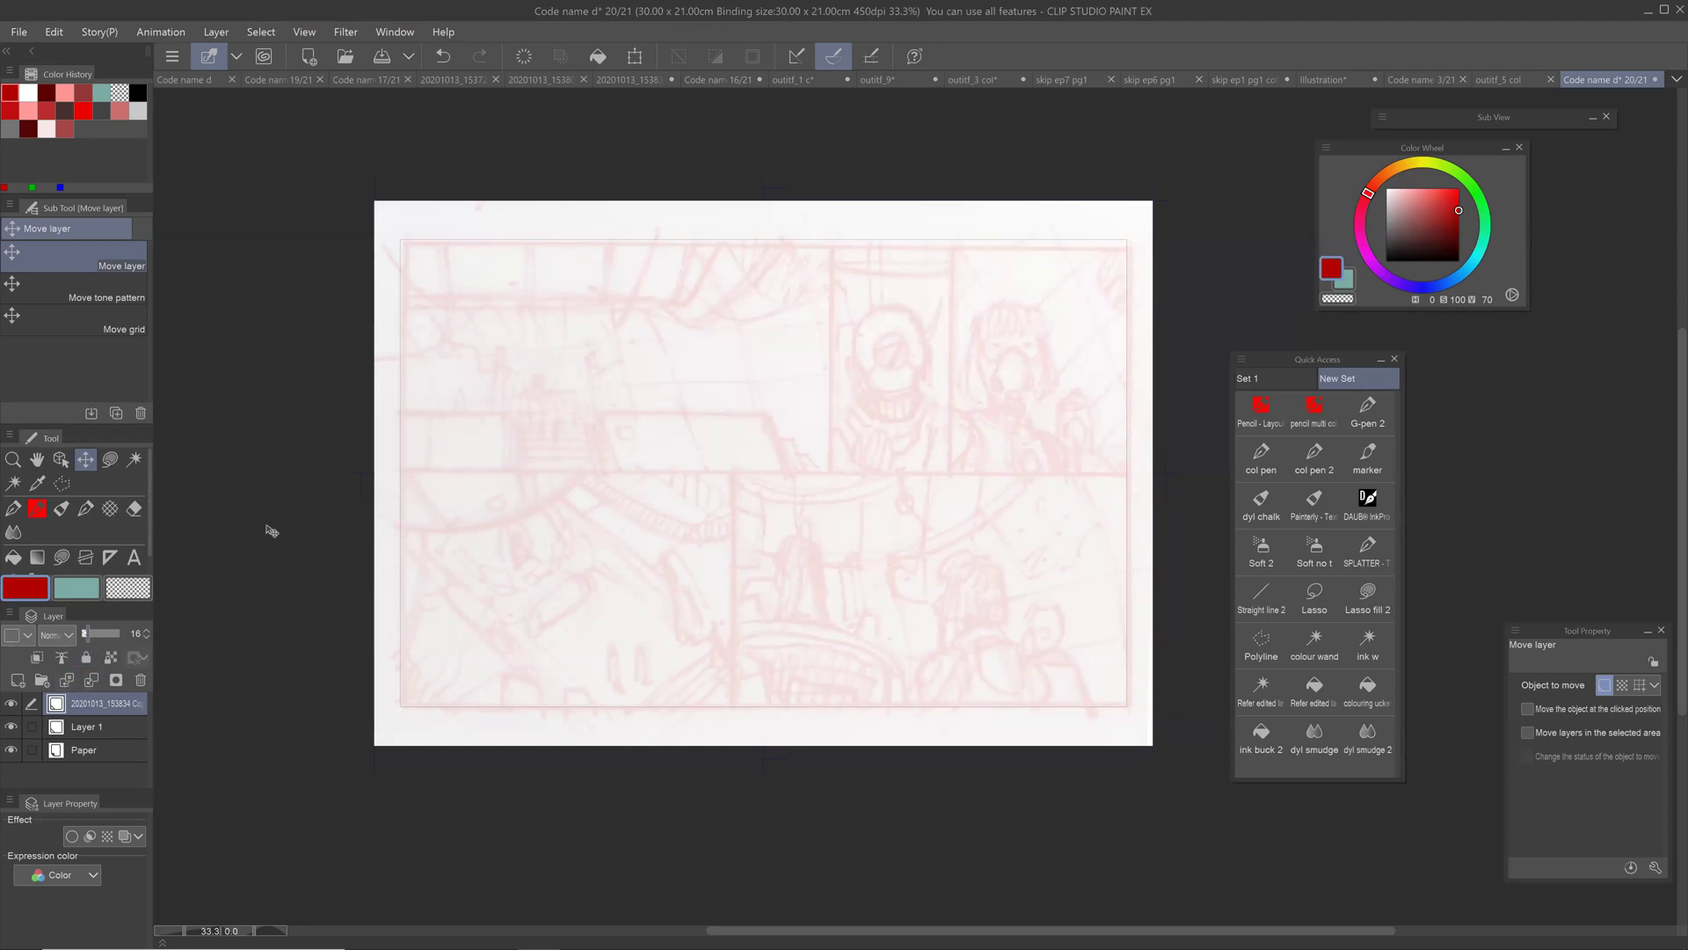
Step: Create a rectangular frame with a white border along the page's inner border guide
{"action": "left_click", "coordinate": [85, 556]}
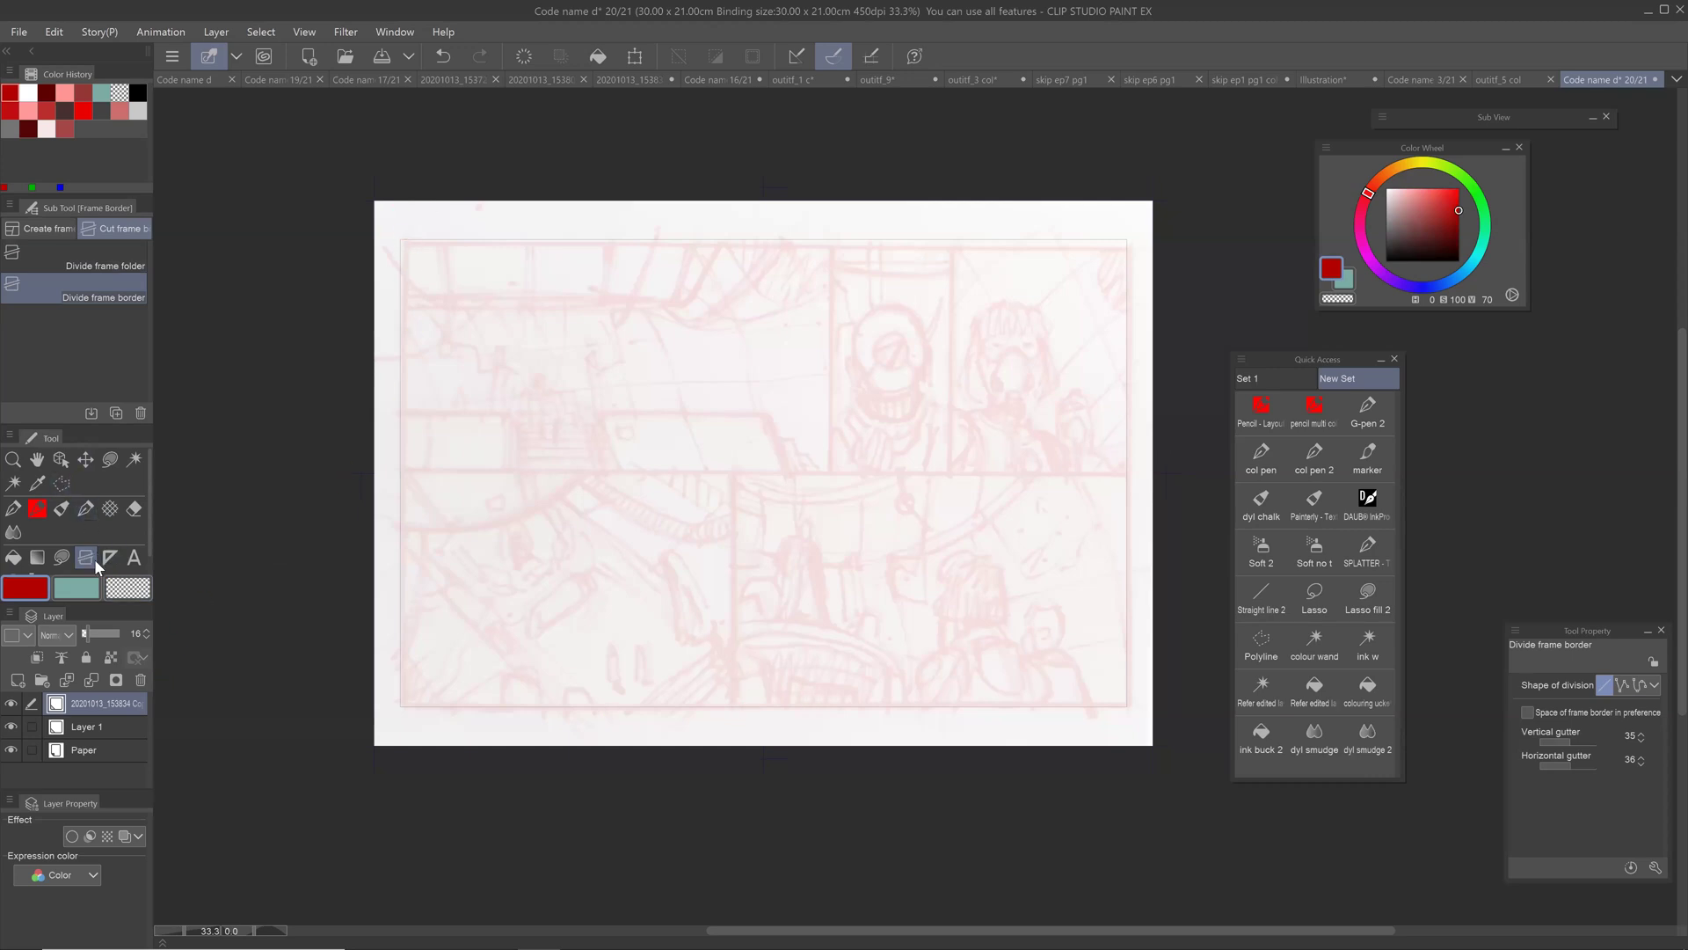
{"action": "left_click", "coordinate": [53, 228]}
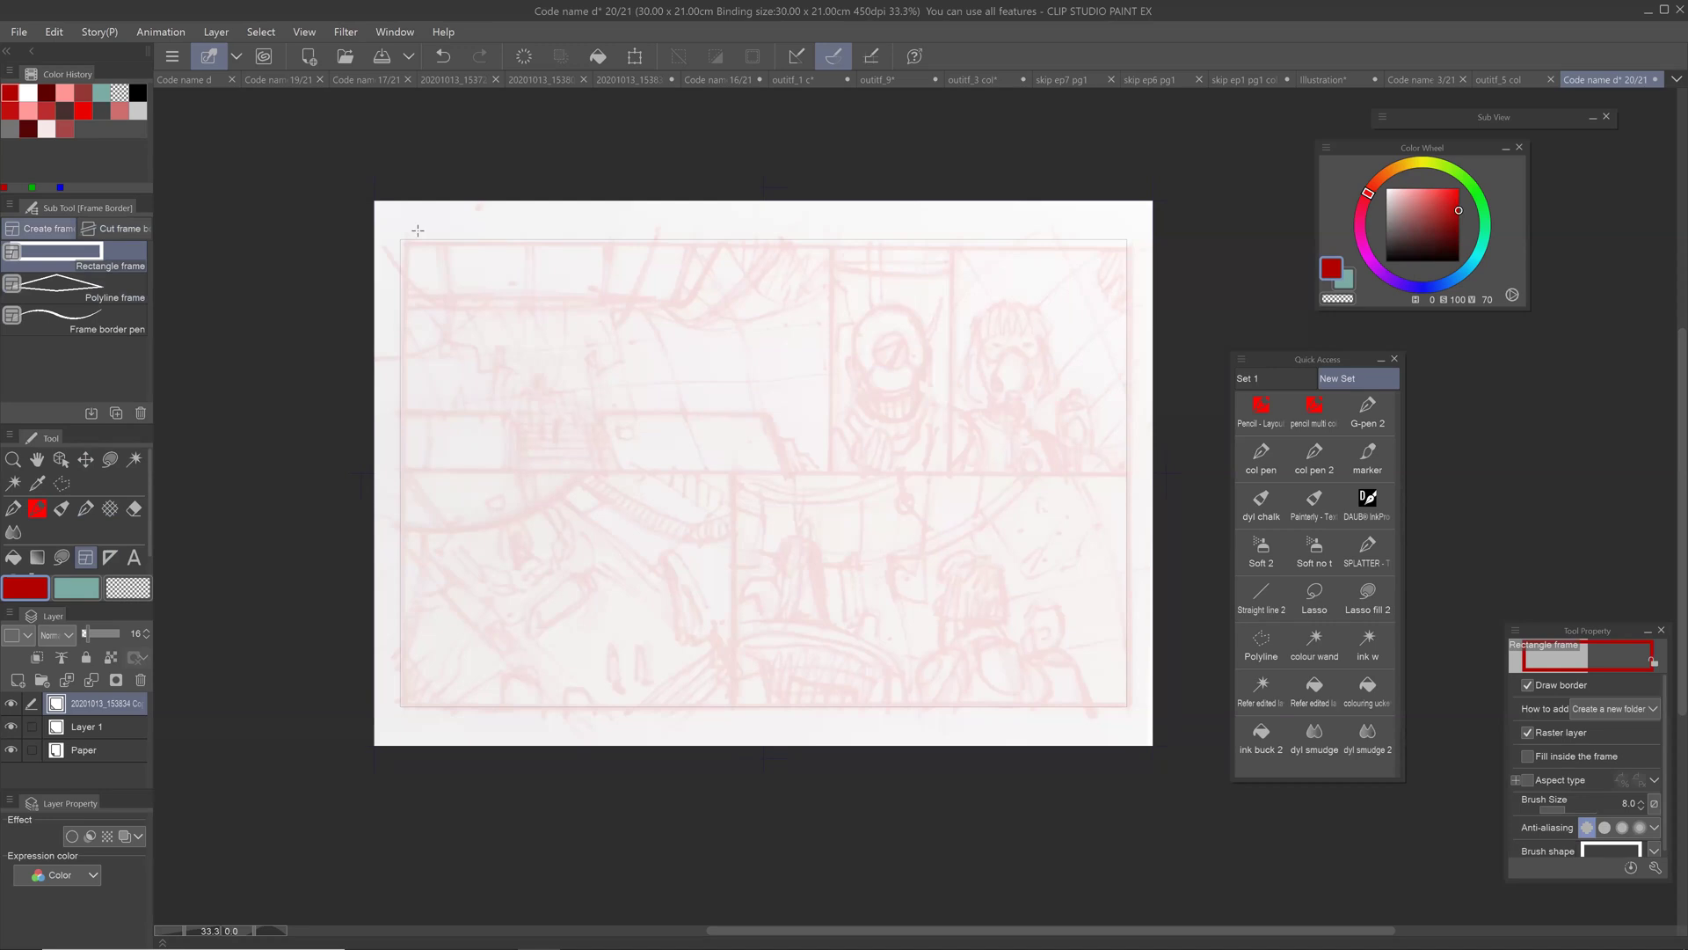
{"action": "left_click_drag", "start_coordinate": [429, 268], "coordinate": [1114, 708]}
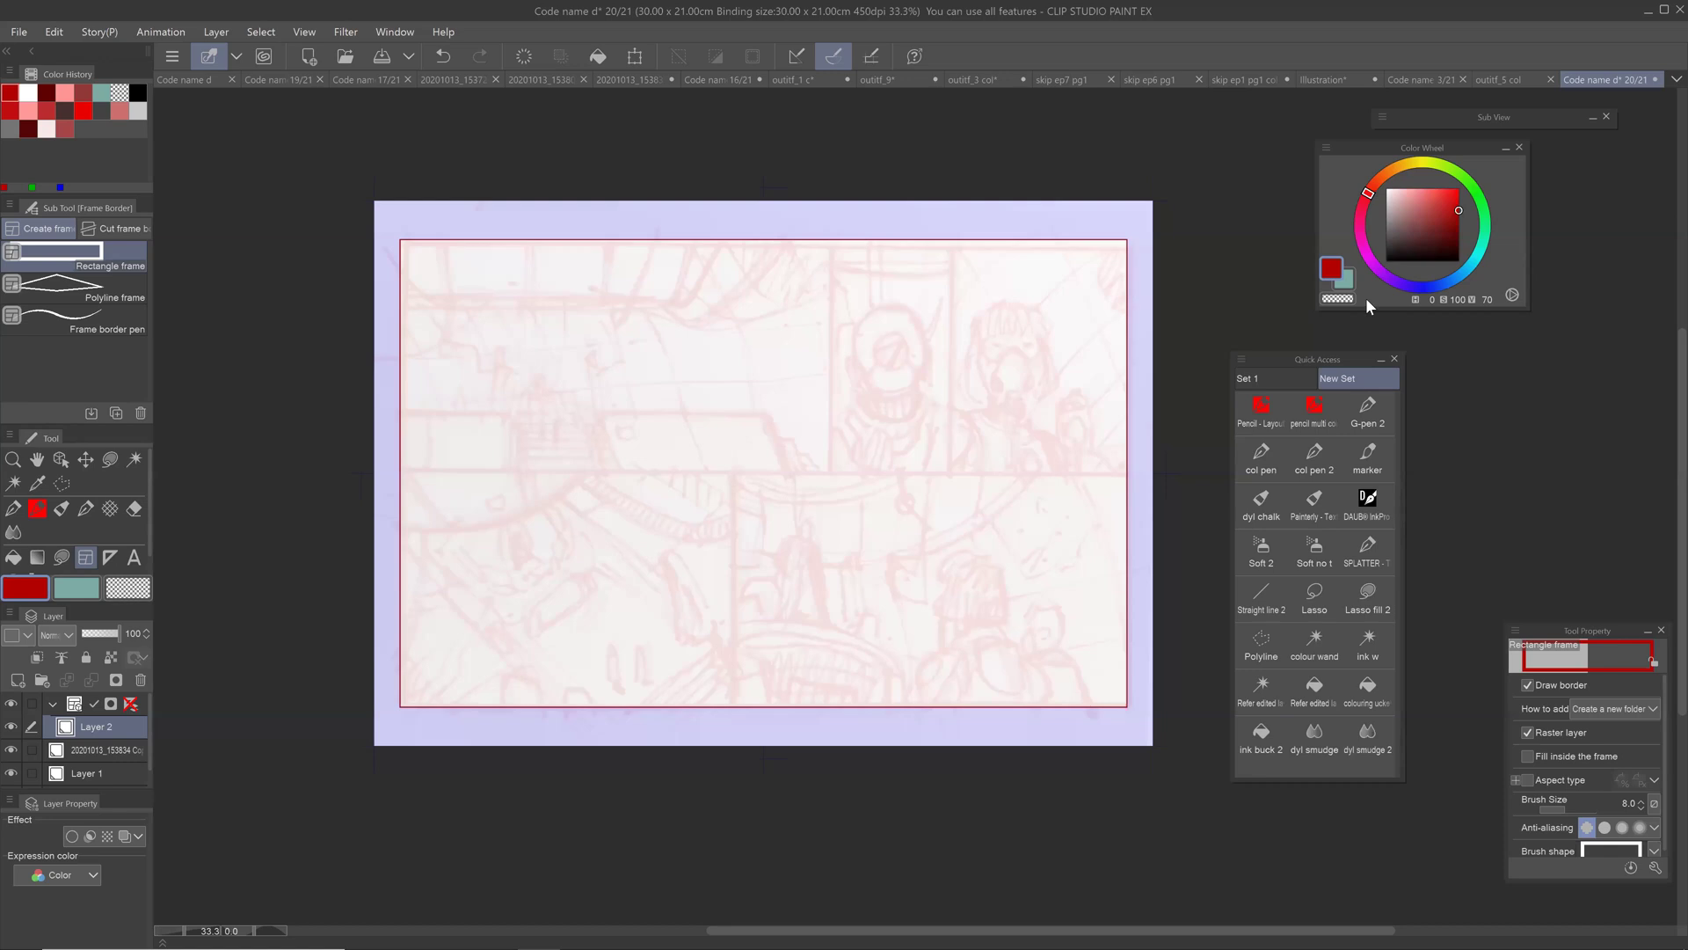
{"action": "left_click", "coordinate": [1388, 190]}
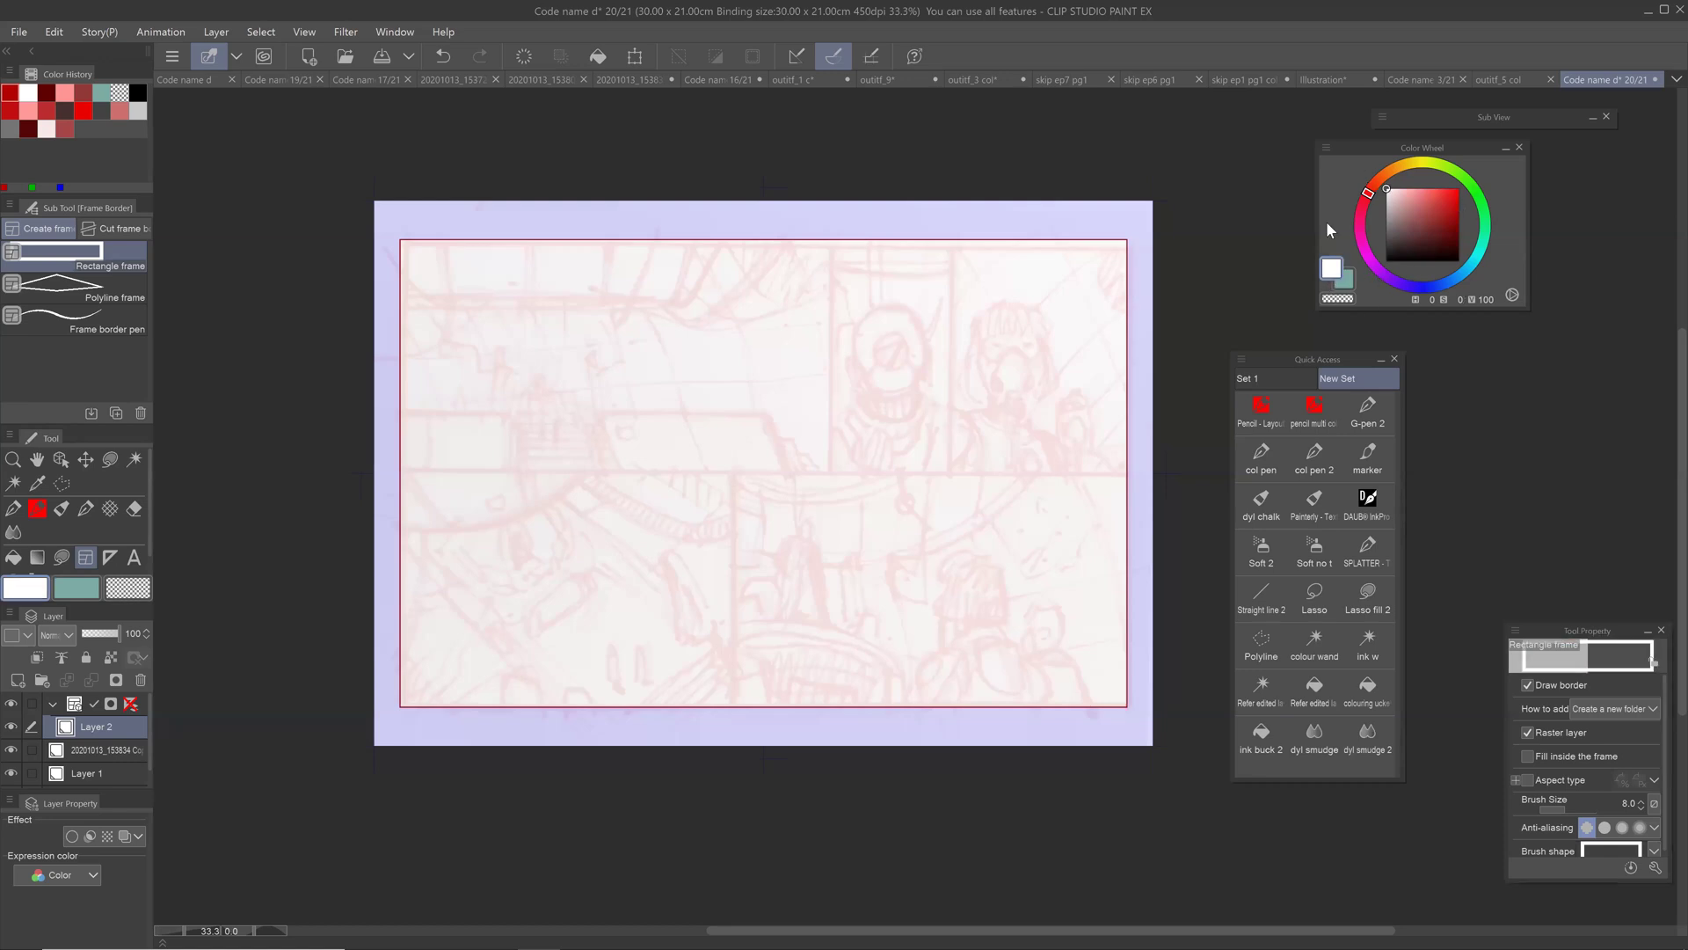
{"action": "key", "text": "ctrl+z"}
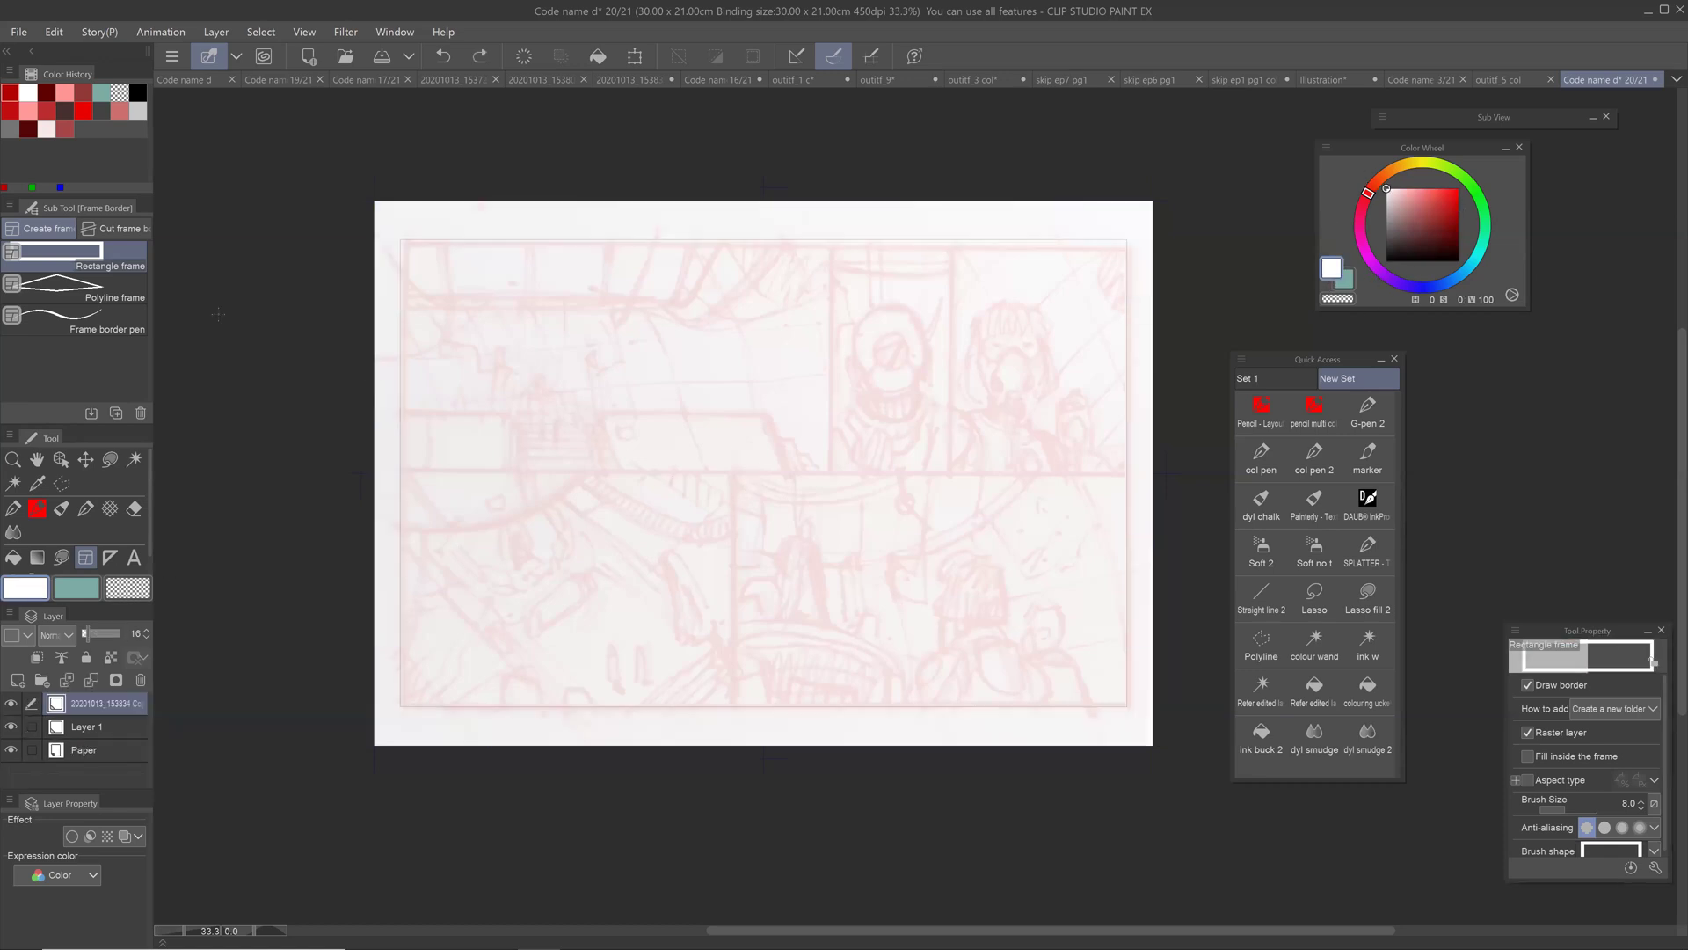
{"action": "left_click_drag", "start_coordinate": [400, 239], "coordinate": [1129, 707]}
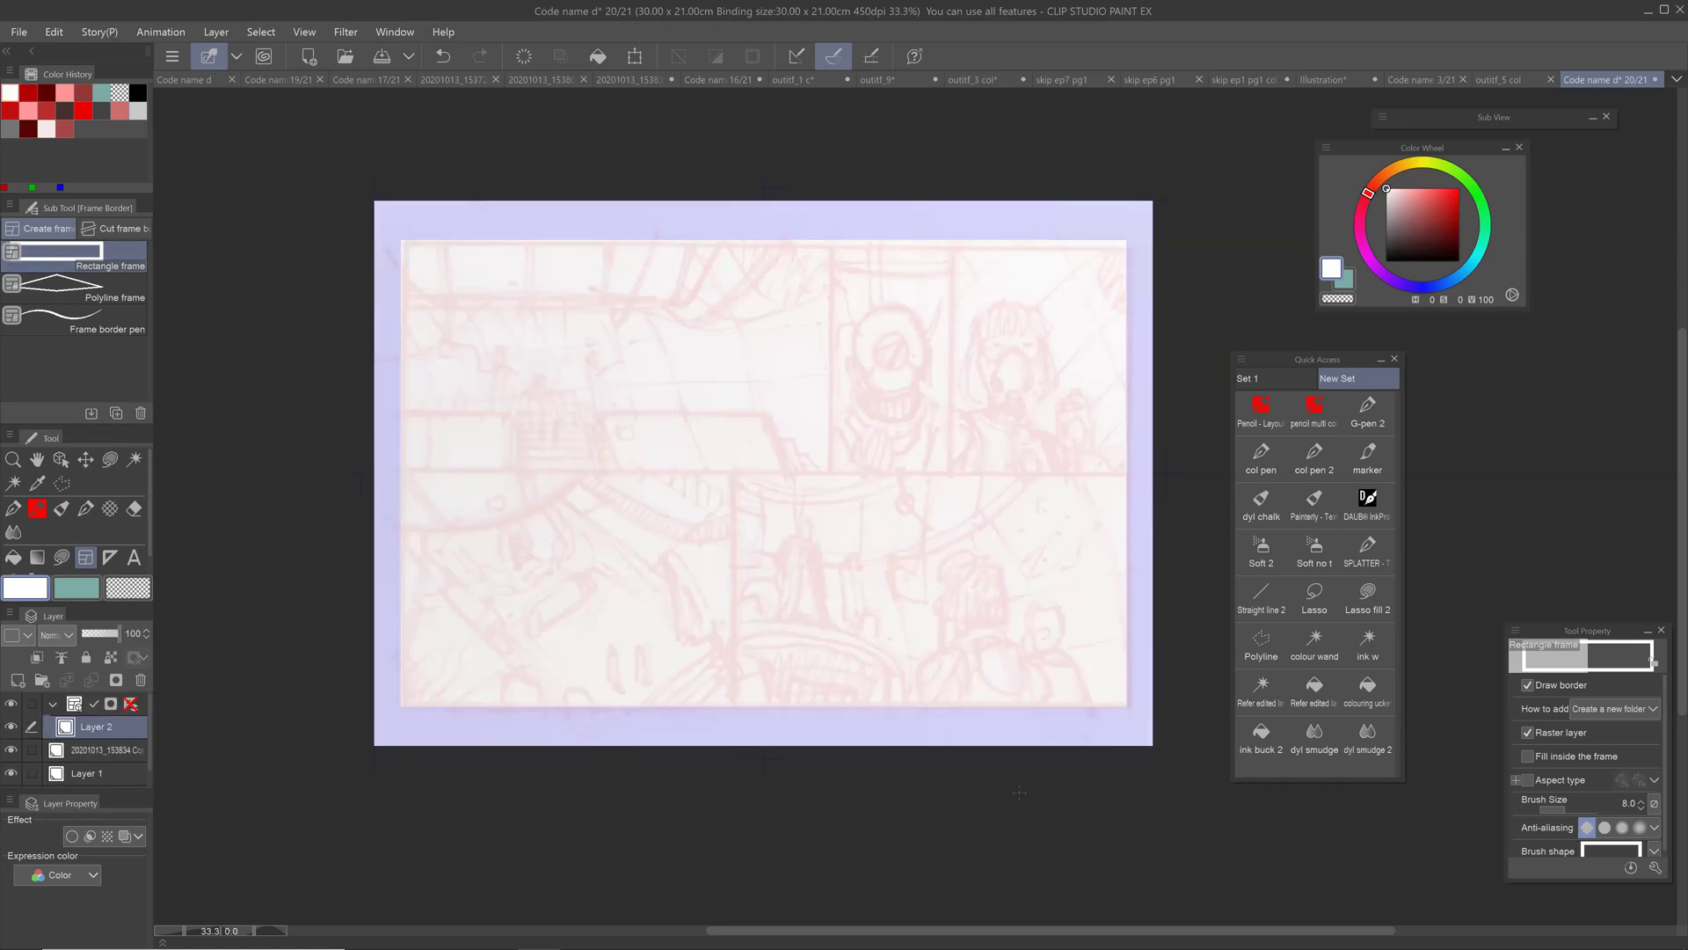
Step: Rasterize the frame folder's border and hide the frame folder
{"action": "left_click", "coordinate": [50, 703]}
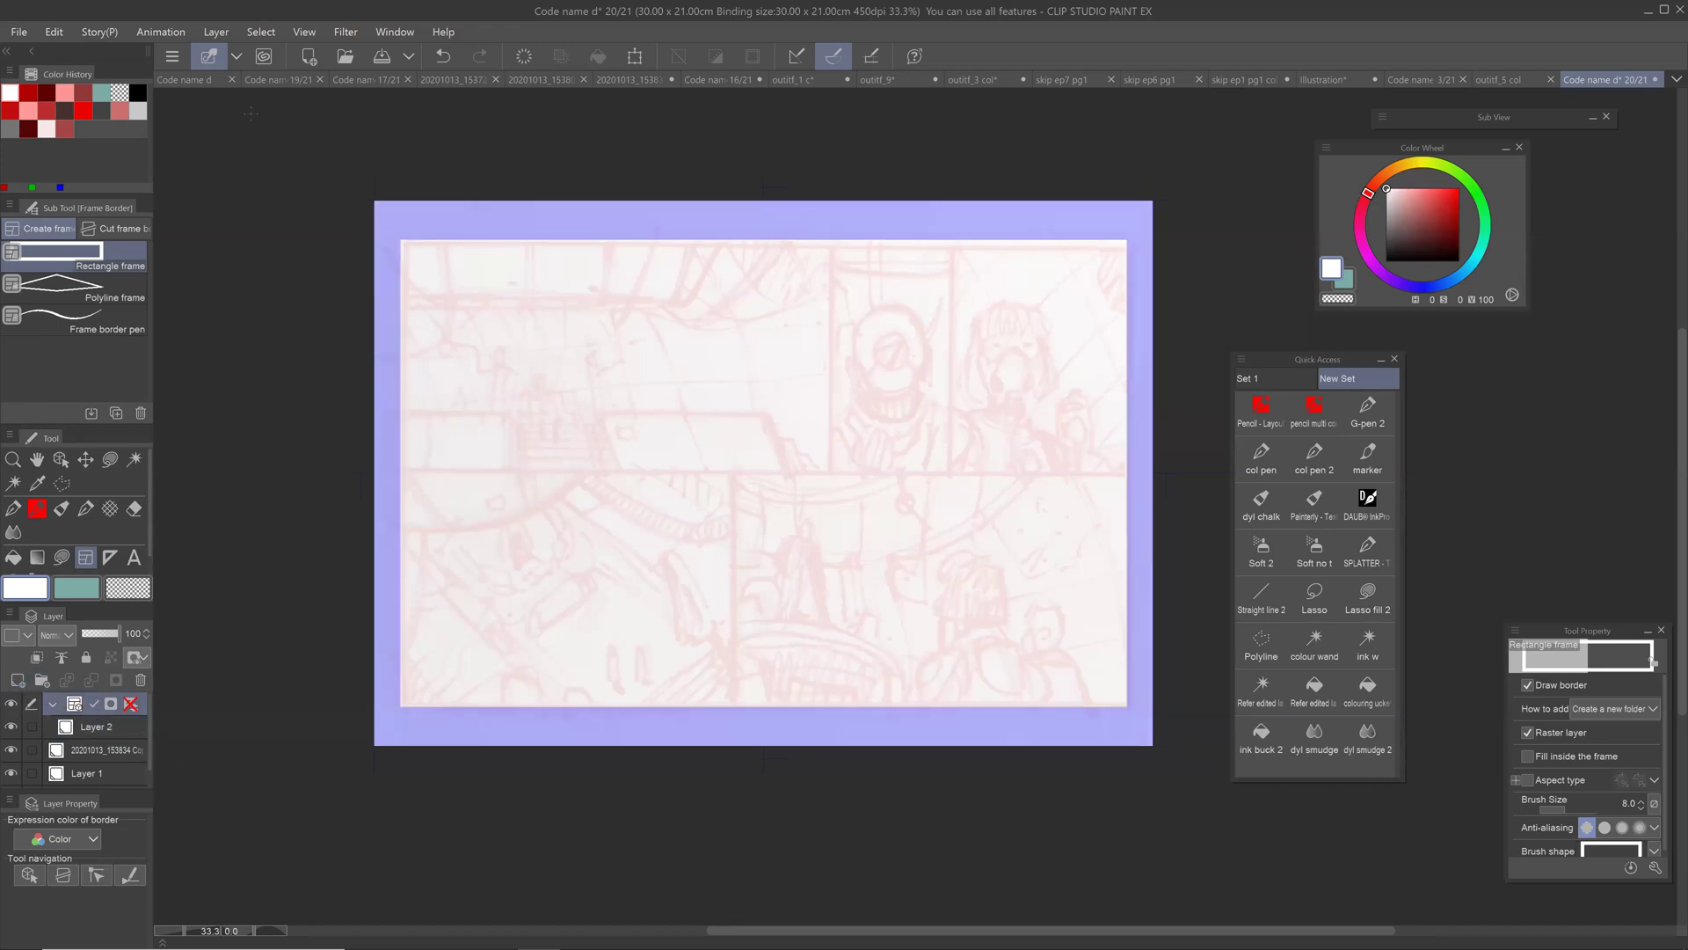
{"action": "left_click", "coordinate": [231, 31]}
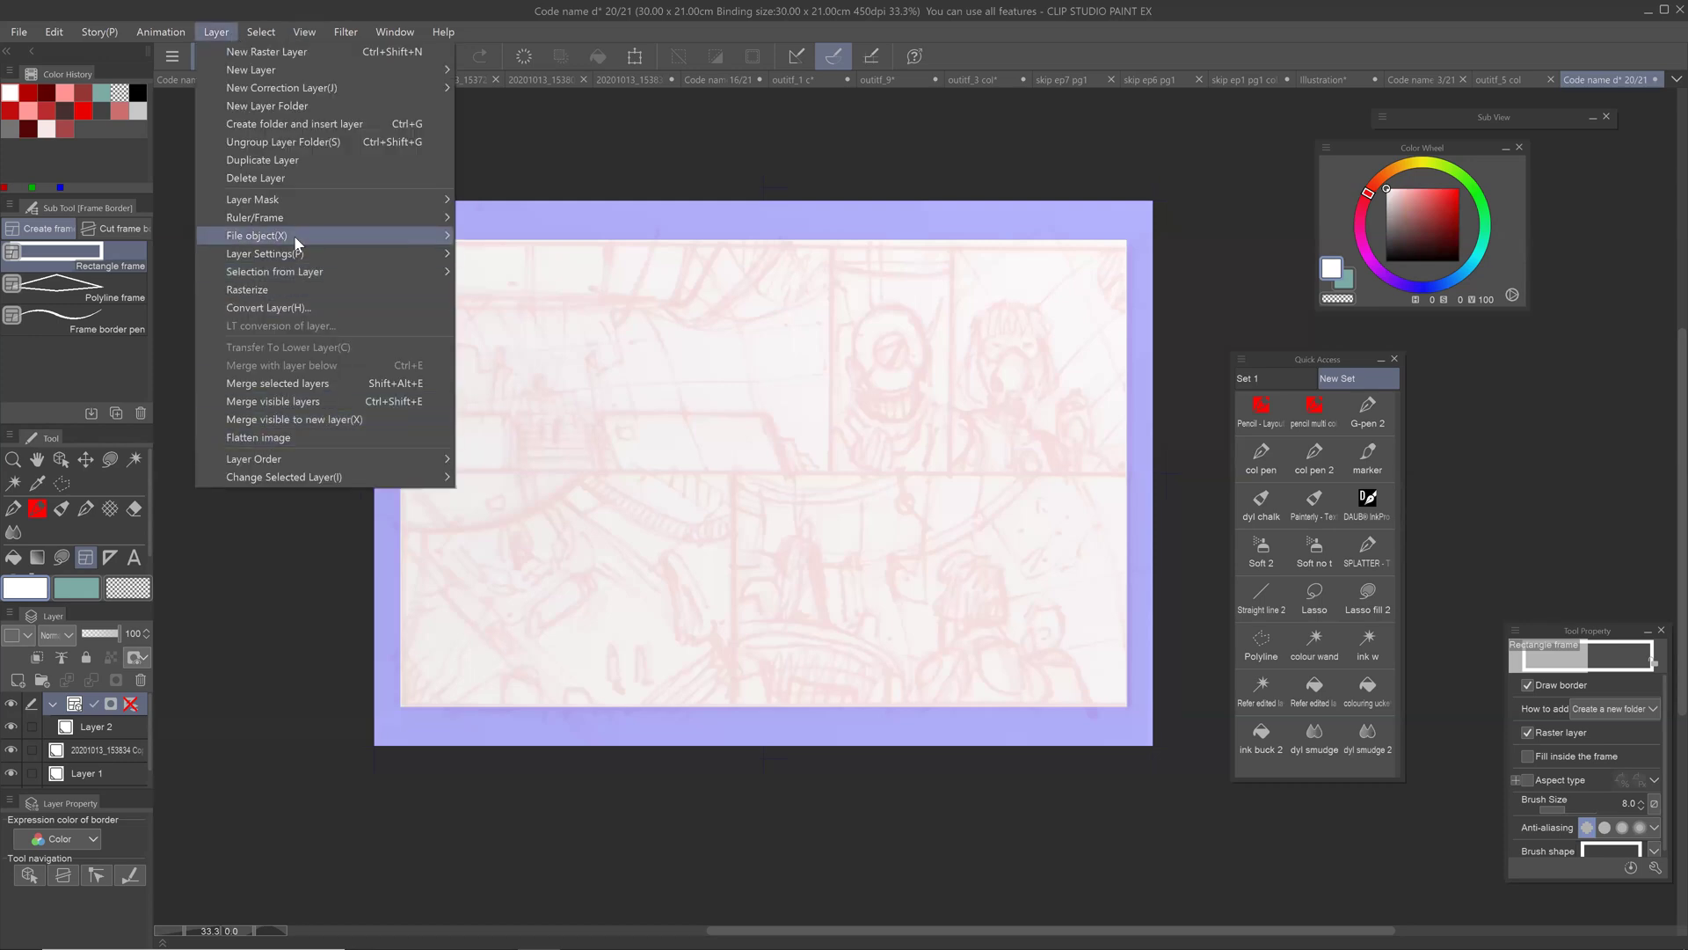
{"action": "left_click", "coordinate": [248, 291]}
{"action": "left_click", "coordinate": [11, 726]}
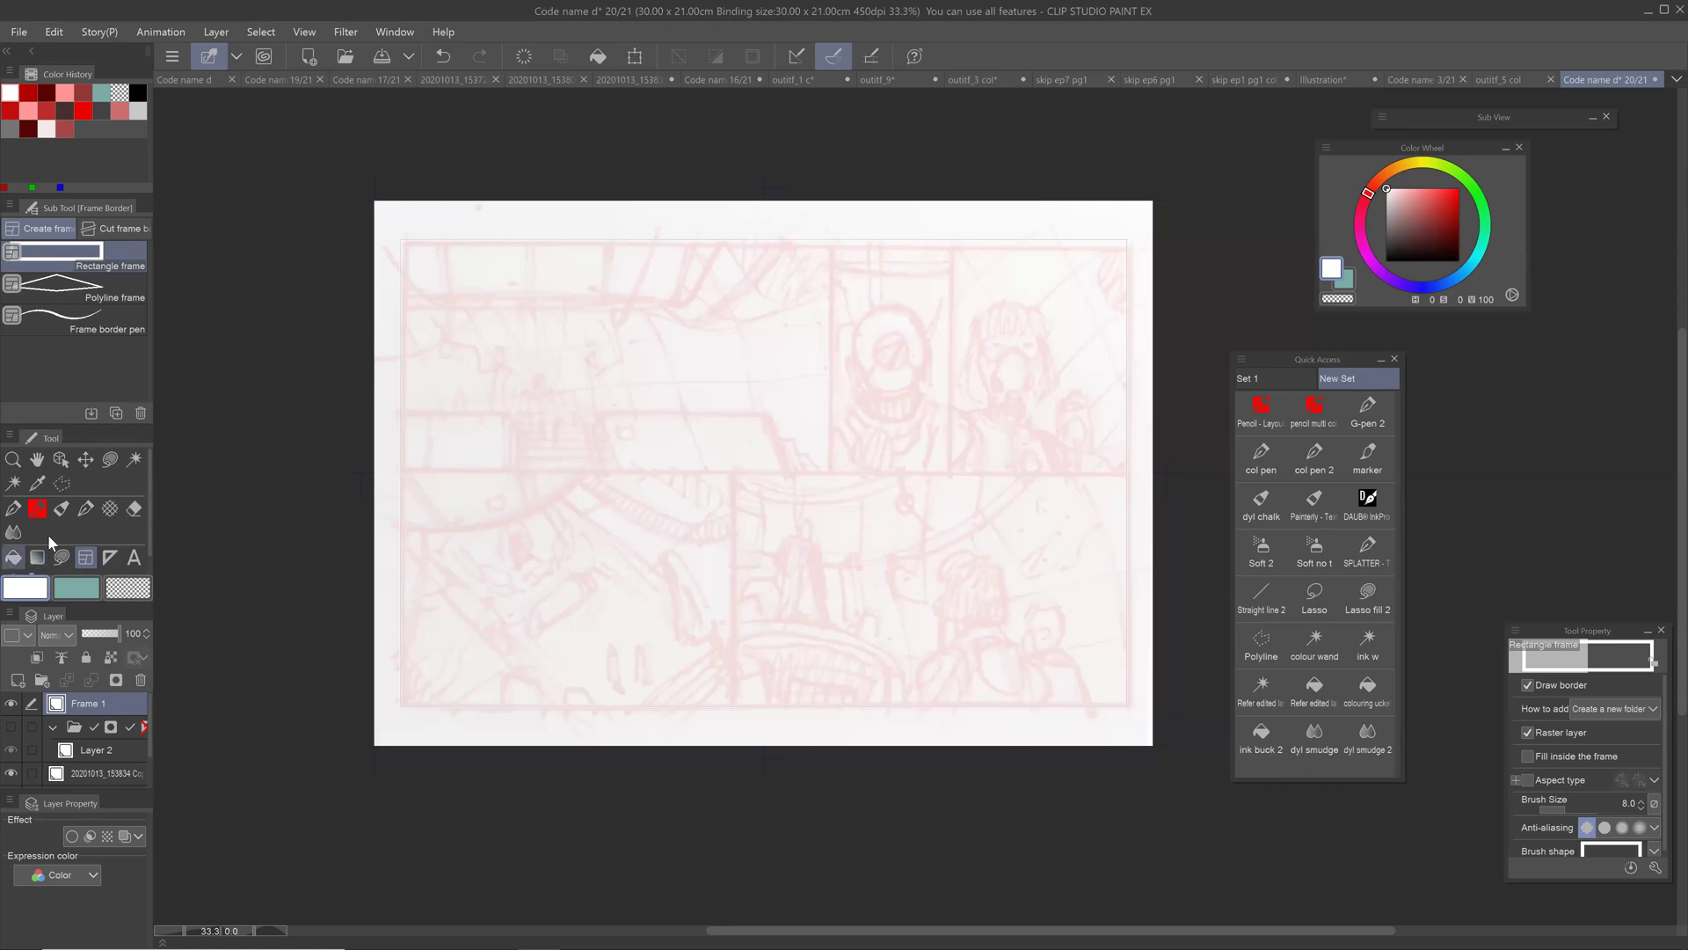
Step: Fill the margin outside the frame with white on Frame 1, using the Refer edited layer only fill
{"action": "left_click", "coordinate": [14, 557]}
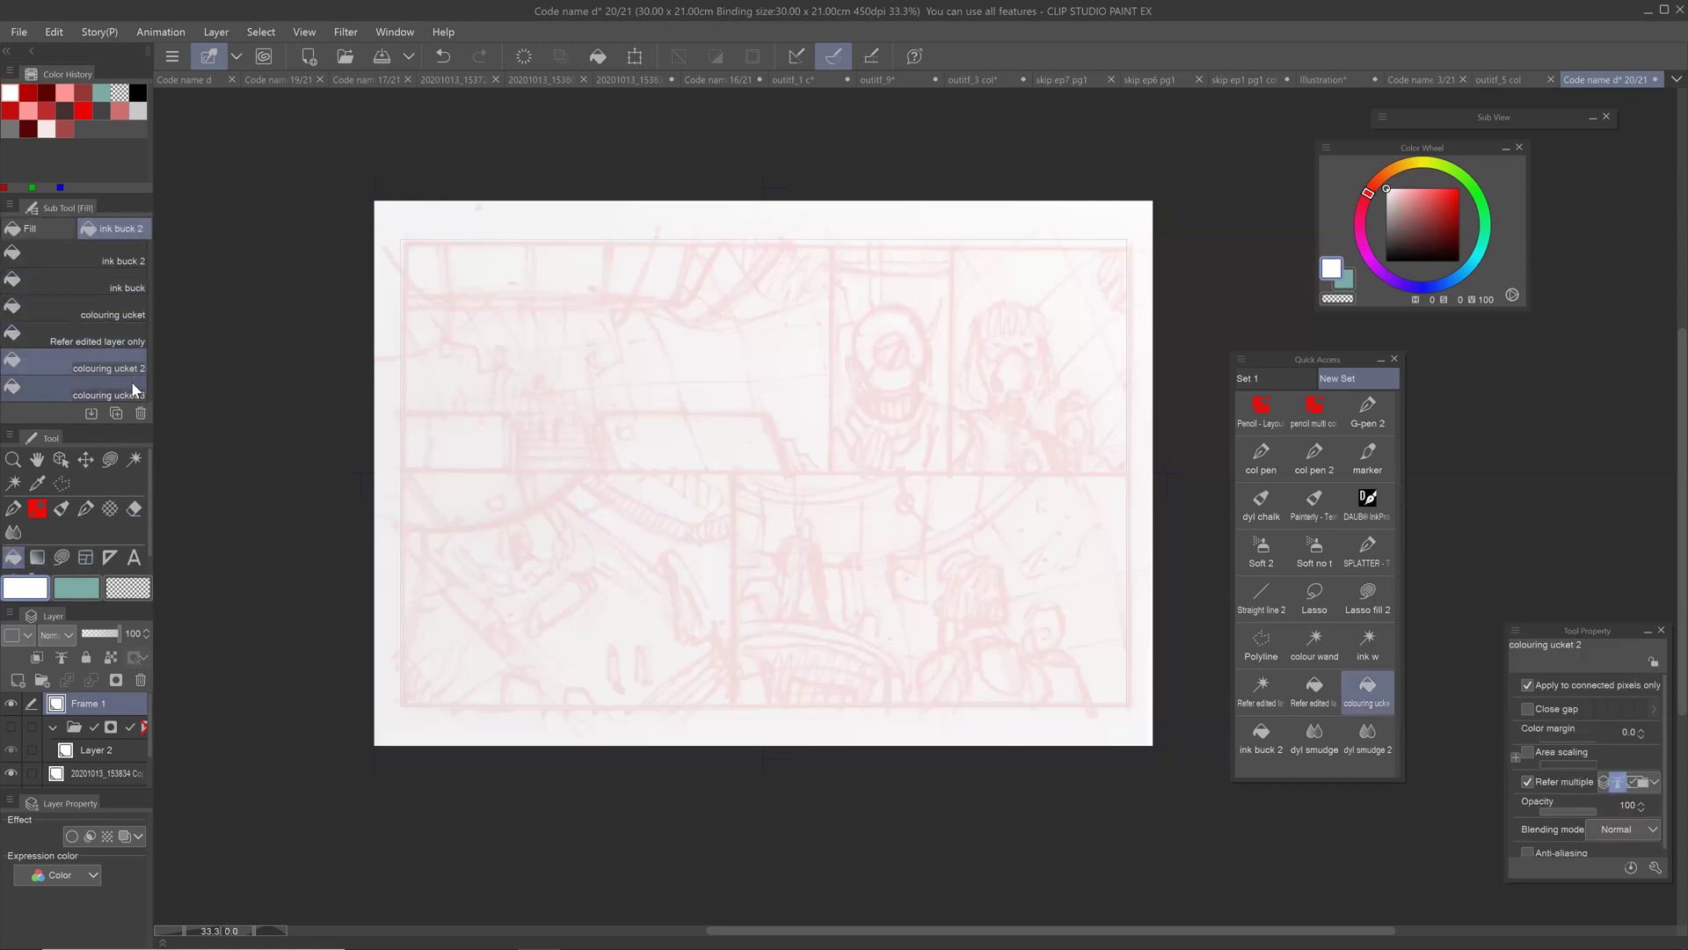
{"action": "left_click", "coordinate": [123, 340]}
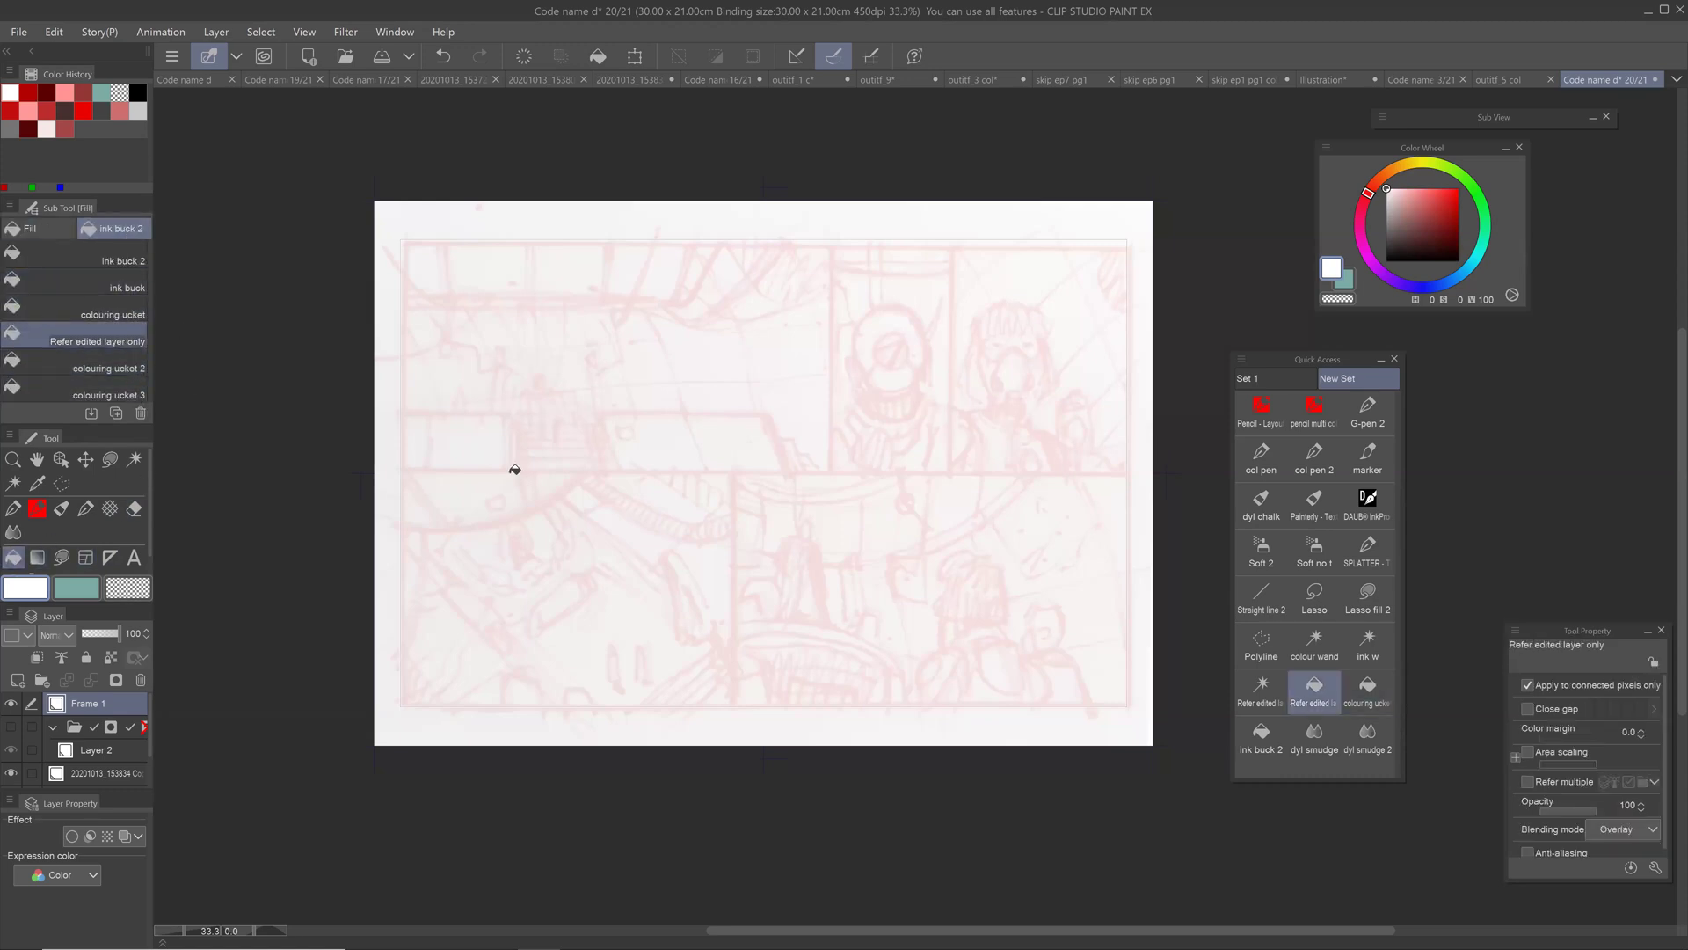
{"action": "left_click", "coordinate": [458, 216]}
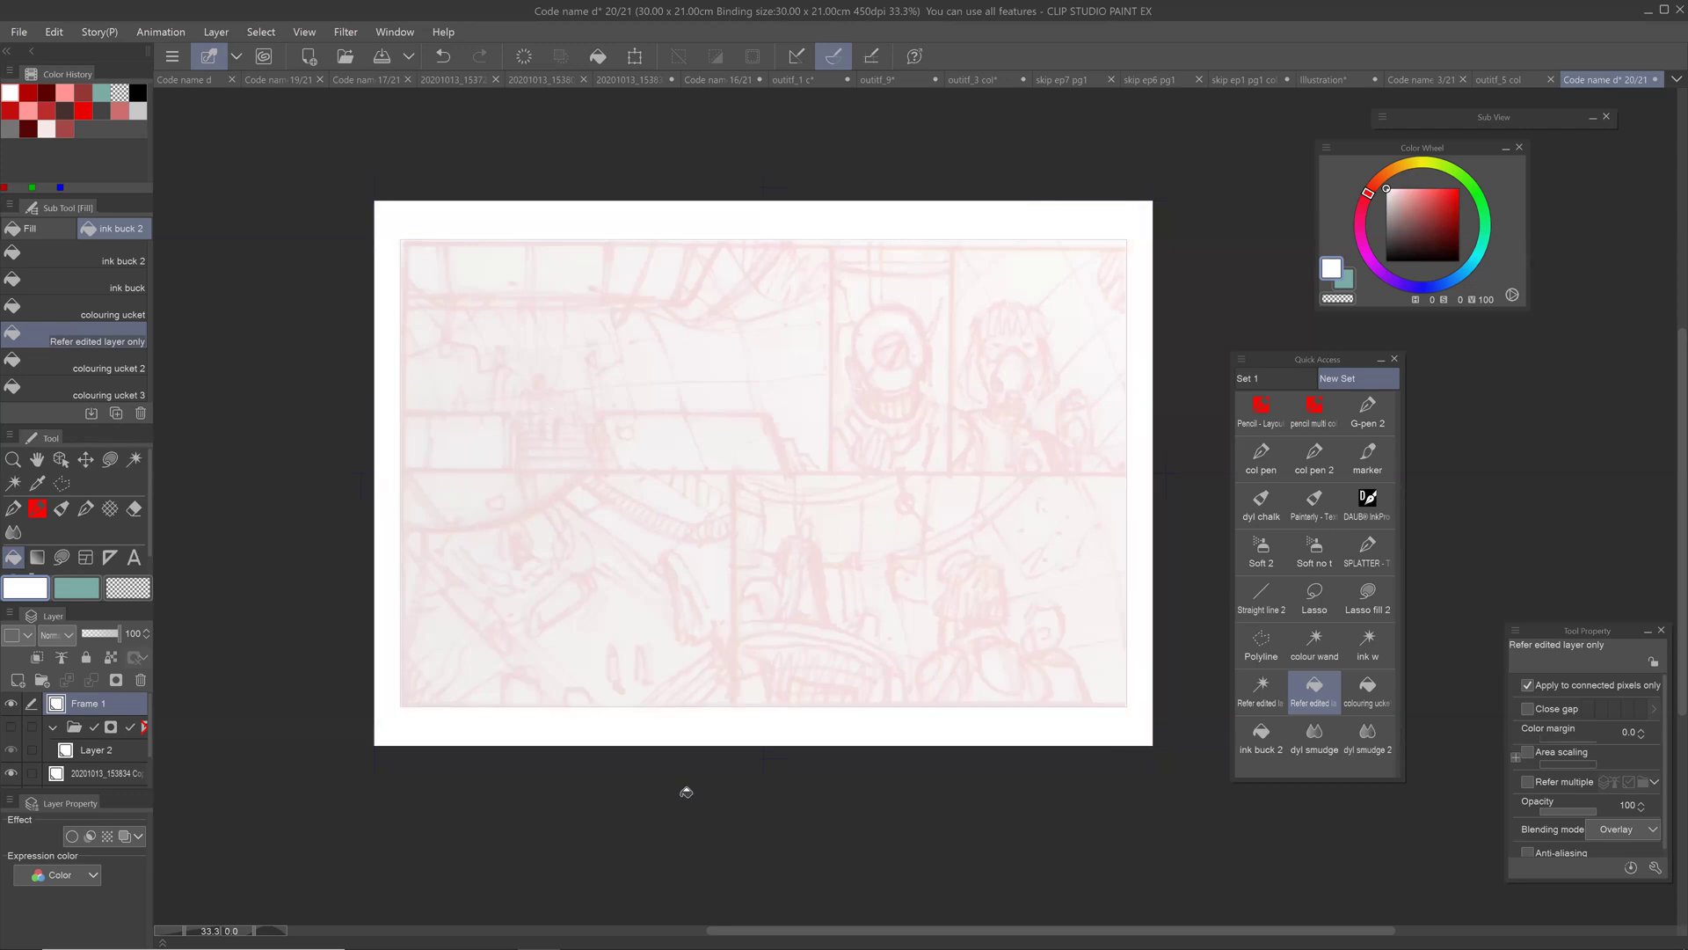
{"action": "left_click_drag", "start_coordinate": [686, 792], "coordinate": [795, 802]}
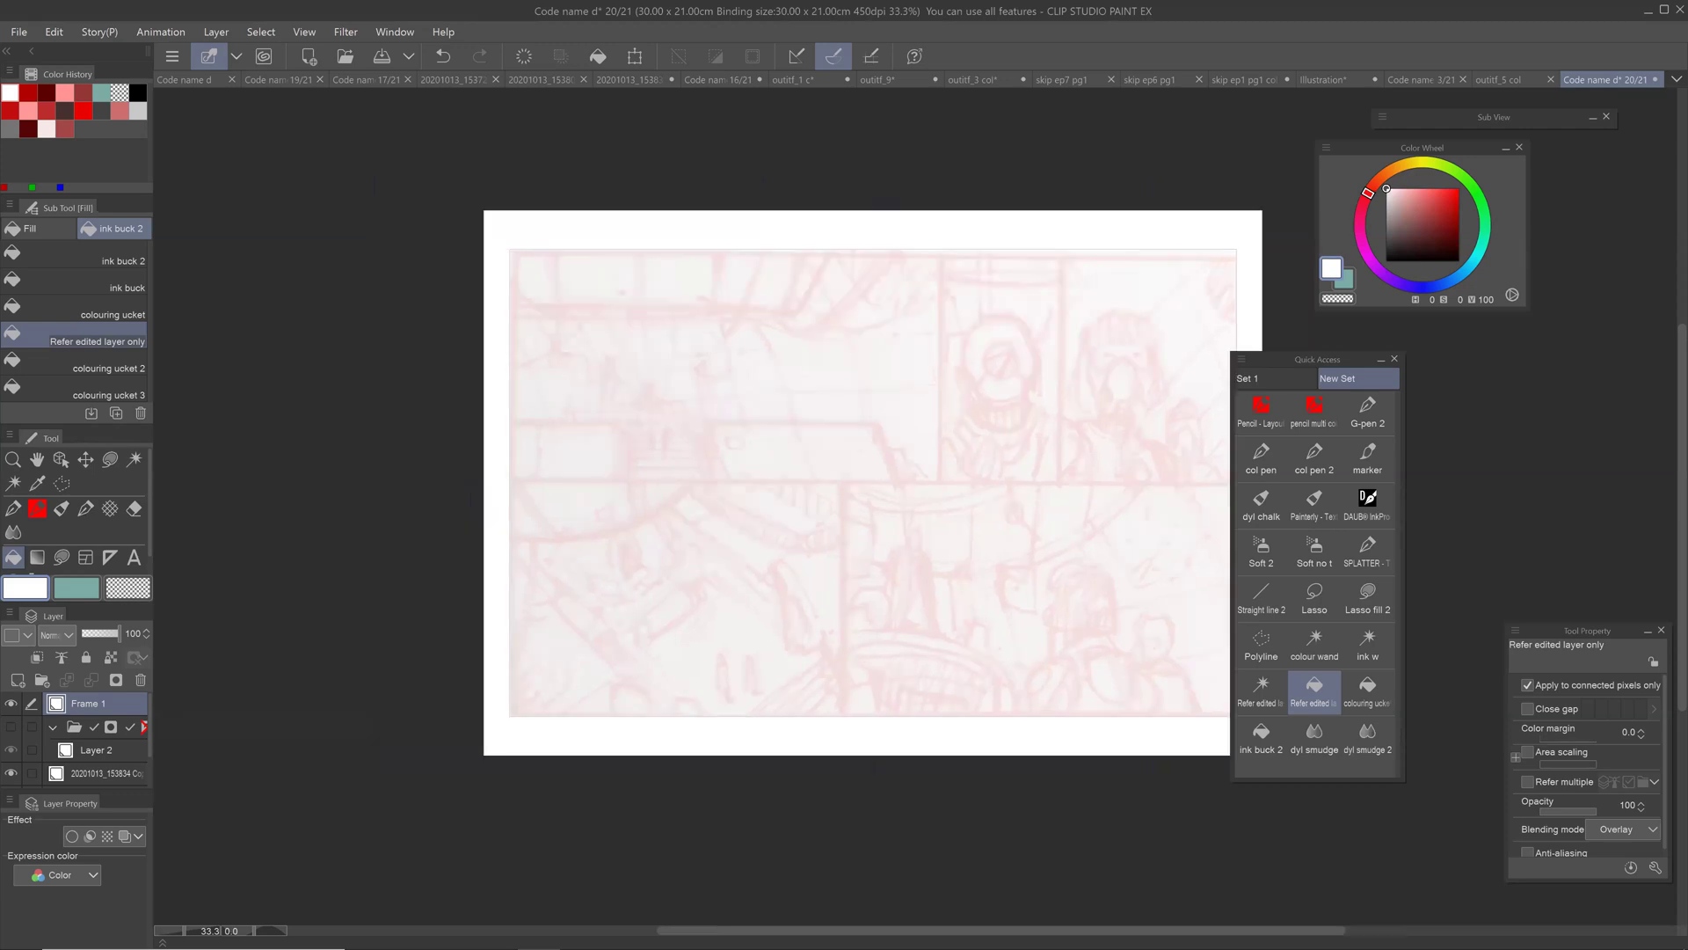
{"action": "key", "text": "ctrl+z"}
{"action": "left_click", "coordinate": [110, 557]}
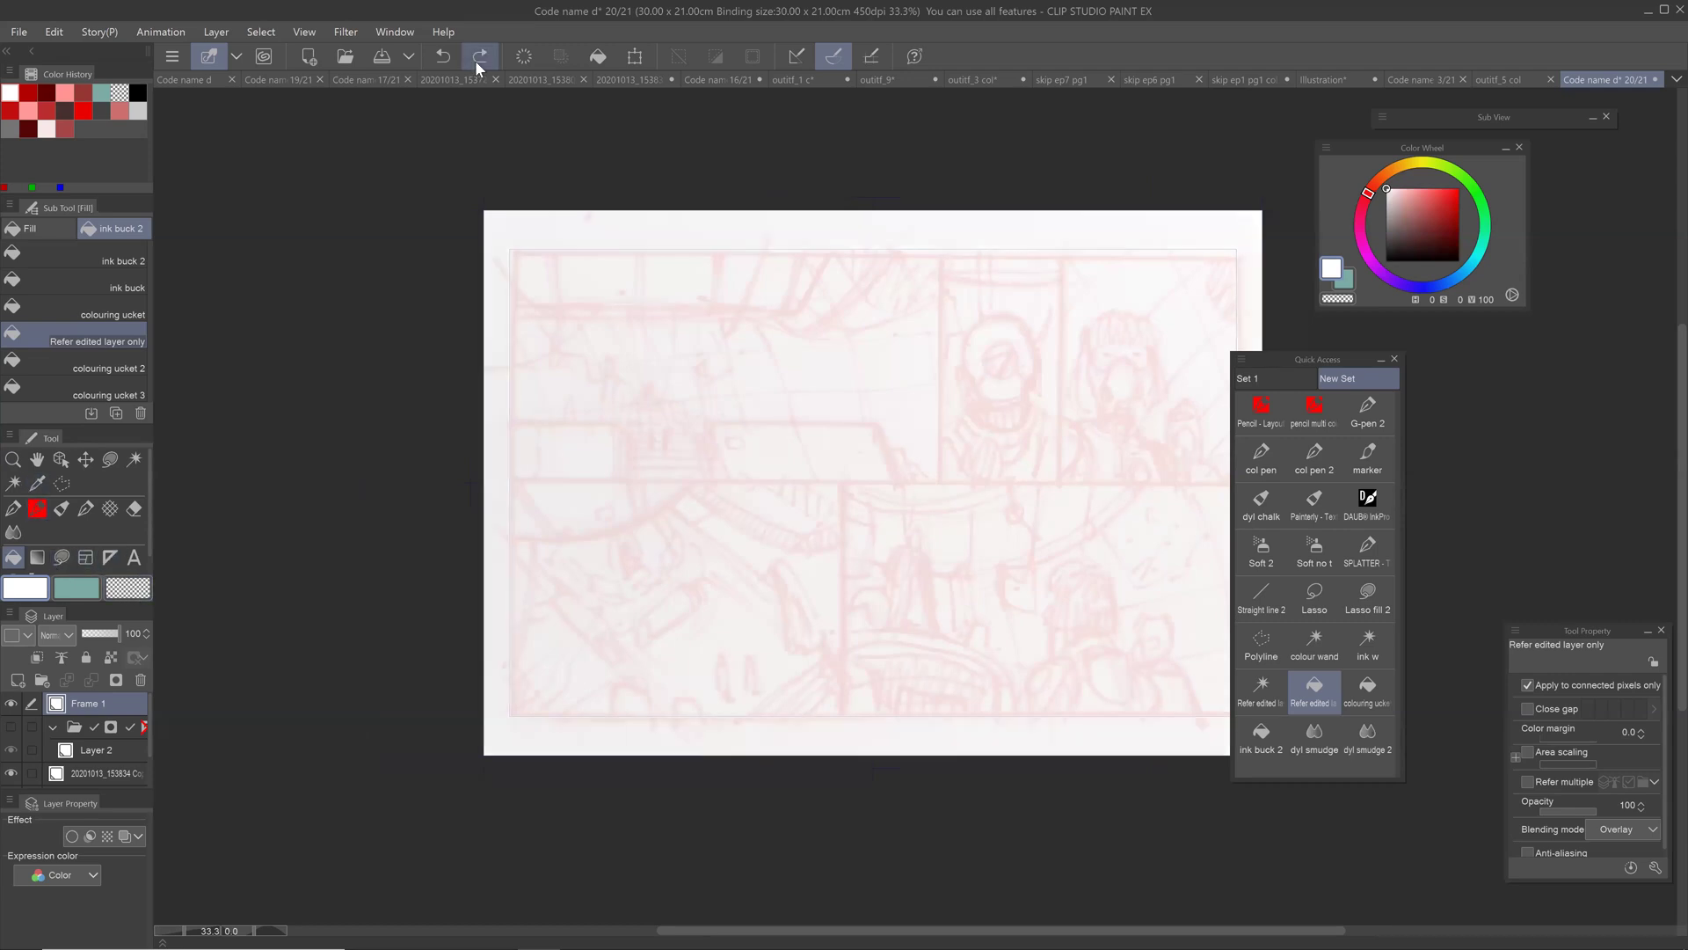
{"action": "left_click", "coordinate": [475, 60]}
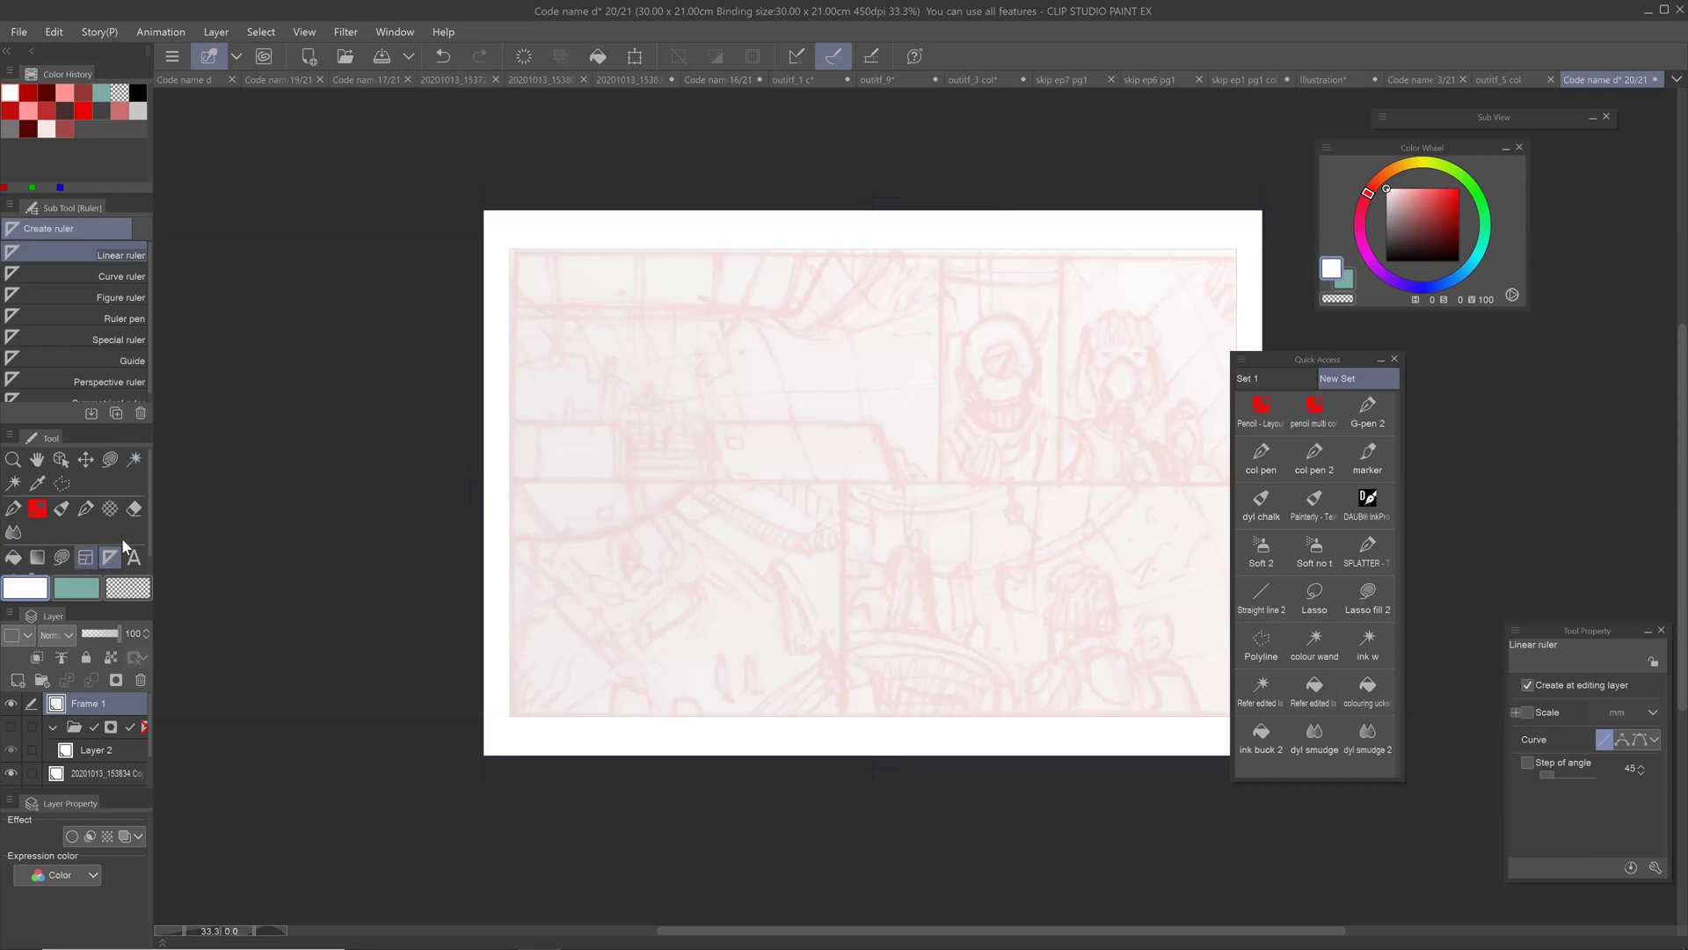
Step: Draw a white horizontal gutter across the full page between the two panel rows with a size 90 straight line
{"action": "scroll", "coordinate": [146, 525], "scroll_direction": "down", "scroll_amount": 1}
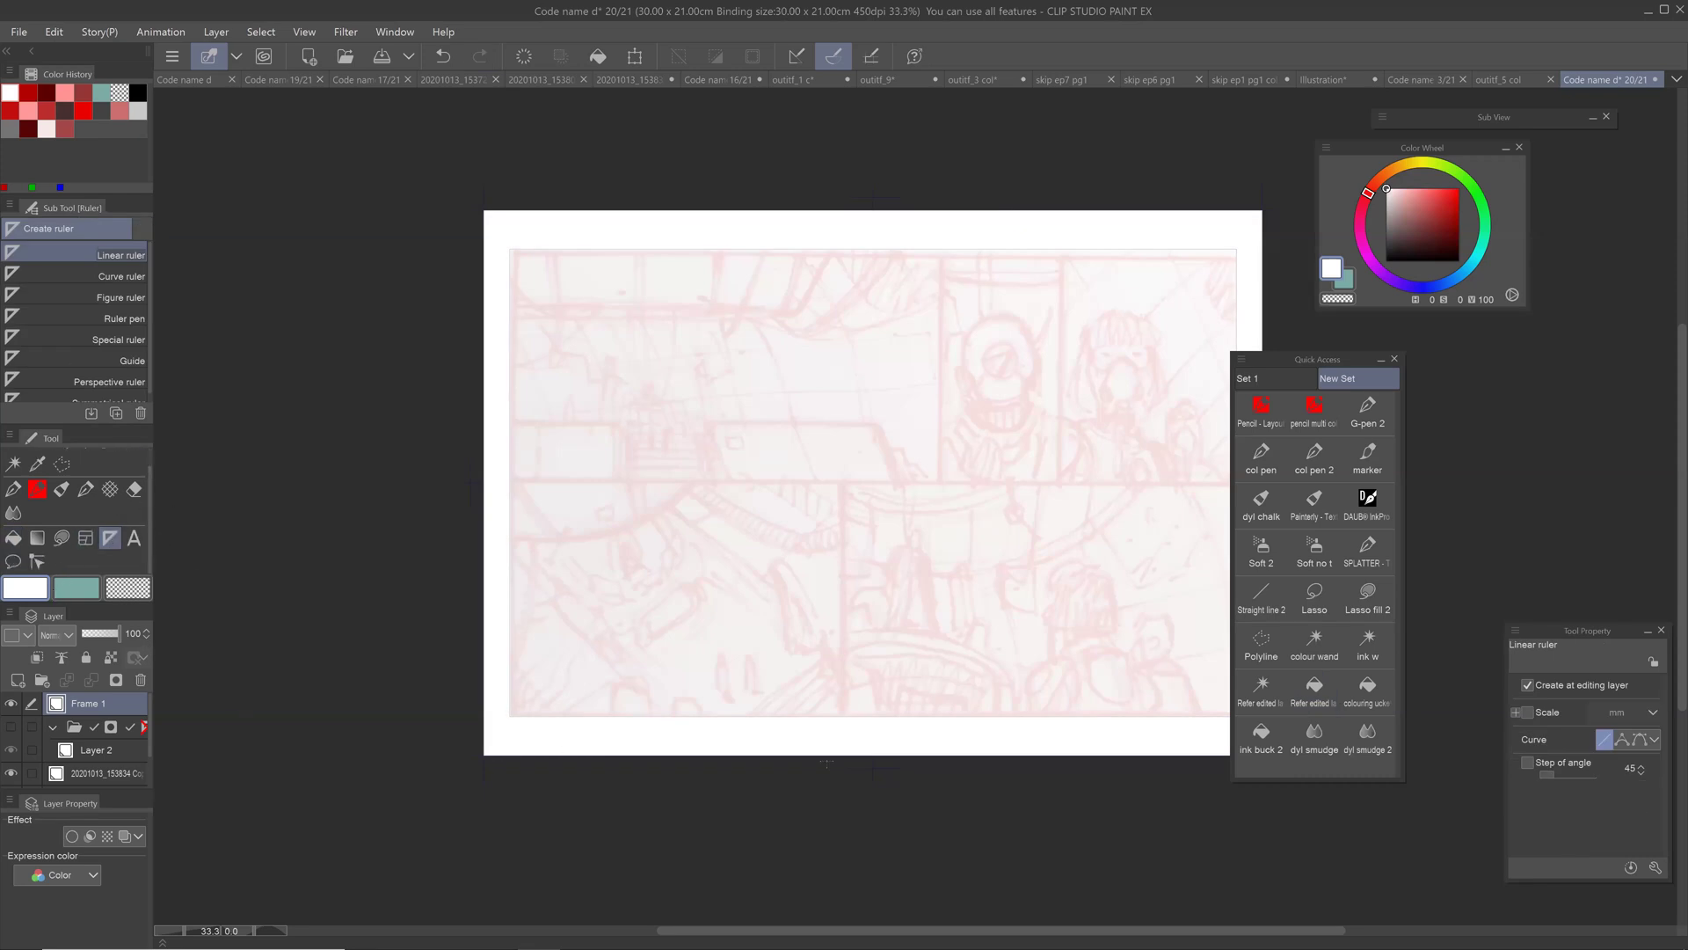
{"action": "left_click", "coordinate": [1268, 598]}
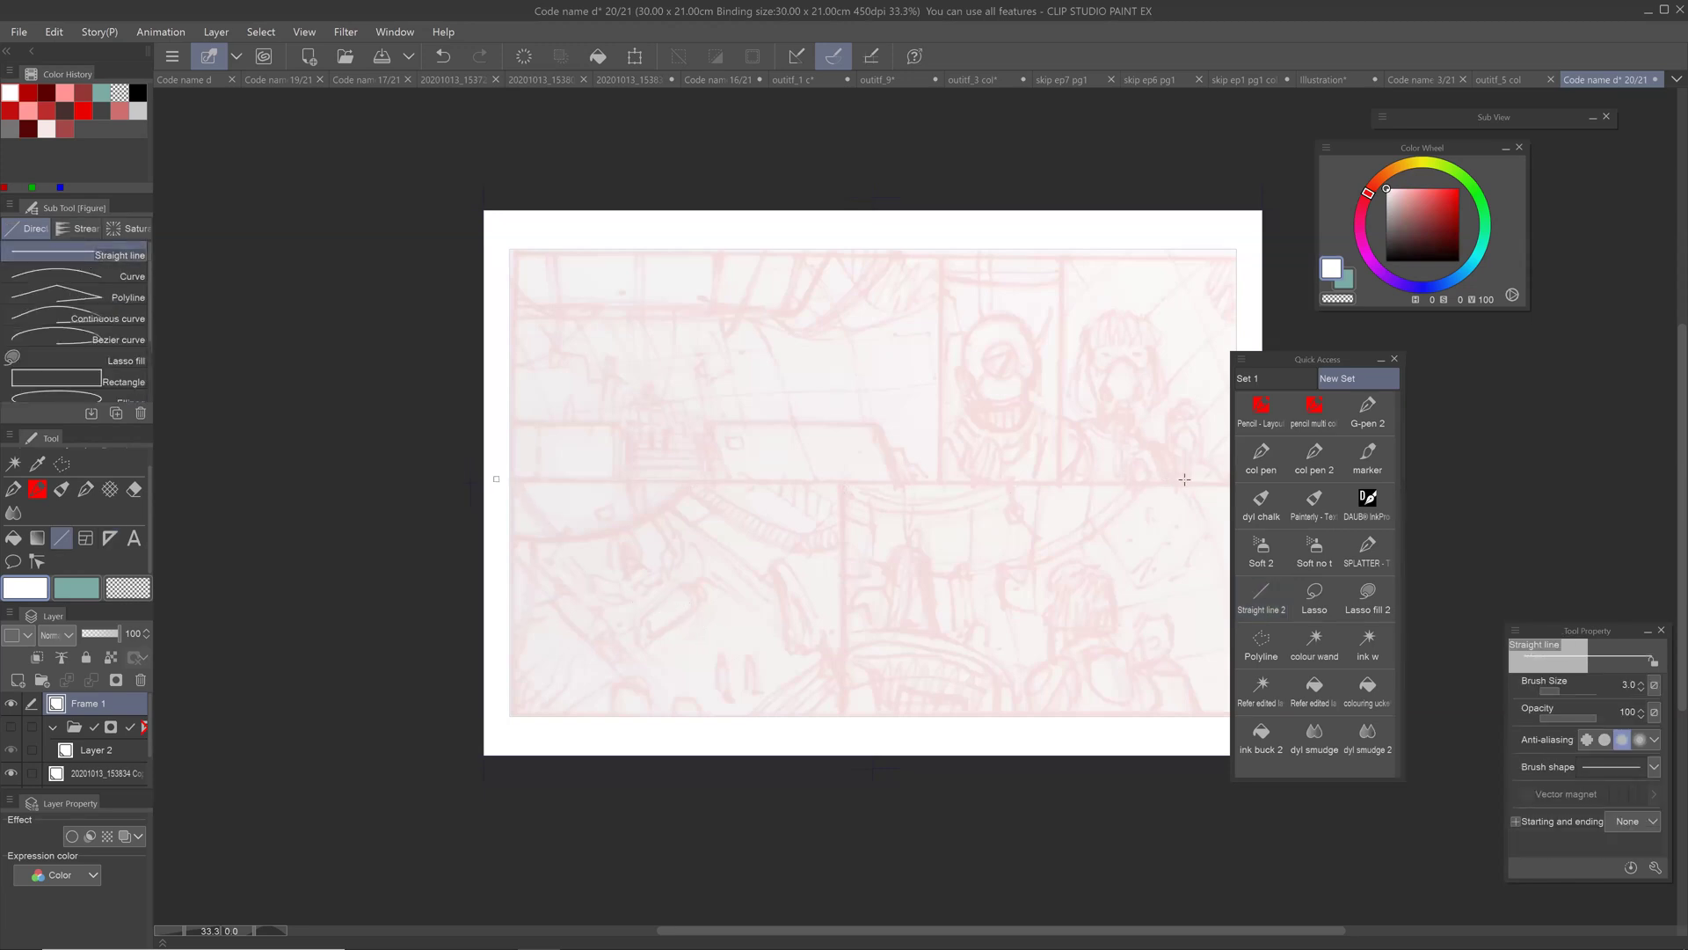
{"action": "key", "text": "ctrl+z"}
{"action": "key", "text": "bracketright"}
{"action": "key", "text": "bracketright"}
{"action": "key", "text": "bracketright"}
{"action": "key", "text": "bracketright"}
{"action": "key", "text": "bracketright"}
{"action": "key", "text": "bracketright"}
{"action": "left_click_drag", "start_coordinate": [509, 480], "coordinate": [860, 472]}
{"action": "key", "text": "ctrl+z"}
{"action": "key", "text": "bracketright"}
{"action": "key", "text": "bracketright"}
{"action": "key", "text": "bracketright"}
{"action": "key", "text": "bracketright"}
{"action": "key", "text": "bracketright"}
{"action": "key", "text": "bracketright"}
{"action": "key", "text": "bracketright"}
{"action": "key", "text": "bracketright"}
{"action": "key", "text": "bracketright"}
{"action": "key", "text": "bracketright"}
{"action": "left_click_drag", "start_coordinate": [509, 479], "coordinate": [952, 476]}
{"action": "key", "text": "ctrl+z"}
{"action": "key", "text": "bracketright"}
{"action": "key", "text": "bracketright"}
{"action": "left_click_drag", "start_coordinate": [510, 480], "coordinate": [1261, 478]}
Step: Draw two white vertical gutters in the upper row and one in the lower row along the sketched panel divisions
{"action": "left_click_drag", "start_coordinate": [822, 805], "coordinate": [576, 822]}
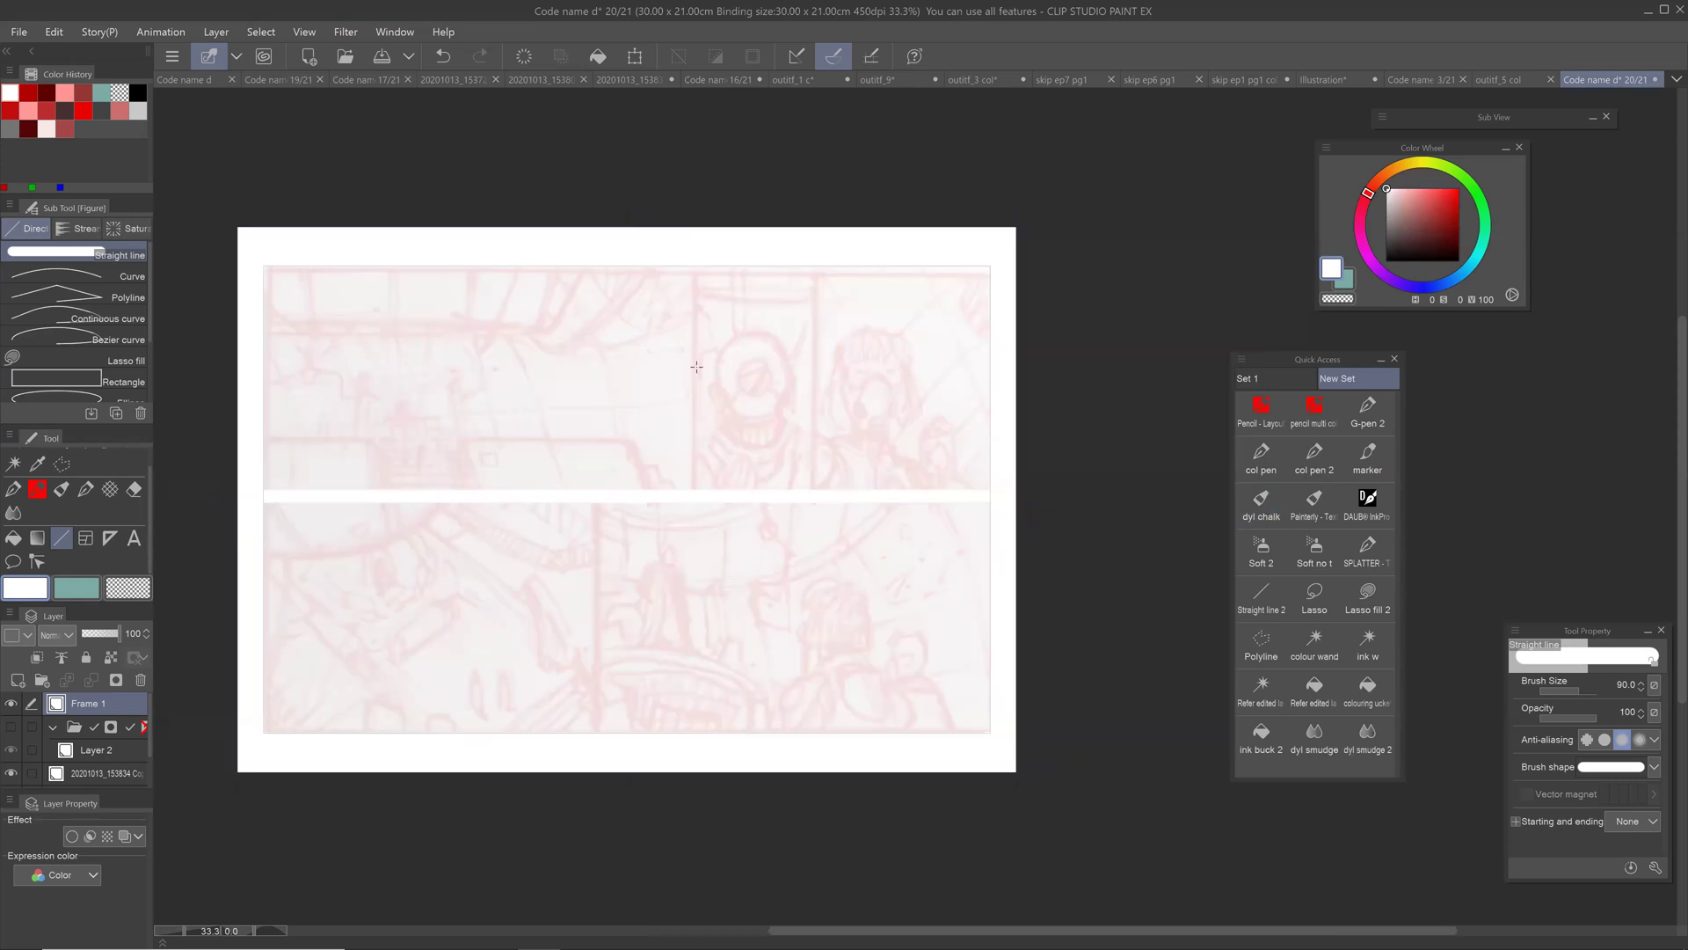
{"action": "left_click_drag", "start_coordinate": [696, 261], "coordinate": [699, 498]}
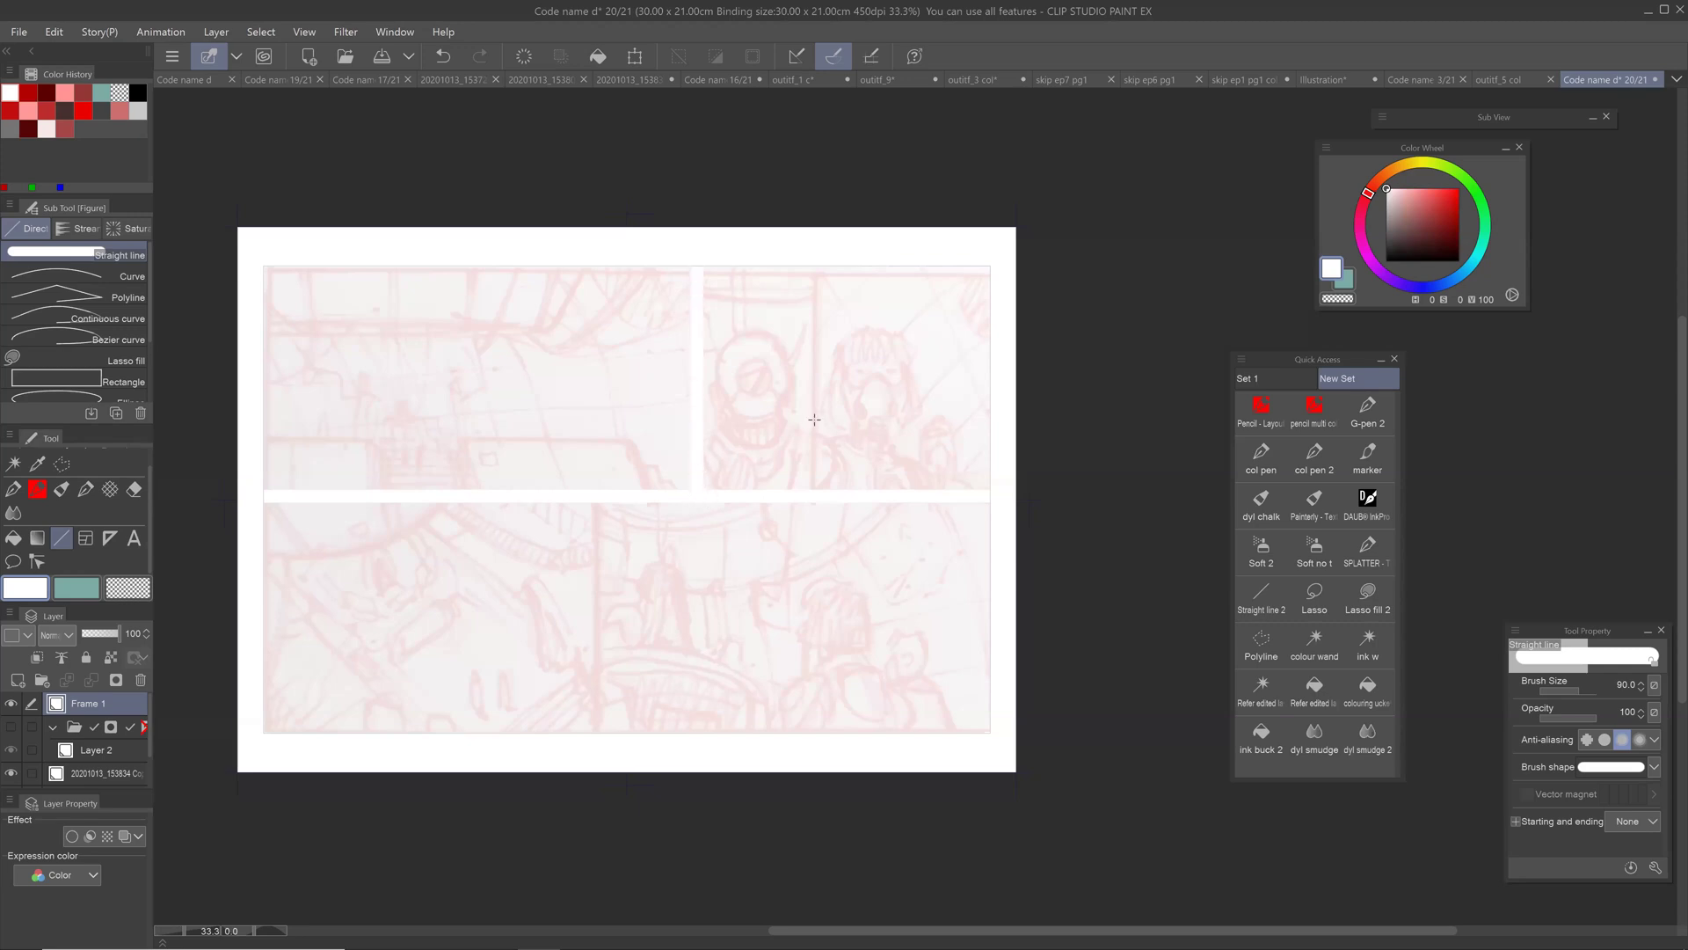
{"action": "left_click_drag", "start_coordinate": [815, 261], "coordinate": [816, 498]}
{"action": "left_click_drag", "start_coordinate": [597, 496], "coordinate": [603, 752]}
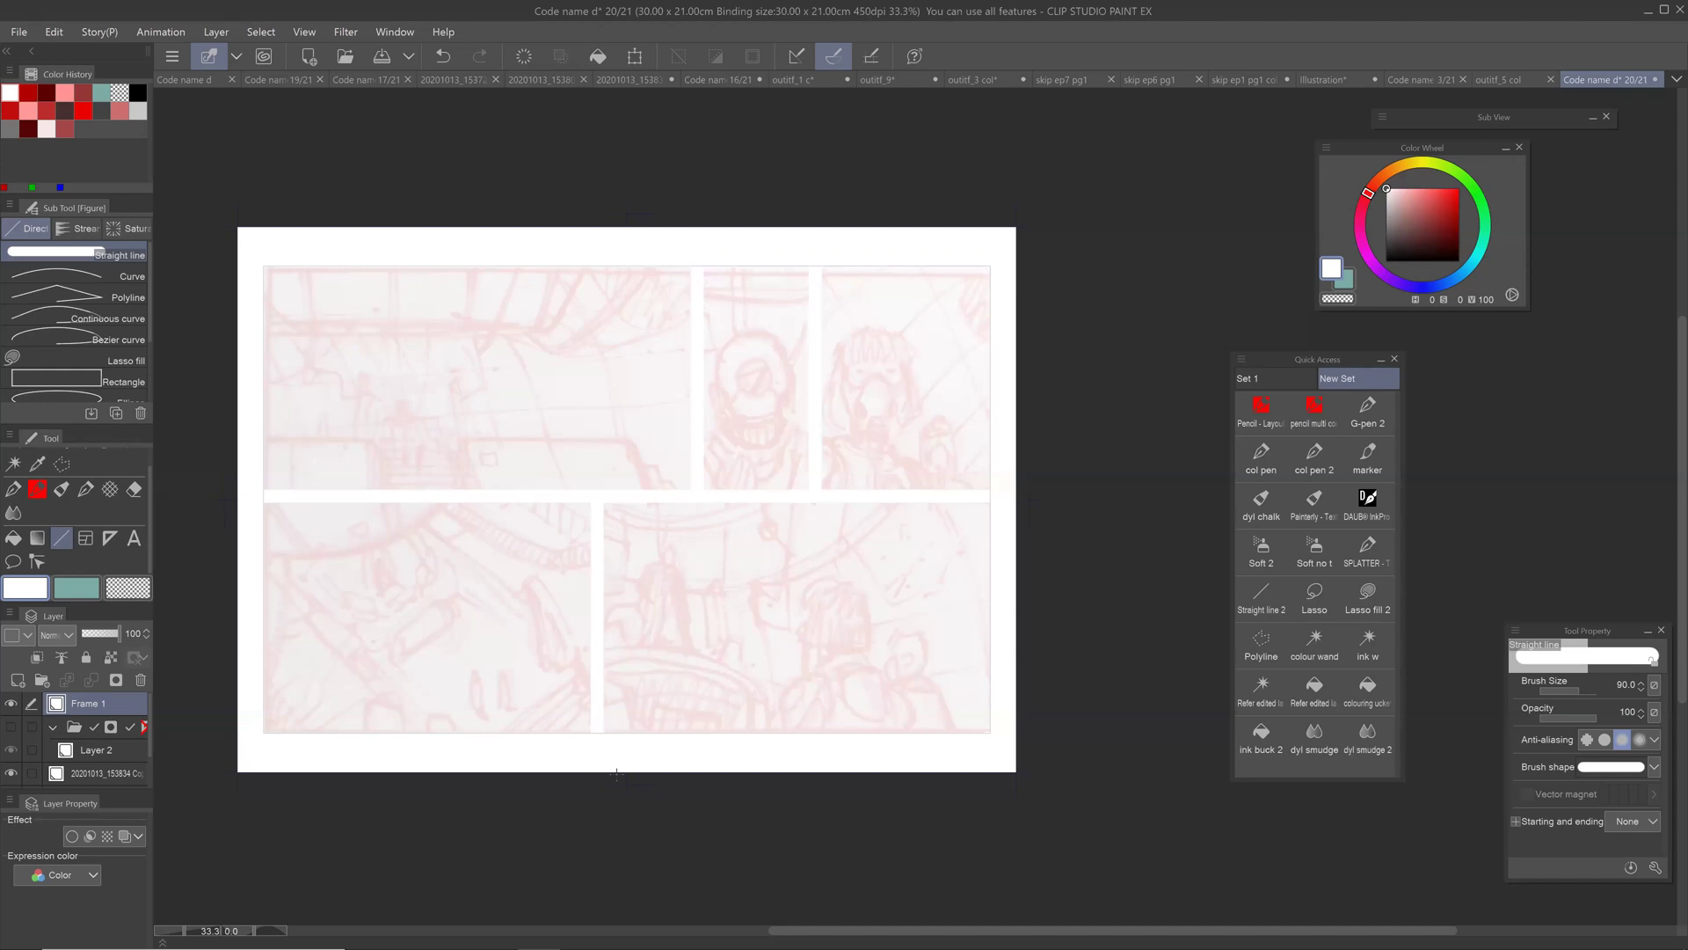
Step: Switch to the finished train page outitf_1 c to look at its panels
{"action": "left_click_drag", "start_coordinate": [616, 774], "coordinate": [789, 802]}
{"action": "left_click_drag", "start_coordinate": [799, 528], "coordinate": [666, 503]}
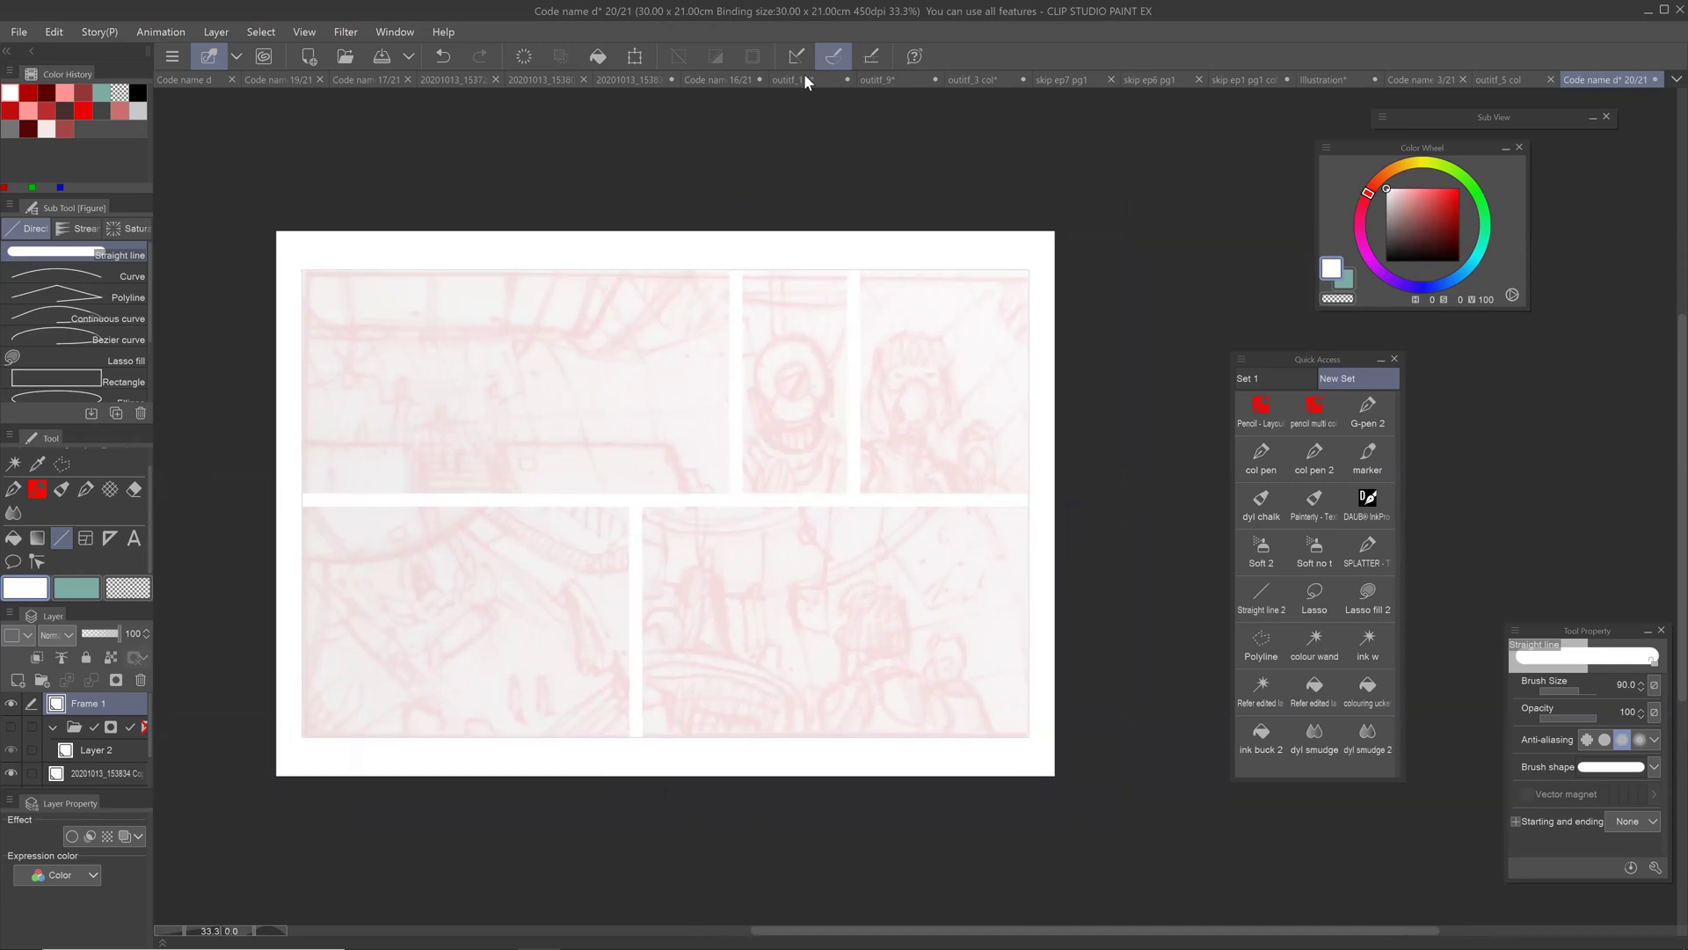
{"action": "left_click", "coordinate": [835, 77]}
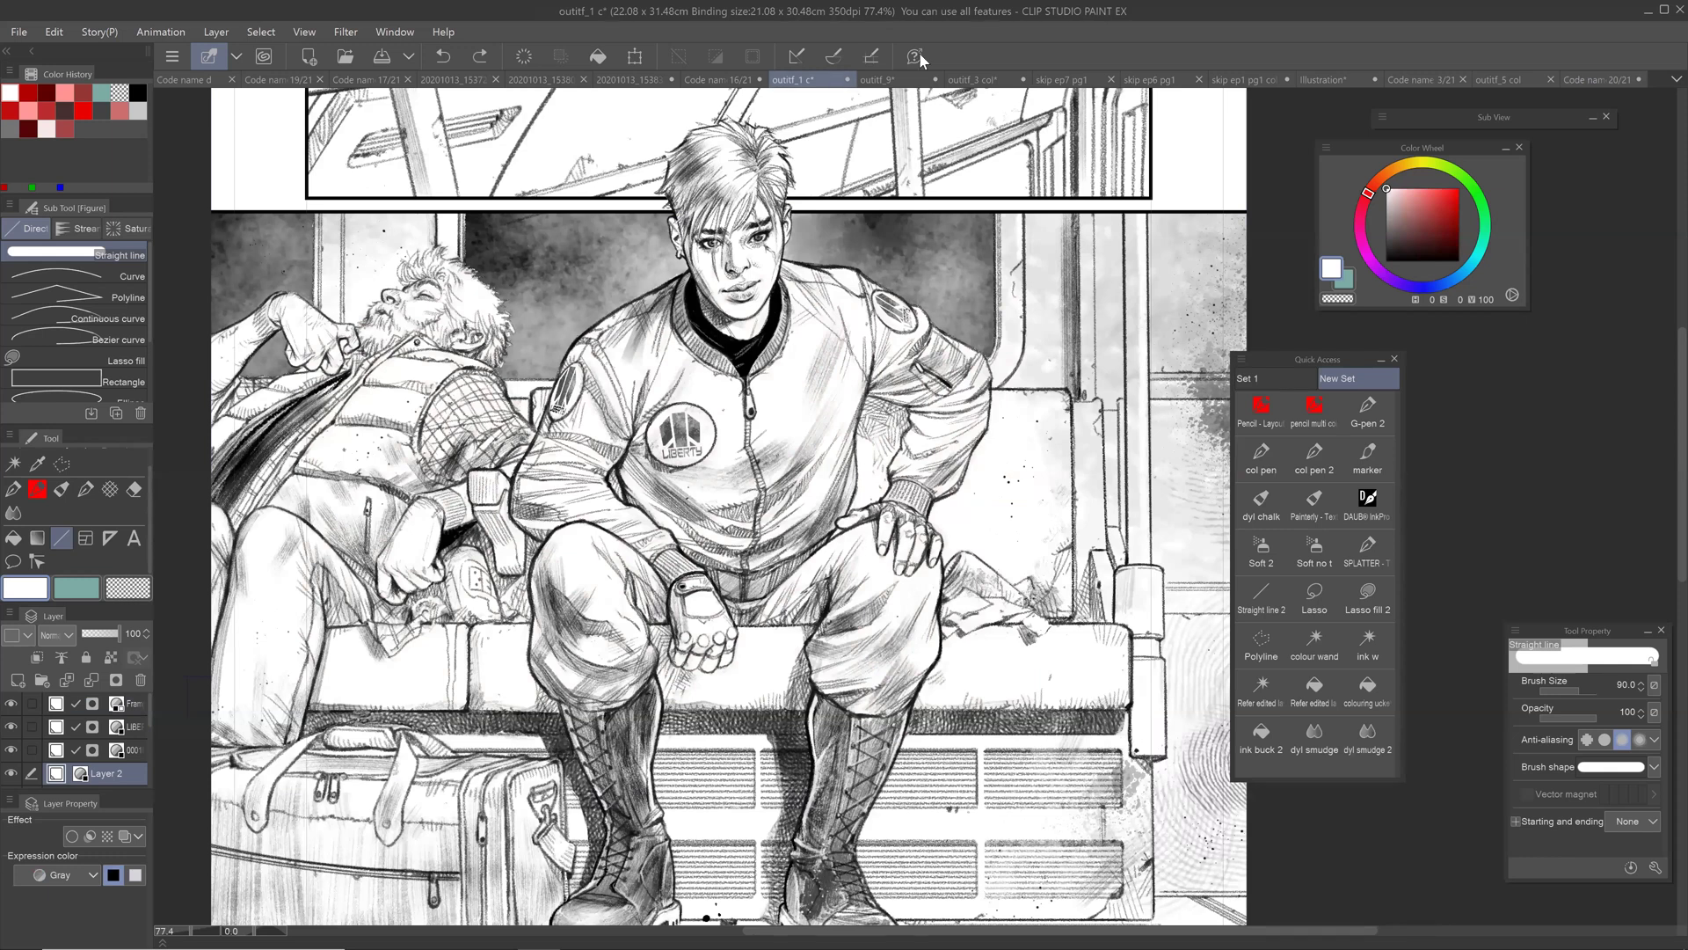
Step: Hide the finished artwork layers of the train page, from the Frame layer down through Layer 2
{"action": "key", "text": "ctrl+minus"}
{"action": "key", "text": "ctrl+minus"}
{"action": "key", "text": "ctrl+minus"}
{"action": "left_click_drag", "start_coordinate": [616, 703], "coordinate": [625, 501]}
{"action": "left_click_drag", "start_coordinate": [11, 705], "coordinate": [40, 759]}
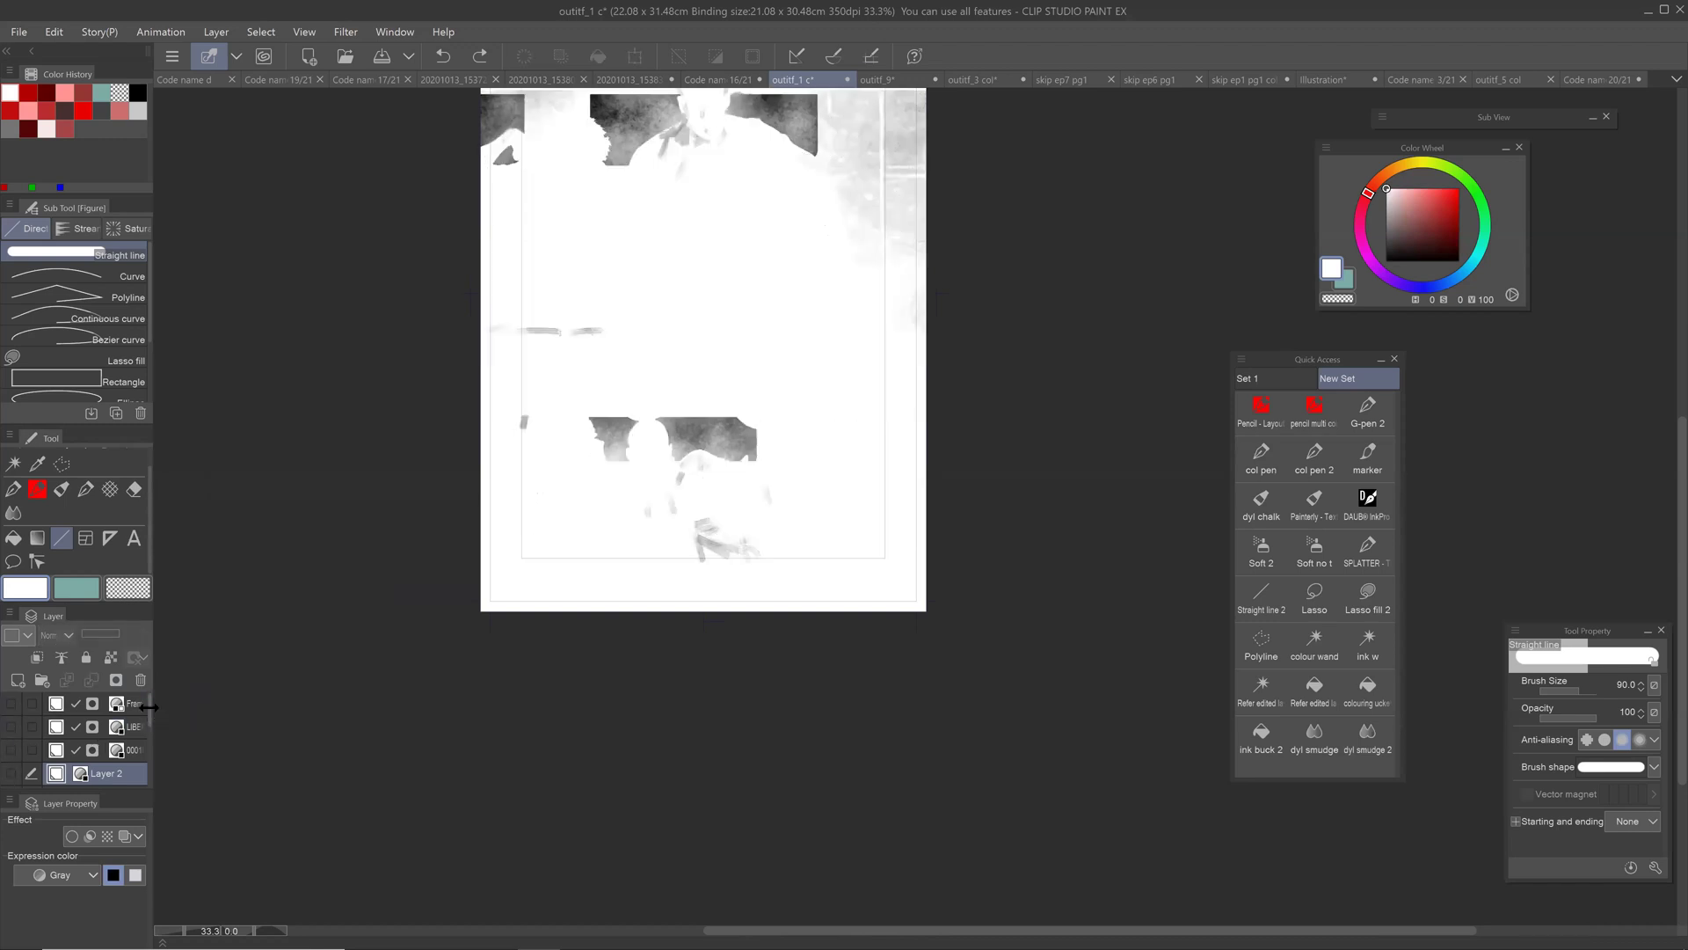
{"action": "left_click_drag", "start_coordinate": [150, 716], "coordinate": [145, 783]}
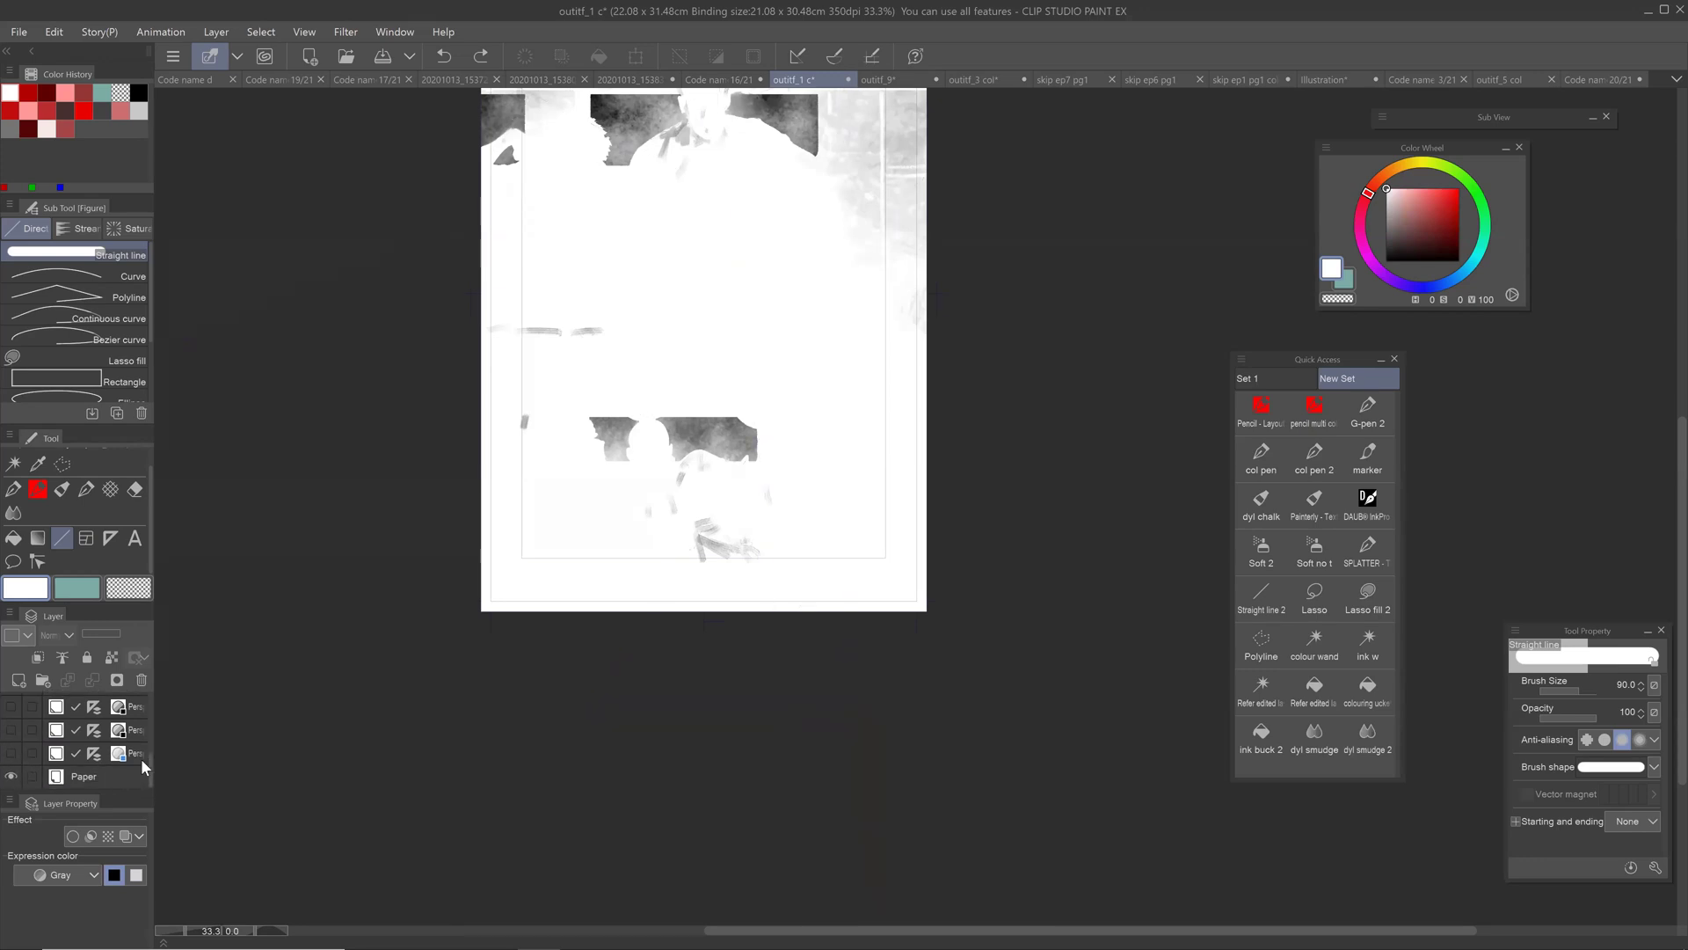
{"action": "left_click_drag", "start_coordinate": [141, 758], "coordinate": [141, 705]}
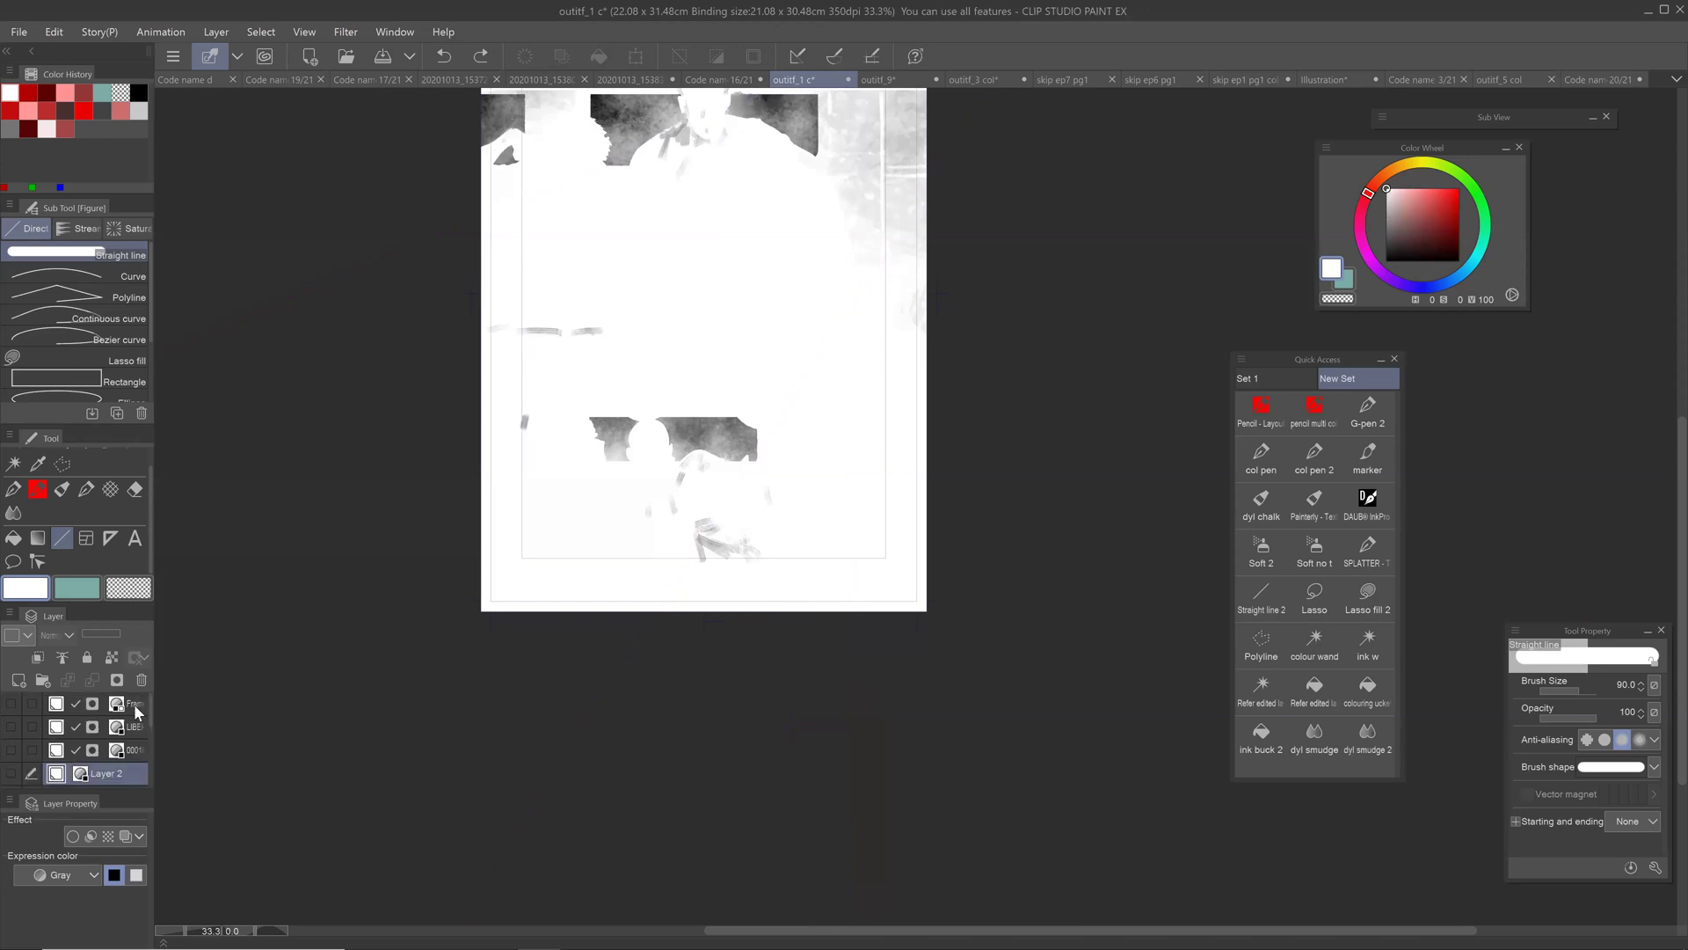
{"action": "left_click", "coordinate": [11, 705]}
{"action": "left_click", "coordinate": [12, 705]}
{"action": "left_click", "coordinate": [12, 751]}
{"action": "left_click", "coordinate": [12, 752]}
Step: Show the pg 1 4 Copy sketch layer and hide Layer 4 above it
{"action": "left_click_drag", "start_coordinate": [151, 720], "coordinate": [150, 756]}
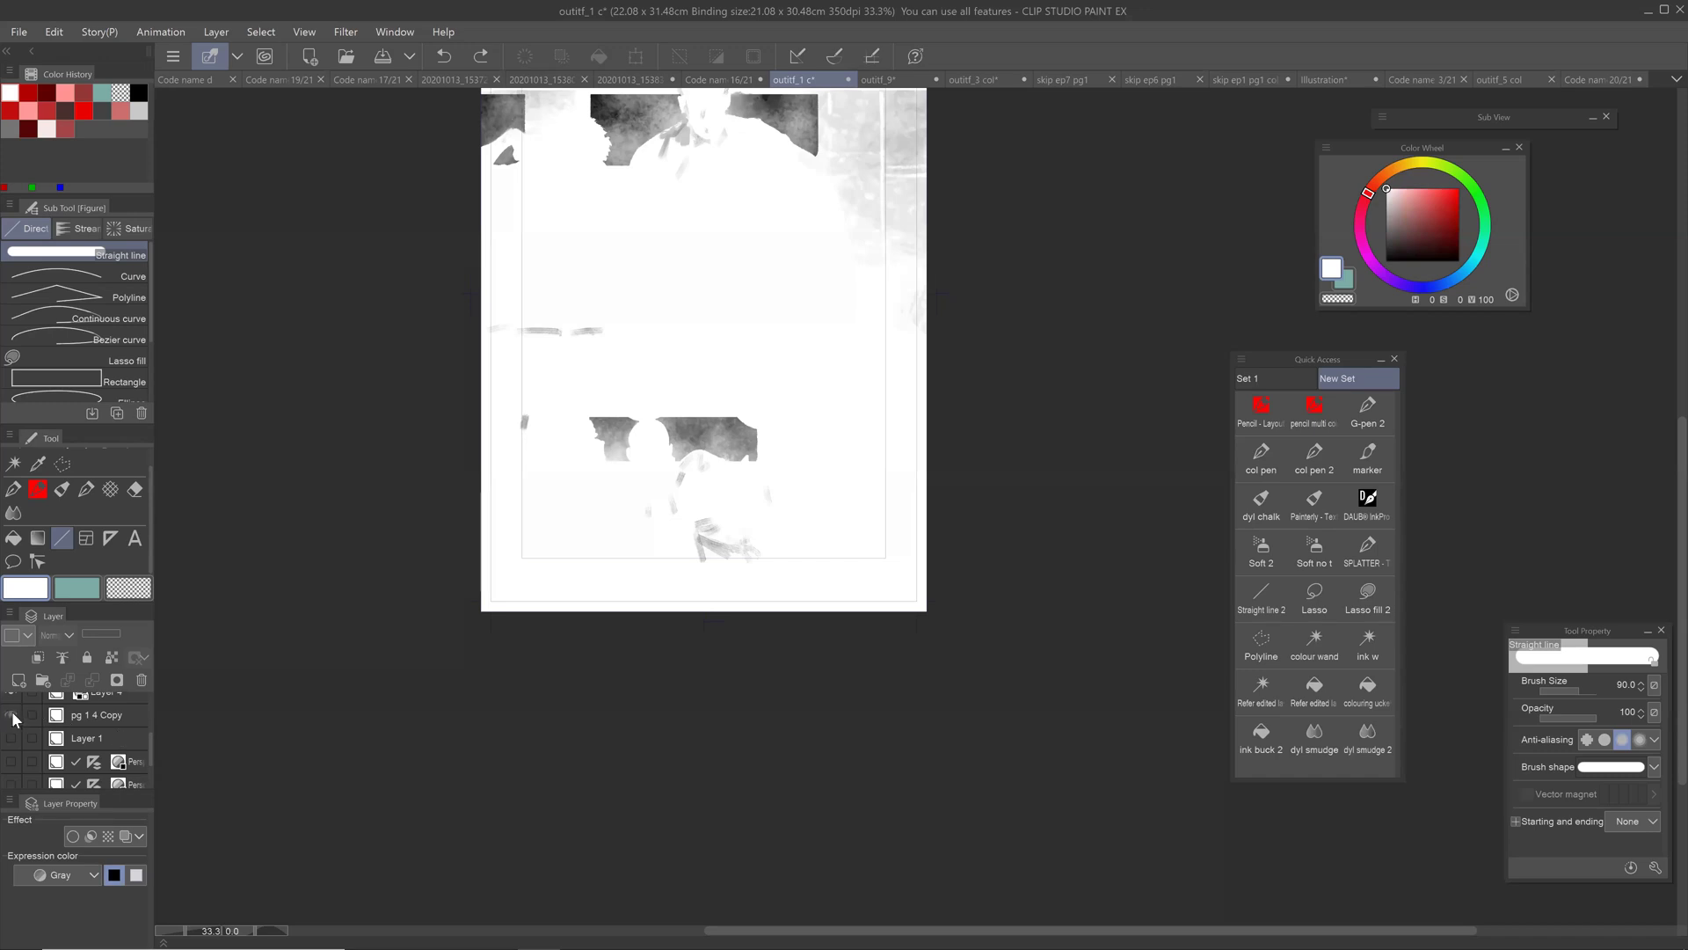
{"action": "left_click", "coordinate": [12, 715]}
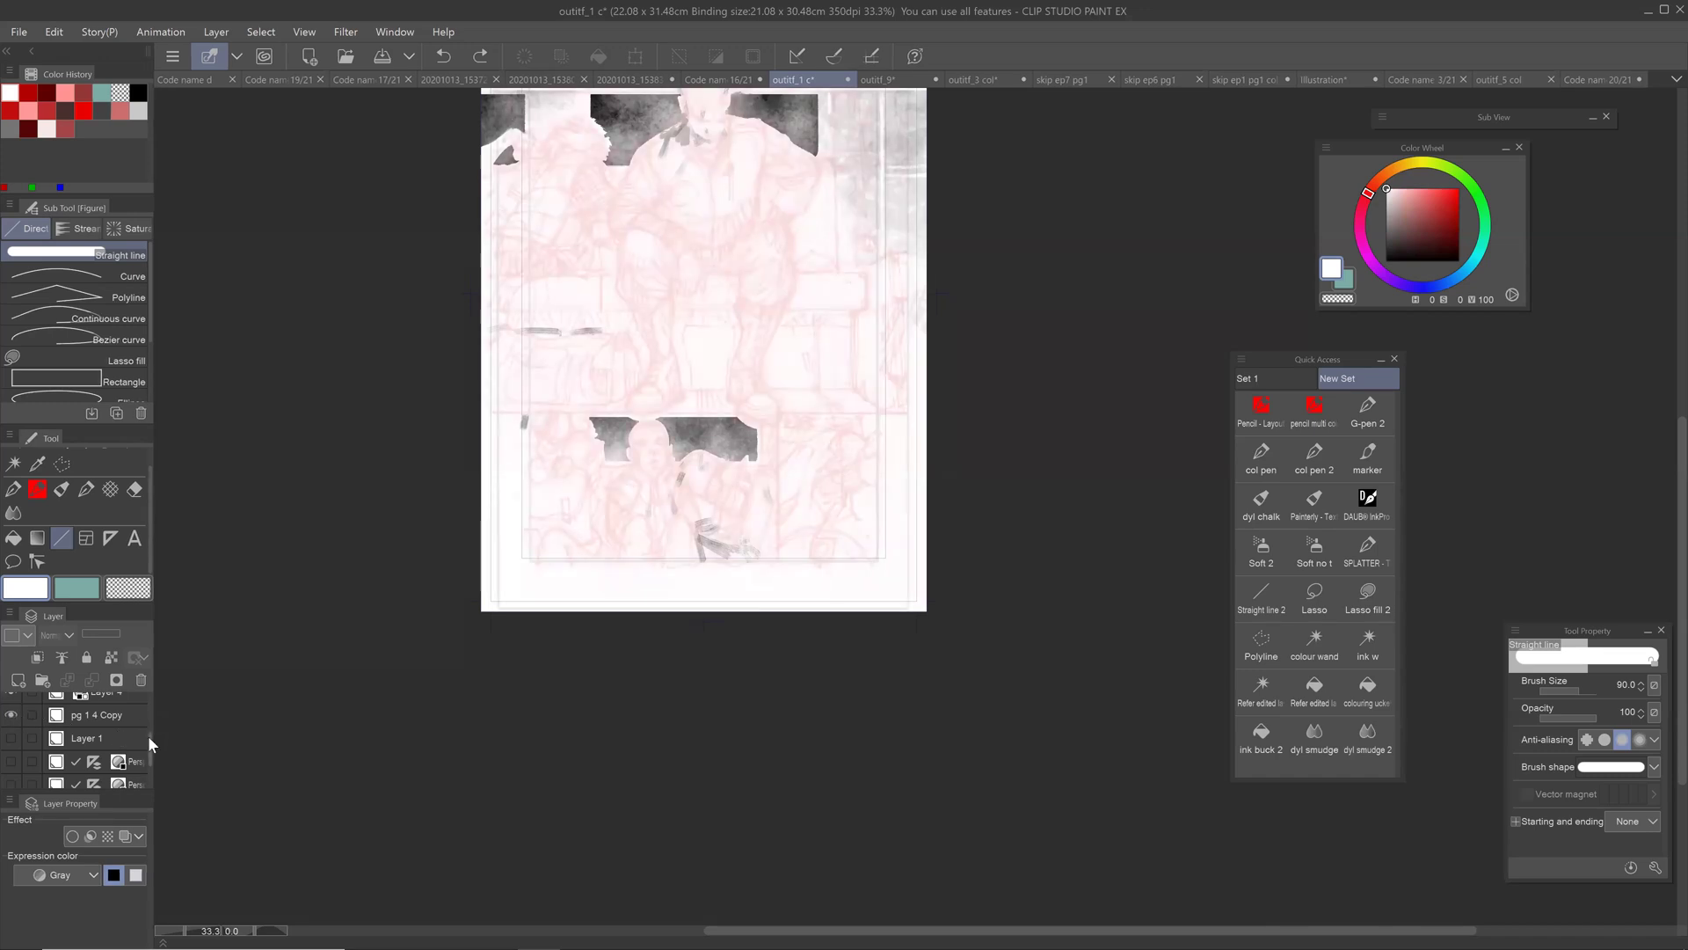
{"action": "scroll", "coordinate": [149, 737], "scroll_direction": "up", "scroll_amount": 1}
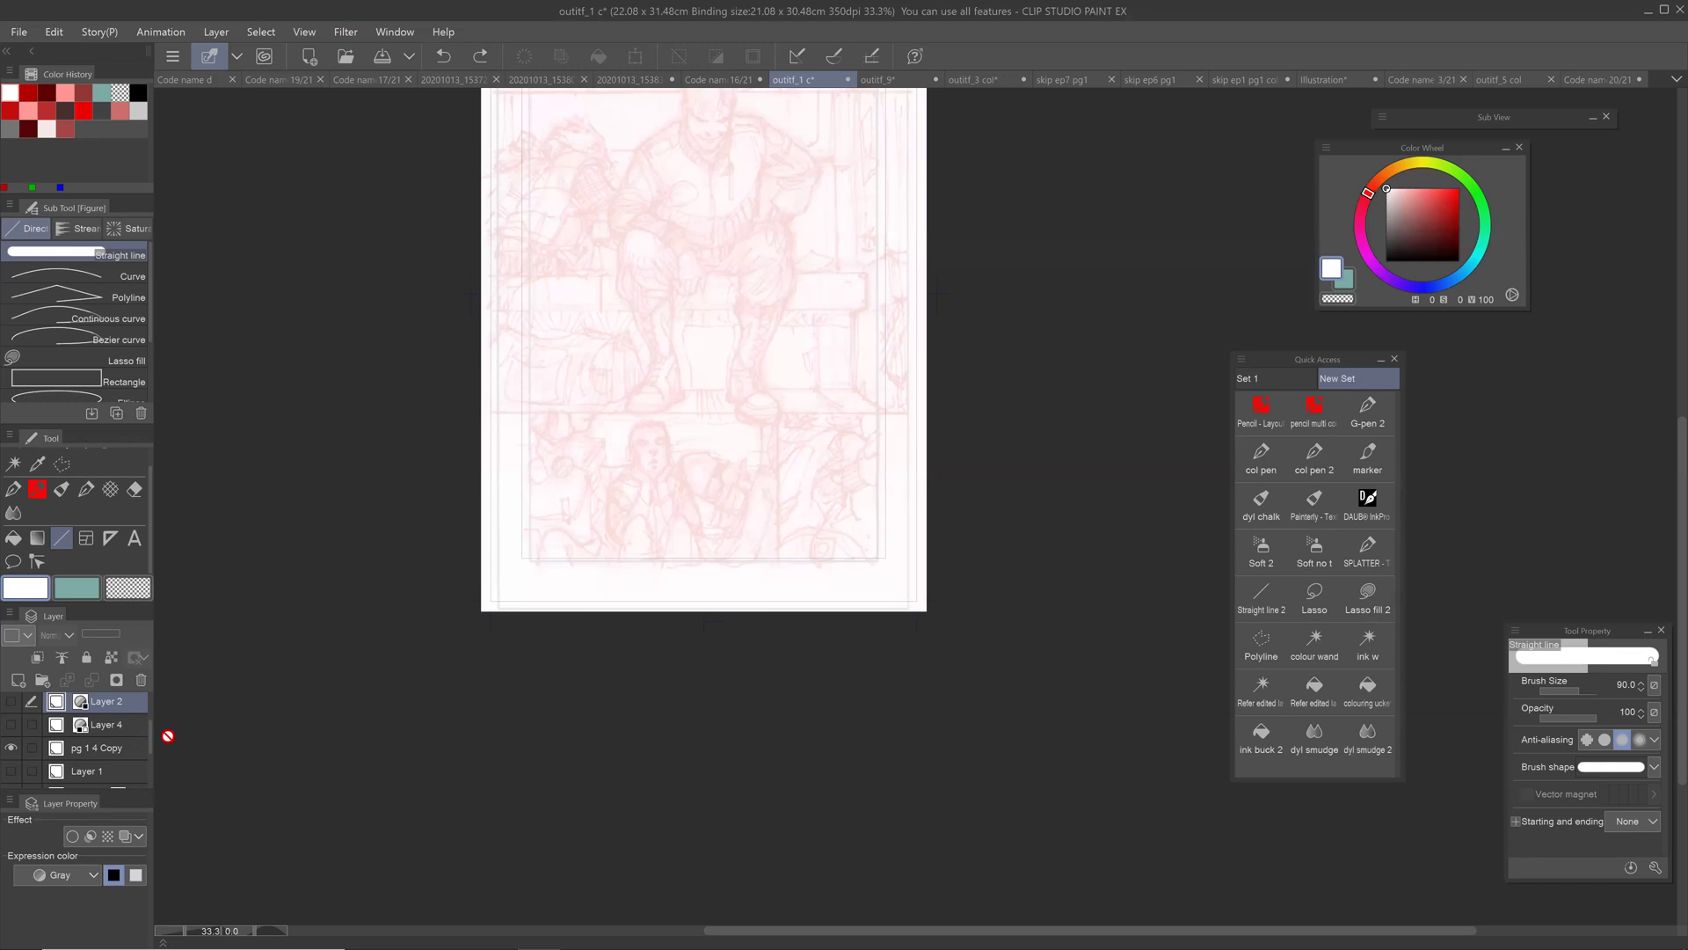
{"action": "left_click_drag", "start_coordinate": [704, 352], "coordinate": [756, 516]}
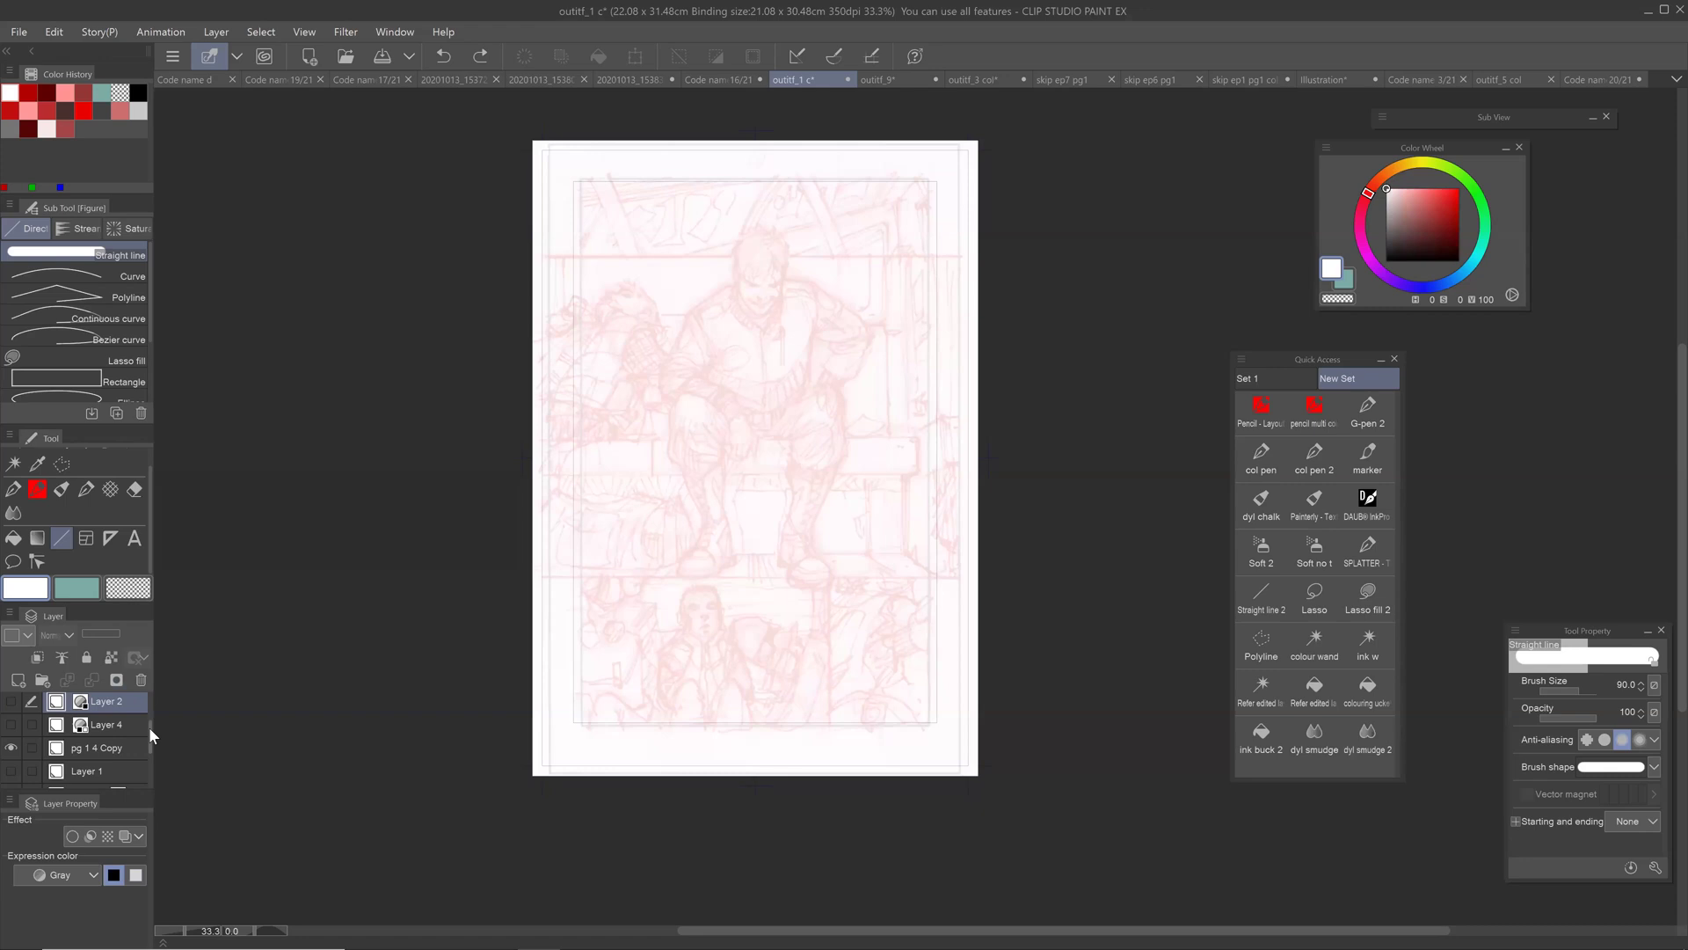
Step: Select the pg 1 4 Copy sketch layer and set its opacity to about 48%
{"action": "mouse_move", "coordinate": [146, 725]}
{"action": "left_mouse_down"}
{"action": "mouse_move", "coordinate": [147, 776]}
{"action": "mouse_move", "coordinate": [149, 736]}
{"action": "left_mouse_up"}
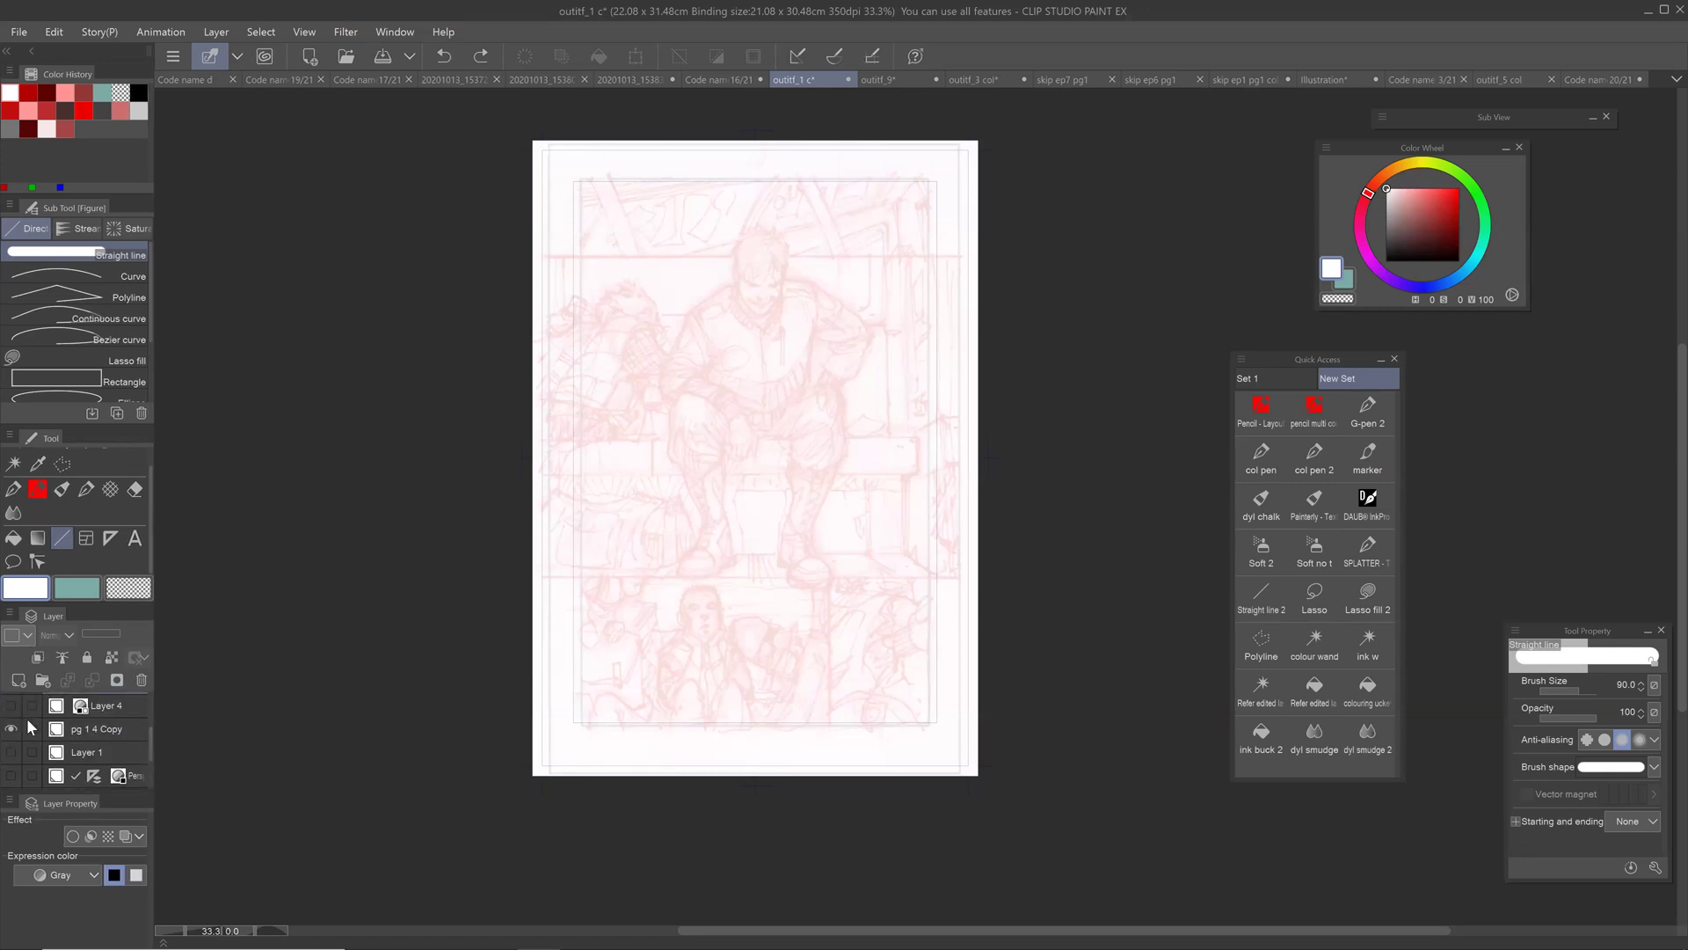
{"action": "left_click", "coordinate": [102, 722]}
{"action": "left_click_drag", "start_coordinate": [113, 631], "coordinate": [150, 625]}
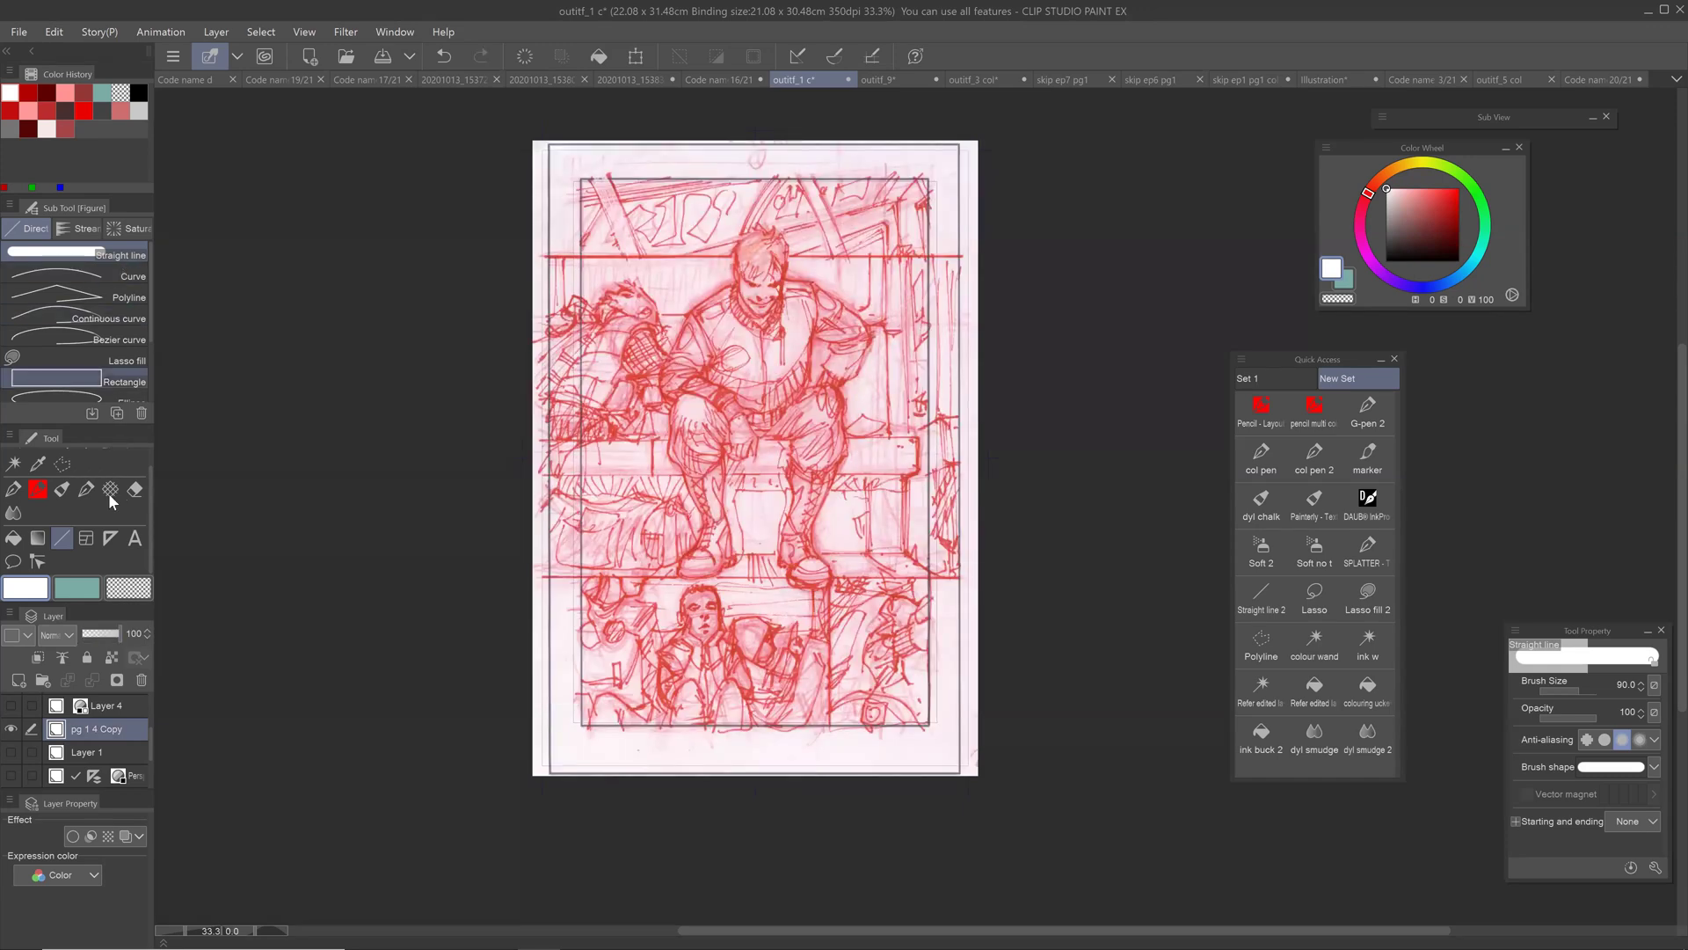
{"action": "left_click", "coordinate": [87, 536]}
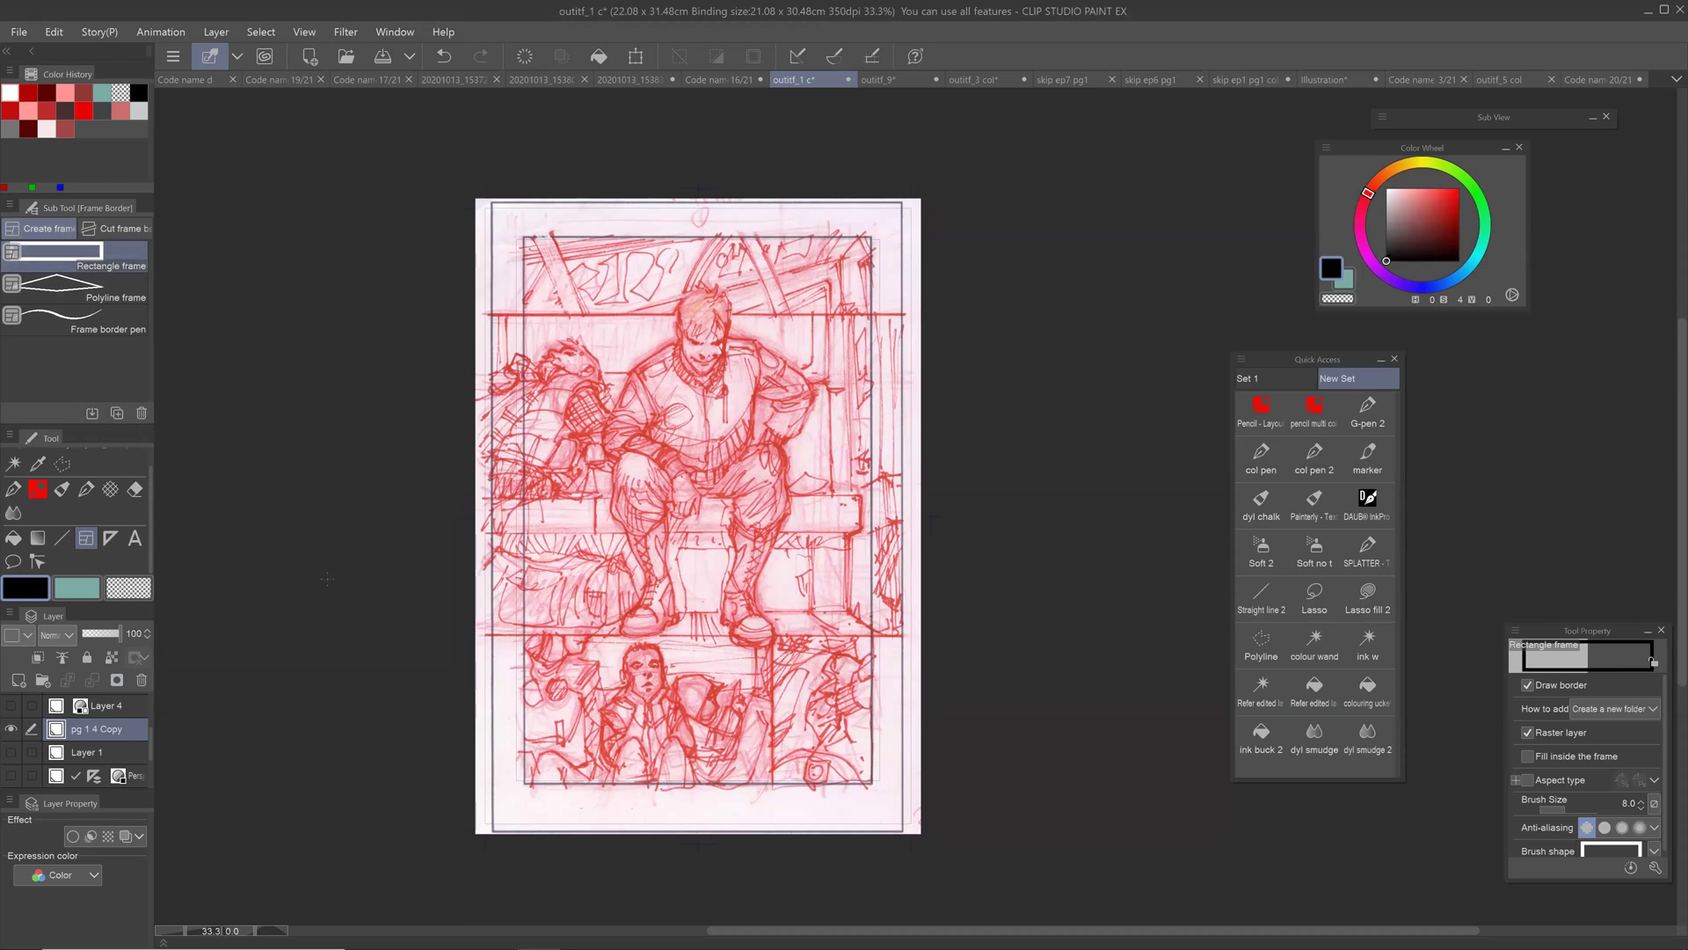
{"action": "left_click", "coordinate": [100, 634]}
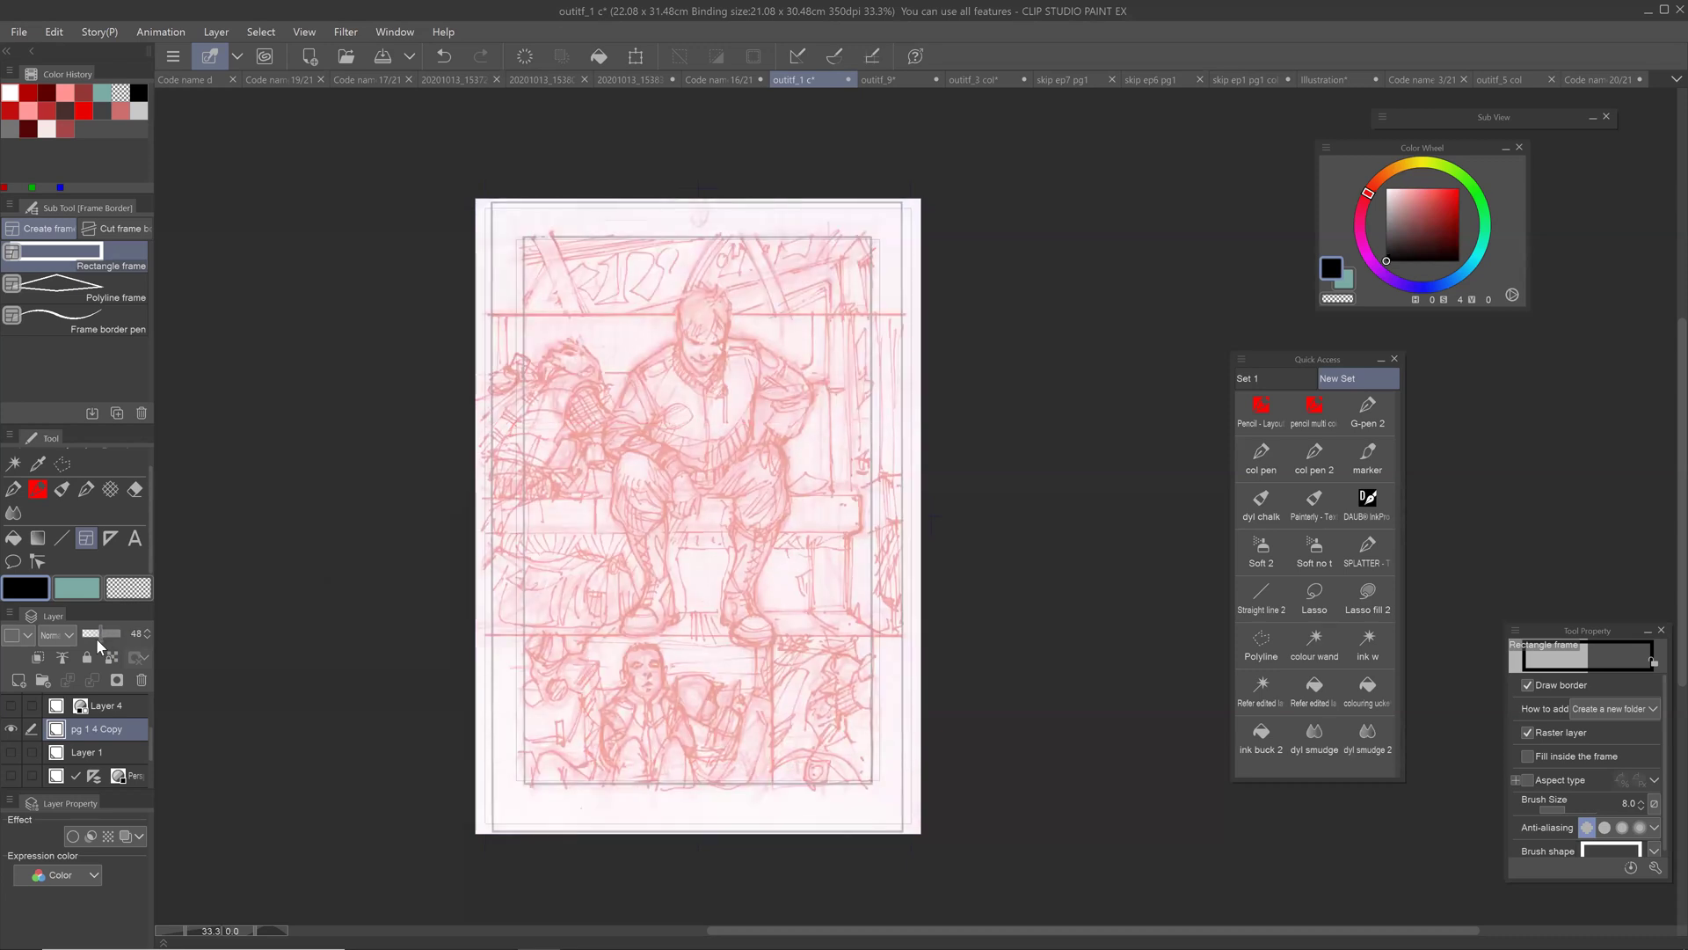
{"action": "left_click_drag", "start_coordinate": [100, 635], "coordinate": [97, 640]}
Step: Create a black rectangle frame with brush size 8.0 along the inner page margin, placed above the top Frame layer
{"action": "left_click_drag", "start_coordinate": [488, 207], "coordinate": [767, 502]}
{"action": "key", "text": "ctrl+z"}
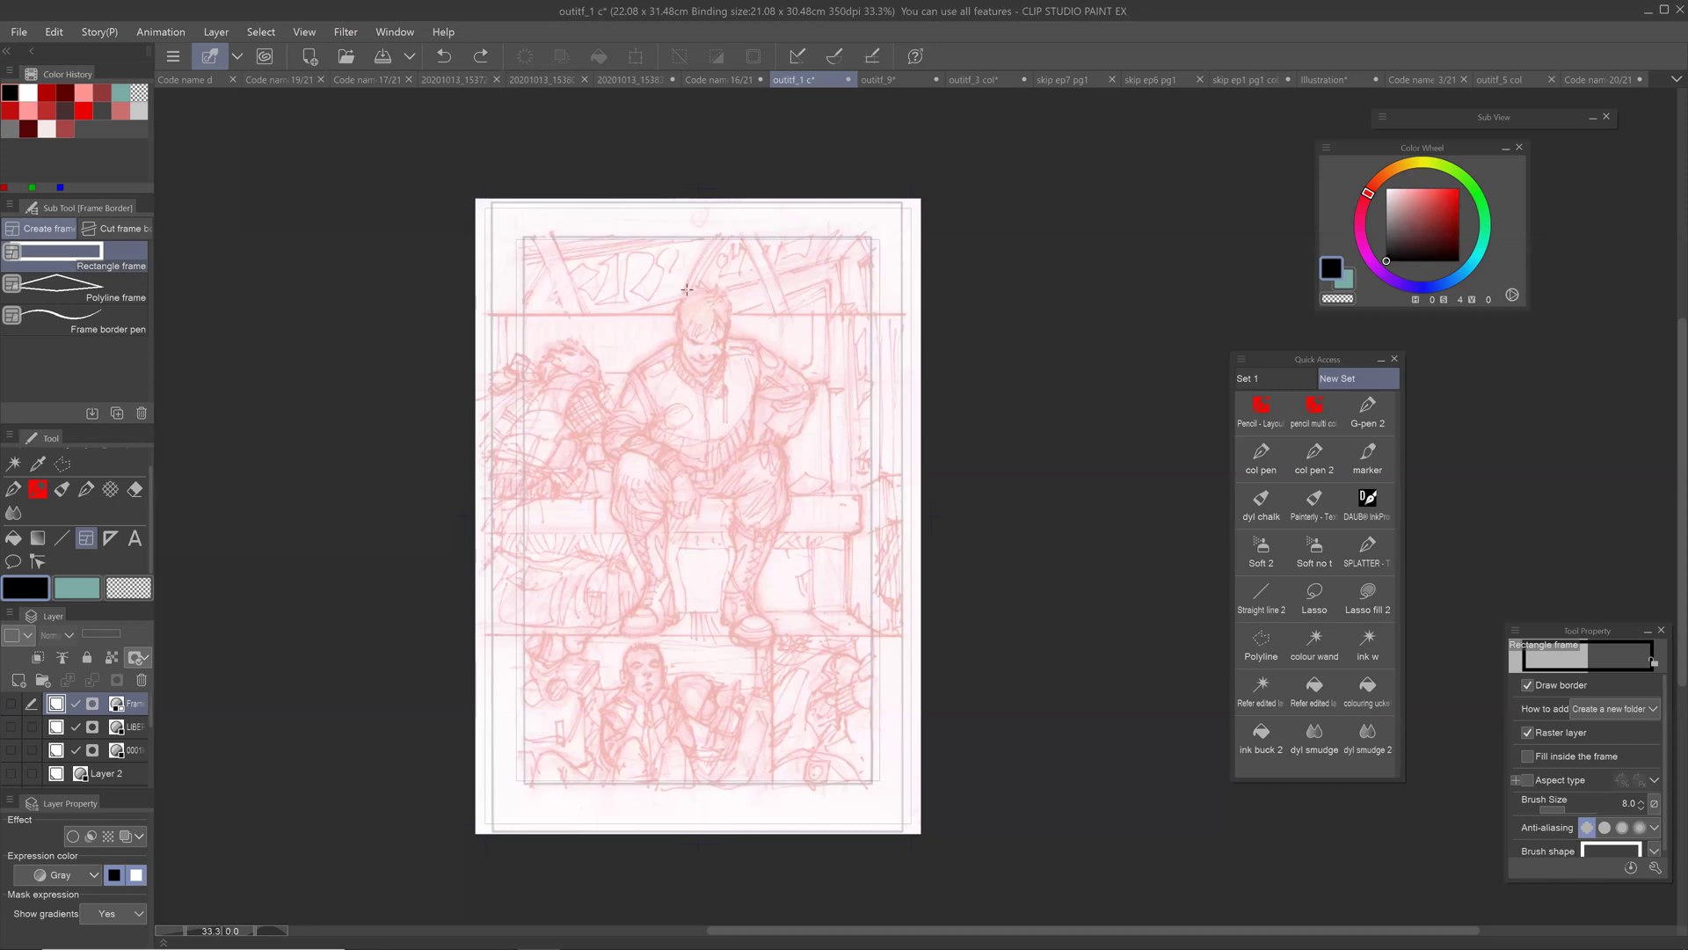
{"action": "scroll", "coordinate": [642, 225], "scroll_direction": "up", "scroll_amount": 5}
{"action": "left_click_drag", "start_coordinate": [721, 527], "coordinate": [724, 428]}
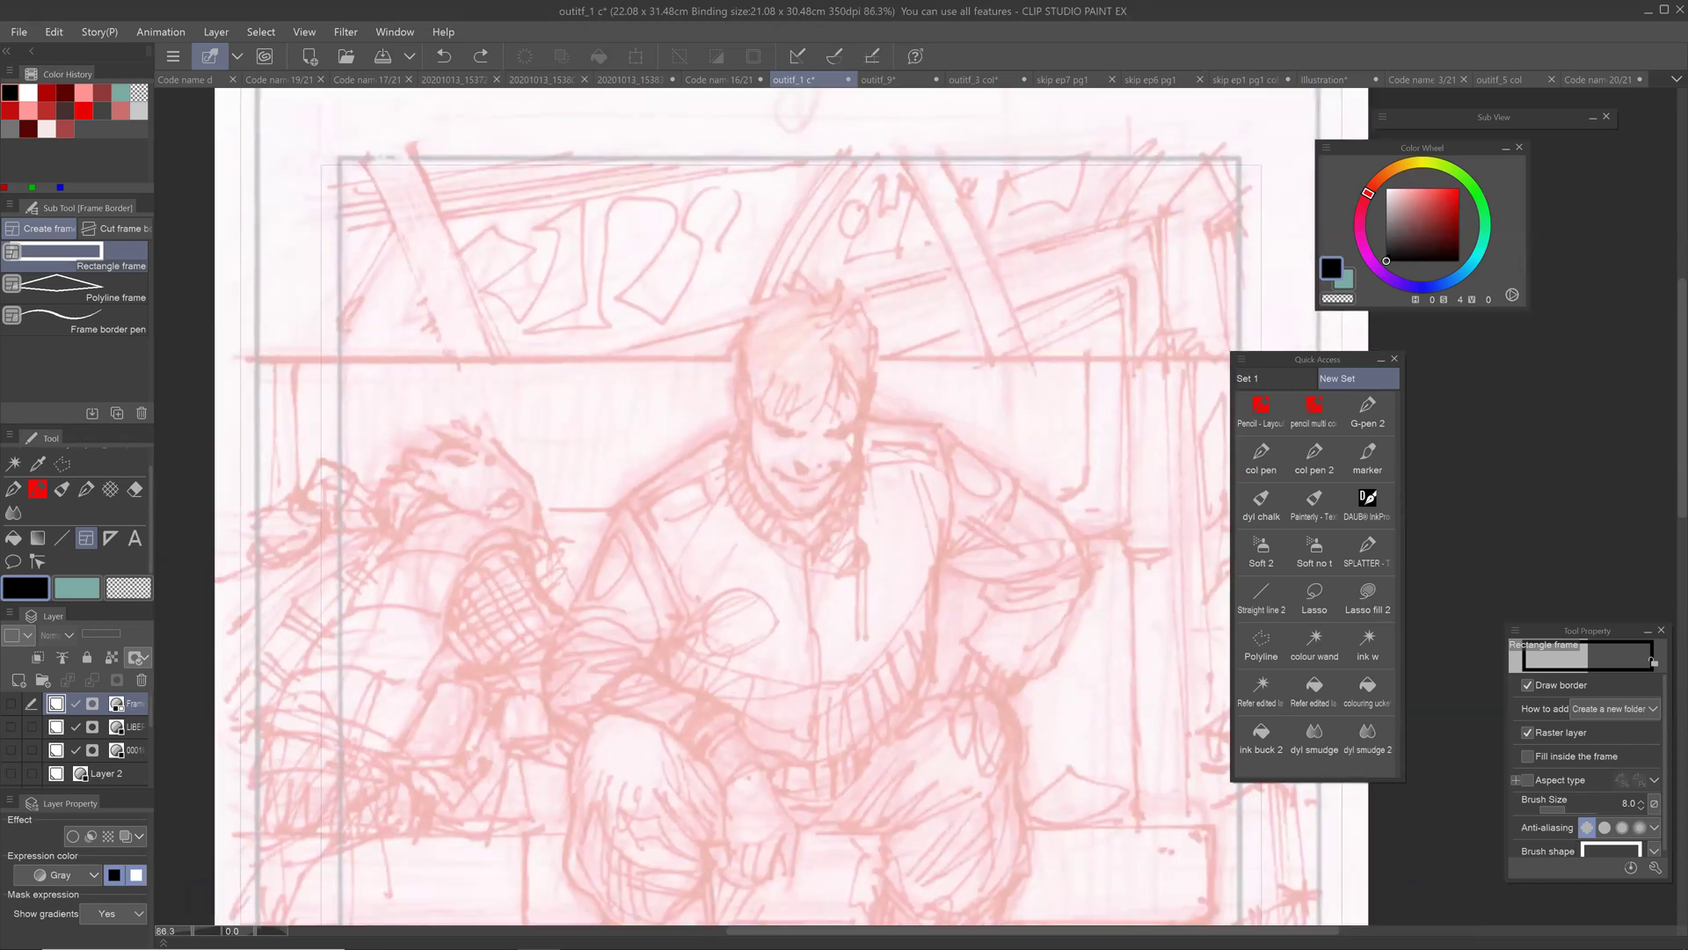
{"action": "scroll", "coordinate": [456, 253], "scroll_direction": "up", "scroll_amount": 4}
{"action": "left_click_drag", "start_coordinate": [492, 282], "coordinate": [746, 563]}
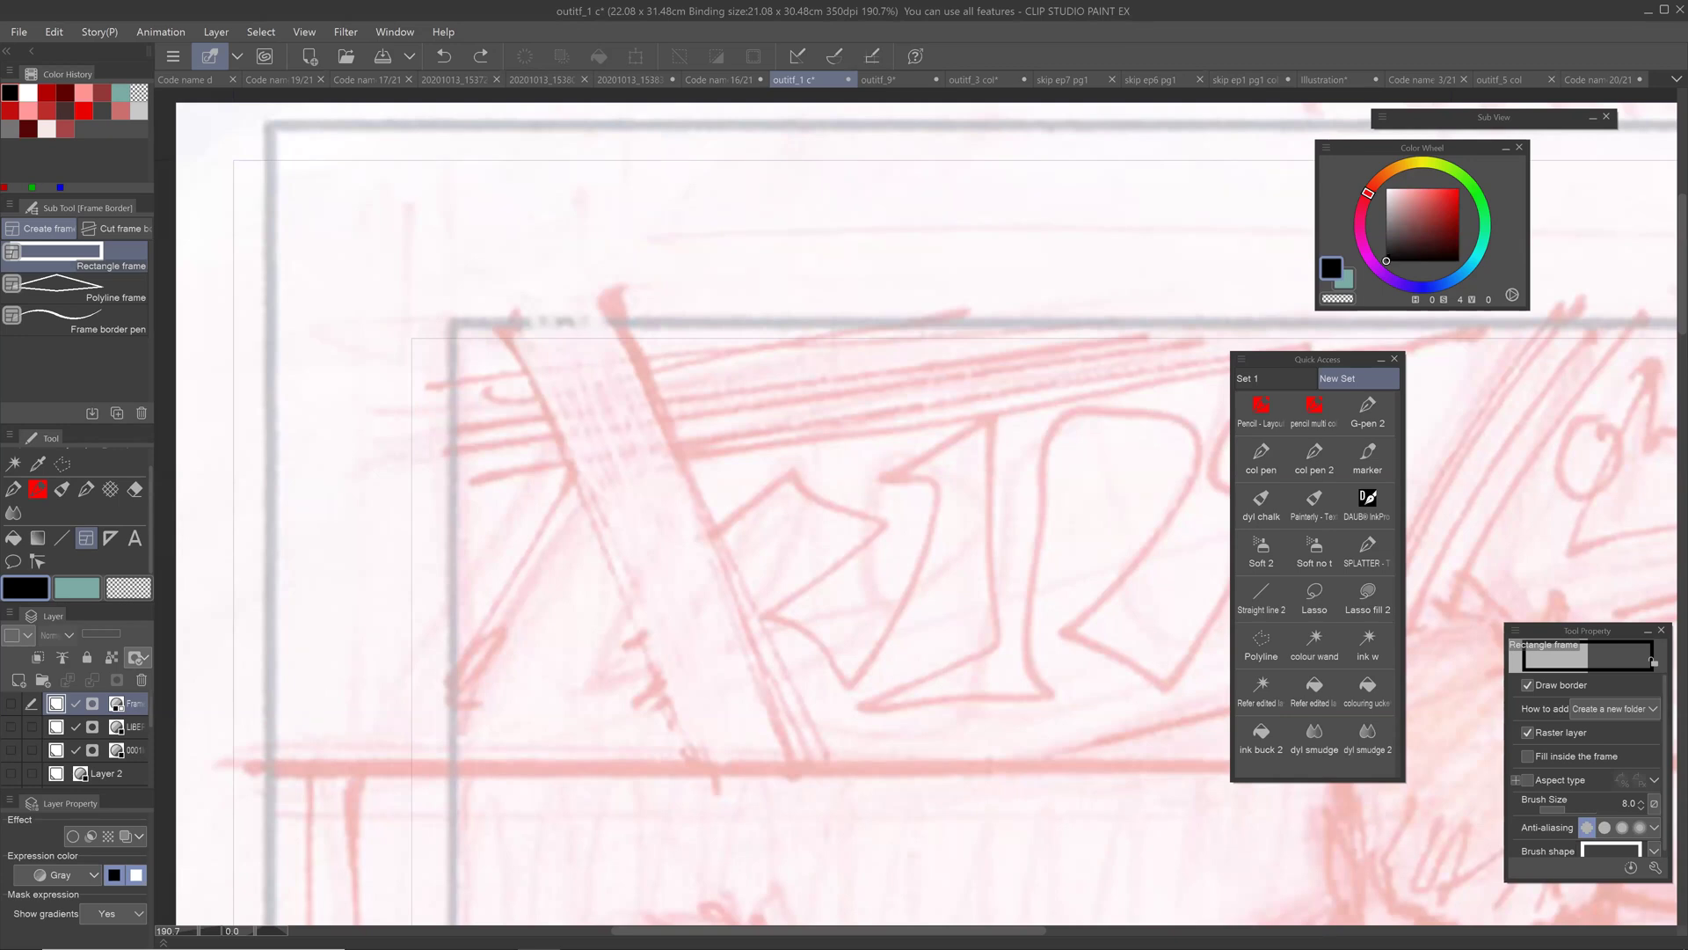
{"action": "scroll", "coordinate": [686, 290], "scroll_direction": "down", "scroll_amount": 7}
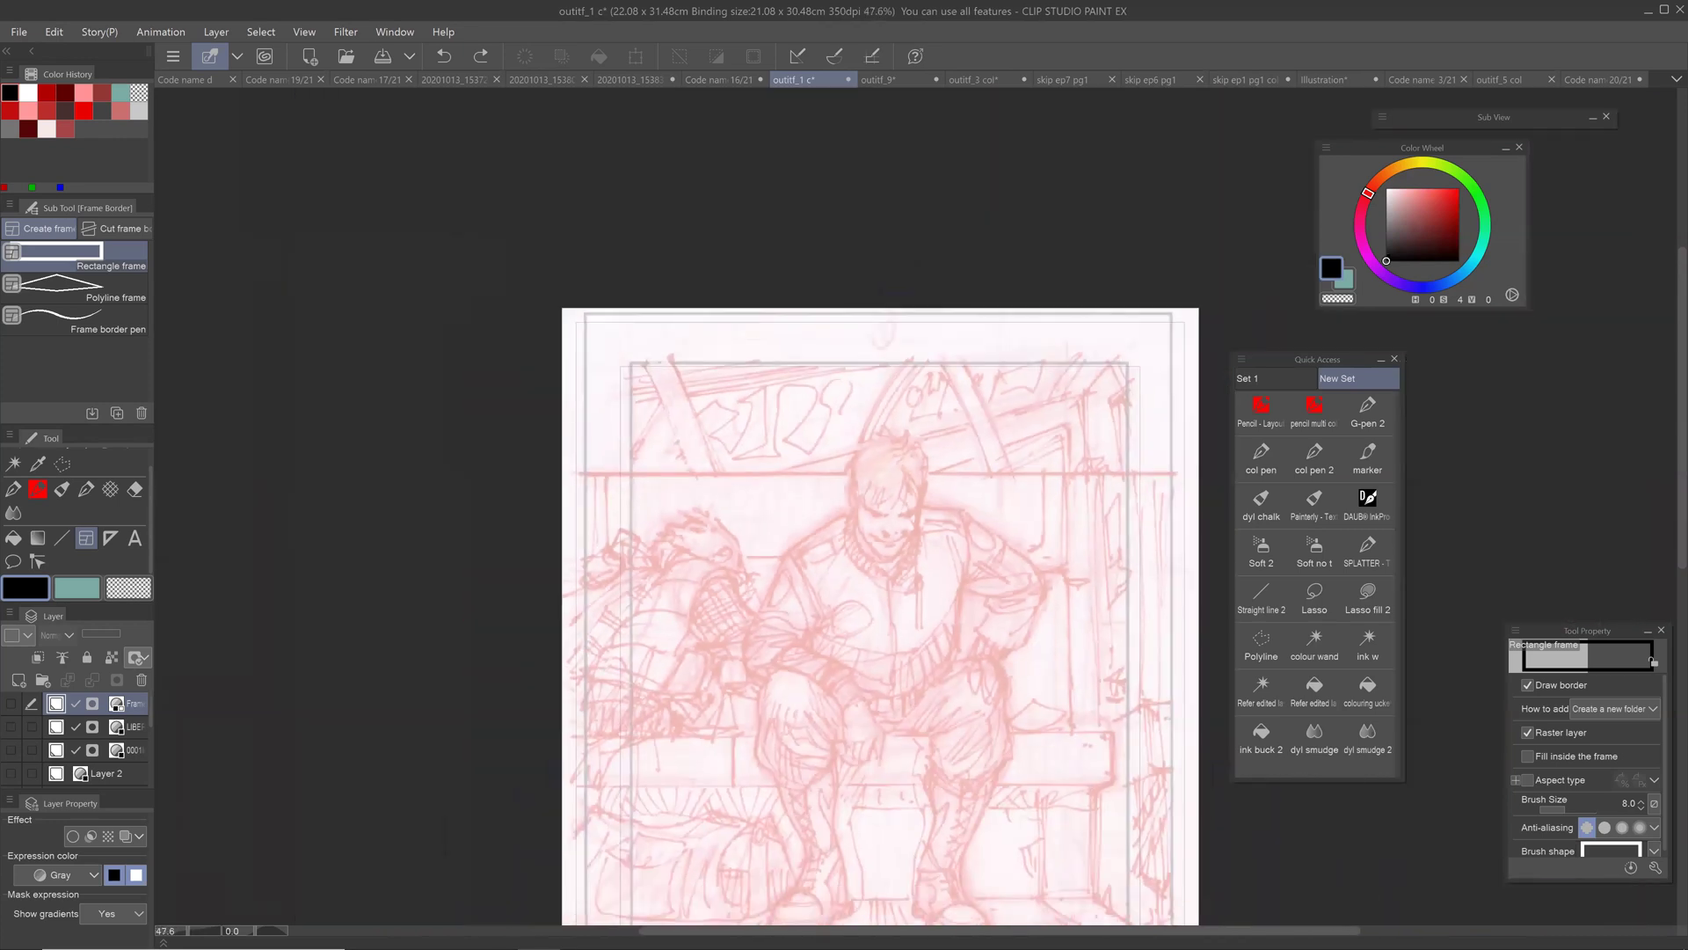
{"action": "left_click_drag", "start_coordinate": [920, 697], "coordinate": [644, 447]}
{"action": "scroll", "coordinate": [644, 447], "scroll_direction": "down", "scroll_amount": 2}
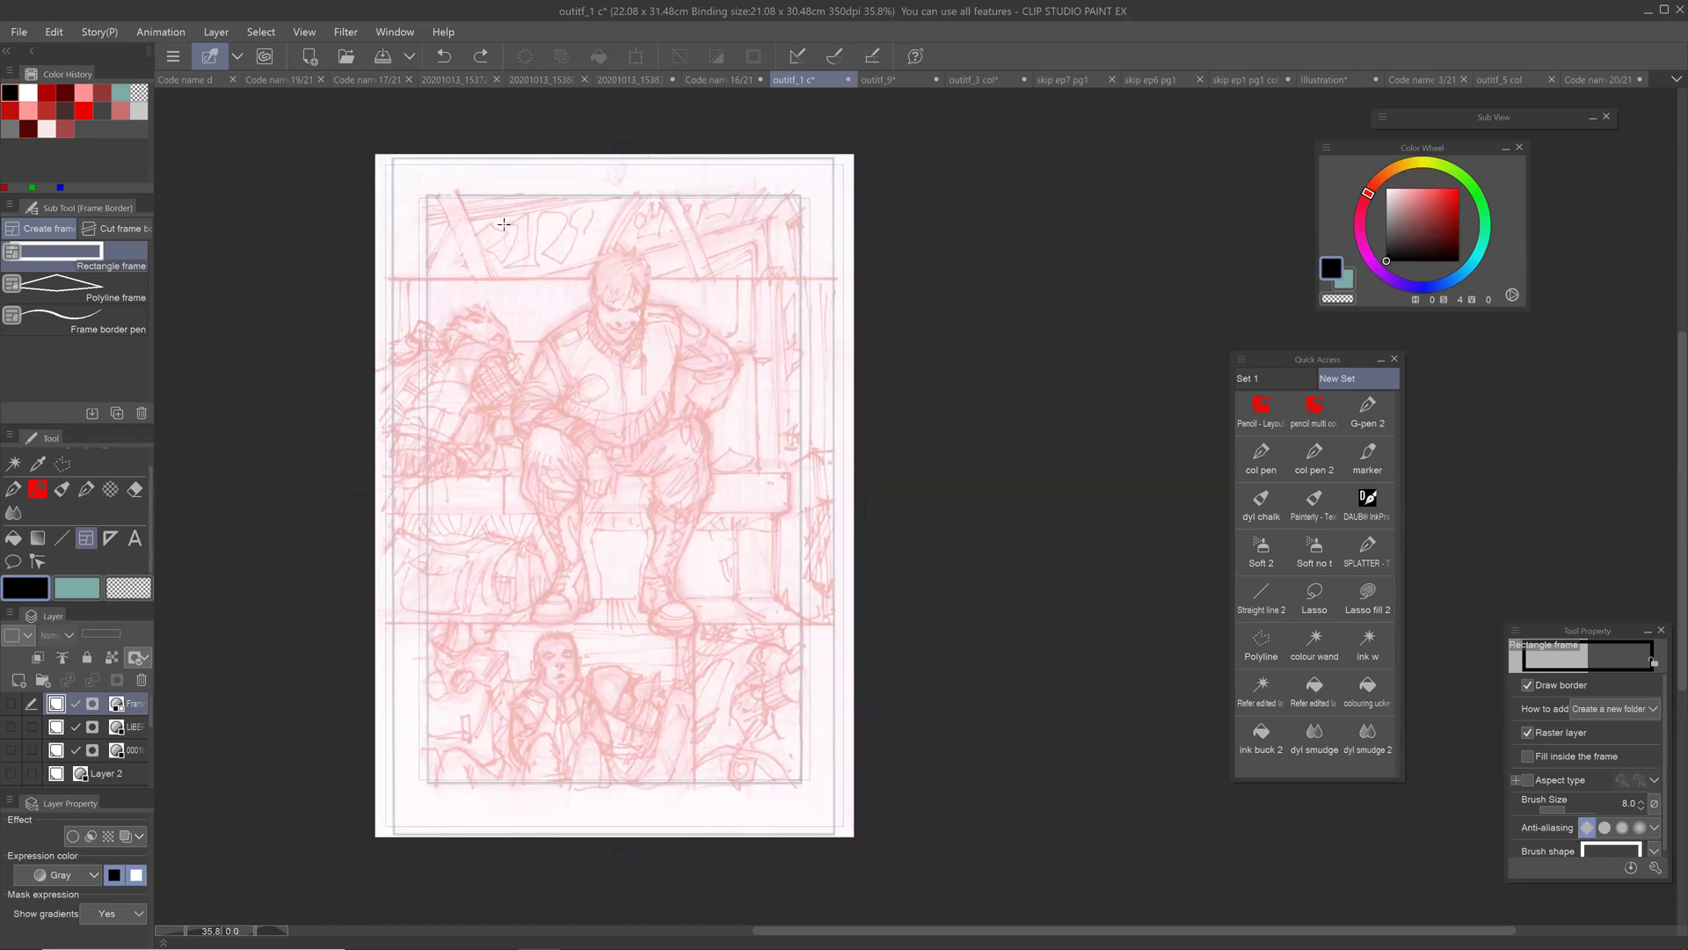
{"action": "left_click_drag", "start_coordinate": [419, 198], "coordinate": [801, 787]}
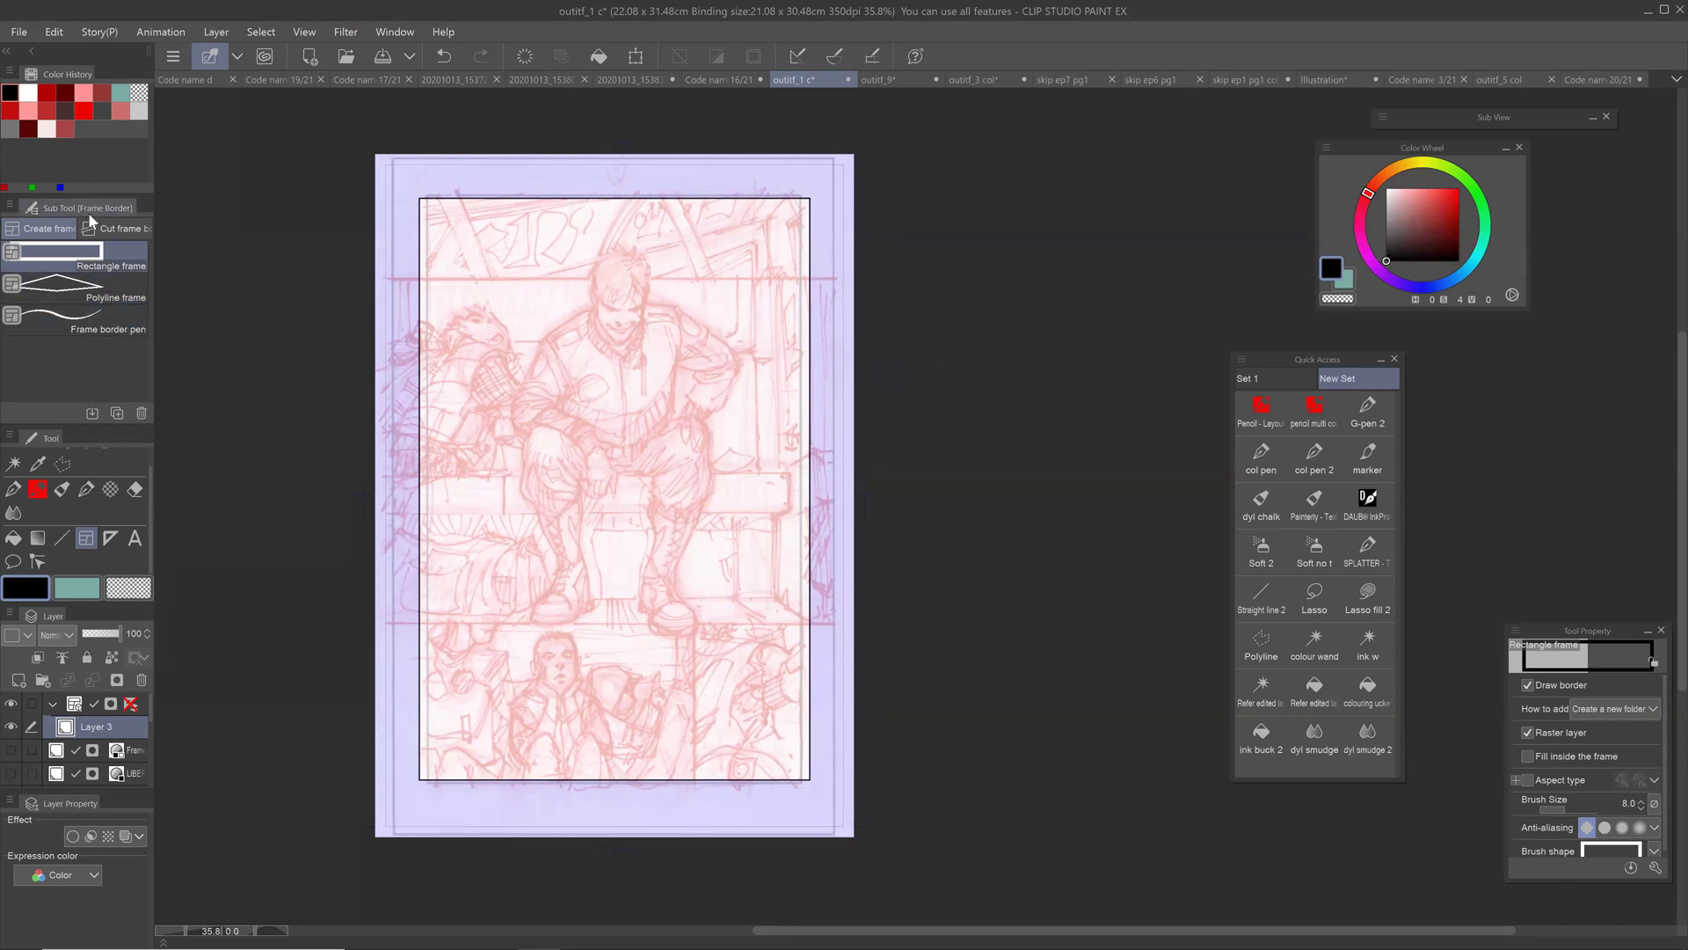
Step: Set the vertical gutter to 36 and divide the frame border into a top strip, a large middle panel and two bottom panels
{"action": "left_click", "coordinate": [110, 227]}
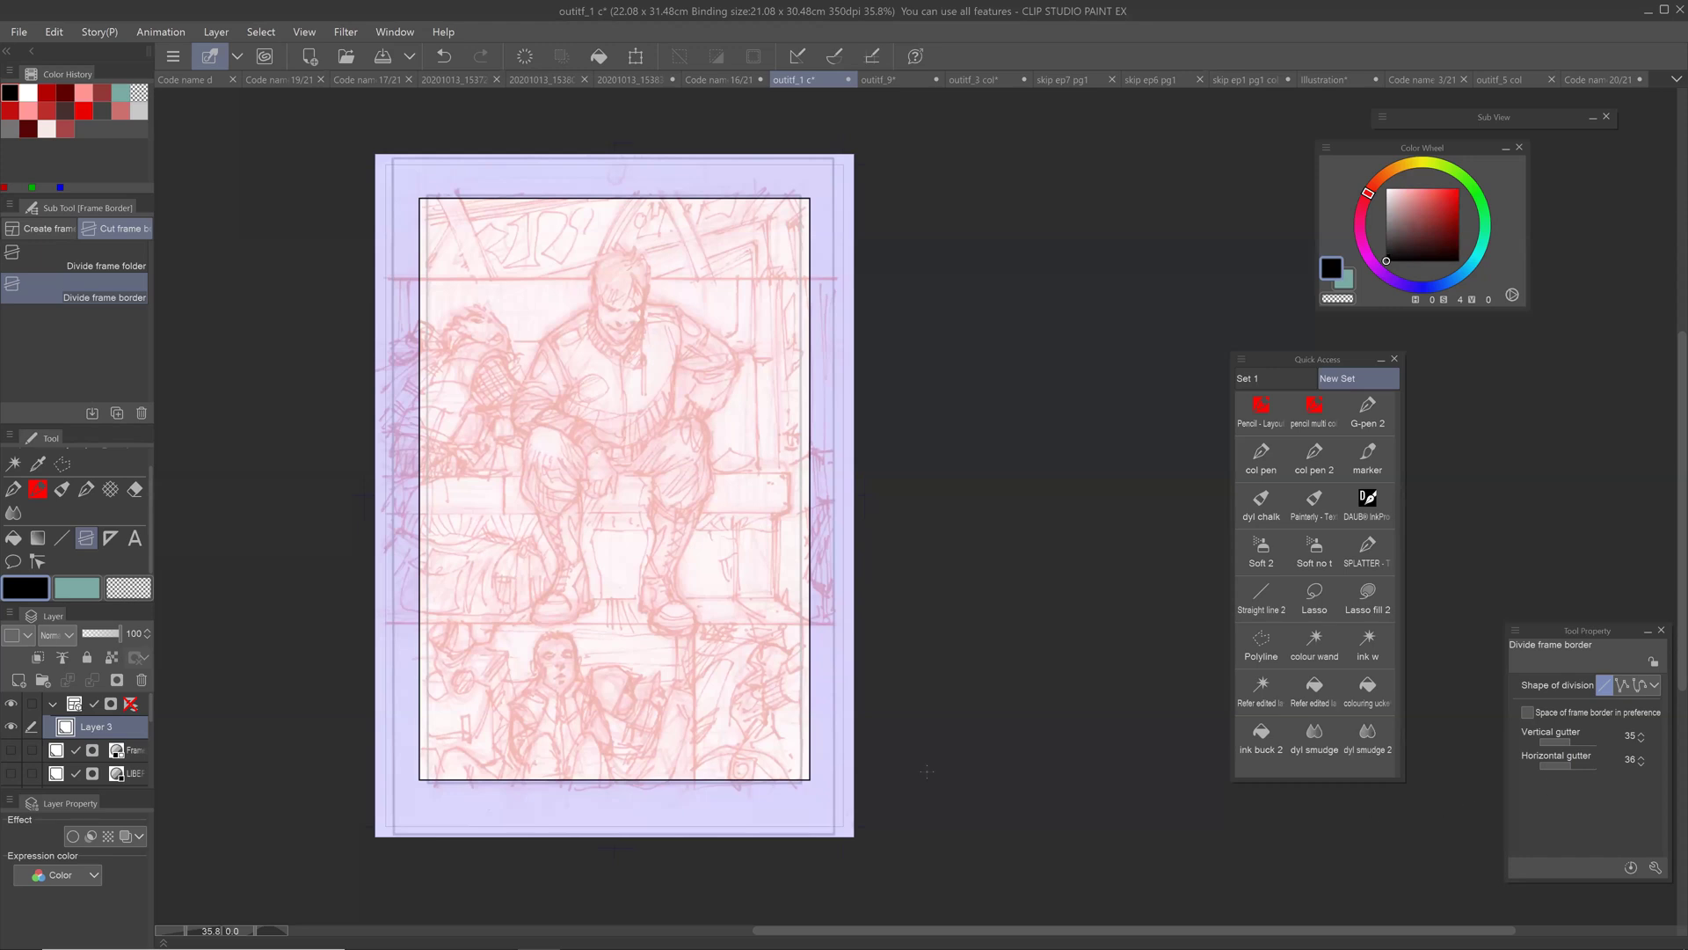
{"action": "left_click", "coordinate": [1640, 734]}
{"action": "left_click_drag", "start_coordinate": [378, 277], "coordinate": [888, 275]}
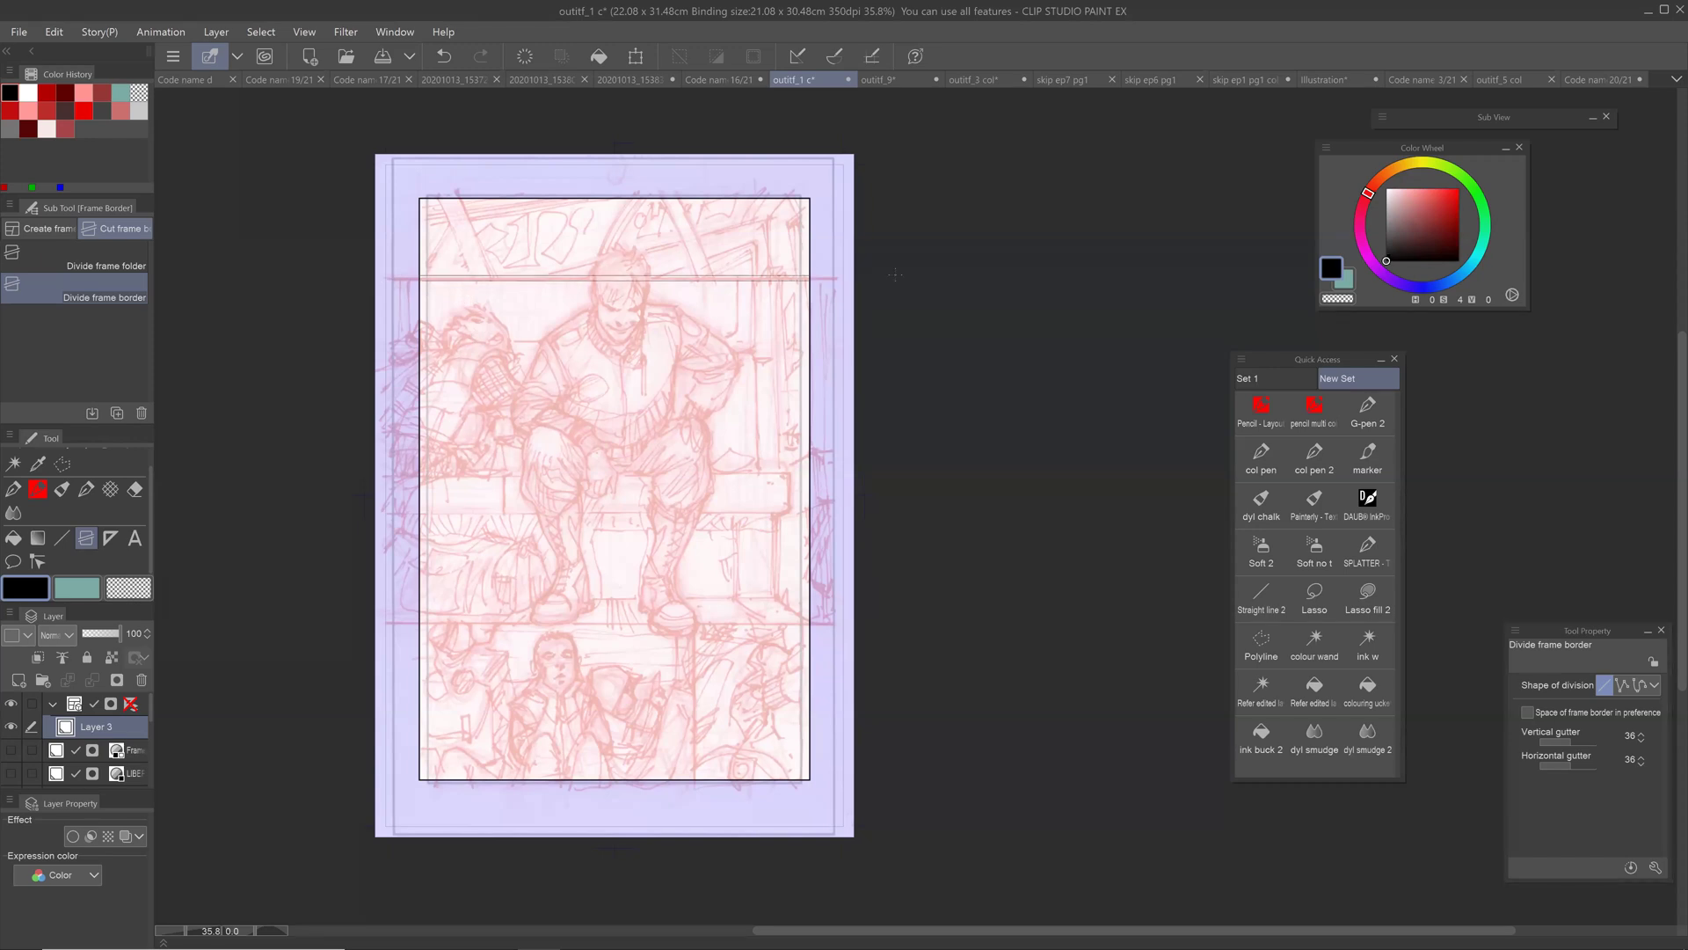
{"action": "left_click_drag", "start_coordinate": [367, 624], "coordinate": [704, 614]}
{"action": "left_click_drag", "start_coordinate": [936, 606], "coordinate": [852, 695]}
{"action": "left_click_drag", "start_coordinate": [703, 624], "coordinate": [702, 796]}
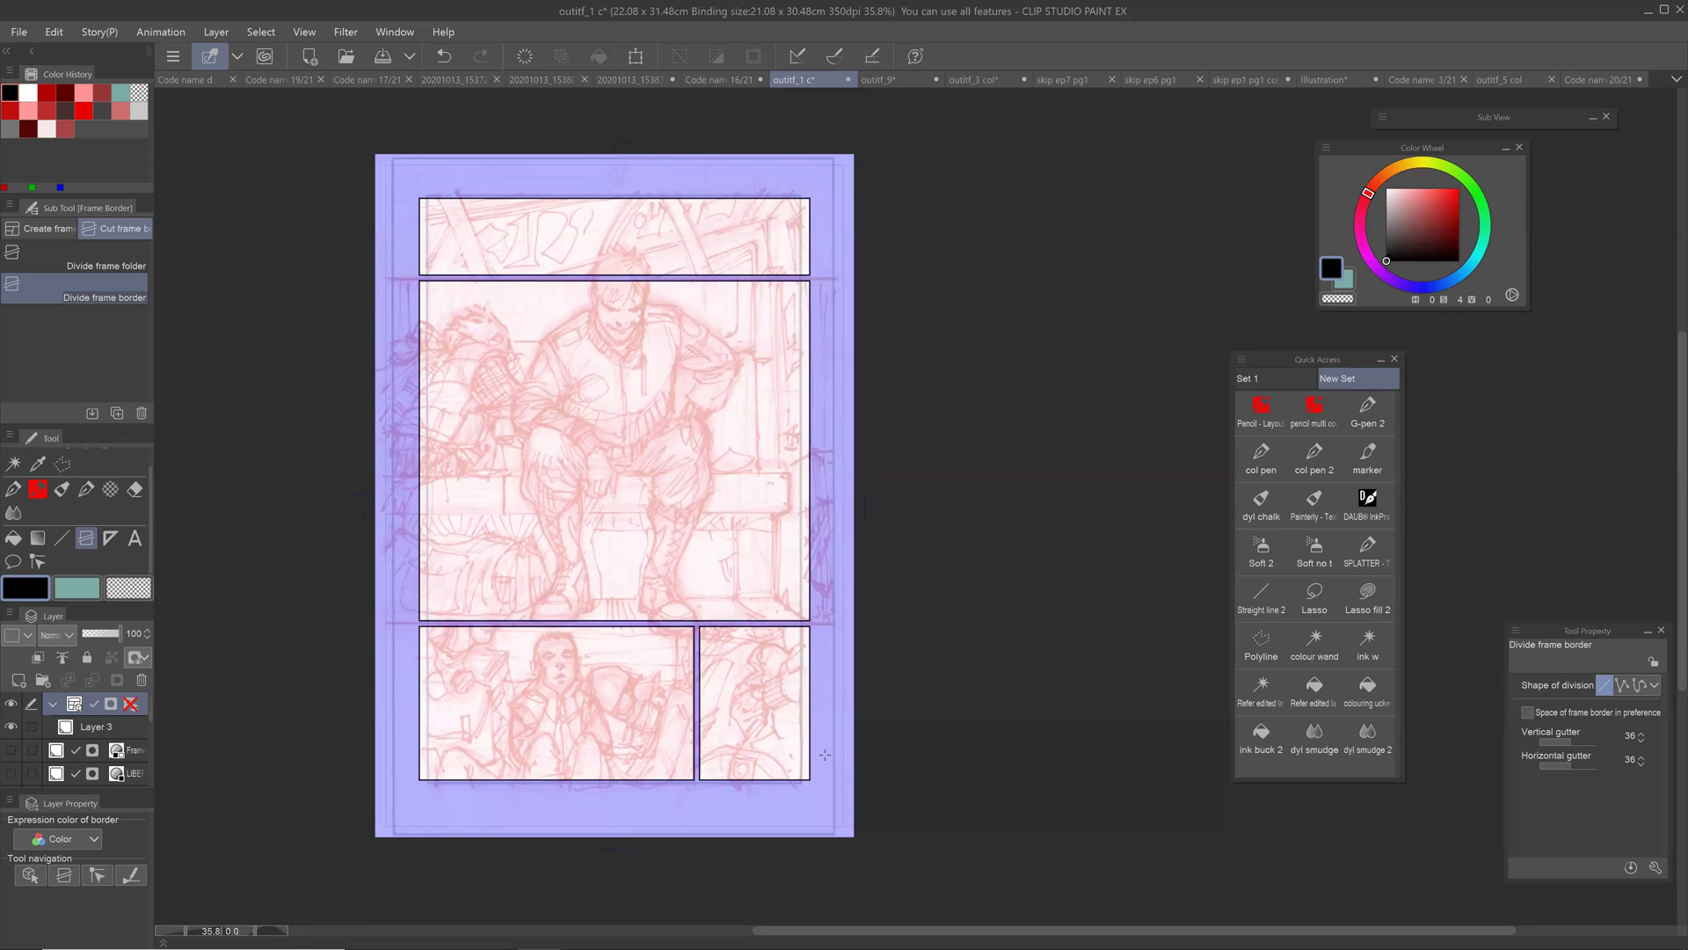
Step: Extend both side borders of the large middle panel past the page edges to make it a full bleed
{"action": "left_click_drag", "start_coordinate": [147, 505], "coordinate": [146, 450]}
{"action": "left_click", "coordinate": [60, 457]}
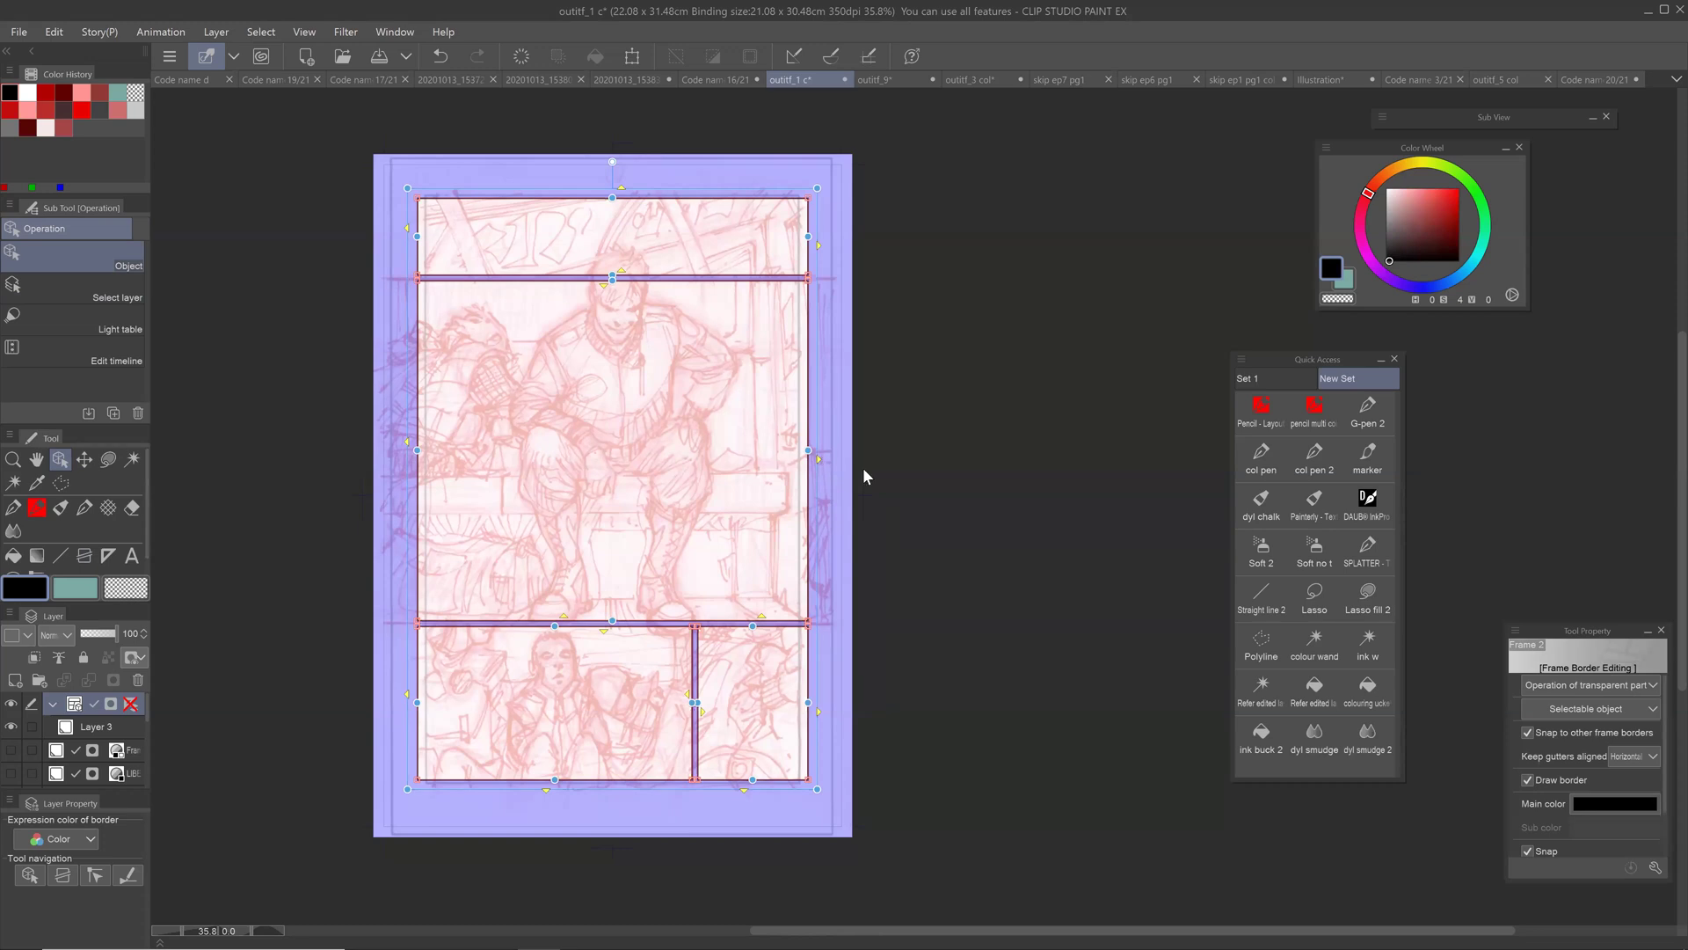
{"action": "left_click_drag", "start_coordinate": [865, 476], "coordinate": [882, 499]}
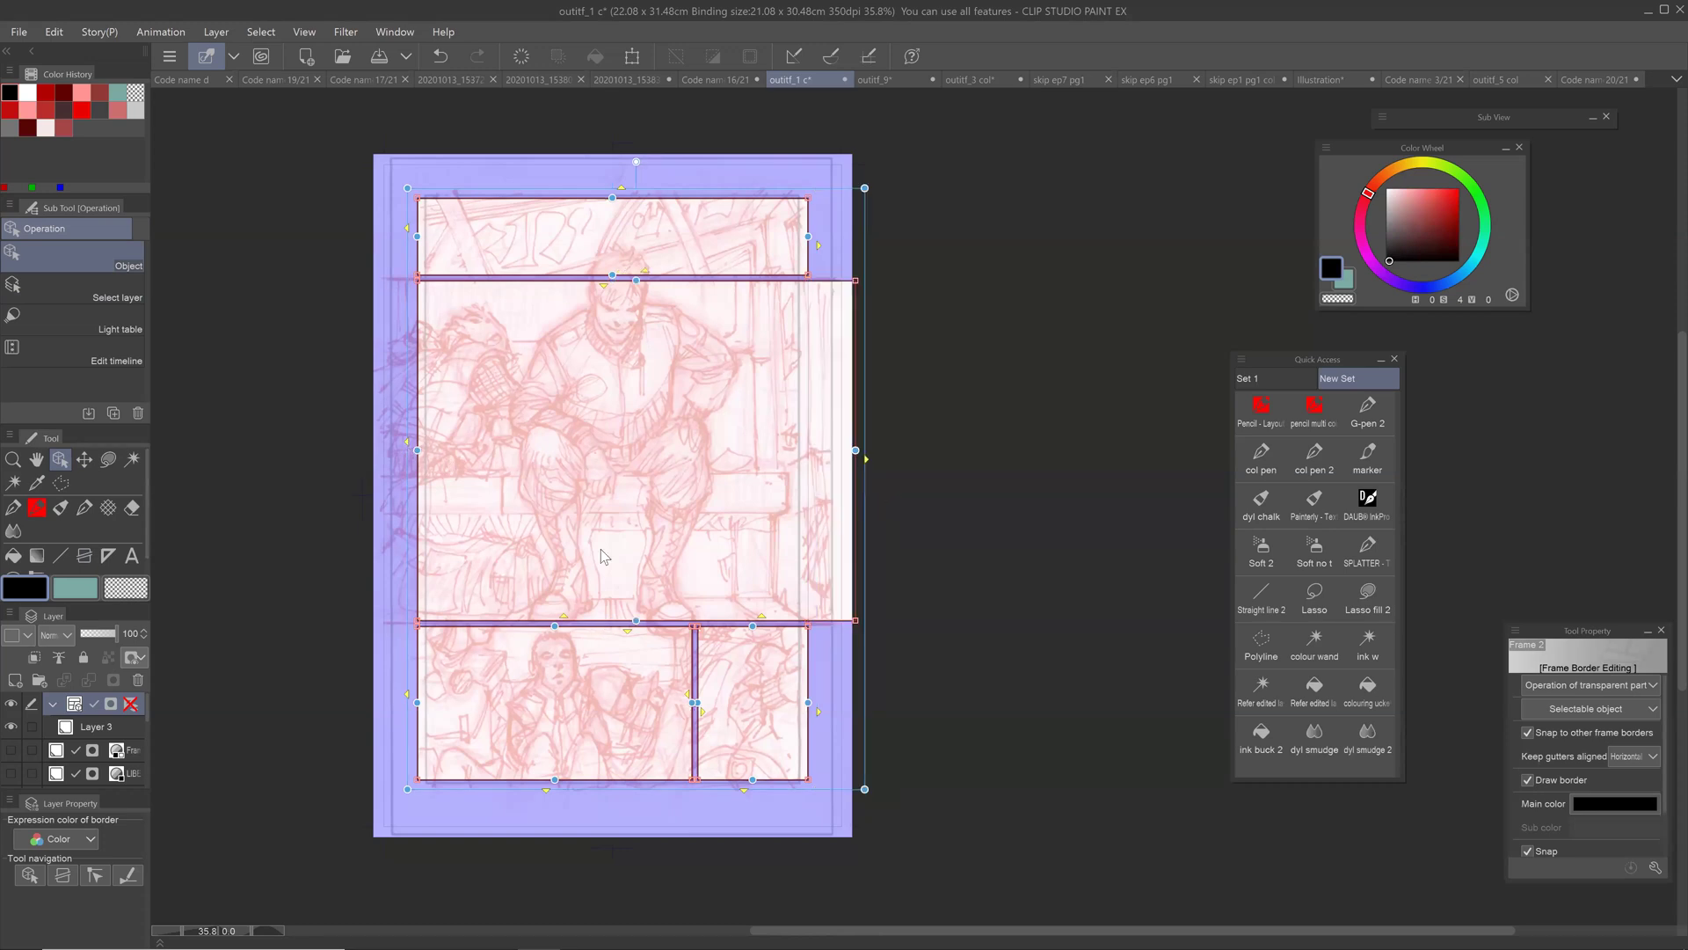
{"action": "left_click_drag", "start_coordinate": [406, 444], "coordinate": [368, 448]}
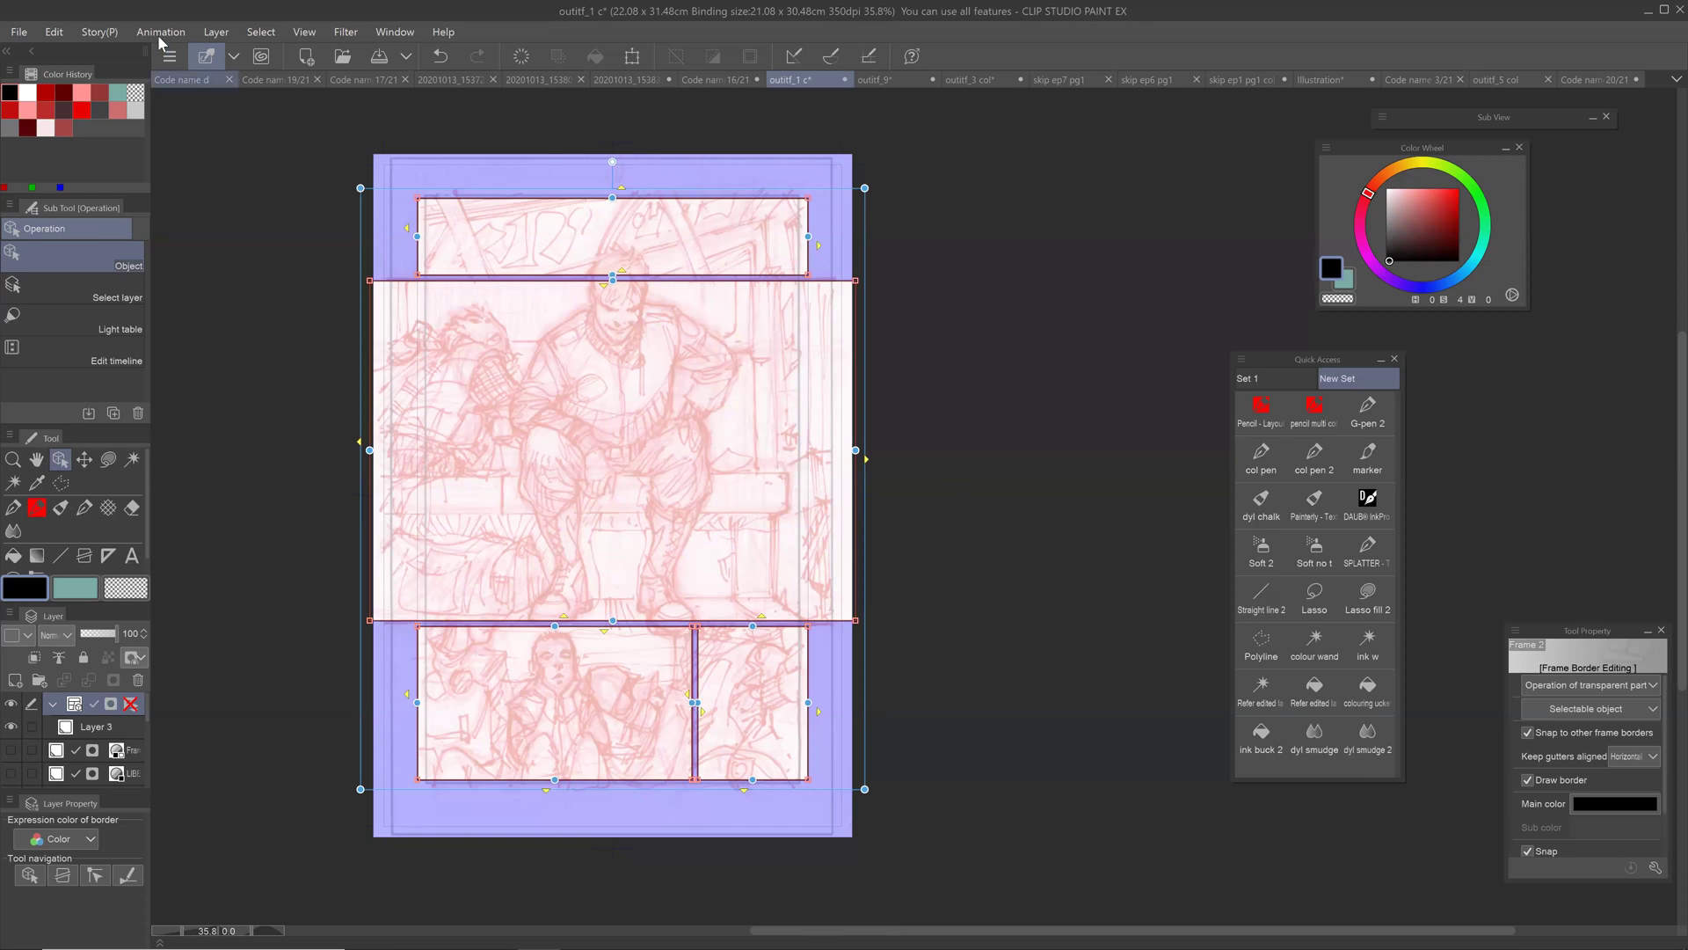
Step: Rasterize the panel borders onto their own layer and hide the original frame folder
{"action": "left_click", "coordinate": [217, 33]}
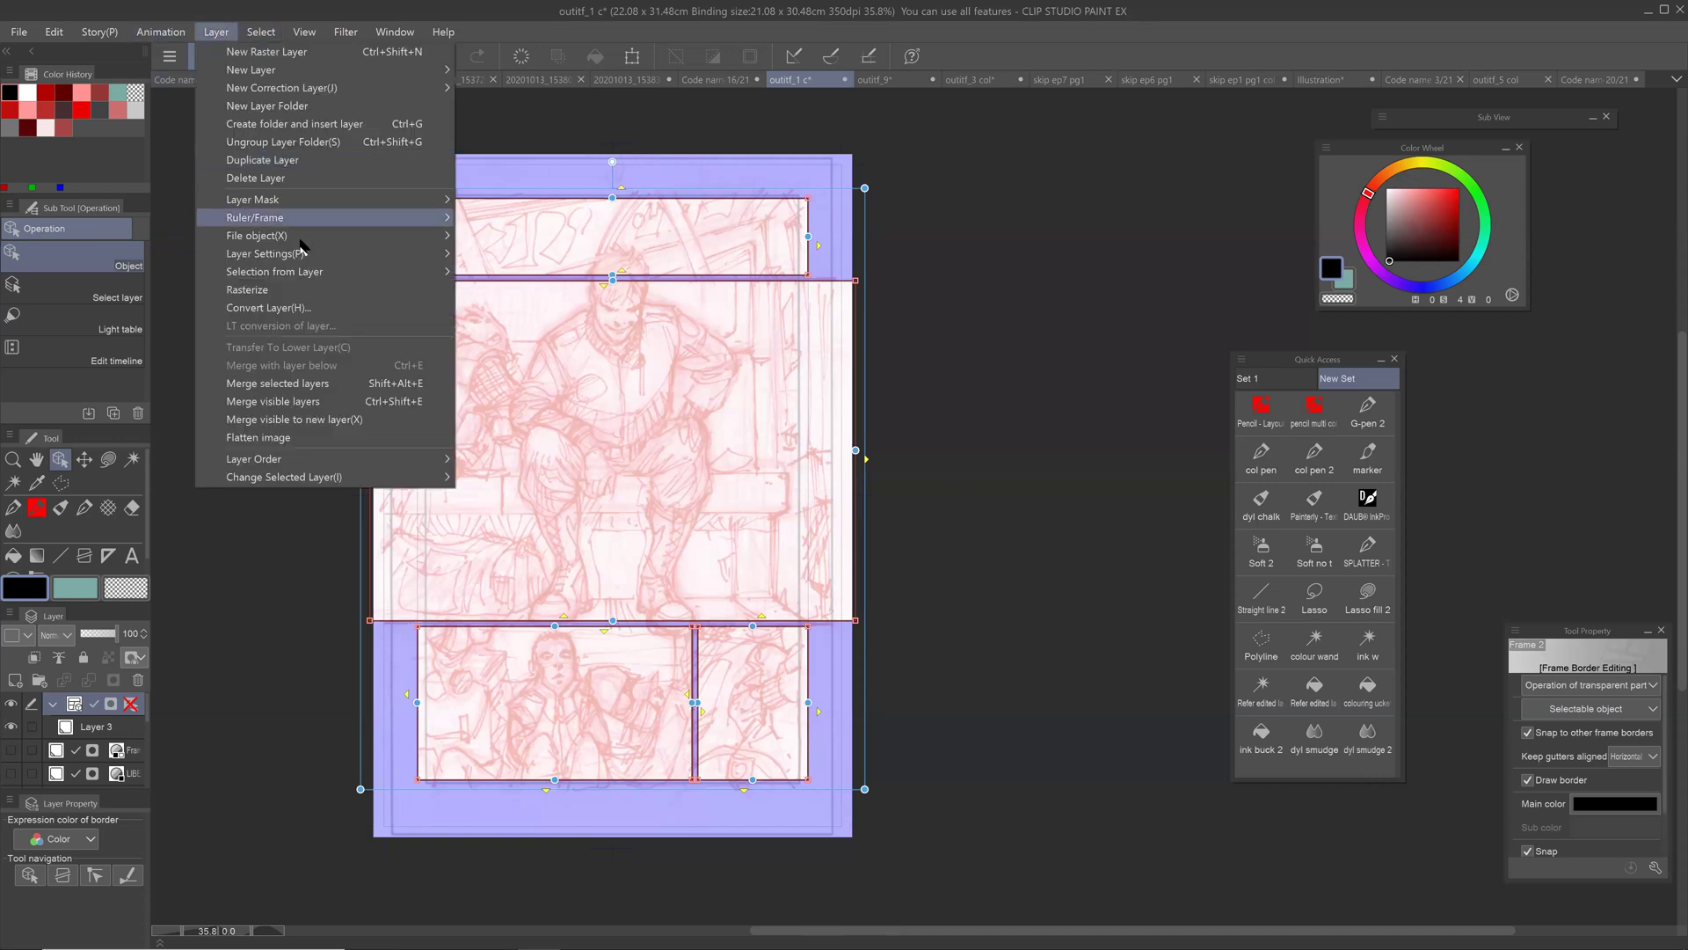
{"action": "left_click", "coordinate": [305, 295]}
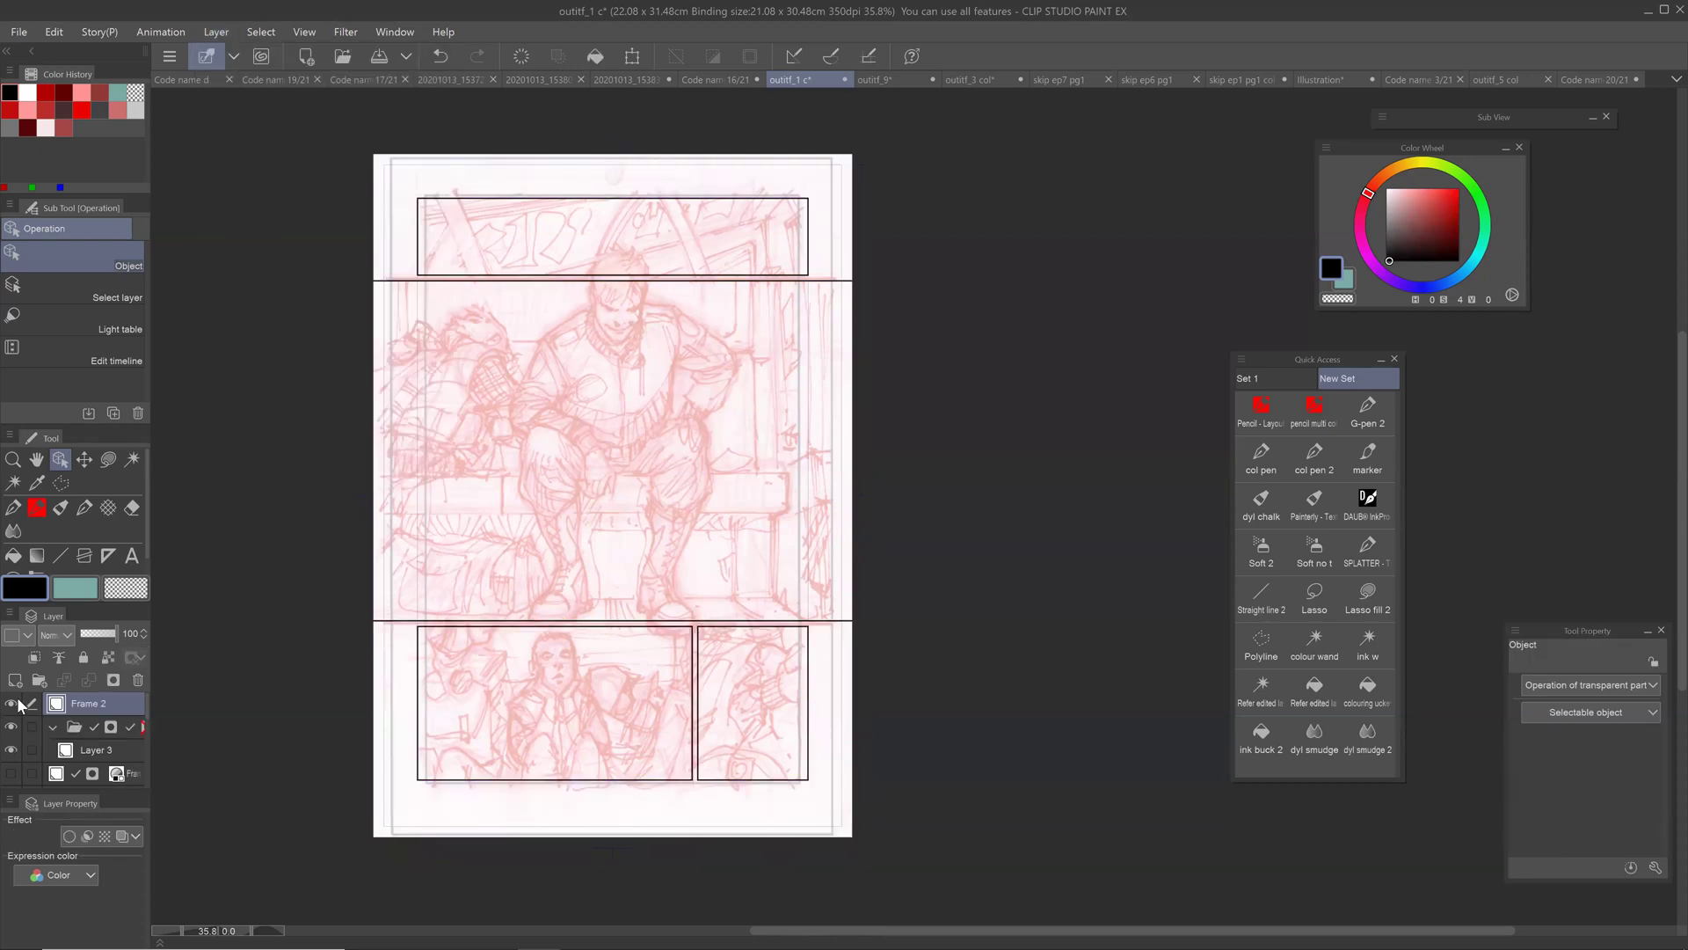
{"action": "left_click", "coordinate": [12, 727]}
{"action": "left_click_drag", "start_coordinate": [772, 593], "coordinate": [906, 578]}
{"action": "scroll", "coordinate": [906, 579], "scroll_direction": "up", "scroll_amount": 2}
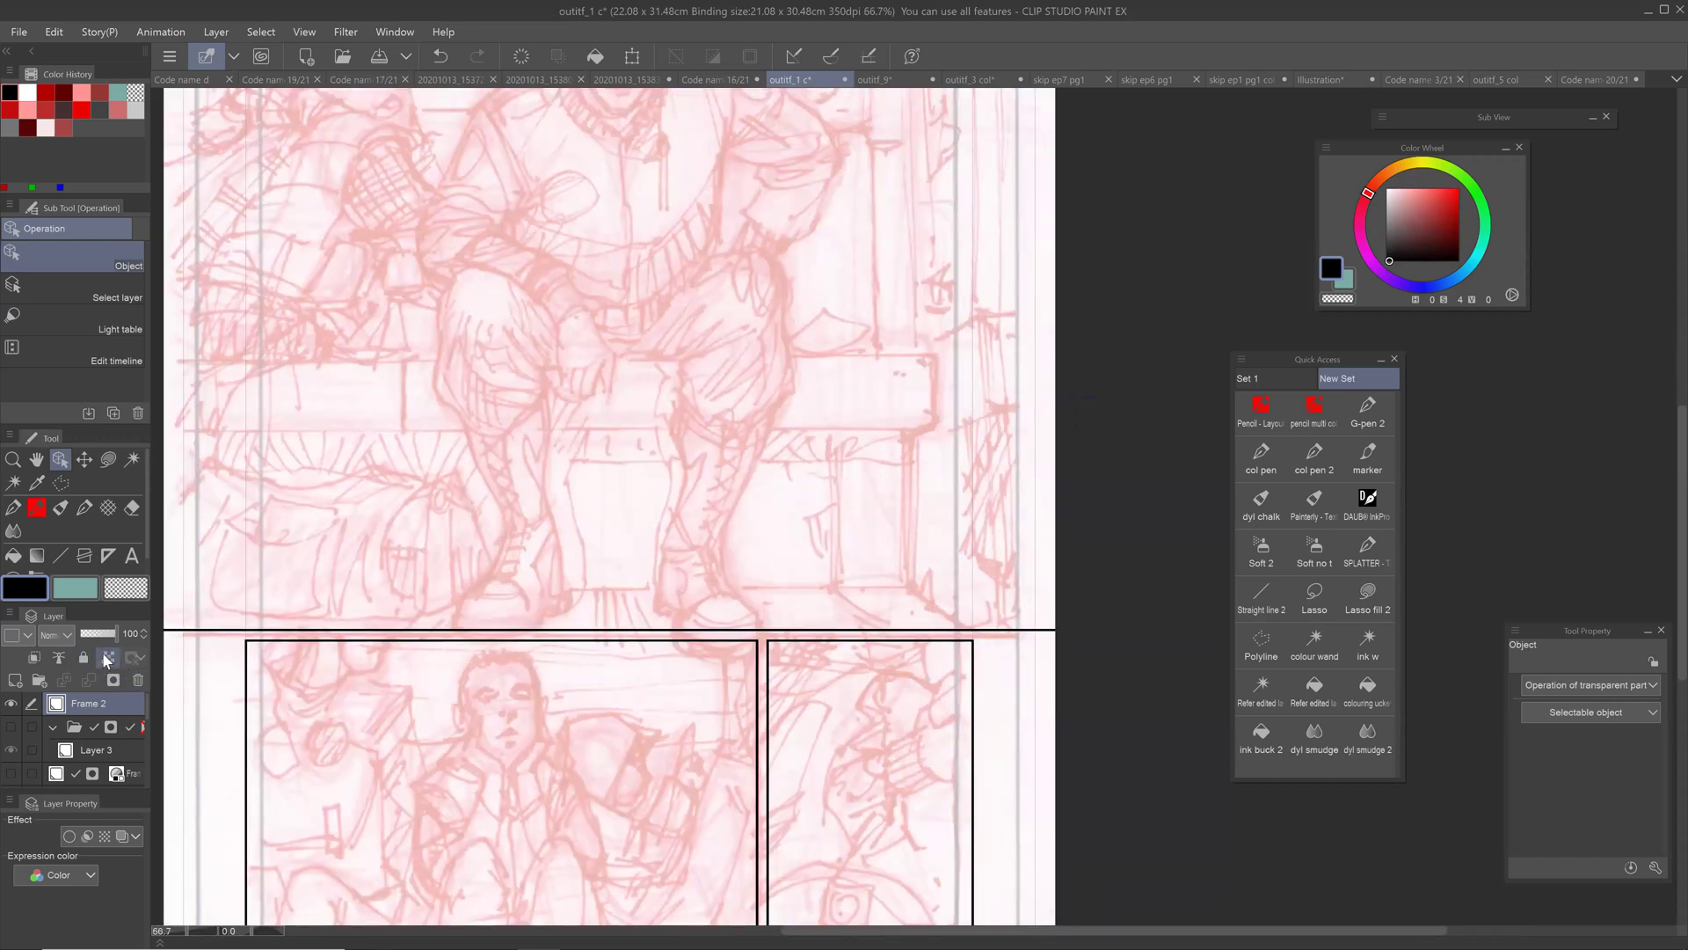
{"action": "left_click", "coordinate": [112, 681]}
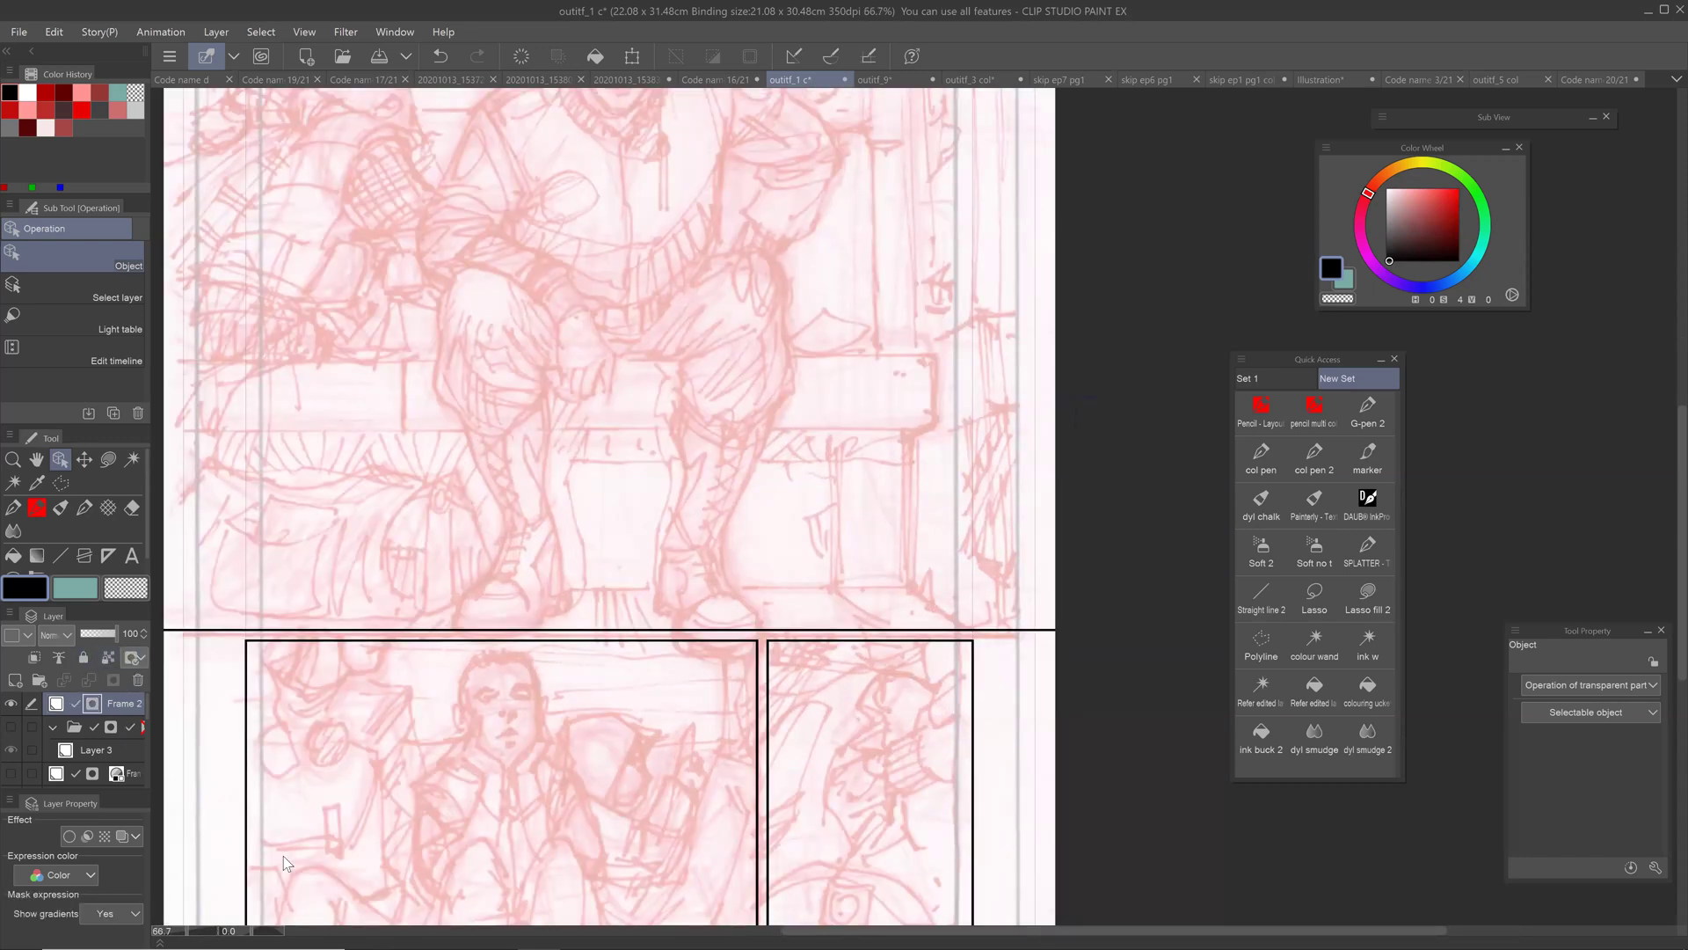
{"action": "key", "text": "ctrl+z"}
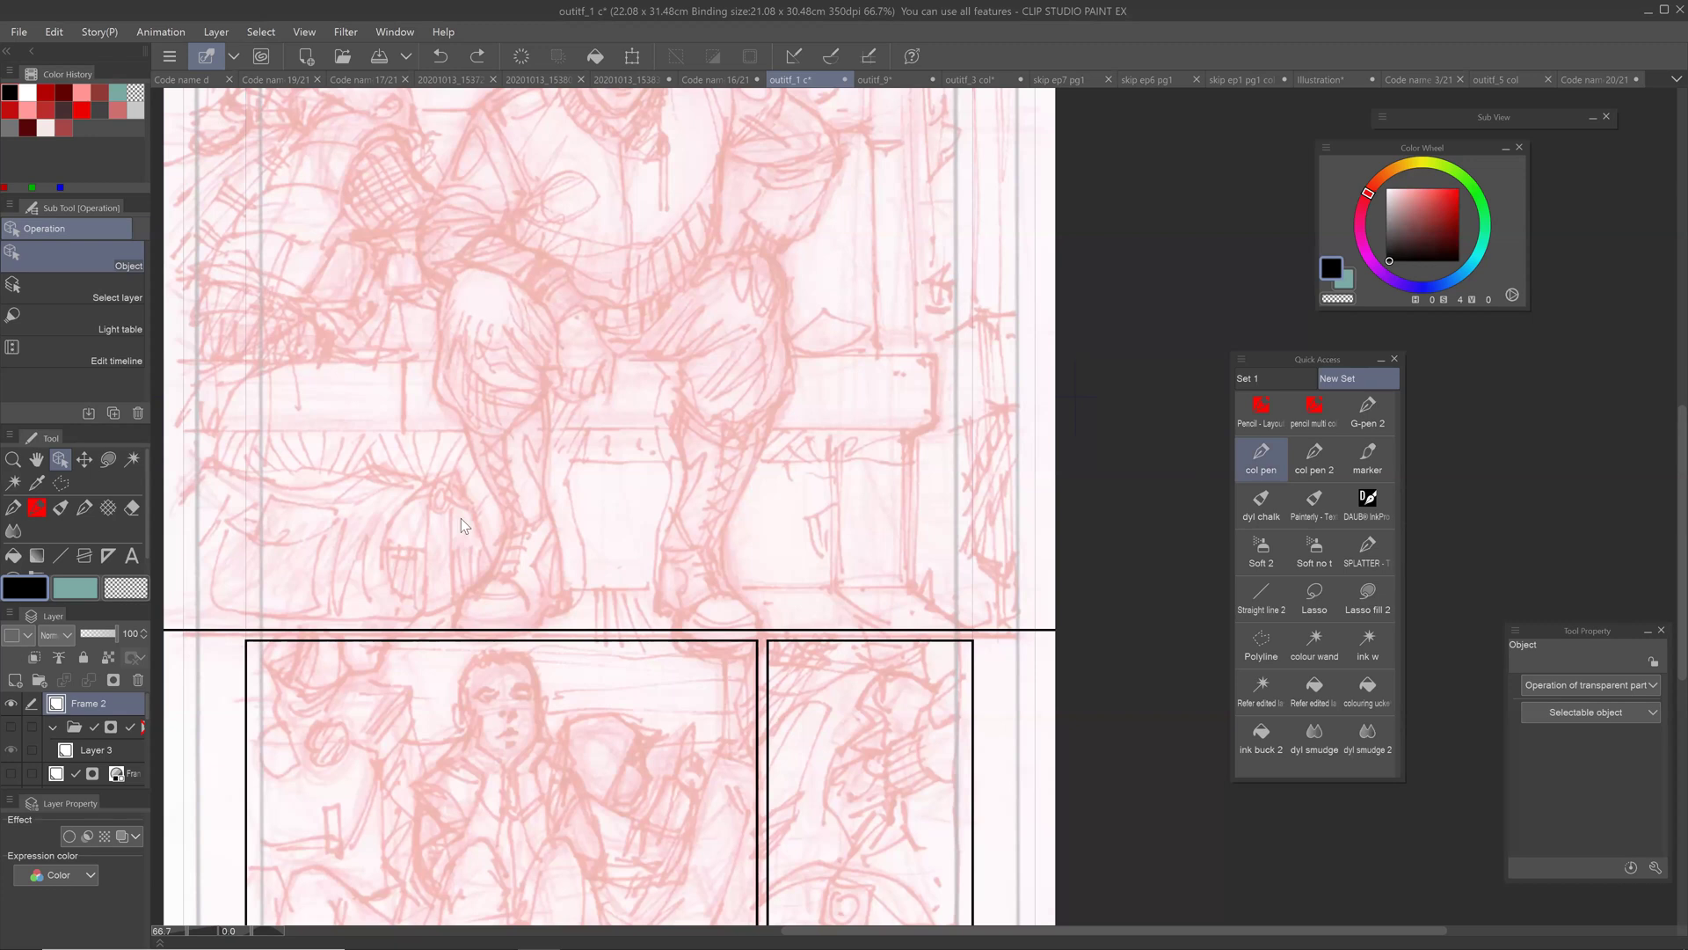
Step: Fill the margins and gutters around the panels with white using Refer edited layer only, and add a layer mask to Frame 2
{"action": "left_click_drag", "start_coordinate": [461, 520], "coordinate": [581, 367]}
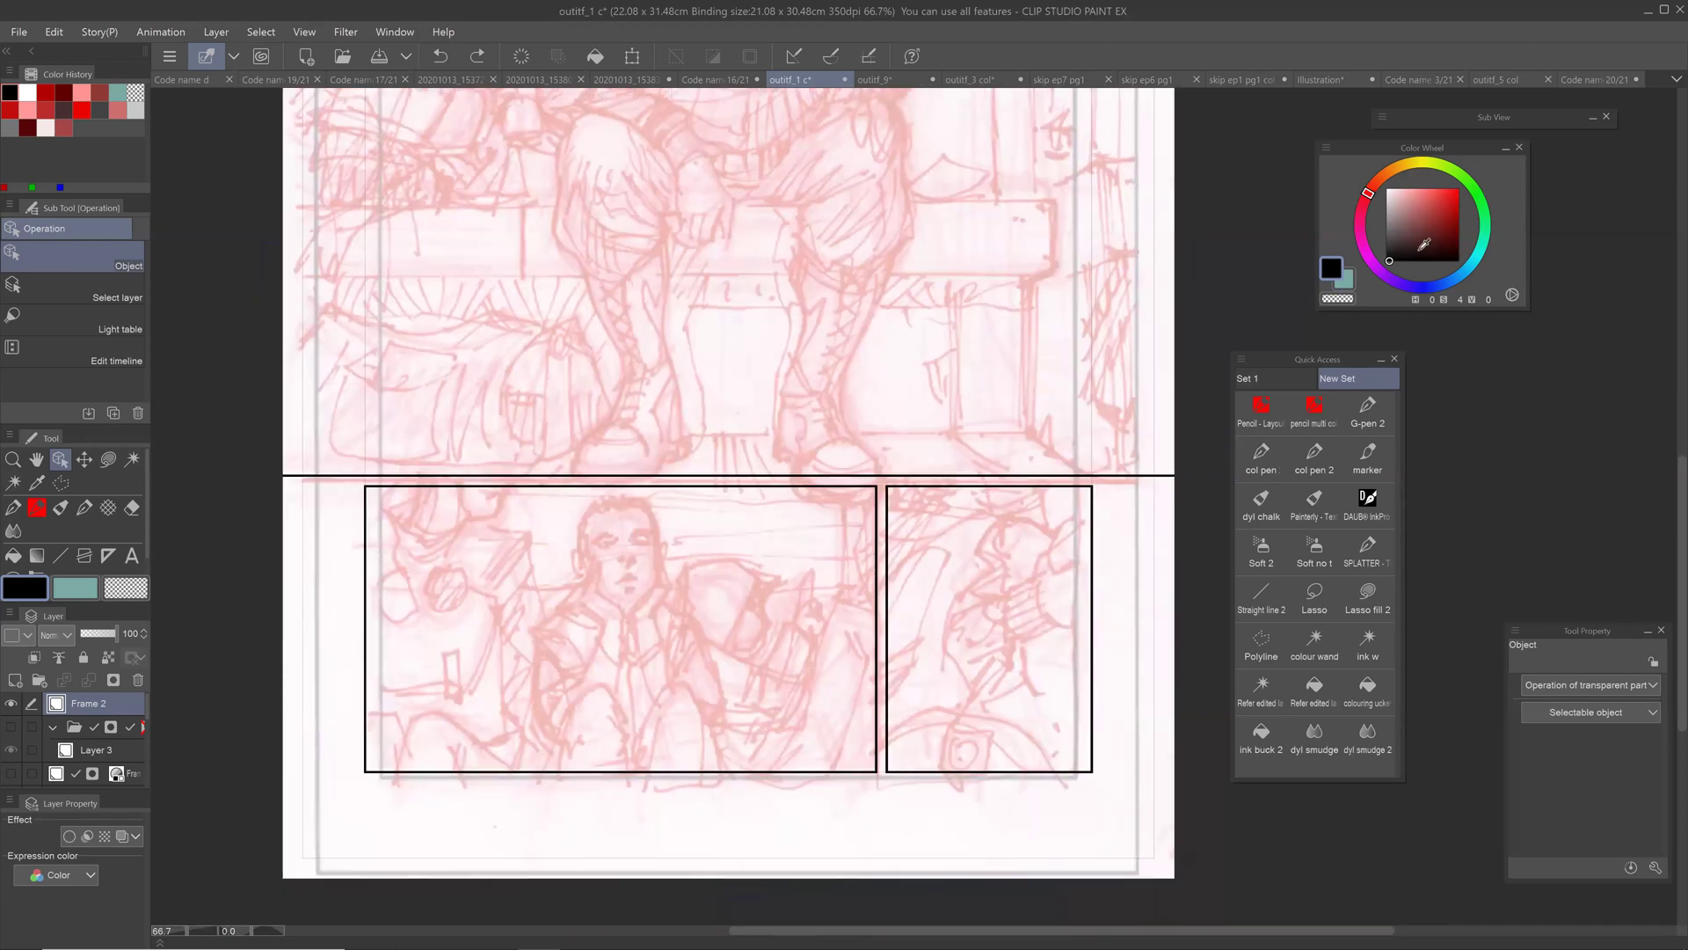
{"action": "left_click", "coordinate": [1386, 189]}
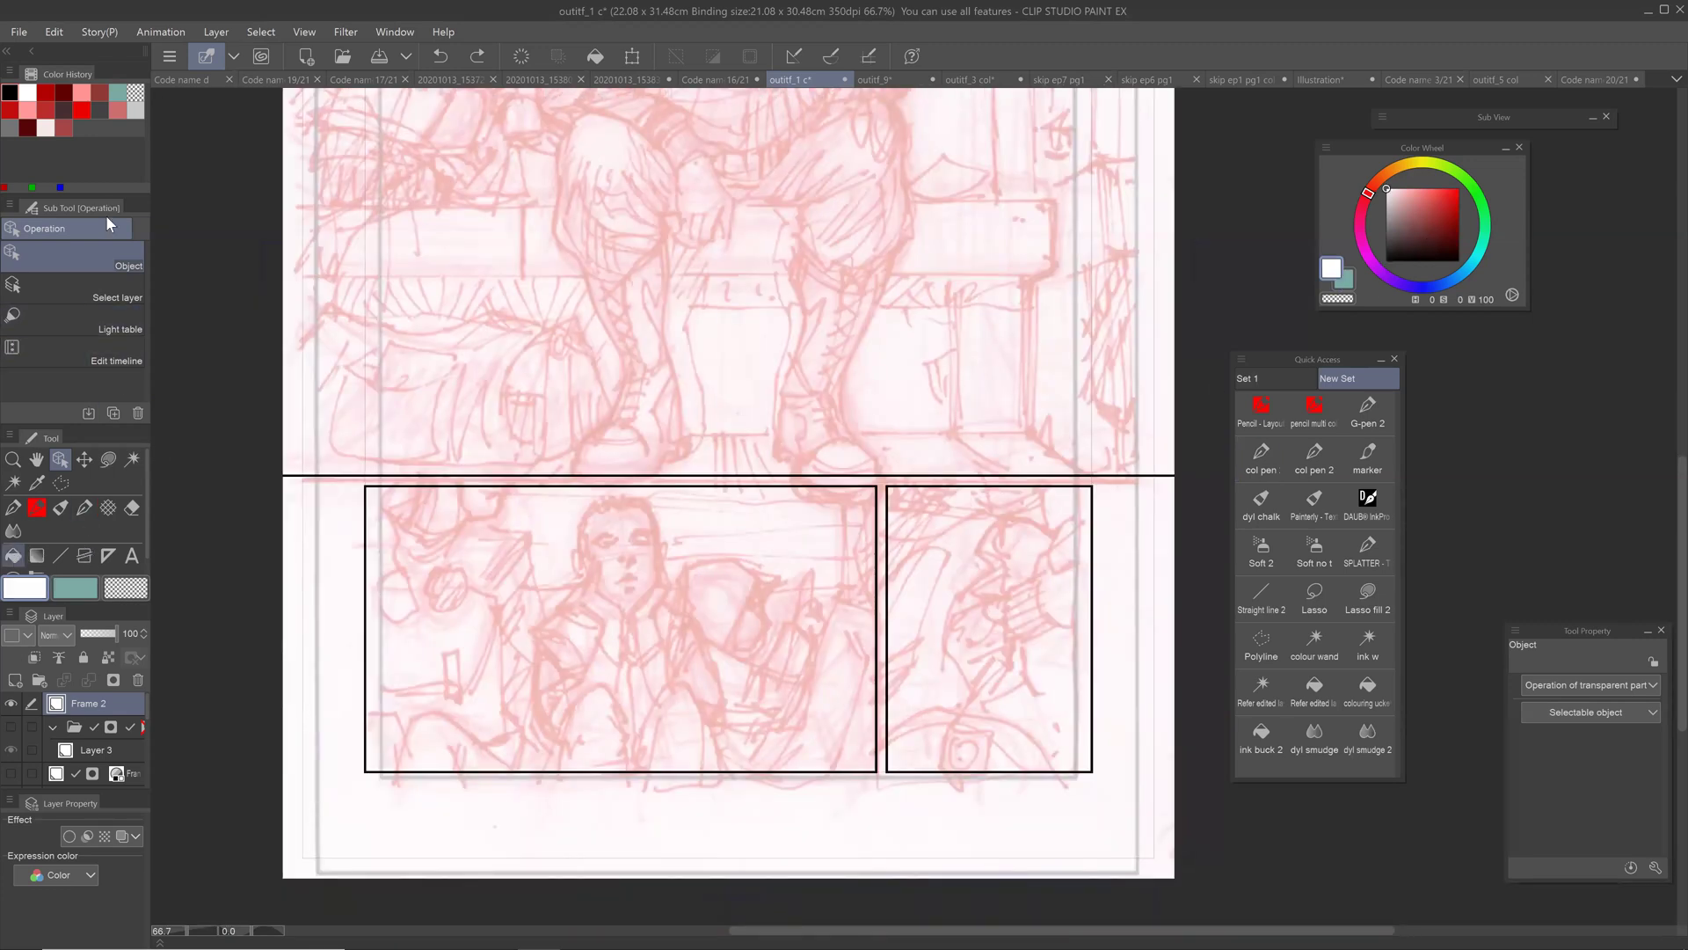
{"action": "key", "text": "g"}
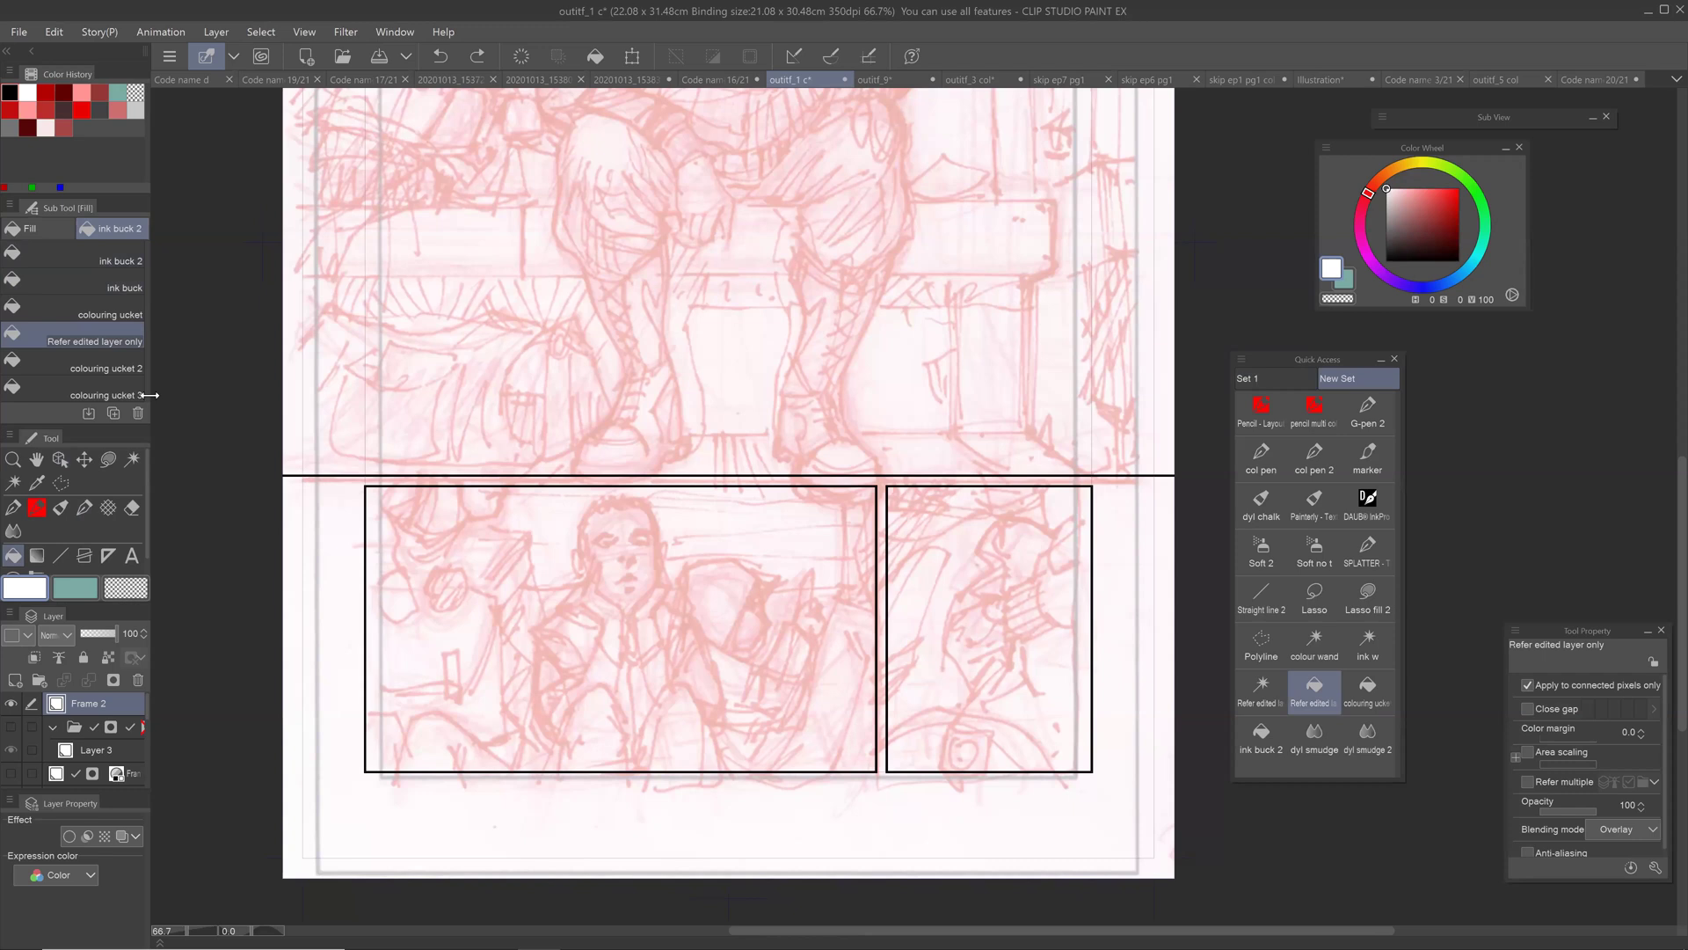
{"action": "left_click", "coordinate": [308, 492]}
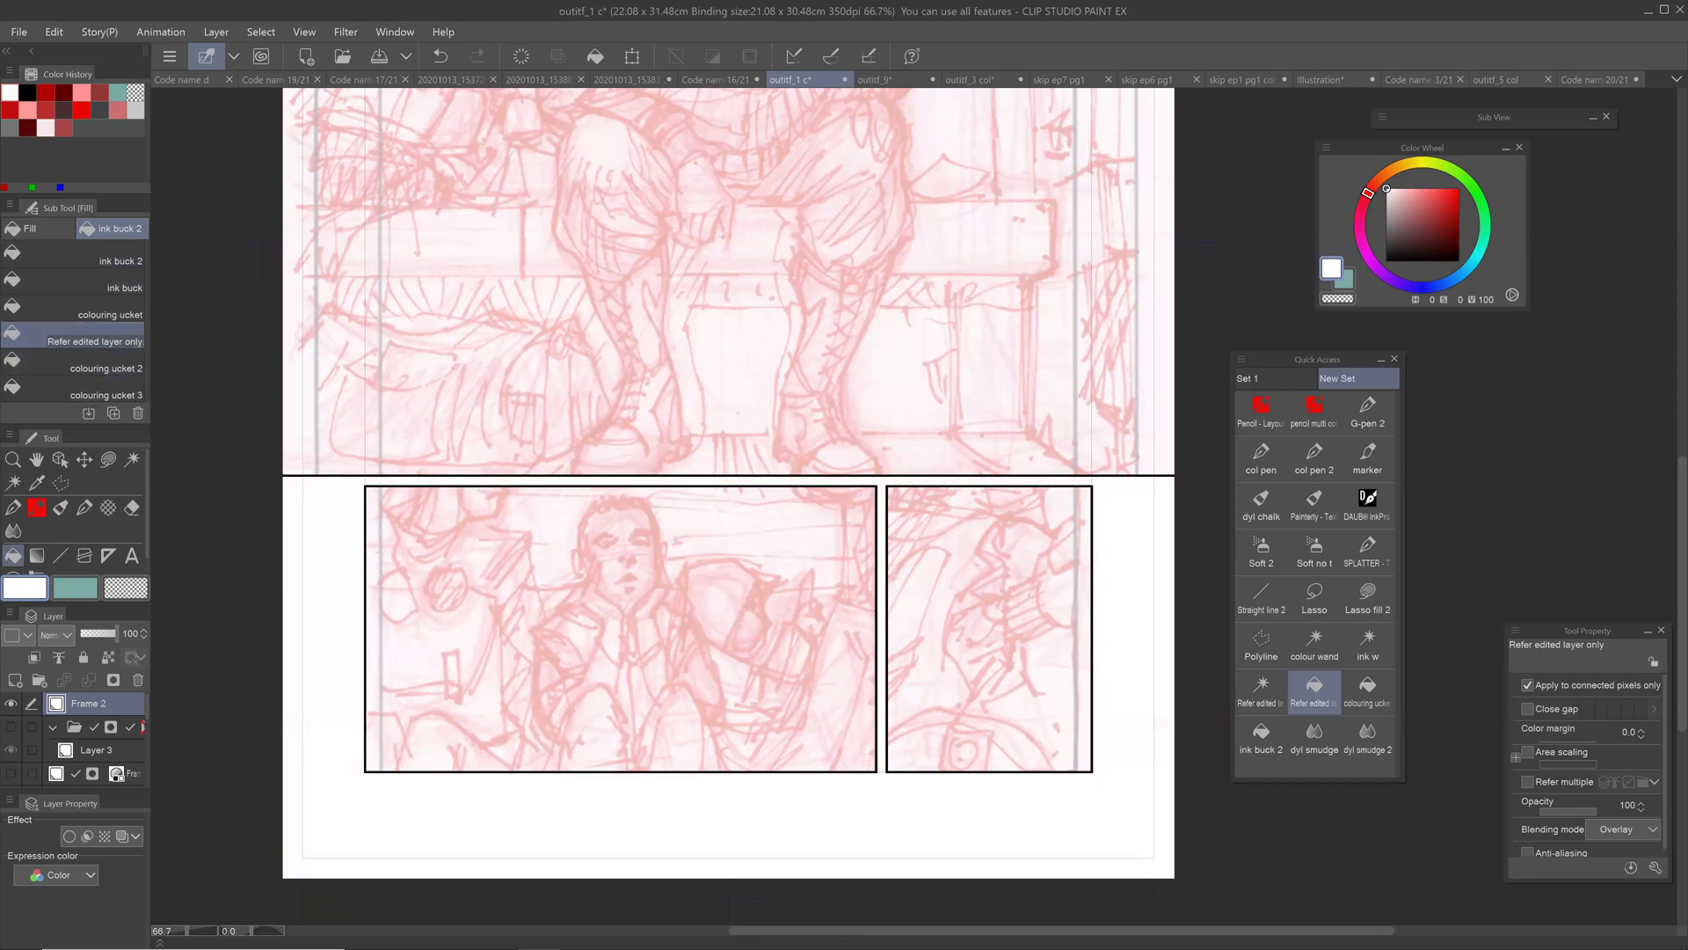
{"action": "scroll", "coordinate": [1129, 228], "scroll_direction": "up", "scroll_amount": 5}
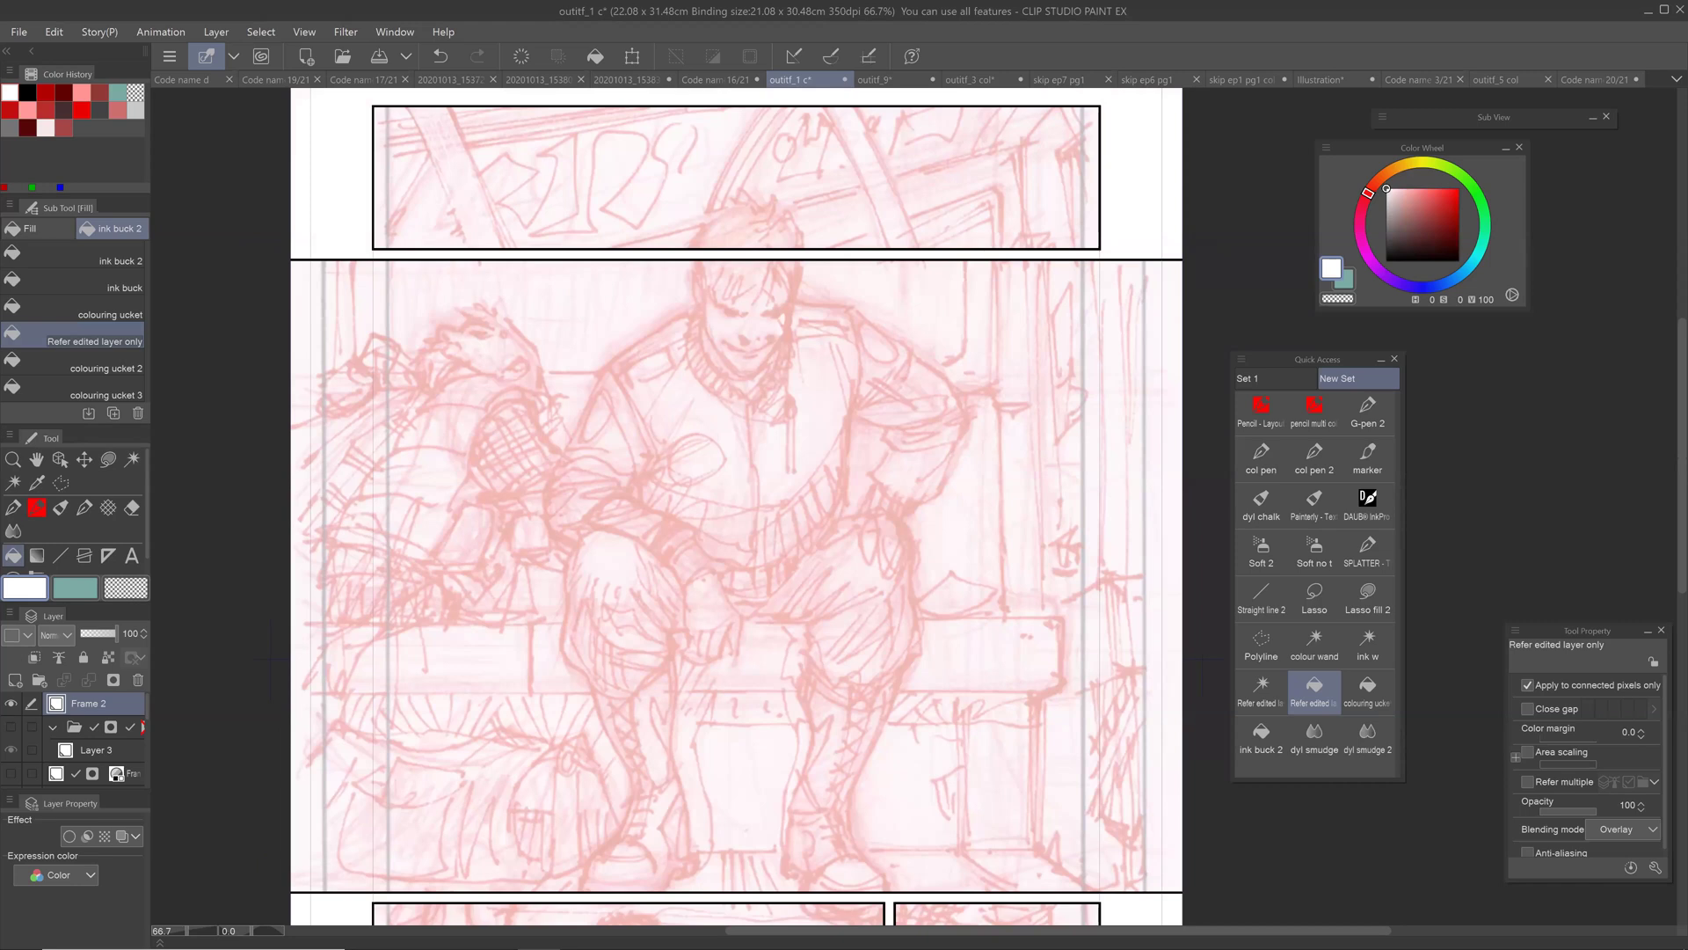
{"action": "left_click_drag", "start_coordinate": [984, 651], "coordinate": [898, 274]}
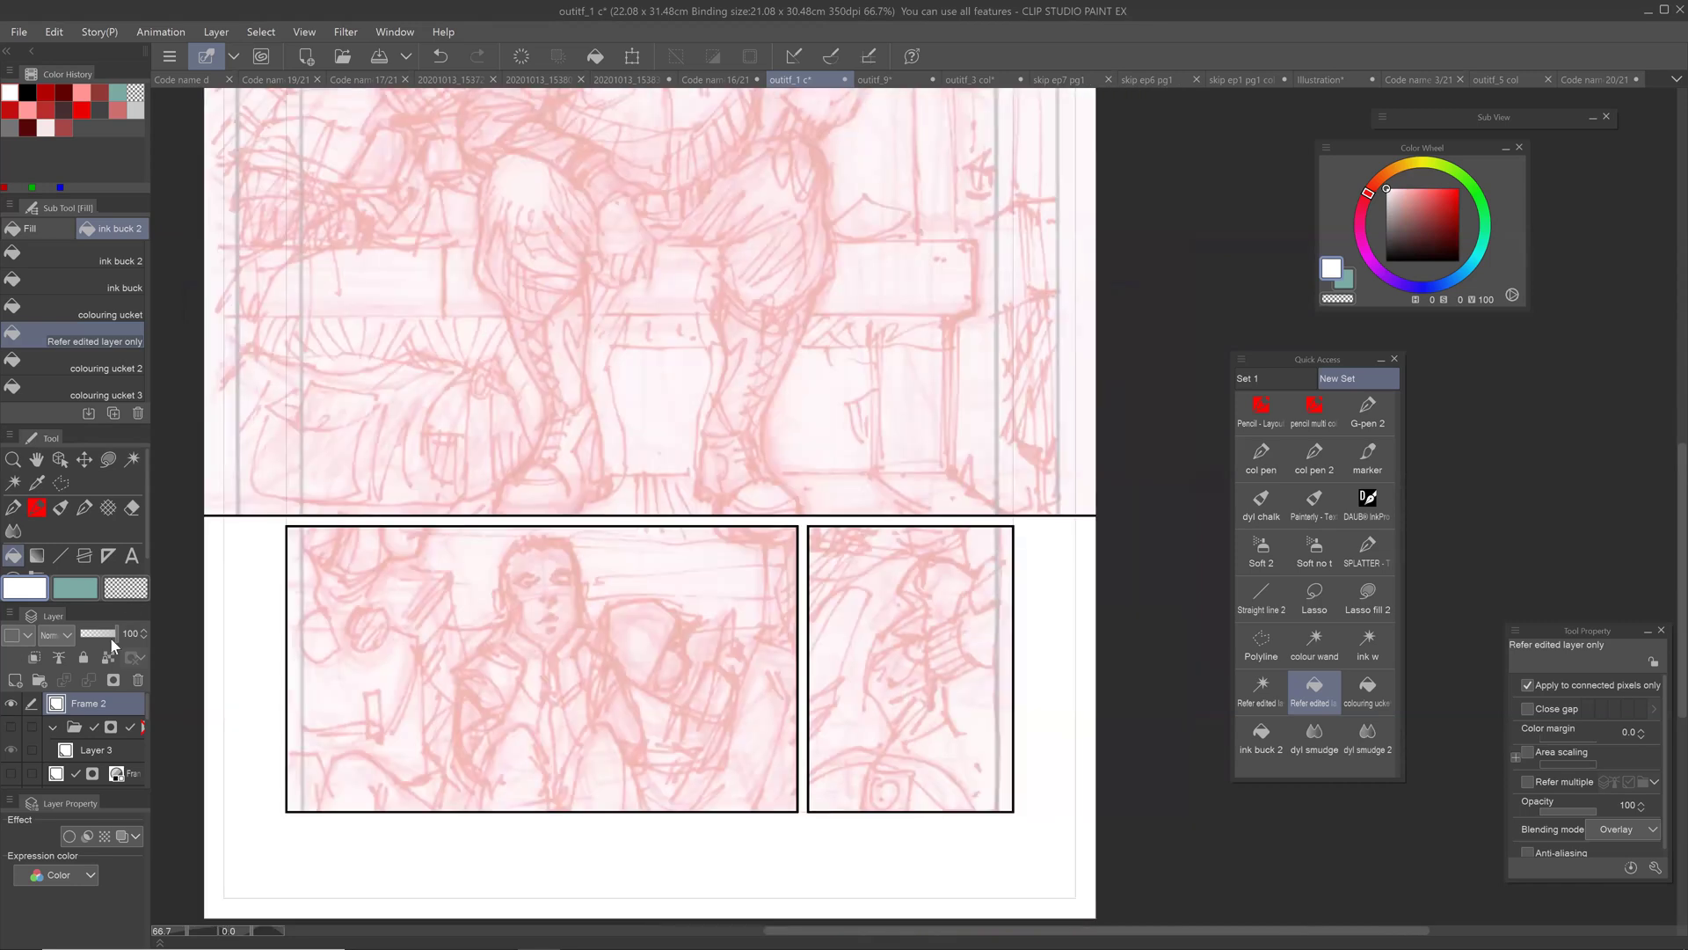
{"action": "left_click", "coordinate": [115, 680]}
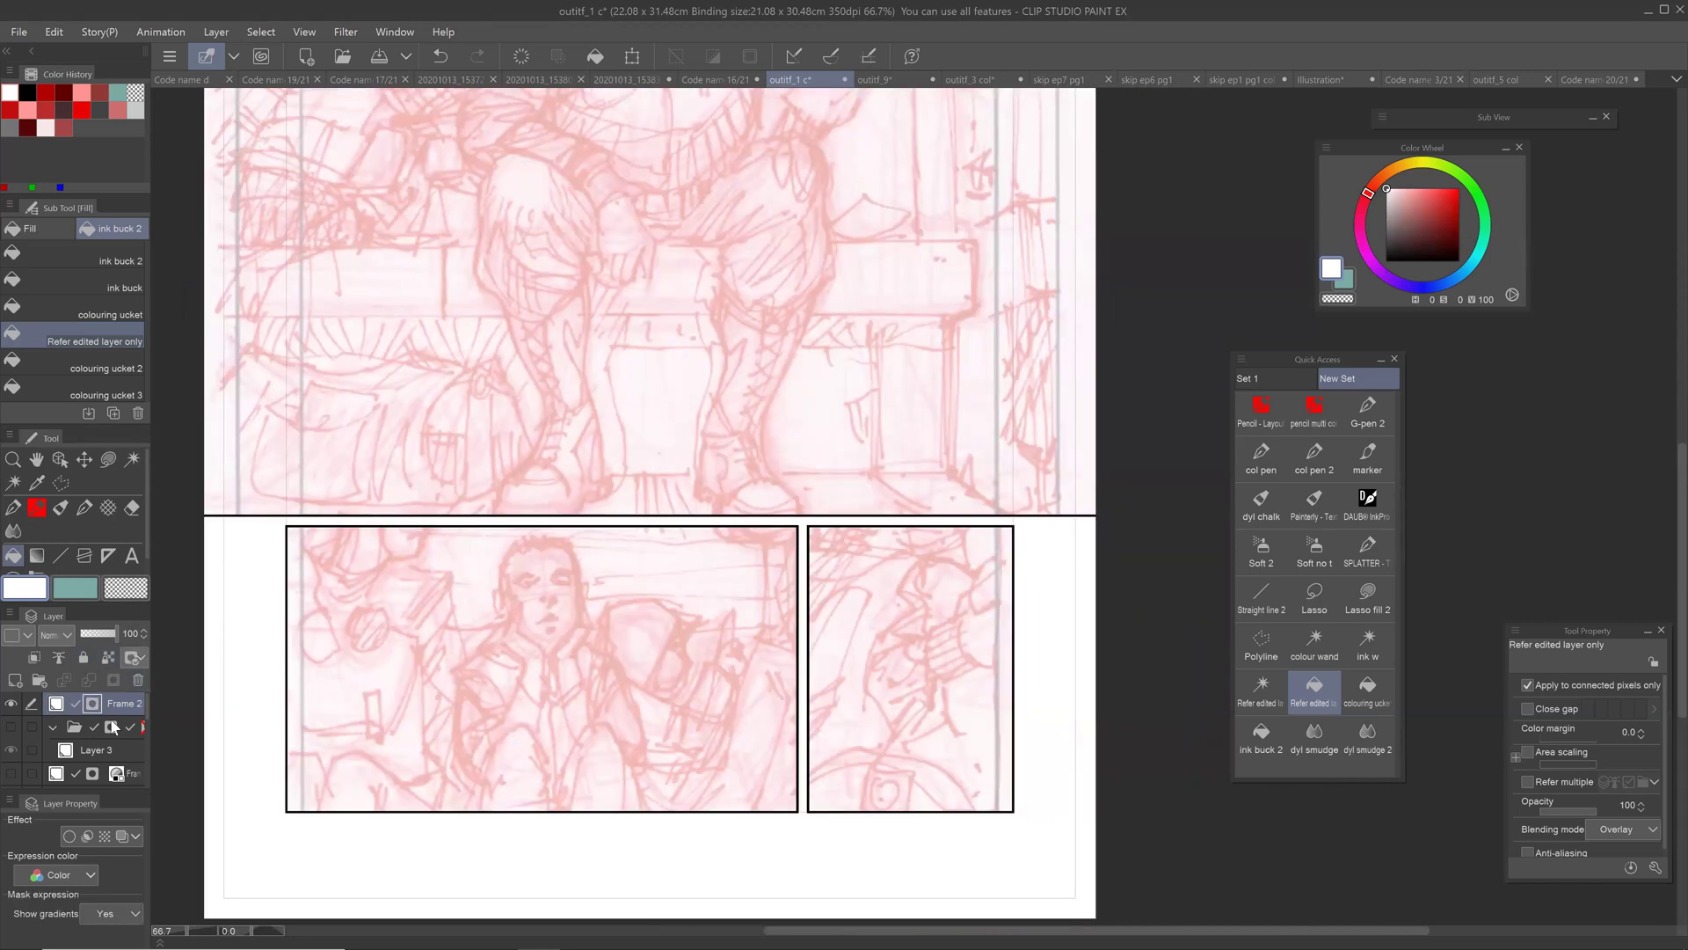
Step: Lasso the toe of the boot crossing the lower gutter and fill it with transparent on Frame 2's mask
{"action": "left_click_drag", "start_coordinate": [847, 497], "coordinate": [880, 561]}
{"action": "scroll", "coordinate": [940, 526], "scroll_direction": "up", "scroll_amount": 3}
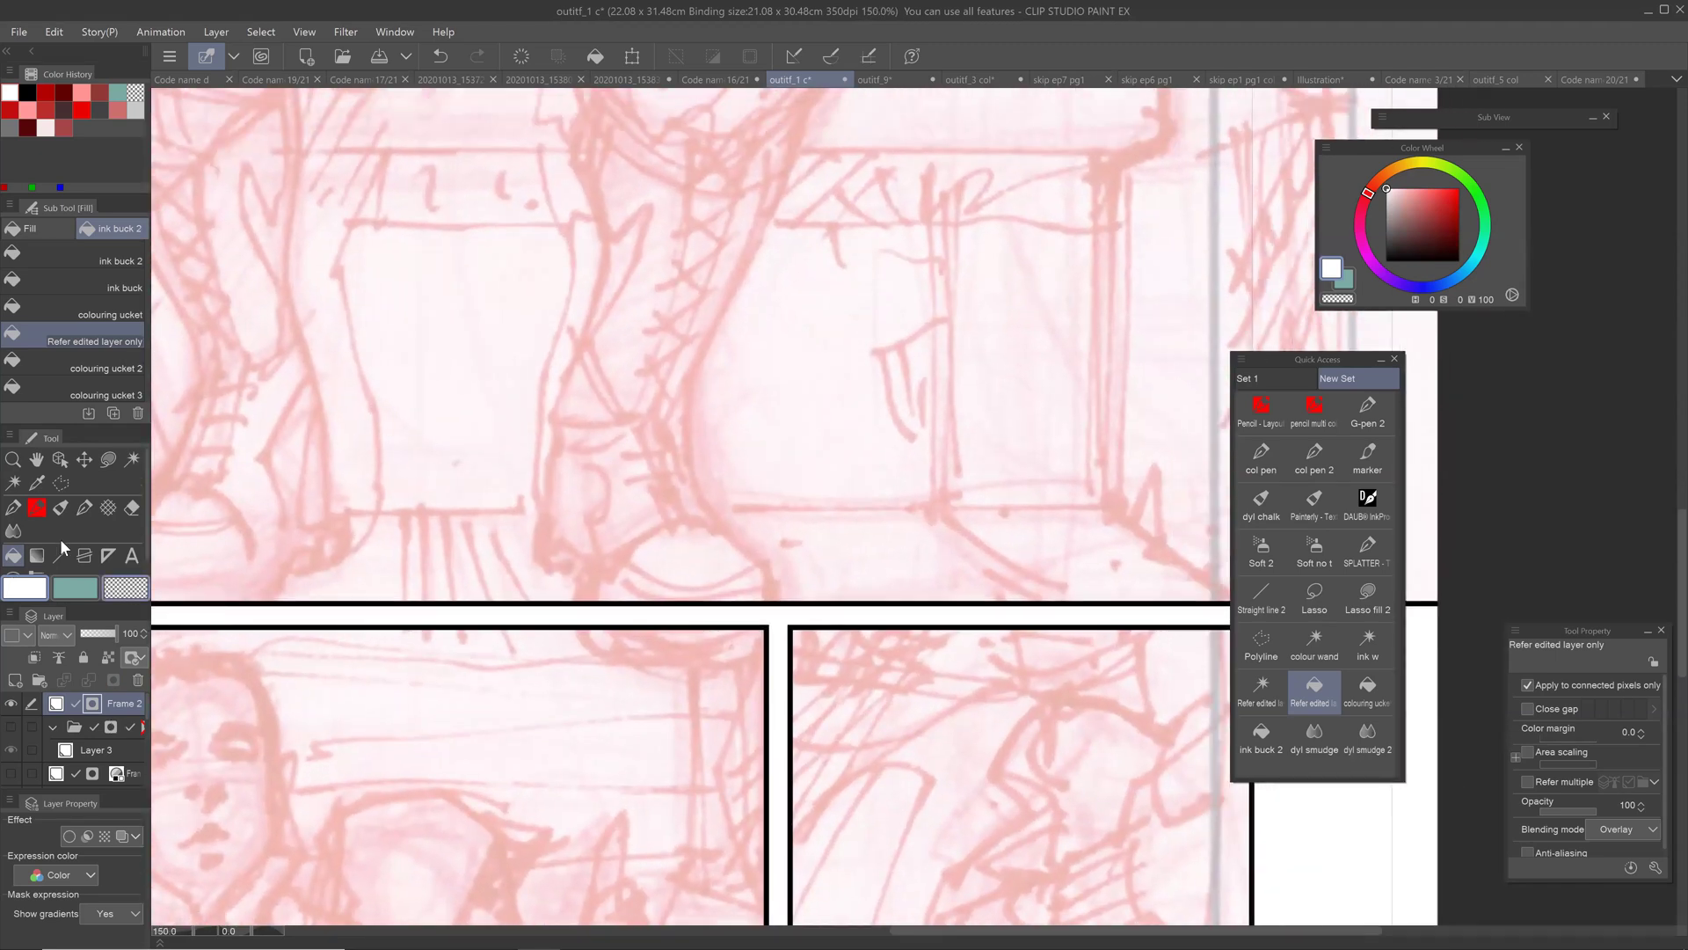
{"action": "left_click", "coordinate": [108, 459]}
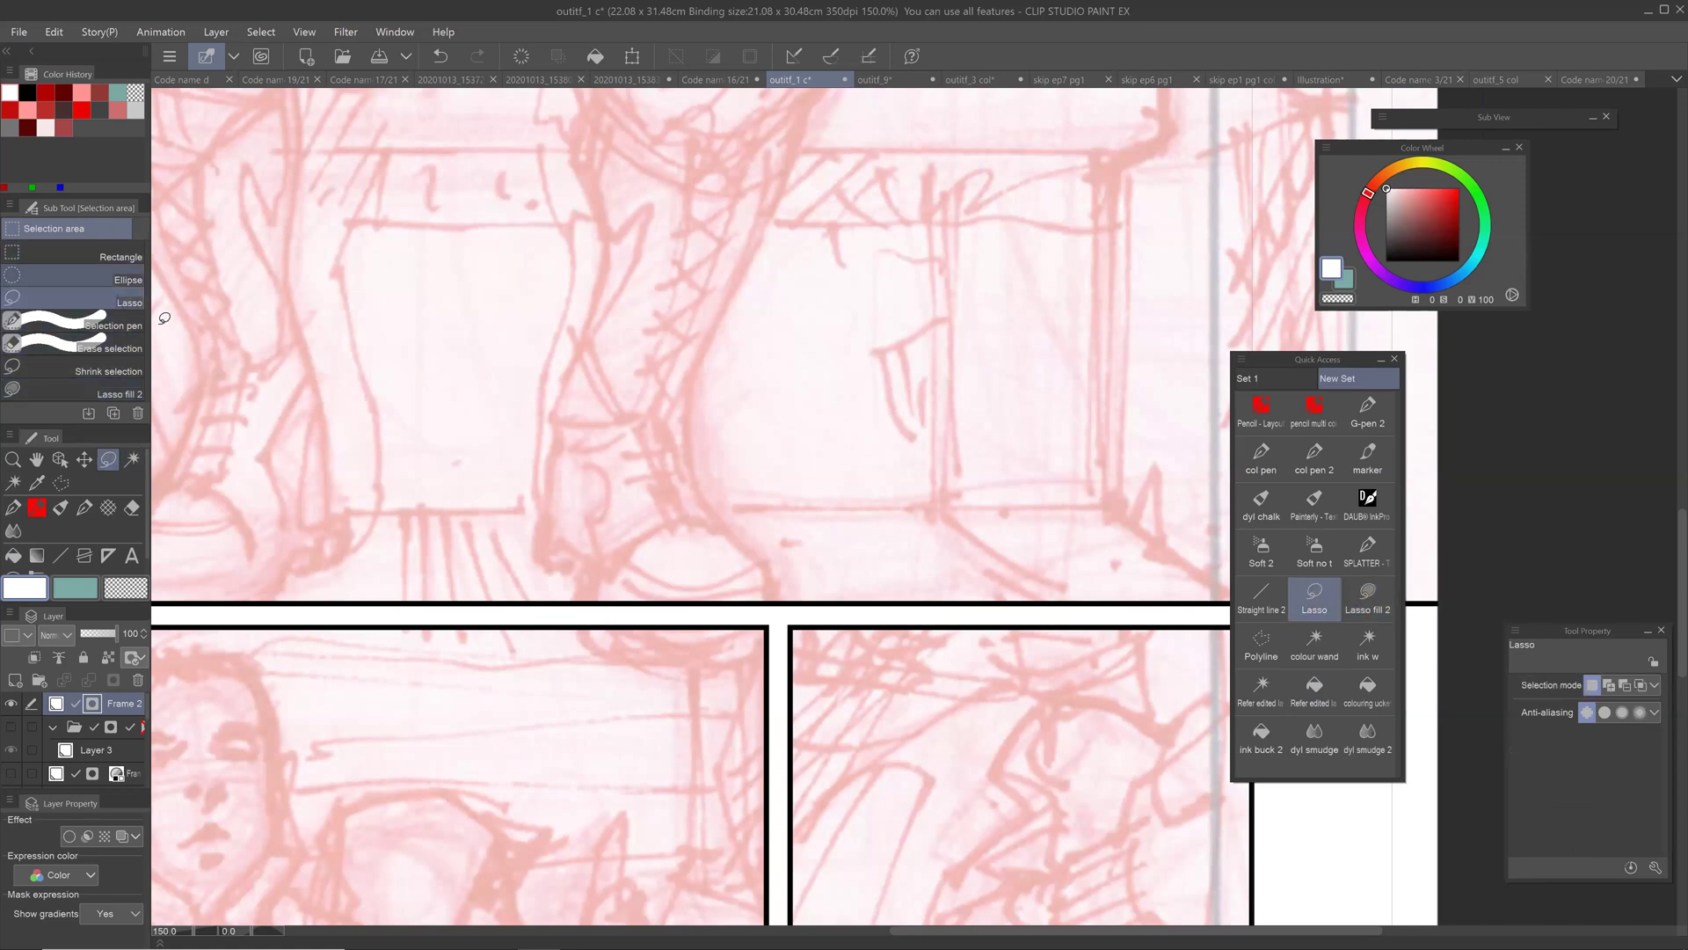
{"action": "mouse_move", "coordinate": [576, 603]}
{"action": "left_mouse_down"}
{"action": "mouse_move", "coordinate": [593, 649]}
{"action": "mouse_move", "coordinate": [671, 682]}
{"action": "mouse_move", "coordinate": [719, 682]}
{"action": "mouse_move", "coordinate": [772, 646]}
{"action": "mouse_move", "coordinate": [784, 591]}
{"action": "mouse_move", "coordinate": [728, 532]}
{"action": "mouse_move", "coordinate": [573, 581]}
{"action": "left_mouse_up"}
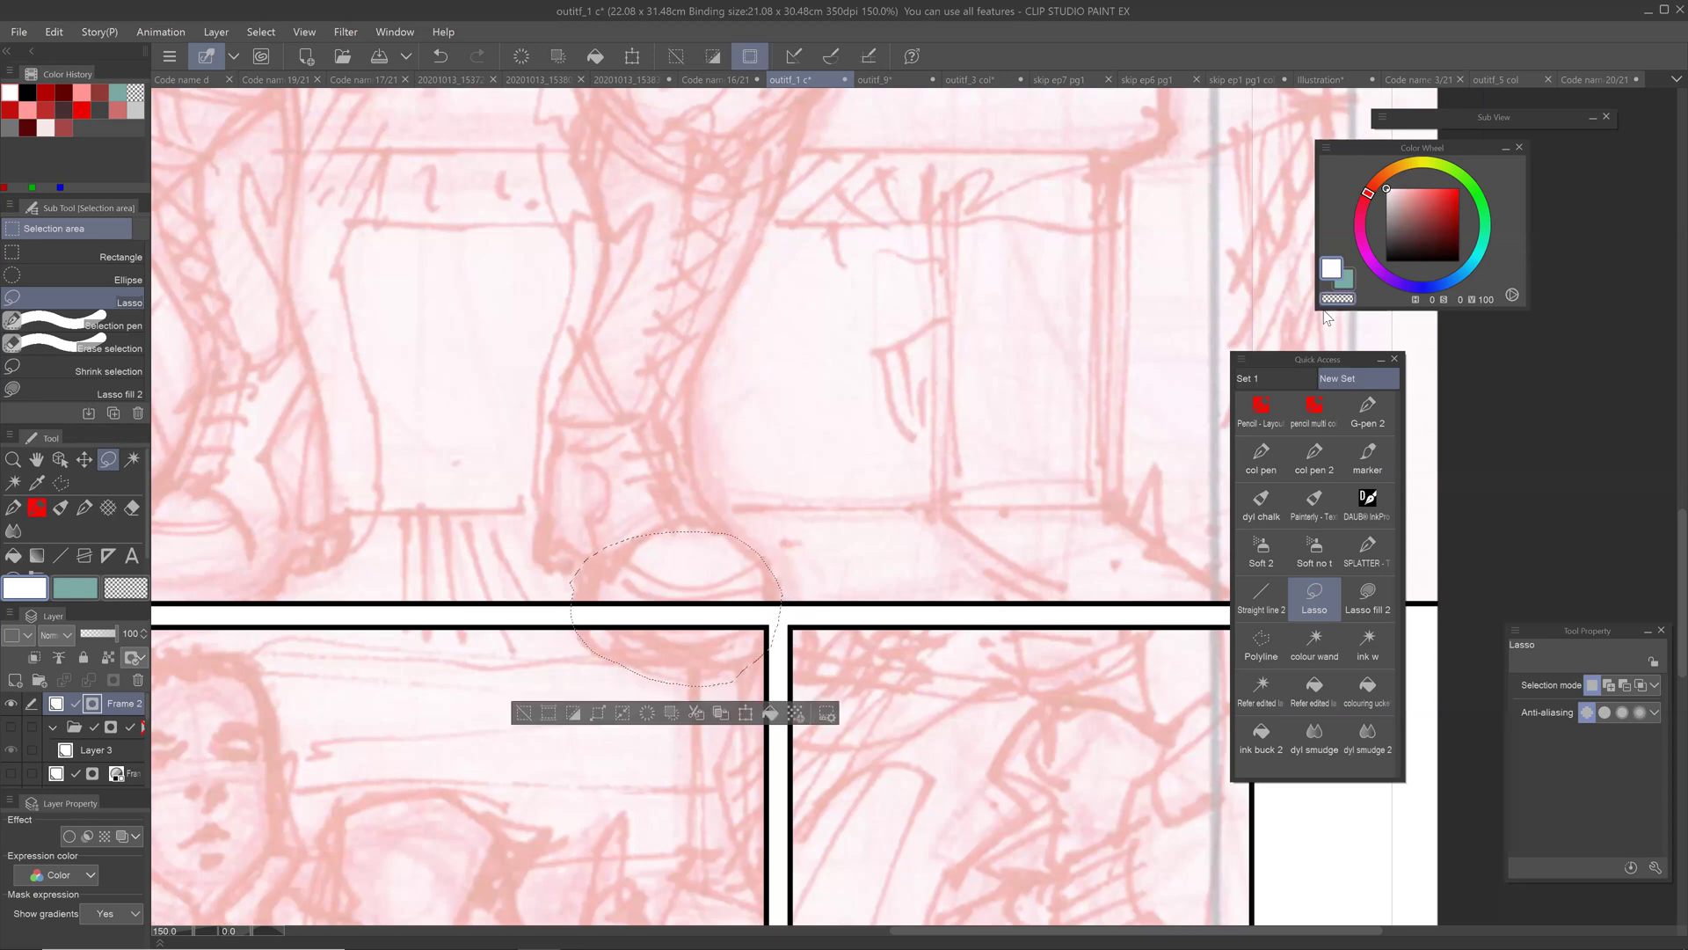
{"action": "left_click", "coordinate": [92, 705]}
{"action": "key", "text": "c"}
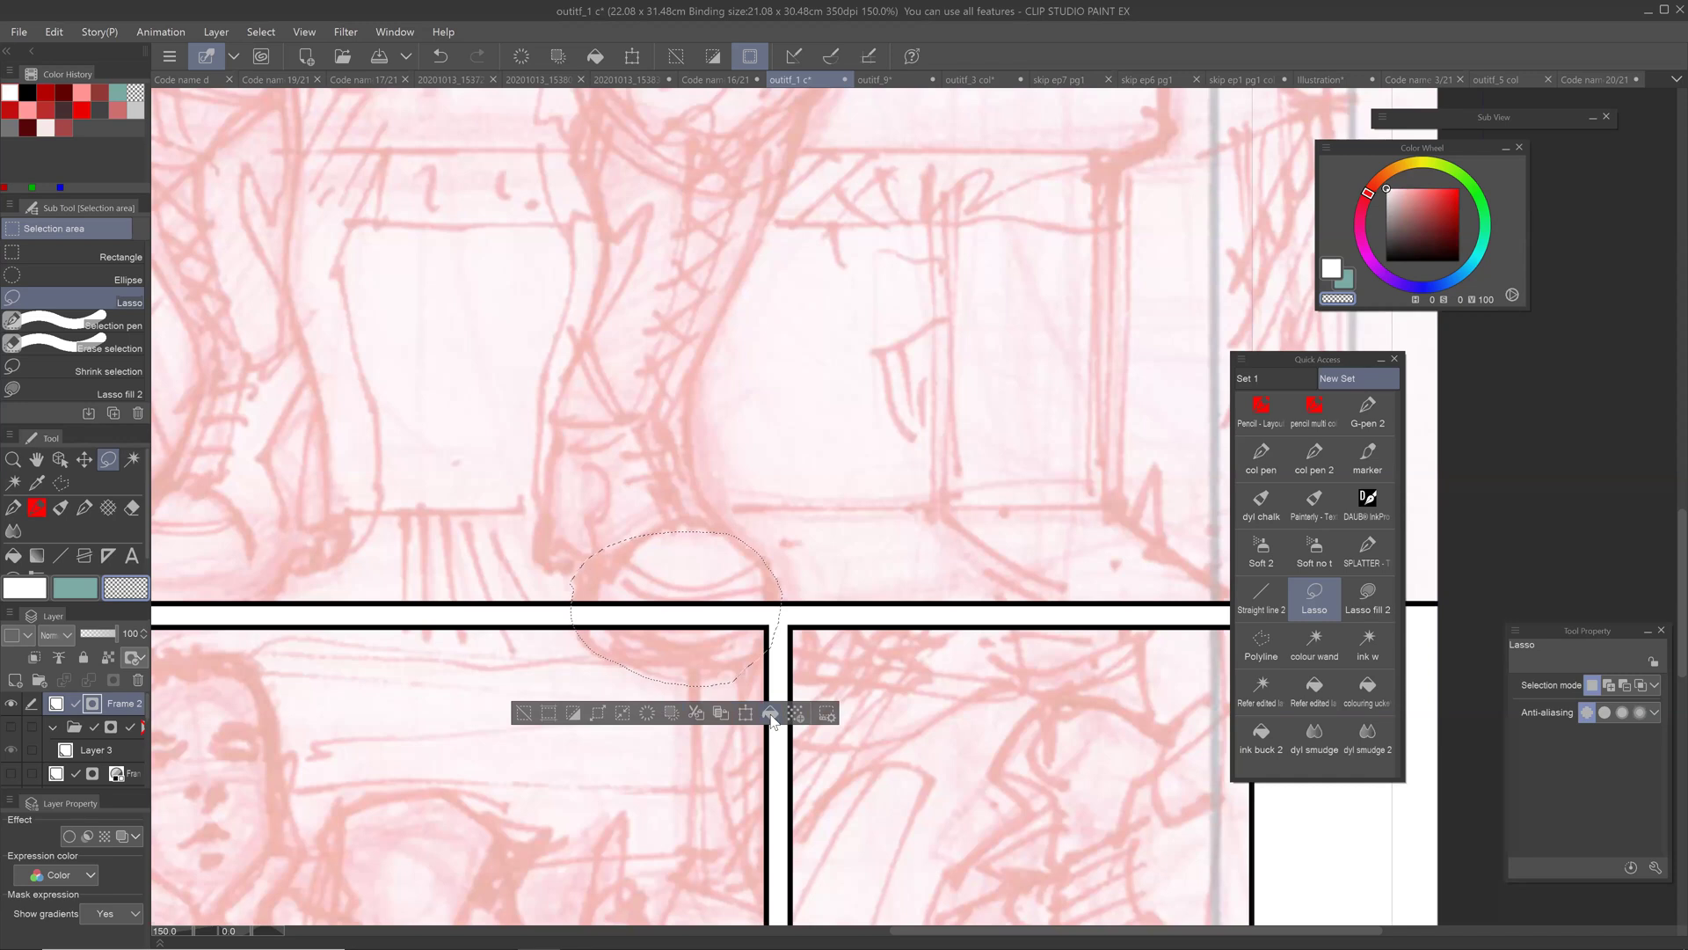
{"action": "left_click", "coordinate": [769, 714]}
{"action": "left_click", "coordinate": [524, 710]}
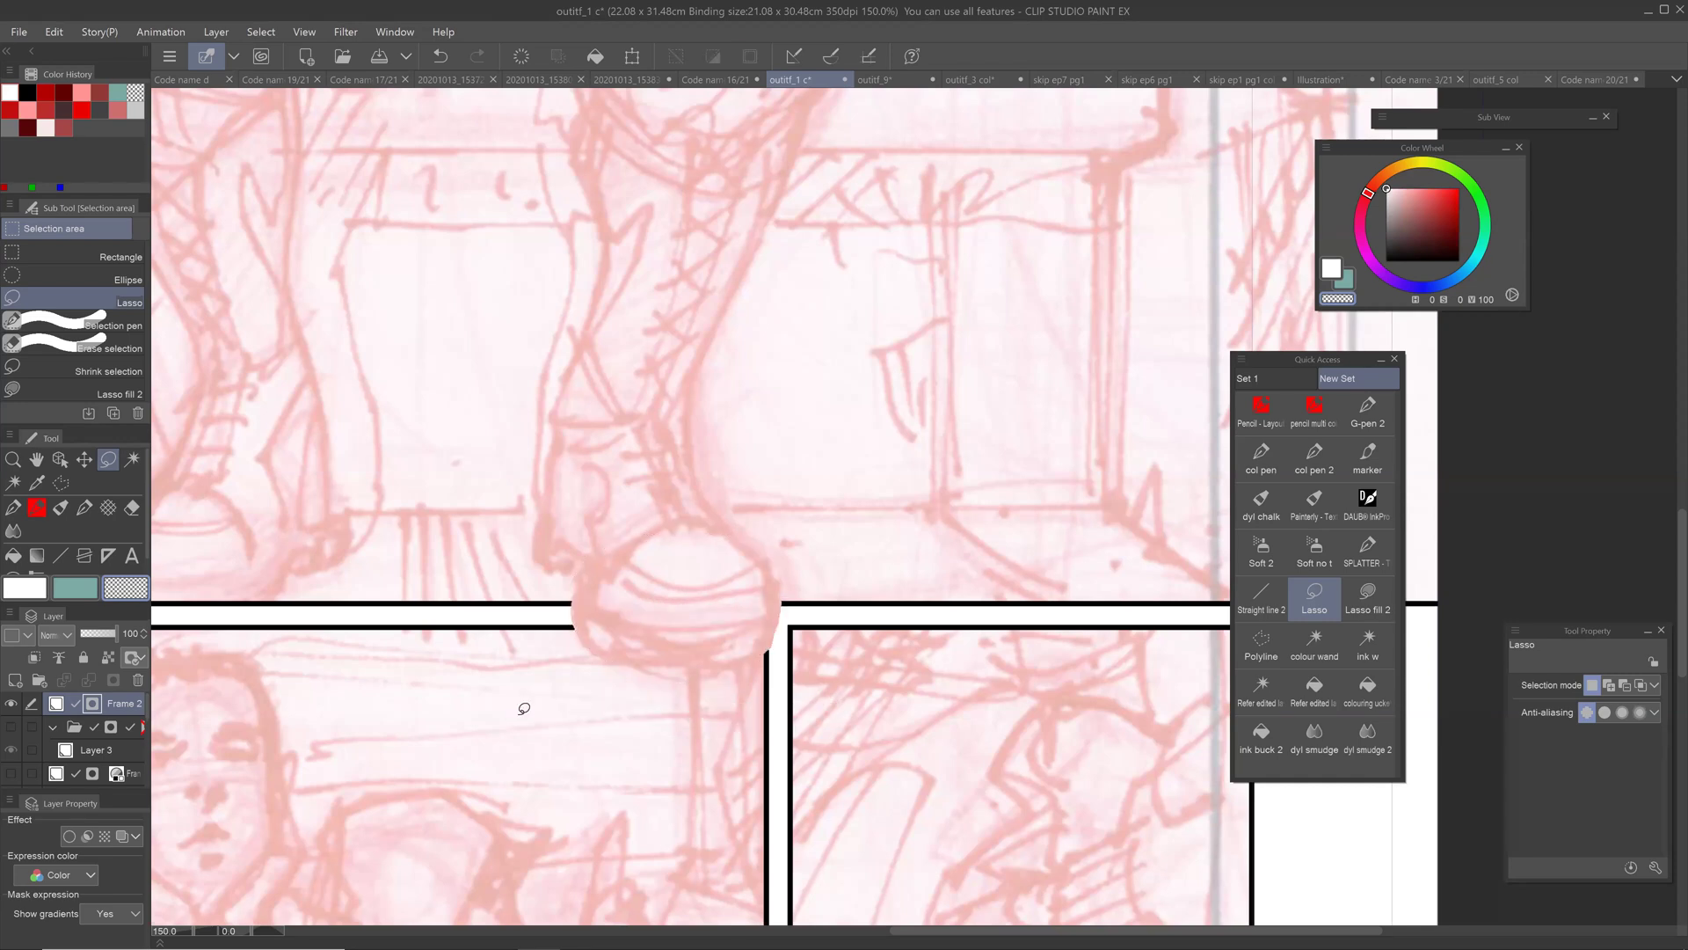
Step: Mask out more gutter beside the boot with the Real G-Pen in transparent, and paint the masked gutter and borders back in with white
{"action": "left_click_drag", "start_coordinate": [870, 651], "coordinate": [1011, 570]}
{"action": "scroll", "coordinate": [990, 613], "scroll_direction": "down", "scroll_amount": 1}
{"action": "scroll", "coordinate": [993, 617], "scroll_direction": "down", "scroll_amount": 2}
{"action": "scroll", "coordinate": [957, 595], "scroll_direction": "up", "scroll_amount": 2}
{"action": "scroll", "coordinate": [833, 615], "scroll_direction": "up", "scroll_amount": 2}
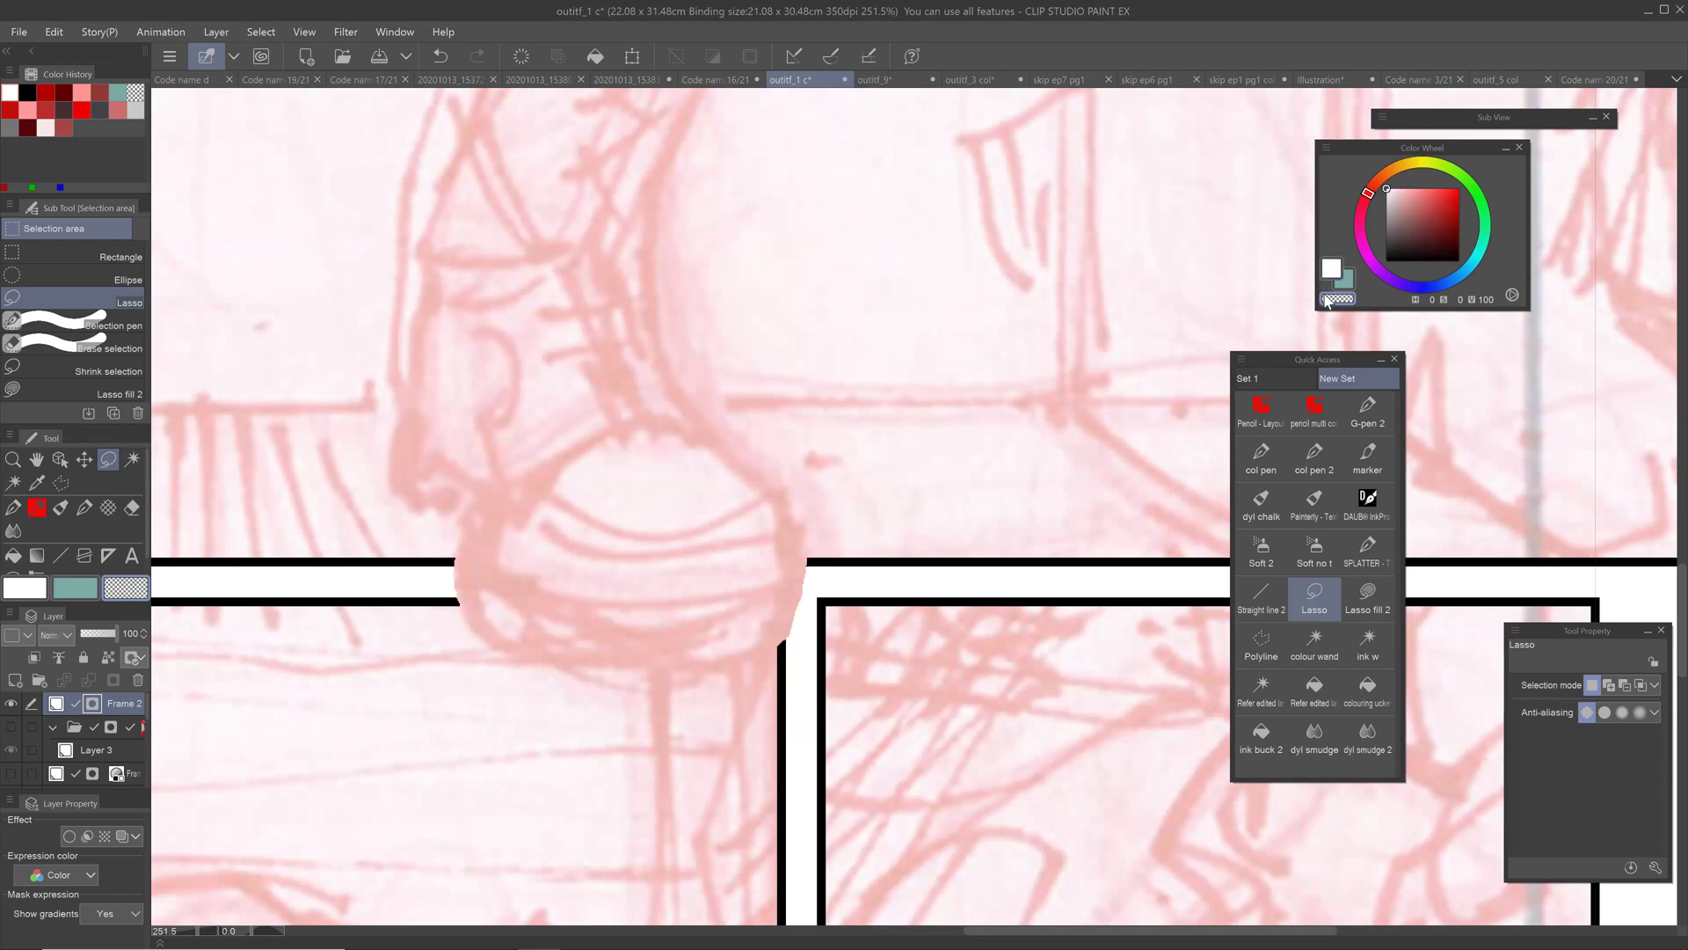
{"action": "key", "text": "p"}
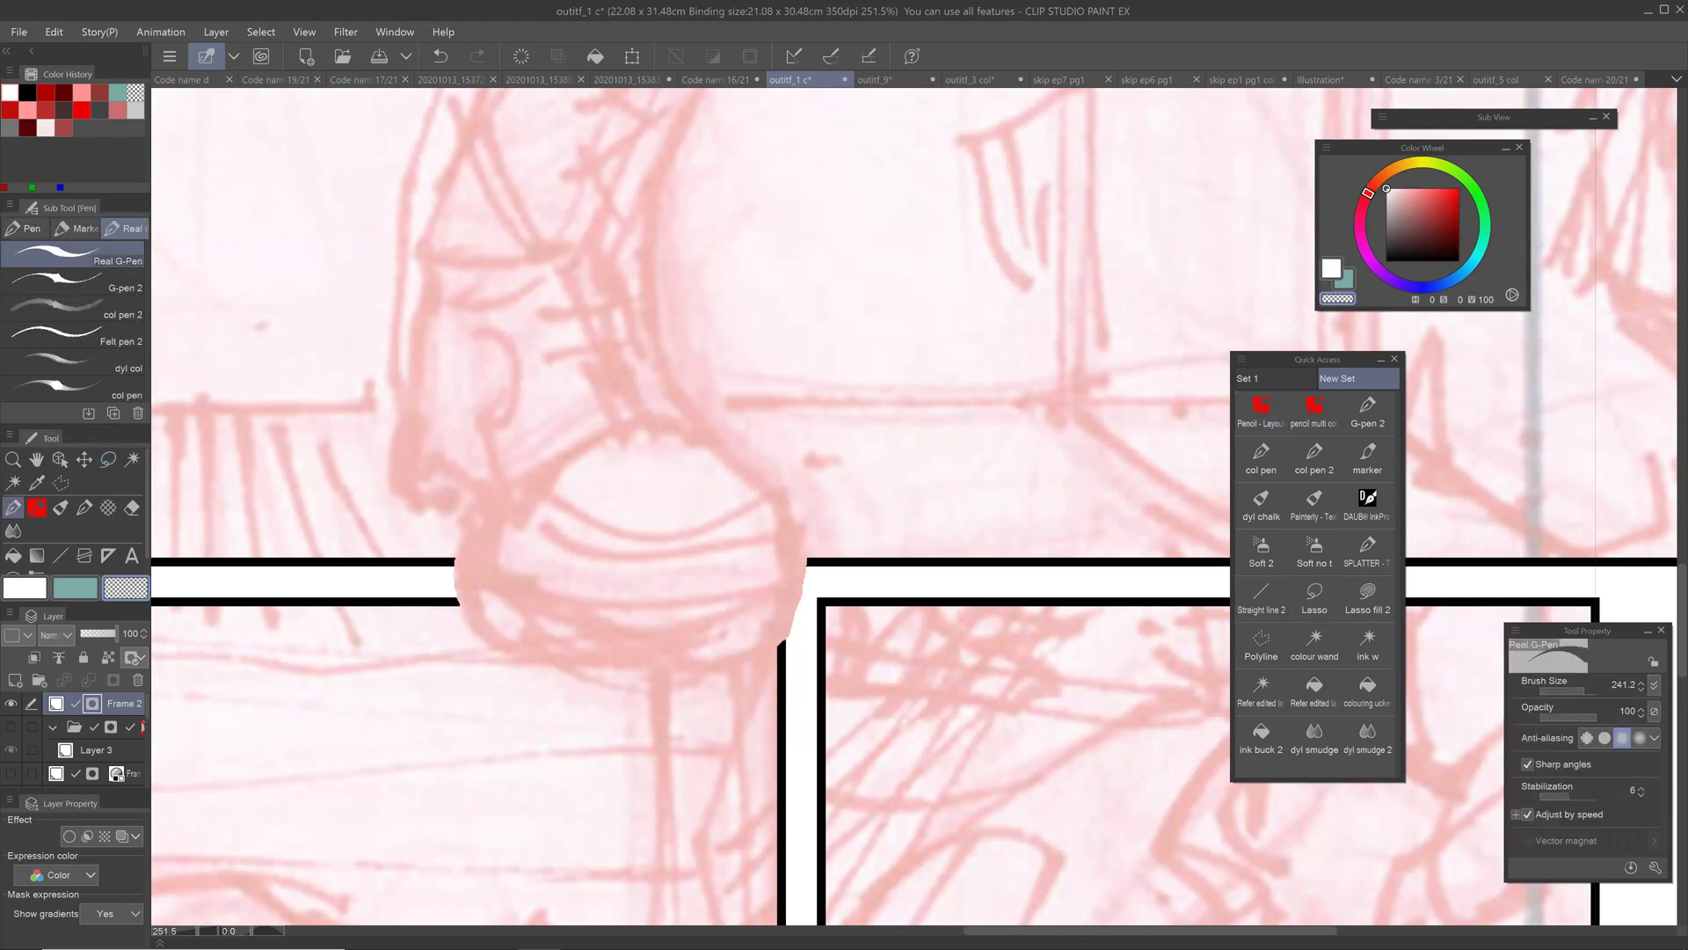
{"action": "left_click_drag", "start_coordinate": [464, 576], "coordinate": [374, 591]}
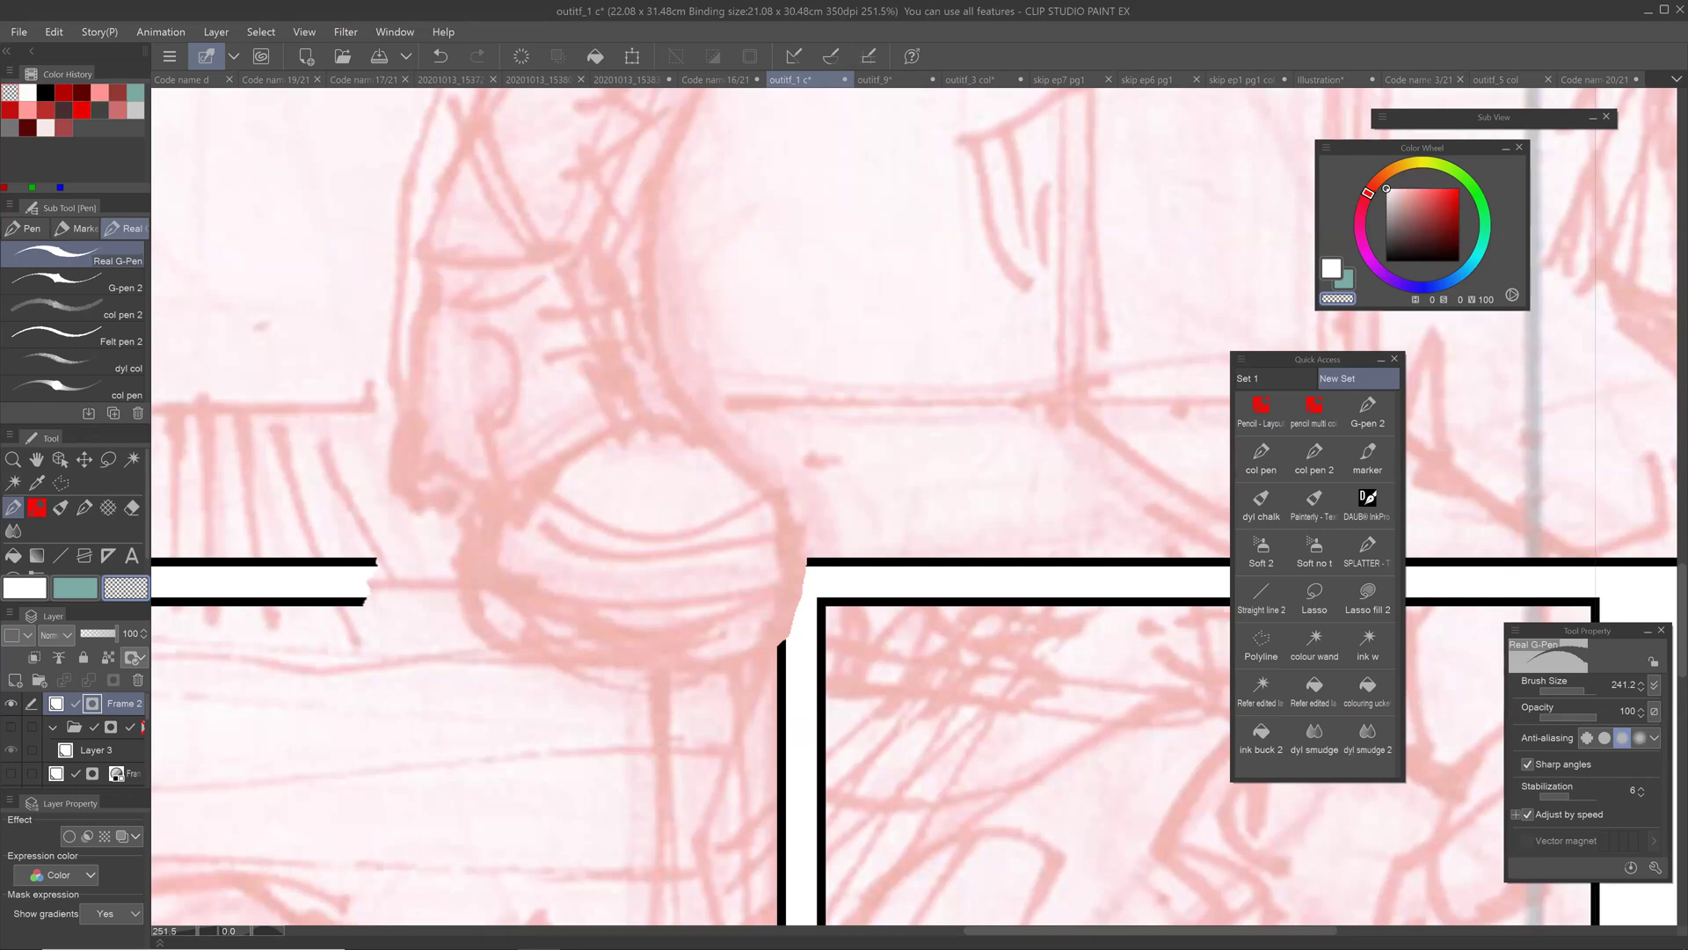
{"action": "key", "text": "c"}
{"action": "mouse_move", "coordinate": [370, 583]}
{"action": "left_mouse_down"}
{"action": "mouse_move", "coordinate": [787, 582]}
{"action": "mouse_move", "coordinate": [800, 633]}
{"action": "left_mouse_up"}
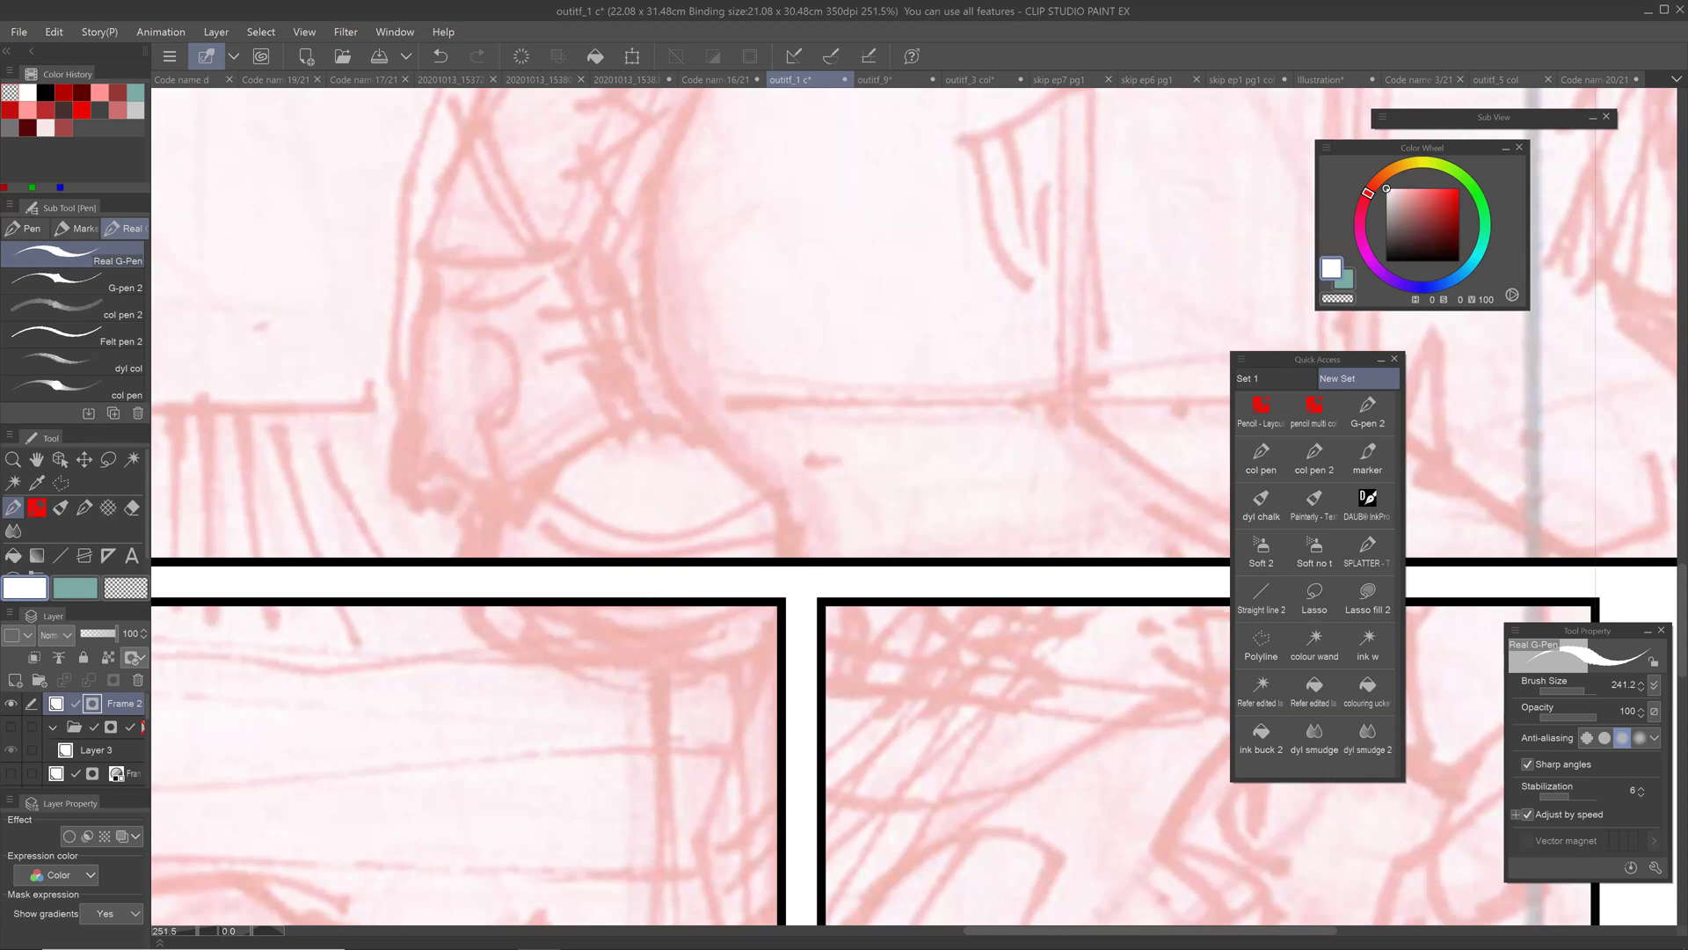
Step: Mask out the gutter and borders crossing the seated man's head using the Real G-Pen in transparent
{"action": "key", "text": "ctrl+minus"}
{"action": "key", "text": "ctrl+minus"}
{"action": "key", "text": "ctrl+minus"}
{"action": "key", "text": "ctrl+minus"}
{"action": "key", "text": "ctrl+minus"}
{"action": "key", "text": "ctrl+minus"}
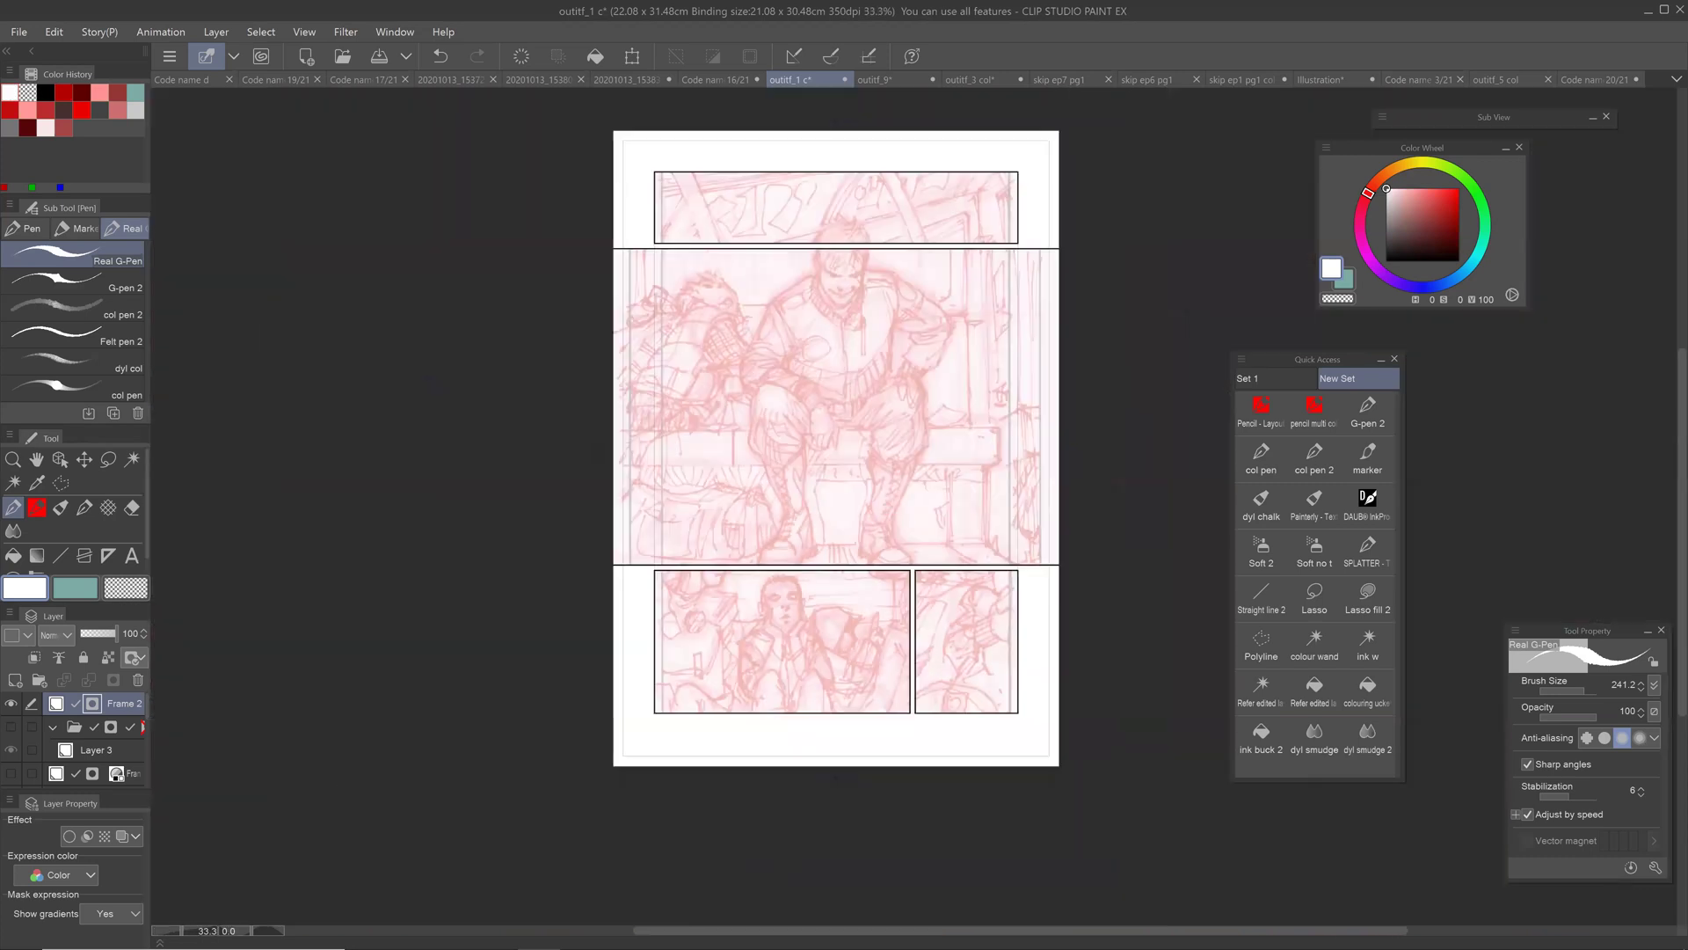
{"action": "scroll", "coordinate": [878, 352], "scroll_direction": "up", "scroll_amount": 1}
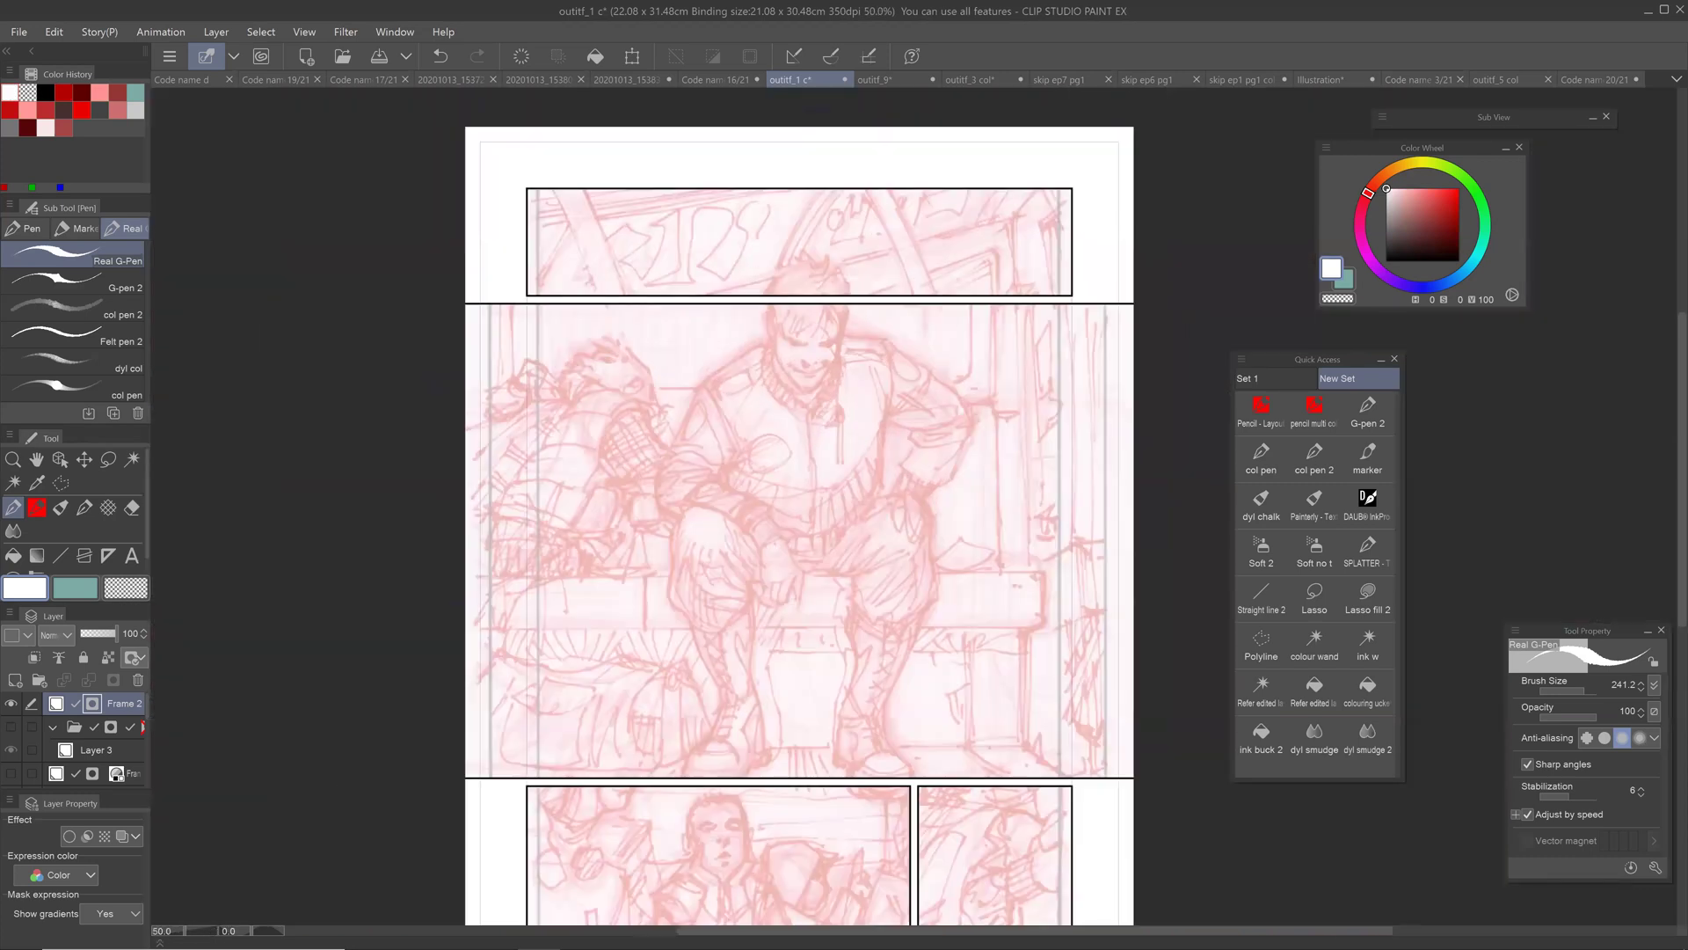
{"action": "left_click_drag", "start_coordinate": [817, 351], "coordinate": [791, 680]}
{"action": "scroll", "coordinate": [924, 545], "scroll_direction": "up", "scroll_amount": 3}
{"action": "left_click_drag", "start_coordinate": [730, 607], "coordinate": [852, 445]}
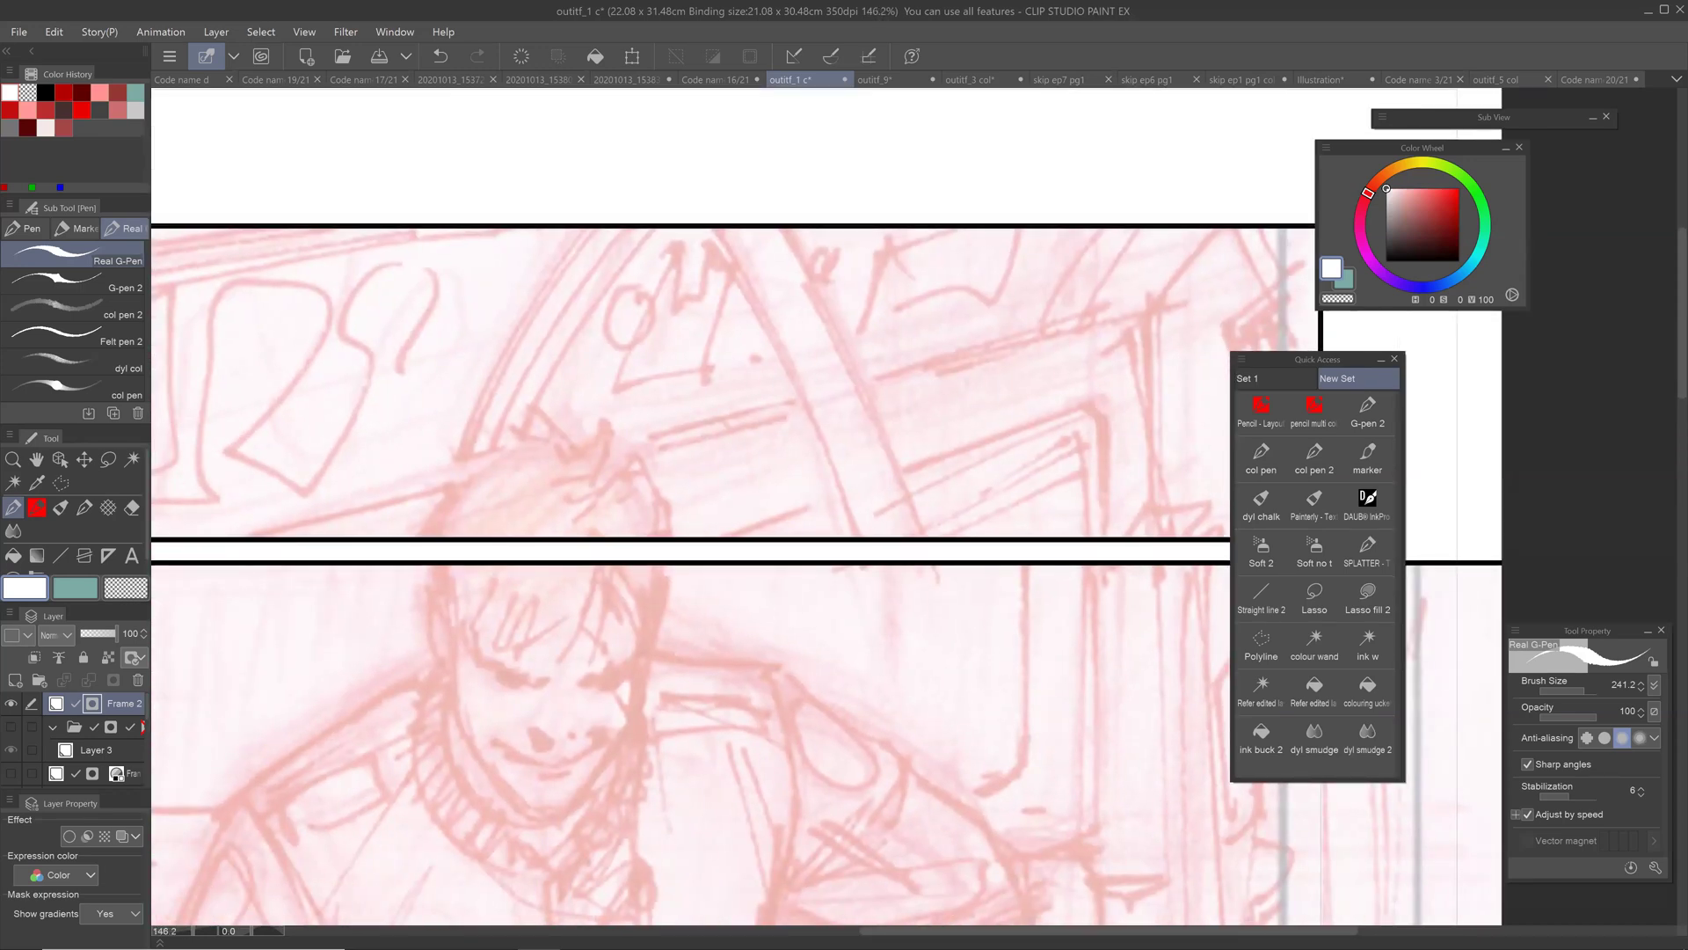
{"action": "key", "text": "c"}
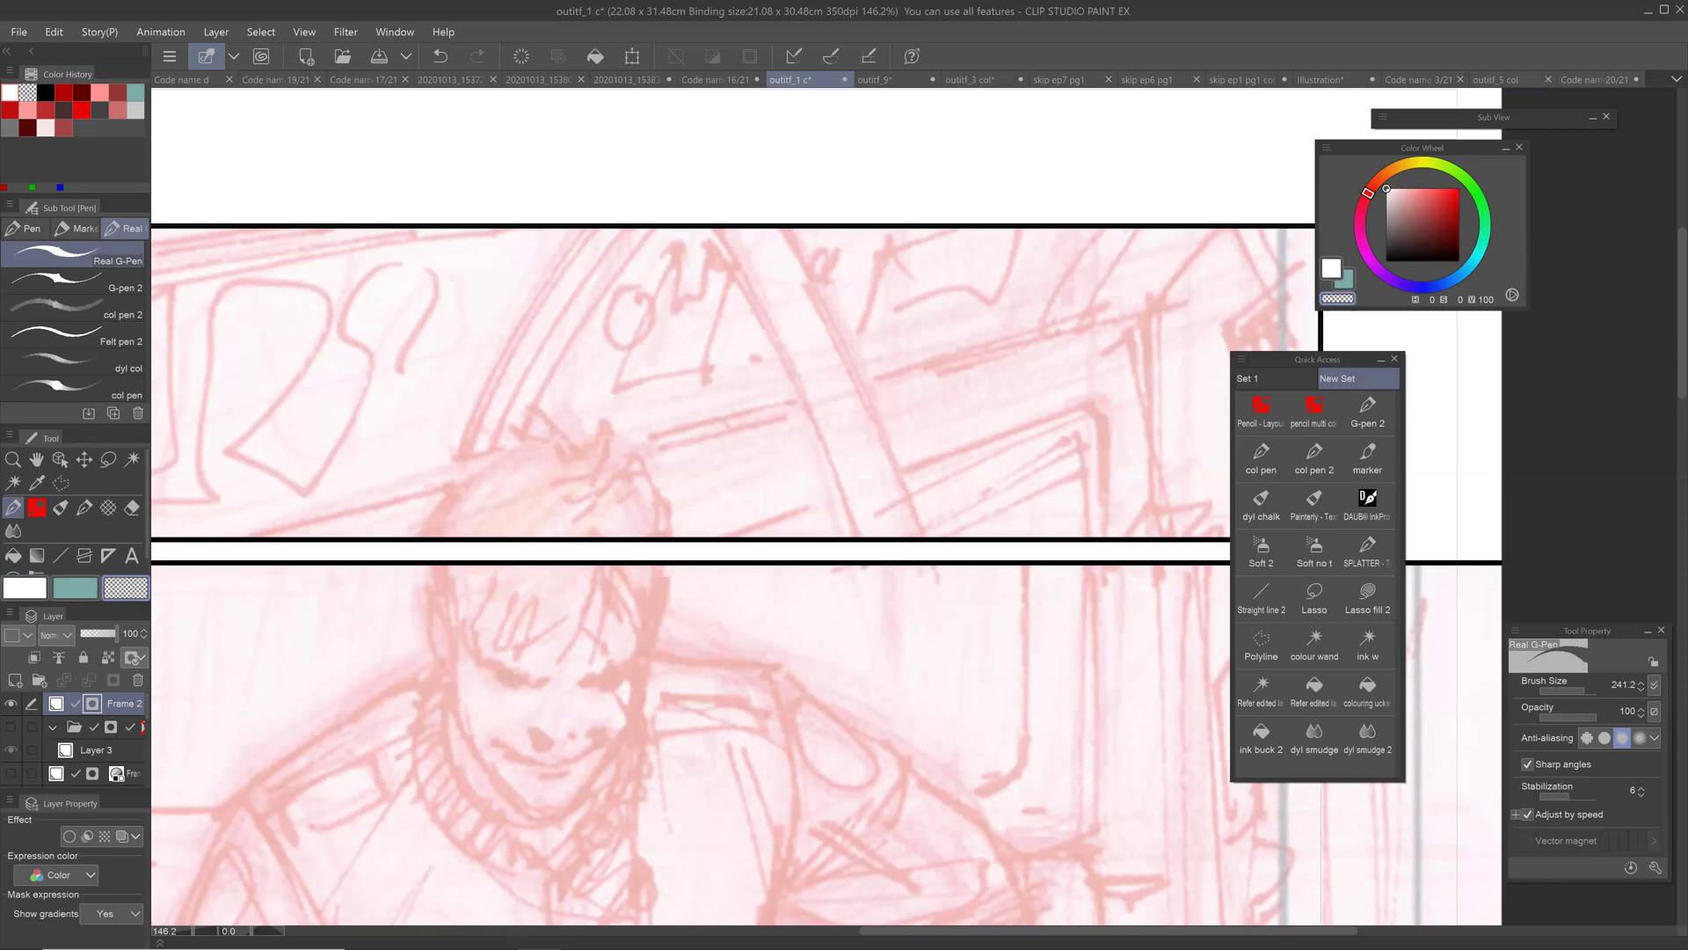
{"action": "left_click_drag", "start_coordinate": [419, 549], "coordinate": [681, 549]}
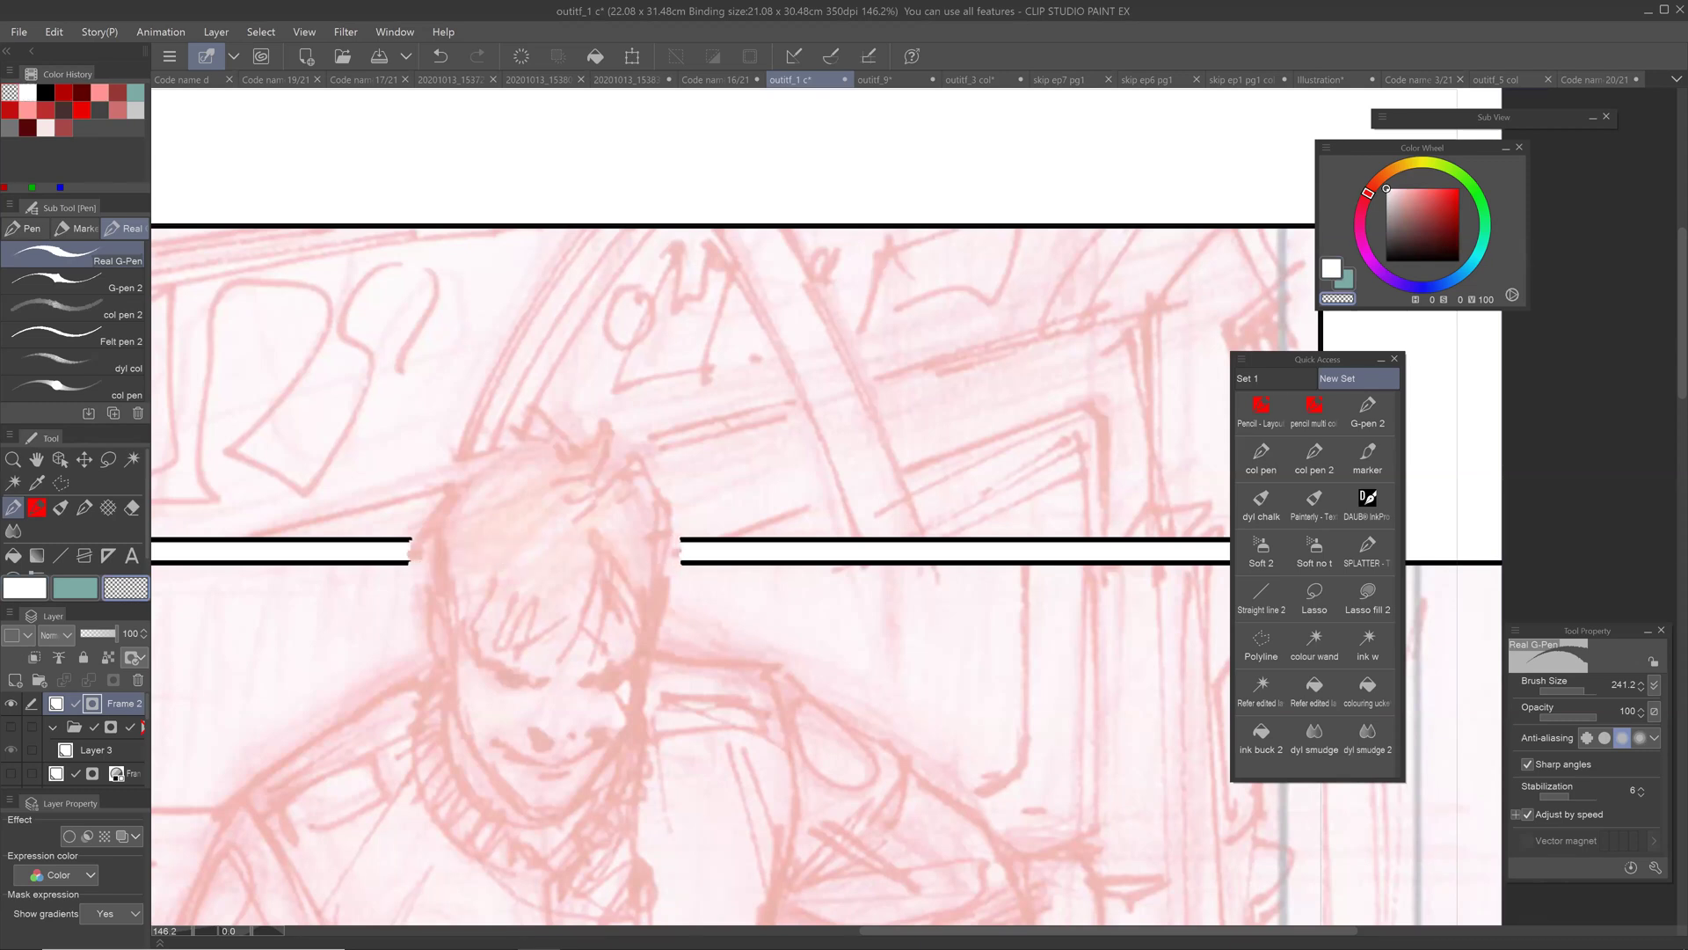
Step: Show the inked artwork layers and hide the red sketch layer pg 1 4 Copy
{"action": "left_click_drag", "start_coordinate": [824, 882], "coordinate": [862, 599]}
{"action": "scroll", "coordinate": [862, 599], "scroll_direction": "down", "scroll_amount": 3}
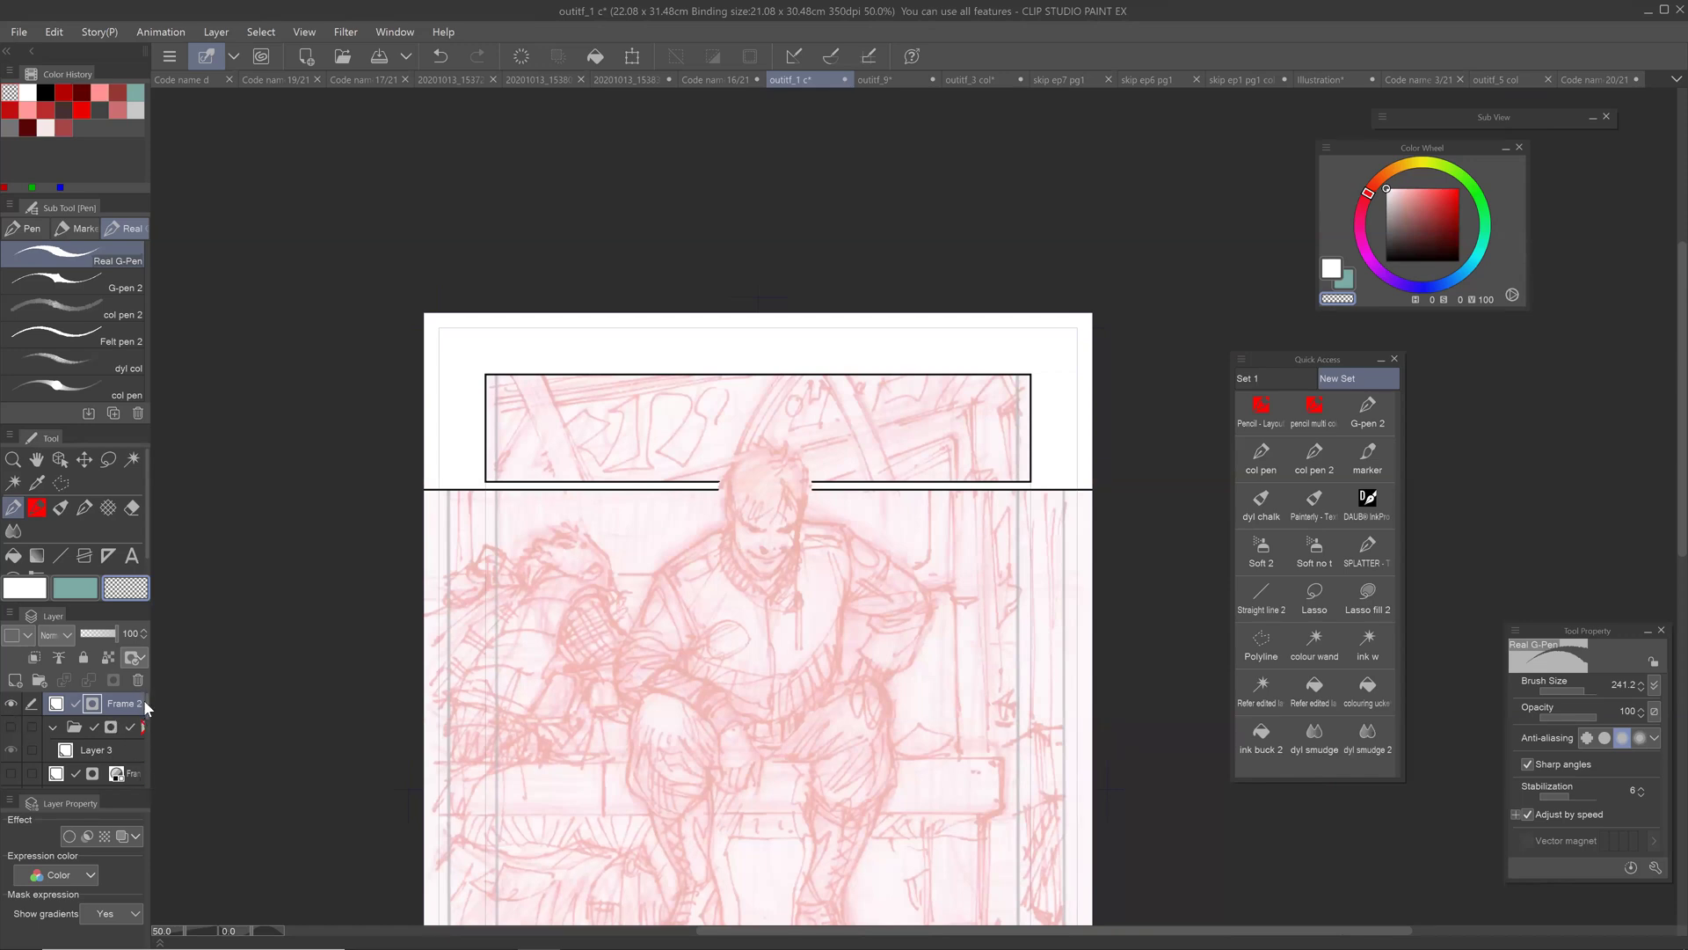
{"action": "left_click_drag", "start_coordinate": [147, 706], "coordinate": [148, 715]}
{"action": "left_click_drag", "start_coordinate": [148, 715], "coordinate": [145, 731]}
{"action": "left_click", "coordinate": [12, 708]}
{"action": "left_click", "coordinate": [12, 732]}
{"action": "left_click", "coordinate": [11, 754]}
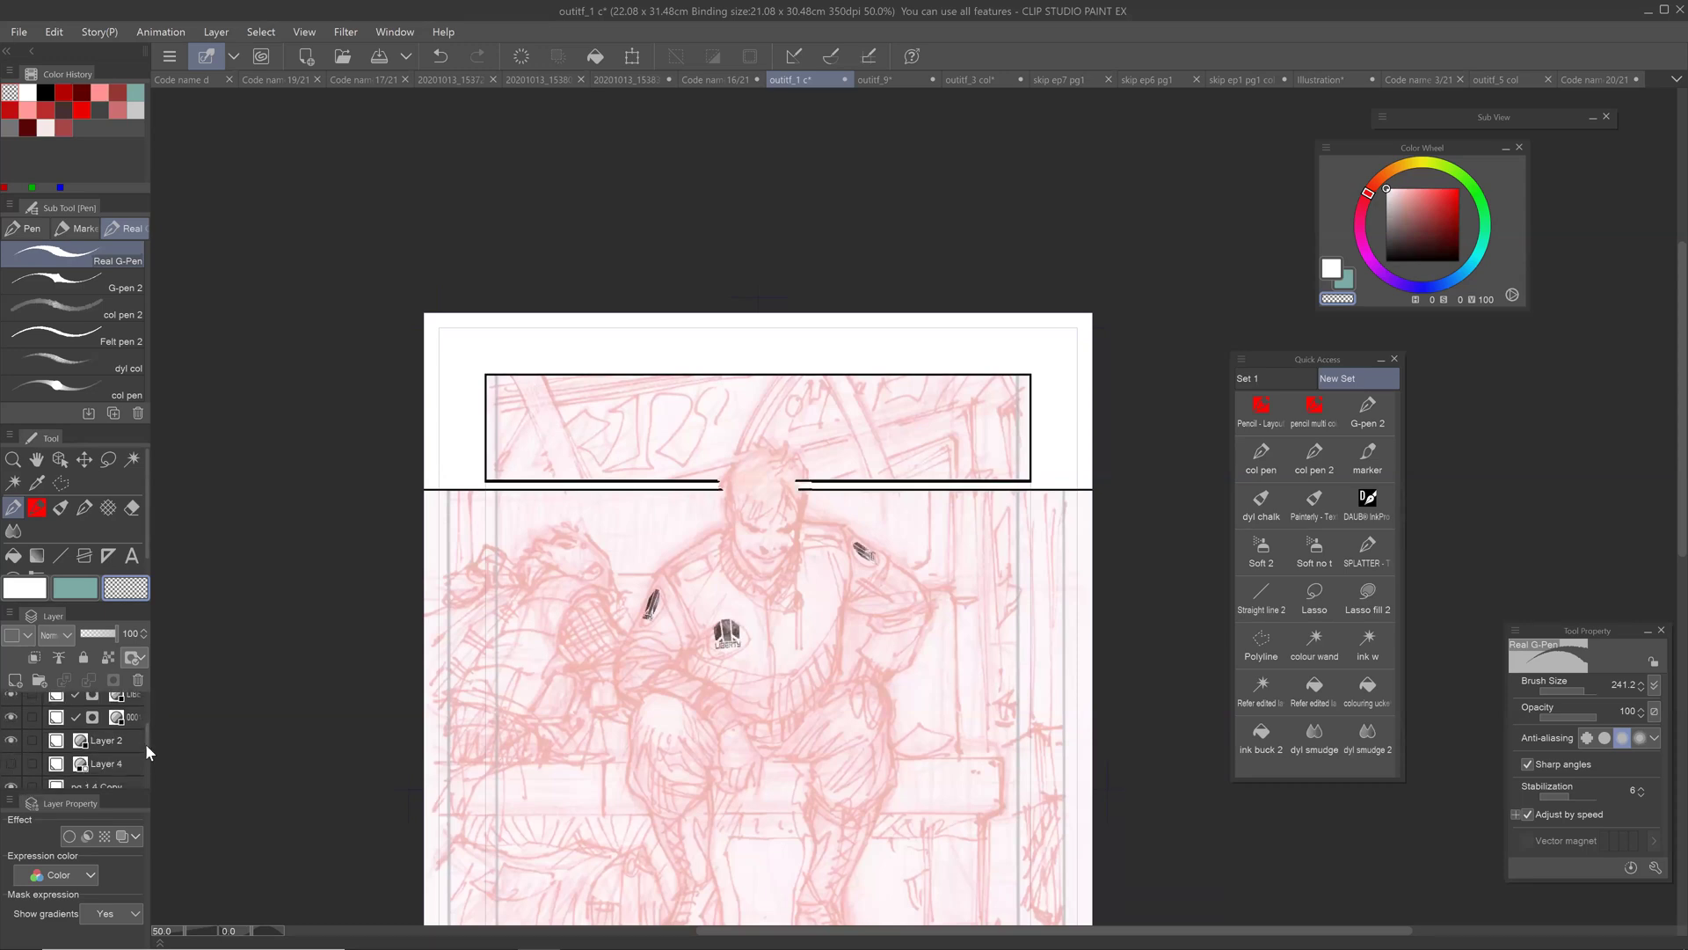
{"action": "left_click_drag", "start_coordinate": [145, 726], "coordinate": [146, 746]}
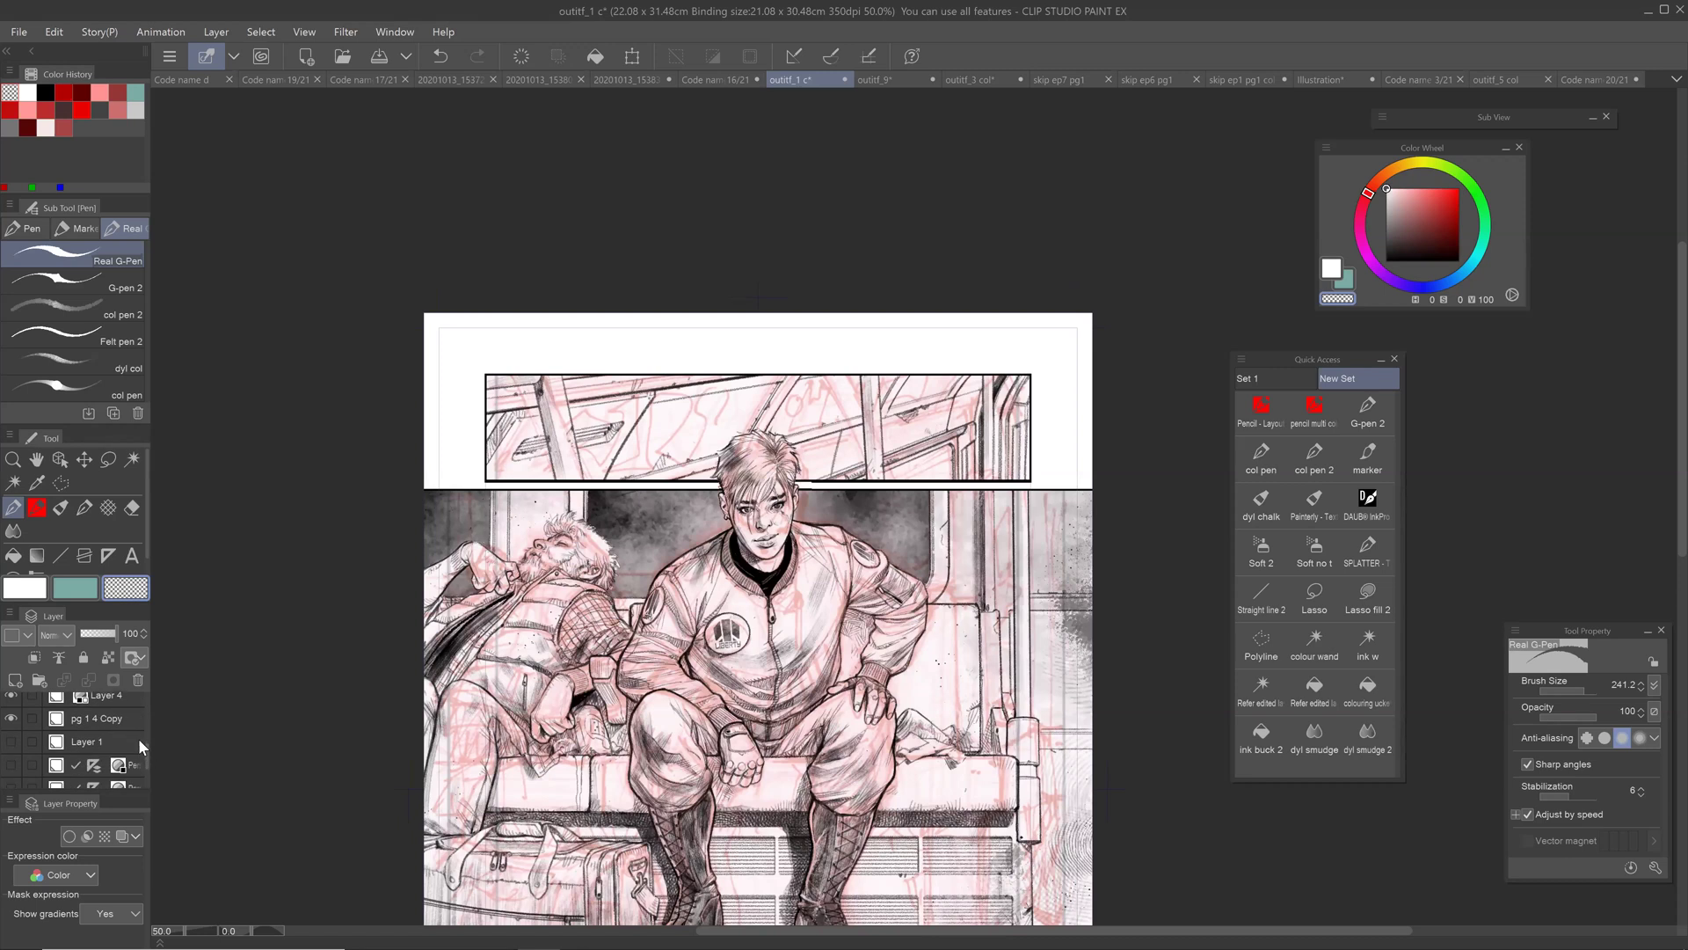
{"action": "left_click", "coordinate": [11, 718]}
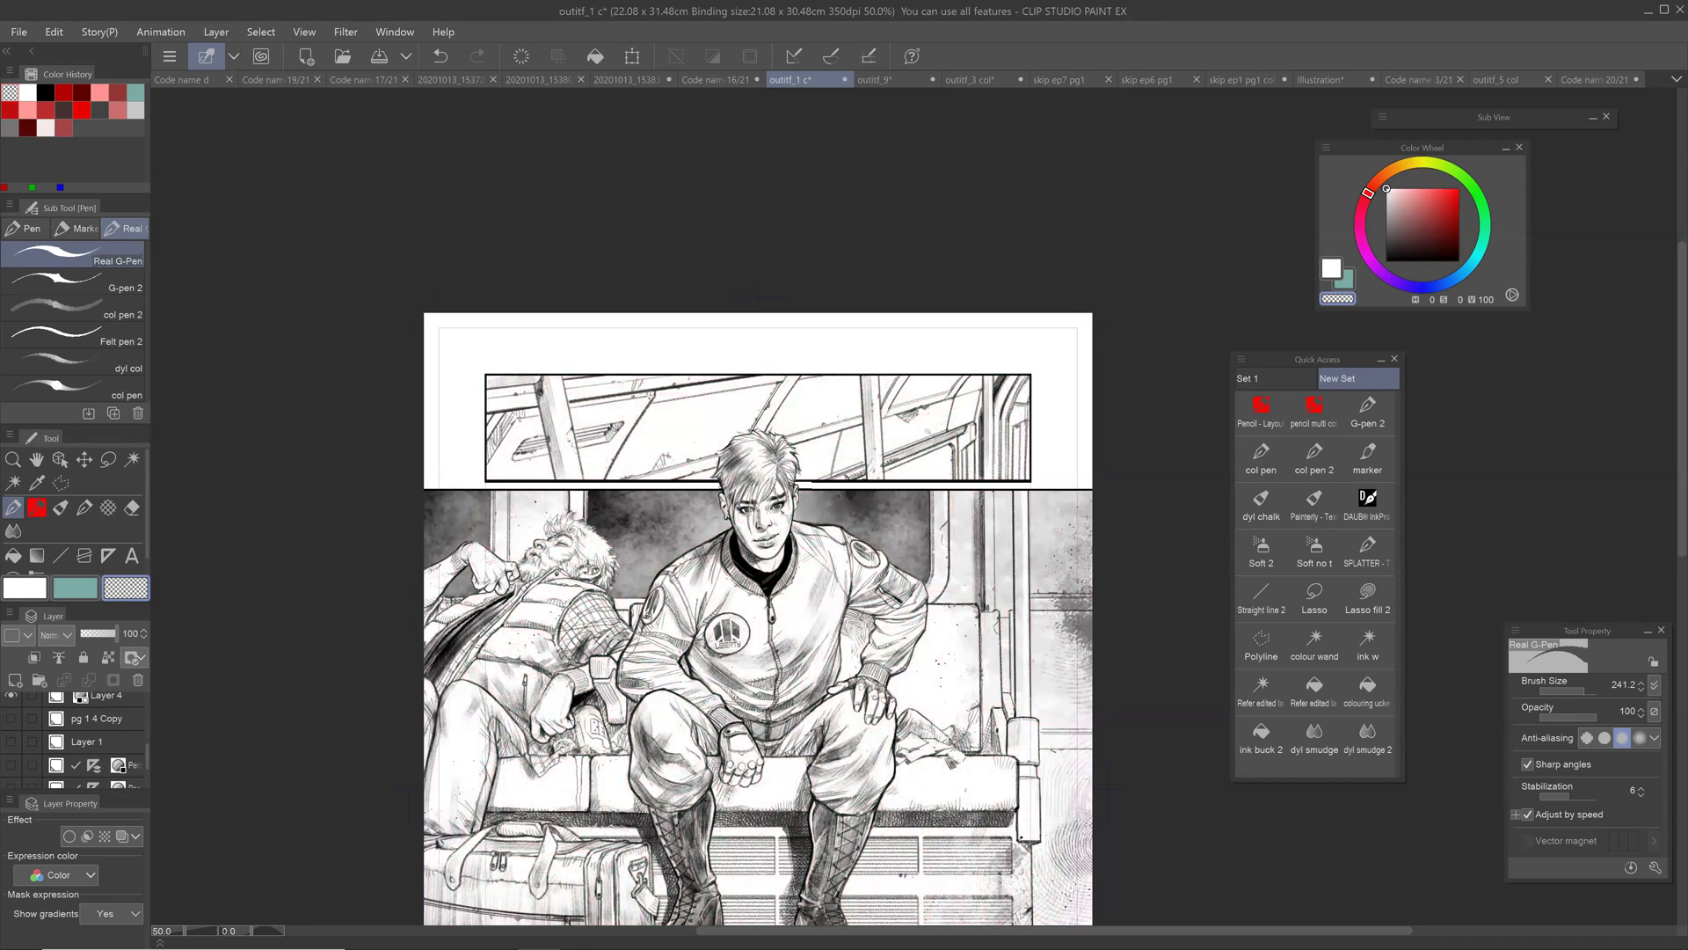
Step: Examine the inked page, checking the full-bleed middle panel and how the figure's head and boots overlap the neighbouring gutters
{"action": "left_click_drag", "start_coordinate": [758, 633], "coordinate": [801, 481]}
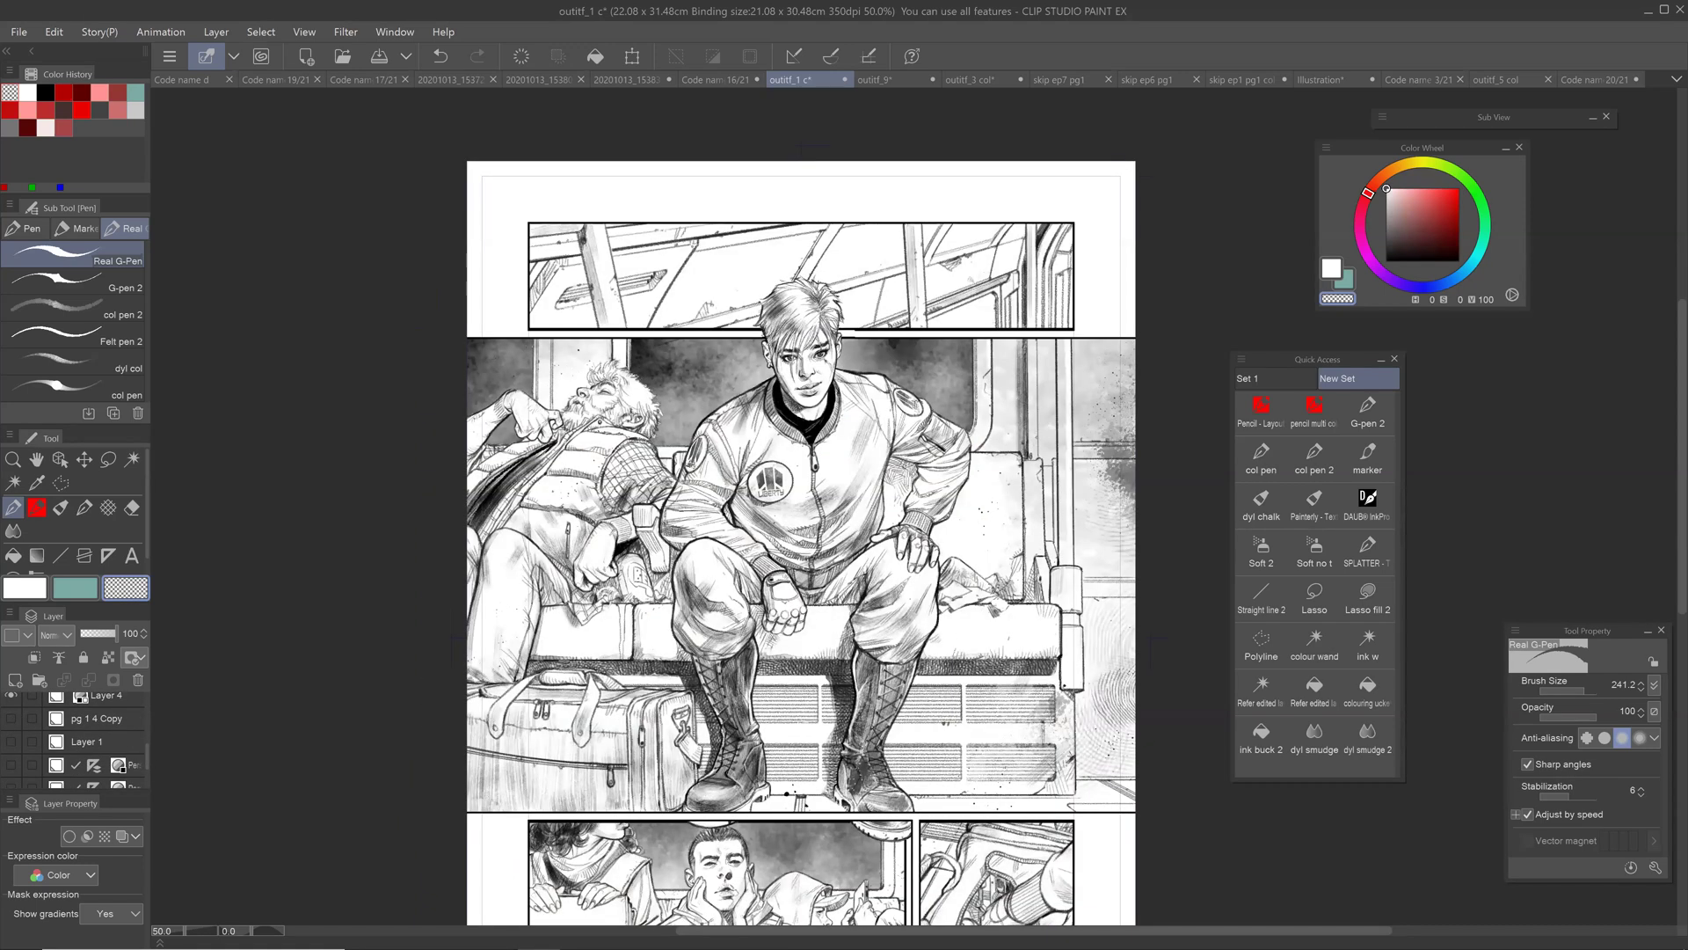
{"action": "scroll", "coordinate": [941, 517], "scroll_direction": "up", "scroll_amount": 5}
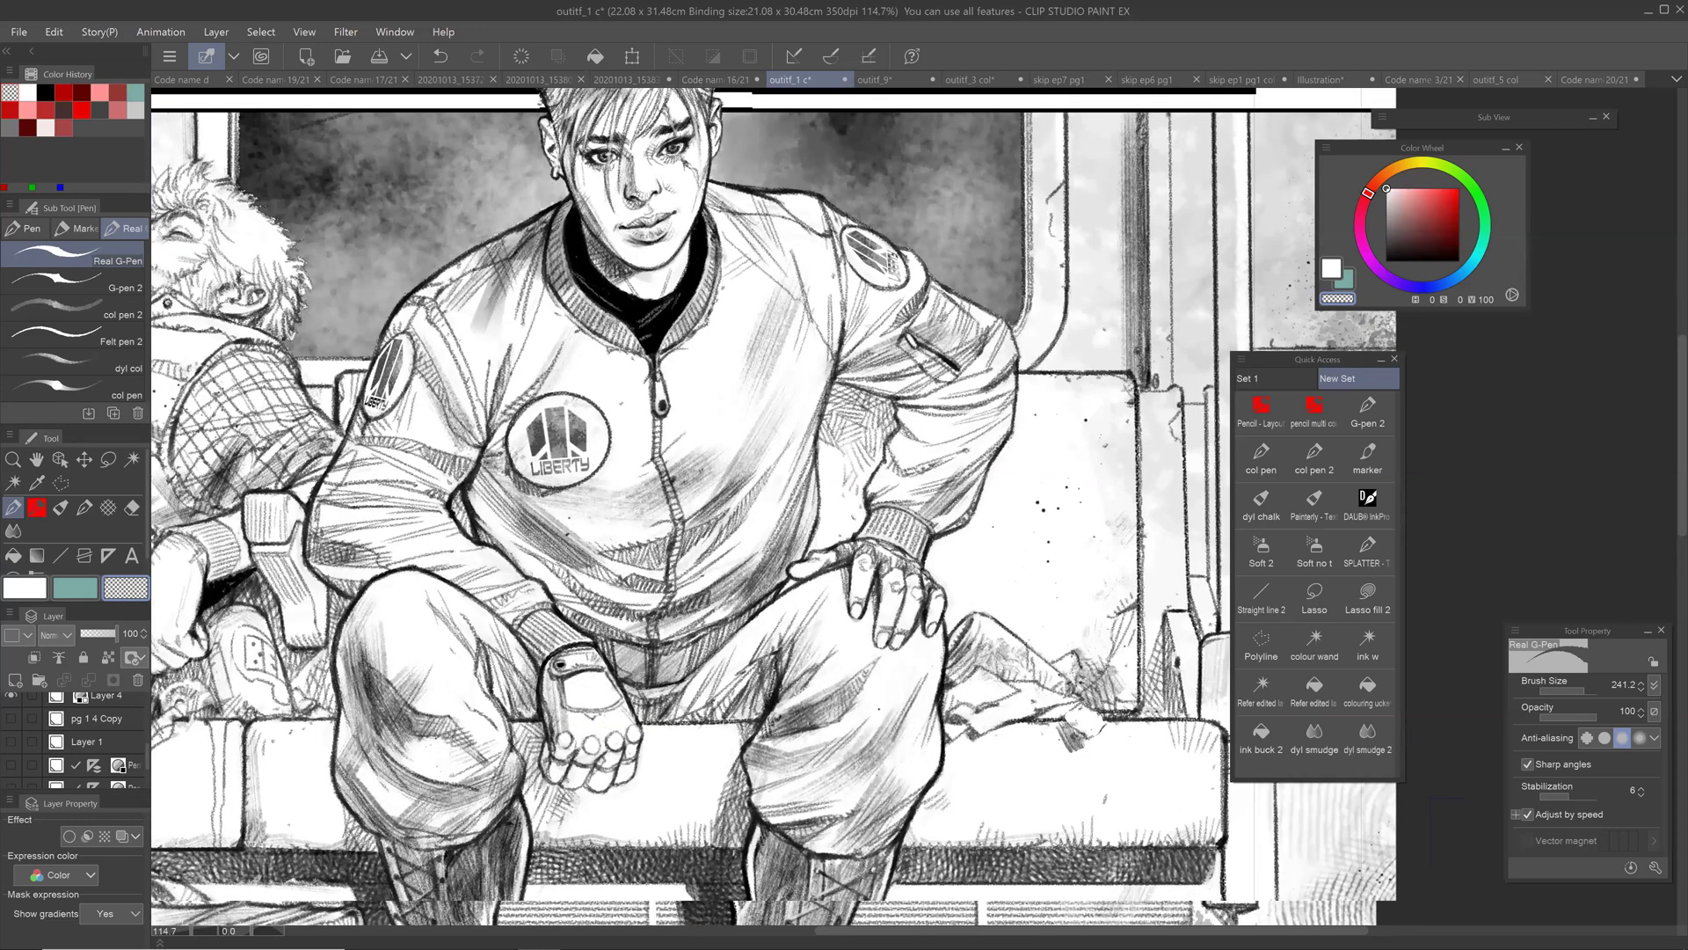
{"action": "scroll", "coordinate": [1083, 624], "scroll_direction": "down", "scroll_amount": 3}
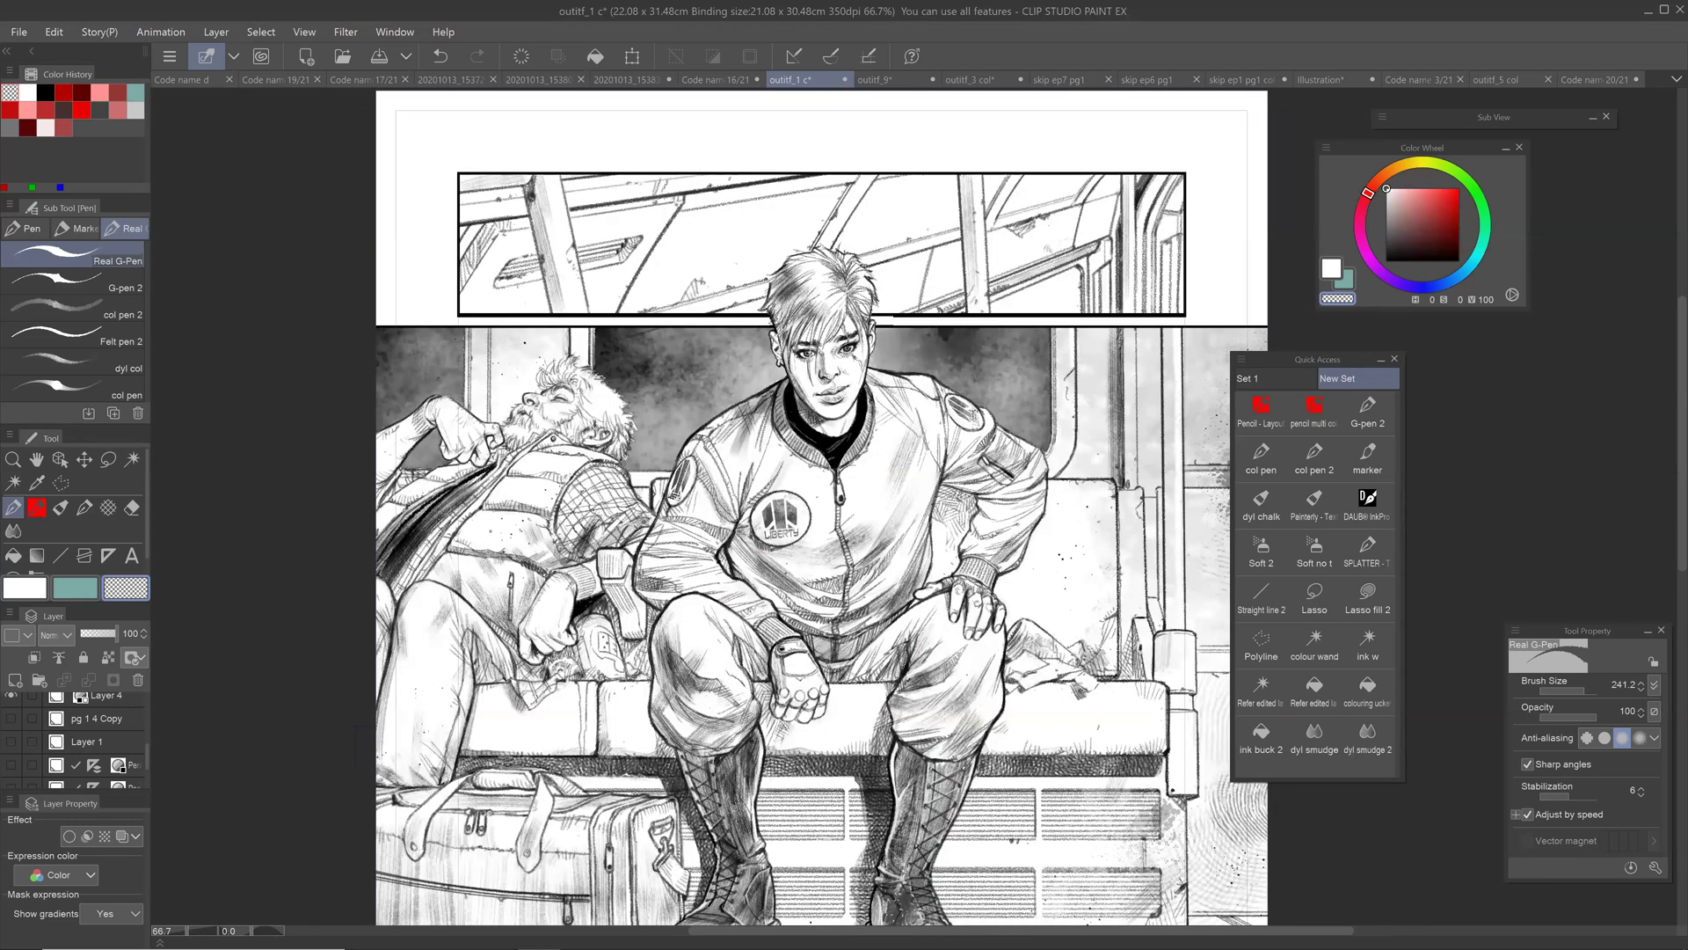
{"action": "left_click_drag", "start_coordinate": [822, 545], "coordinate": [775, 504]}
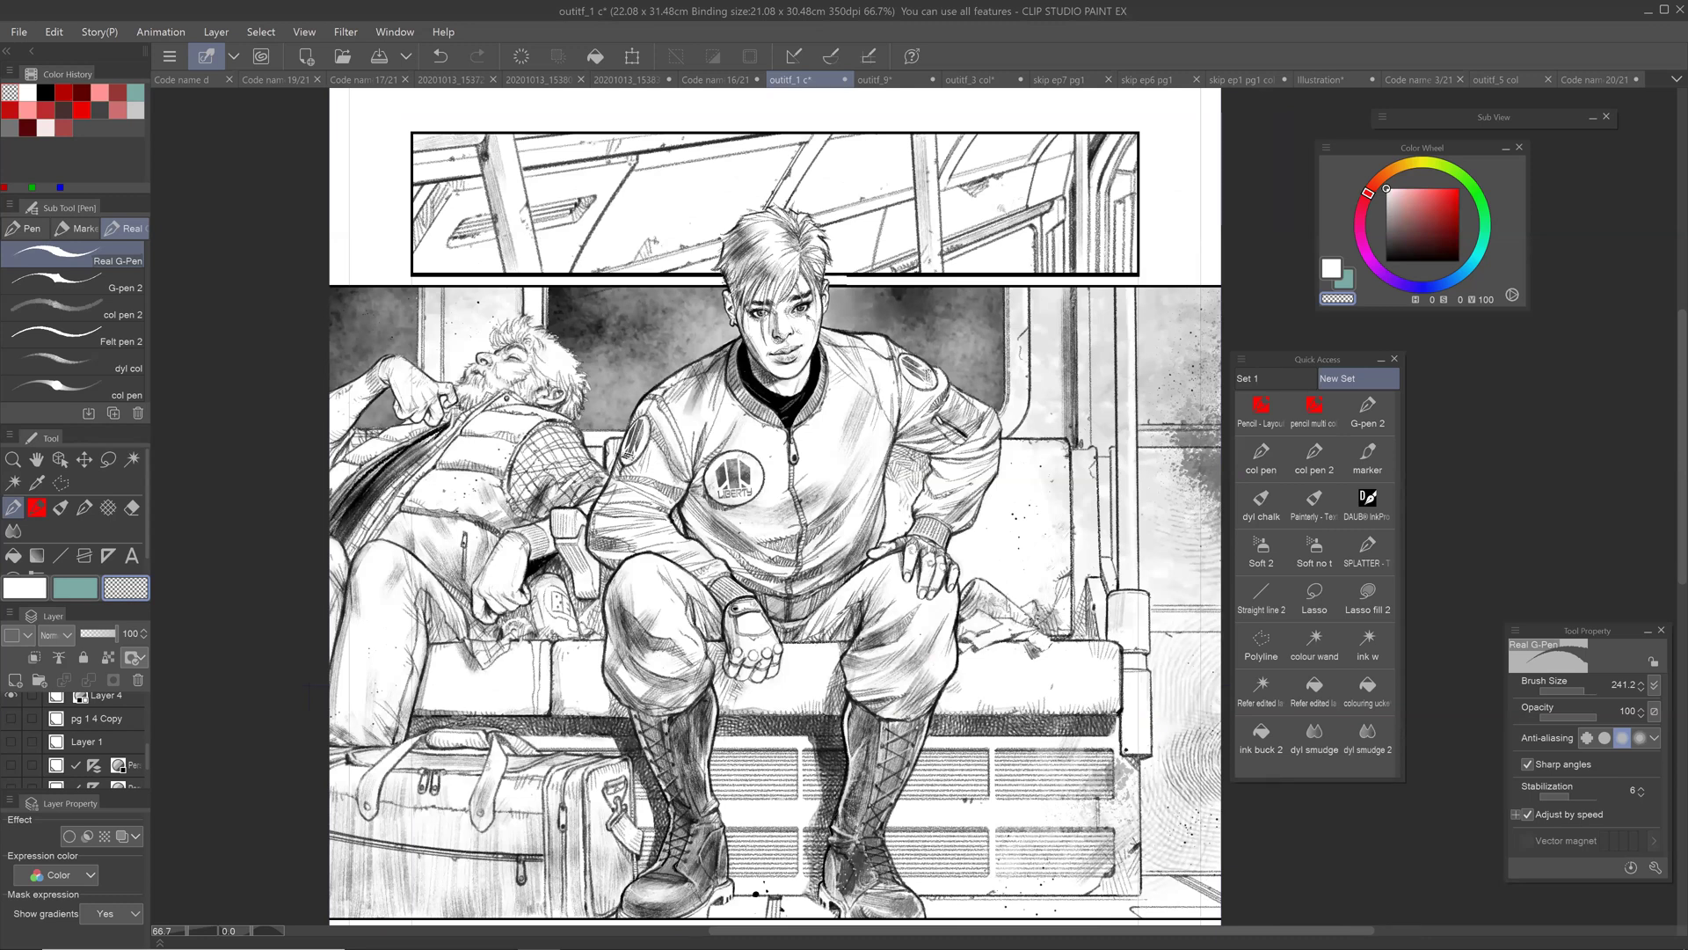
{"action": "left_click_drag", "start_coordinate": [789, 539], "coordinate": [760, 478]}
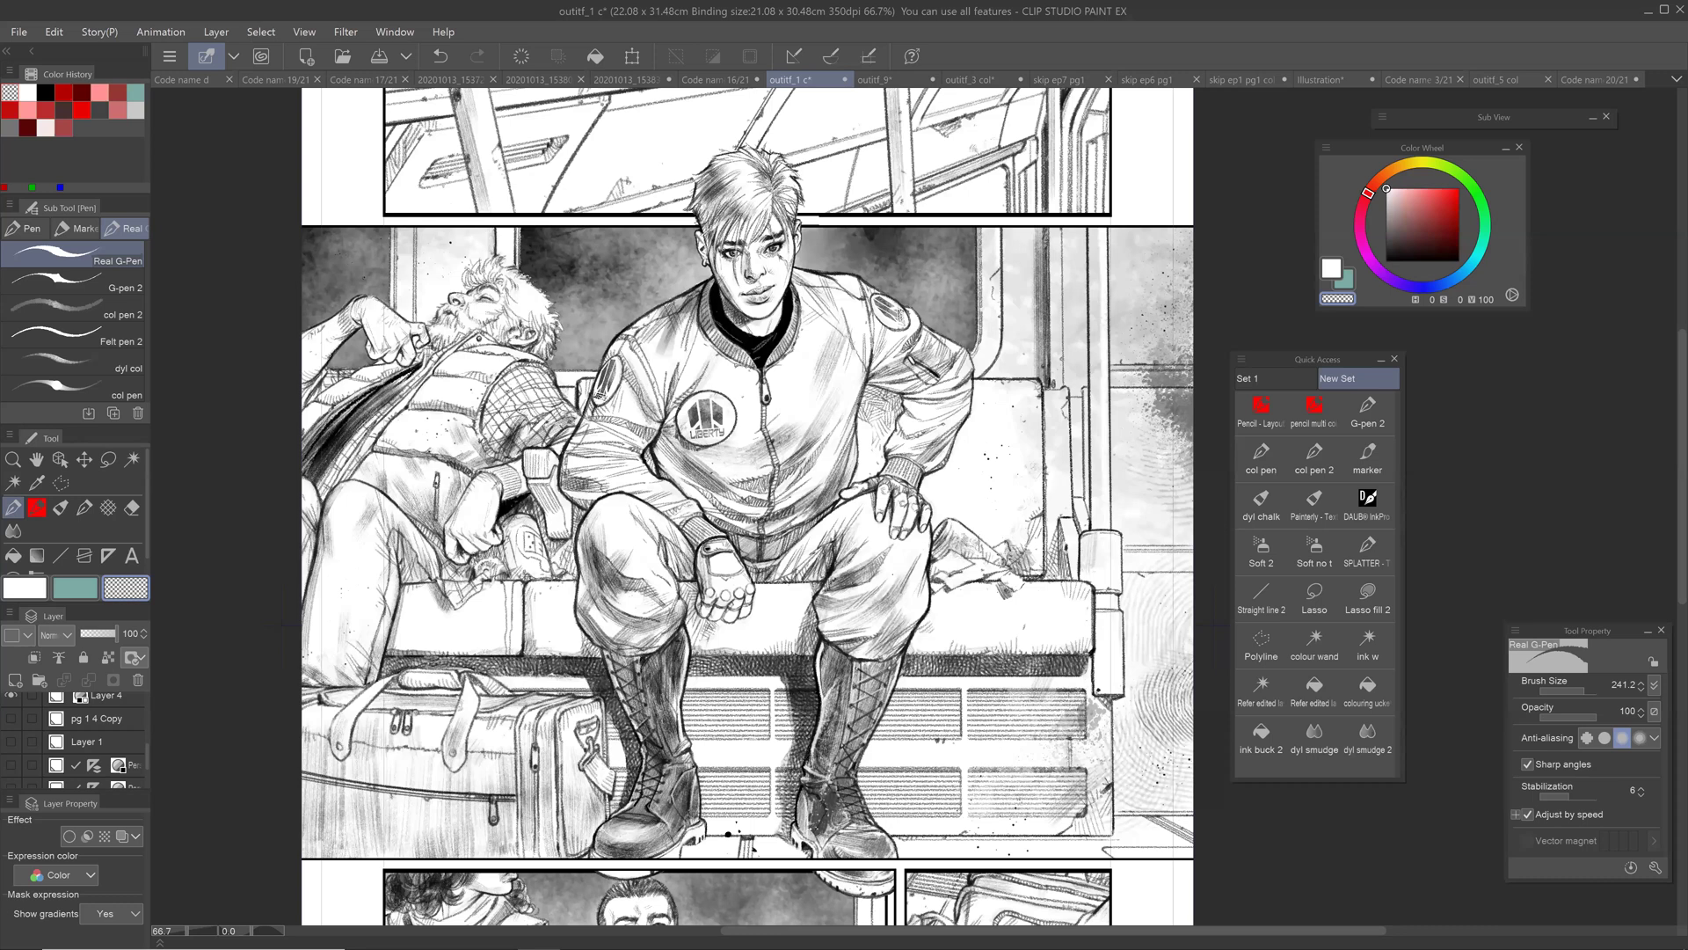
{"action": "left_click_drag", "start_coordinate": [1216, 626], "coordinate": [1195, 645]}
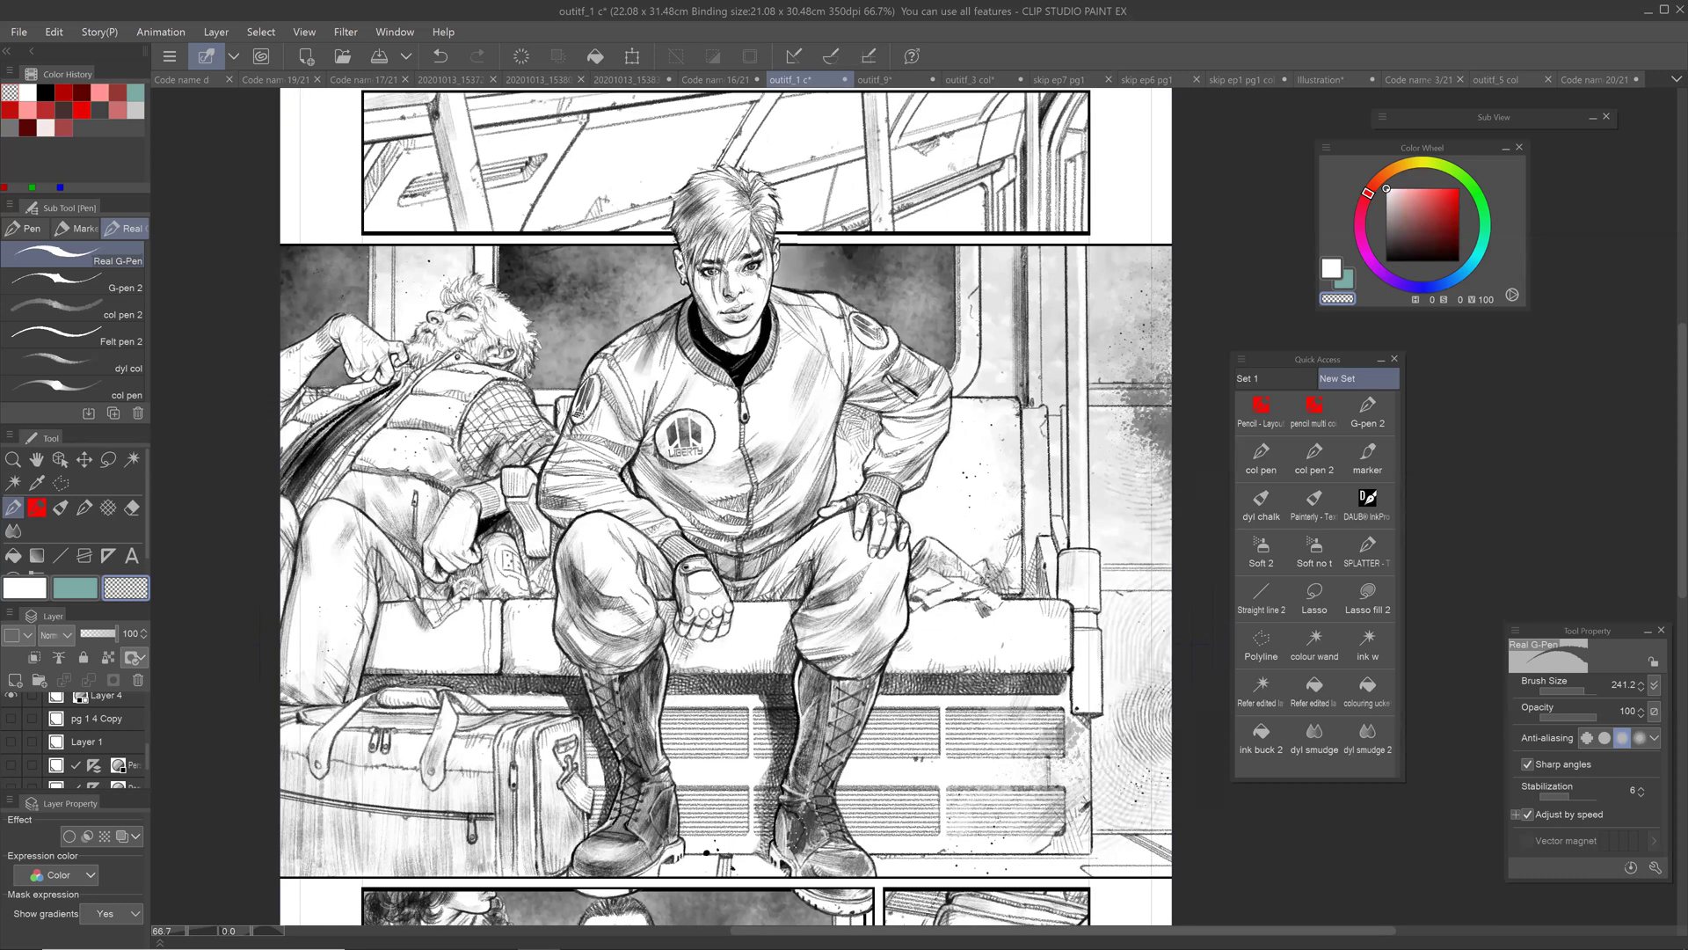
{"action": "left_click_drag", "start_coordinate": [773, 492], "coordinate": [741, 545]}
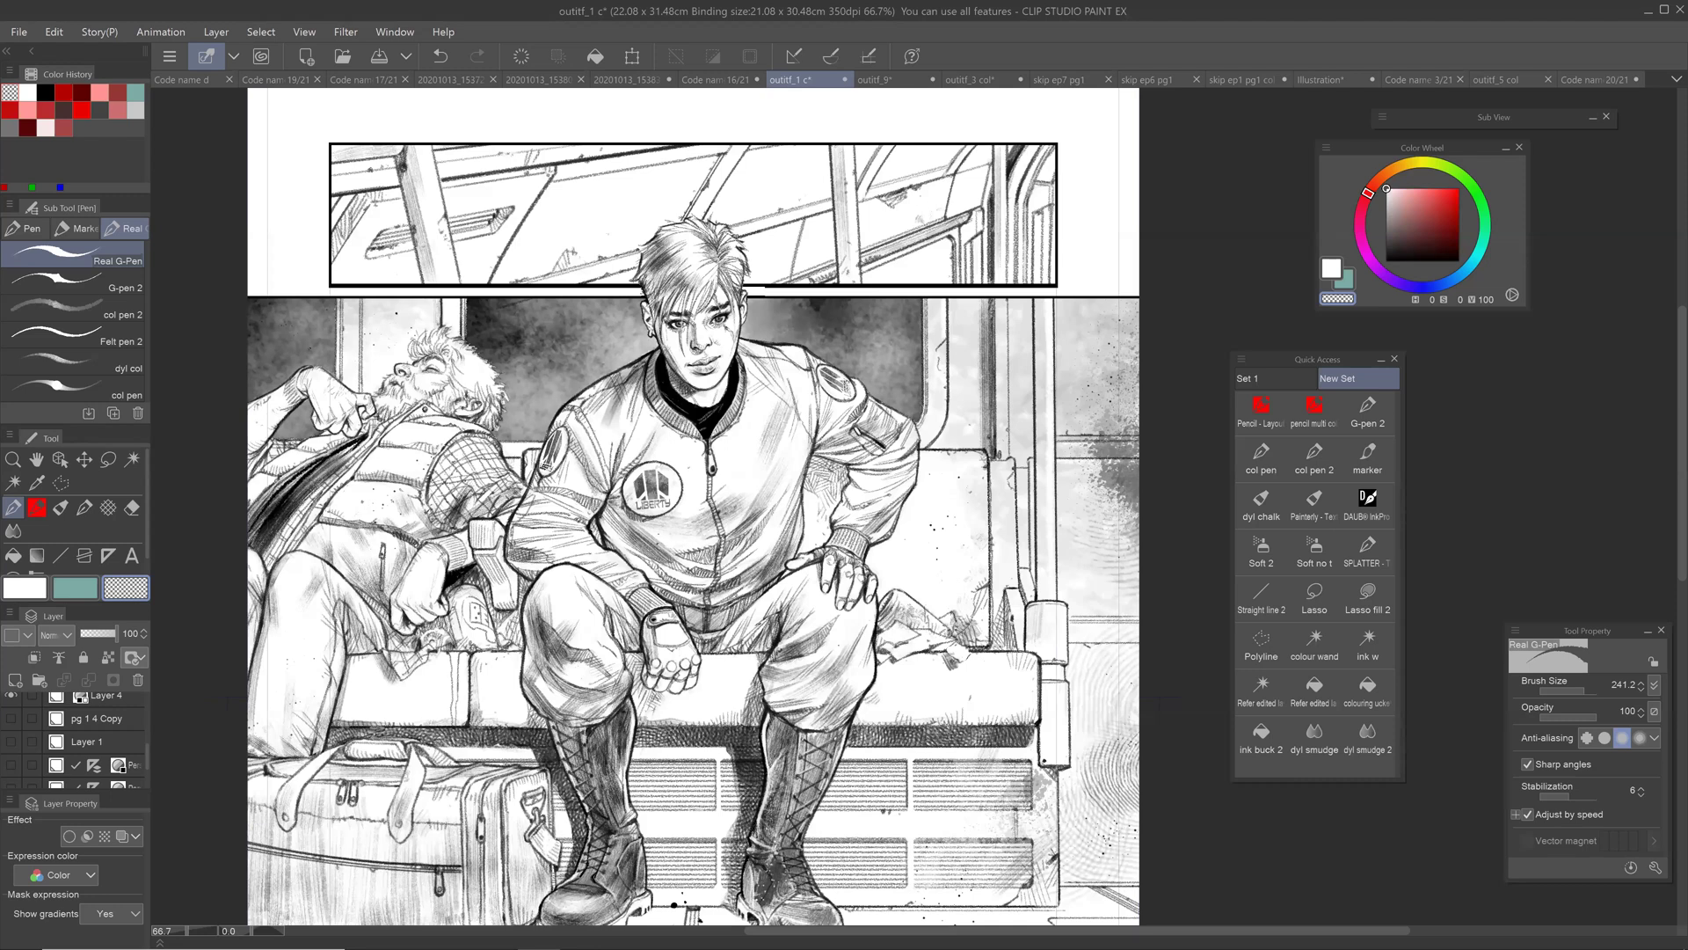
{"action": "left_click_drag", "start_coordinate": [686, 527], "coordinate": [705, 498]}
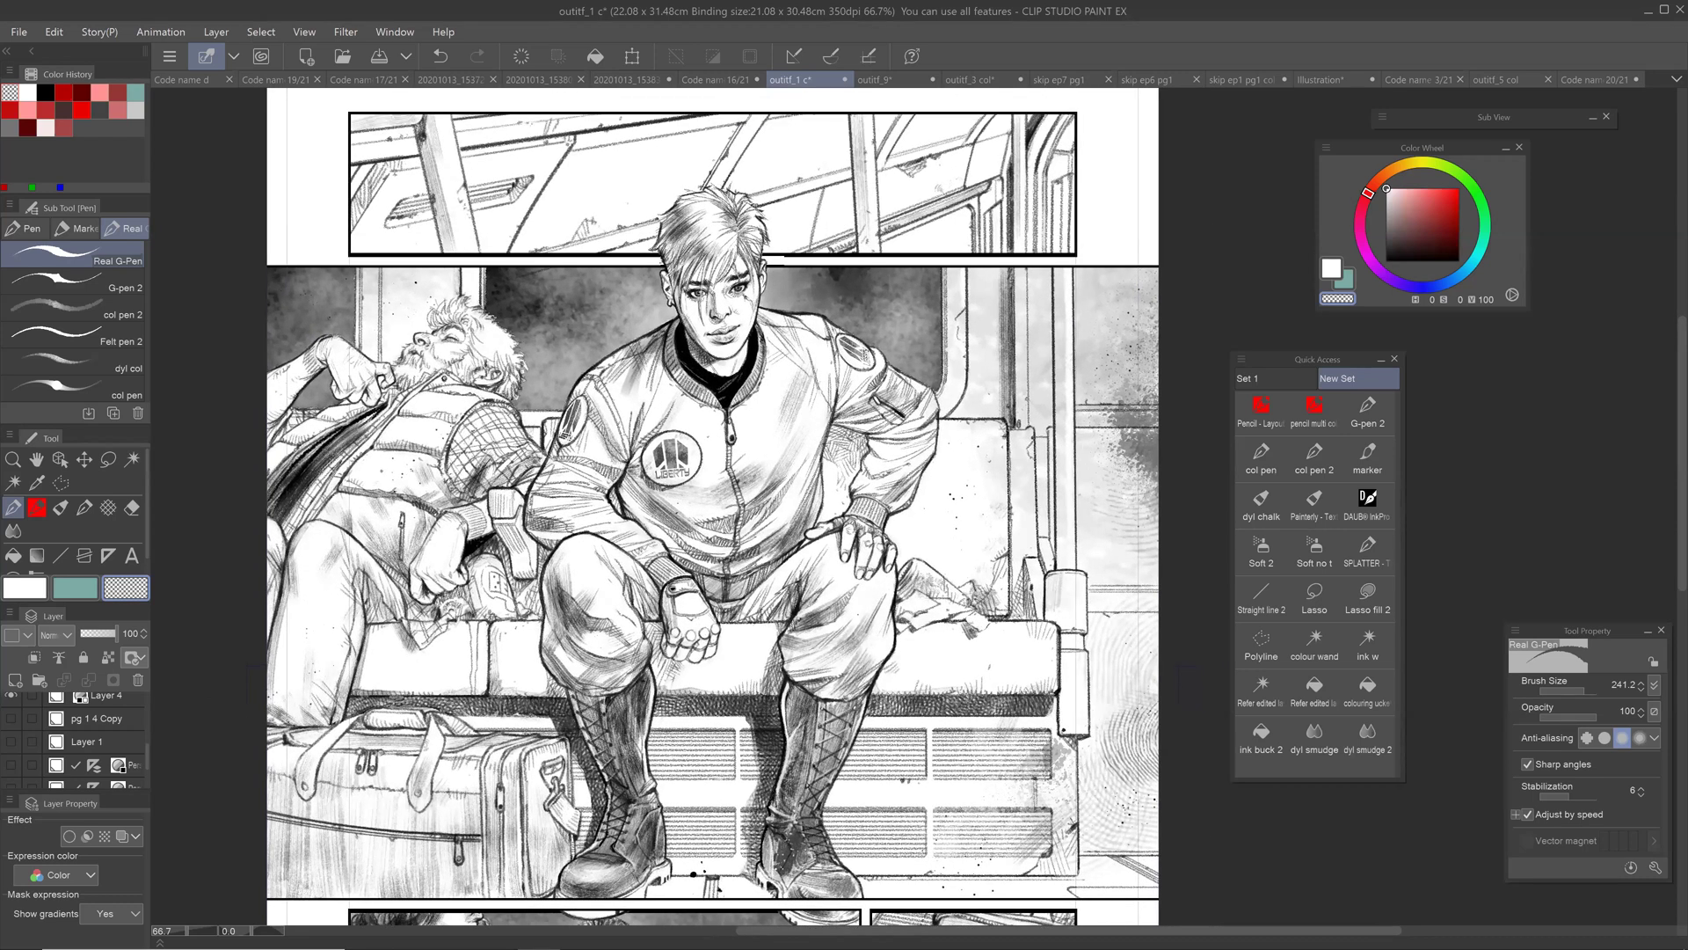
{"action": "left_click_drag", "start_coordinate": [705, 498], "coordinate": [705, 452]}
{"action": "scroll", "coordinate": [1054, 461], "scroll_direction": "down", "scroll_amount": 3}
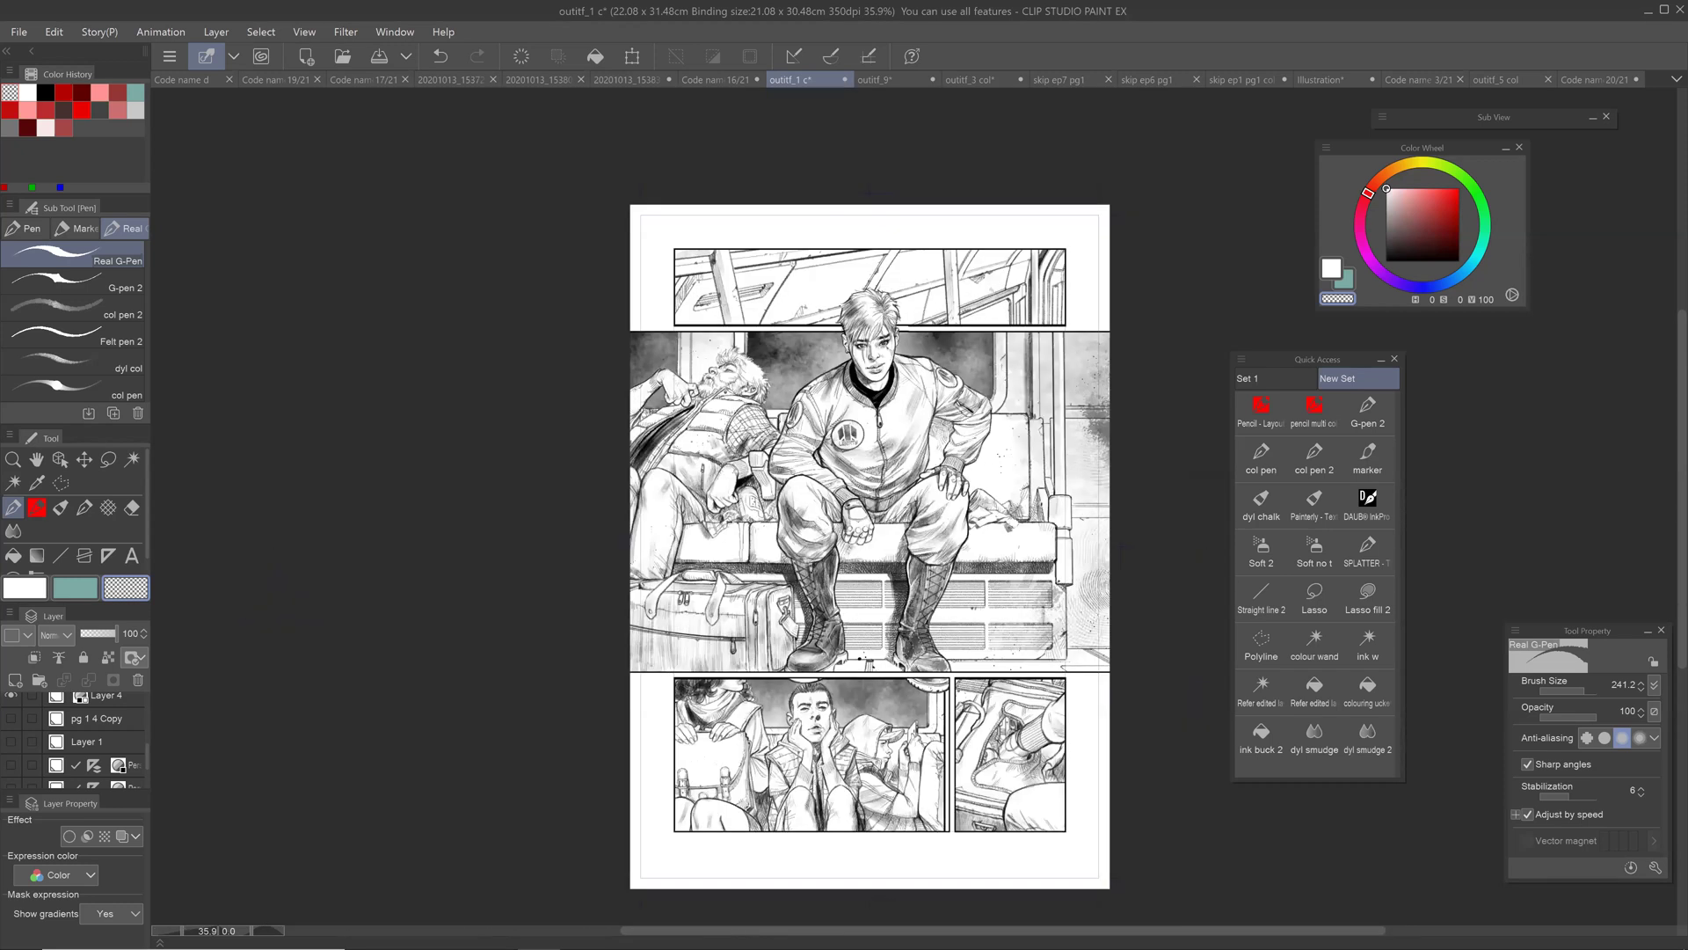
{"action": "left_click_drag", "start_coordinate": [994, 479], "coordinate": [900, 476]}
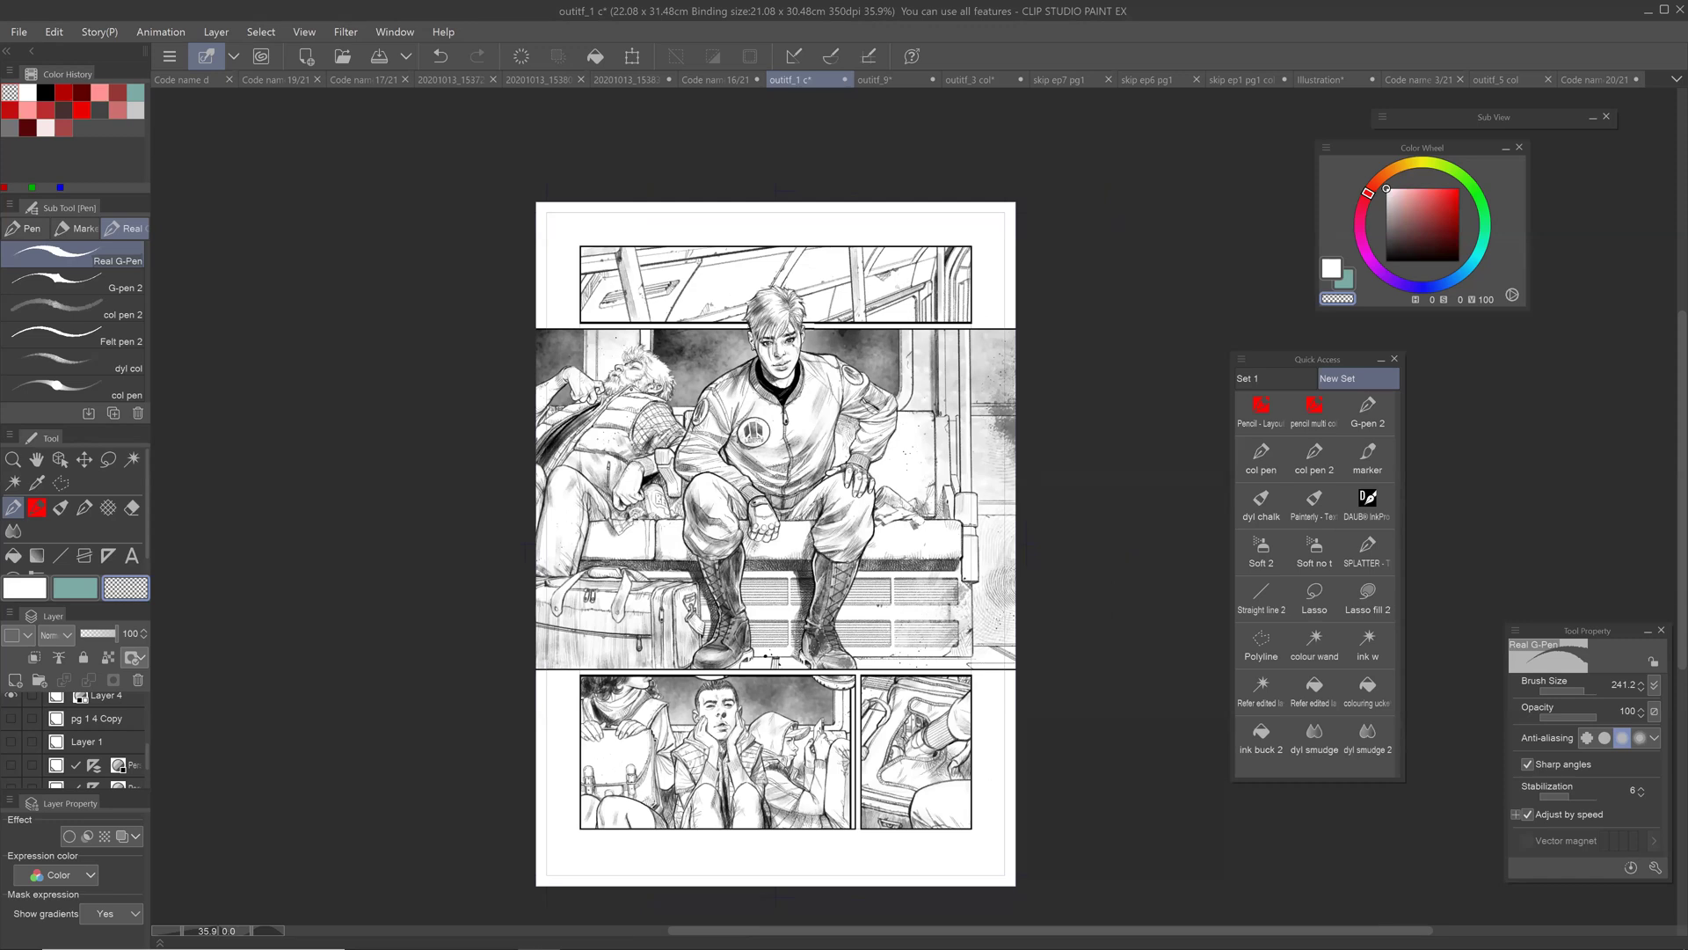
{"action": "scroll", "coordinate": [918, 847], "scroll_direction": "up", "scroll_amount": 2}
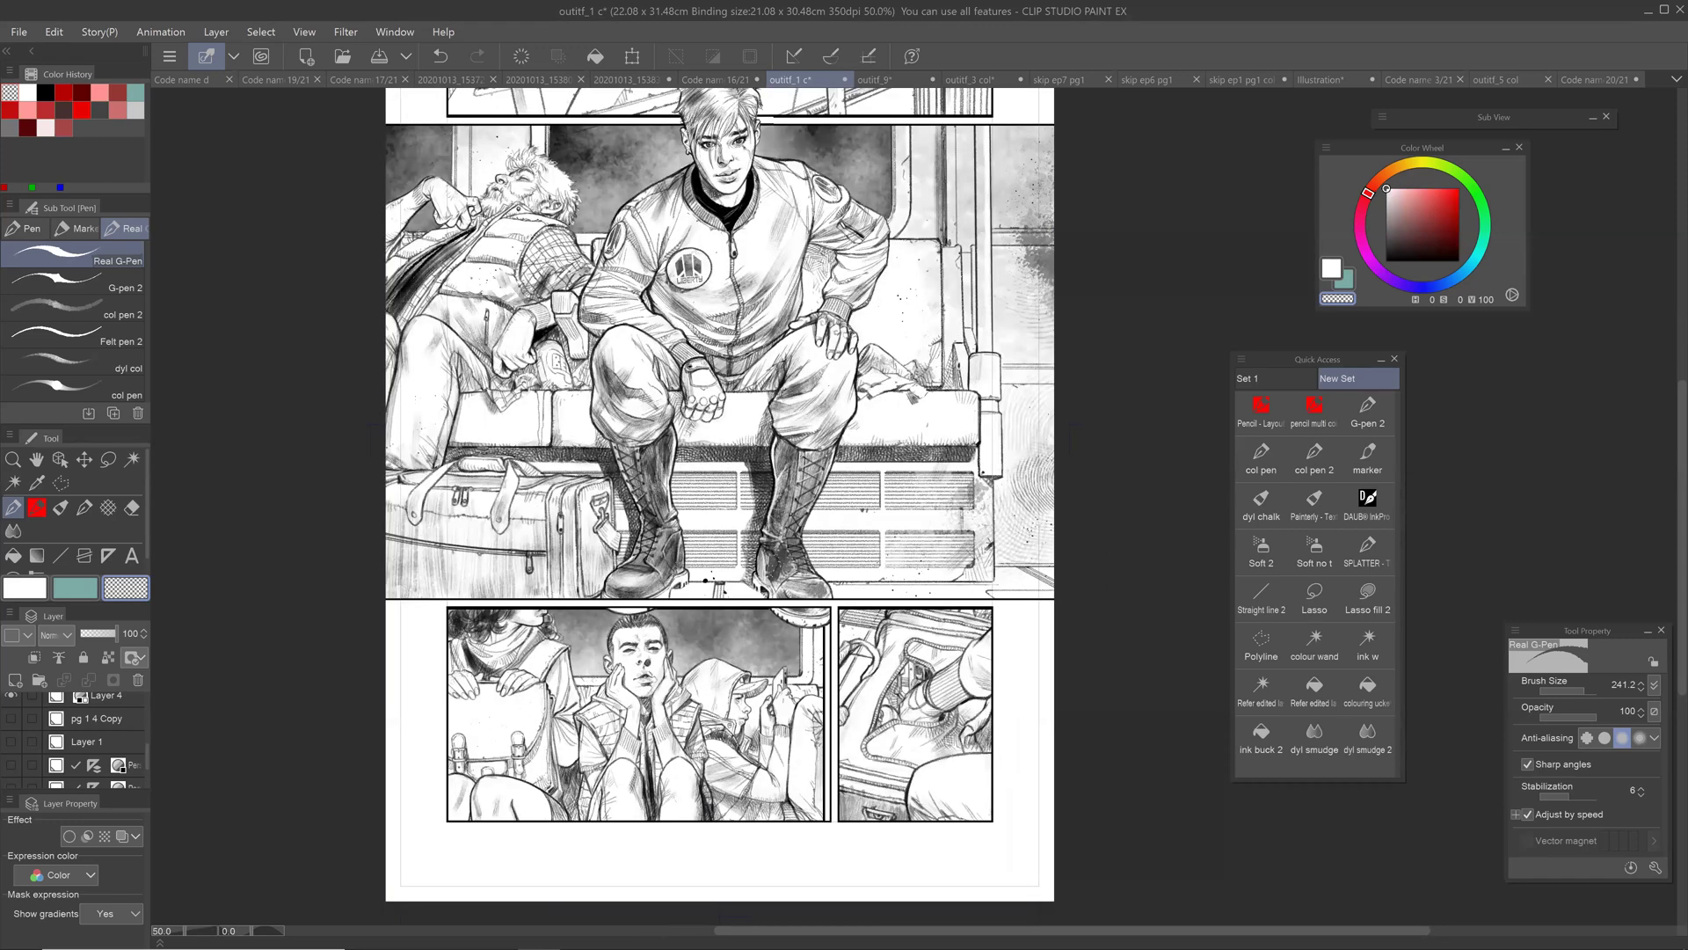
{"action": "scroll", "coordinate": [941, 524], "scroll_direction": "up", "scroll_amount": 1}
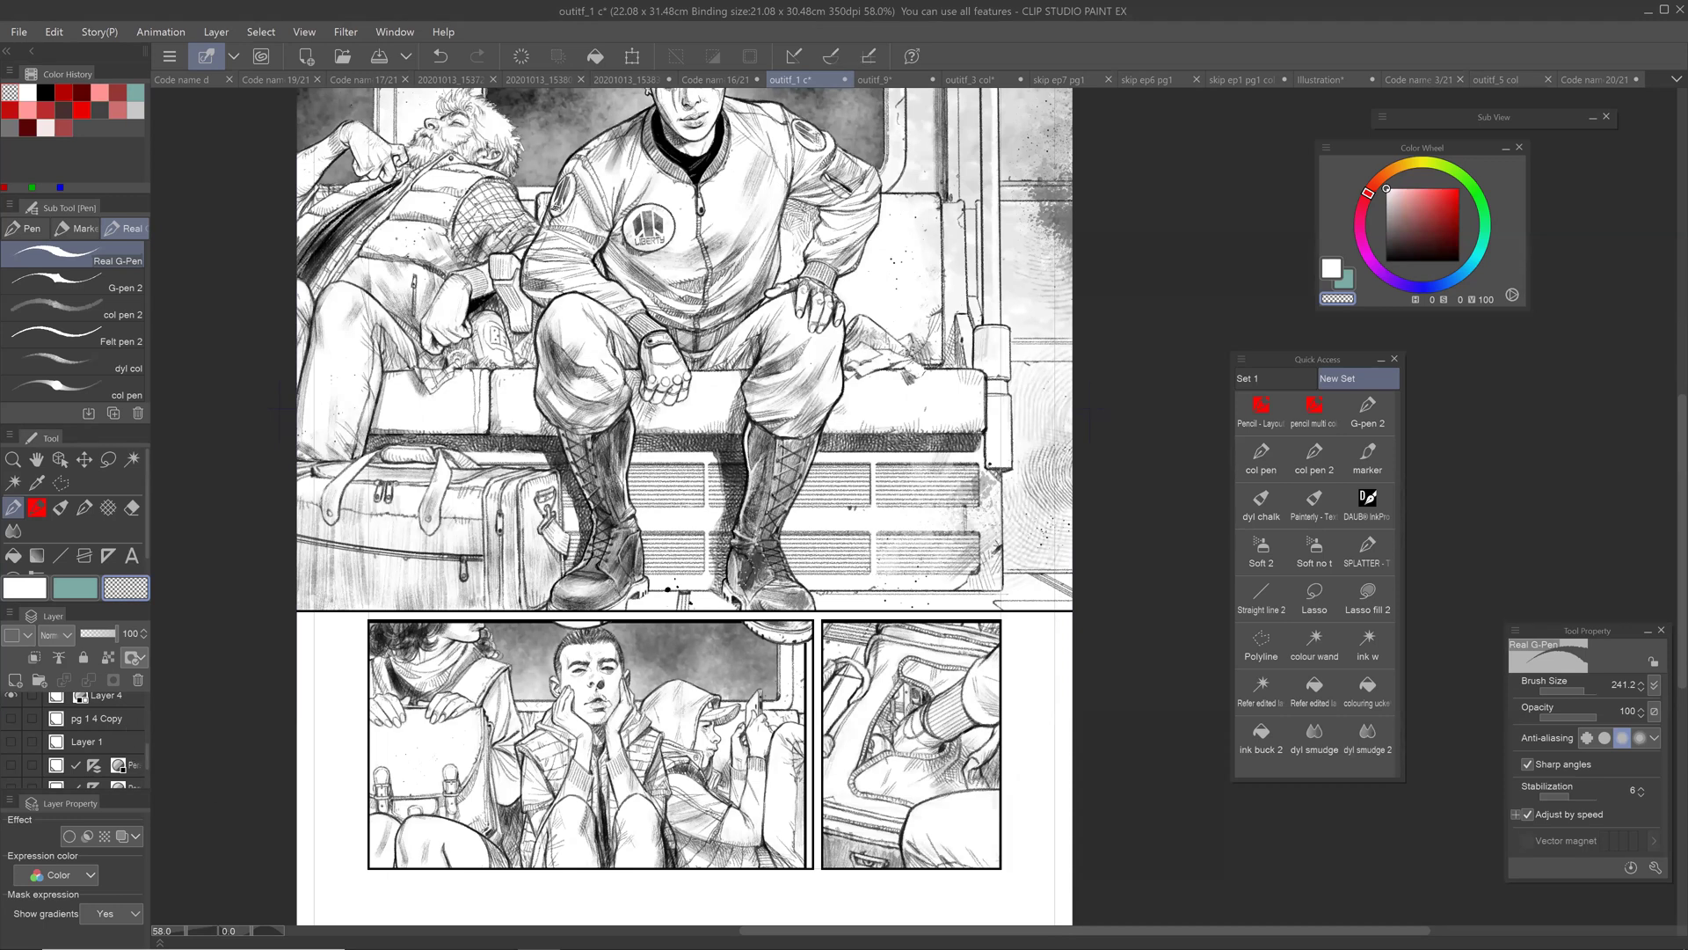
{"action": "left_click_drag", "start_coordinate": [686, 439], "coordinate": [689, 569]}
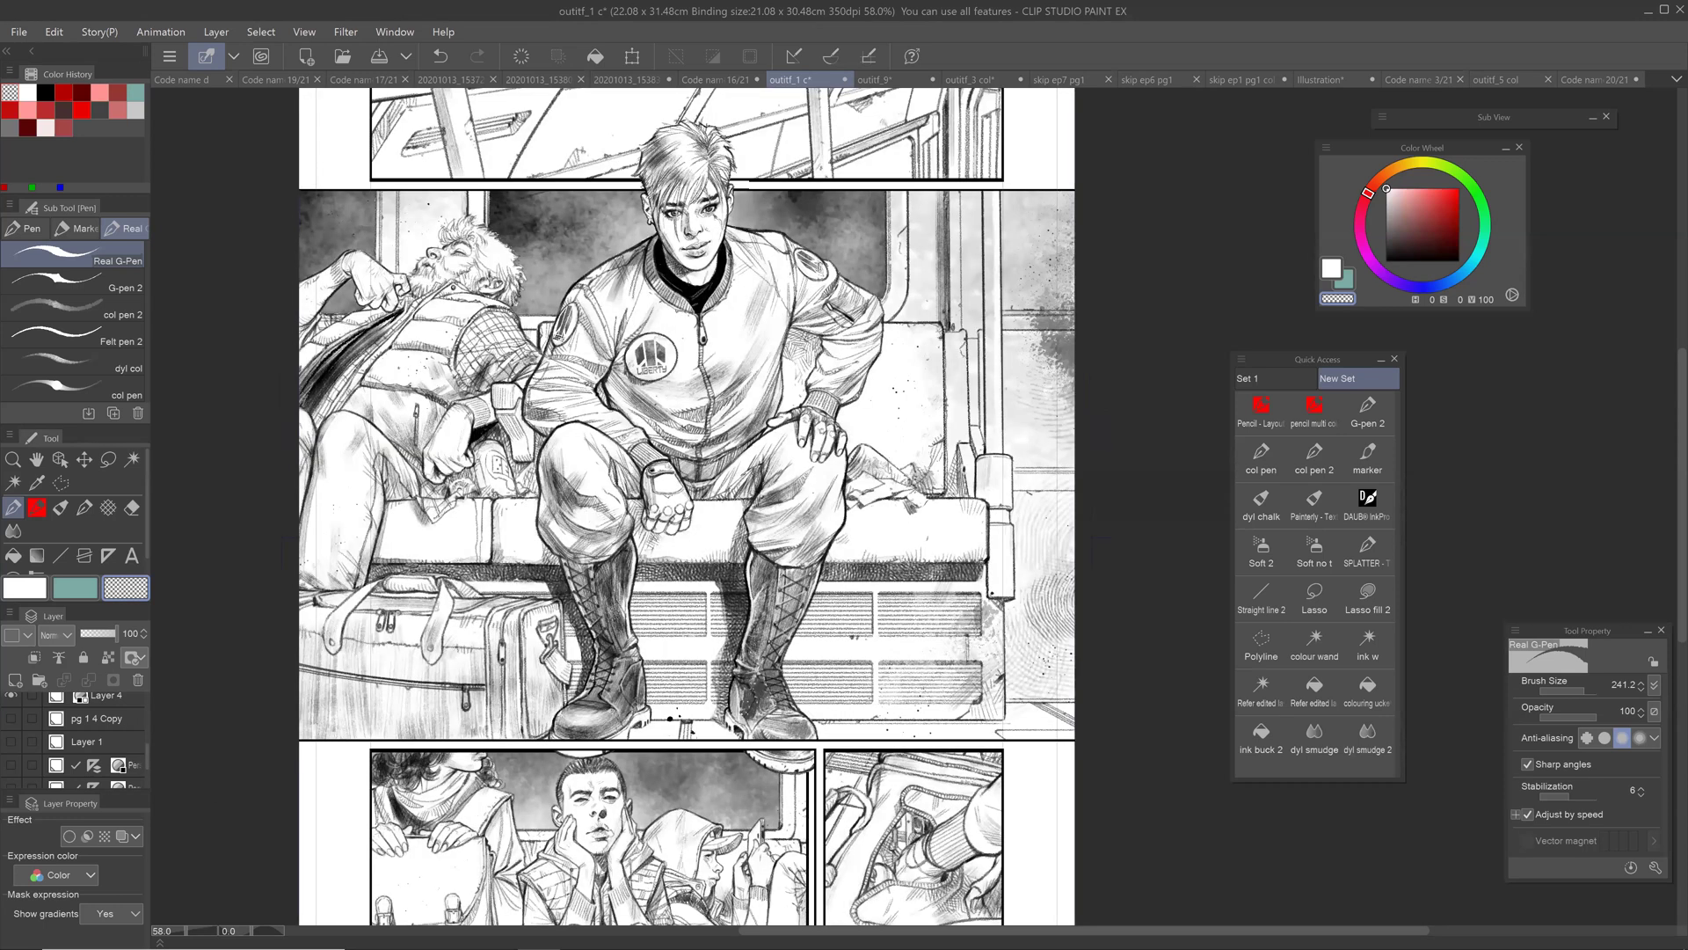
{"action": "left_click_drag", "start_coordinate": [686, 493], "coordinate": [748, 523]}
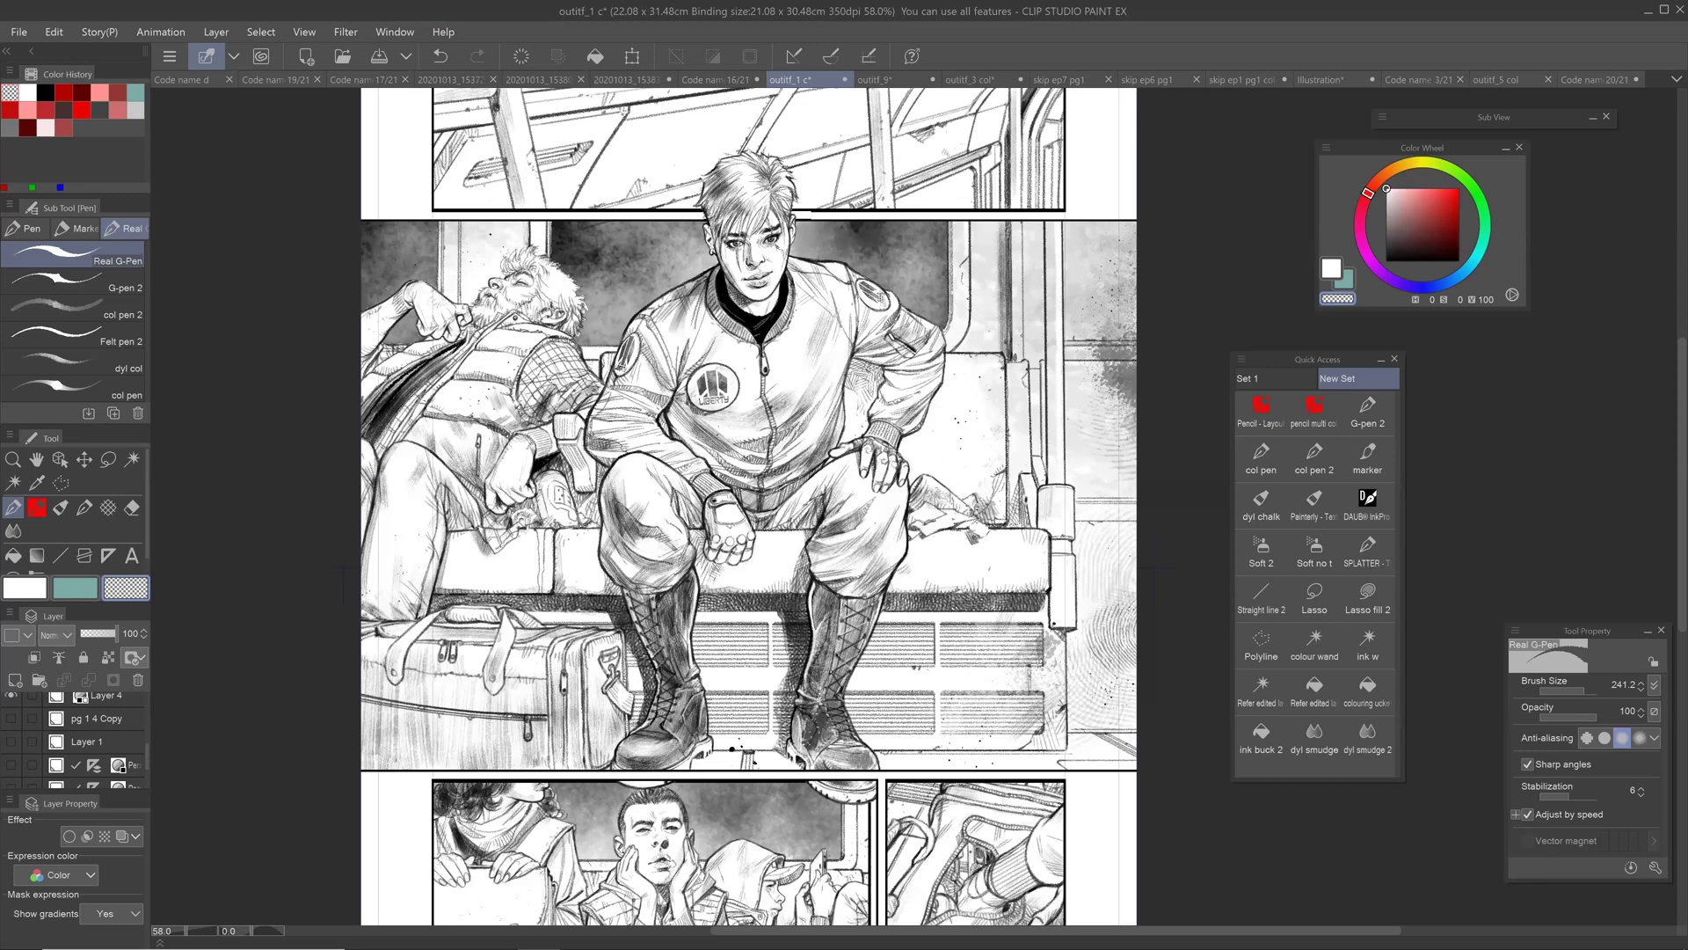
{"action": "left_click_drag", "start_coordinate": [425, 646], "coordinate": [343, 738]}
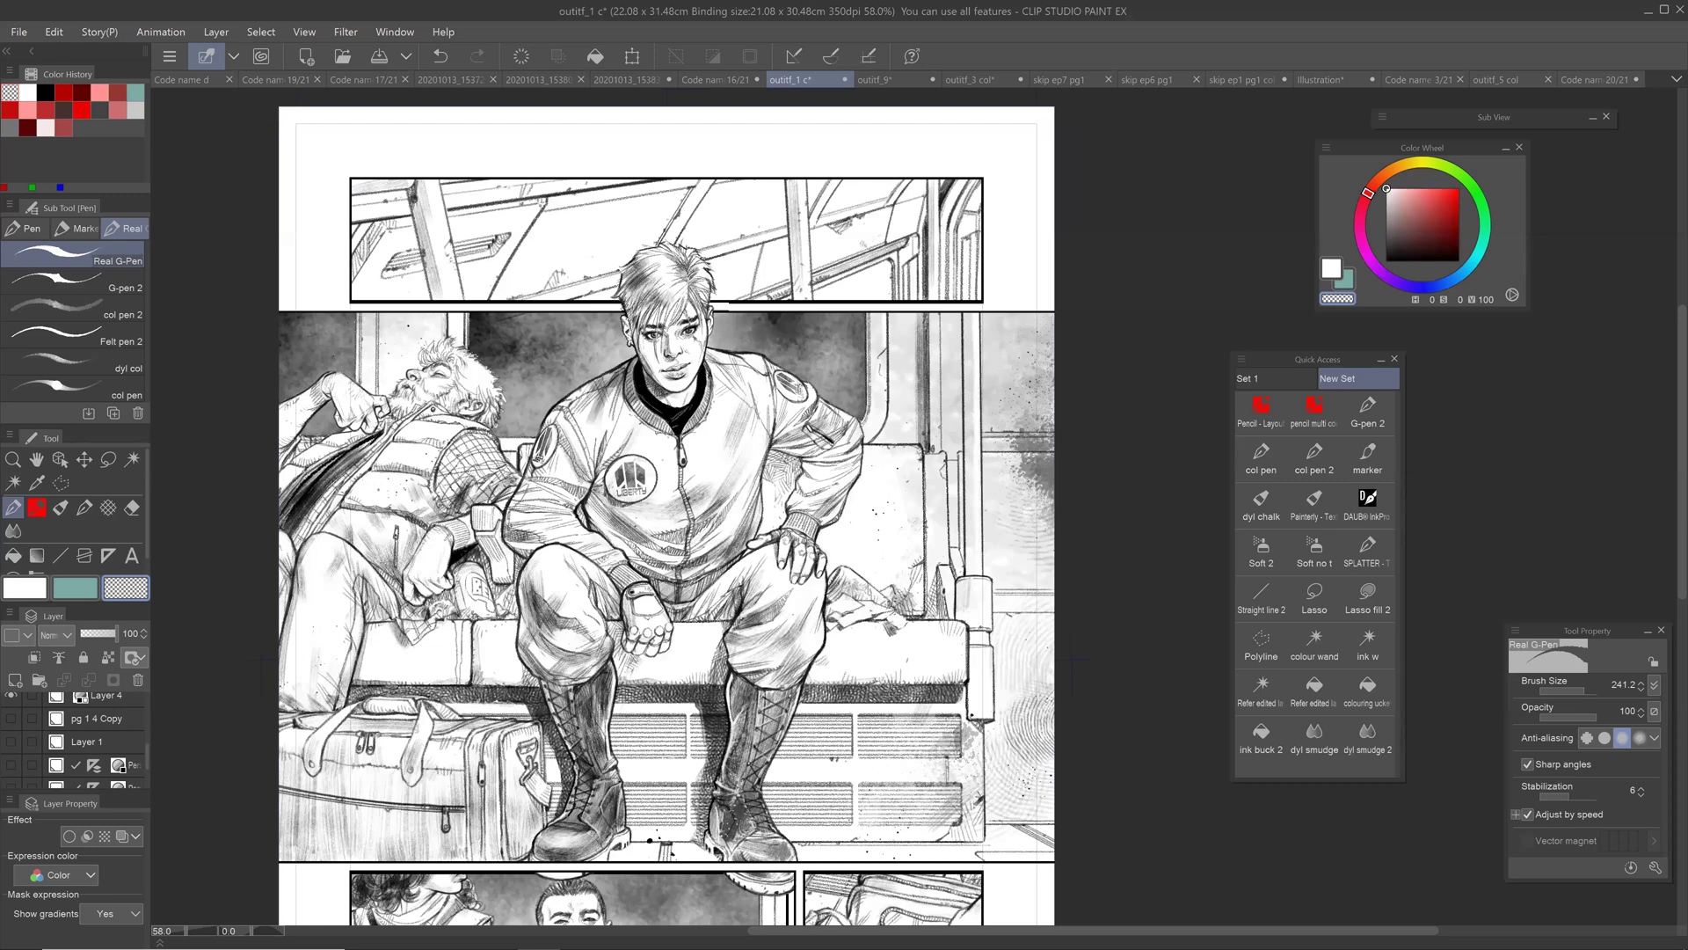
{"action": "scroll", "coordinate": [1002, 376], "scroll_direction": "down", "scroll_amount": 4}
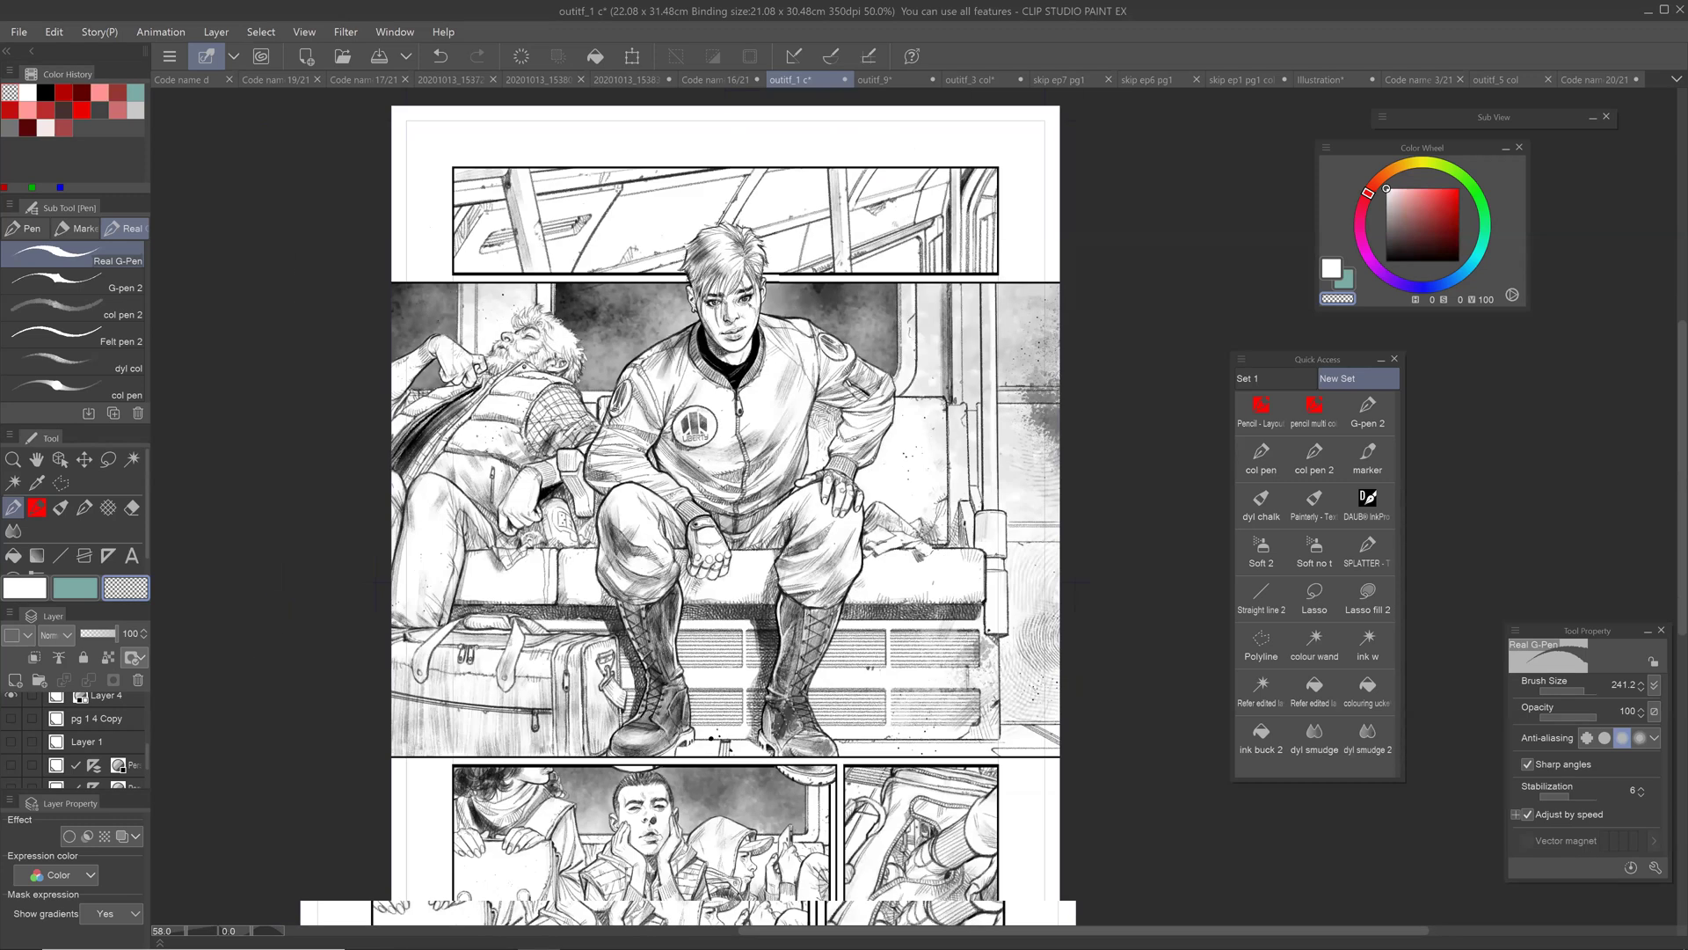
{"action": "left_click_drag", "start_coordinate": [844, 519], "coordinate": [737, 468]}
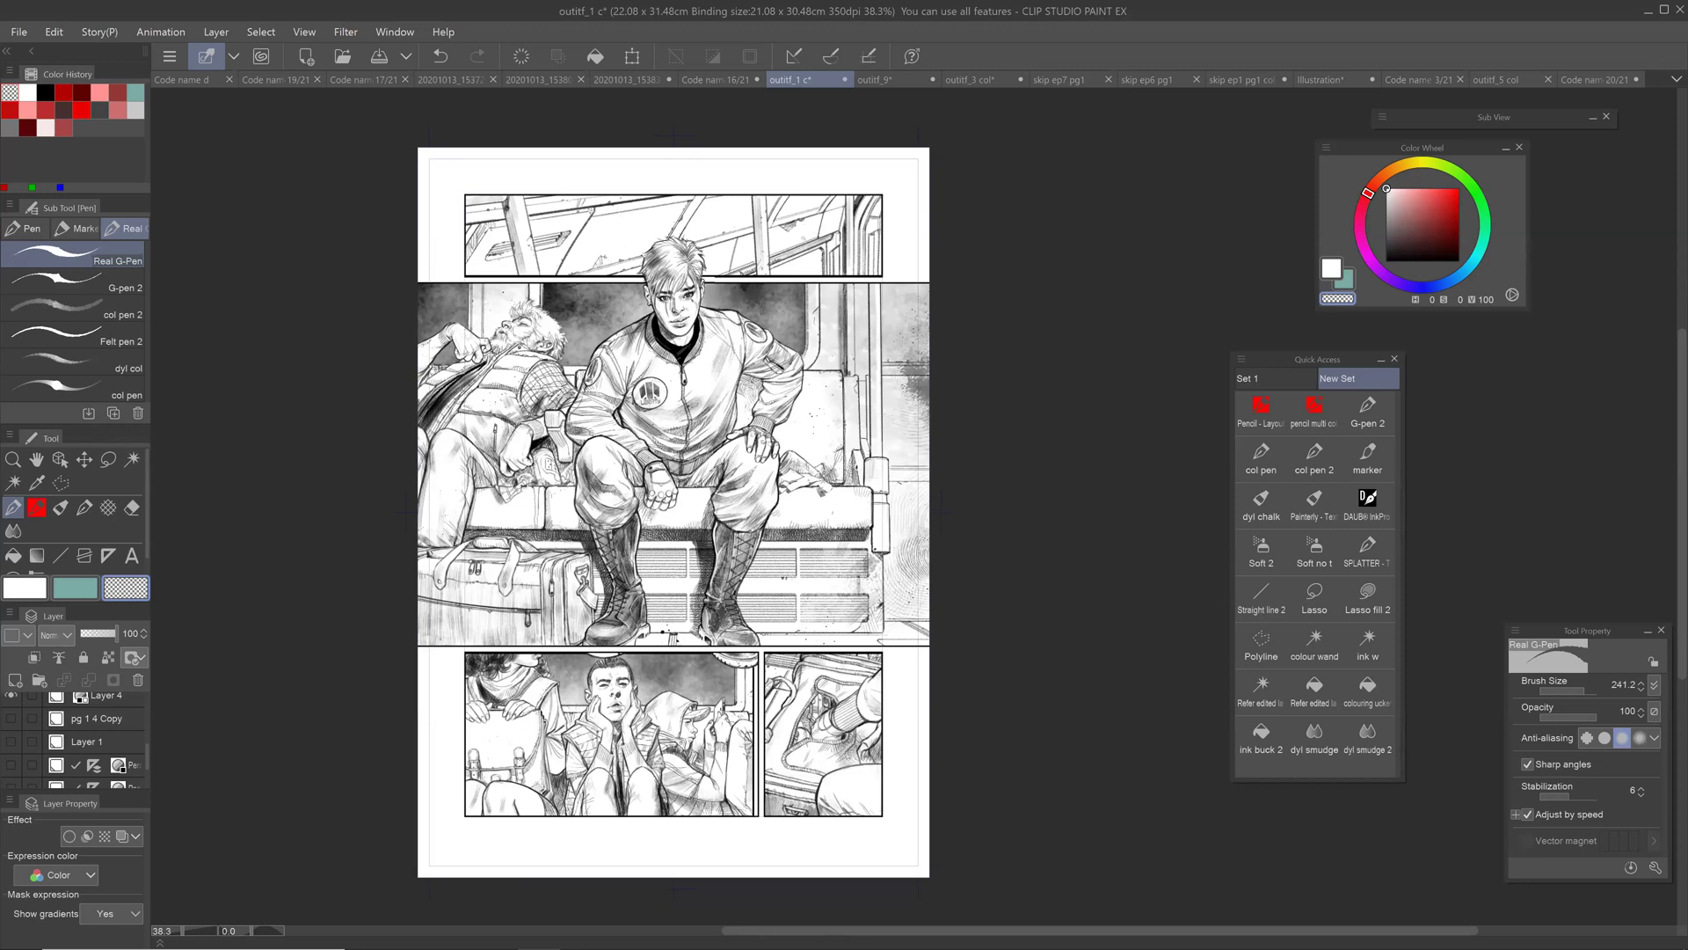
{"action": "left_click", "coordinate": [19, 32]}
{"action": "mouse_move", "coordinate": [90, 239]}
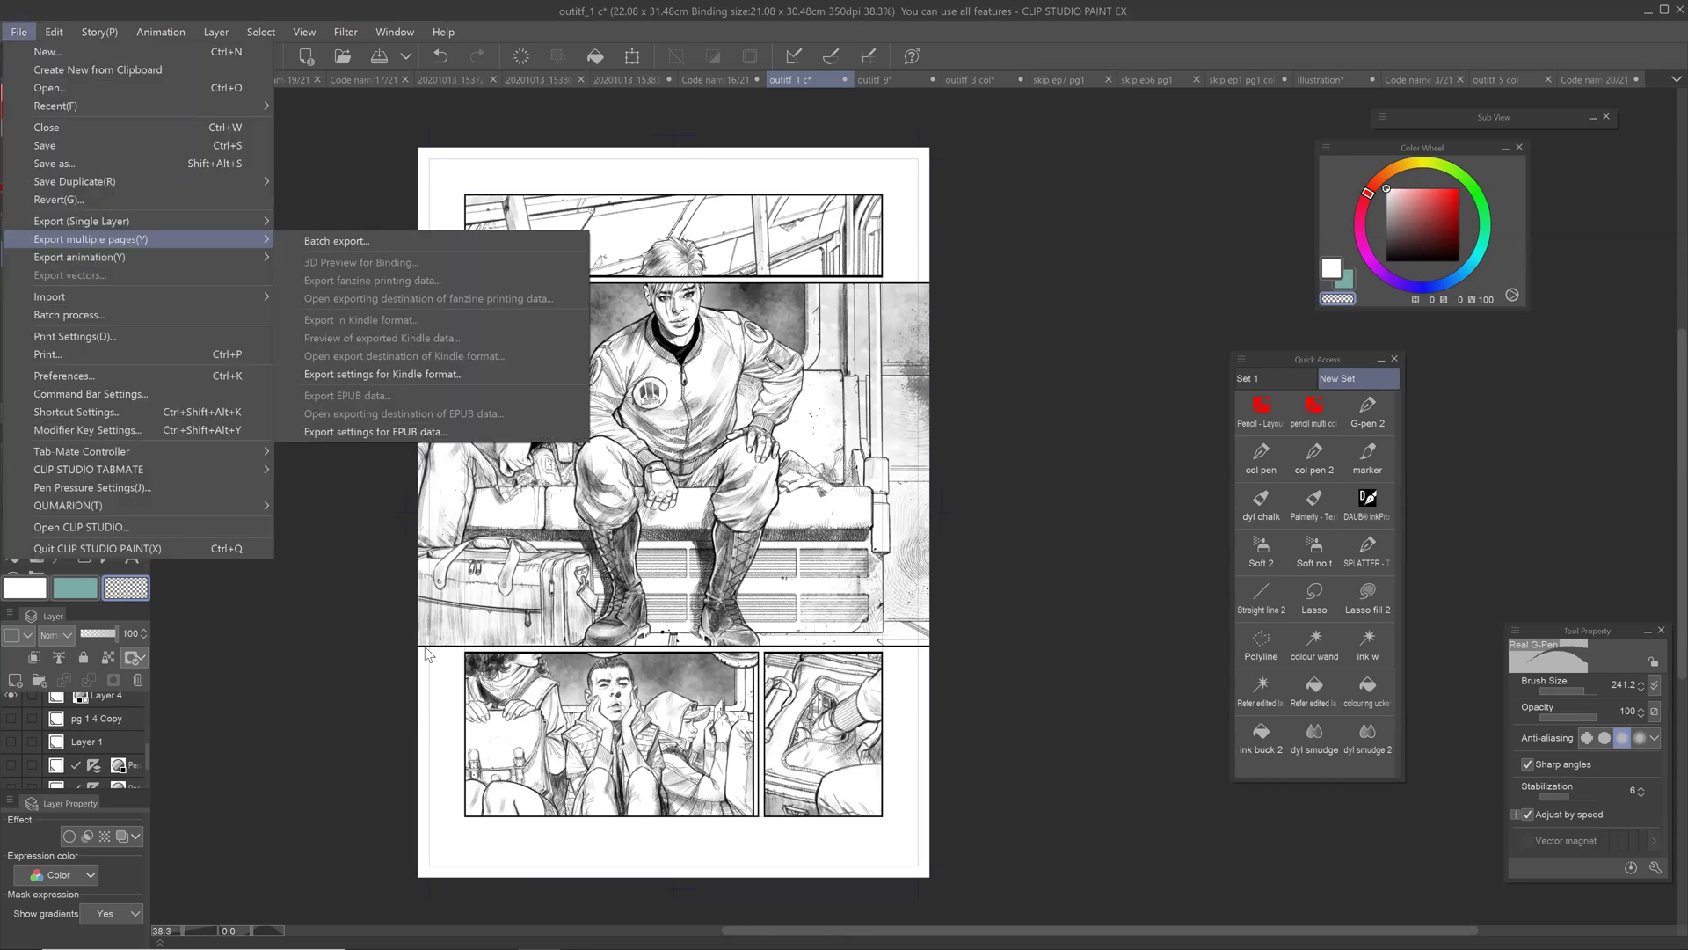
{"action": "left_click", "coordinate": [817, 541]}
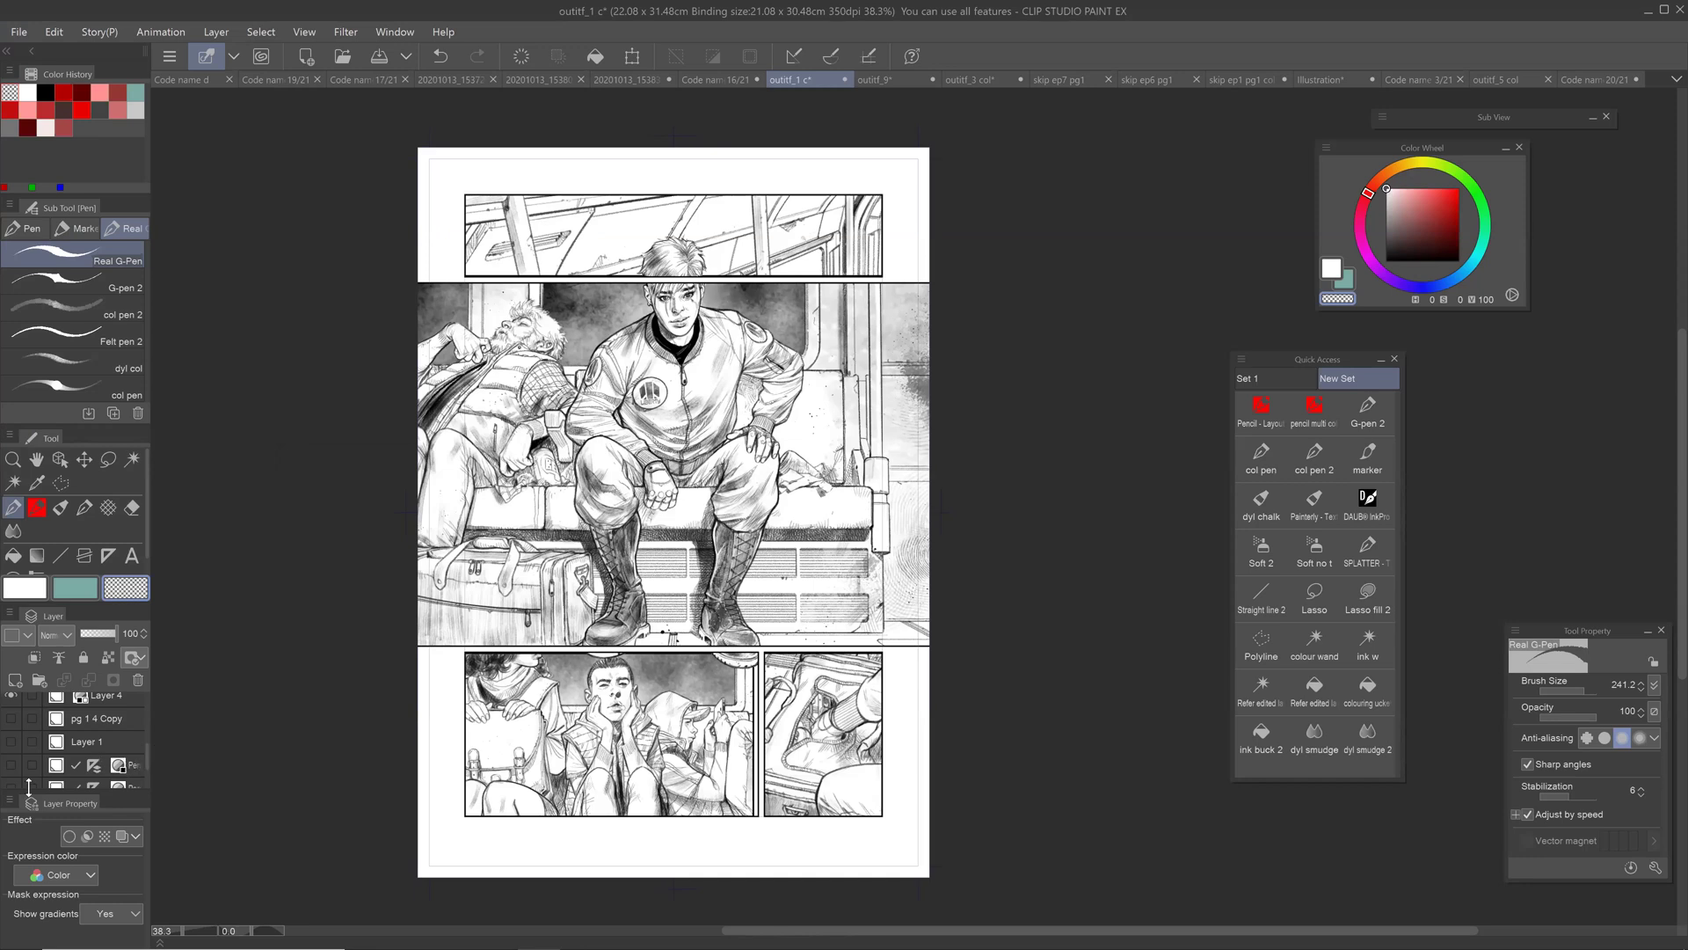
Step: On a new layer above Frame 2, circle the background areas beside the figures in the lower-left and middle panels in red with the Real G-Pen
{"action": "scroll", "coordinate": [664, 781], "scroll_direction": "up", "scroll_amount": 3}
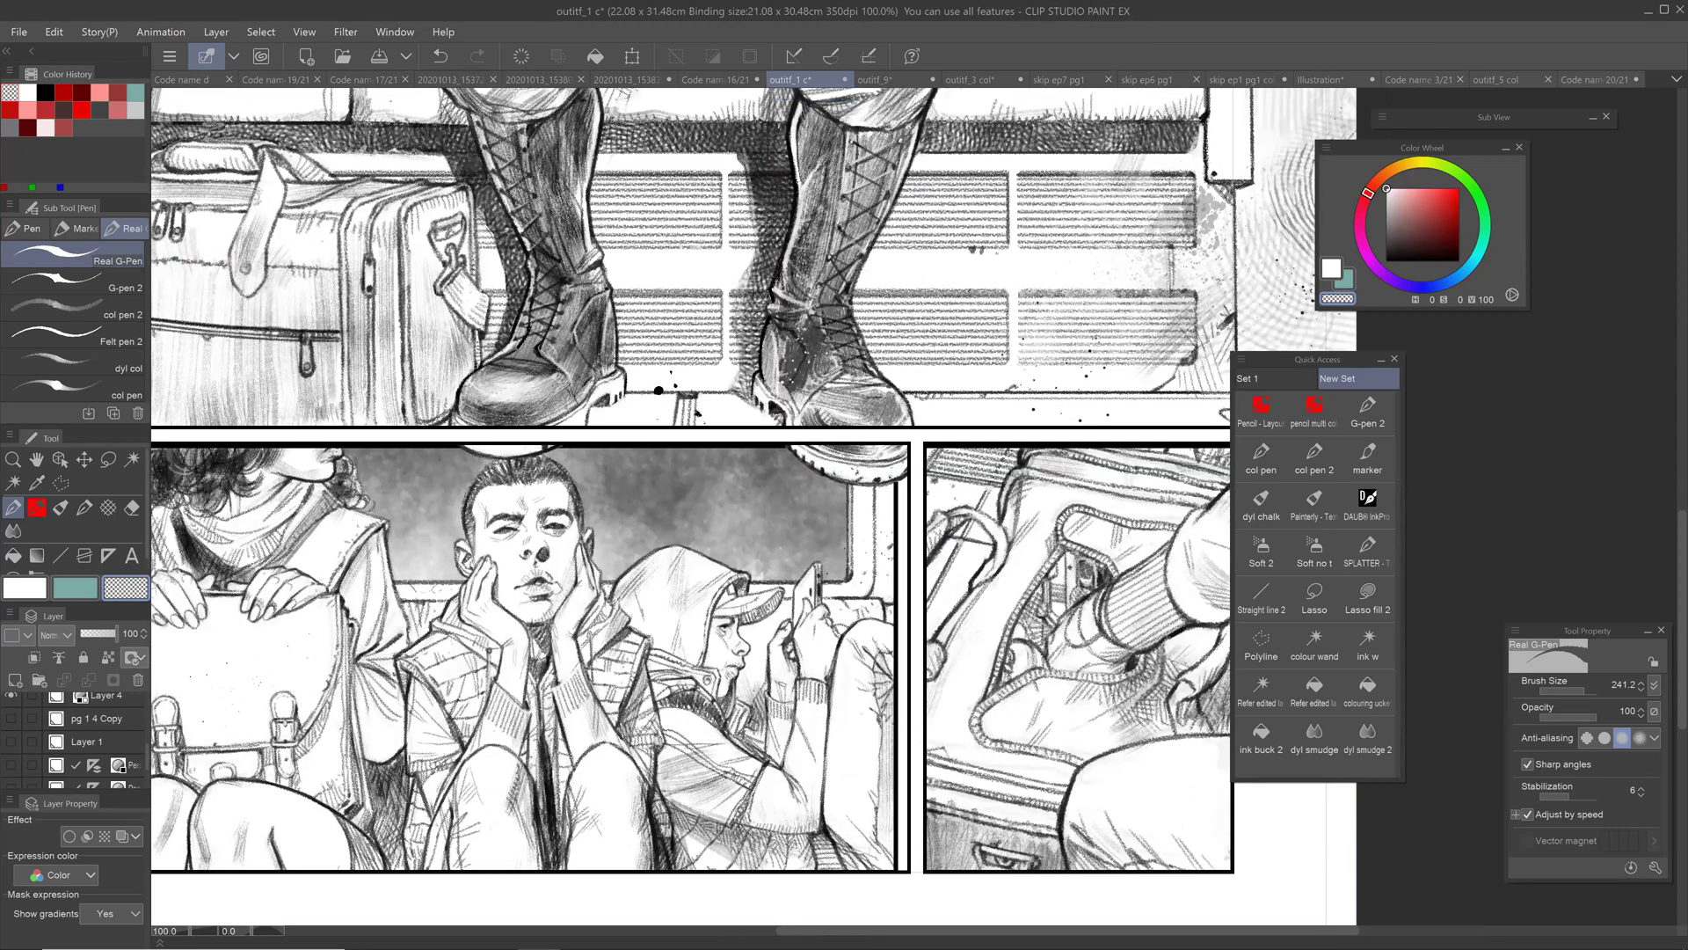
{"action": "scroll", "coordinate": [1003, 685], "scroll_direction": "down", "scroll_amount": 4}
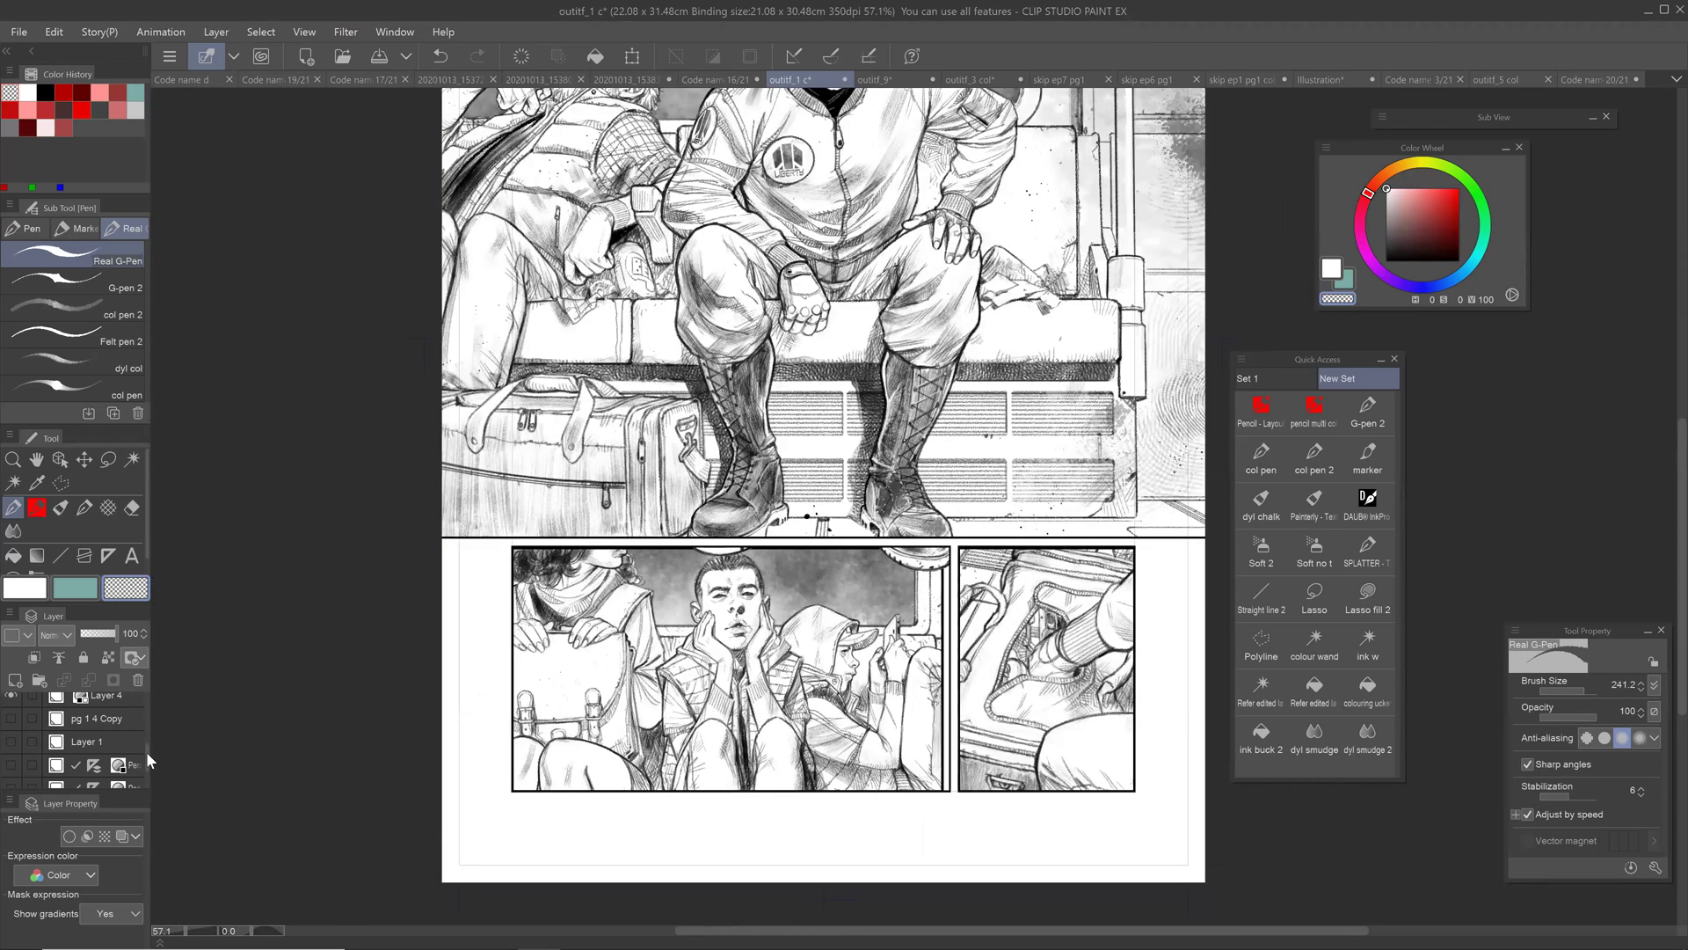
{"action": "left_click_drag", "start_coordinate": [145, 751], "coordinate": [145, 675]}
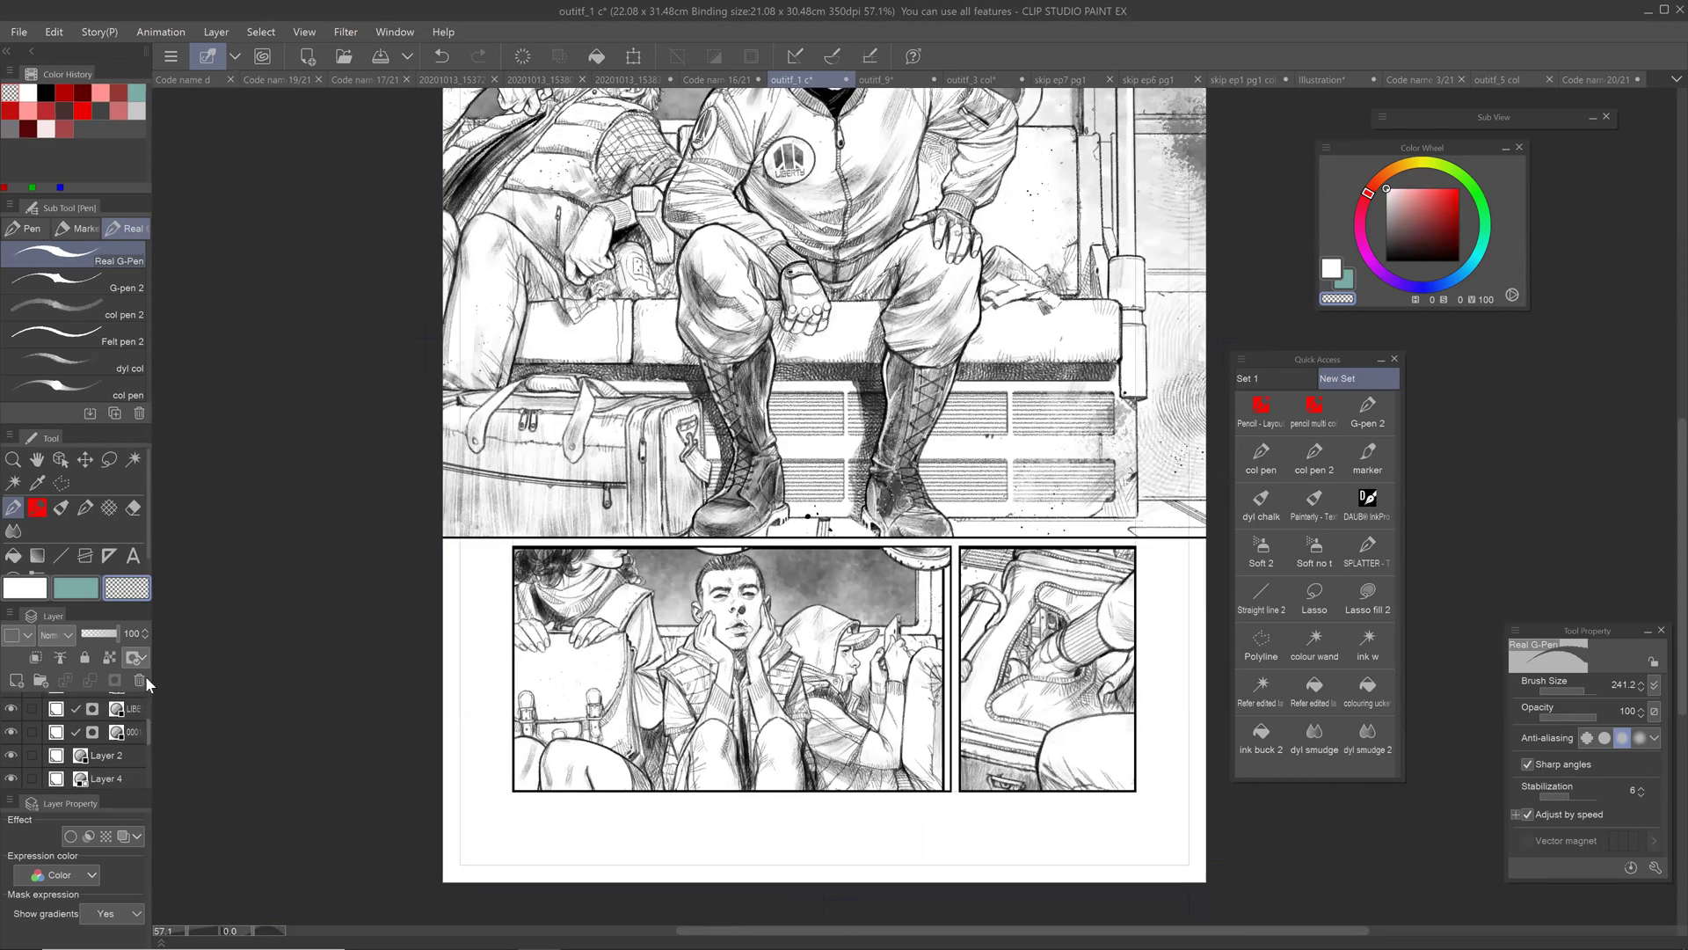
{"action": "left_click", "coordinate": [16, 680]}
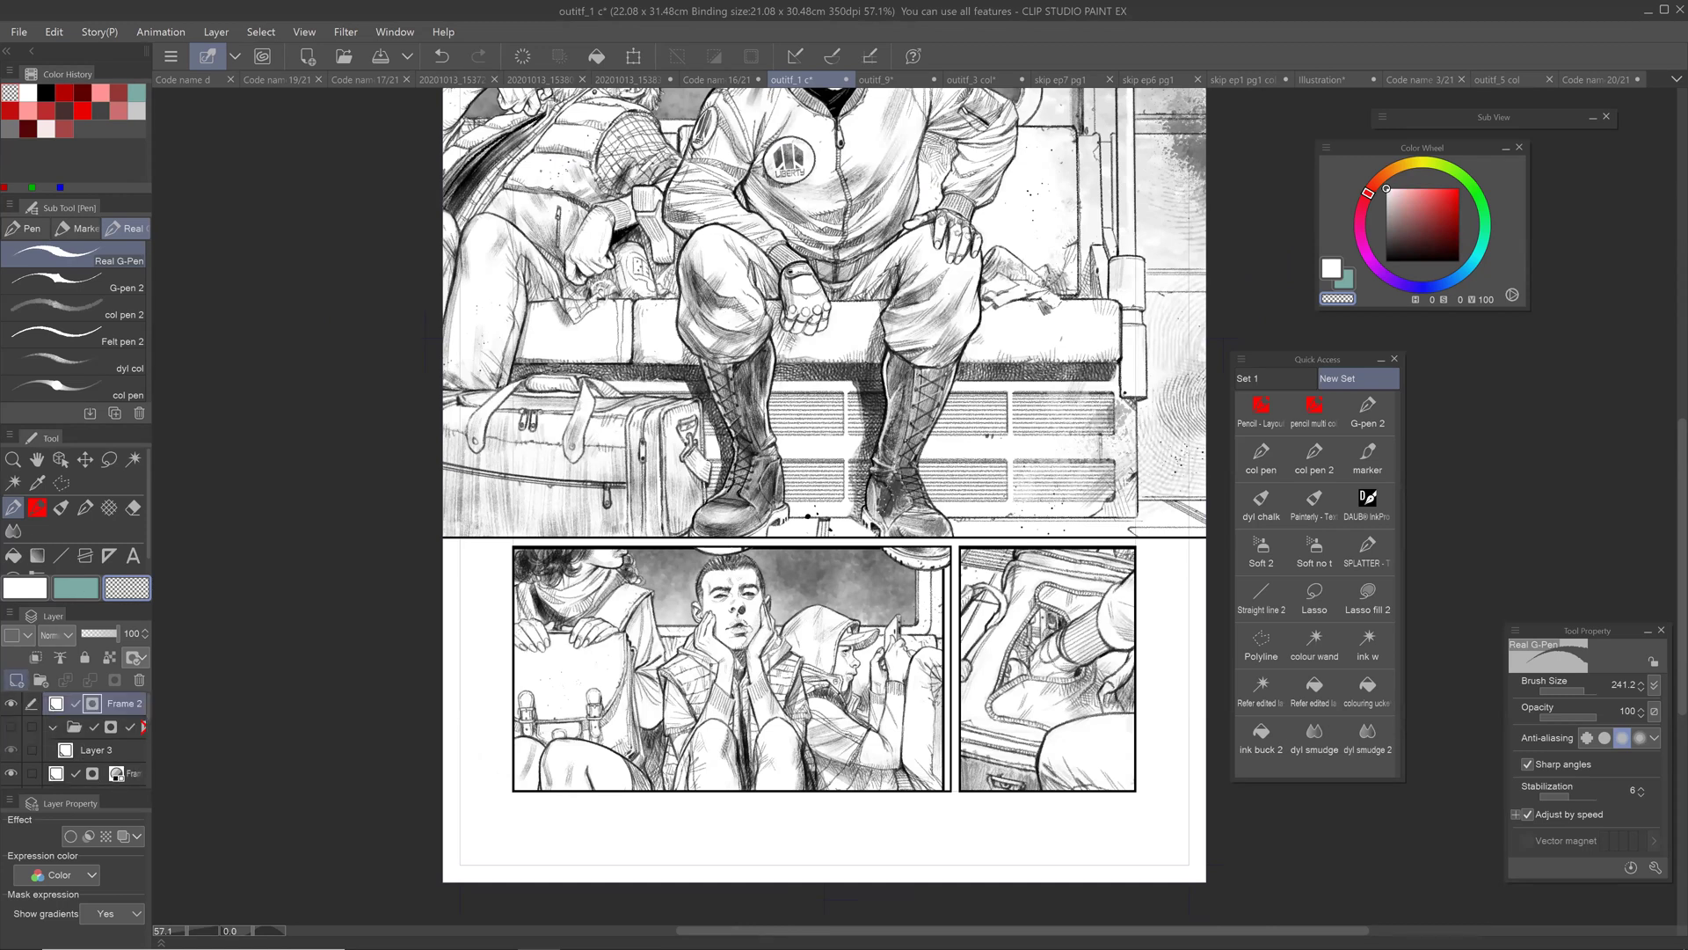
{"action": "left_click", "coordinate": [1445, 203]}
{"action": "mouse_move", "coordinate": [866, 541]}
{"action": "left_mouse_down"}
{"action": "mouse_move", "coordinate": [805, 616]}
{"action": "mouse_move", "coordinate": [945, 562]}
{"action": "mouse_move", "coordinate": [840, 541]}
{"action": "left_mouse_up"}
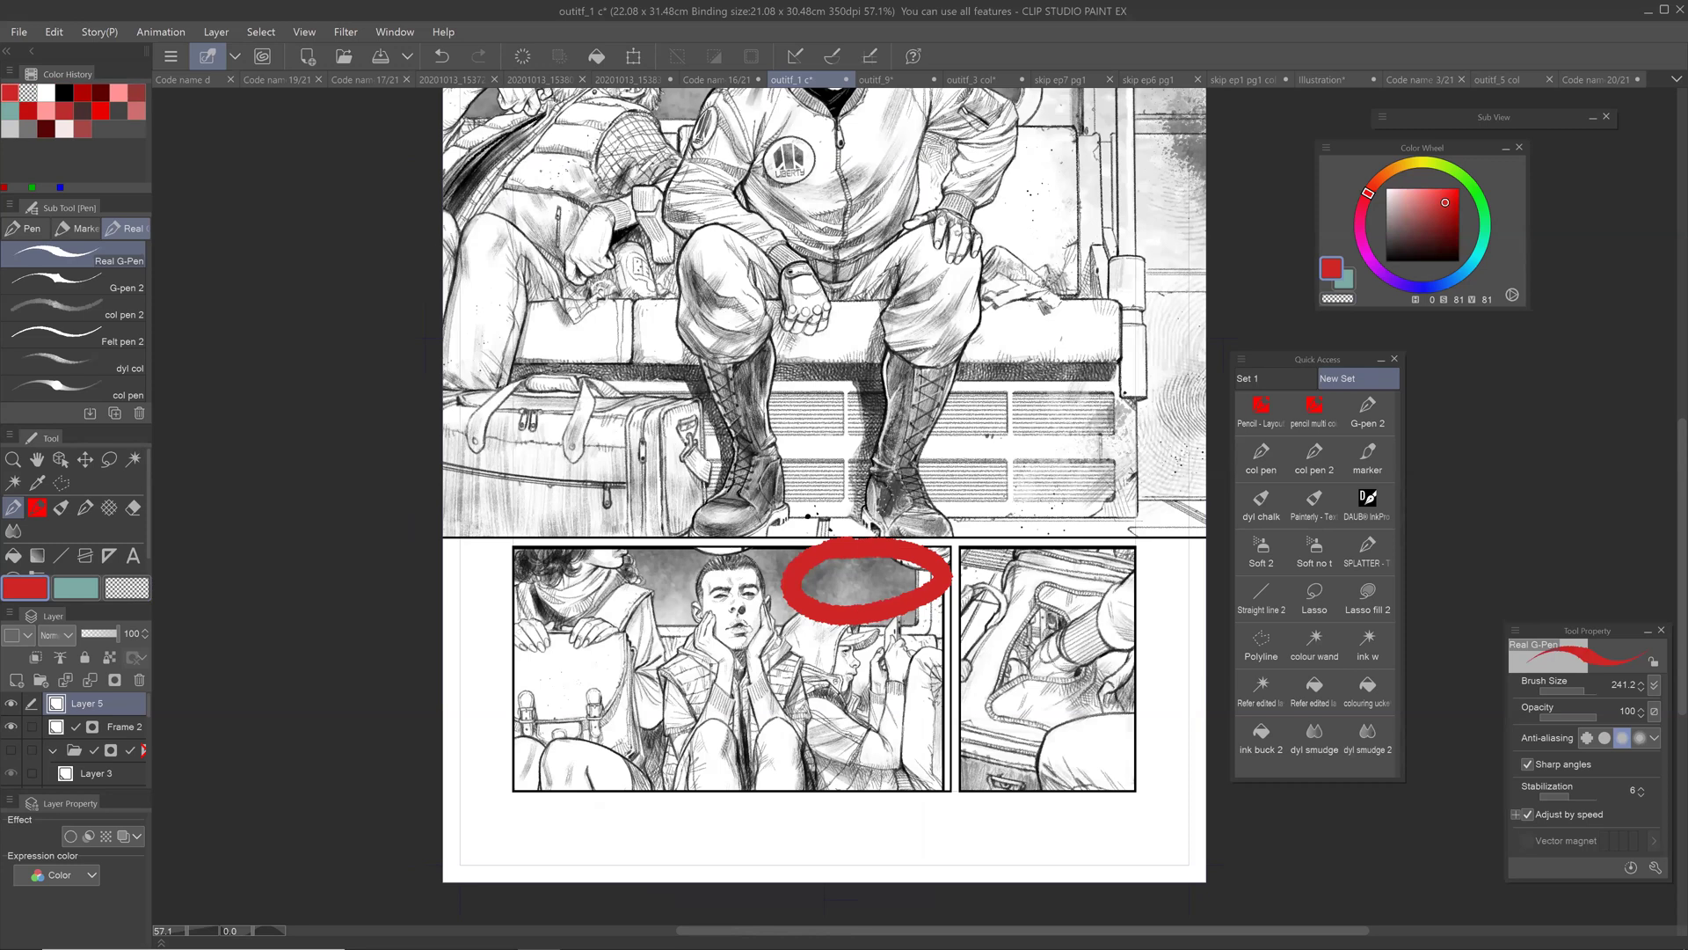
{"action": "left_click_drag", "start_coordinate": [835, 352], "coordinate": [711, 687]}
{"action": "mouse_move", "coordinate": [1002, 339]}
{"action": "left_mouse_down"}
{"action": "mouse_move", "coordinate": [919, 433]}
{"action": "mouse_move", "coordinate": [993, 345]}
{"action": "left_mouse_up"}
{"action": "left_click_drag", "start_coordinate": [898, 800], "coordinate": [945, 593]}
{"action": "left_click_drag", "start_coordinate": [954, 663], "coordinate": [951, 715]}
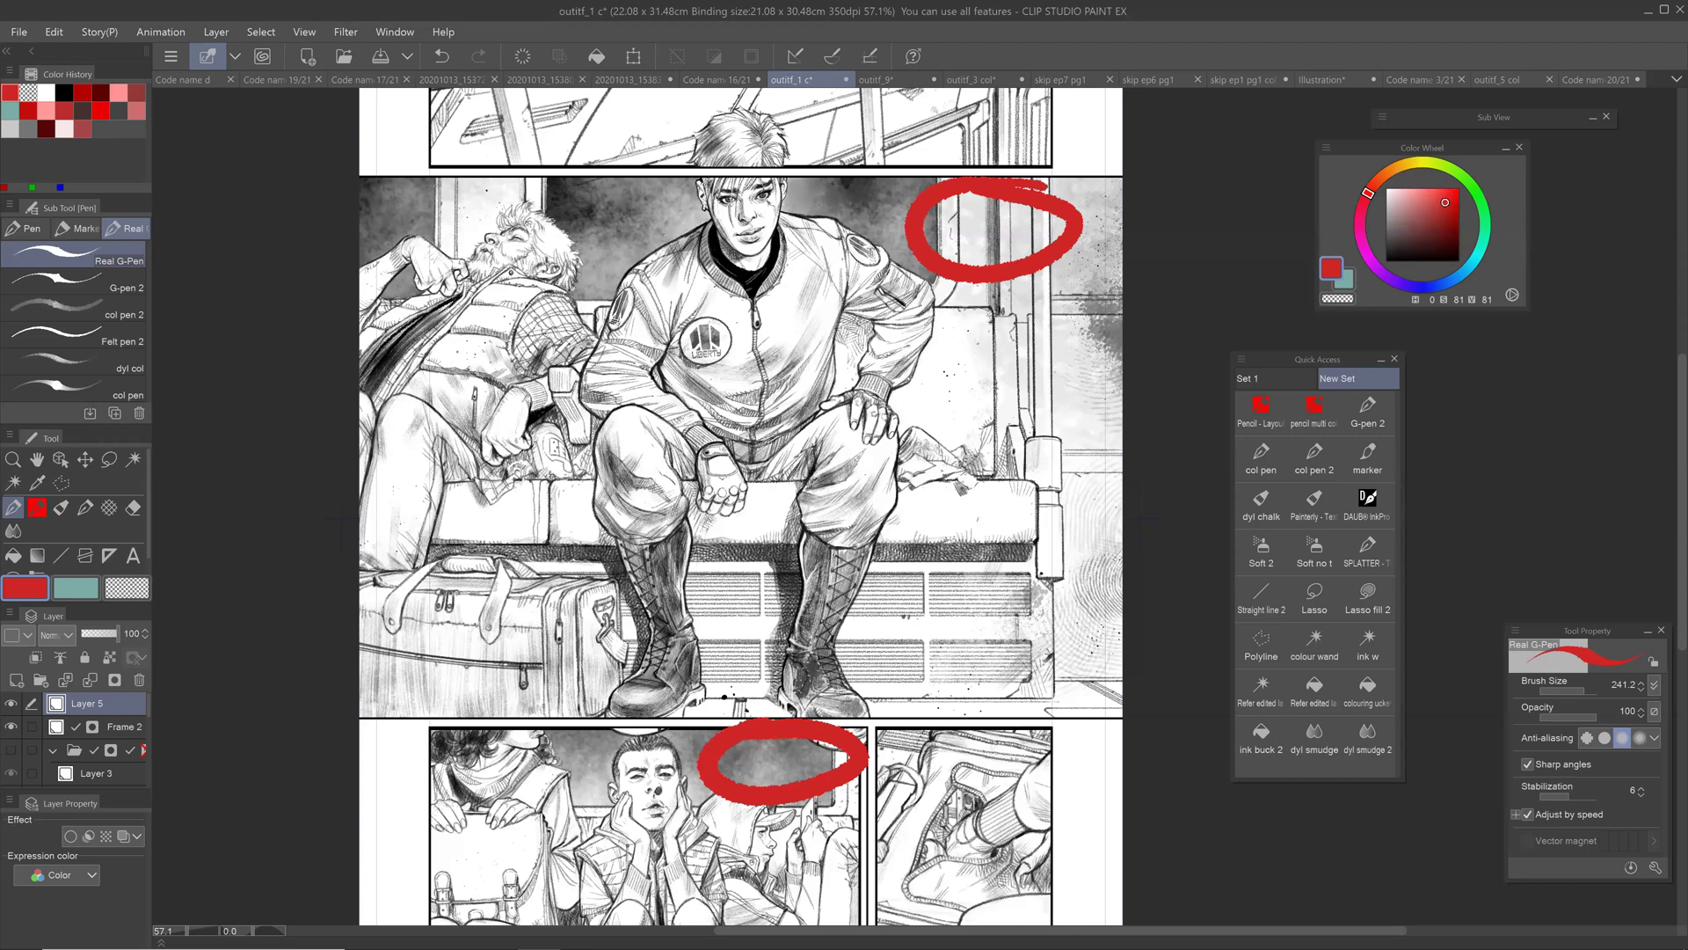
{"action": "left_click_drag", "start_coordinate": [782, 527], "coordinate": [714, 508]}
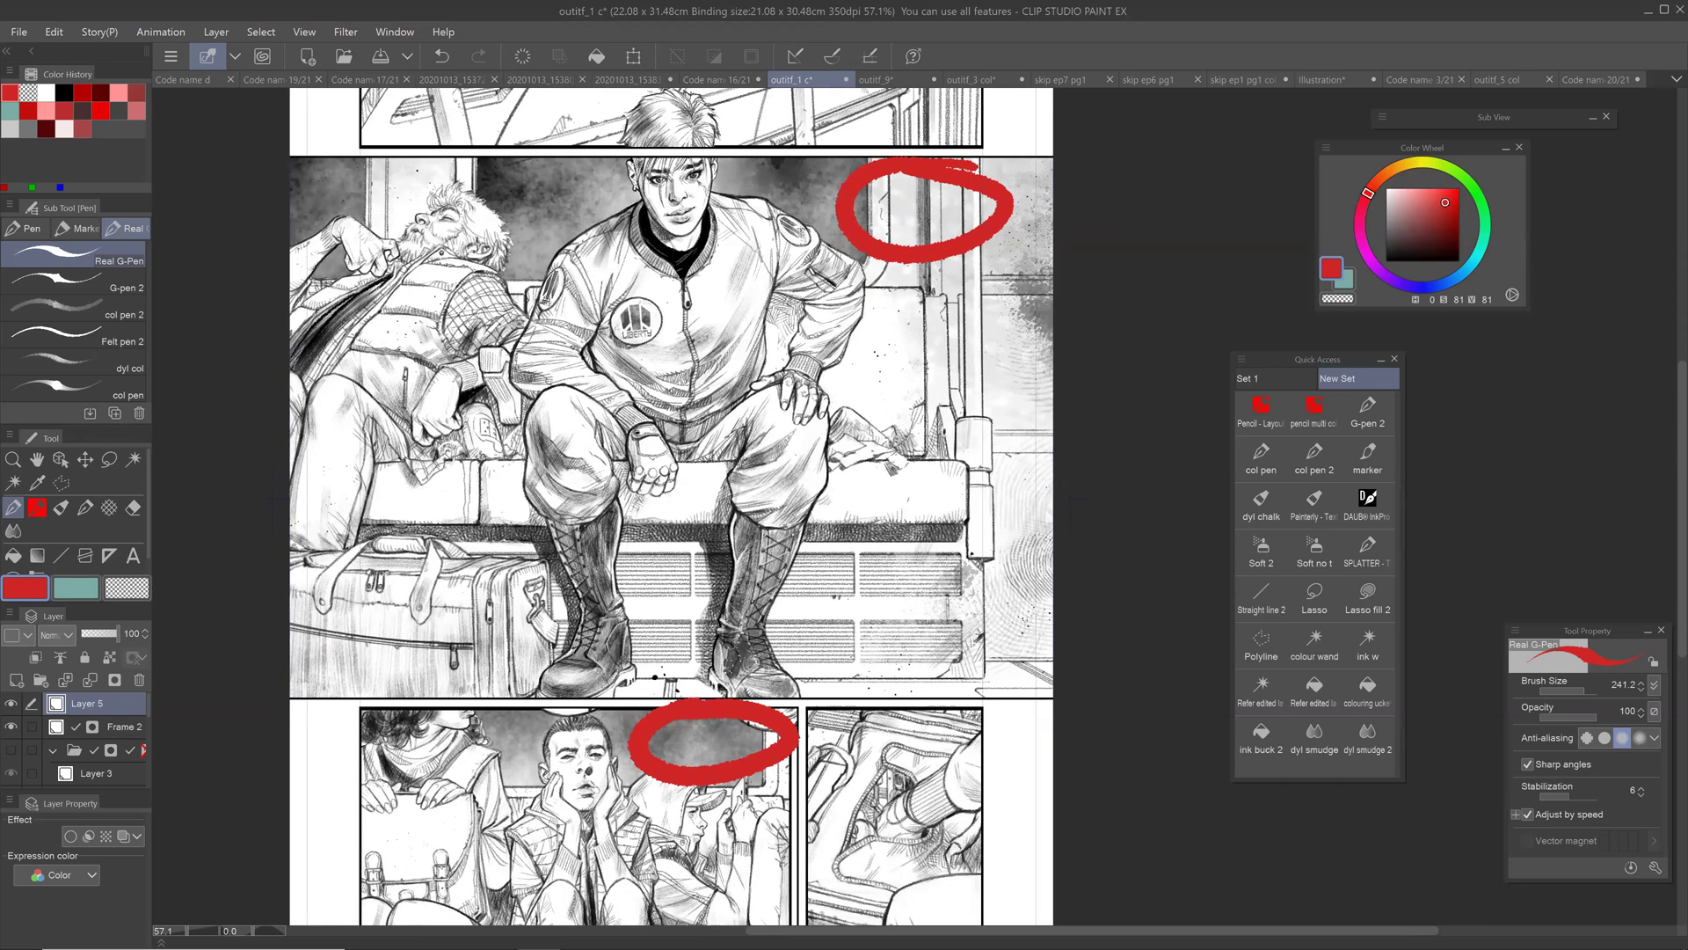
Step: Open the image FS 1.jpg from the nested FS folder on USB Drive (D:)
{"action": "left_click", "coordinate": [18, 32]}
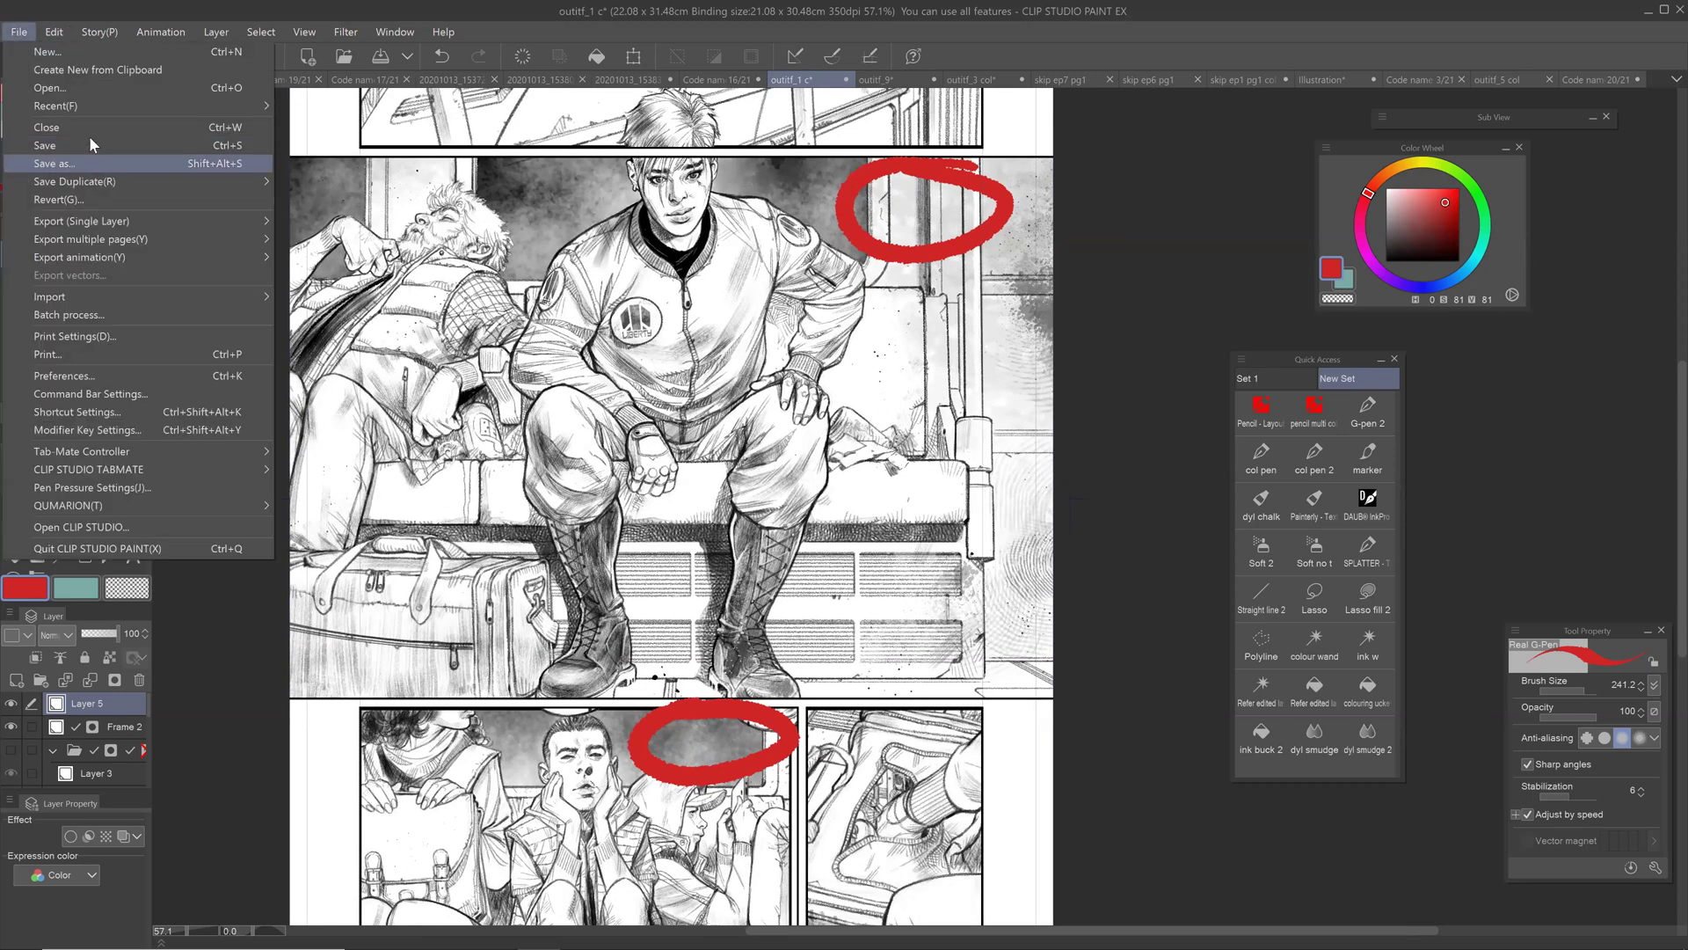
{"action": "left_click", "coordinate": [75, 87]}
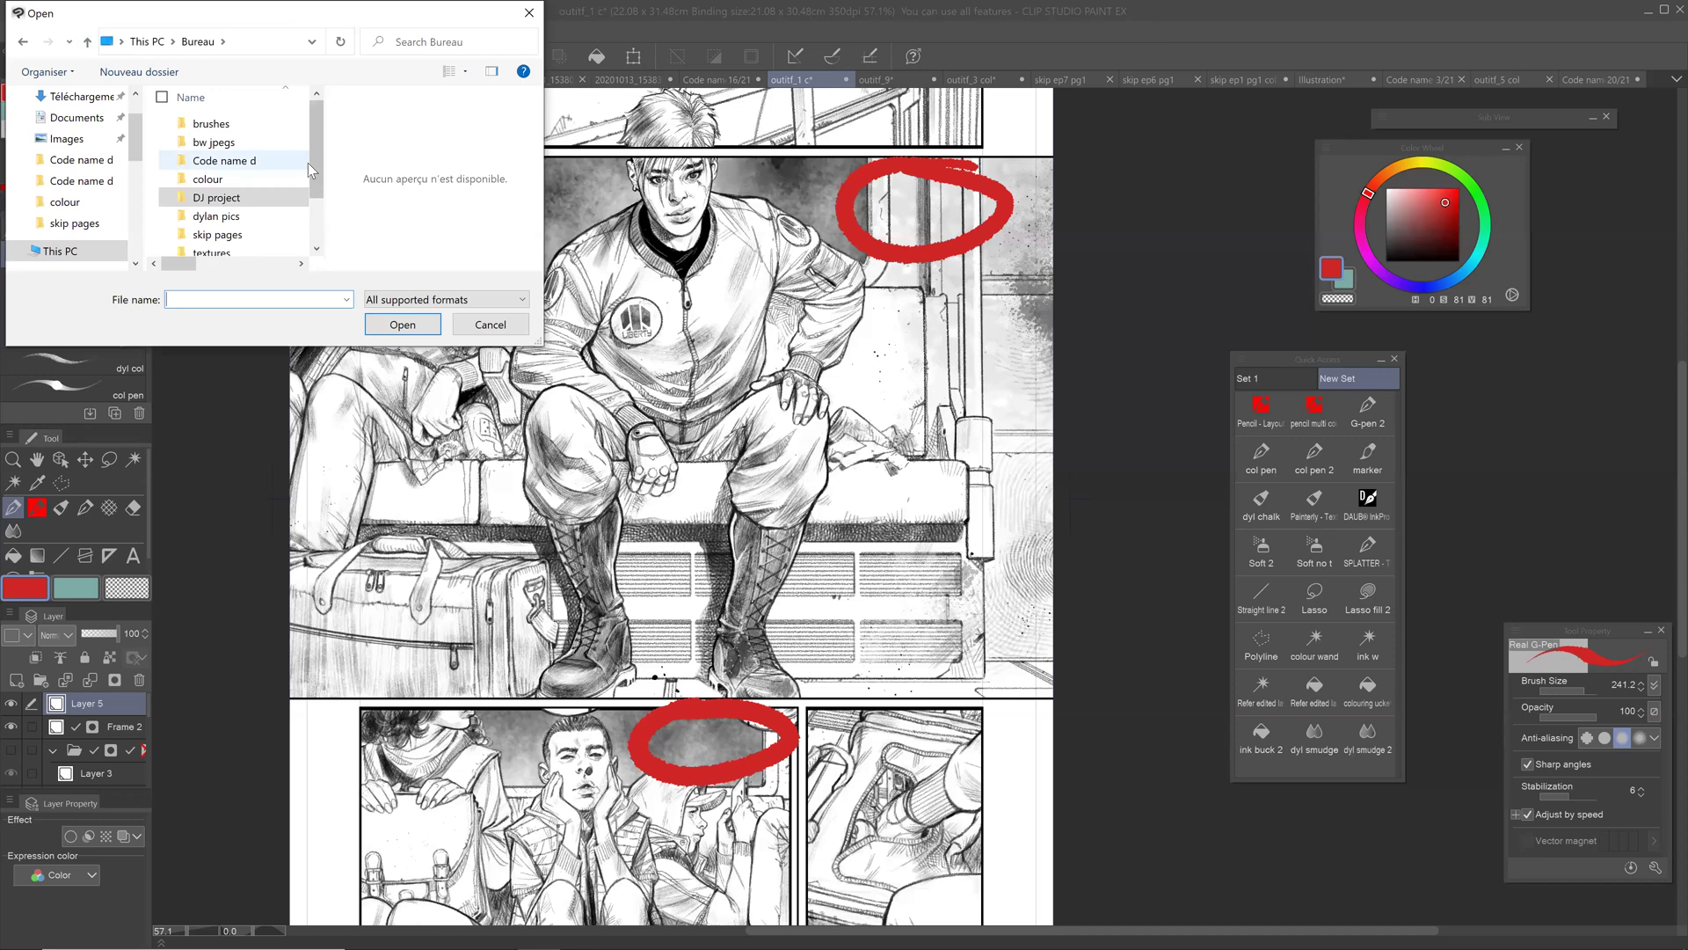
{"action": "scroll", "coordinate": [308, 162], "scroll_direction": "down", "scroll_amount": 1}
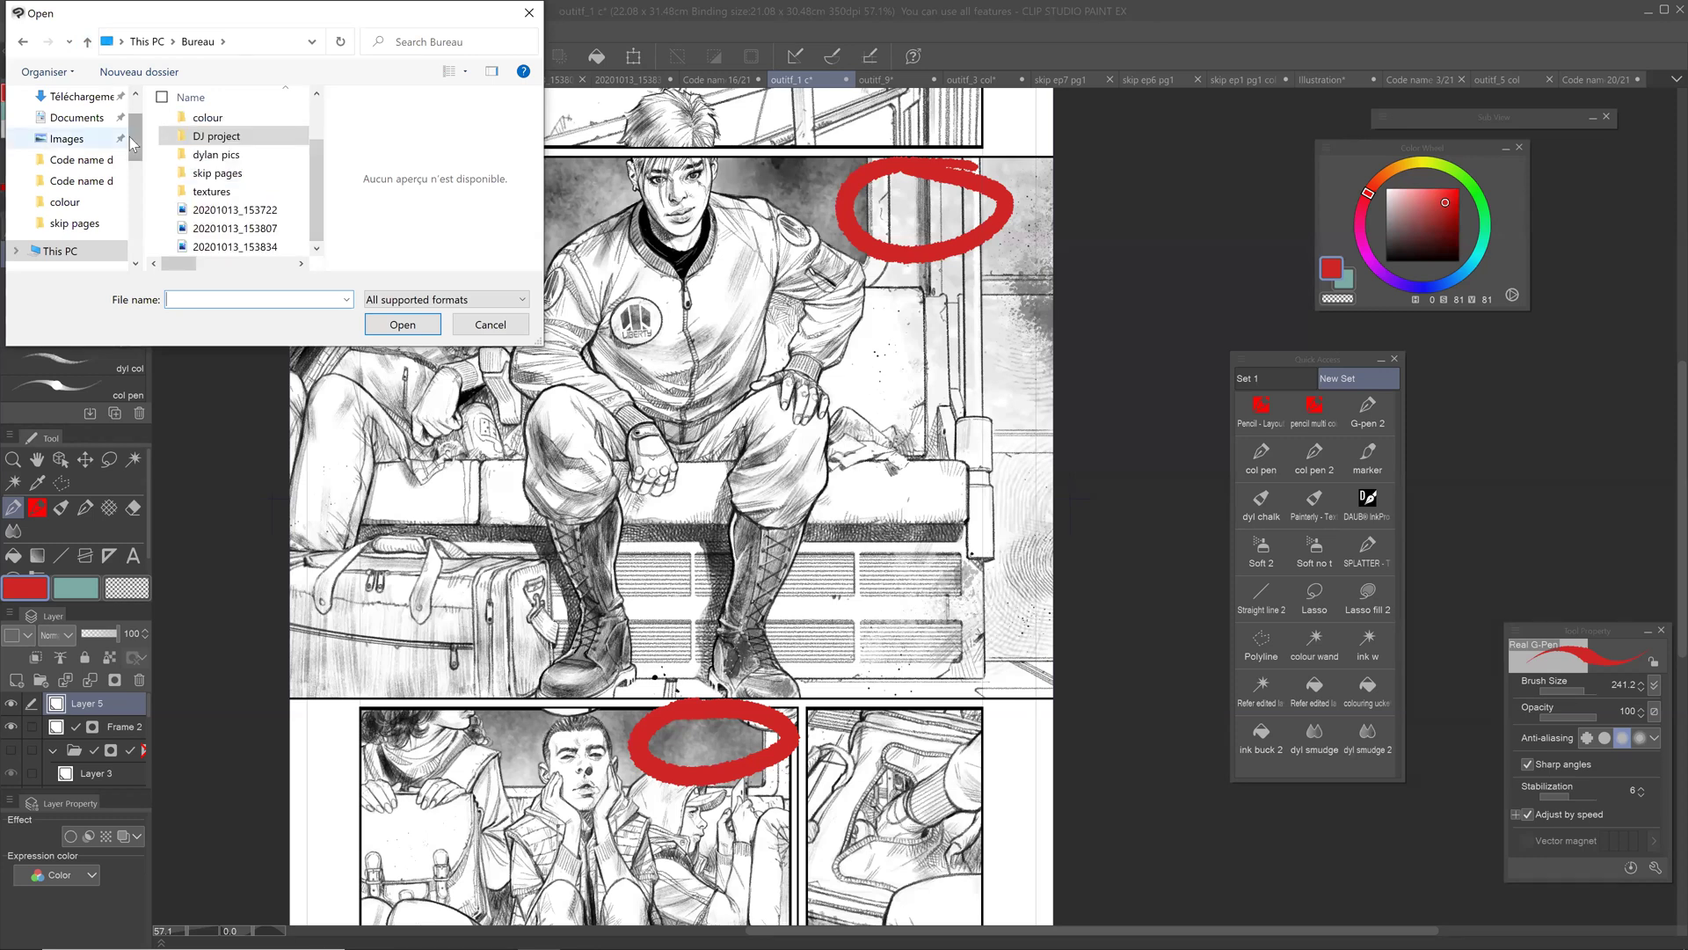
{"action": "scroll", "coordinate": [129, 135], "scroll_direction": "down", "scroll_amount": 1}
{"action": "scroll", "coordinate": [138, 158], "scroll_direction": "down", "scroll_amount": 1}
{"action": "scroll", "coordinate": [138, 158], "scroll_direction": "down", "scroll_amount": 3}
{"action": "scroll", "coordinate": [138, 181], "scroll_direction": "down", "scroll_amount": 2}
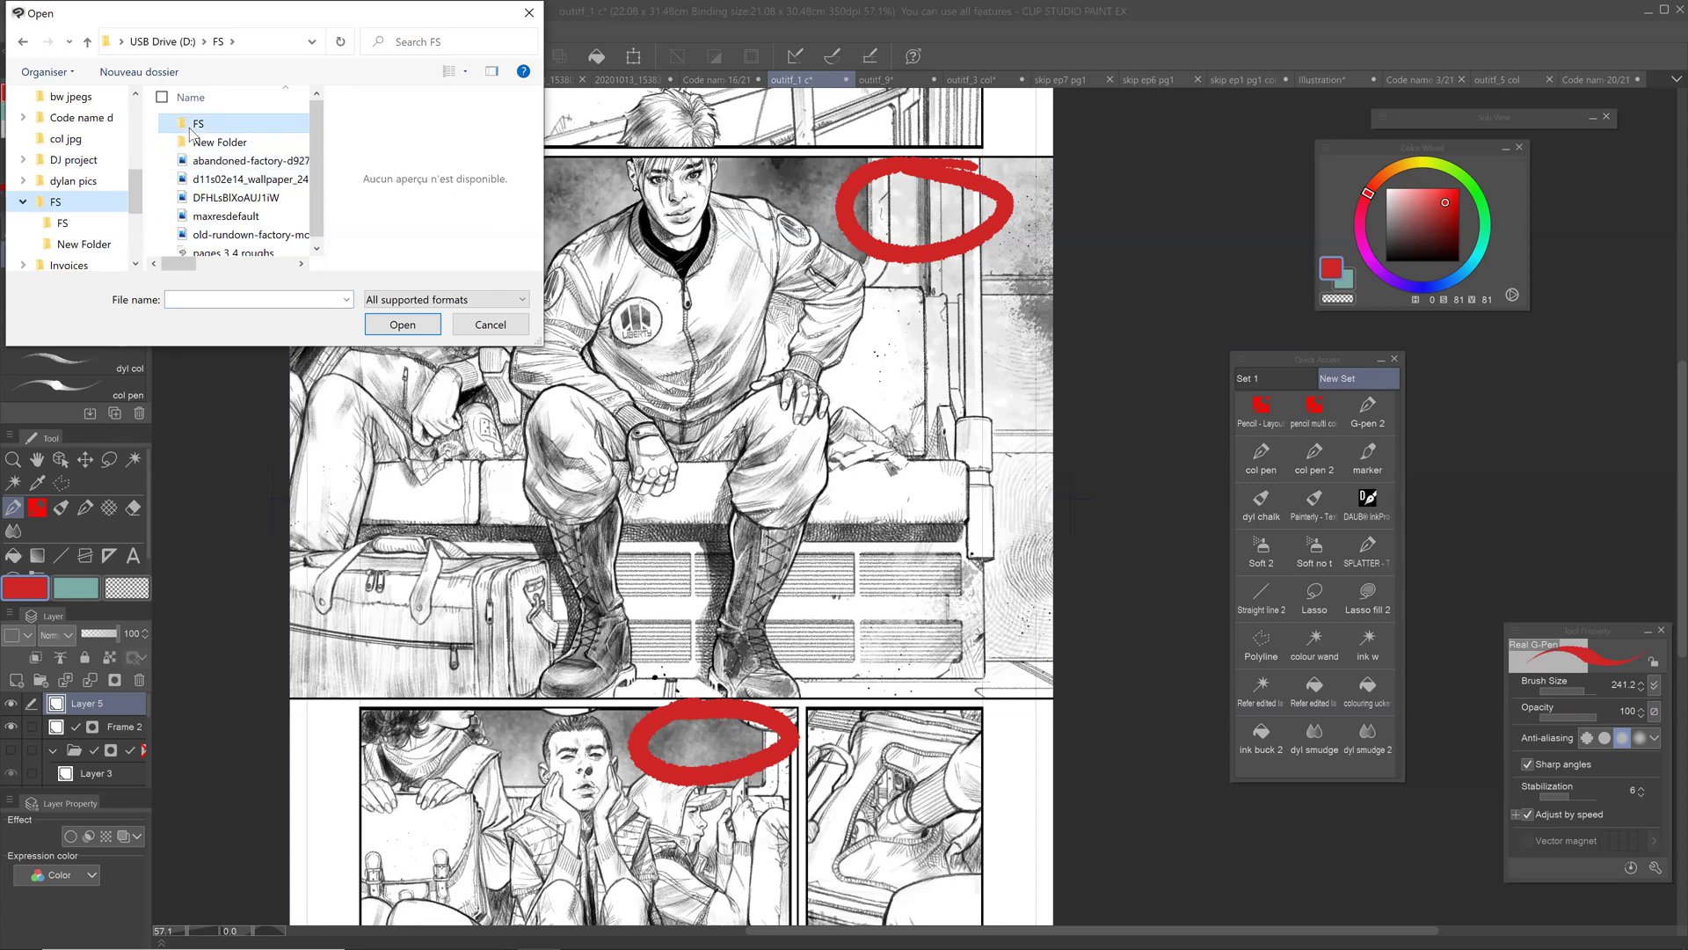
{"action": "double_click", "coordinate": [192, 128]}
{"action": "left_click", "coordinate": [198, 123]}
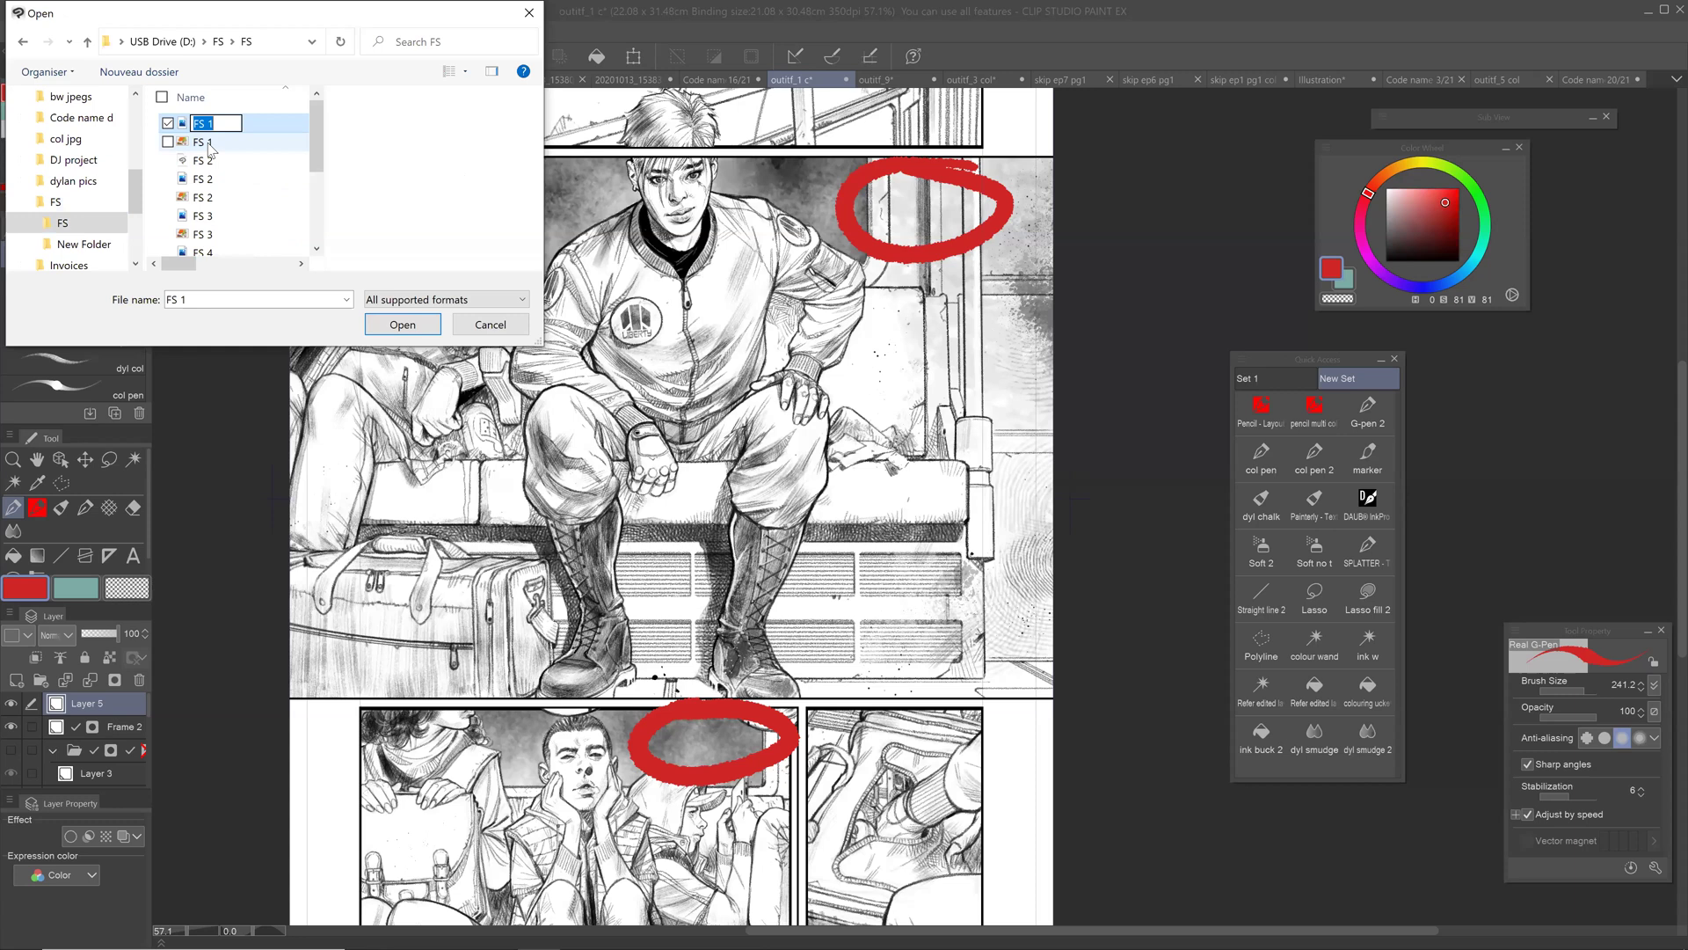
{"action": "left_click", "coordinate": [395, 333]}
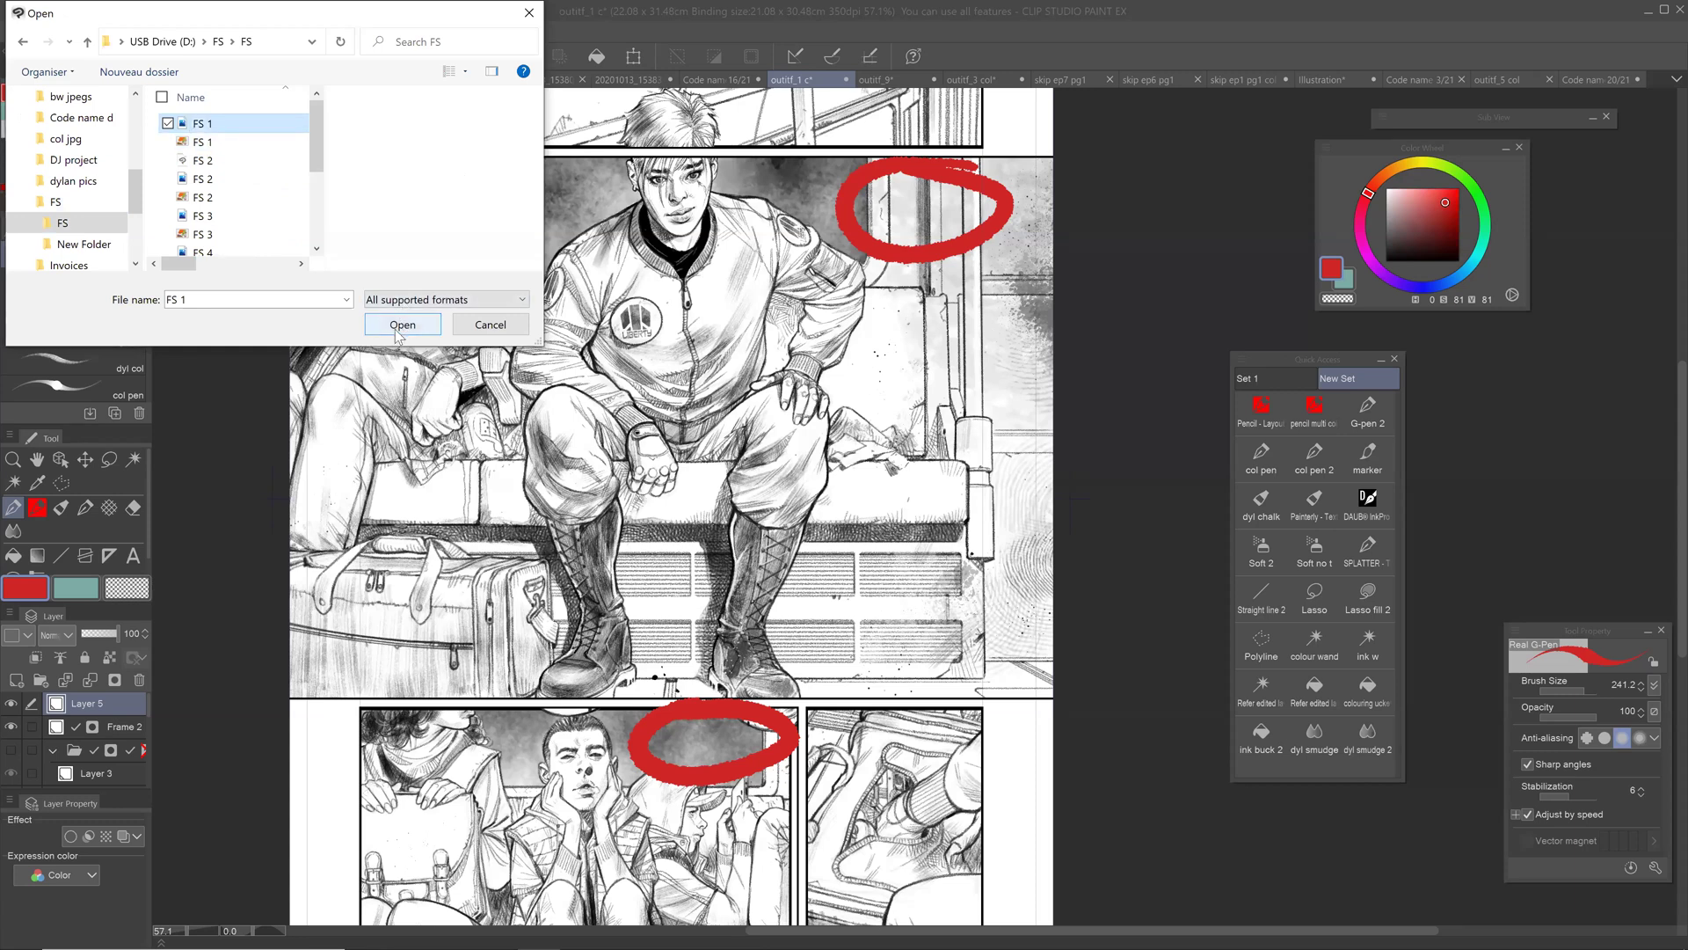
{"action": "left_click", "coordinate": [398, 332]}
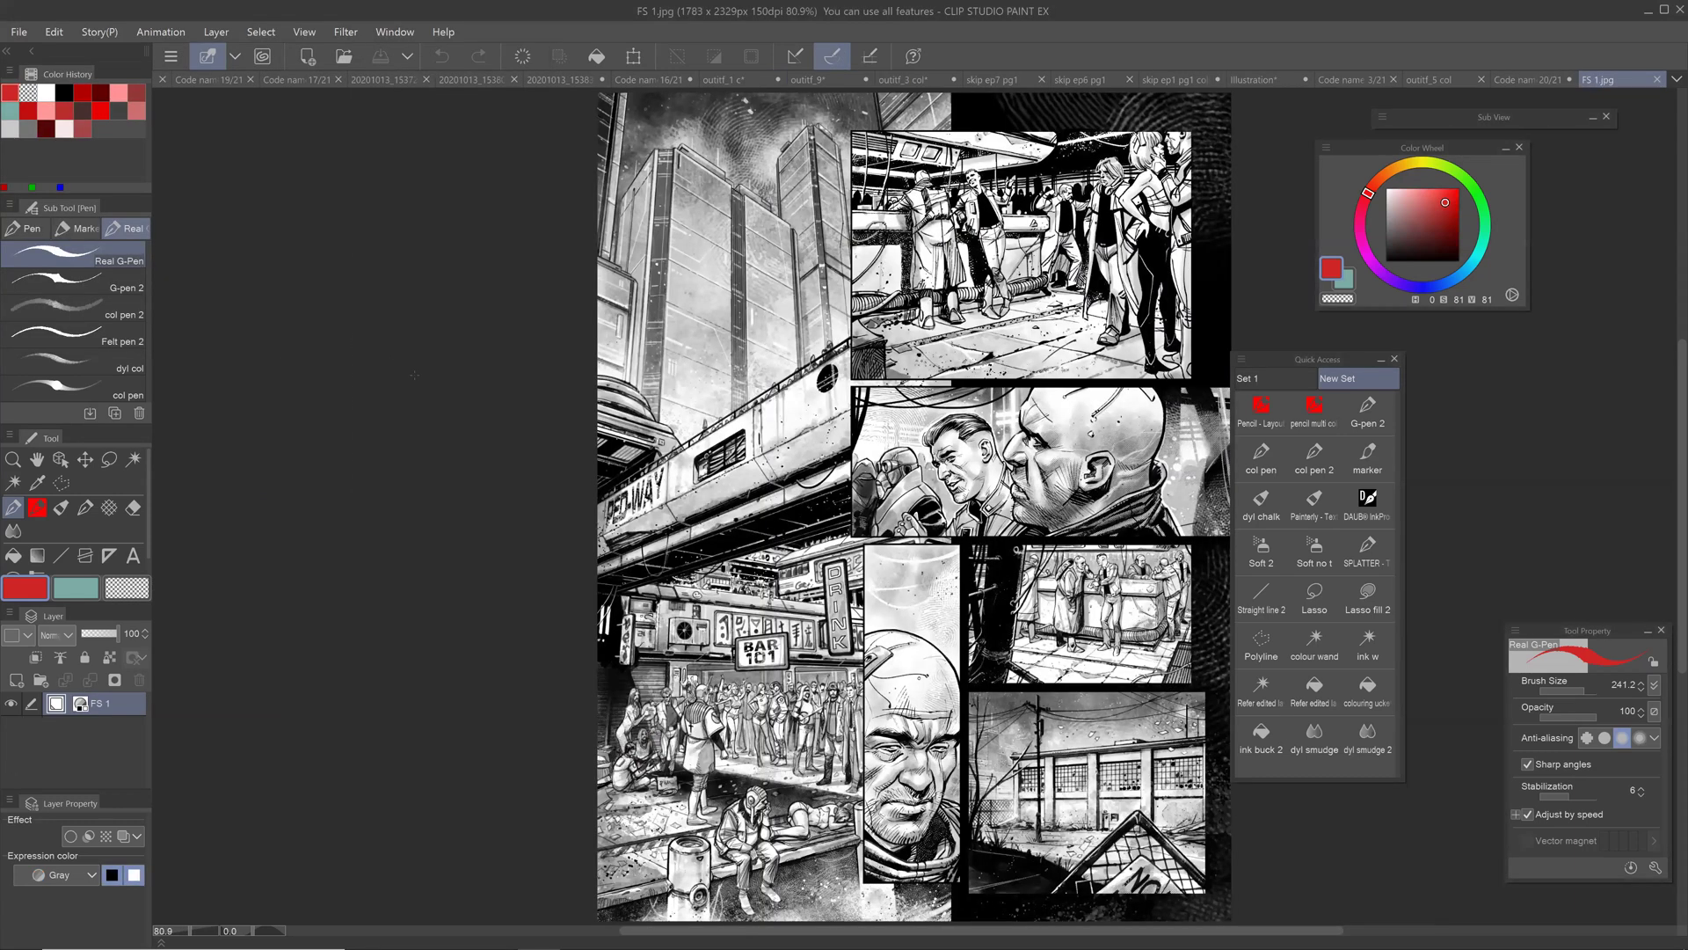
Step: Examine the overall layout of the FS 1 page, comparing the full-height city scene with the panels inset over it and the black background
{"action": "left_click_drag", "start_coordinate": [414, 376], "coordinate": [186, 391]}
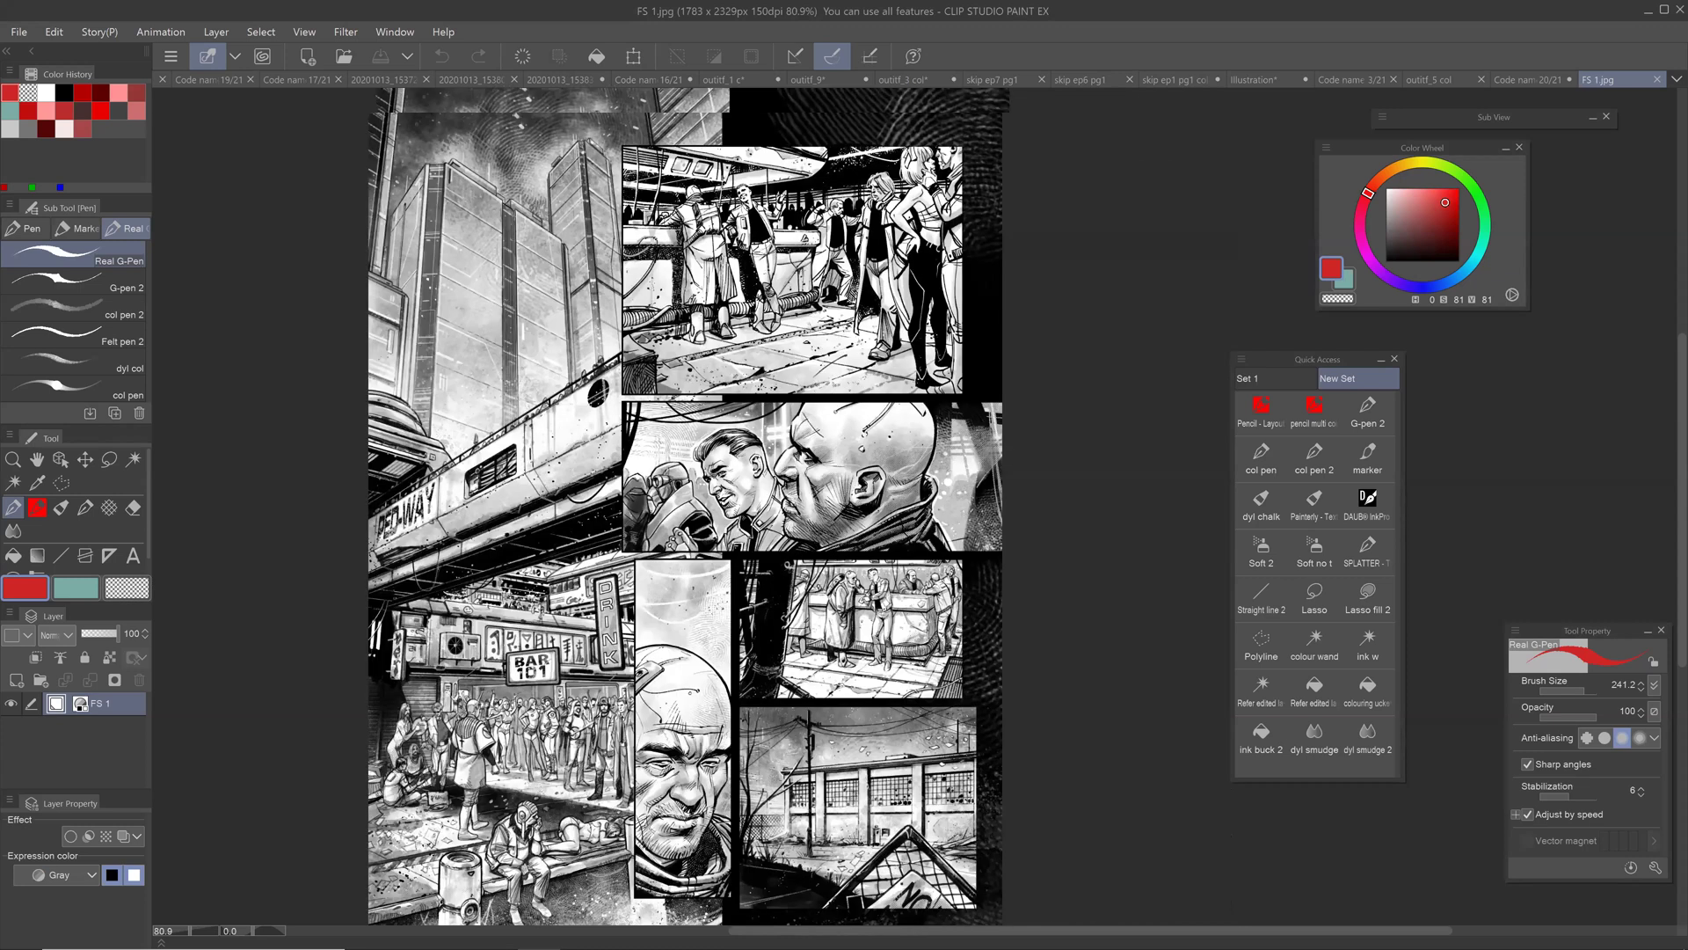
{"action": "left_click_drag", "start_coordinate": [468, 608], "coordinate": [489, 529]}
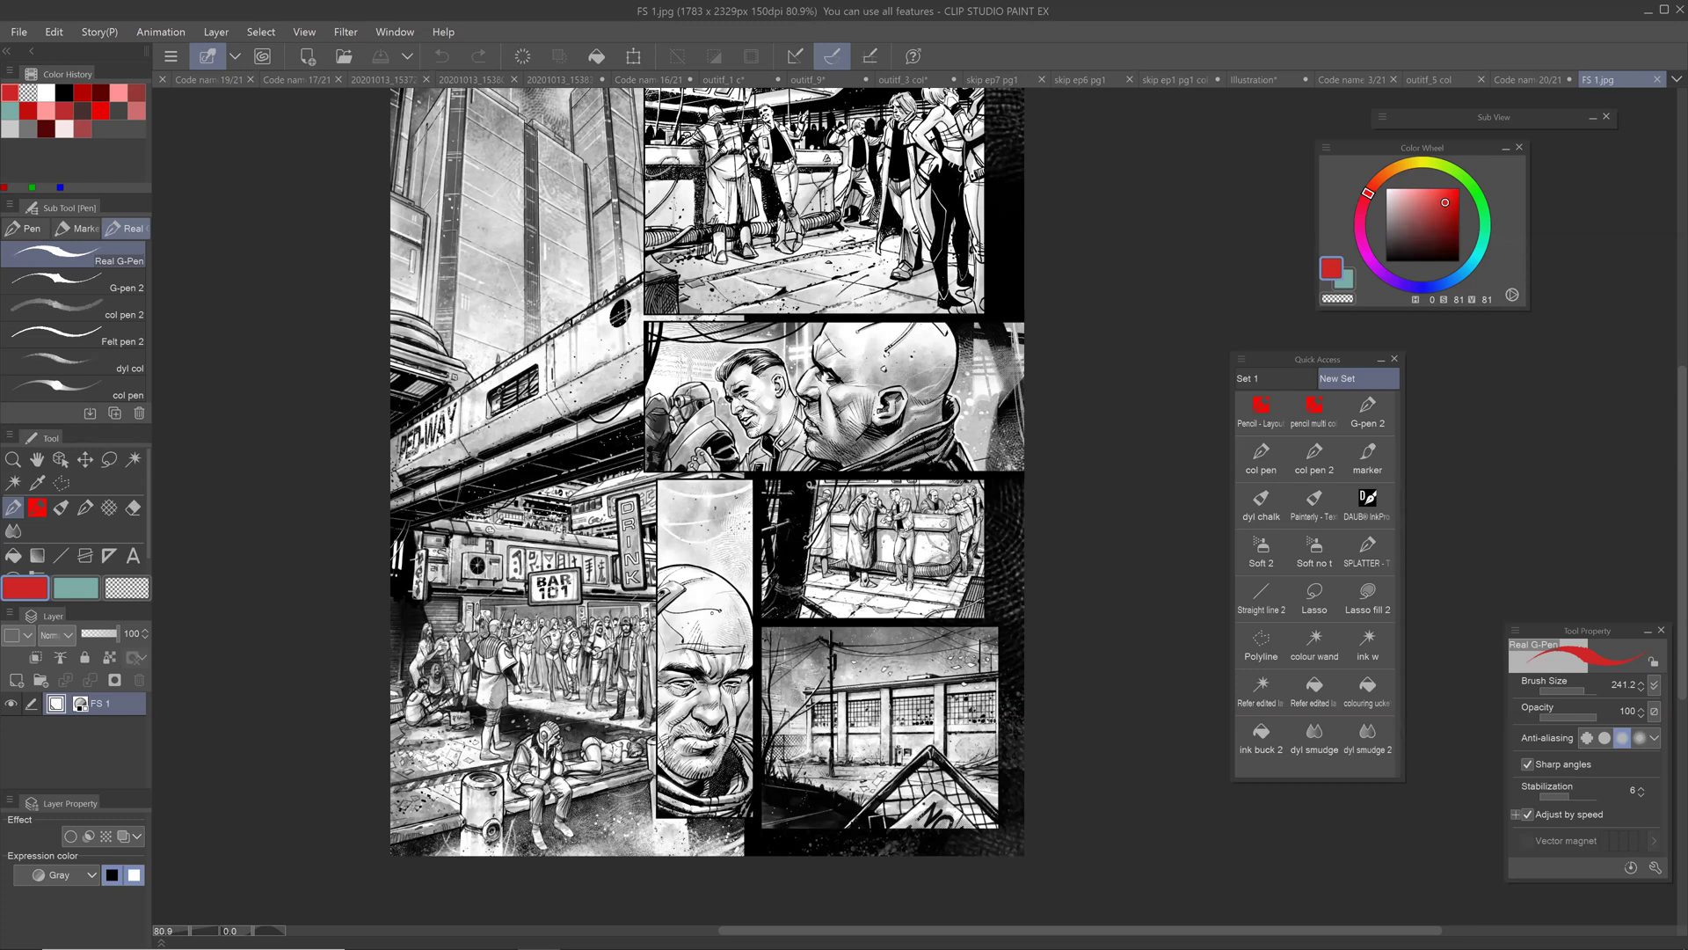
{"action": "scroll", "coordinate": [719, 510], "scroll_direction": "up", "scroll_amount": 3}
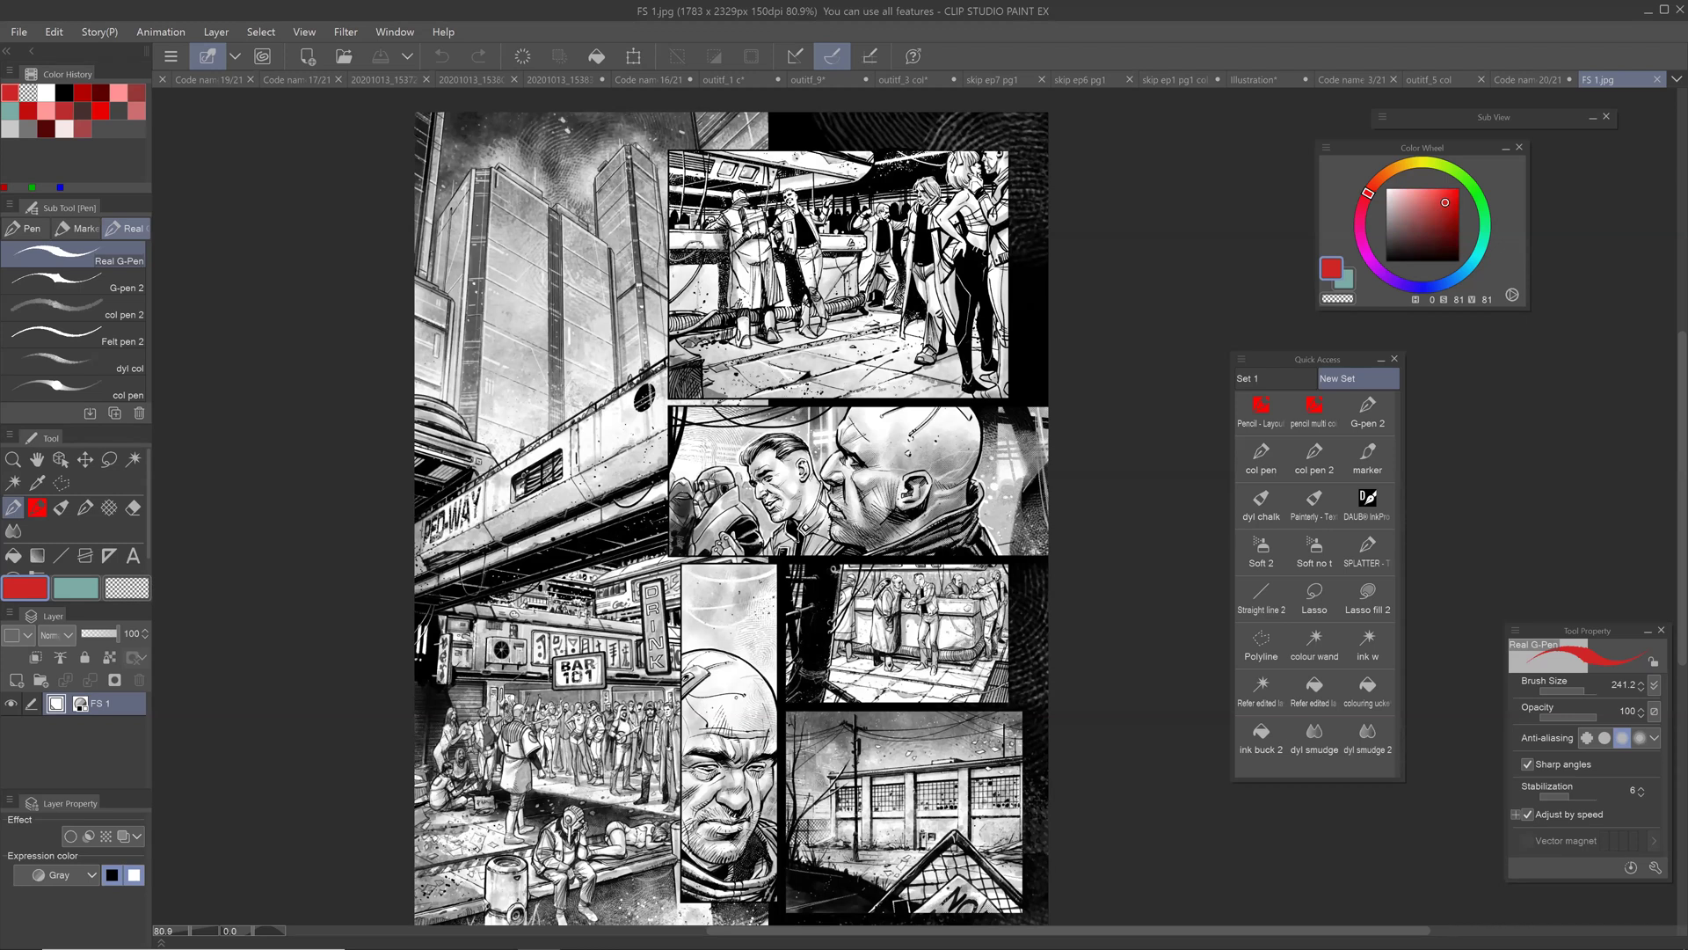
{"action": "mouse_move", "coordinate": [731, 519]}
{"action": "left_mouse_down"}
{"action": "mouse_move", "coordinate": [754, 446]}
{"action": "mouse_move", "coordinate": [702, 524]}
{"action": "mouse_move", "coordinate": [731, 488]}
{"action": "mouse_move", "coordinate": [677, 528]}
{"action": "mouse_move", "coordinate": [725, 491]}
{"action": "left_mouse_up"}
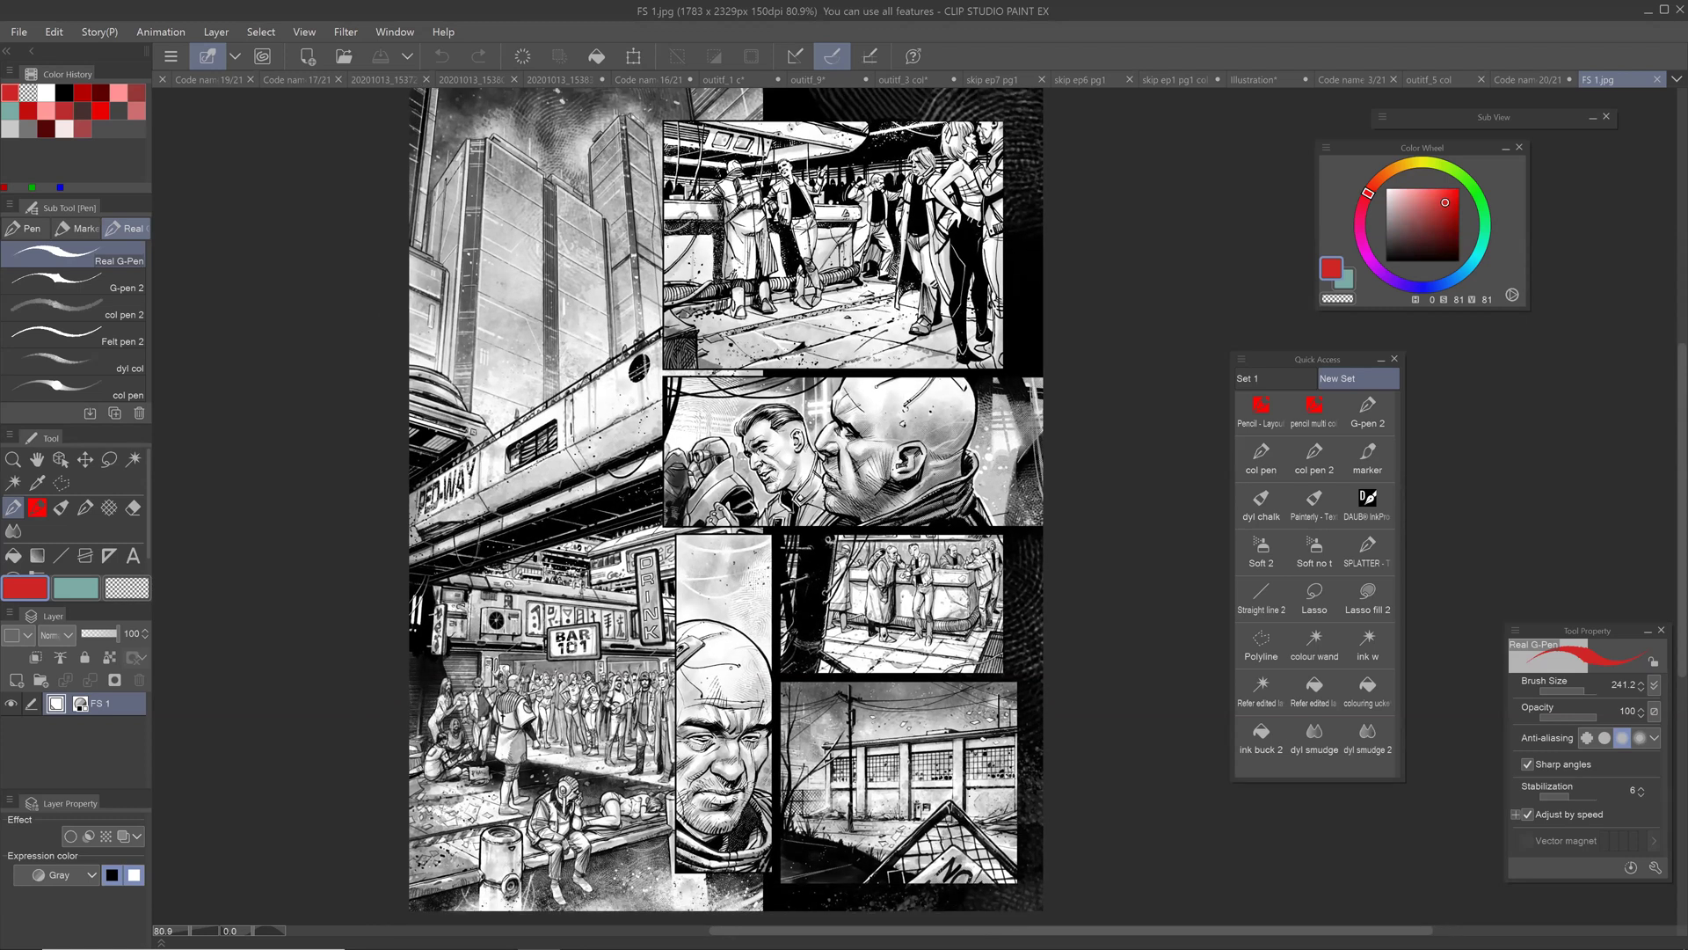
{"action": "left_click_drag", "start_coordinate": [726, 492], "coordinate": [710, 528]}
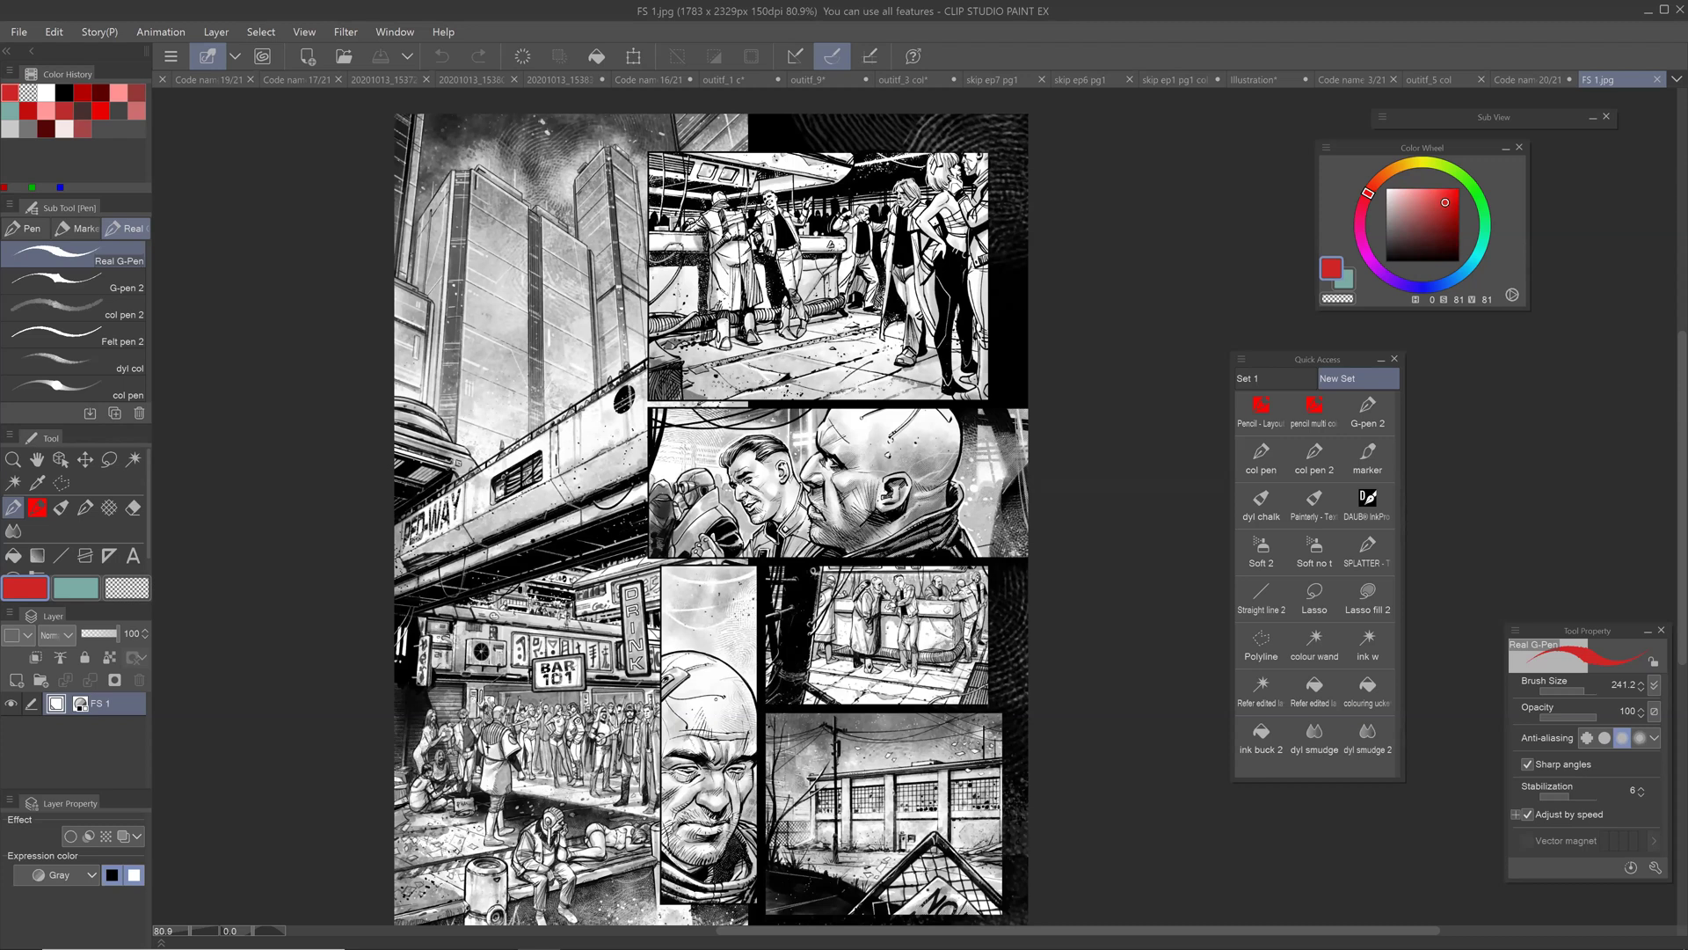
{"action": "mouse_move", "coordinate": [710, 528]}
{"action": "left_mouse_down"}
{"action": "mouse_move", "coordinate": [731, 451]}
{"action": "mouse_move", "coordinate": [733, 536]}
{"action": "left_mouse_up"}
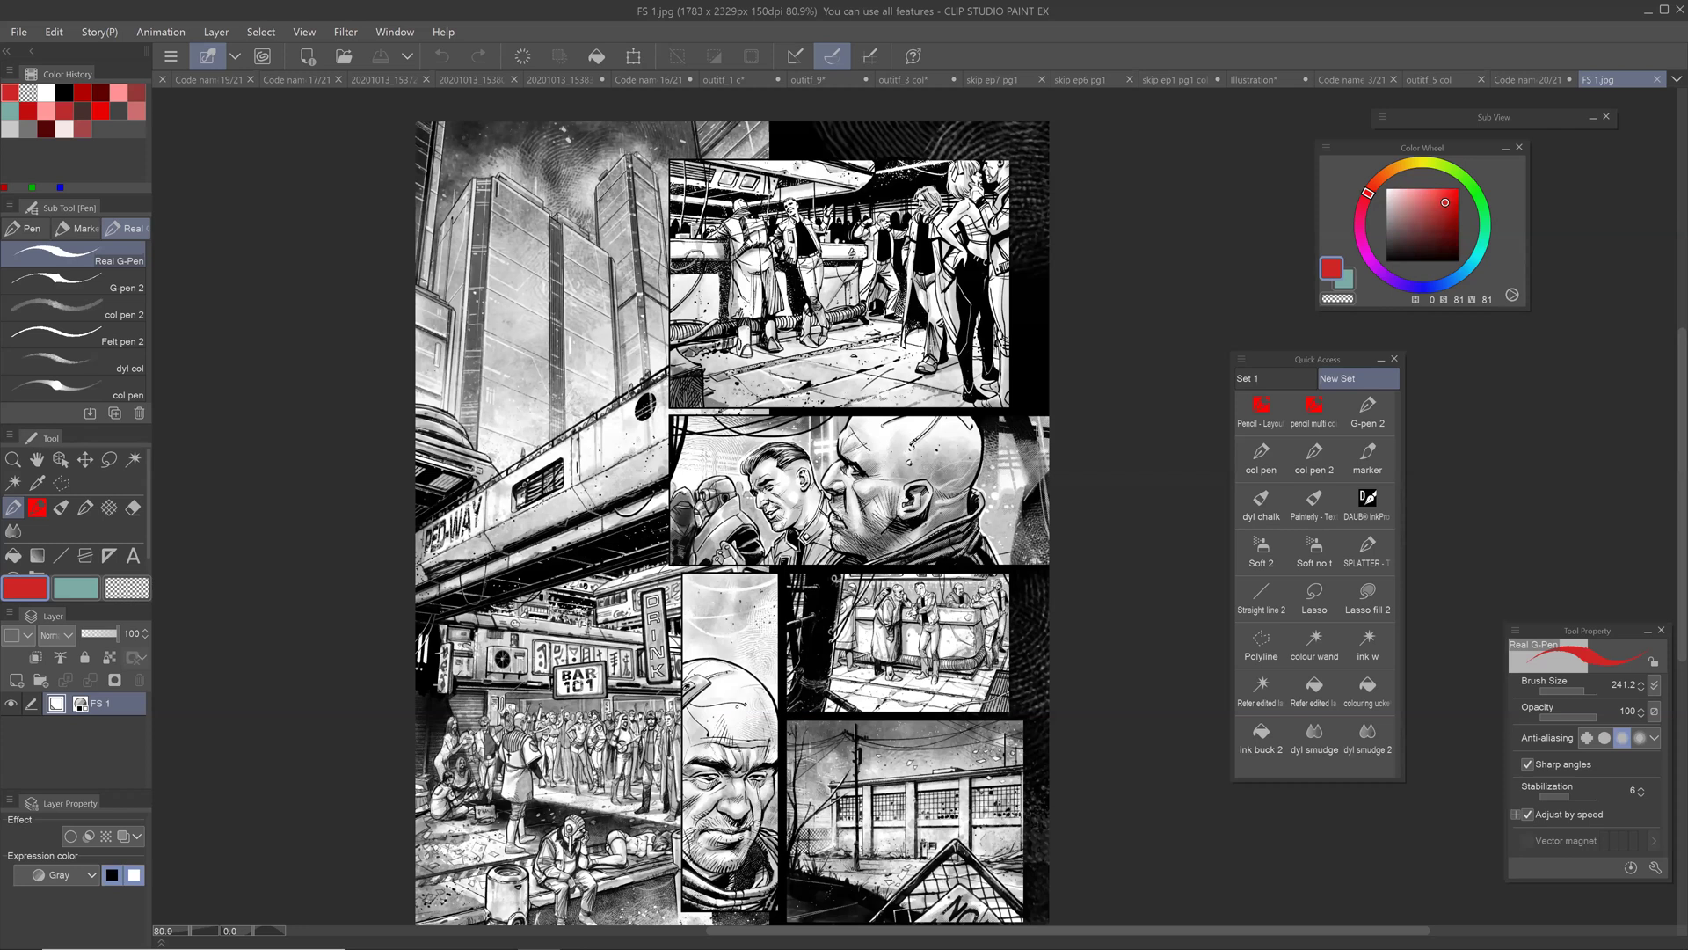
{"action": "scroll", "coordinate": [414, 374], "scroll_direction": "down", "scroll_amount": 2}
{"action": "scroll", "coordinate": [414, 375], "scroll_direction": "up", "scroll_amount": 2}
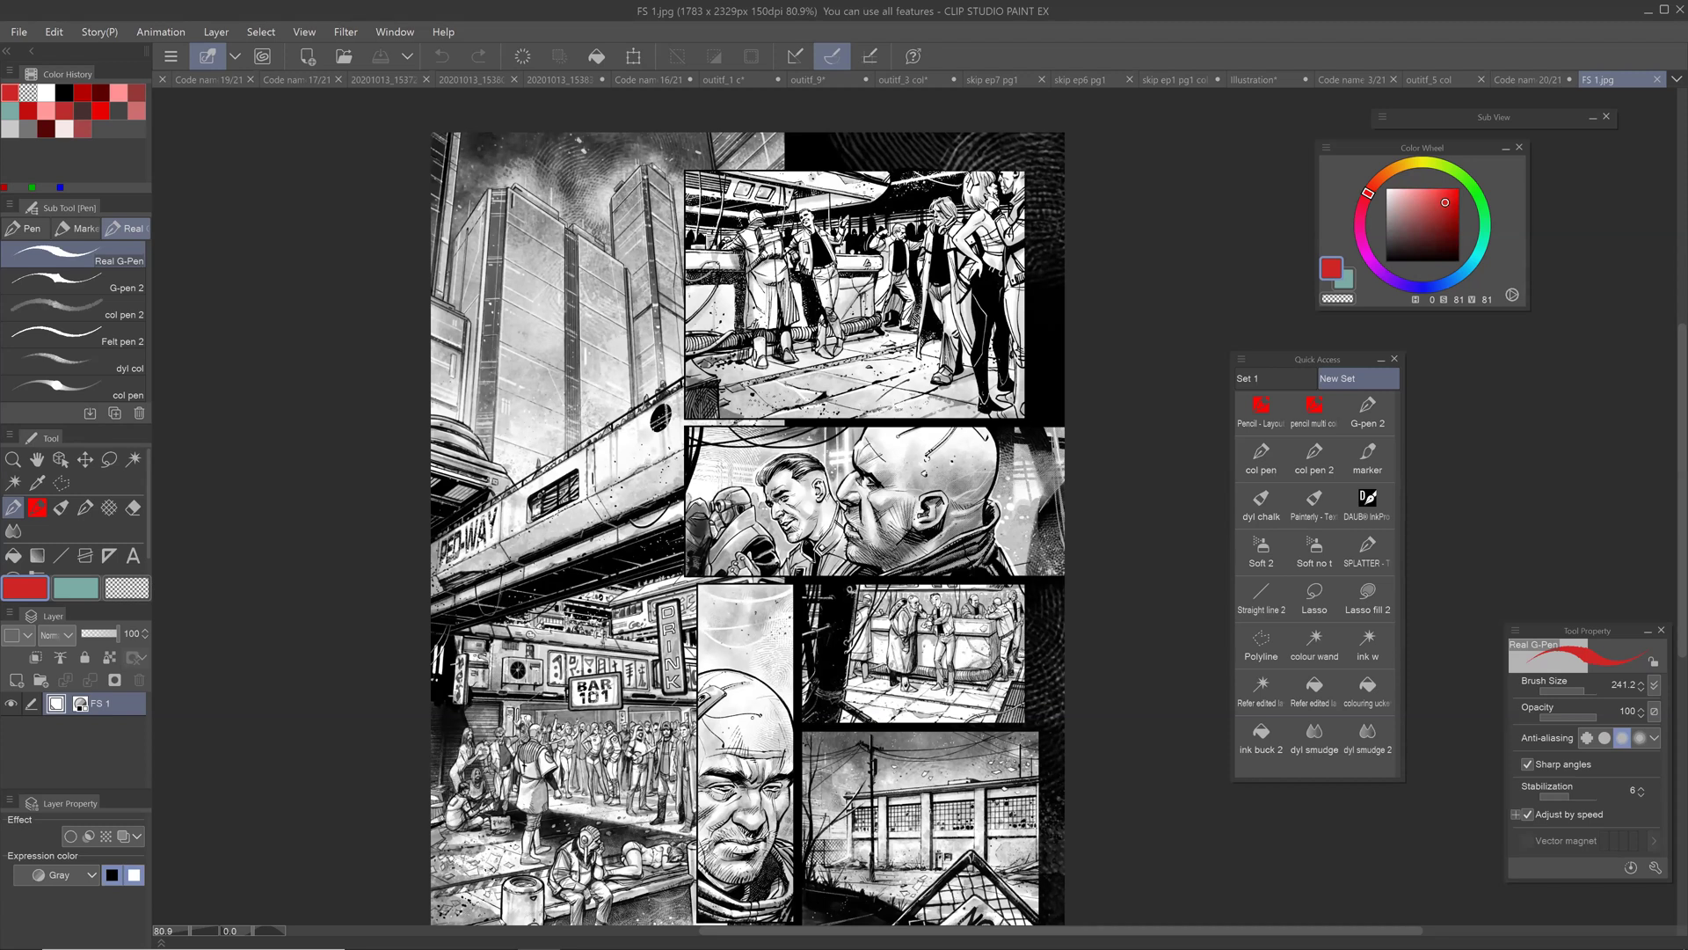
{"action": "left_click_drag", "start_coordinate": [747, 527], "coordinate": [760, 496]}
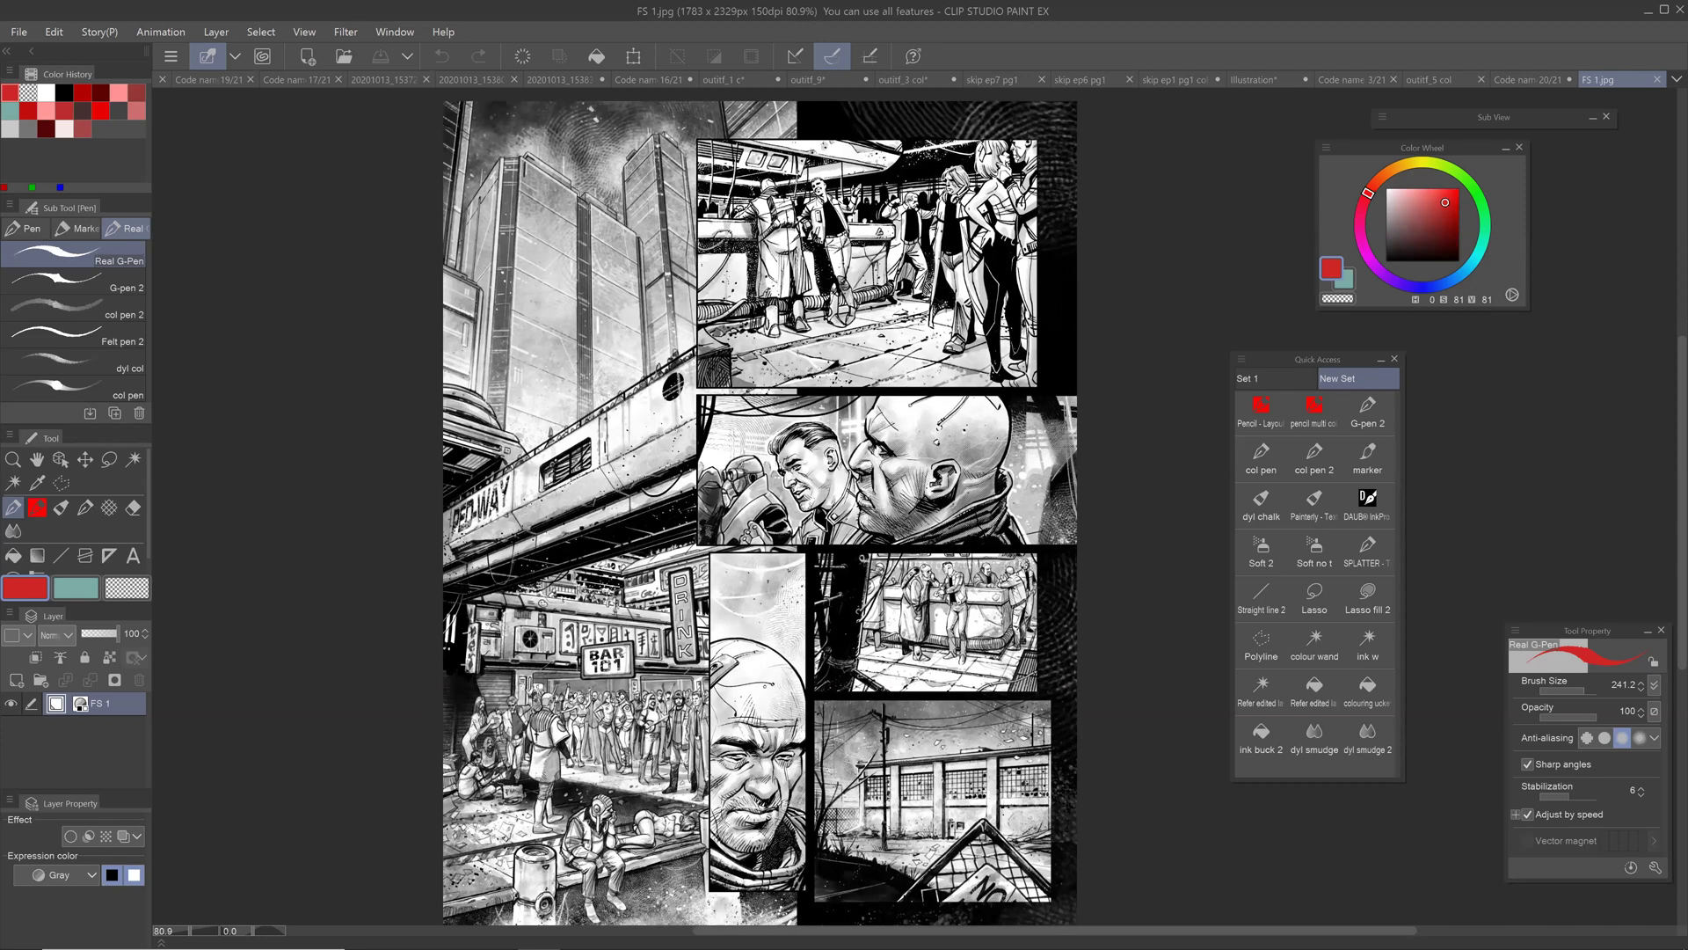
{"action": "scroll", "coordinate": [1032, 381], "scroll_direction": "down", "scroll_amount": 2}
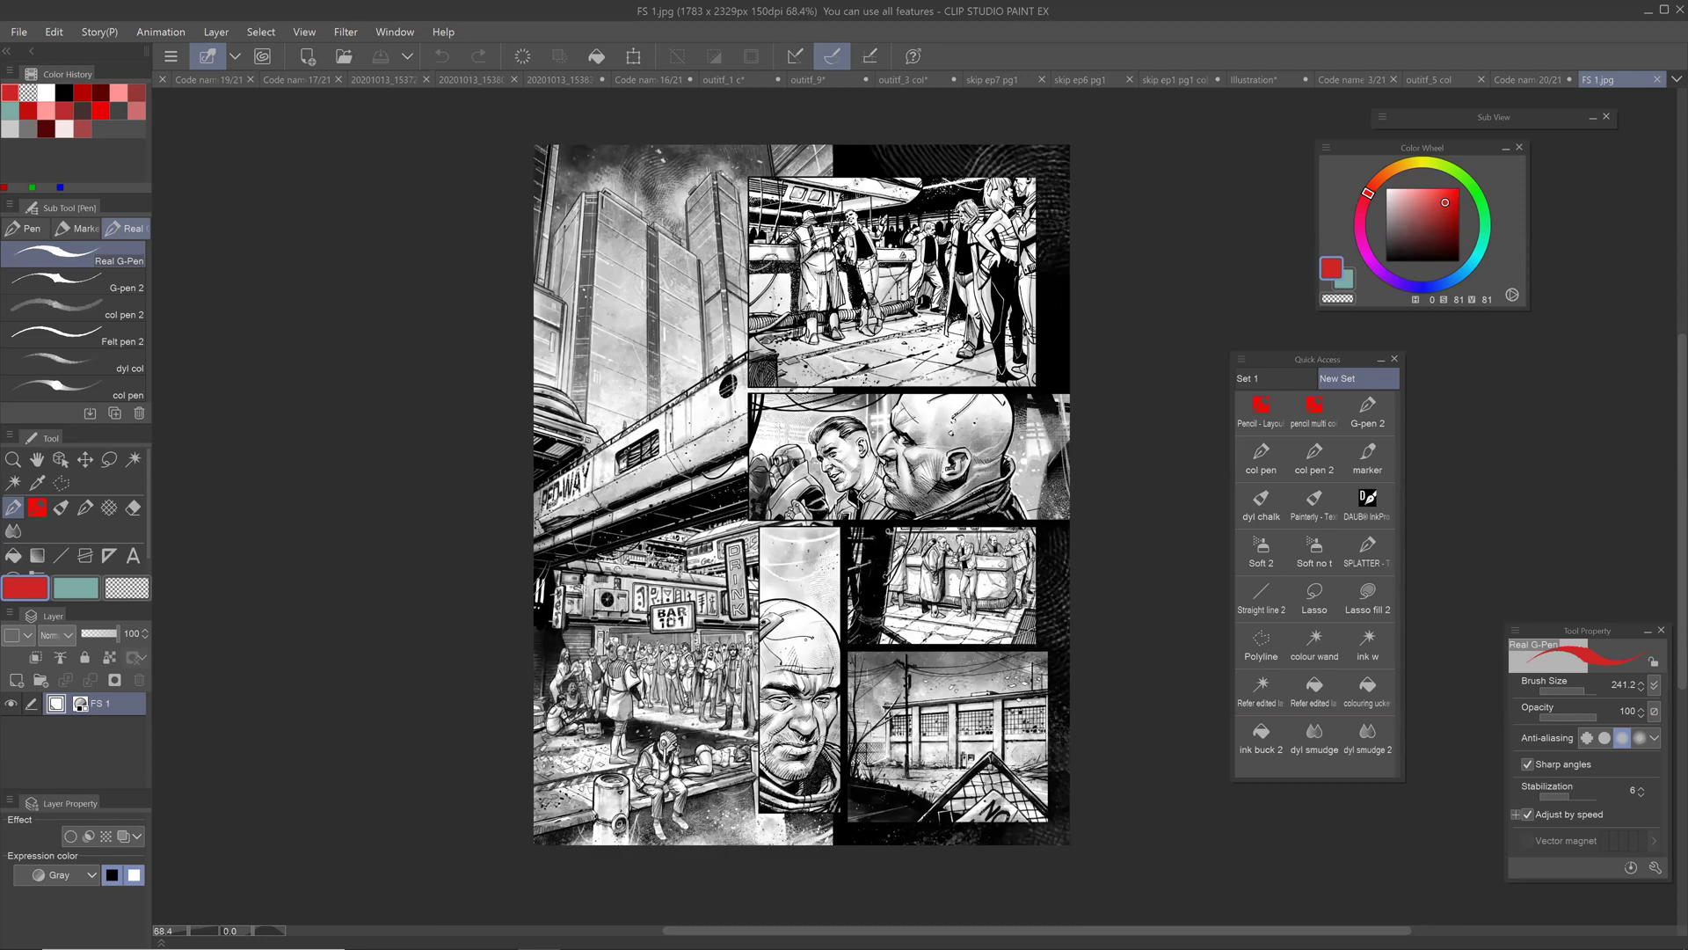
Step: Inspect the FS 1 panels up close, studying the black gutters, the panel edges and the bald man's close-ups
{"action": "scroll", "coordinate": [961, 524], "scroll_direction": "up", "scroll_amount": 2}
{"action": "scroll", "coordinate": [880, 439], "scroll_direction": "up", "scroll_amount": 1}
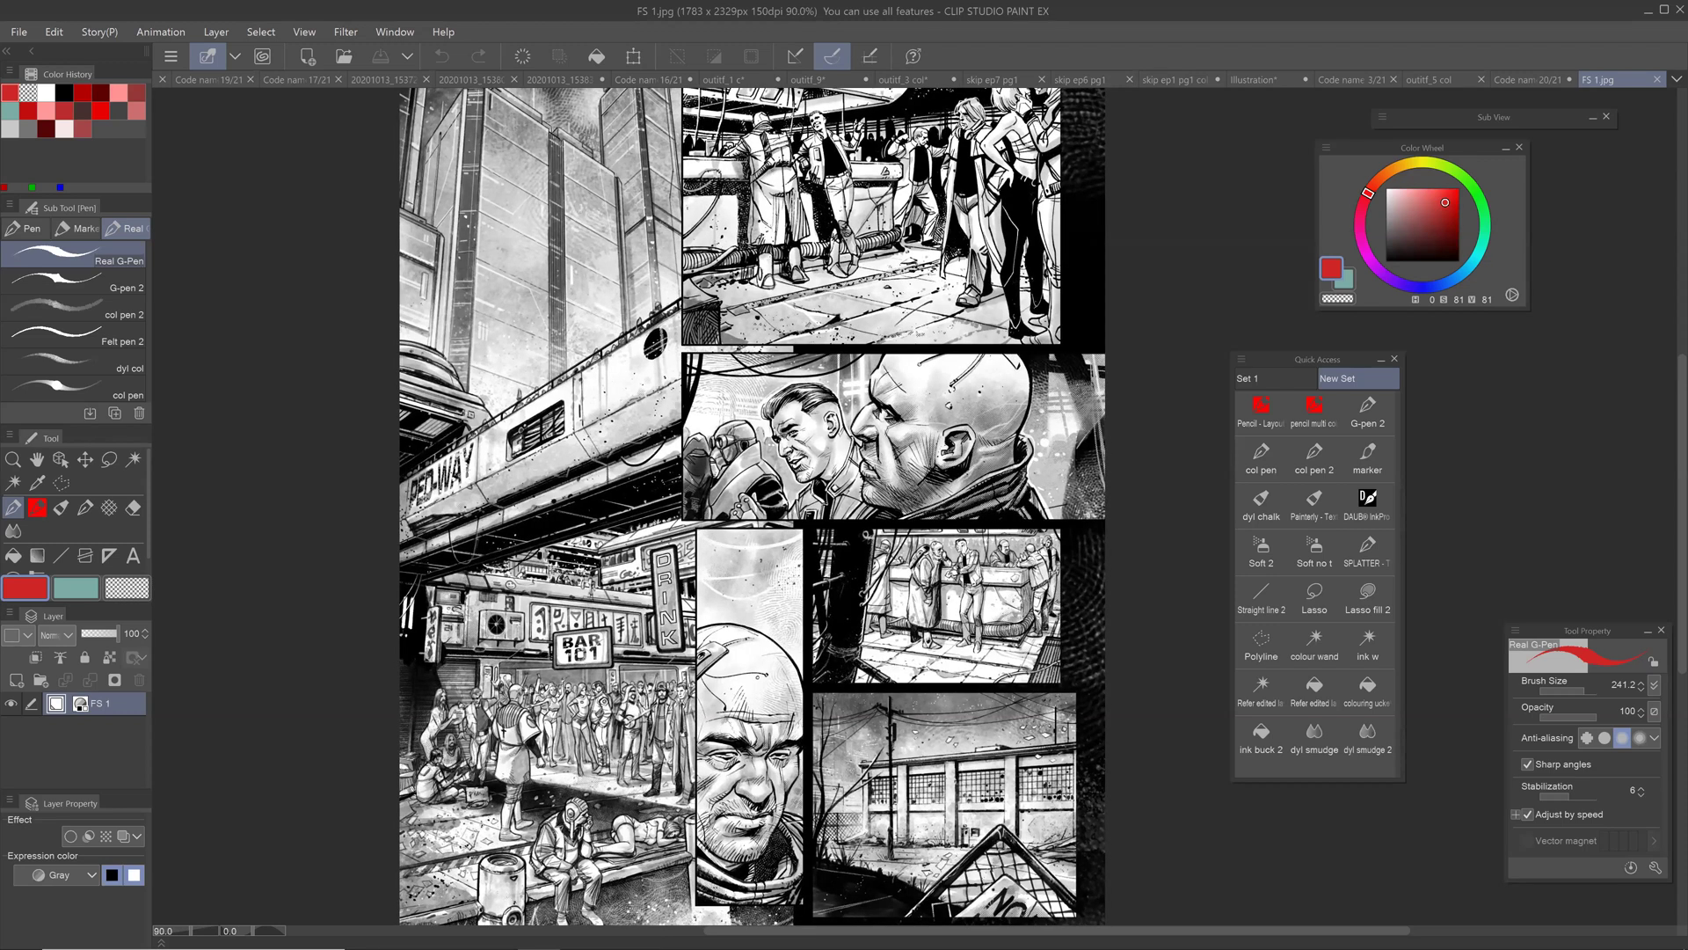
{"action": "left_click_drag", "start_coordinate": [757, 439], "coordinate": [786, 579]}
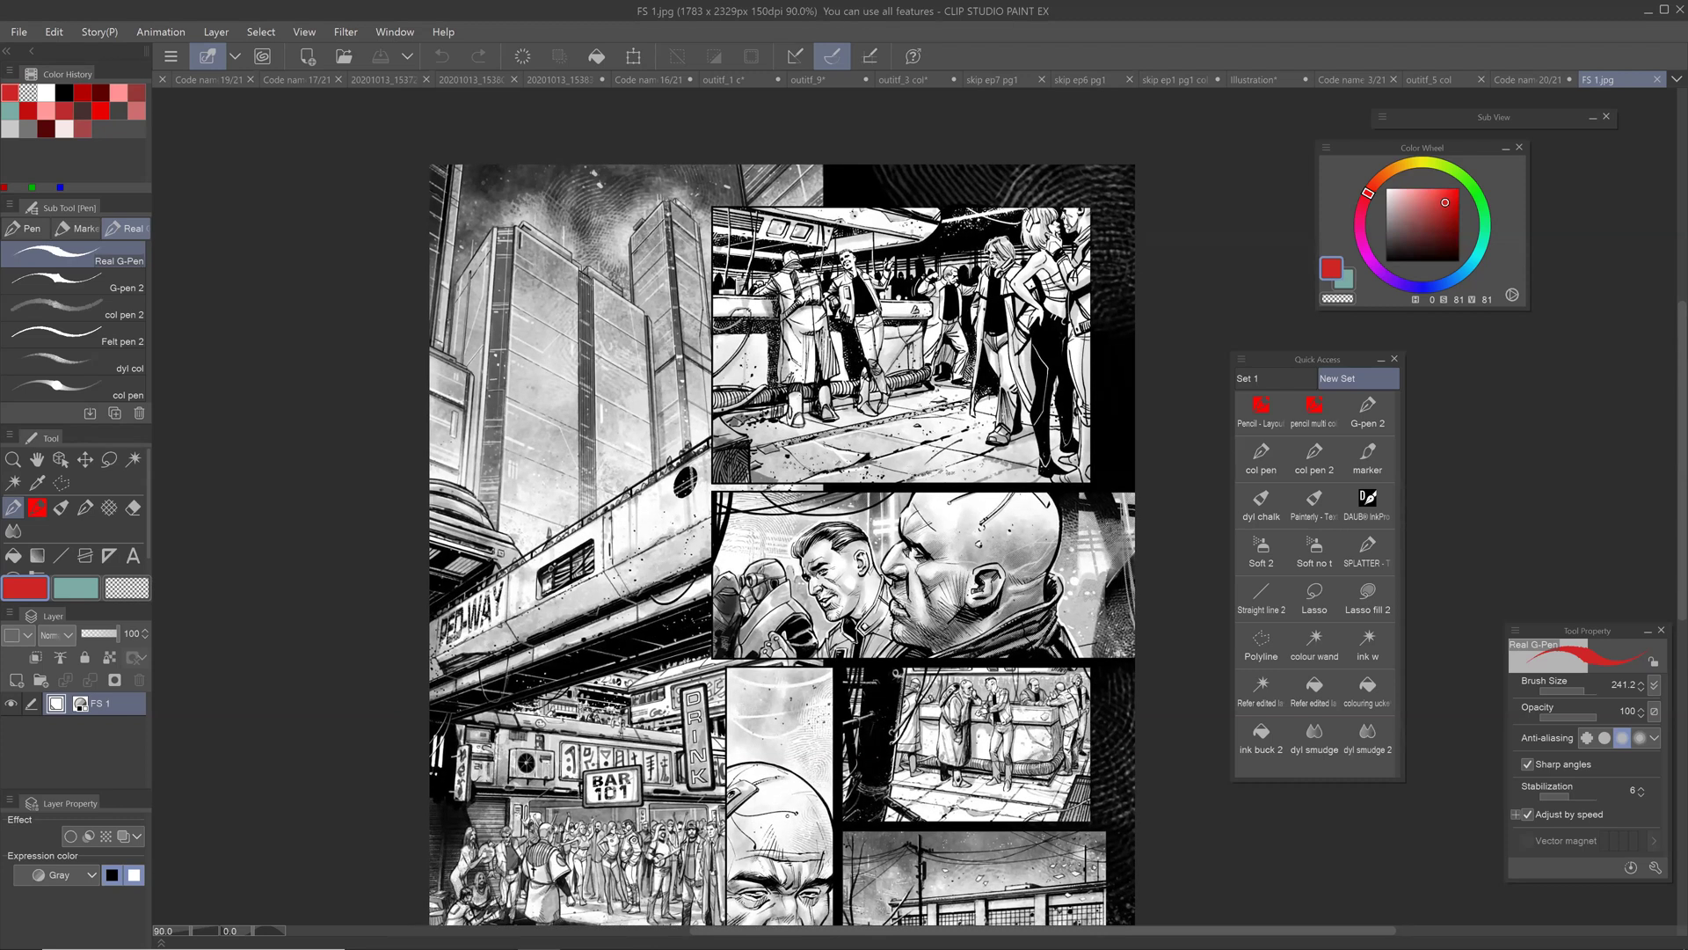
{"action": "scroll", "coordinate": [906, 288], "scroll_direction": "up", "scroll_amount": 2}
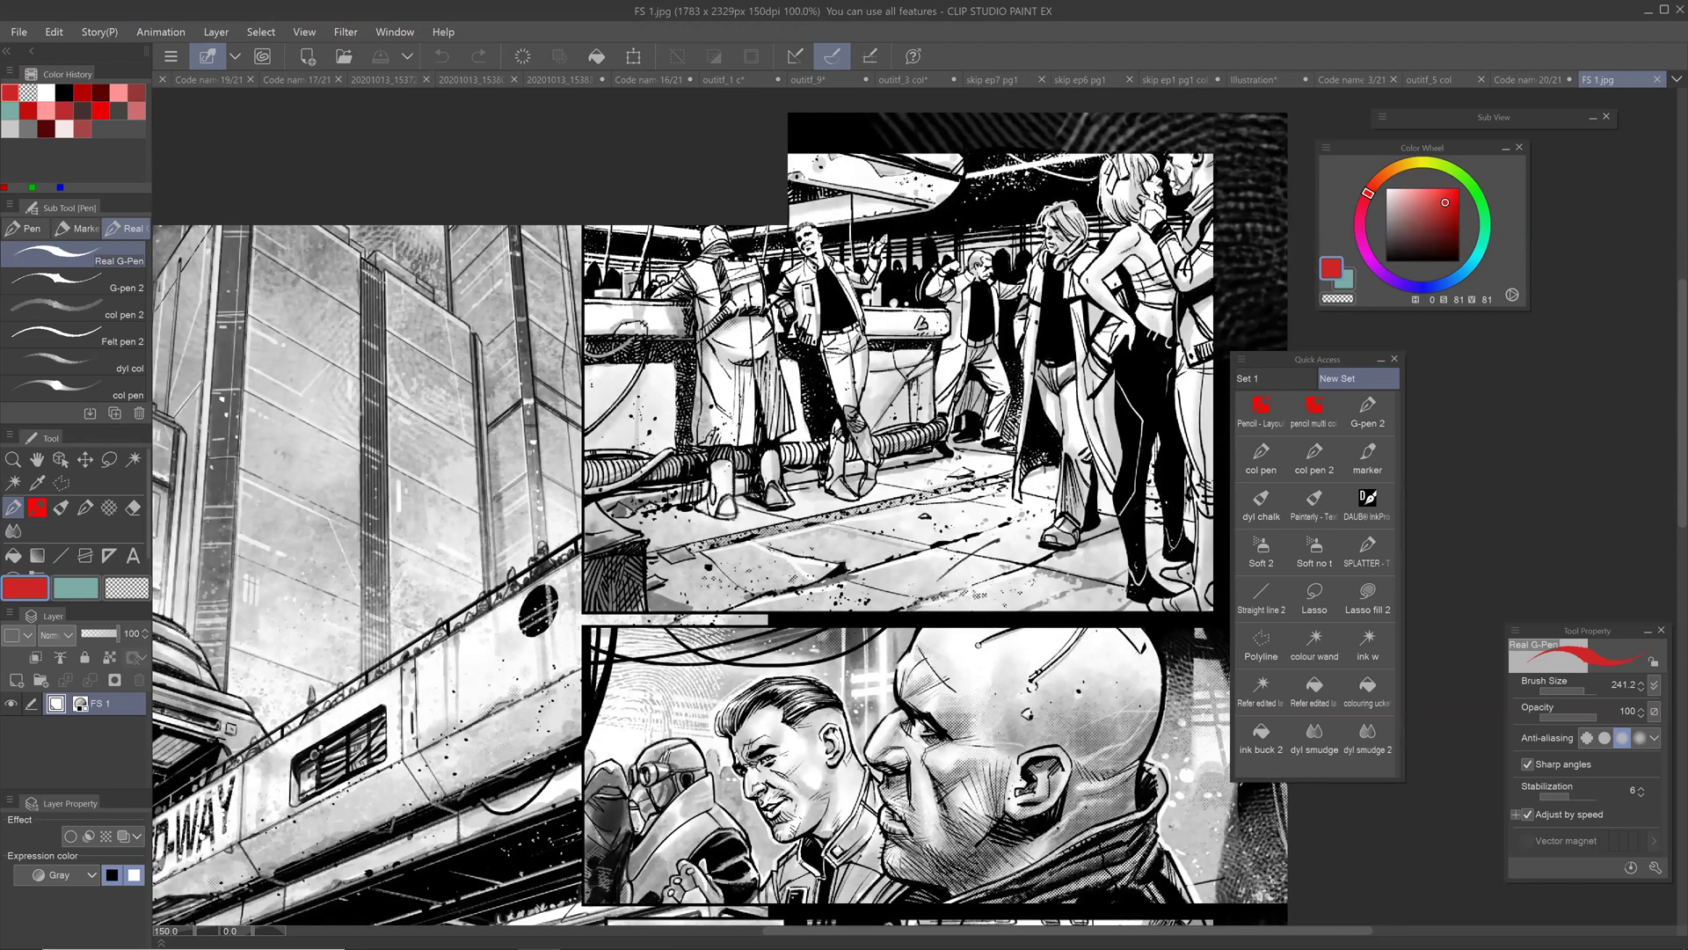
{"action": "scroll", "coordinate": [1000, 523], "scroll_direction": "down", "scroll_amount": 1}
{"action": "left_click_drag", "start_coordinate": [1000, 524], "coordinate": [979, 421]}
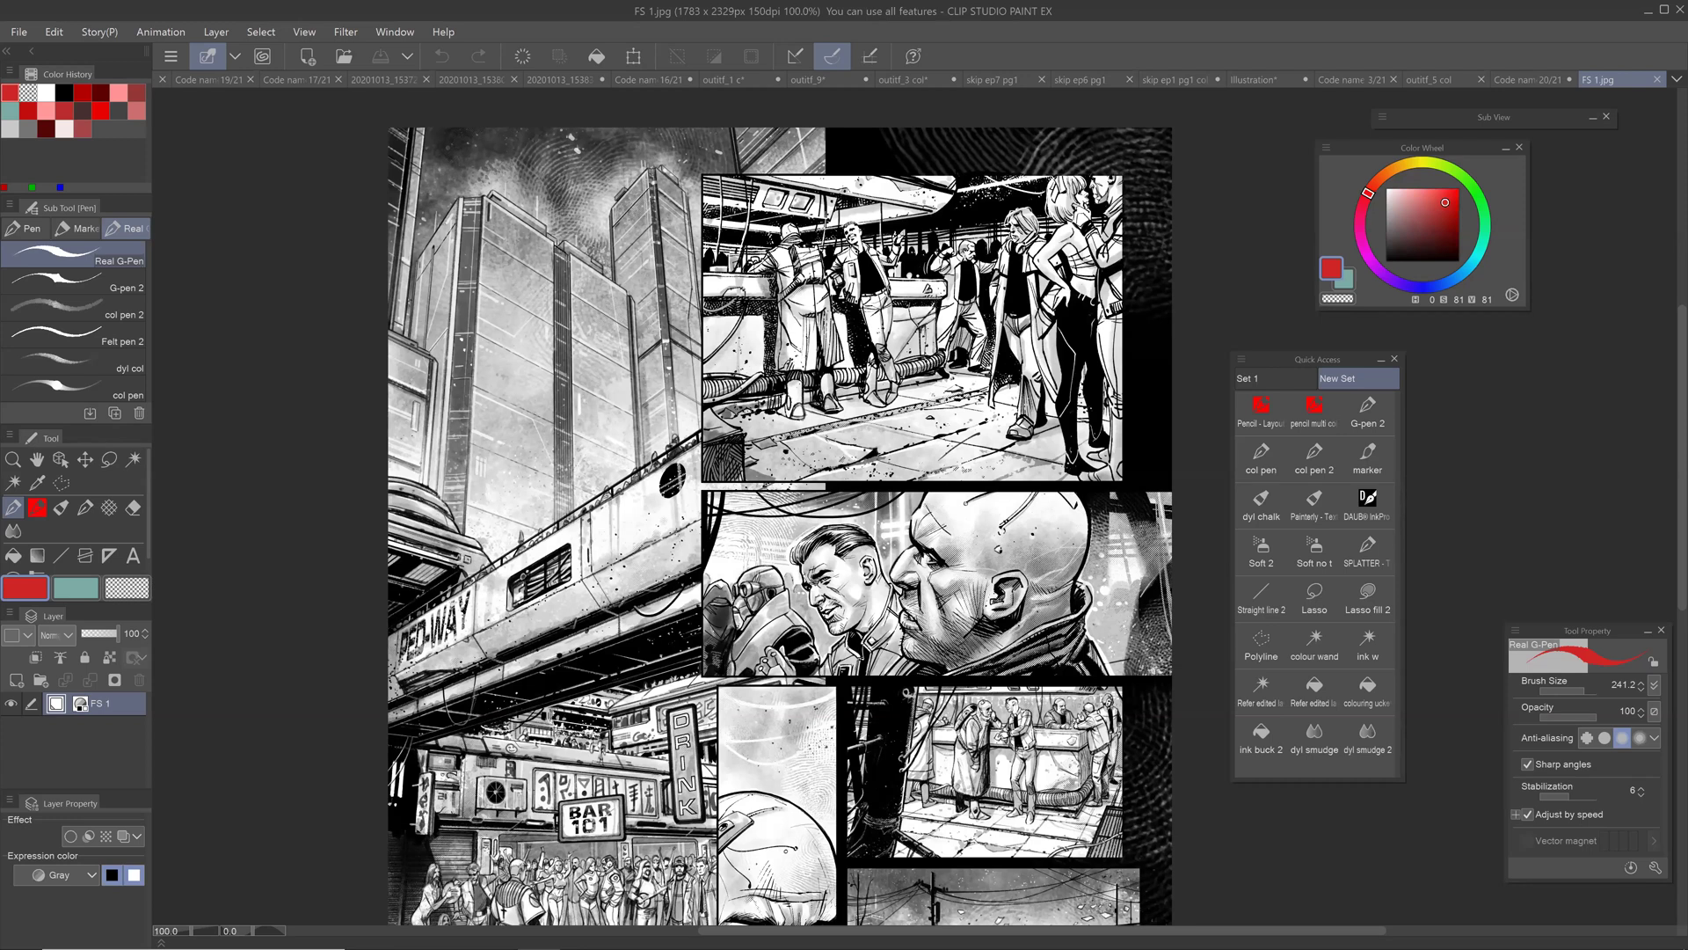
{"action": "left_click_drag", "start_coordinate": [774, 528], "coordinate": [710, 510]}
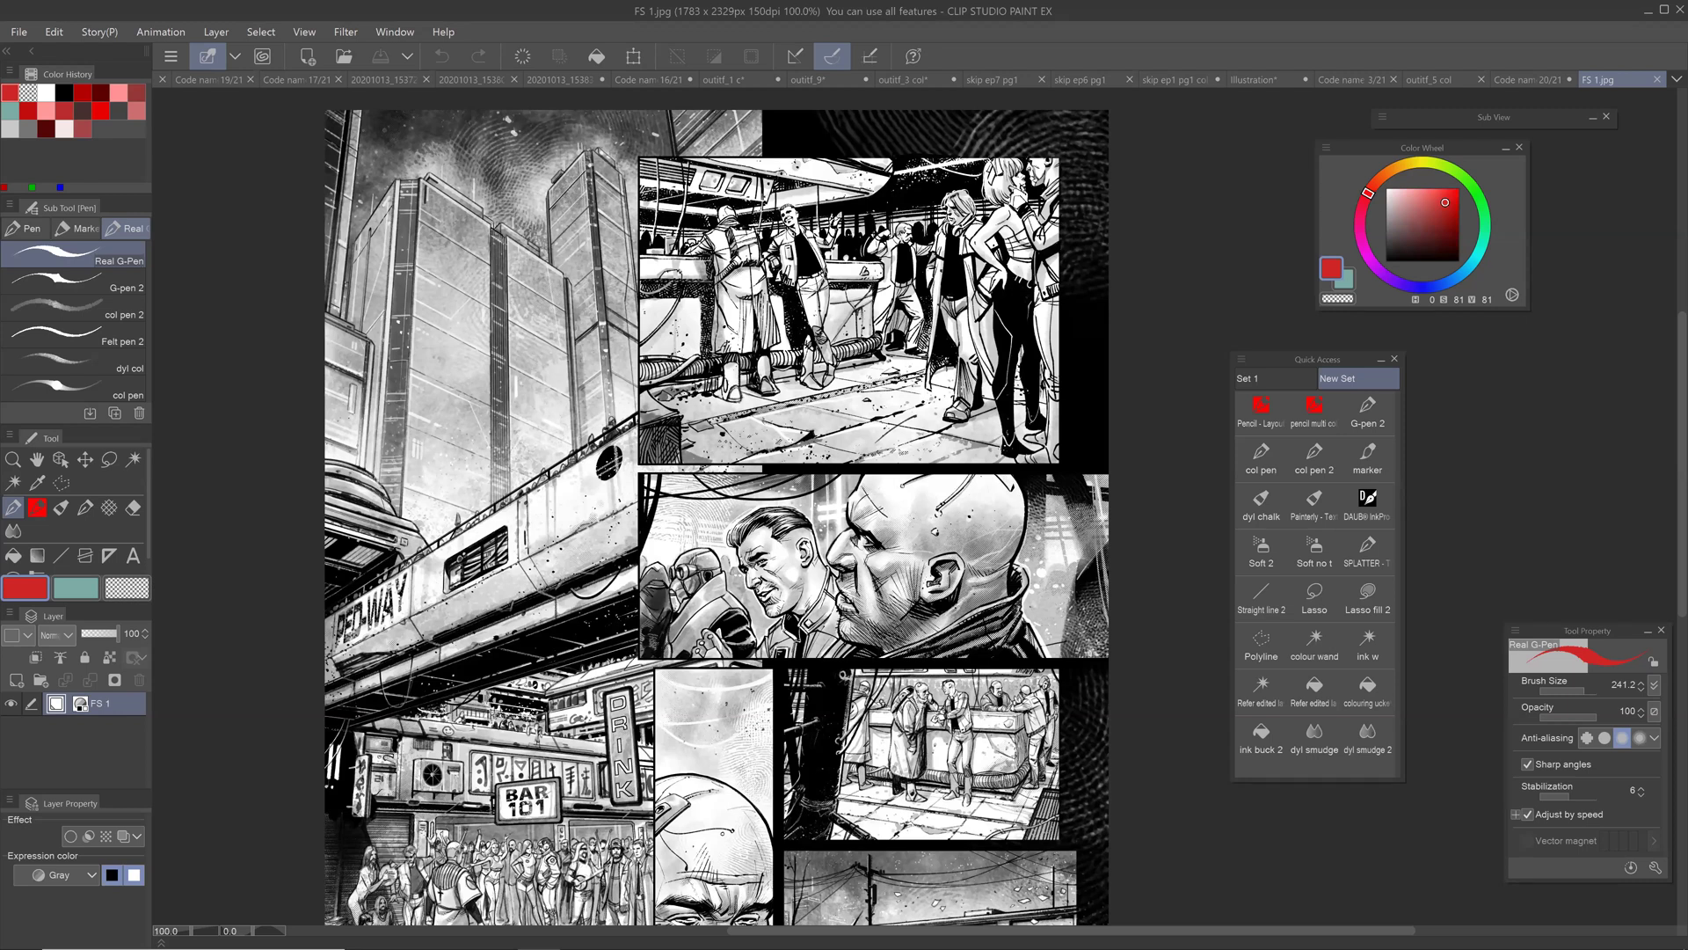
{"action": "left_click_drag", "start_coordinate": [902, 449], "coordinate": [932, 585]}
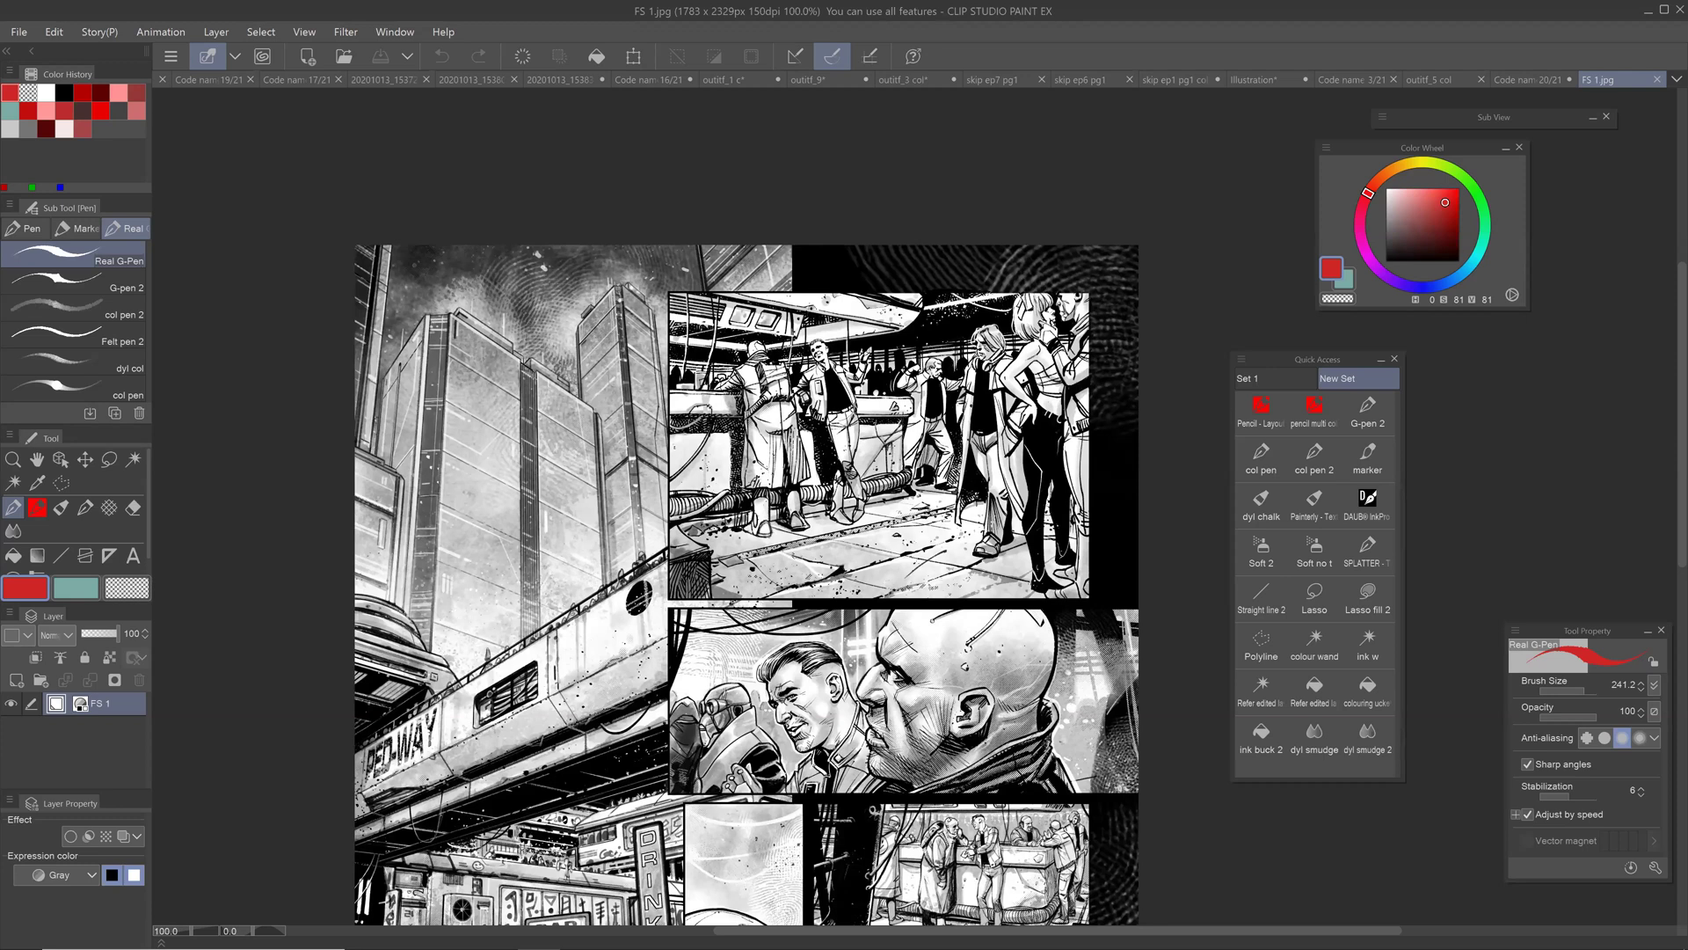
{"action": "left_click_drag", "start_coordinate": [932, 584], "coordinate": [946, 485]}
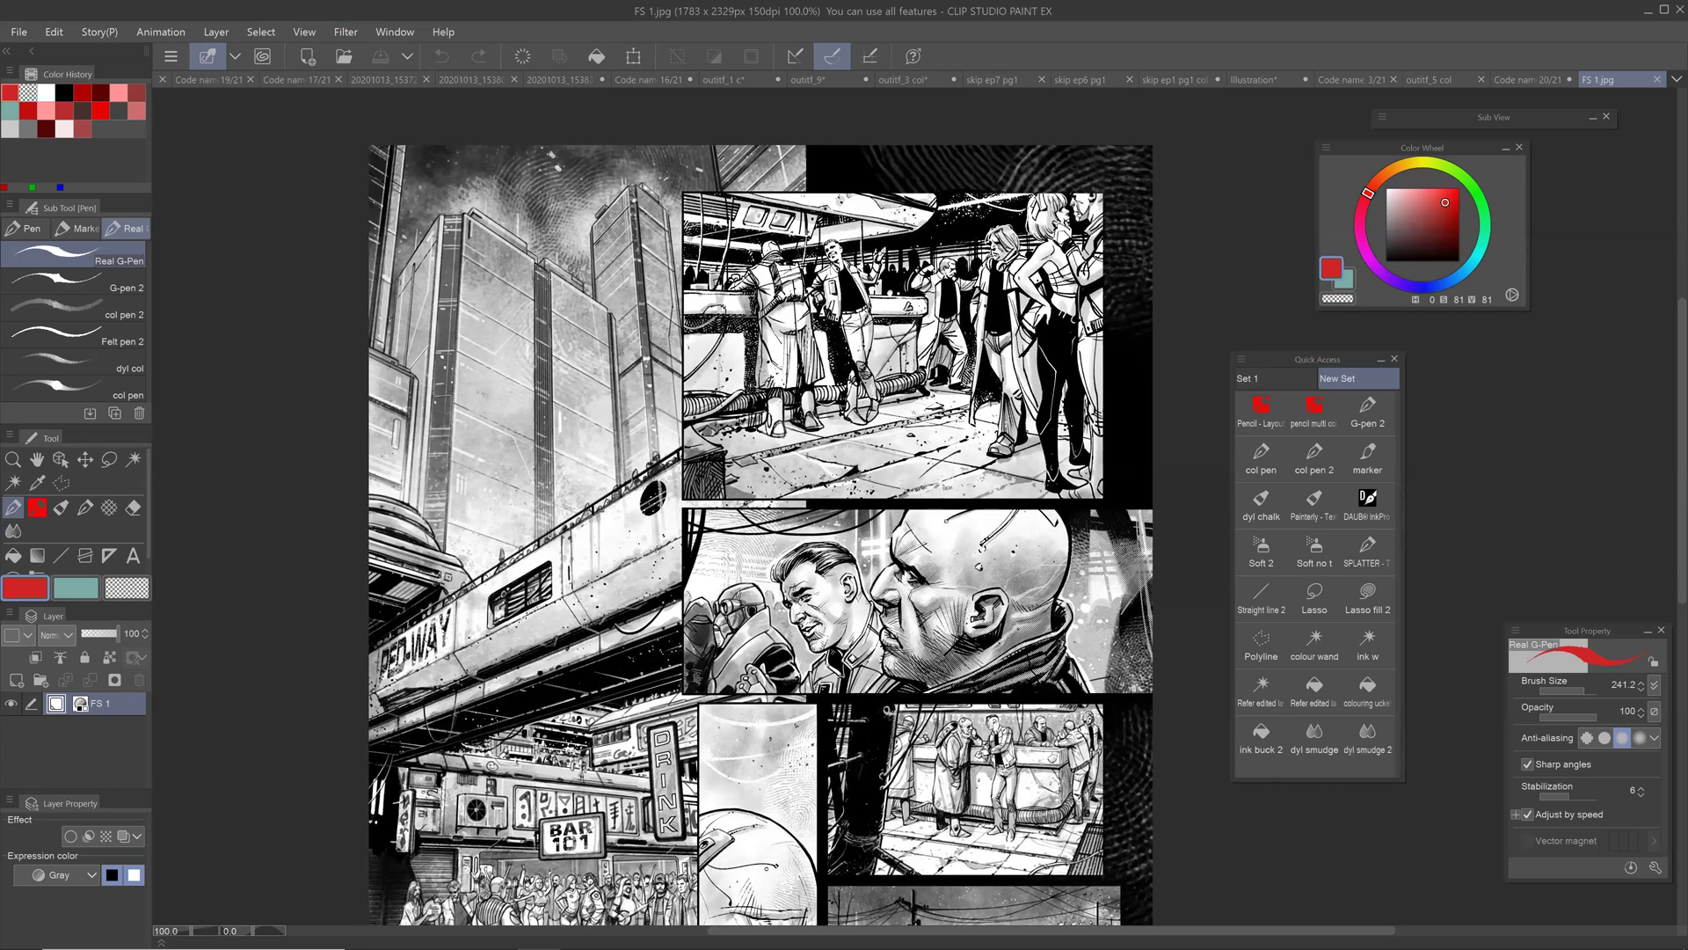
{"action": "left_click_drag", "start_coordinate": [941, 563], "coordinate": [944, 416]}
{"action": "left_click_drag", "start_coordinate": [880, 563], "coordinate": [775, 562]}
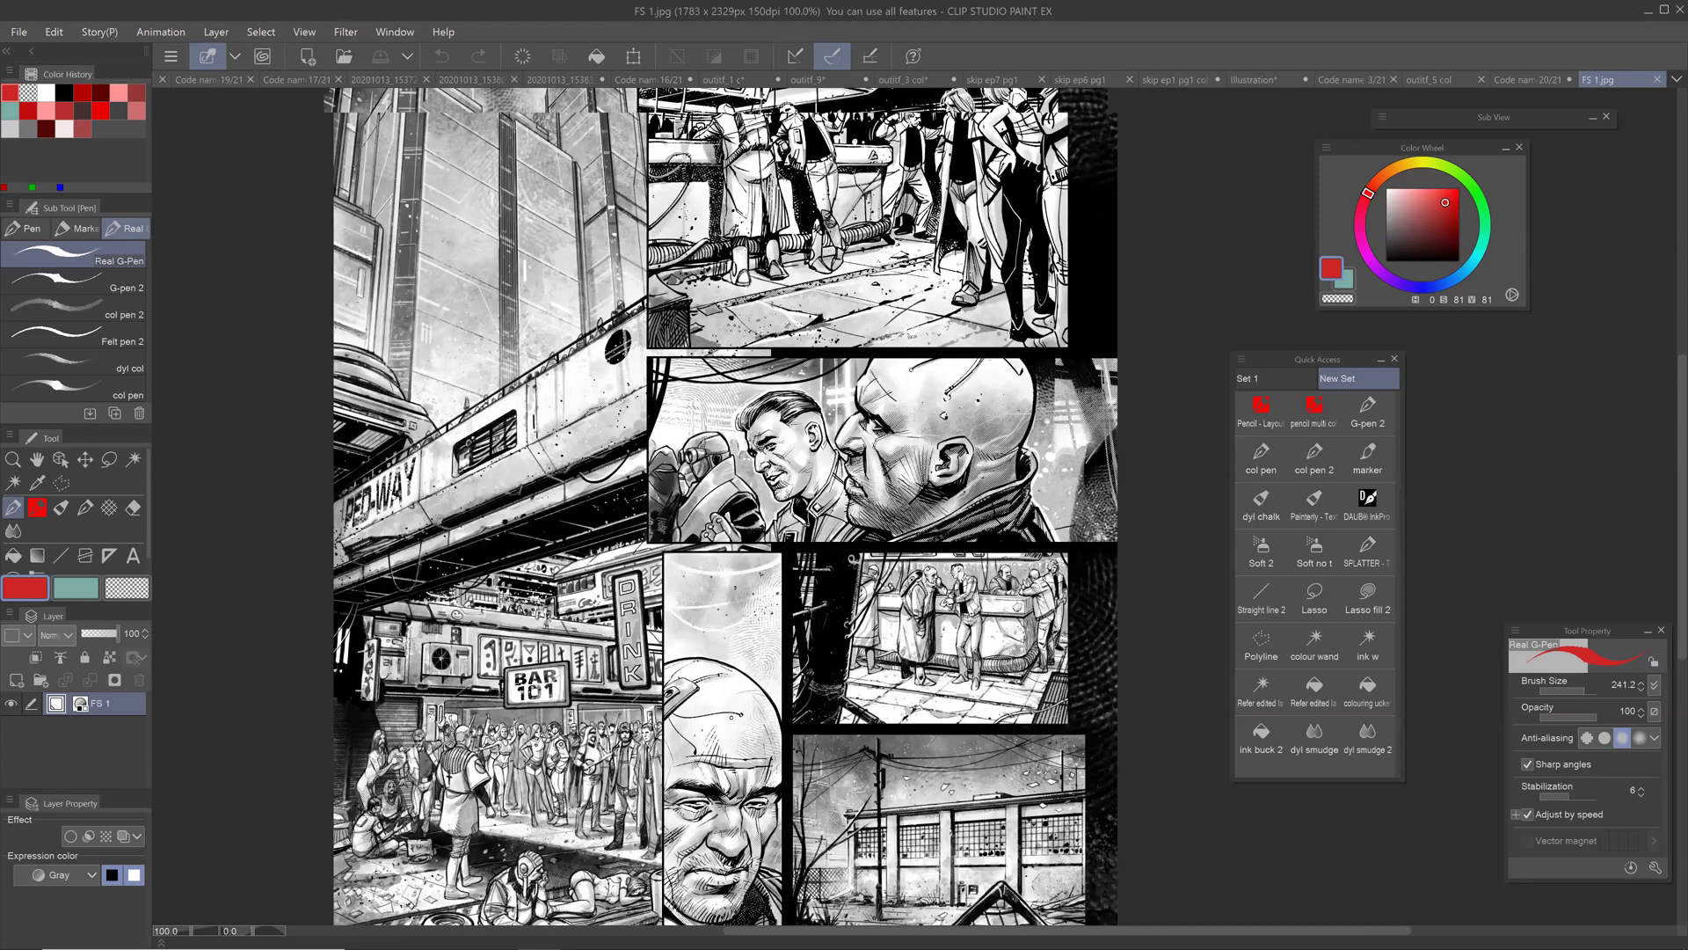
{"action": "left_click_drag", "start_coordinate": [826, 475], "coordinate": [779, 538]}
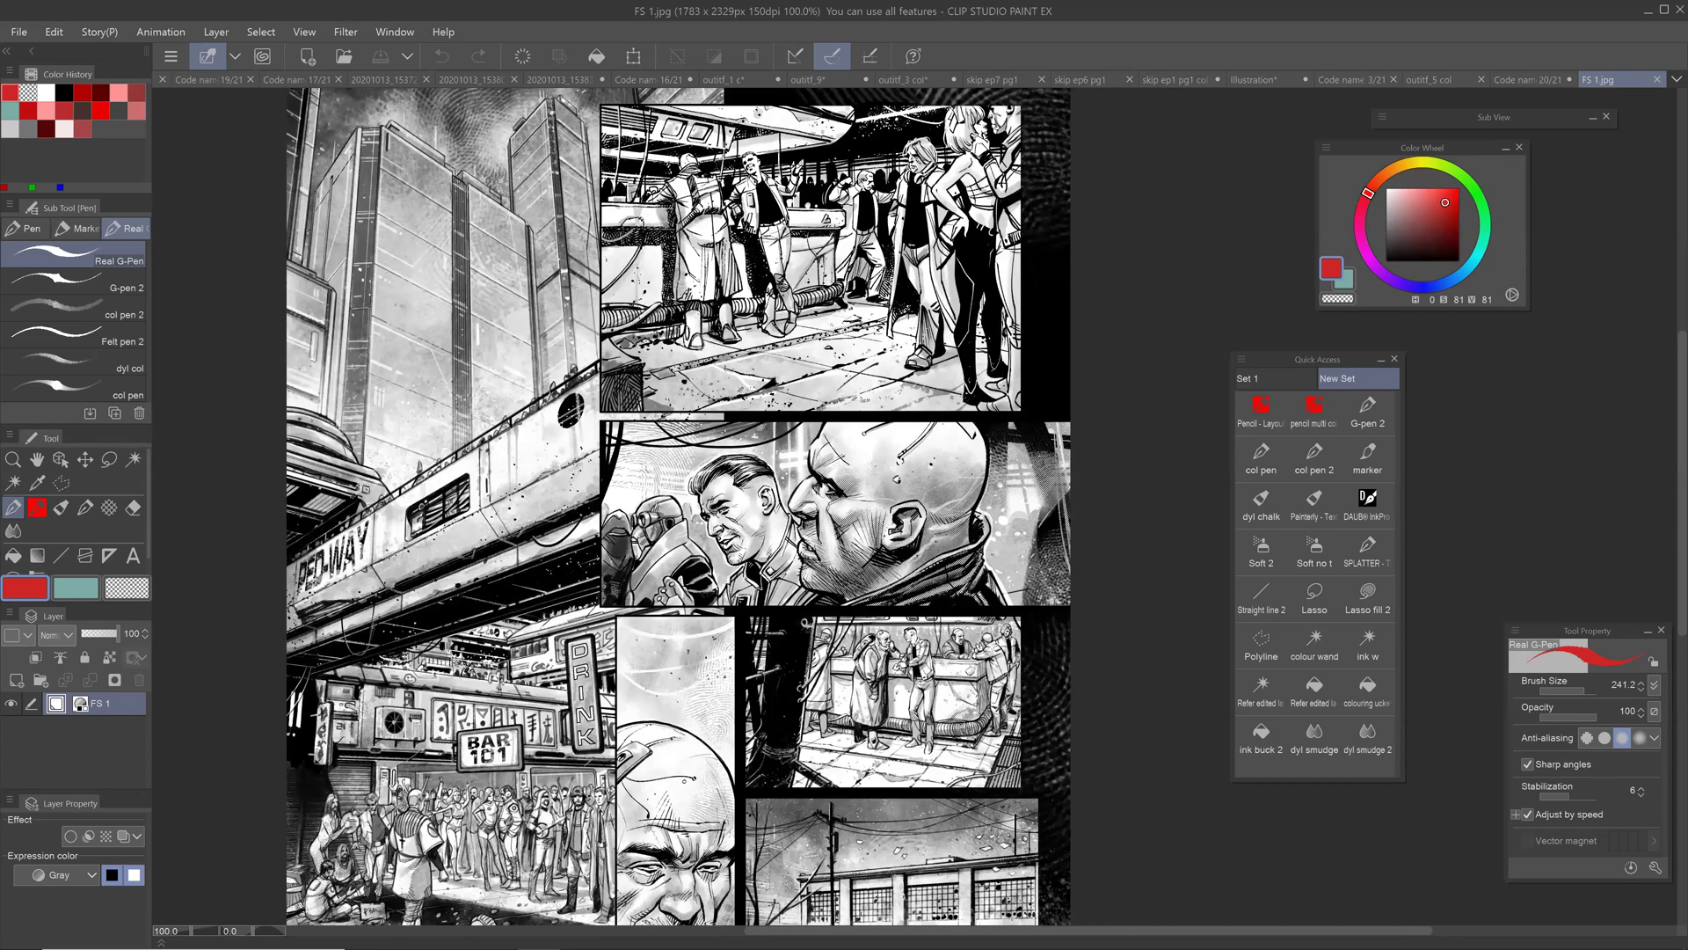
{"action": "scroll", "coordinate": [1134, 748], "scroll_direction": "up", "scroll_amount": 2}
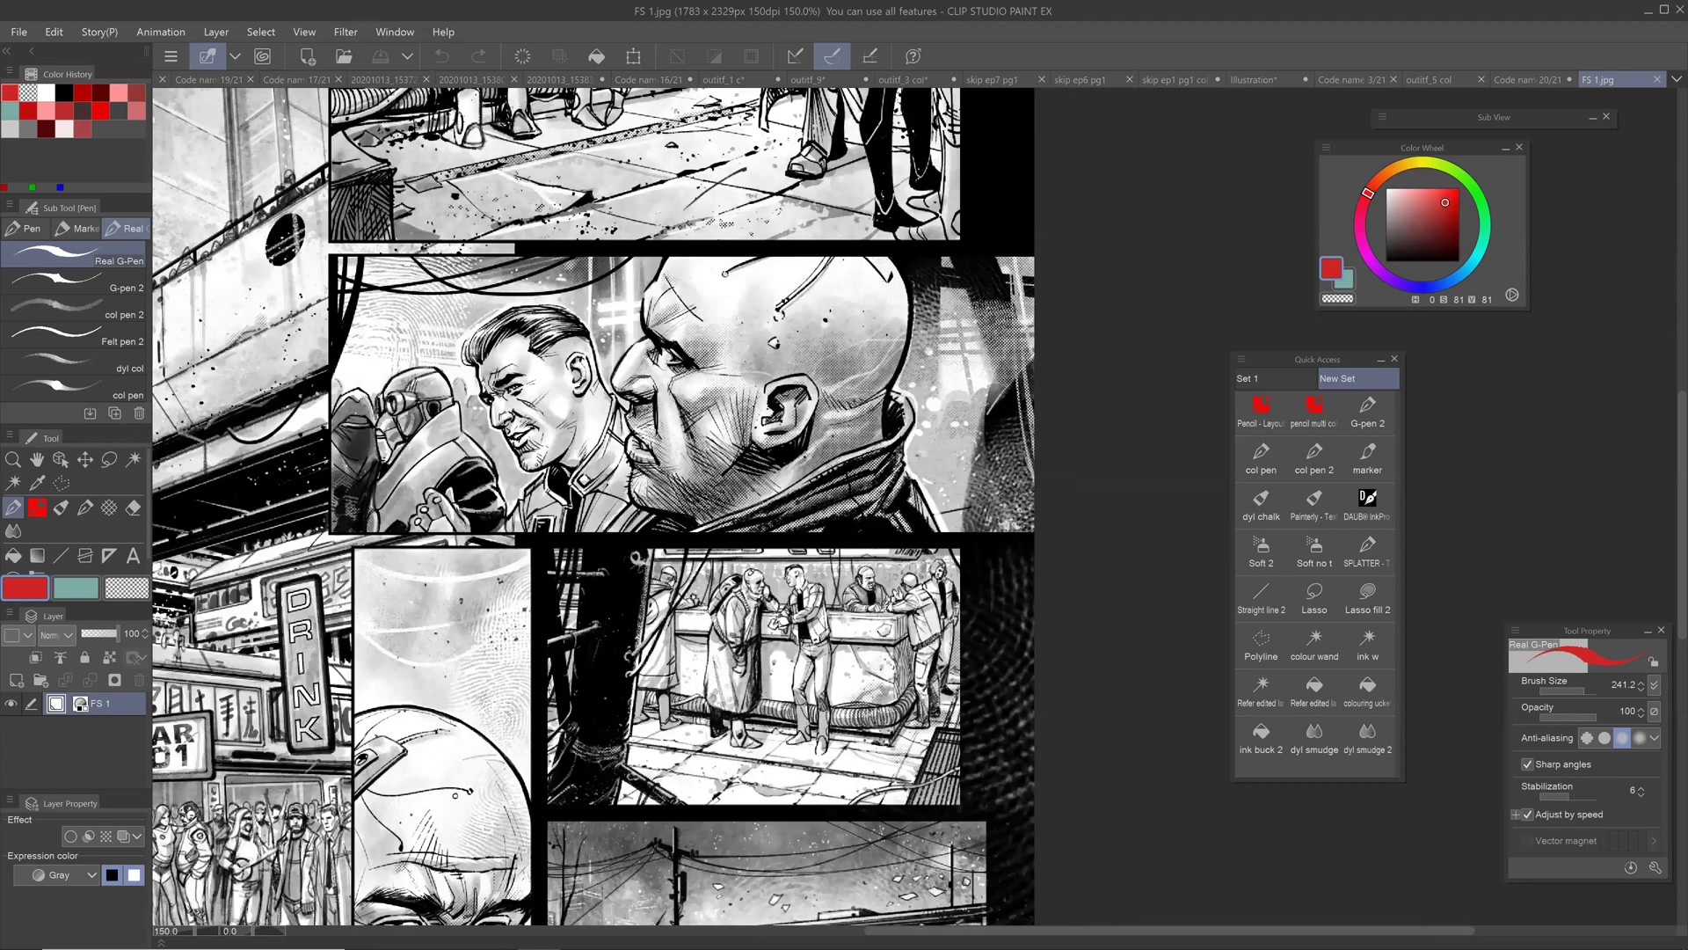
Step: Study the FS 1 bar-counter panel up close, and compare its placement with the surrounding panels across the whole page
{"action": "scroll", "coordinate": [956, 671], "scroll_direction": "up", "scroll_amount": 3}
{"action": "scroll", "coordinate": [921, 585], "scroll_direction": "down", "scroll_amount": 2}
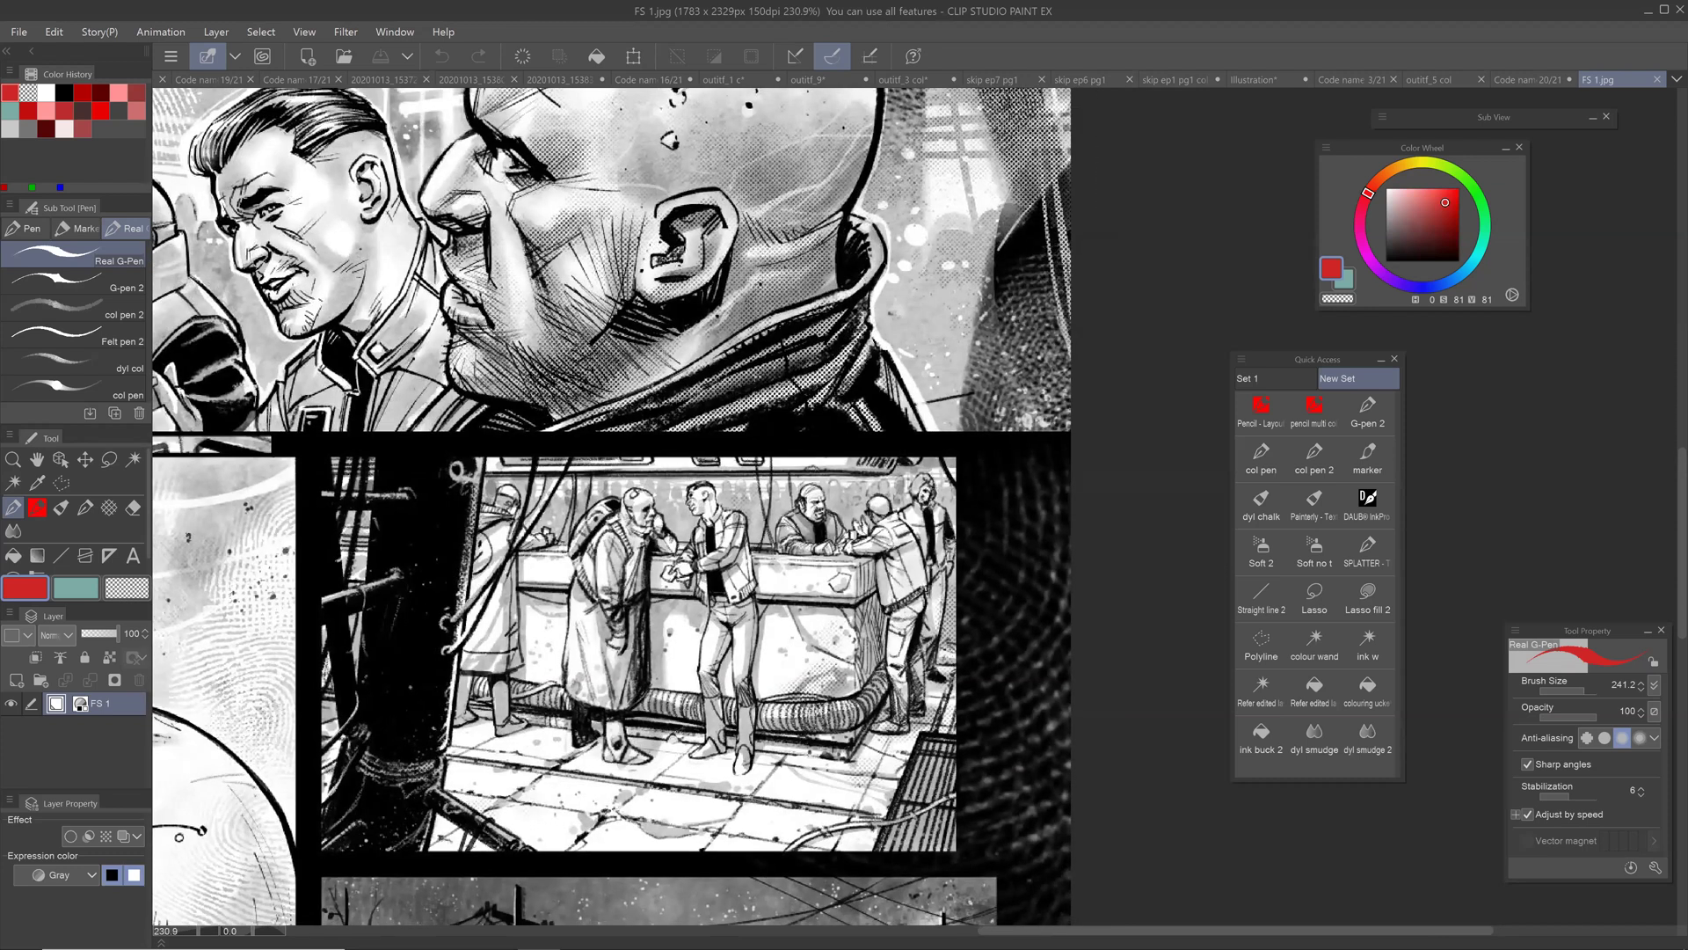
{"action": "scroll", "coordinate": [943, 536], "scroll_direction": "up", "scroll_amount": 3}
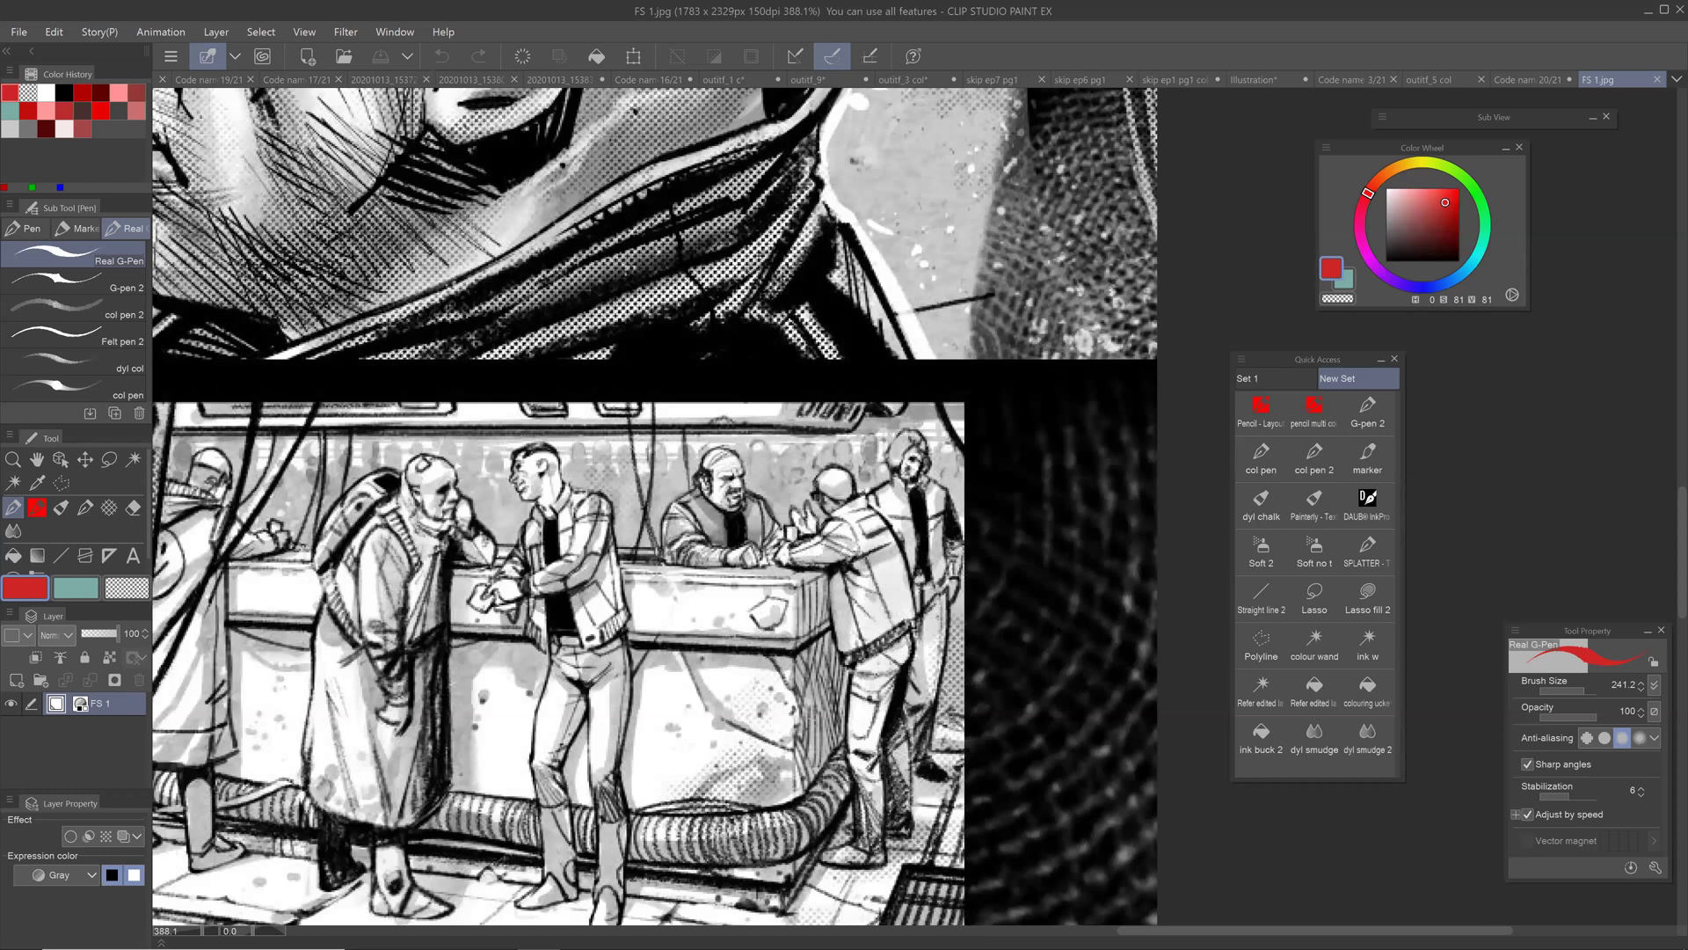
{"action": "scroll", "coordinate": [936, 562], "scroll_direction": "down", "scroll_amount": 3}
{"action": "scroll", "coordinate": [586, 510], "scroll_direction": "down", "scroll_amount": 3}
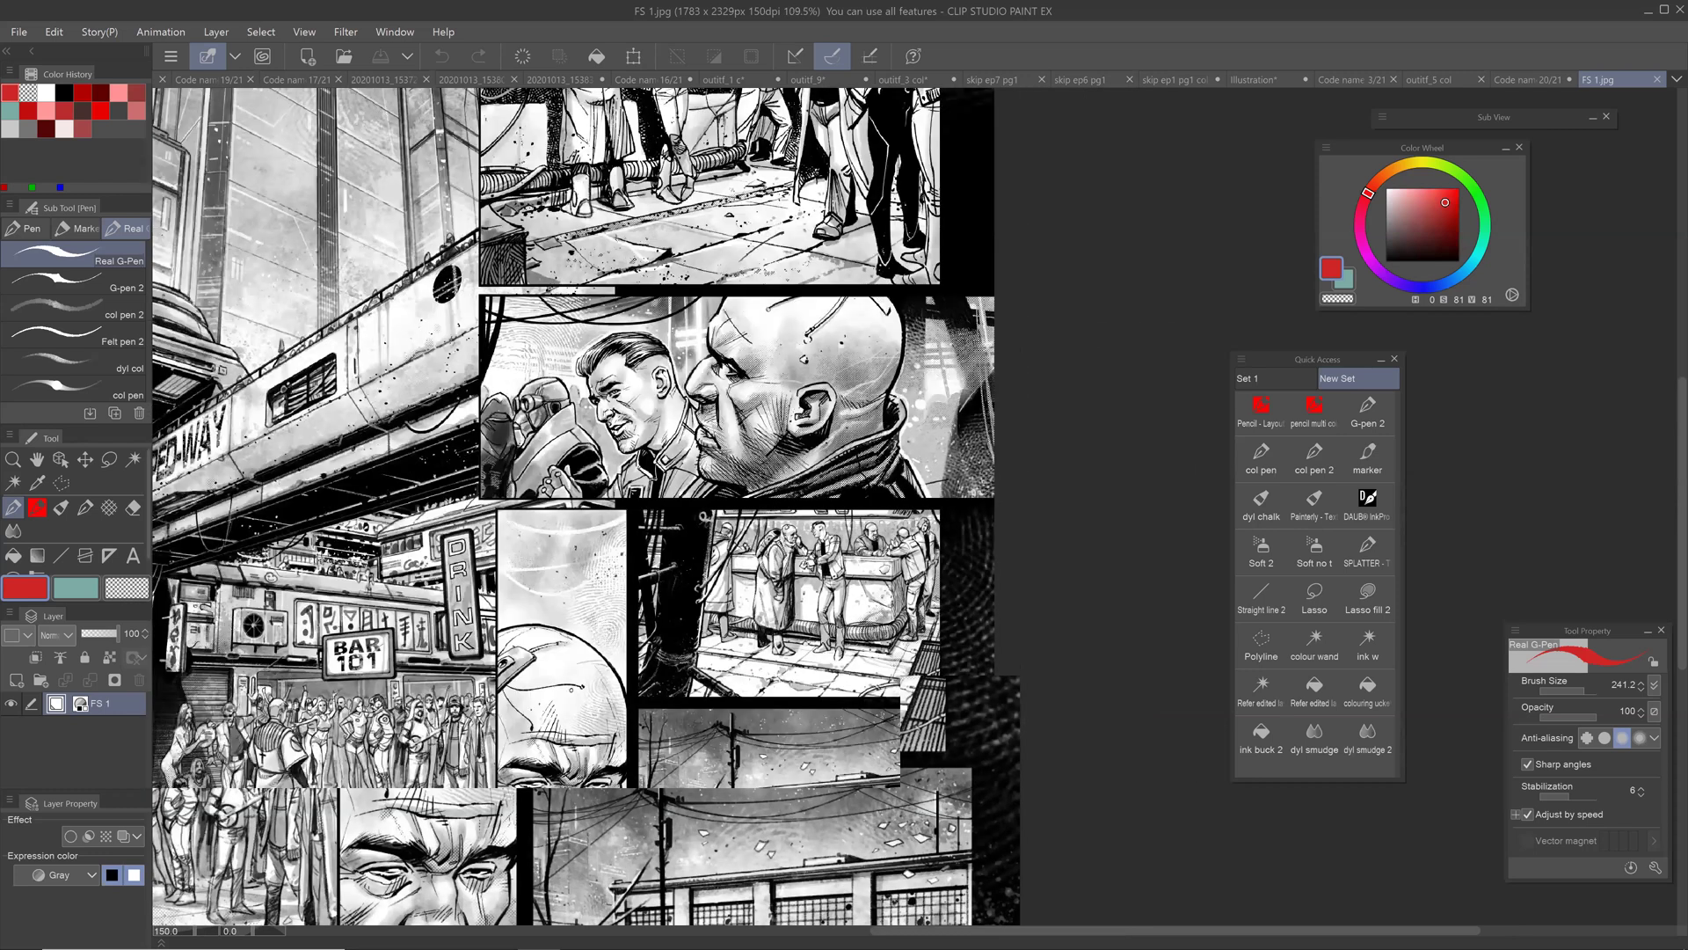
{"action": "left_click_drag", "start_coordinate": [586, 510], "coordinate": [640, 484]}
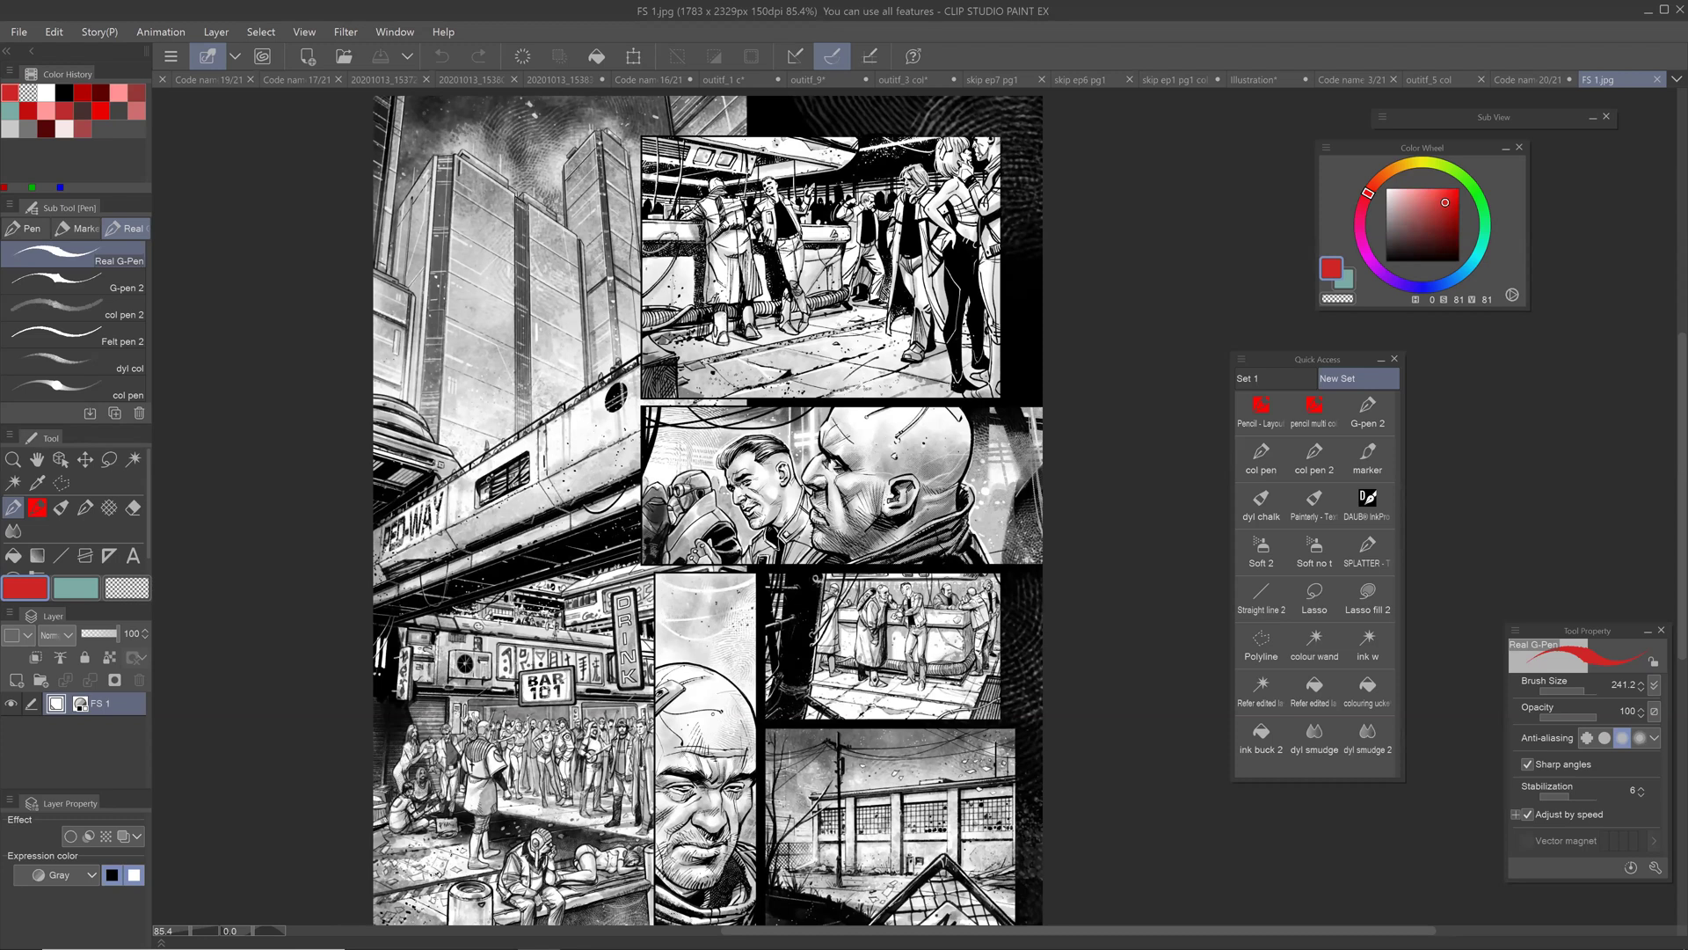
{"action": "left_click_drag", "start_coordinate": [640, 484], "coordinate": [582, 492]}
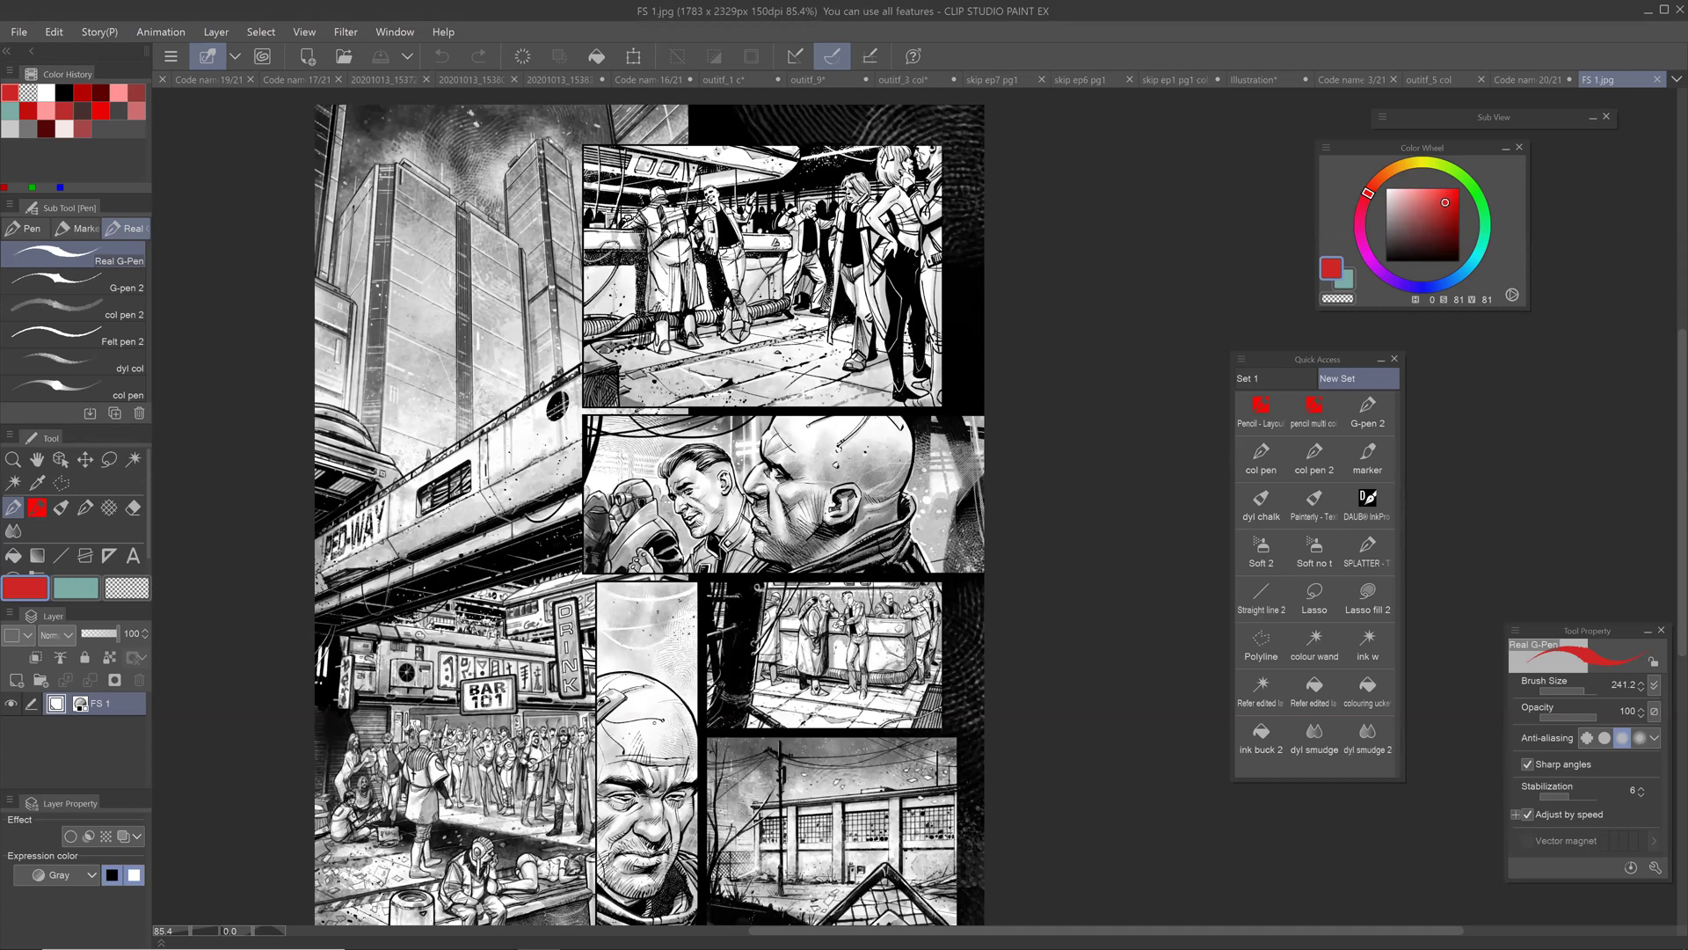
{"action": "left_click_drag", "start_coordinate": [616, 528], "coordinate": [576, 702]}
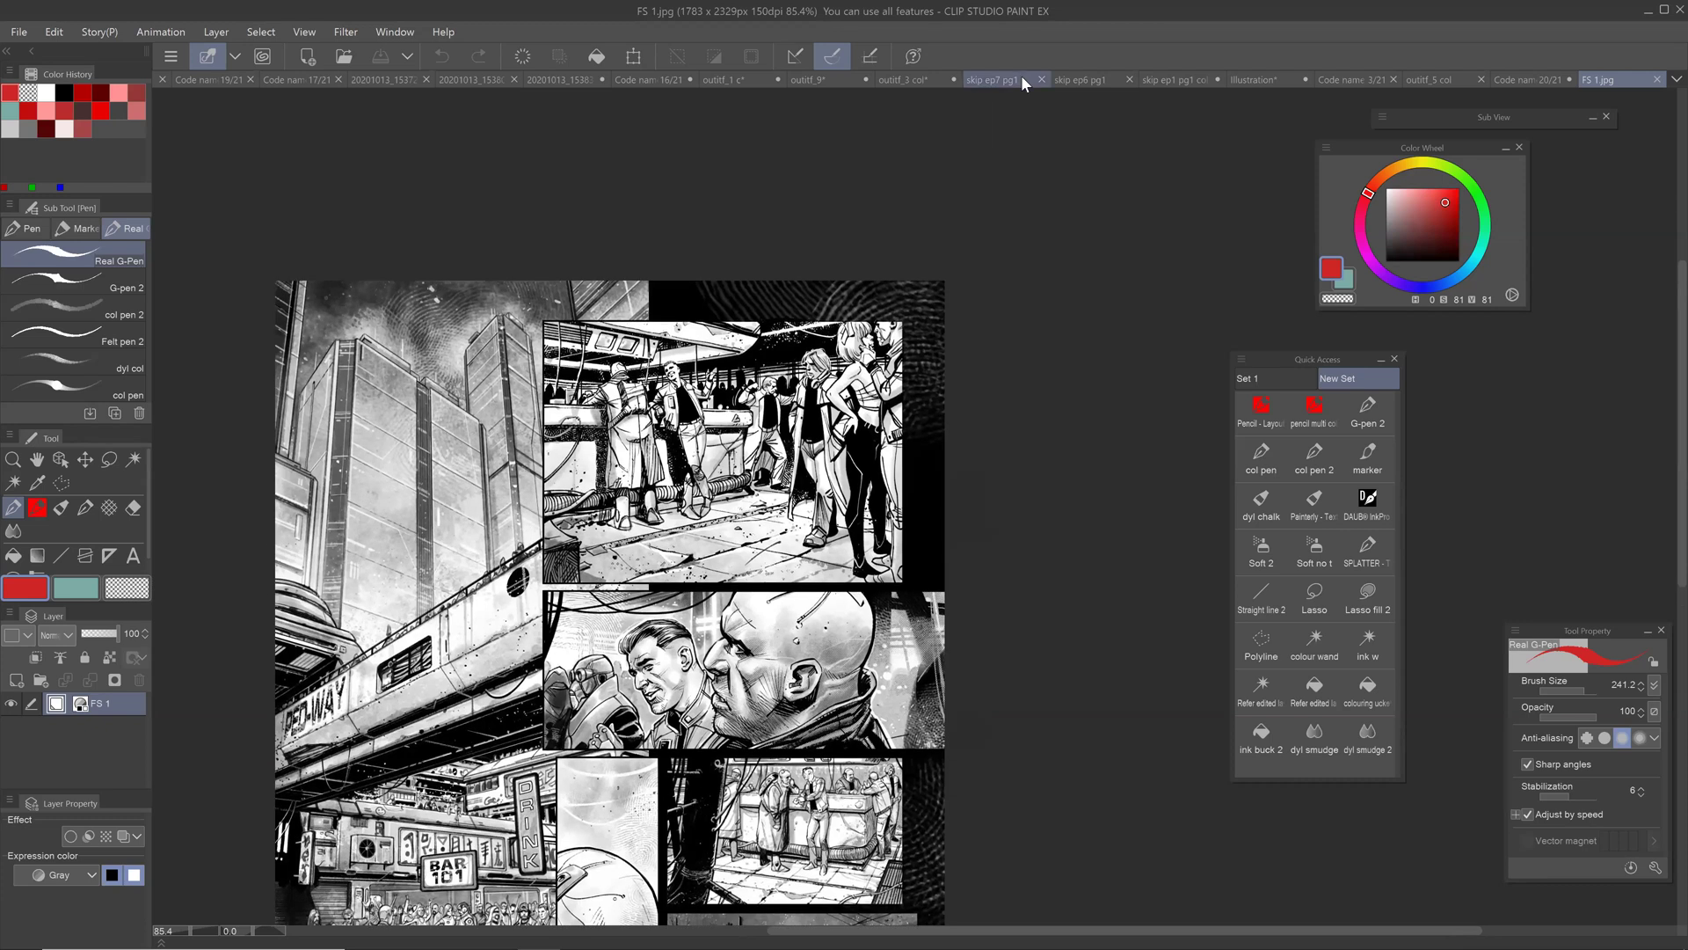
Step: Look through the skip ep7 pg1, skip ep6 pg1 and skip ep1 pg1 col pages, and return to outitf_1 c
{"action": "left_click", "coordinate": [992, 79]}
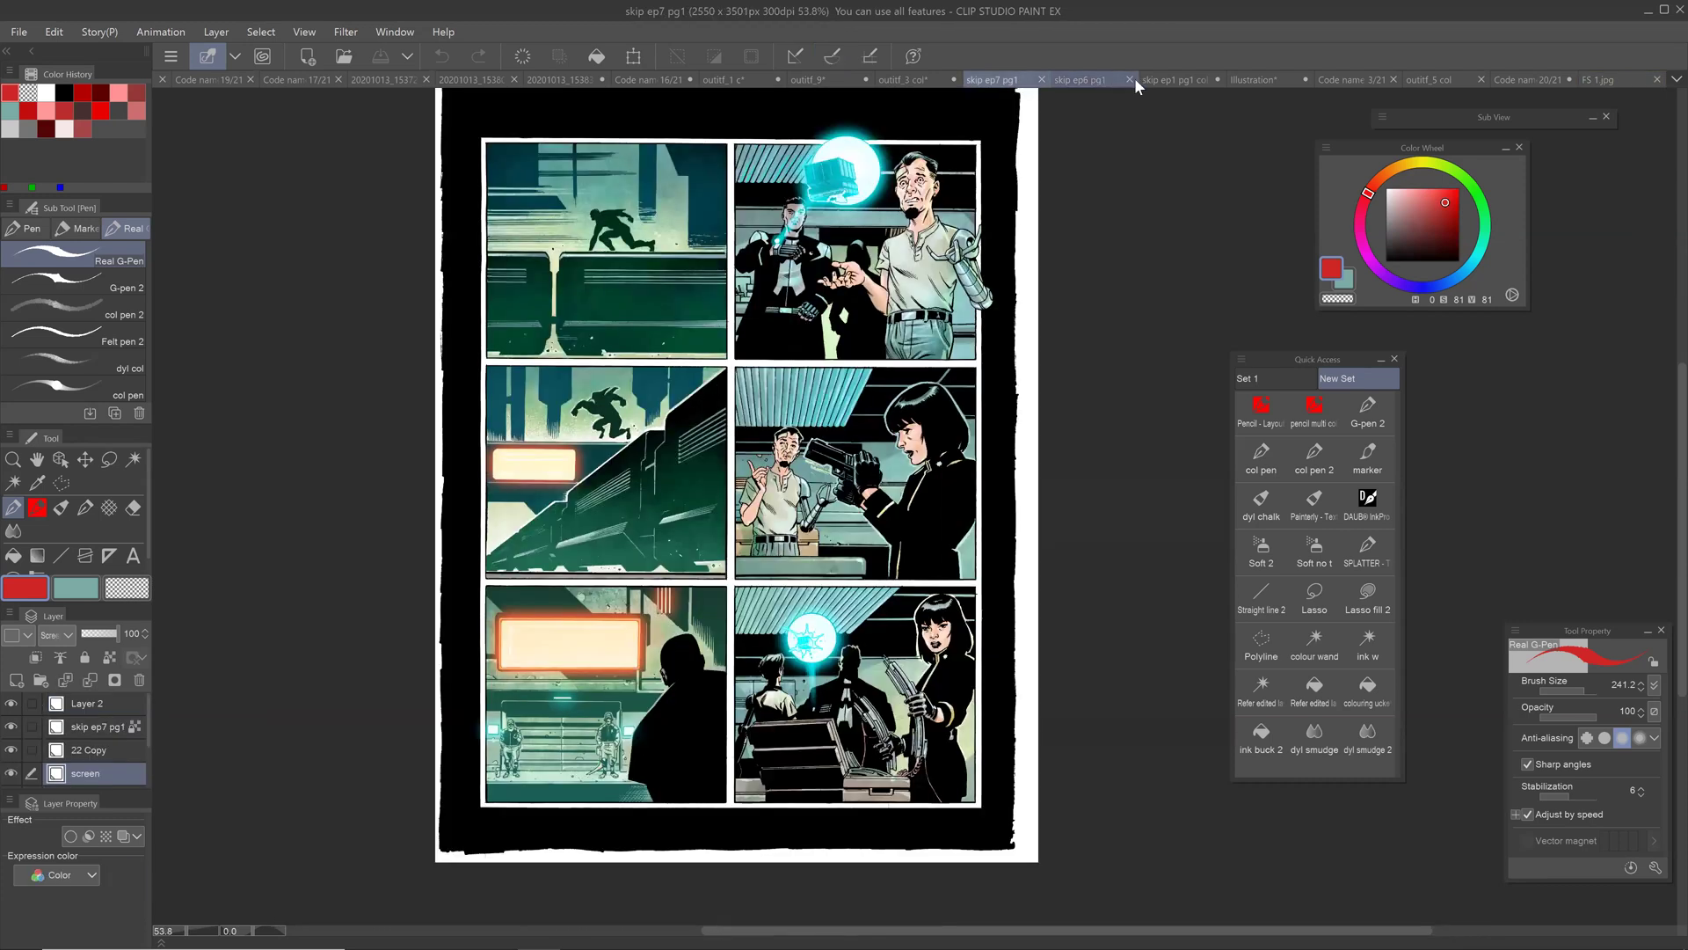
{"action": "left_click", "coordinate": [1080, 79]}
{"action": "left_click", "coordinate": [1178, 79]}
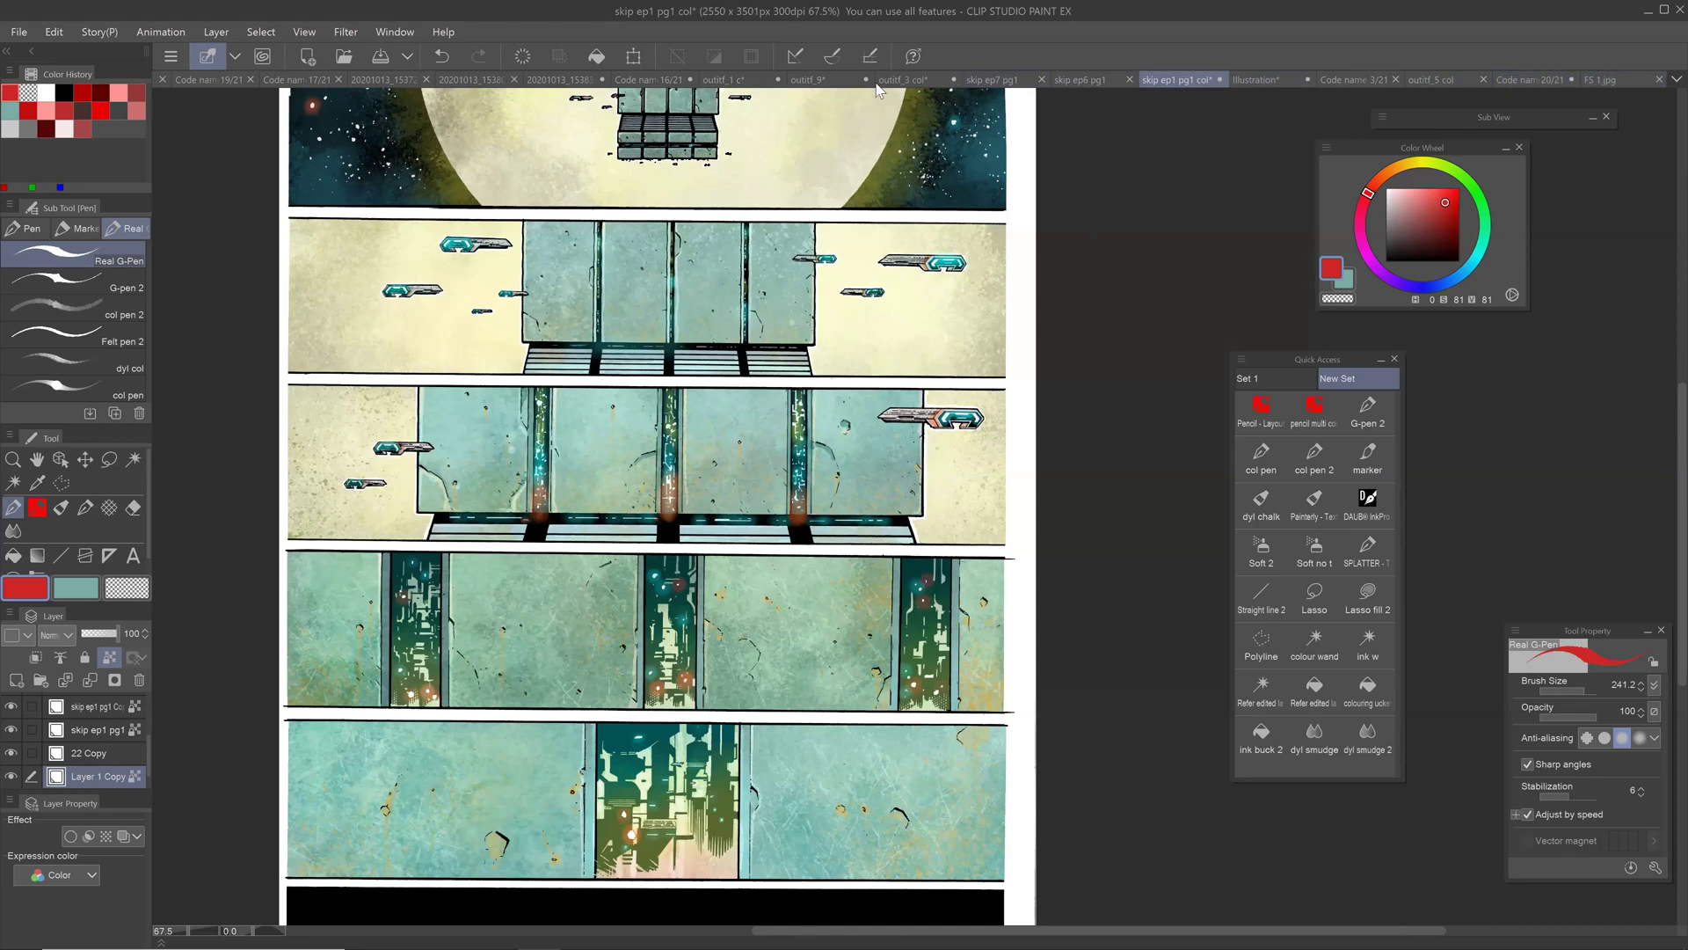
{"action": "left_click", "coordinate": [717, 81]}
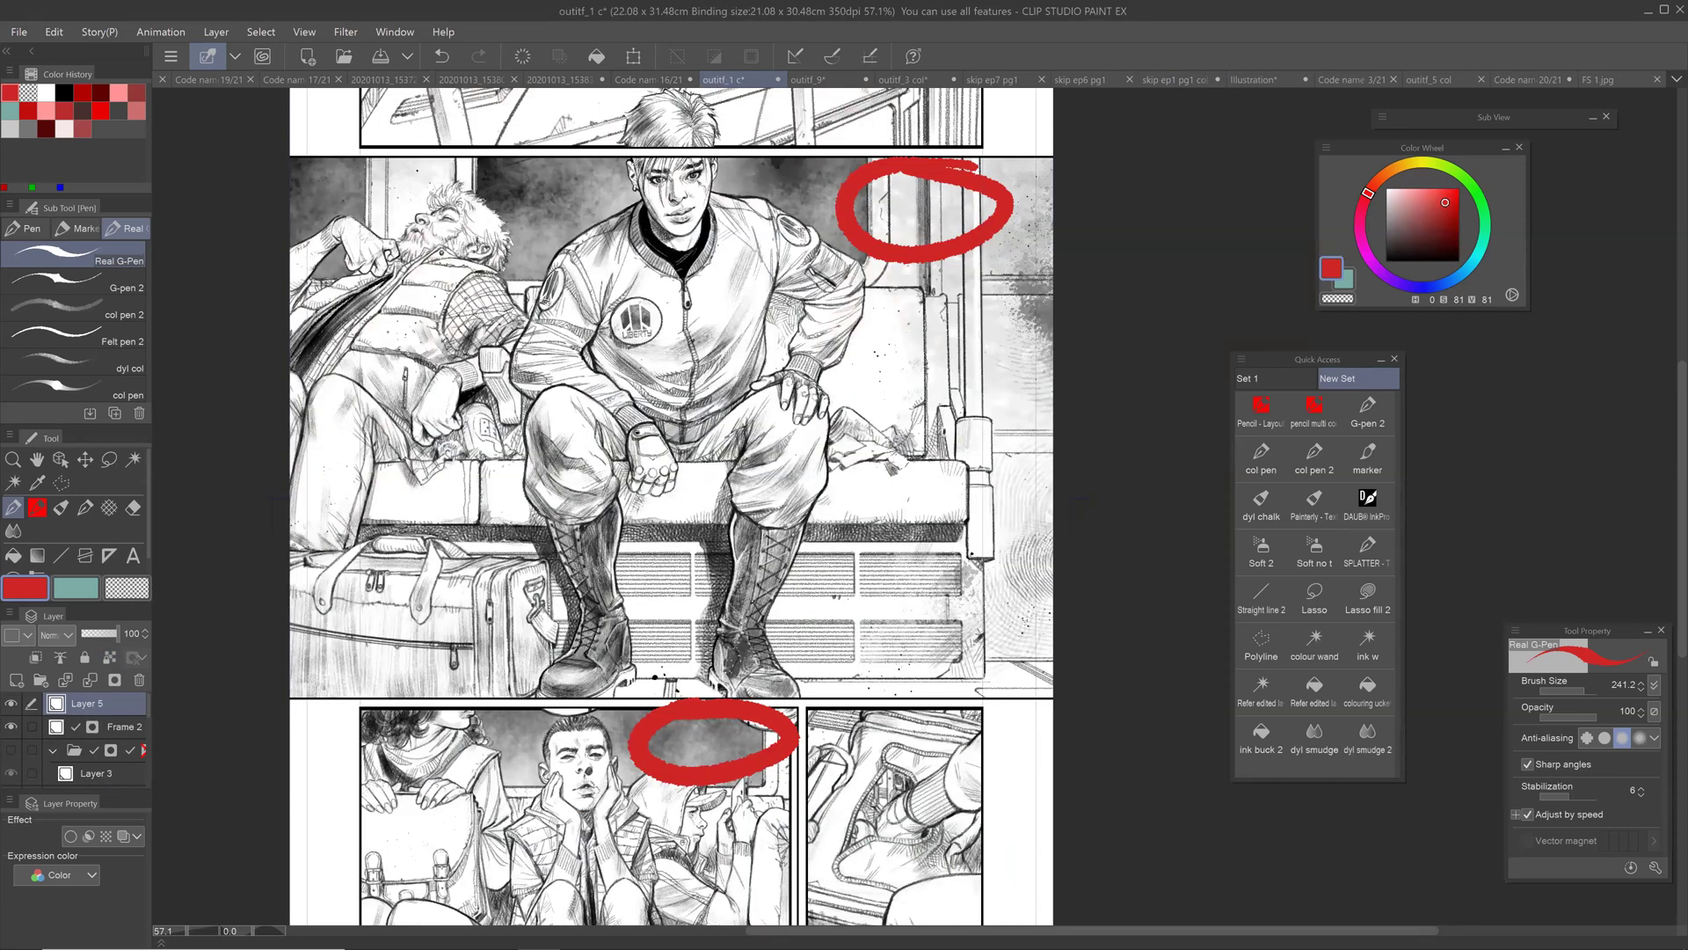
Step: Examine the full outitf_1 c page layout and the seated central figure's face up close
{"action": "scroll", "coordinate": [908, 370], "scroll_direction": "down", "scroll_amount": 5}
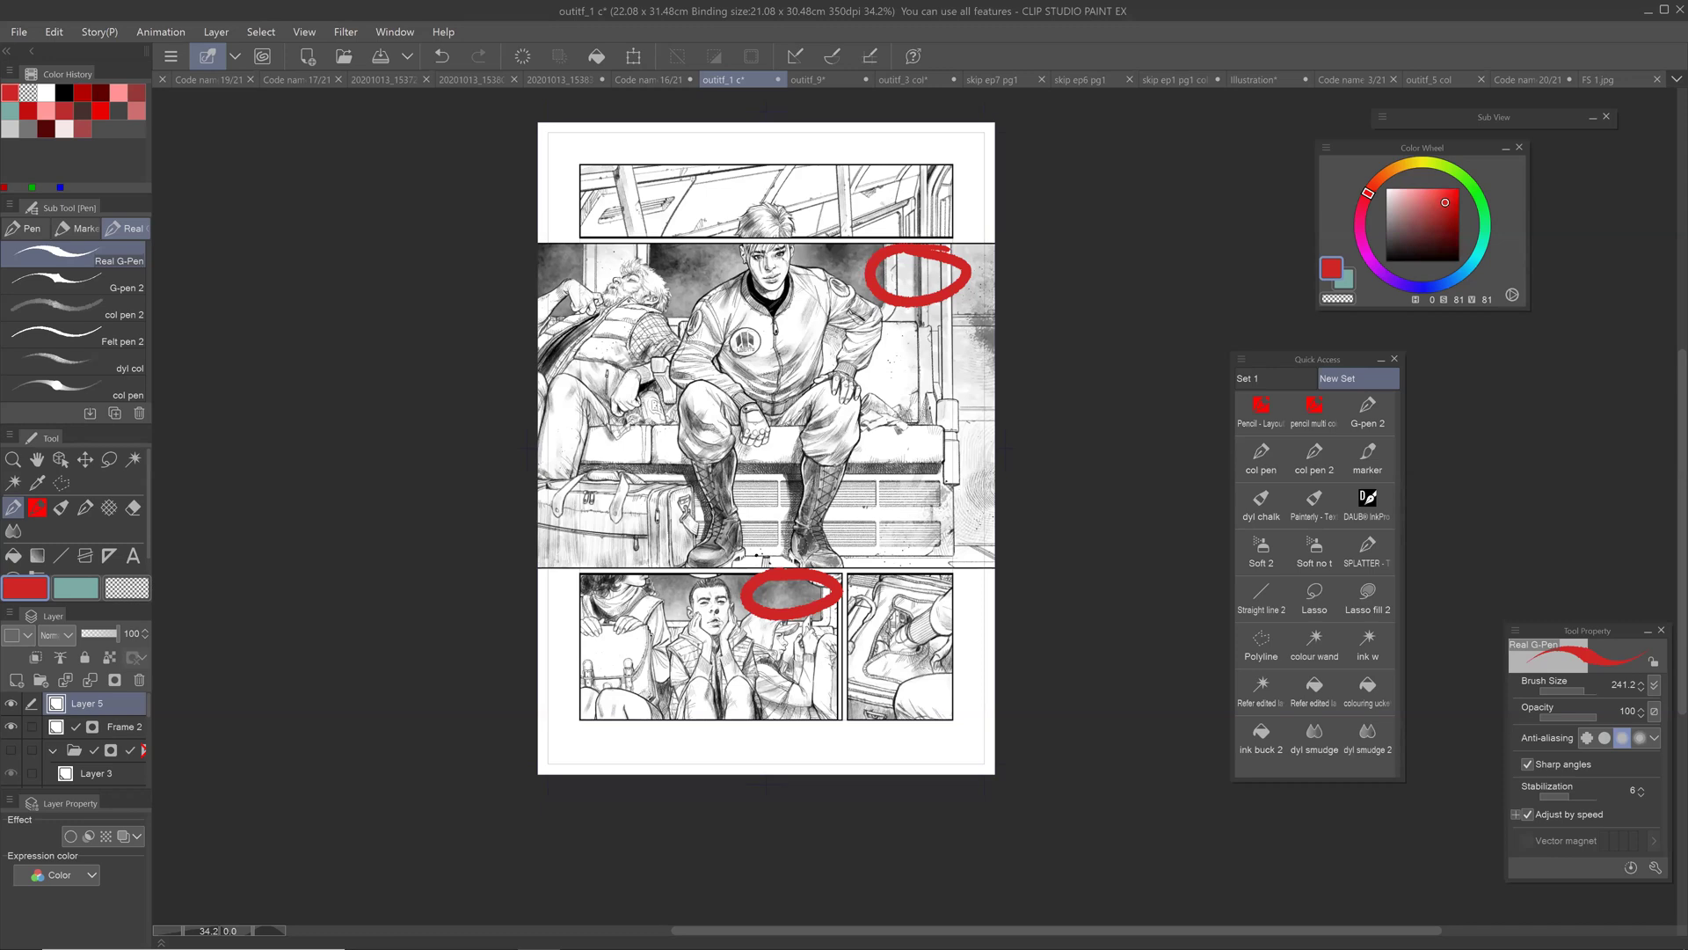
{"action": "scroll", "coordinate": [769, 422], "scroll_direction": "down", "scroll_amount": 2}
{"action": "left_click_drag", "start_coordinate": [774, 395], "coordinate": [773, 389]}
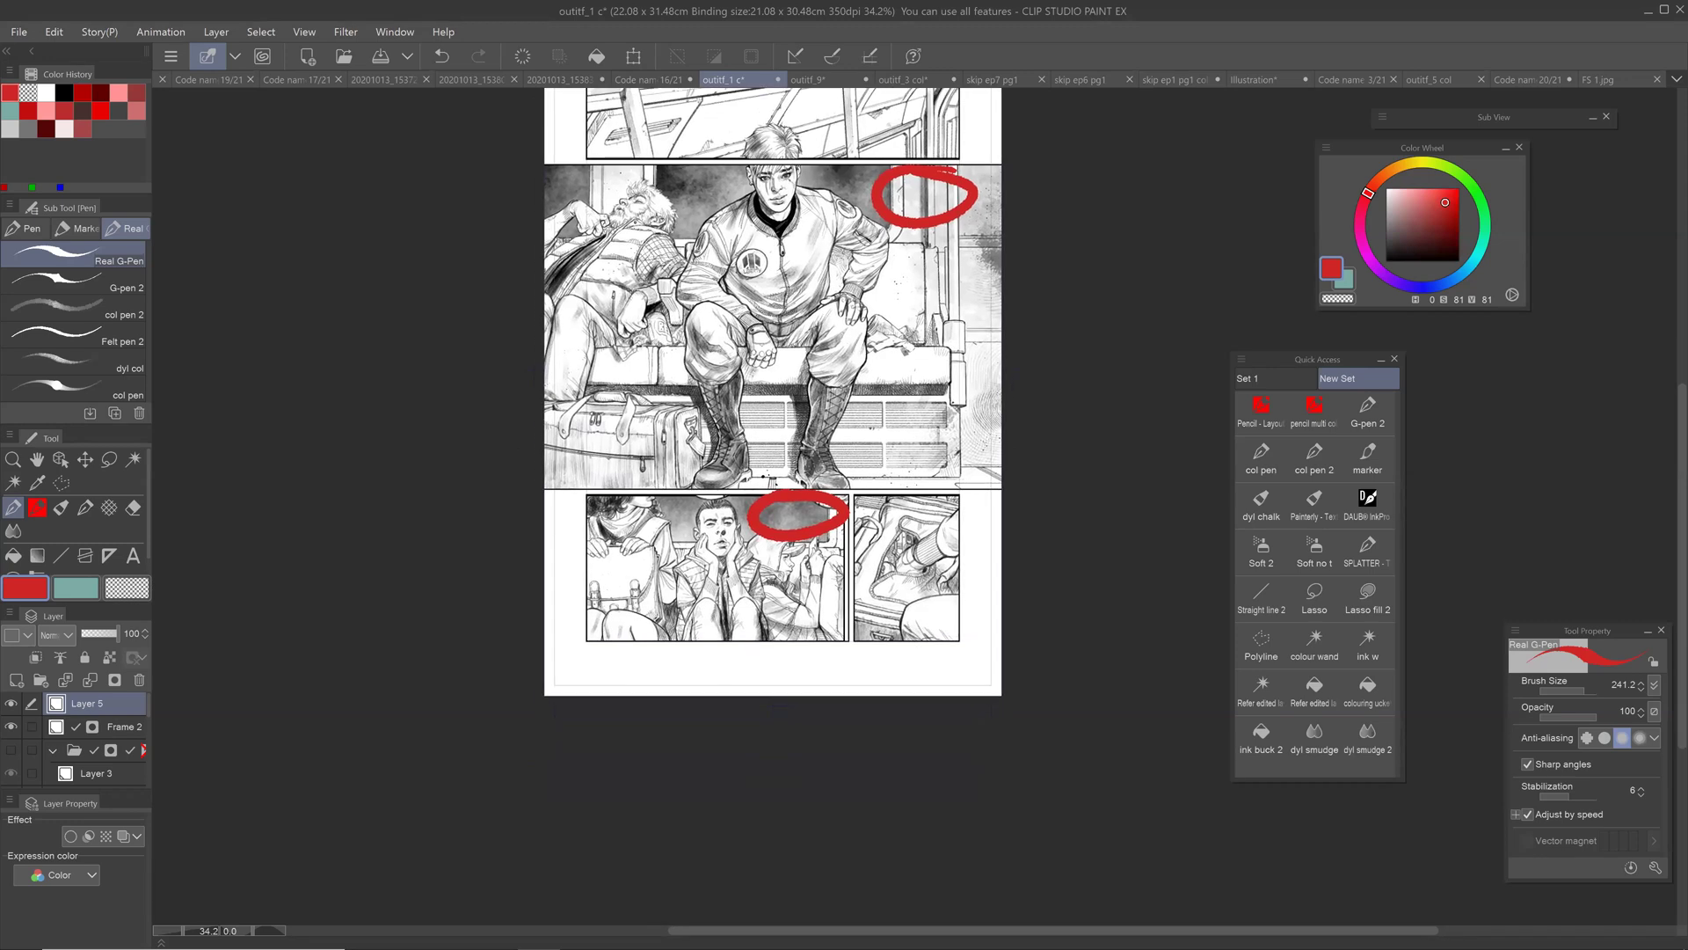
{"action": "left_click_drag", "start_coordinate": [797, 187], "coordinate": [904, 462]}
{"action": "scroll", "coordinate": [827, 437], "scroll_direction": "up", "scroll_amount": 1}
{"action": "scroll", "coordinate": [822, 438], "scroll_direction": "up", "scroll_amount": 7}
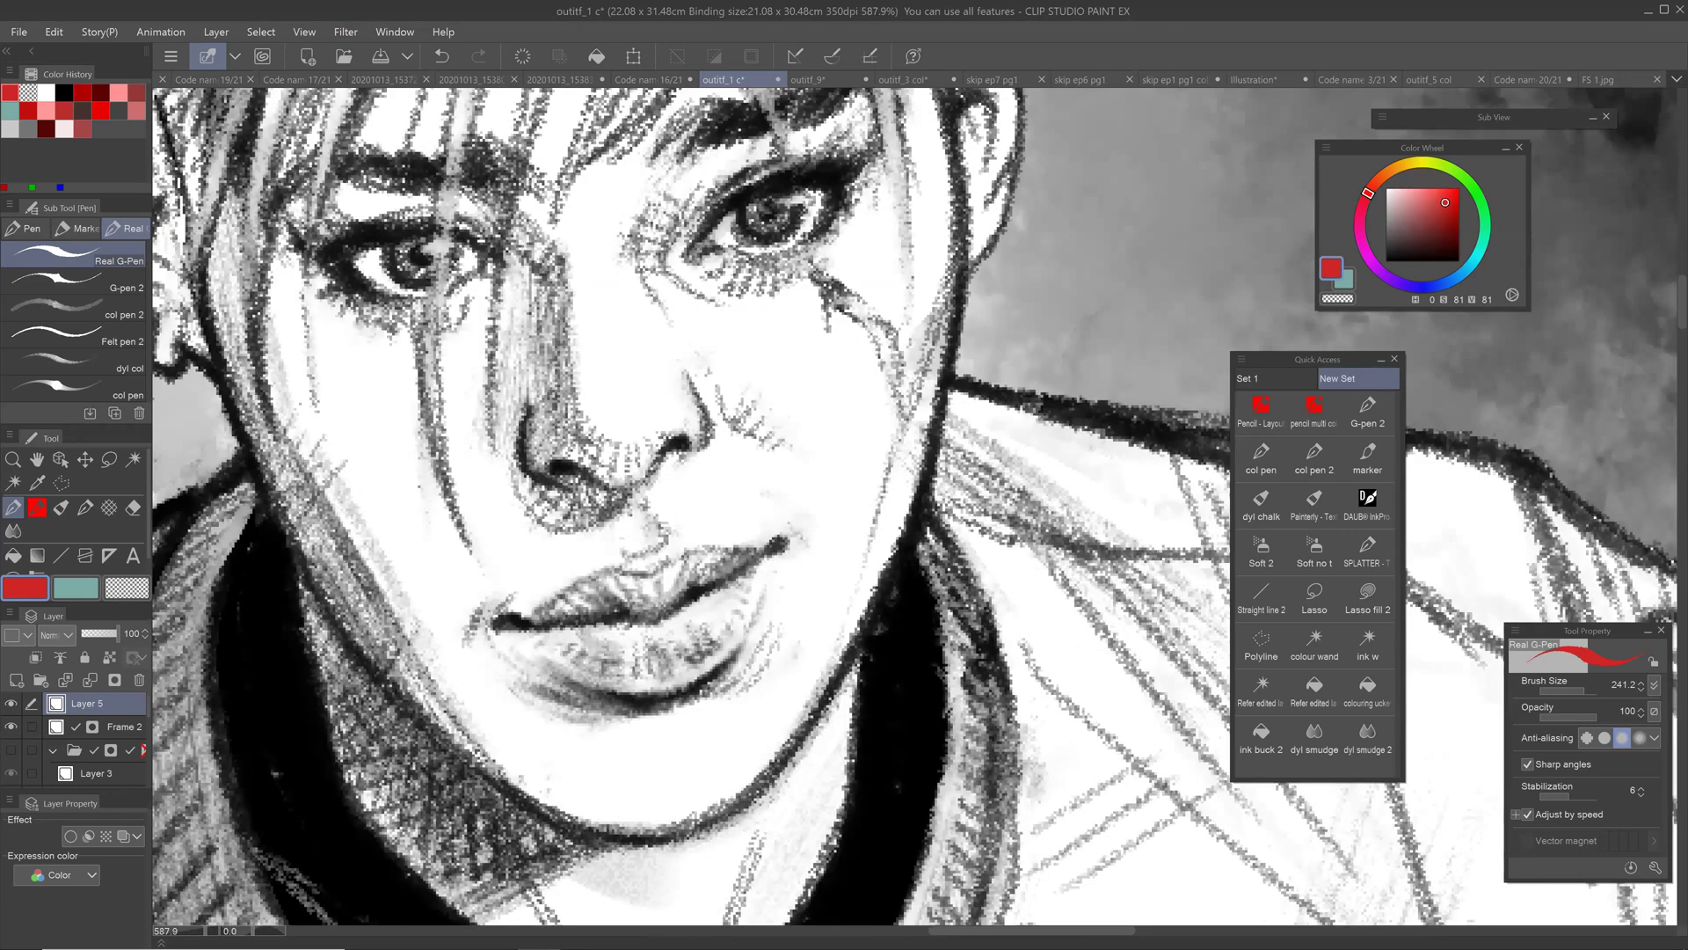
Step: Hide Layer 5 with the red circles and the Frame 2 layer
{"action": "scroll", "coordinate": [879, 466], "scroll_direction": "down", "scroll_amount": 2}
{"action": "scroll", "coordinate": [963, 456], "scroll_direction": "down", "scroll_amount": 5}
{"action": "left_click_drag", "start_coordinate": [963, 456], "coordinate": [857, 313]}
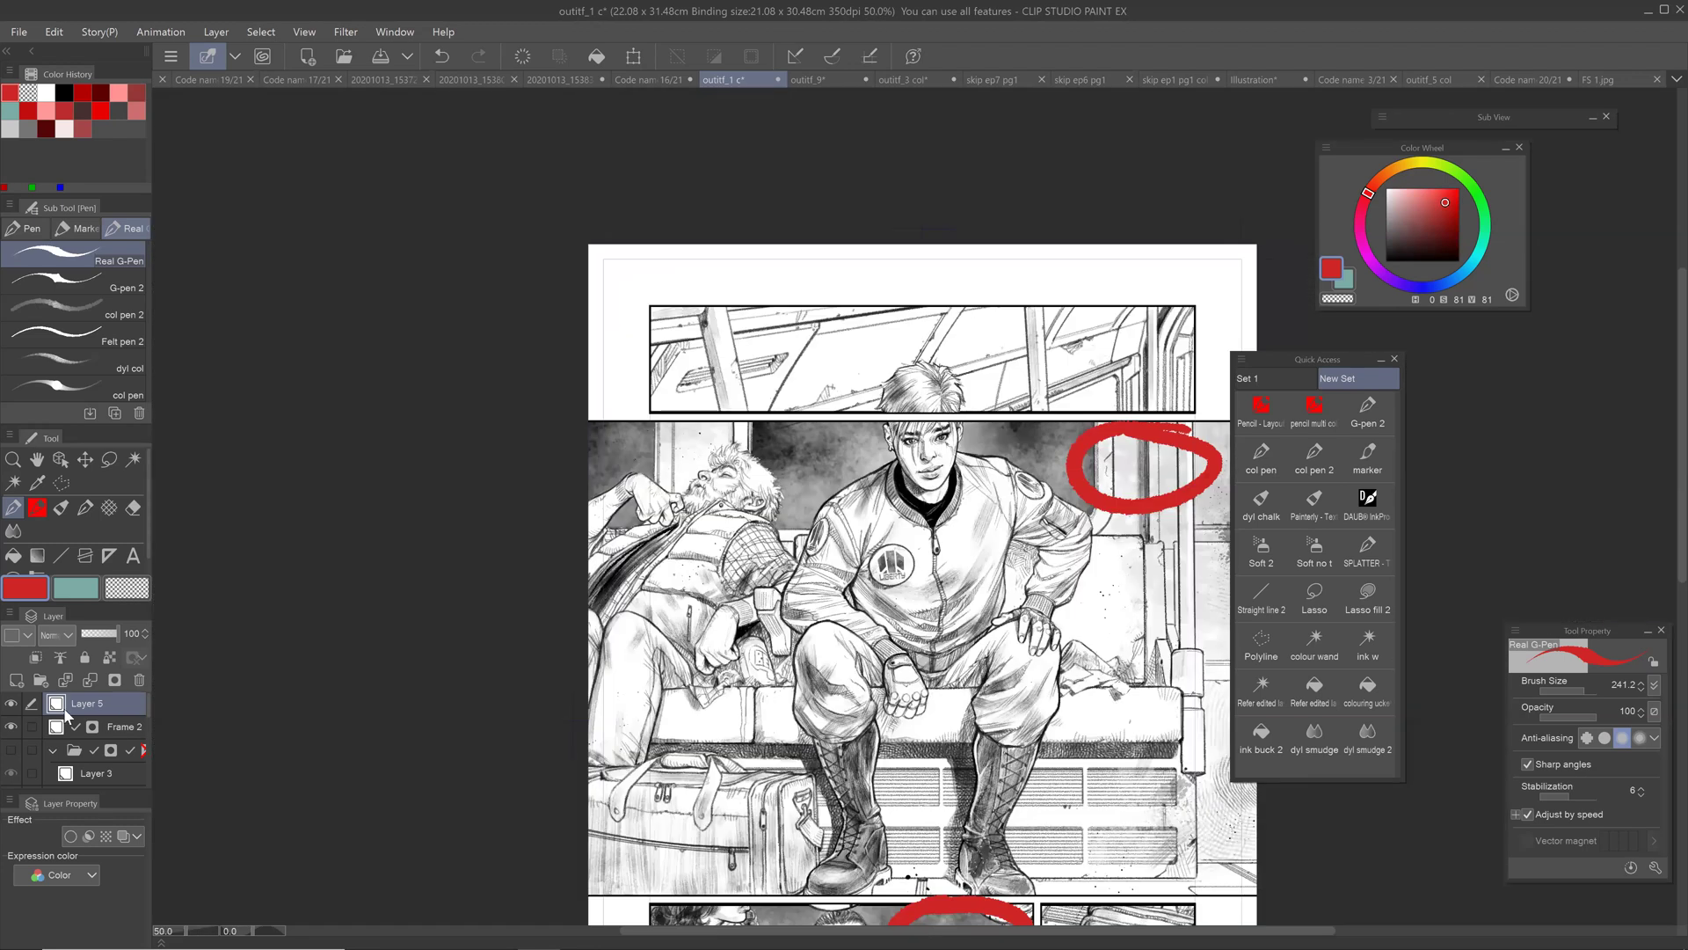
{"action": "left_click", "coordinate": [13, 703]}
{"action": "left_click", "coordinate": [13, 727]}
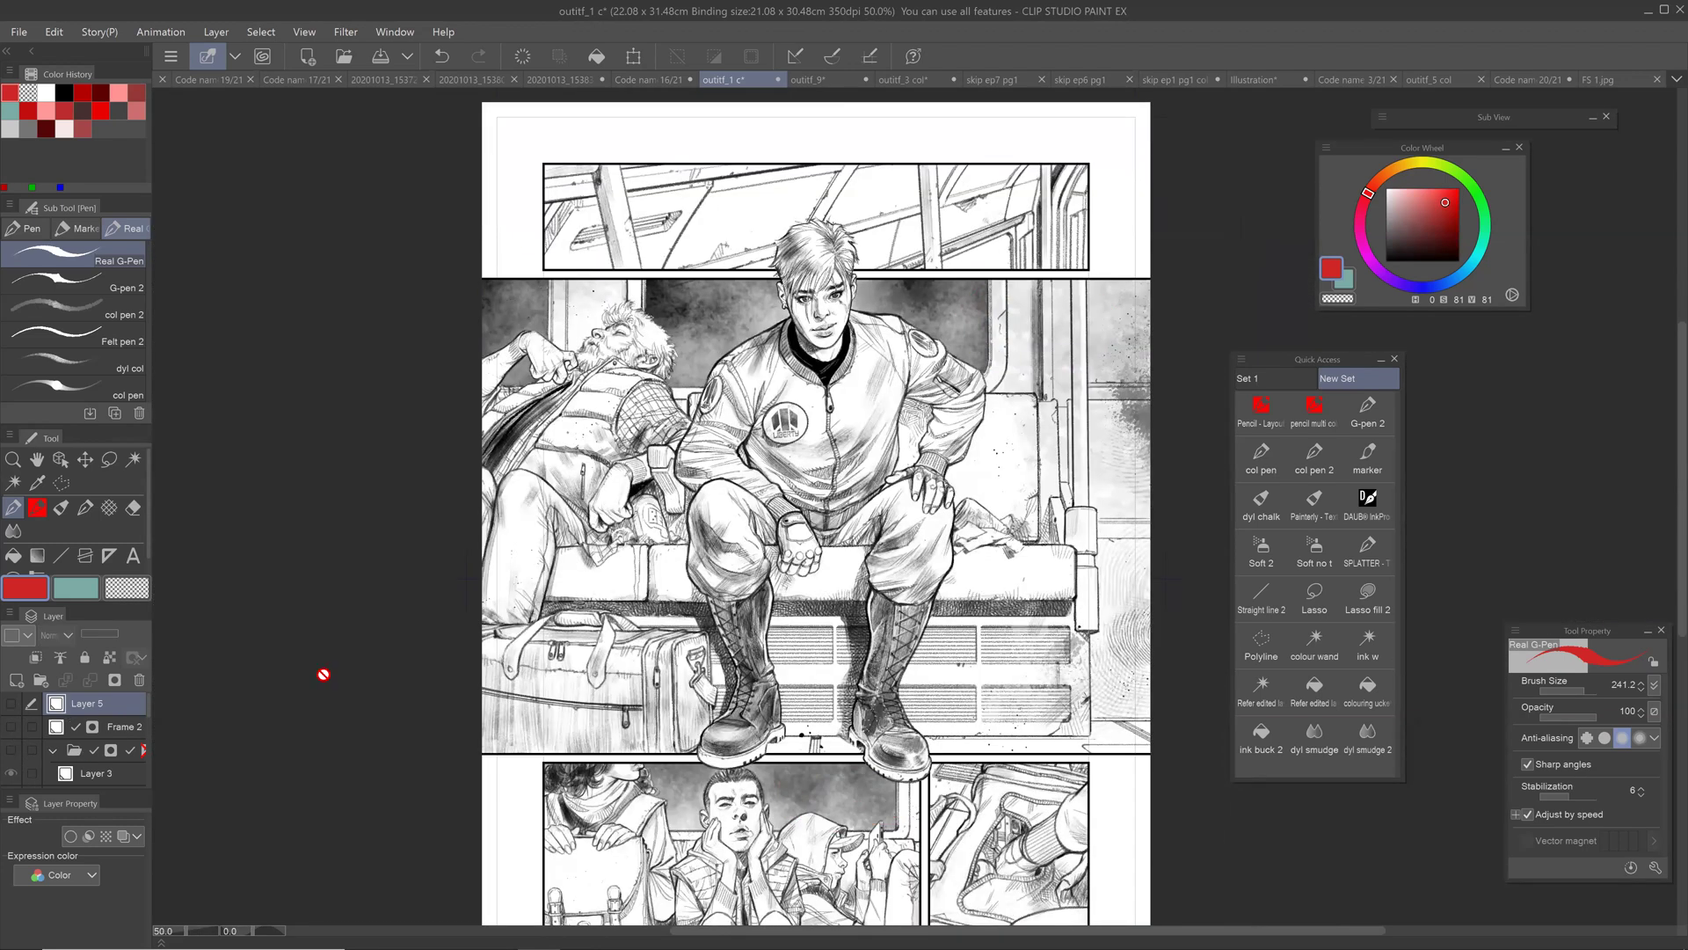
Step: Examine how the seated figure's head and boots break the panel borders, and inspect the hatching textures around the bench up close
{"action": "left_click_drag", "start_coordinate": [857, 633], "coordinate": [840, 459]}
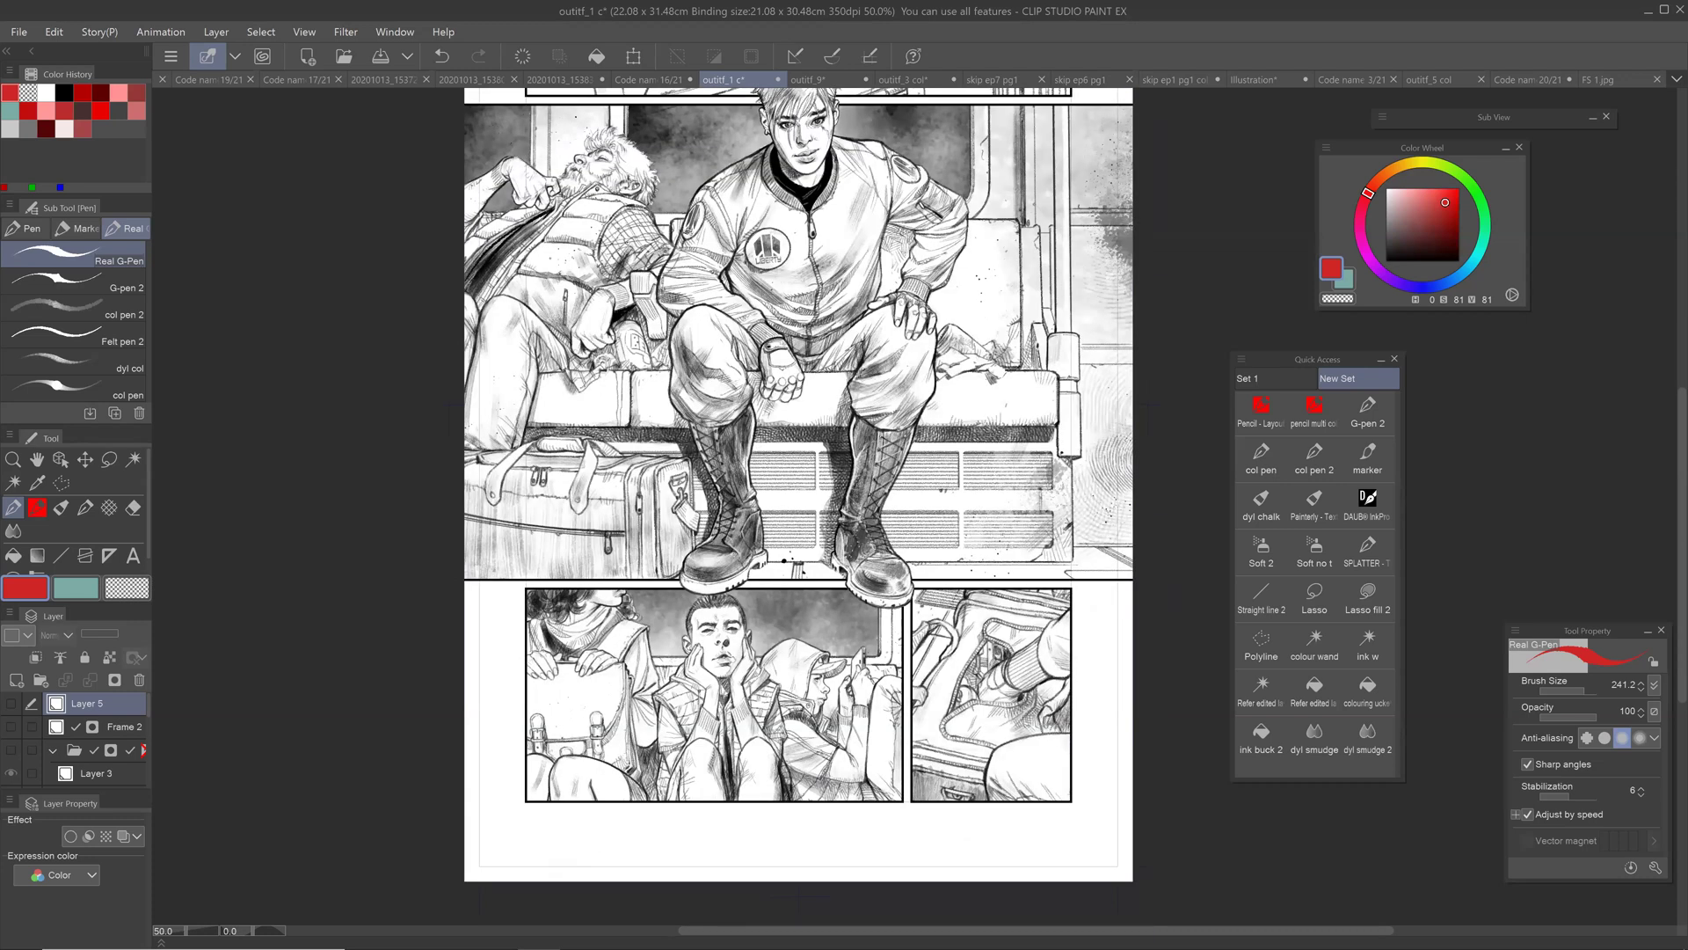
{"action": "left_click_drag", "start_coordinate": [324, 676], "coordinate": [321, 754]}
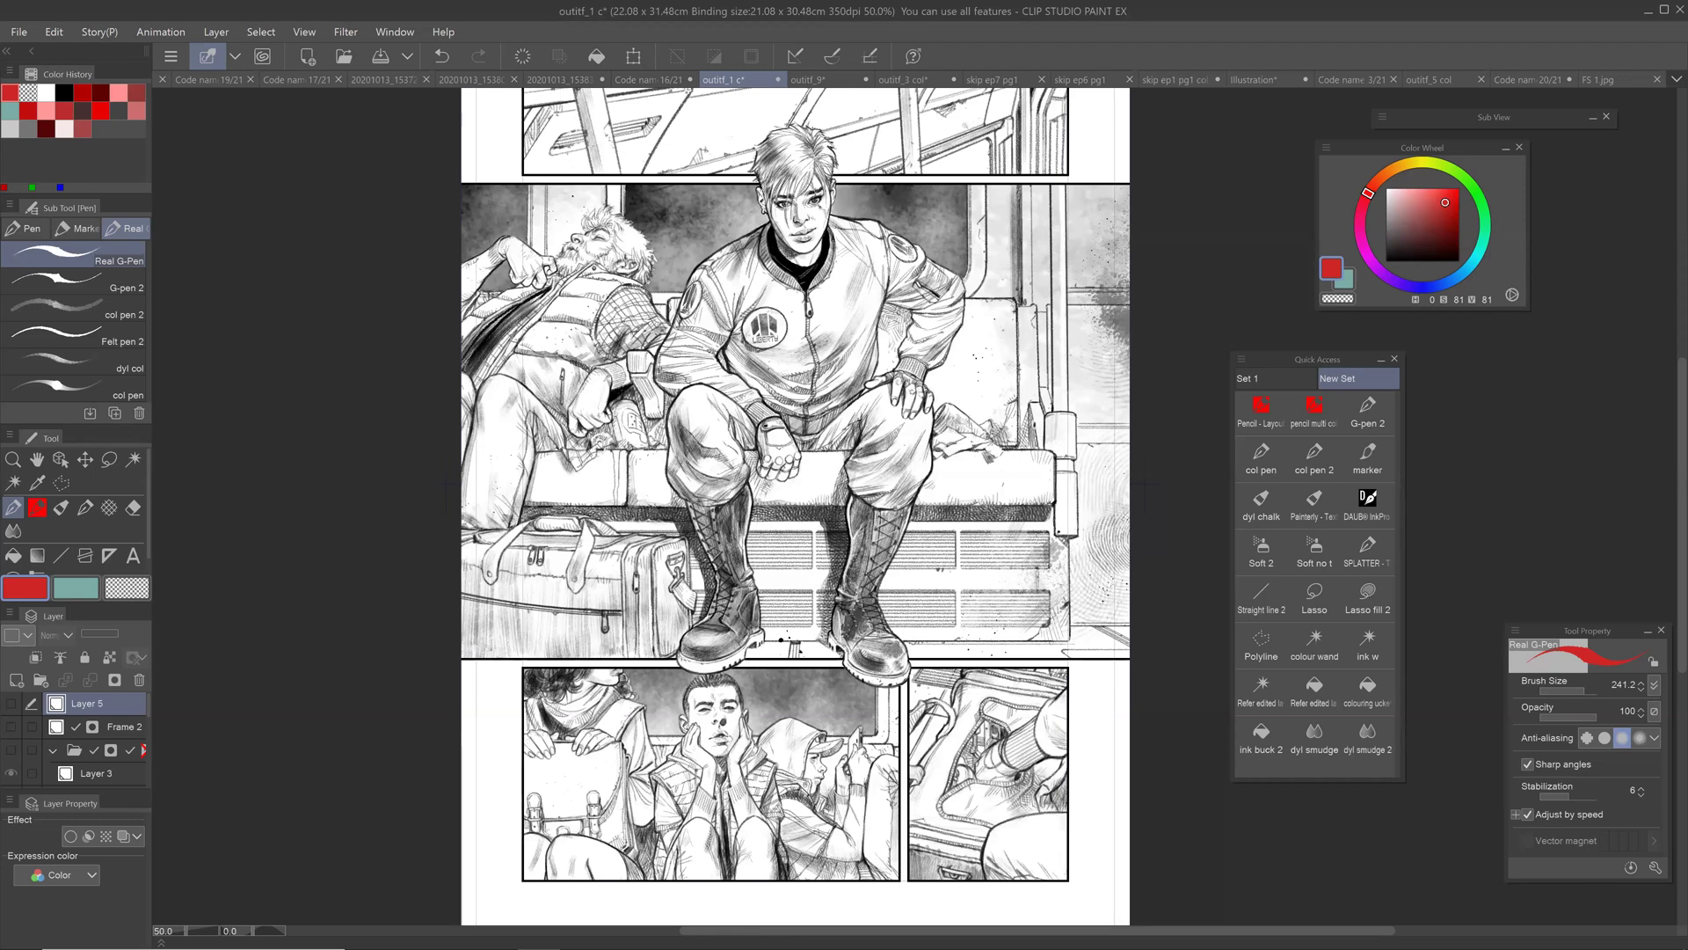
{"action": "left_click_drag", "start_coordinate": [796, 440], "coordinate": [741, 540]}
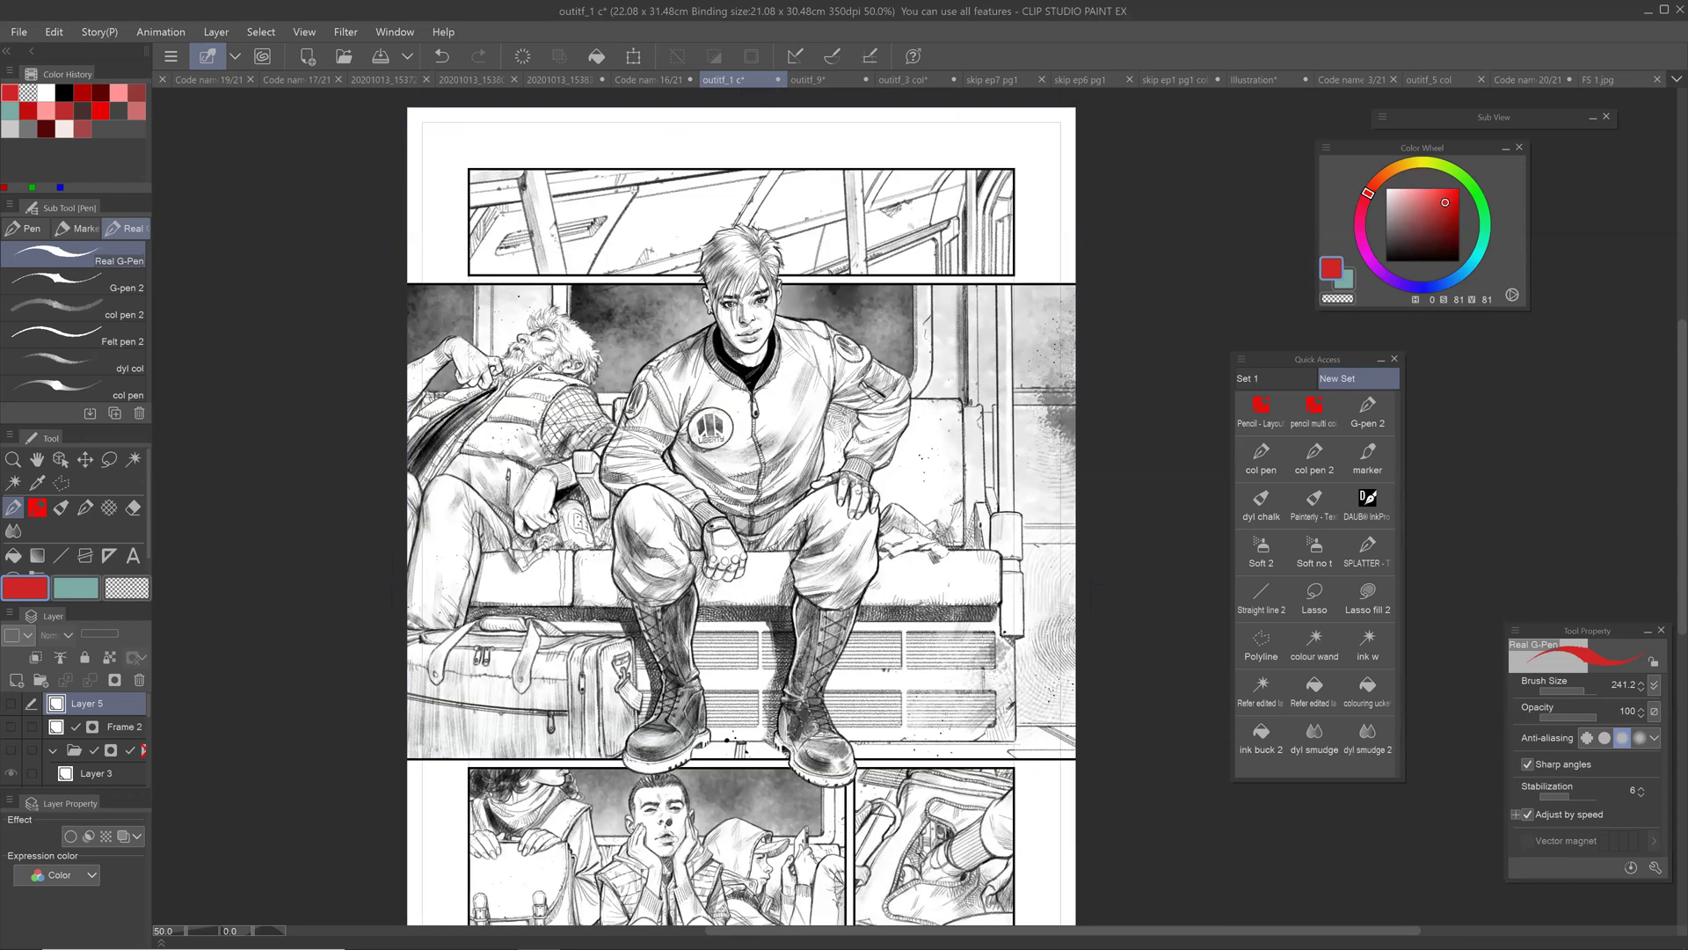
{"action": "left_click_drag", "start_coordinate": [741, 540], "coordinate": [790, 405]}
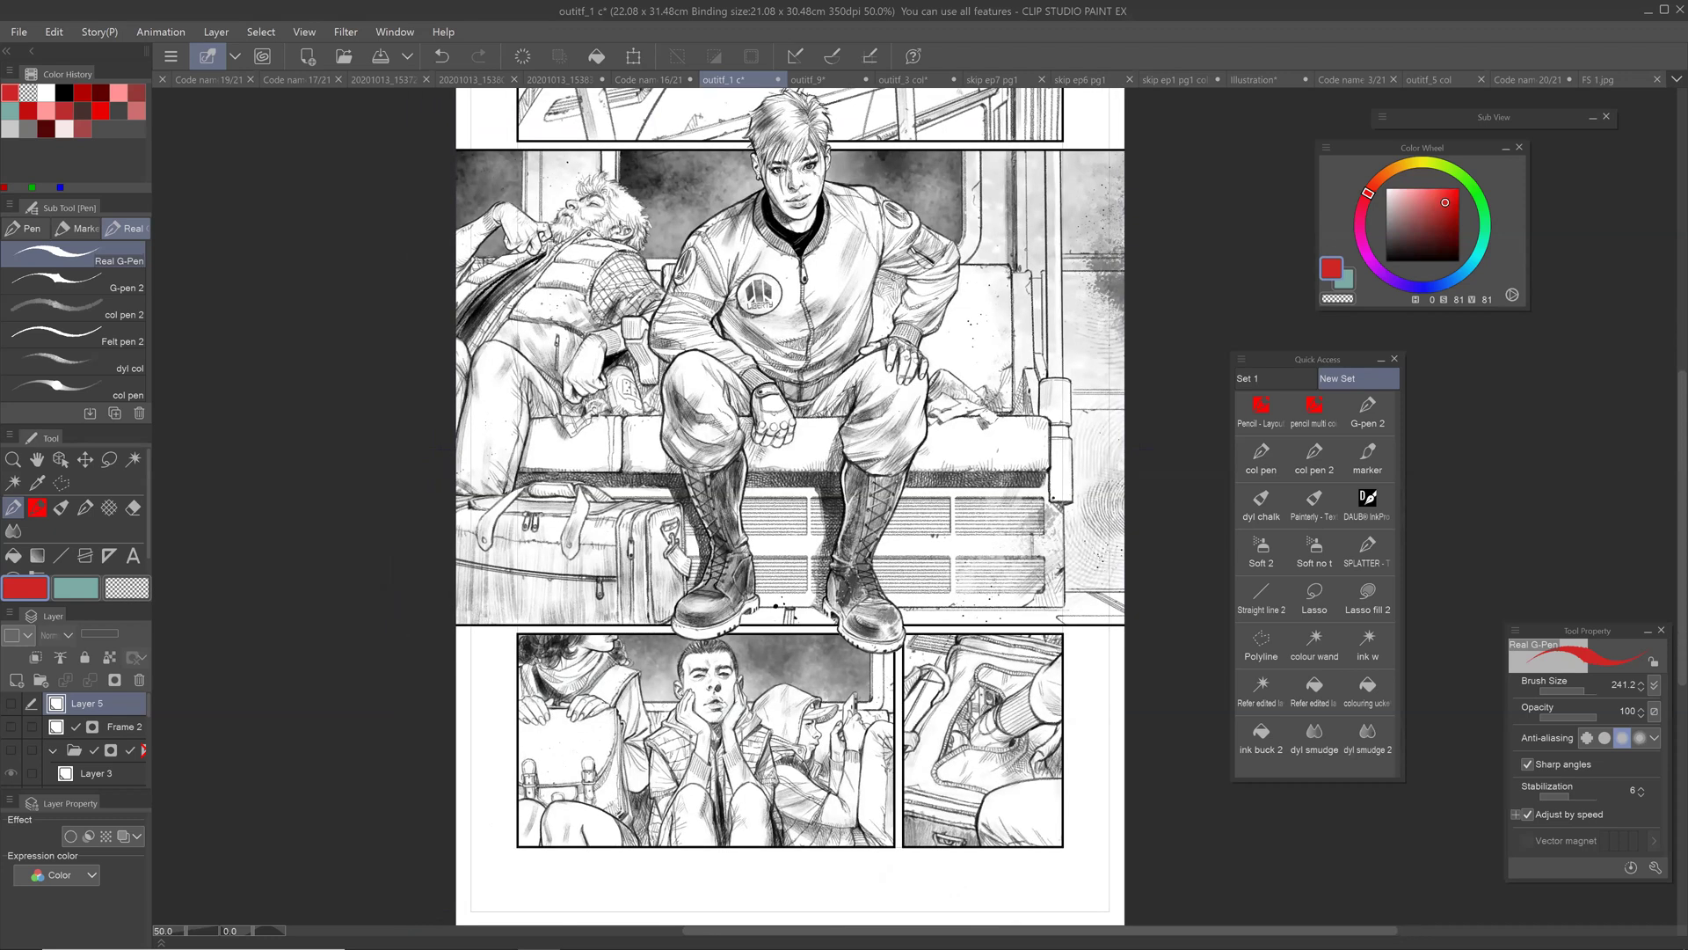
{"action": "scroll", "coordinate": [883, 555], "scroll_direction": "up", "scroll_amount": 4}
{"action": "left_click_drag", "start_coordinate": [883, 555], "coordinate": [929, 551]}
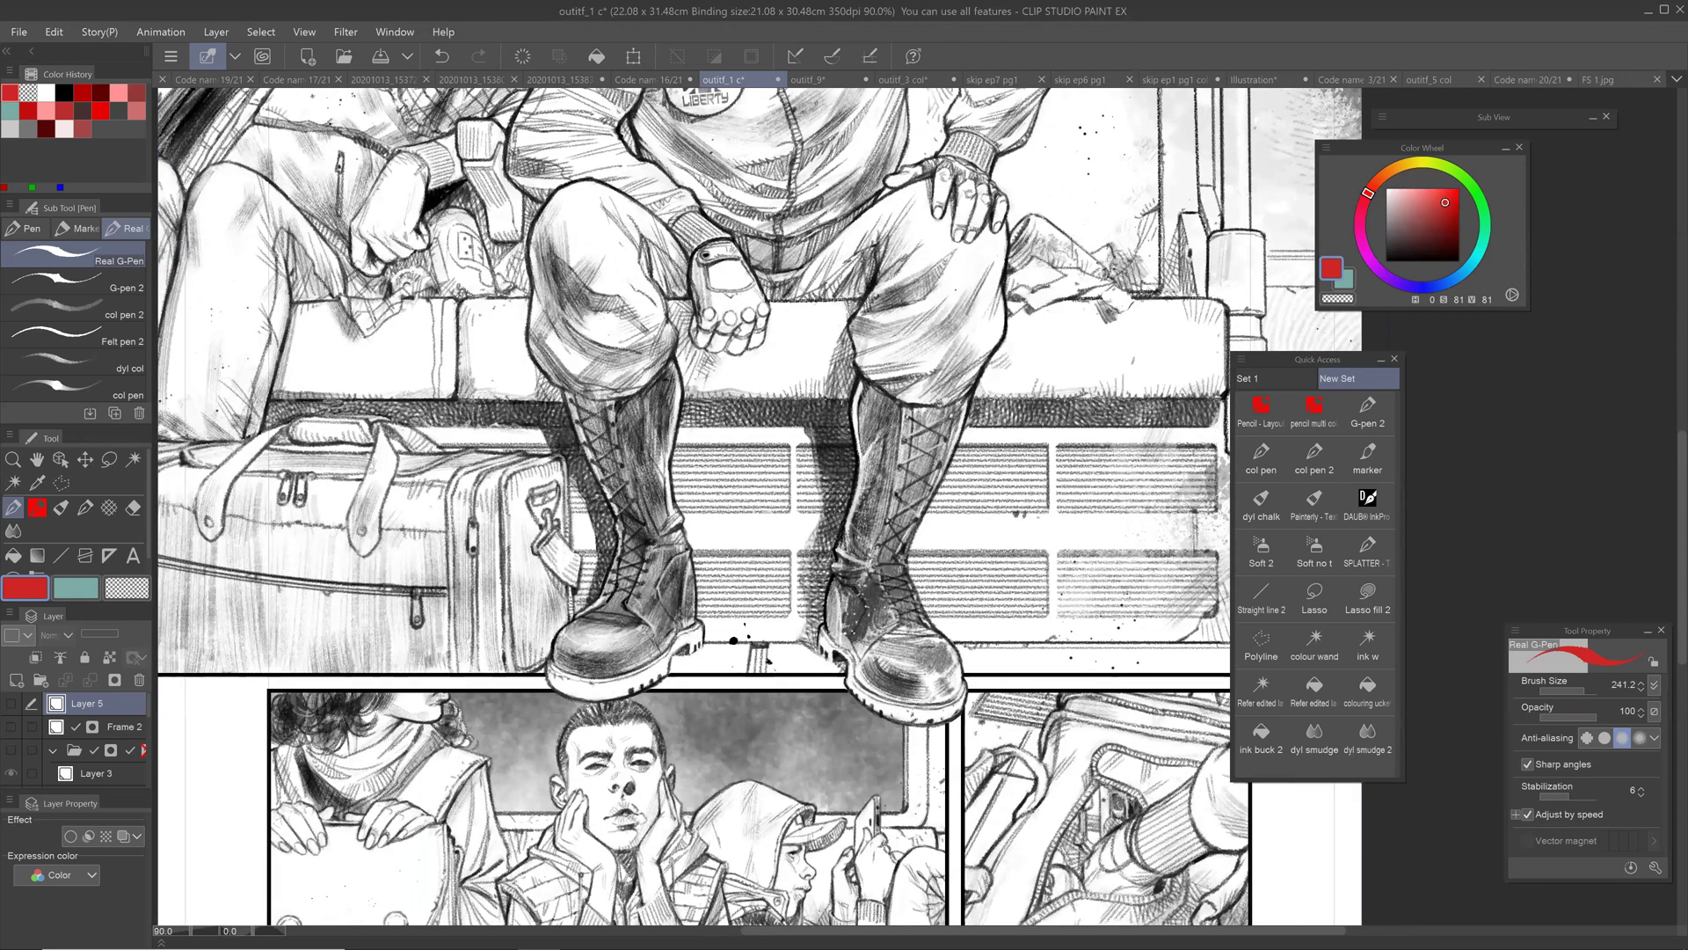
{"action": "scroll", "coordinate": [804, 587], "scroll_direction": "down", "scroll_amount": 4}
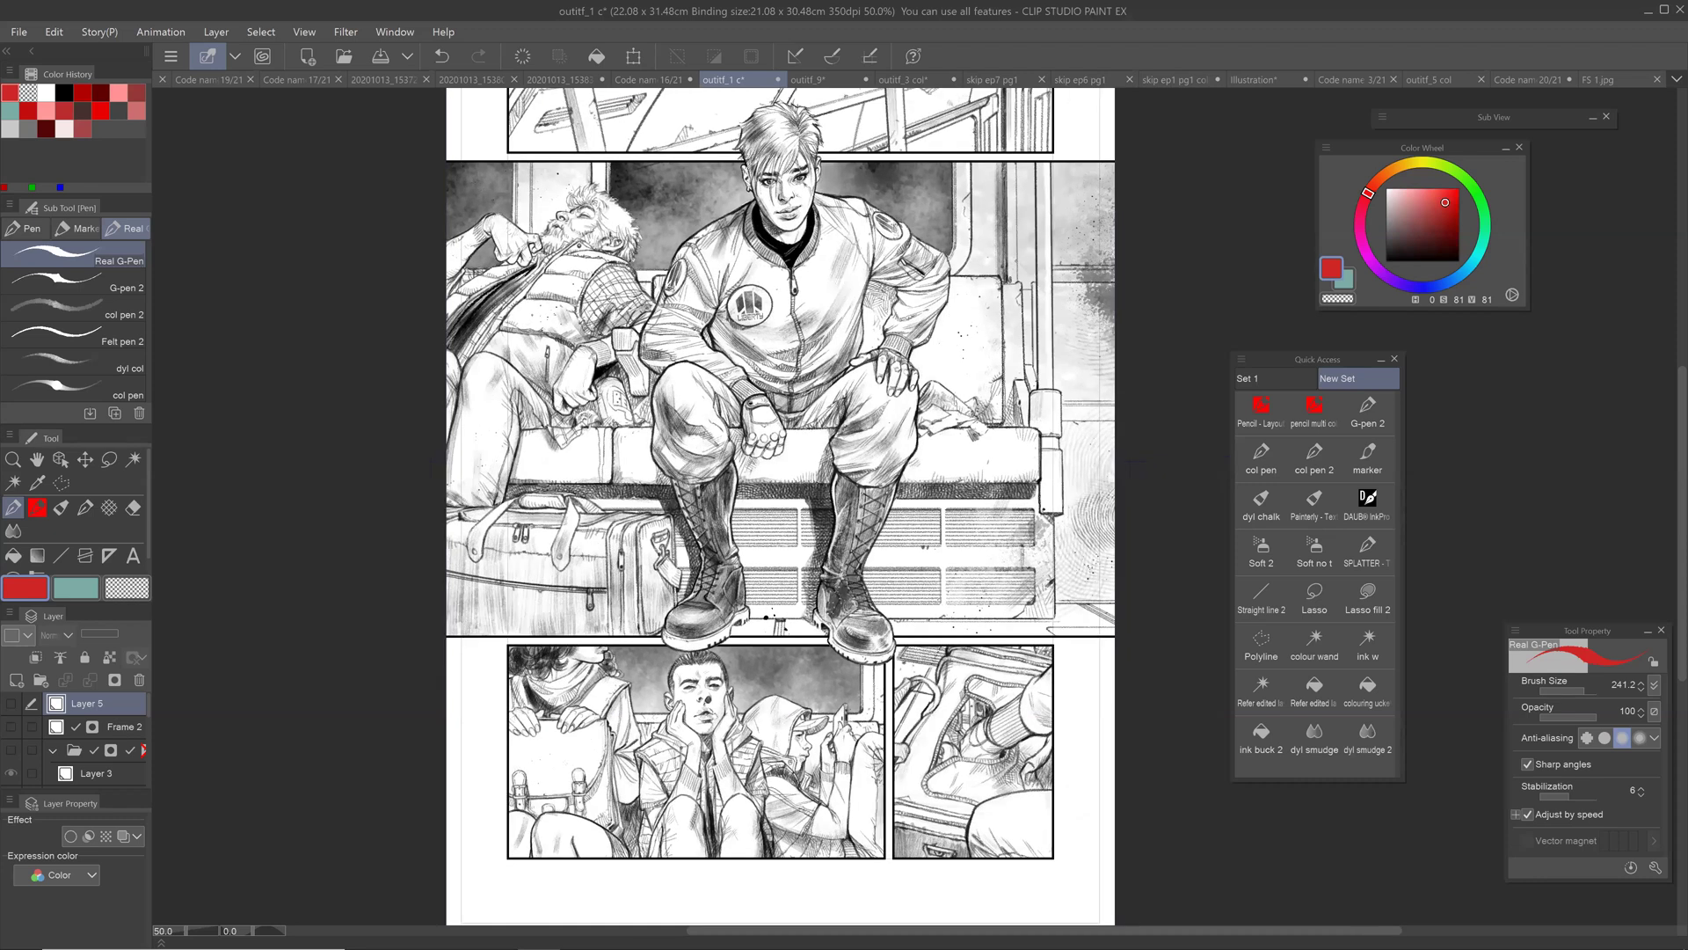
{"action": "left_click_drag", "start_coordinate": [842, 596], "coordinate": [793, 560]}
{"action": "scroll", "coordinate": [959, 475], "scroll_direction": "up", "scroll_amount": 5}
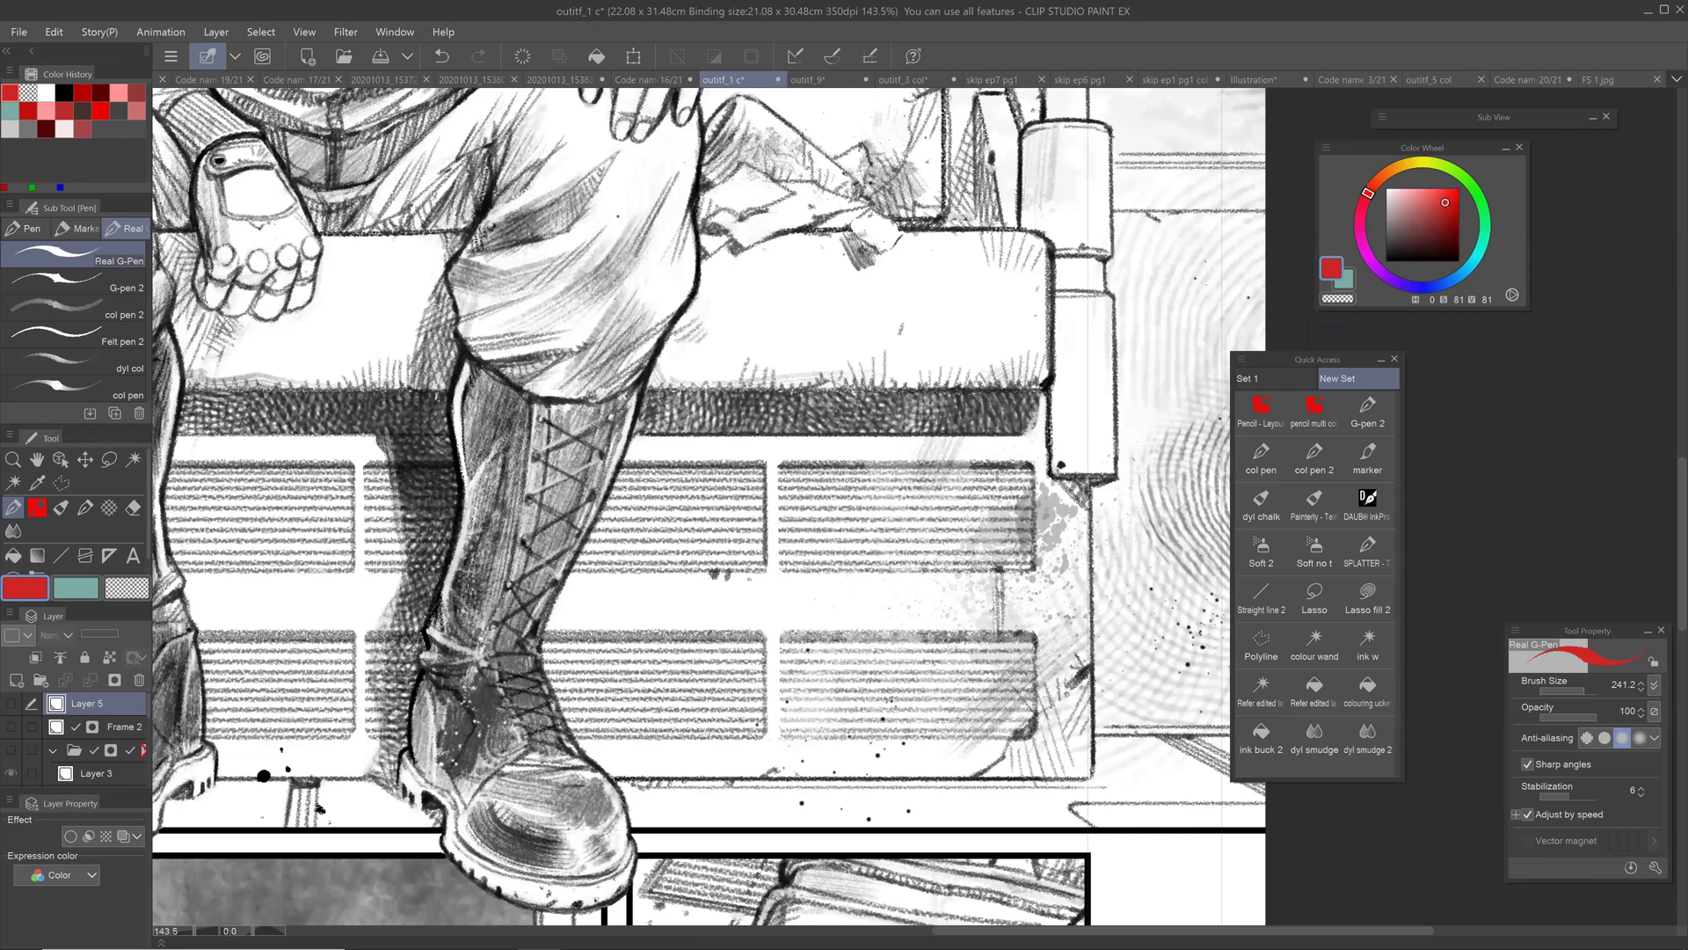
{"action": "scroll", "coordinate": [1005, 348], "scroll_direction": "up", "scroll_amount": 2}
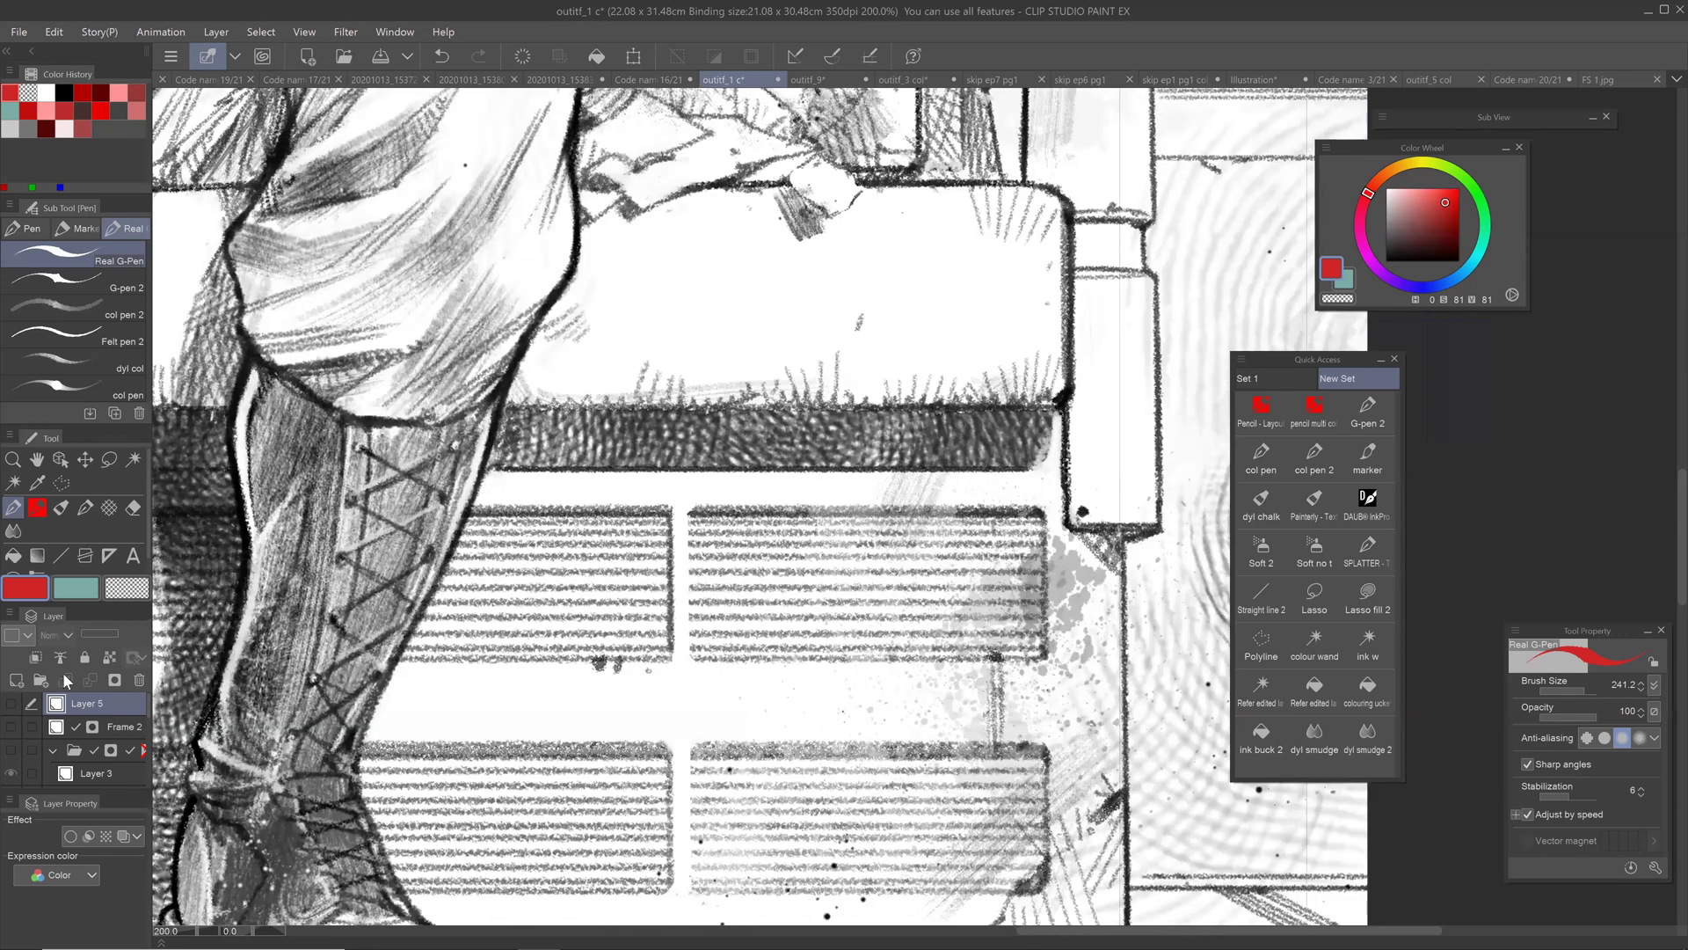
Step: Create a new layer above Layer 5 and choose the pencil hatch decoration brush
{"action": "key", "text": "ctrl+shift+n"}
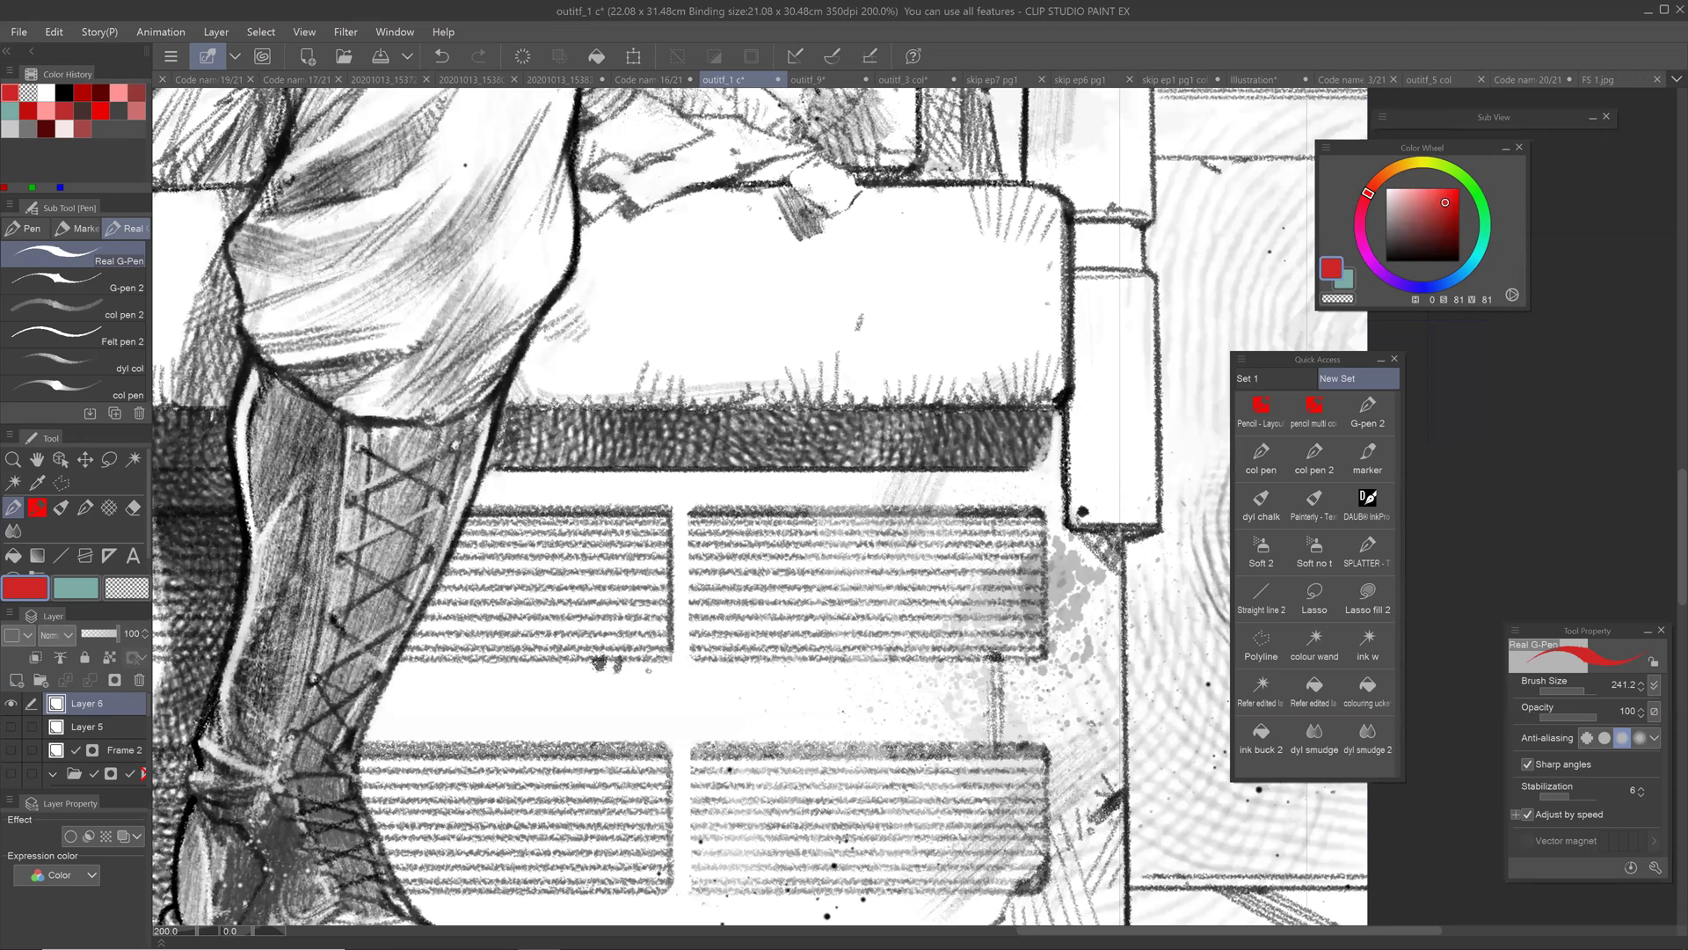
{"action": "key", "text": "b"}
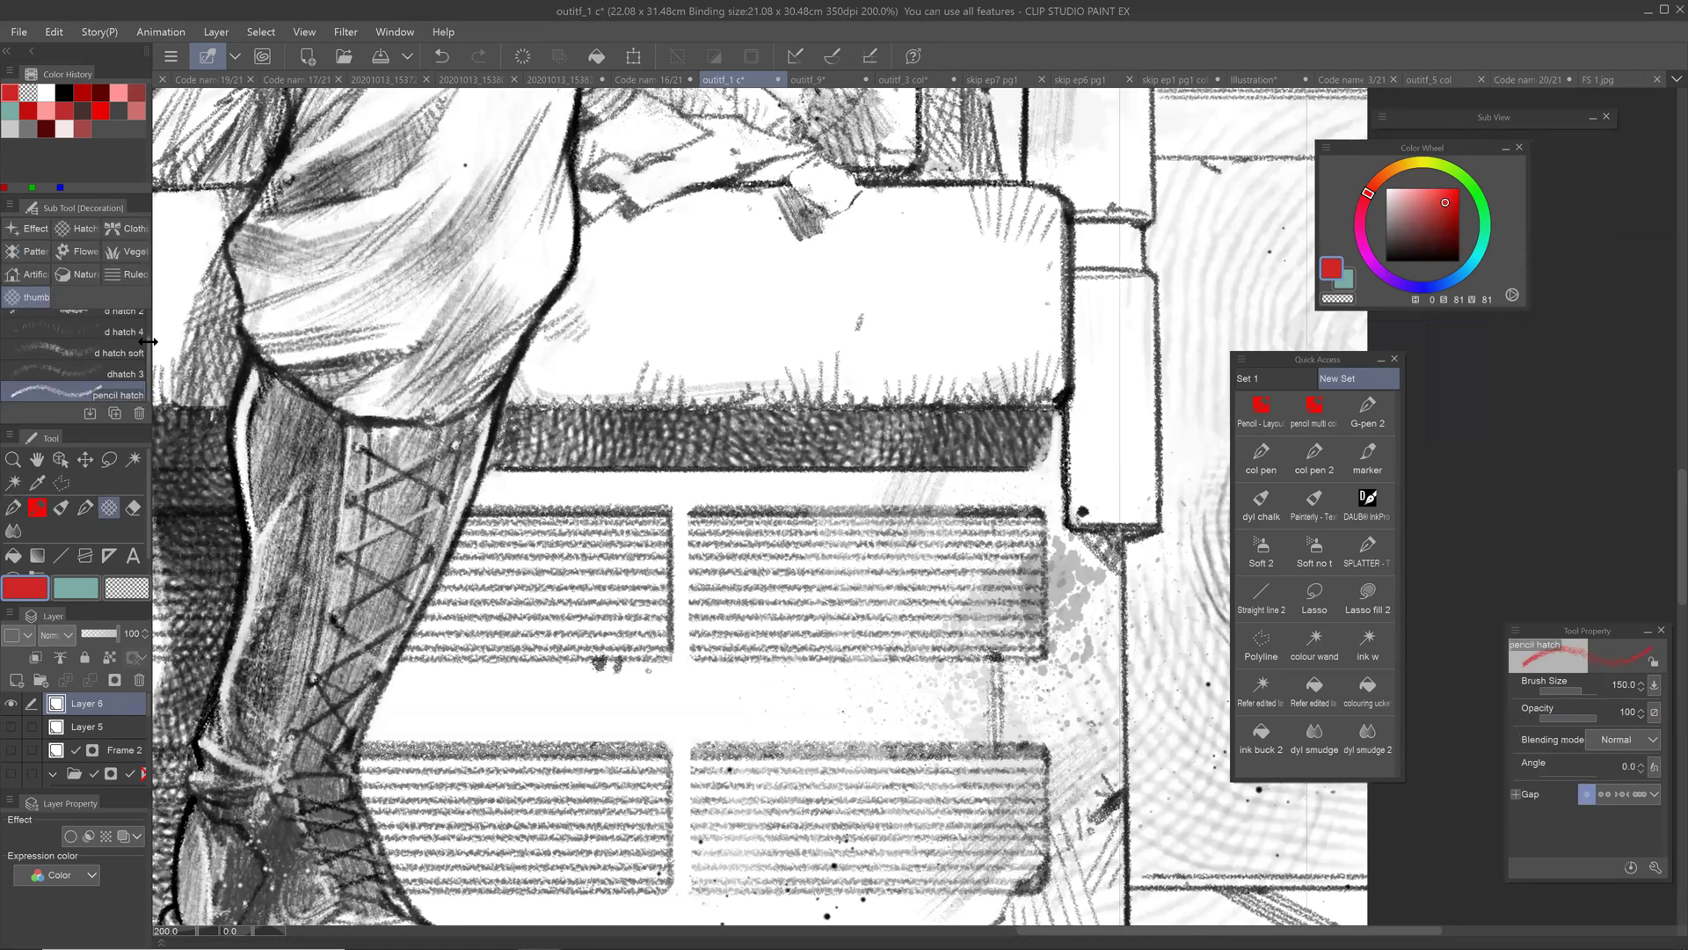
{"action": "scroll", "coordinate": [142, 352], "scroll_direction": "up", "scroll_amount": 2}
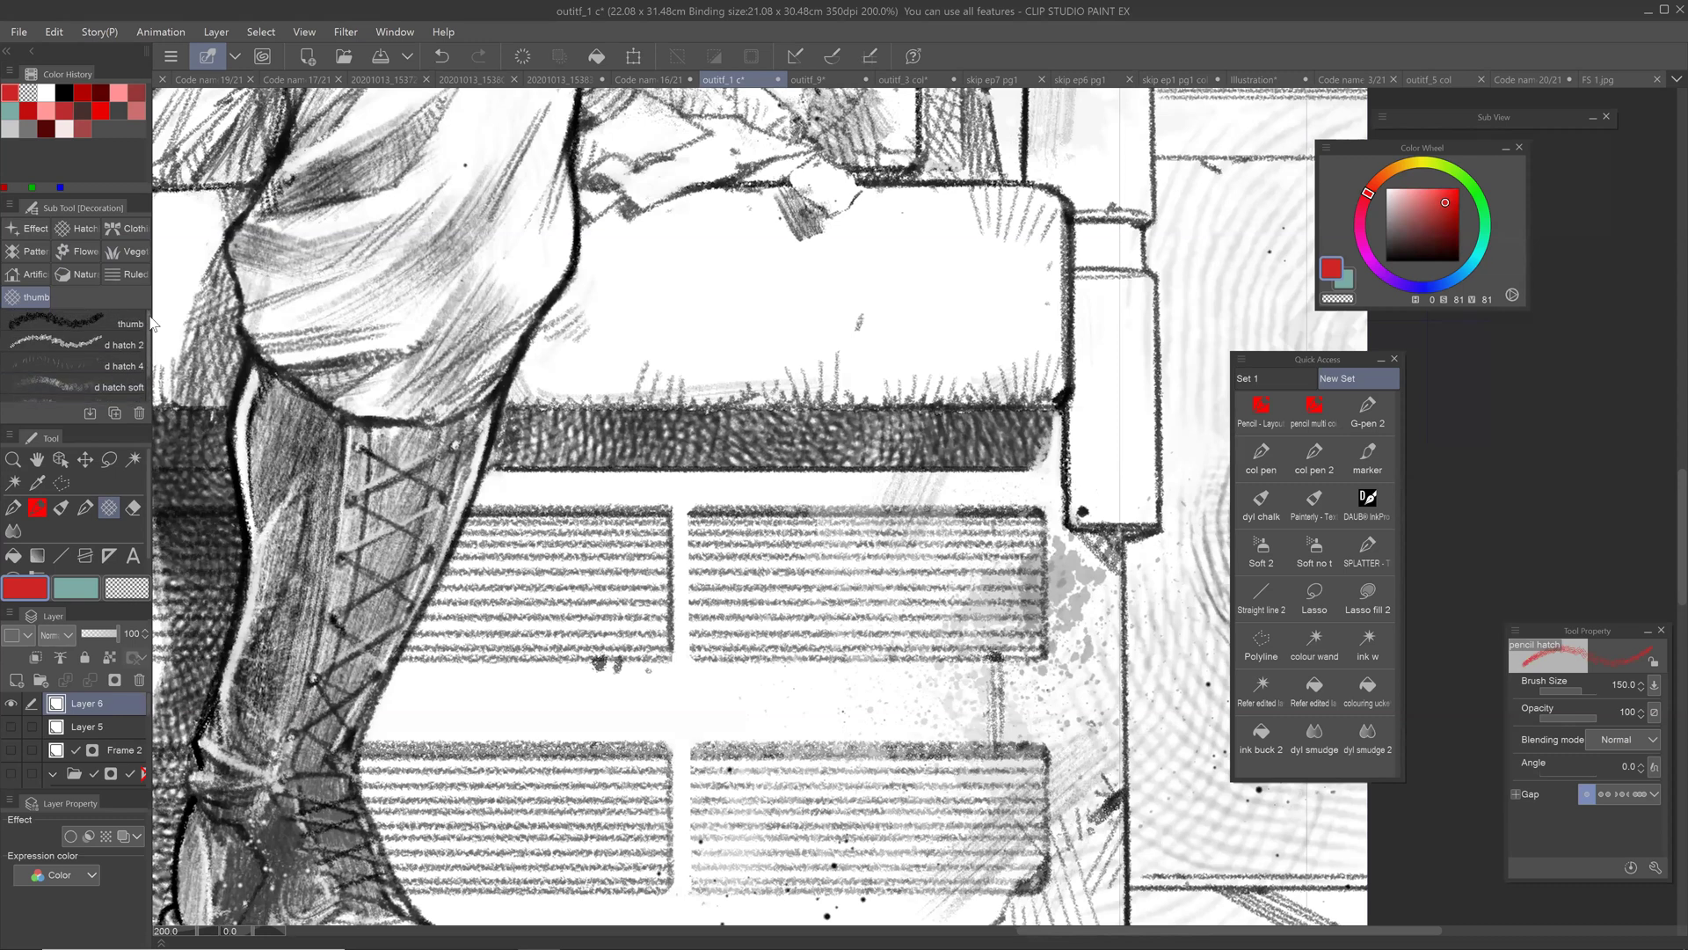
{"action": "scroll", "coordinate": [136, 388], "scroll_direction": "down", "scroll_amount": 2}
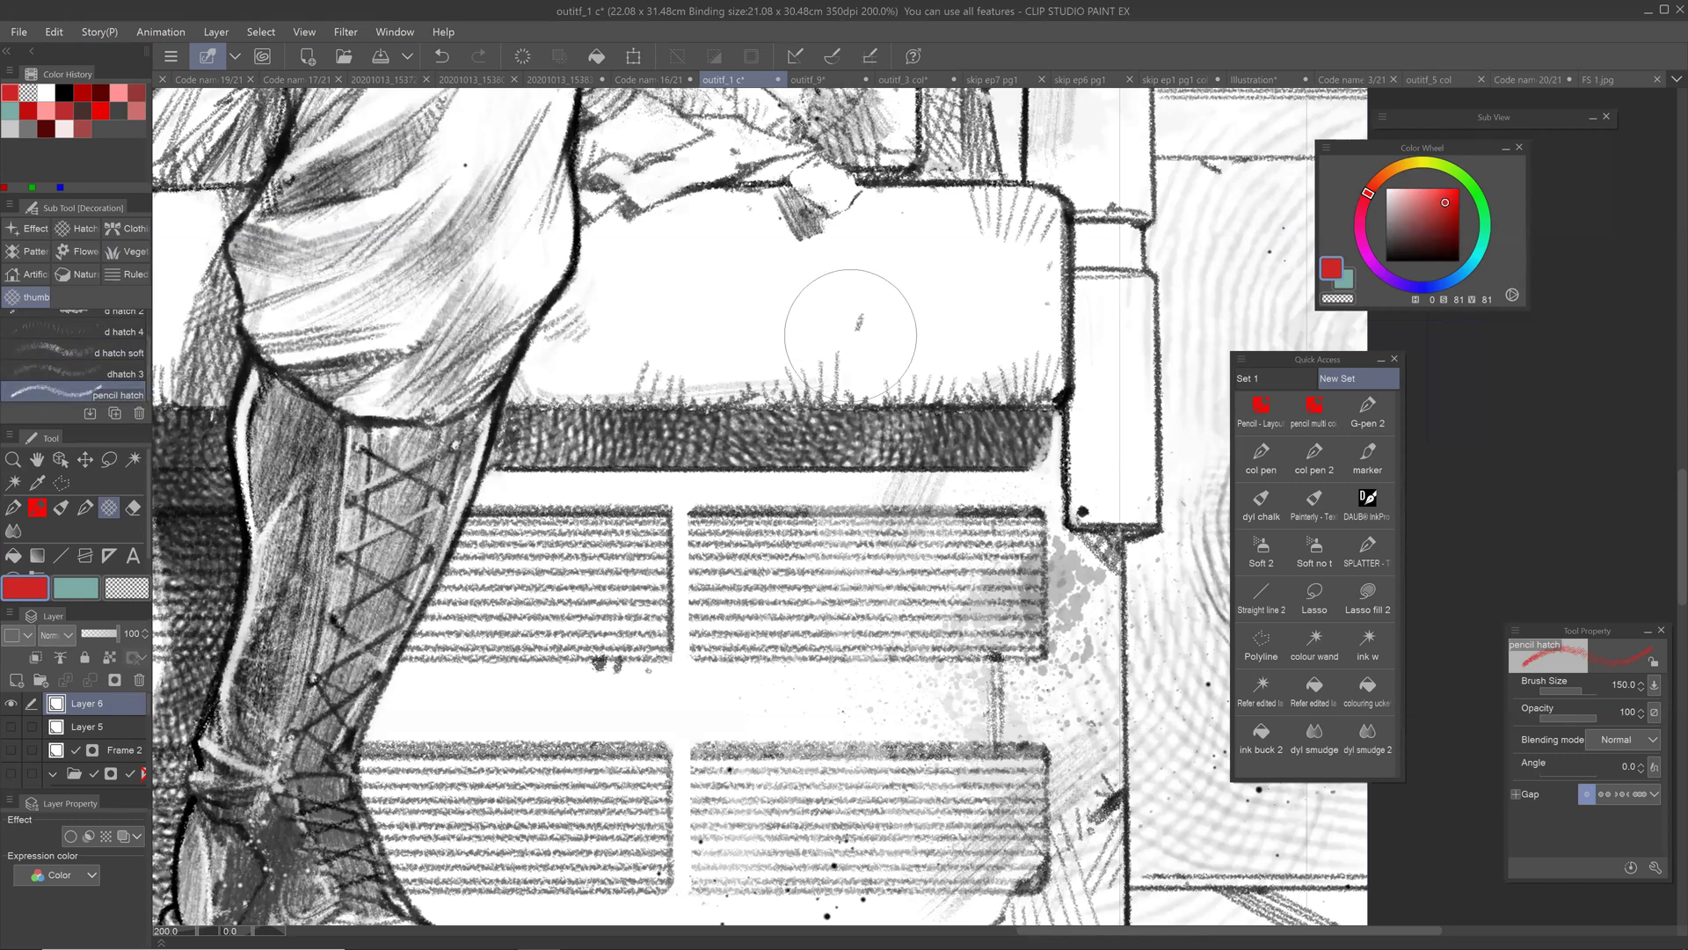
Step: Try a red pencil hatch stroke across the bench seat beside the boot-wearing figure's leg, and undo it
{"action": "mouse_move", "coordinate": [742, 302]}
{"action": "left_mouse_down"}
{"action": "mouse_move", "coordinate": [949, 334]}
{"action": "mouse_move", "coordinate": [1026, 315]}
{"action": "mouse_move", "coordinate": [1012, 224]}
{"action": "left_mouse_up"}
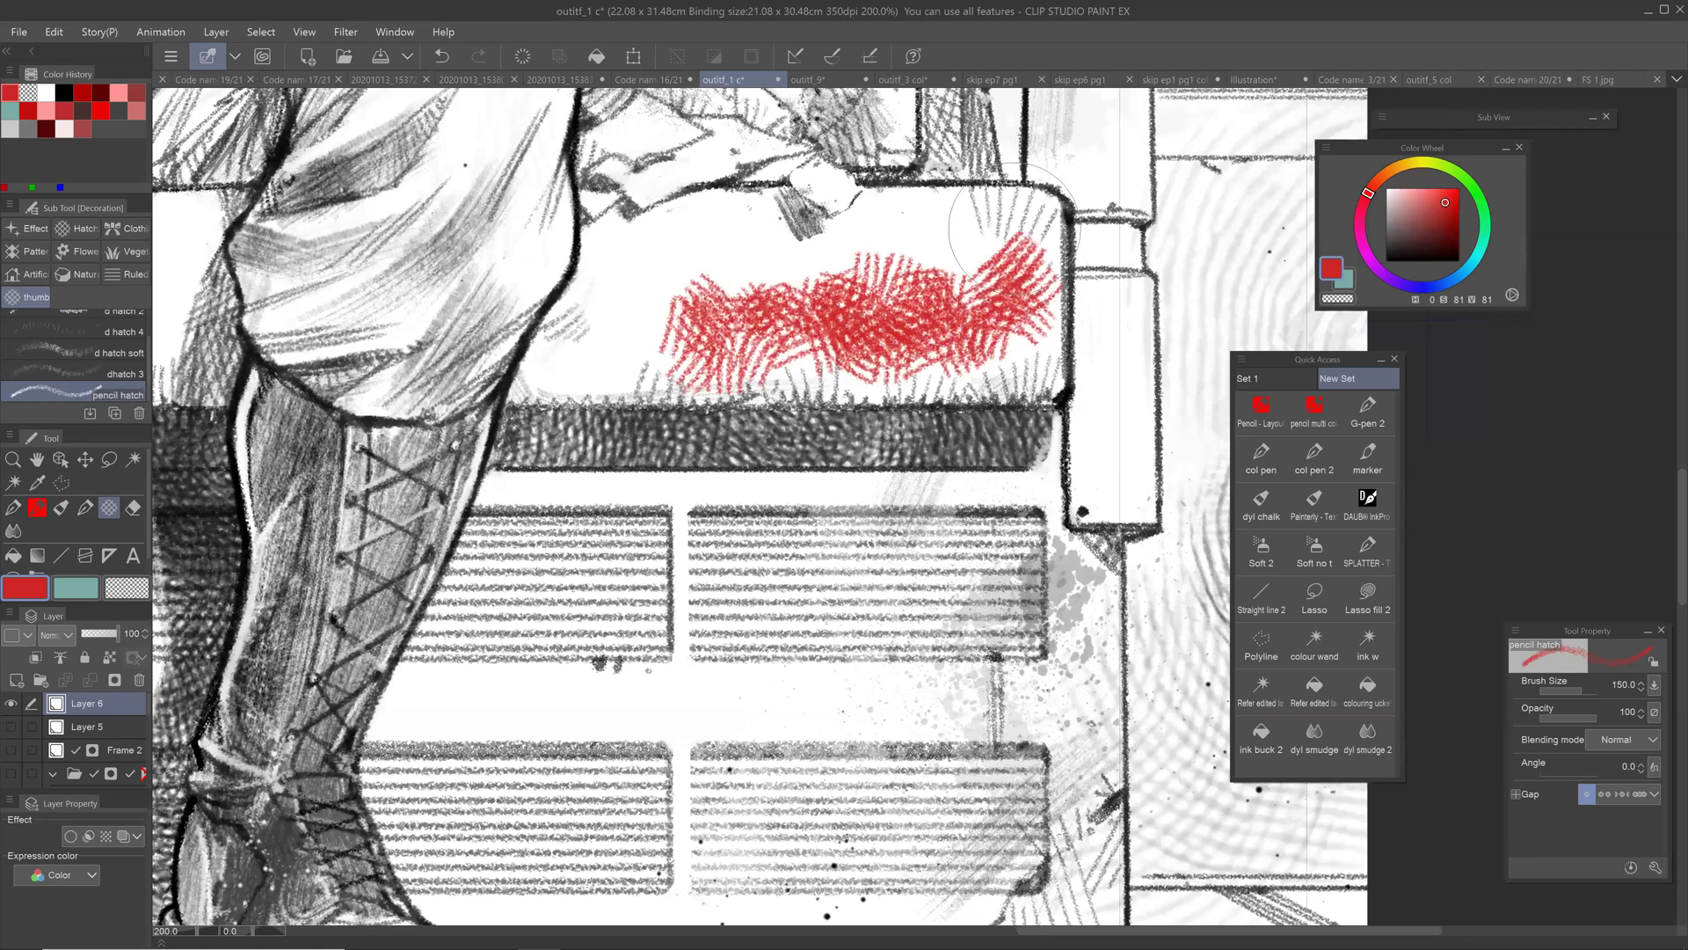
{"action": "scroll", "coordinate": [1015, 229], "scroll_direction": "down", "scroll_amount": 4}
{"action": "left_click_drag", "start_coordinate": [716, 497], "coordinate": [693, 604]}
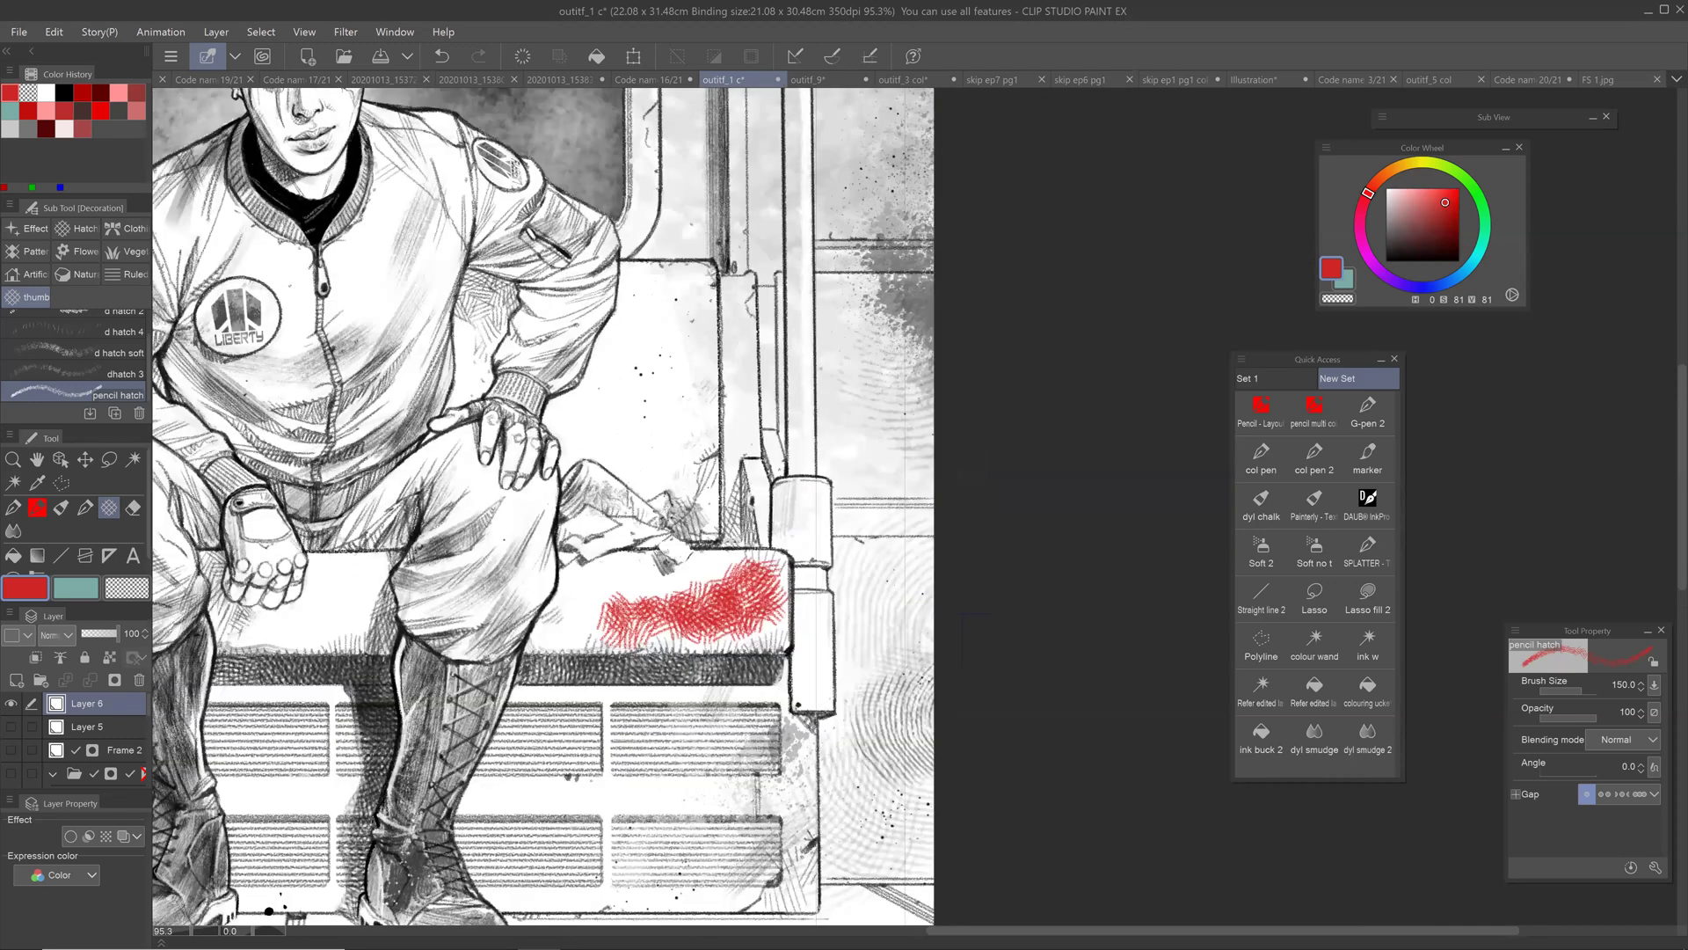
{"action": "key", "text": "ctrl+z"}
Step: Hand-draw red cross-hatching on the seat back beside the central figure's arm with the Pencil - Layout Red brush
{"action": "left_click", "coordinate": [37, 507]}
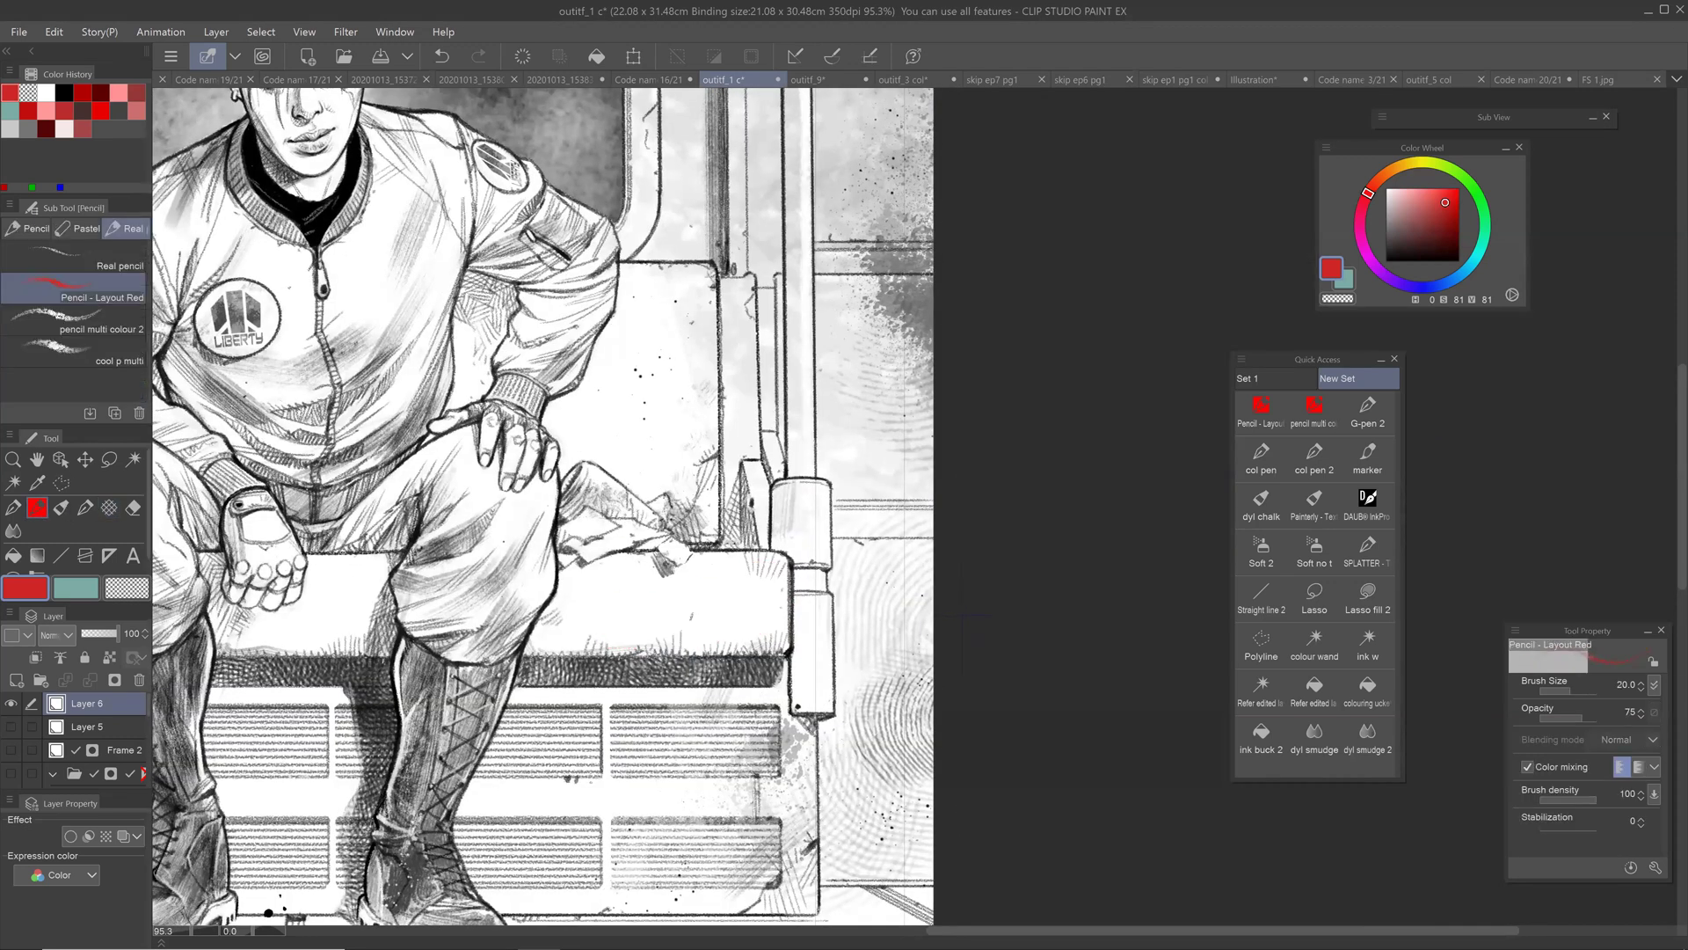
{"action": "left_click_drag", "start_coordinate": [651, 416], "coordinate": [669, 444]}
{"action": "key", "text": "ctrl+z"}
{"action": "mouse_move", "coordinate": [652, 287]}
{"action": "left_mouse_down"}
{"action": "mouse_move", "coordinate": [660, 346]}
{"action": "mouse_move", "coordinate": [682, 352]}
{"action": "left_mouse_up"}
{"action": "left_click_drag", "start_coordinate": [665, 313], "coordinate": [691, 335]}
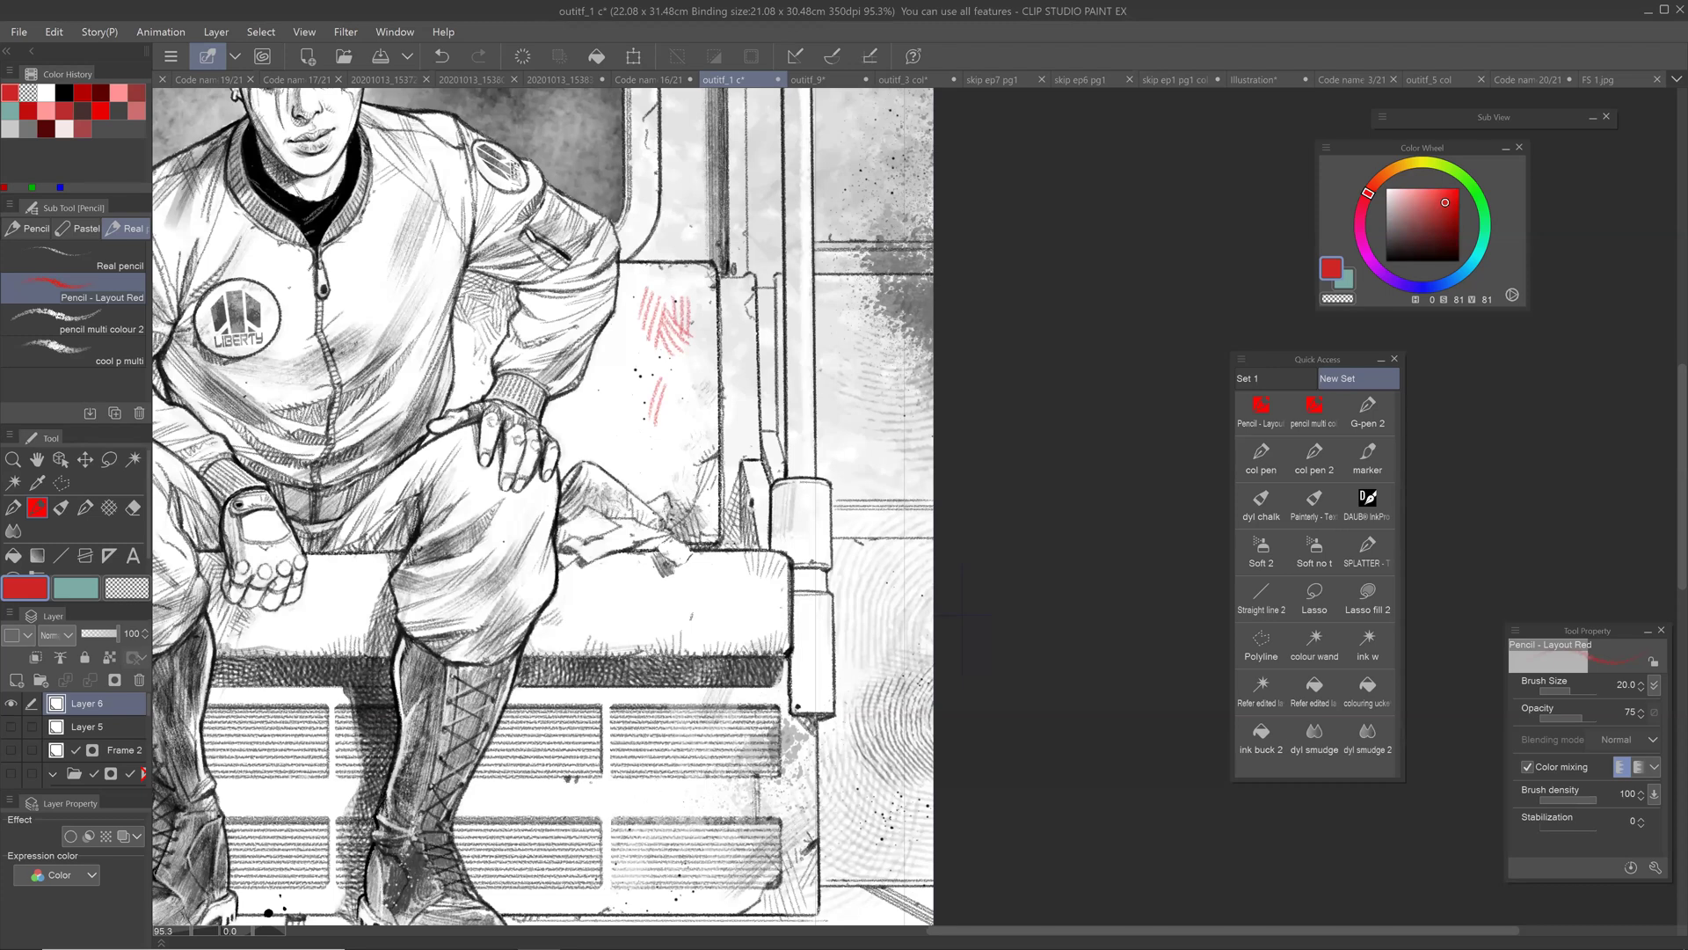
{"action": "left_click_drag", "start_coordinate": [679, 271], "coordinate": [653, 310]}
{"action": "left_click_drag", "start_coordinate": [660, 322], "coordinate": [632, 354]}
{"action": "mouse_move", "coordinate": [651, 349]}
{"action": "left_mouse_down"}
{"action": "mouse_move", "coordinate": [622, 371]}
{"action": "mouse_move", "coordinate": [648, 391]}
{"action": "left_mouse_up"}
{"action": "left_click_drag", "start_coordinate": [672, 360], "coordinate": [660, 401]}
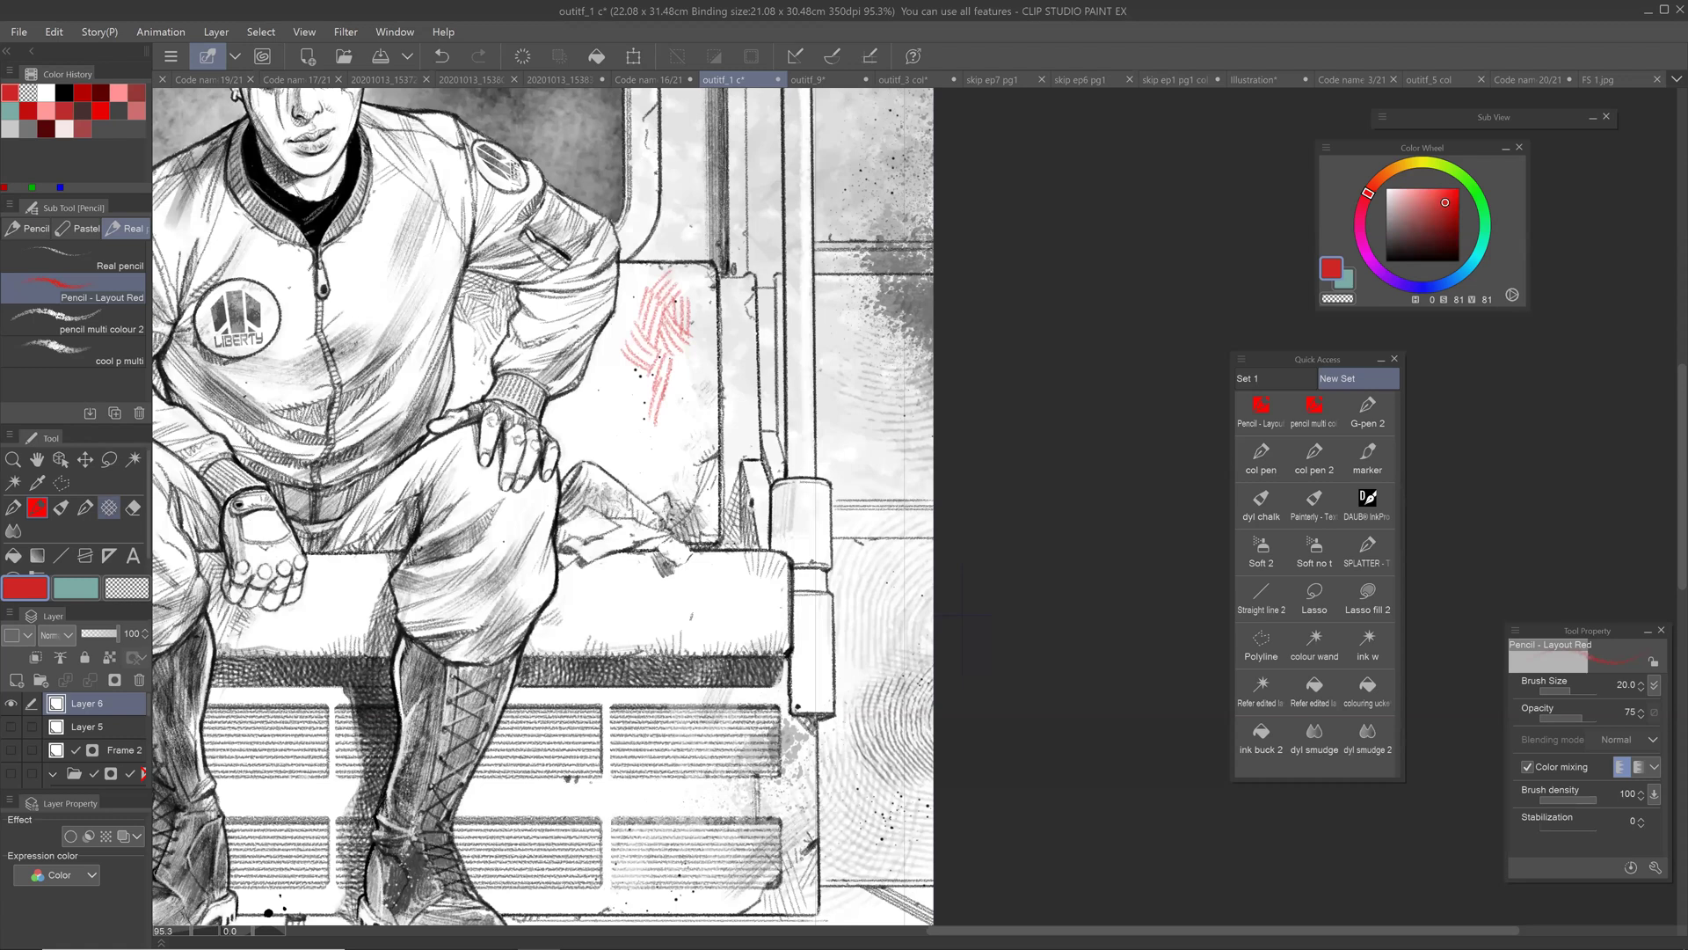
Step: Paint red pencil hatch texture over the seat back, wall poles and bench, enlarging the brush to 350, and break it up with transparent colour
{"action": "left_click_drag", "start_coordinate": [670, 308], "coordinate": [704, 457]}
{"action": "left_click_drag", "start_coordinate": [630, 291], "coordinate": [851, 264]}
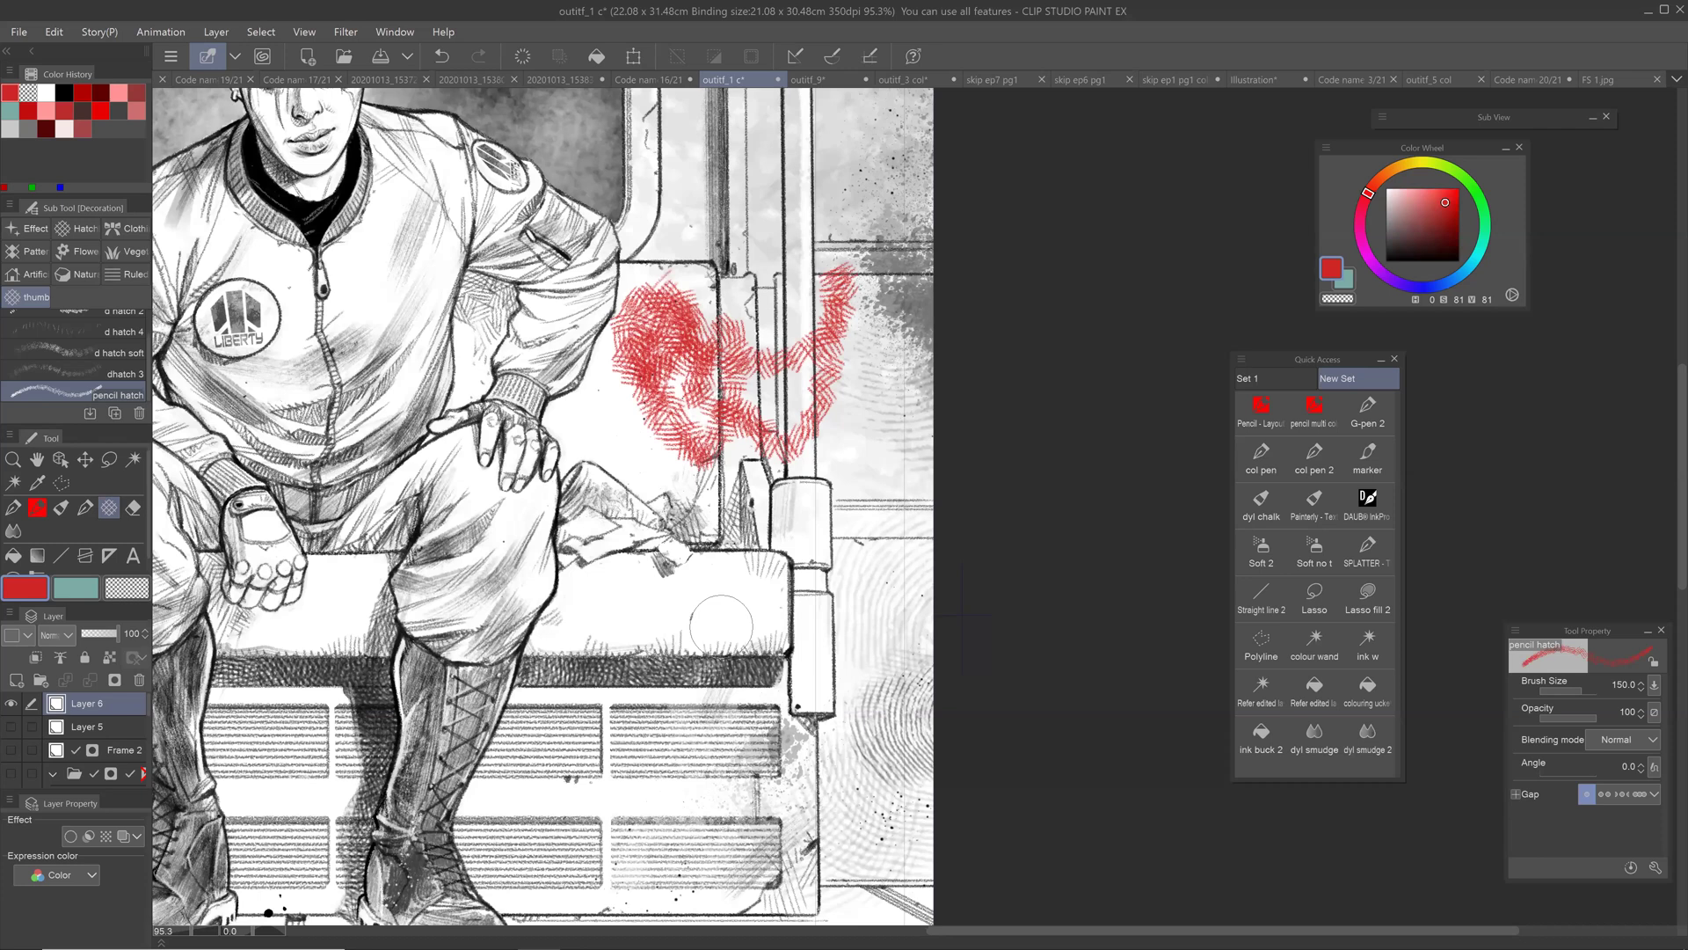
{"action": "mouse_move", "coordinate": [721, 625]}
{"action": "left_mouse_down"}
{"action": "mouse_move", "coordinate": [765, 326]}
{"action": "mouse_move", "coordinate": [857, 295]}
{"action": "mouse_move", "coordinate": [840, 334]}
{"action": "mouse_move", "coordinate": [840, 273]}
{"action": "mouse_move", "coordinate": [871, 281]}
{"action": "mouse_move", "coordinate": [774, 325]}
{"action": "mouse_move", "coordinate": [857, 497]}
{"action": "mouse_move", "coordinate": [615, 430]}
{"action": "mouse_move", "coordinate": [831, 426]}
{"action": "mouse_move", "coordinate": [809, 369]}
{"action": "mouse_move", "coordinate": [879, 448]}
{"action": "mouse_move", "coordinate": [730, 422]}
{"action": "mouse_move", "coordinate": [758, 402]}
{"action": "left_mouse_up"}
{"action": "key", "text": "c"}
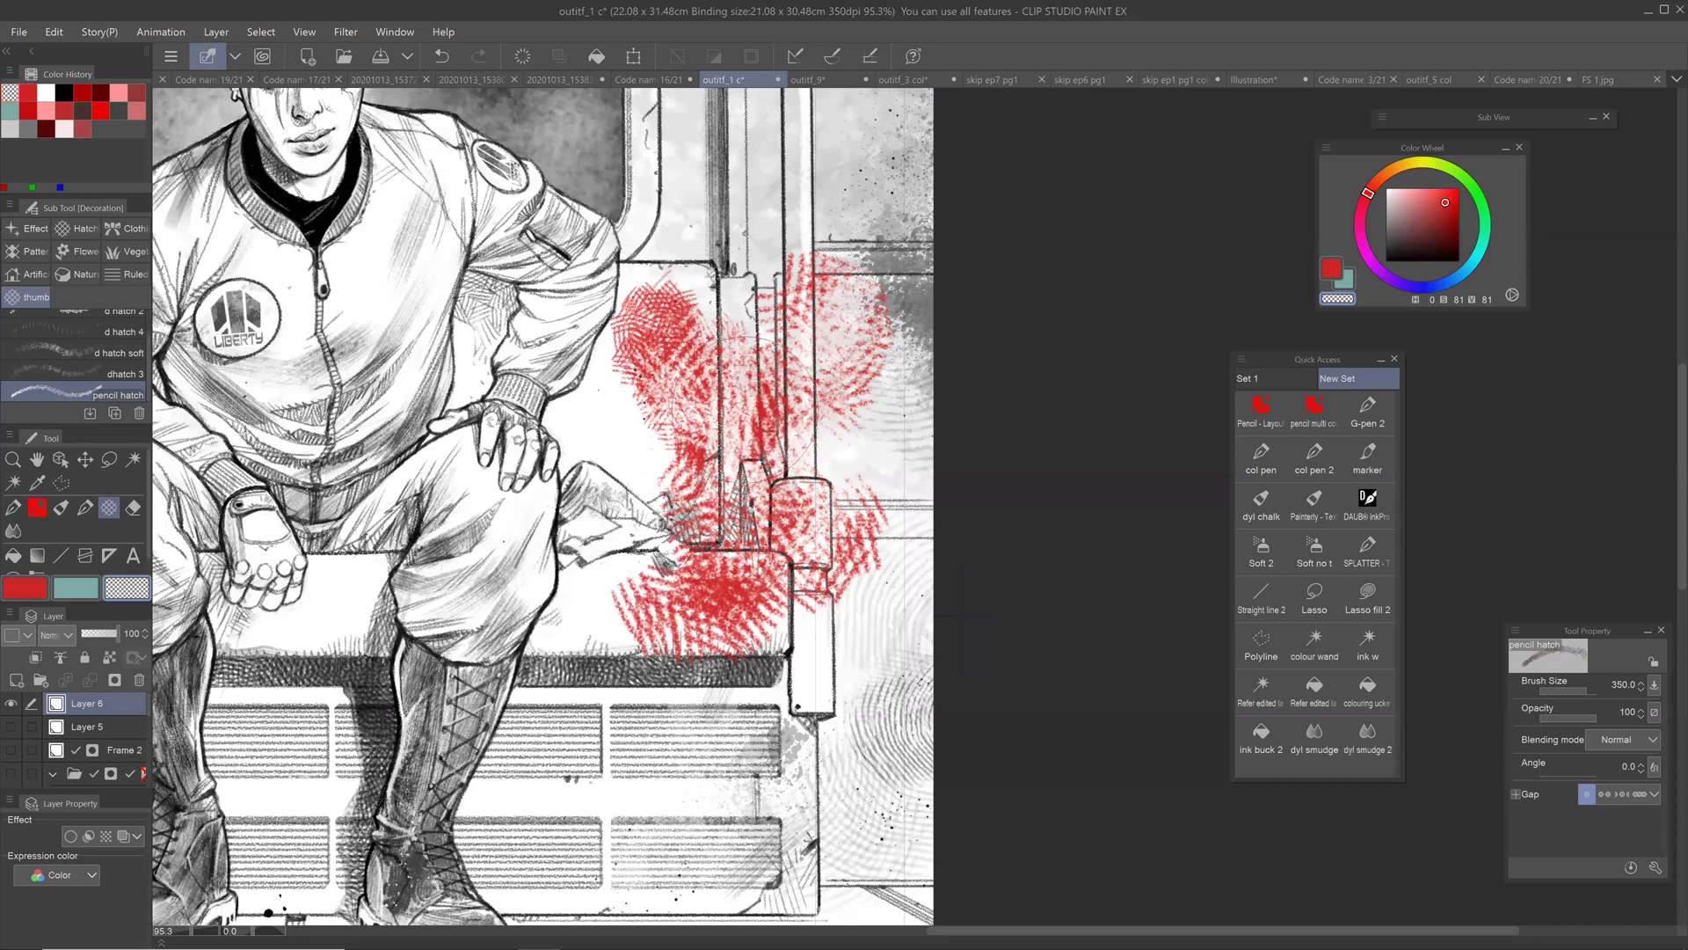
Step: Brush broad red hatching over the seat back, wall and poles beside the figure with the d hatch soft brush
{"action": "left_click", "coordinate": [75, 351]}
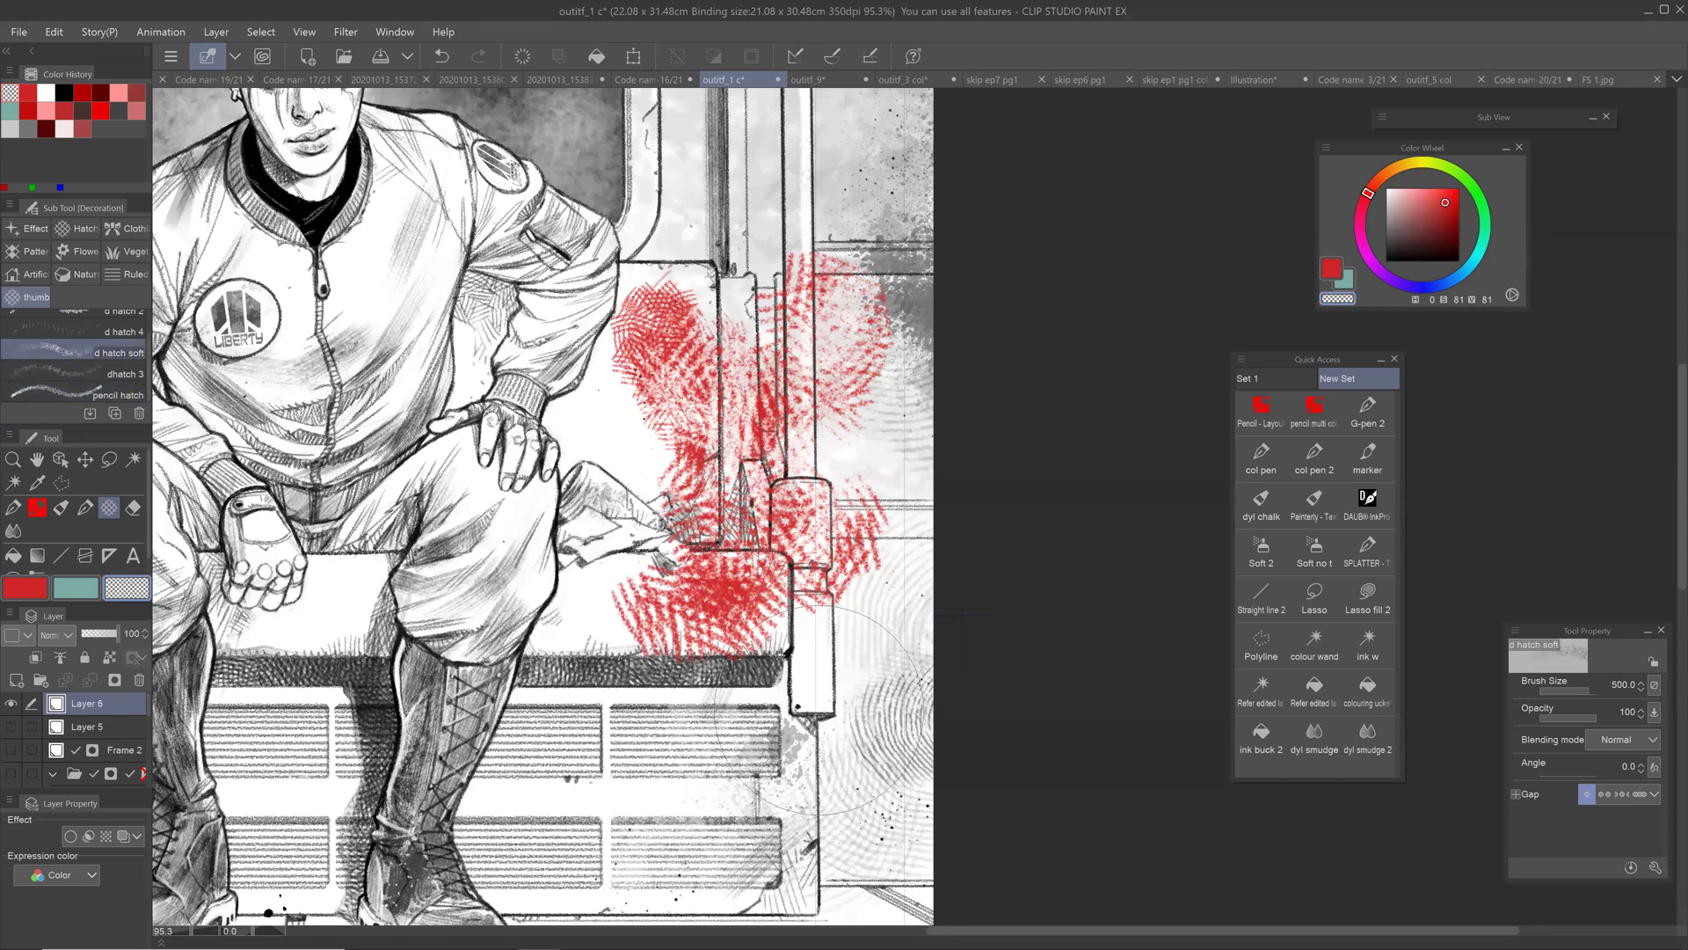
{"action": "key", "text": "c"}
{"action": "mouse_move", "coordinate": [818, 713]}
{"action": "left_mouse_down"}
{"action": "mouse_move", "coordinate": [853, 668]}
{"action": "mouse_move", "coordinate": [871, 721]}
{"action": "mouse_move", "coordinate": [818, 686]}
{"action": "mouse_move", "coordinate": [870, 601]}
{"action": "mouse_move", "coordinate": [774, 290]}
{"action": "left_mouse_up"}
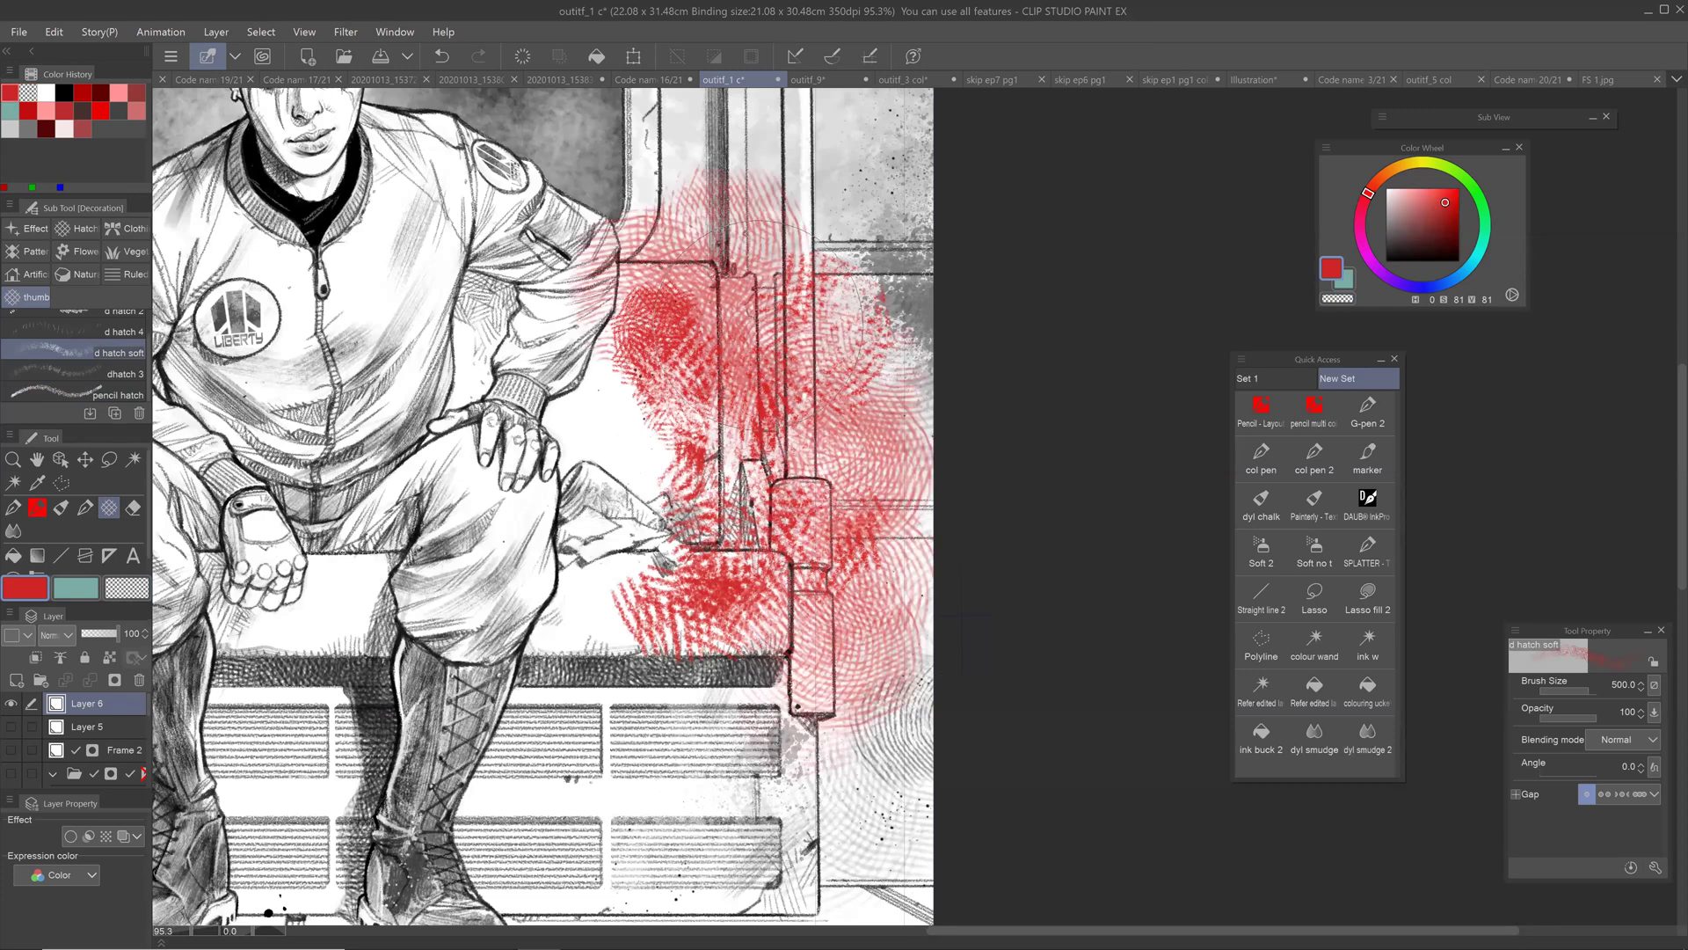
Step: Undo all the red test hatching over the seat back, bench, poles and wall beside the central figure
{"action": "key", "text": "ctrl+minus"}
{"action": "key", "text": "ctrl+minus"}
{"action": "left_click_drag", "start_coordinate": [769, 676], "coordinate": [827, 638]}
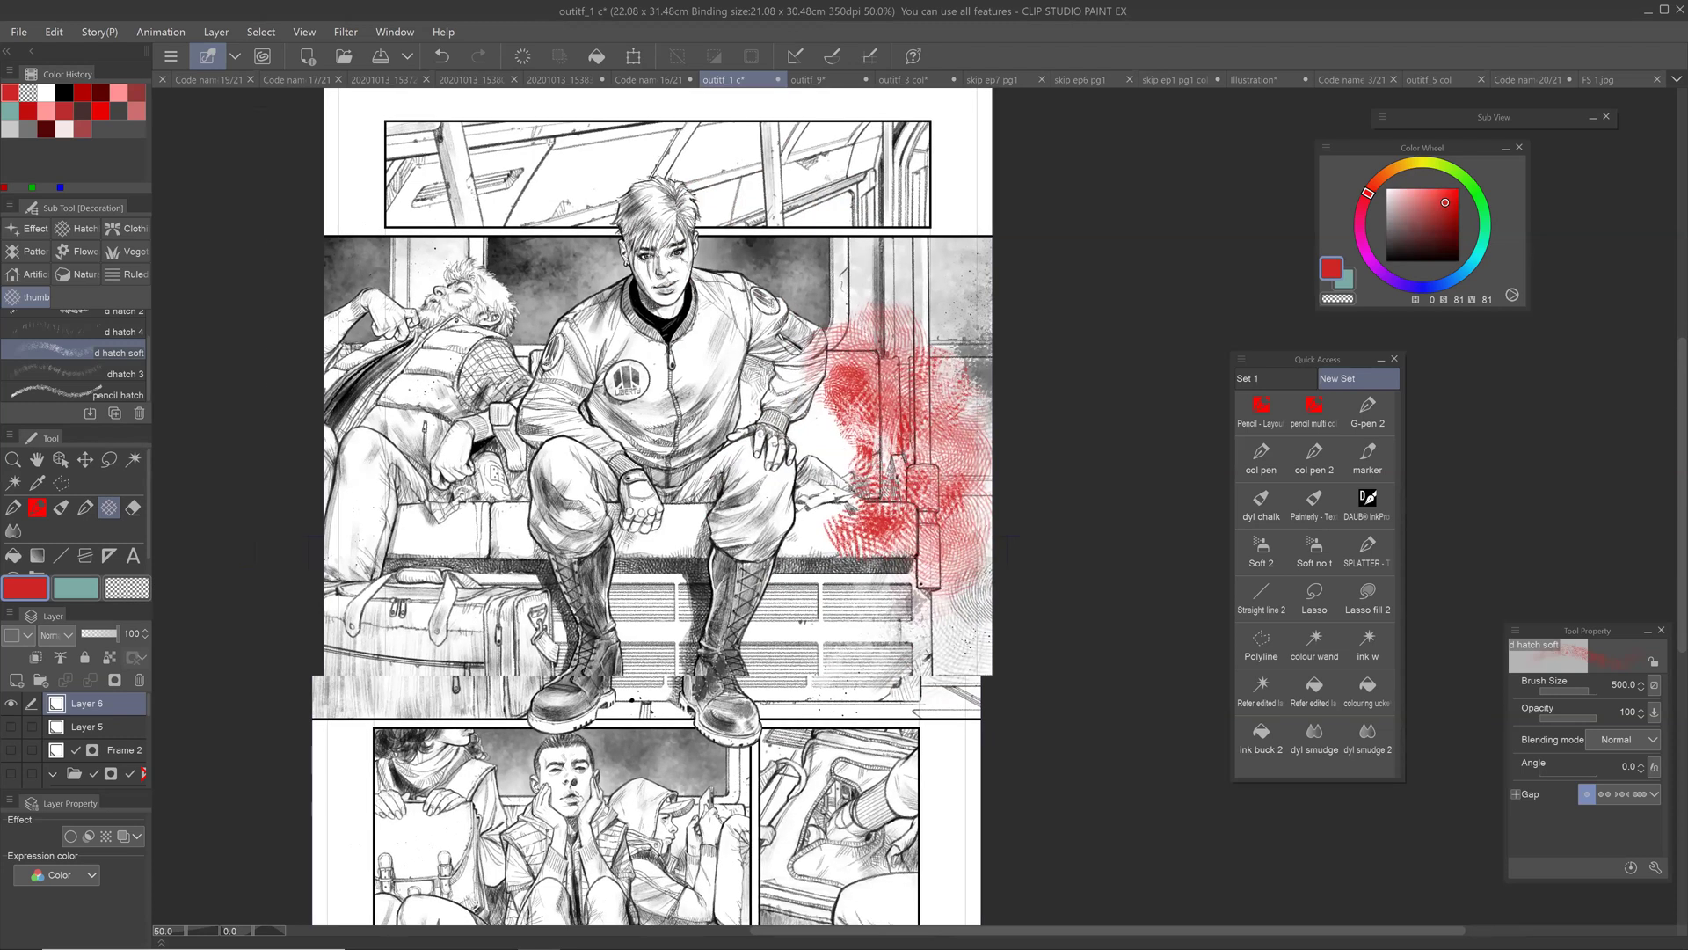
{"action": "key", "text": "ctrl+z"}
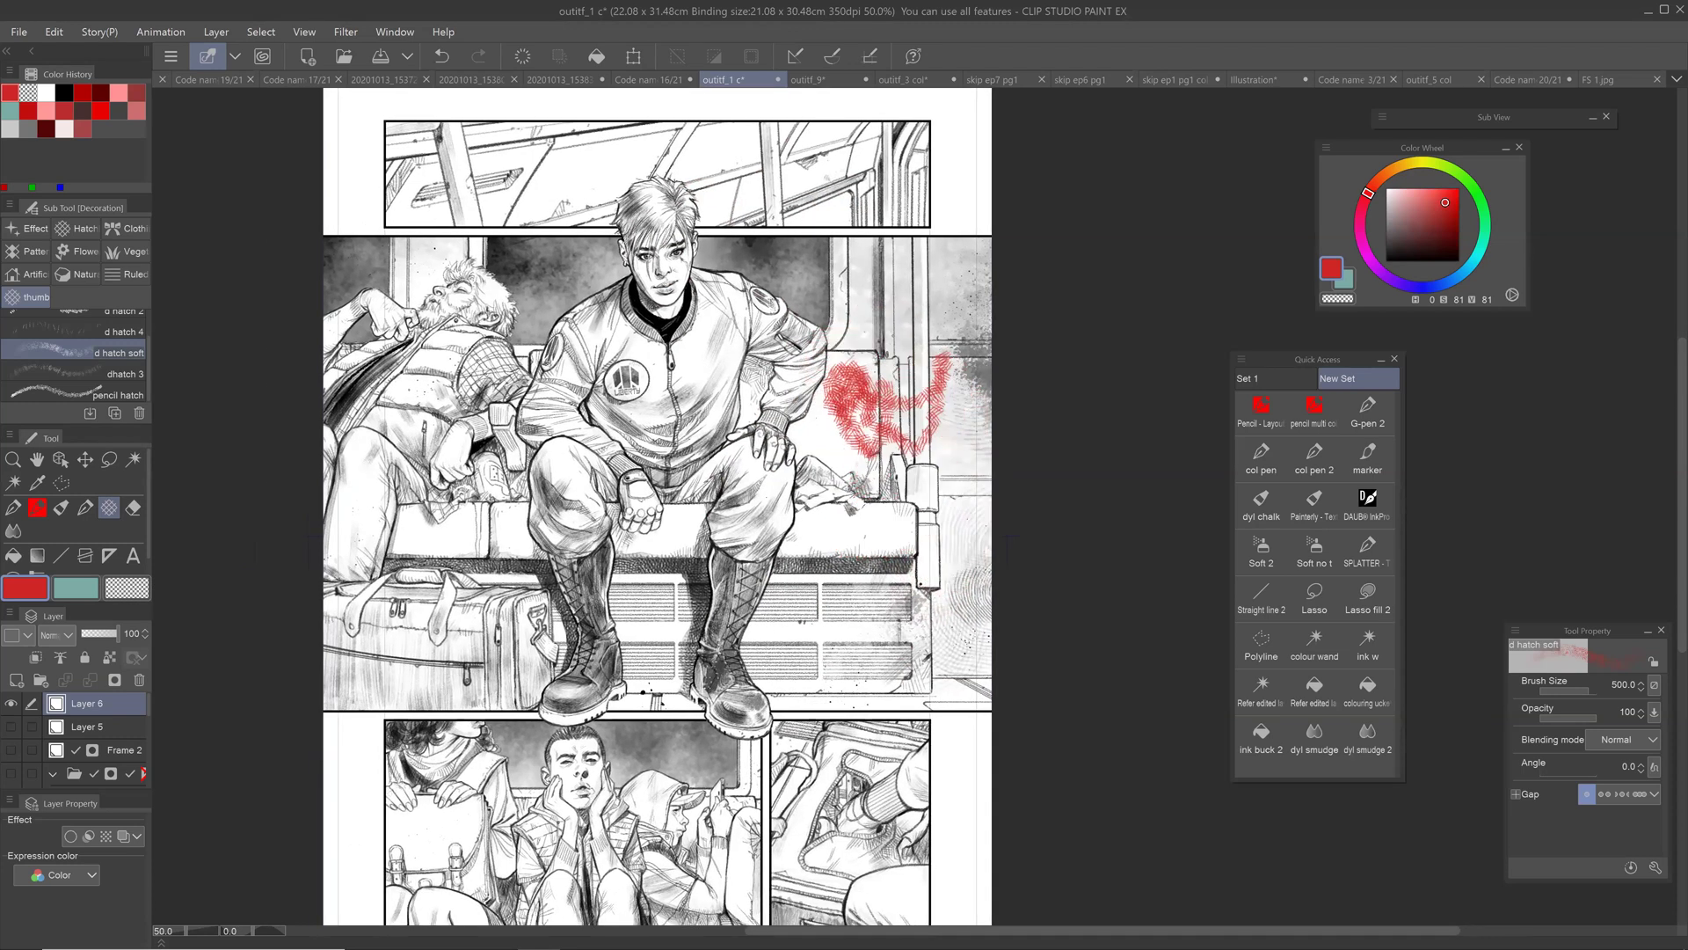
{"action": "key", "text": "ctrl+z"}
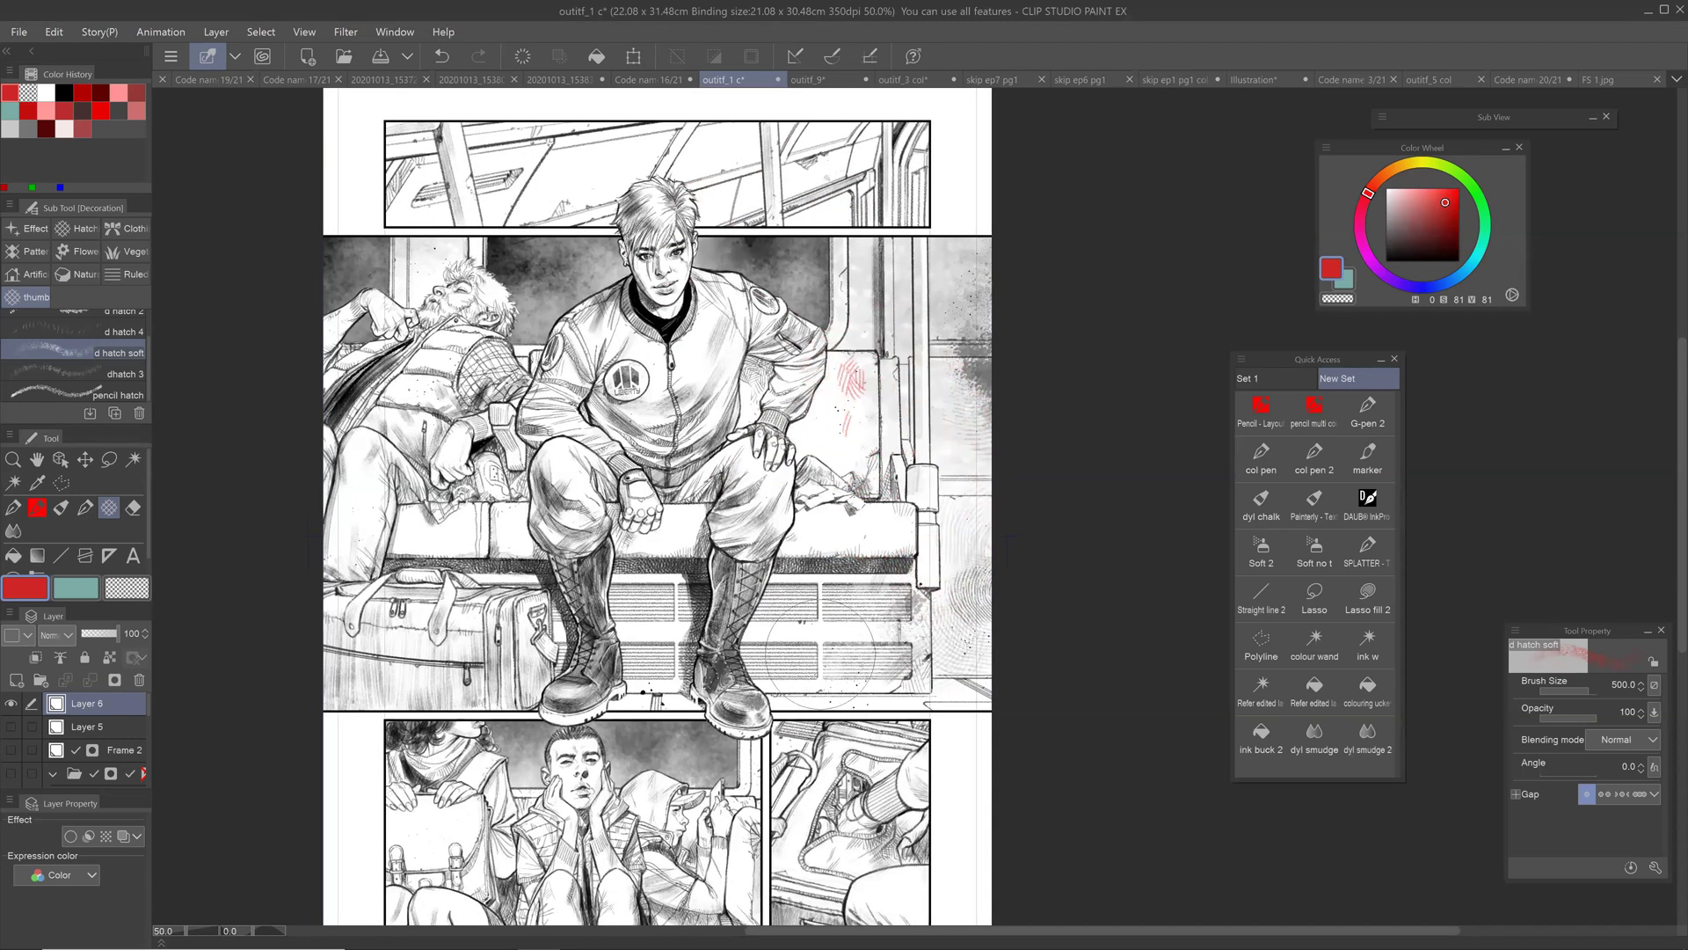
{"action": "key", "text": "ctrl+z"}
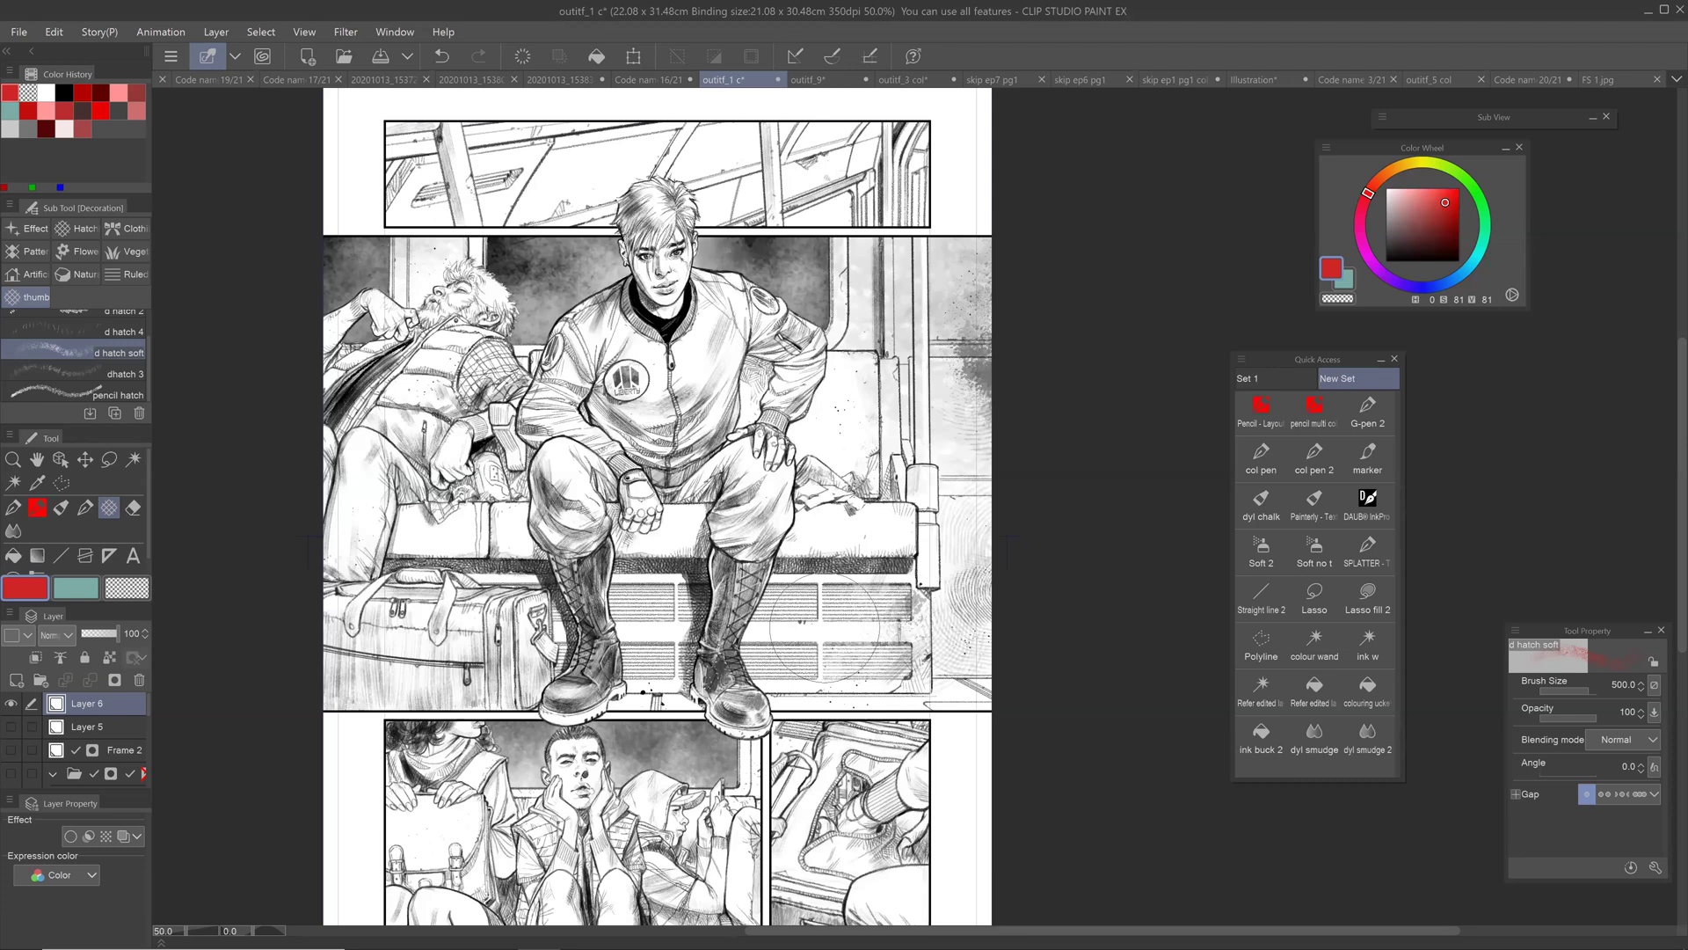
Step: Look over the whole inked page, examining the panel layout, gutters and how the central figure's head and boots overlap the frames
{"action": "mouse_move", "coordinate": [824, 628]}
{"action": "left_mouse_down"}
{"action": "mouse_move", "coordinate": [833, 588]}
{"action": "mouse_move", "coordinate": [827, 624]}
{"action": "left_mouse_up"}
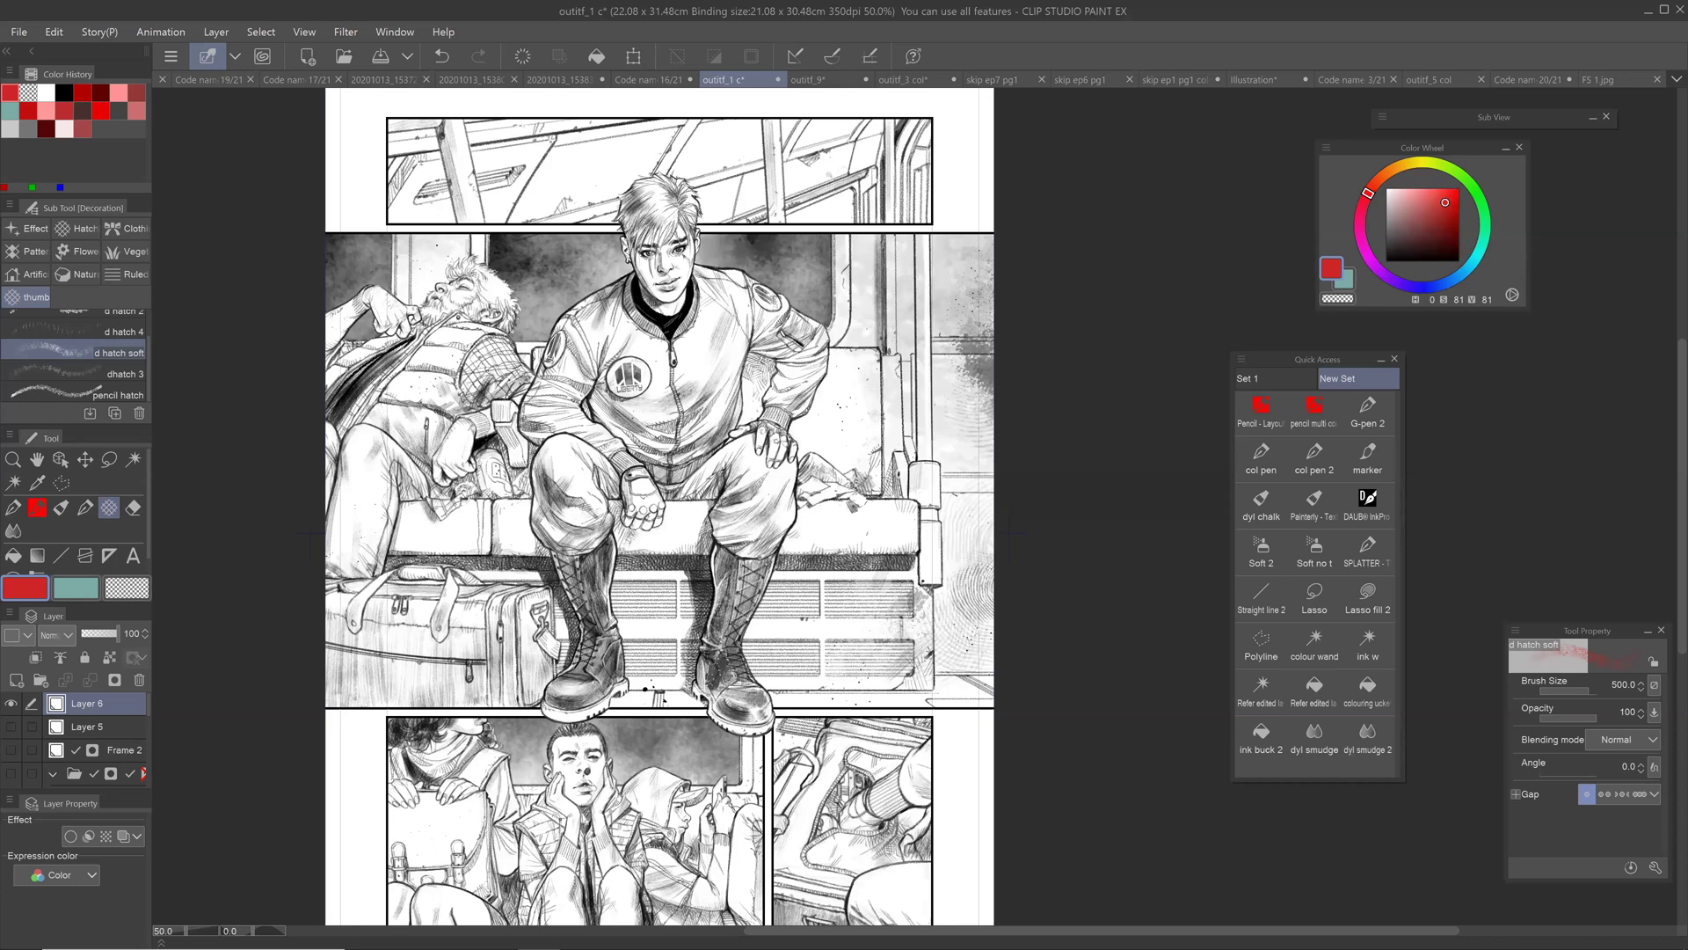
{"action": "left_click_drag", "start_coordinate": [763, 645], "coordinate": [756, 592]}
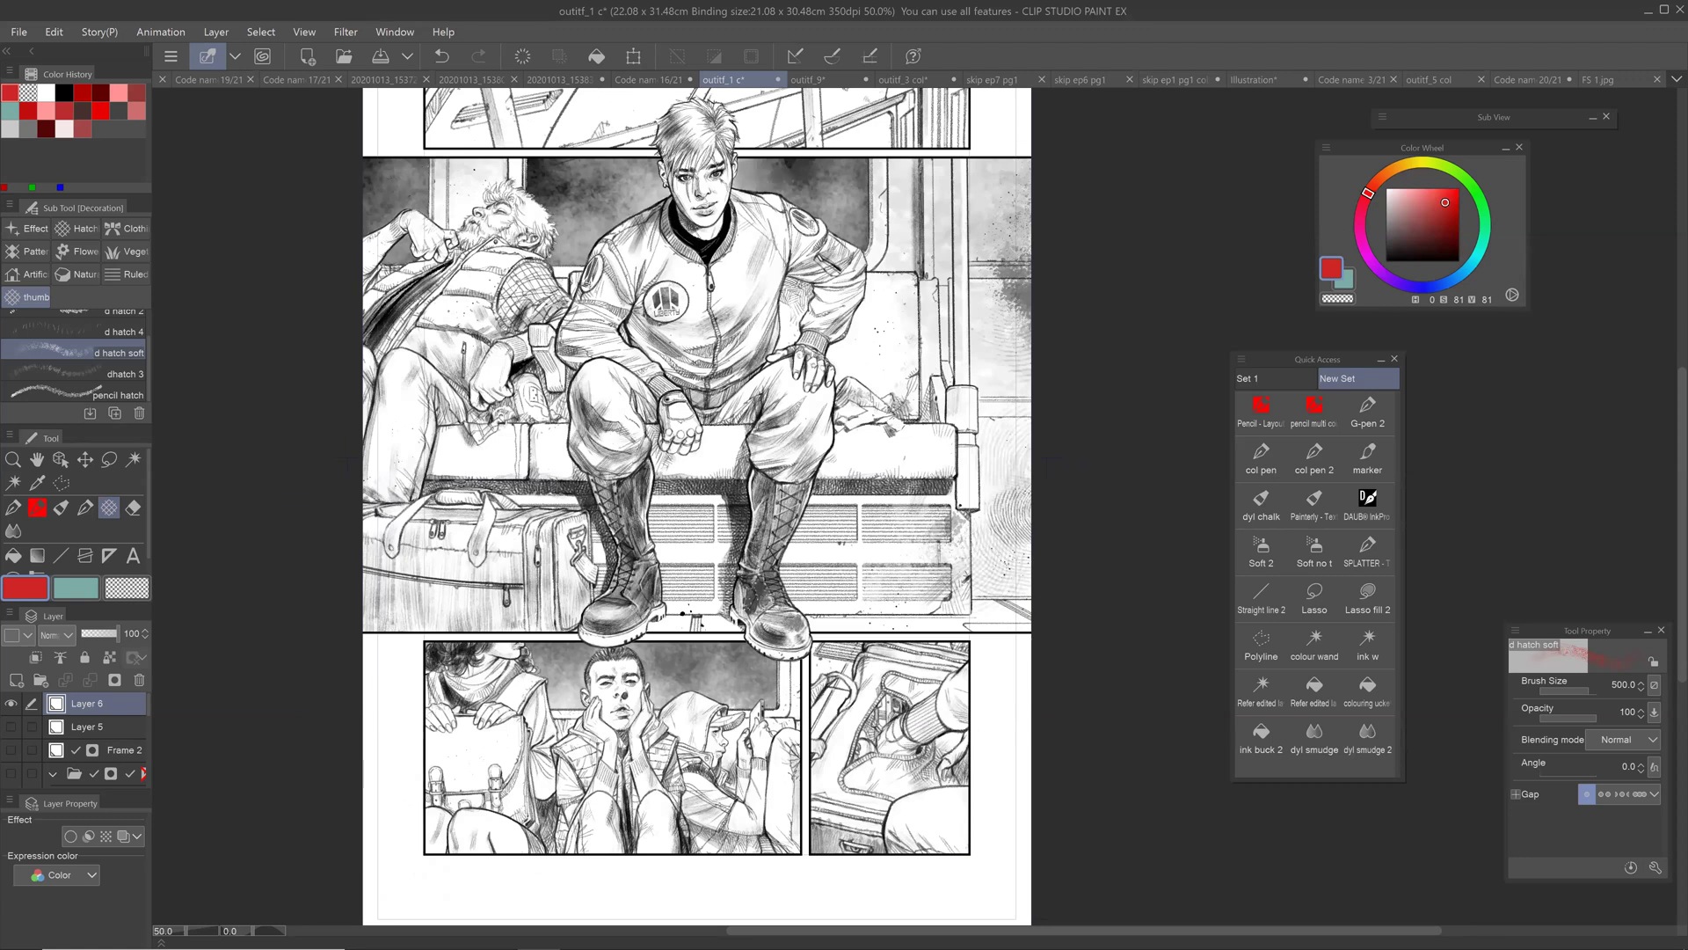
{"action": "left_click_drag", "start_coordinate": [747, 528], "coordinate": [753, 609]}
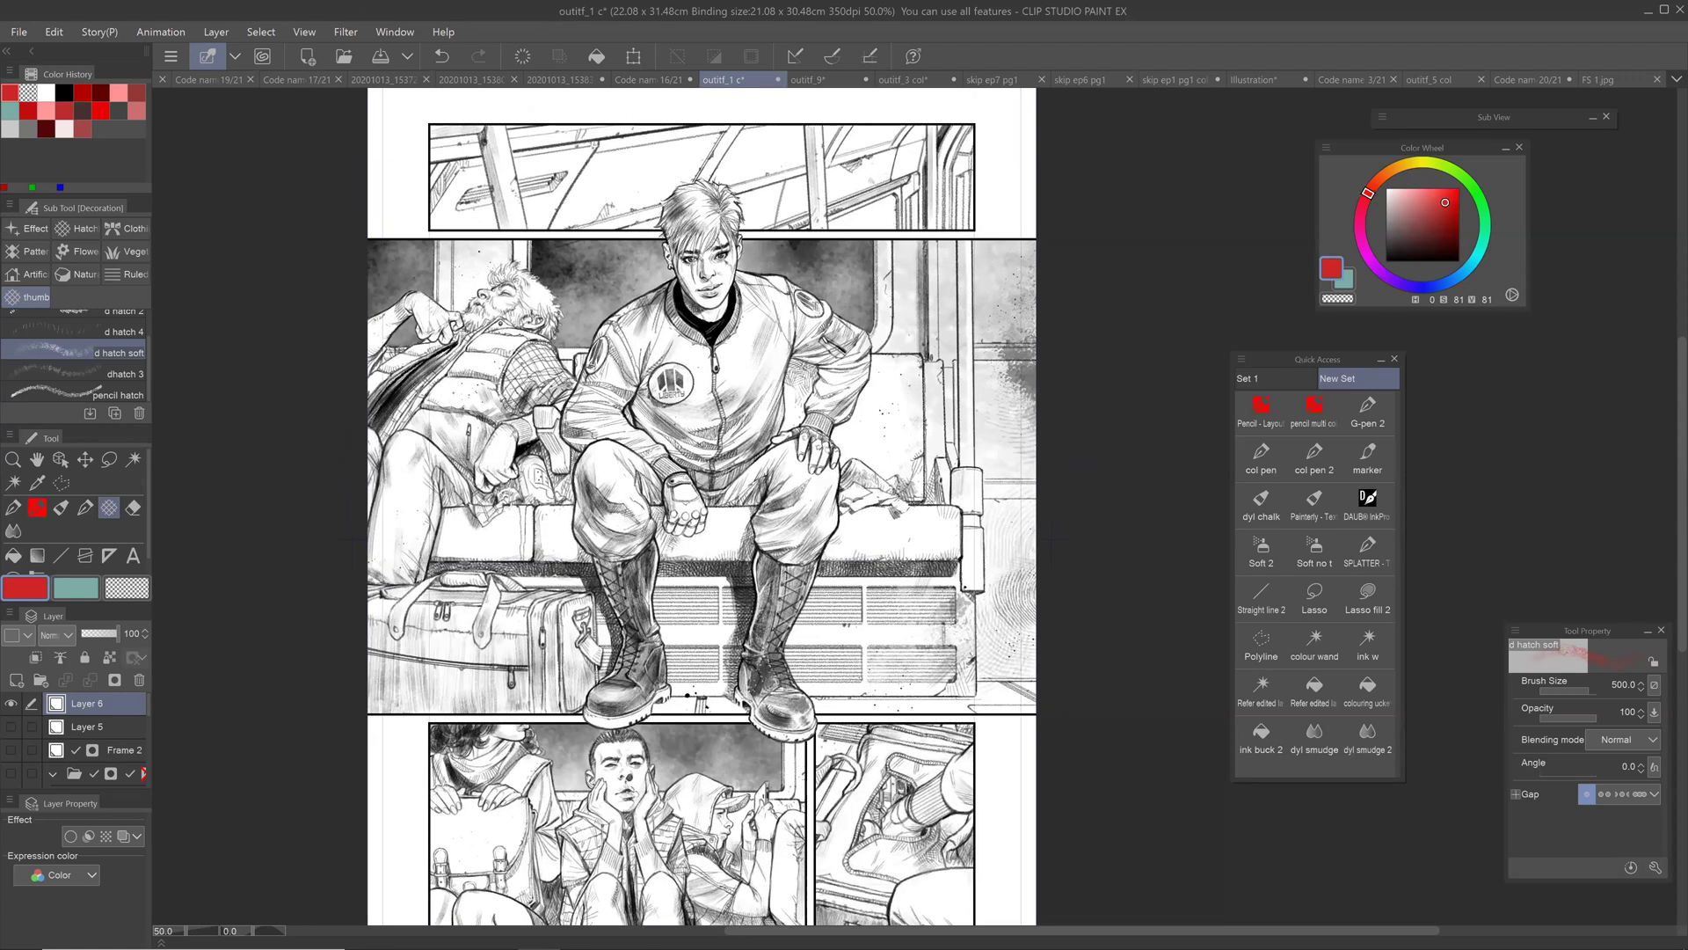
{"action": "left_click_drag", "start_coordinate": [762, 676], "coordinate": [786, 622]}
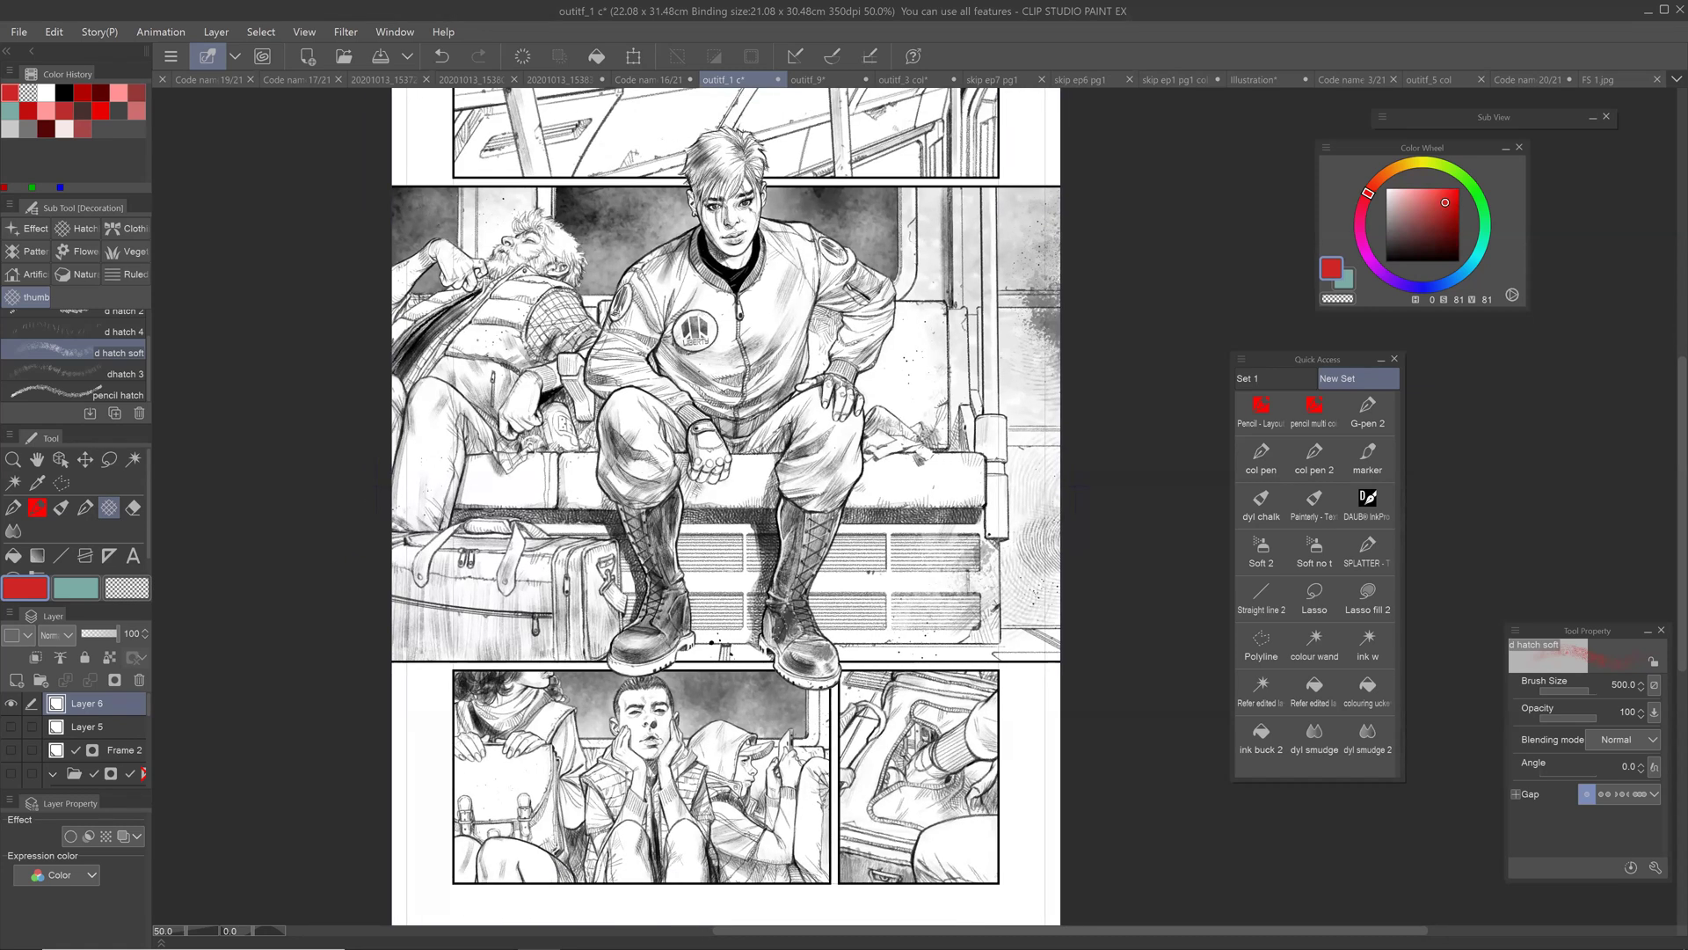
{"action": "left_click_drag", "start_coordinate": [655, 725], "coordinate": [559, 741]}
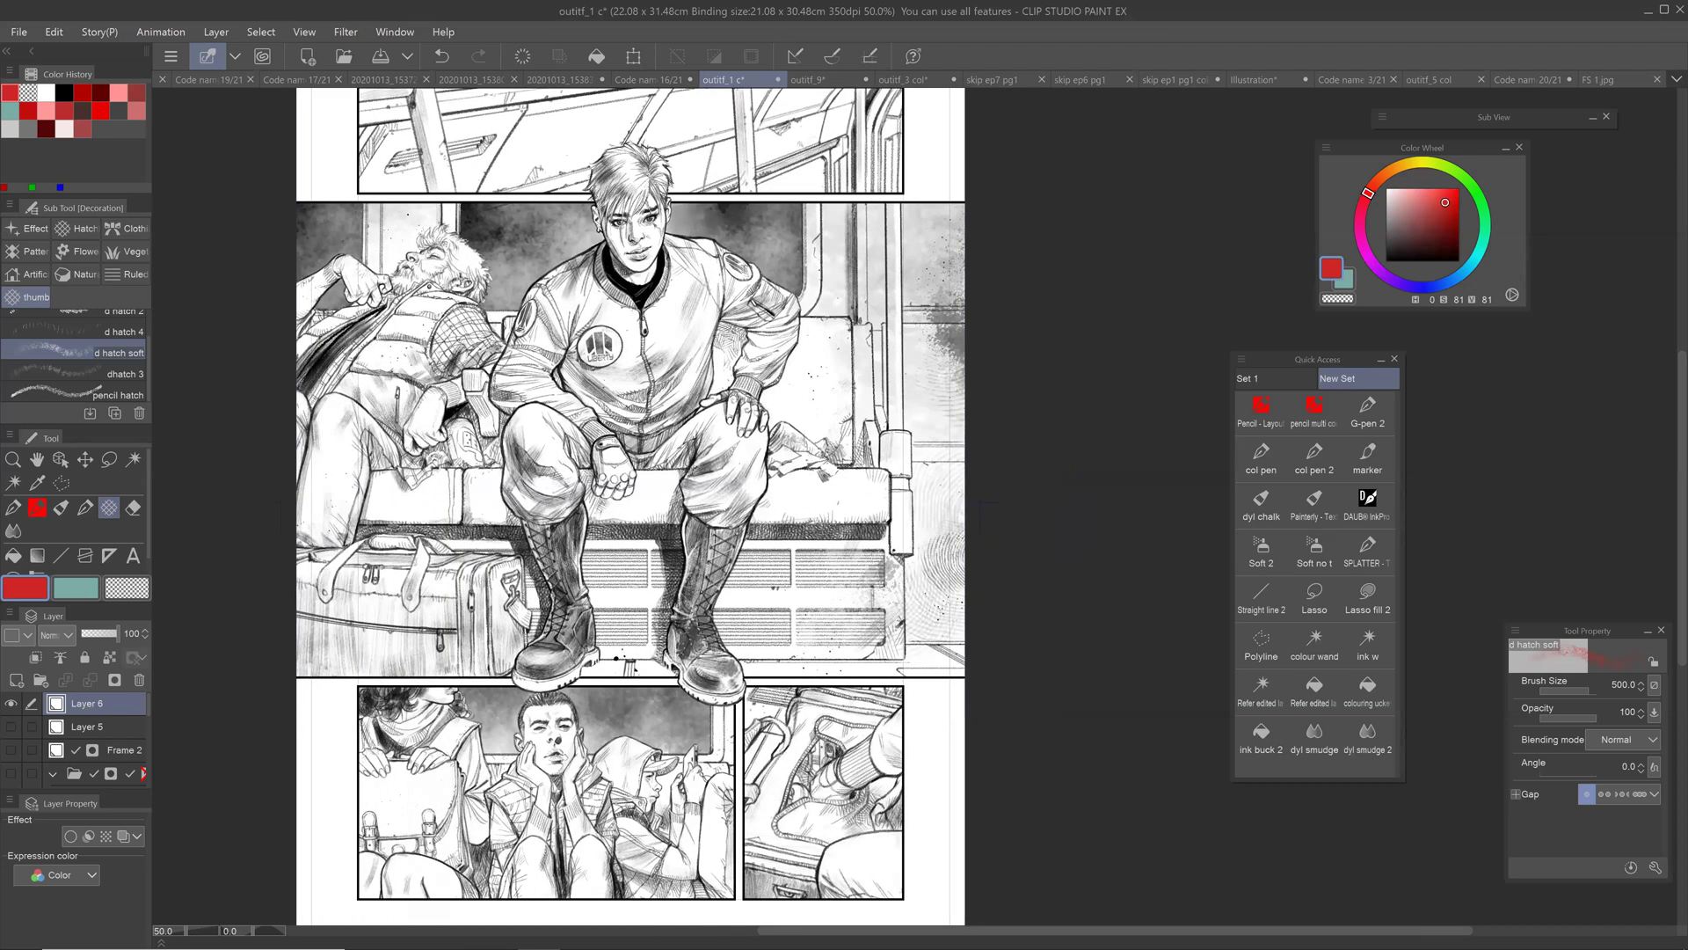
{"action": "left_click_drag", "start_coordinate": [615, 527], "coordinate": [685, 544]}
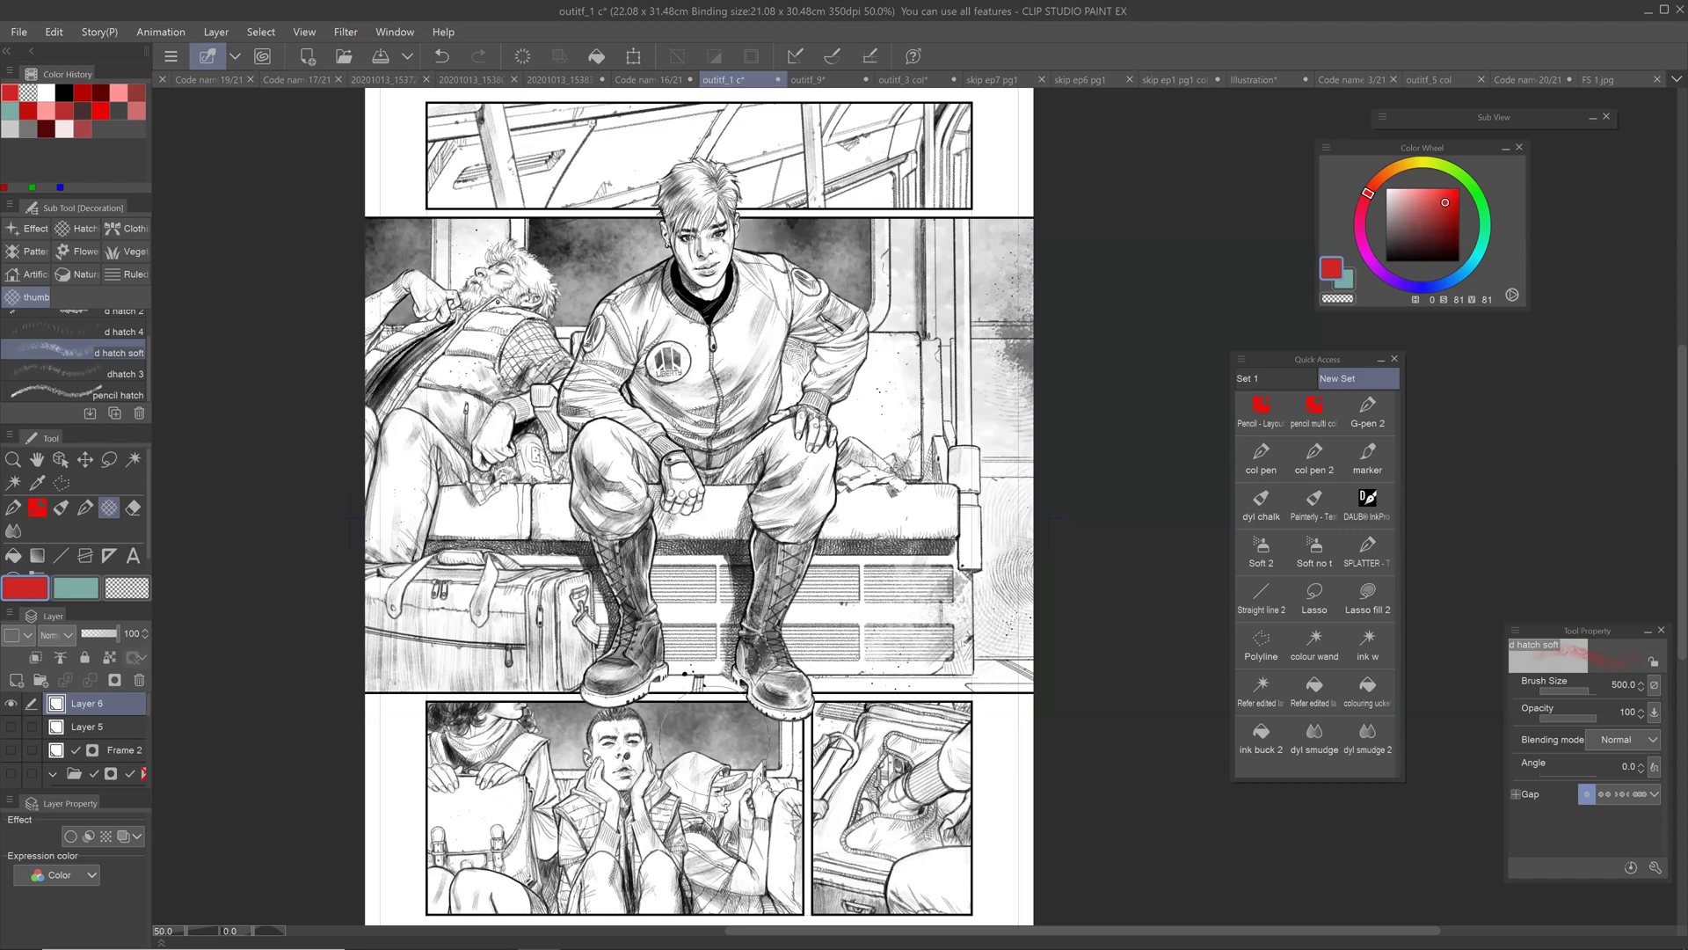
{"action": "left_click_drag", "start_coordinate": [715, 742], "coordinate": [708, 669]}
{"action": "left_click_drag", "start_coordinate": [704, 562], "coordinate": [705, 638]}
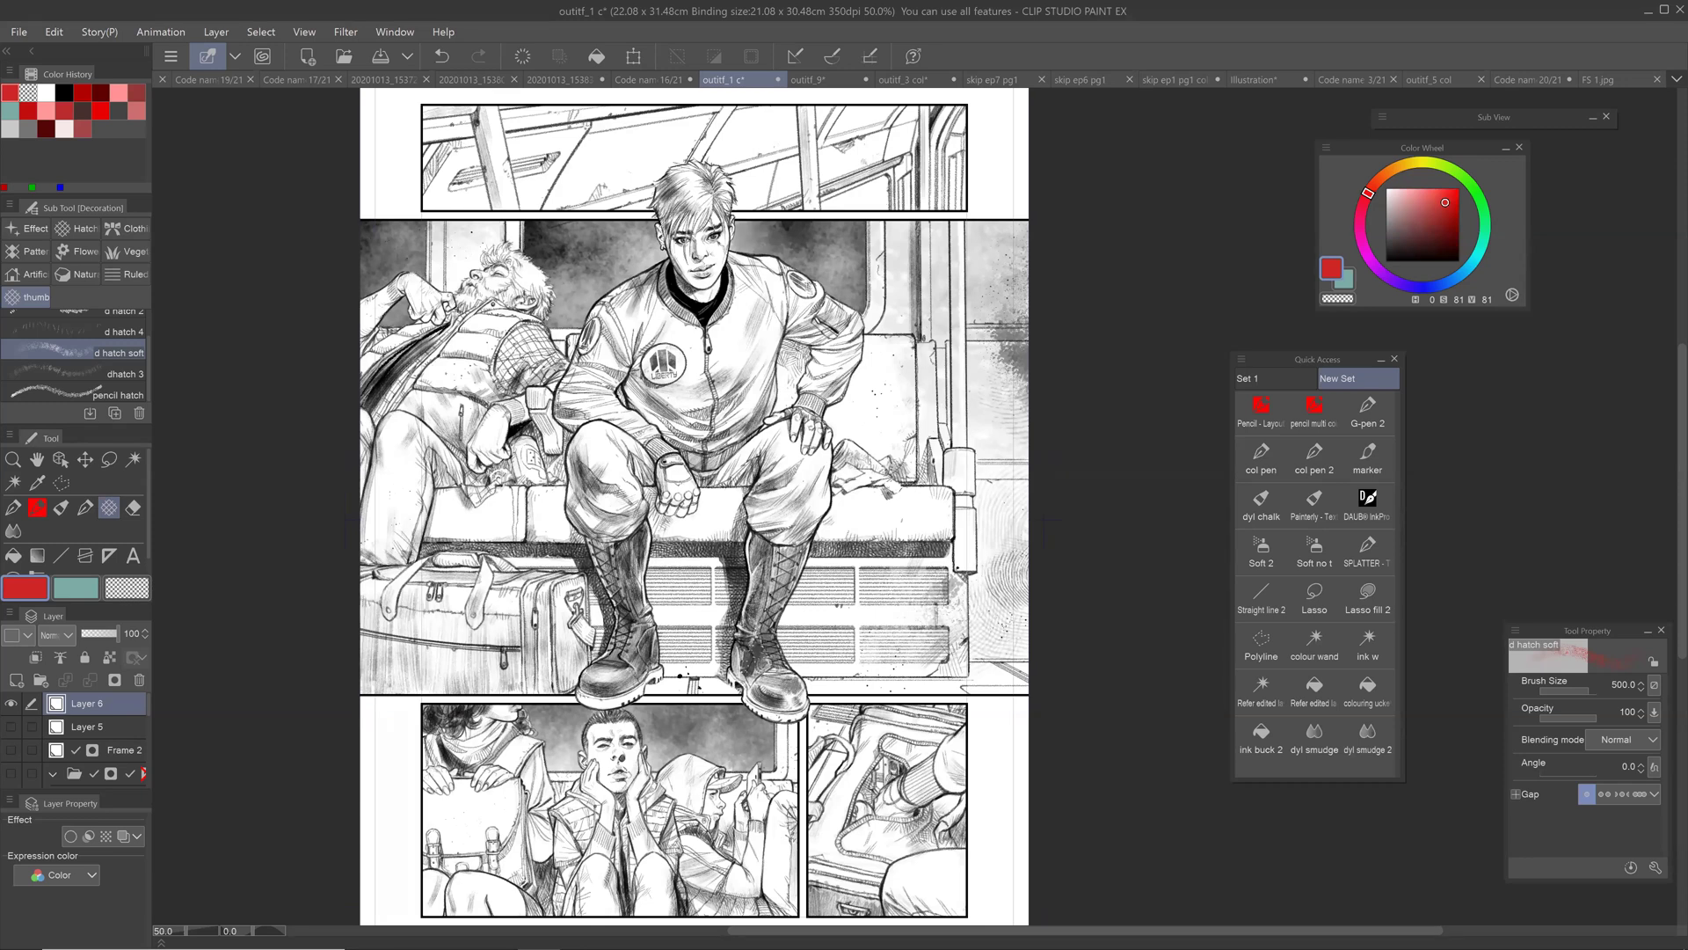
{"action": "mouse_move", "coordinate": [695, 518]}
{"action": "left_mouse_down"}
{"action": "mouse_move", "coordinate": [660, 458]}
{"action": "mouse_move", "coordinate": [682, 473]}
{"action": "mouse_move", "coordinate": [657, 551]}
{"action": "mouse_move", "coordinate": [727, 481]}
{"action": "mouse_move", "coordinate": [666, 534]}
{"action": "left_mouse_up"}
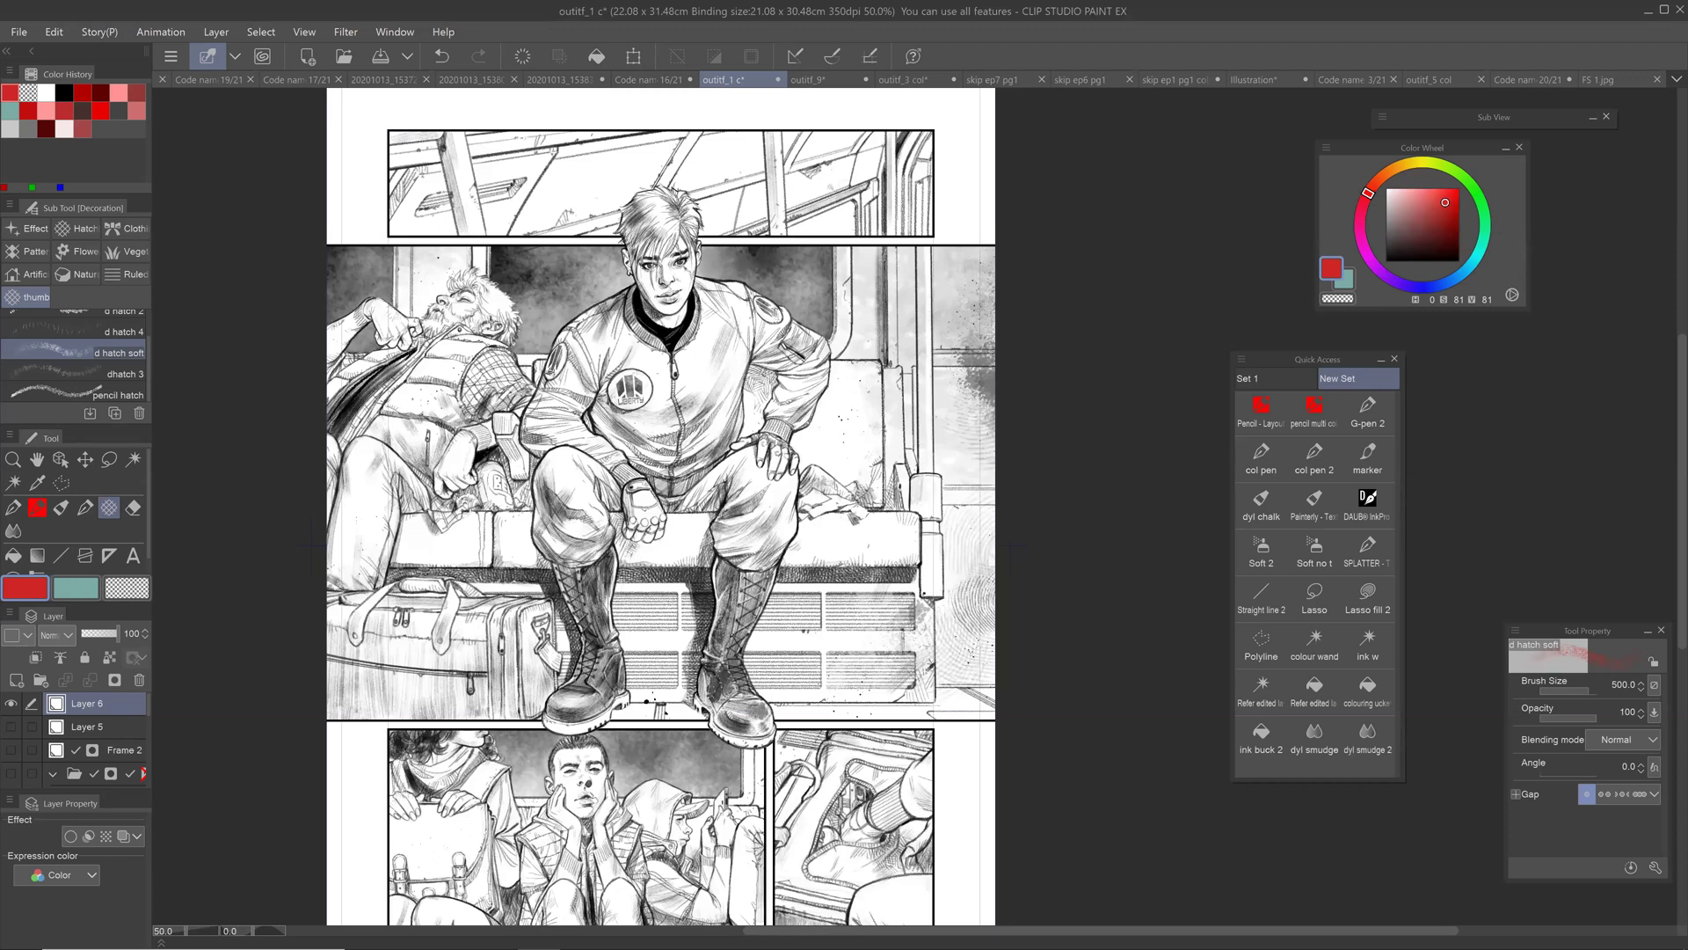
Step: Examine the large middle panel more closely, from the figure's head over the upper frame down to the boots above the lower panels
{"action": "scroll", "coordinate": [762, 353], "scroll_direction": "up", "scroll_amount": 1}
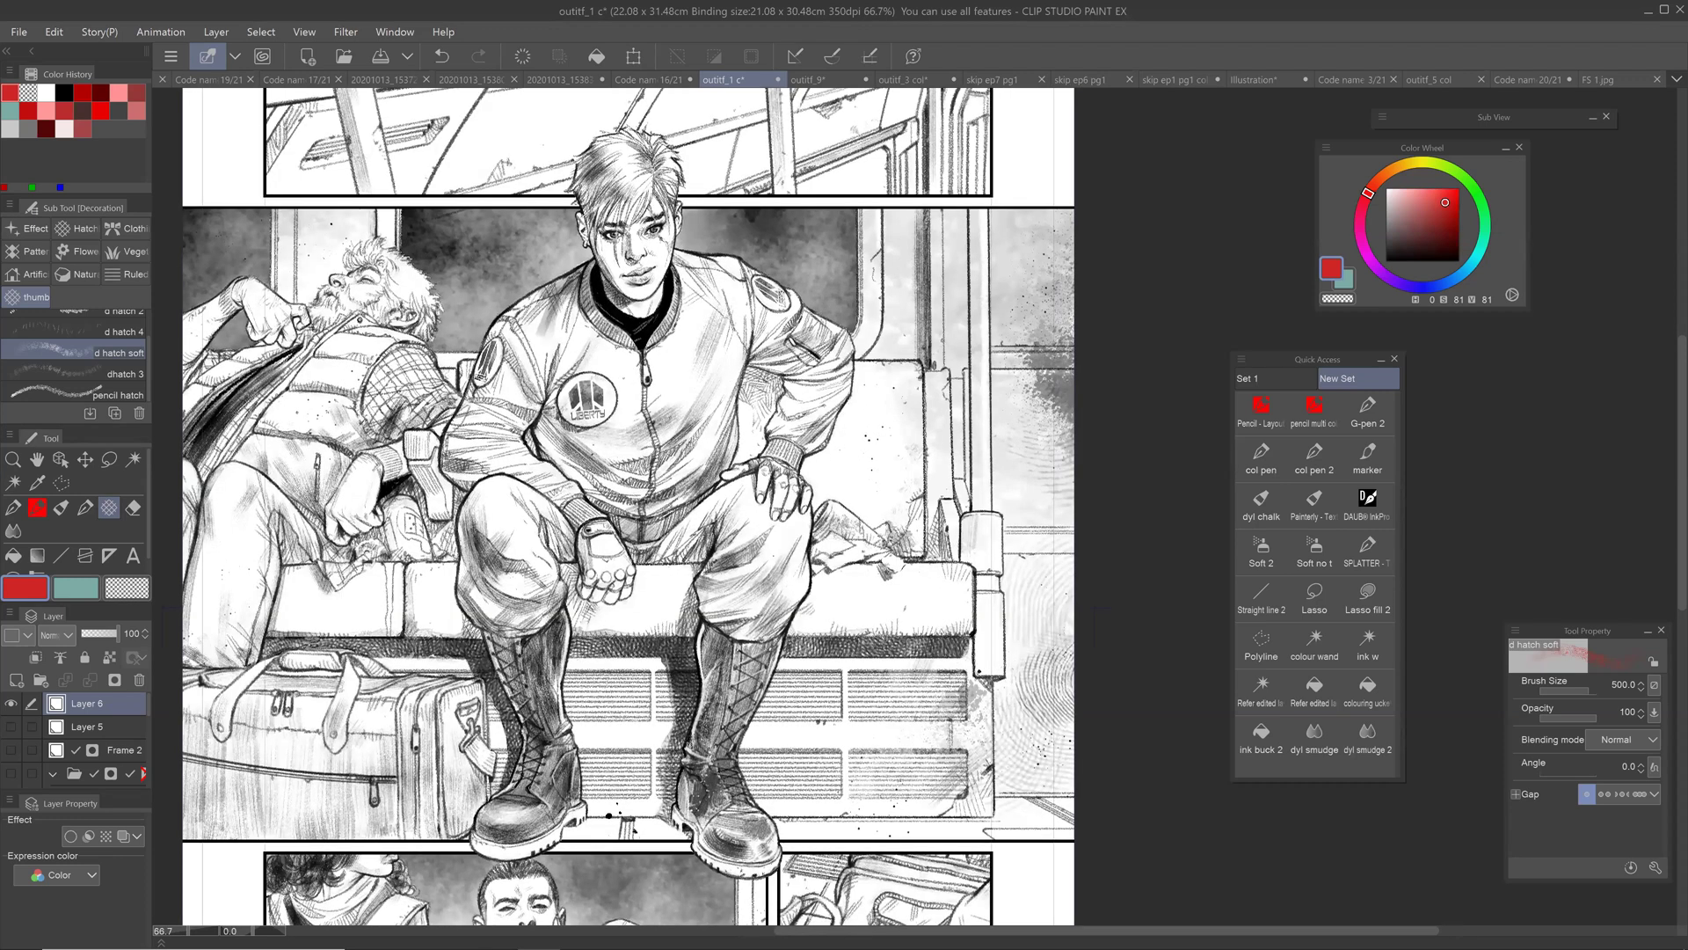
{"action": "left_click_drag", "start_coordinate": [674, 532], "coordinate": [758, 512]}
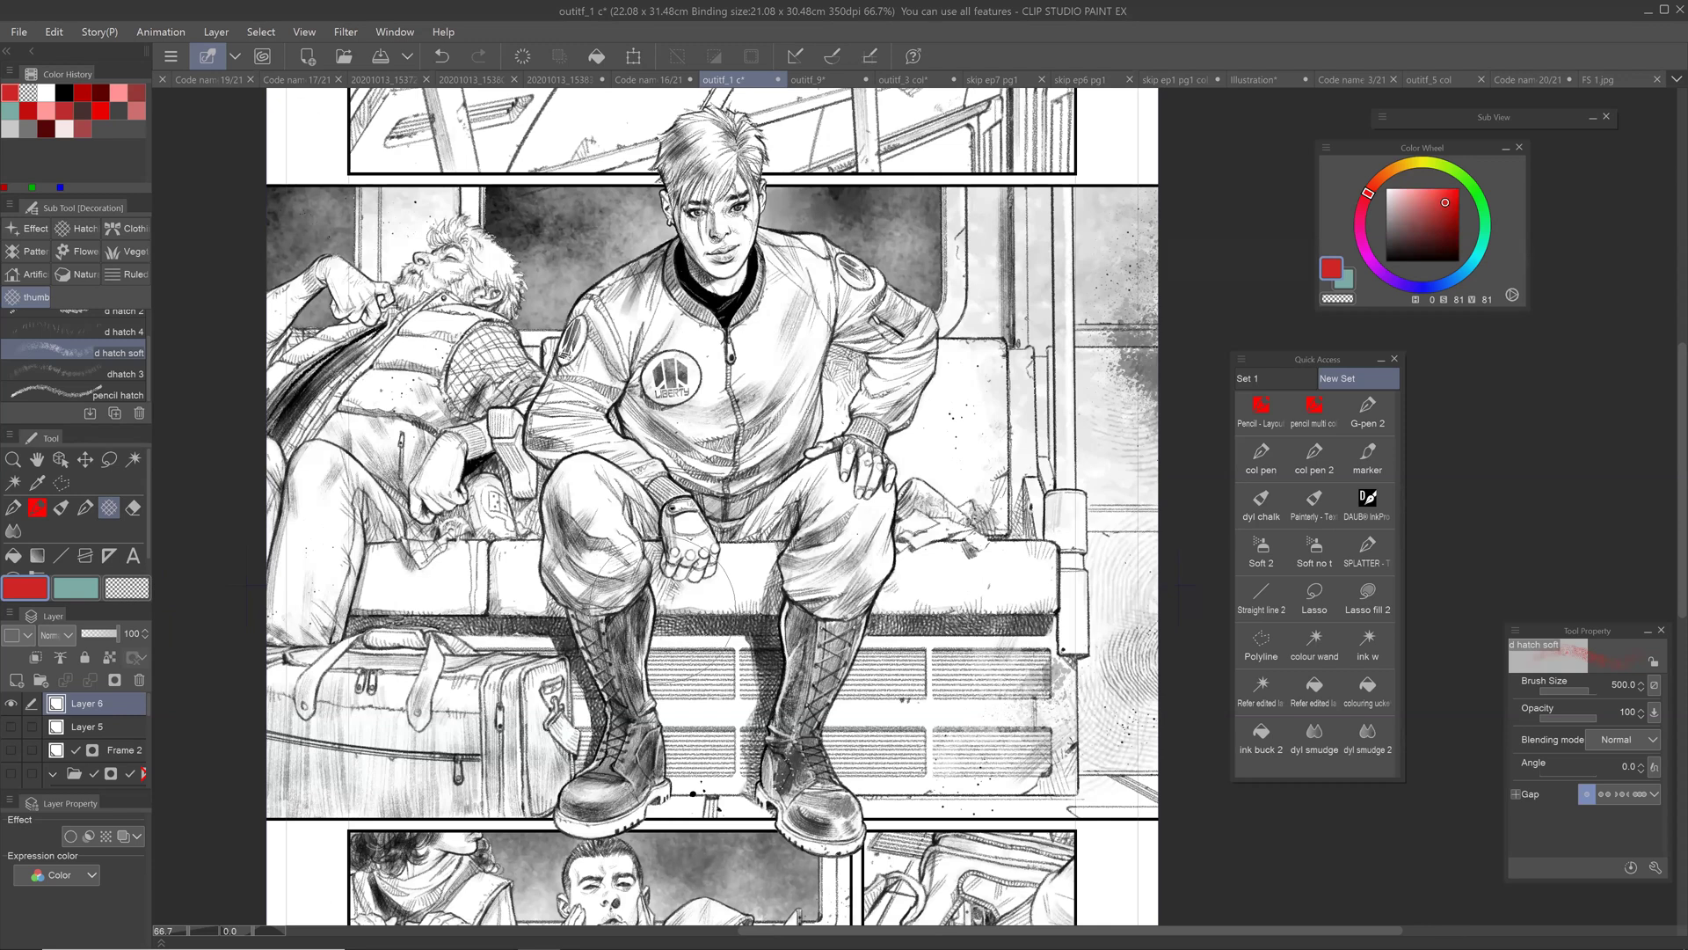
{"action": "left_click_drag", "start_coordinate": [563, 352], "coordinate": [584, 464]}
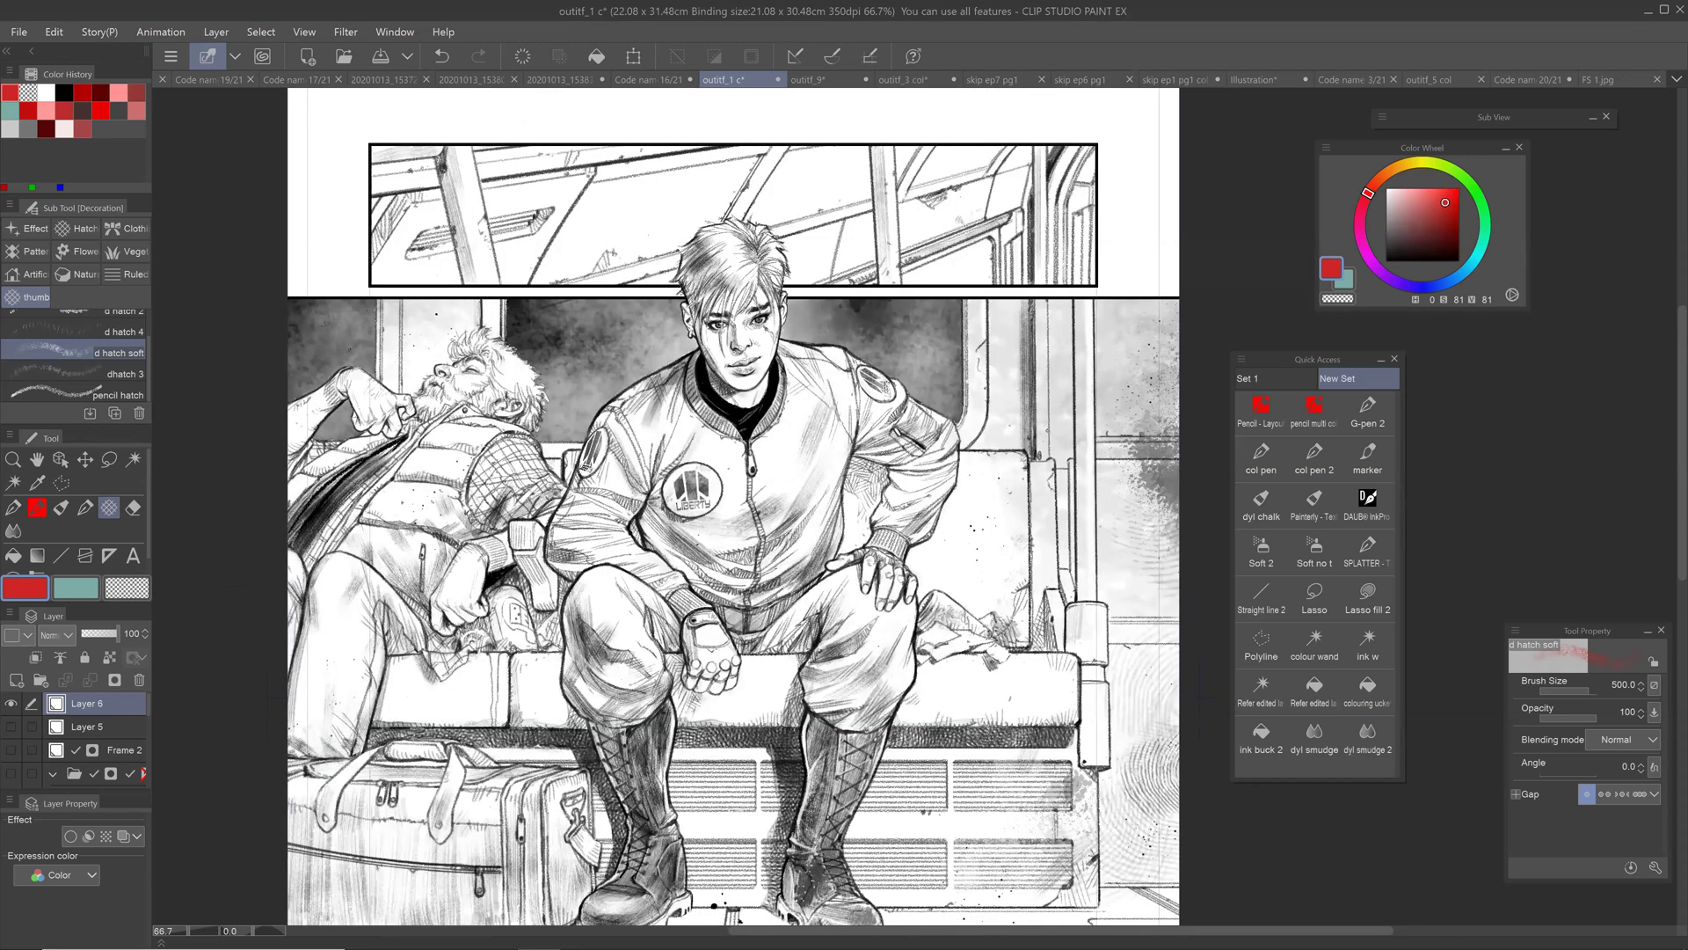
{"action": "left_click_drag", "start_coordinate": [587, 466], "coordinate": [568, 539]}
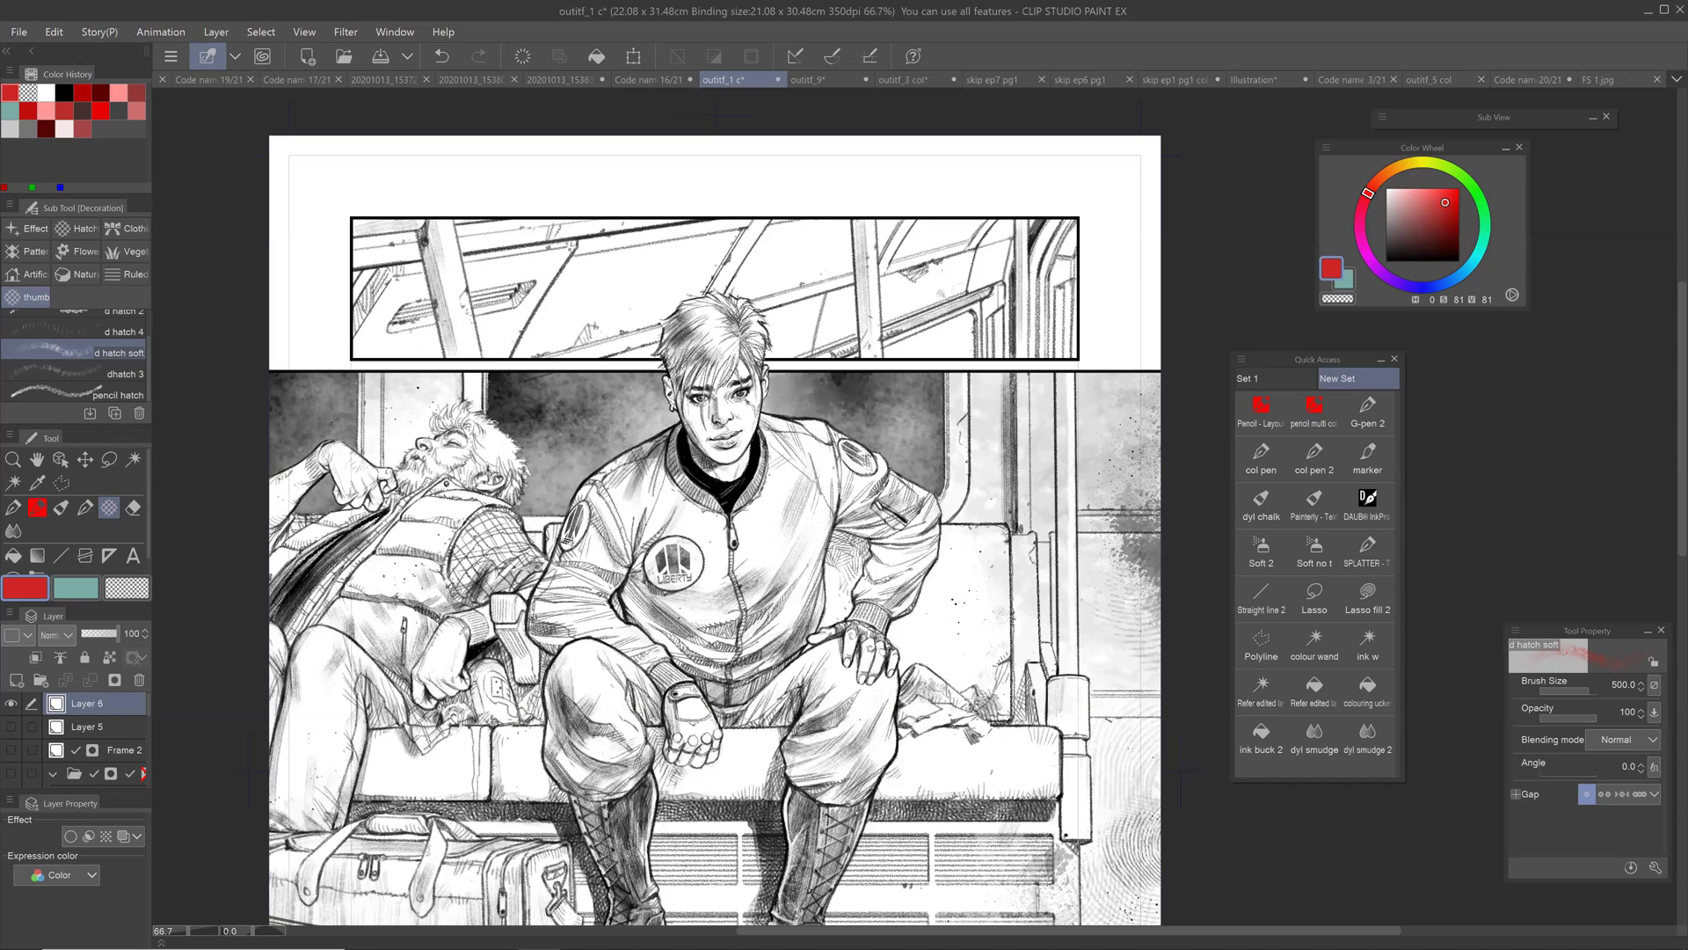
{"action": "left_click_drag", "start_coordinate": [704, 545], "coordinate": [674, 484]}
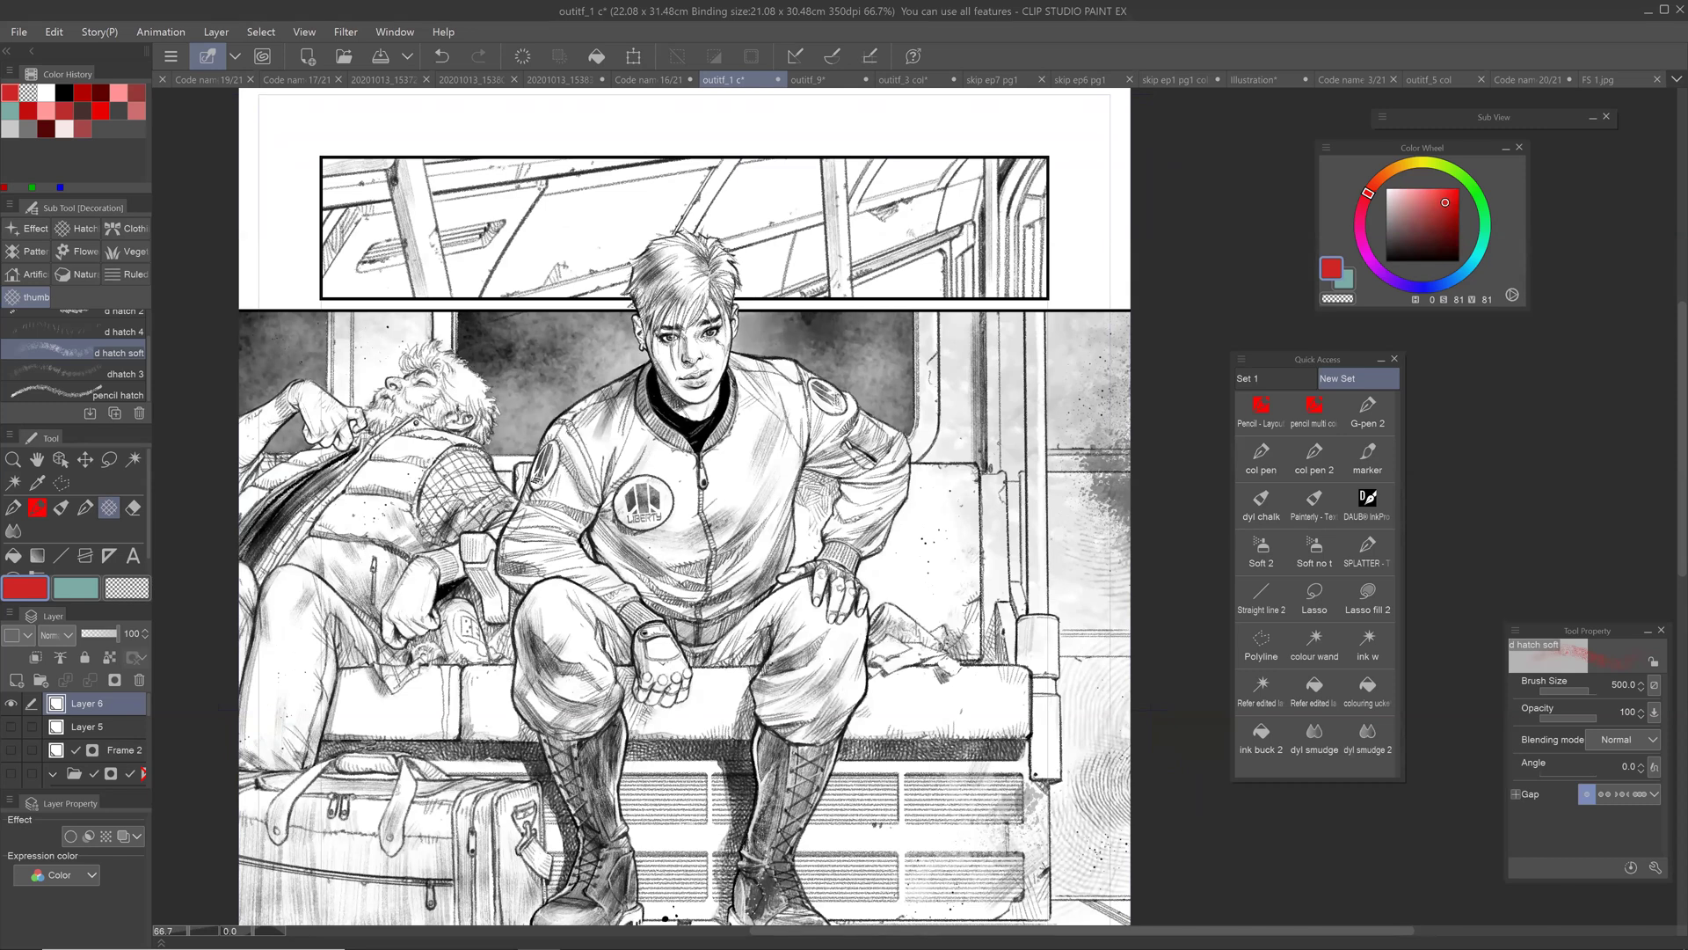
{"action": "left_click_drag", "start_coordinate": [661, 607], "coordinate": [699, 531]}
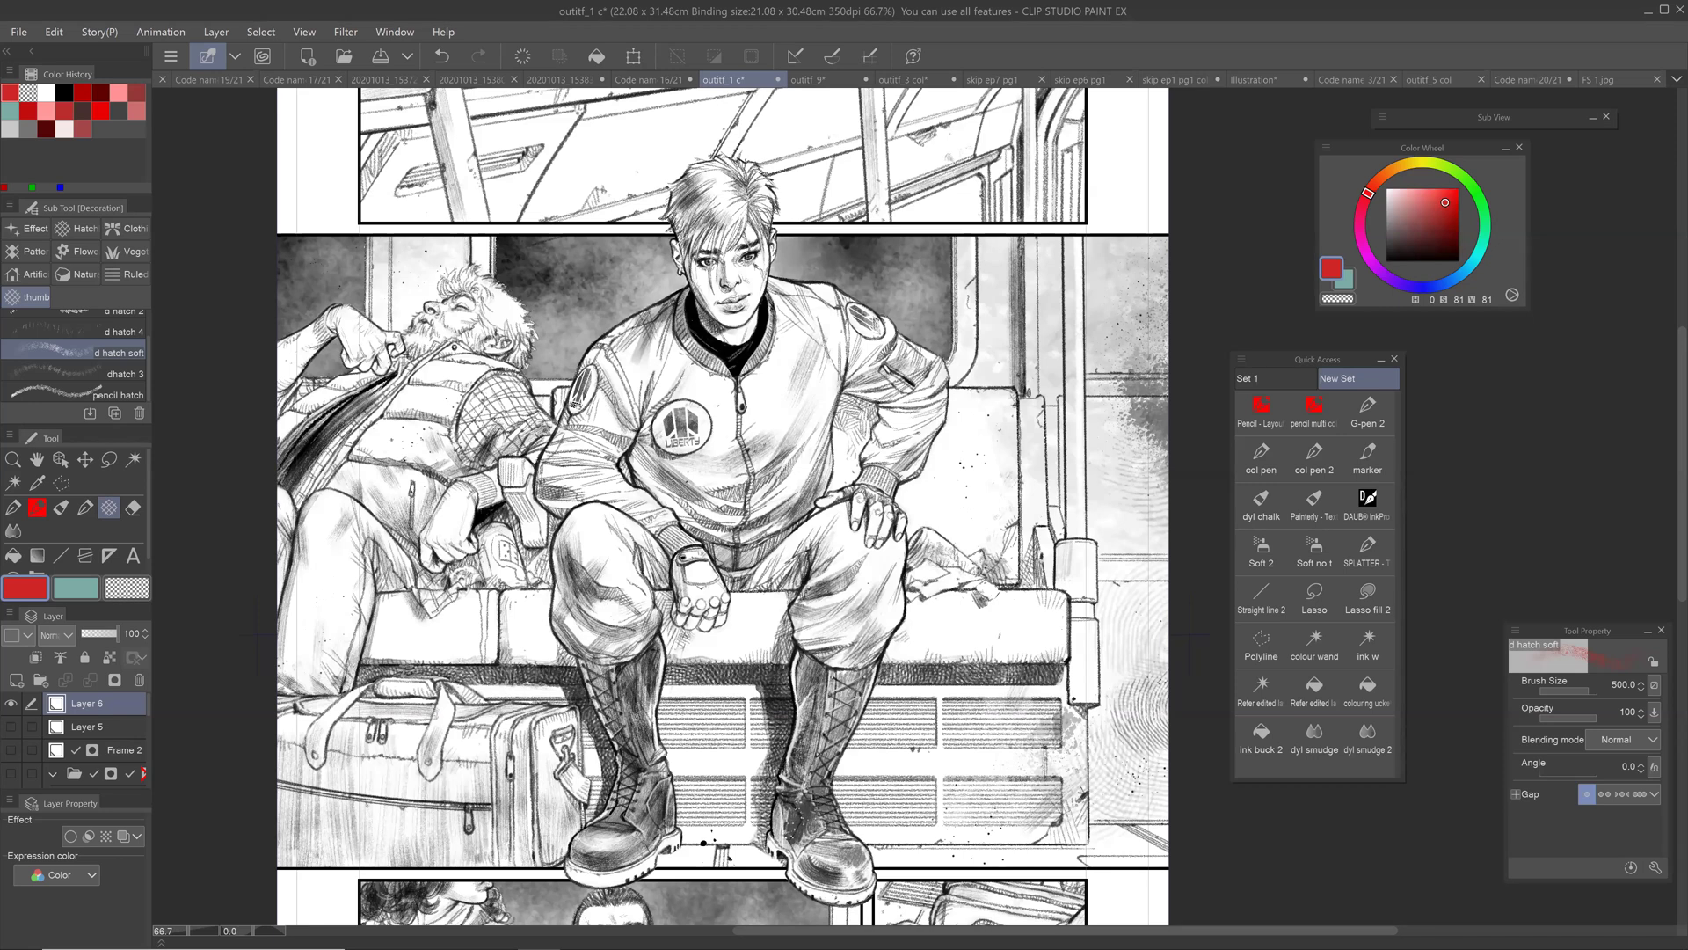
{"action": "left_click_drag", "start_coordinate": [722, 546], "coordinate": [730, 639]}
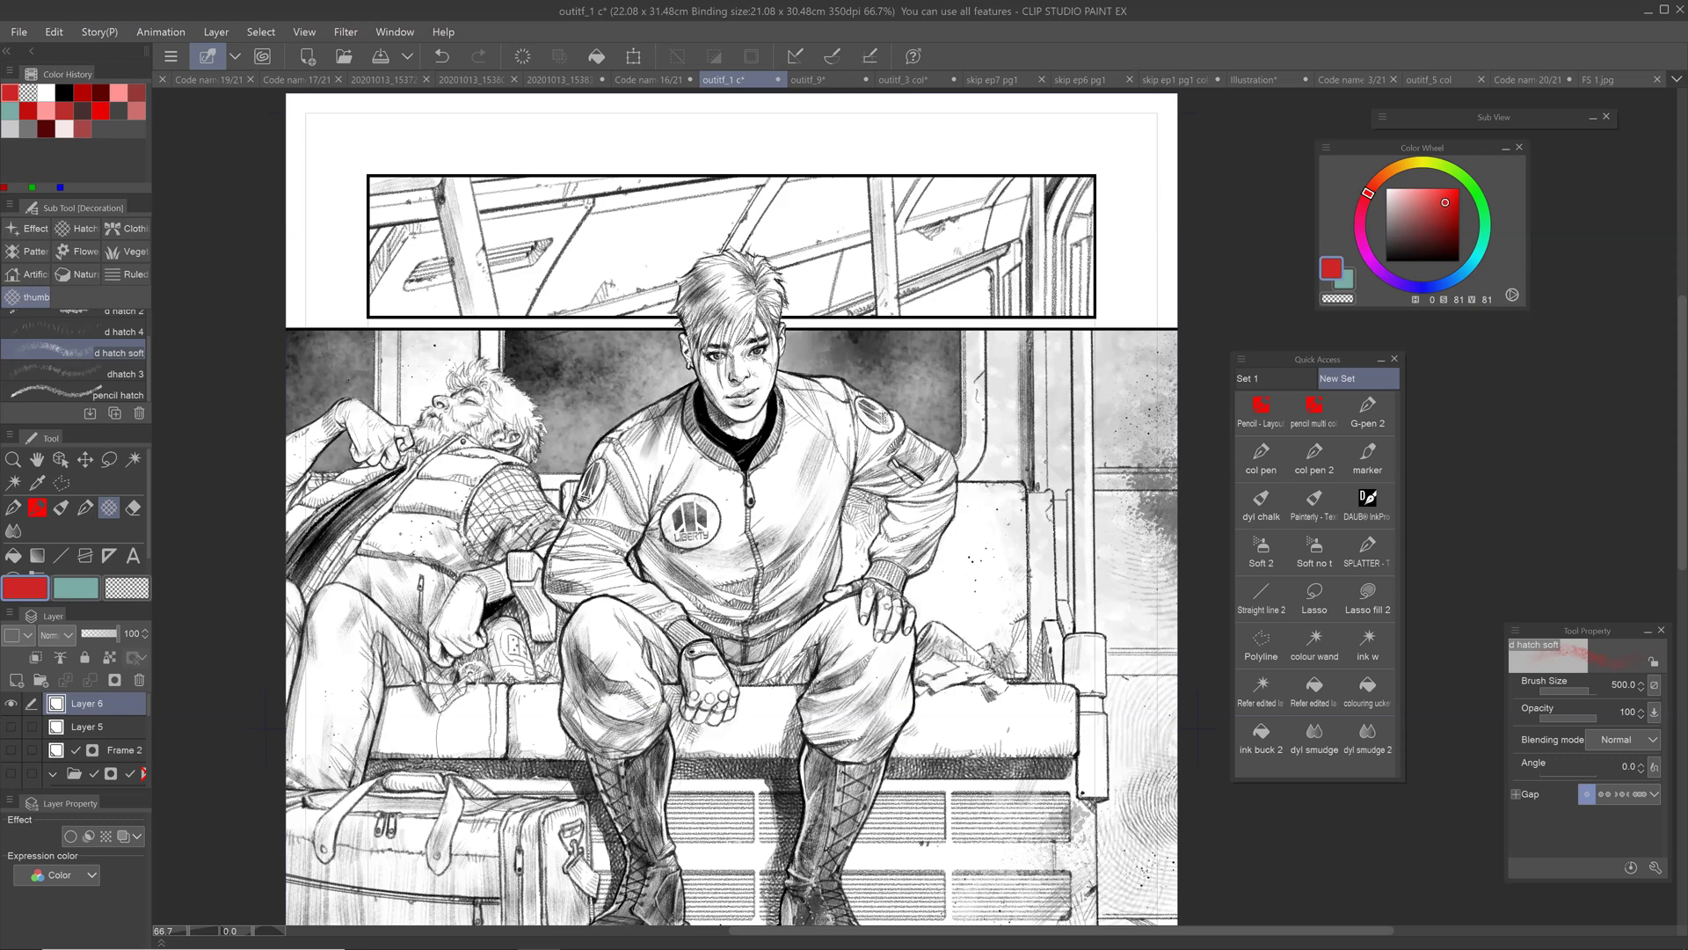
{"action": "left_click_drag", "start_coordinate": [730, 639], "coordinate": [762, 628]}
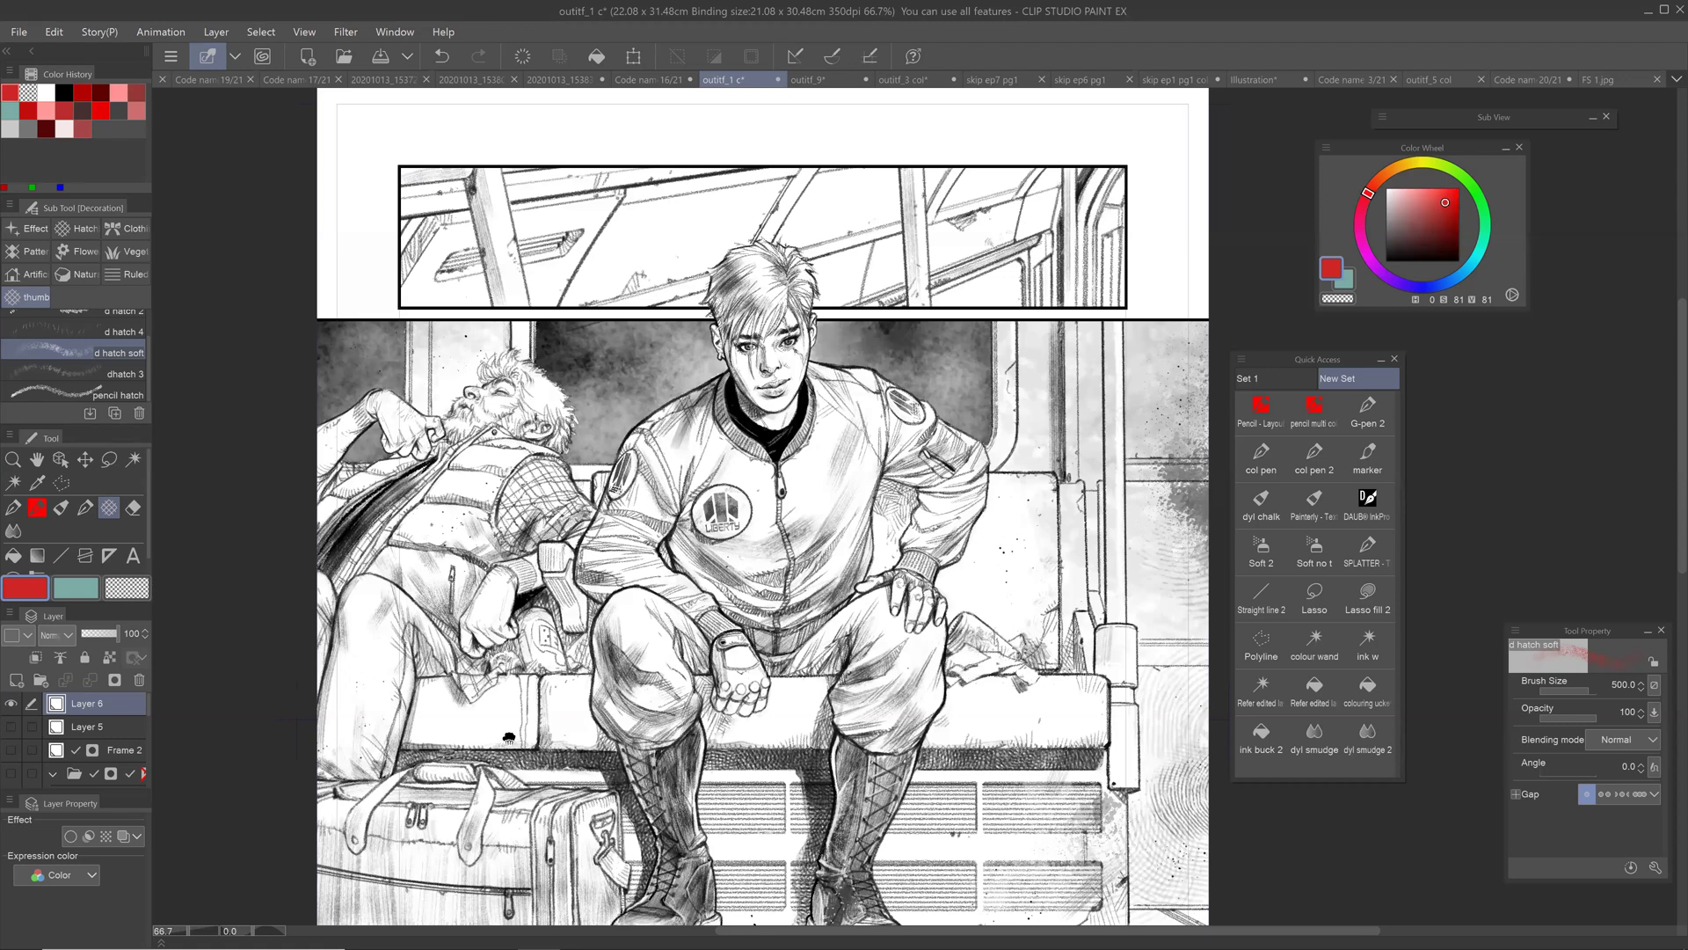
{"action": "left_click_drag", "start_coordinate": [762, 629], "coordinate": [725, 490]}
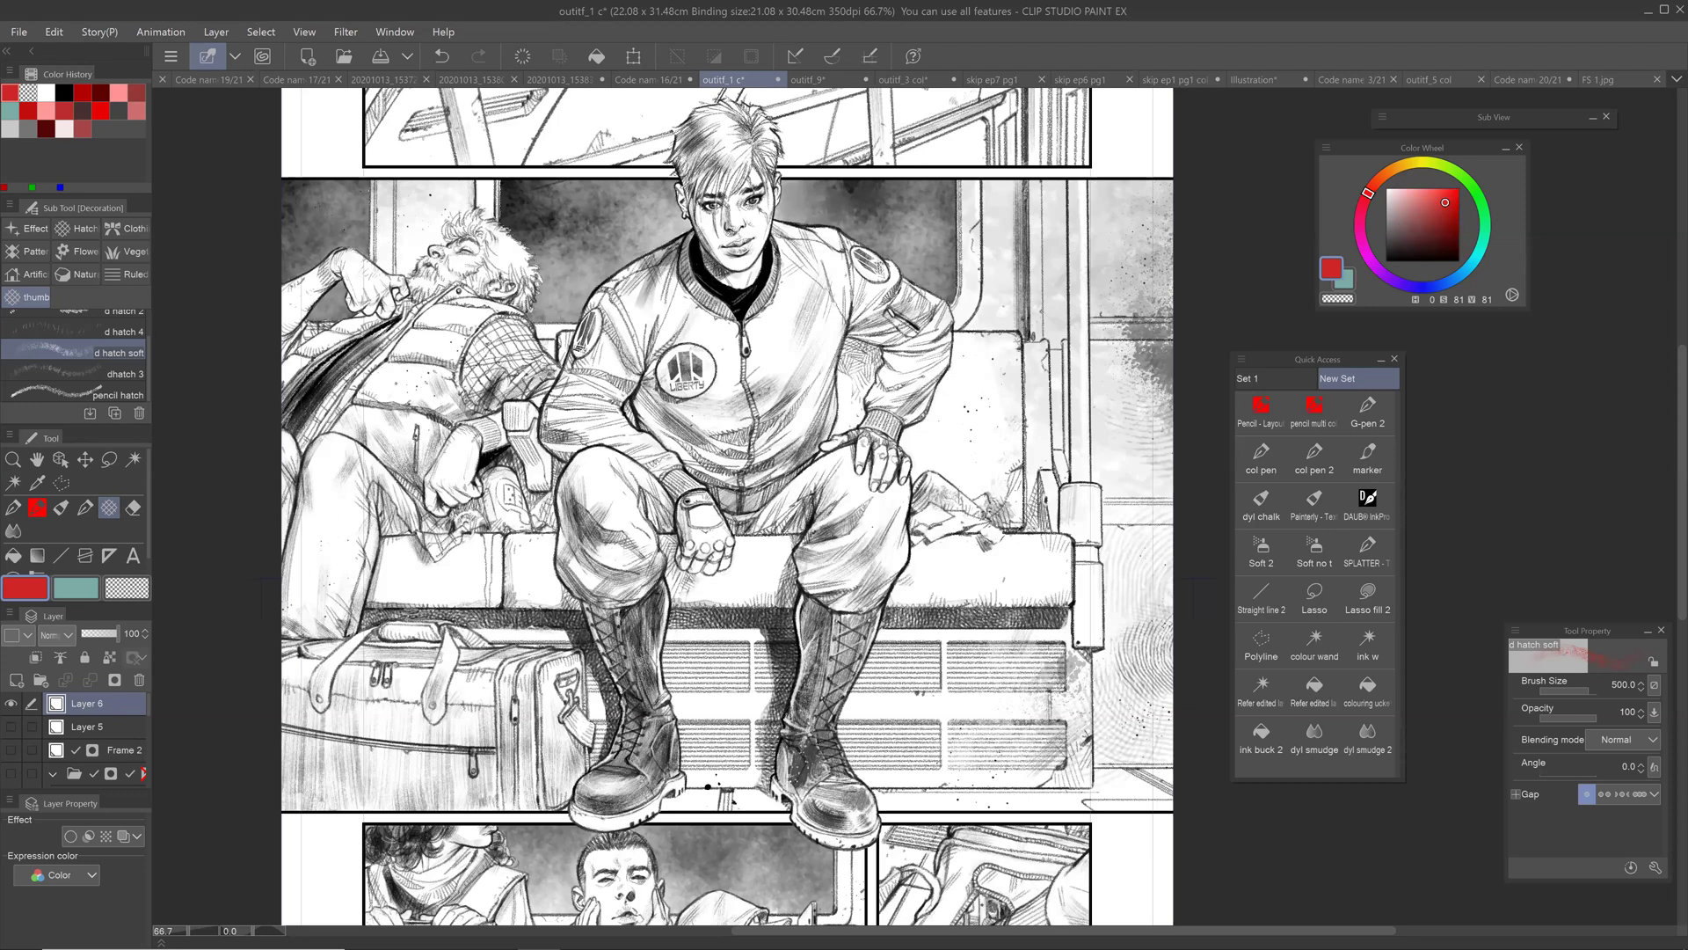
{"action": "left_click_drag", "start_coordinate": [803, 763], "coordinate": [801, 652]}
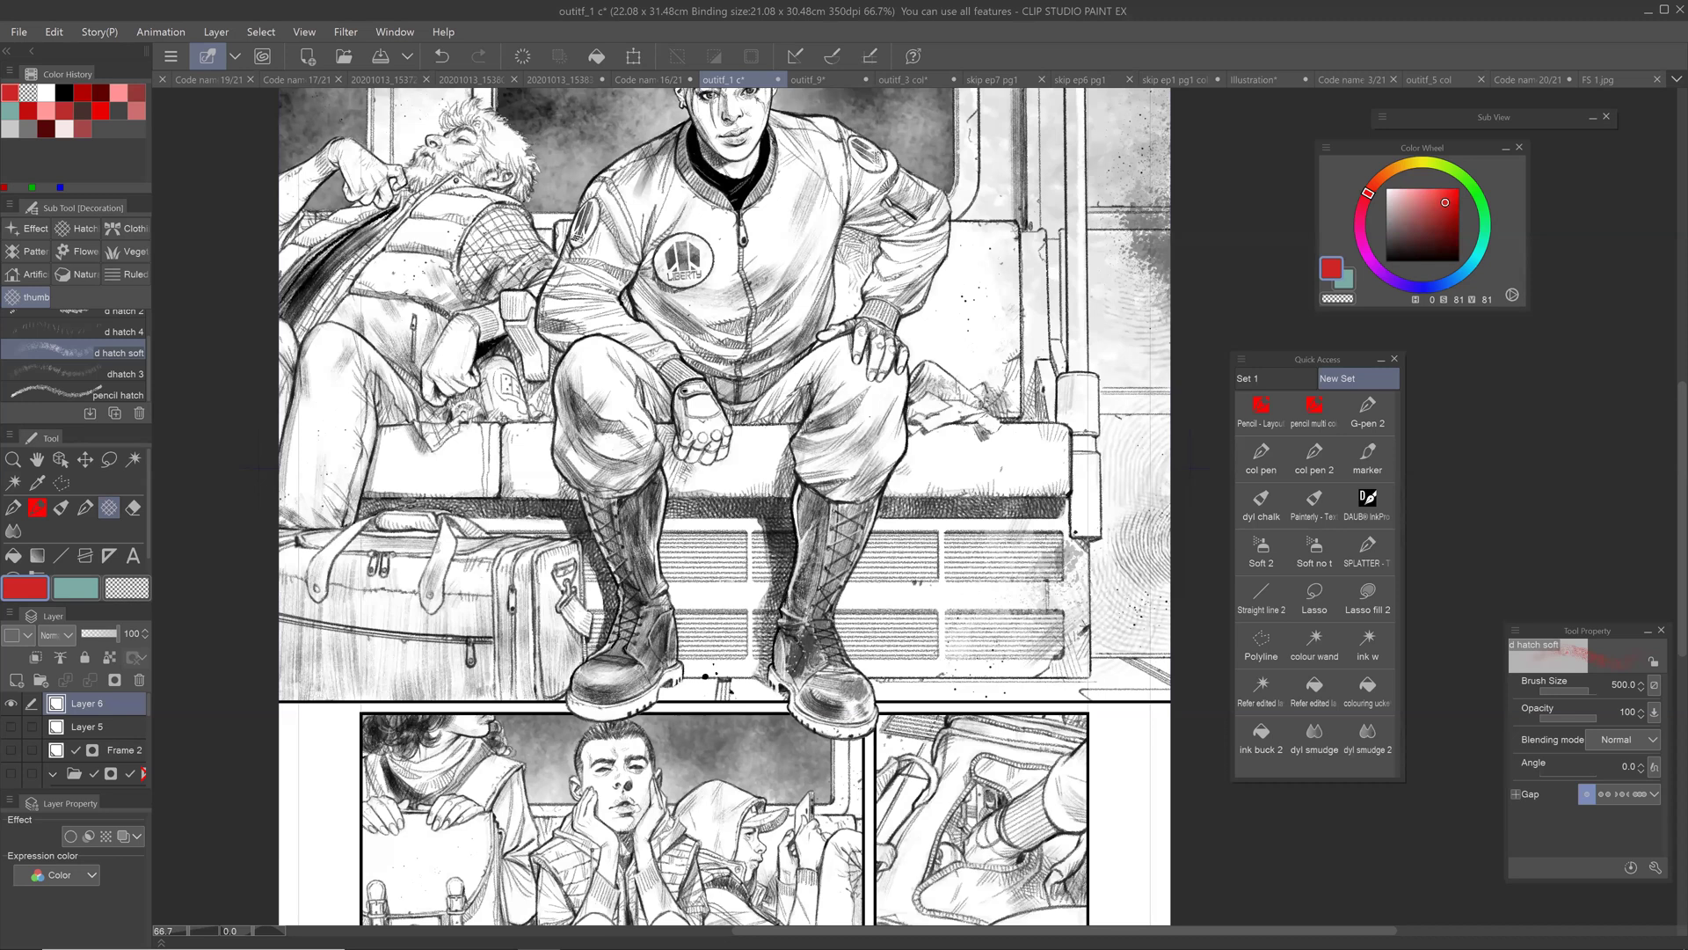
{"action": "scroll", "coordinate": [723, 506], "scroll_direction": "up", "scroll_amount": 3}
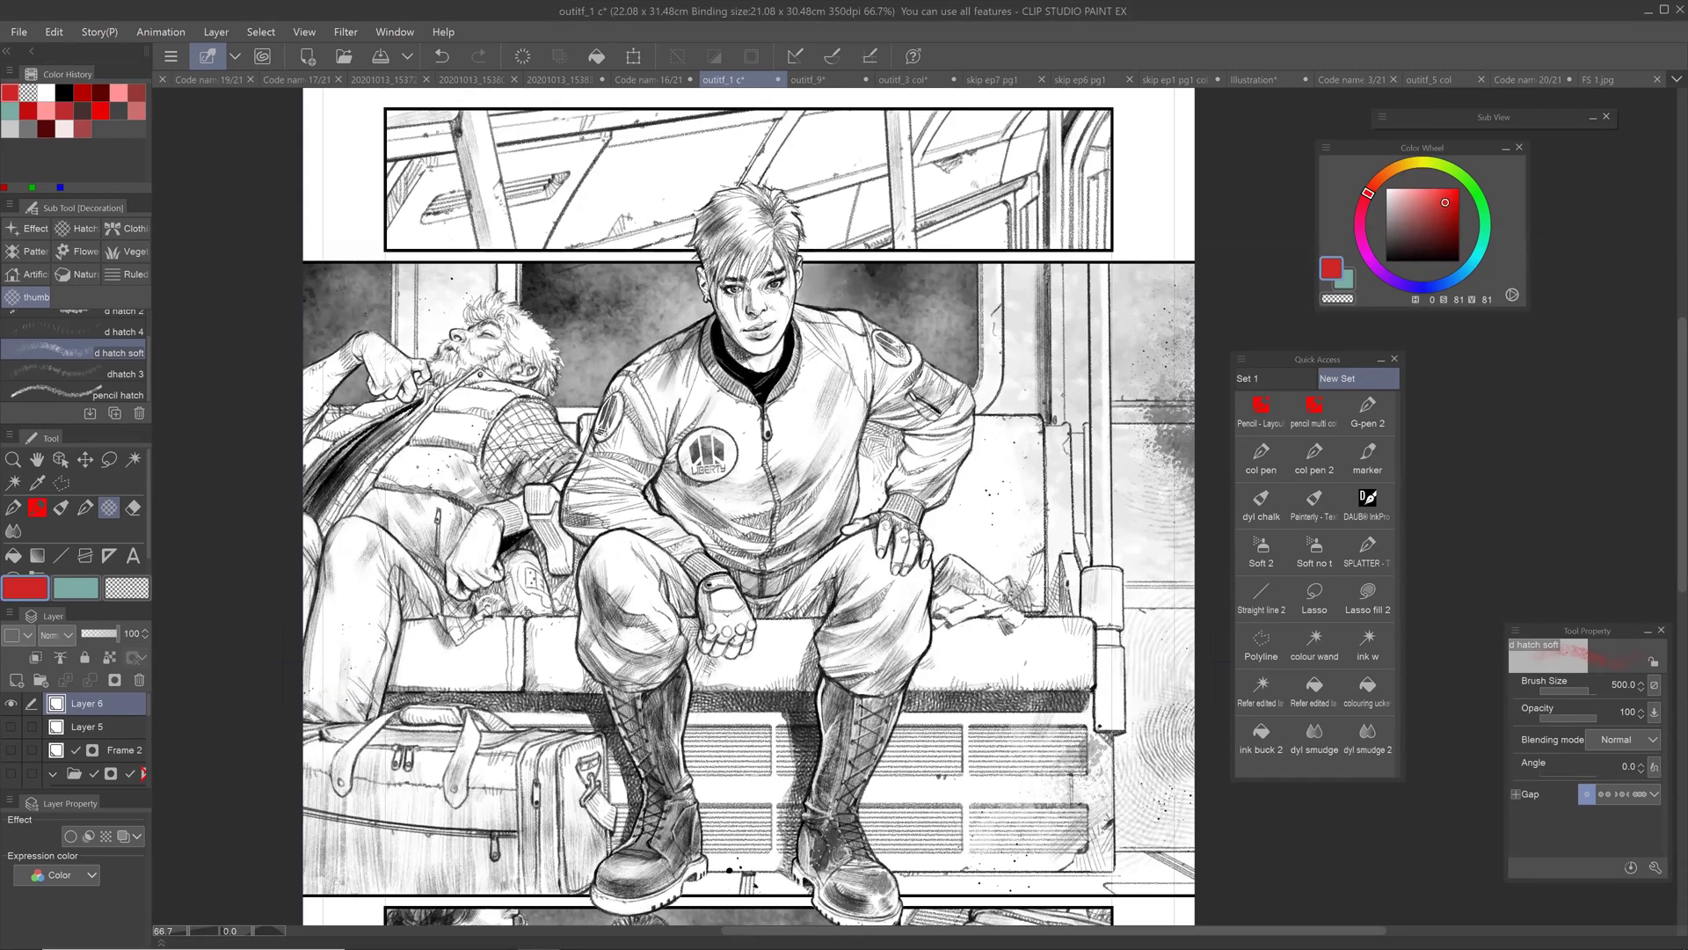
{"action": "left_click_drag", "start_coordinate": [747, 507], "coordinate": [729, 459]}
{"action": "key", "text": "]"}
{"action": "left_click_drag", "start_coordinate": [730, 501], "coordinate": [739, 423]}
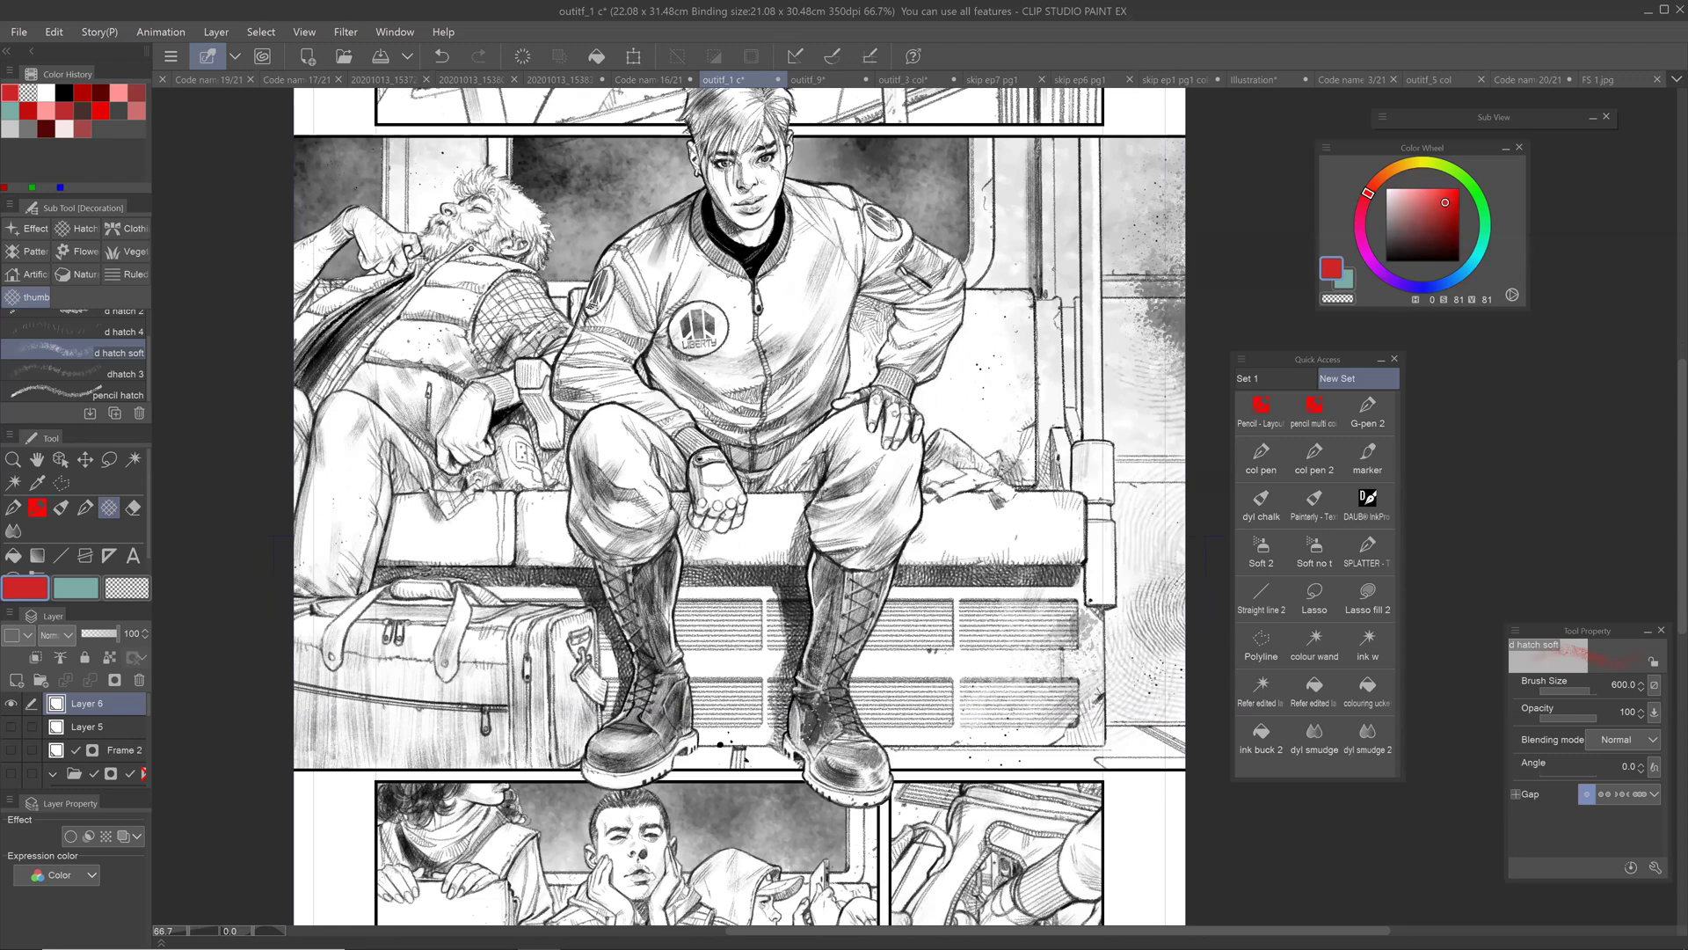